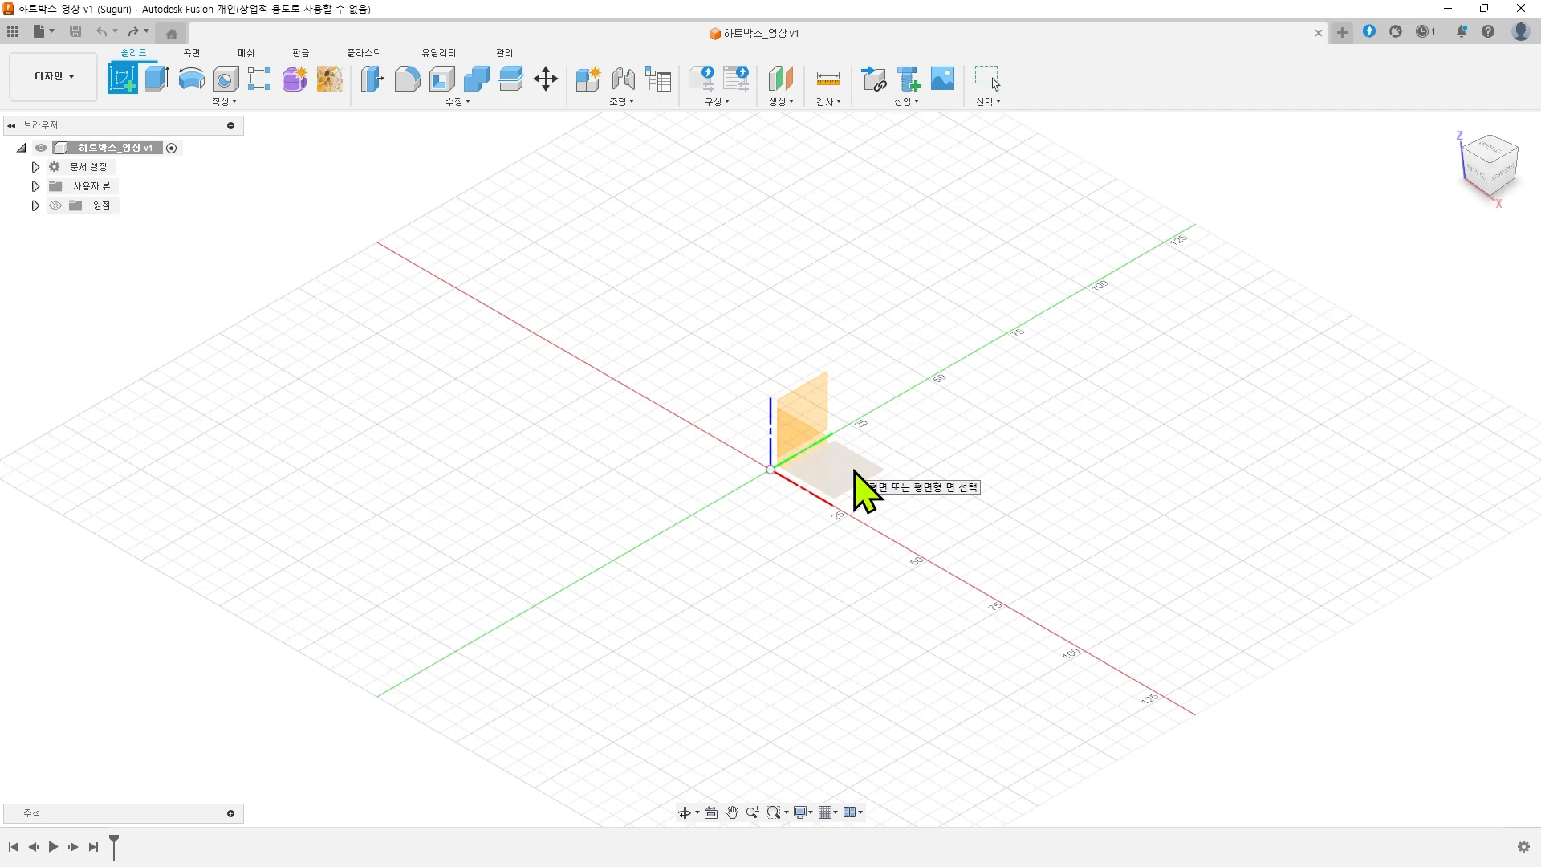
- Start a sketch on the horizontal plane and draw an 88 x 44 mm center rectangle at the origin
{"action": "left_click", "coordinate": [855, 475]}
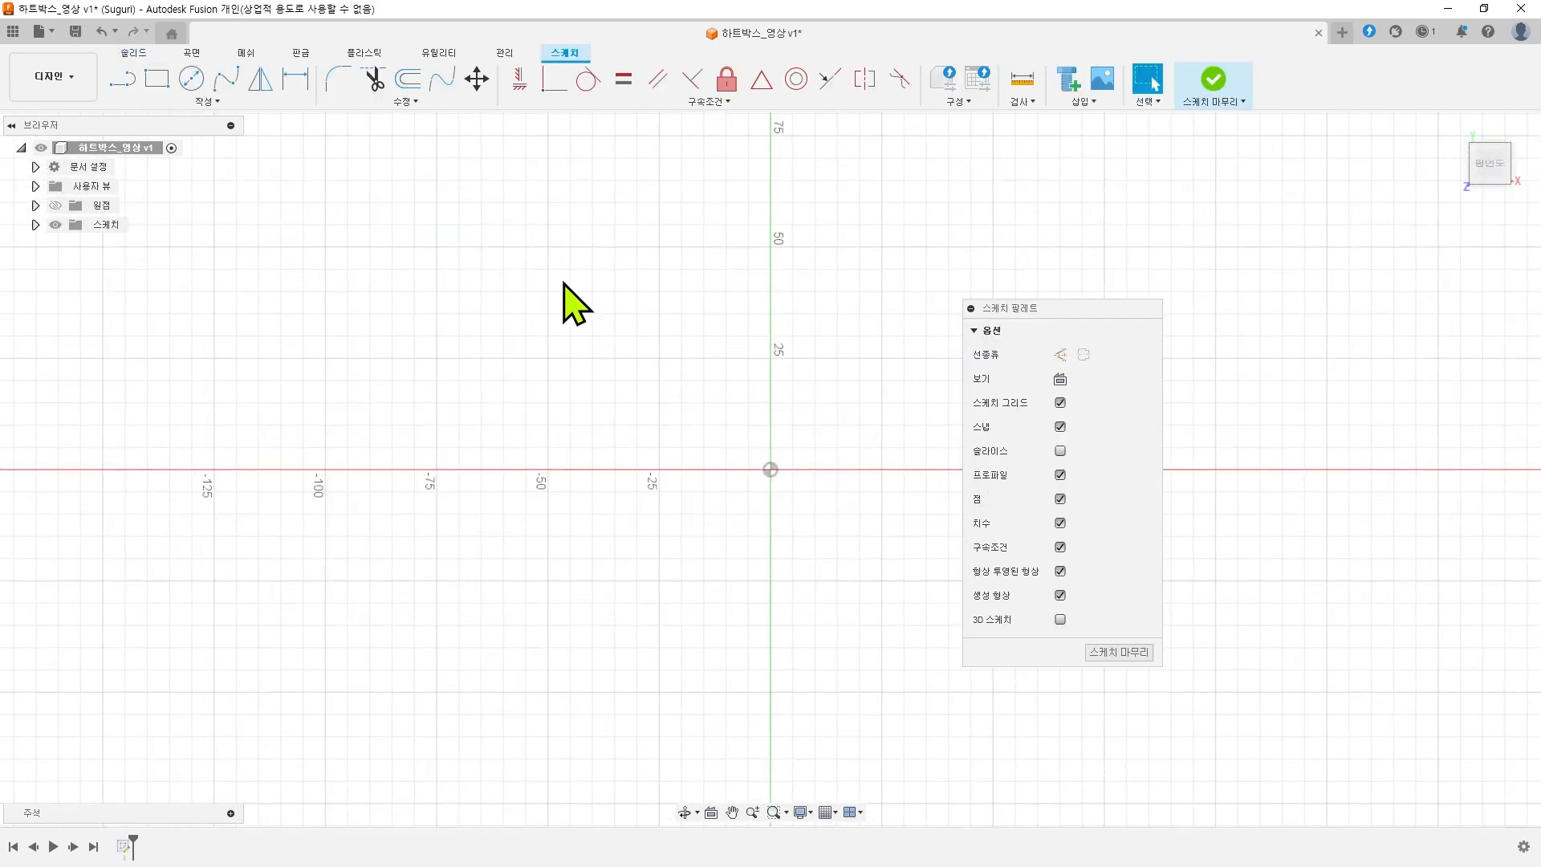
{"action": "left_click", "coordinate": [157, 81]}
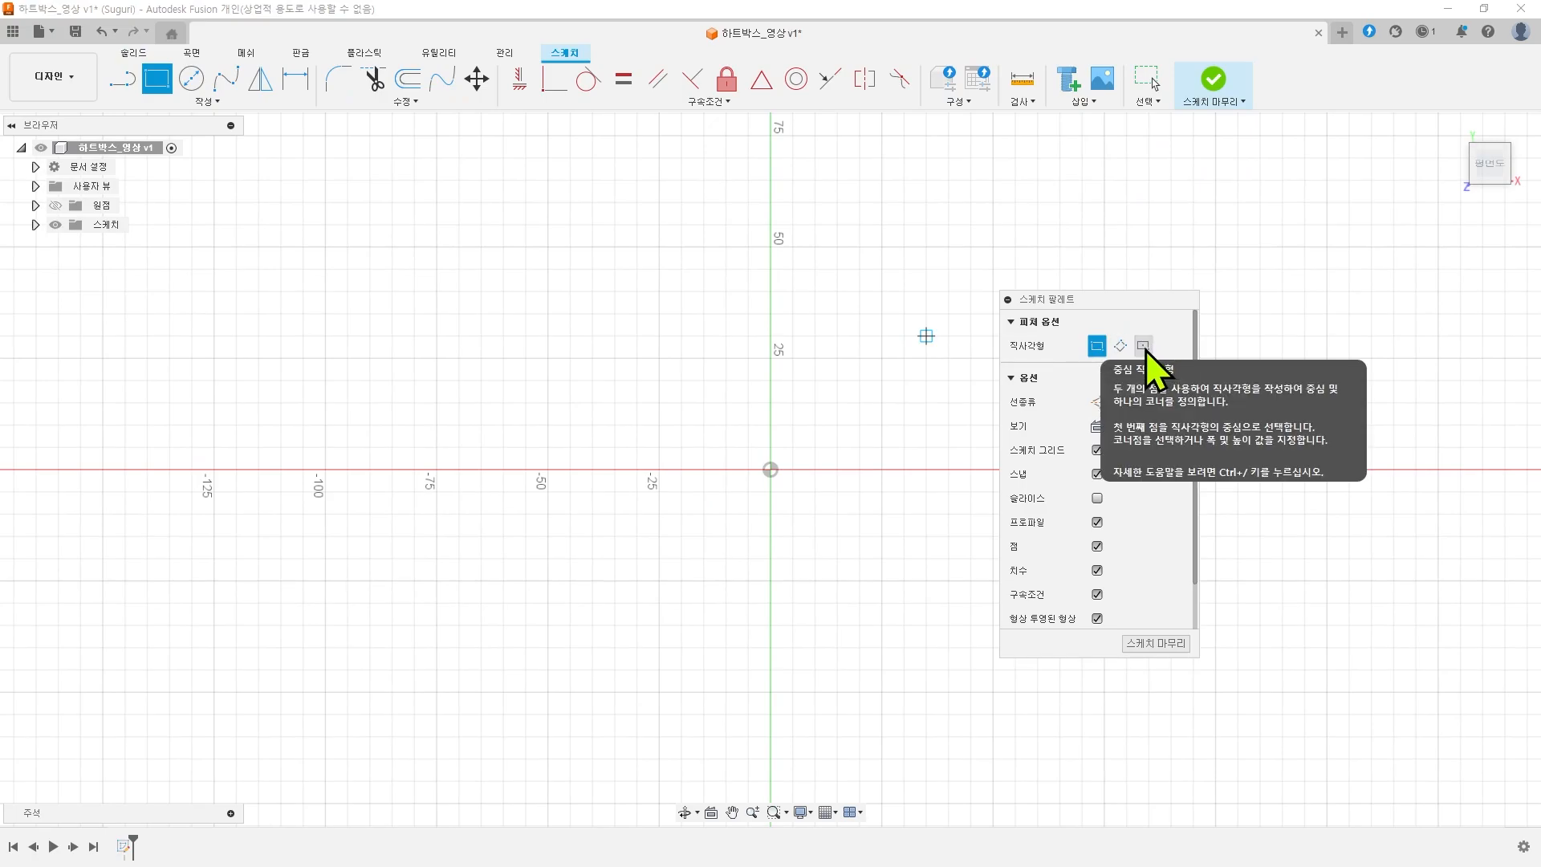
{"action": "left_click", "coordinate": [1144, 350]}
{"action": "middle_click_drag", "start_coordinate": [847, 521], "coordinate": [631, 531]}
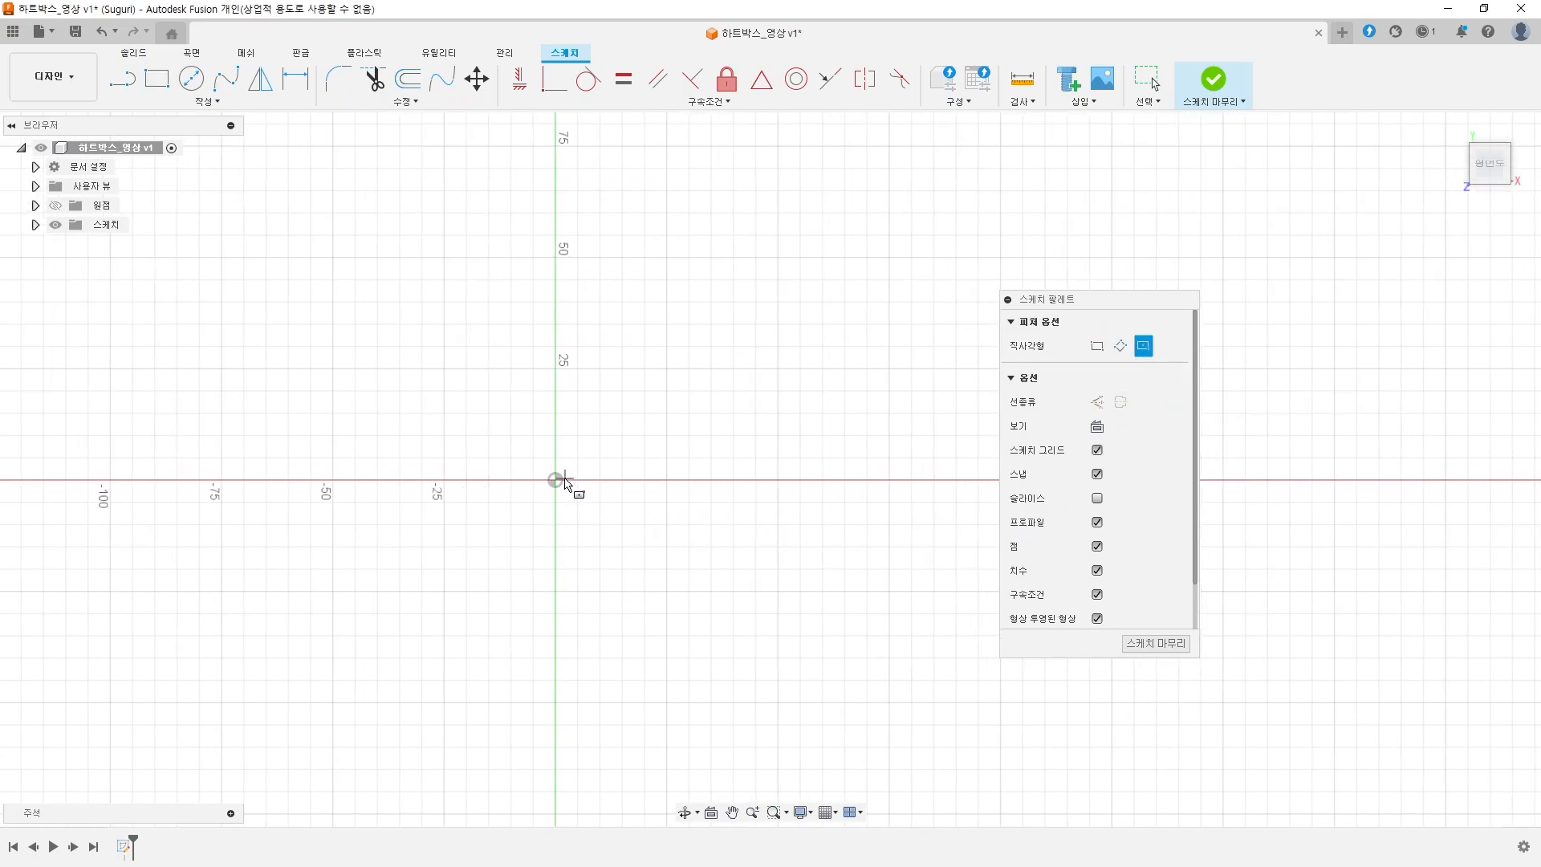
{"action": "left_click", "coordinate": [556, 481]}
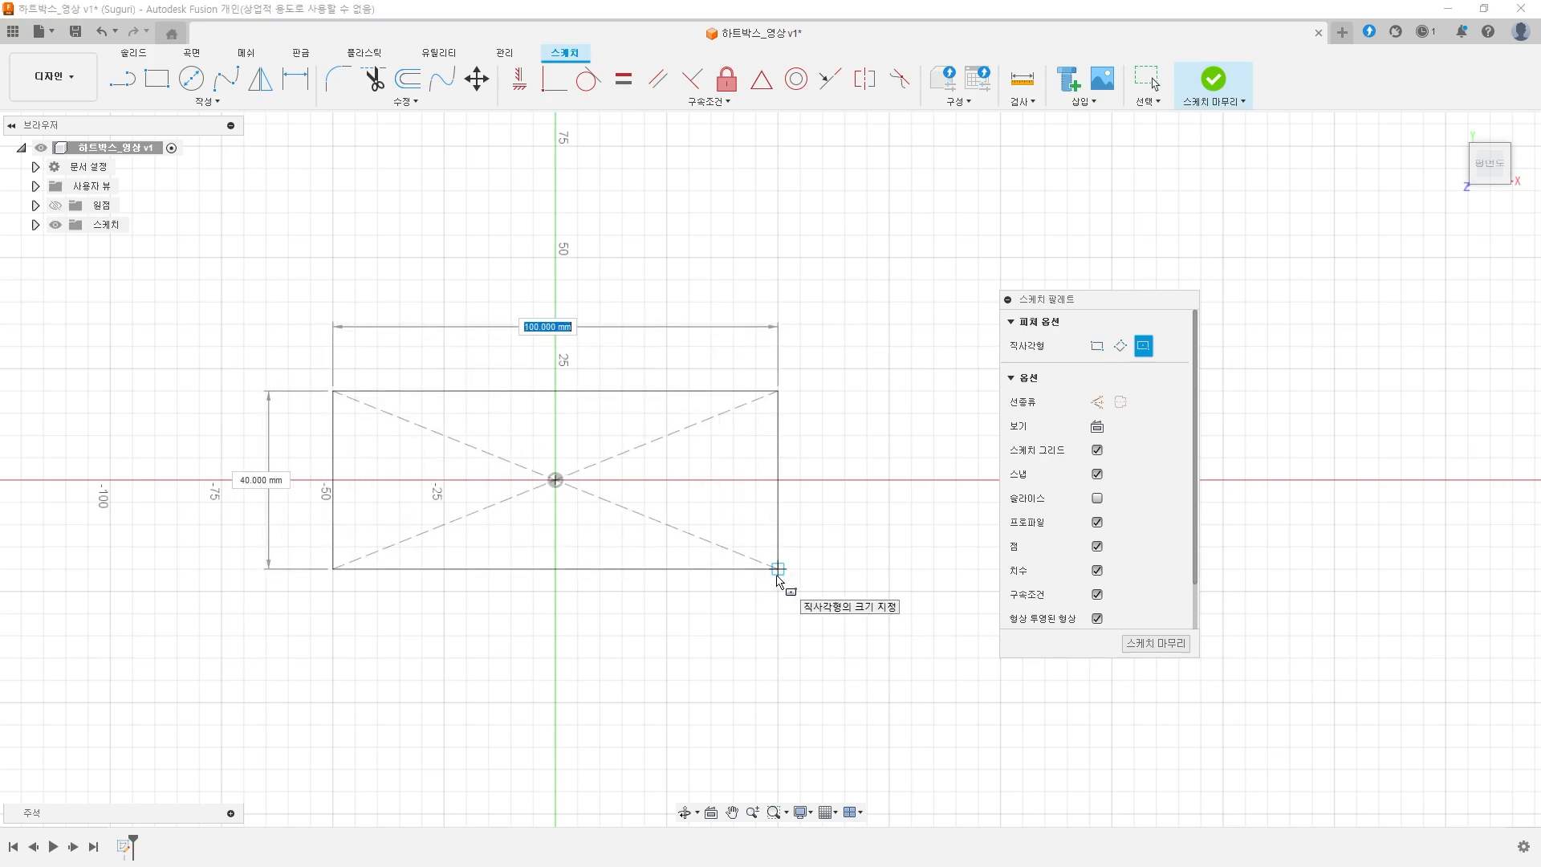
{"action": "type", "text": "88"}
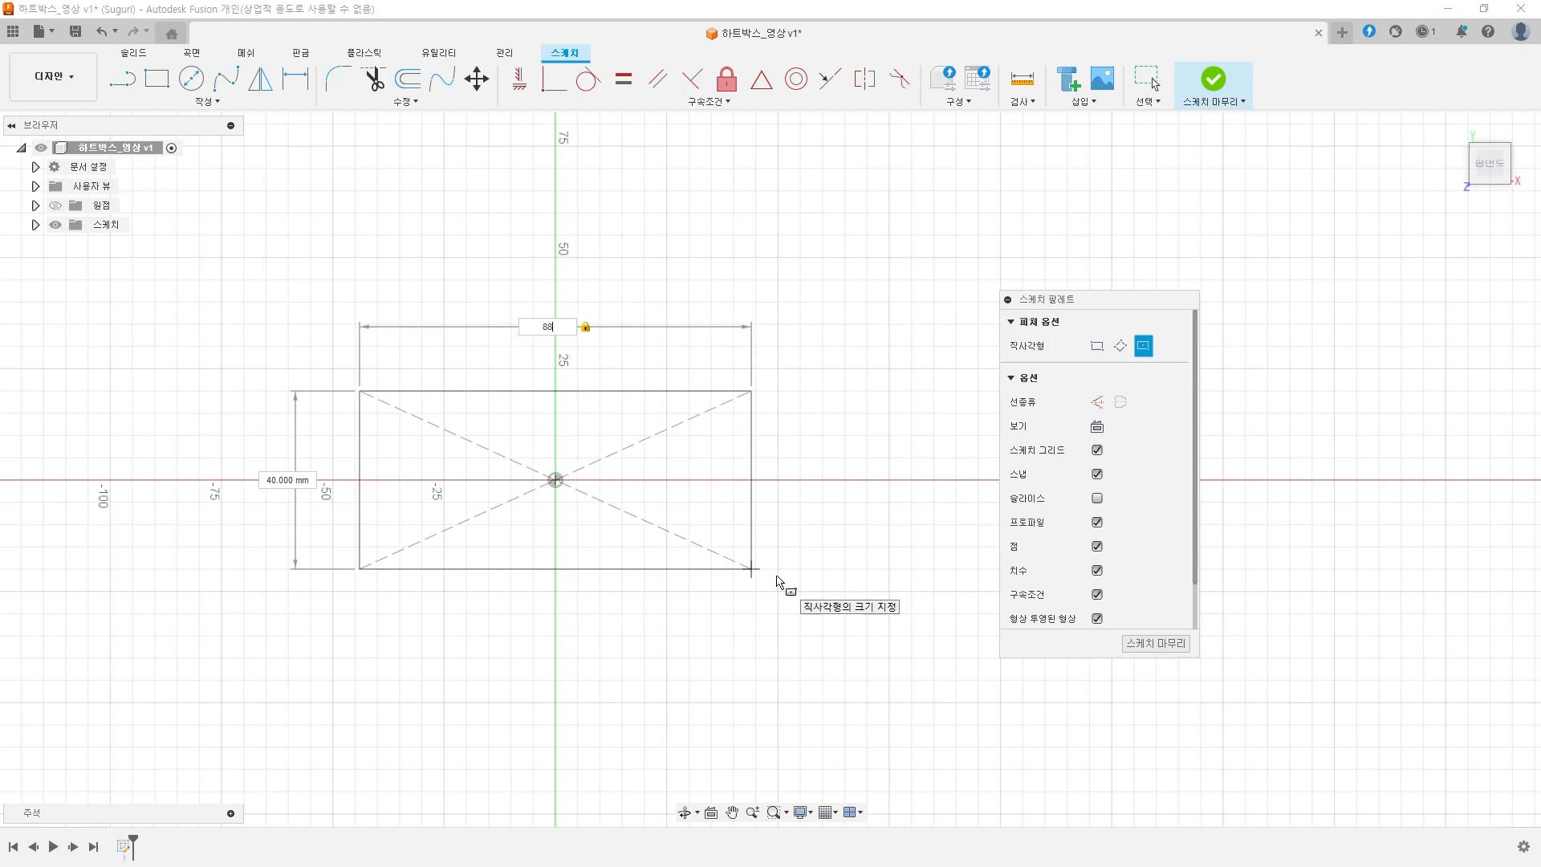
{"action": "key", "text": "Tab"}
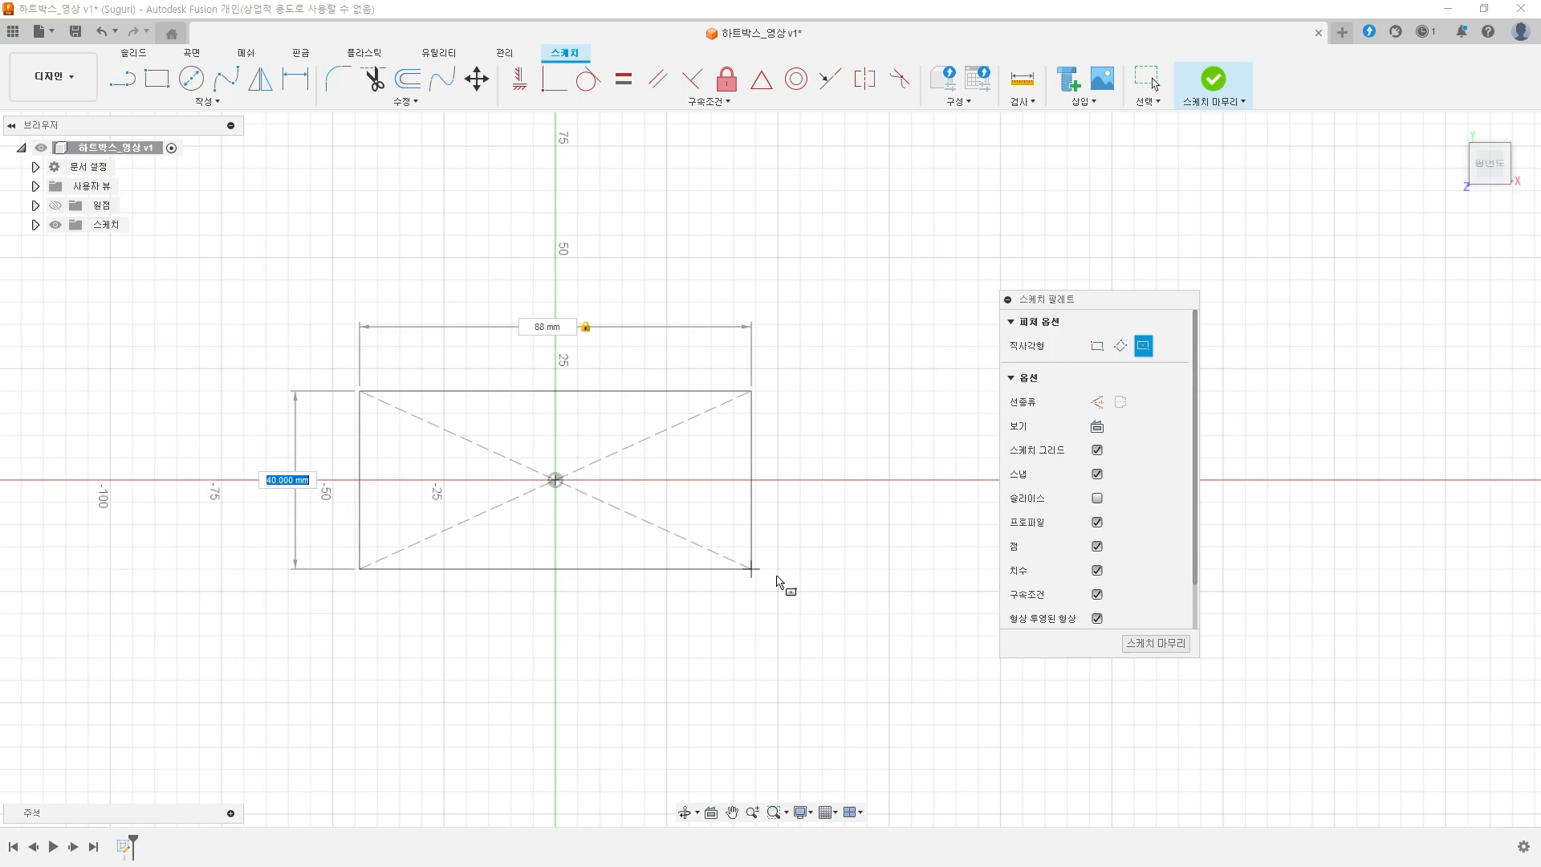
{"action": "key", "text": "Return"}
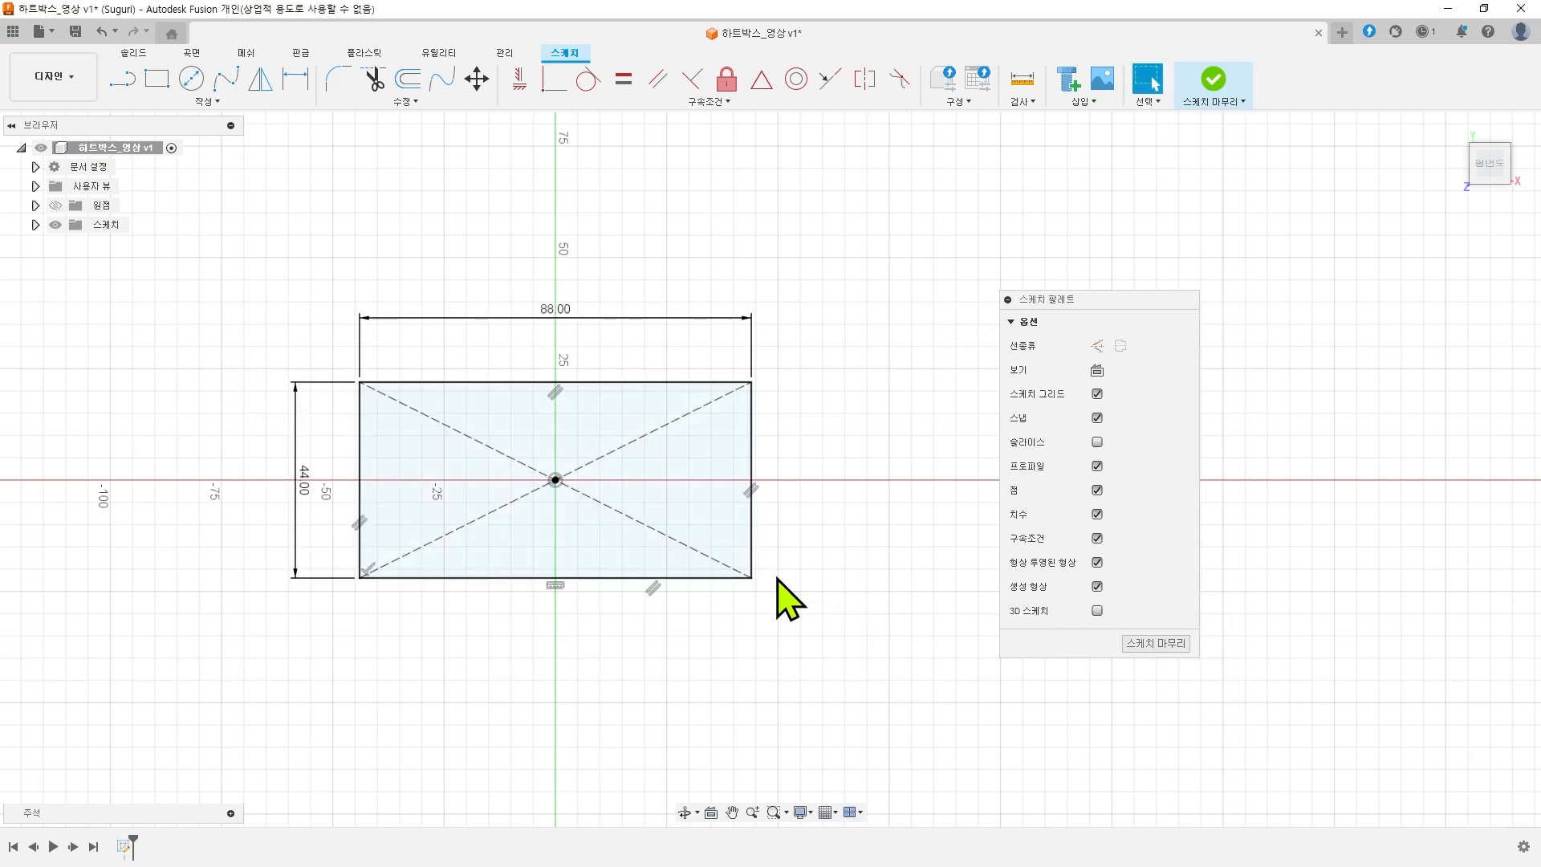
- Rotate the rectangle by -45 degrees about its center at the origin
{"action": "left_click_drag", "start_coordinate": [1073, 304], "coordinate": [961, 309]}
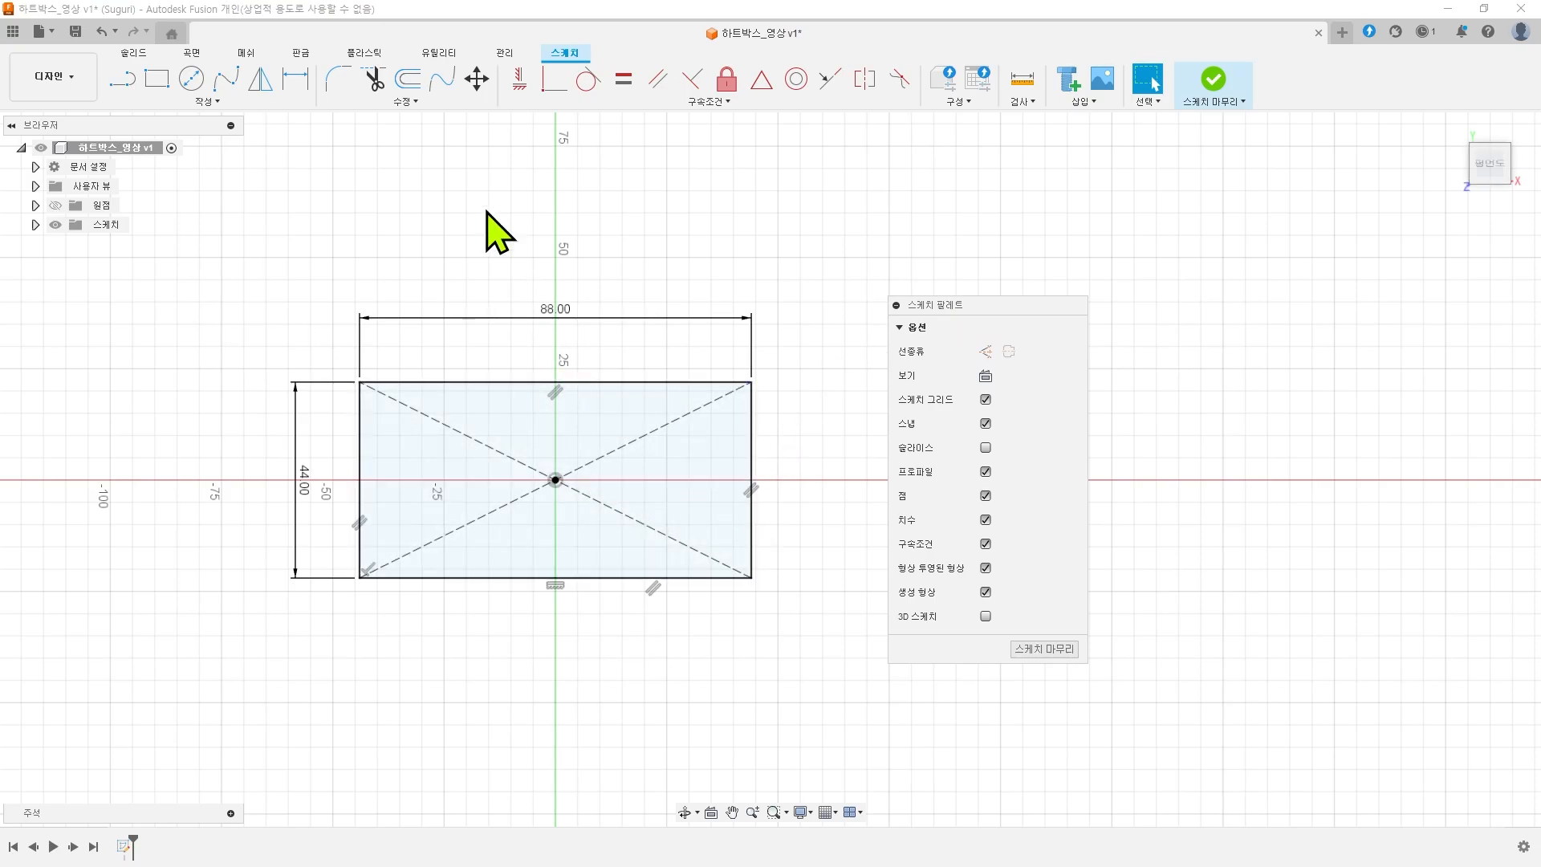
{"action": "left_click", "coordinate": [476, 79]}
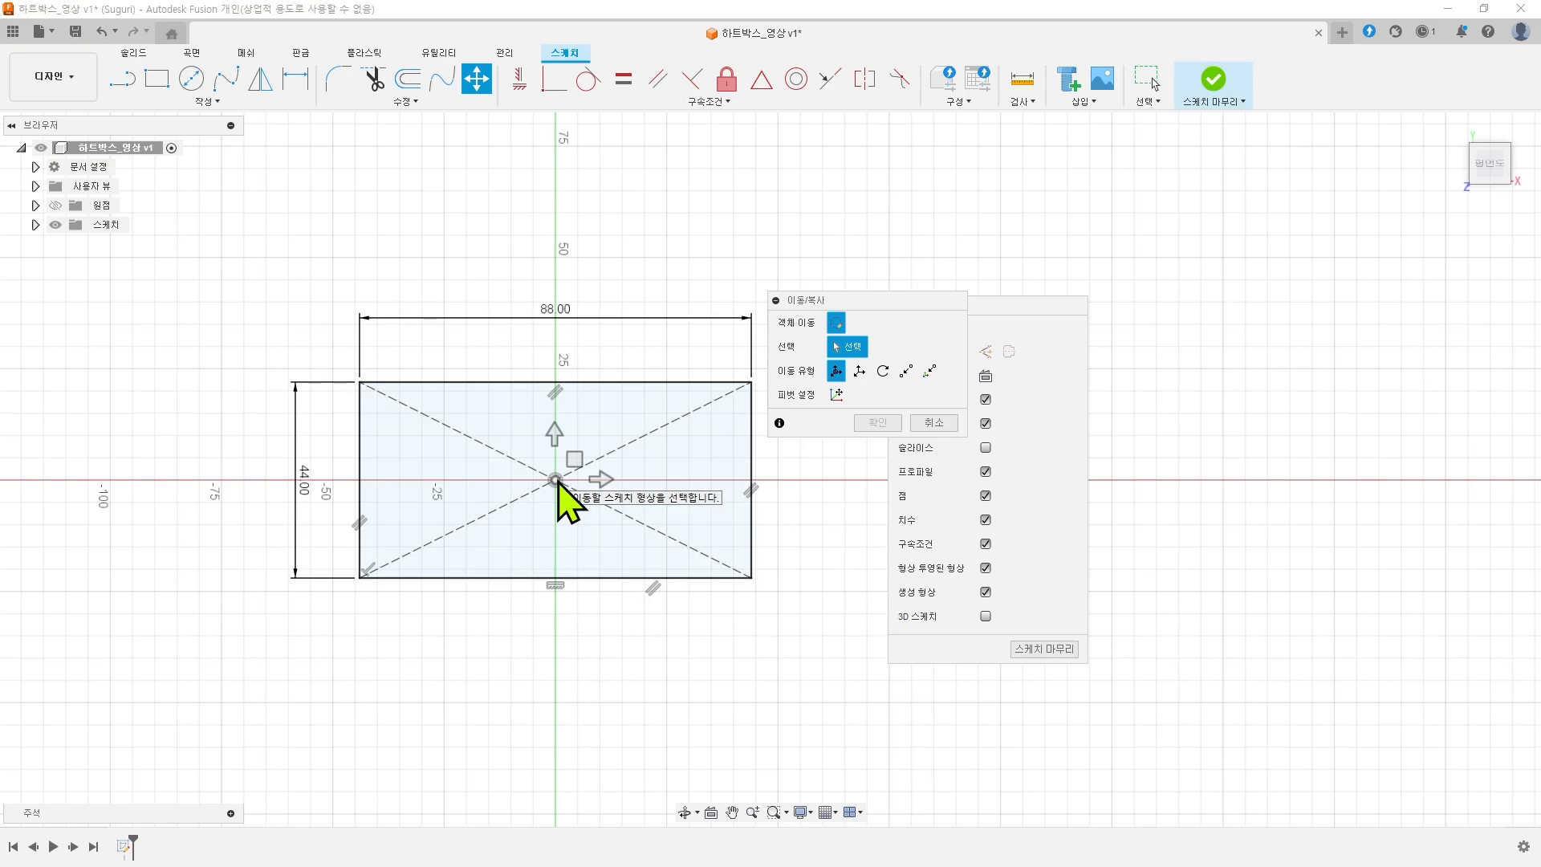
{"action": "left_click", "coordinate": [560, 484]}
{"action": "left_click_drag", "start_coordinate": [555, 399], "coordinate": [591, 402]}
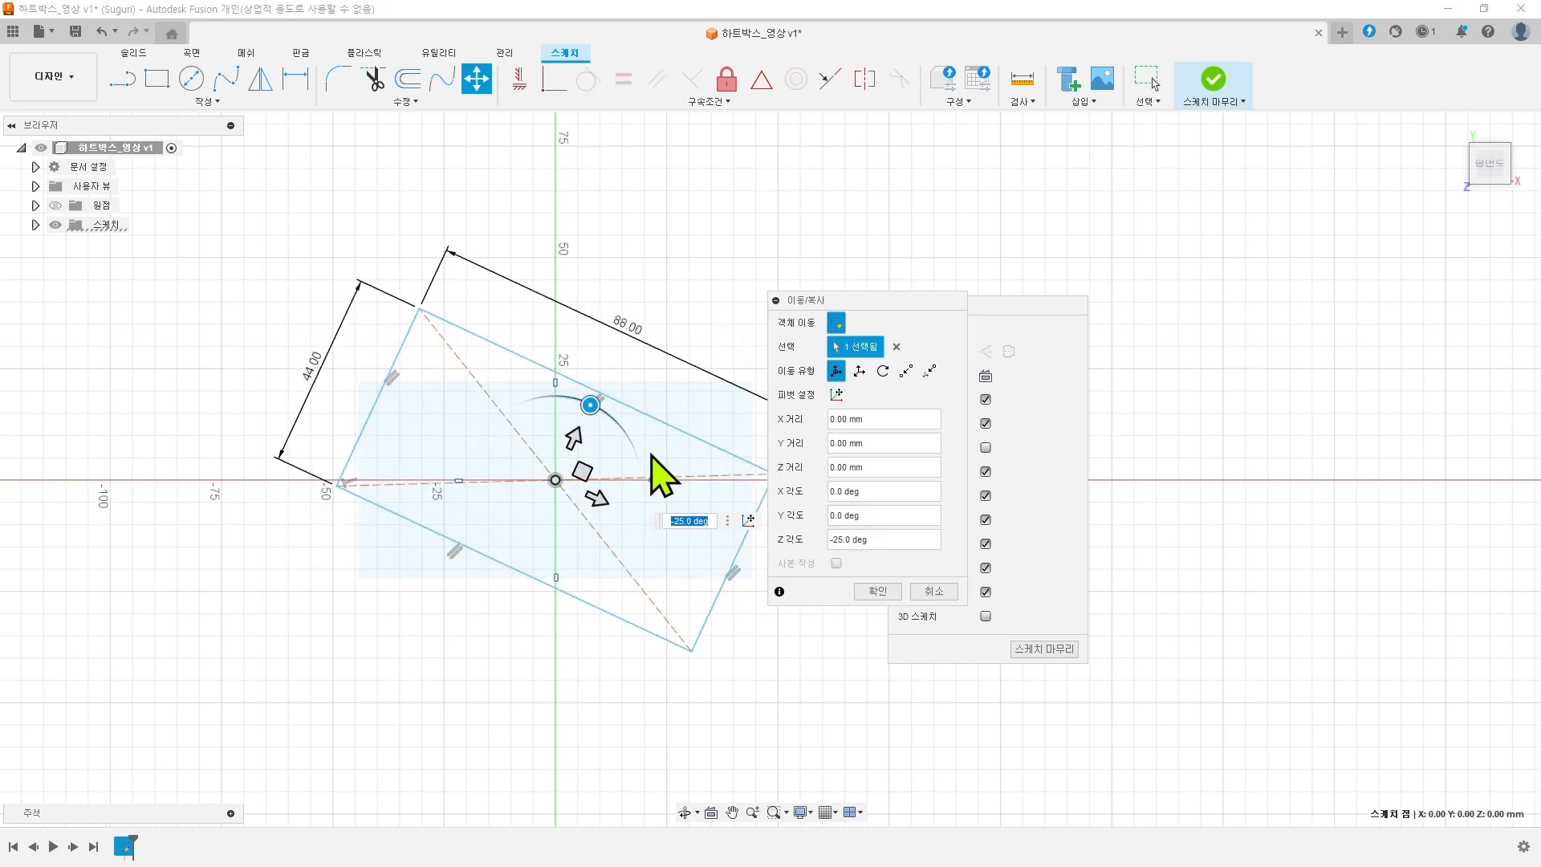
{"action": "type", "text": "-45"}
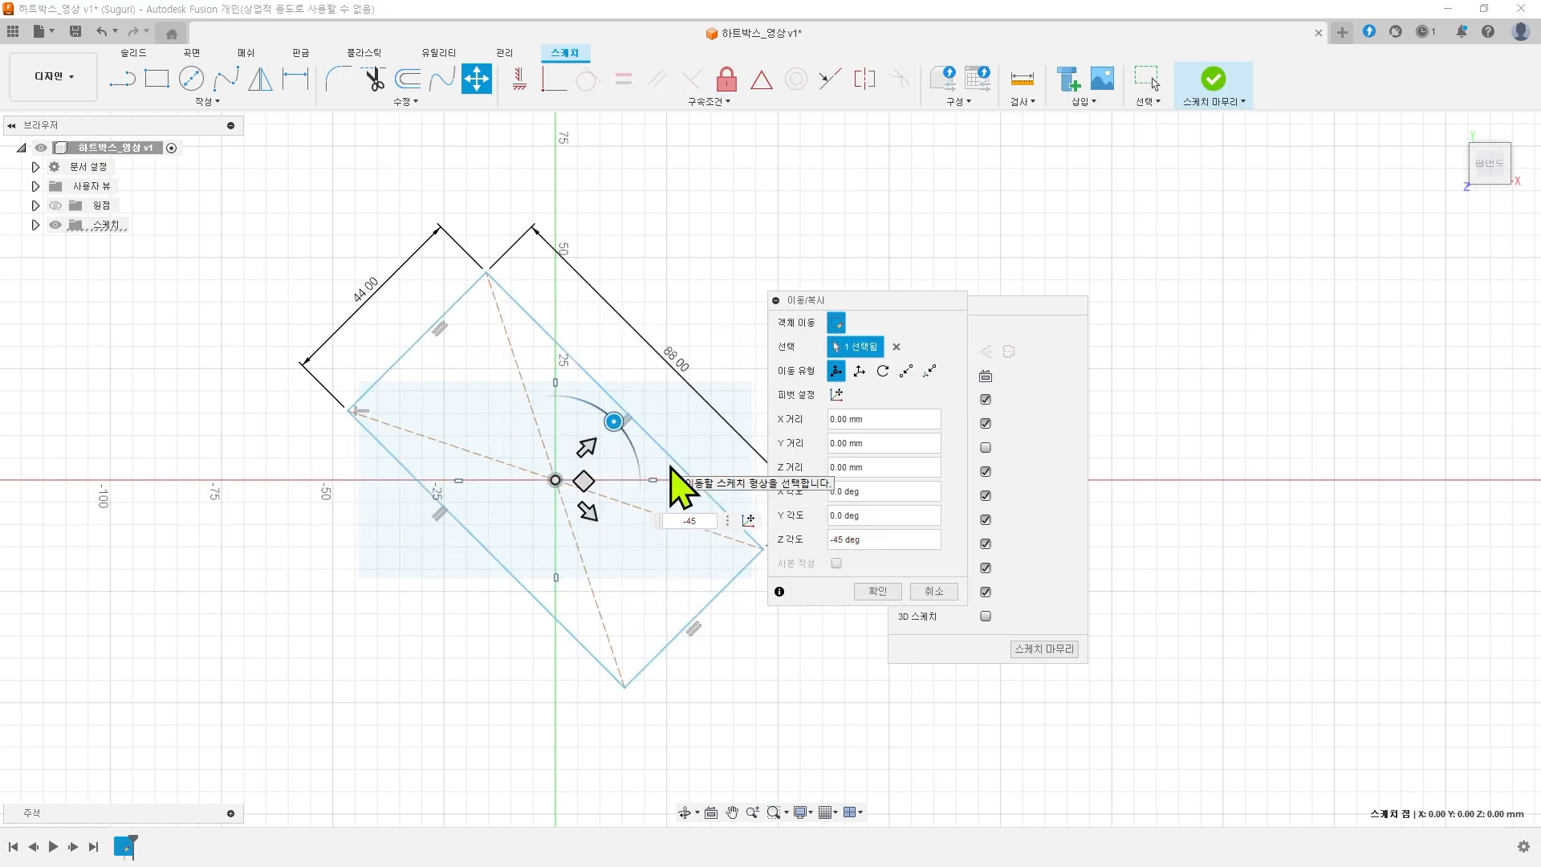
{"action": "key", "text": "Return"}
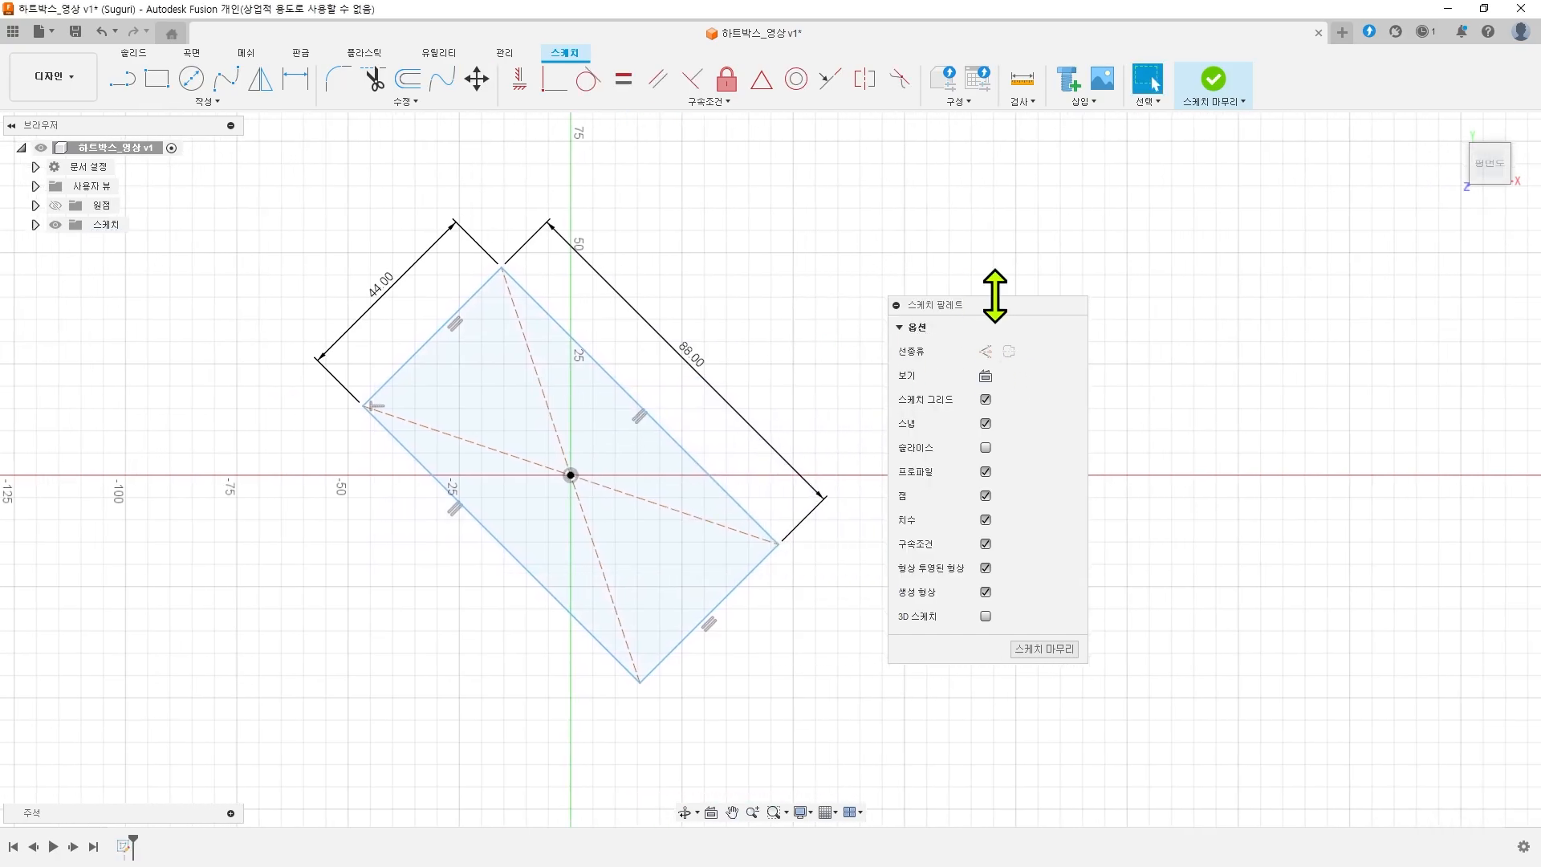
- Fillet both corners at the rectangle's upper-left short end with a 22 mm radius to form a semicircular end
{"action": "left_click_drag", "start_coordinate": [1070, 305], "coordinate": [1240, 305]}
{"action": "middle_click_drag", "start_coordinate": [870, 296], "coordinate": [962, 288]}
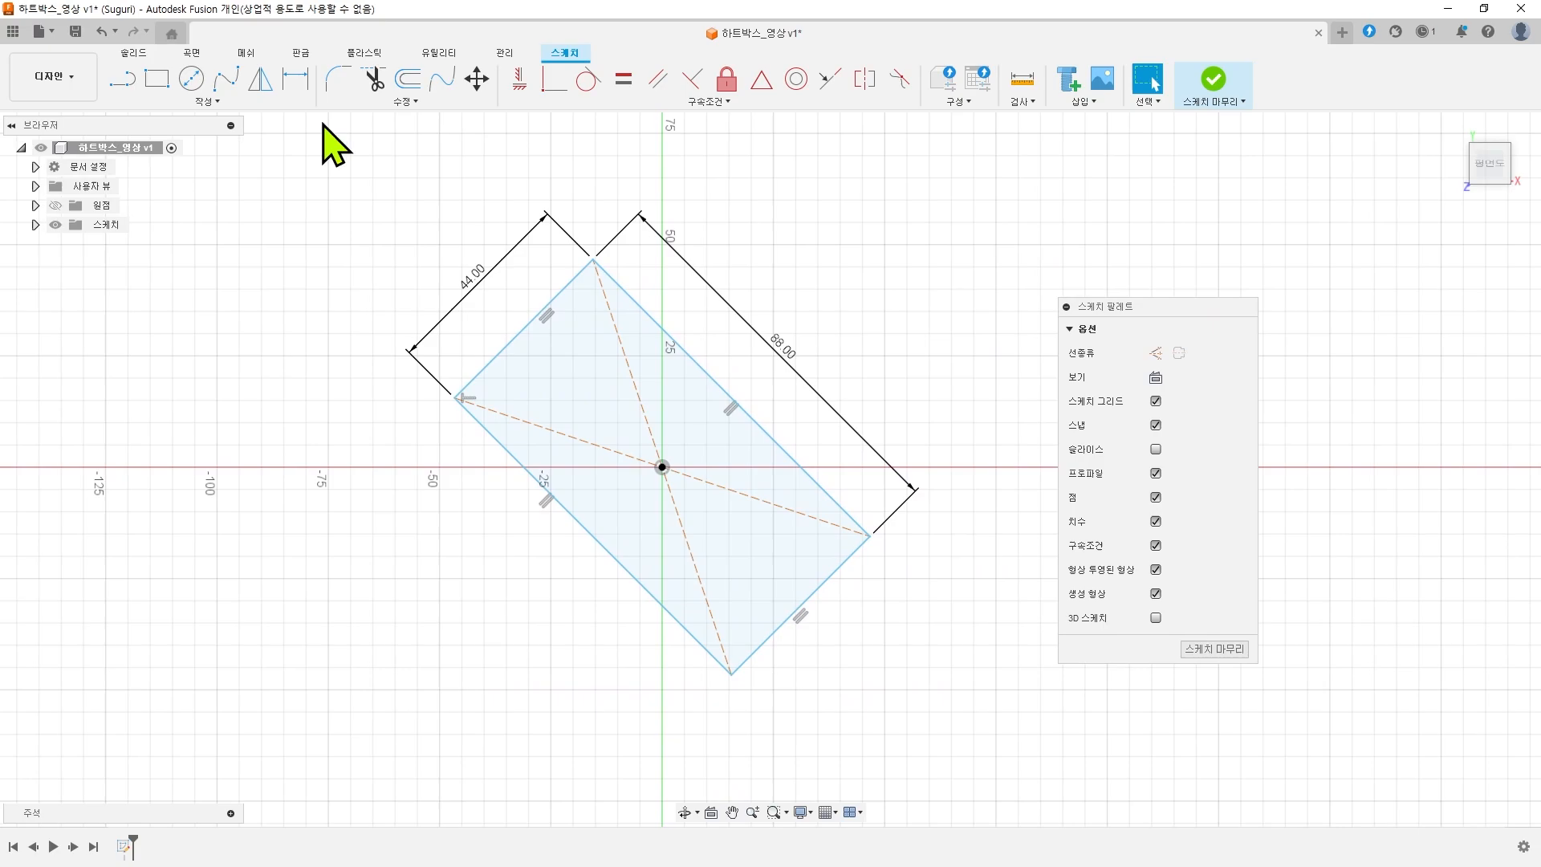
{"action": "left_click", "coordinate": [339, 80]}
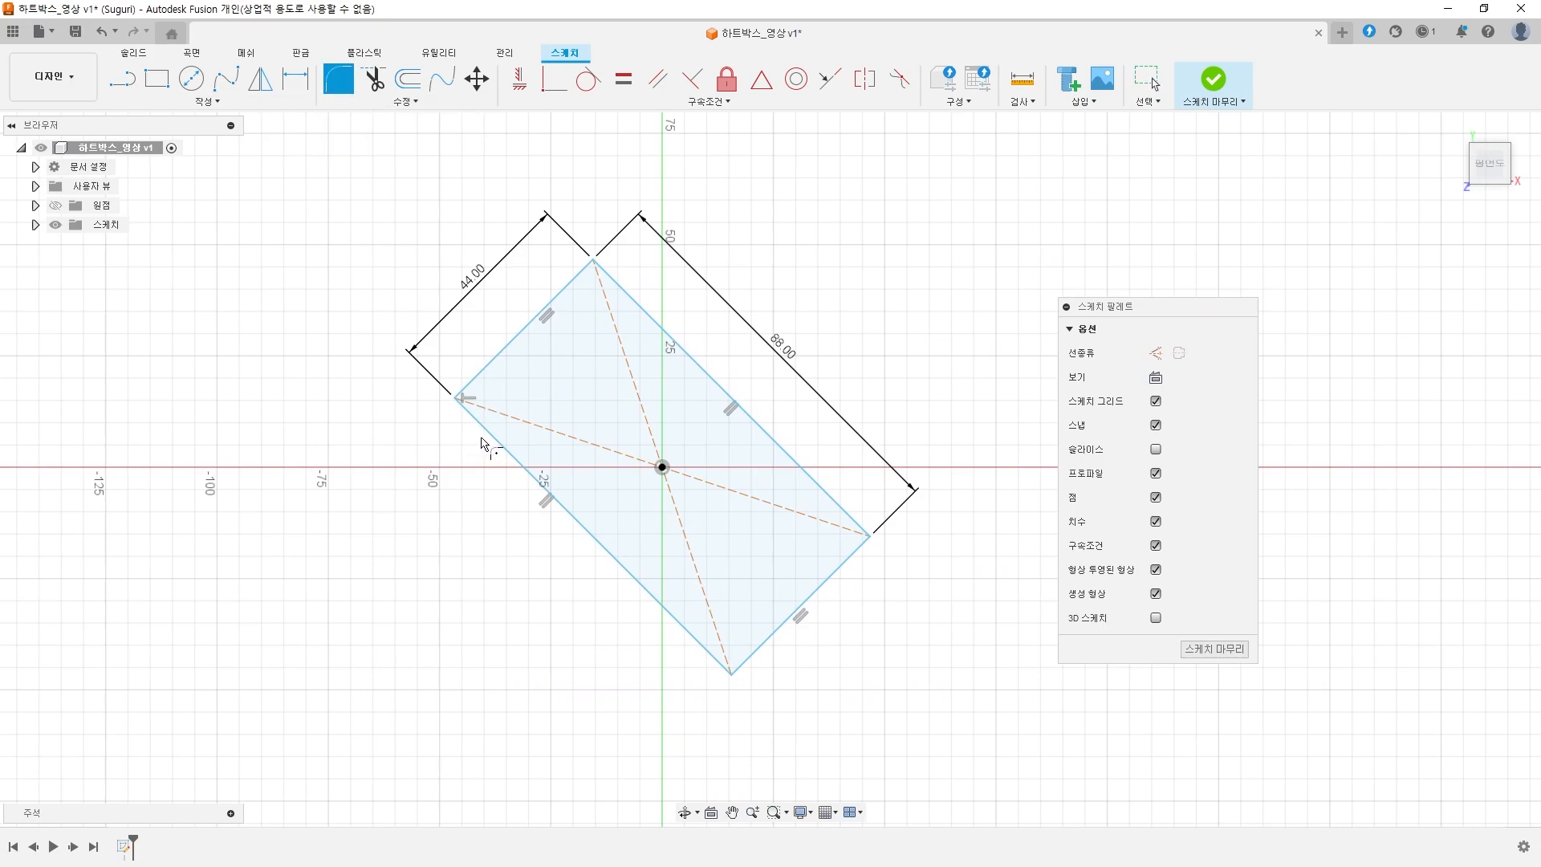
{"action": "left_click", "coordinate": [484, 438]}
{"action": "left_click", "coordinate": [560, 318]}
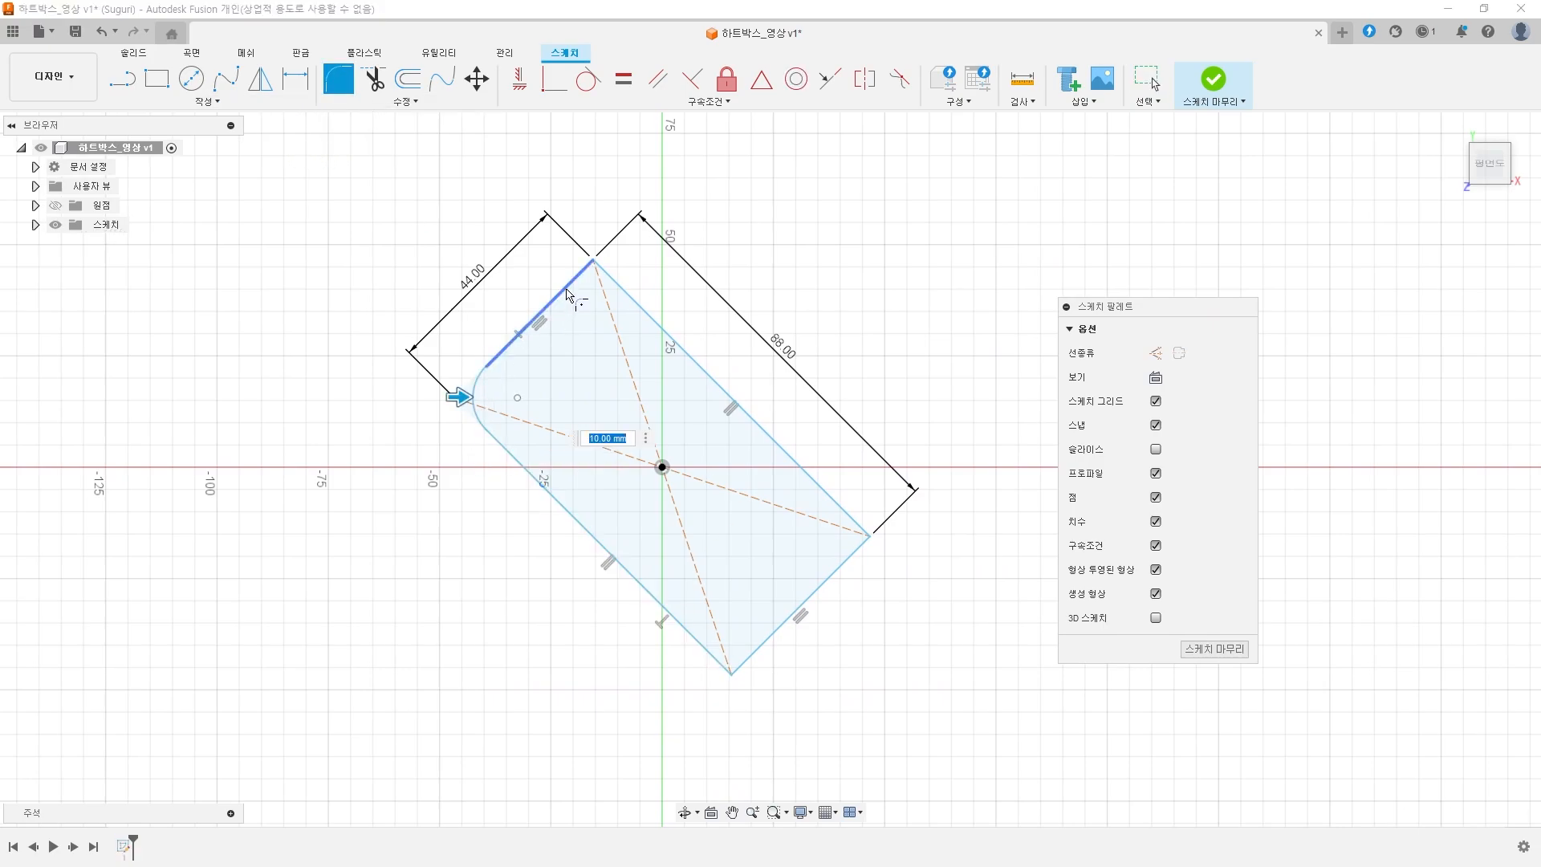
{"action": "left_click", "coordinate": [567, 295]}
{"action": "left_click", "coordinate": [630, 298]}
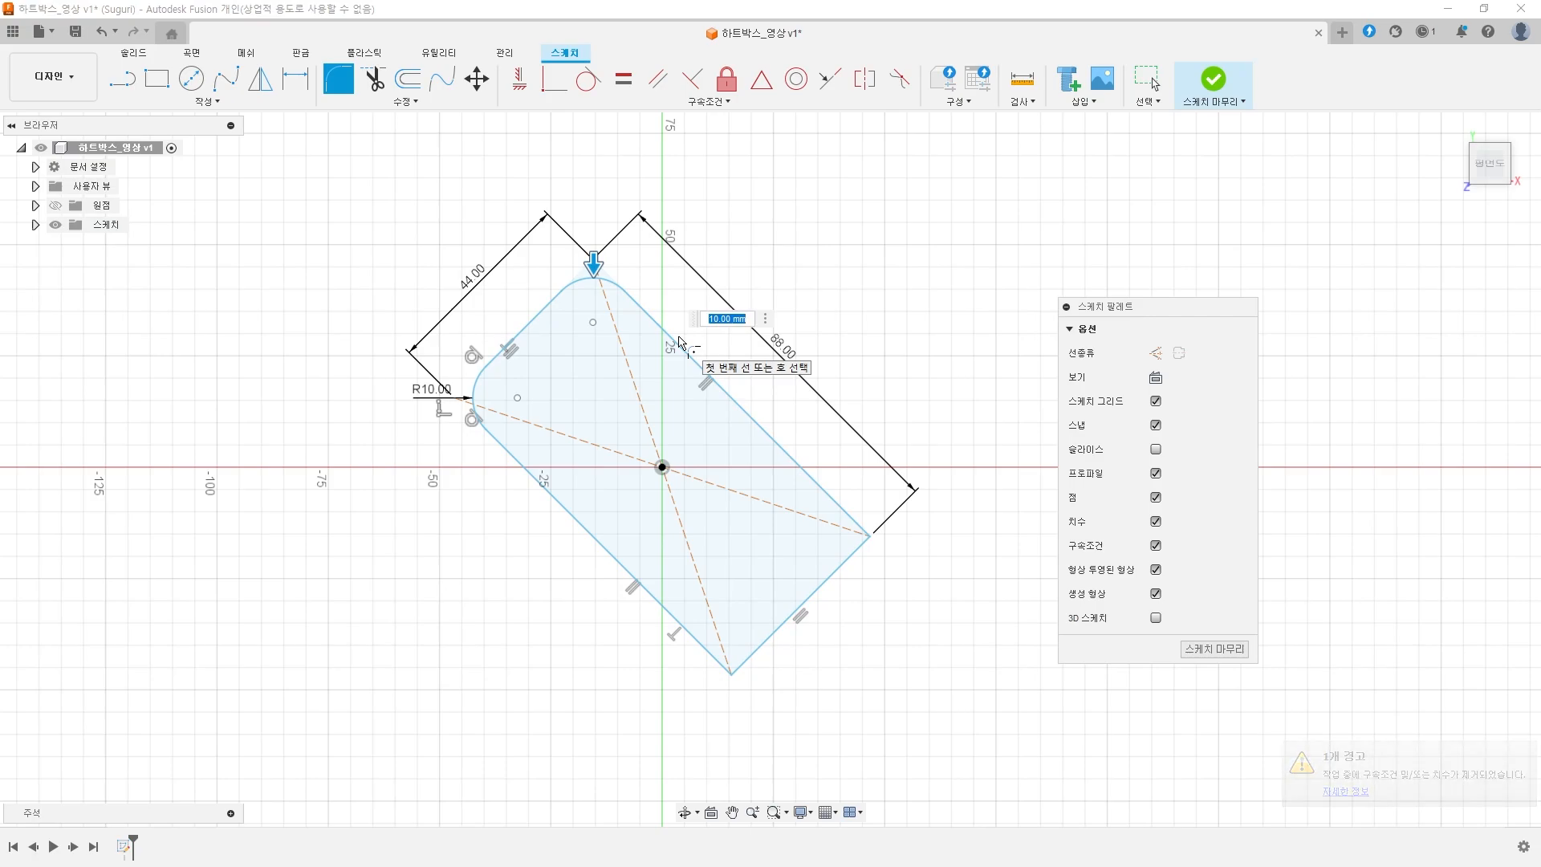
{"action": "key", "text": "Return"}
{"action": "key", "text": "Escape"}
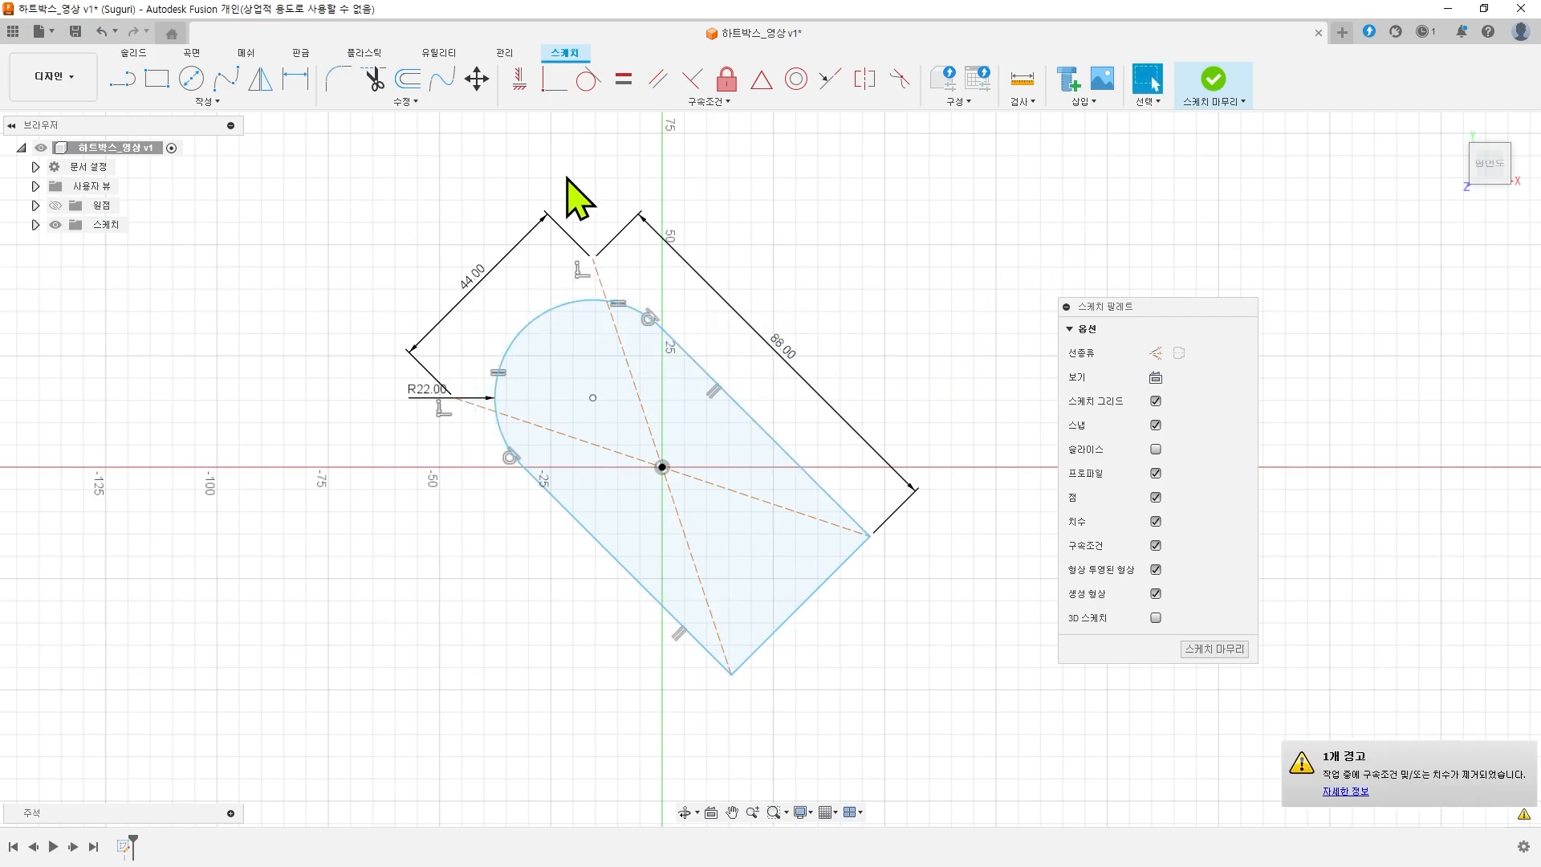
- Mirror the complete round-ended outline about the YZ origin plane, showing the origin geometry to pick it
{"action": "left_click", "coordinate": [268, 95]}
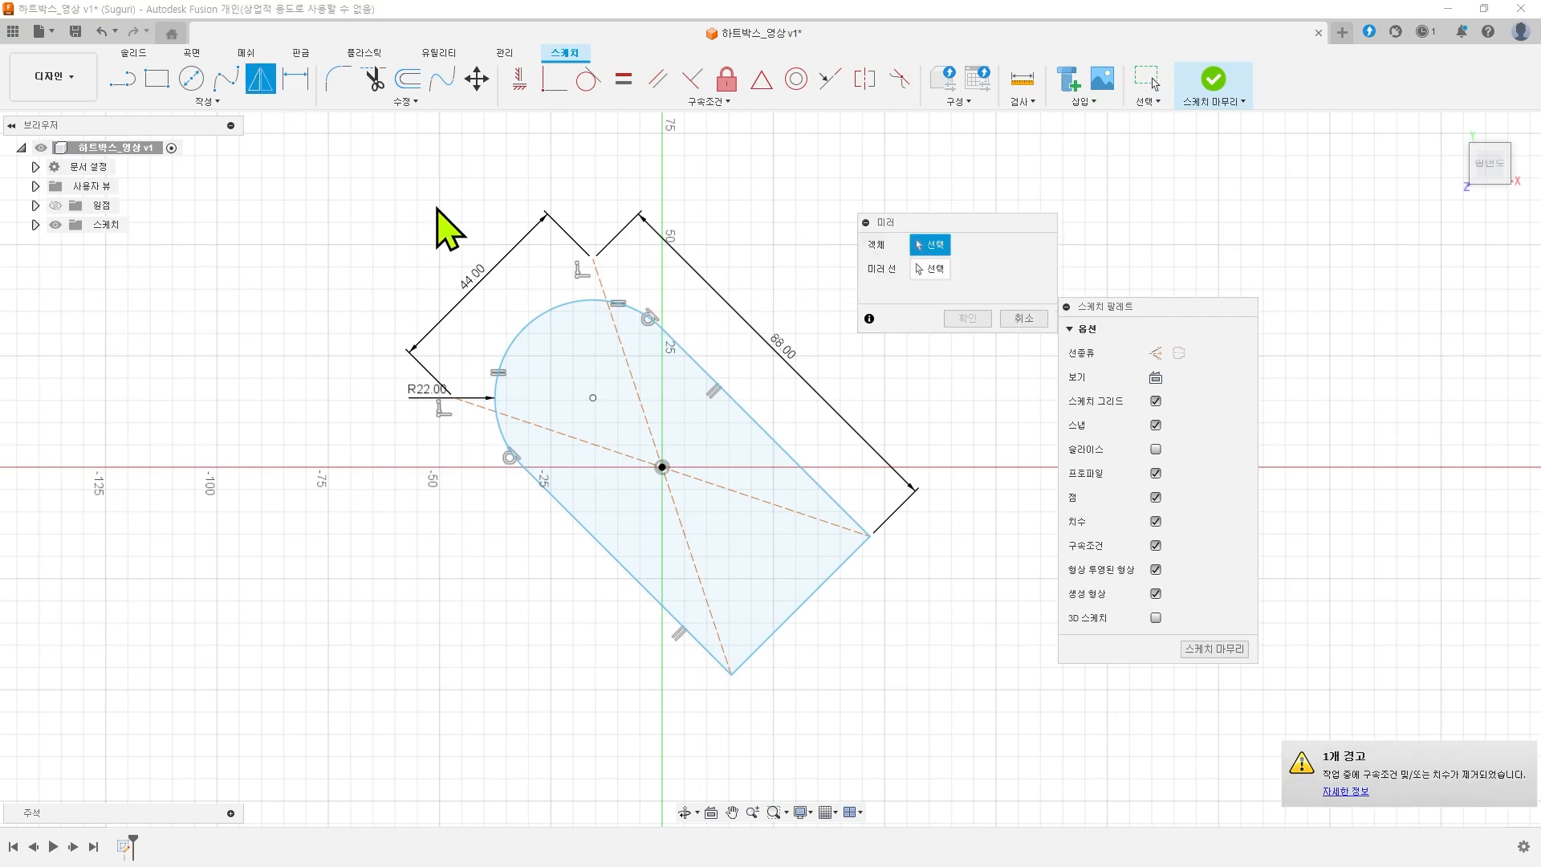
{"action": "left_click_drag", "start_coordinate": [971, 230], "coordinate": [956, 238]}
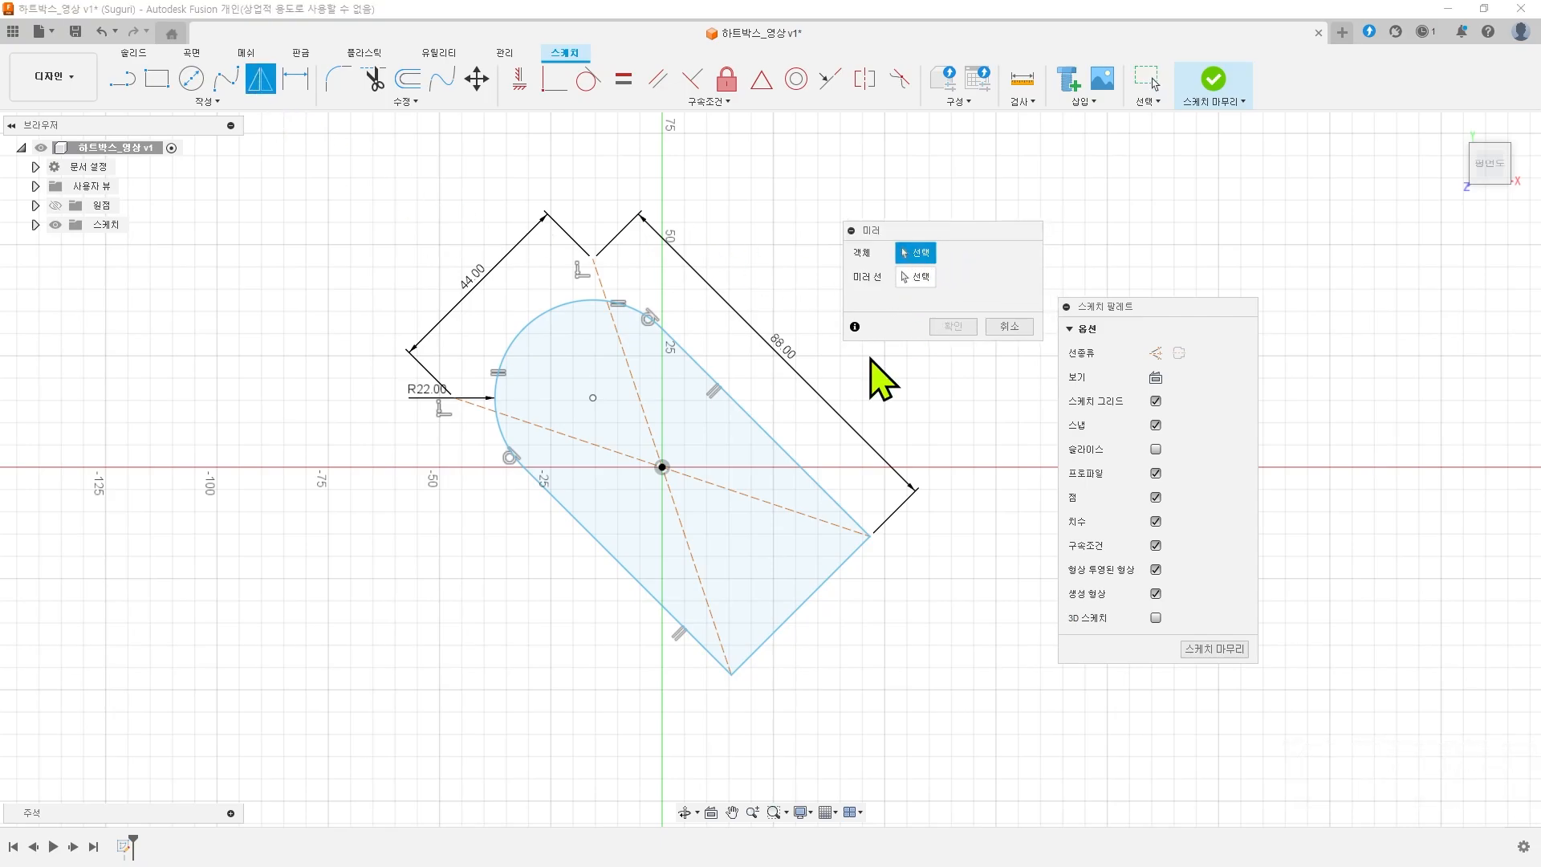
{"action": "double_click", "coordinate": [762, 438]}
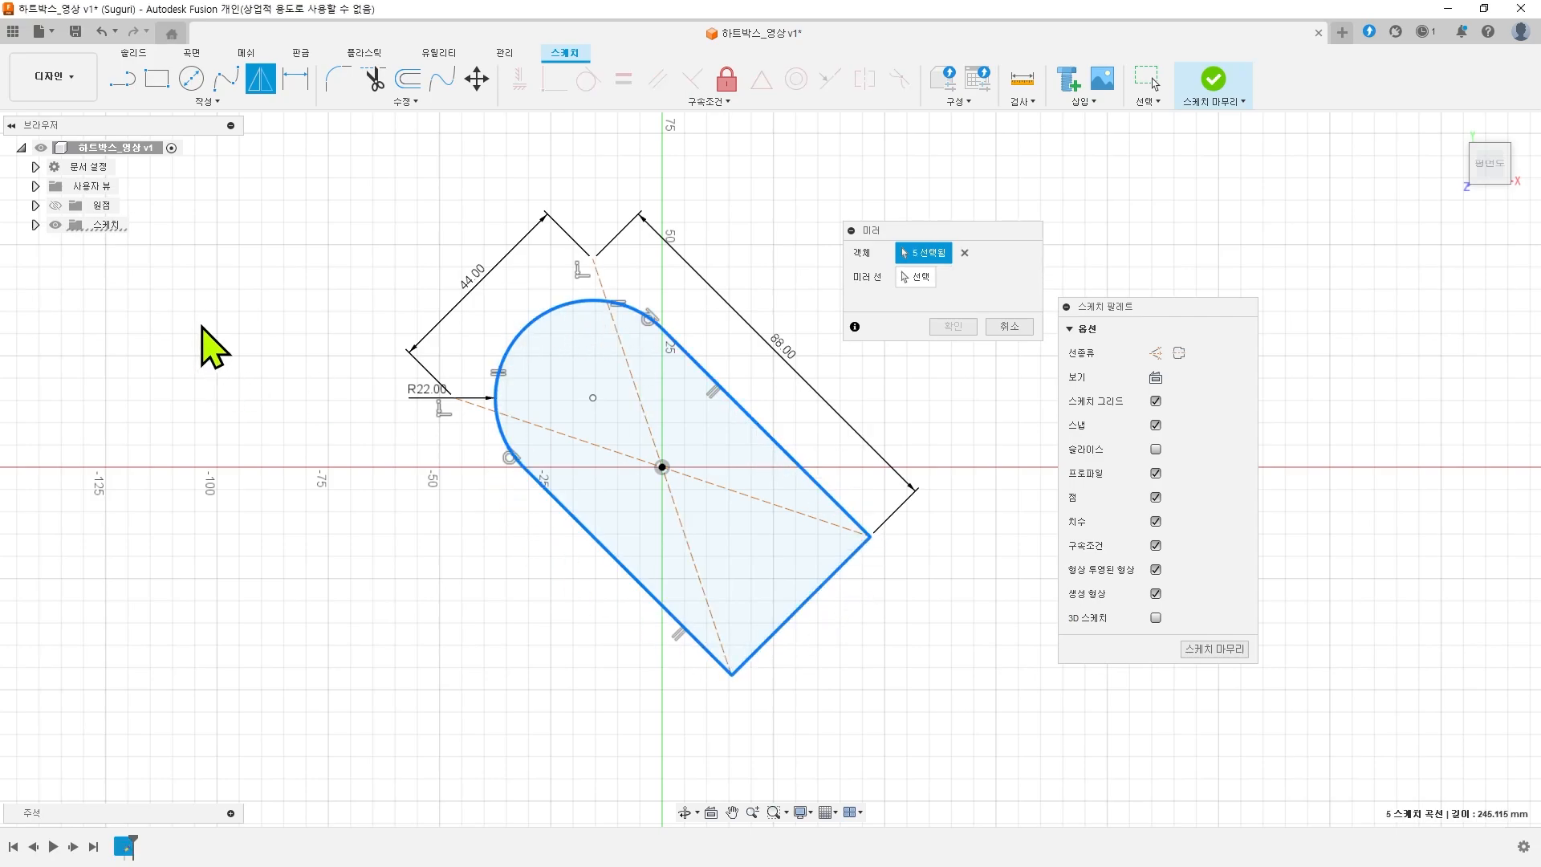
{"action": "left_click", "coordinate": [55, 206]}
{"action": "left_click", "coordinate": [904, 273]}
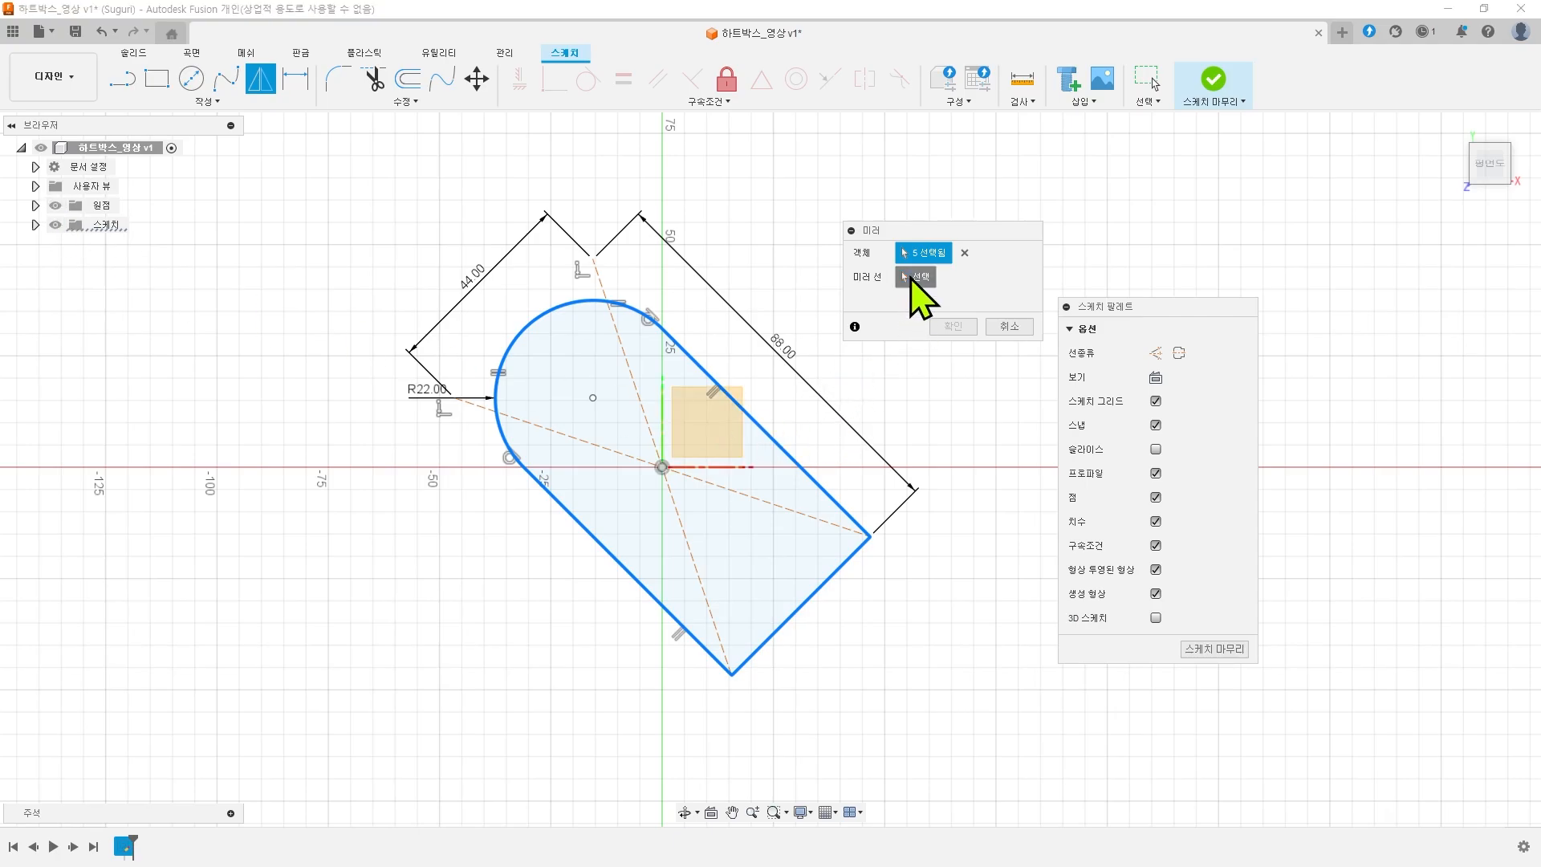
{"action": "left_click", "coordinate": [663, 433]}
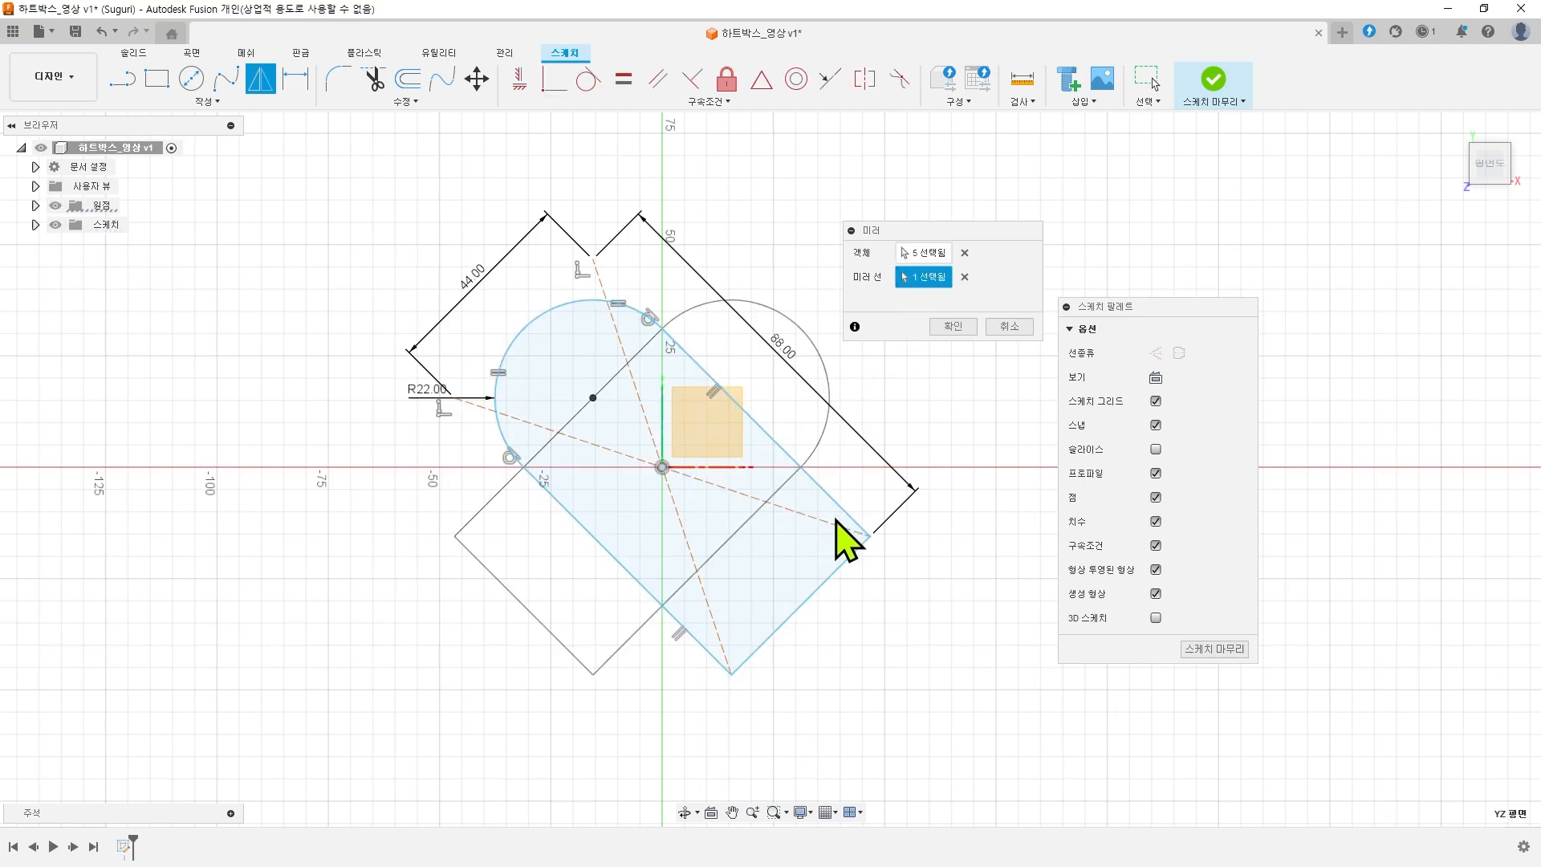
{"action": "left_click", "coordinate": [953, 327]}
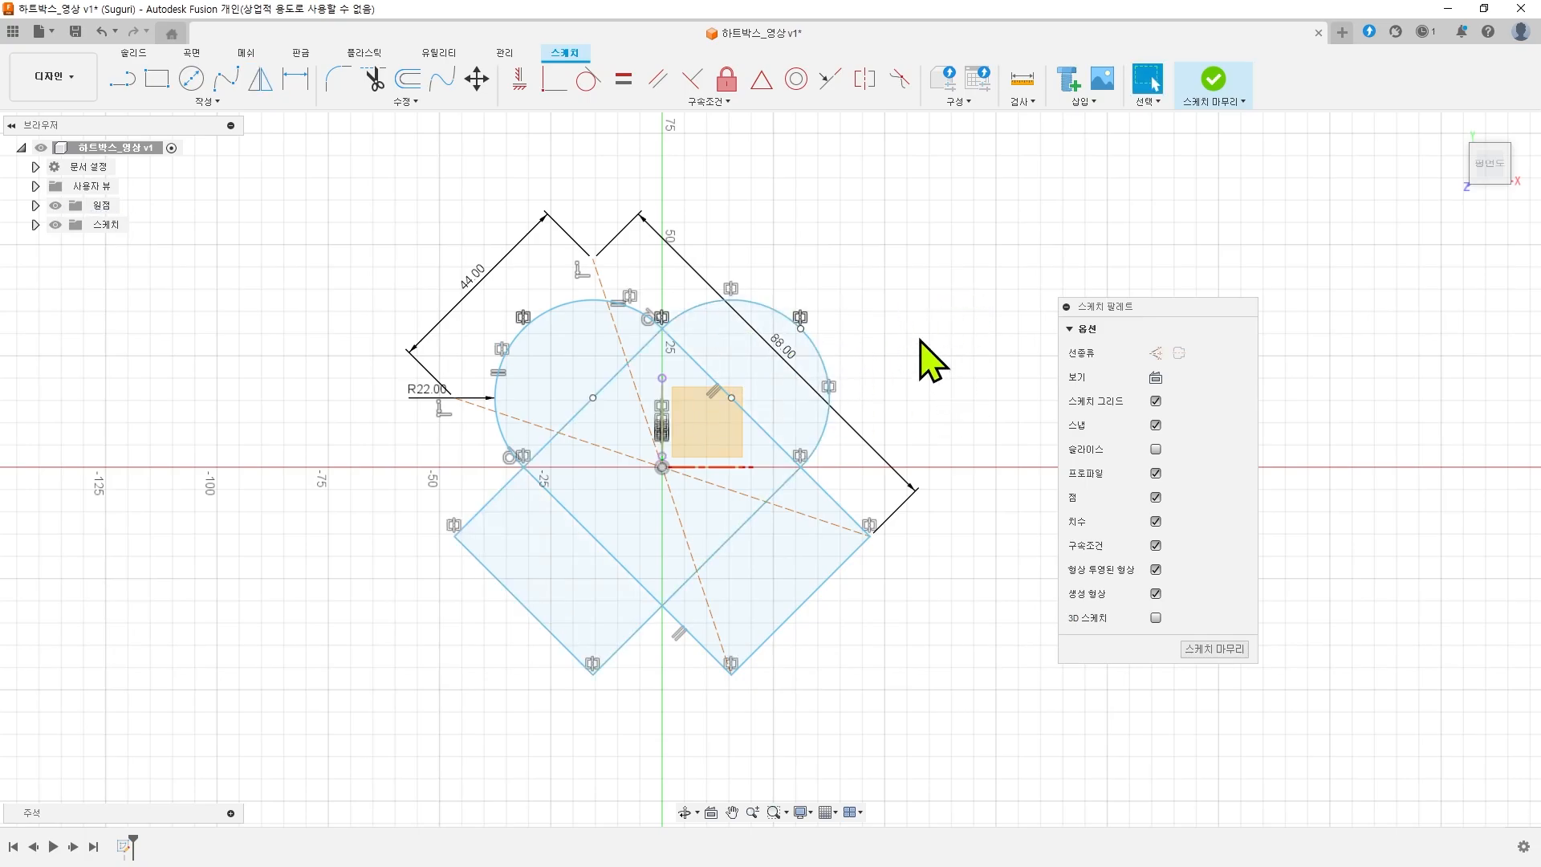
- Trim away the line segments of both shapes that extend outside the lower part of the heart outline
{"action": "scroll", "coordinate": [907, 345], "scroll_direction": "up", "scroll_amount": 2}
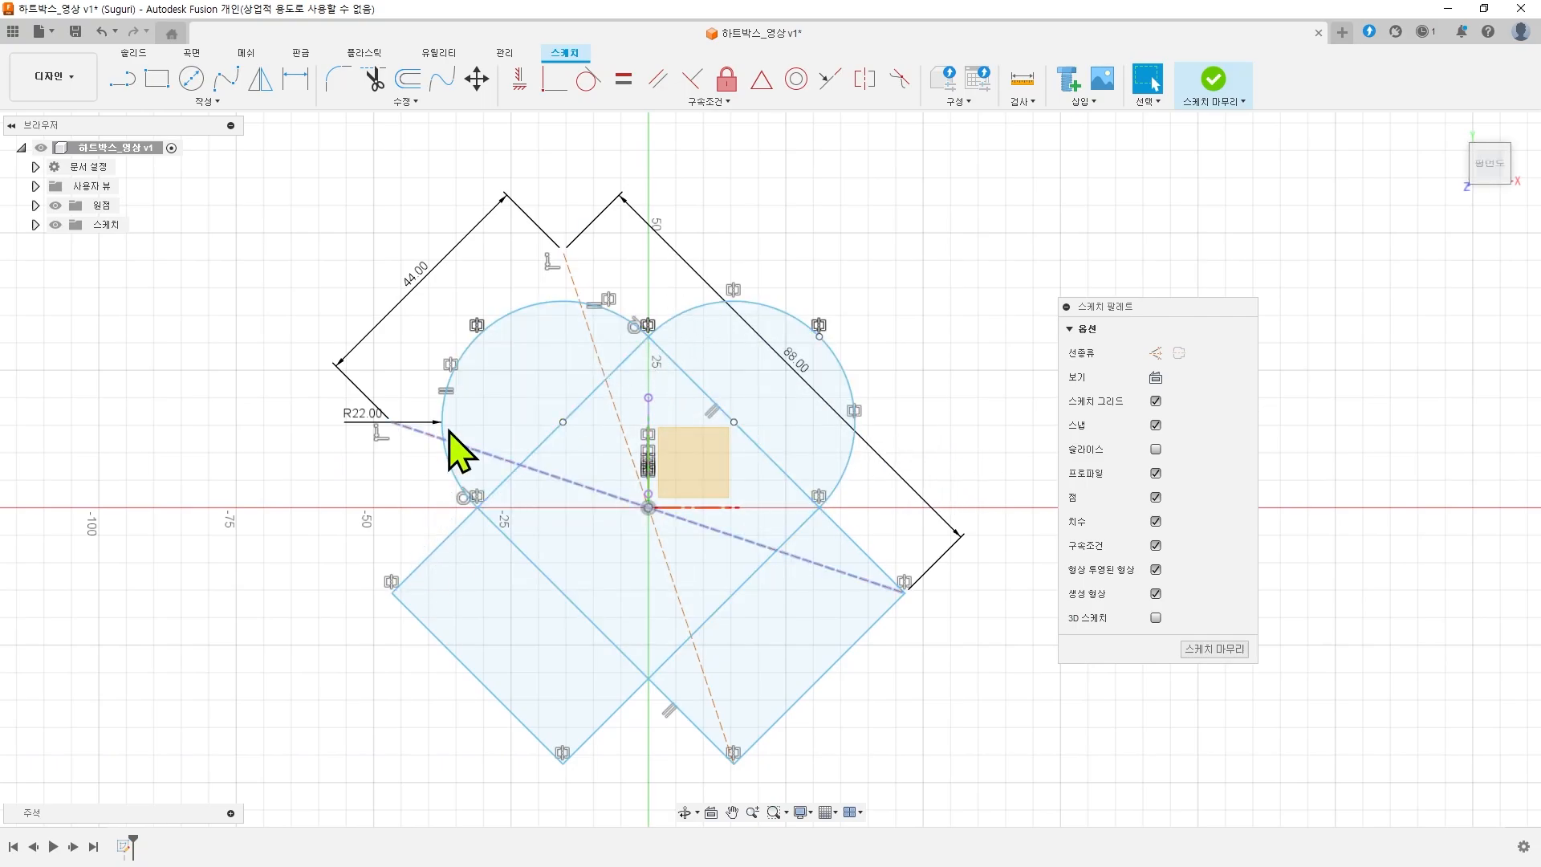
{"action": "left_click", "coordinate": [374, 74]}
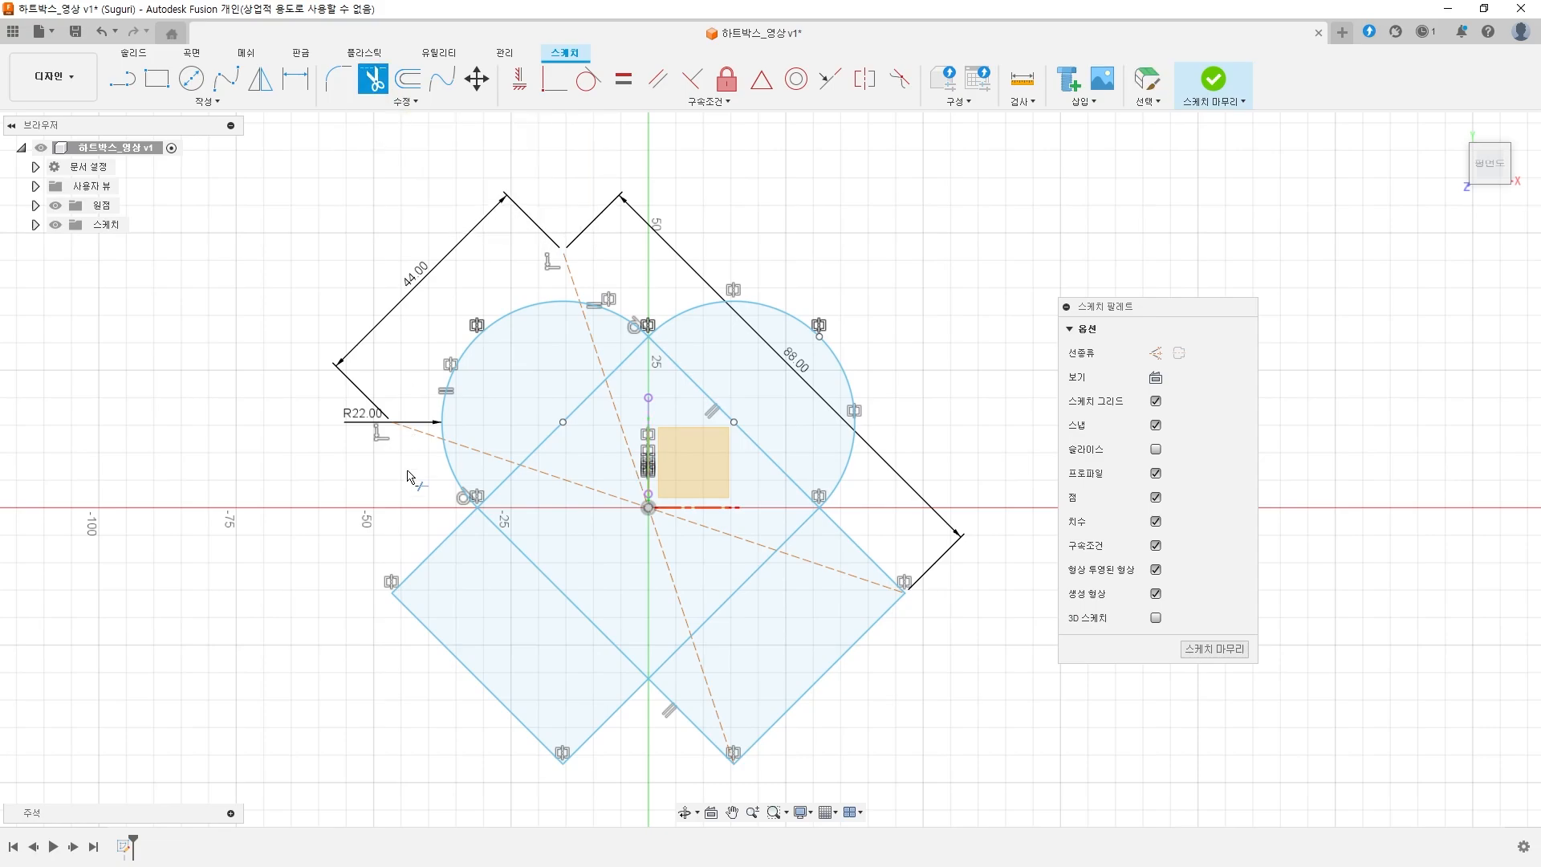
{"action": "left_click", "coordinate": [441, 562]}
{"action": "left_click", "coordinate": [451, 647]}
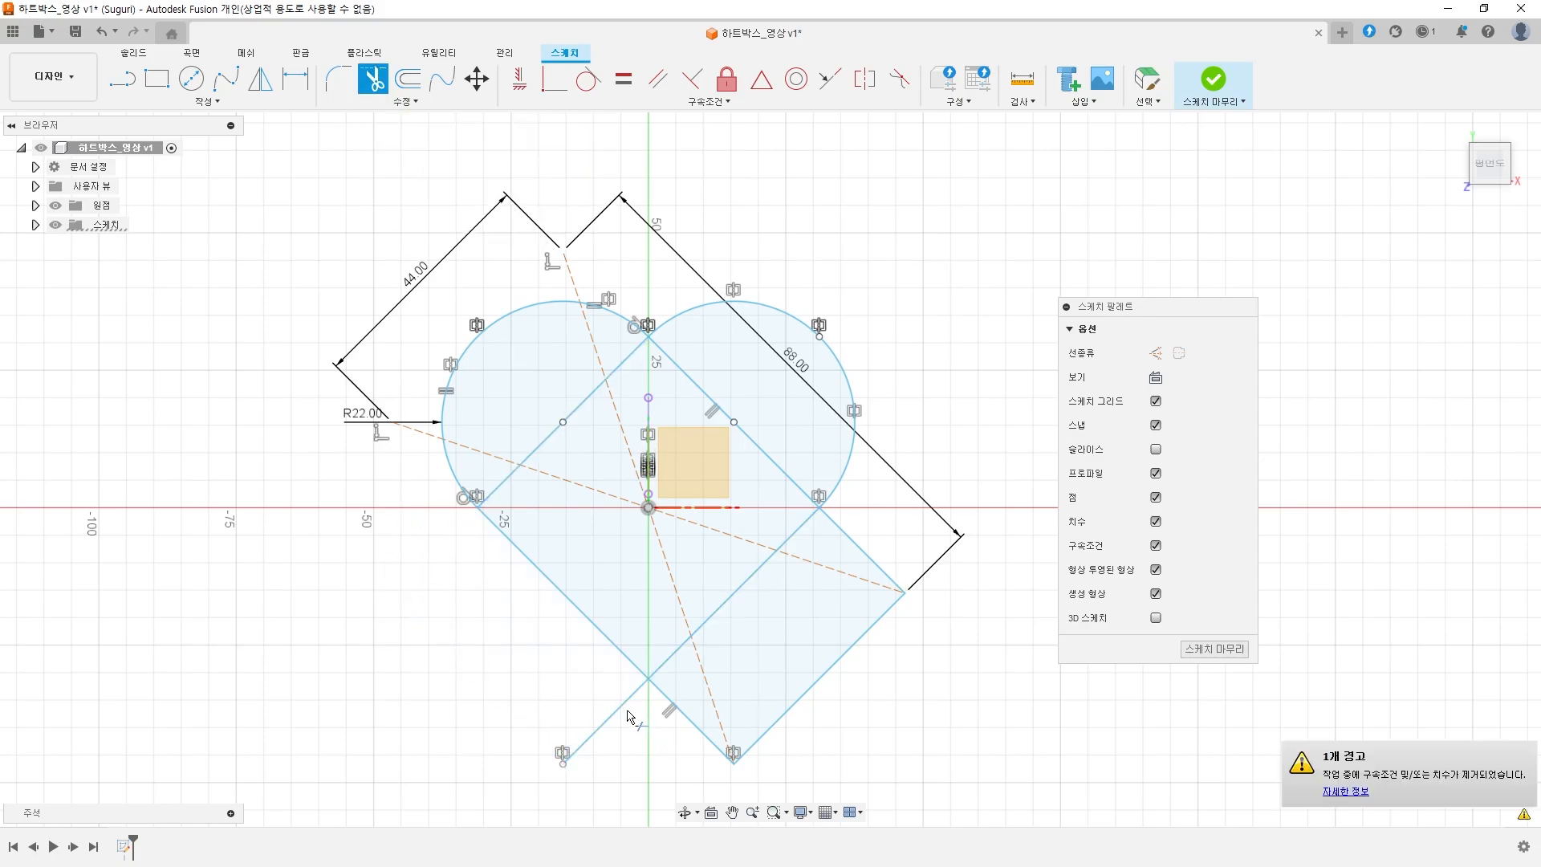
{"action": "left_click", "coordinate": [622, 711]}
{"action": "left_click", "coordinate": [692, 722]}
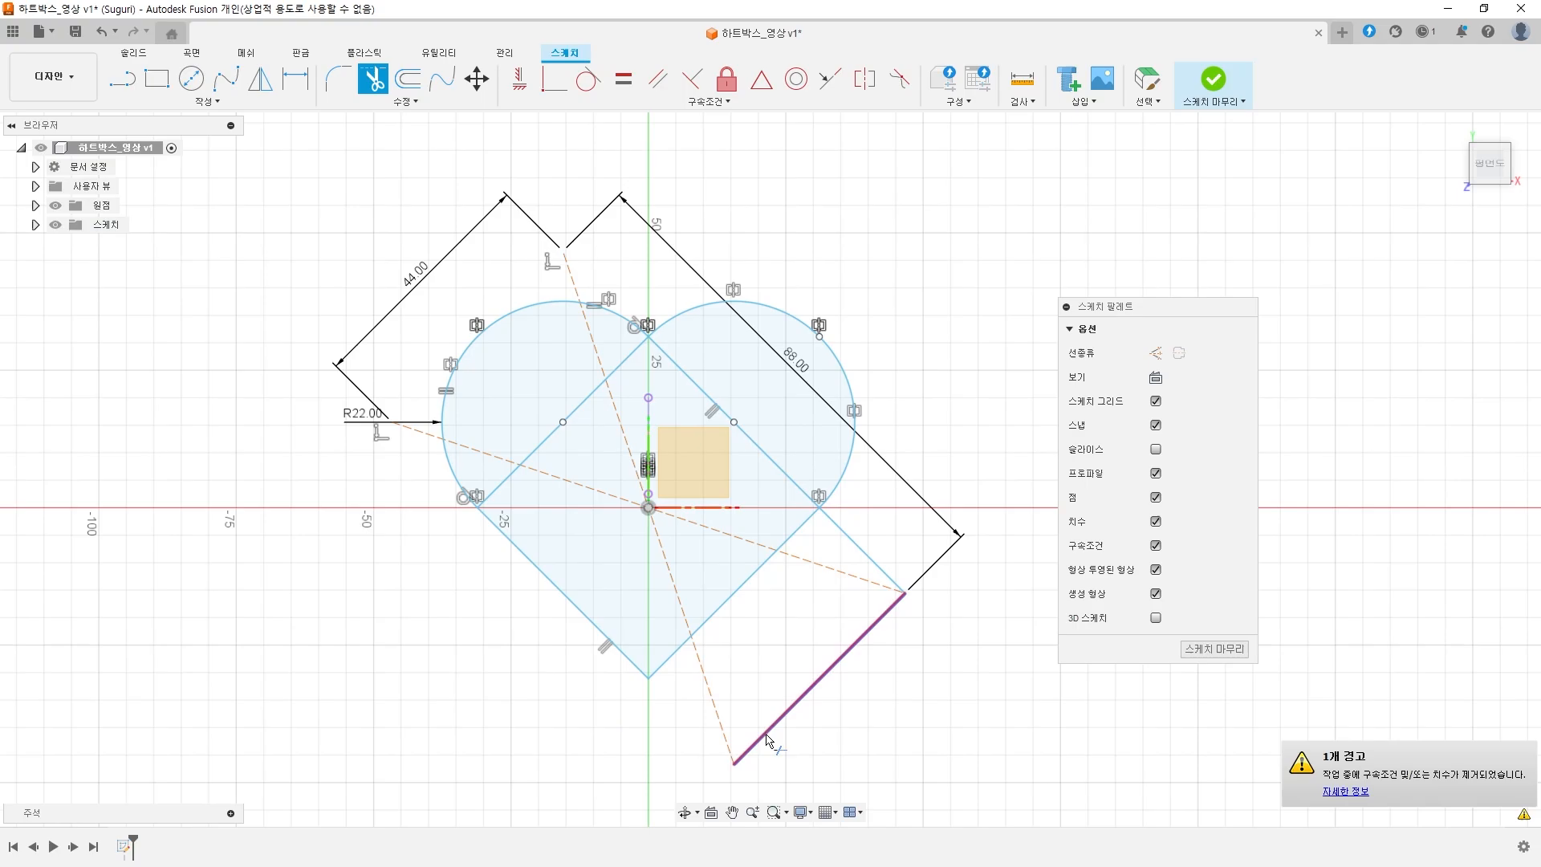
{"action": "left_click", "coordinate": [772, 725]}
{"action": "left_click", "coordinate": [854, 546]}
{"action": "left_click", "coordinate": [815, 565]}
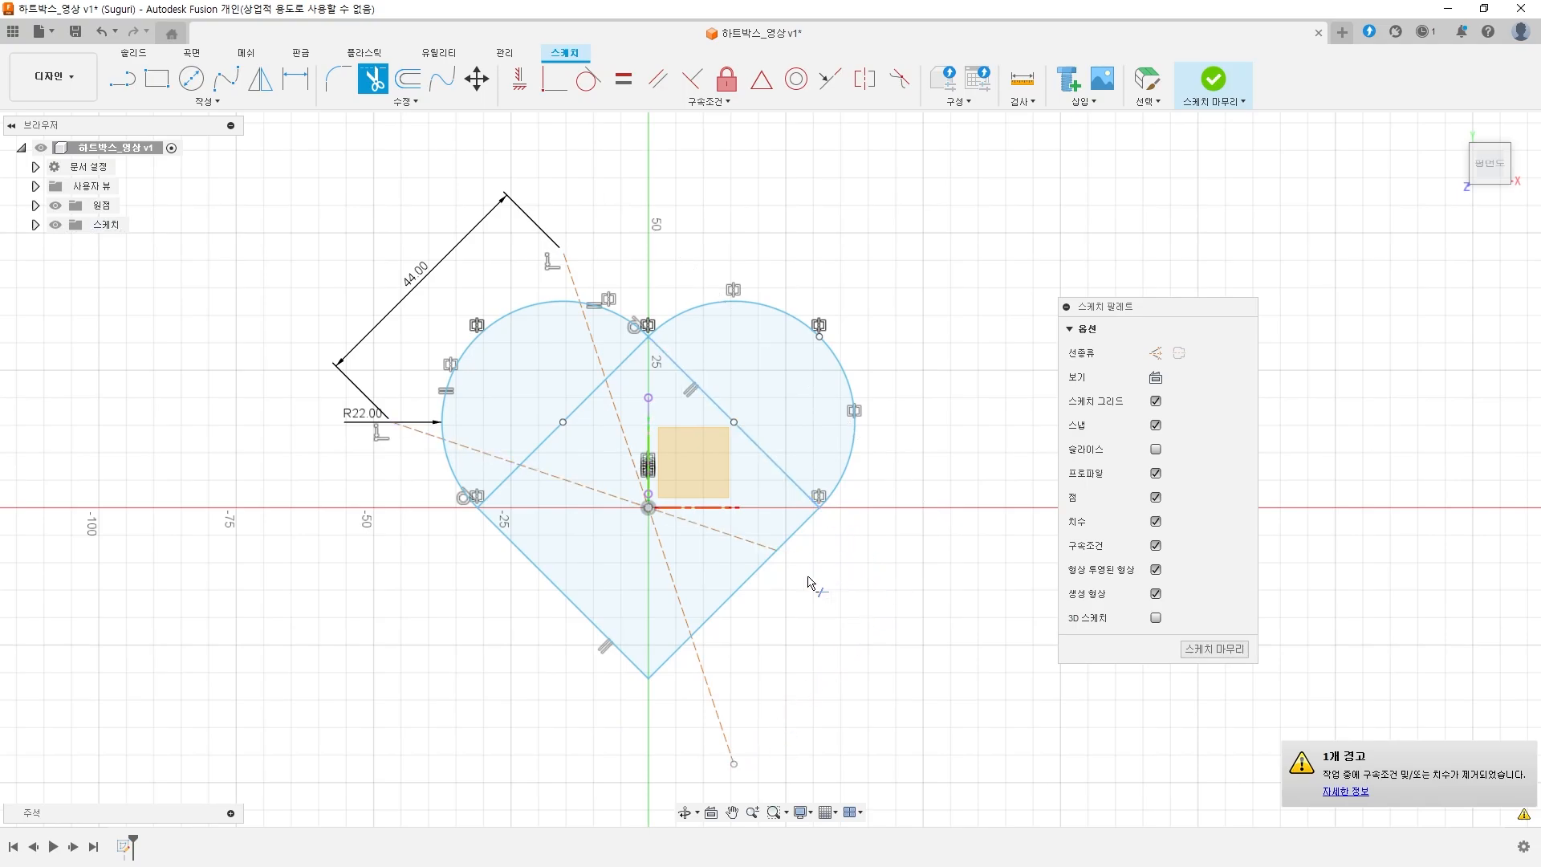
{"action": "left_click", "coordinate": [703, 670]}
- Trim the remaining solid and construction lines crossing the inside of the heart, leaving one closed profile
{"action": "left_click", "coordinate": [674, 578]}
{"action": "left_click", "coordinate": [717, 532]}
{"action": "left_click", "coordinate": [618, 497]}
{"action": "left_click", "coordinate": [620, 437]}
{"action": "left_click", "coordinate": [497, 464]}
{"action": "left_click", "coordinate": [520, 456]}
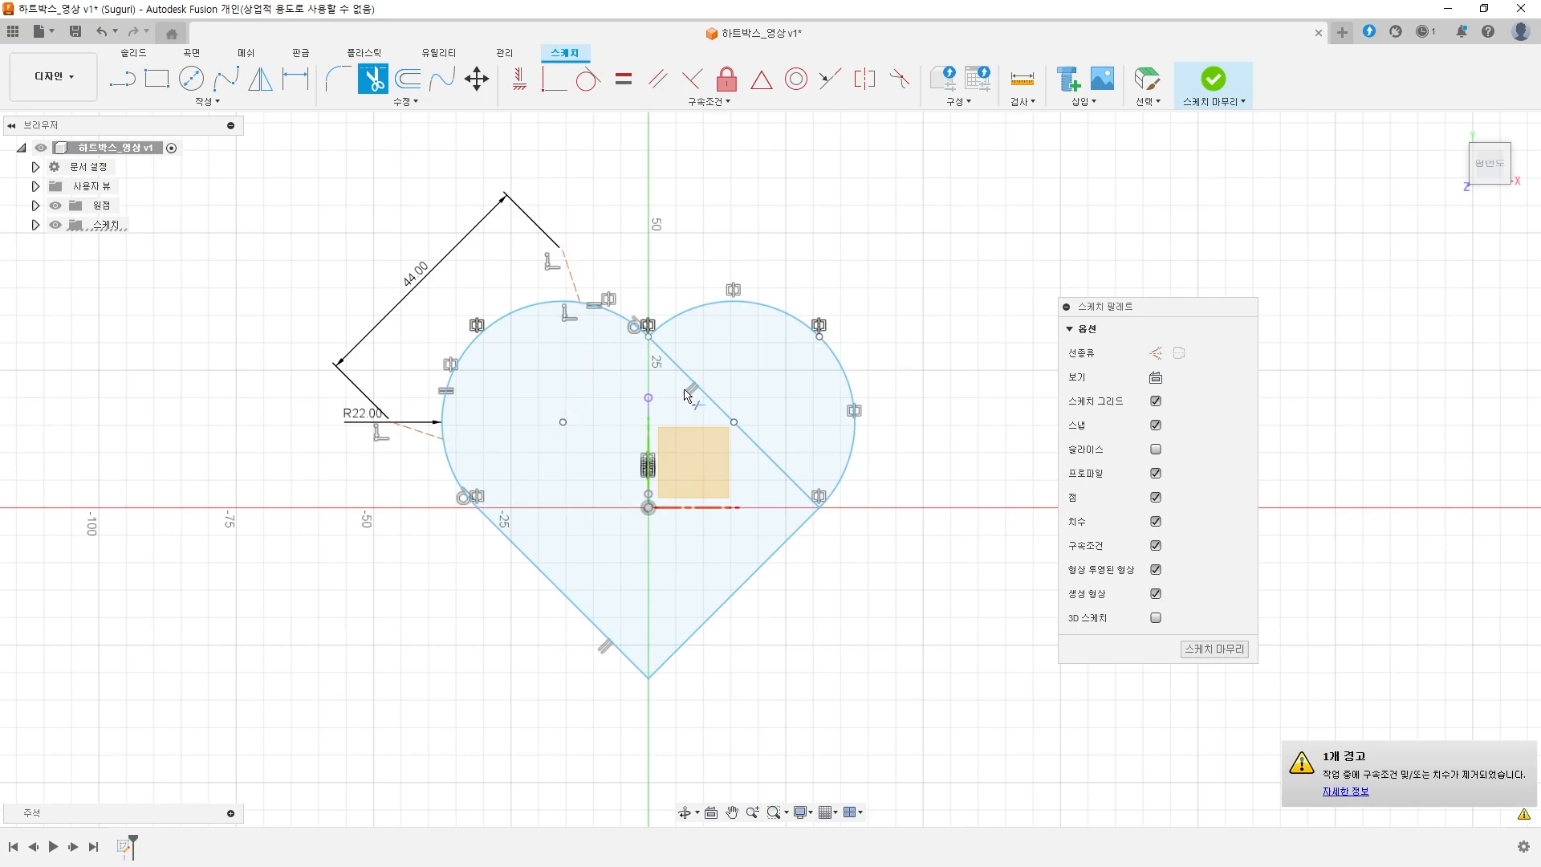
{"action": "left_click", "coordinate": [714, 398]}
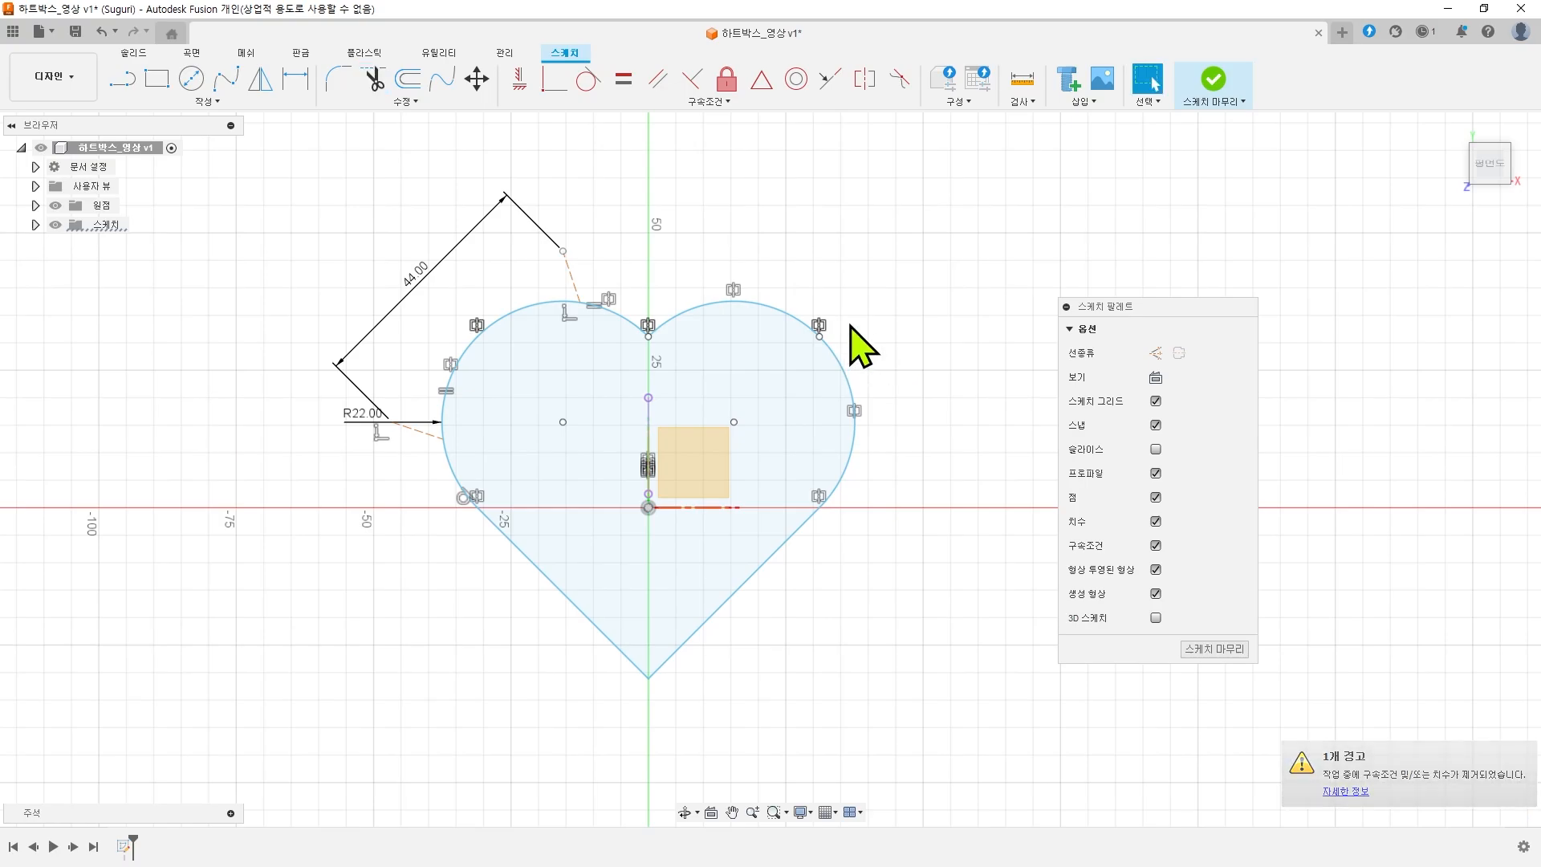
{"action": "key", "text": "Escape"}
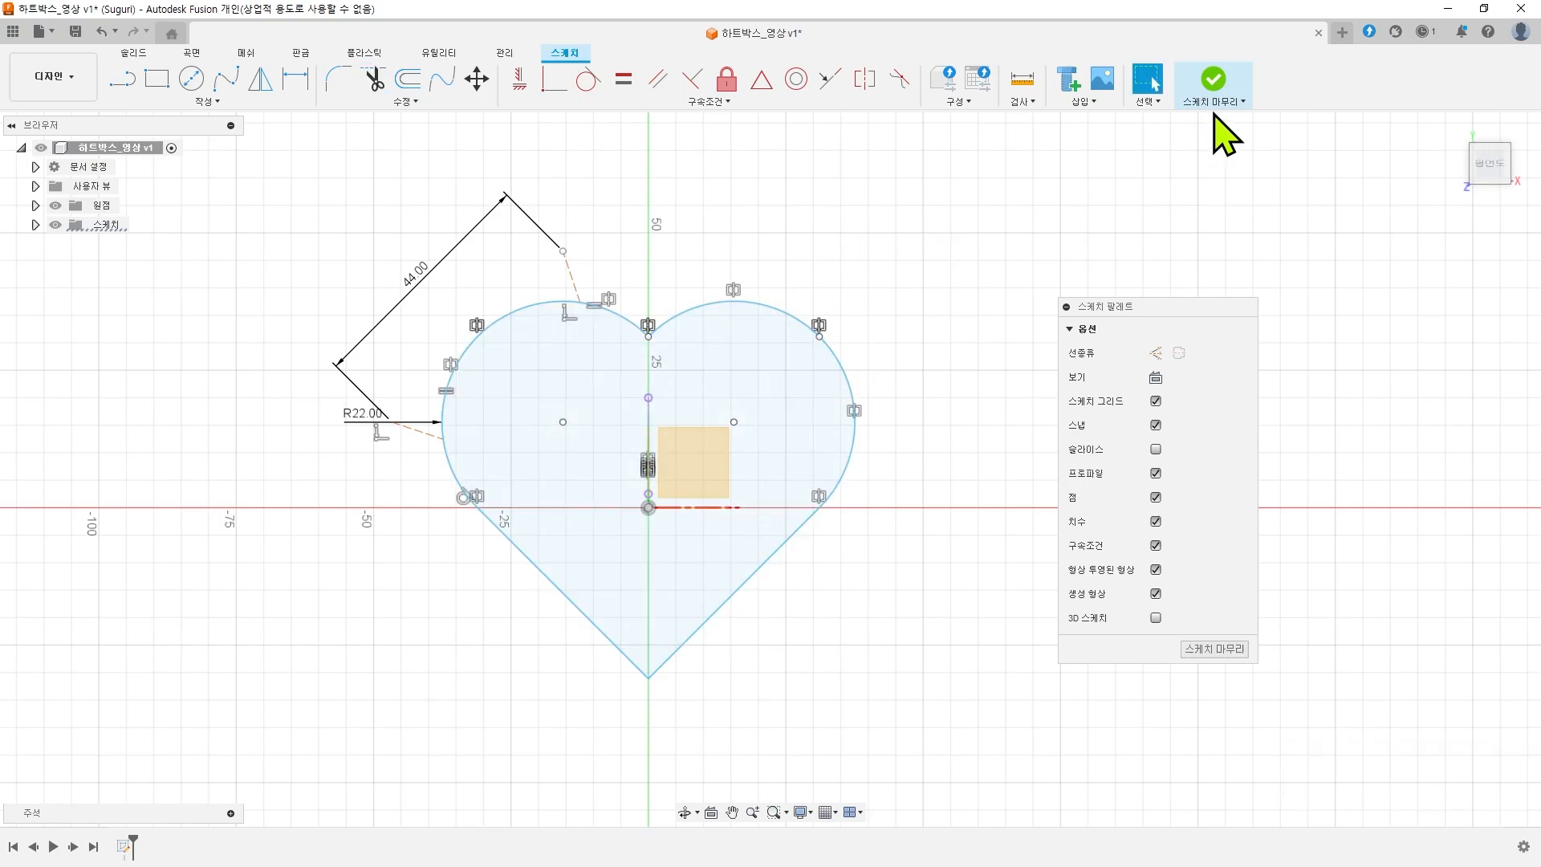
- Offset the complete heart outline 2 mm inward and finish the sketch
{"action": "left_click", "coordinate": [407, 76]}
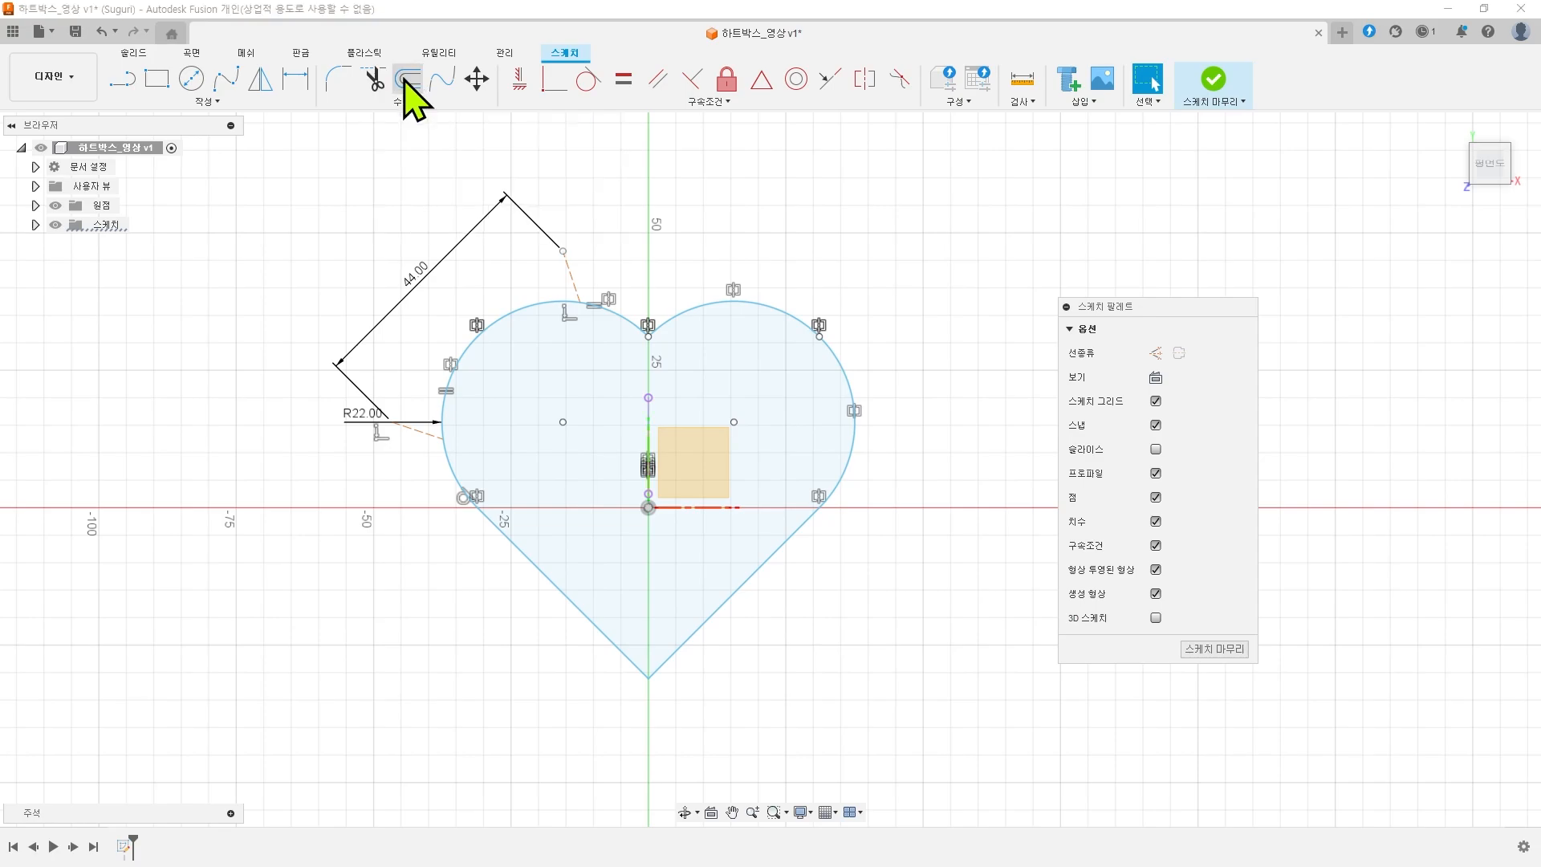
{"action": "left_click", "coordinate": [855, 425]}
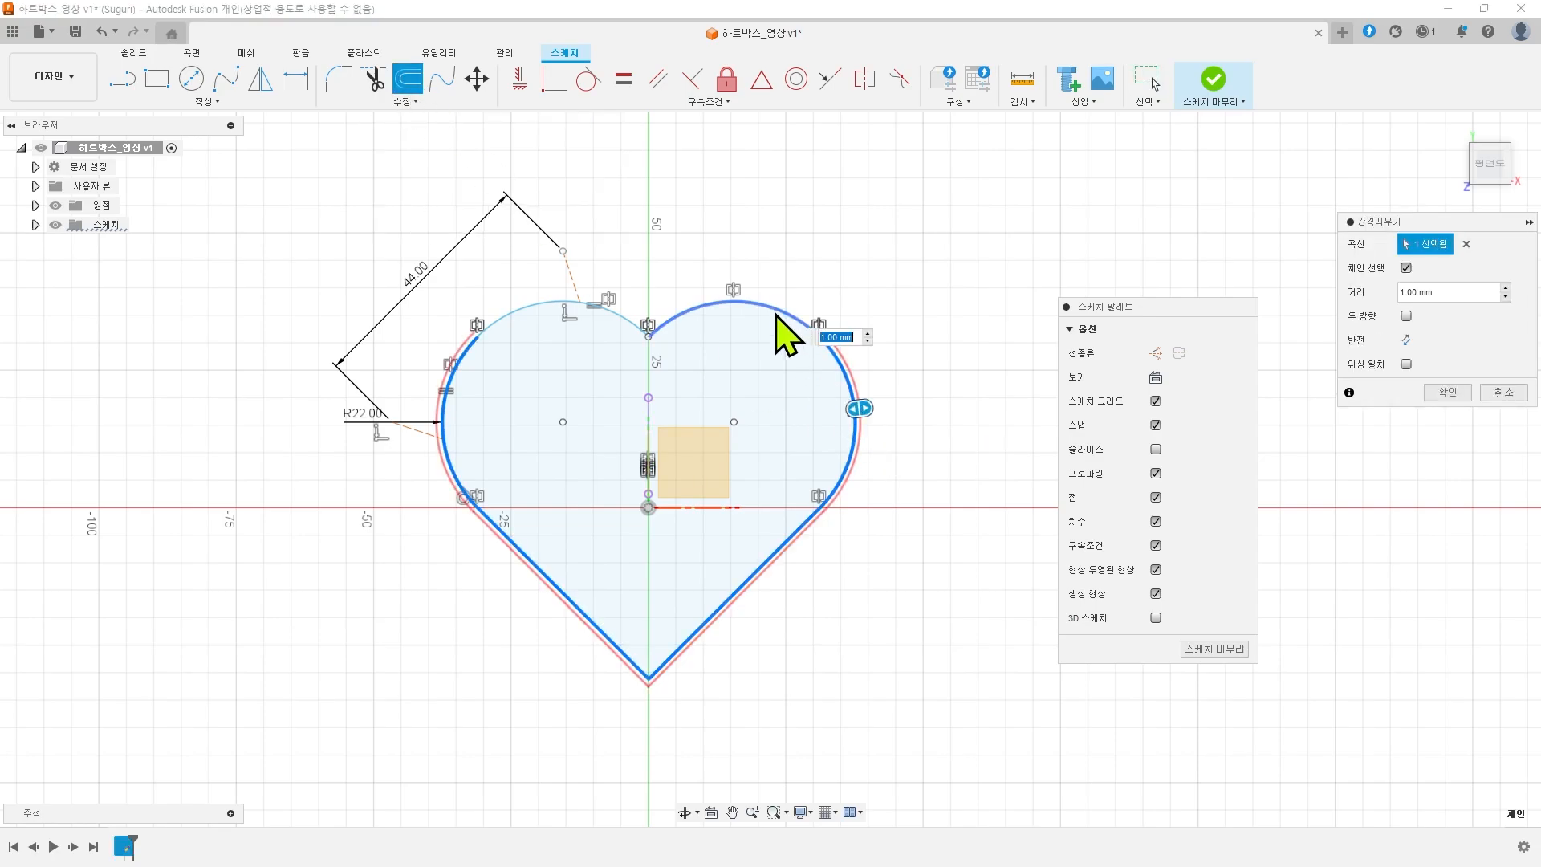
{"action": "left_click", "coordinate": [611, 307]}
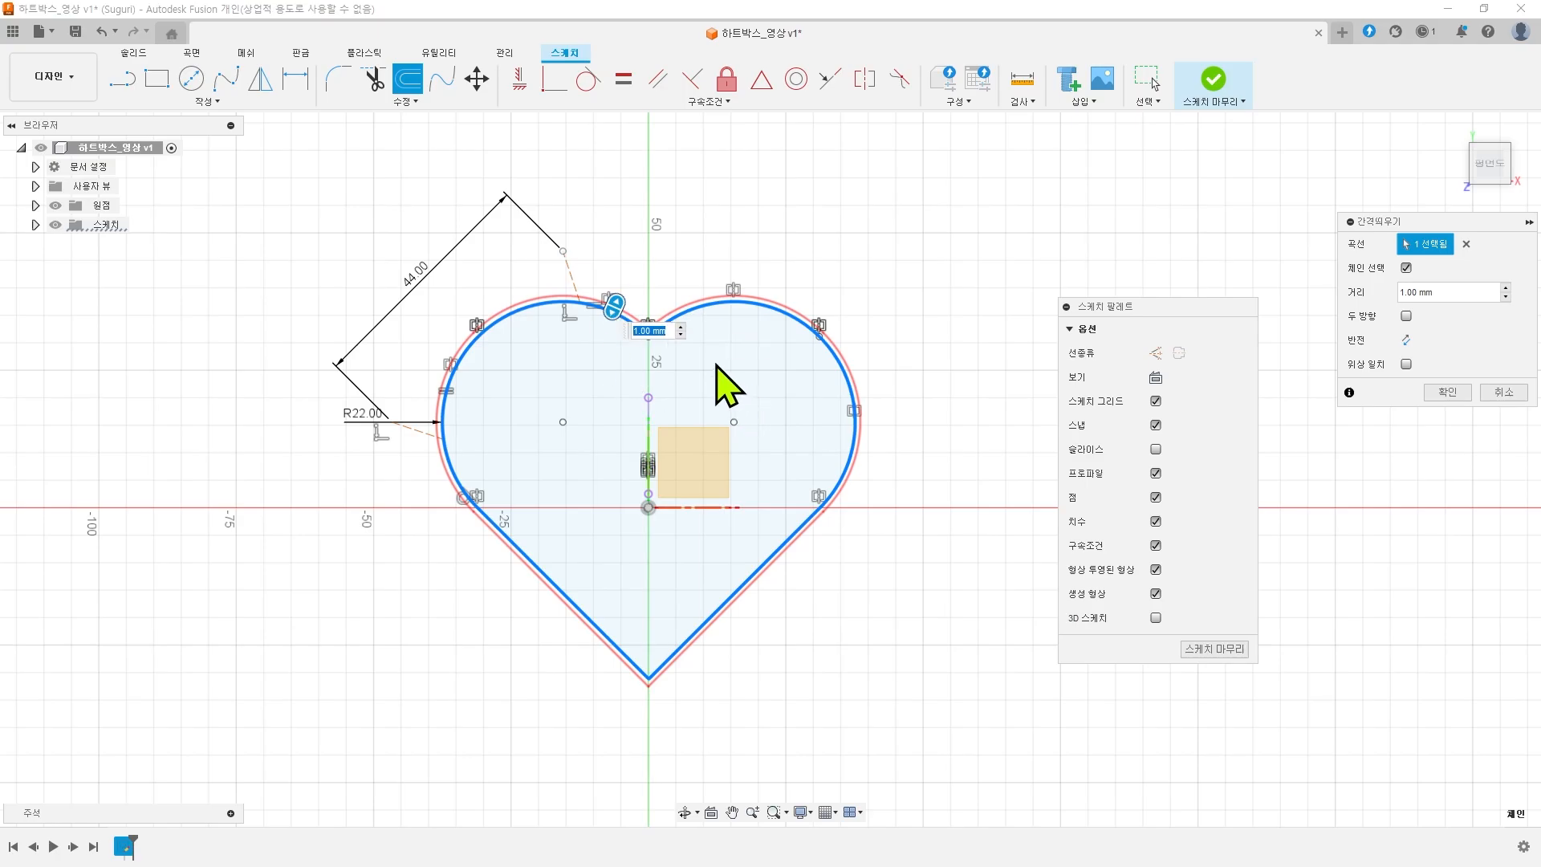
{"action": "scroll", "coordinate": [618, 307], "scroll_direction": "up", "scroll_amount": 5}
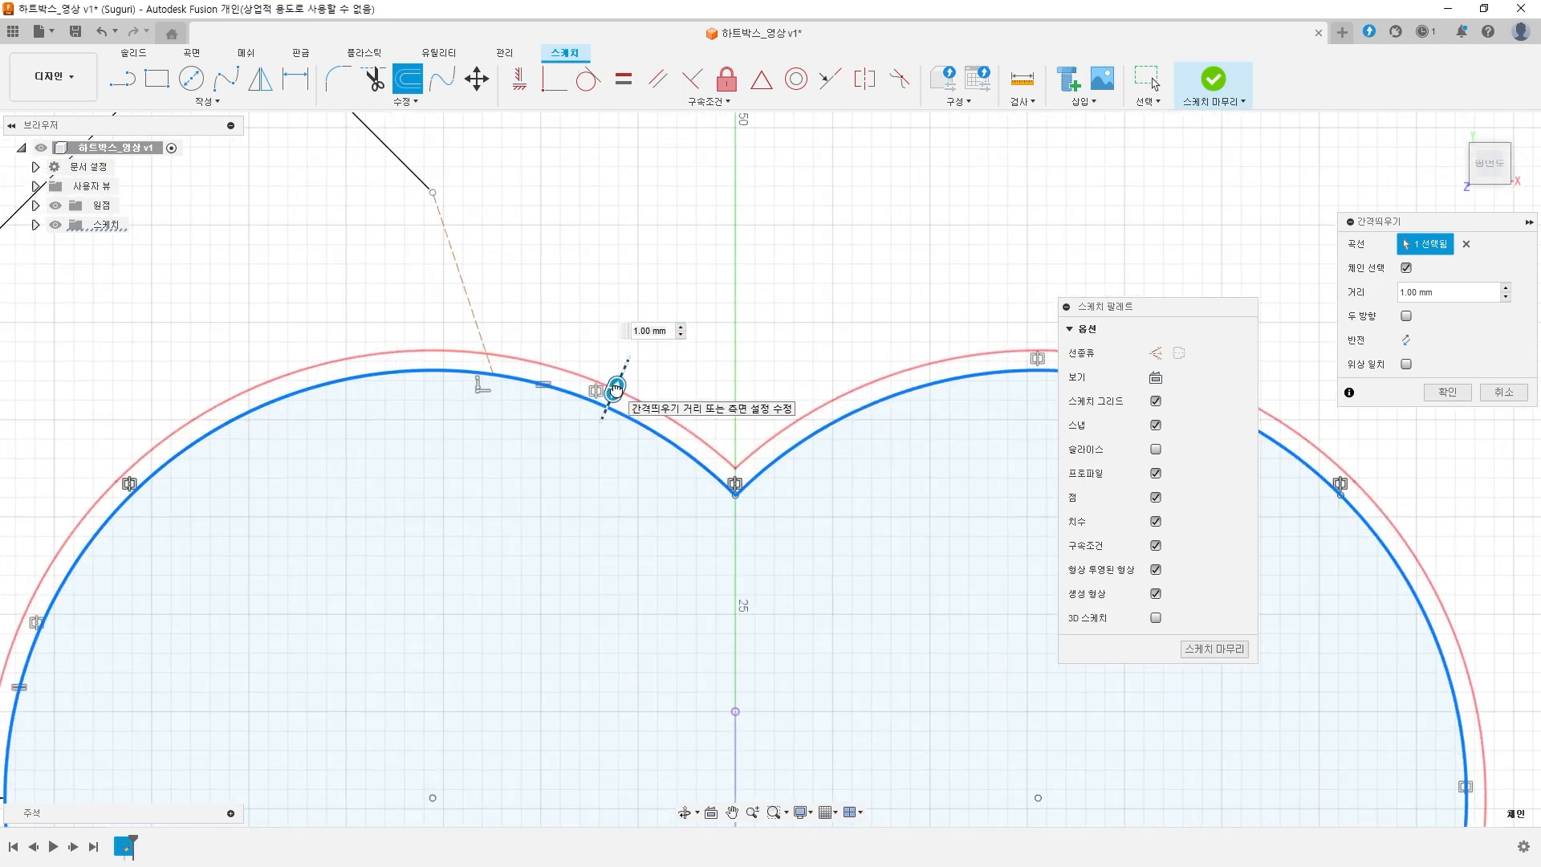
{"action": "left_click_drag", "start_coordinate": [615, 390], "coordinate": [599, 425]}
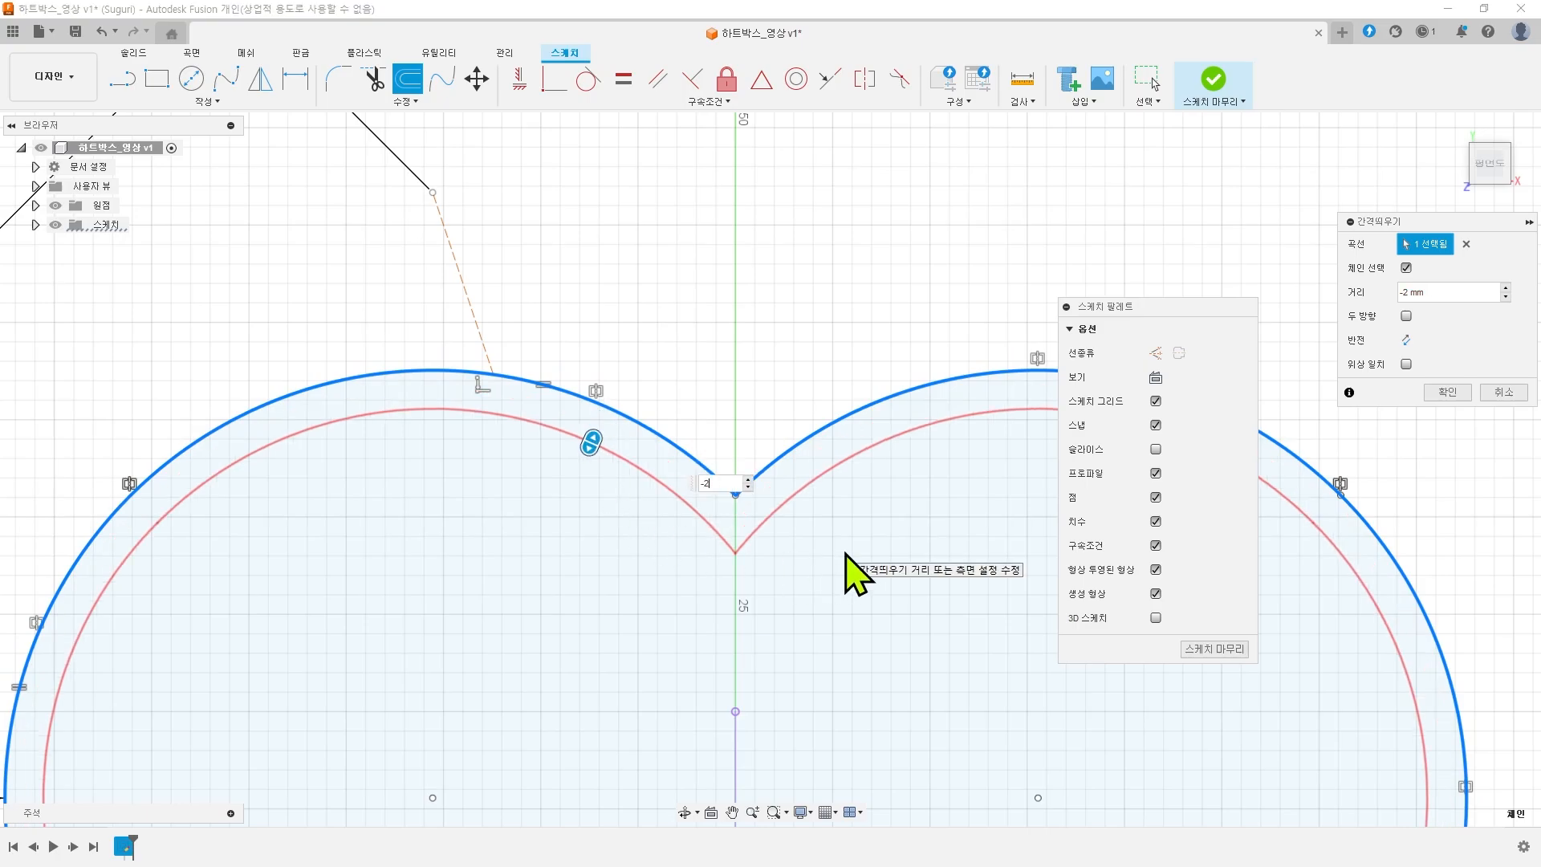
{"action": "key", "text": "Return"}
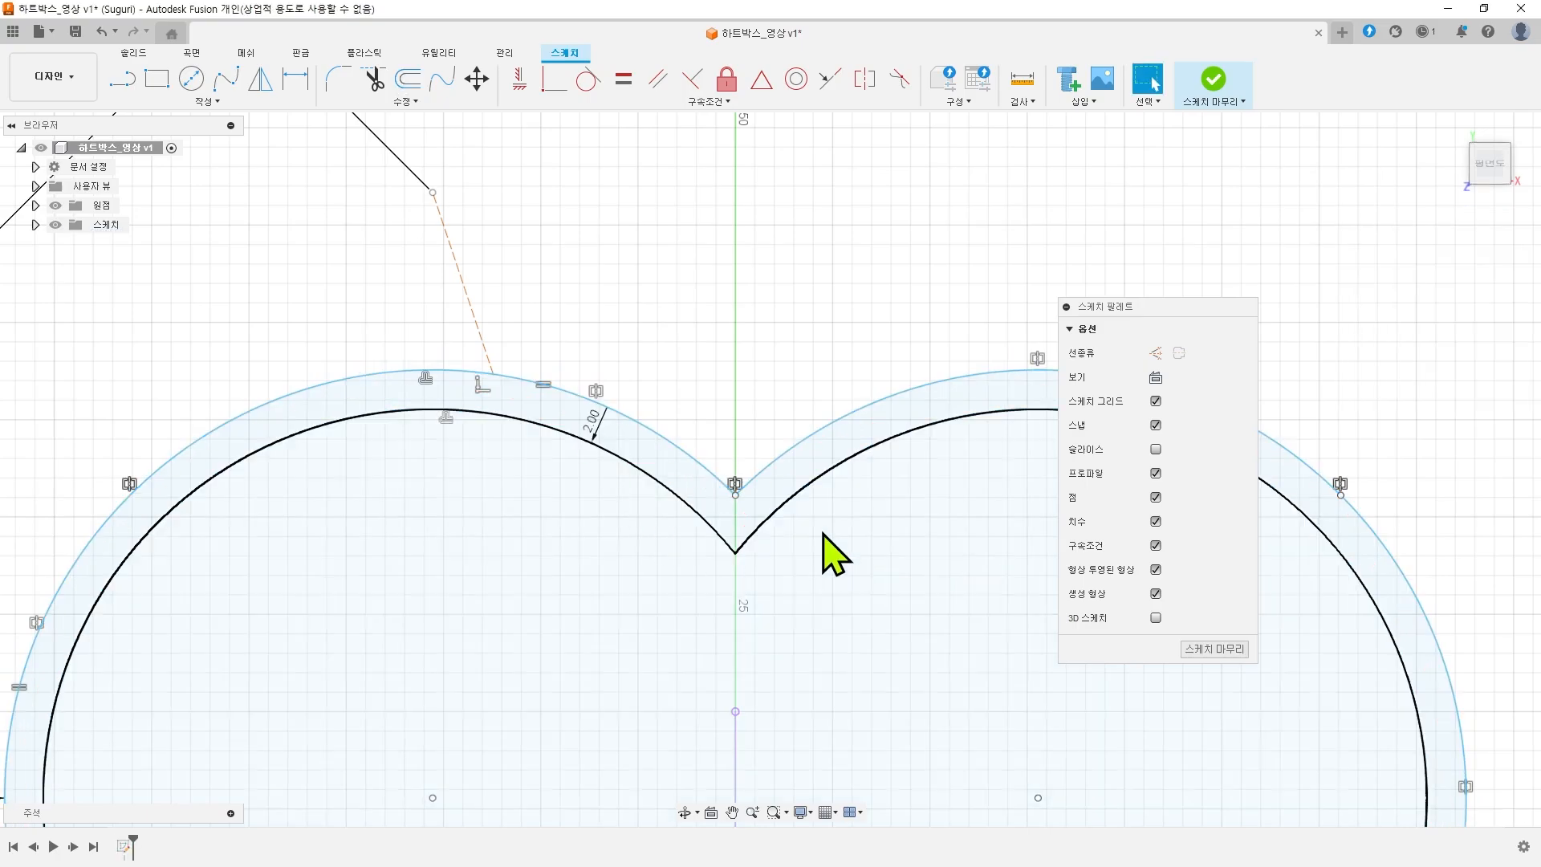
{"action": "scroll", "coordinate": [743, 646], "scroll_direction": "down", "scroll_amount": 3}
{"action": "scroll", "coordinate": [734, 635], "scroll_direction": "down", "scroll_amount": 3}
{"action": "middle_click_drag", "start_coordinate": [947, 647], "coordinate": [867, 441]}
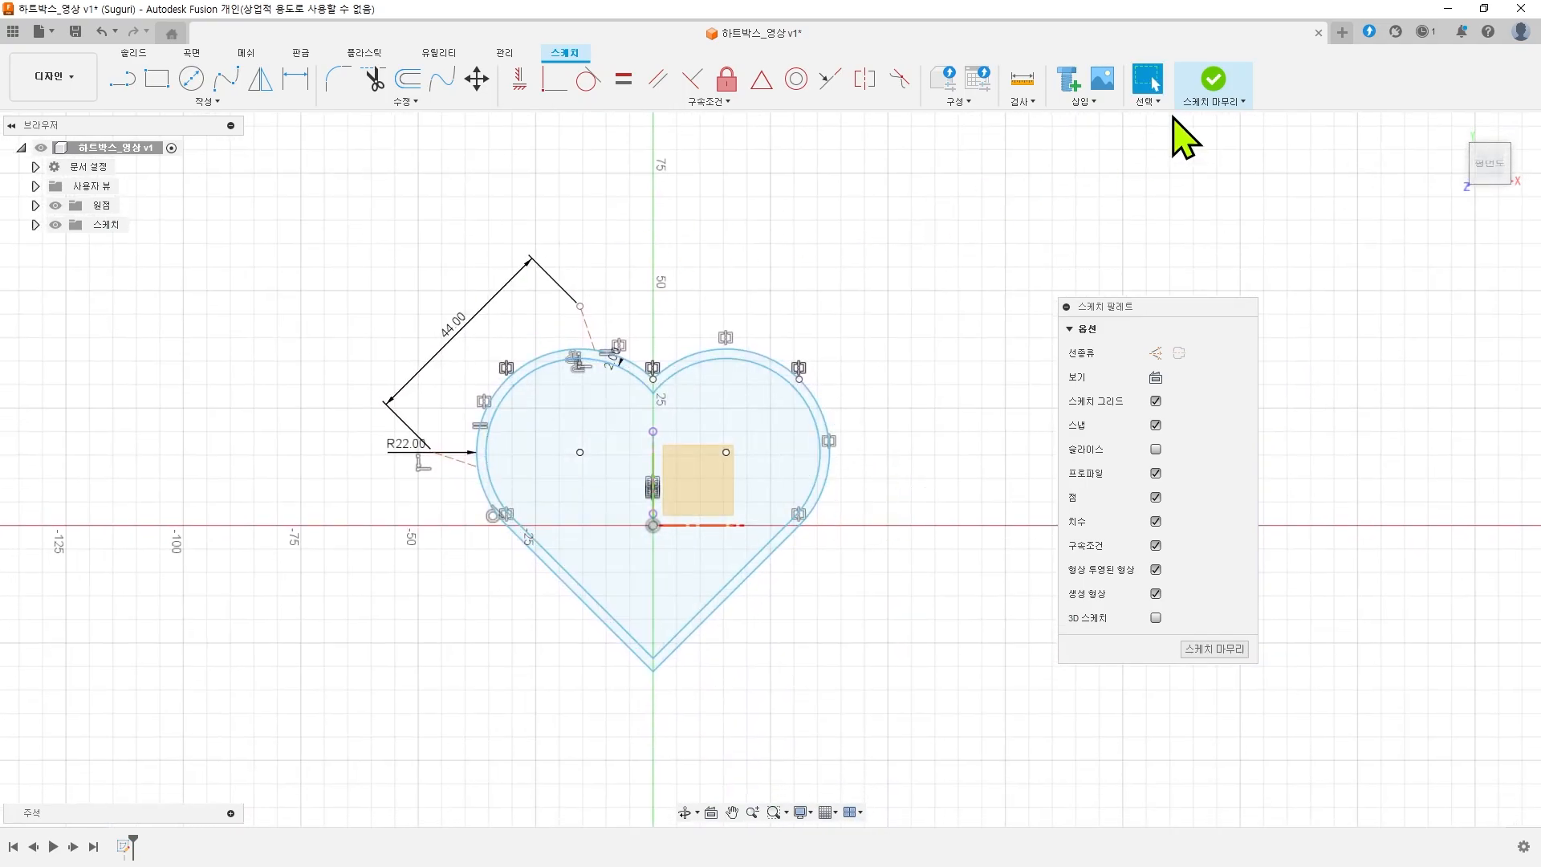
{"action": "left_click", "coordinate": [1216, 81]}
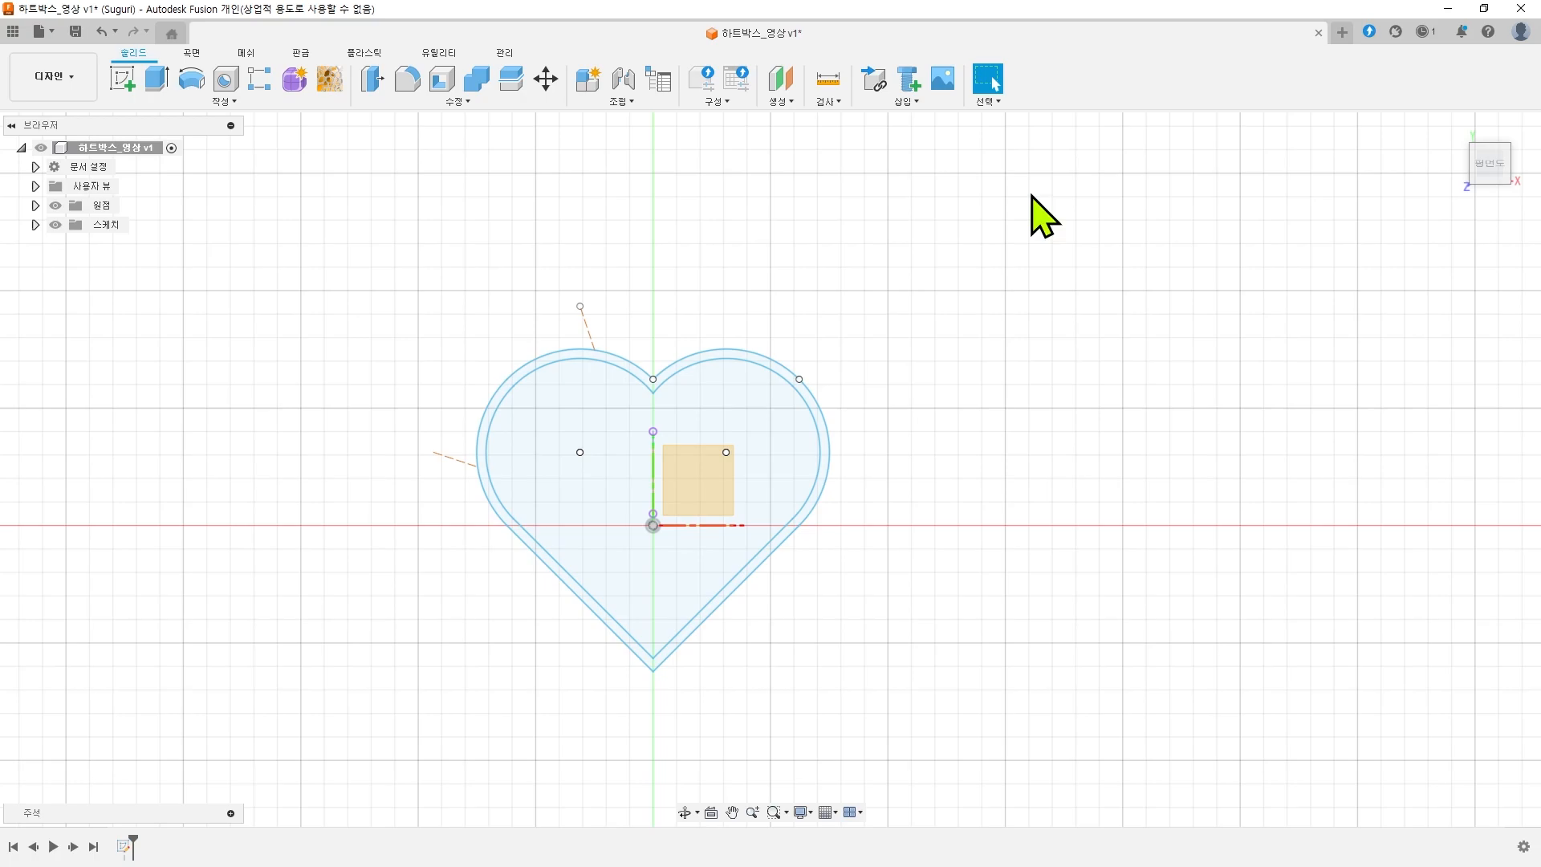
- Reopen the heart sketch, delete the leftover construction lines outside the outline, and finish the sketch
{"action": "right_click", "coordinate": [589, 330]}
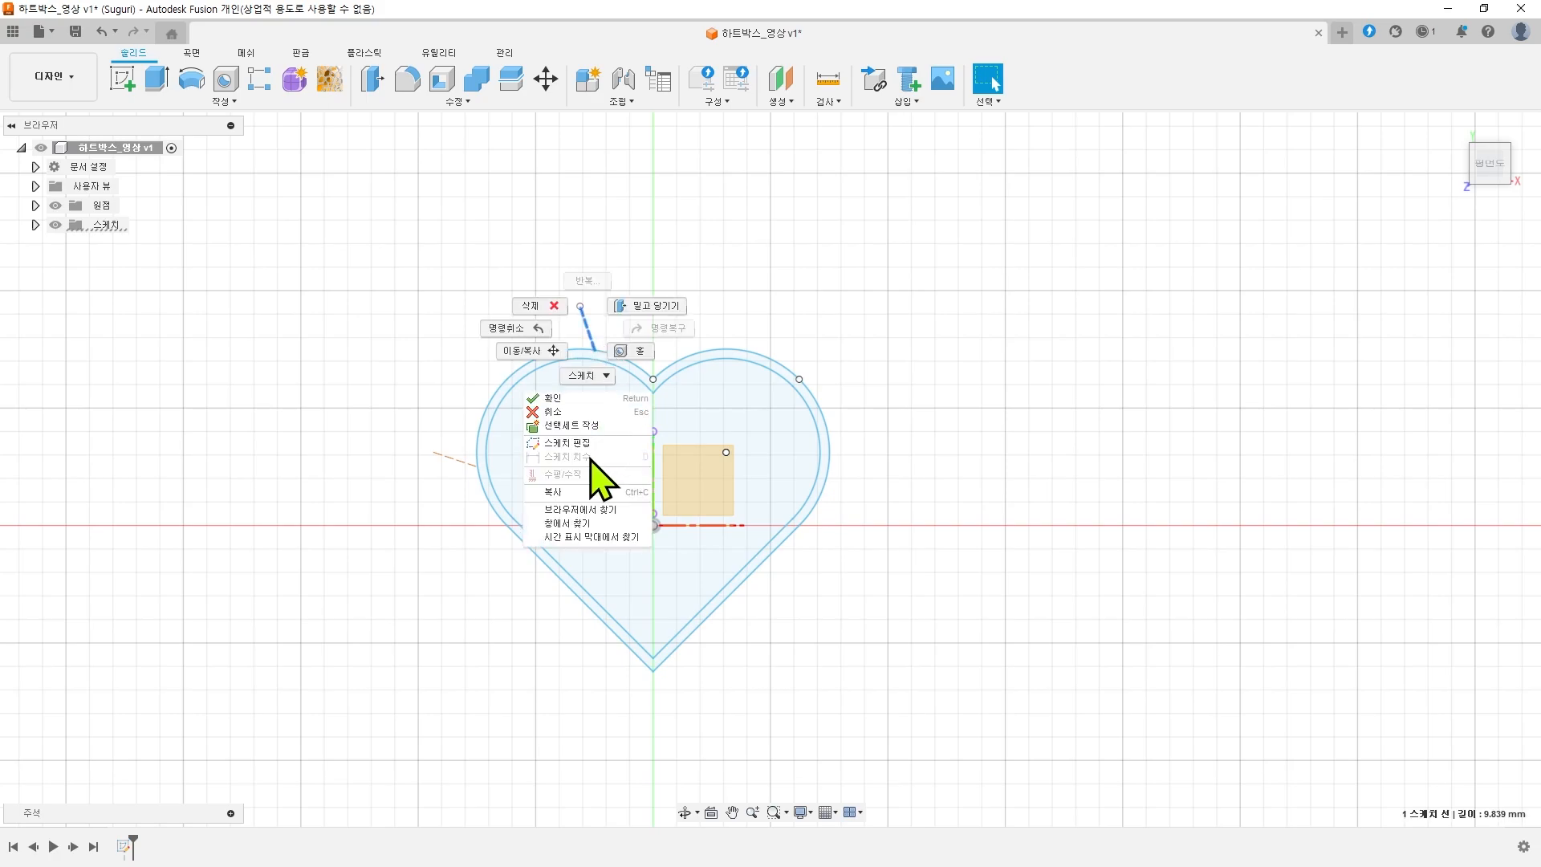
{"action": "left_click", "coordinate": [578, 443]}
{"action": "left_click", "coordinate": [585, 319]}
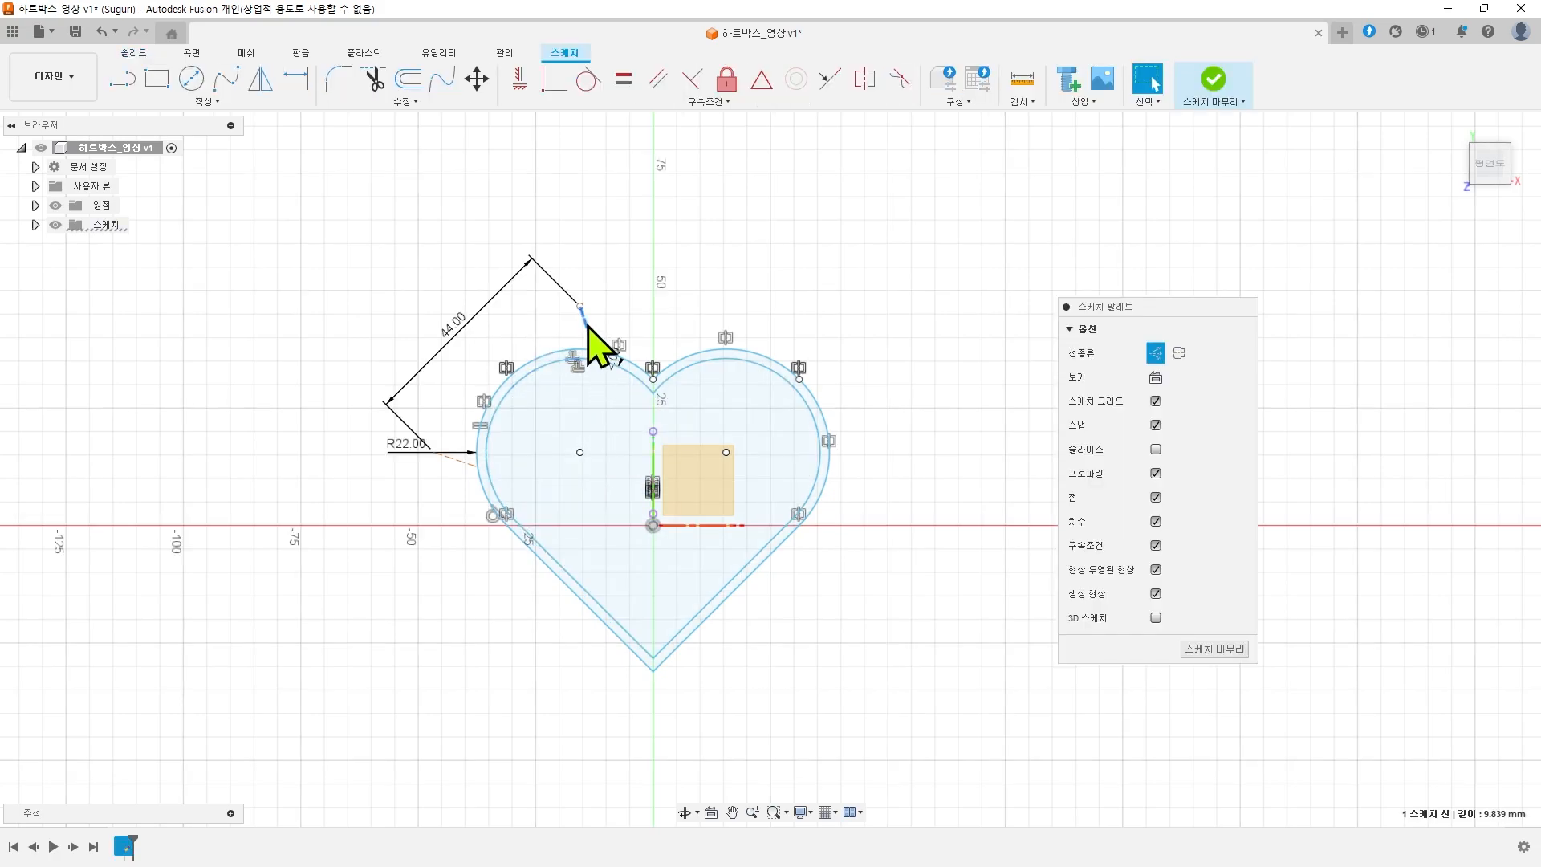
{"action": "key", "text": "Delete"}
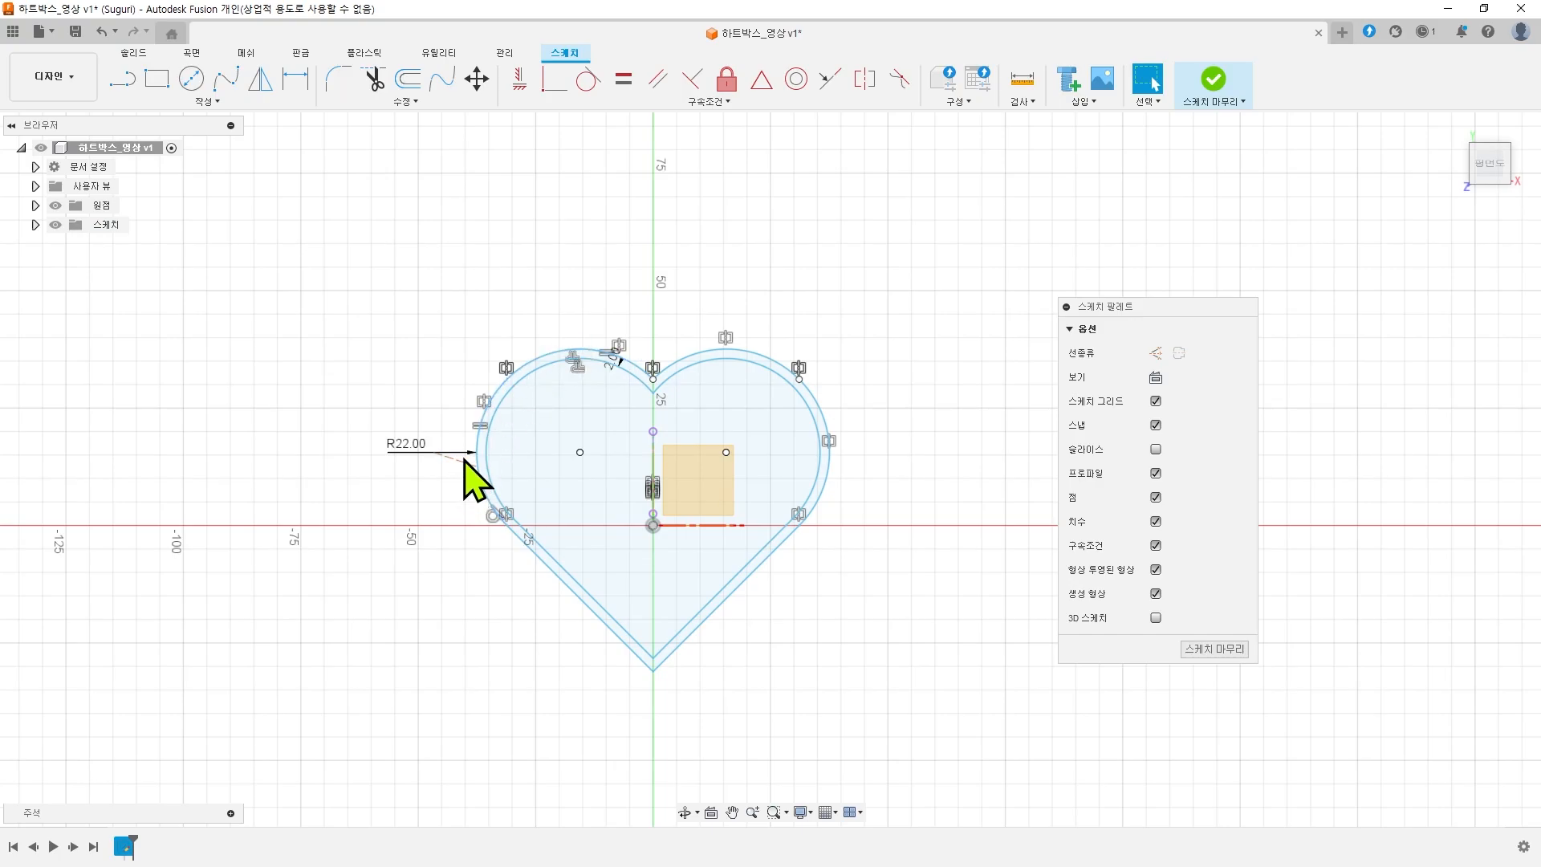
{"action": "left_click", "coordinate": [1215, 82]}
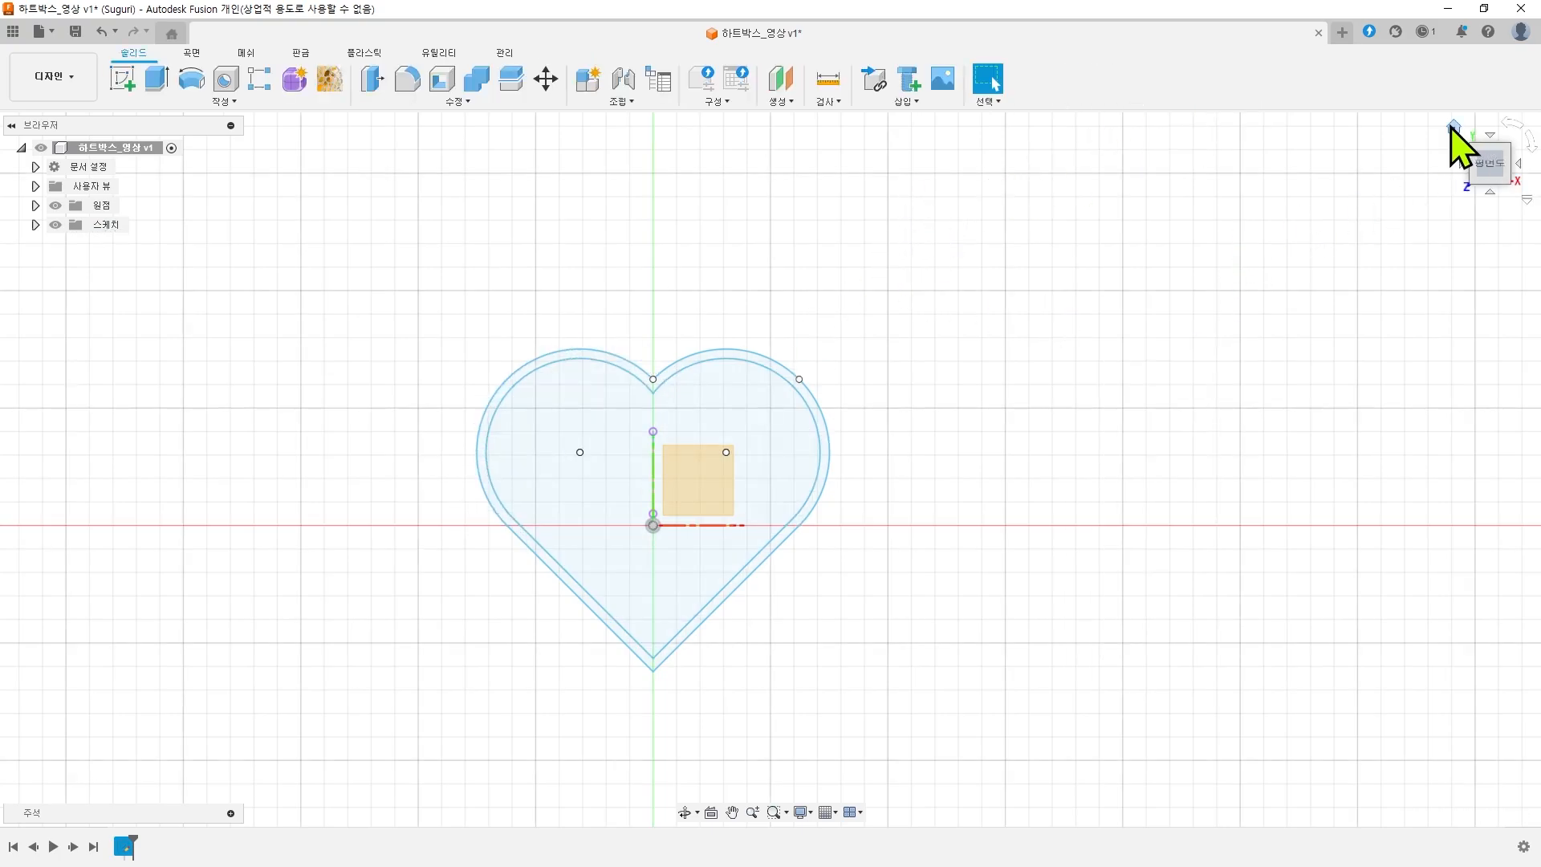
- Extrude the narrow band between the two heart outlines 15 mm upward as a new body
{"action": "scroll", "coordinate": [1097, 313], "scroll_direction": "down", "scroll_amount": 2}
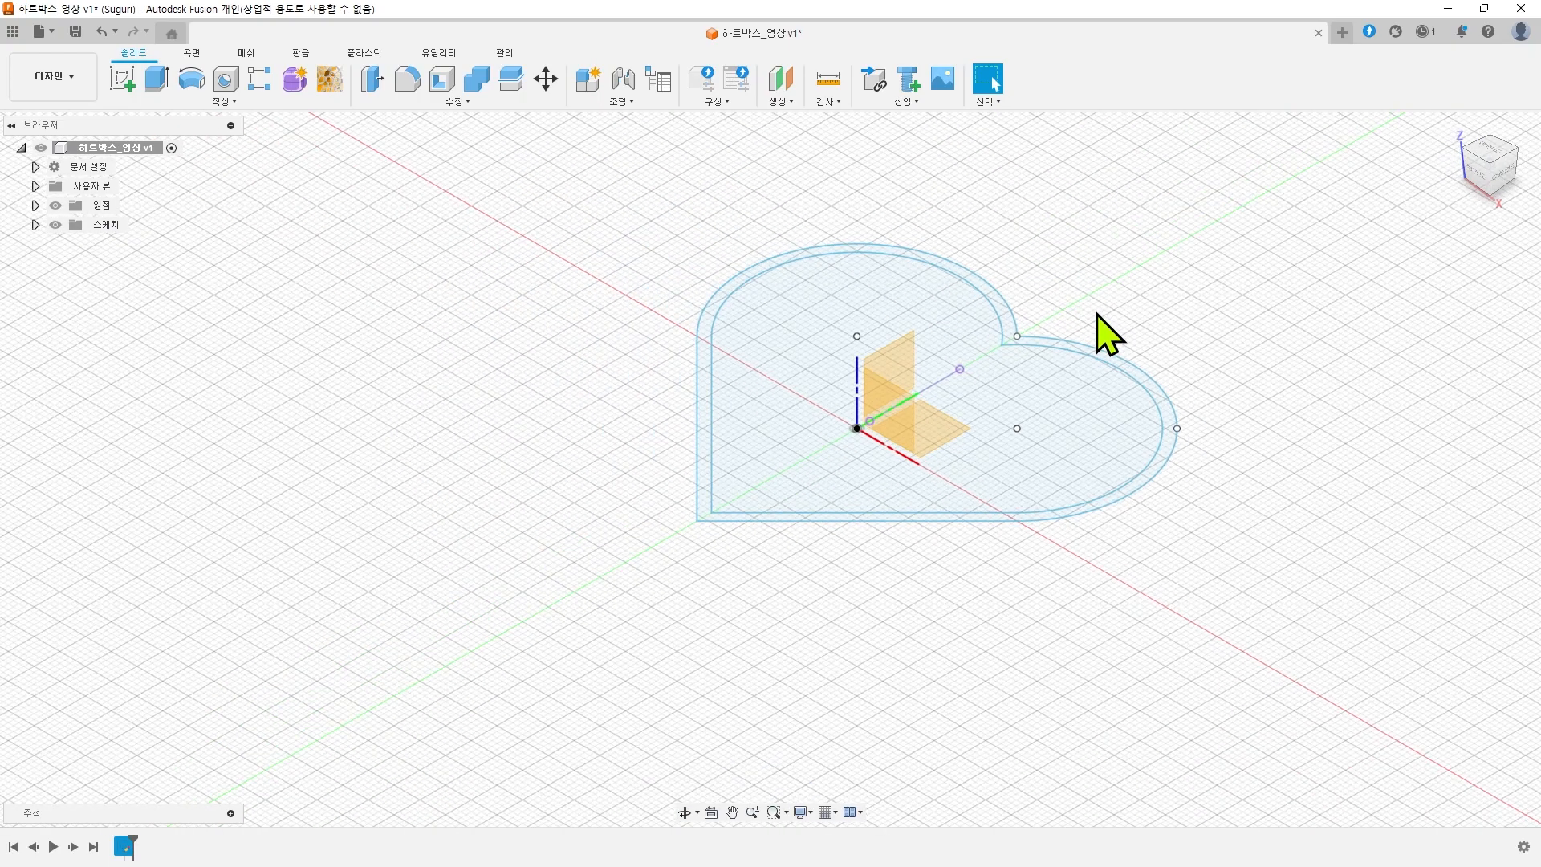
{"action": "middle_click_drag", "start_coordinate": [1097, 313], "coordinate": [1024, 357]}
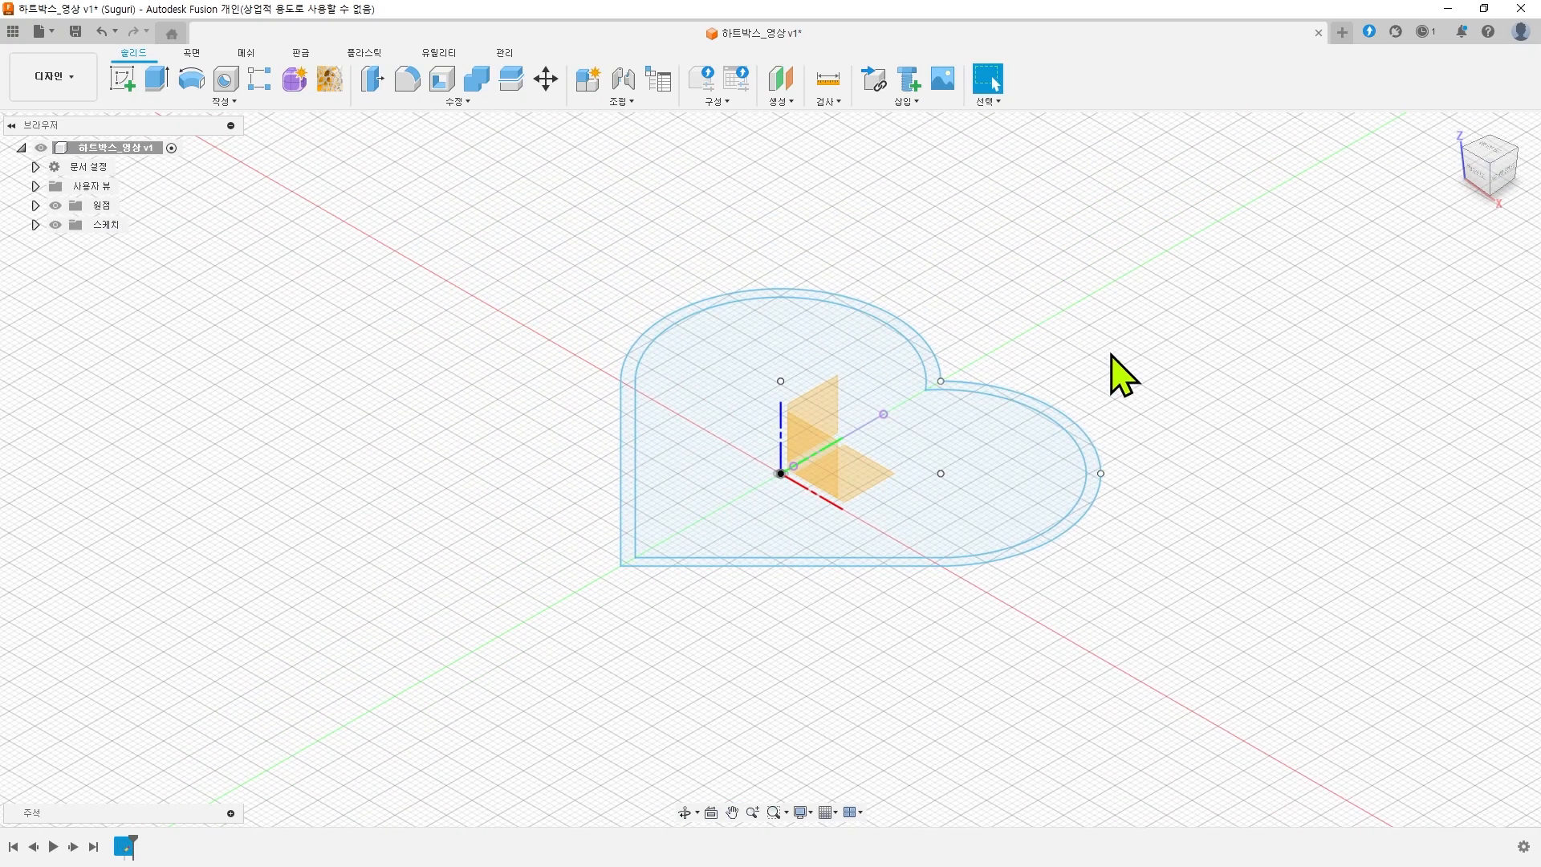
{"action": "left_click", "coordinate": [157, 78]}
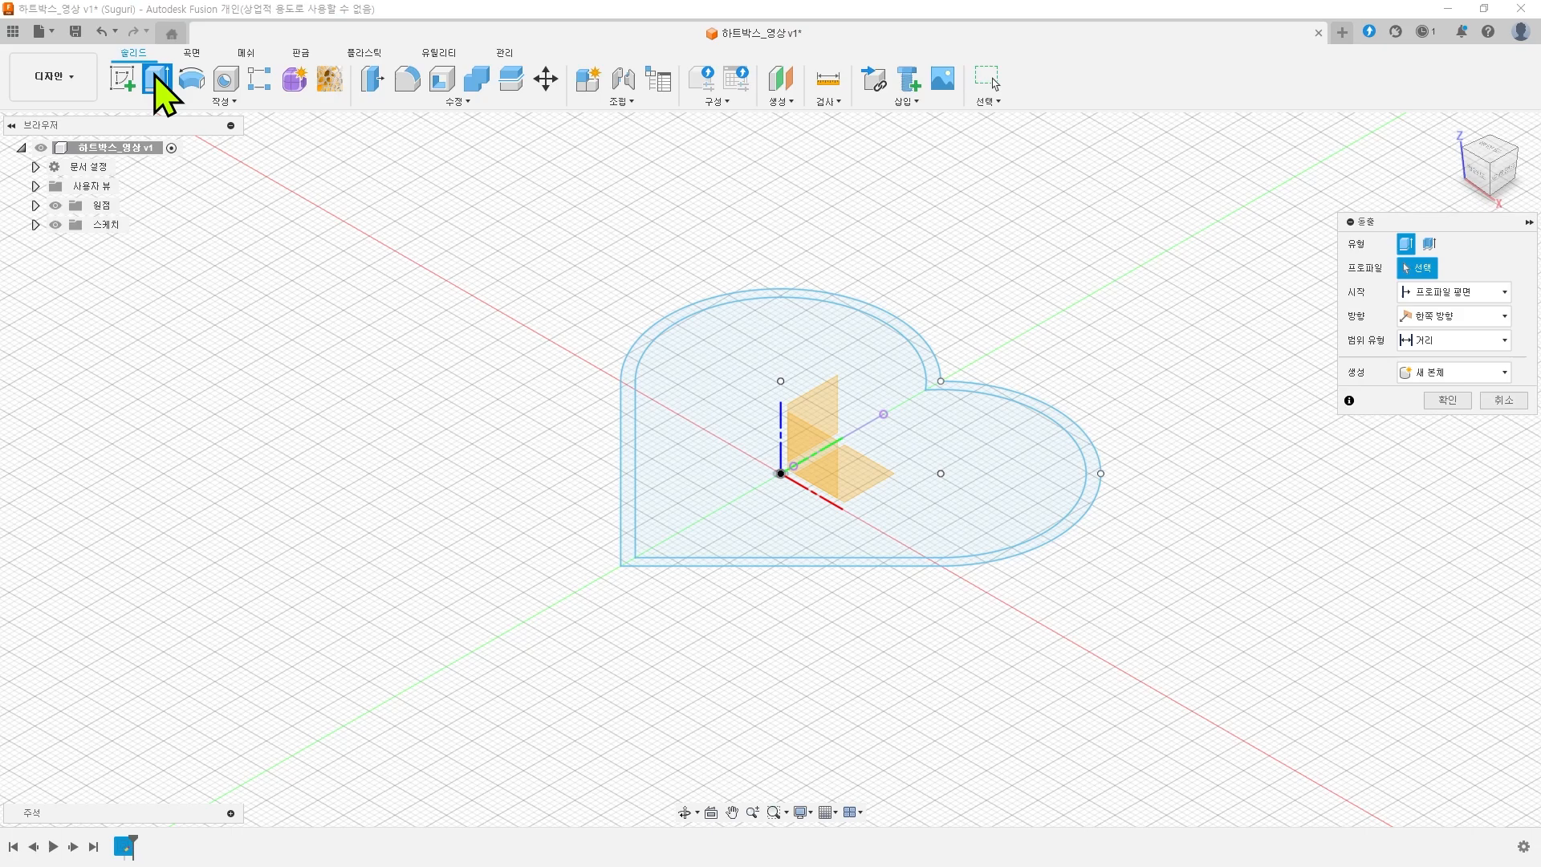
{"action": "left_click", "coordinate": [929, 369]}
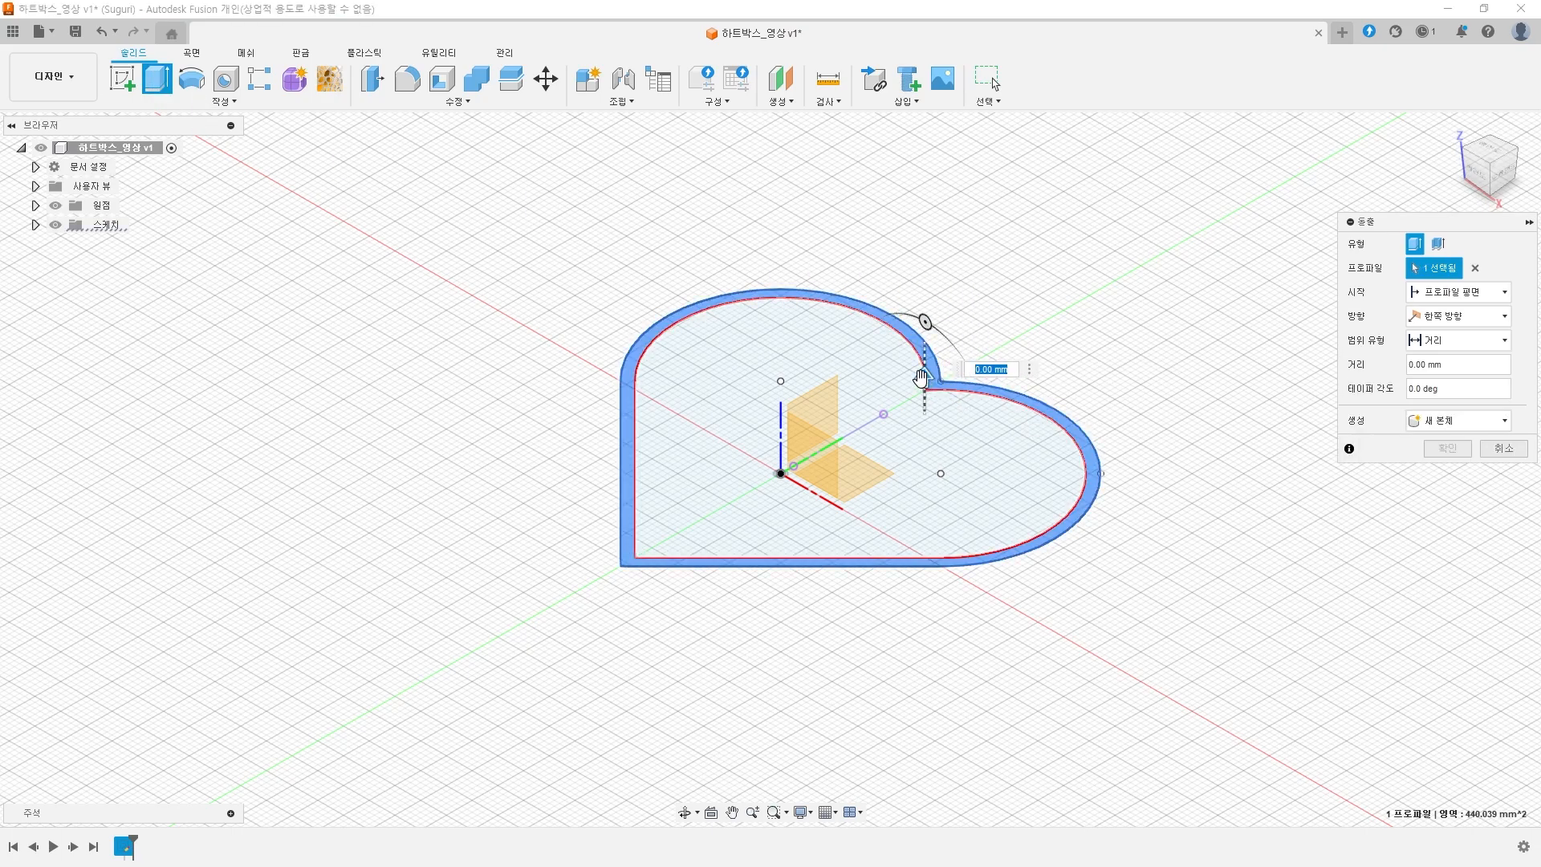
{"action": "left_click_drag", "start_coordinate": [921, 378], "coordinate": [925, 280]}
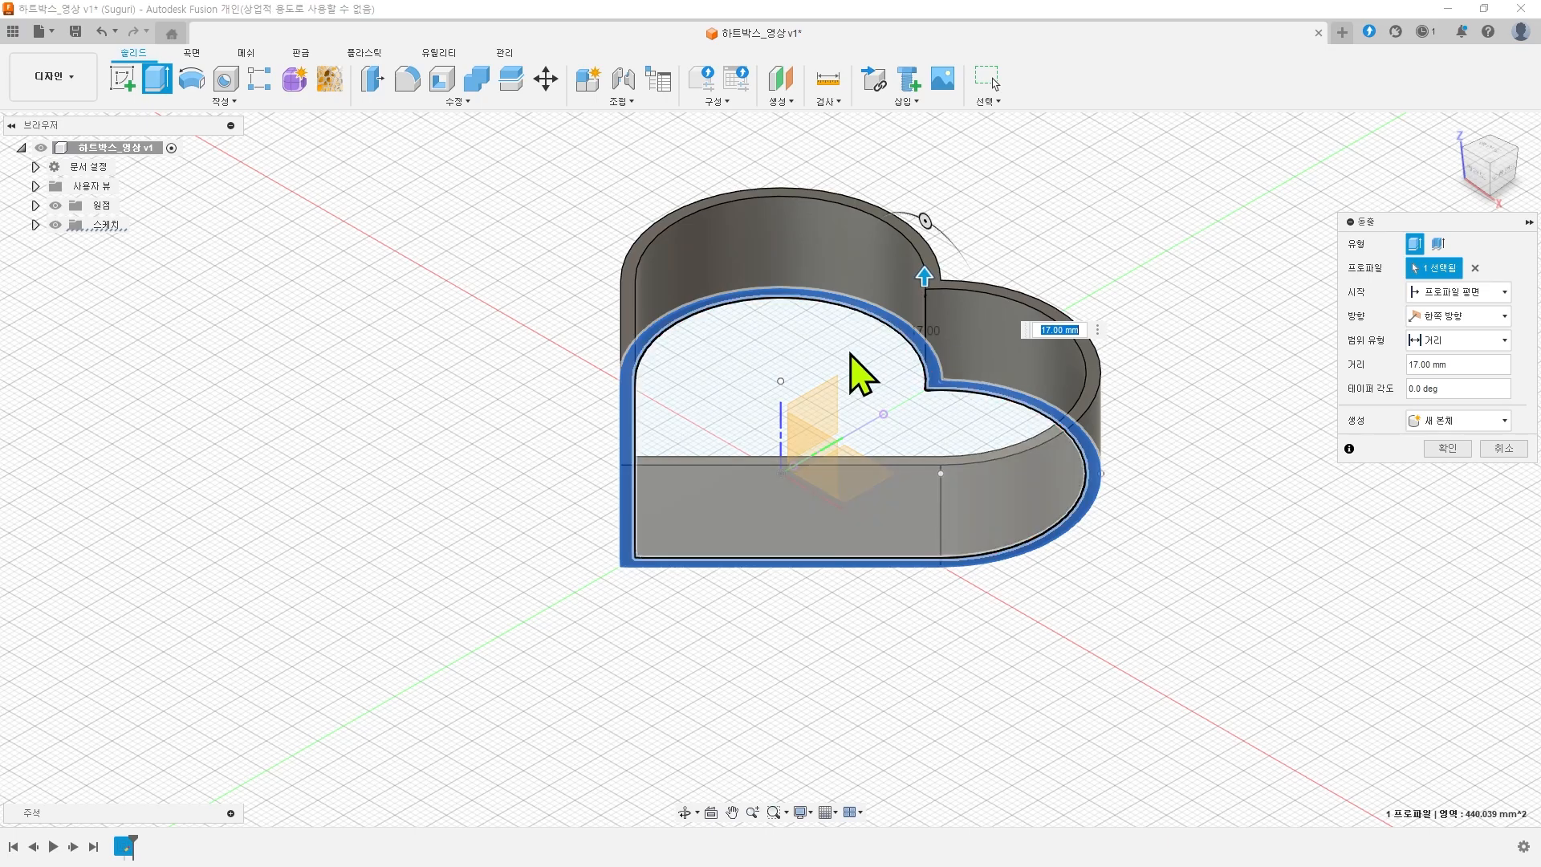
{"action": "type", "text": "1"}
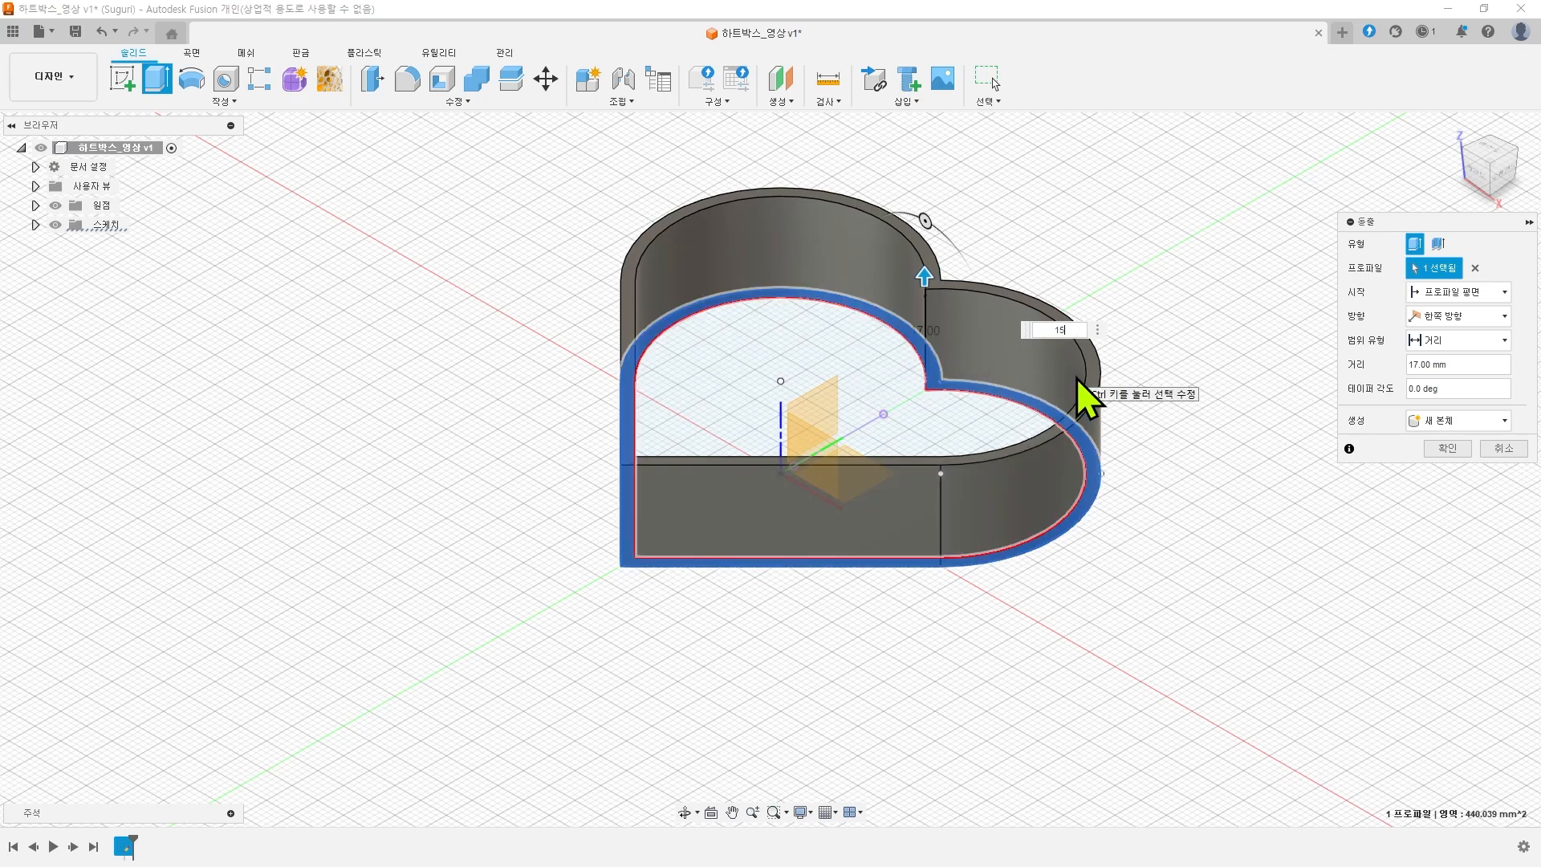
{"action": "type", "text": "5"}
{"action": "key", "text": "Return"}
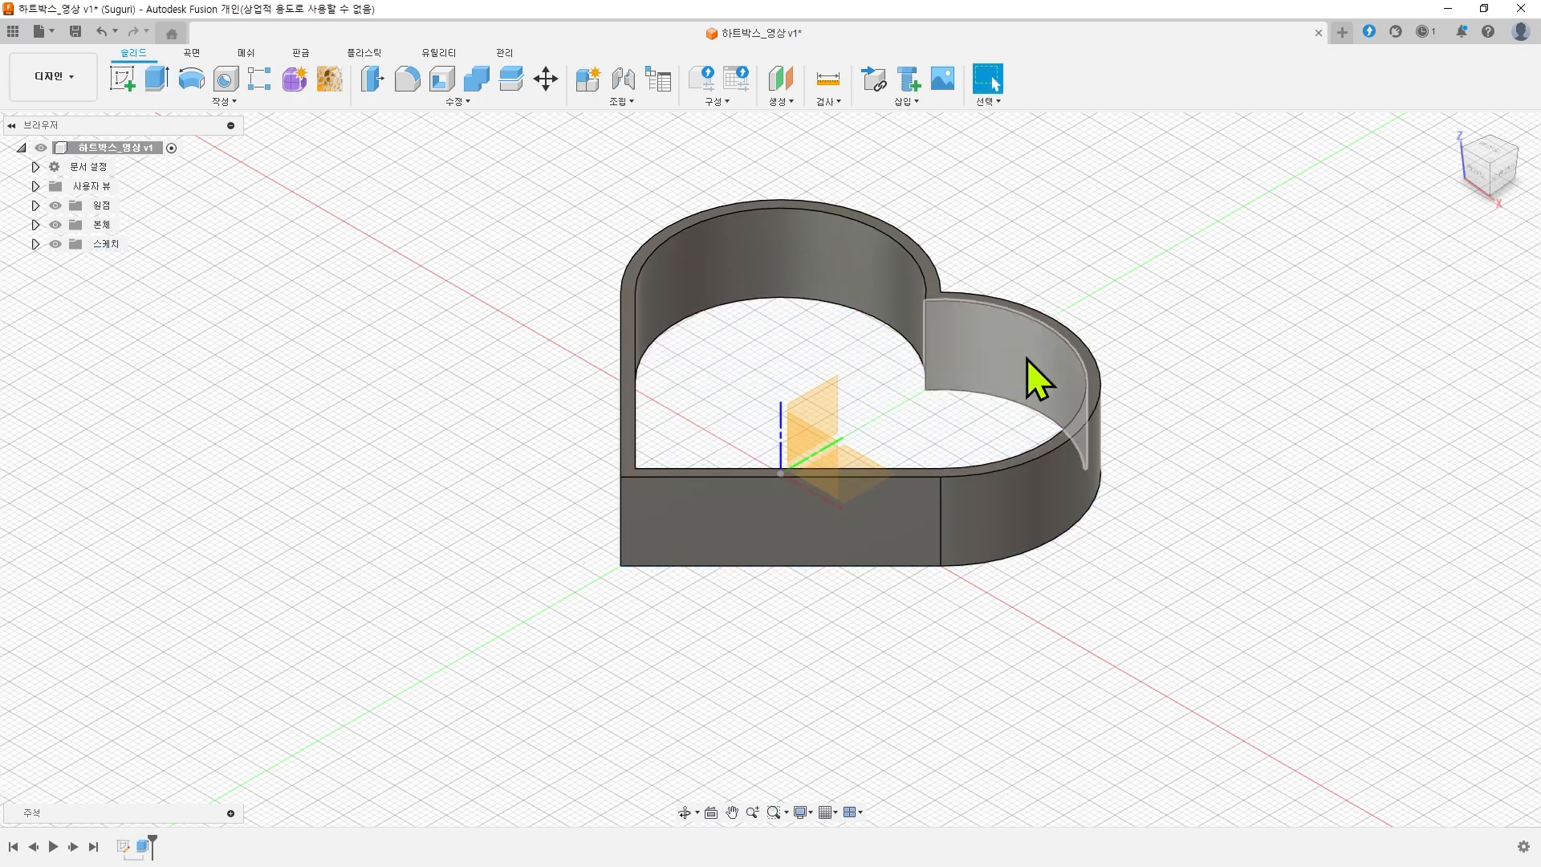
- Show the heart sketch again and extrude its inner heart profile 2 mm to form the box floor
{"action": "middle_click_drag", "start_coordinate": [1145, 367], "coordinate": [967, 406], "text": "shift"}
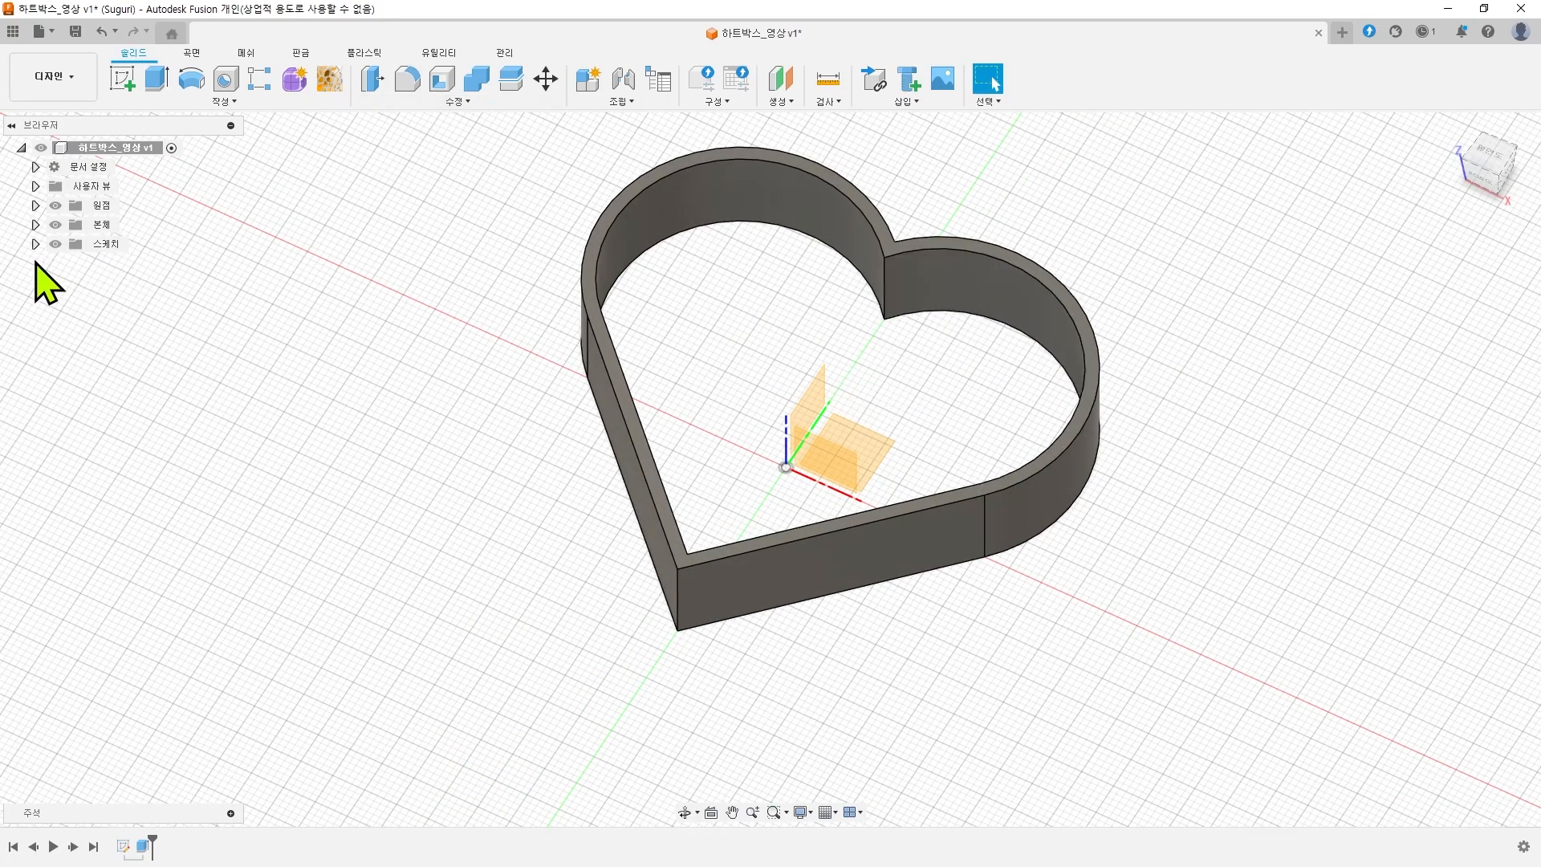
{"action": "left_click", "coordinate": [35, 243]}
{"action": "left_click", "coordinate": [70, 264]}
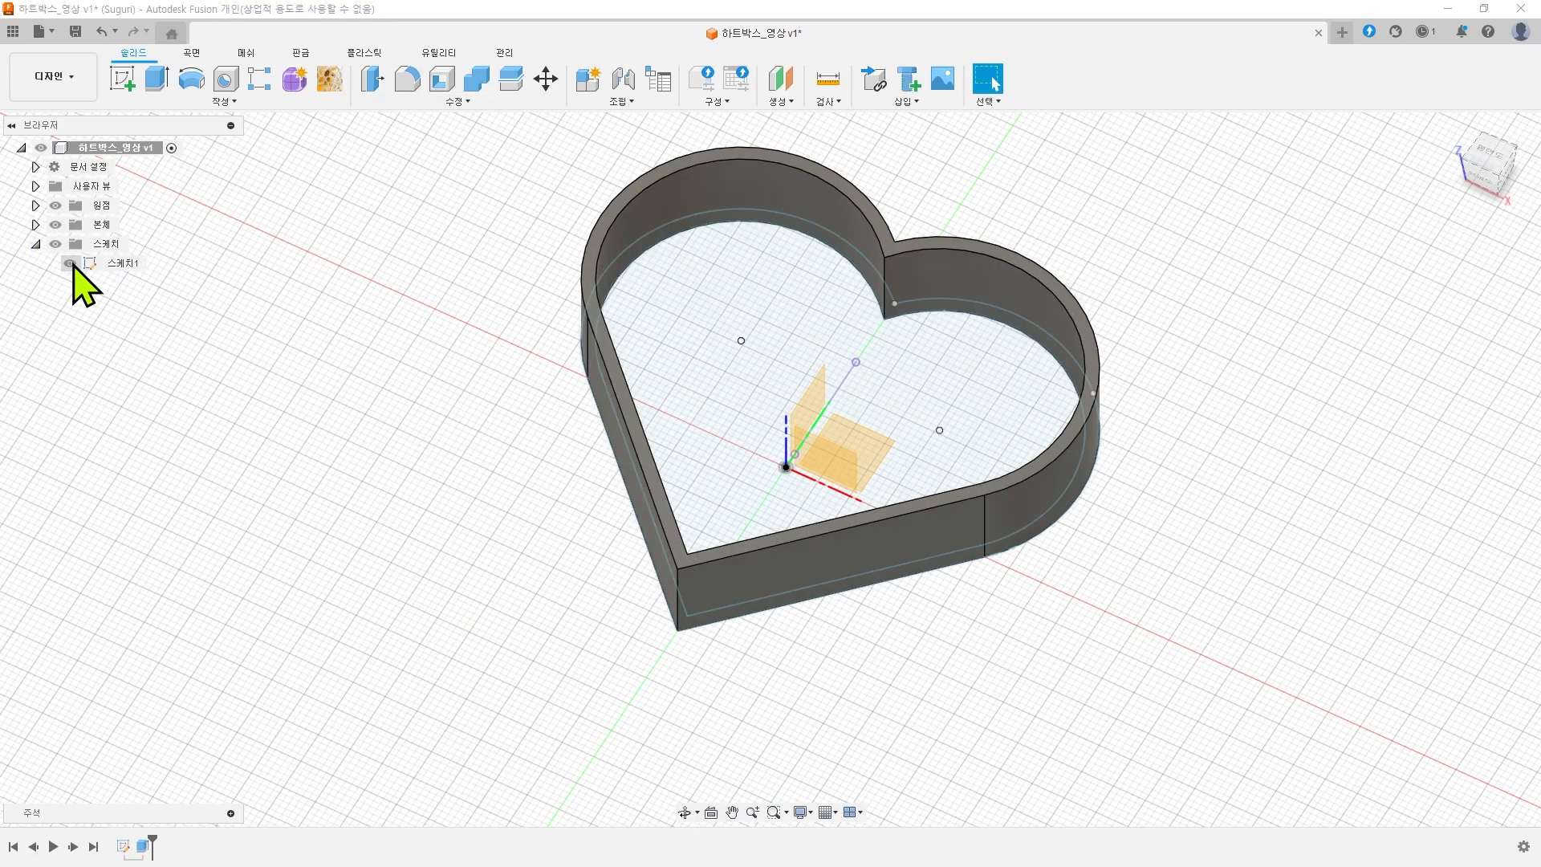
{"action": "left_click", "coordinate": [157, 77]}
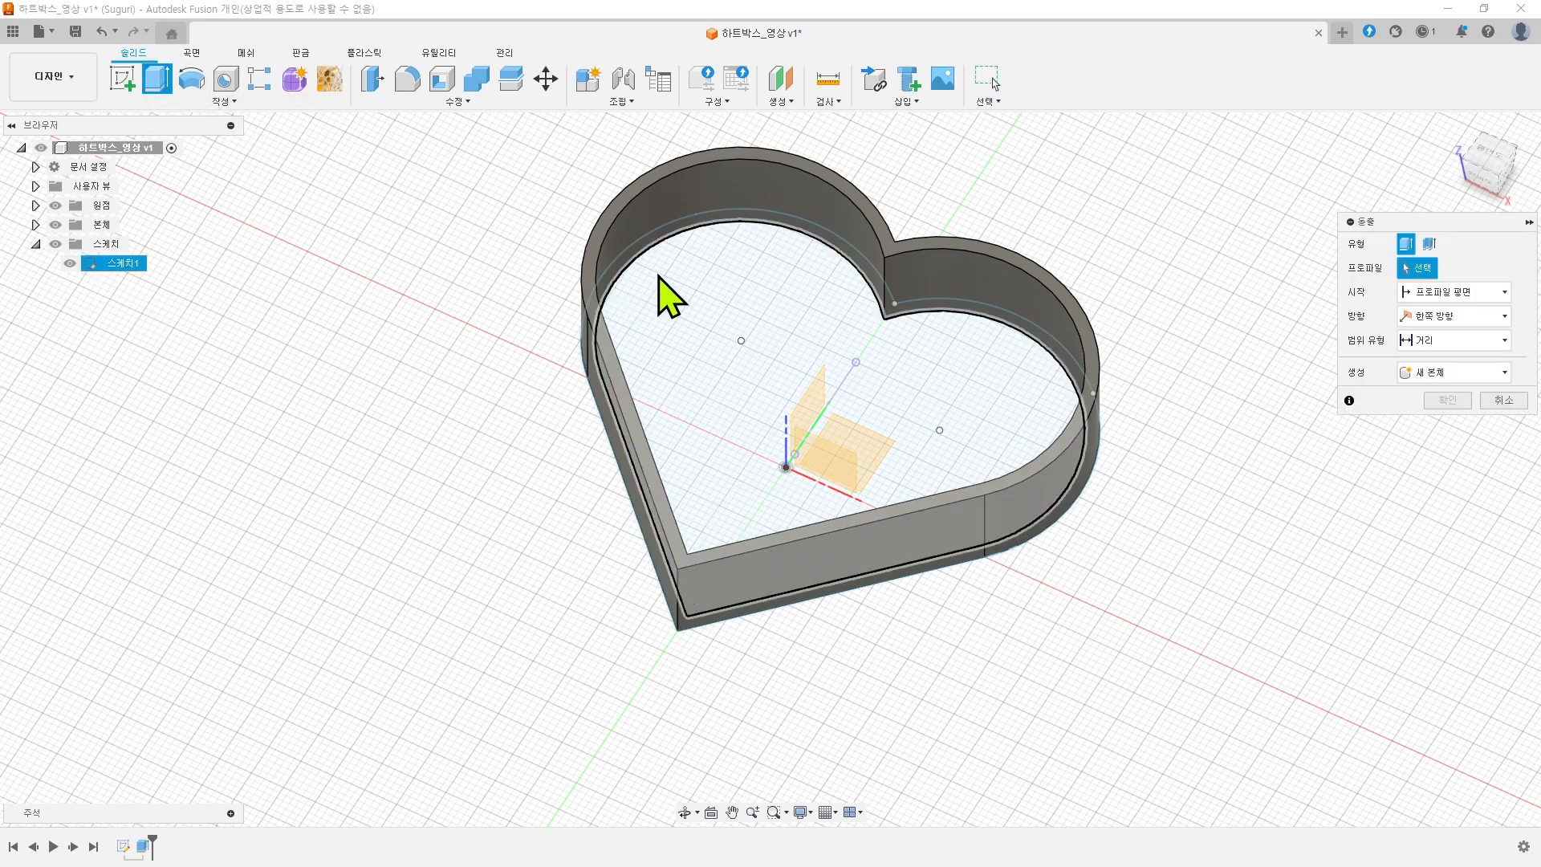
{"action": "left_click", "coordinate": [933, 373]}
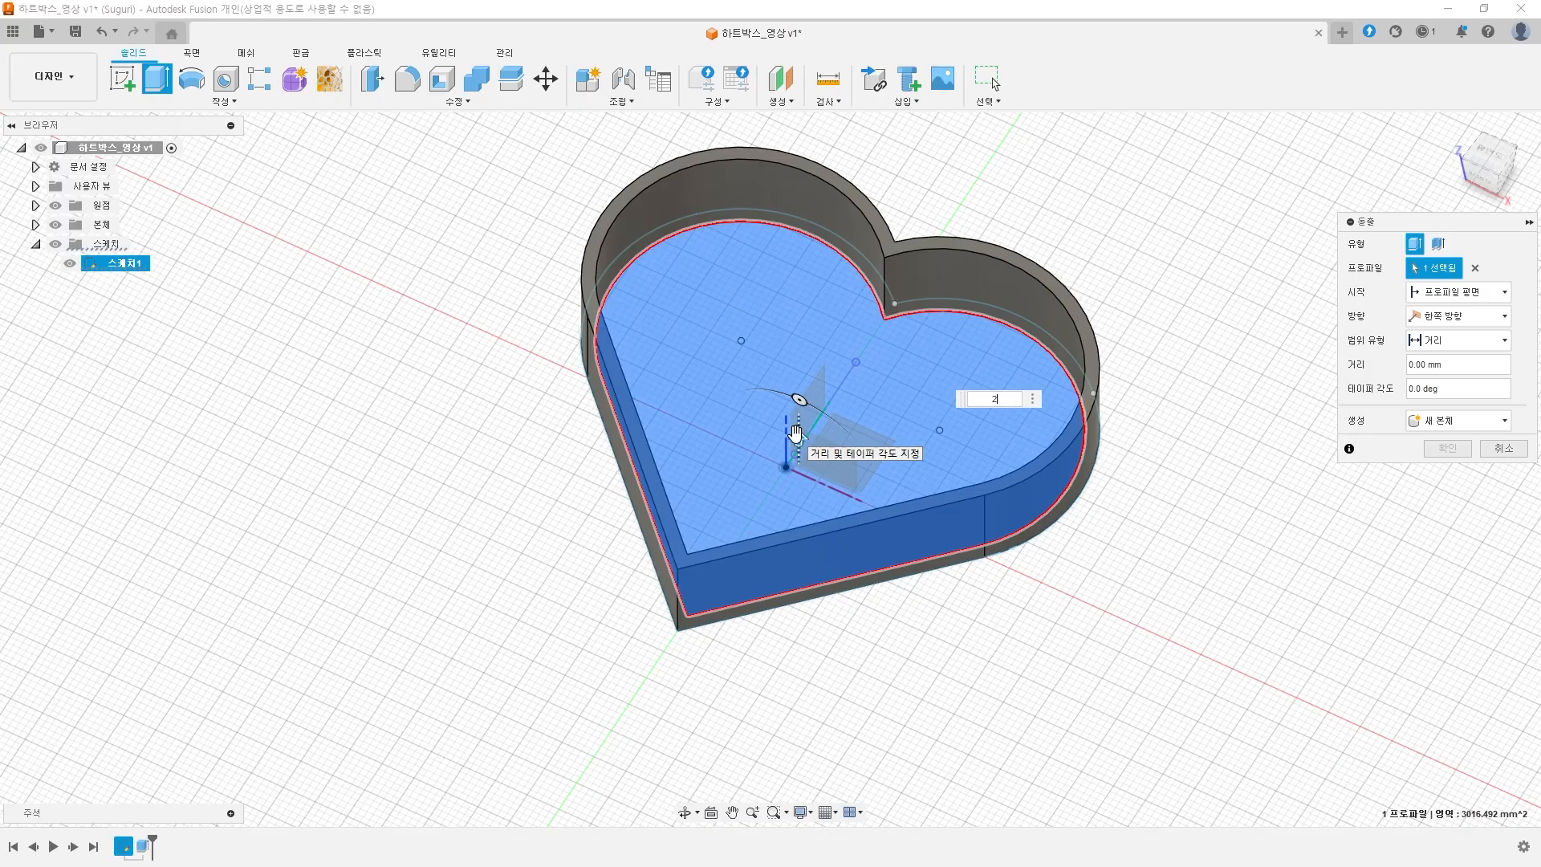
{"action": "type", "text": "2"}
{"action": "key", "text": "Return"}
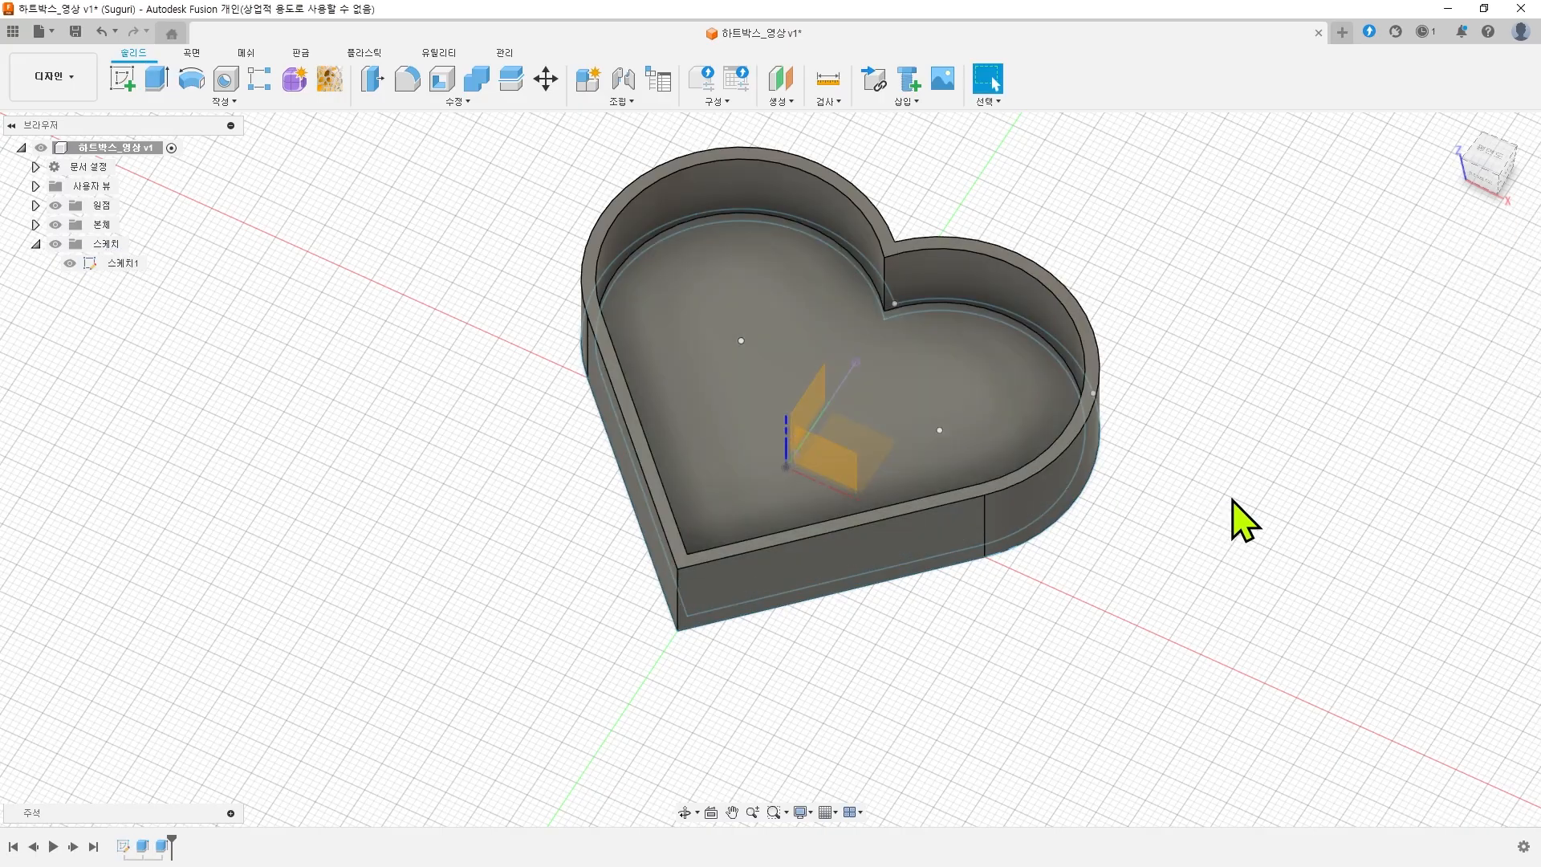
- Hide the heart sketch and the origin geometry, and return to the home view
{"action": "middle_click_drag", "start_coordinate": [1244, 521], "coordinate": [1228, 464], "text": "shift"}
{"action": "middle_click_drag", "start_coordinate": [1164, 401], "coordinate": [1118, 492]}
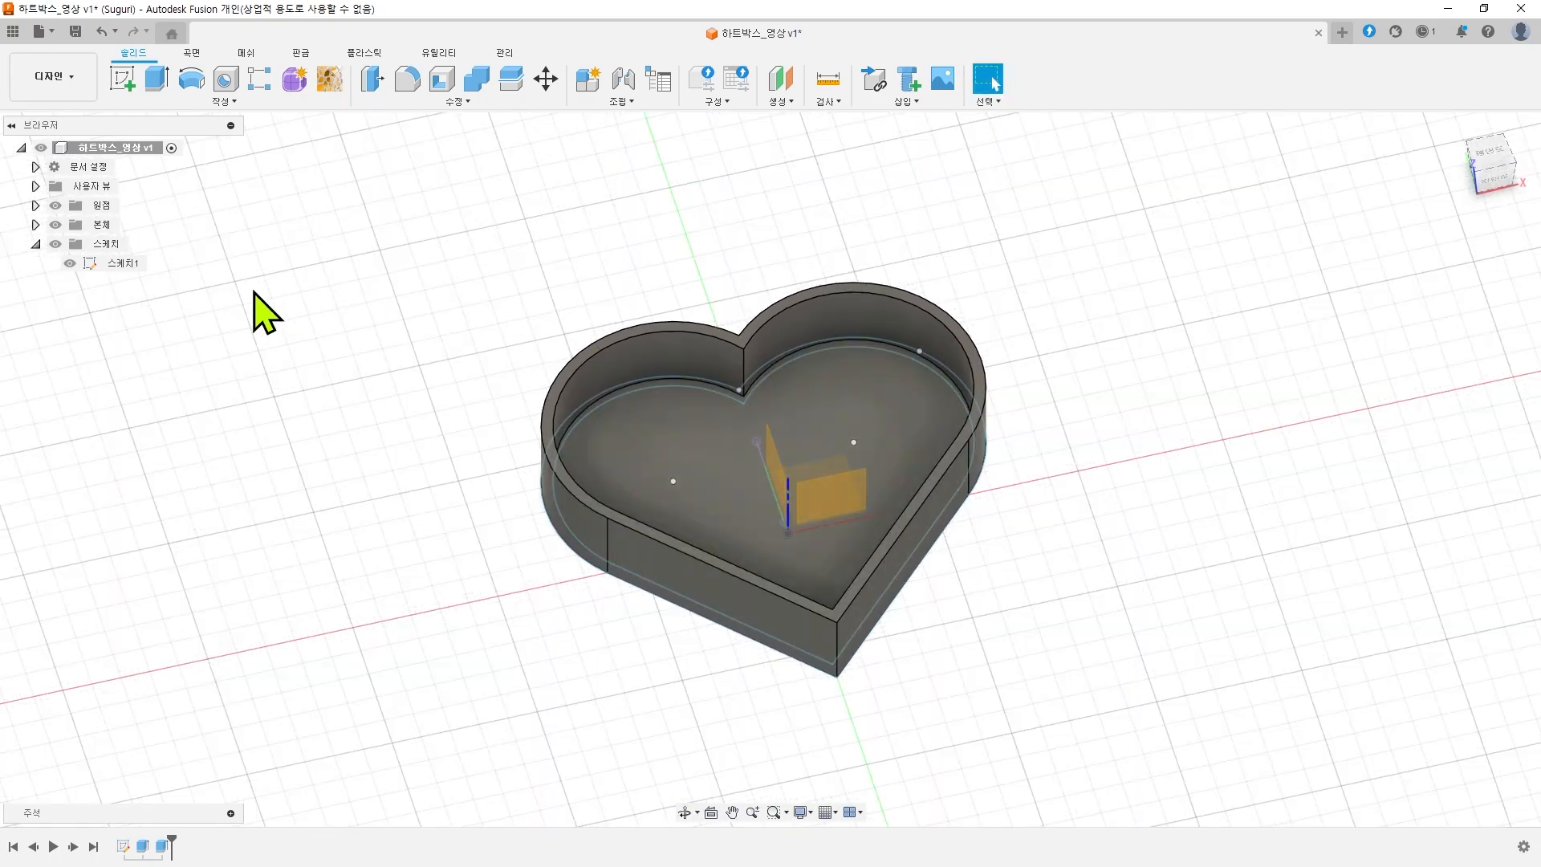
{"action": "left_click", "coordinate": [68, 266]}
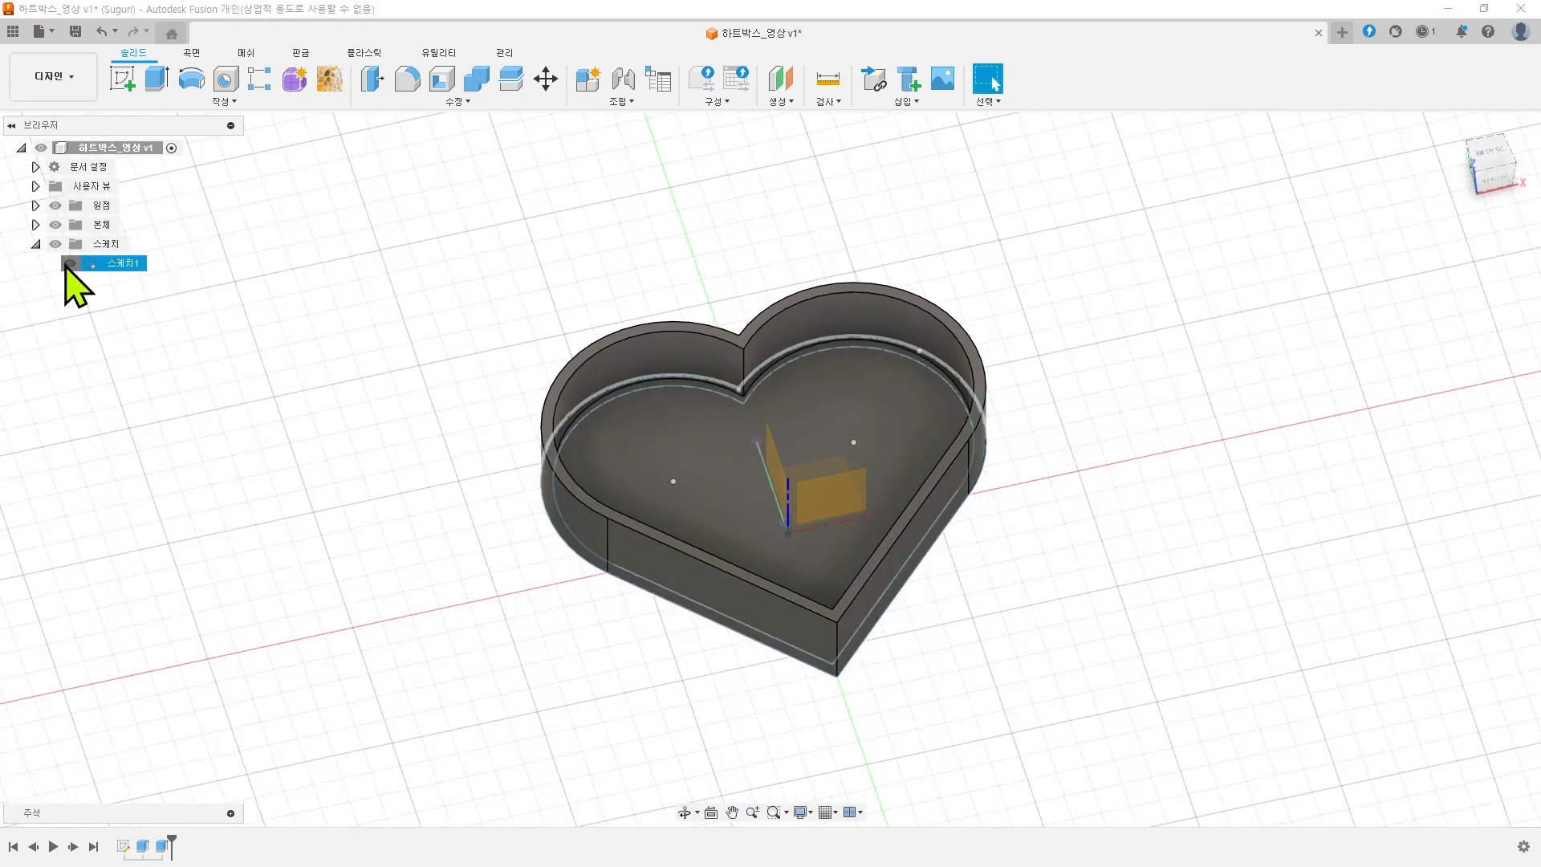
{"action": "left_click", "coordinate": [70, 264]}
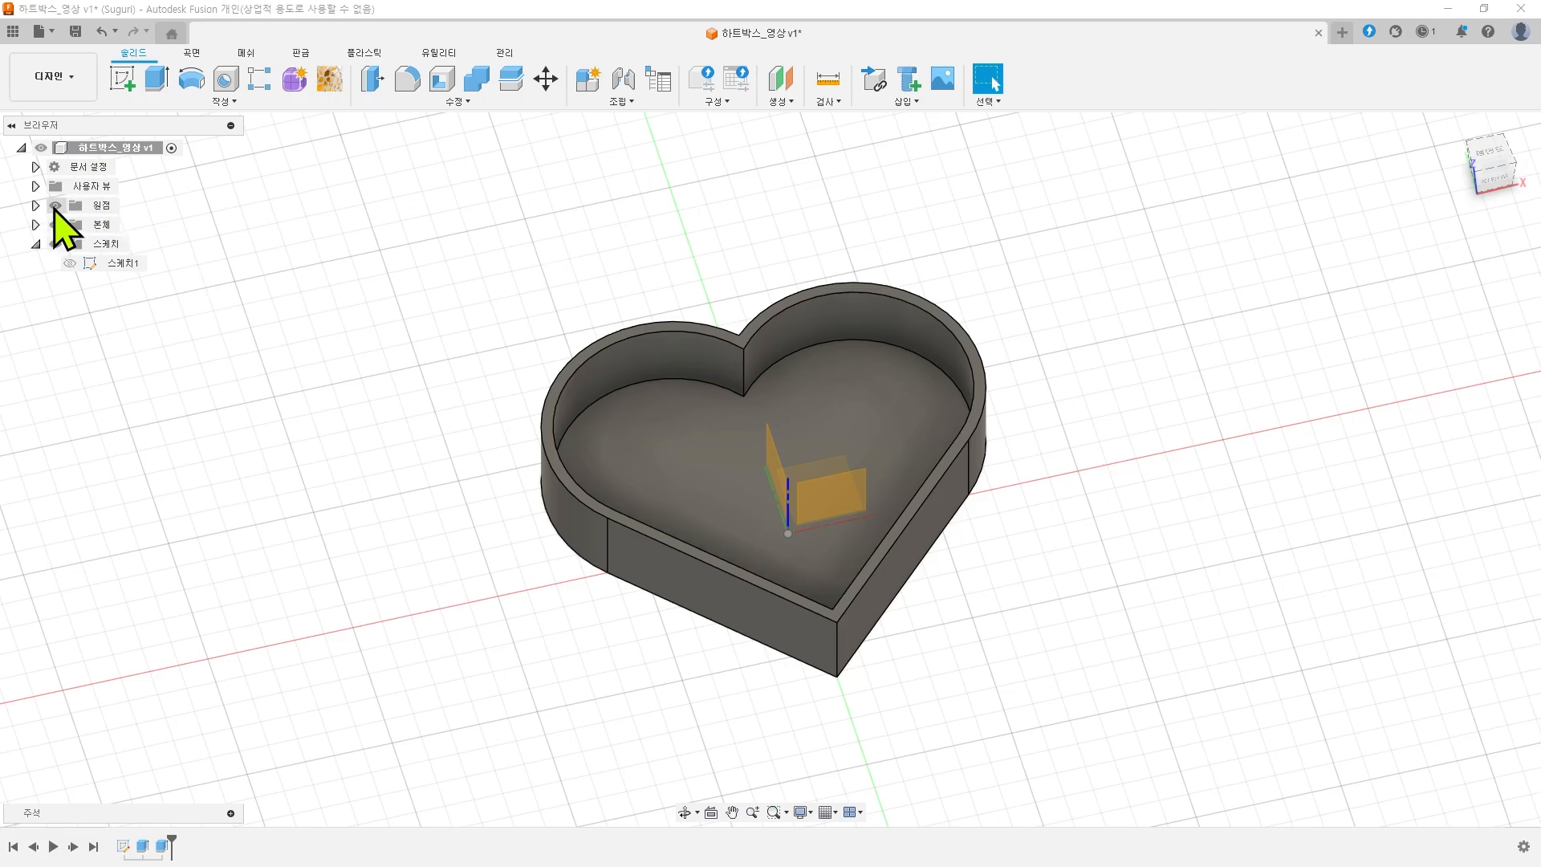
{"action": "left_click", "coordinate": [56, 206]}
{"action": "left_click", "coordinate": [1469, 146]}
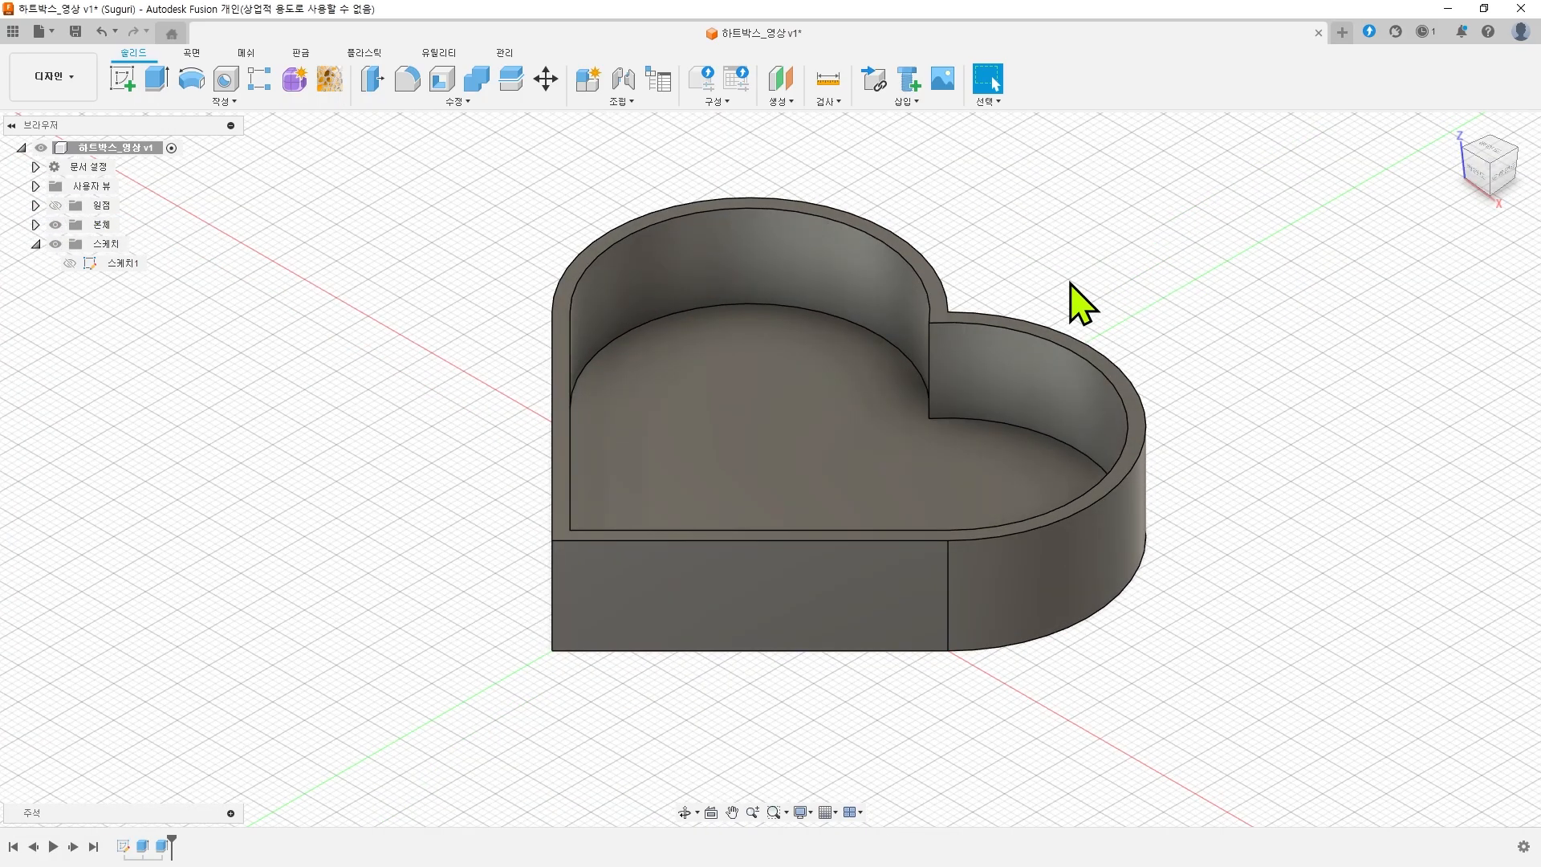
- Create a construction plane offset outward by 7/2 mm from the heart box's straight outer side face
{"action": "middle_click_drag", "start_coordinate": [1204, 354], "coordinate": [1091, 361], "text": "shift"}
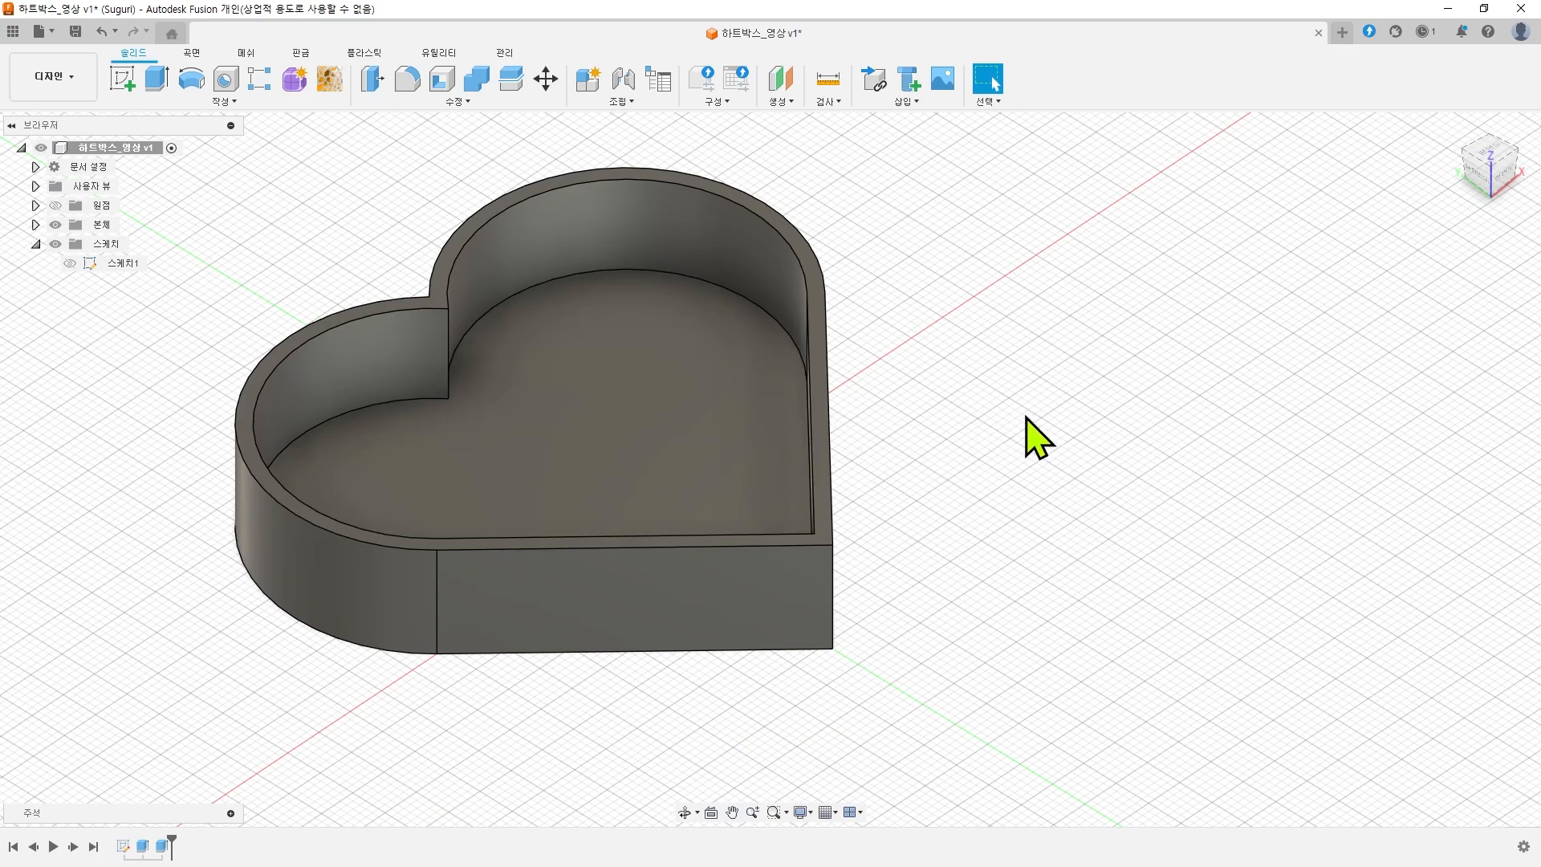
{"action": "middle_click_drag", "start_coordinate": [1028, 433], "coordinate": [995, 385], "text": "shift"}
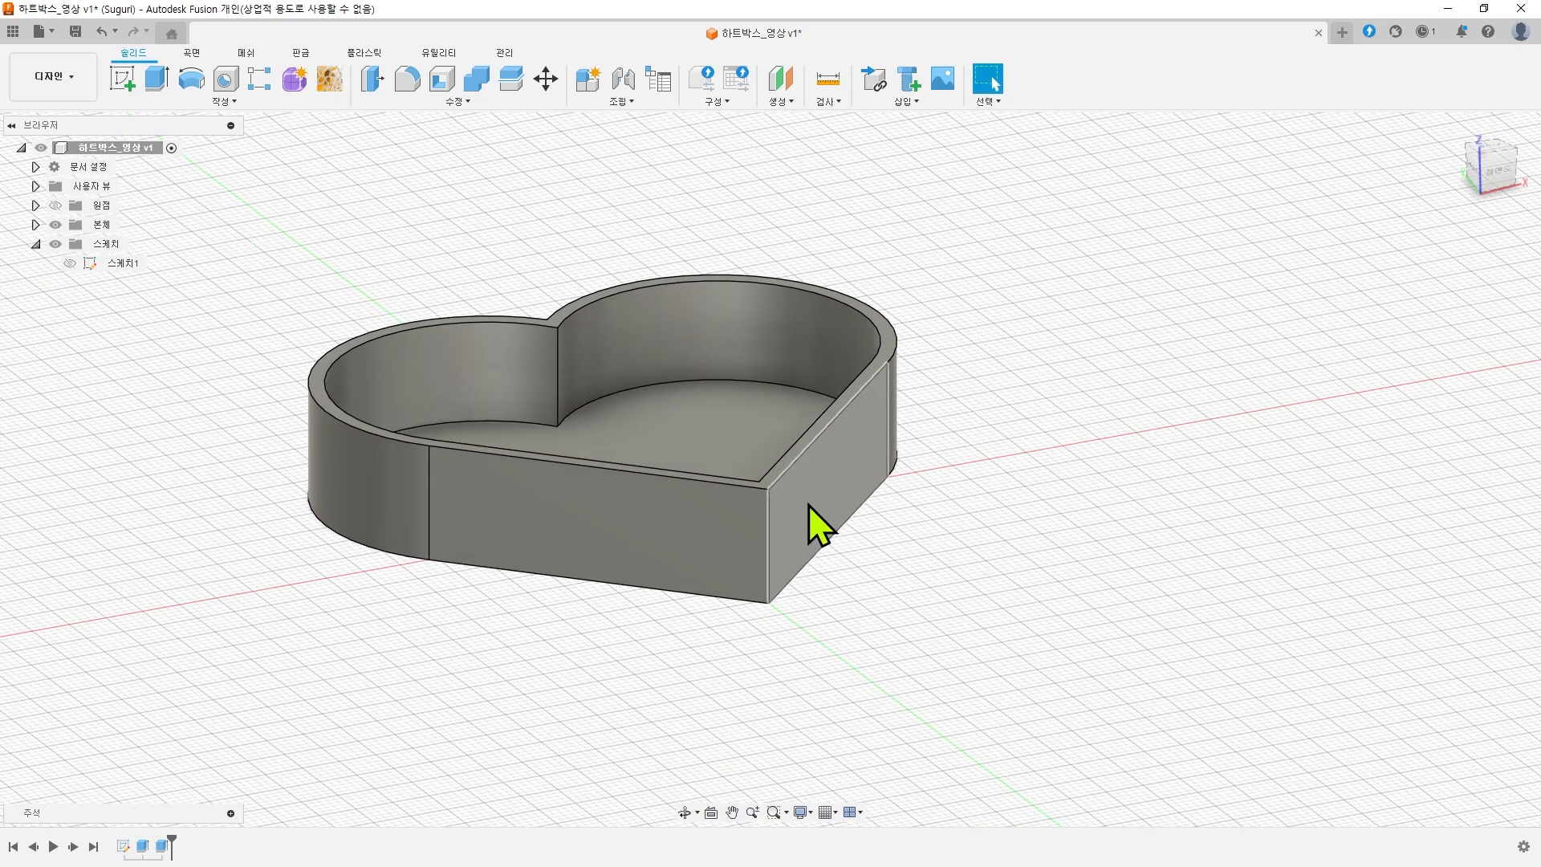
{"action": "left_click", "coordinate": [823, 510]}
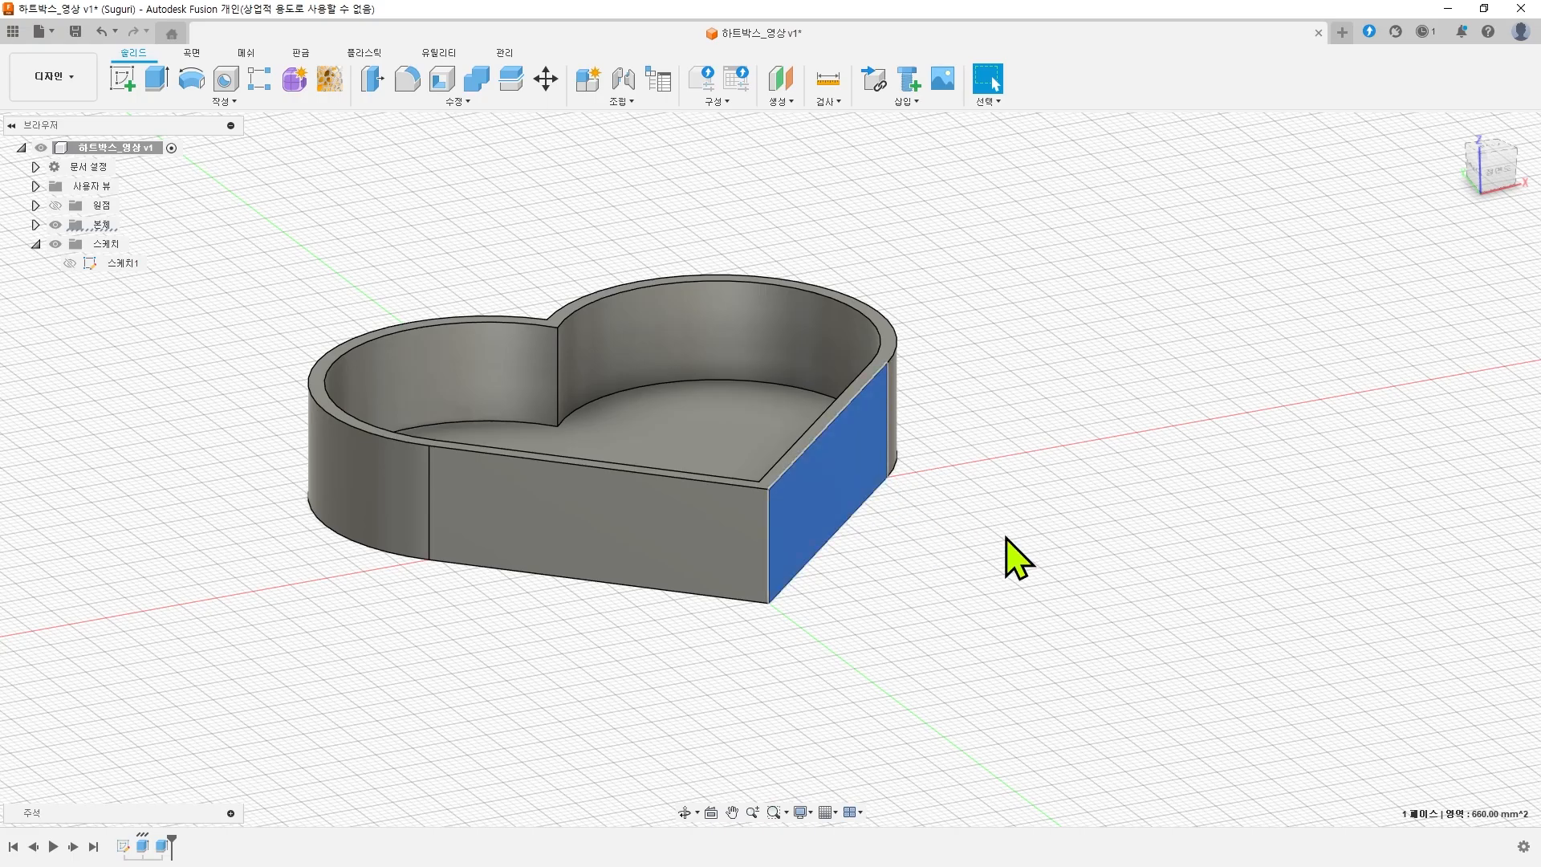
{"action": "middle_click_drag", "start_coordinate": [1009, 550], "coordinate": [1025, 548], "text": "shift"}
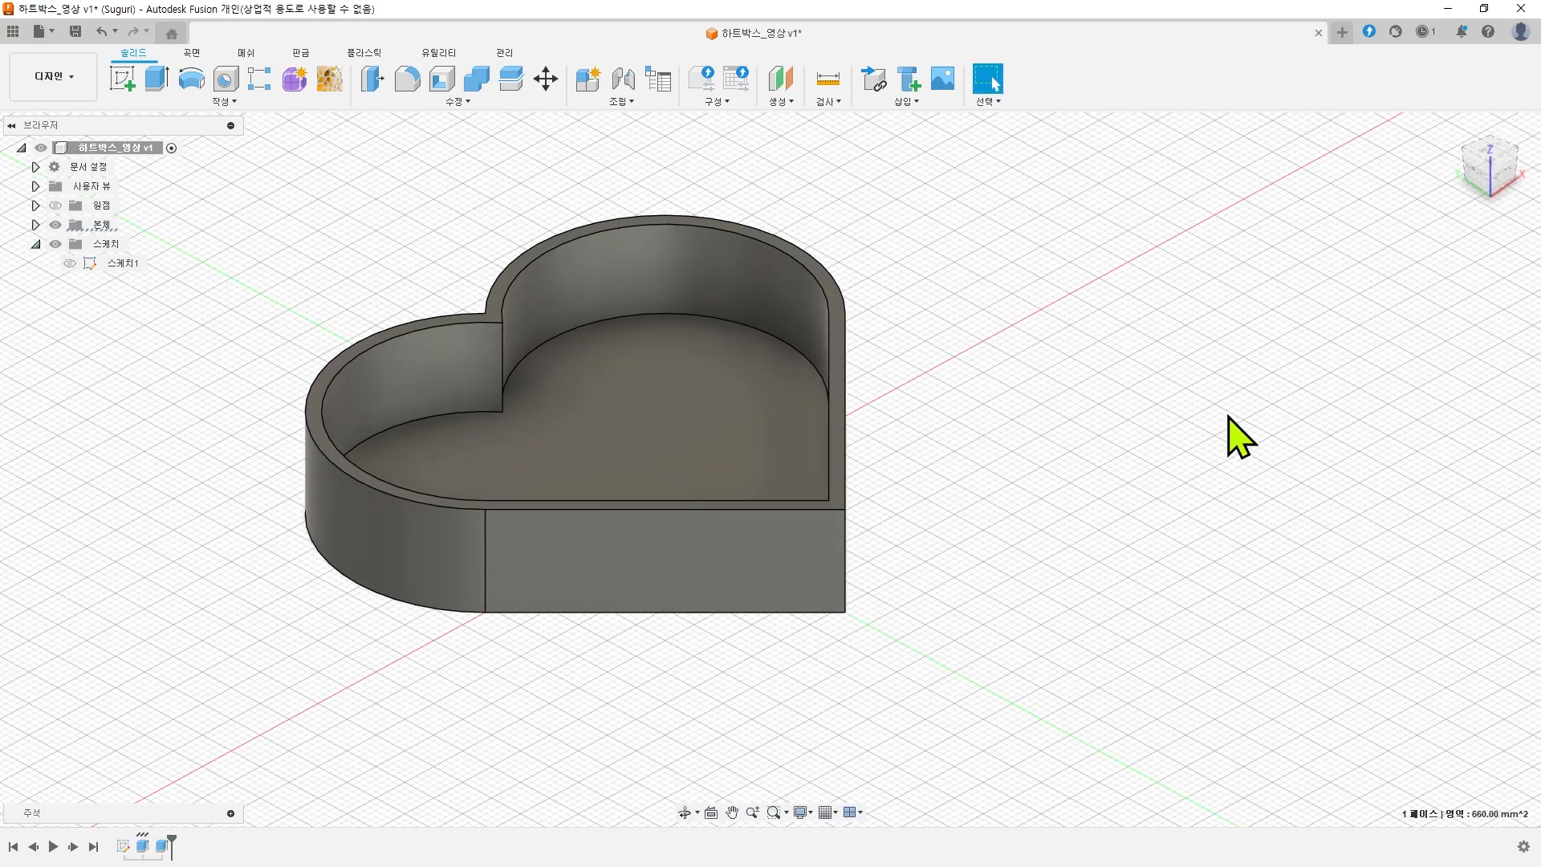
{"action": "middle_click_drag", "start_coordinate": [1019, 447], "coordinate": [995, 420], "text": "shift"}
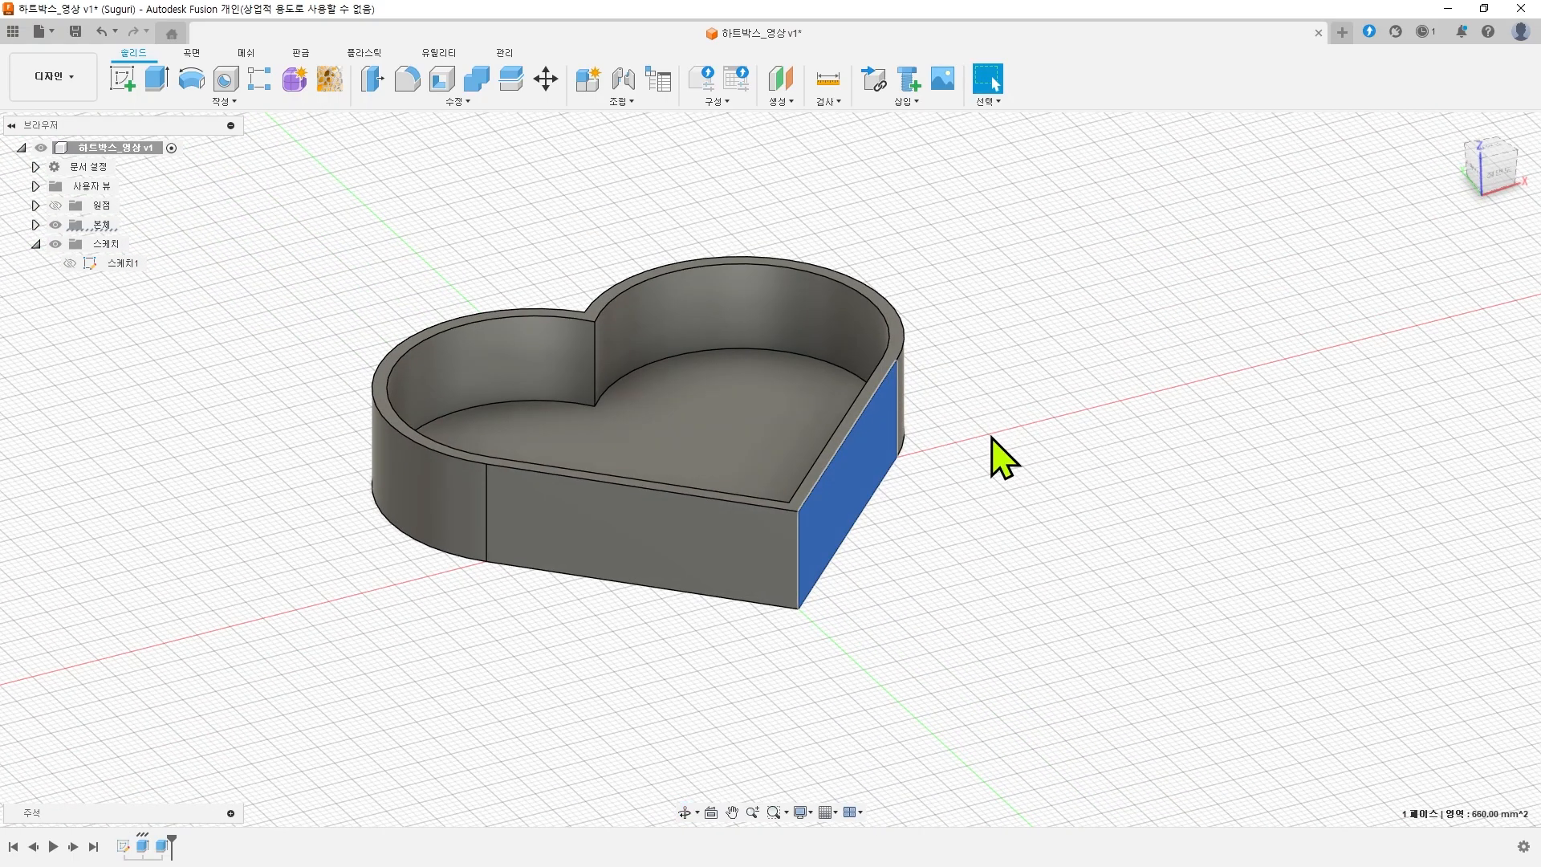
{"action": "key", "text": "Escape"}
{"action": "left_click", "coordinate": [778, 99]}
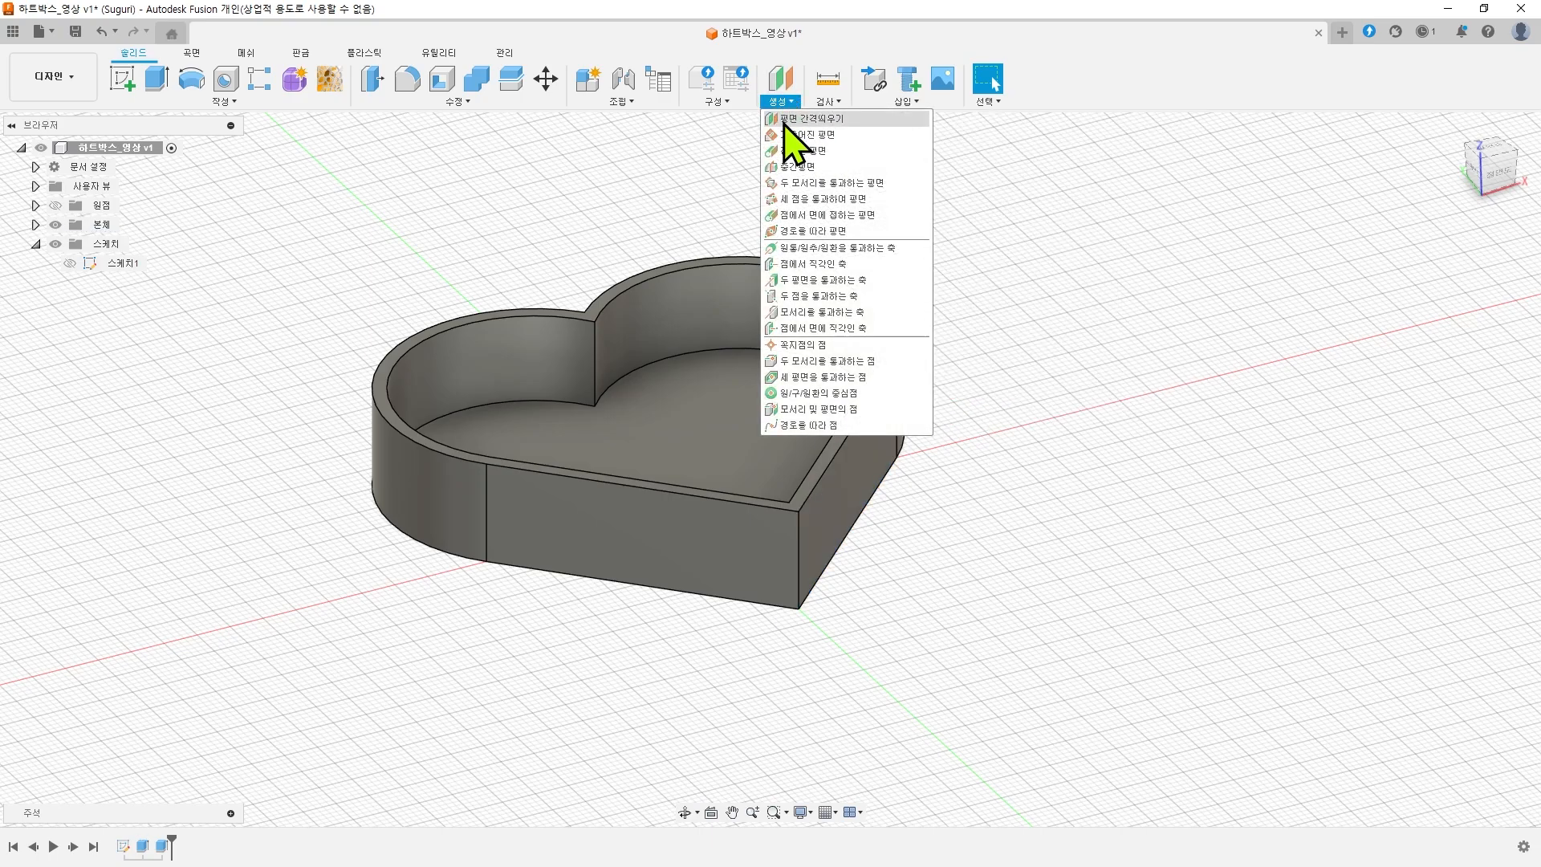
{"action": "left_click", "coordinate": [785, 118]}
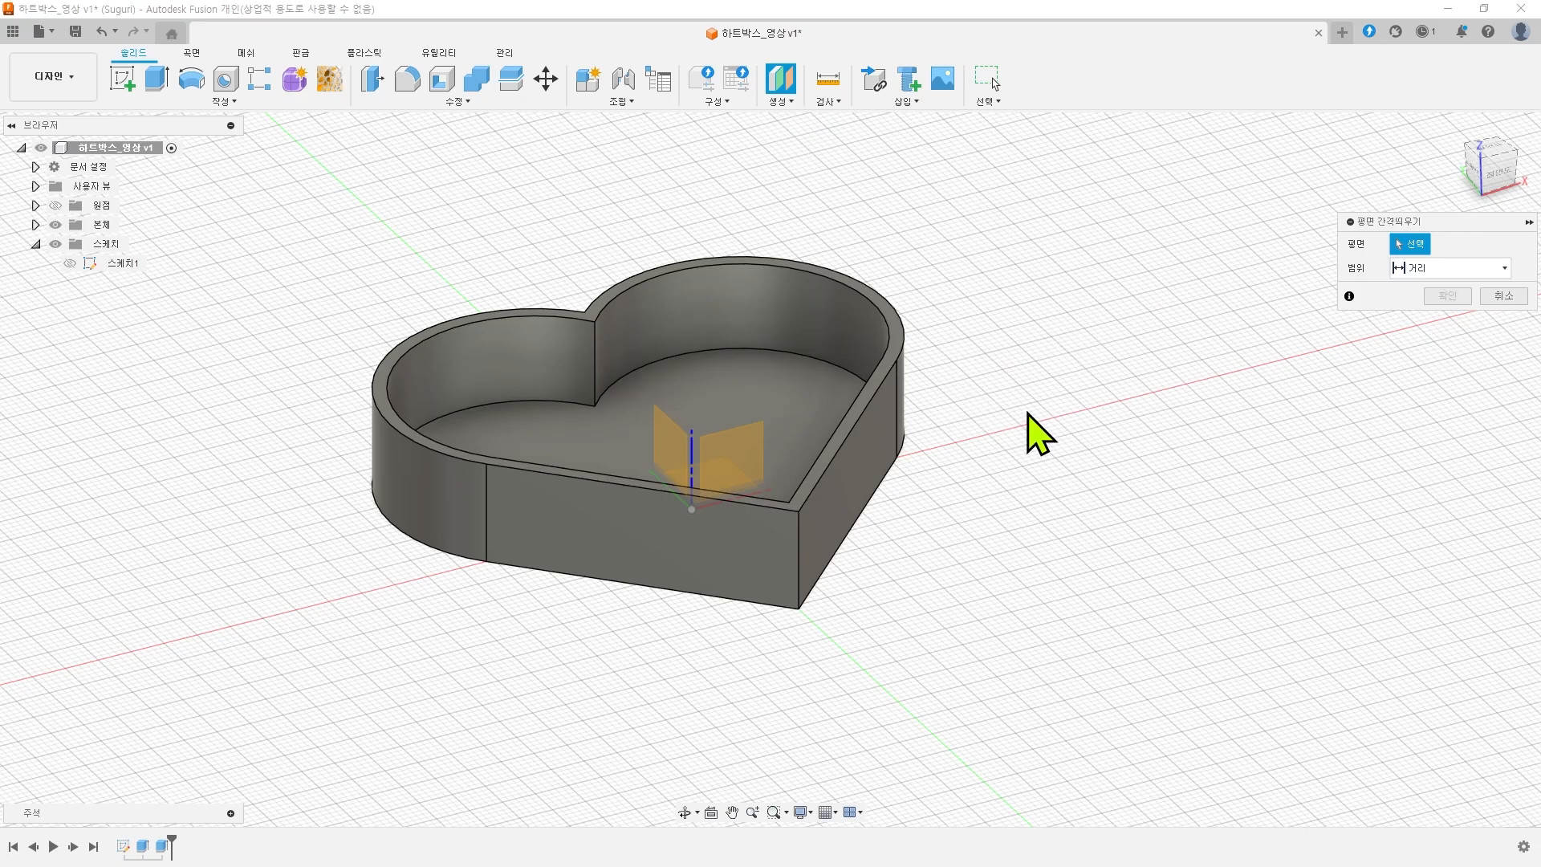
{"action": "left_click", "coordinate": [843, 516]}
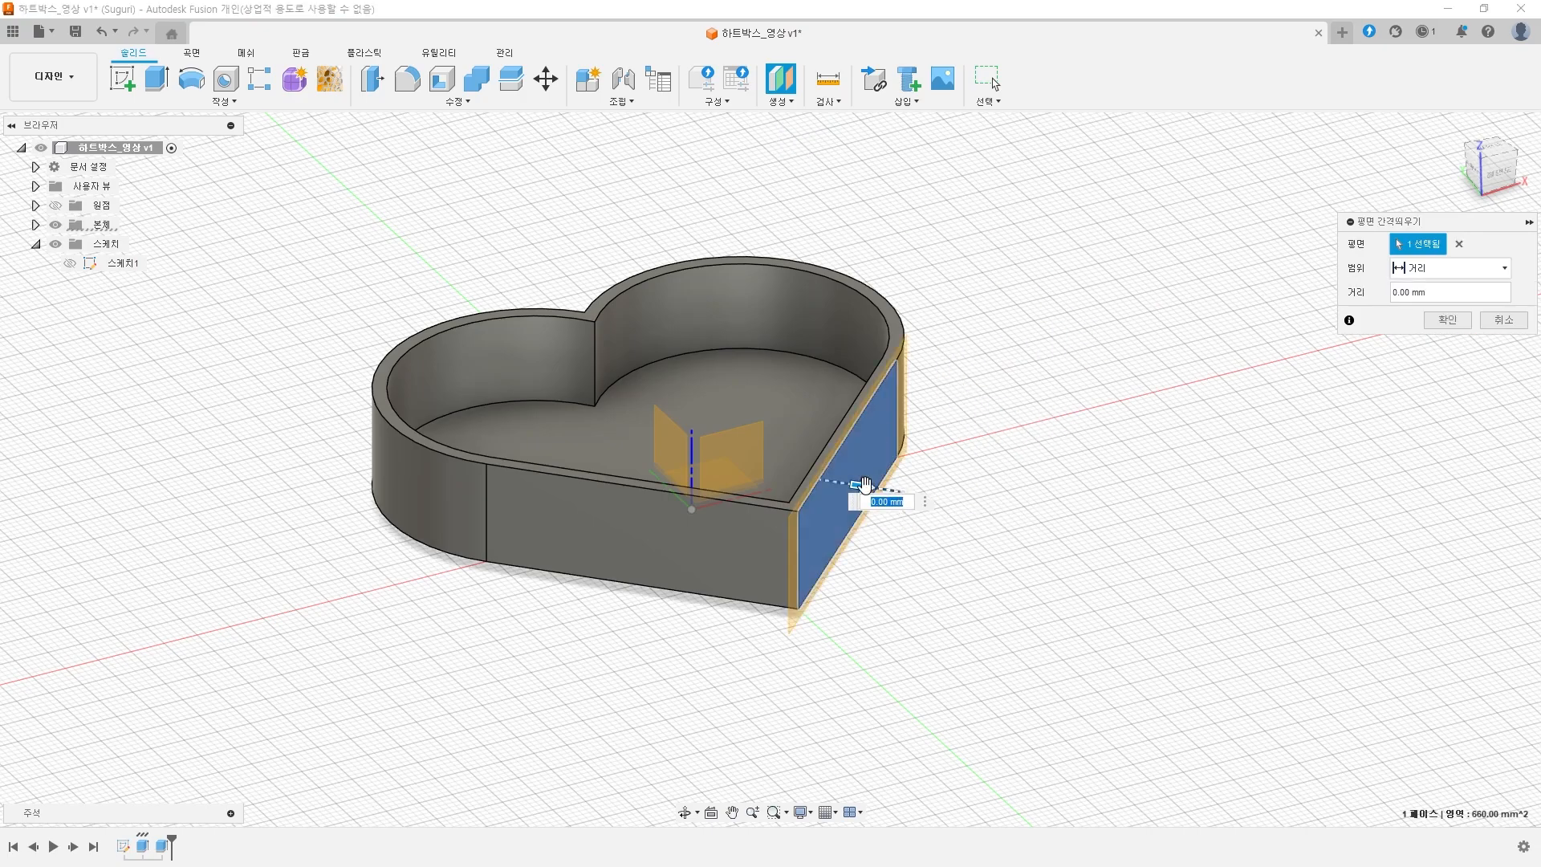
{"action": "left_click_drag", "start_coordinate": [866, 483], "coordinate": [877, 488]}
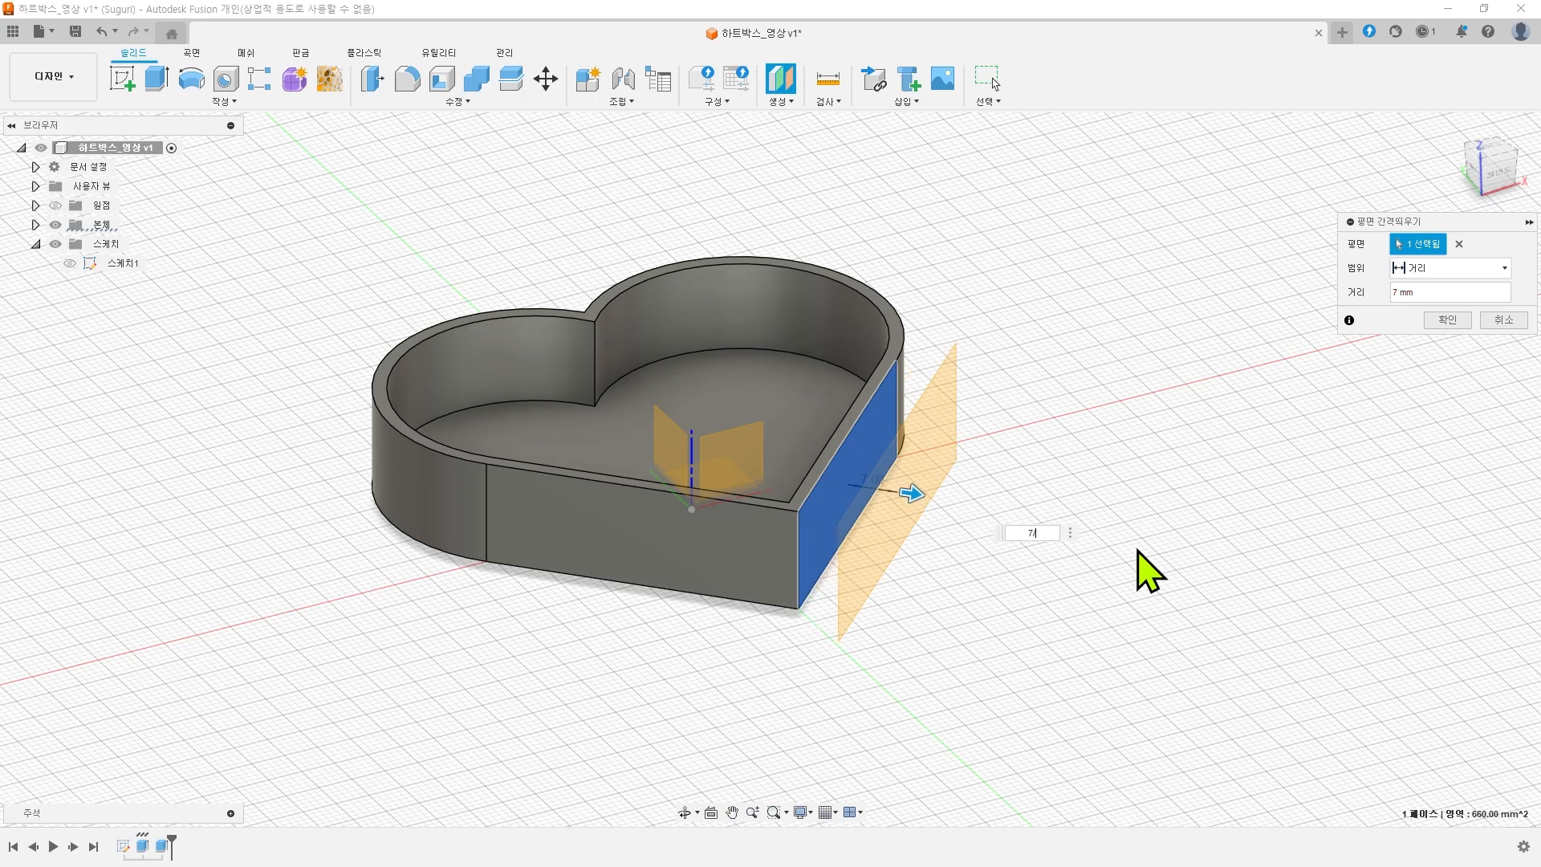
{"action": "type", "text": "/2"}
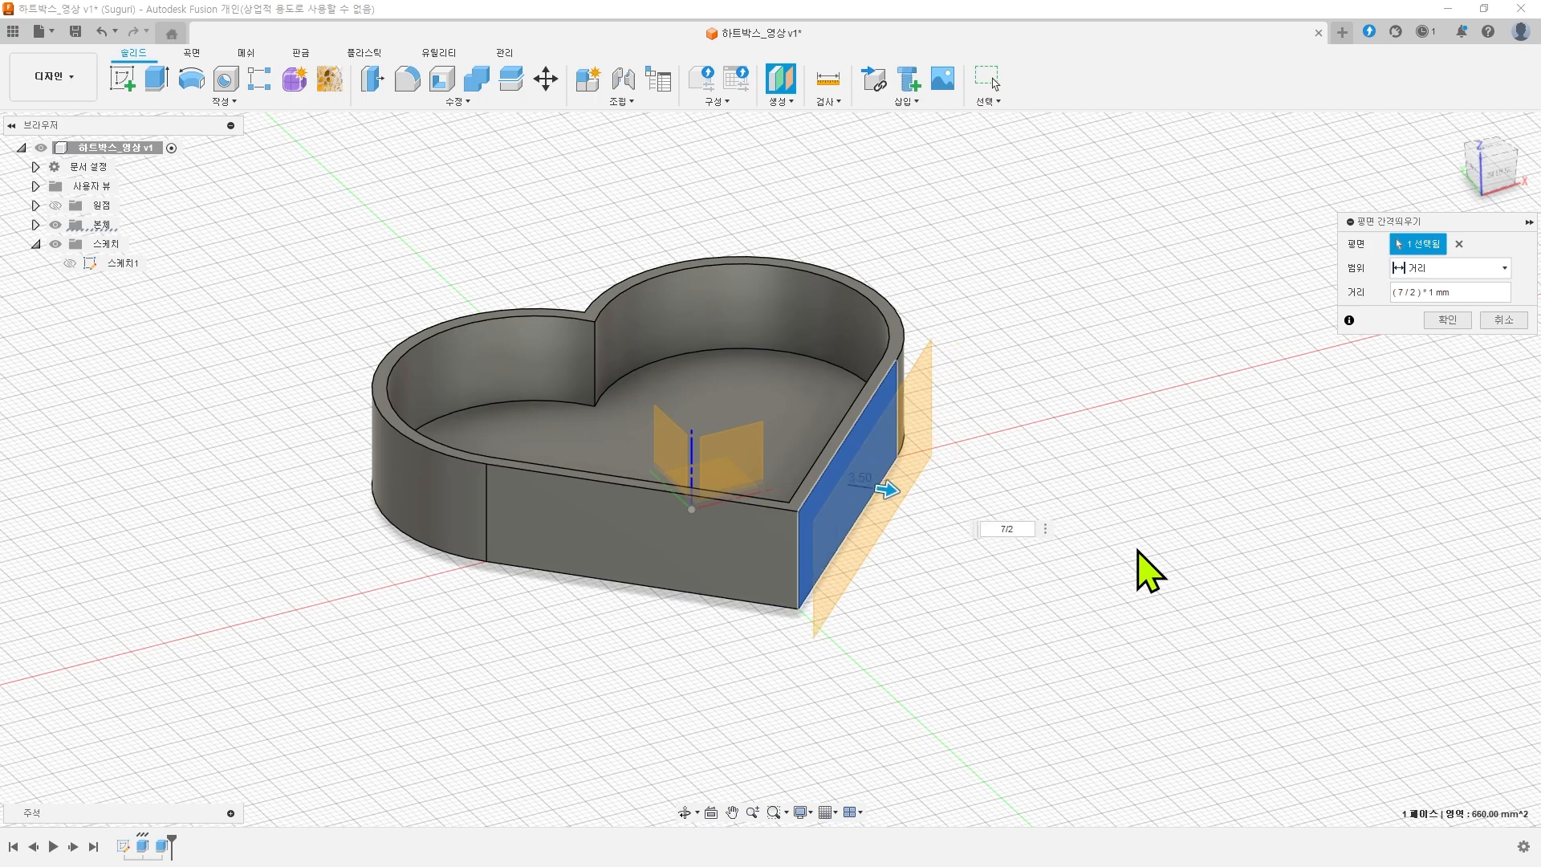
{"action": "key", "text": "Return"}
- Mirror the heart box body across the offset construction plane as a new body
{"action": "middle_click_drag", "start_coordinate": [1140, 484], "coordinate": [1085, 493], "text": "shift"}
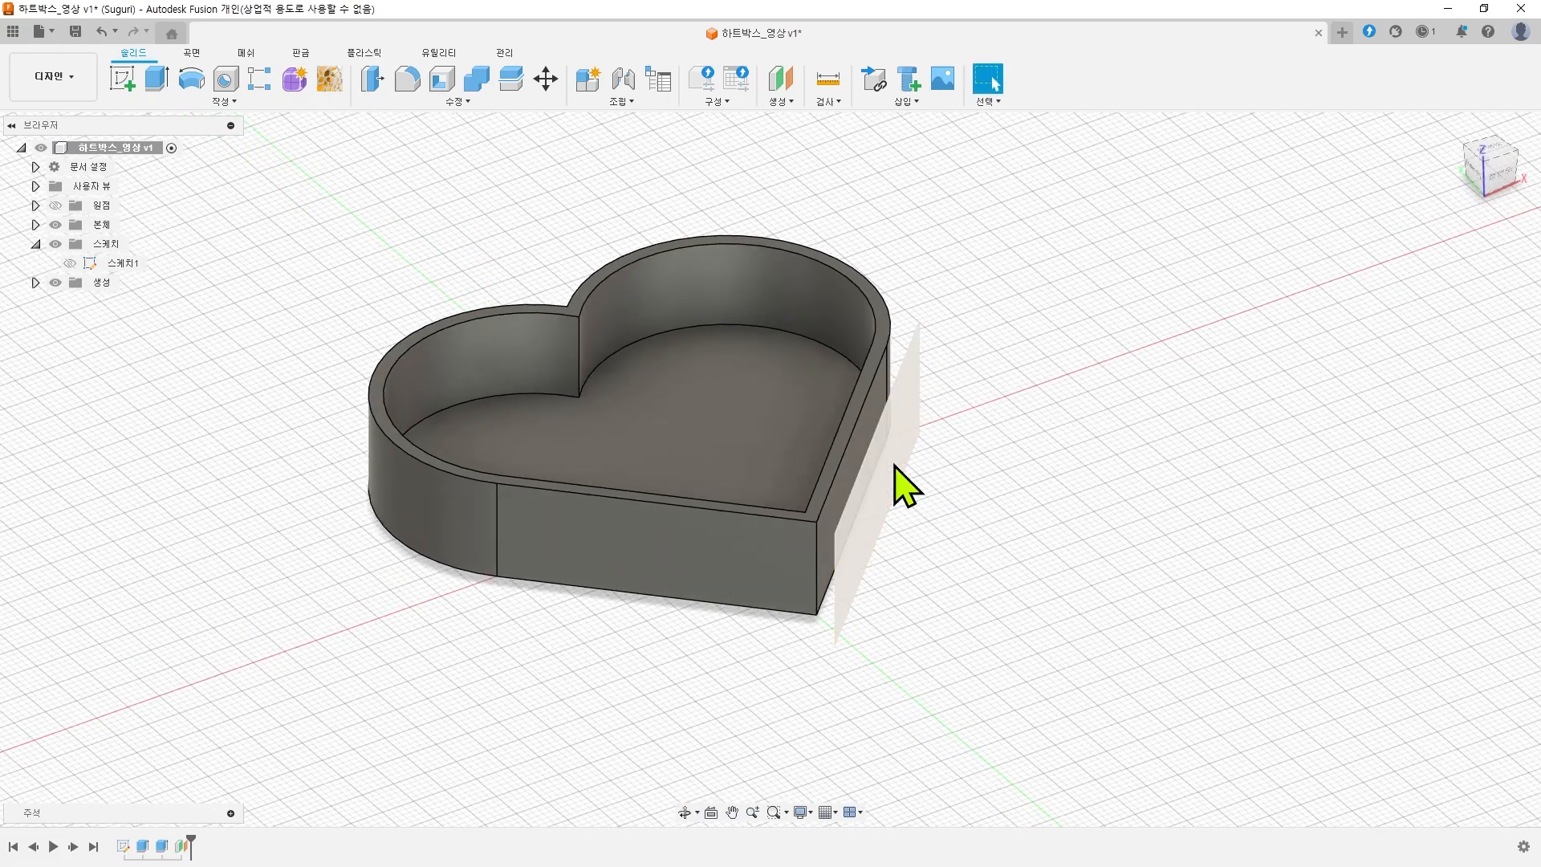
{"action": "middle_click_drag", "start_coordinate": [911, 488], "coordinate": [1054, 477], "text": "shift"}
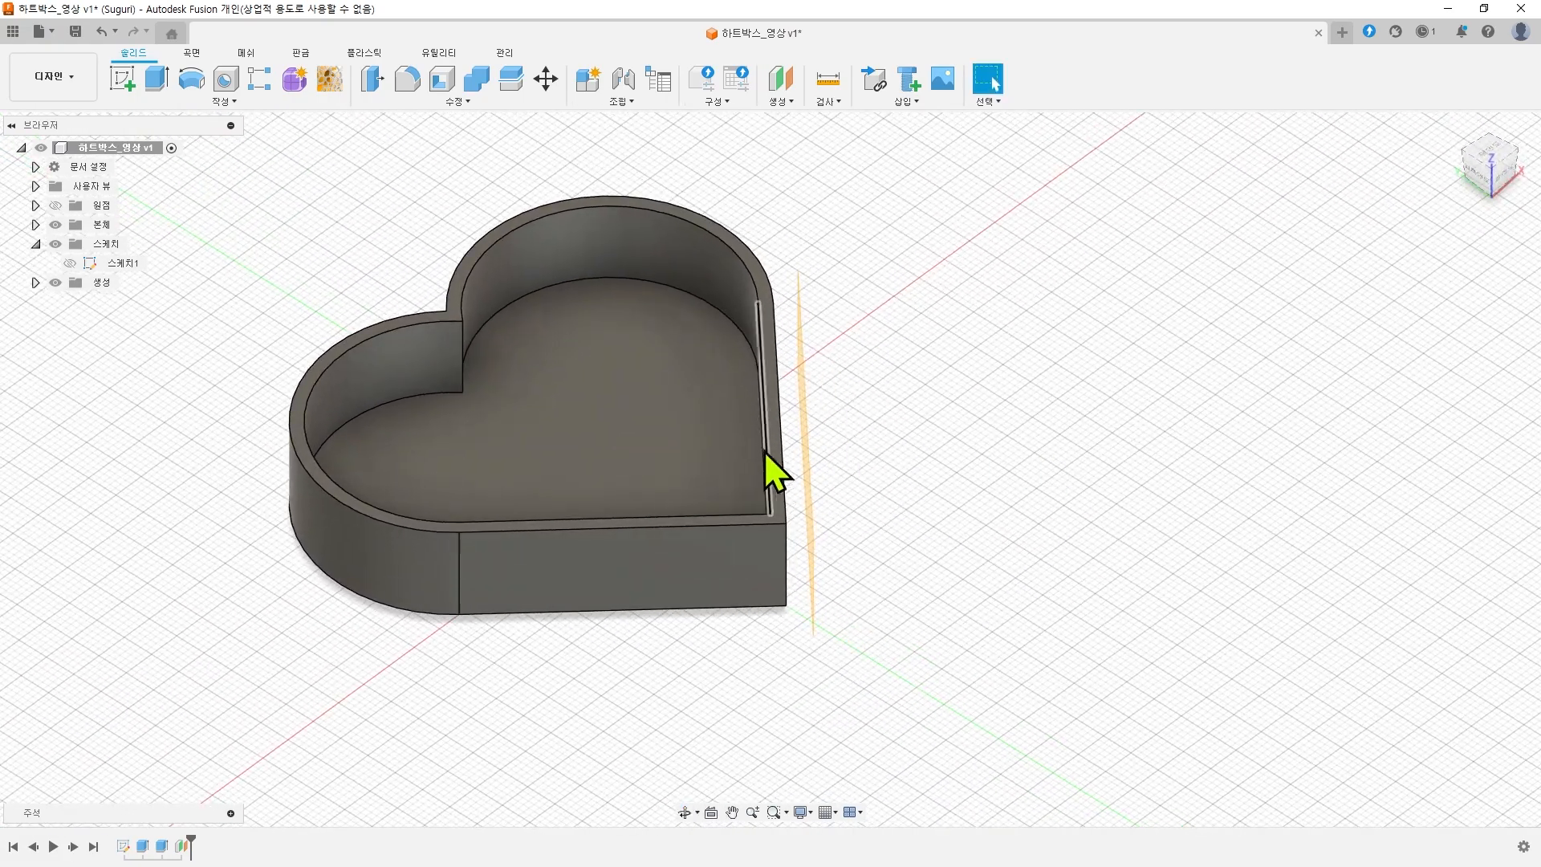
{"action": "middle_click_drag", "start_coordinate": [869, 446], "coordinate": [867, 422], "text": "shift"}
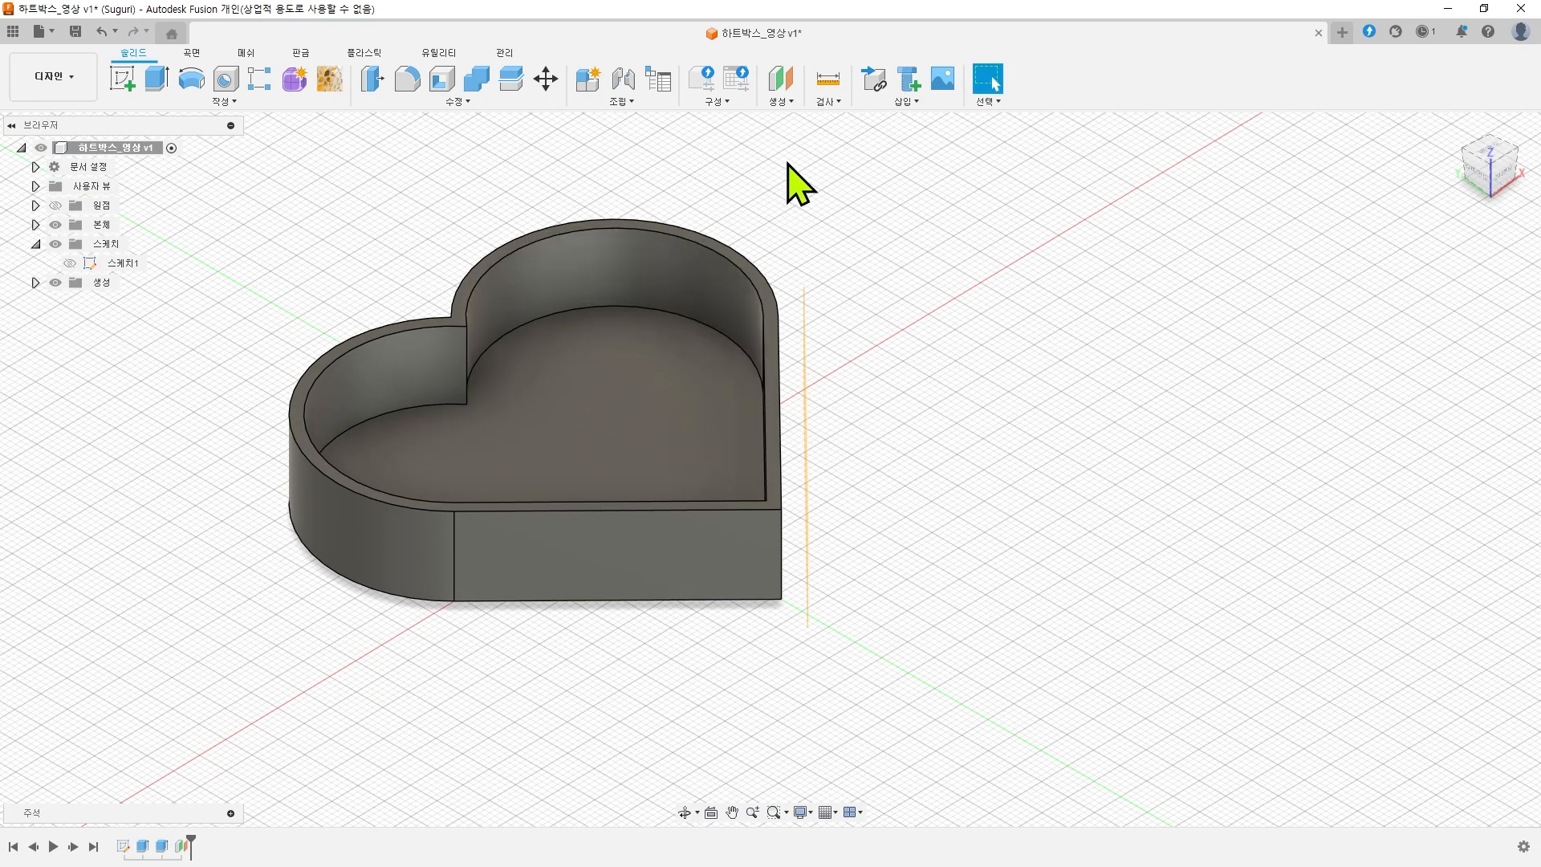
{"action": "left_click", "coordinate": [225, 101]}
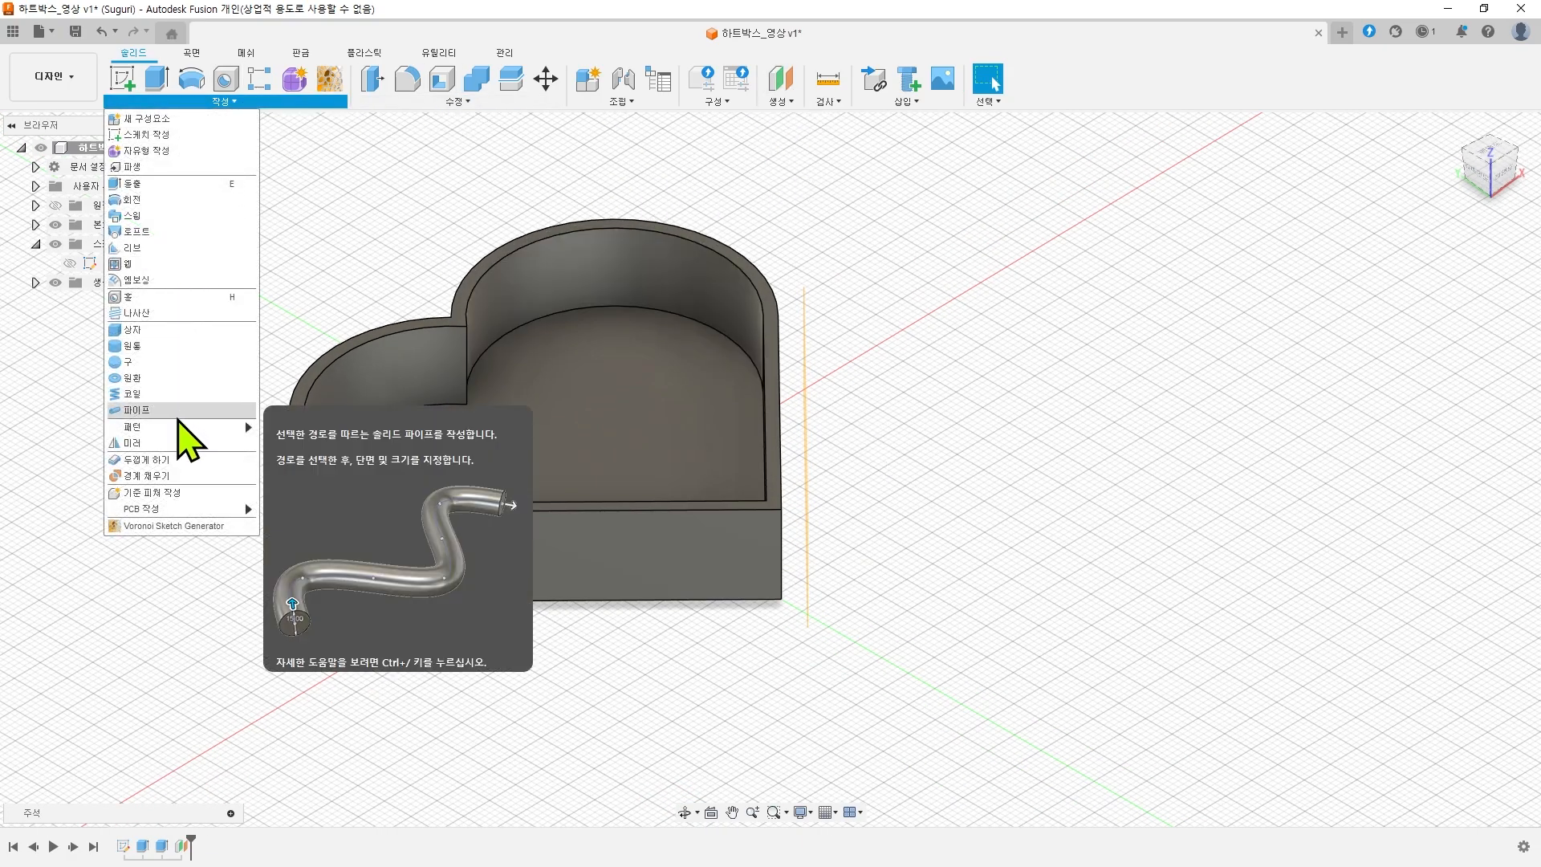
{"action": "left_click", "coordinate": [167, 442]}
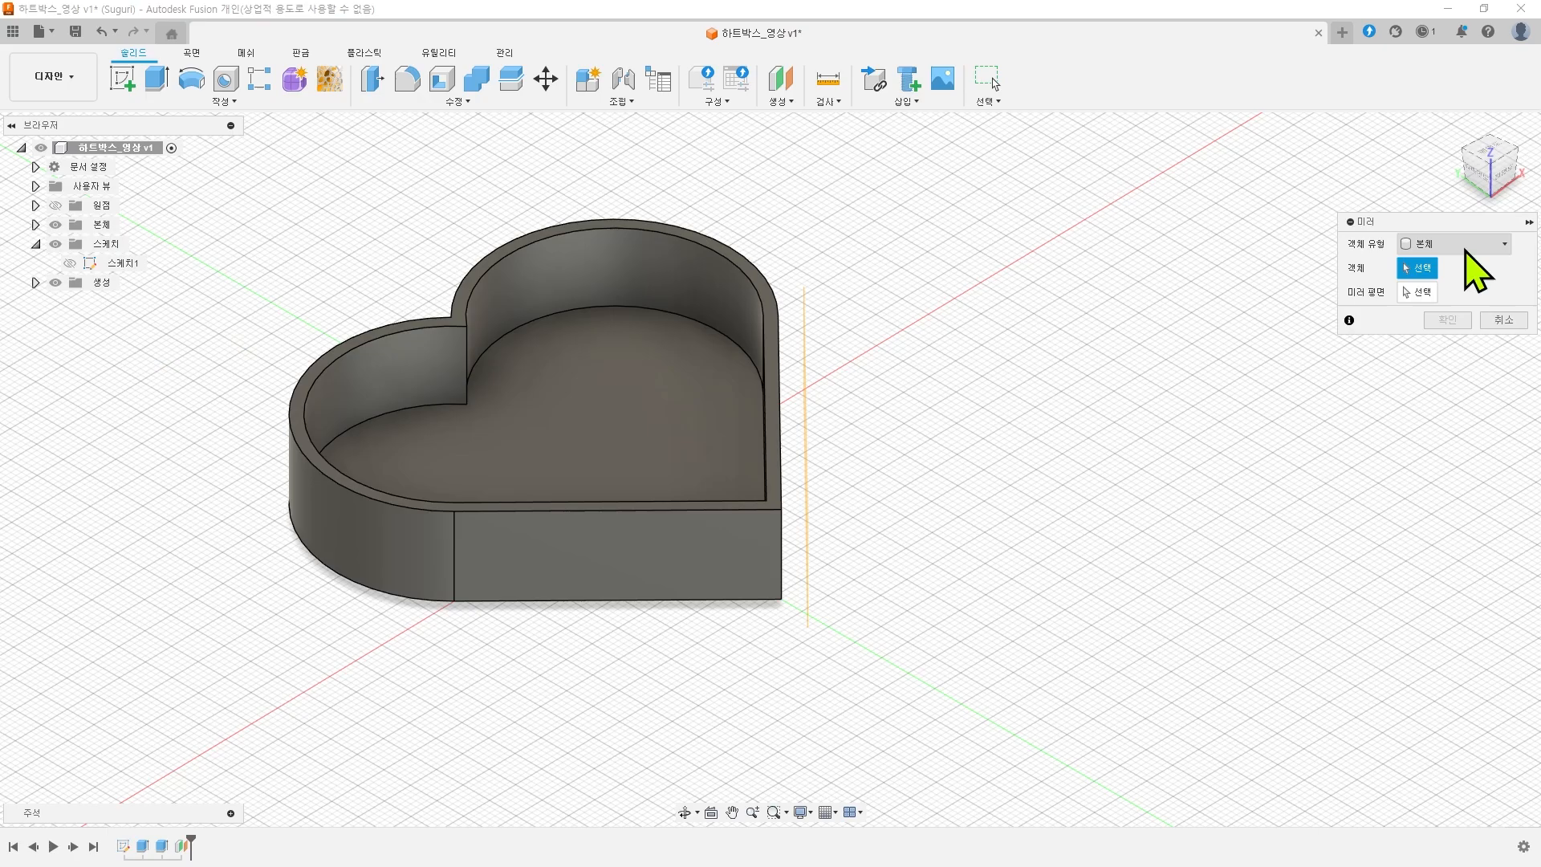
{"action": "left_click_drag", "start_coordinate": [1453, 225], "coordinate": [1068, 300]}
{"action": "left_click", "coordinate": [690, 576]}
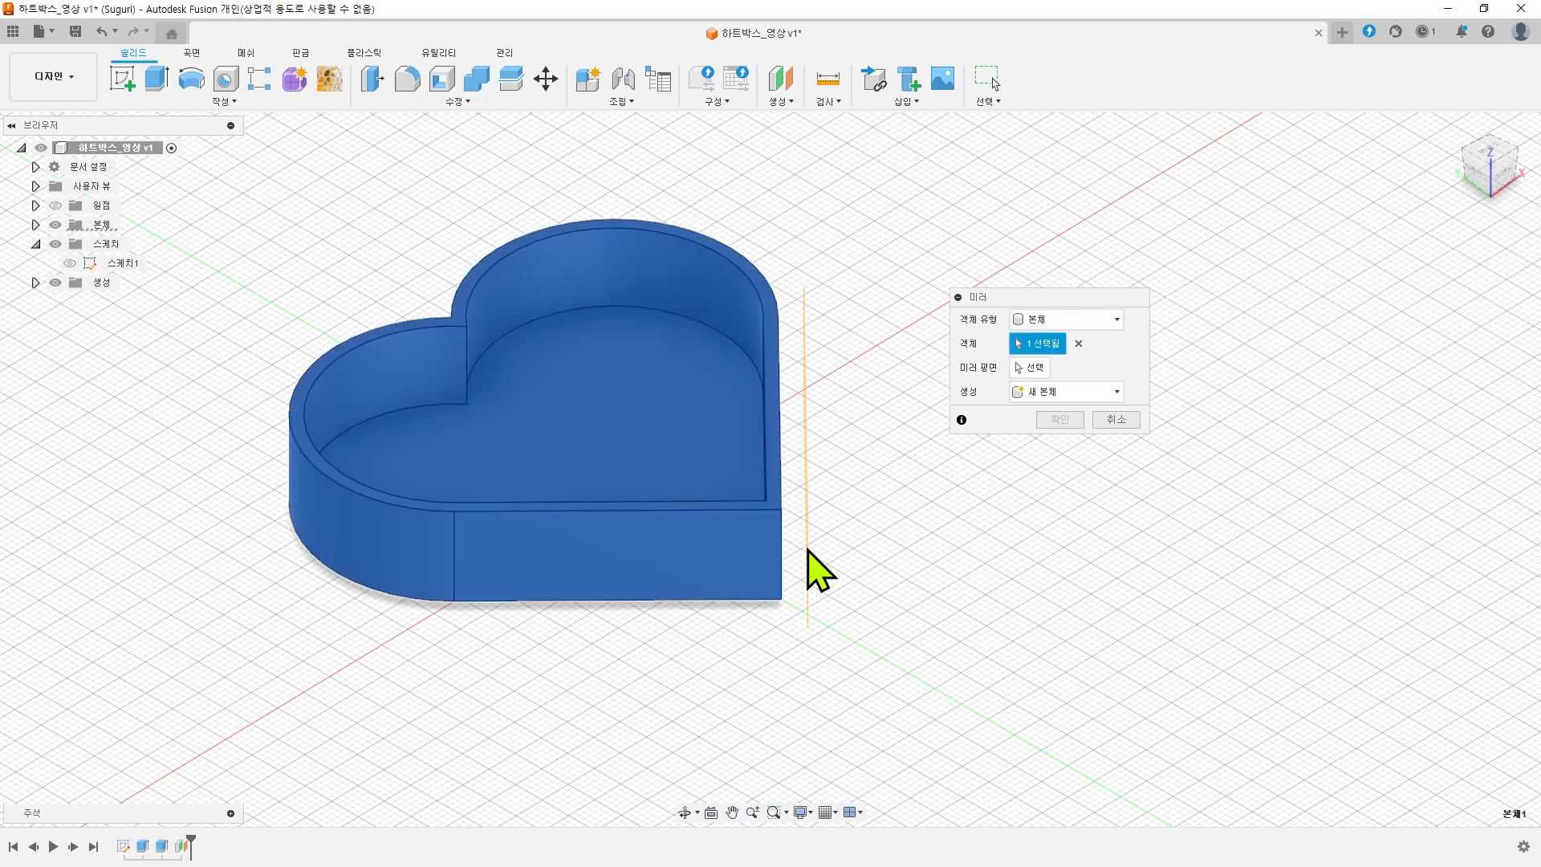
{"action": "left_click", "coordinate": [1034, 367]}
{"action": "middle_click_drag", "start_coordinate": [836, 468], "coordinate": [839, 461], "text": "shift"}
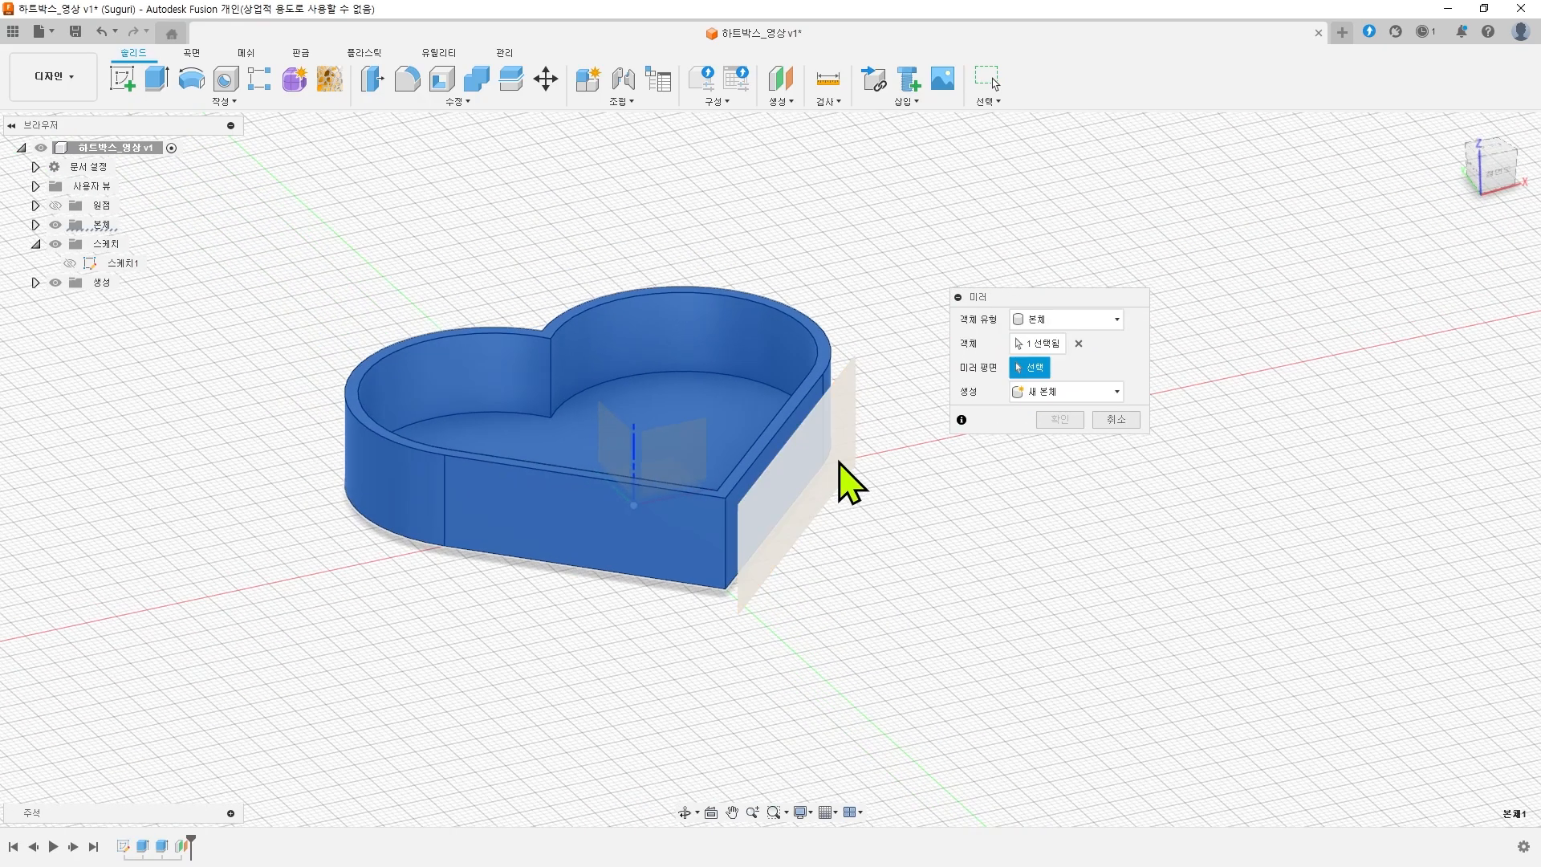
{"action": "left_click", "coordinate": [847, 439]}
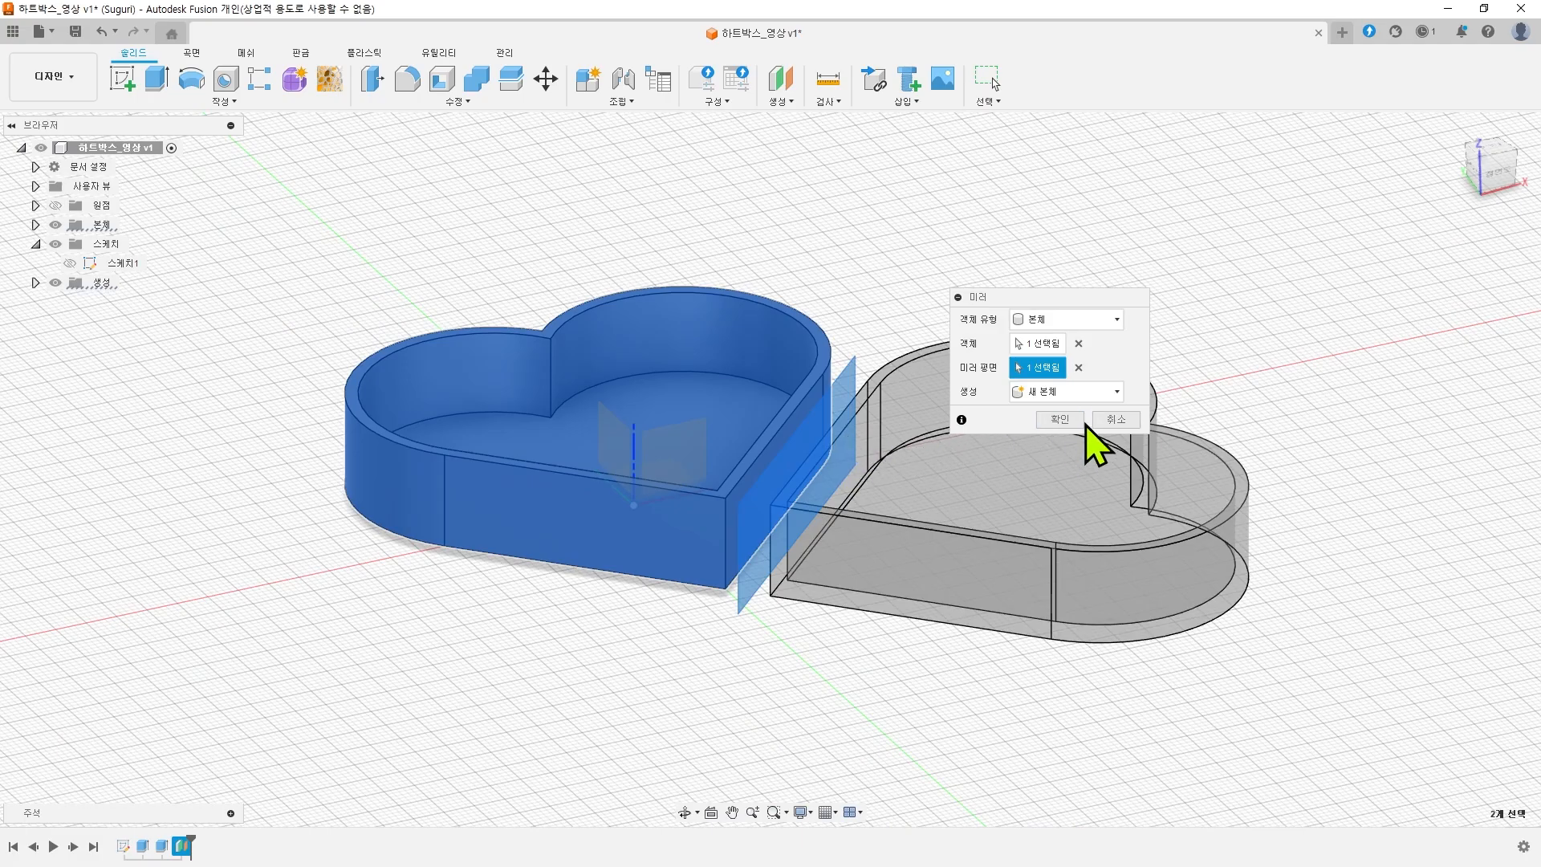
{"action": "left_click", "coordinate": [1062, 419]}
- Chamfer the outer bottom edges of both heart boxes with an equal distance of 1 mm
{"action": "middle_click_drag", "start_coordinate": [1204, 395], "coordinate": [1278, 402], "text": "shift"}
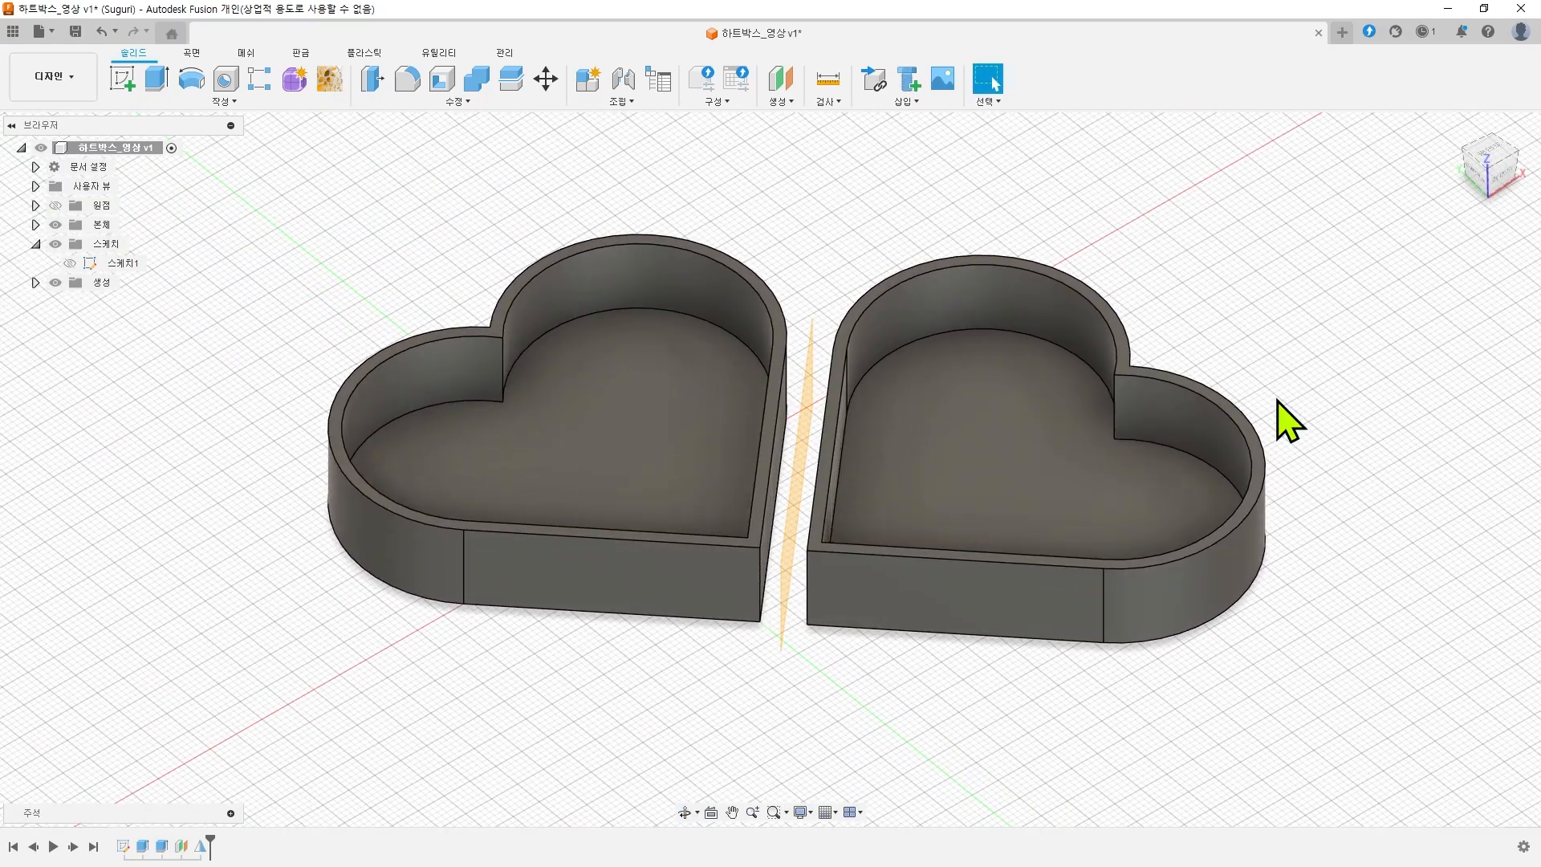
{"action": "middle_click_drag", "start_coordinate": [664, 648], "coordinate": [690, 562], "text": "shift"}
{"action": "left_click", "coordinate": [458, 102]}
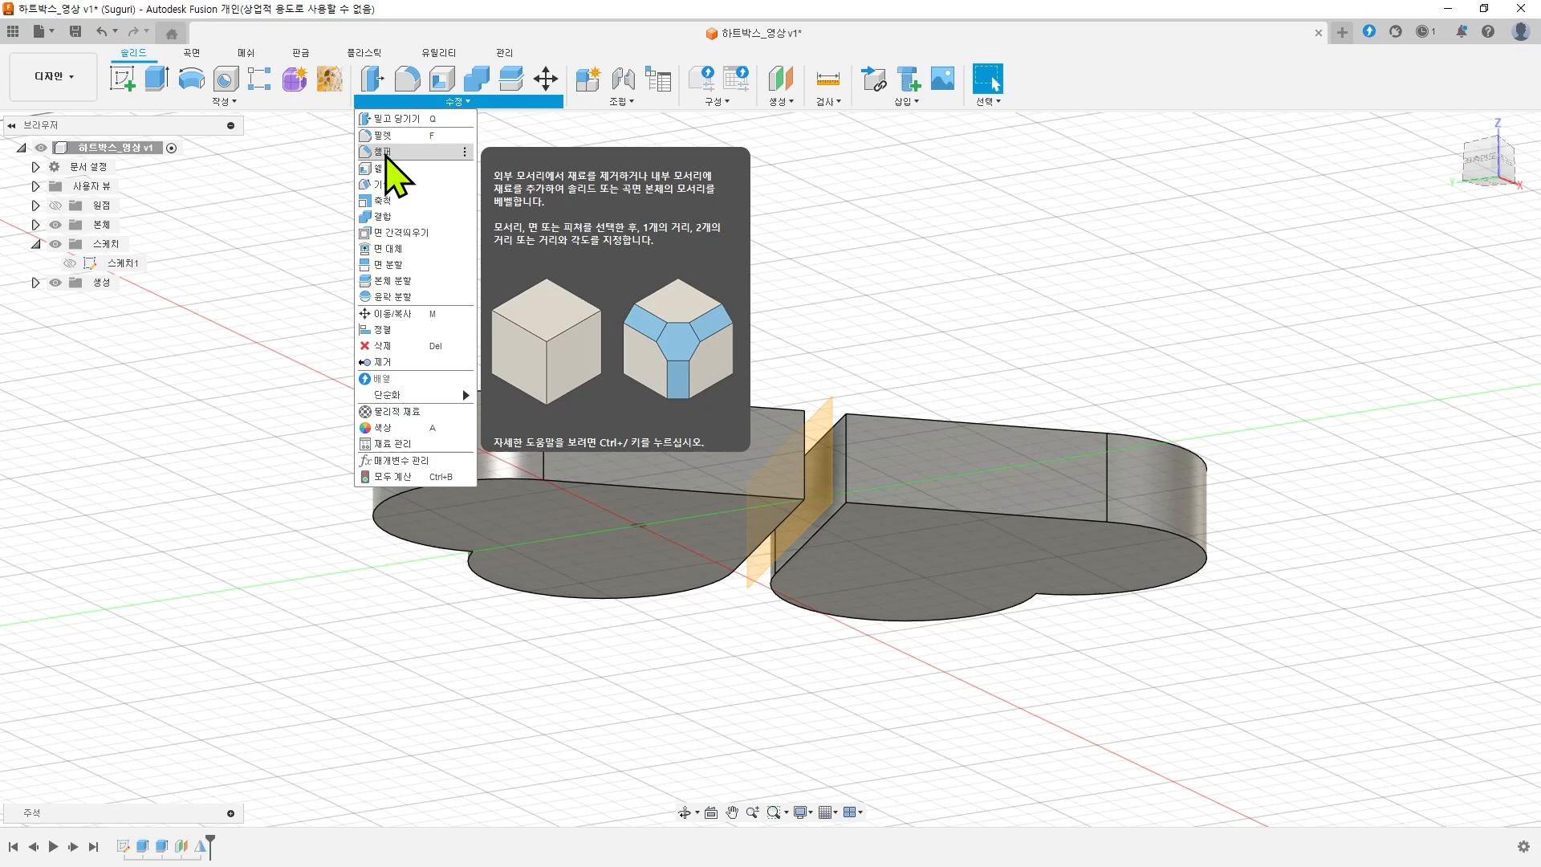
{"action": "left_click", "coordinate": [383, 152]}
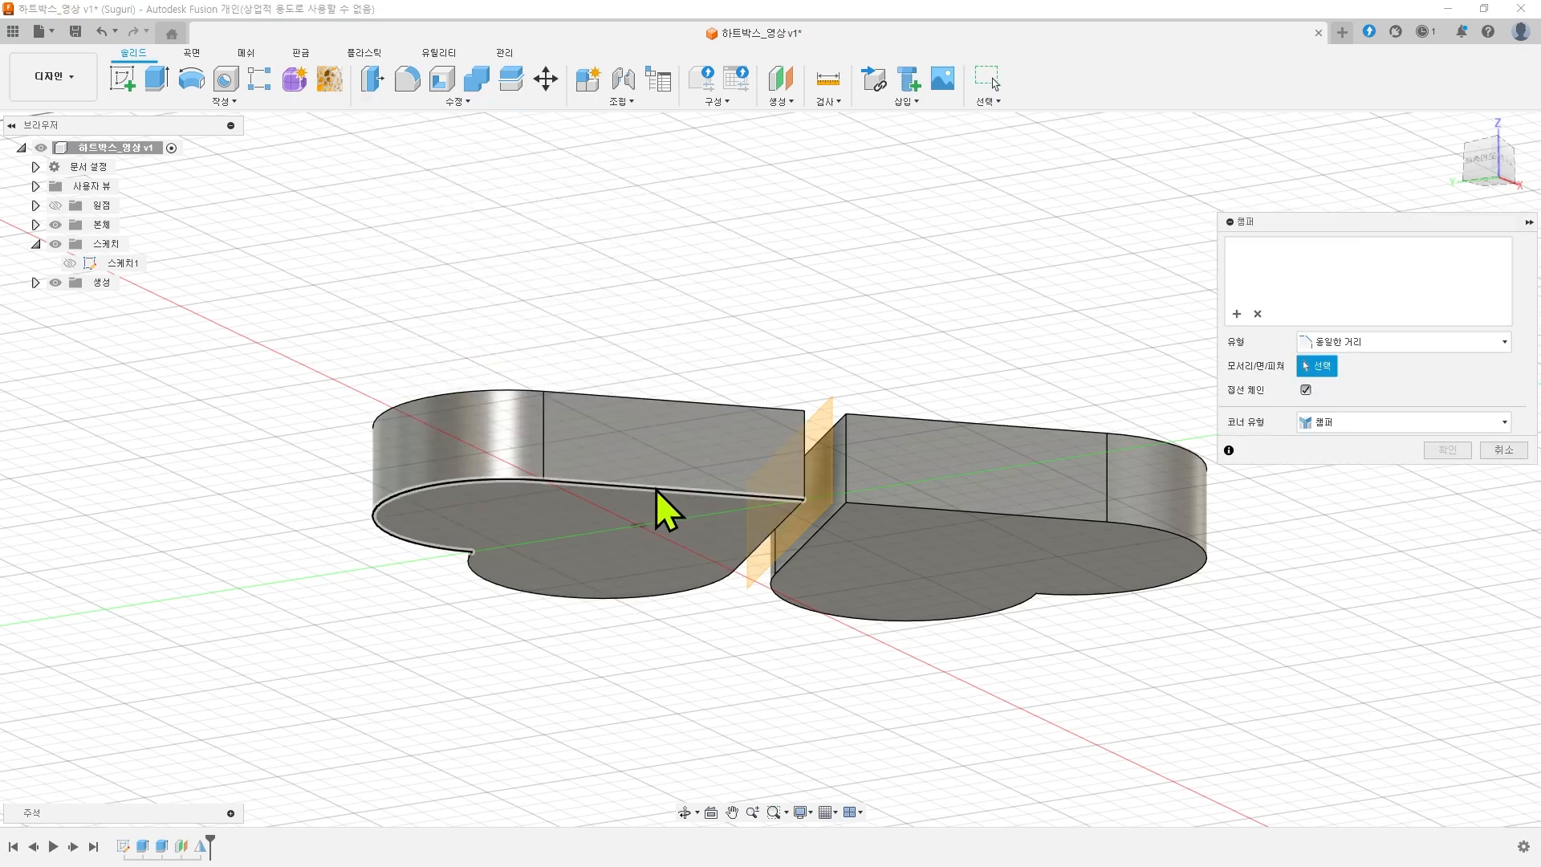
{"action": "left_click", "coordinate": [656, 489]}
{"action": "left_click", "coordinate": [759, 554]}
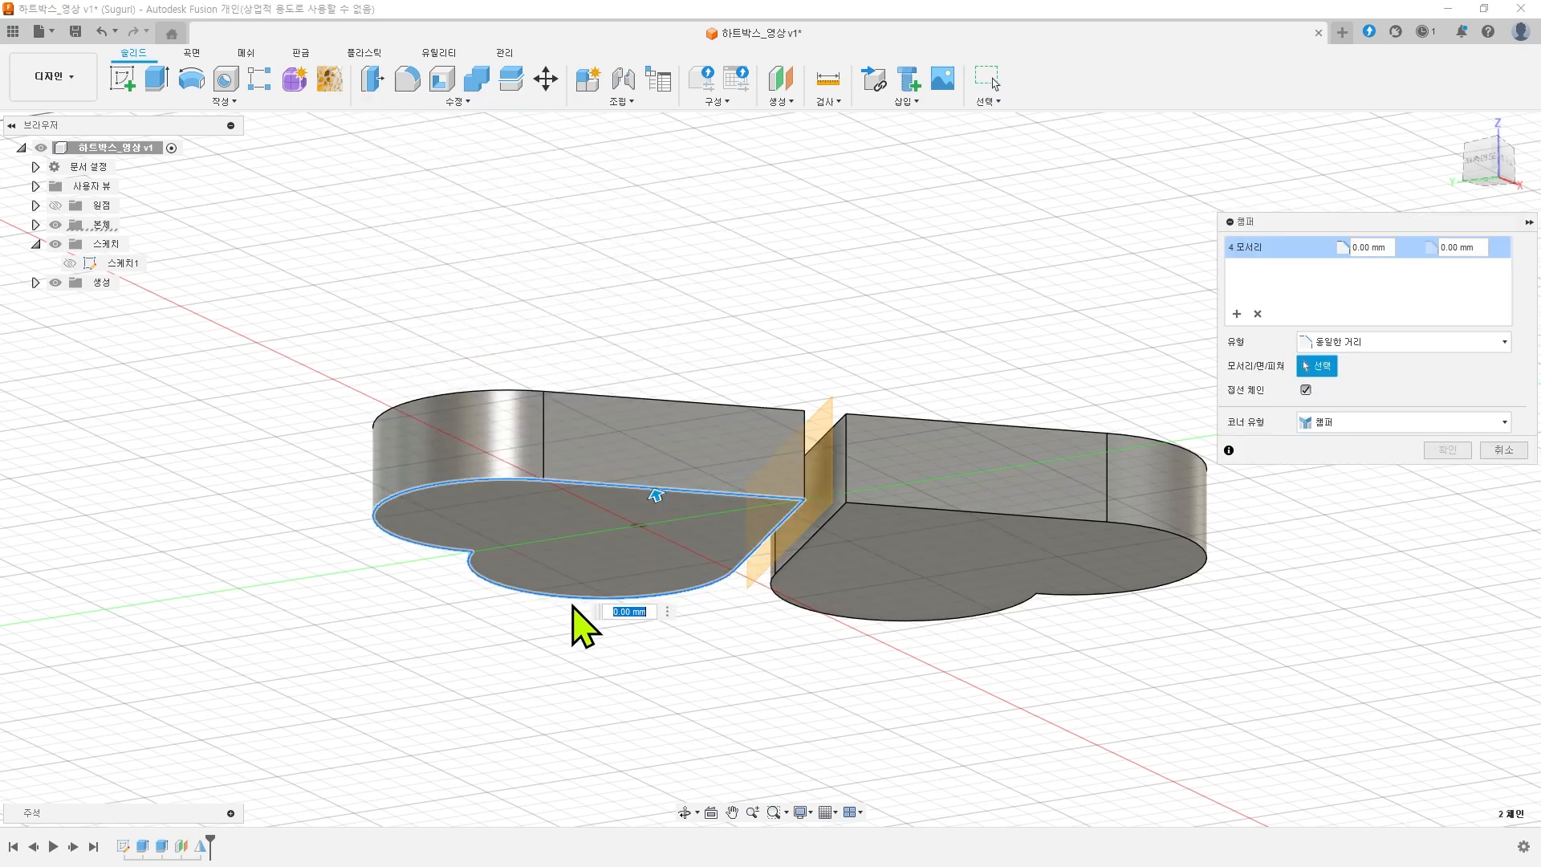
{"action": "left_click", "coordinate": [881, 505]}
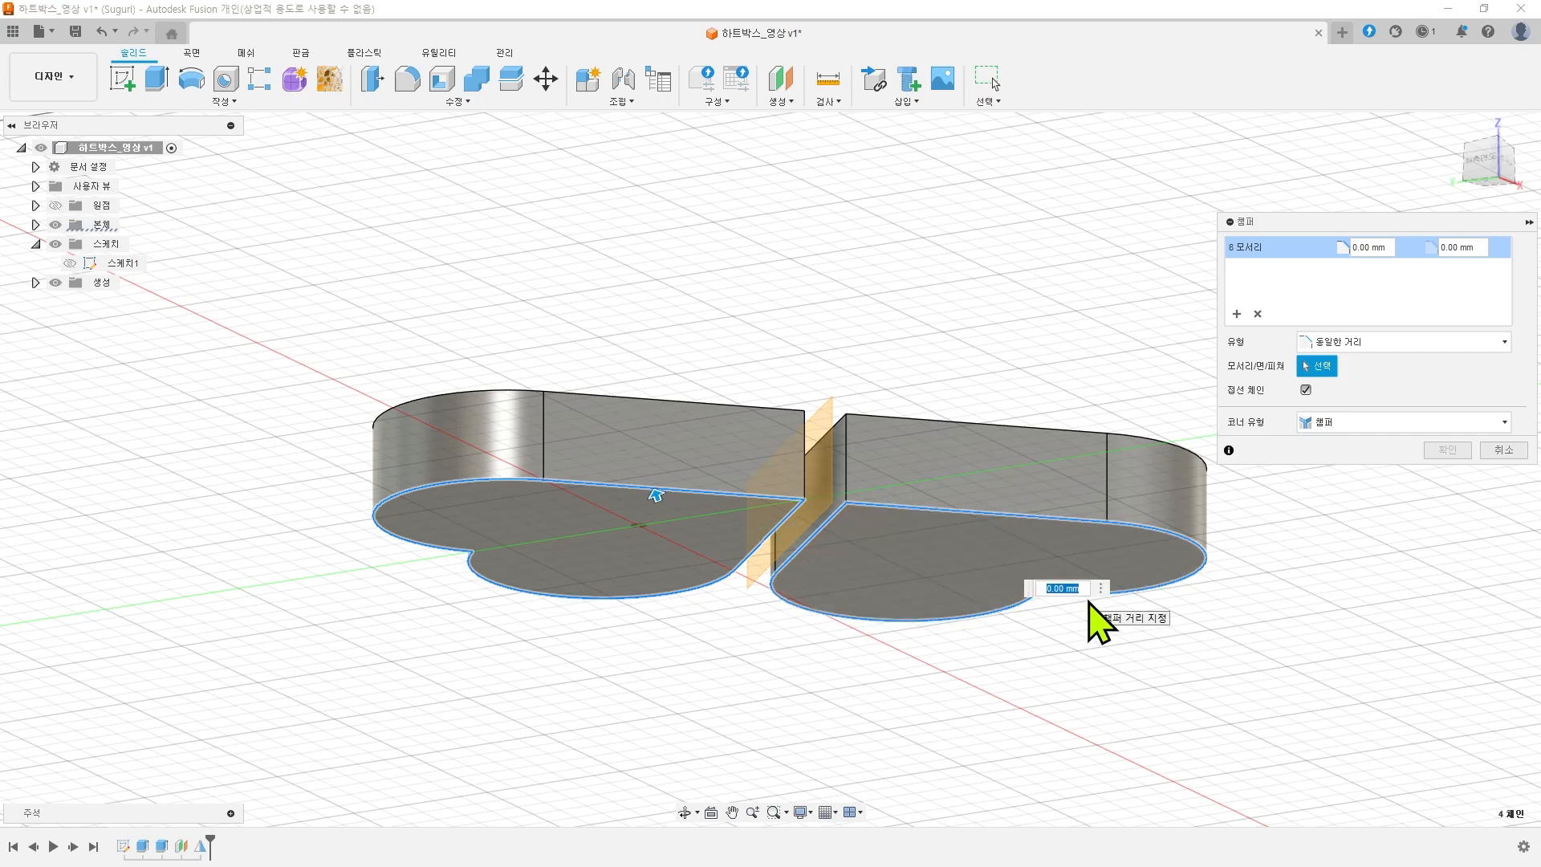
{"action": "key", "text": "Return"}
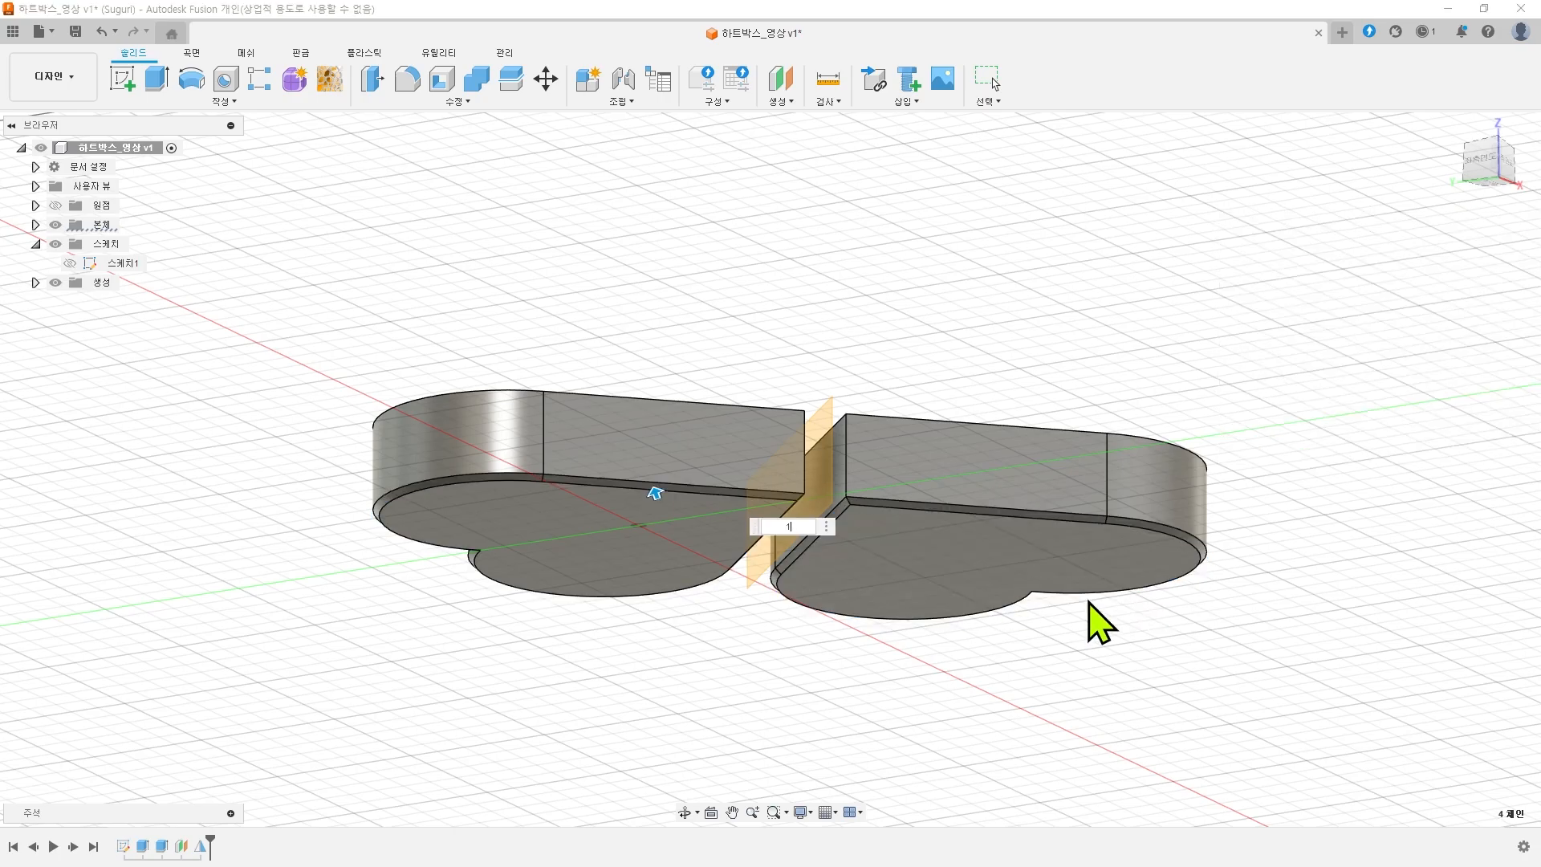
- Examine the chamfered bottom edges up close and the interiors of both heart boxes from above
{"action": "scroll", "coordinate": [508, 499], "scroll_direction": "up", "scroll_amount": 4}
{"action": "middle_click_drag", "start_coordinate": [563, 527], "coordinate": [520, 670], "text": "shift"}
{"action": "middle_click_drag", "start_coordinate": [1083, 609], "coordinate": [1053, 682], "text": "shift"}
{"action": "scroll", "coordinate": [1222, 625], "scroll_direction": "down", "scroll_amount": 3}
{"action": "middle_click_drag", "start_coordinate": [1252, 633], "coordinate": [1057, 613]}
{"action": "middle_click_drag", "start_coordinate": [1160, 631], "coordinate": [1135, 643], "text": "shift"}
{"action": "middle_click_drag", "start_coordinate": [1248, 387], "coordinate": [1178, 387]}
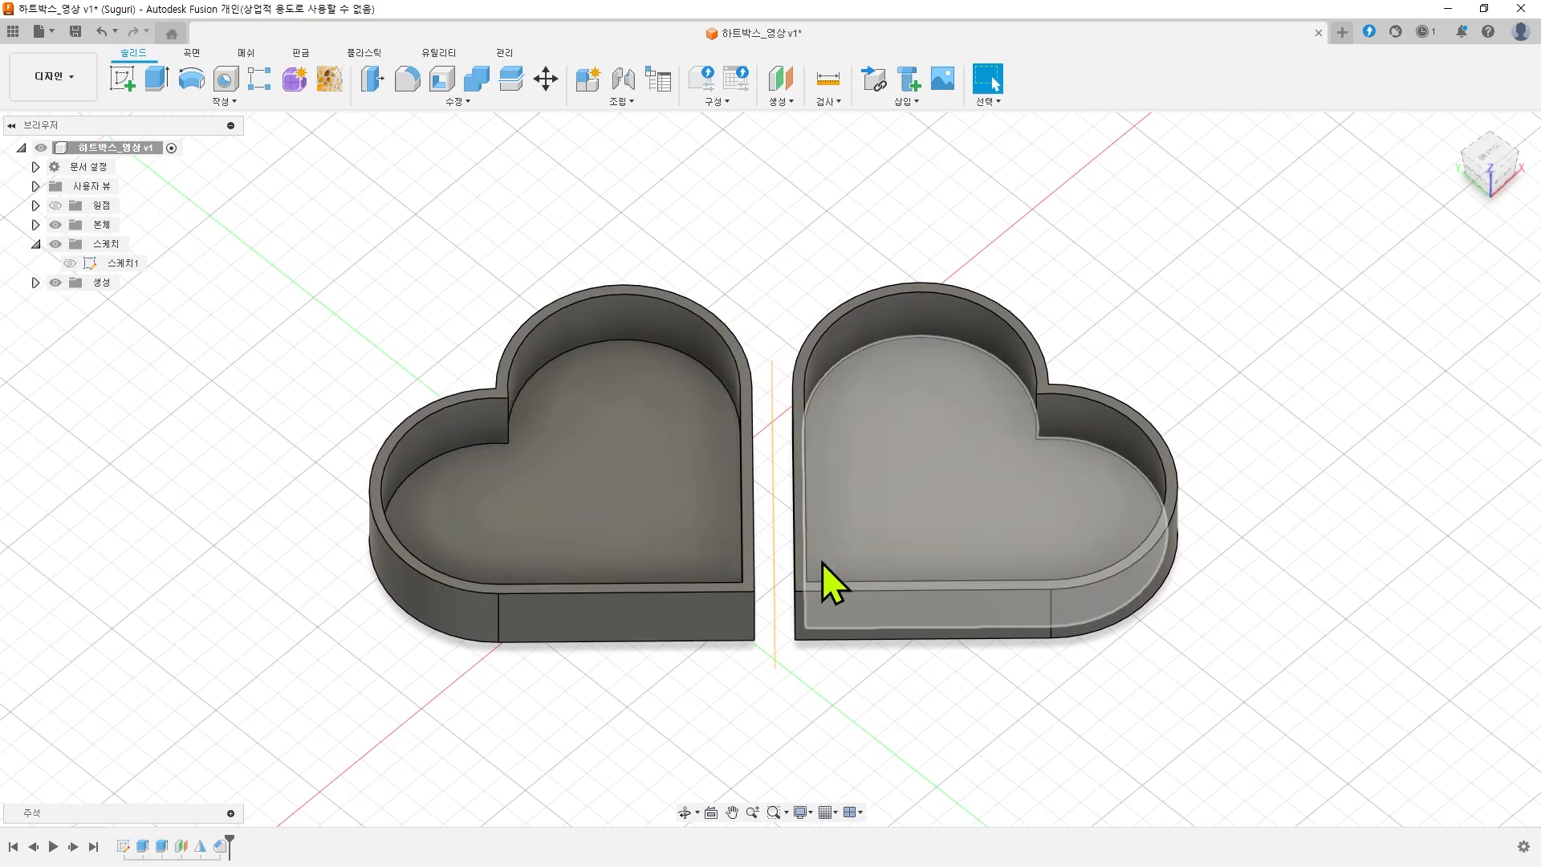
{"action": "middle_click_drag", "start_coordinate": [1143, 315], "coordinate": [1074, 282]}
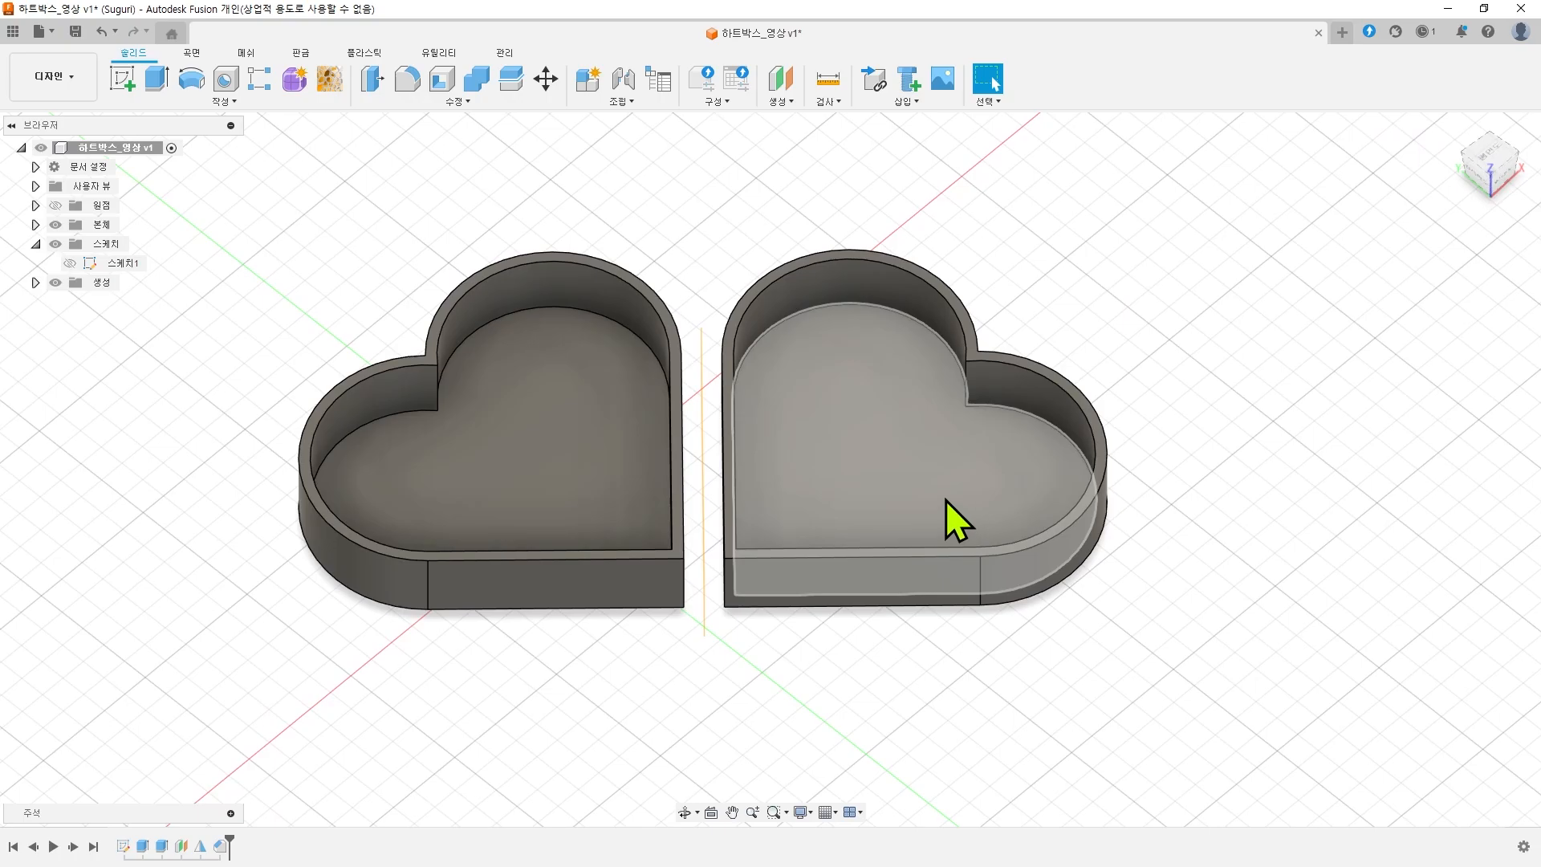
- Offset all four inner wall faces of the mirrored heart box by 0.1 mm toward its interior
{"action": "scroll", "coordinate": [1111, 369], "scroll_direction": "up", "scroll_amount": 5}
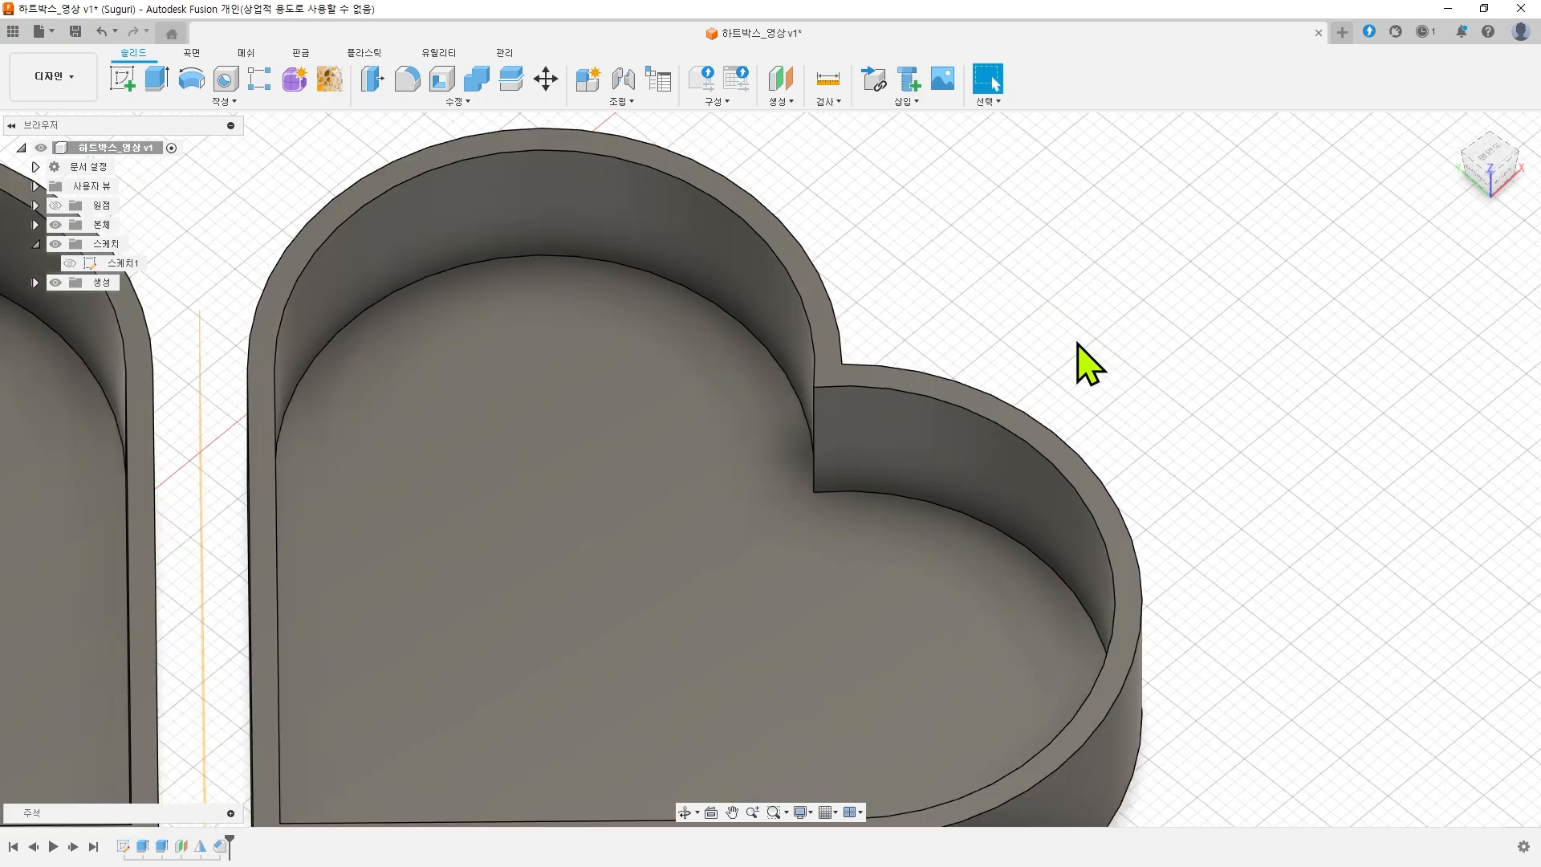
{"action": "left_click", "coordinate": [425, 102]}
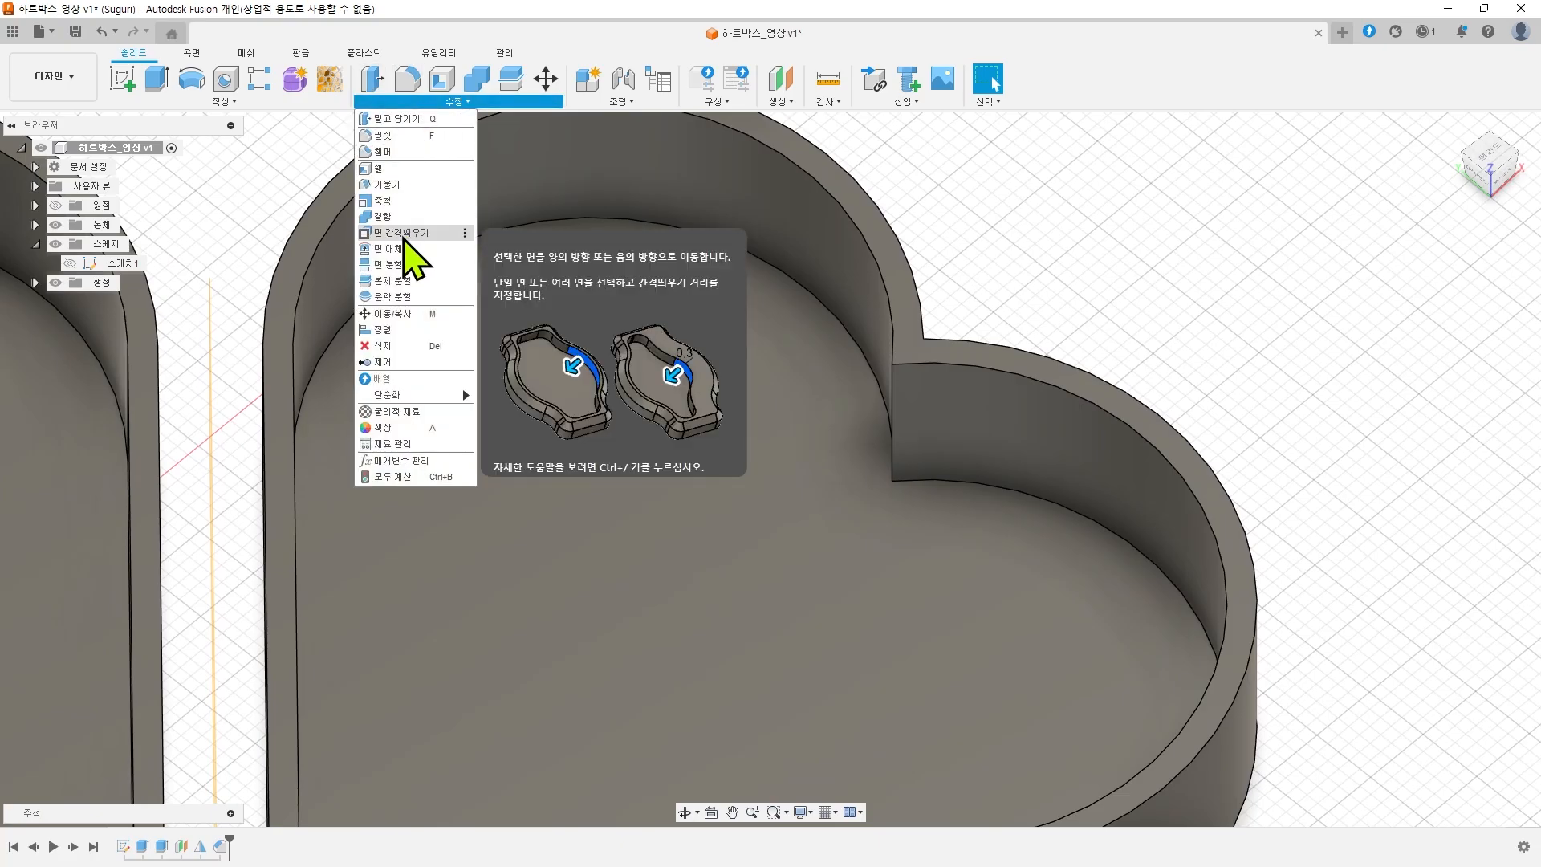
{"action": "left_click", "coordinate": [403, 236]}
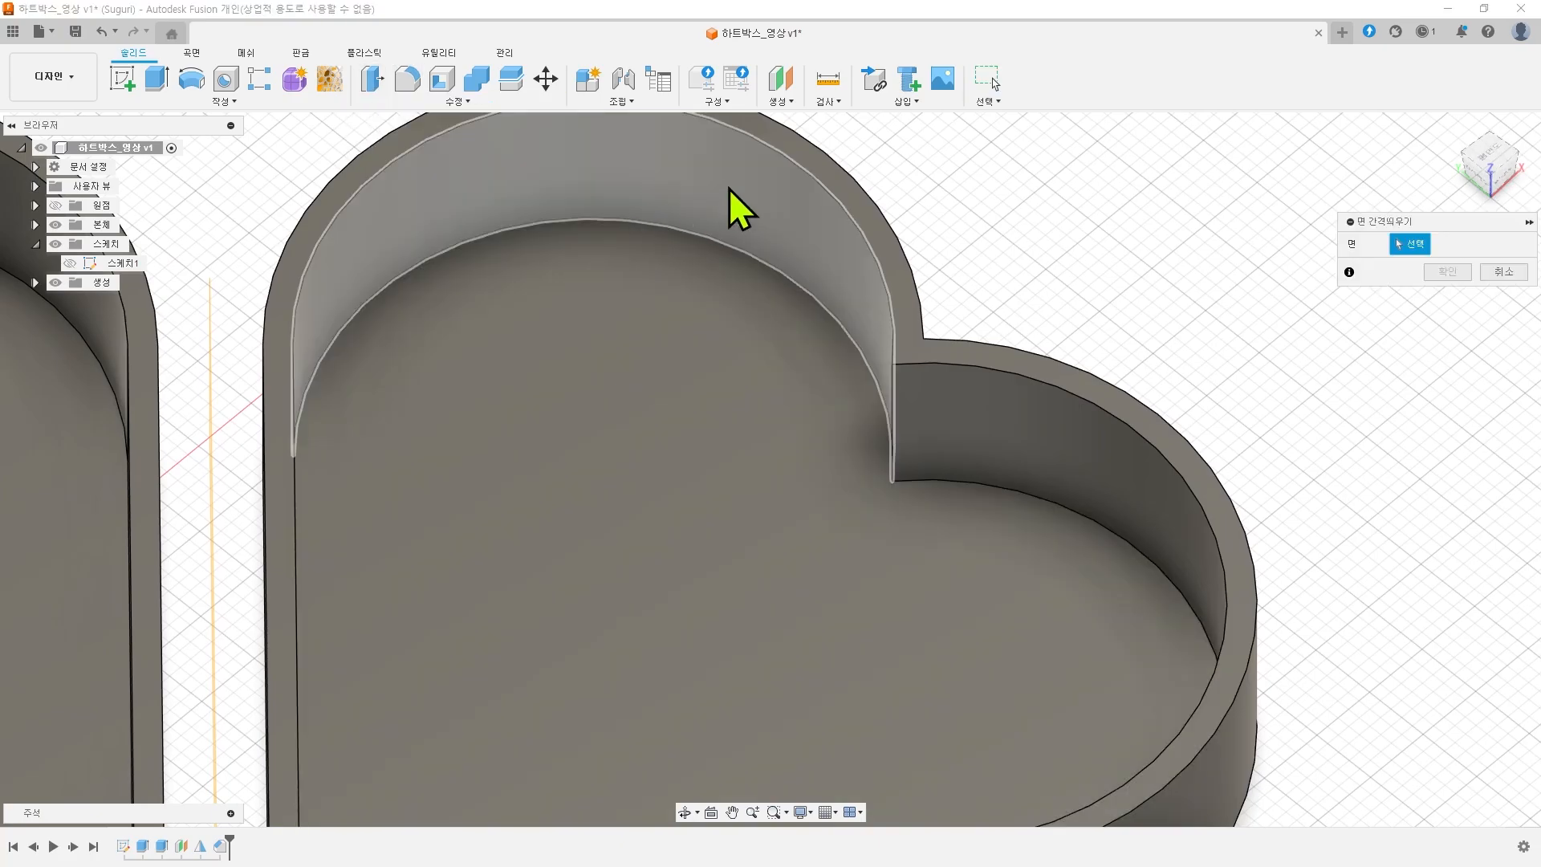
{"action": "left_click", "coordinate": [735, 190]}
{"action": "left_click", "coordinate": [998, 457]}
{"action": "scroll", "coordinate": [1119, 405], "scroll_direction": "down", "scroll_amount": 5}
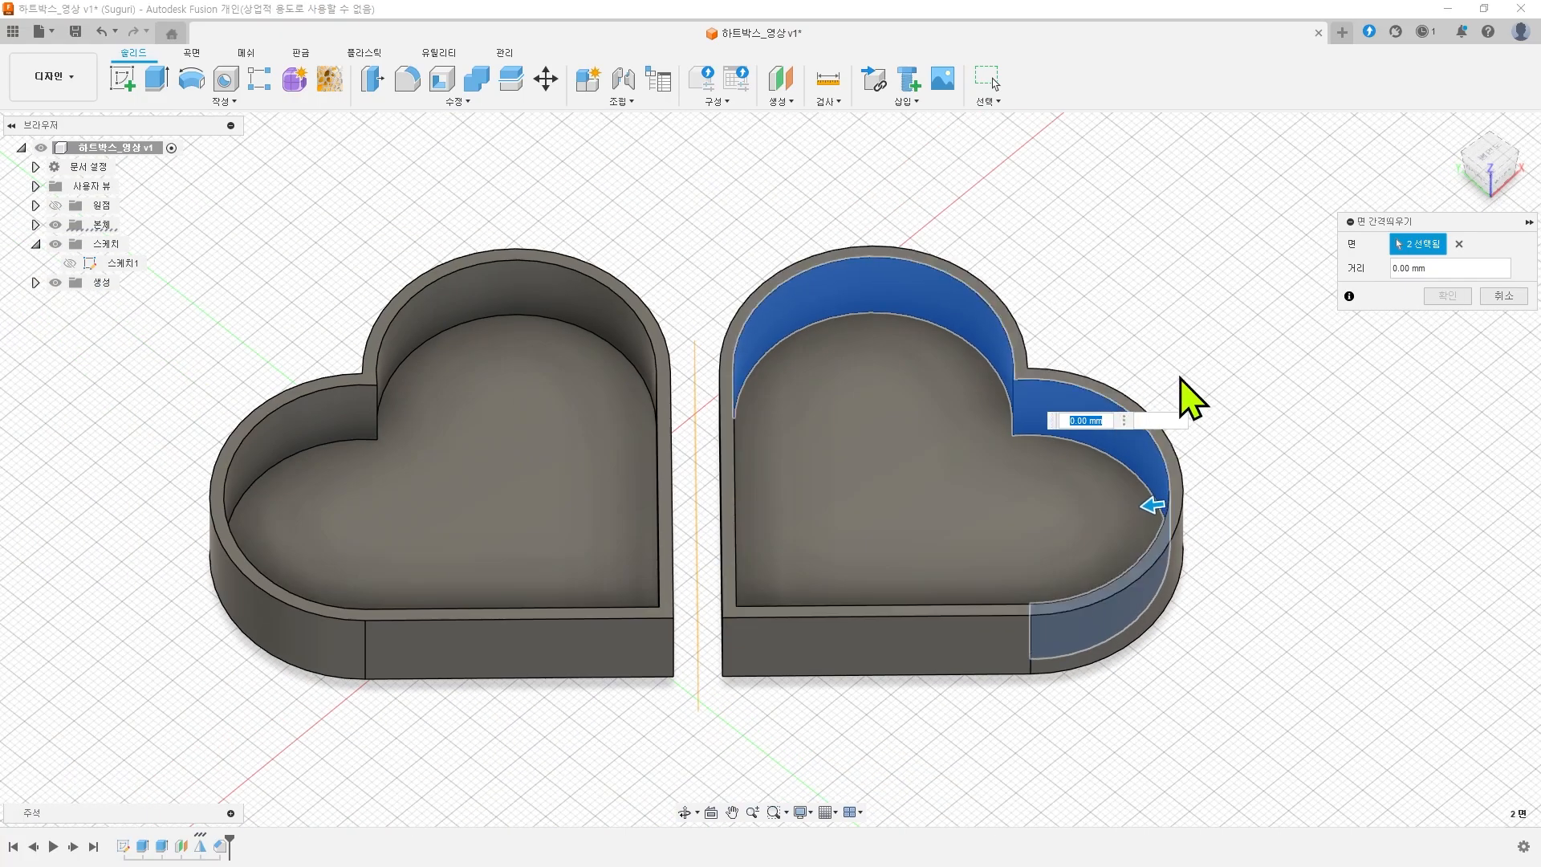
{"action": "middle_click_drag", "start_coordinate": [1142, 340], "coordinate": [1101, 358], "text": "shift"}
{"action": "left_click", "coordinate": [740, 561]}
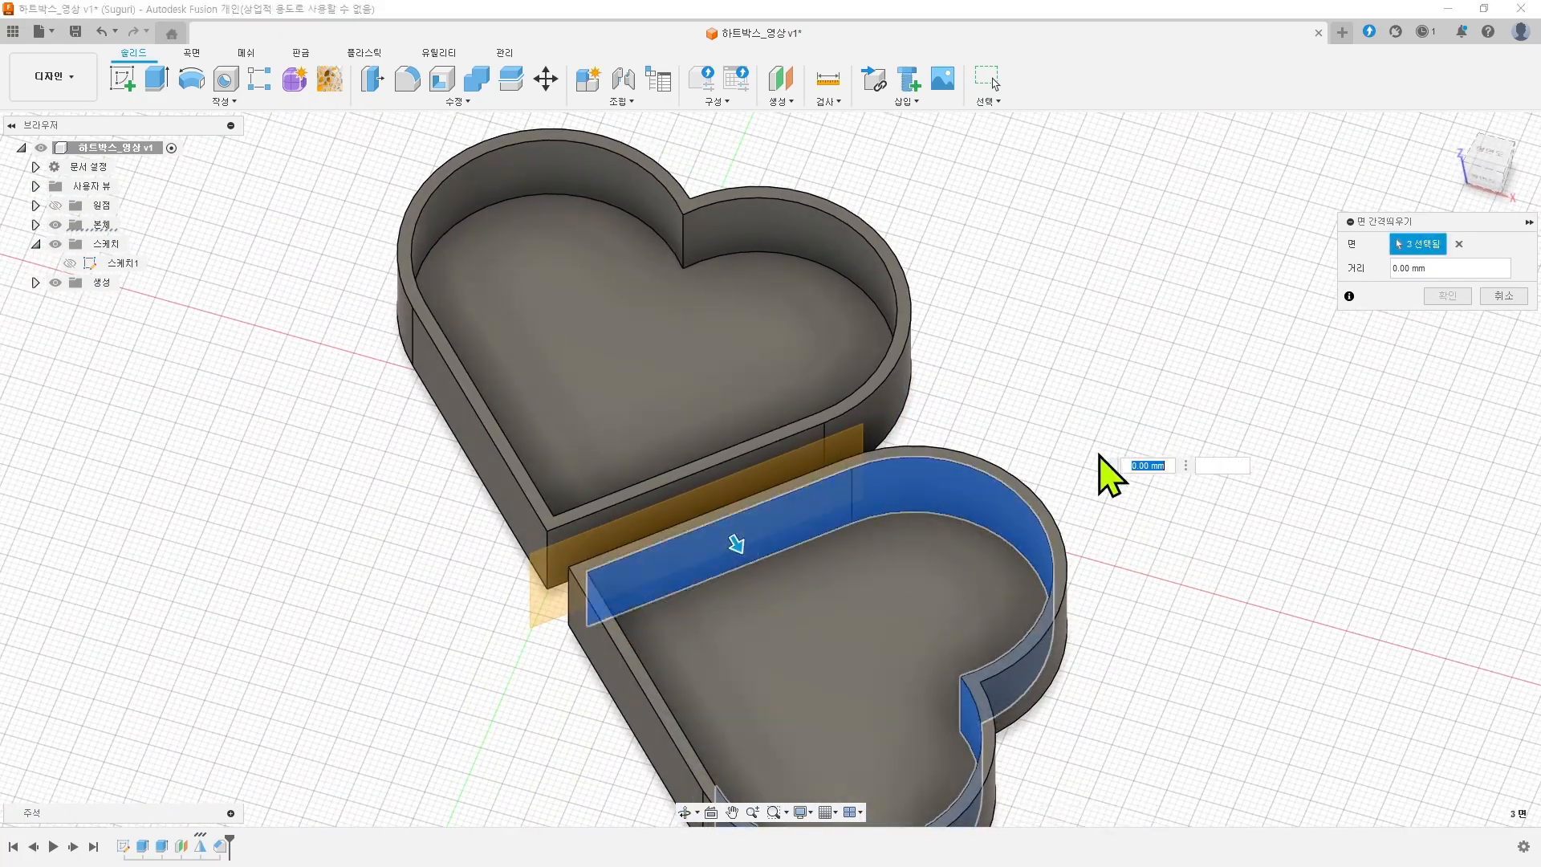
{"action": "middle_click_drag", "start_coordinate": [1111, 471], "coordinate": [422, 453], "text": "shift"}
{"action": "left_click", "coordinate": [396, 504]}
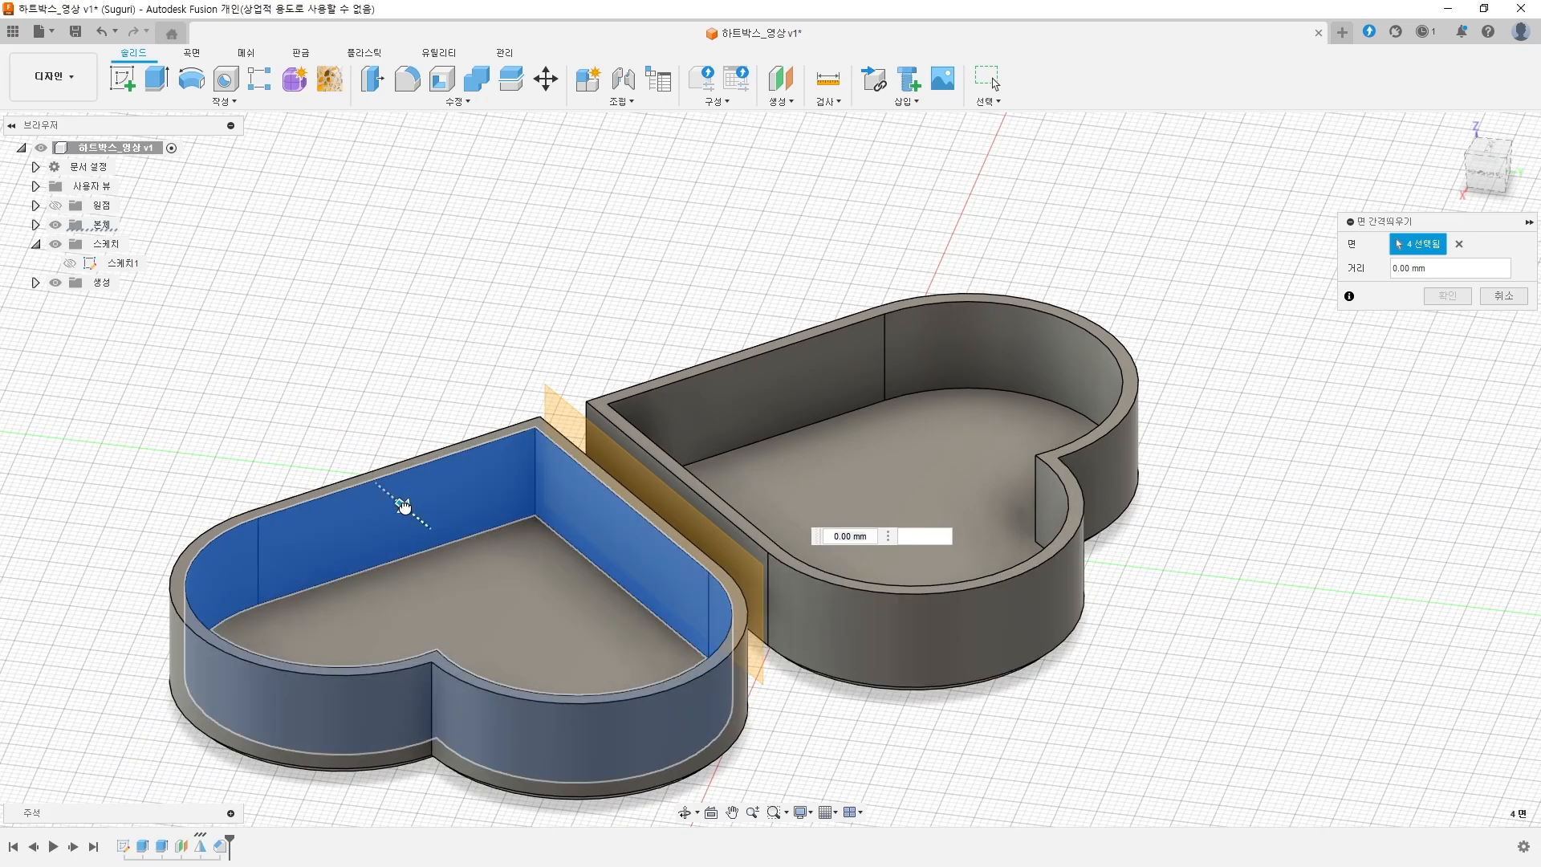
{"action": "left_click_drag", "start_coordinate": [403, 505], "coordinate": [406, 509]}
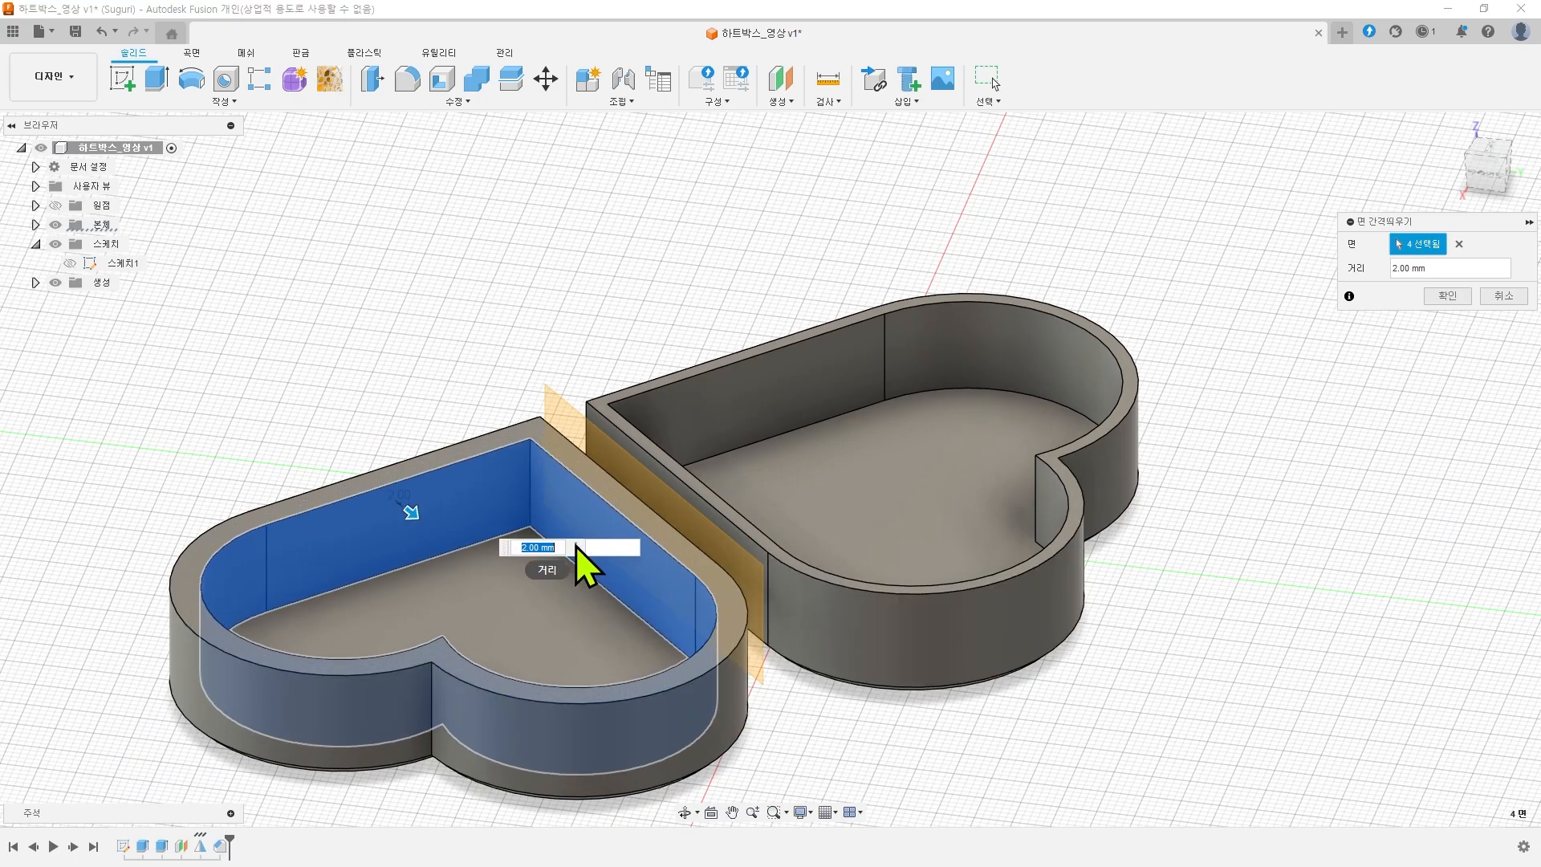
{"action": "type", "text": "0.1"}
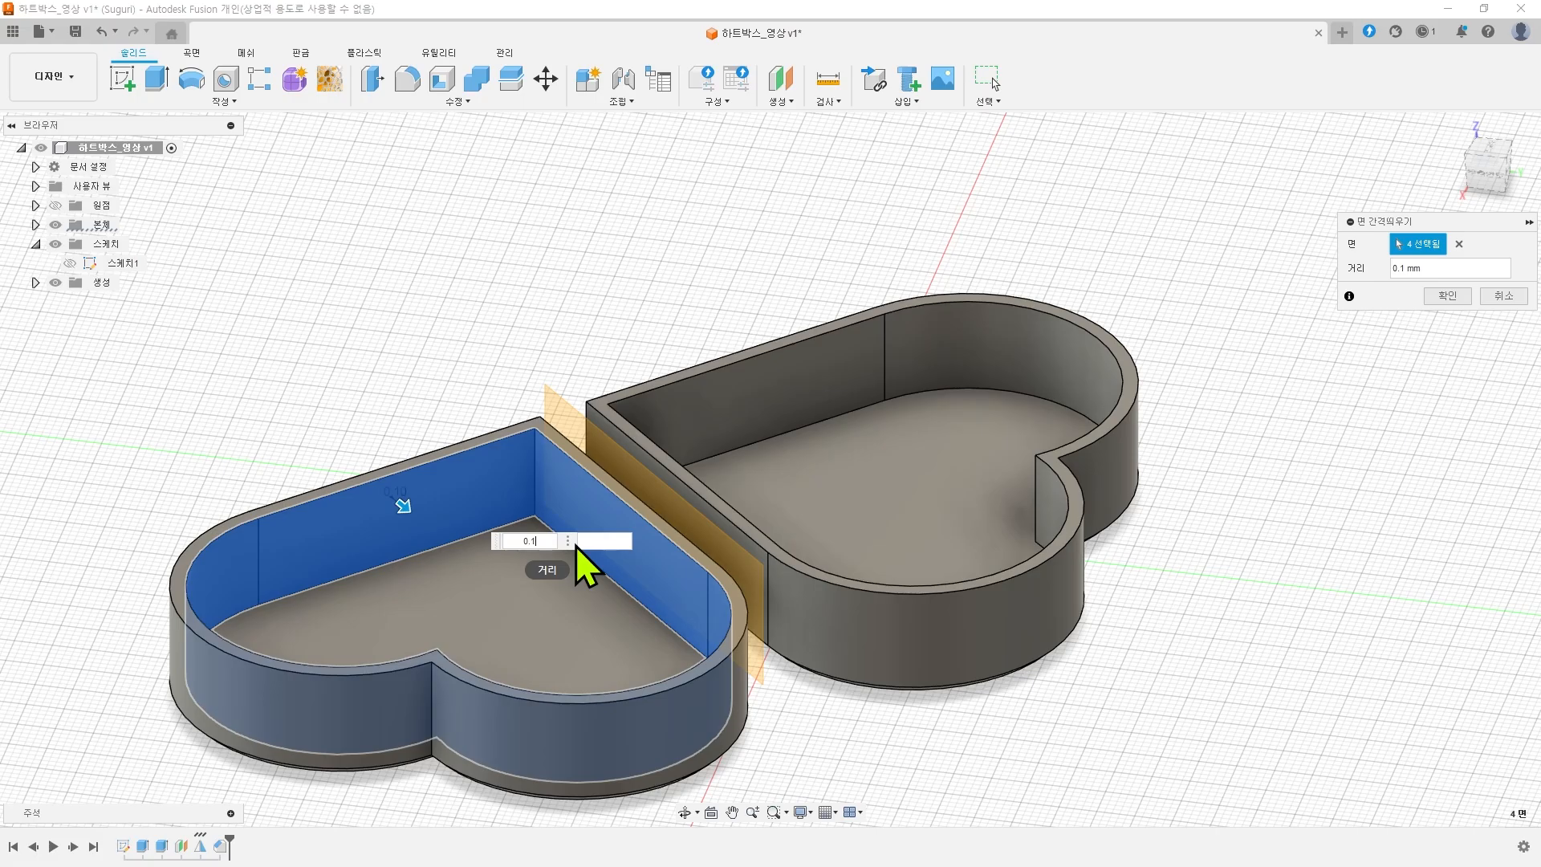
{"action": "key", "text": "Return"}
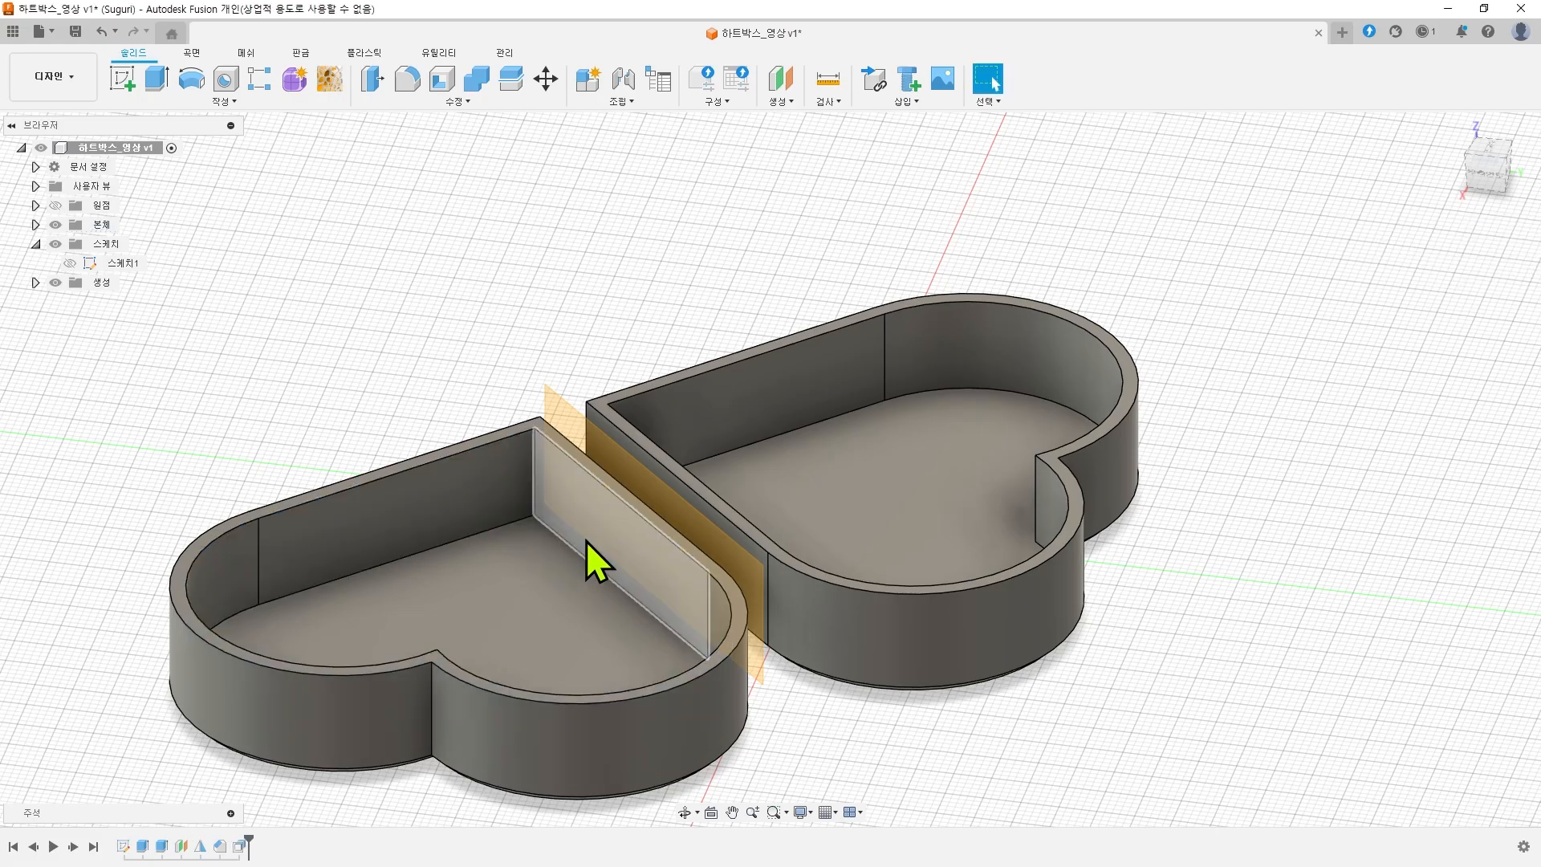
- Measure the straight wall's thickness on the original heart box between its inner and outer top edges
{"action": "middle_click_drag", "start_coordinate": [586, 541], "coordinate": [789, 565], "text": "shift"}
{"action": "scroll", "coordinate": [1072, 361], "scroll_direction": "up", "scroll_amount": 2}
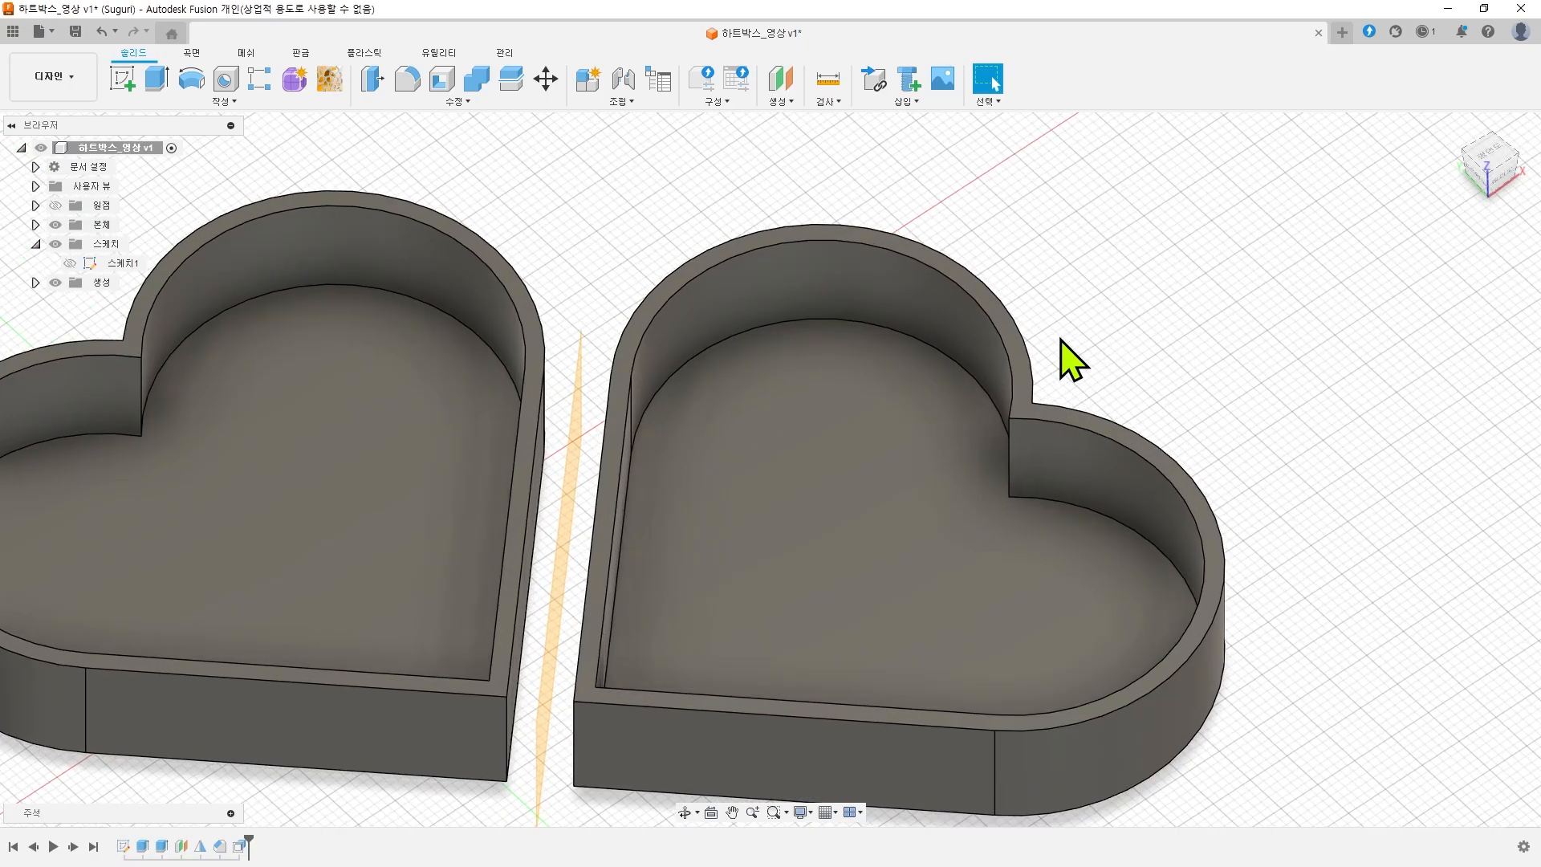
{"action": "scroll", "coordinate": [1096, 301], "scroll_direction": "up", "scroll_amount": 1}
{"action": "scroll", "coordinate": [711, 297], "scroll_direction": "up", "scroll_amount": 4}
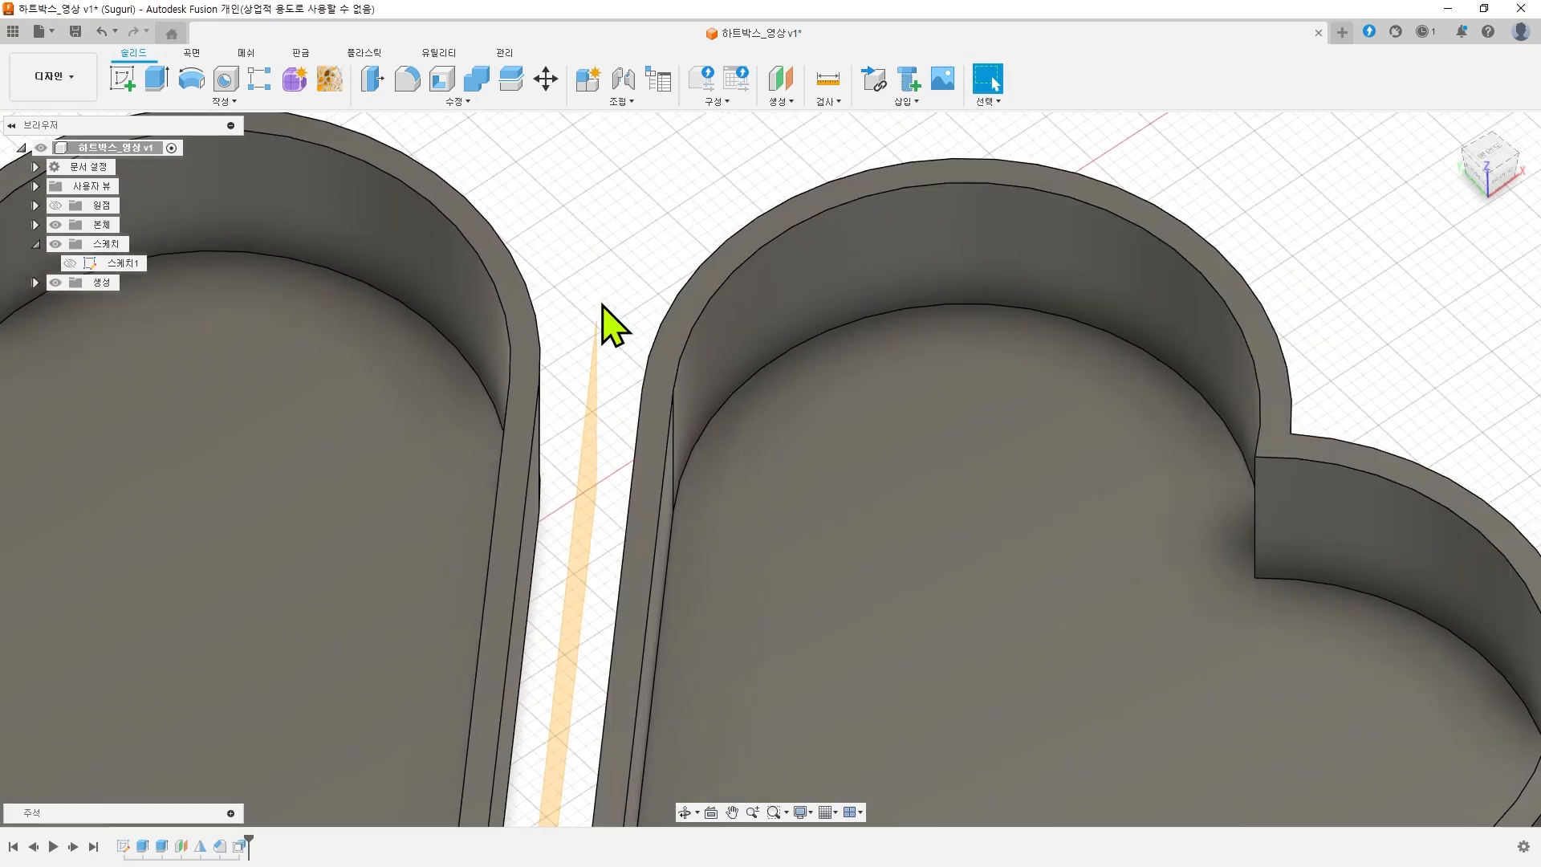
{"action": "scroll", "coordinate": [803, 272], "scroll_direction": "up", "scroll_amount": 1}
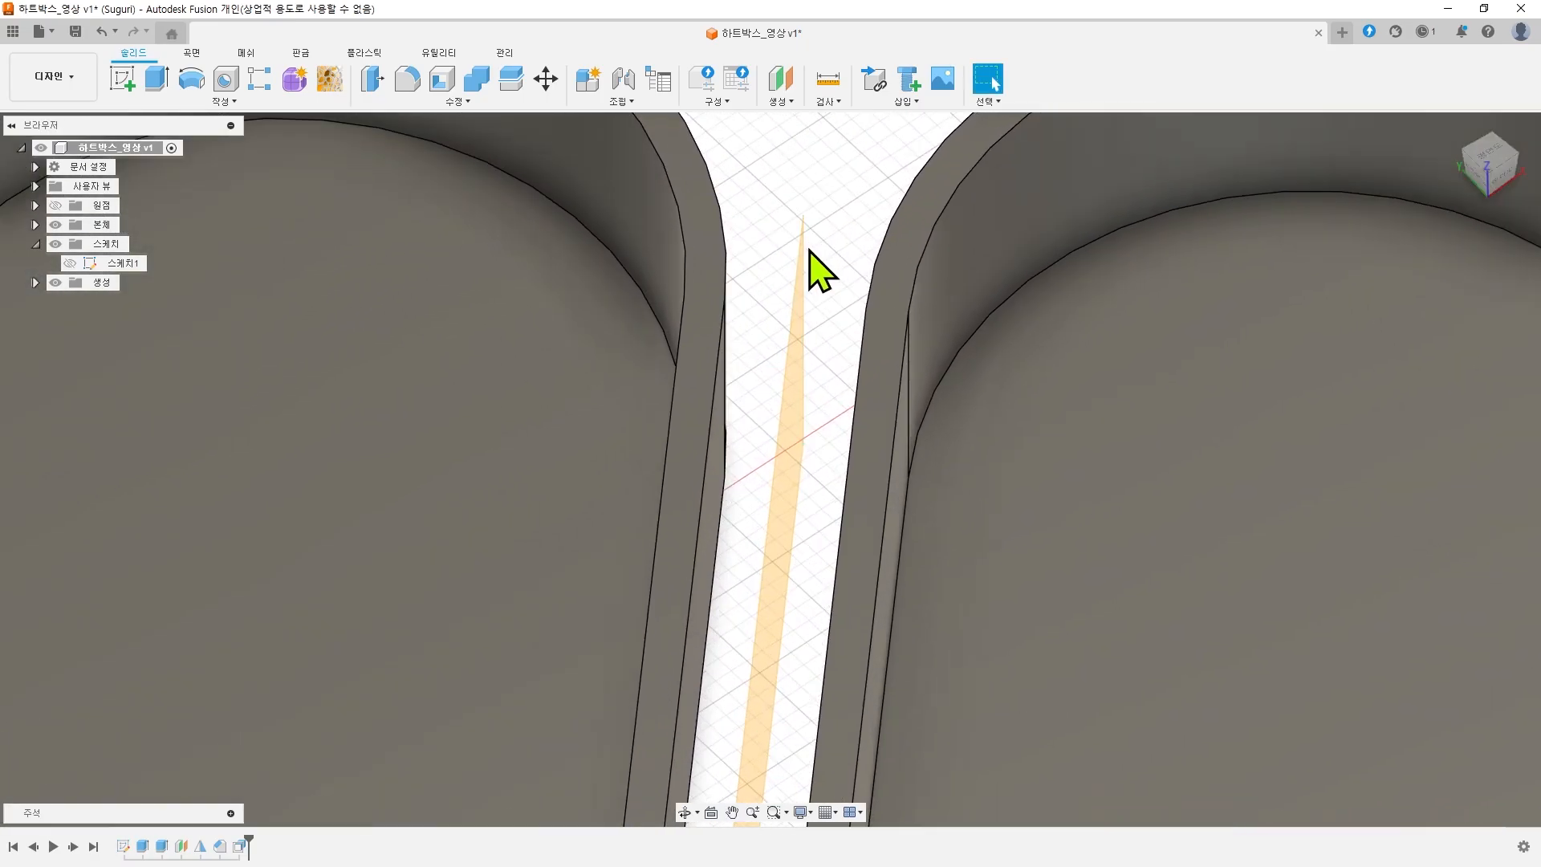
{"action": "left_click", "coordinate": [827, 78]}
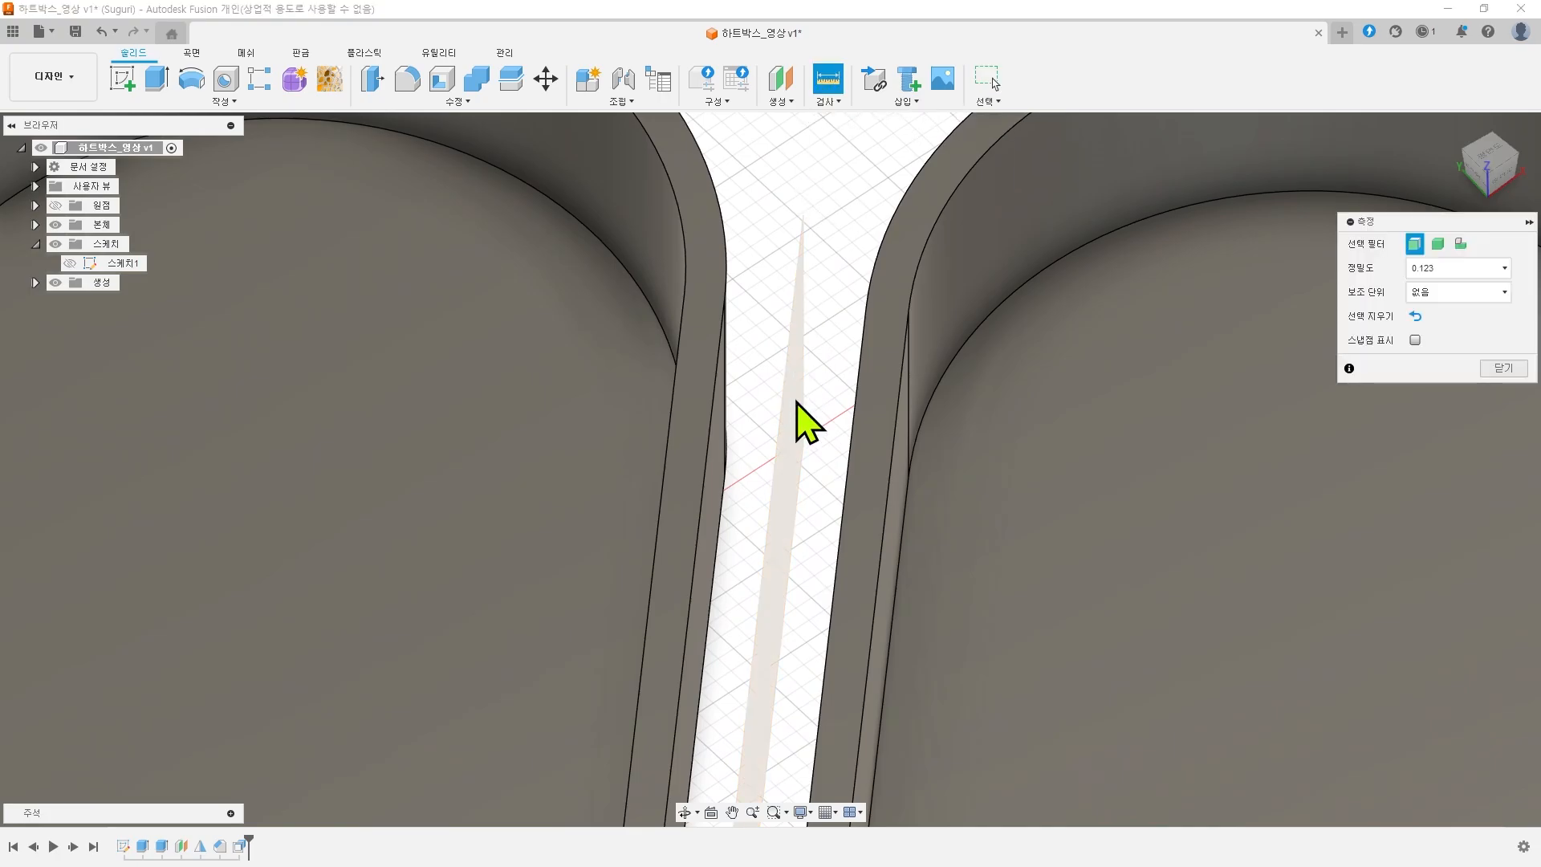
{"action": "left_click", "coordinate": [647, 623]}
{"action": "left_click", "coordinate": [691, 653]}
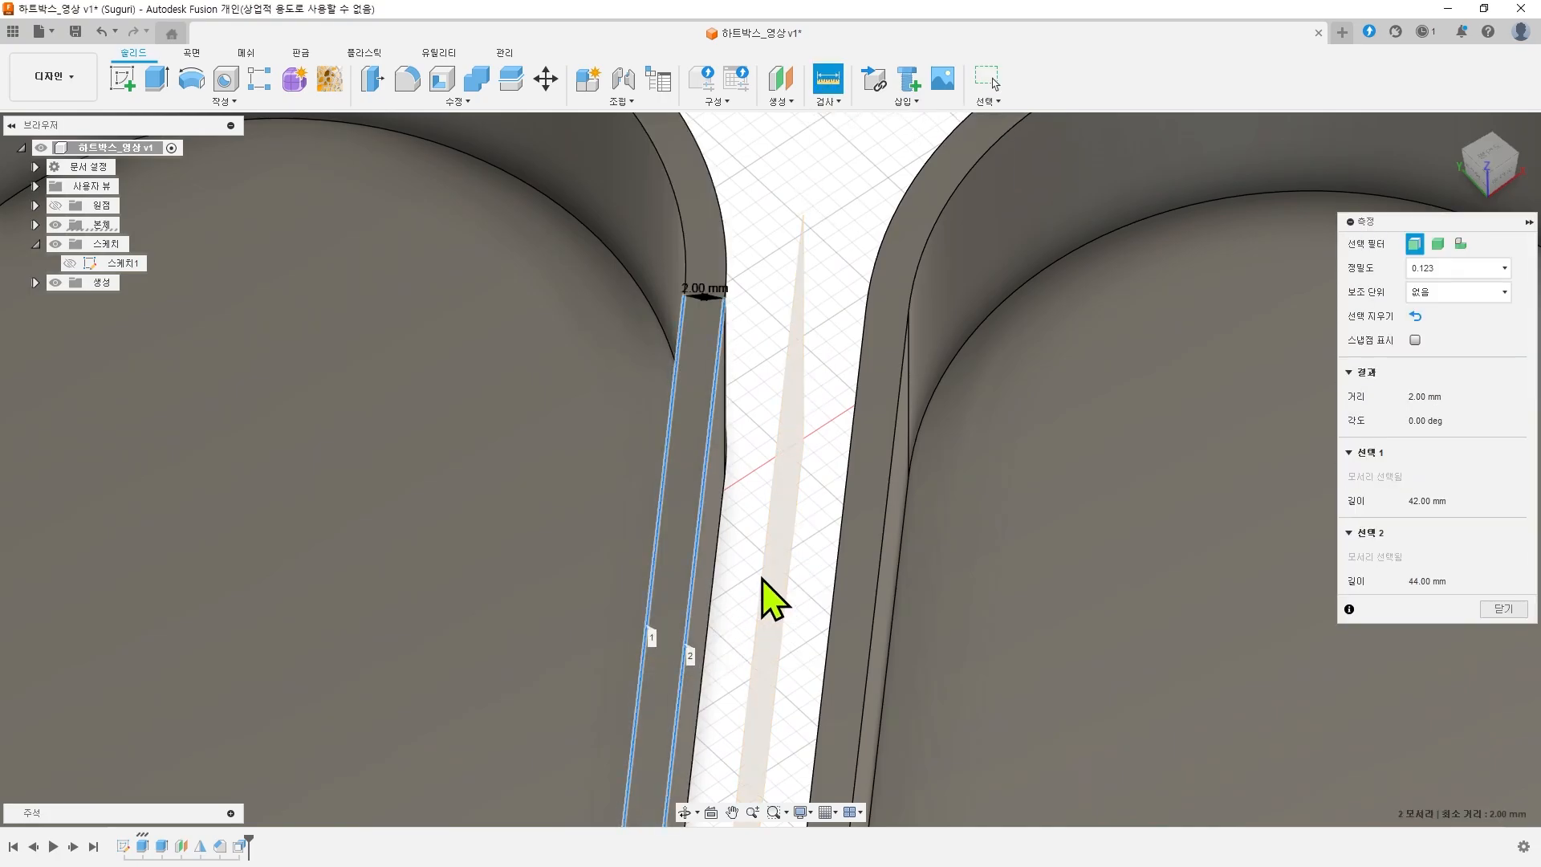
{"action": "middle_click_drag", "start_coordinate": [763, 592], "coordinate": [771, 396], "text": "shift"}
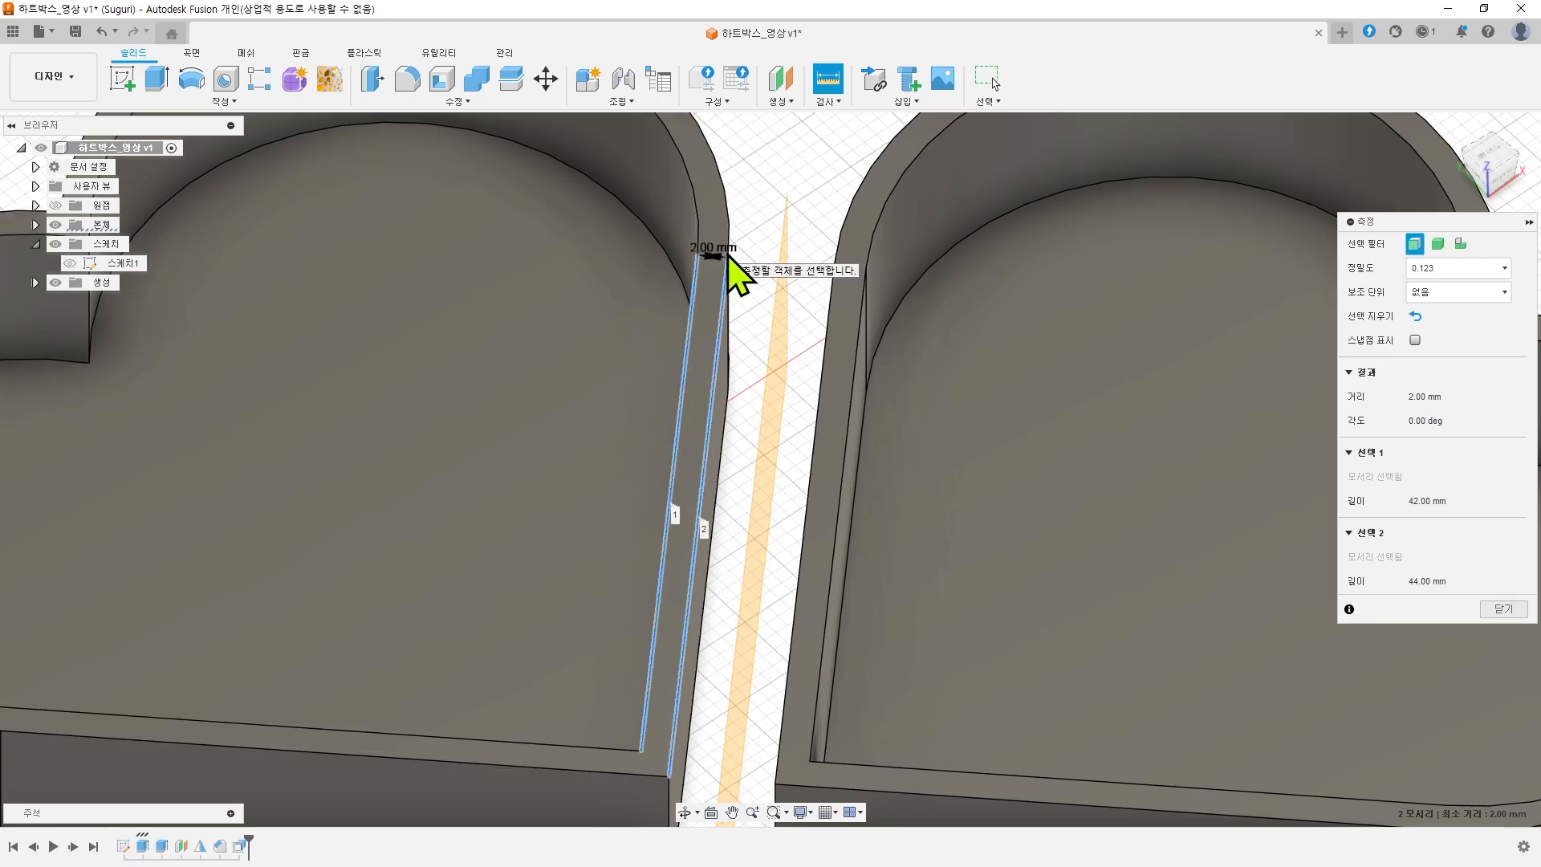
- Measure the straight wall's thickness on the mirrored heart box between its inner and outer top edges
{"action": "scroll", "coordinate": [808, 206], "scroll_direction": "down", "scroll_amount": 3}
{"action": "scroll", "coordinate": [789, 212], "scroll_direction": "up", "scroll_amount": 5}
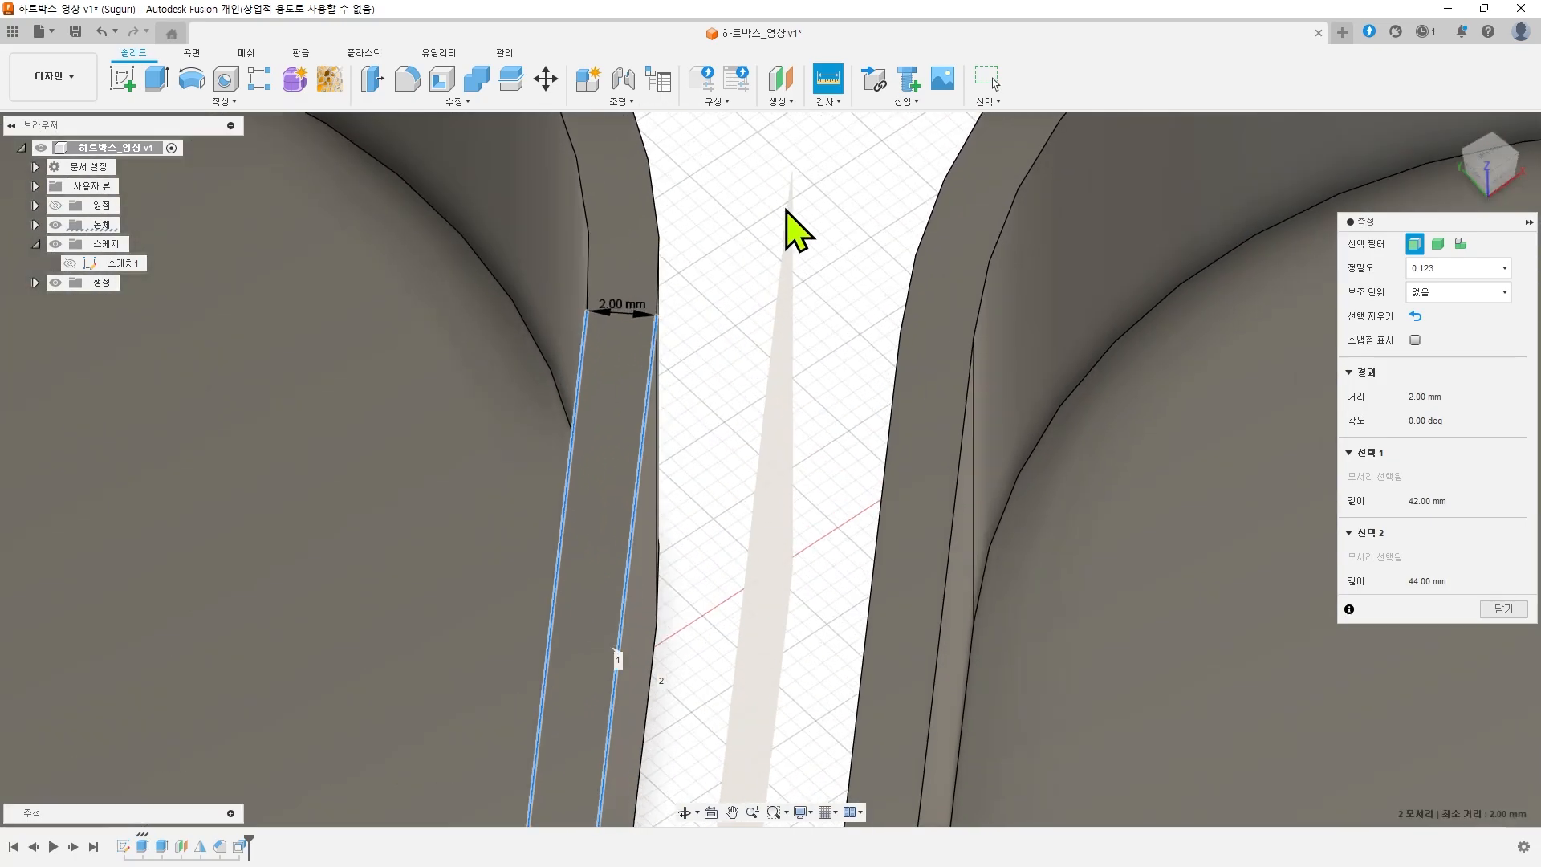
{"action": "left_click", "coordinate": [785, 78]}
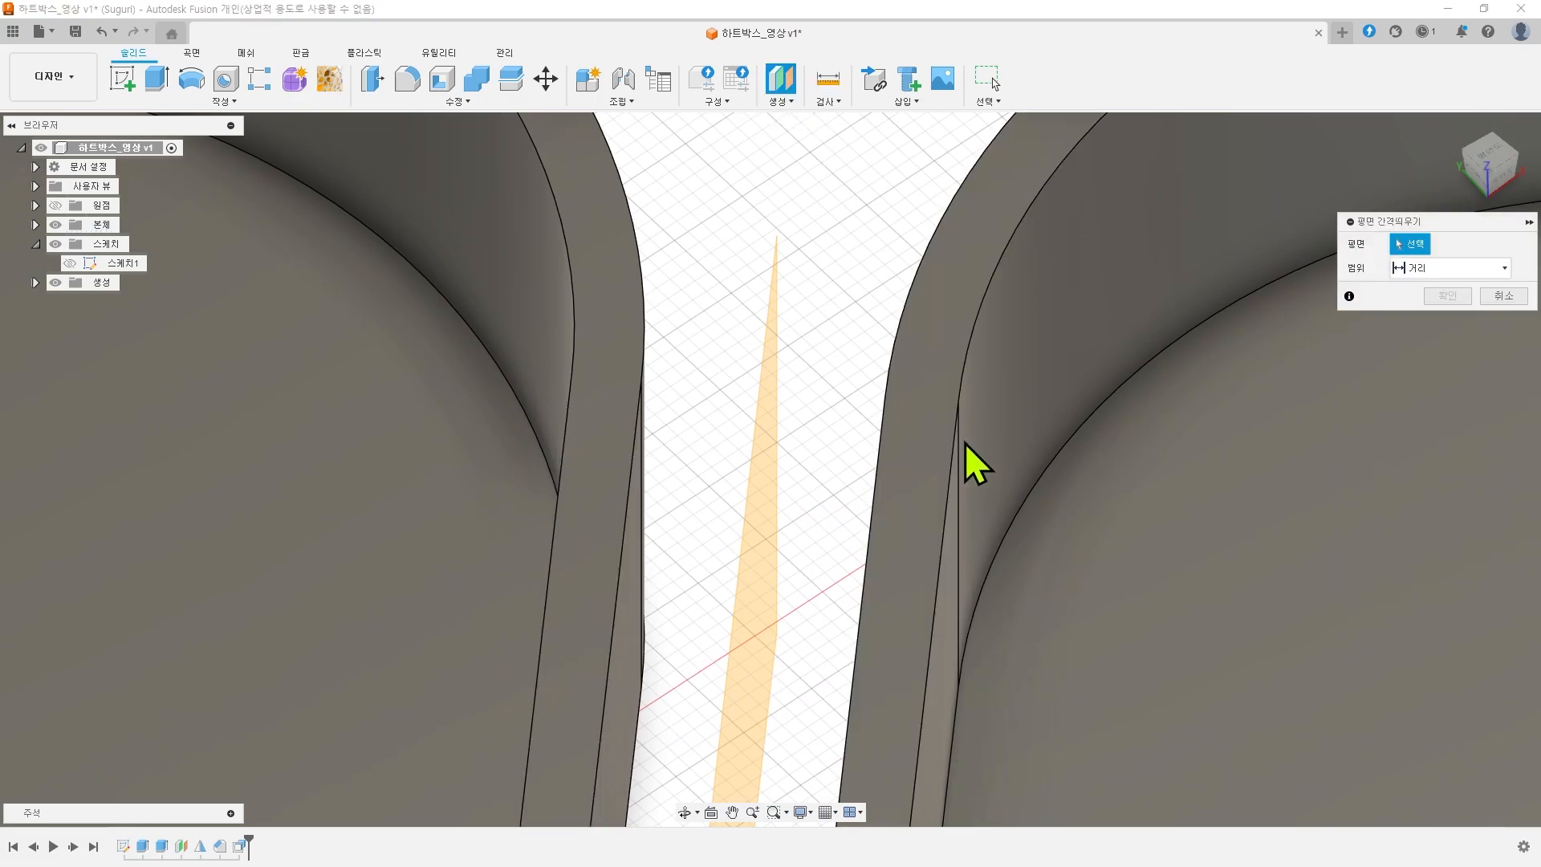
{"action": "left_click", "coordinate": [828, 78]}
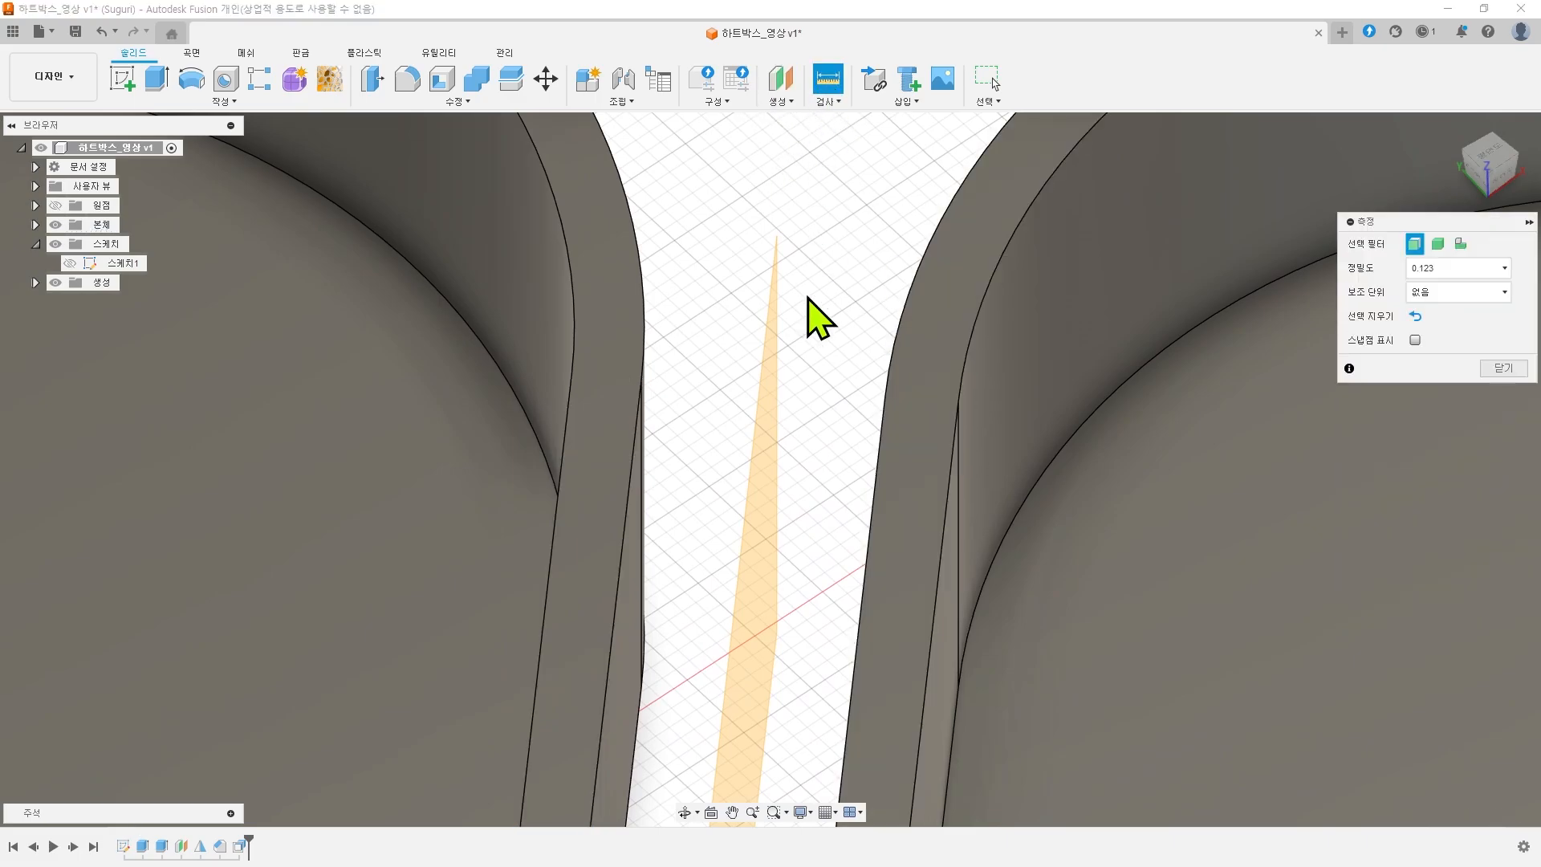
{"action": "left_click", "coordinate": [944, 546]}
{"action": "left_click", "coordinate": [866, 553]}
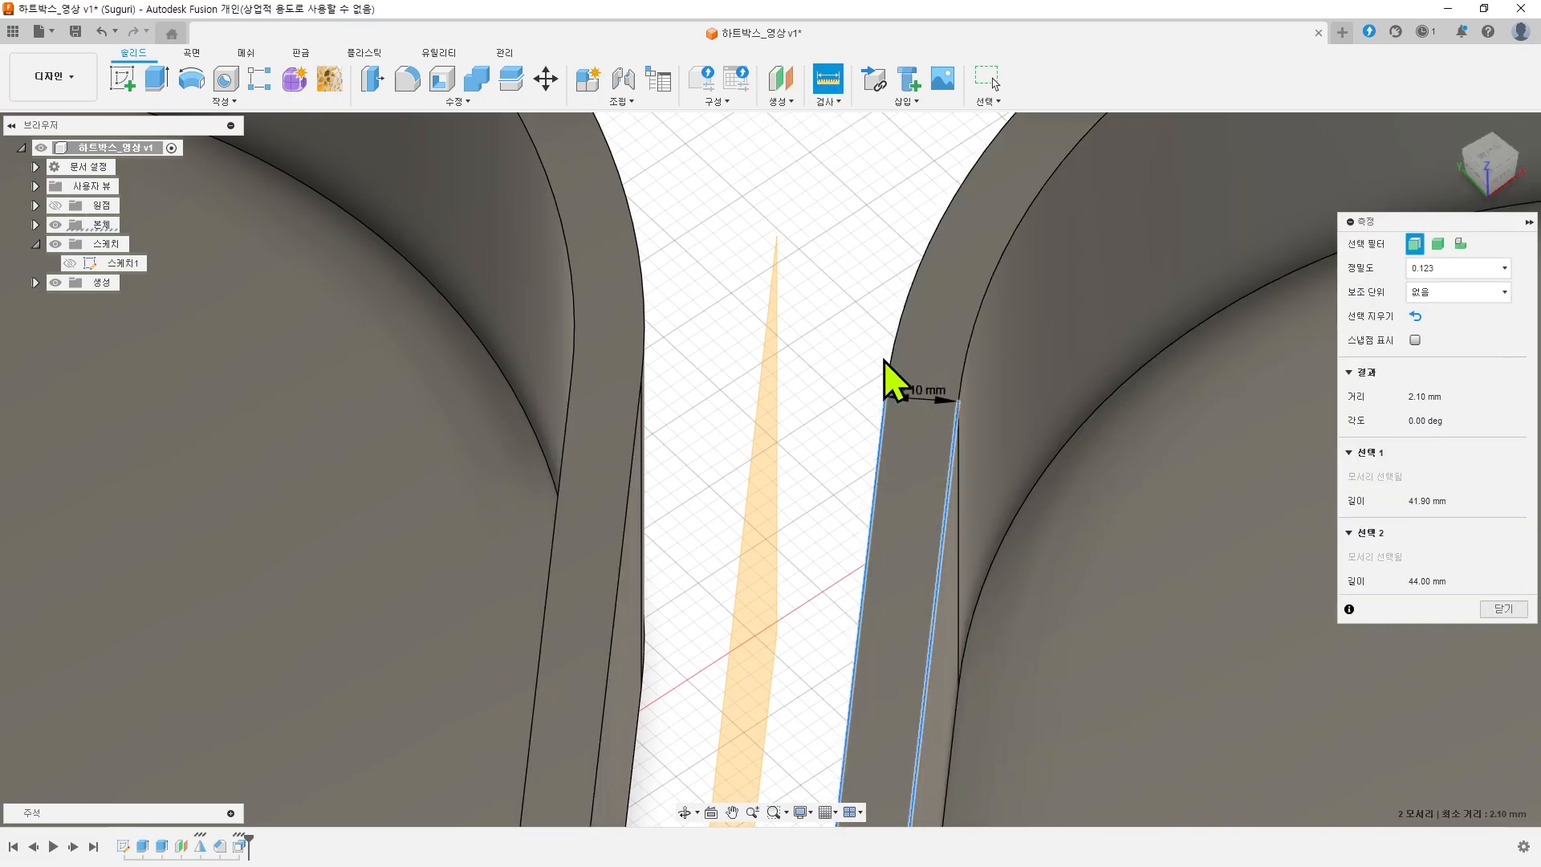
{"action": "scroll", "coordinate": [830, 557], "scroll_direction": "down", "scroll_amount": 5}
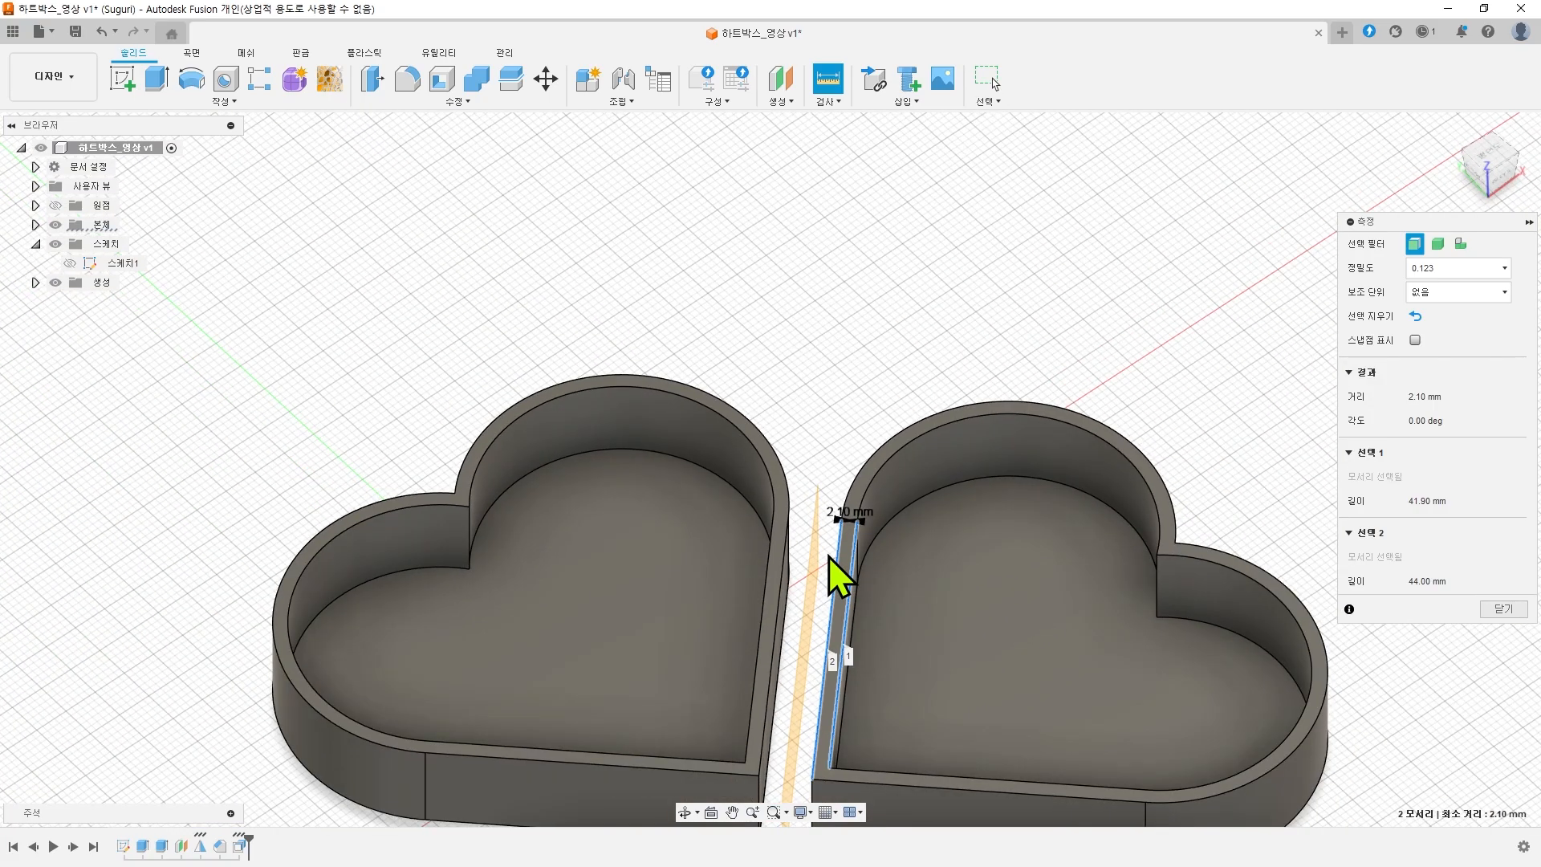
{"action": "key", "text": "Escape"}
{"action": "scroll", "coordinate": [705, 286], "scroll_direction": "down", "scroll_amount": 4}
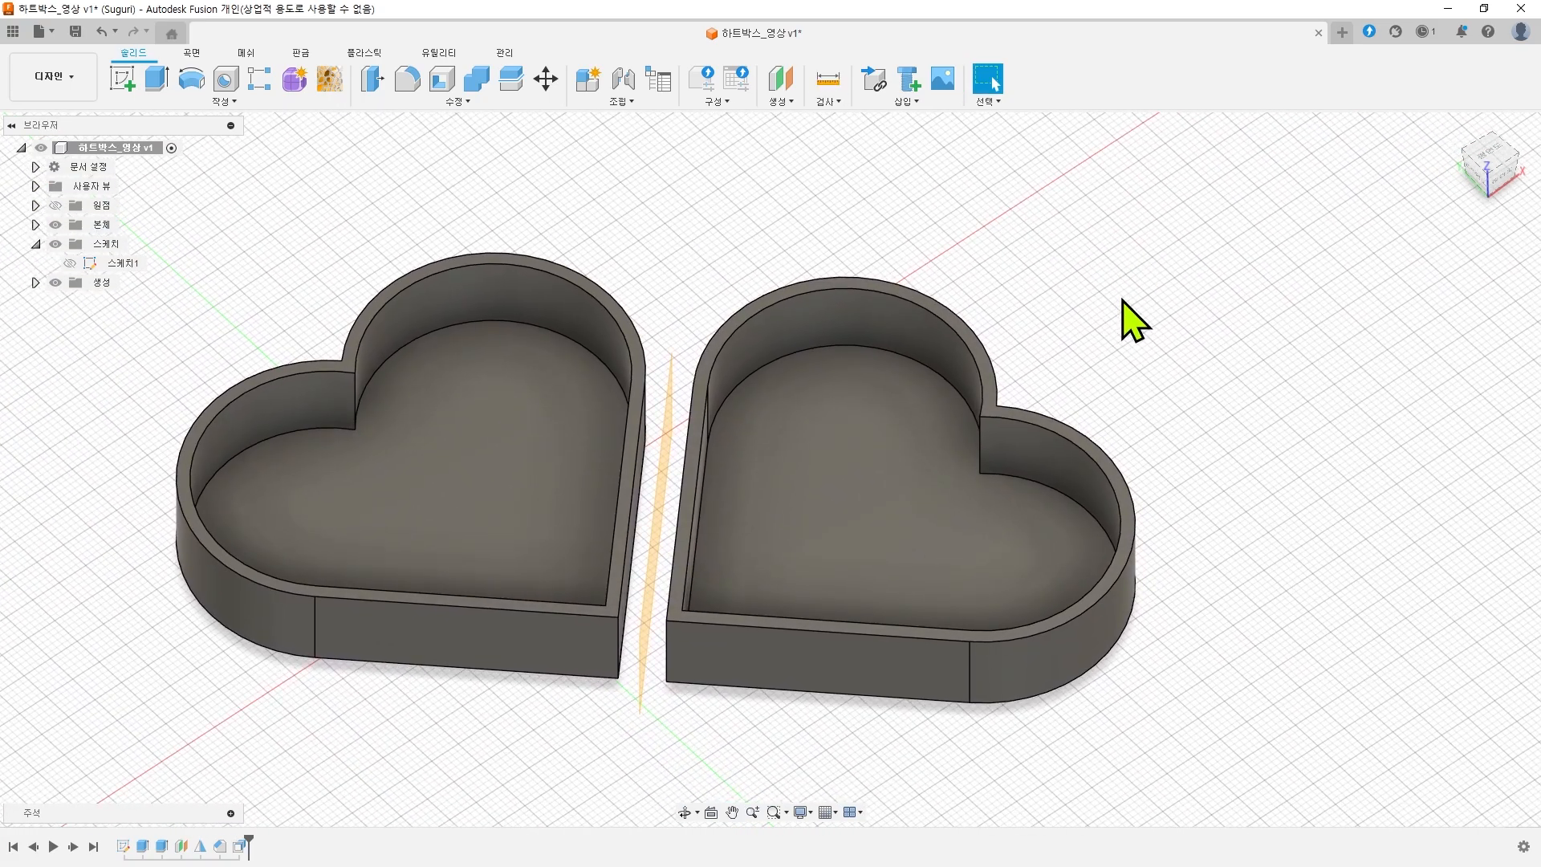
- Create a sketch on the mirrored box's inner floor with its heart outline offset 2 mm inward
{"action": "left_click", "coordinate": [122, 78]}
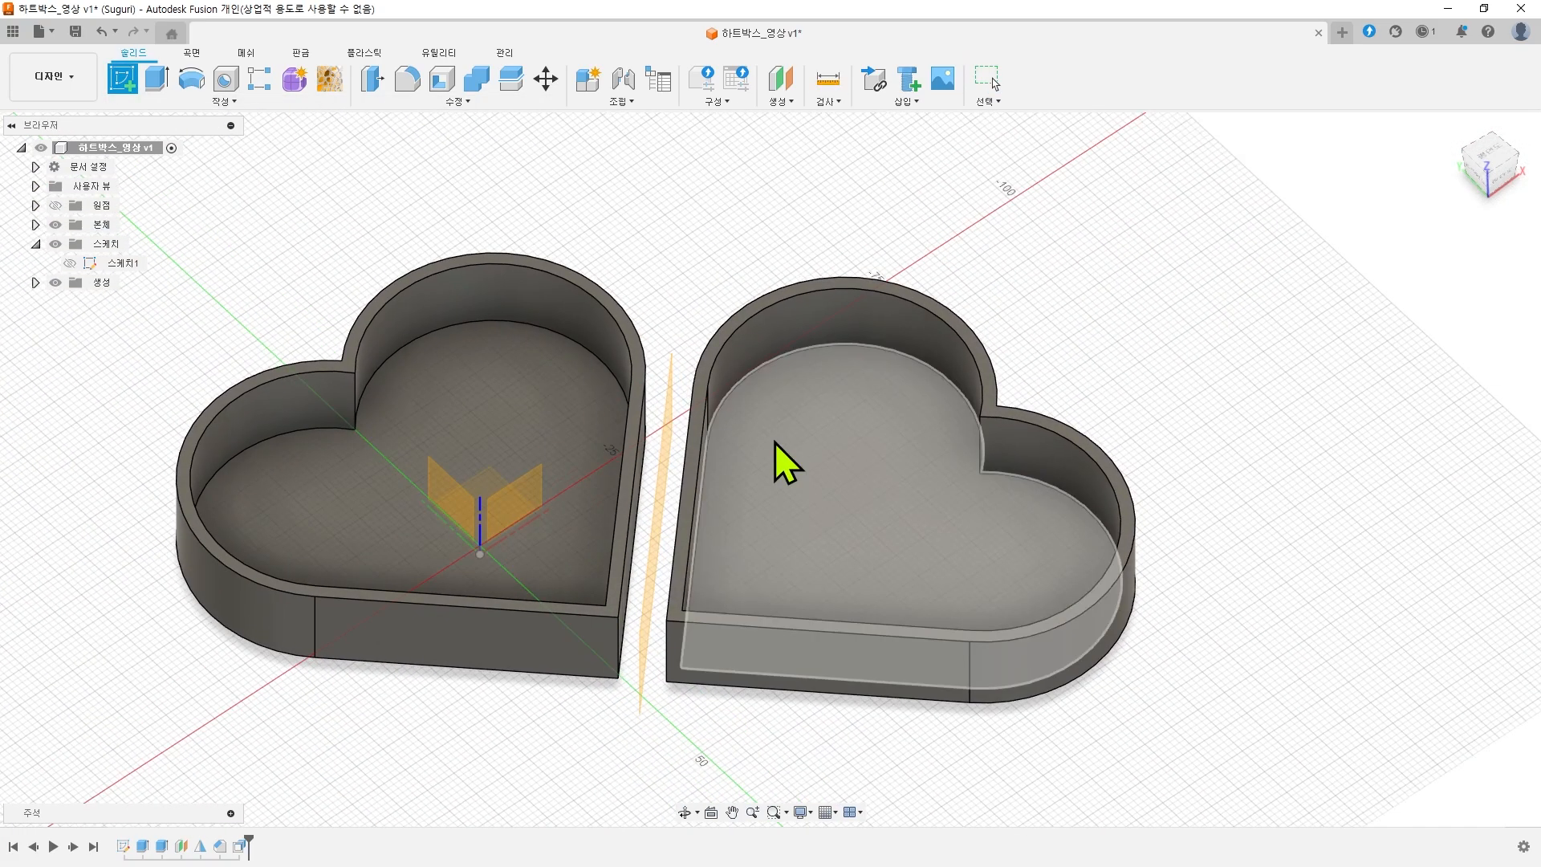
{"action": "left_click", "coordinate": [835, 440]}
{"action": "middle_click_drag", "start_coordinate": [1357, 660], "coordinate": [921, 482]}
{"action": "scroll", "coordinate": [921, 481], "scroll_direction": "up", "scroll_amount": 5}
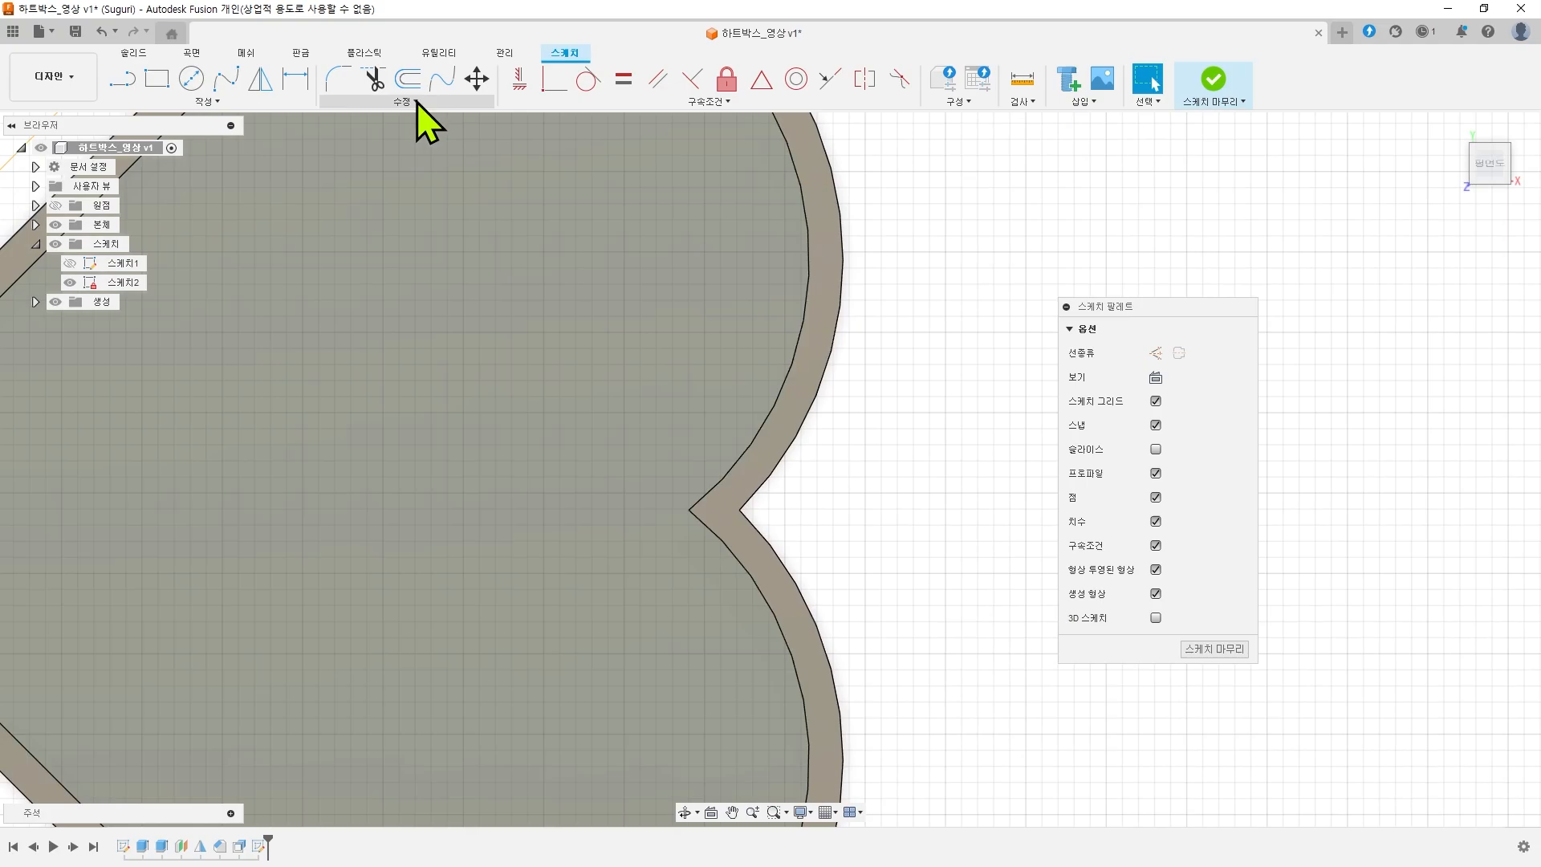
{"action": "left_click", "coordinate": [407, 84]}
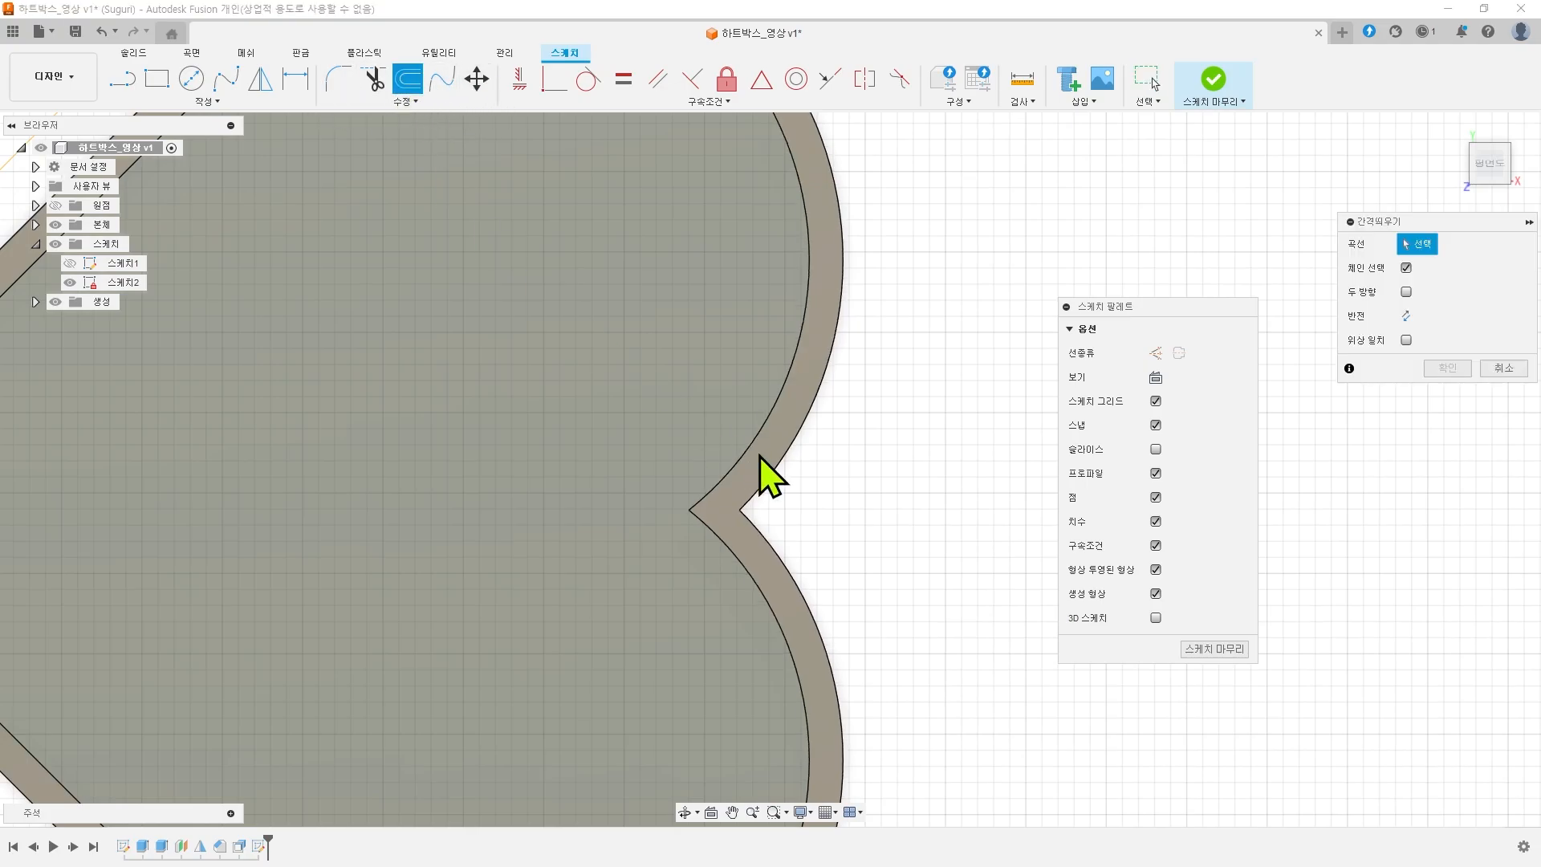
{"action": "left_click", "coordinate": [746, 472]}
{"action": "left_click_drag", "start_coordinate": [757, 458], "coordinate": [708, 422]}
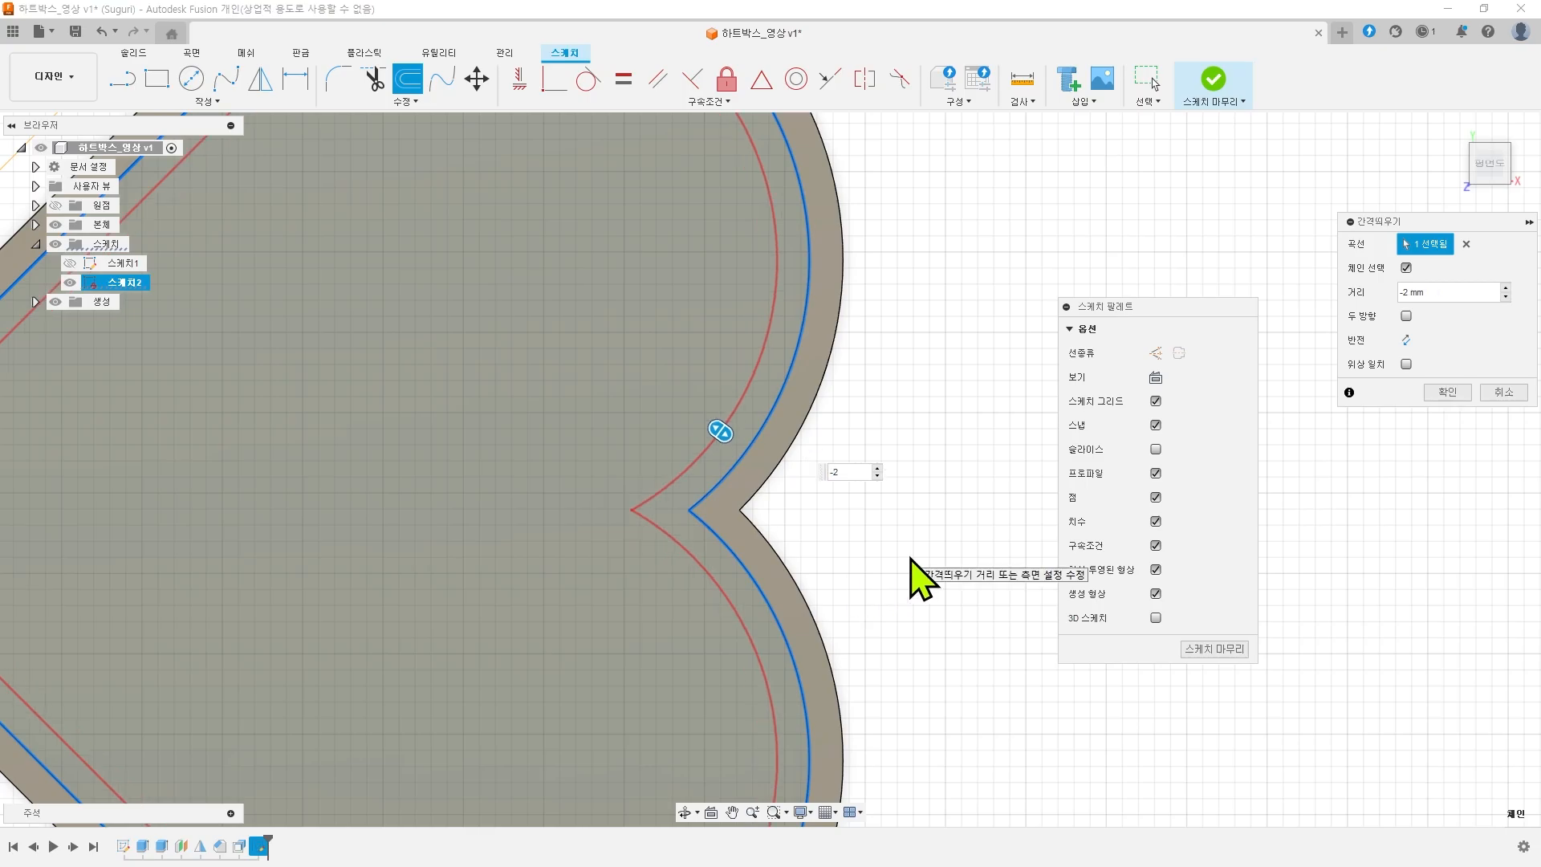
{"action": "key", "text": "Return"}
{"action": "scroll", "coordinate": [906, 573], "scroll_direction": "down", "scroll_amount": 3}
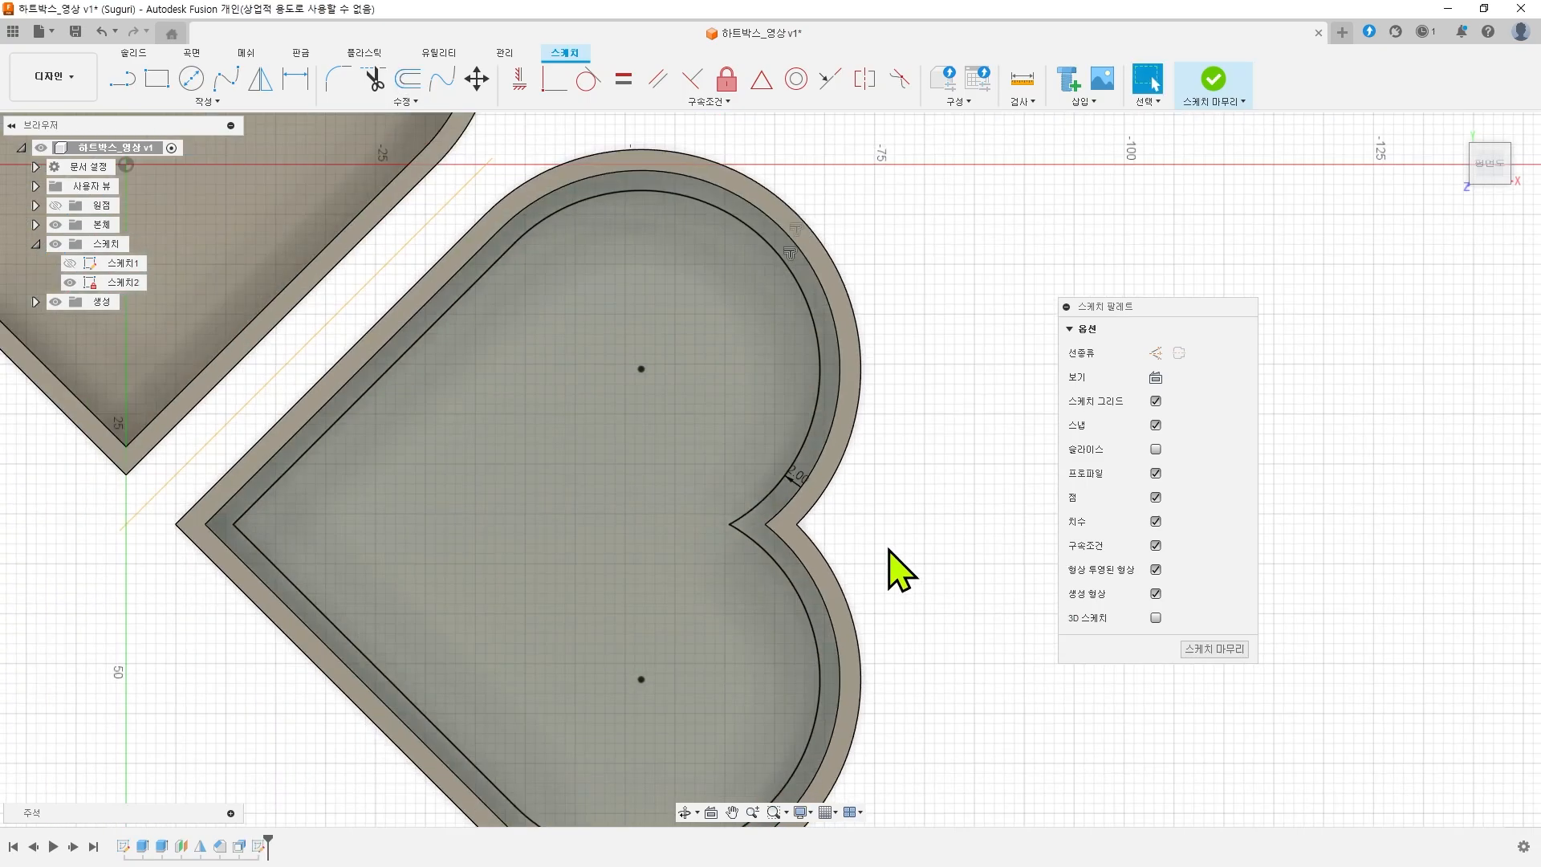
{"action": "left_click", "coordinate": [1216, 78]}
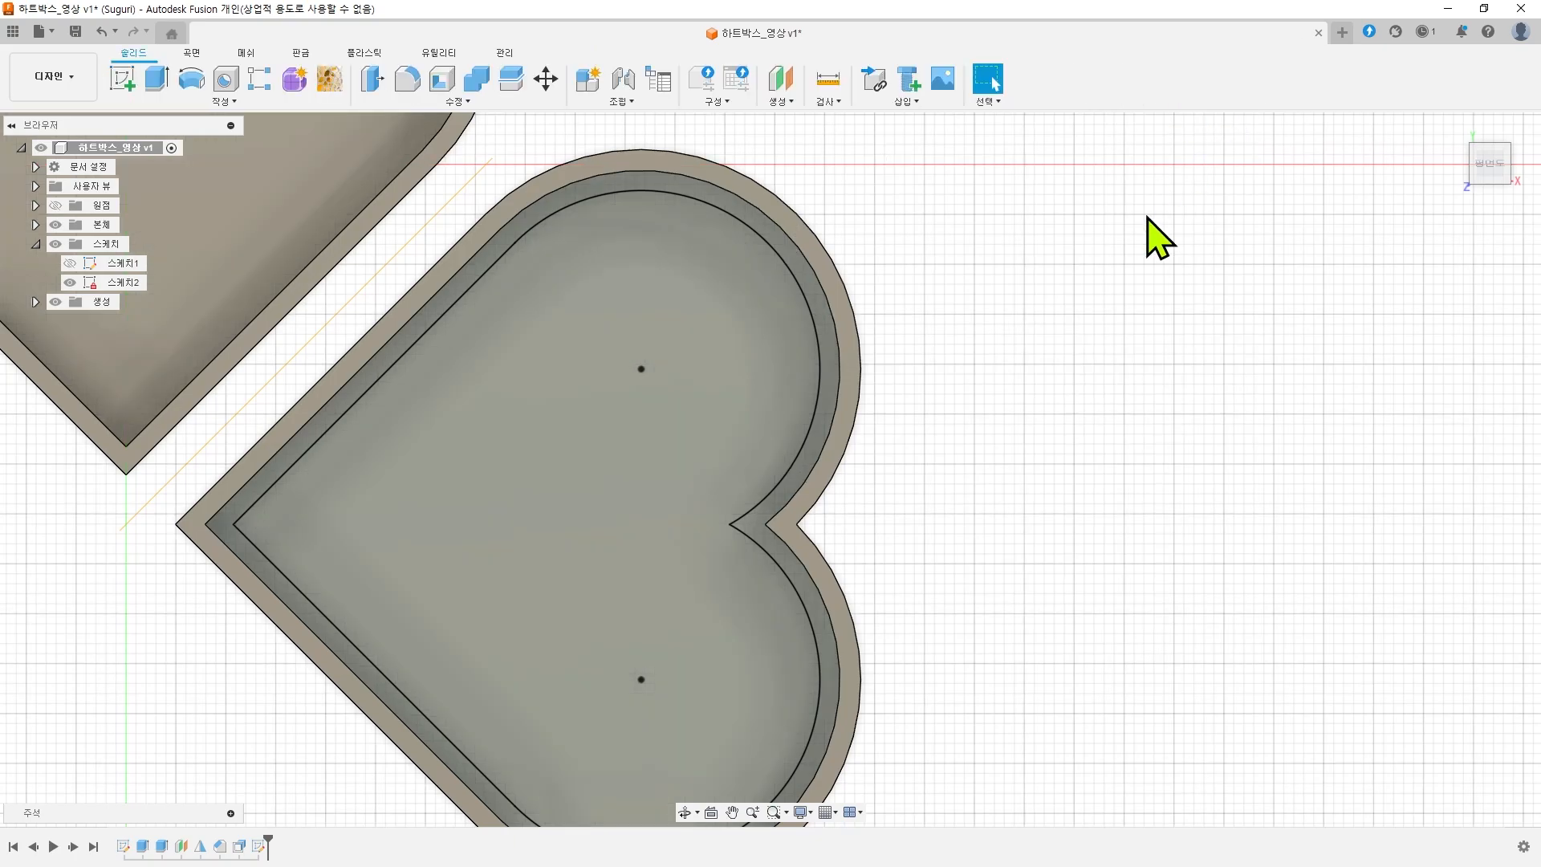
- Extrude the heart-shaped ring profile upward by 13+5 mm and join it to the mirrored box as an inner lip
{"action": "middle_click_drag", "start_coordinate": [1027, 504], "coordinate": [1148, 205], "text": "shift"}
{"action": "left_click", "coordinate": [157, 78]}
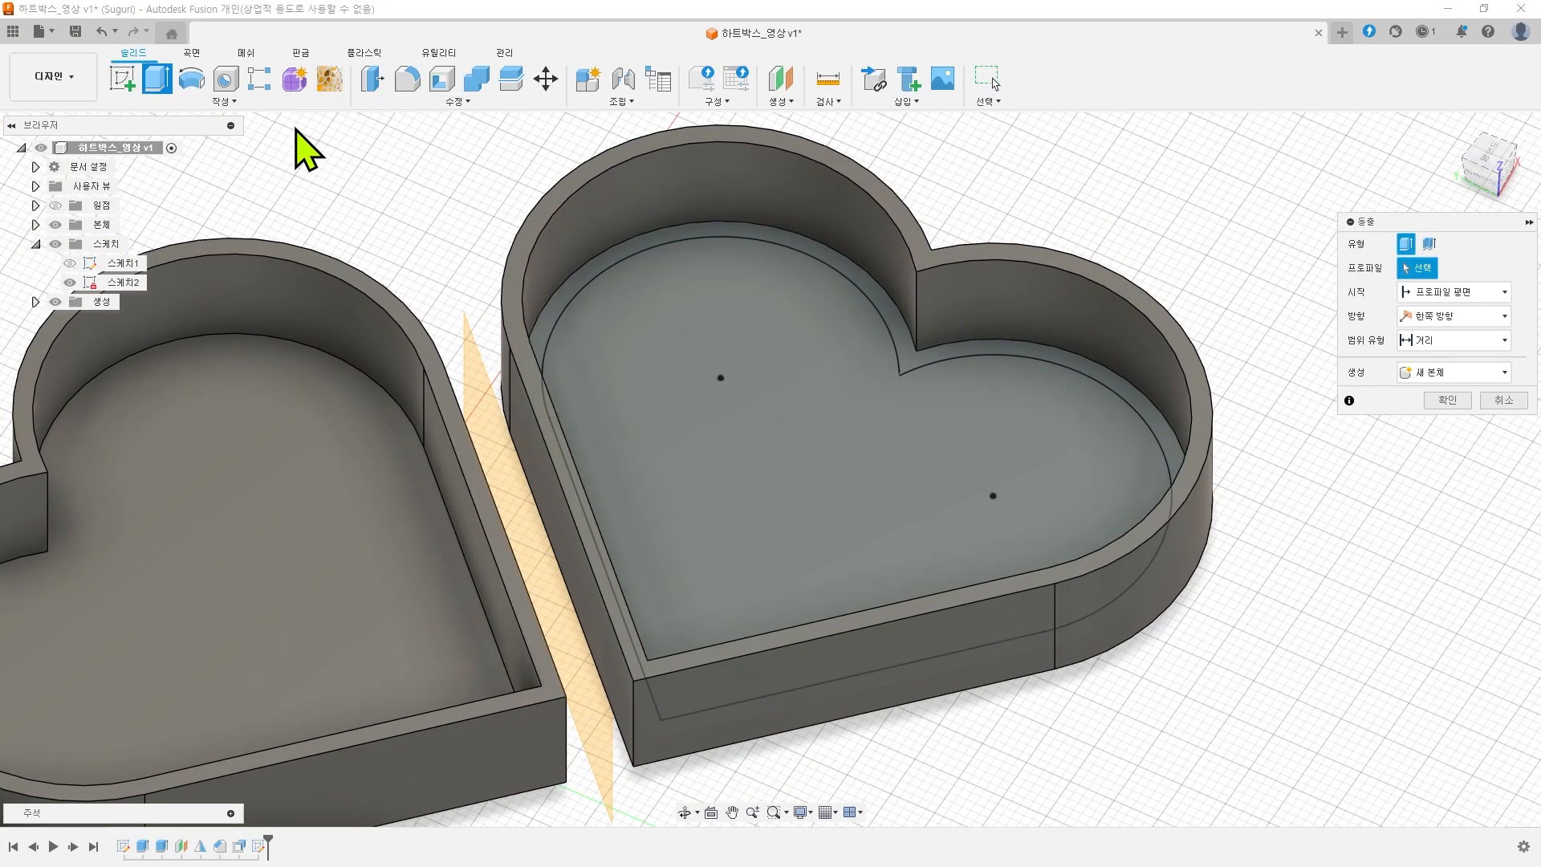
{"action": "left_click", "coordinate": [827, 259]}
{"action": "scroll", "coordinate": [1038, 538], "scroll_direction": "down", "scroll_amount": 3}
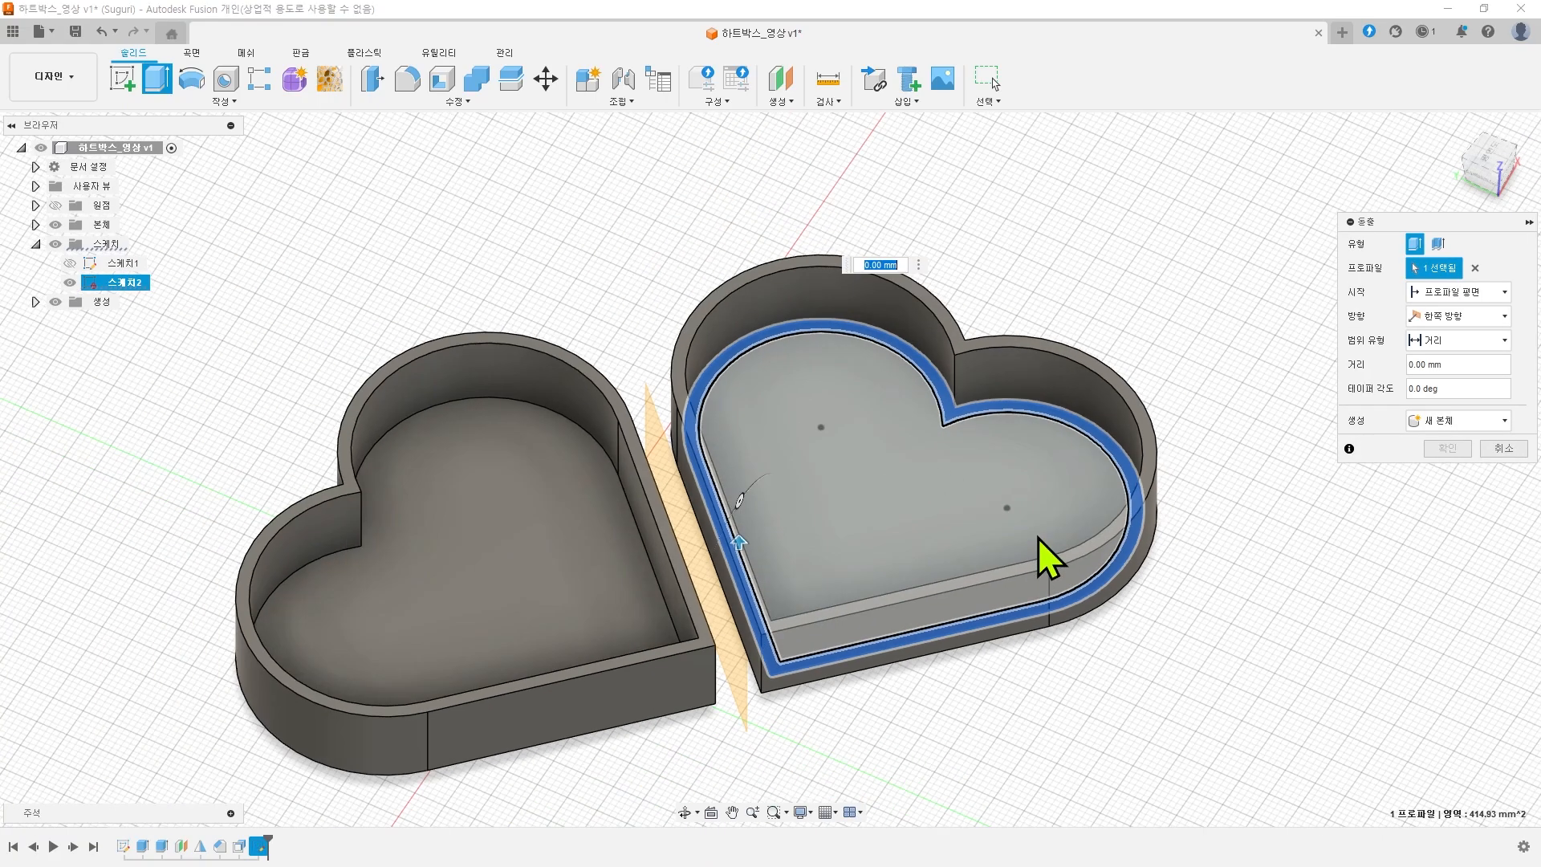
{"action": "left_click_drag", "start_coordinate": [738, 542], "coordinate": [733, 458]}
{"action": "middle_click_drag", "start_coordinate": [1279, 705], "coordinate": [1300, 566], "text": "shift"}
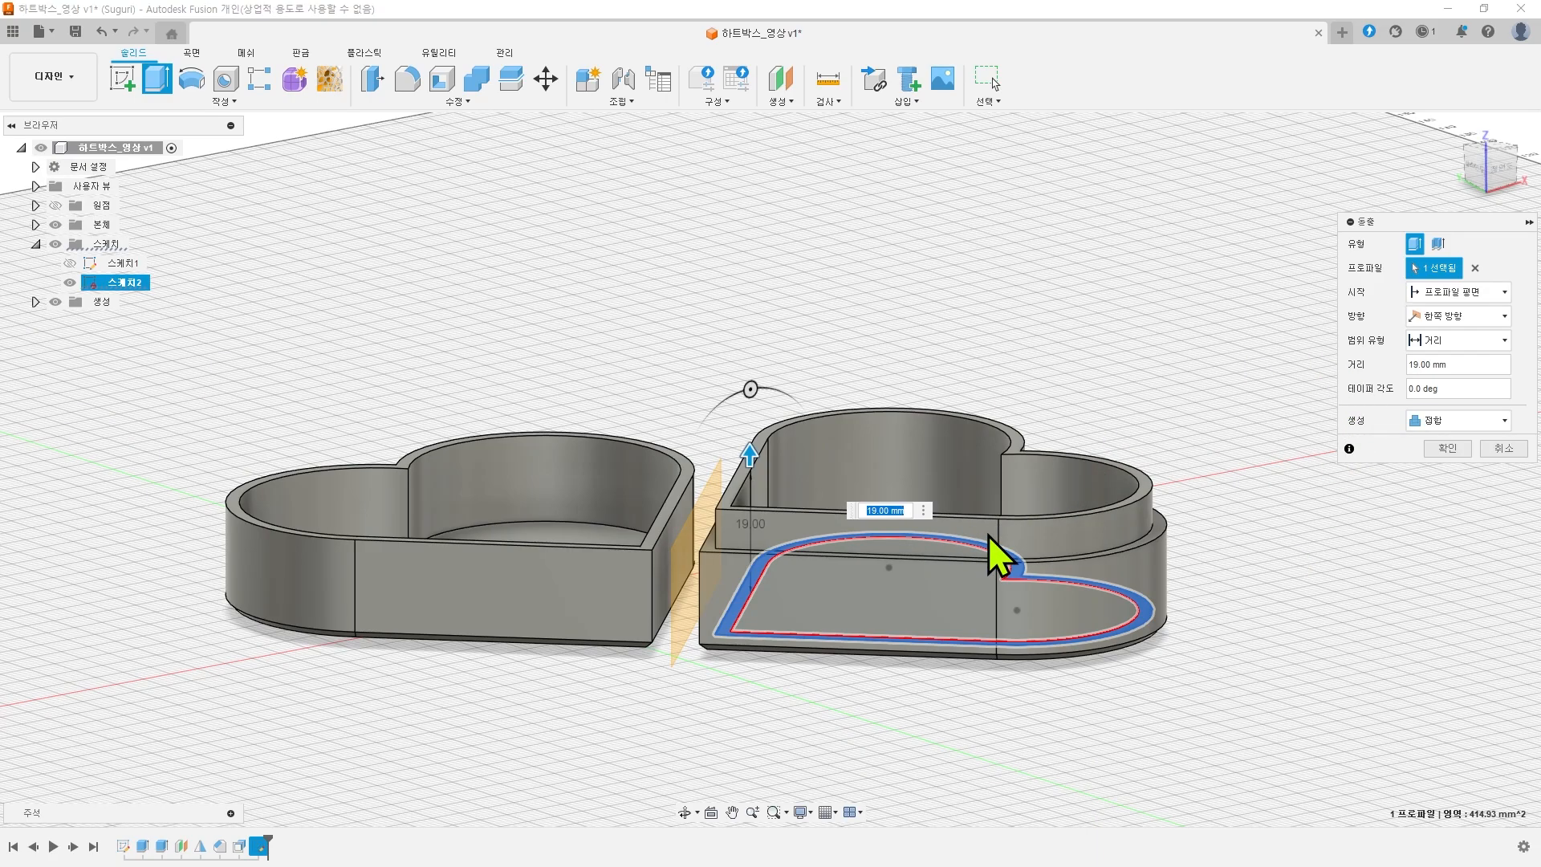
{"action": "type", "text": "15"}
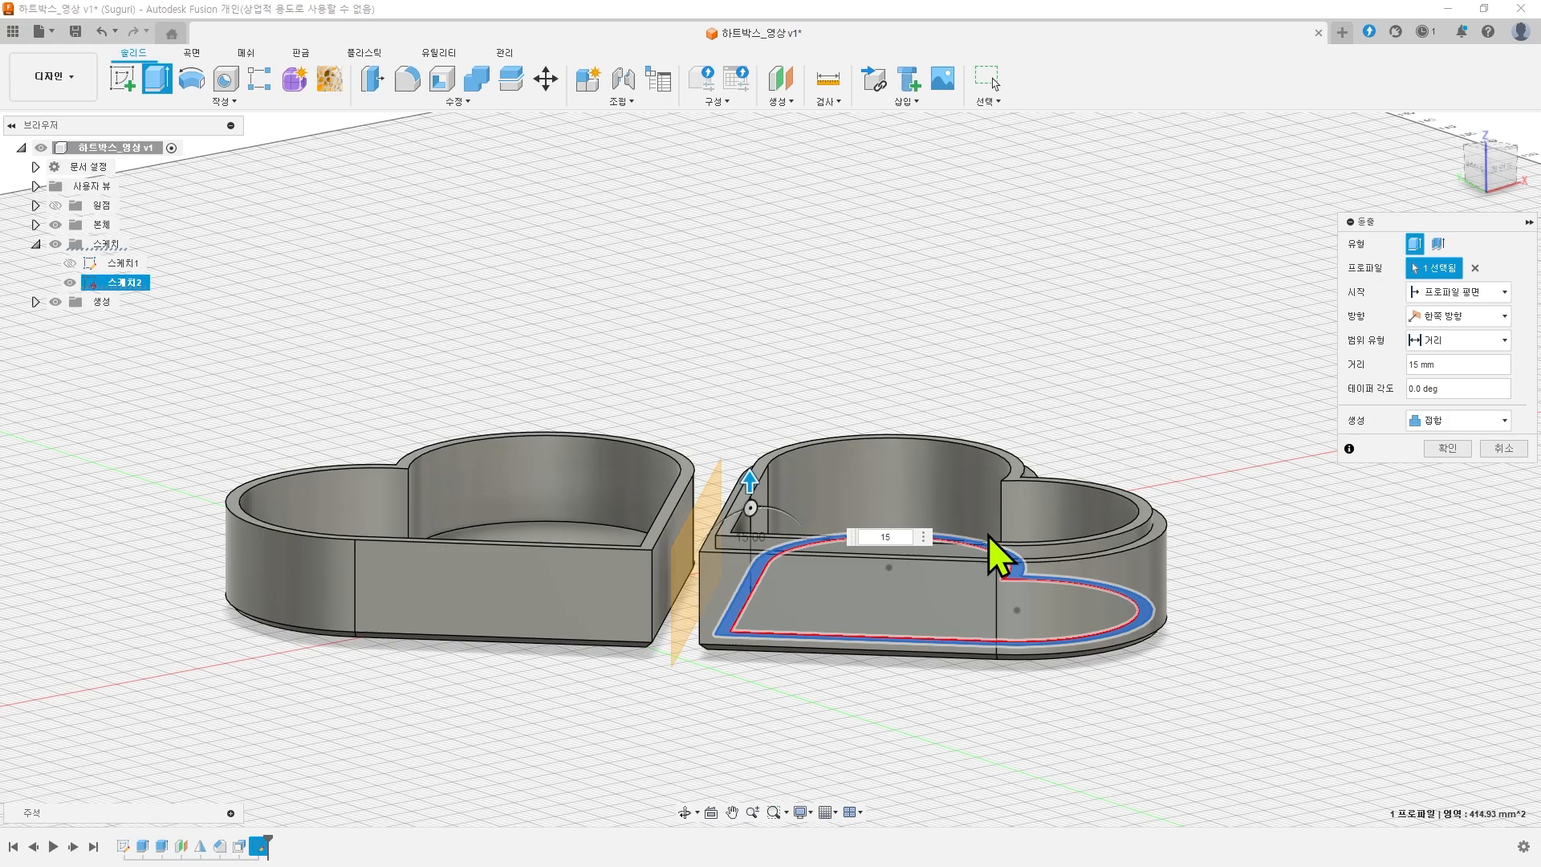
{"action": "middle_click_drag", "start_coordinate": [1076, 457], "coordinate": [1128, 441], "text": "shift"}
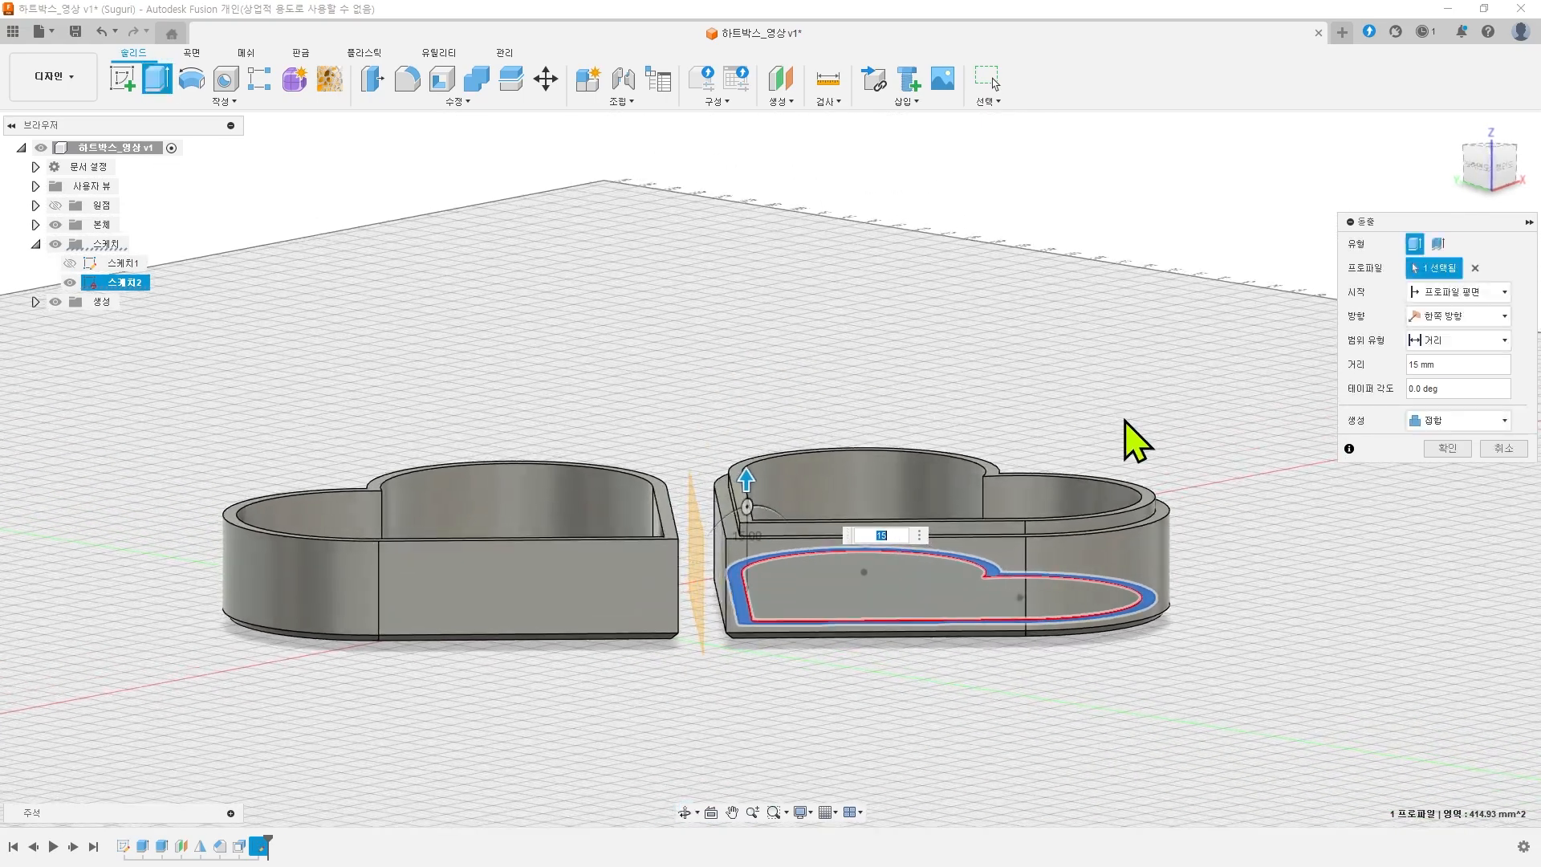
{"action": "scroll", "coordinate": [1010, 544], "scroll_direction": "up", "scroll_amount": 5}
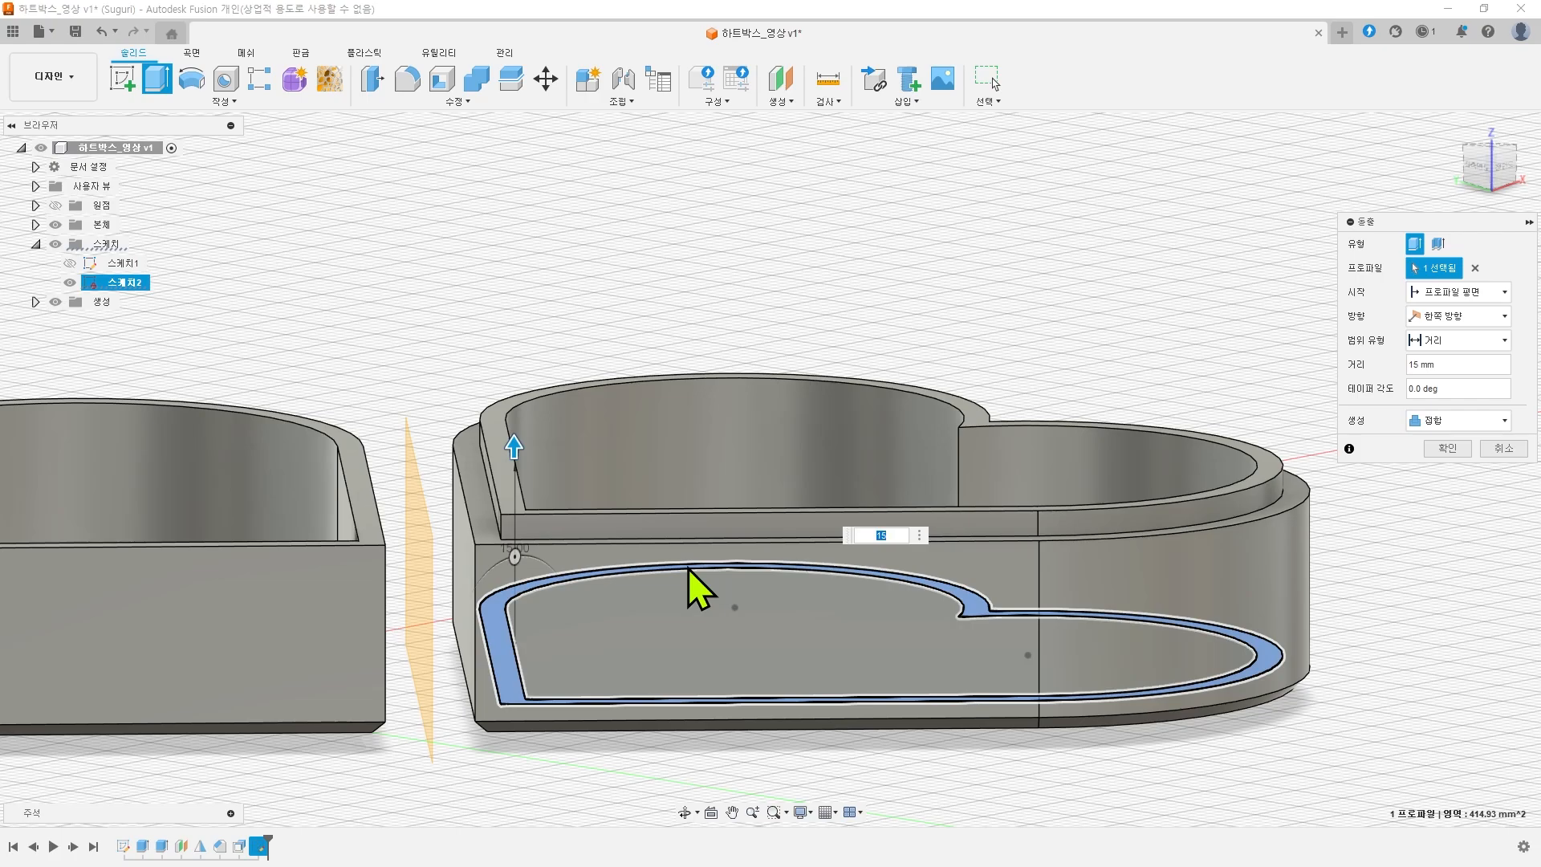
{"action": "type", "text": "13"}
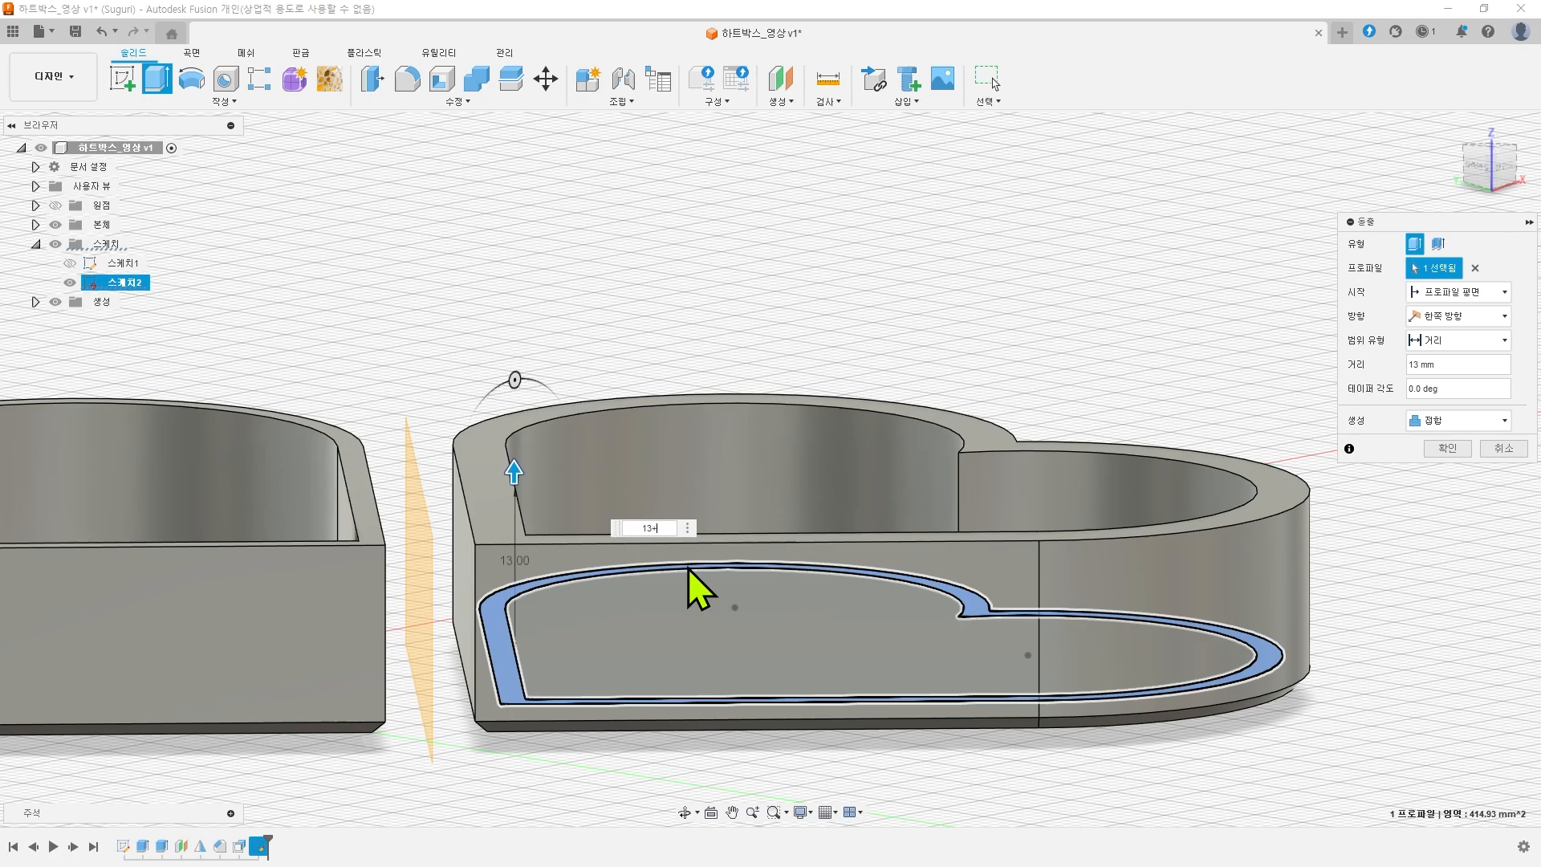
{"action": "type", "text": "+5"}
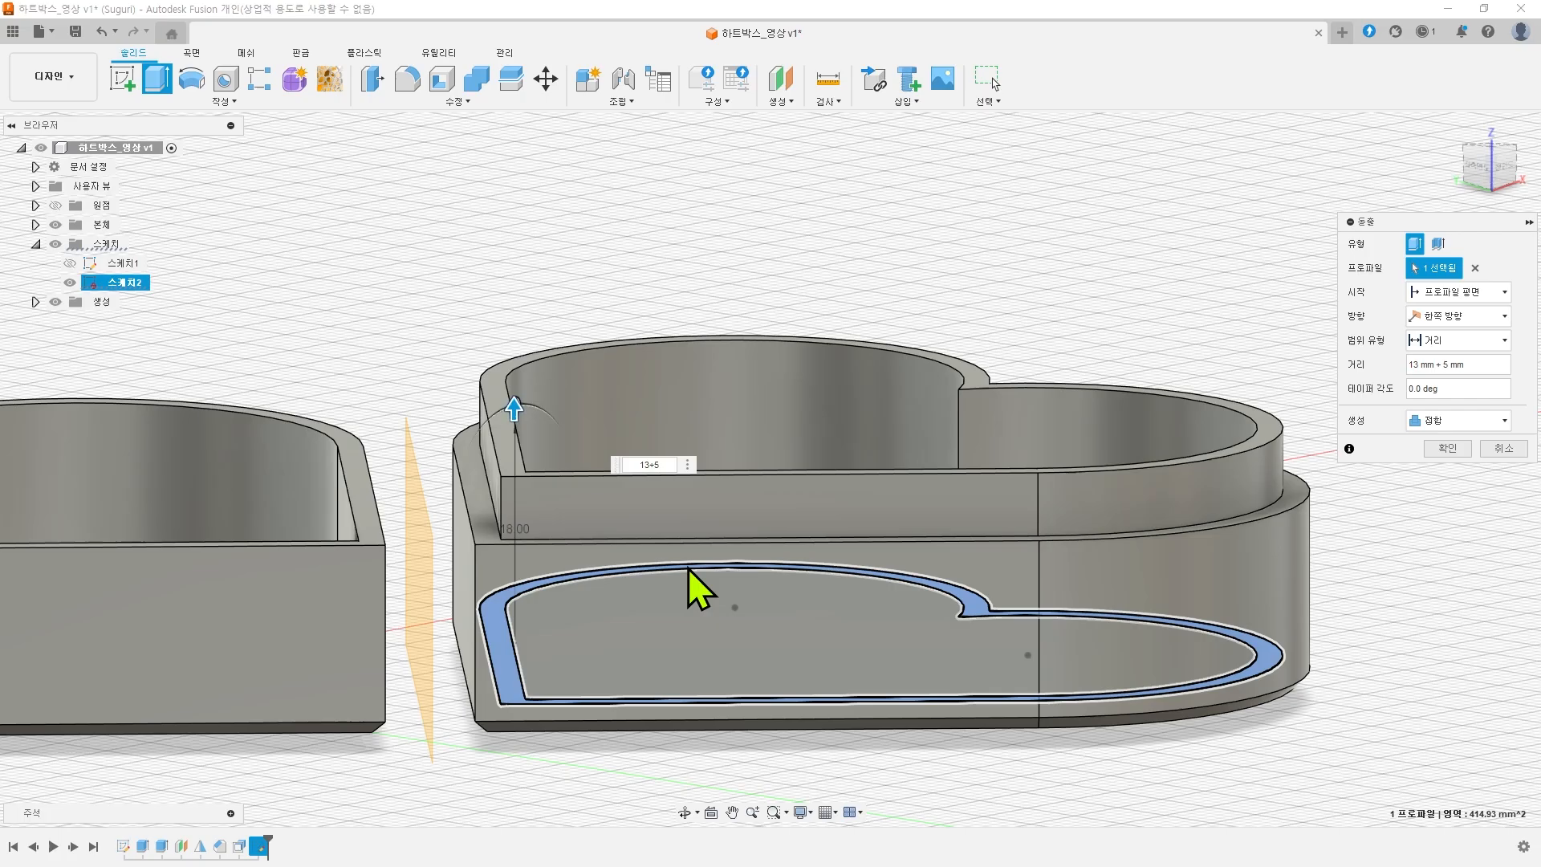
{"action": "key", "text": "Return"}
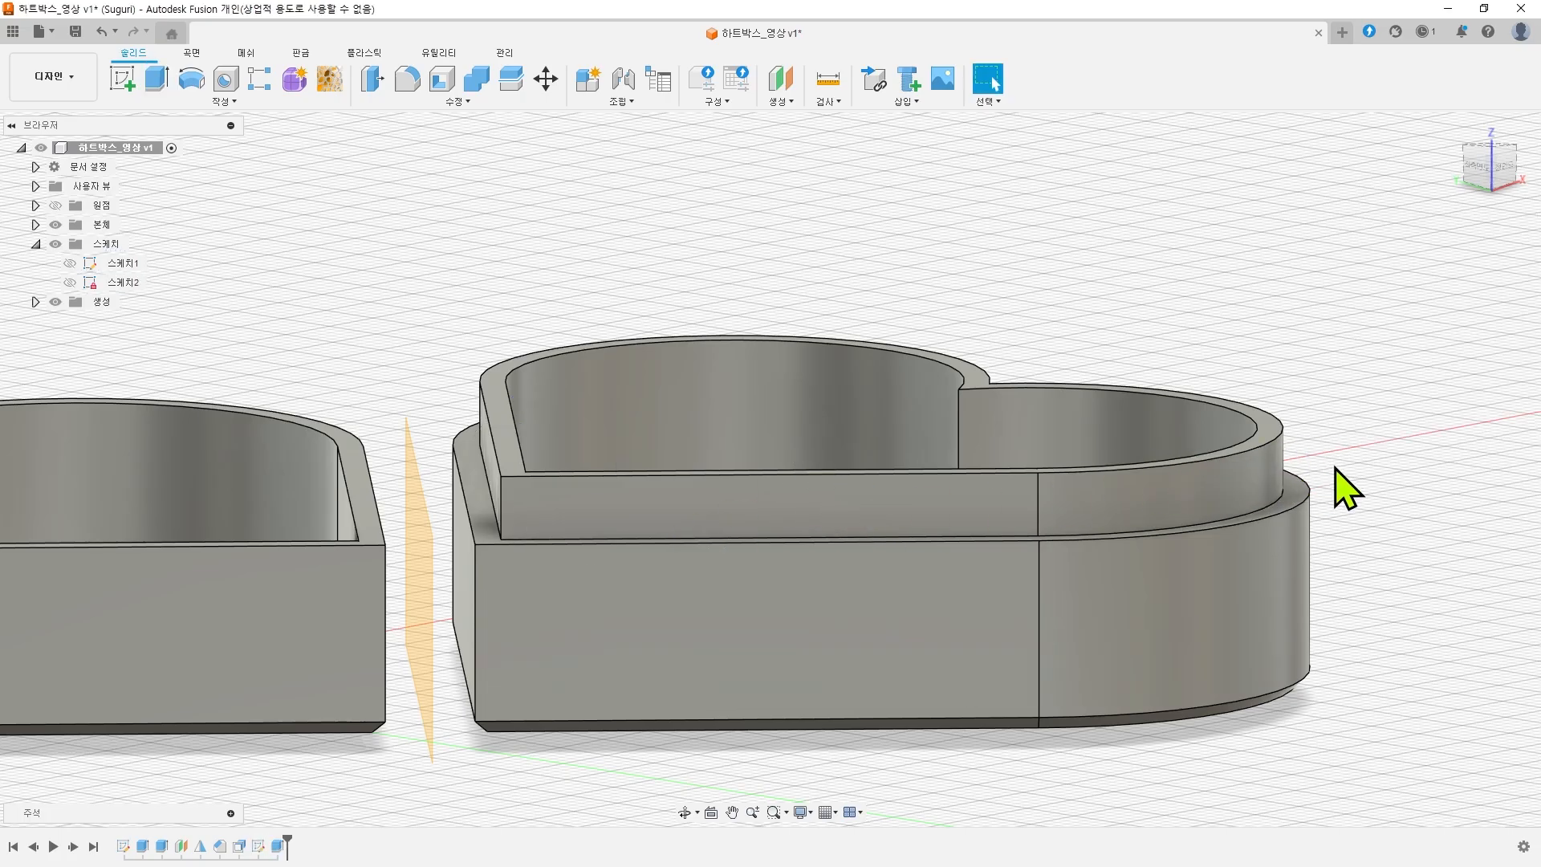
- Examine both heart boxes and the mirrored box's raised inner lip from several angles
{"action": "scroll", "coordinate": [1229, 511], "scroll_direction": "down", "scroll_amount": 4}
{"action": "middle_click_drag", "start_coordinate": [1308, 452], "coordinate": [1295, 488], "text": "shift"}
{"action": "scroll", "coordinate": [1296, 486], "scroll_direction": "up", "scroll_amount": 3}
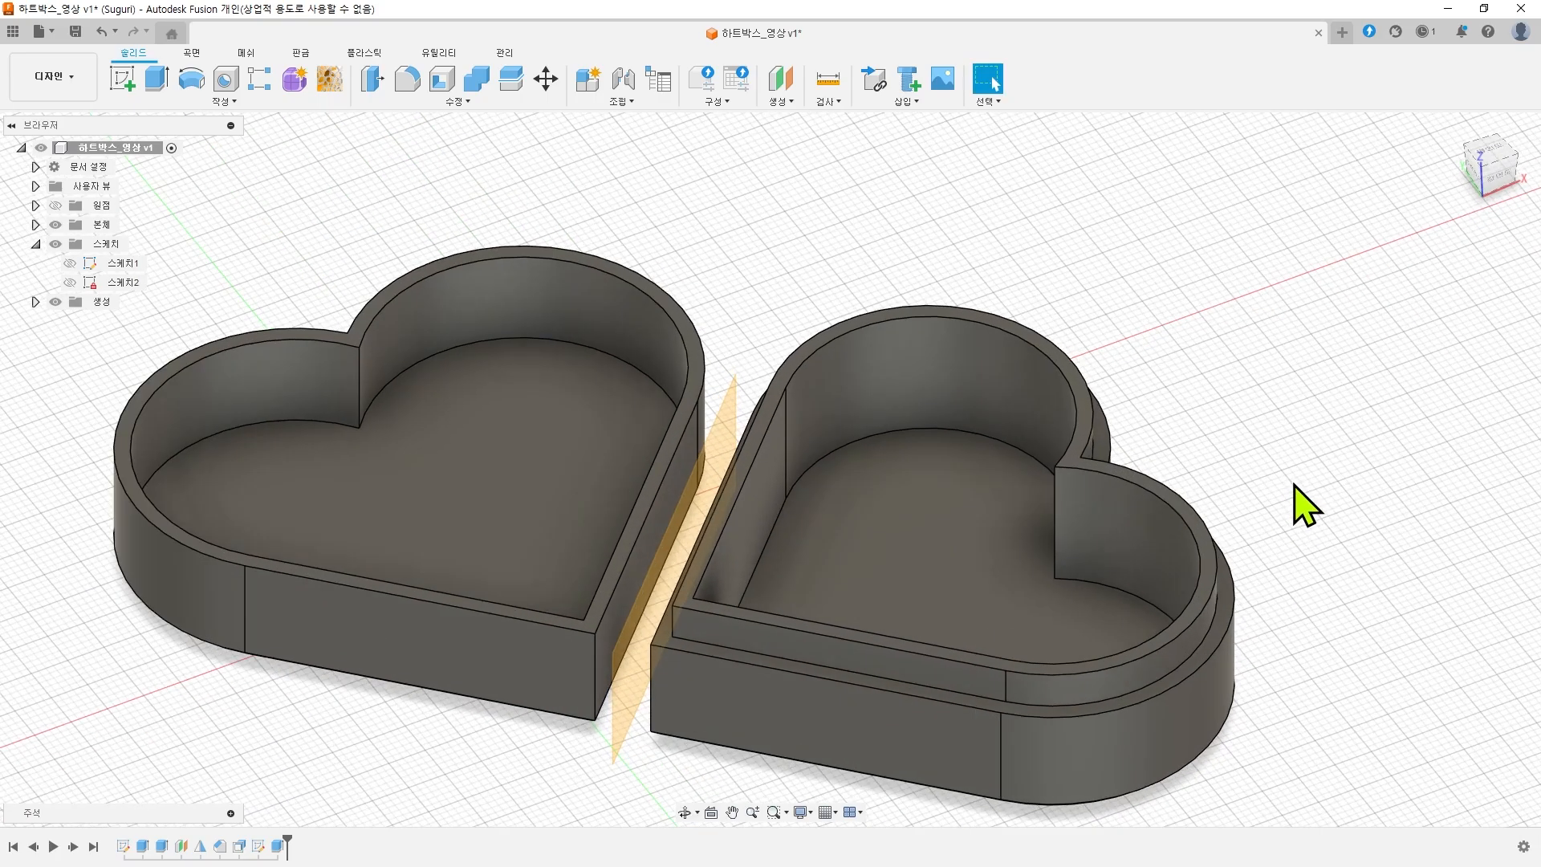
{"action": "middle_click_drag", "start_coordinate": [1268, 430], "coordinate": [1303, 400], "text": "shift"}
{"action": "scroll", "coordinate": [1124, 406], "scroll_direction": "down", "scroll_amount": 1}
{"action": "middle_click_drag", "start_coordinate": [1133, 394], "coordinate": [1221, 264]}
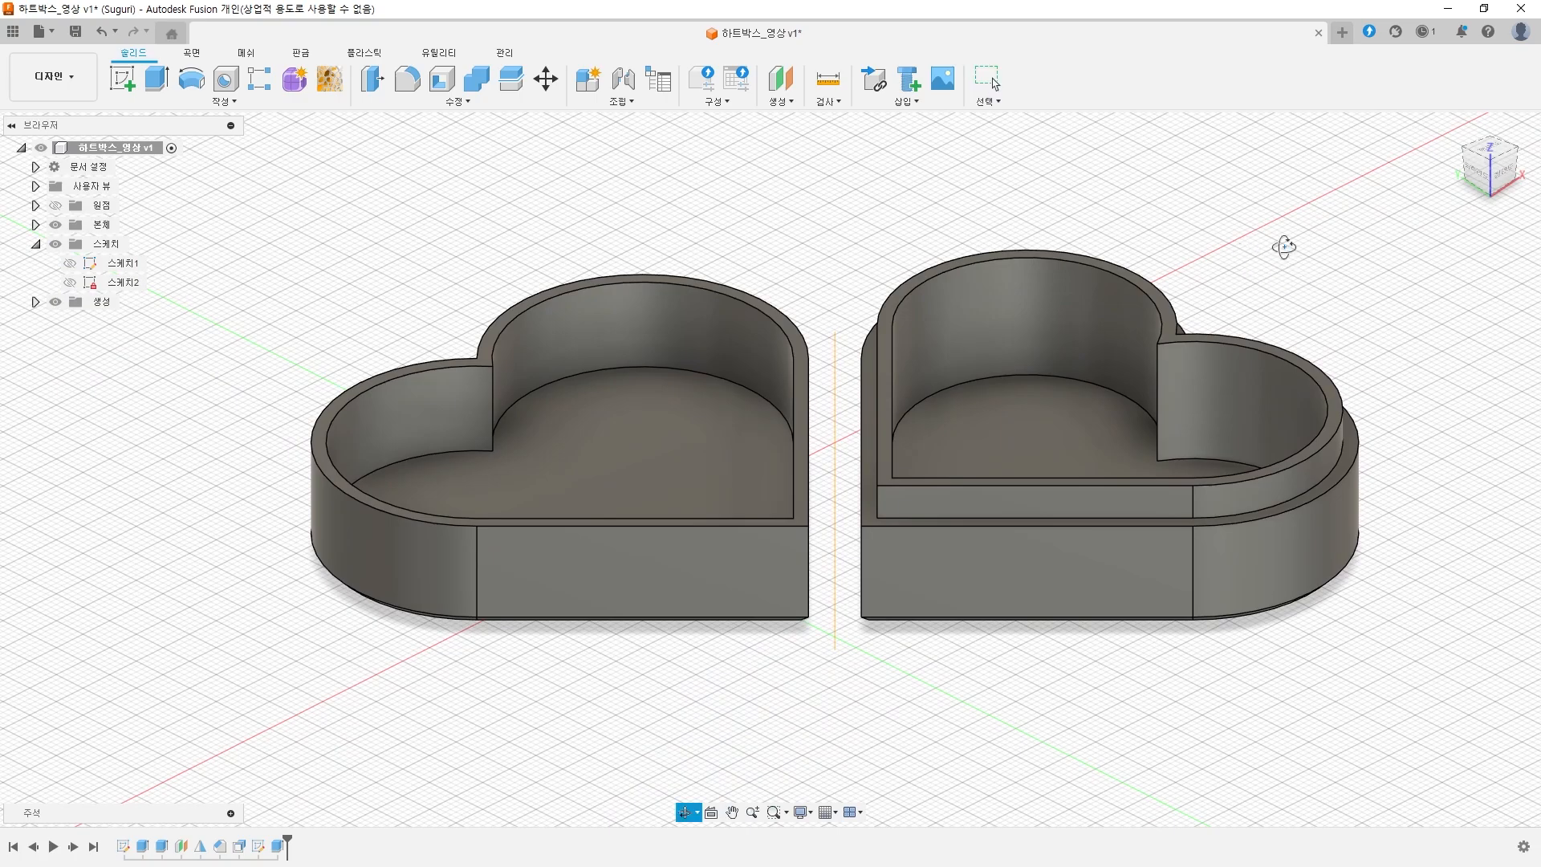
{"action": "middle_click_drag", "start_coordinate": [1279, 244], "coordinate": [1253, 328], "text": "shift"}
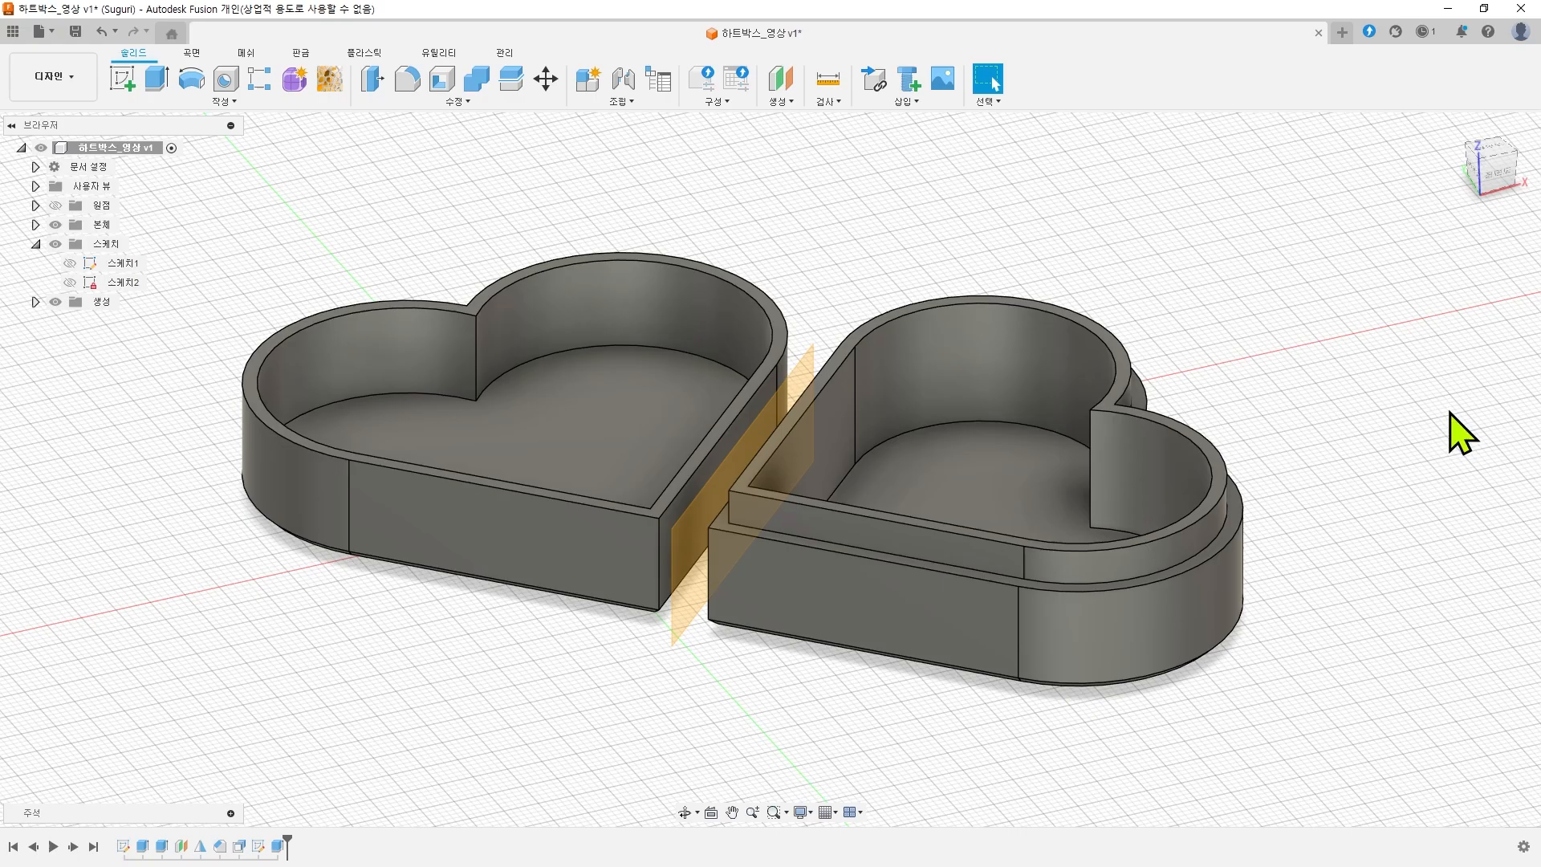
{"action": "mouse_move", "coordinate": [1351, 450]}
{"action": "middle_mouse_down", "text": "shift"}
{"action": "mouse_move", "coordinate": [1373, 437]}
{"action": "mouse_move", "coordinate": [1387, 450]}
{"action": "mouse_move", "coordinate": [1369, 459]}
{"action": "mouse_move", "coordinate": [1380, 442]}
{"action": "mouse_move", "coordinate": [1386, 454]}
{"action": "middle_mouse_up", "text": "shift"}
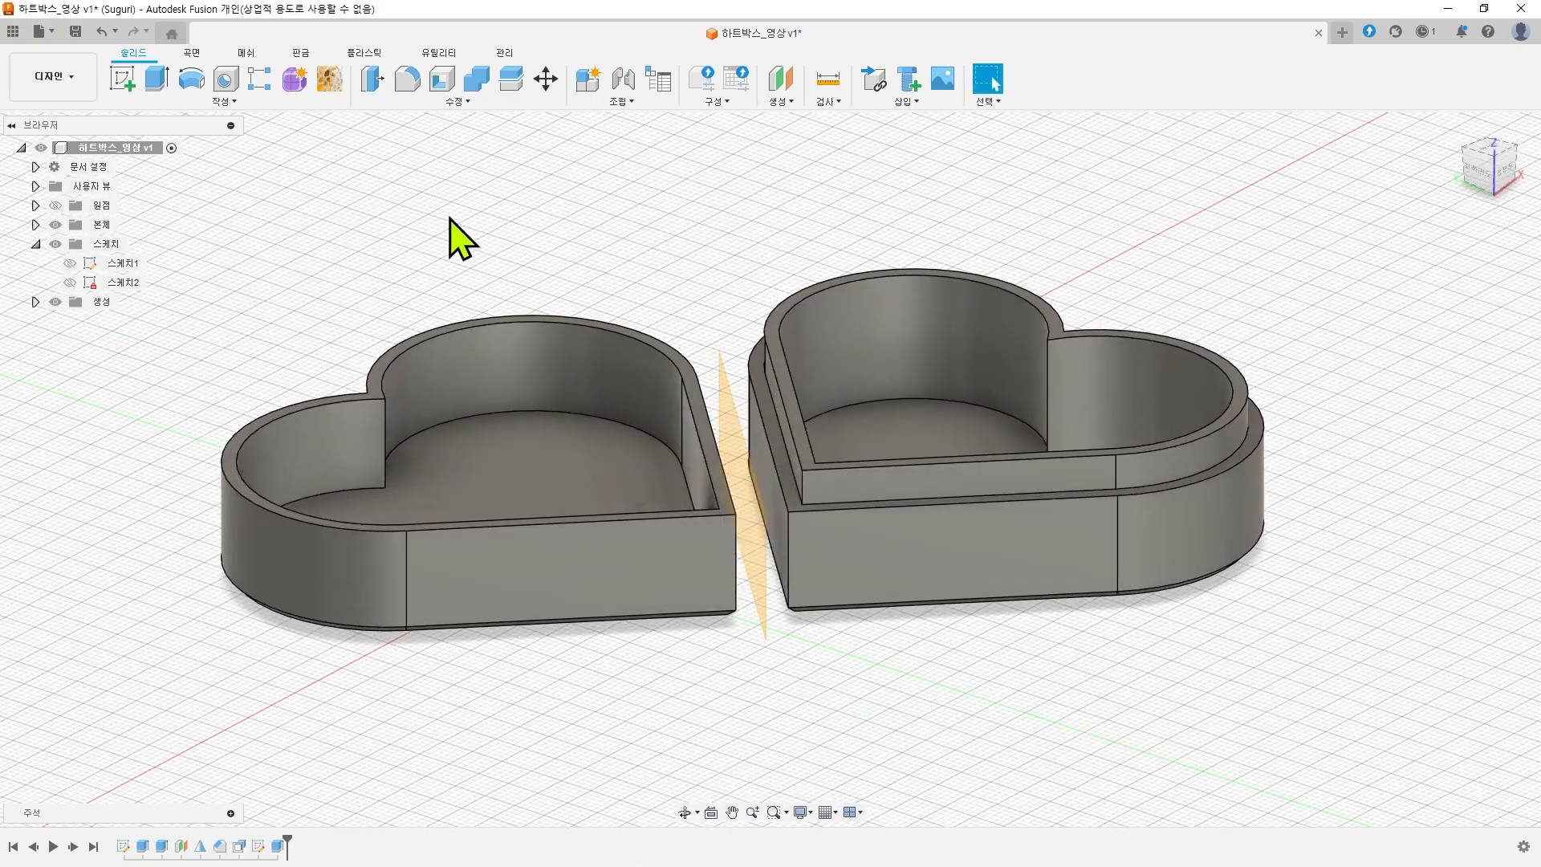
- Create a sketch on the flat vertical side face of the mirrored heart box, viewing the gap between both boxes
{"action": "left_click", "coordinate": [121, 78]}
{"action": "middle_click_drag", "start_coordinate": [910, 671], "coordinate": [885, 648], "text": "shift"}
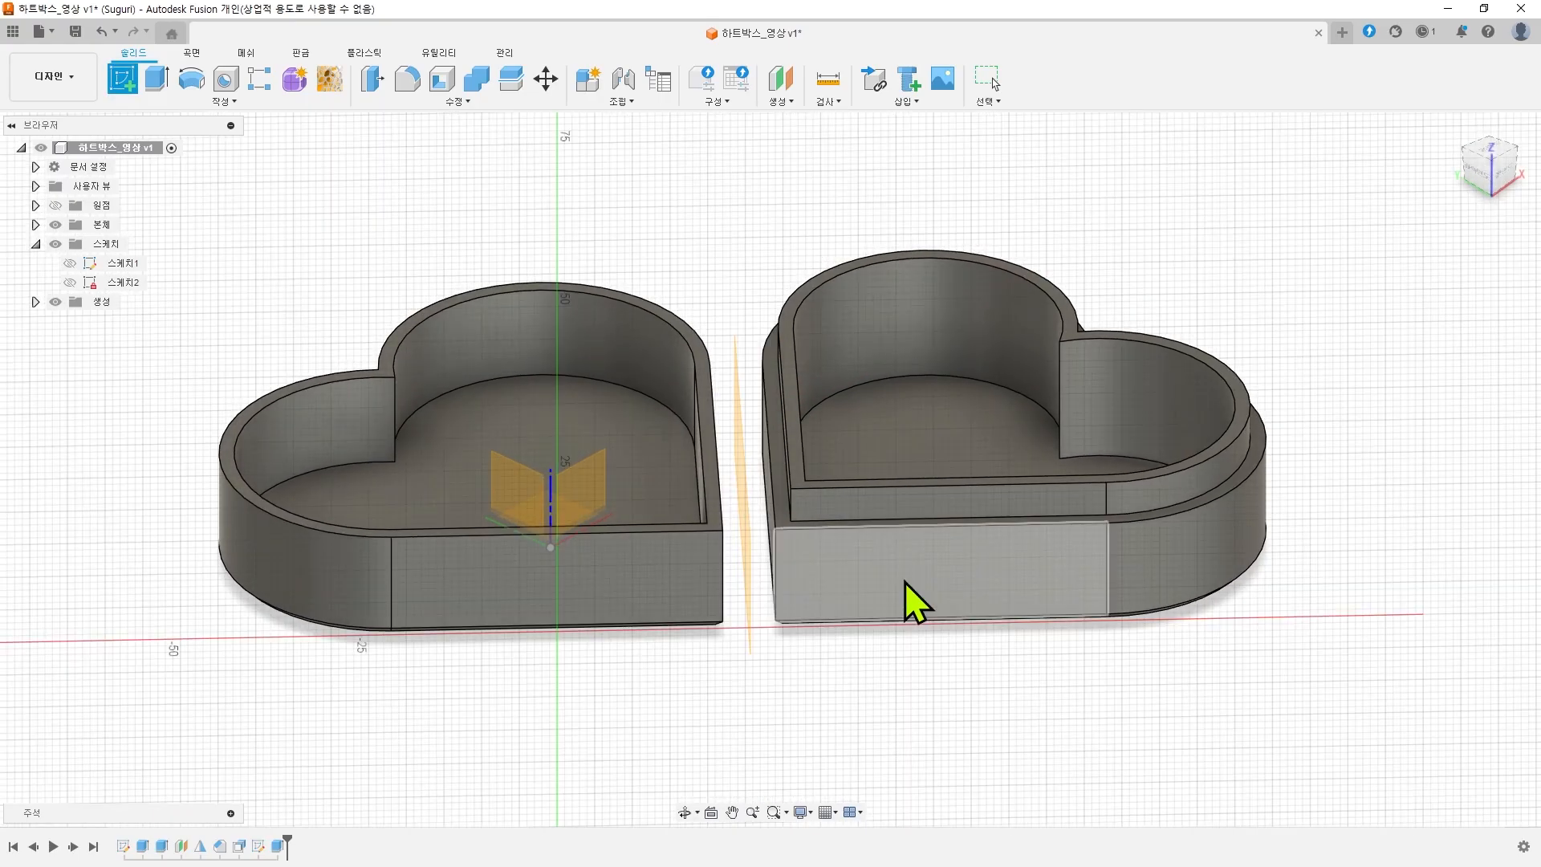
{"action": "left_click", "coordinate": [849, 578]}
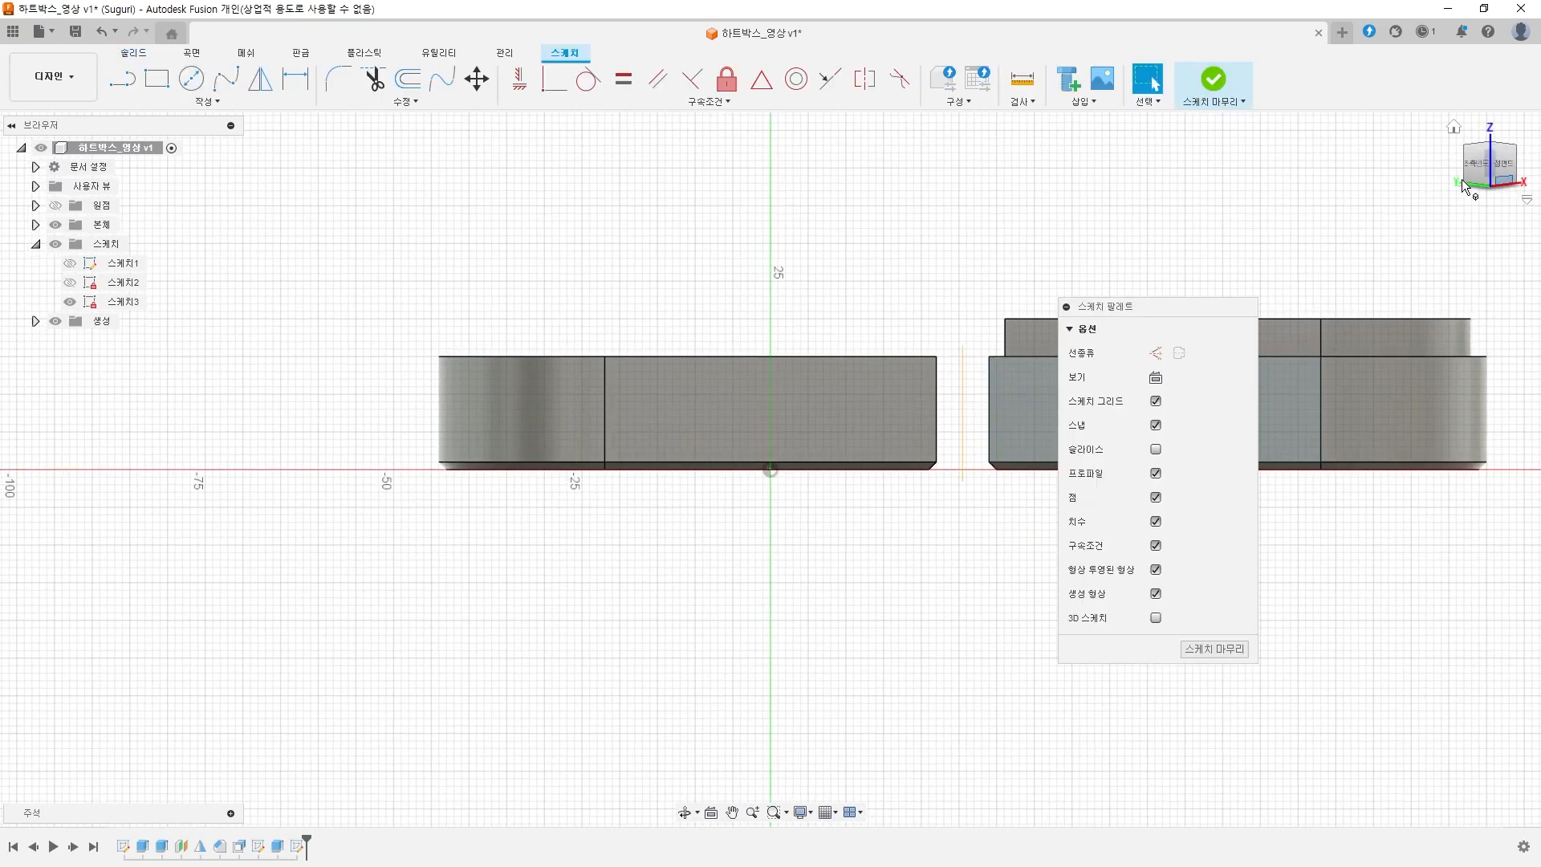
{"action": "scroll", "coordinate": [836, 541], "scroll_direction": "up", "scroll_amount": 3}
{"action": "scroll", "coordinate": [697, 393], "scroll_direction": "up", "scroll_amount": 3}
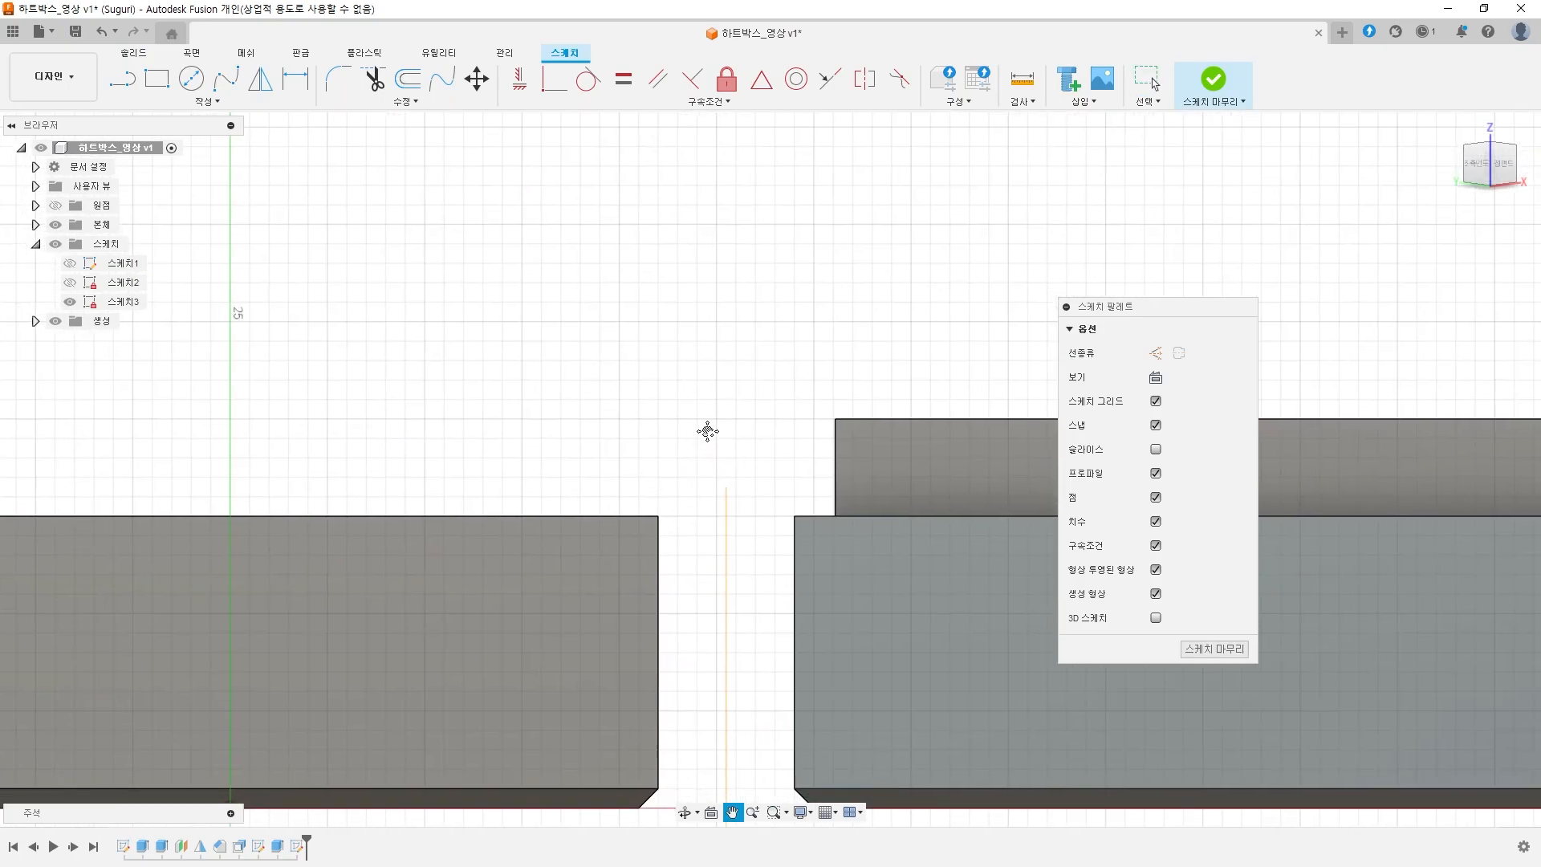
{"action": "middle_click_drag", "start_coordinate": [708, 430], "coordinate": [746, 372]}
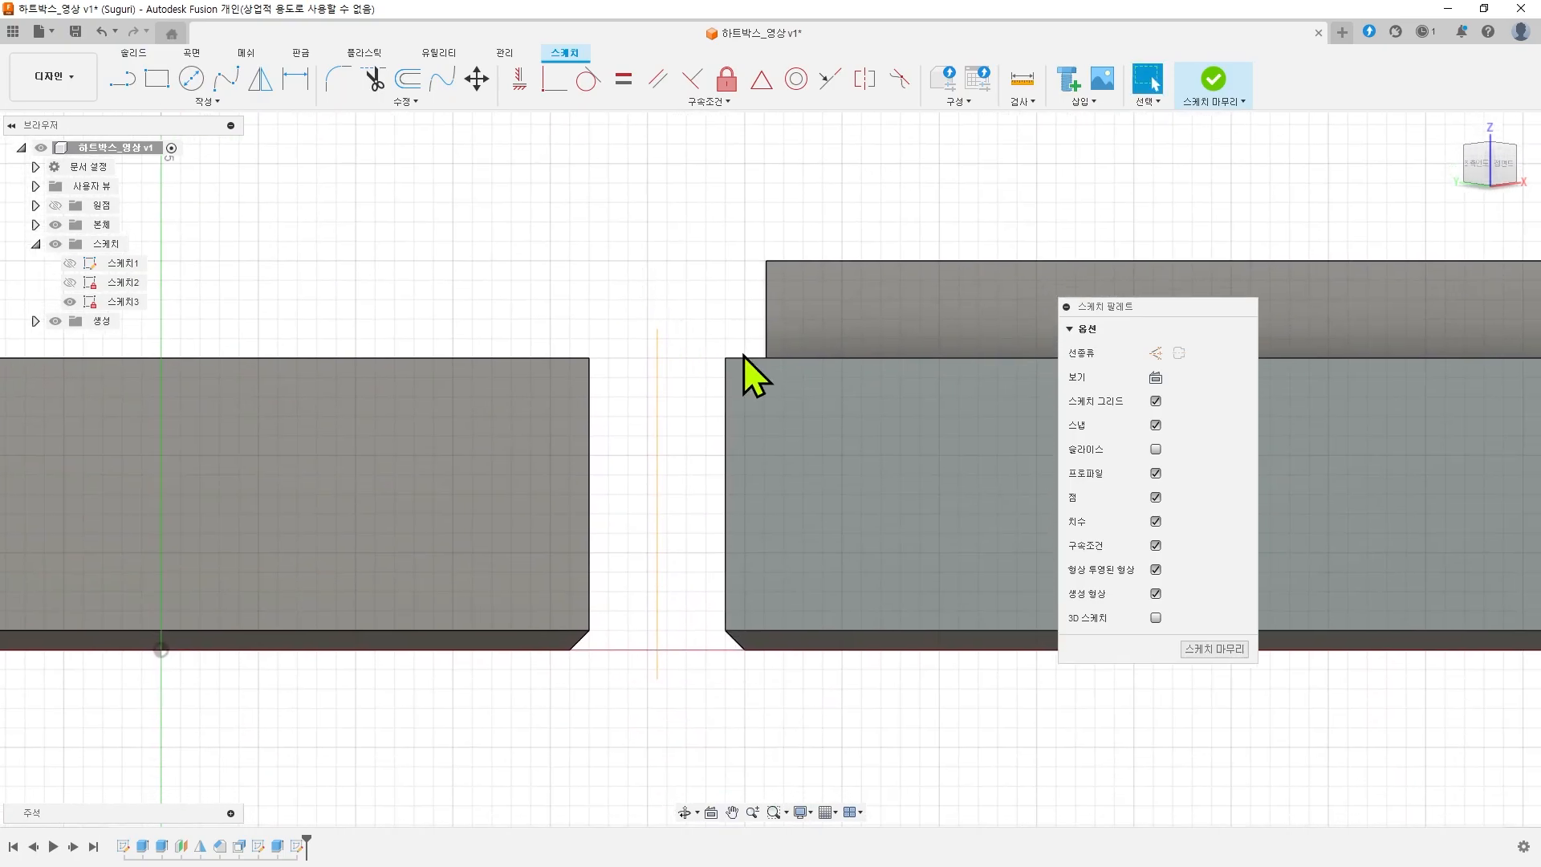
- Sketch a 0.5 mm wide, 6 mm tall rectangle in the gap, starting downward from the original box's upper outer corner
{"action": "left_click", "coordinate": [159, 90]}
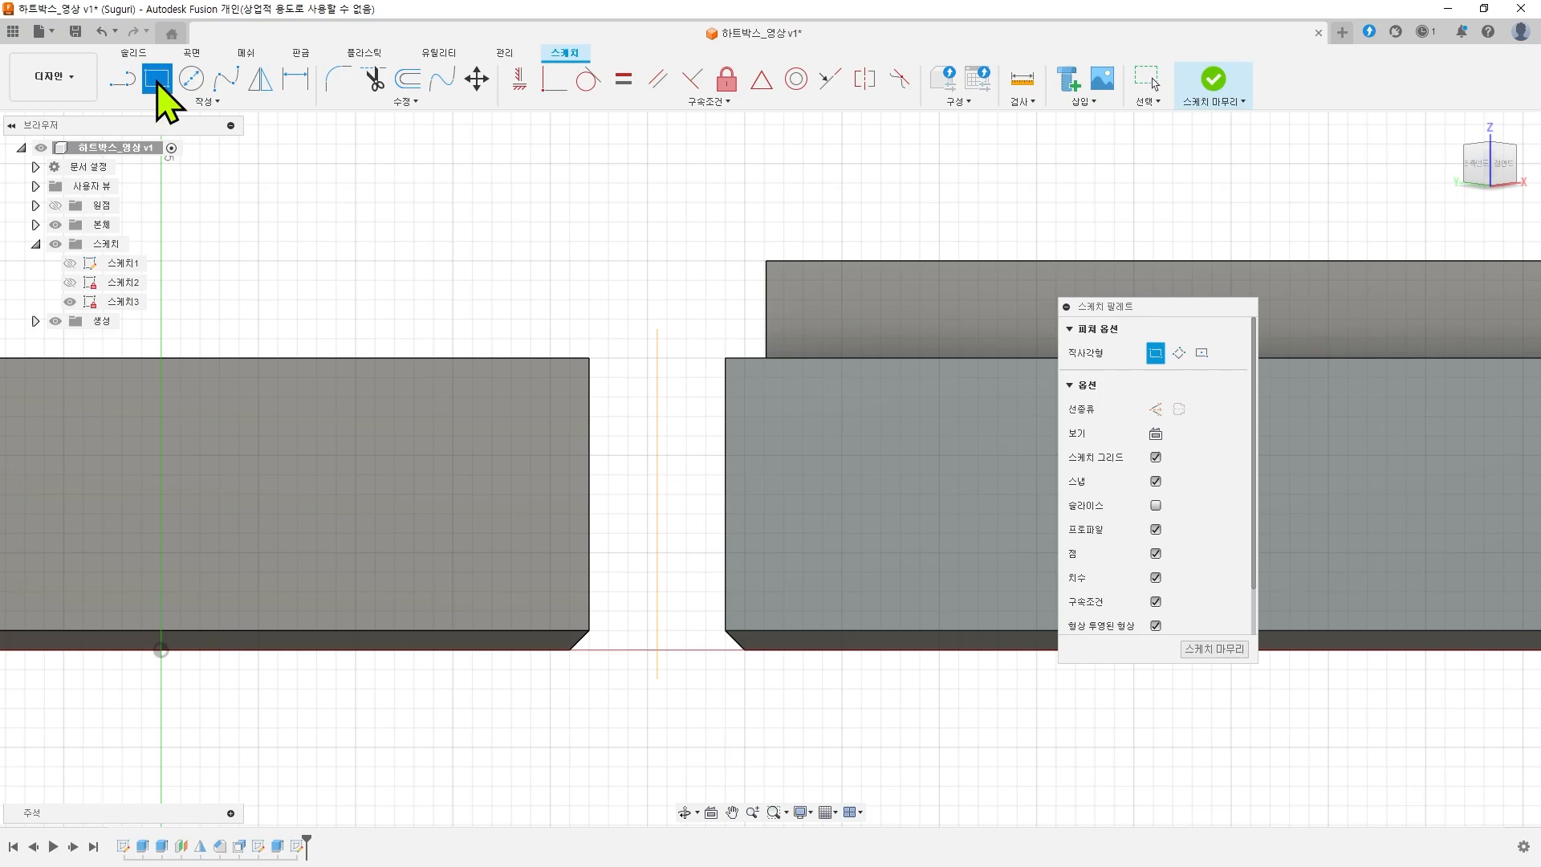
{"action": "scroll", "coordinate": [590, 361], "scroll_direction": "up", "scroll_amount": 5}
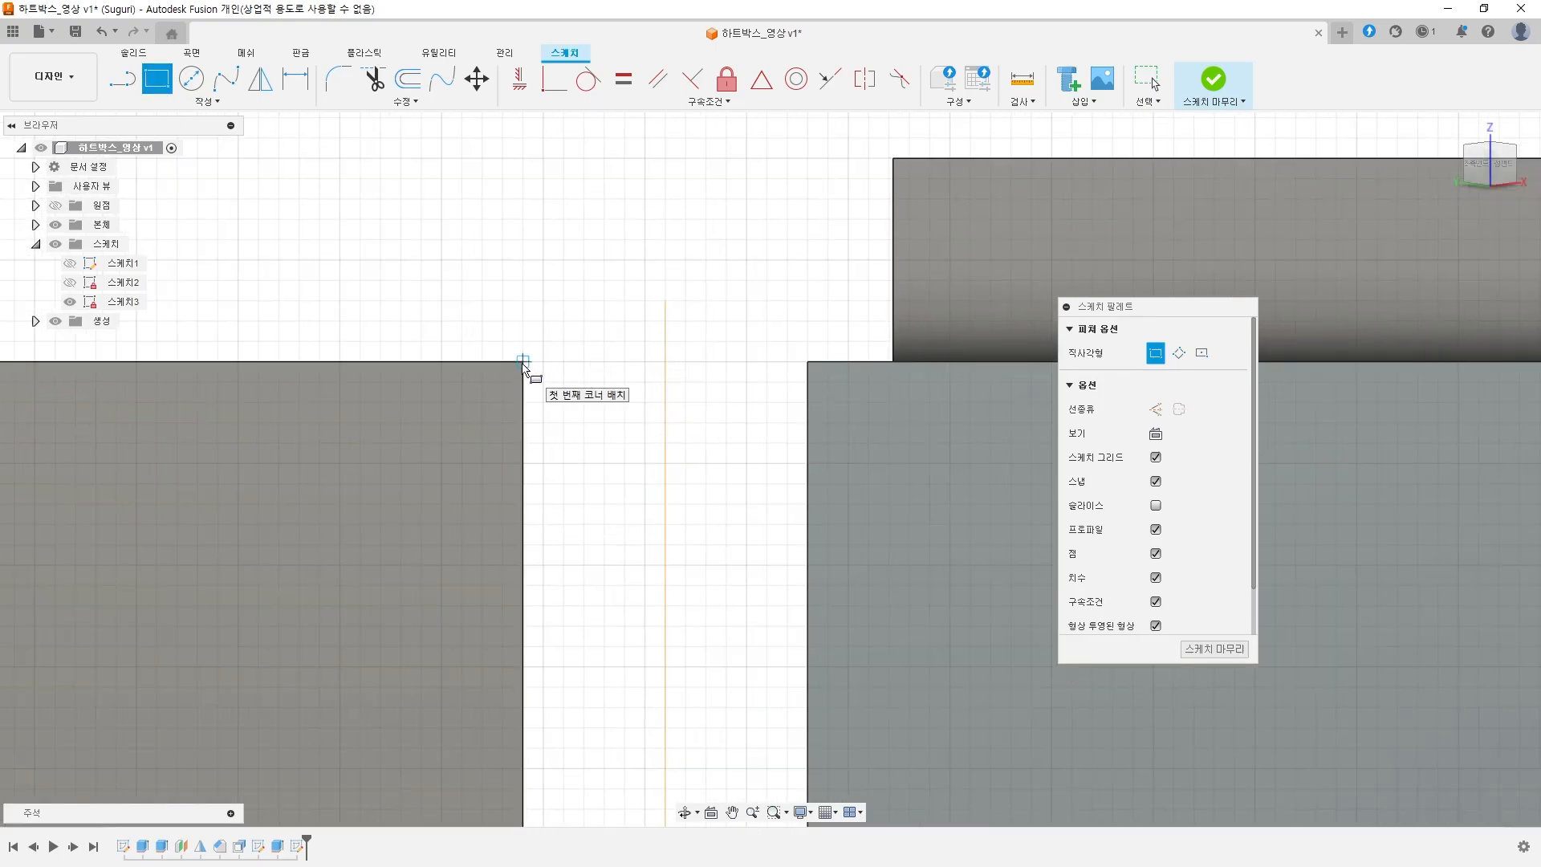
{"action": "left_click", "coordinate": [522, 361]}
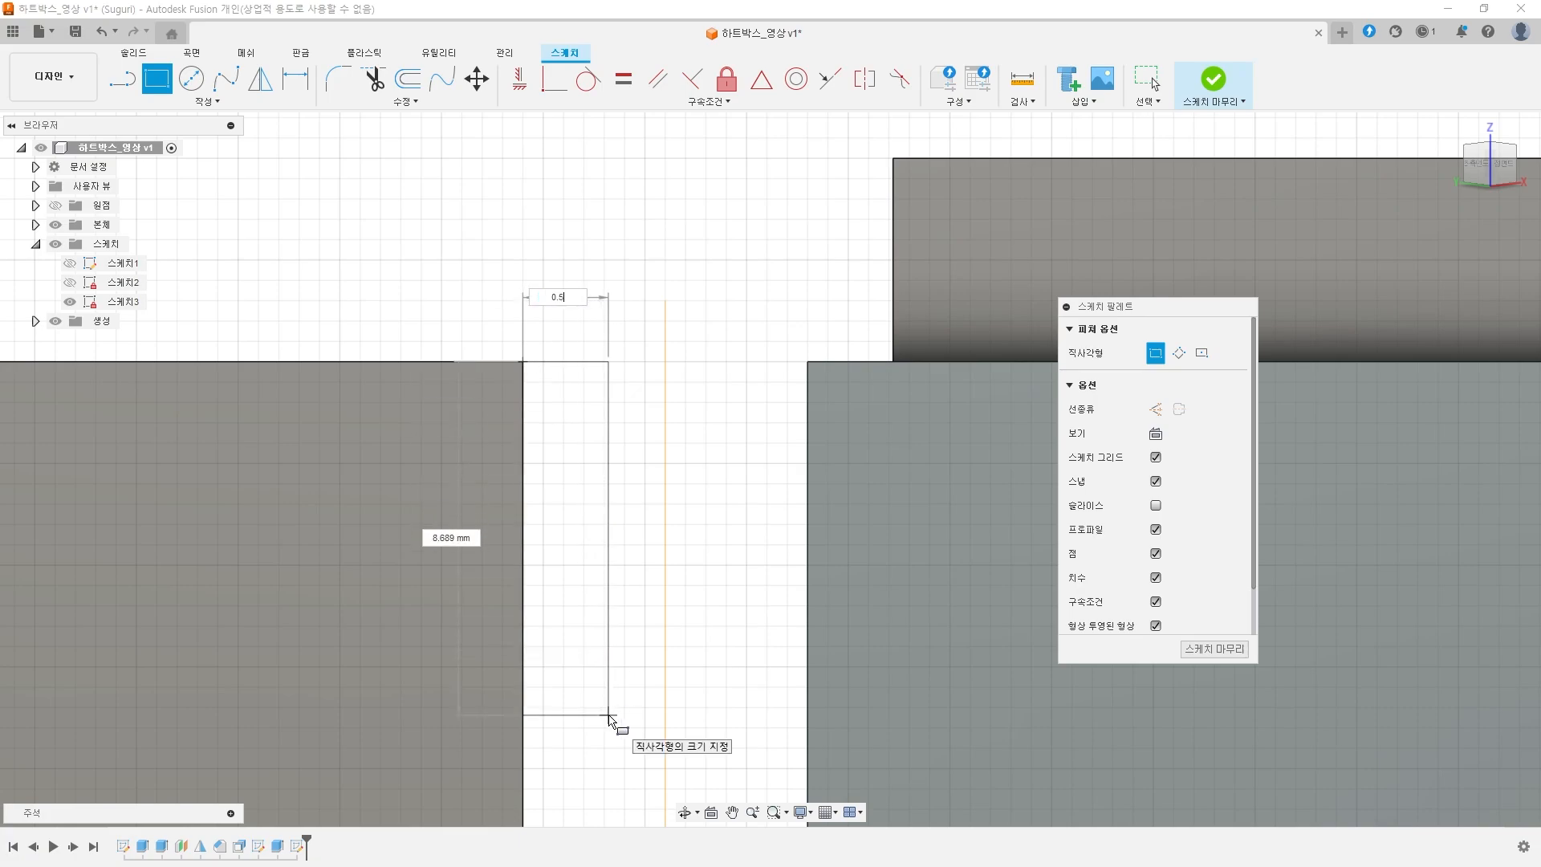
{"action": "type", "text": "0.5"}
{"action": "key", "text": "Tab"}
{"action": "key", "text": "Tab"}
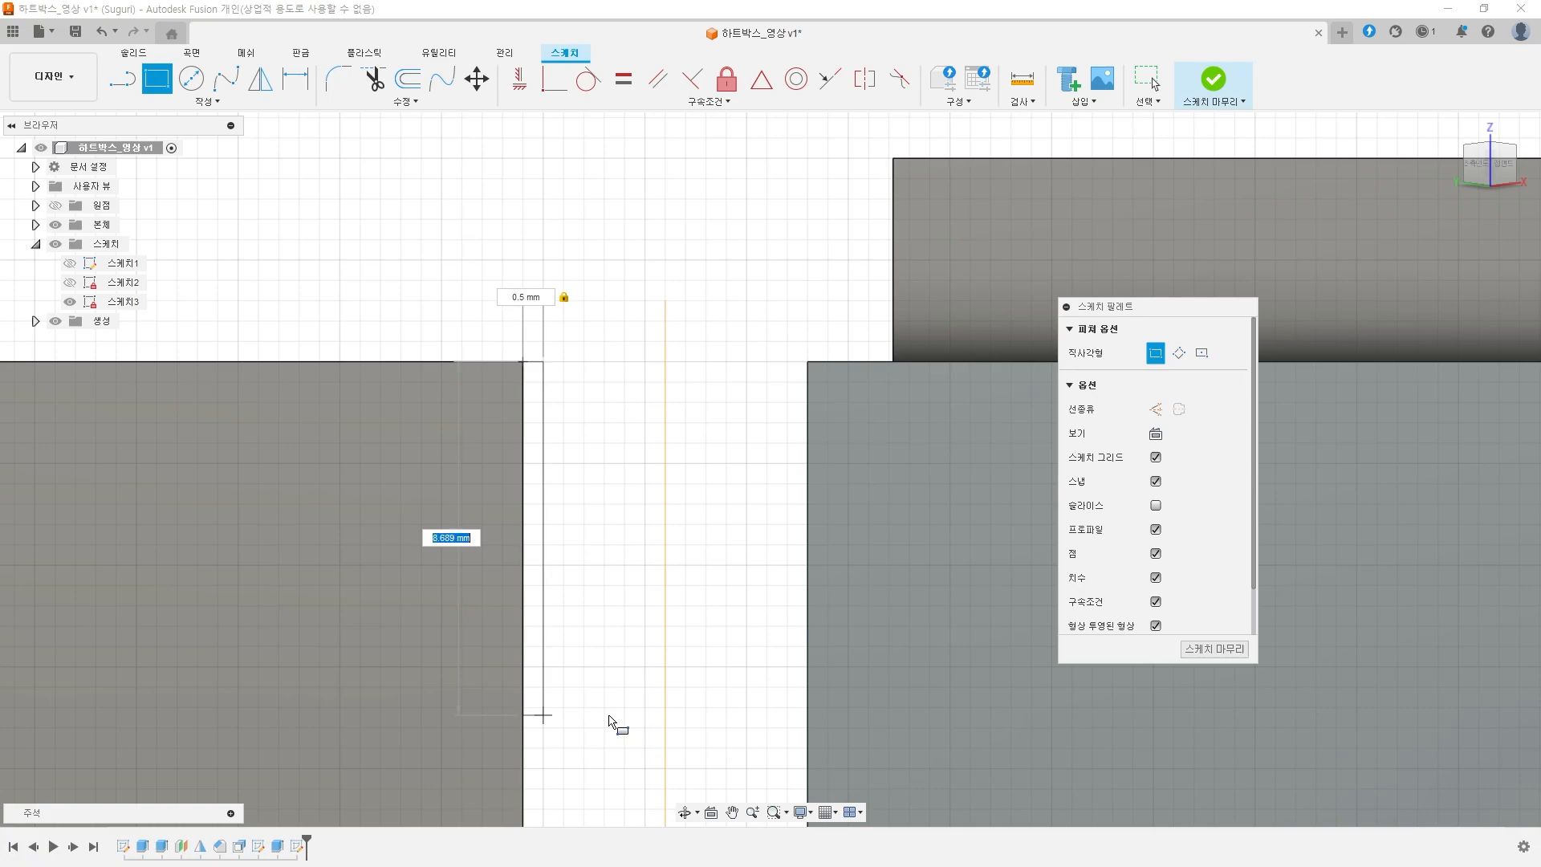
{"action": "key", "text": "Tab"}
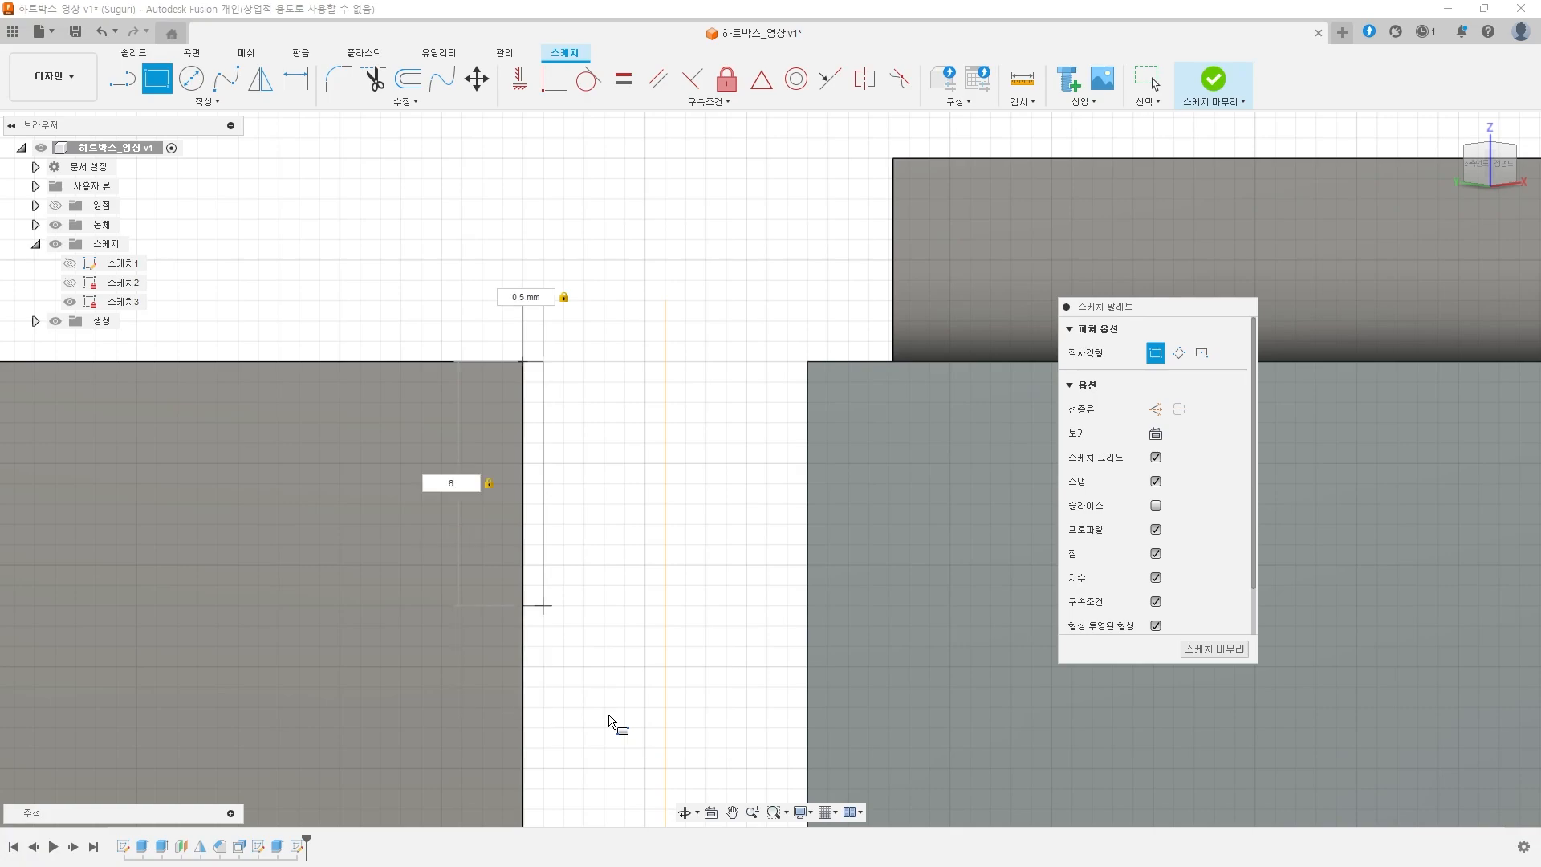
{"action": "key", "text": "Return"}
{"action": "middle_click_drag", "start_coordinate": [655, 426], "coordinate": [679, 321]}
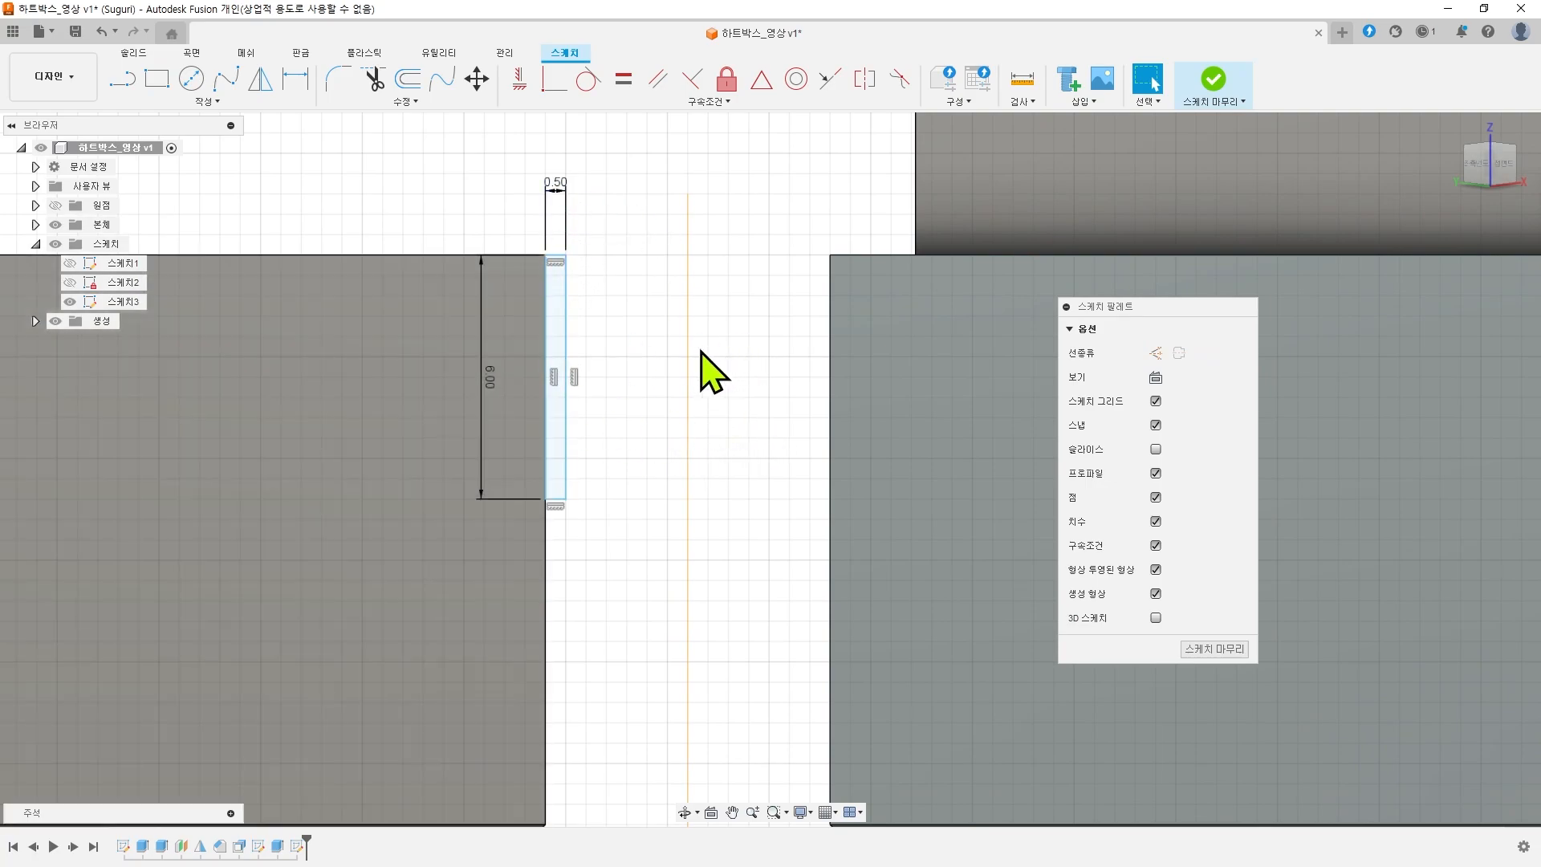
{"action": "middle_click_drag", "start_coordinate": [706, 372], "coordinate": [673, 470]}
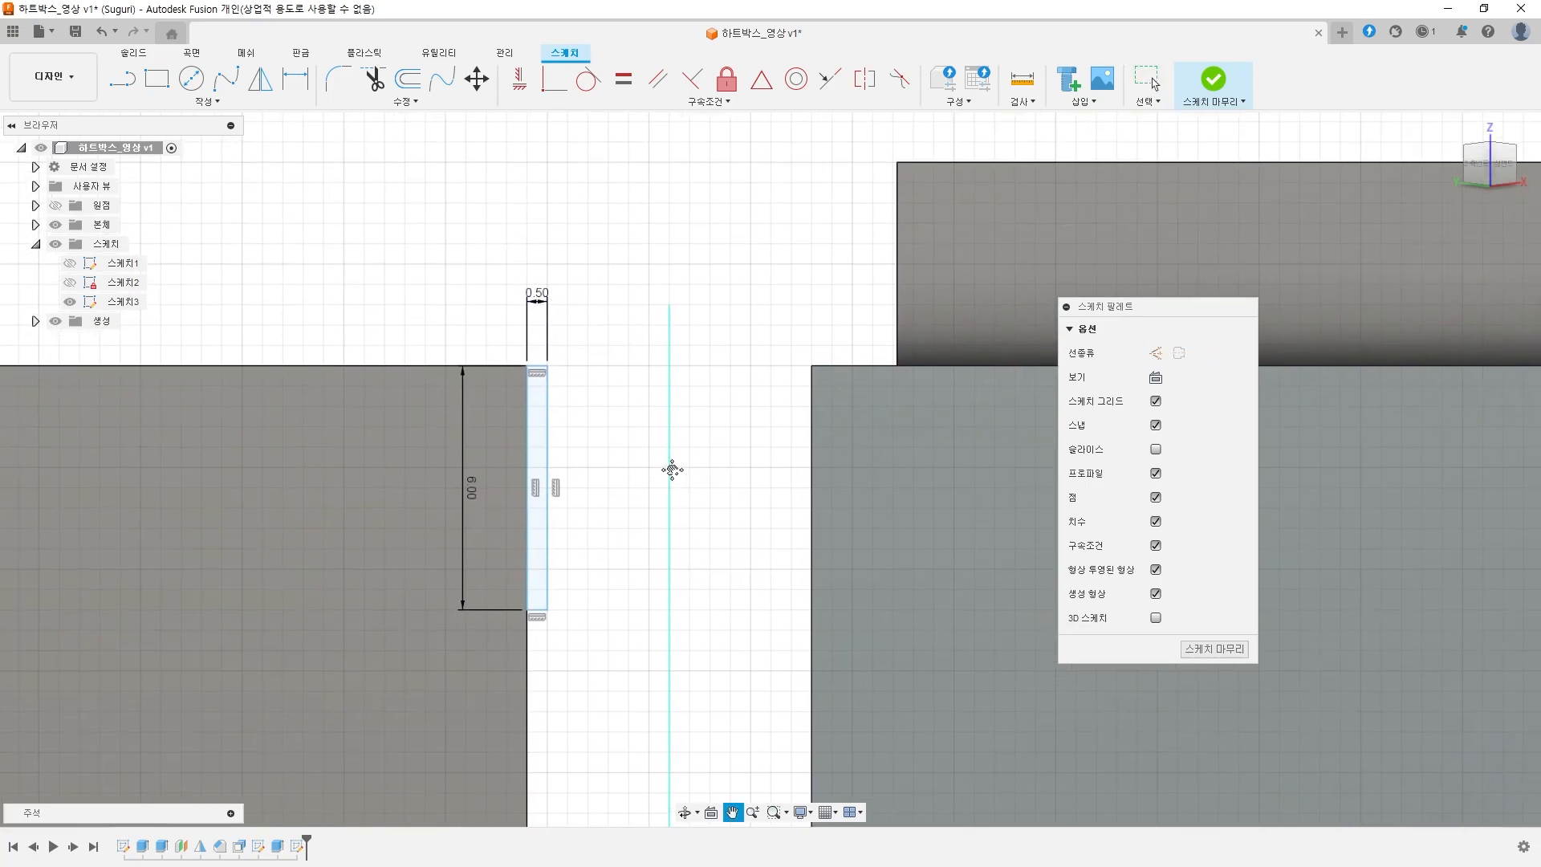
- Sketch a two-point circle about 6 mm in diameter across the gap, starting at the rectangle's upper corner away from the box
{"action": "left_click", "coordinate": [192, 81]}
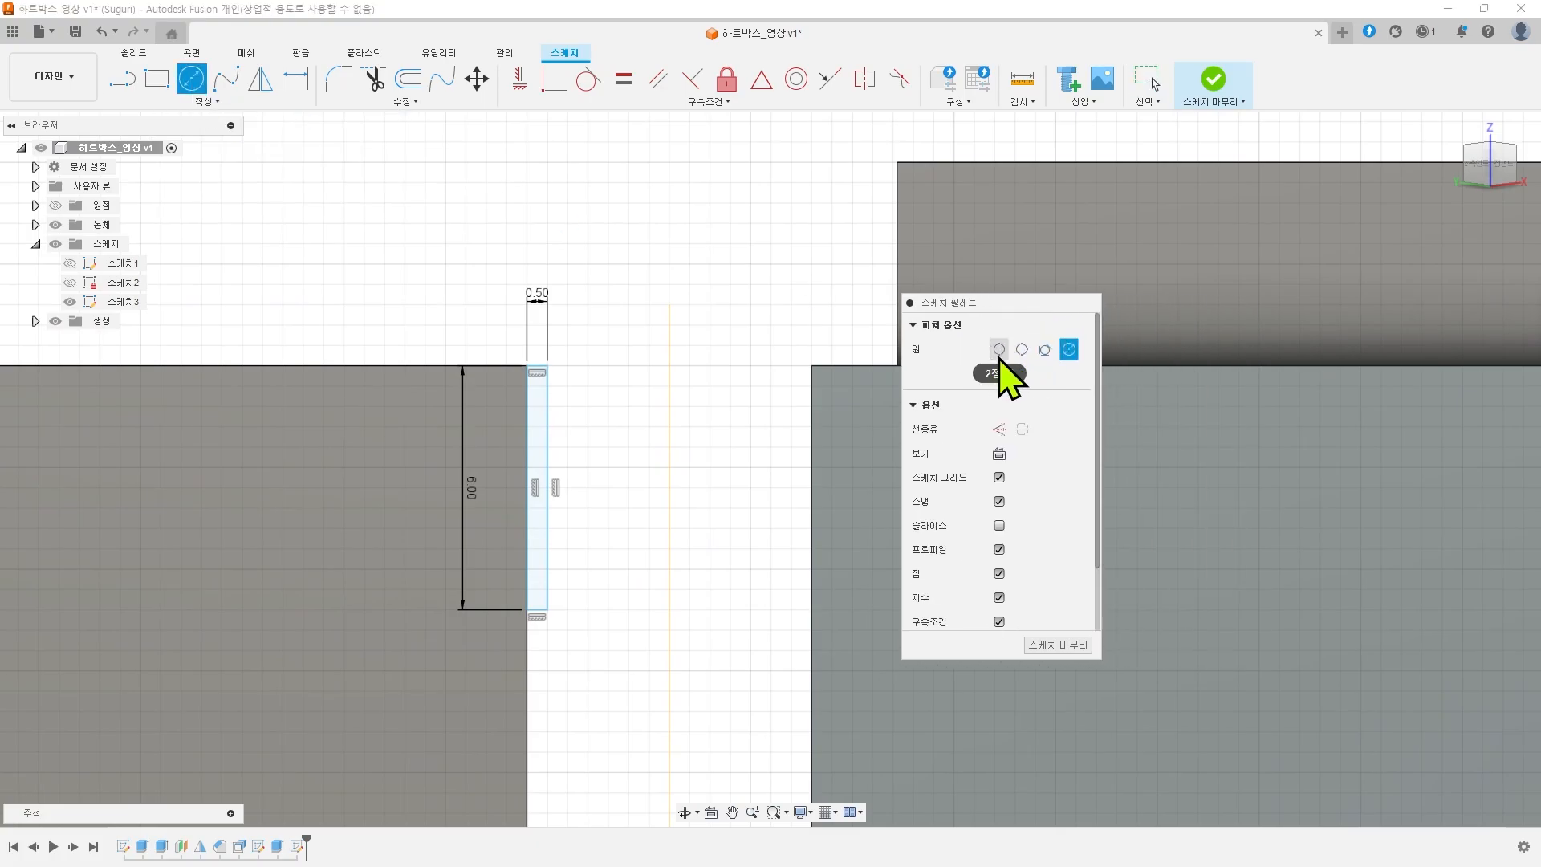
{"action": "left_click", "coordinate": [999, 349]}
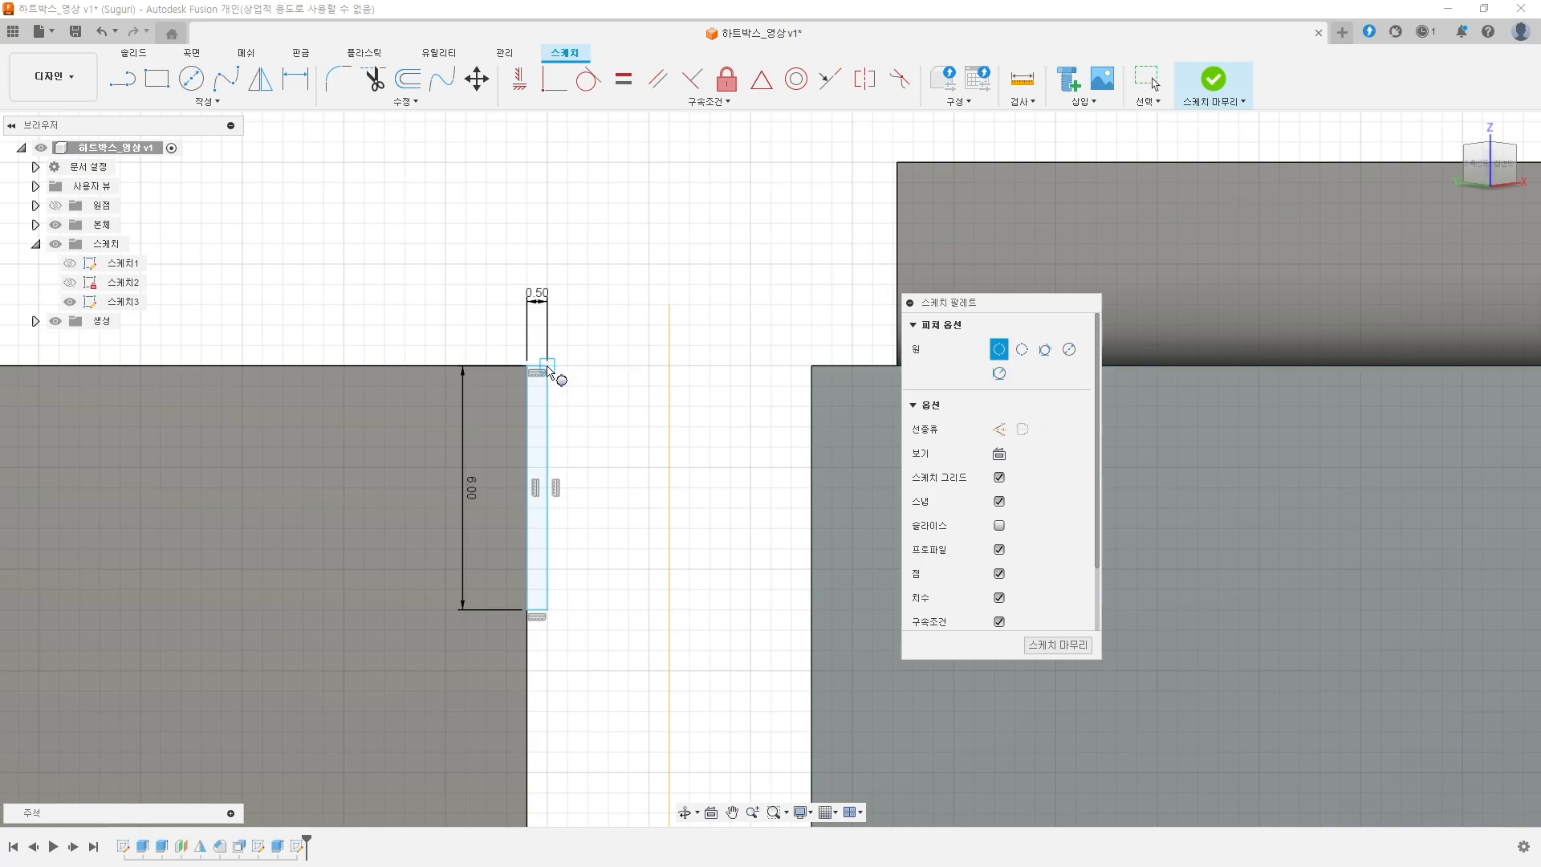
{"action": "left_click", "coordinate": [548, 366]}
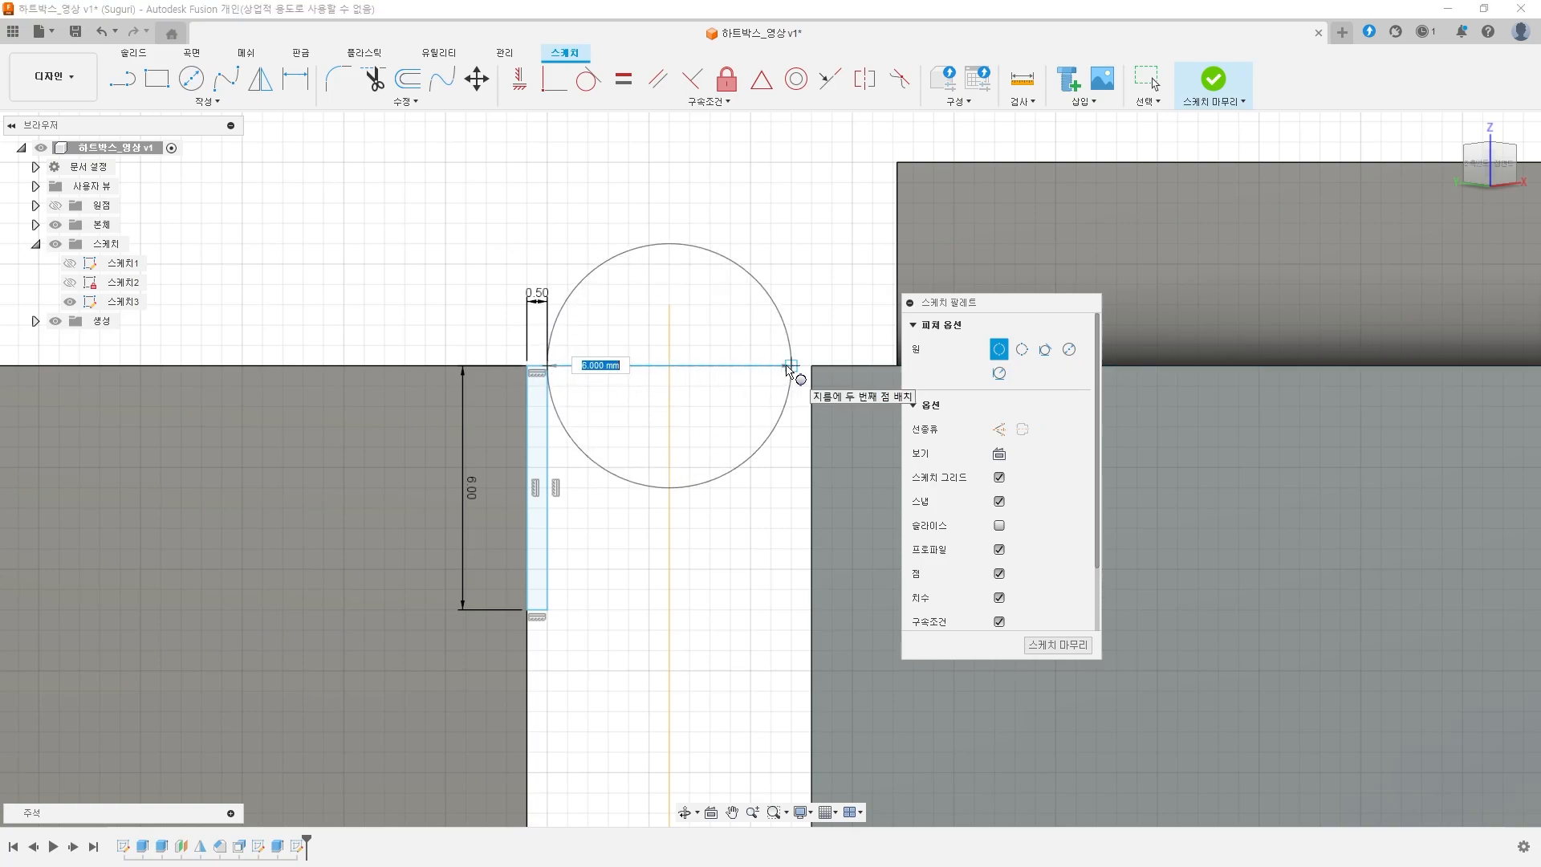
{"action": "left_click", "coordinate": [789, 366]}
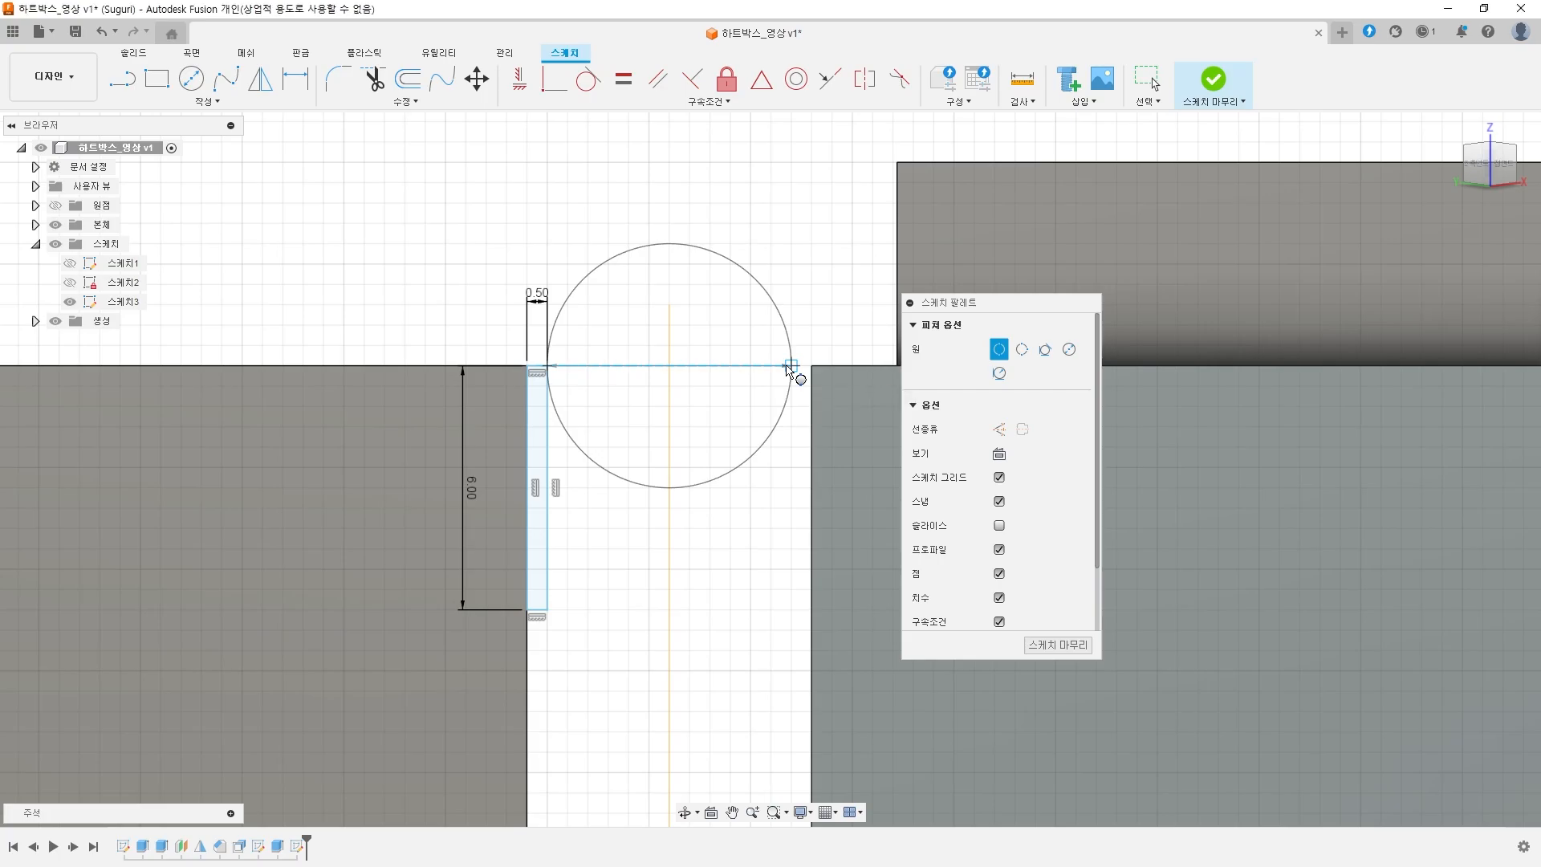
{"action": "key", "text": "Escape"}
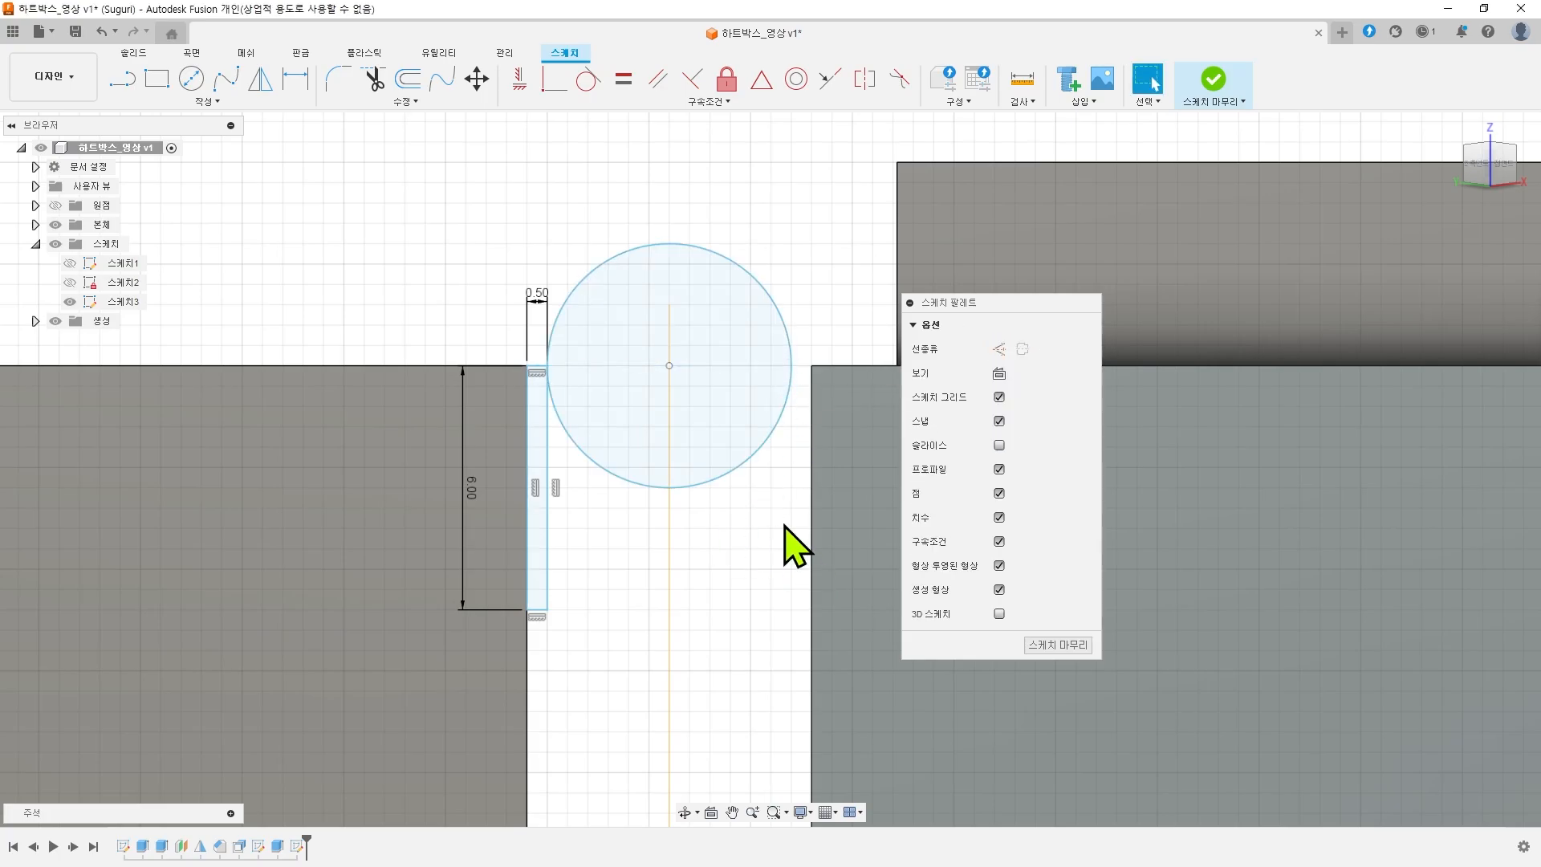
{"action": "middle_click_drag", "start_coordinate": [795, 244], "coordinate": [823, 183]}
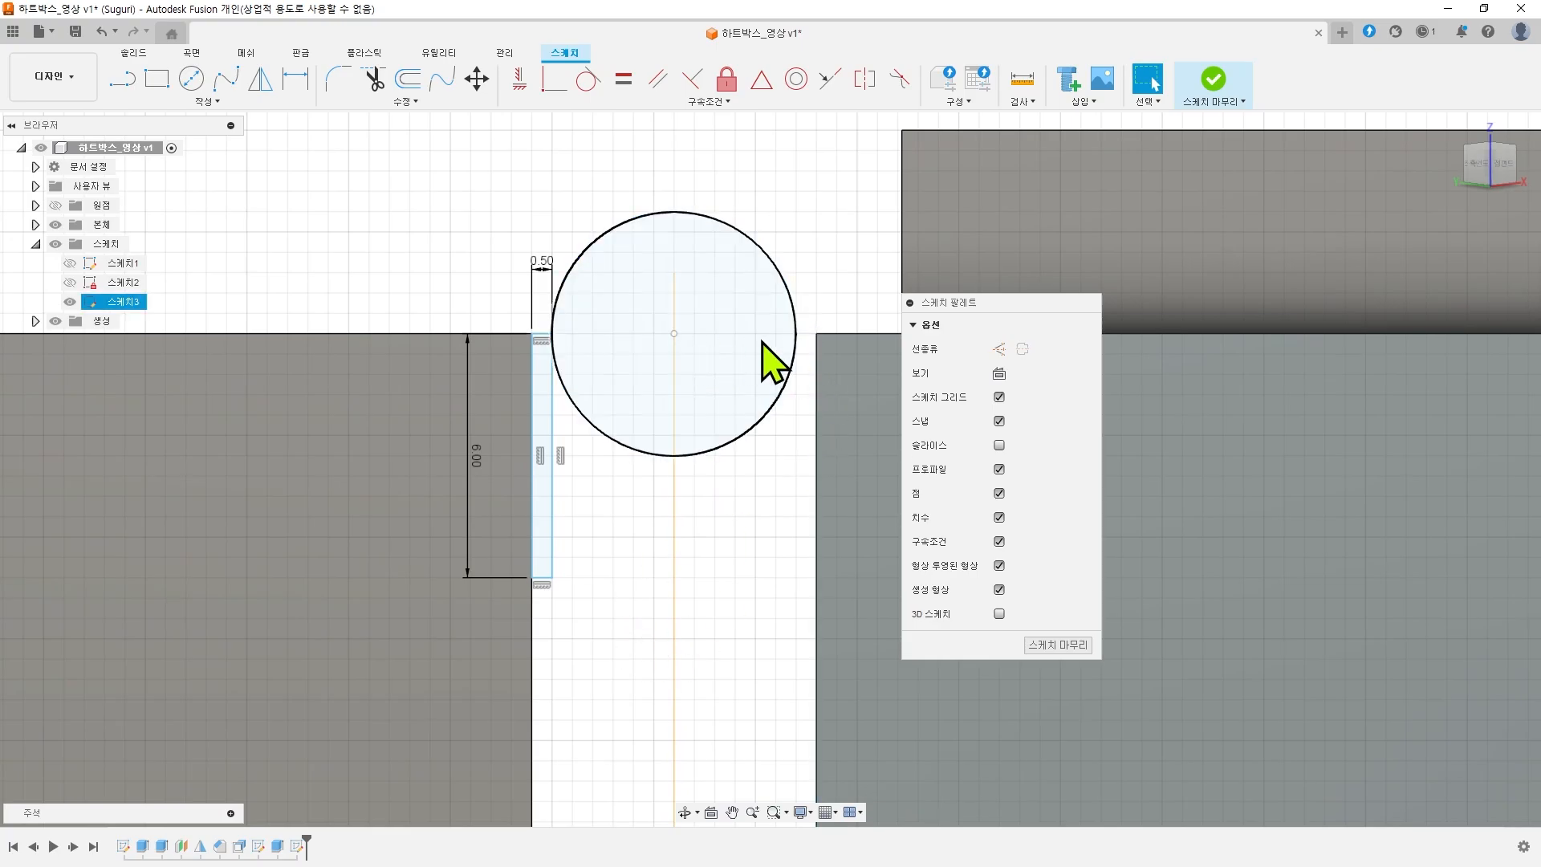
{"action": "mouse_move", "coordinate": [789, 386]}
{"action": "left_mouse_down"}
{"action": "mouse_move", "coordinate": [795, 317]}
{"action": "mouse_move", "coordinate": [771, 384]}
{"action": "left_mouse_up"}
{"action": "key", "text": "Escape"}
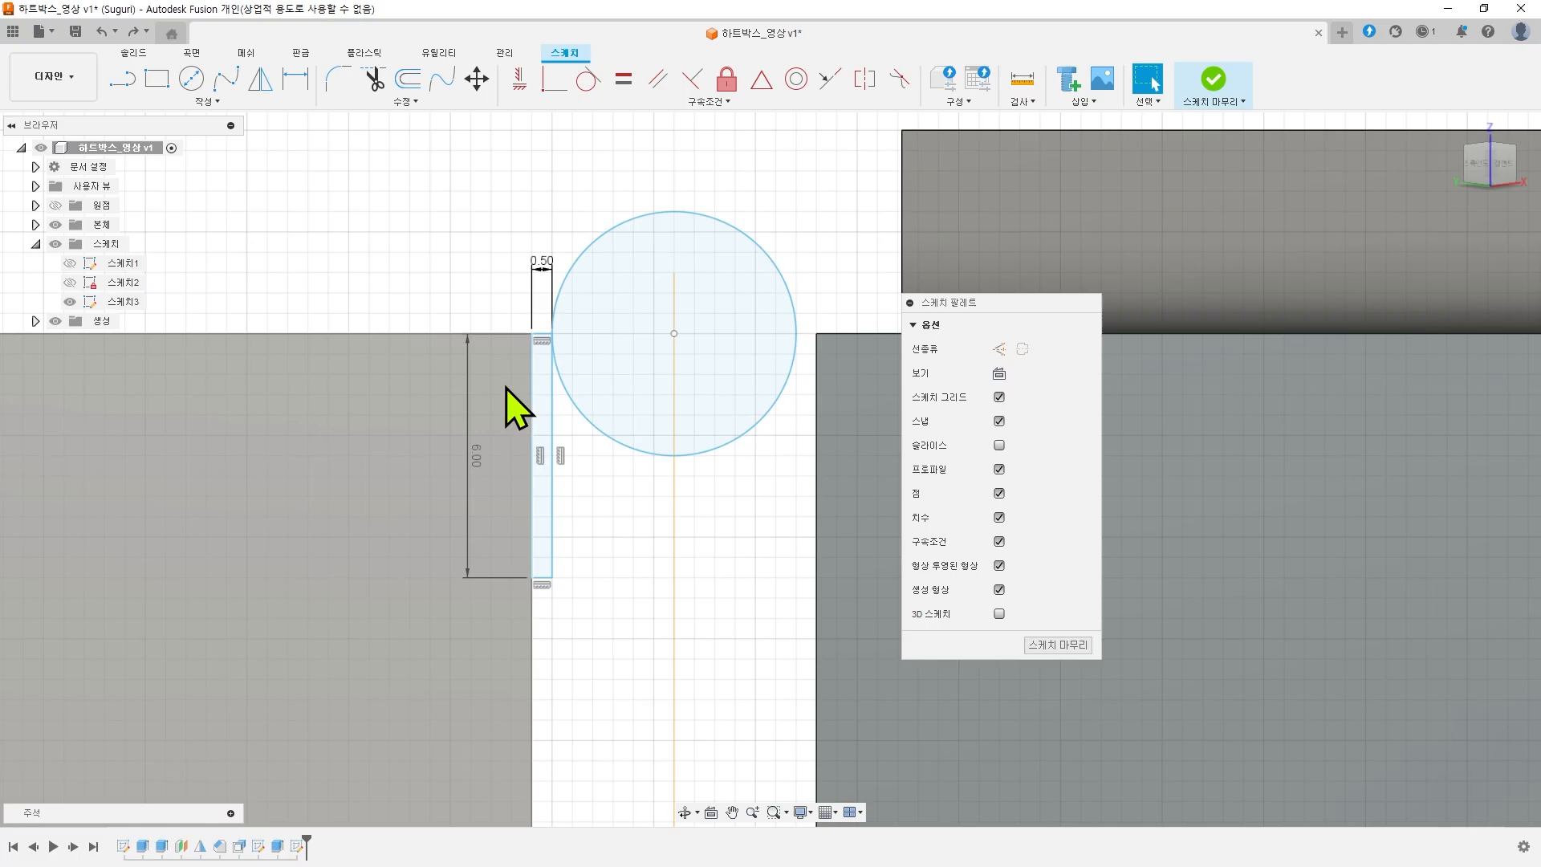
- Dimension the circle's diameter as 6 mm
{"action": "left_click", "coordinate": [295, 78]}
{"action": "left_click", "coordinate": [744, 311]}
{"action": "left_click", "coordinate": [746, 245]}
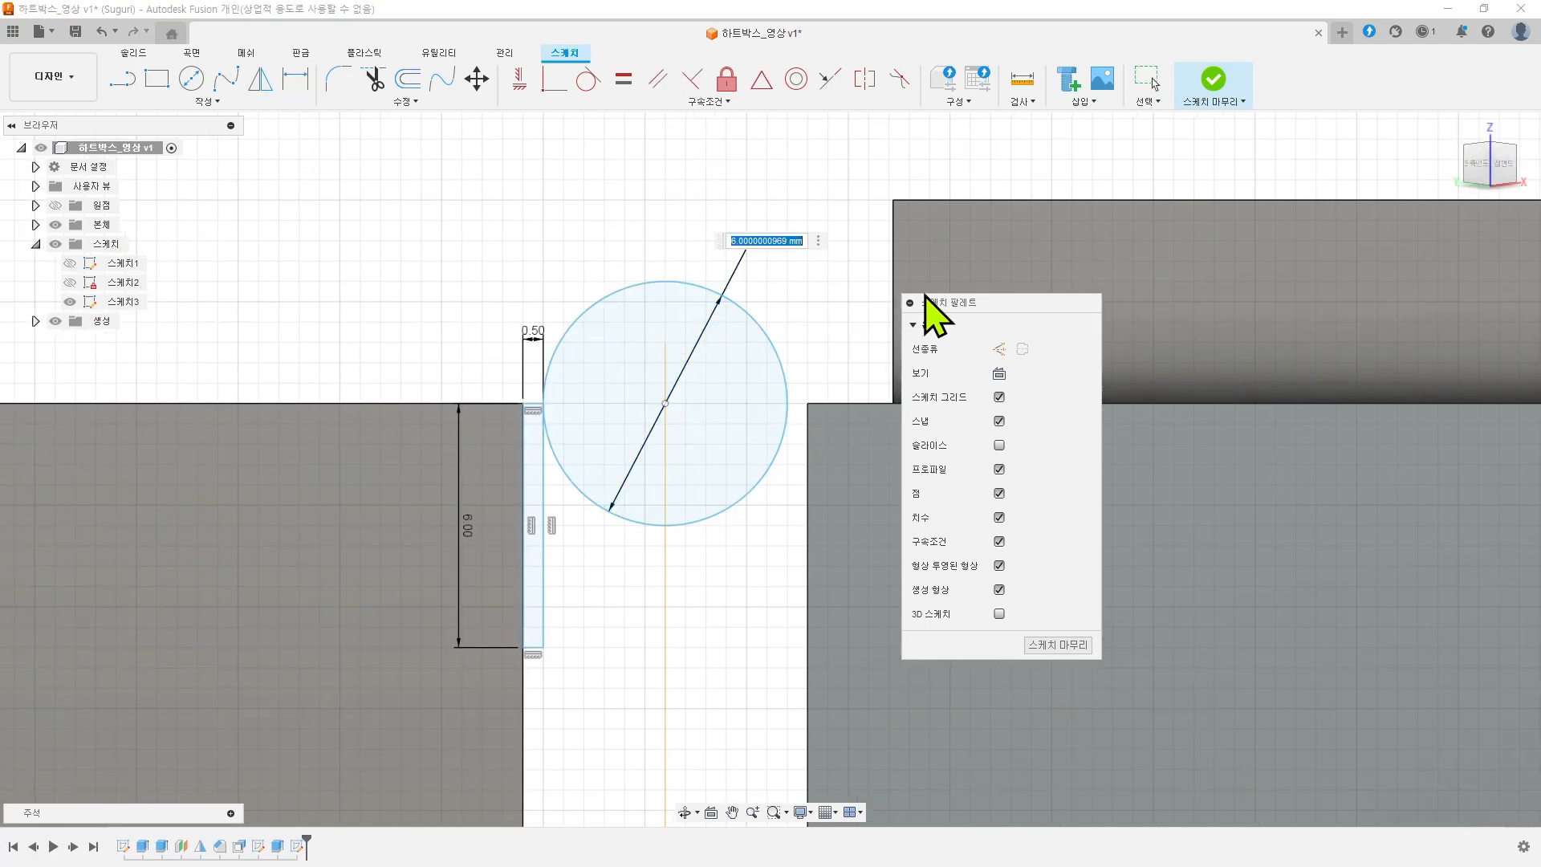
{"action": "type", "text": "6"}
{"action": "key", "text": "Return"}
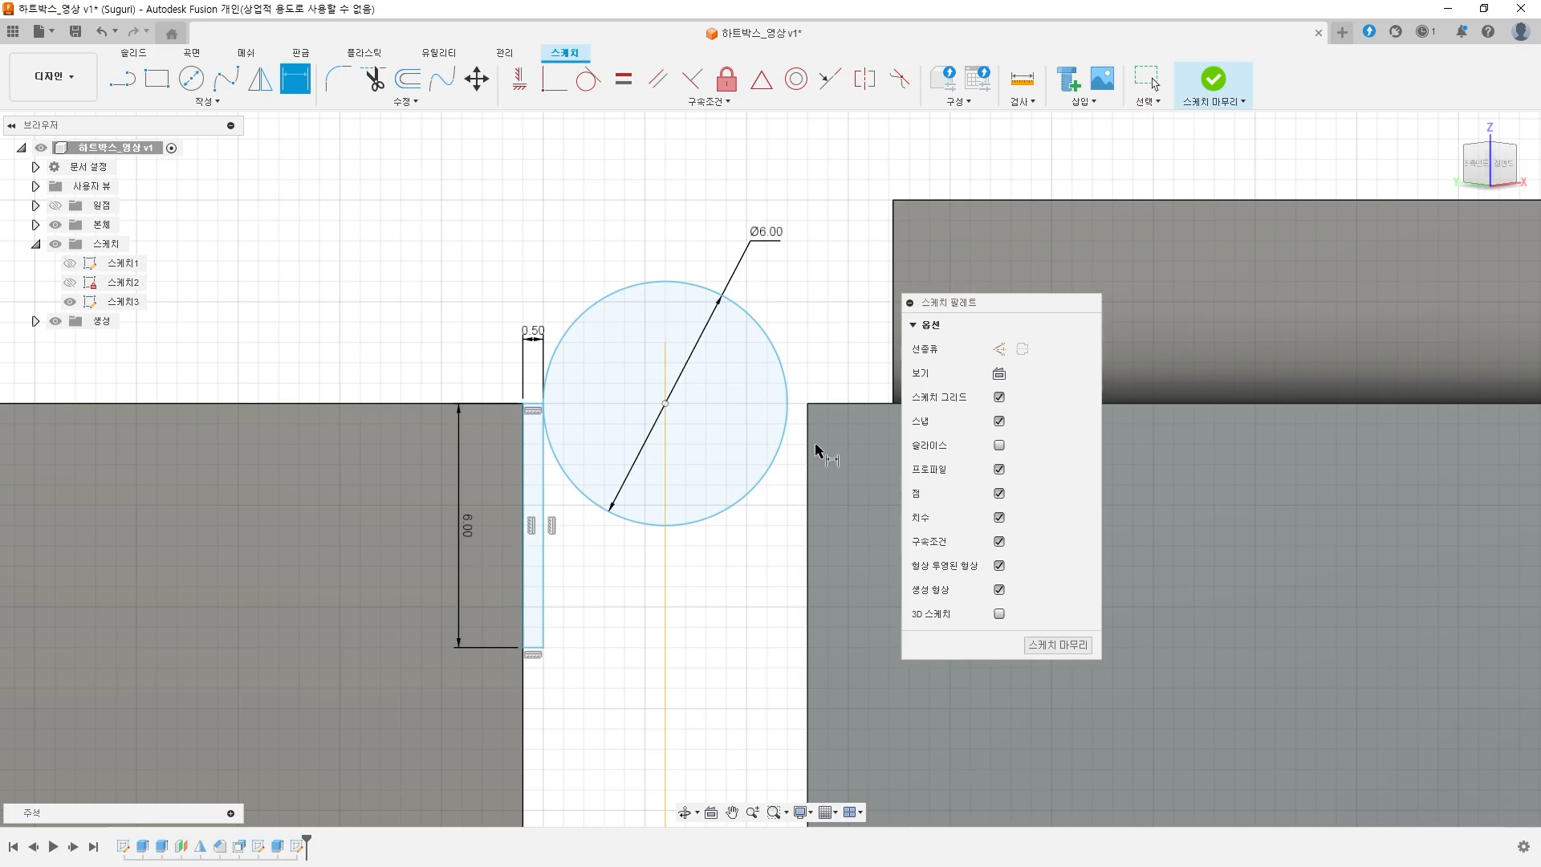
- Constrain the circle's center horizontally in line with the rectangle's upper corner on the original box
{"action": "left_click", "coordinate": [519, 79]}
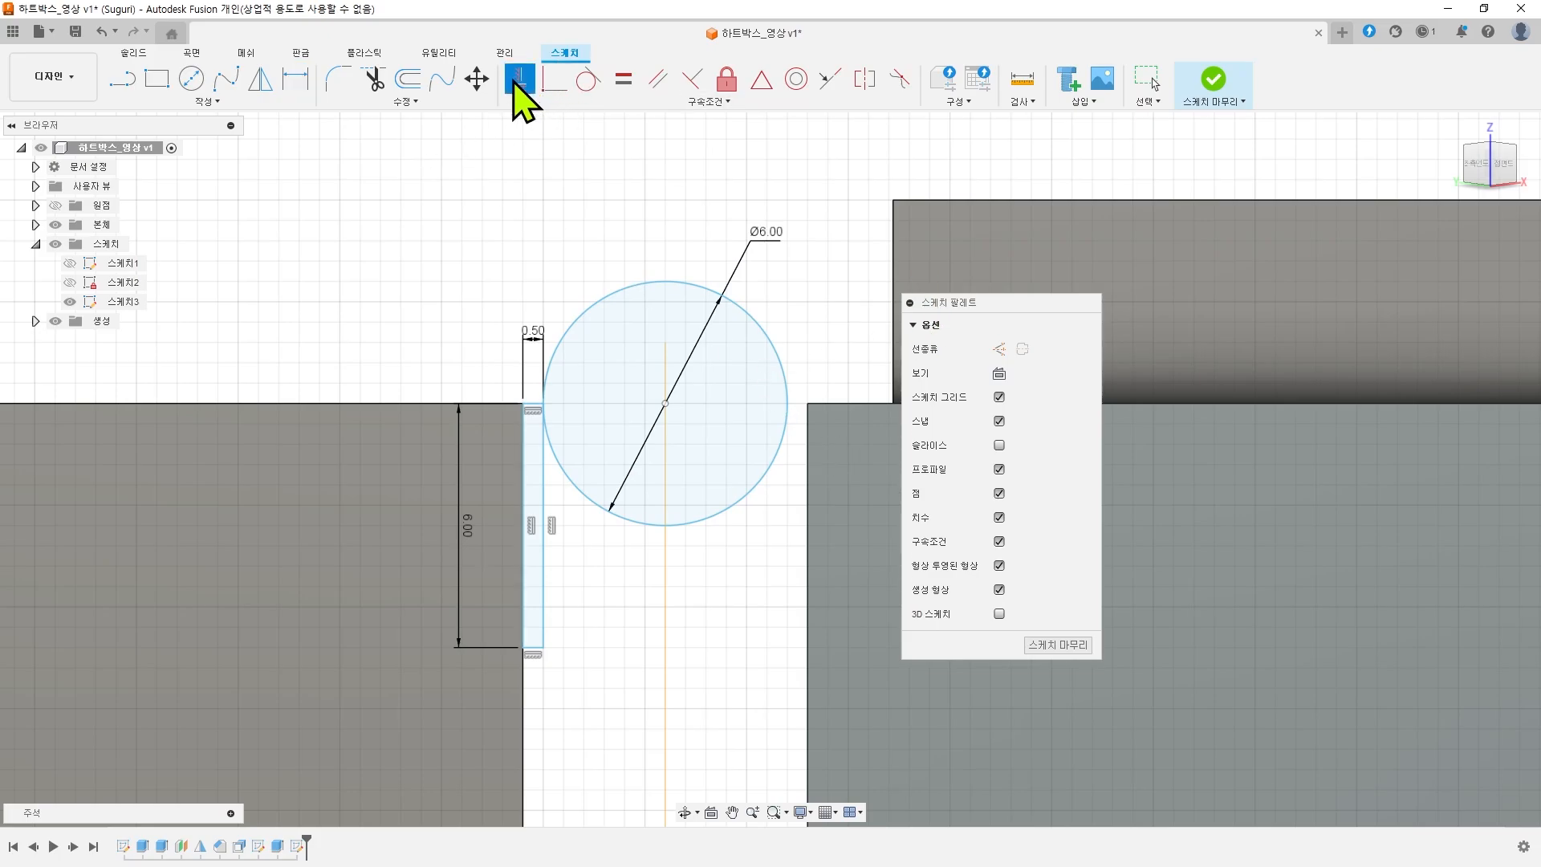
{"action": "left_click", "coordinate": [665, 404]}
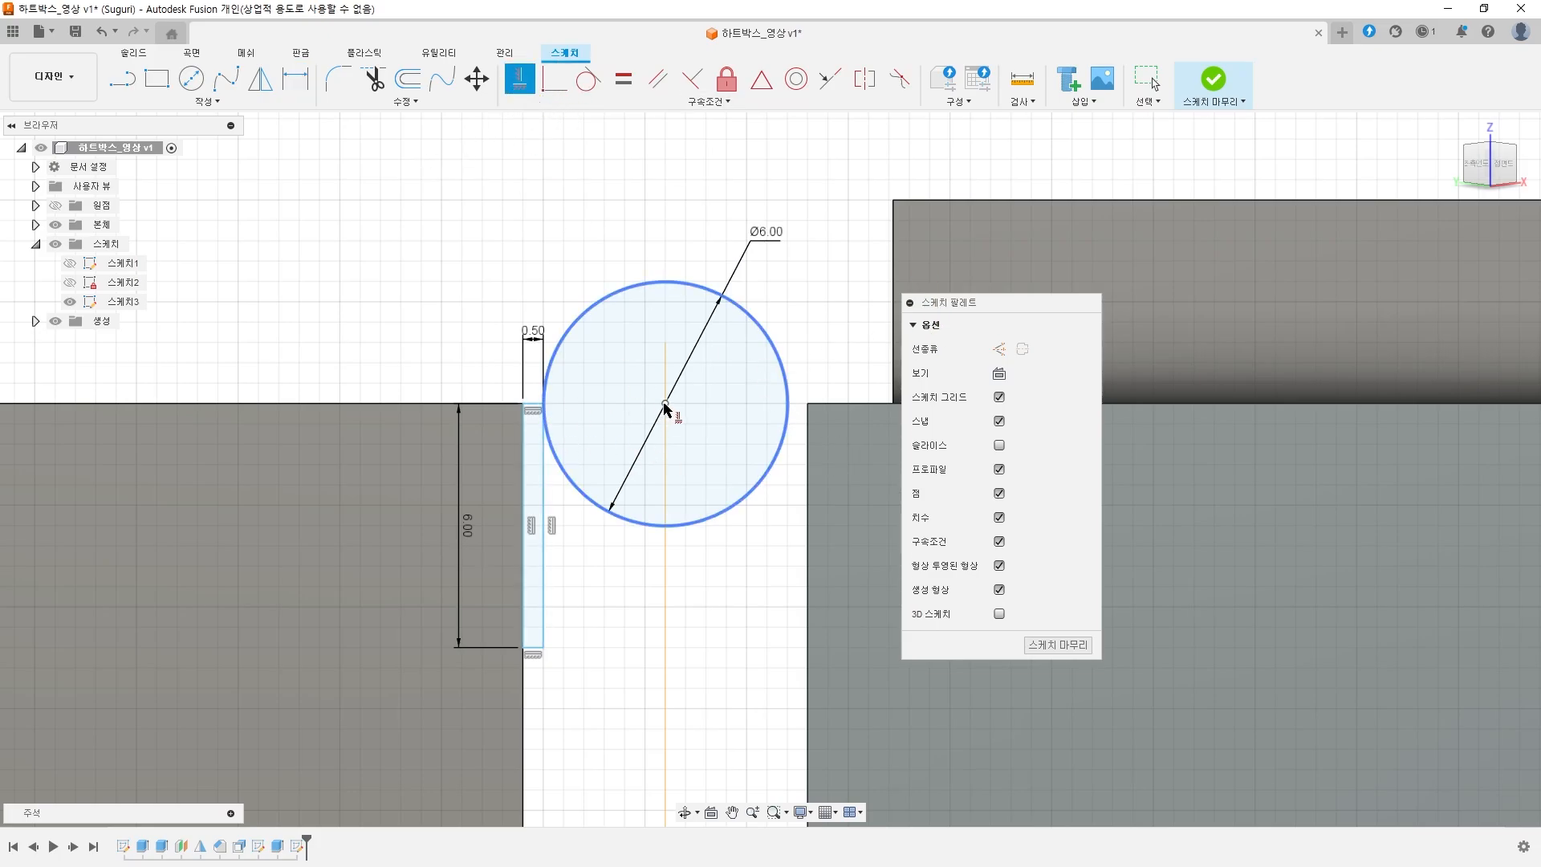
{"action": "left_click", "coordinate": [522, 406]}
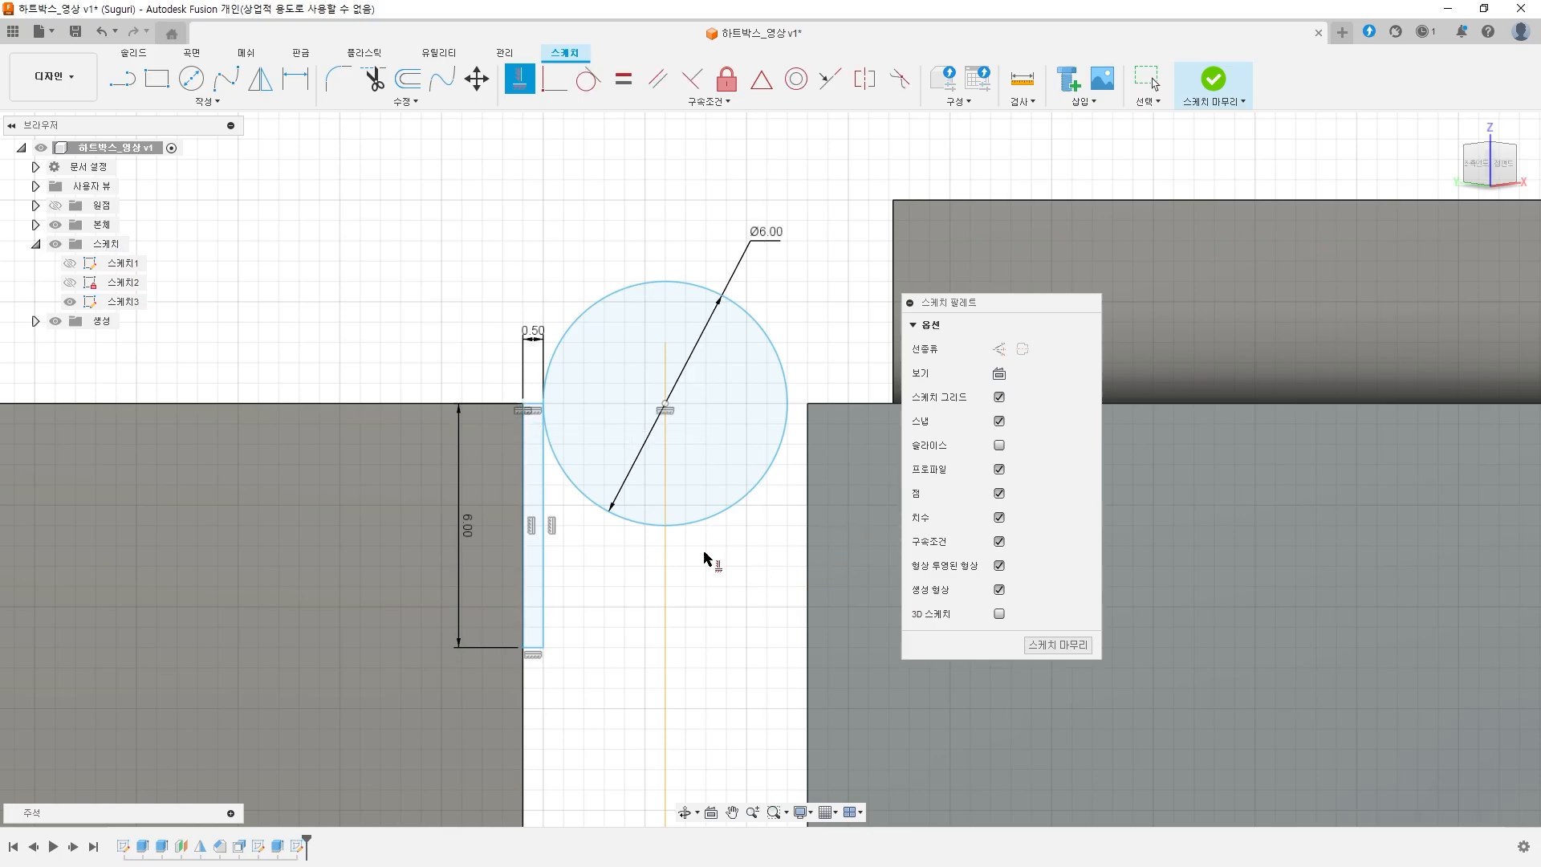
{"action": "key", "text": "Escape"}
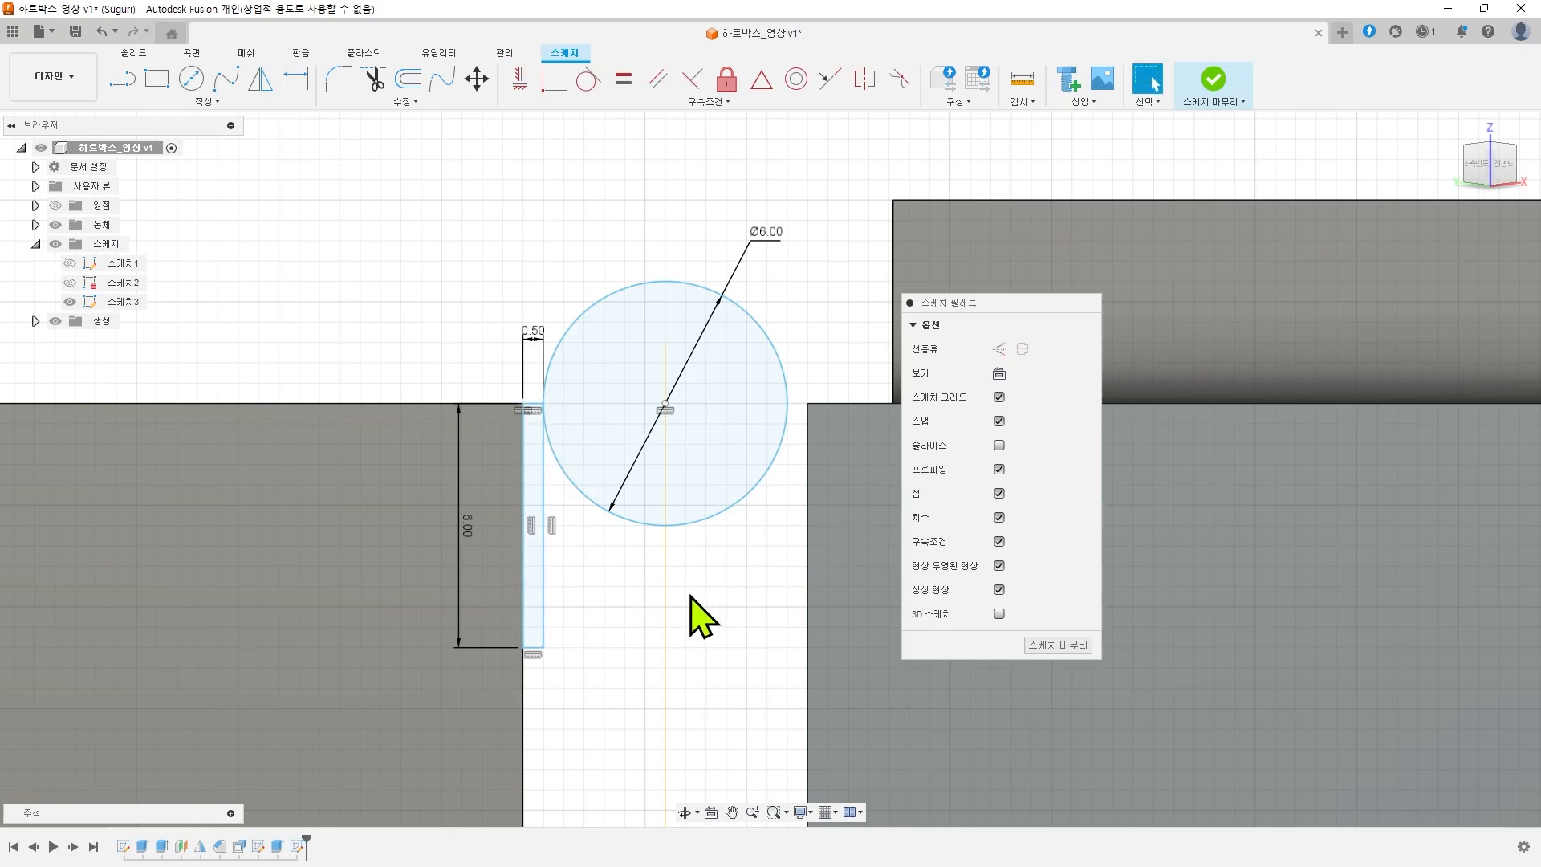
- Draw a line about 7.4 mm long at about 40 degrees from the rectangle's lower outer corner to the circle's far side
{"action": "middle_click_drag", "start_coordinate": [688, 612], "coordinate": [688, 567]}
{"action": "scroll", "coordinate": [761, 335], "scroll_direction": "up", "scroll_amount": 2}
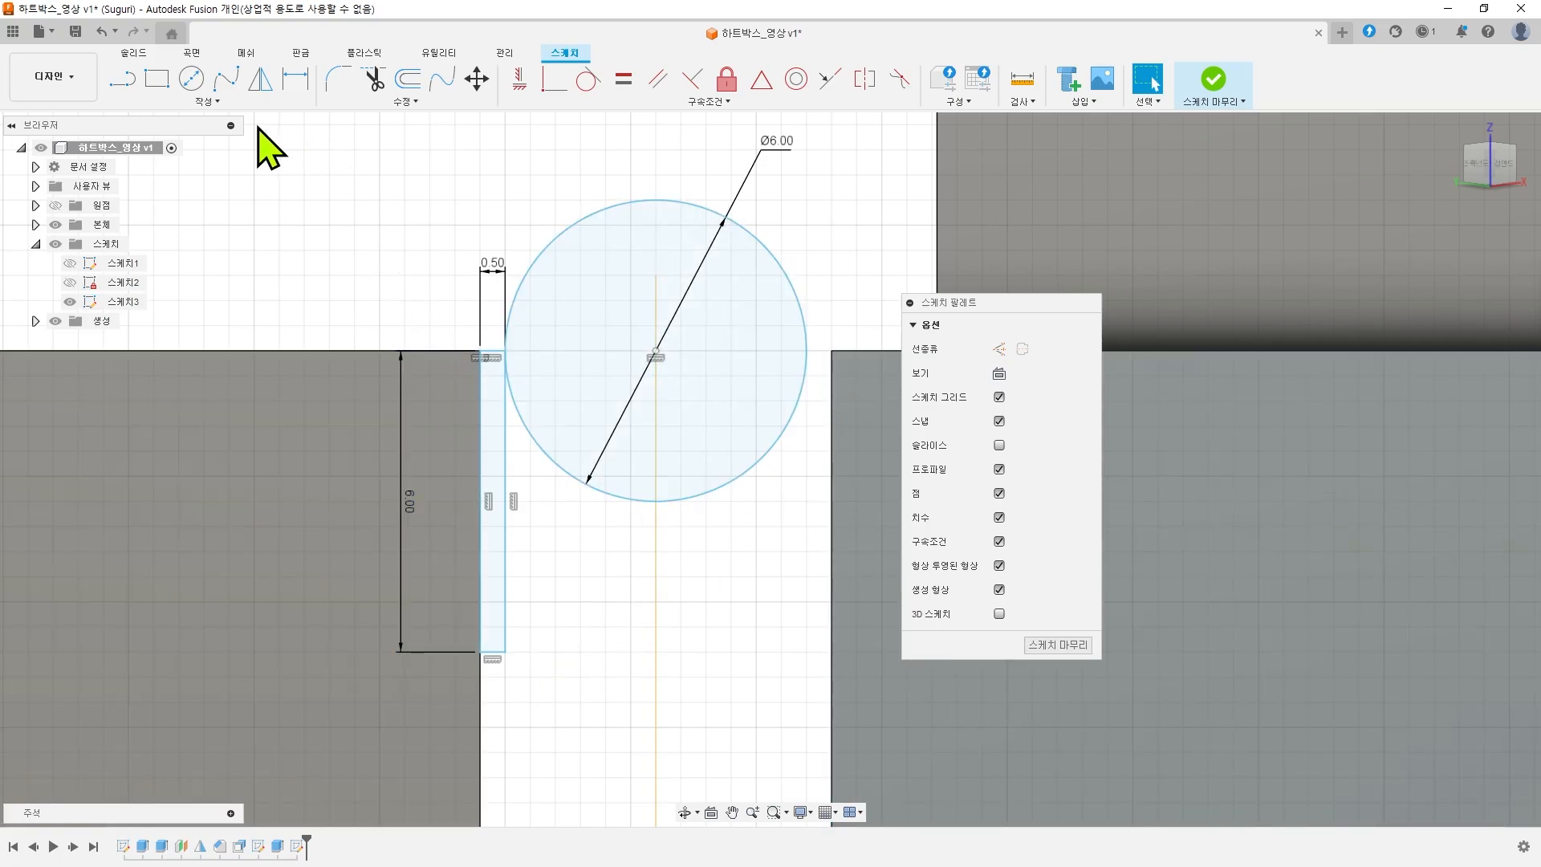
{"action": "left_click", "coordinate": [123, 79]}
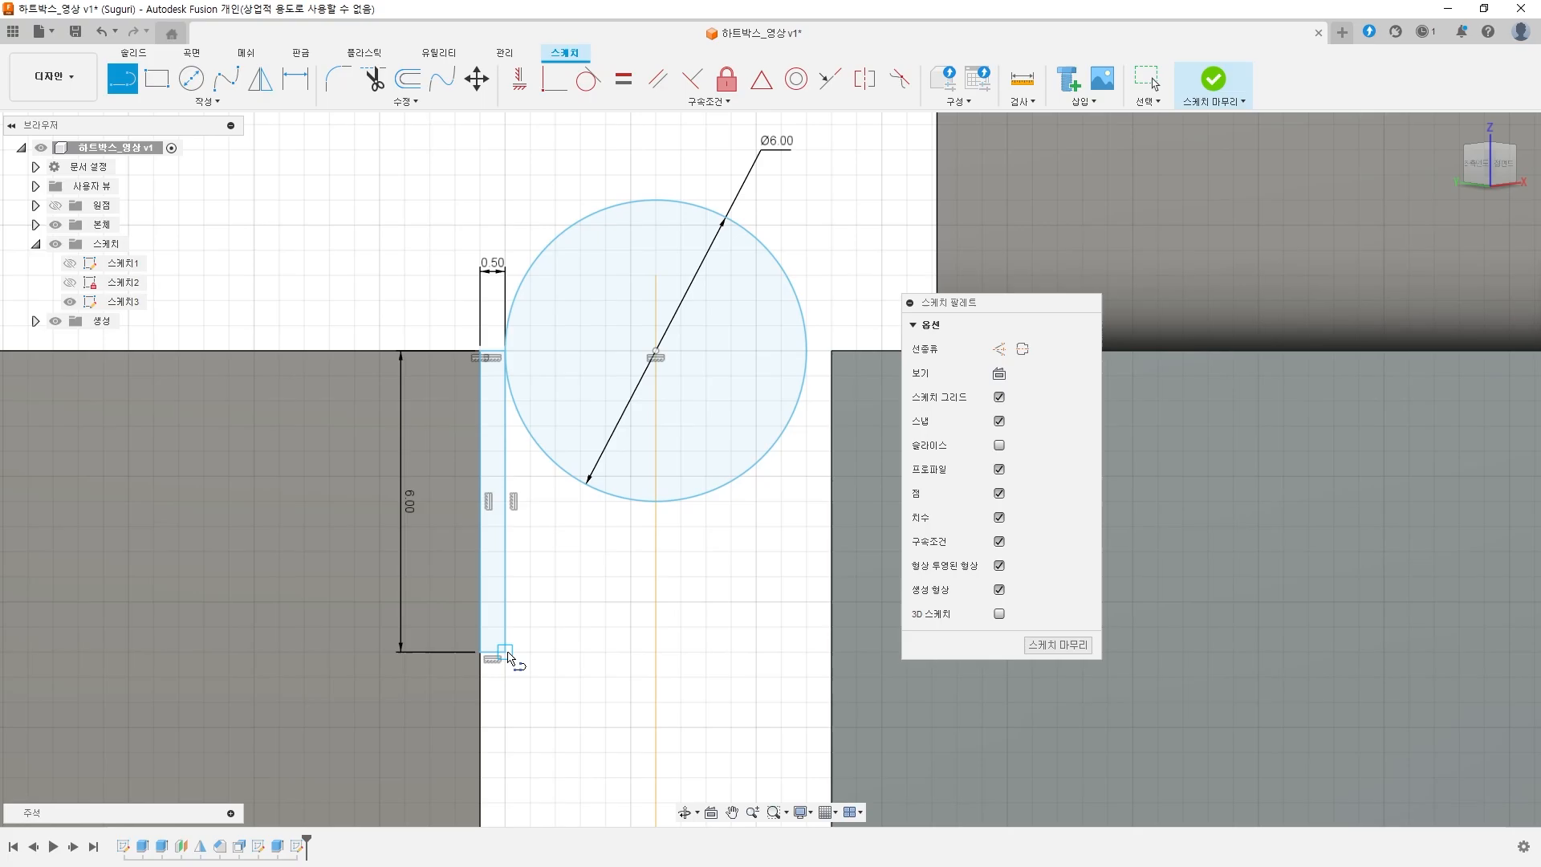
{"action": "left_click", "coordinate": [506, 652]}
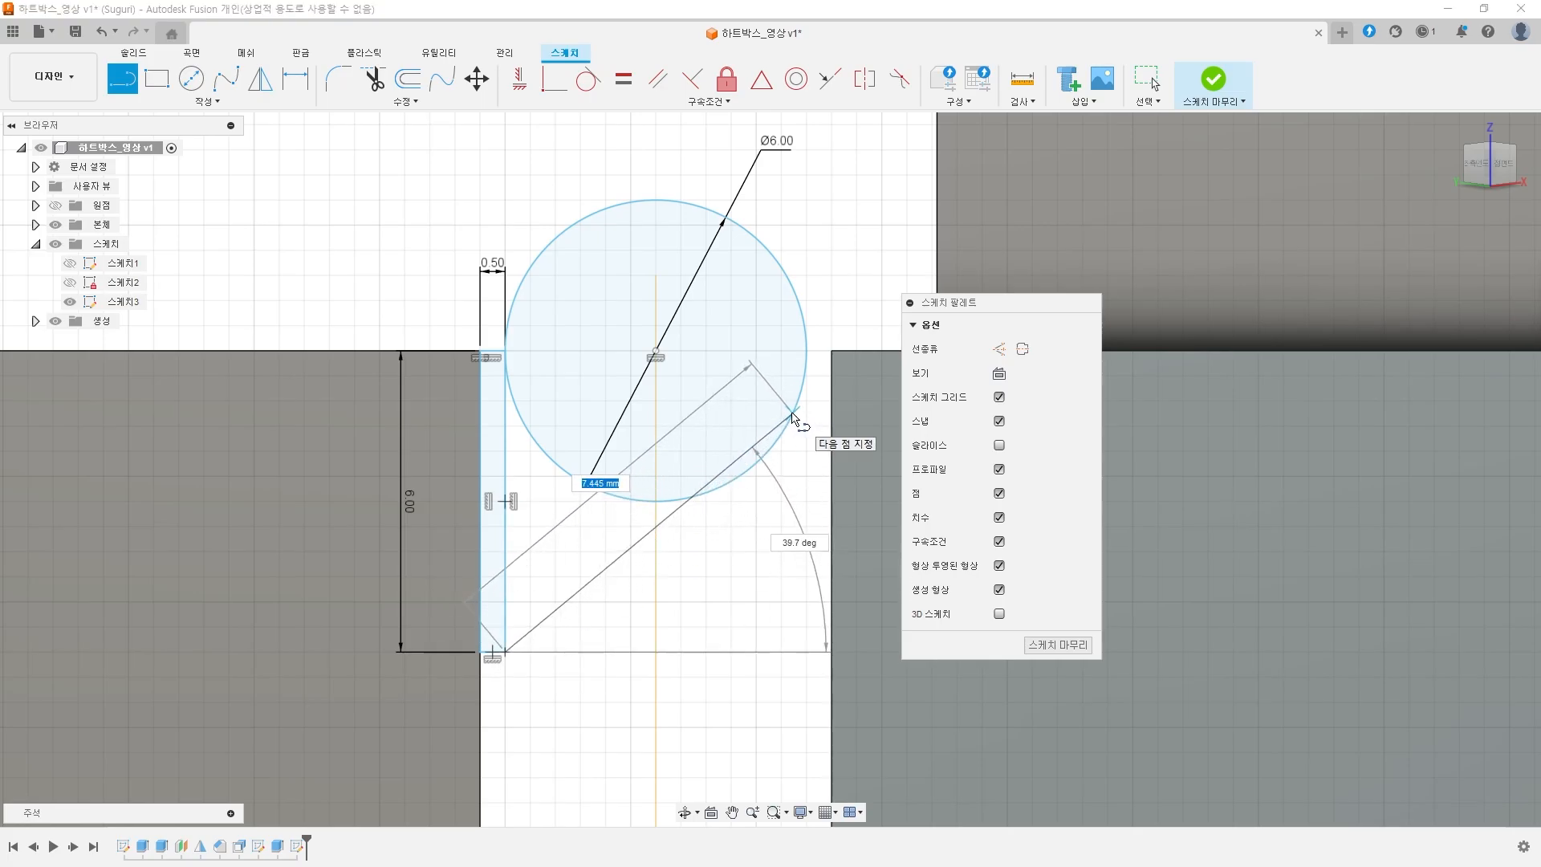
{"action": "left_click", "coordinate": [792, 415]}
{"action": "middle_click_drag", "start_coordinate": [731, 631], "coordinate": [812, 622]}
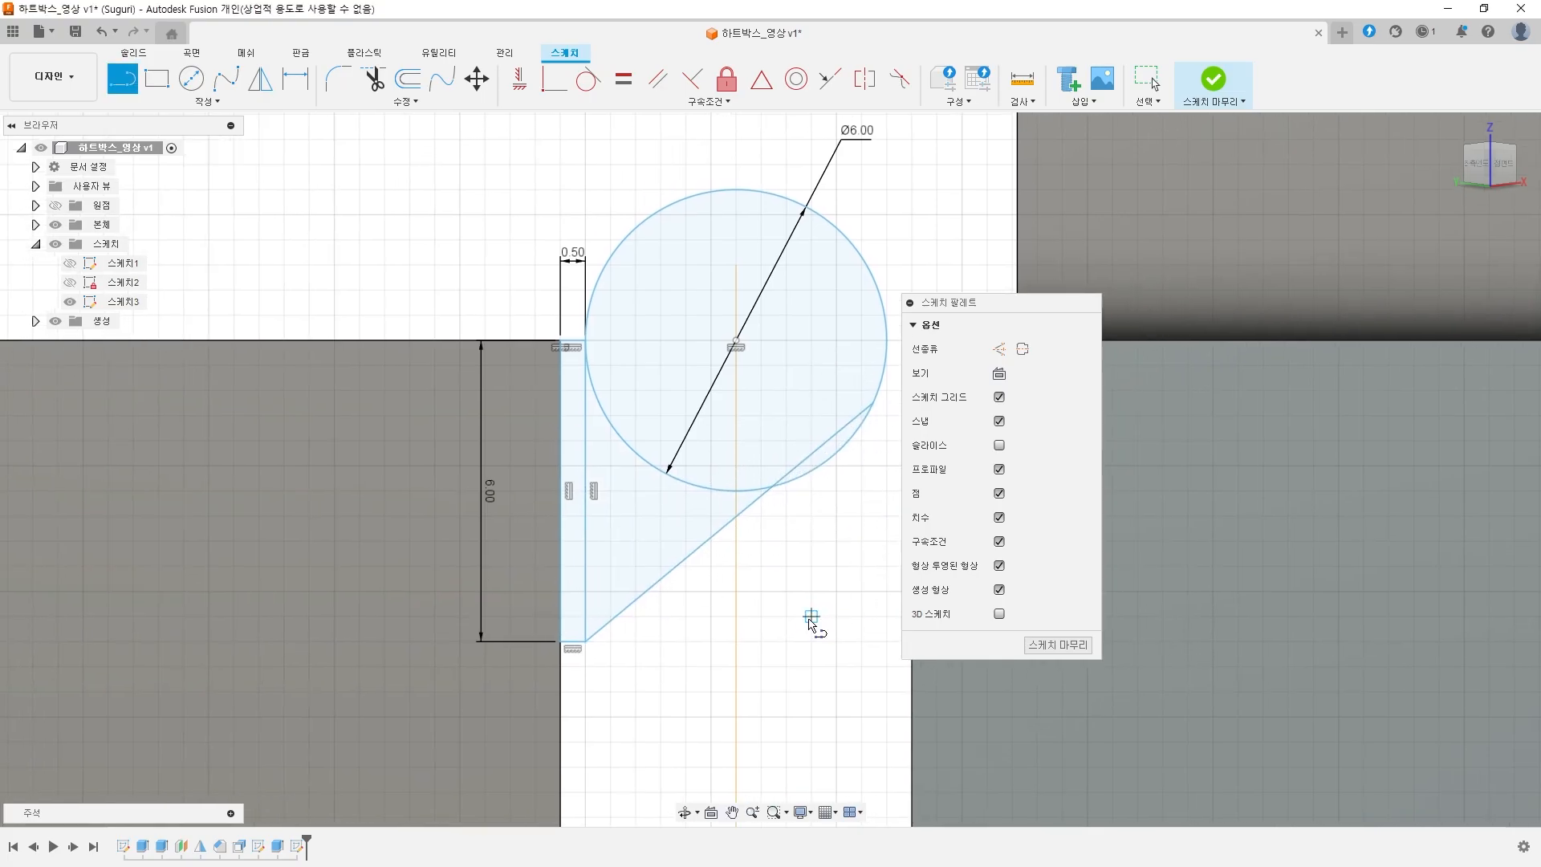
{"action": "middle_click_drag", "start_coordinate": [720, 583], "coordinate": [676, 567]}
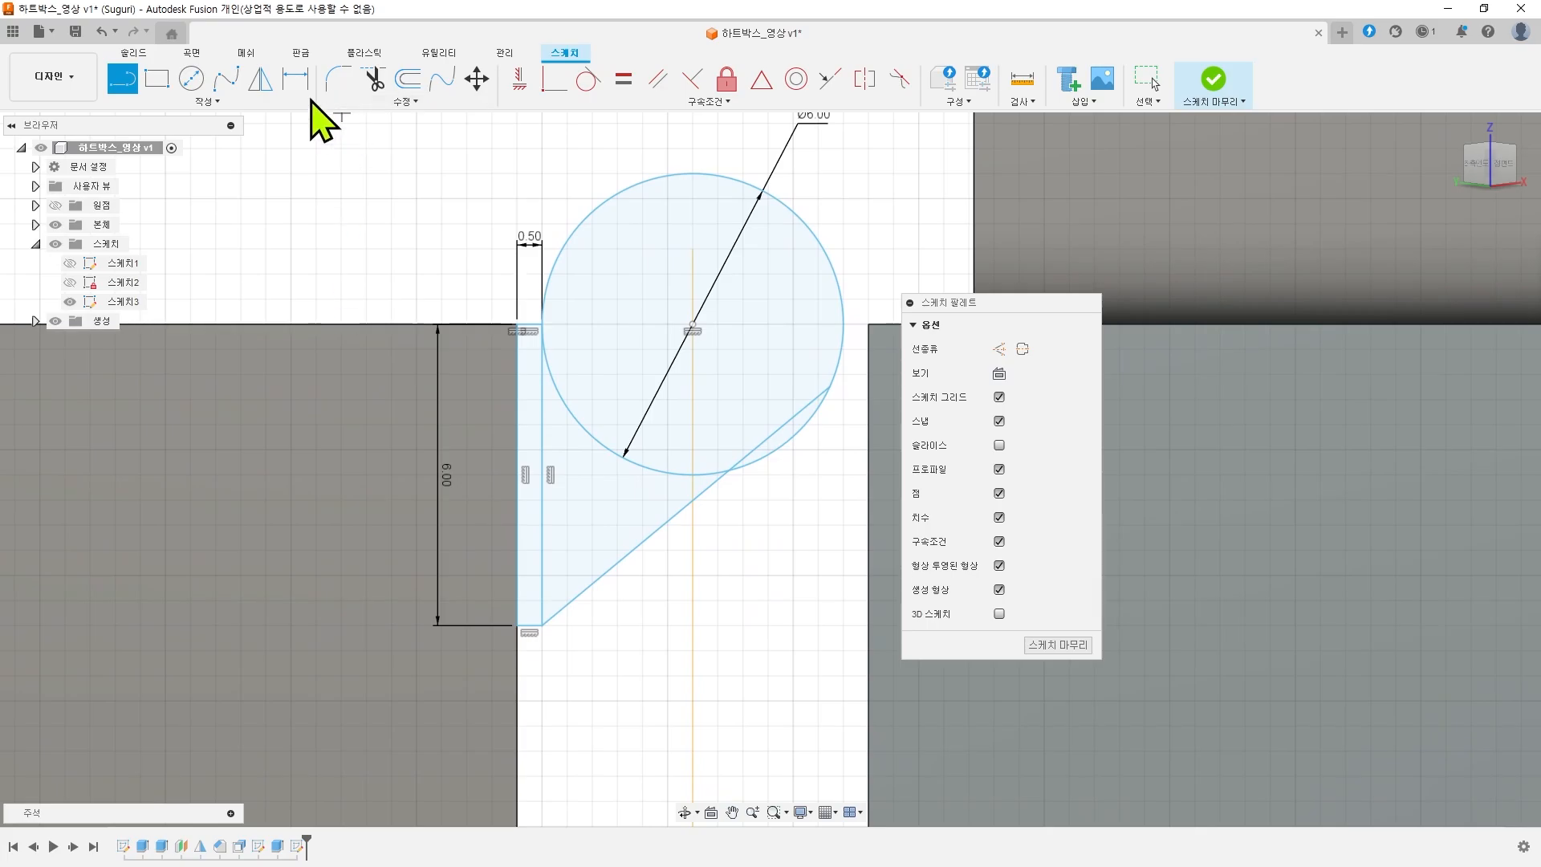
- Apply a Tangent constraint between the circle and the slanted line
{"action": "left_click", "coordinate": [295, 79]}
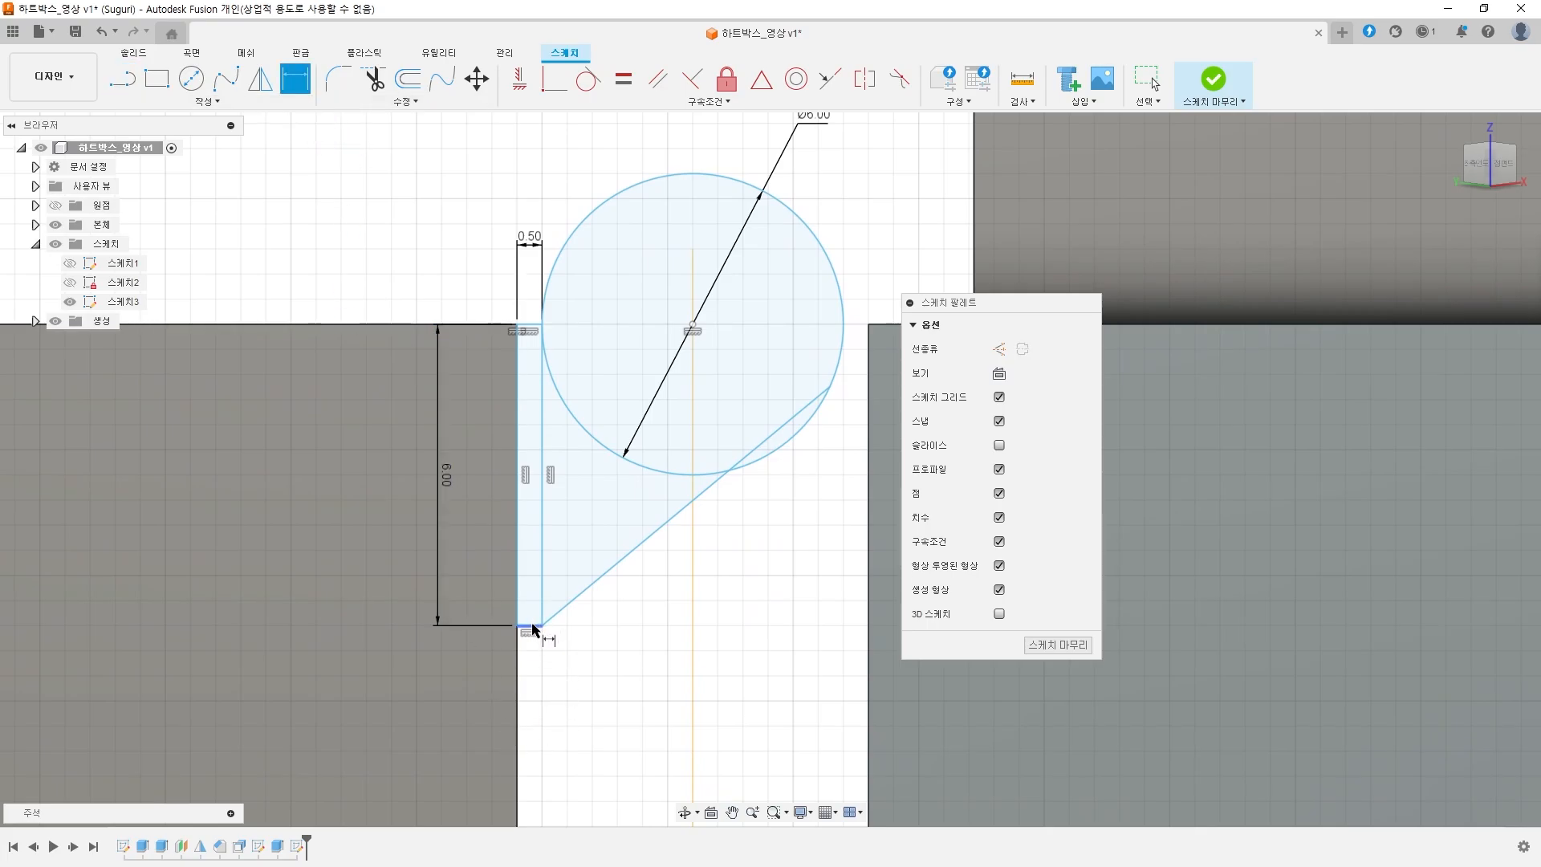
{"action": "key", "text": "Escape"}
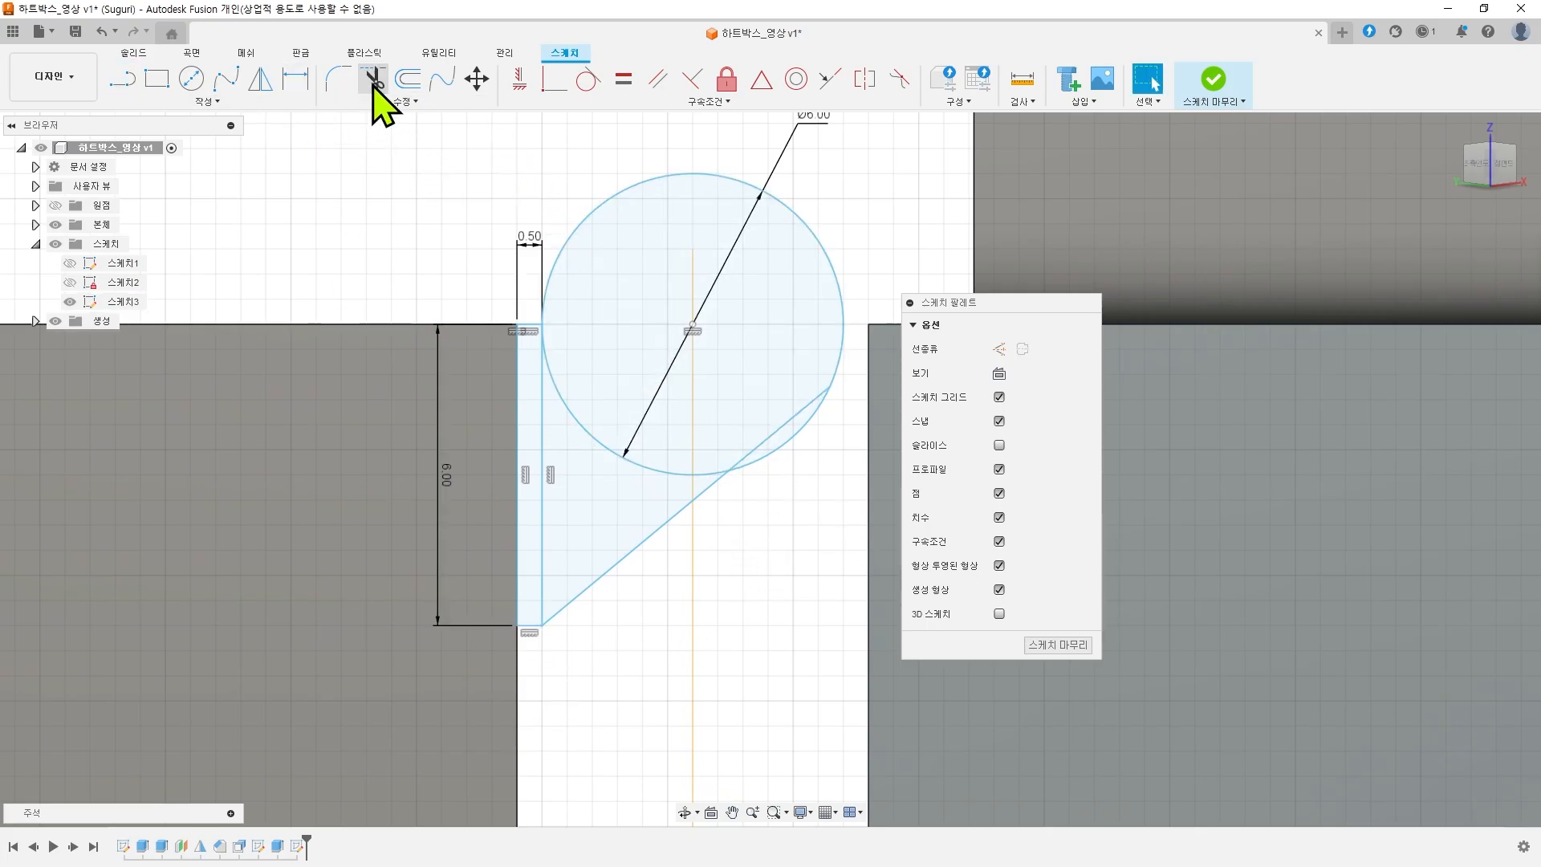
{"action": "left_click", "coordinate": [373, 85]}
{"action": "left_click", "coordinate": [582, 83]}
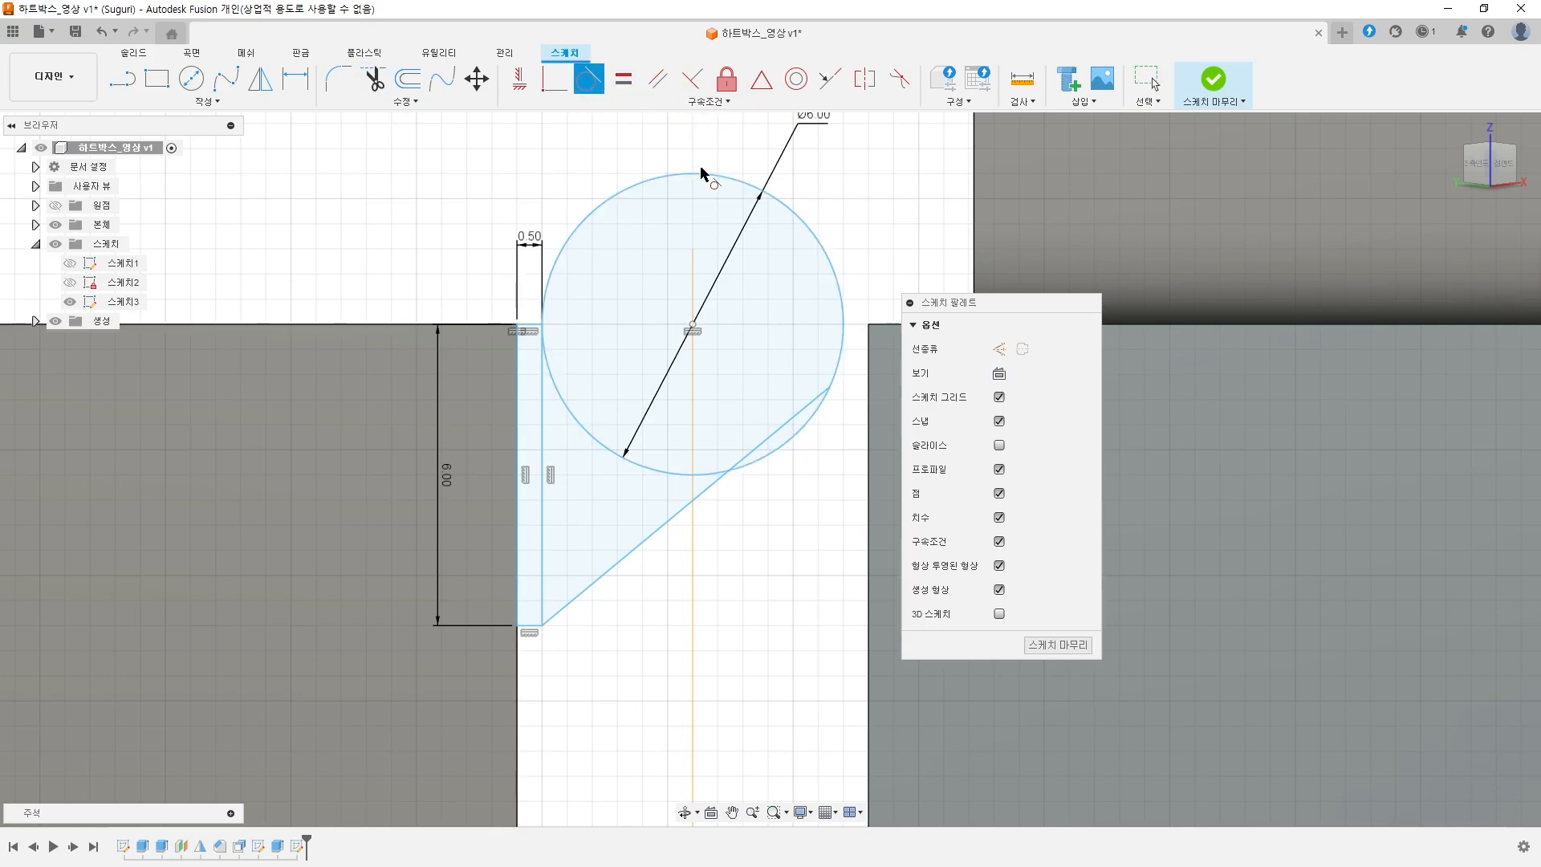
{"action": "left_click", "coordinate": [835, 390]}
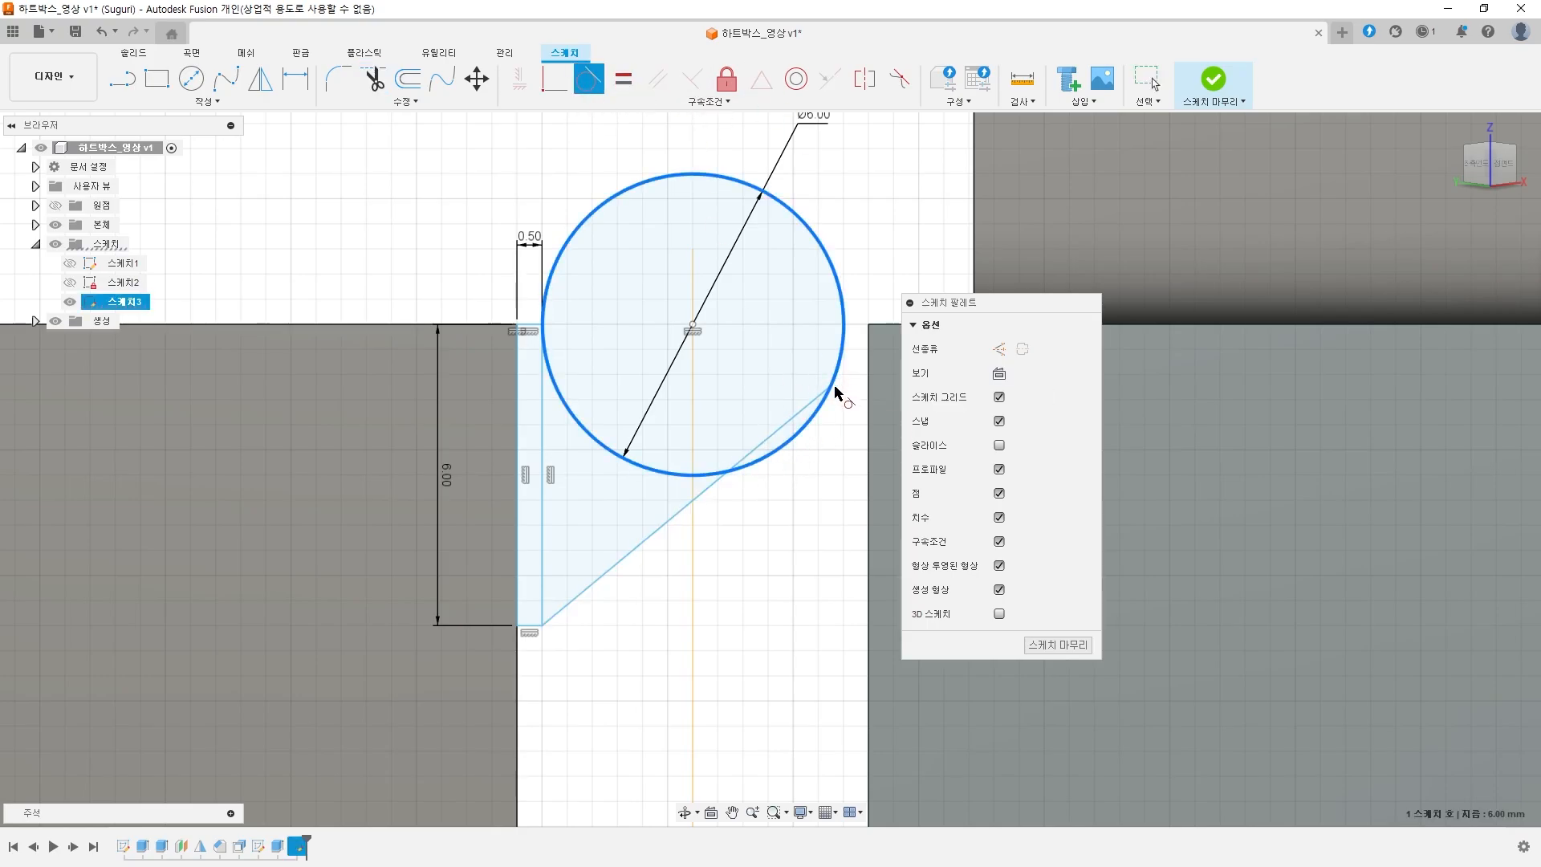
{"action": "left_click", "coordinate": [663, 527]}
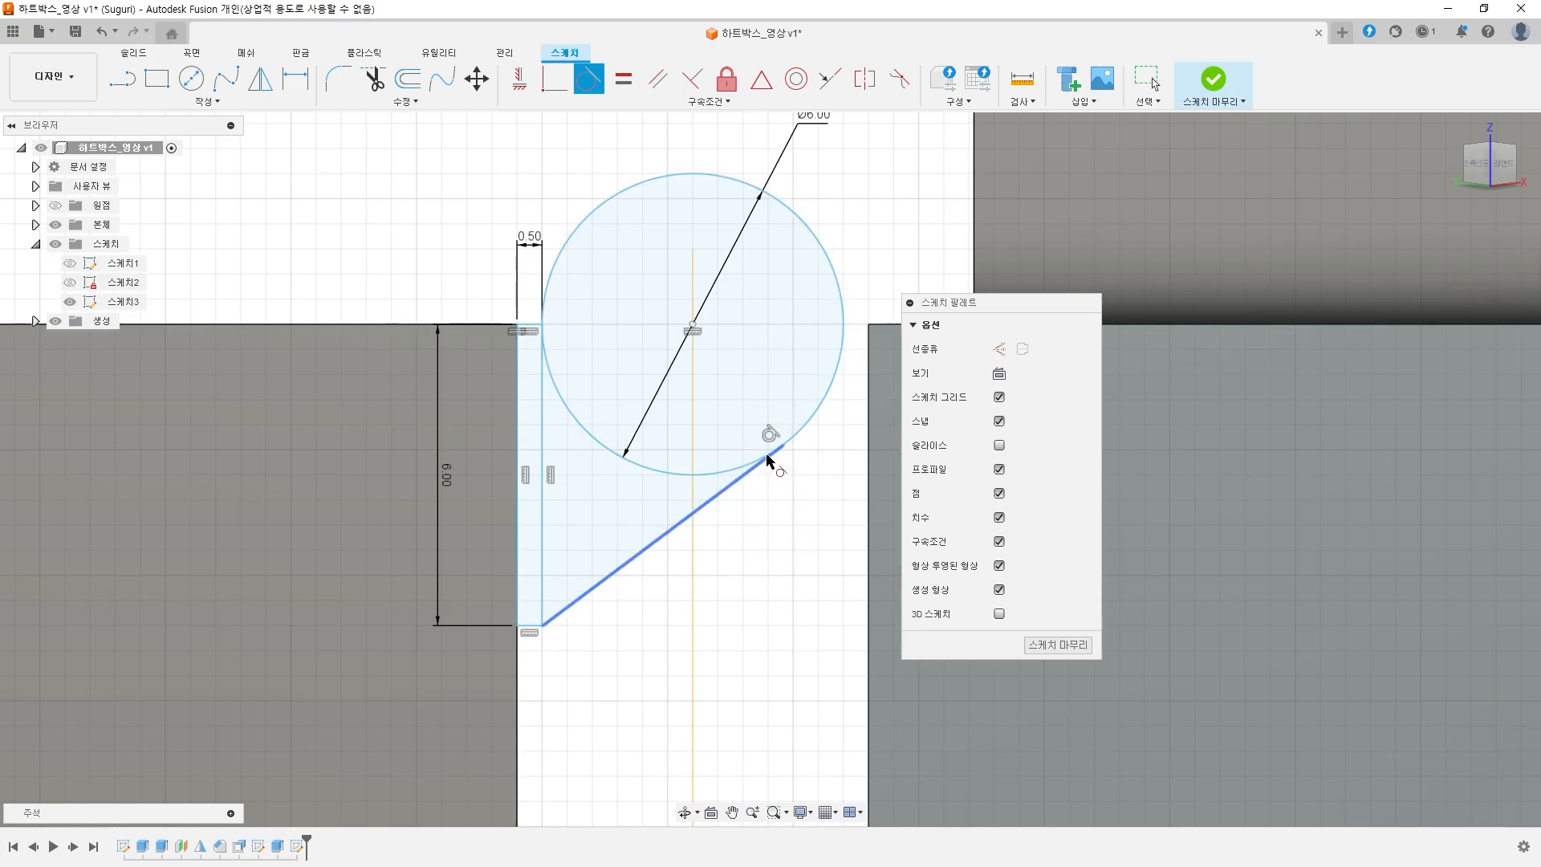
- Trim away the rectangle's outer vertical side and the circle's inner arc to leave one closed hinge profile
{"action": "left_click", "coordinate": [385, 85]}
{"action": "left_click", "coordinate": [543, 534]}
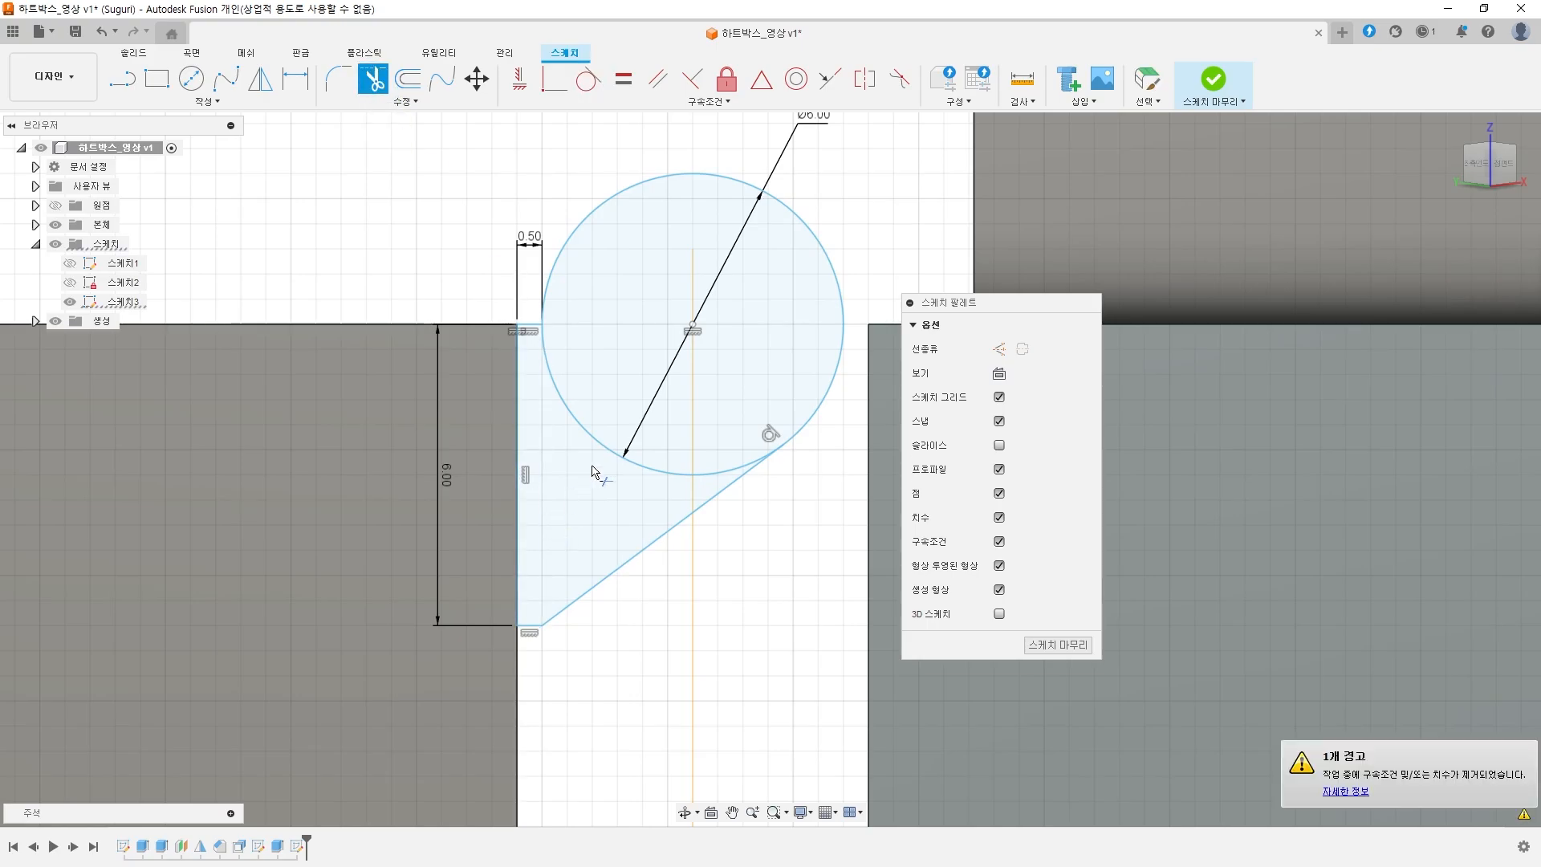
{"action": "left_click", "coordinate": [610, 451]}
{"action": "key", "text": "Escape"}
{"action": "scroll", "coordinate": [757, 557], "scroll_direction": "down", "scroll_amount": 1}
{"action": "middle_click_drag", "start_coordinate": [757, 558], "coordinate": [819, 533]}
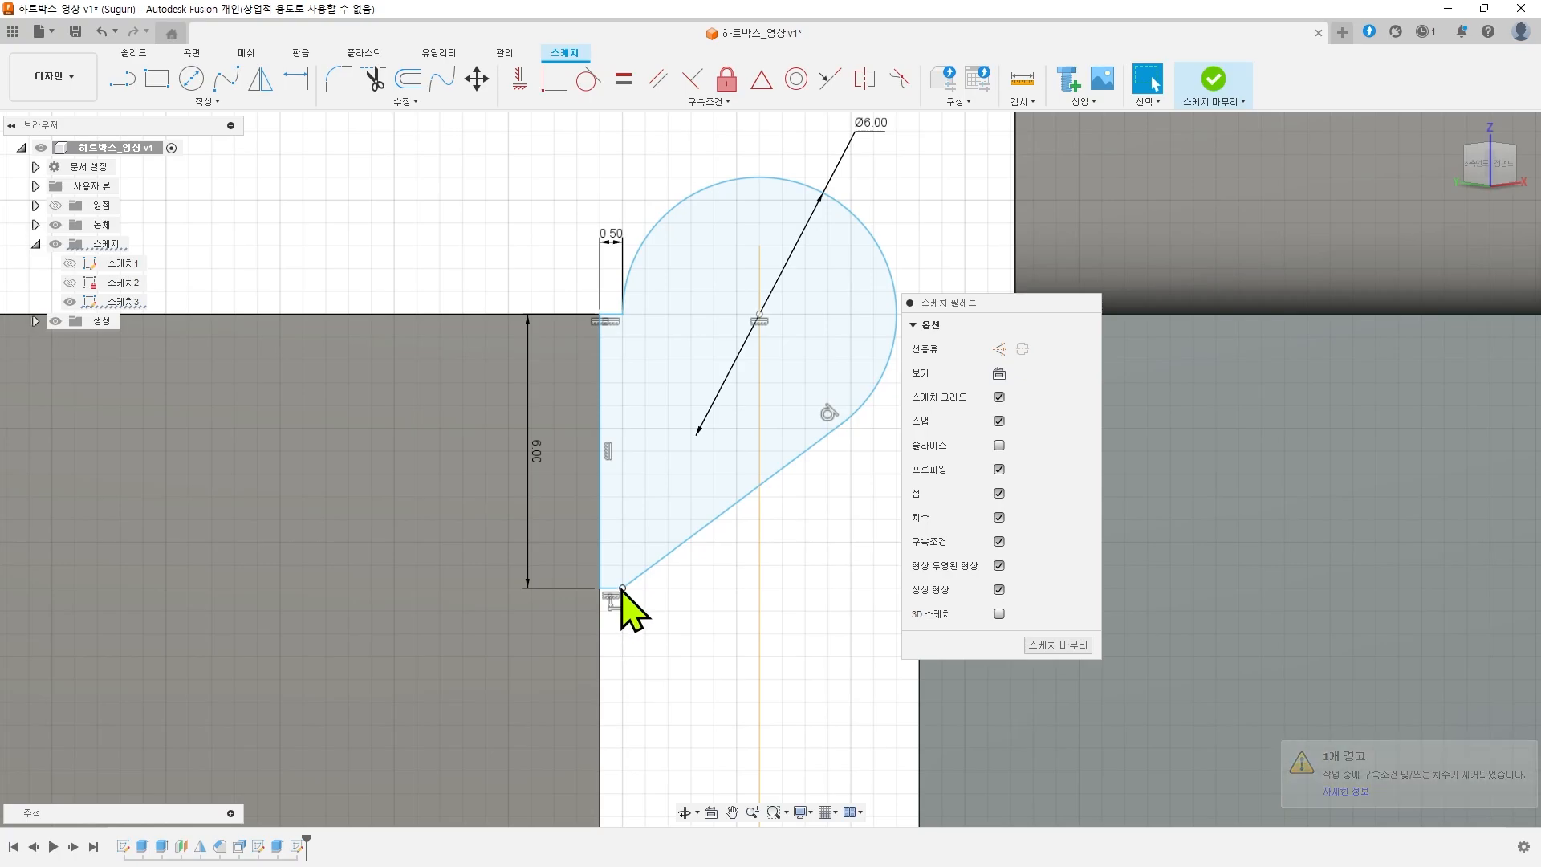
- Dimension the short bottom edge of the hinge profile as 0.5 mm
{"action": "scroll", "coordinate": [615, 595], "scroll_direction": "up", "scroll_amount": 2}
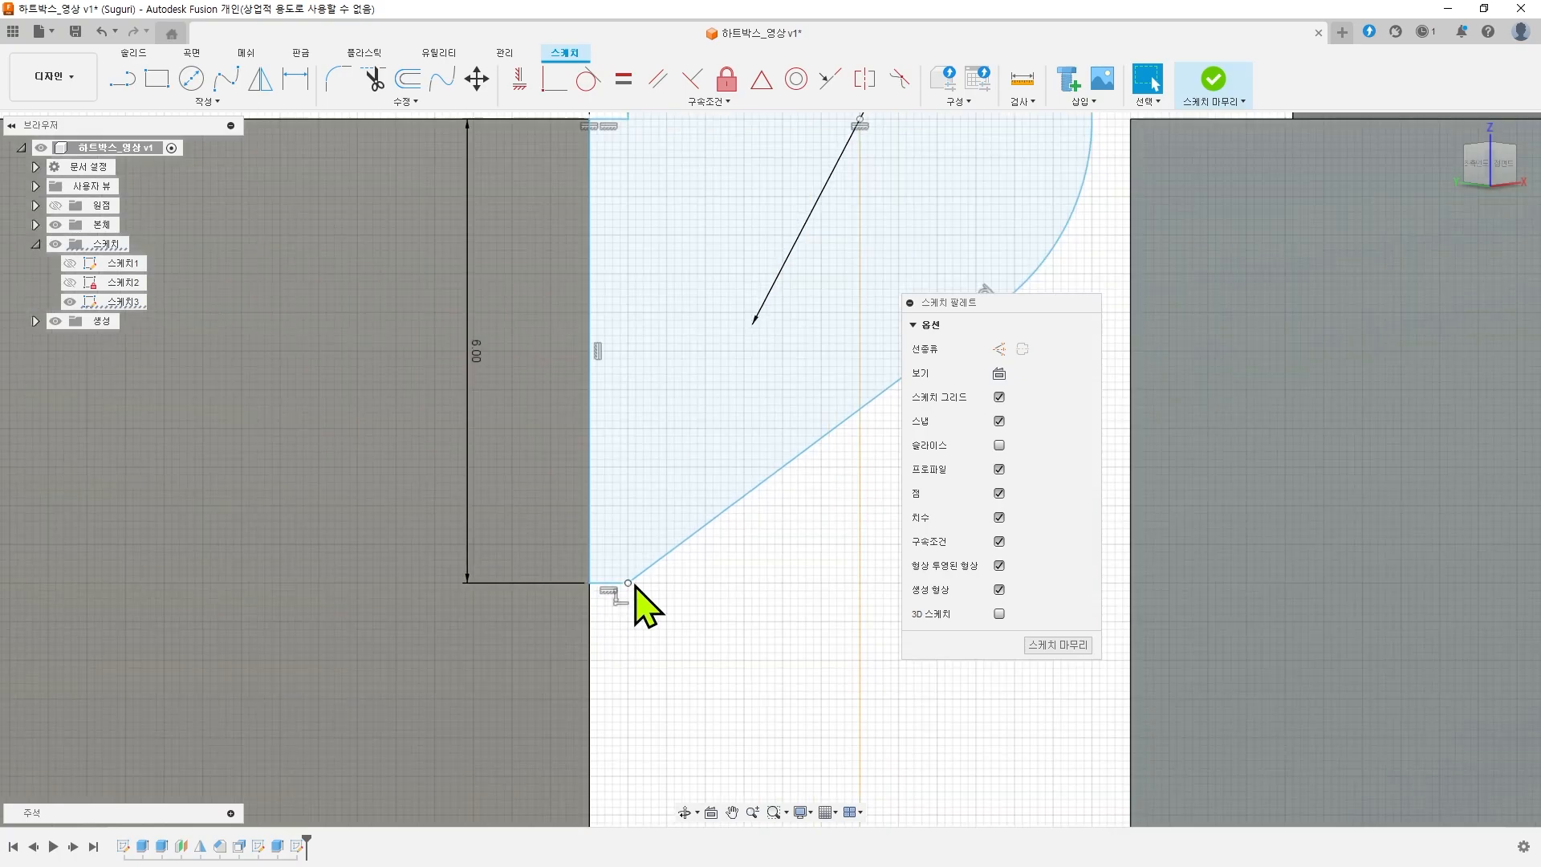
{"action": "left_click_drag", "start_coordinate": [632, 583], "coordinate": [722, 590]}
{"action": "key", "text": "ctrl+z"}
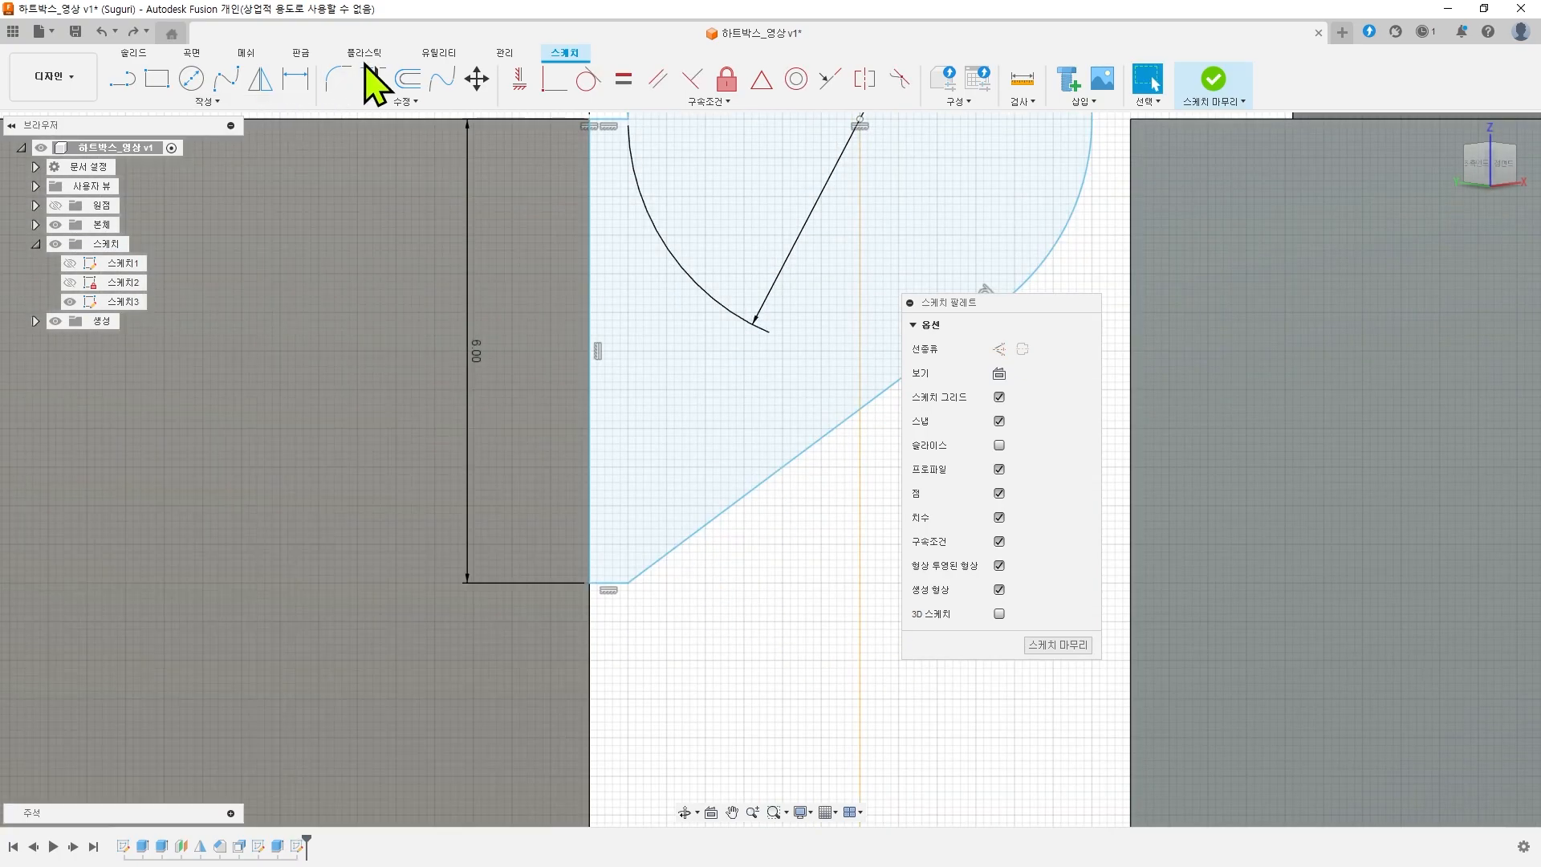
{"action": "left_click", "coordinate": [296, 80]}
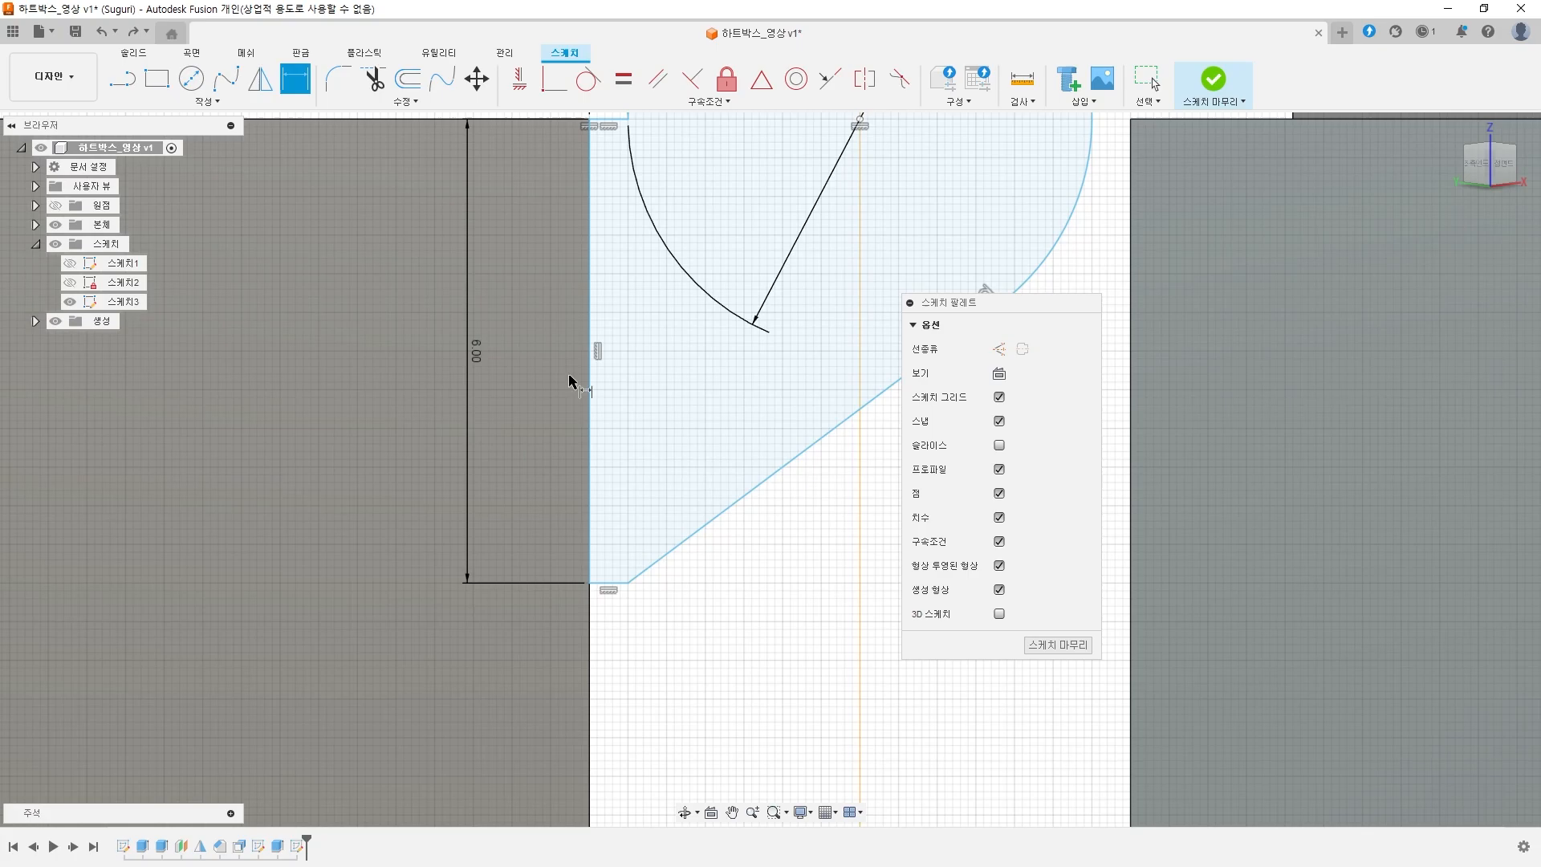
{"action": "left_click", "coordinate": [610, 584]}
{"action": "left_click", "coordinate": [613, 665]}
{"action": "key", "text": "Return"}
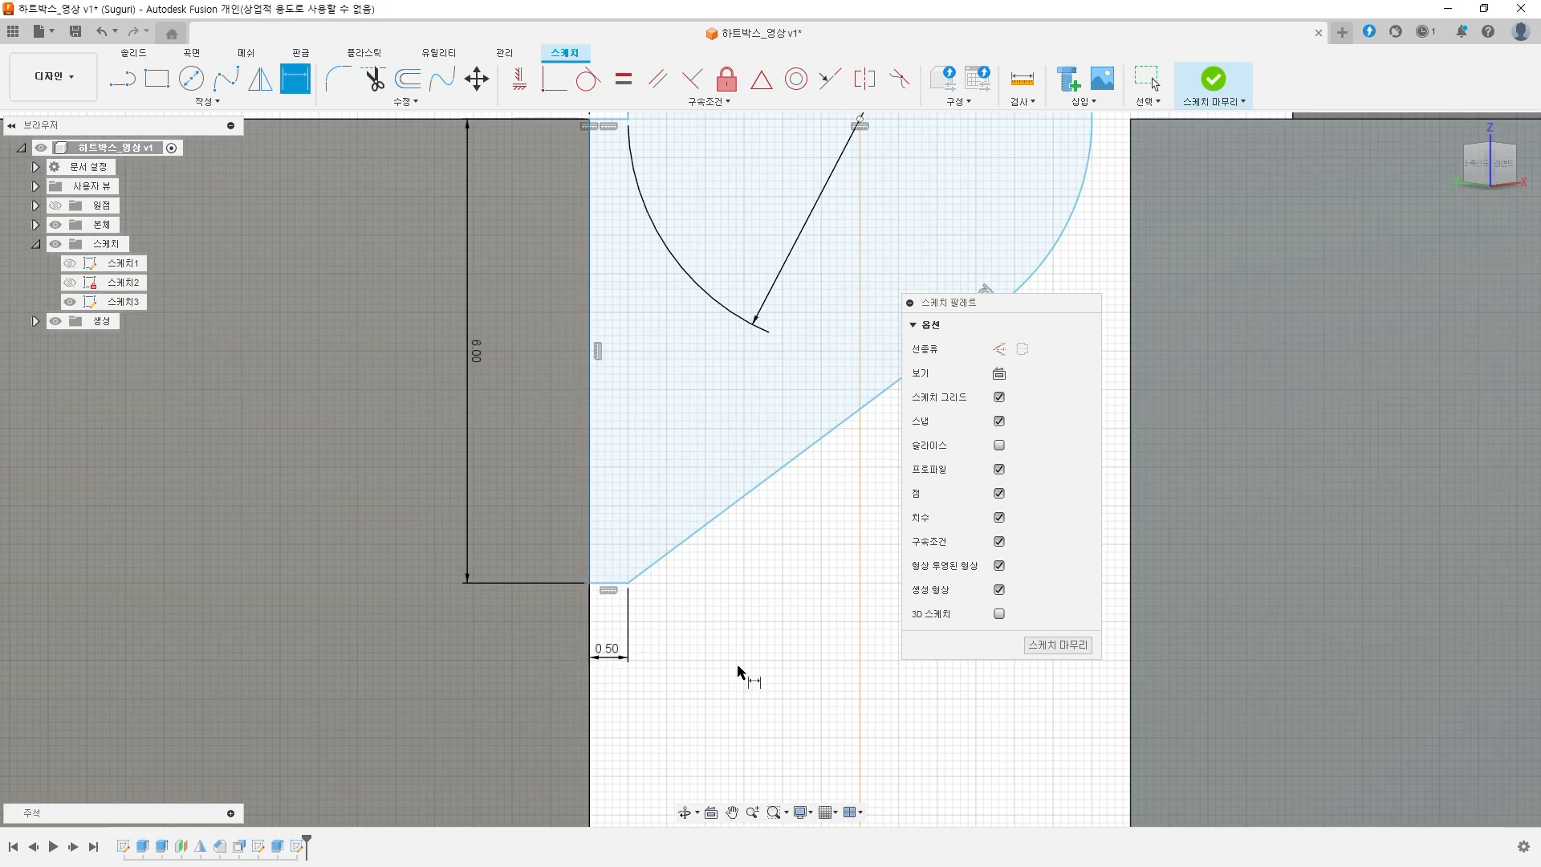
{"action": "scroll", "coordinate": [750, 666], "scroll_direction": "down", "scroll_amount": 2}
{"action": "scroll", "coordinate": [782, 627], "scroll_direction": "down", "scroll_amount": 1}
{"action": "middle_click_drag", "start_coordinate": [789, 622], "coordinate": [622, 586]}
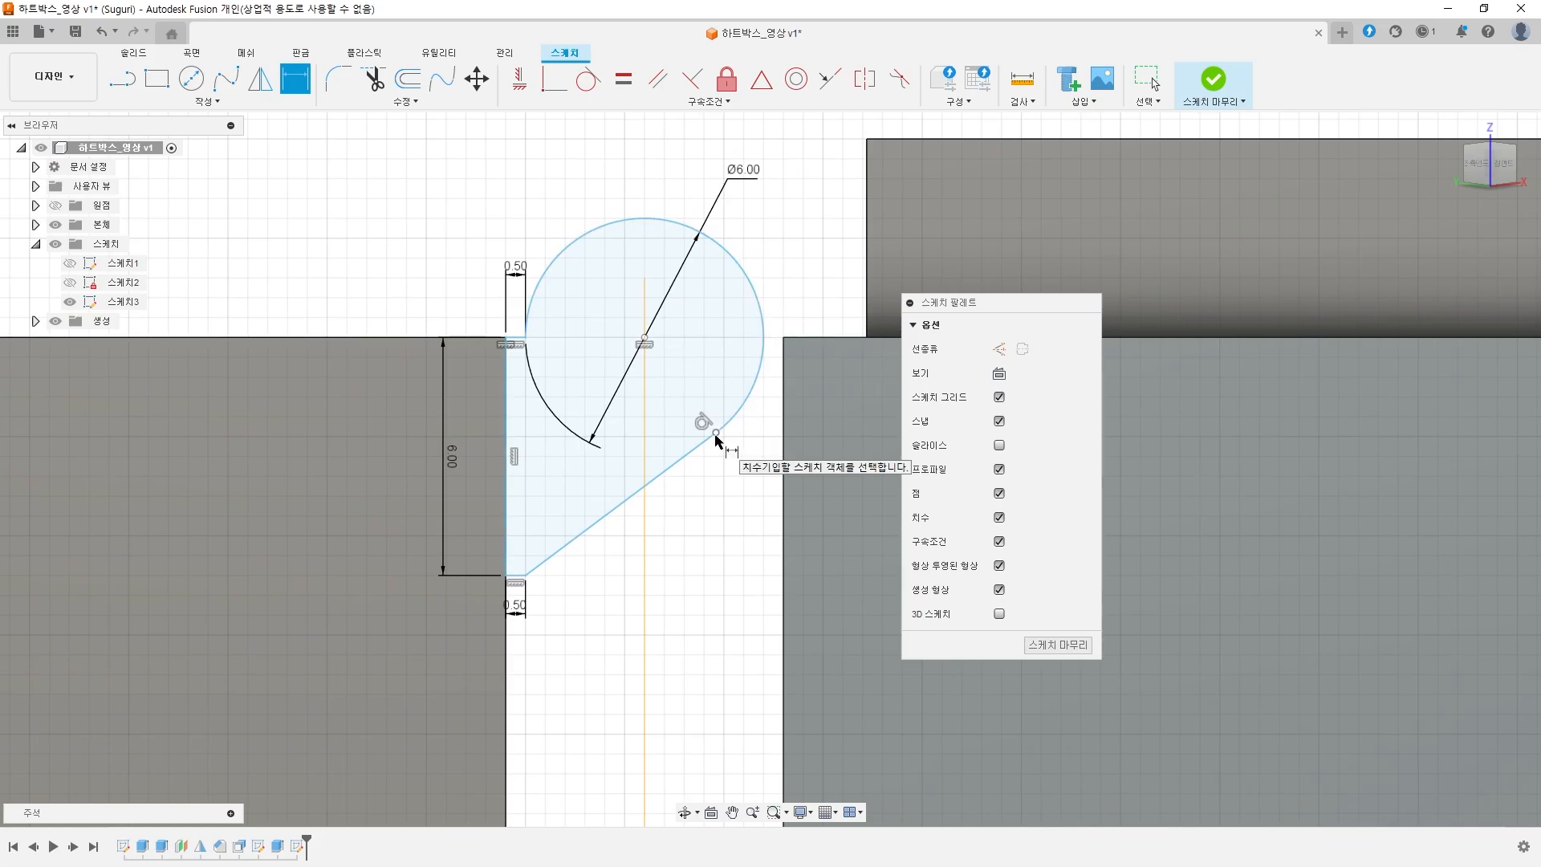
{"action": "key", "text": "Escape"}
- Make the upper corner of the hinge profile coincident with the top outer corner of the original box
{"action": "left_click", "coordinate": [760, 354]}
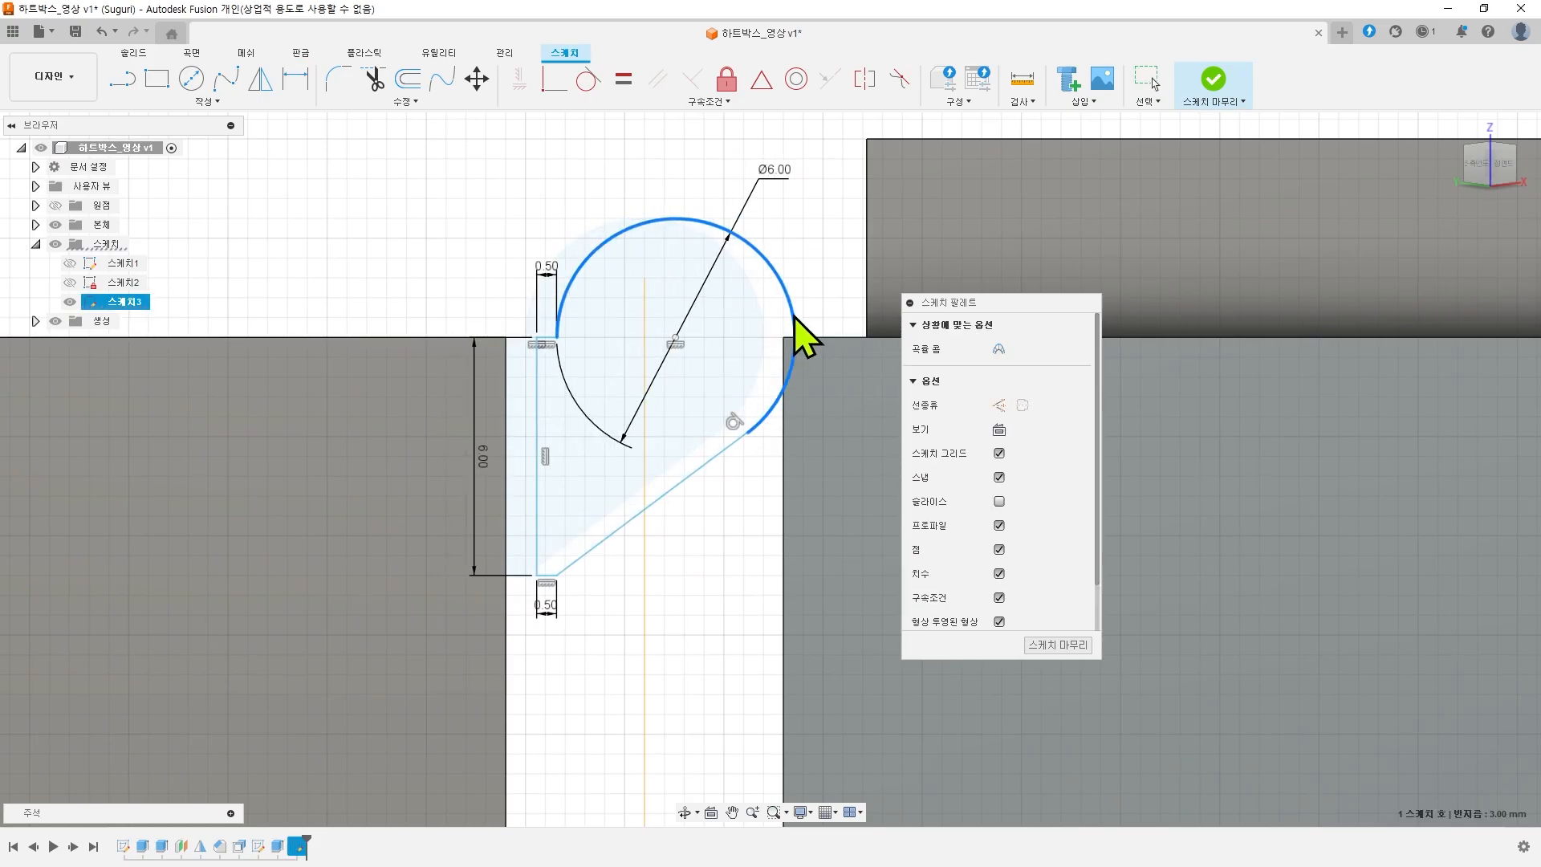
{"action": "key", "text": "ctrl+z"}
{"action": "scroll", "coordinate": [469, 278], "scroll_direction": "up", "scroll_amount": 5}
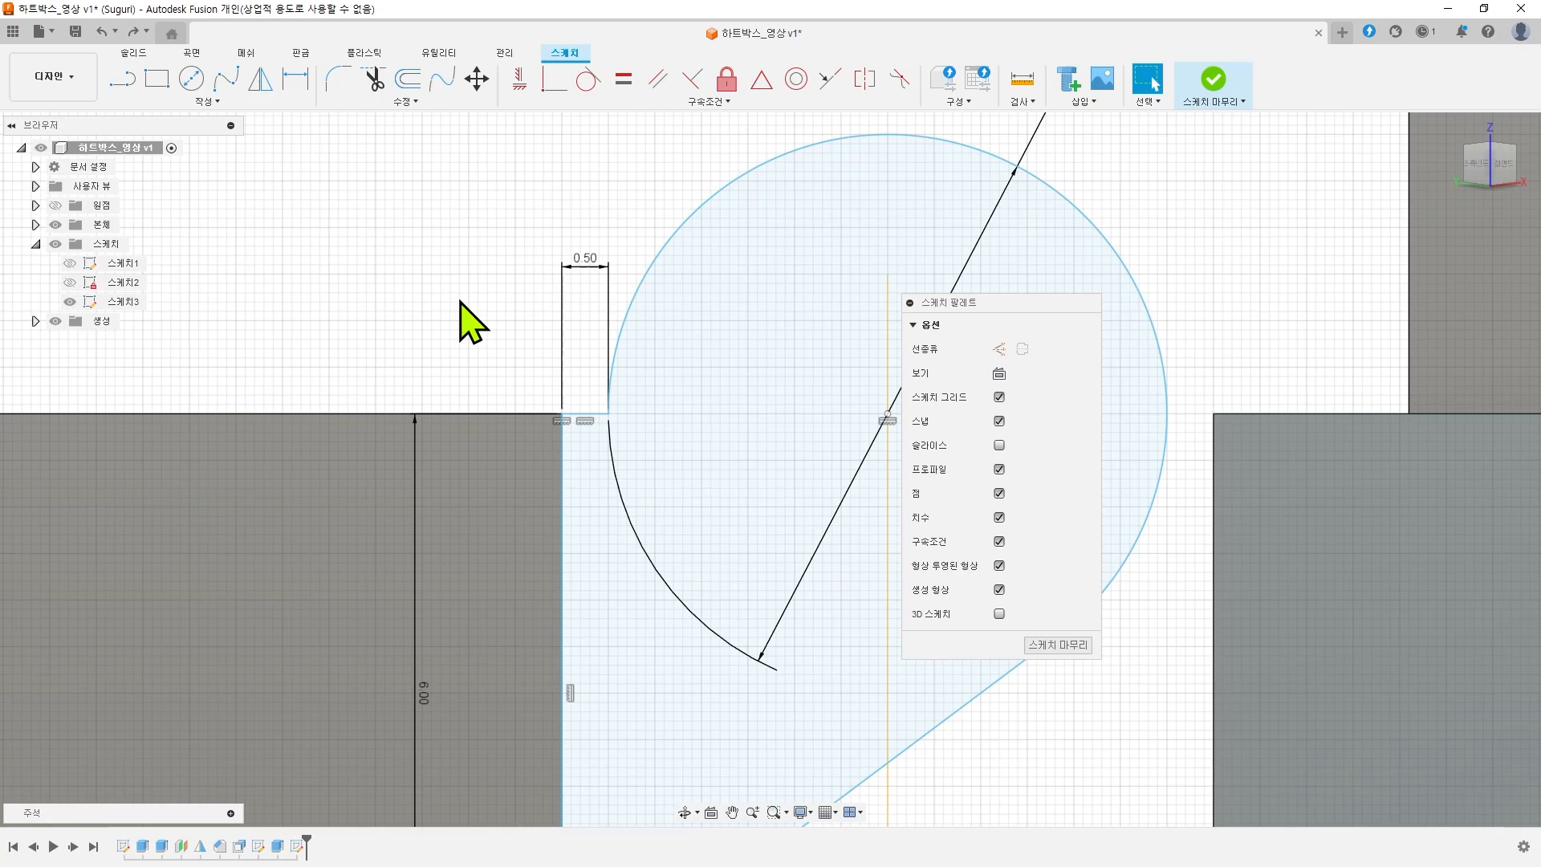
{"action": "left_click_drag", "start_coordinate": [603, 415], "coordinate": [693, 416]}
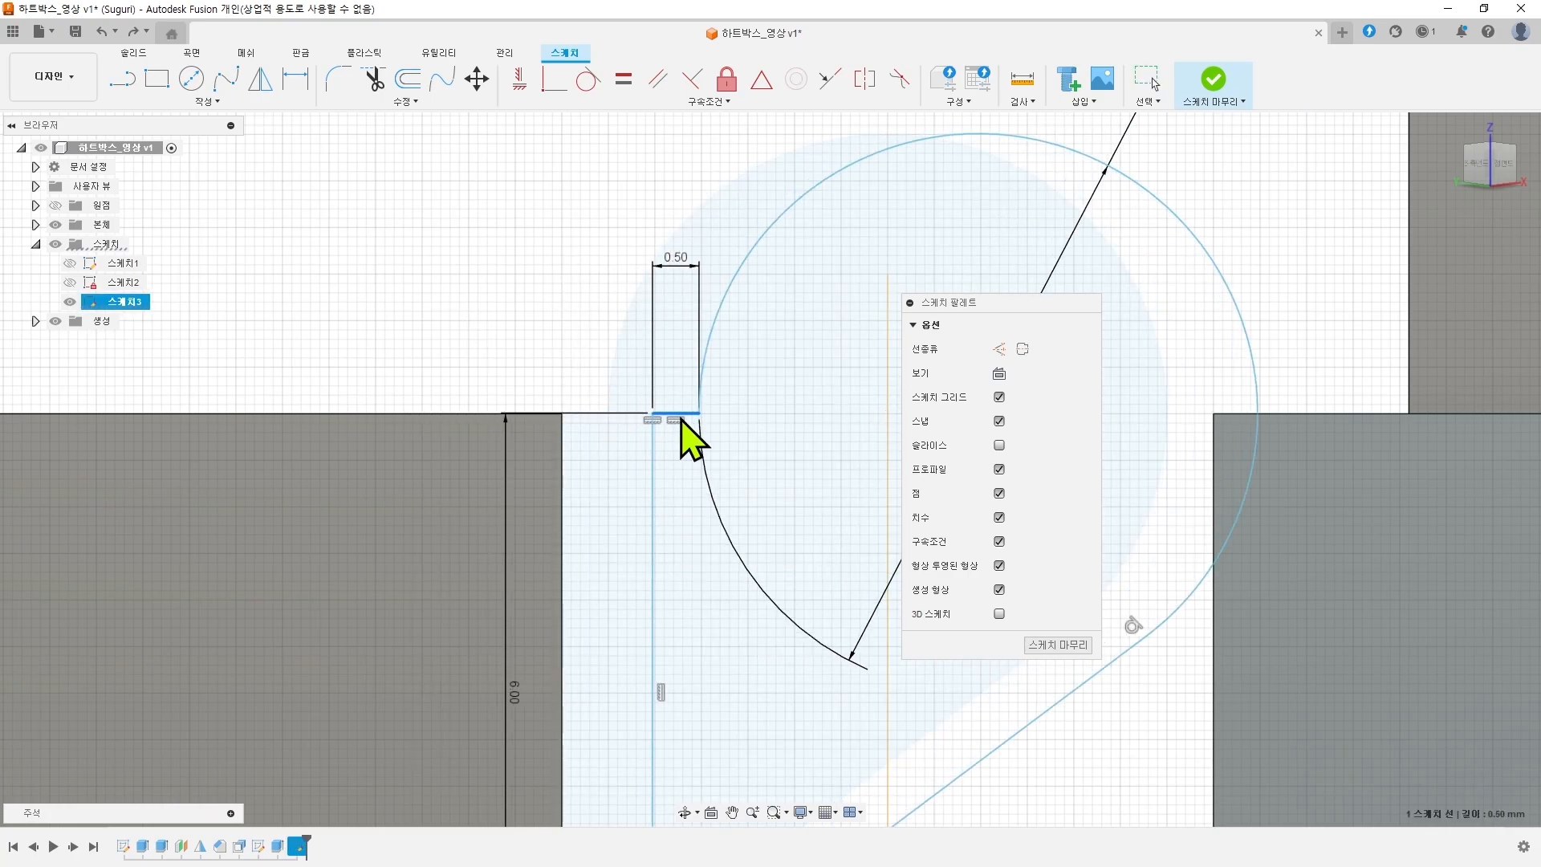
{"action": "left_click", "coordinate": [554, 81]}
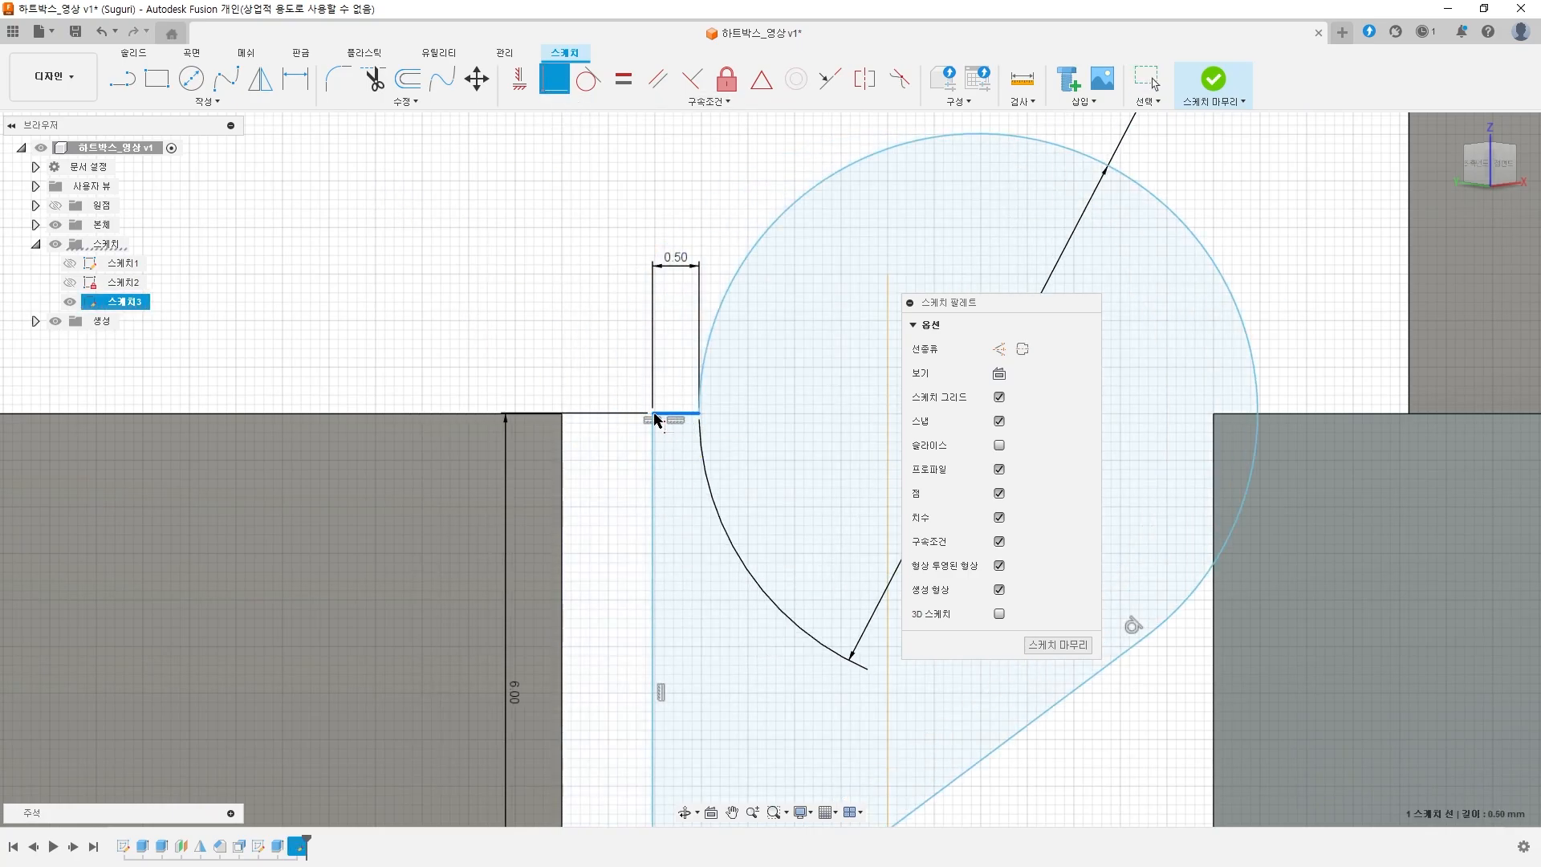
{"action": "left_click", "coordinate": [656, 418]}
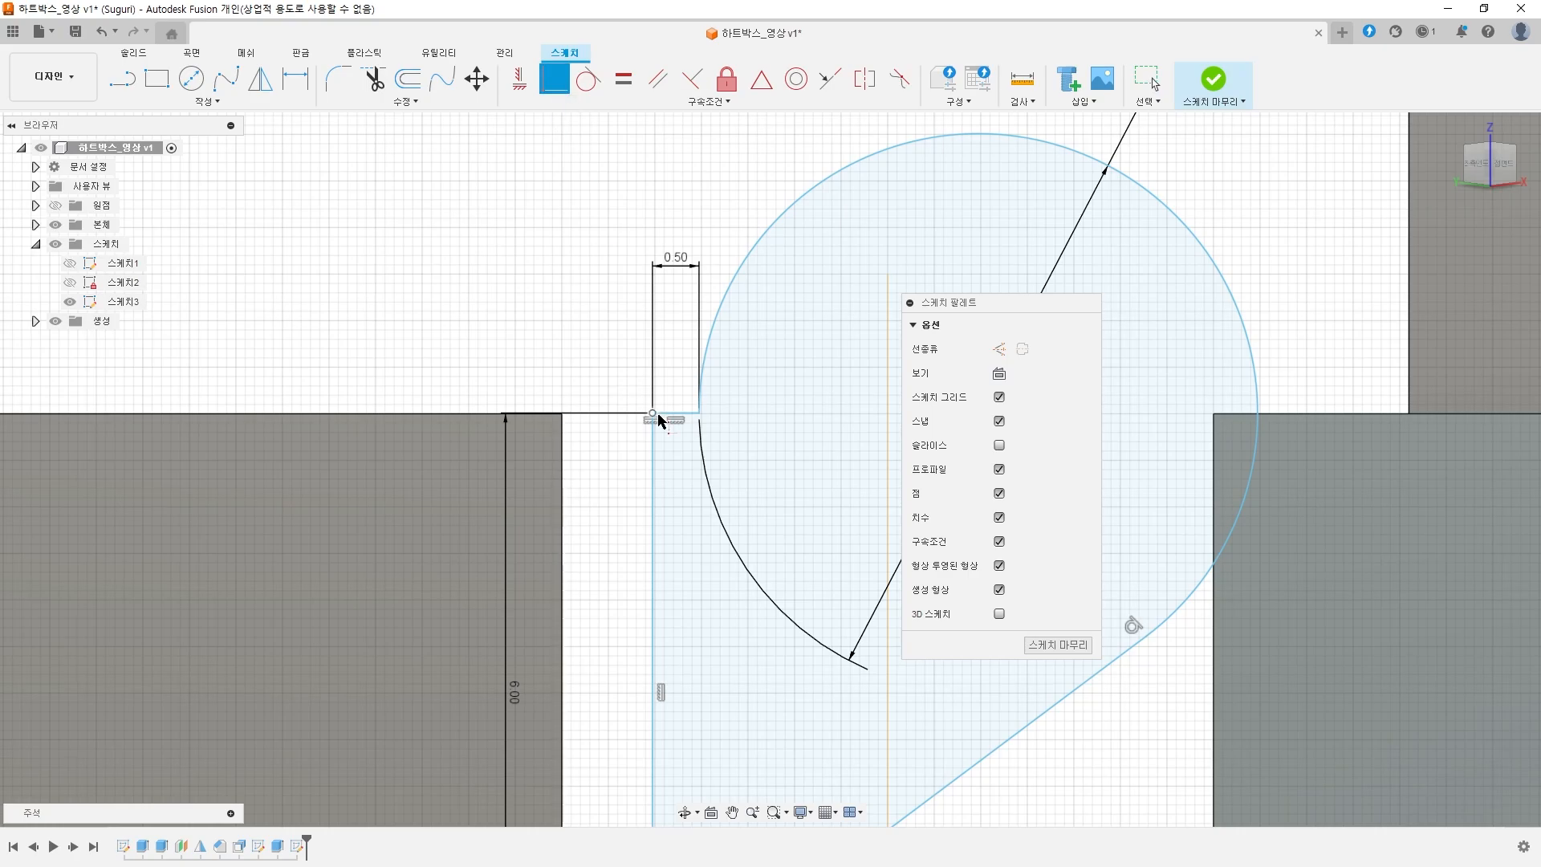
{"action": "left_click", "coordinate": [653, 415]}
{"action": "left_click", "coordinate": [563, 415]}
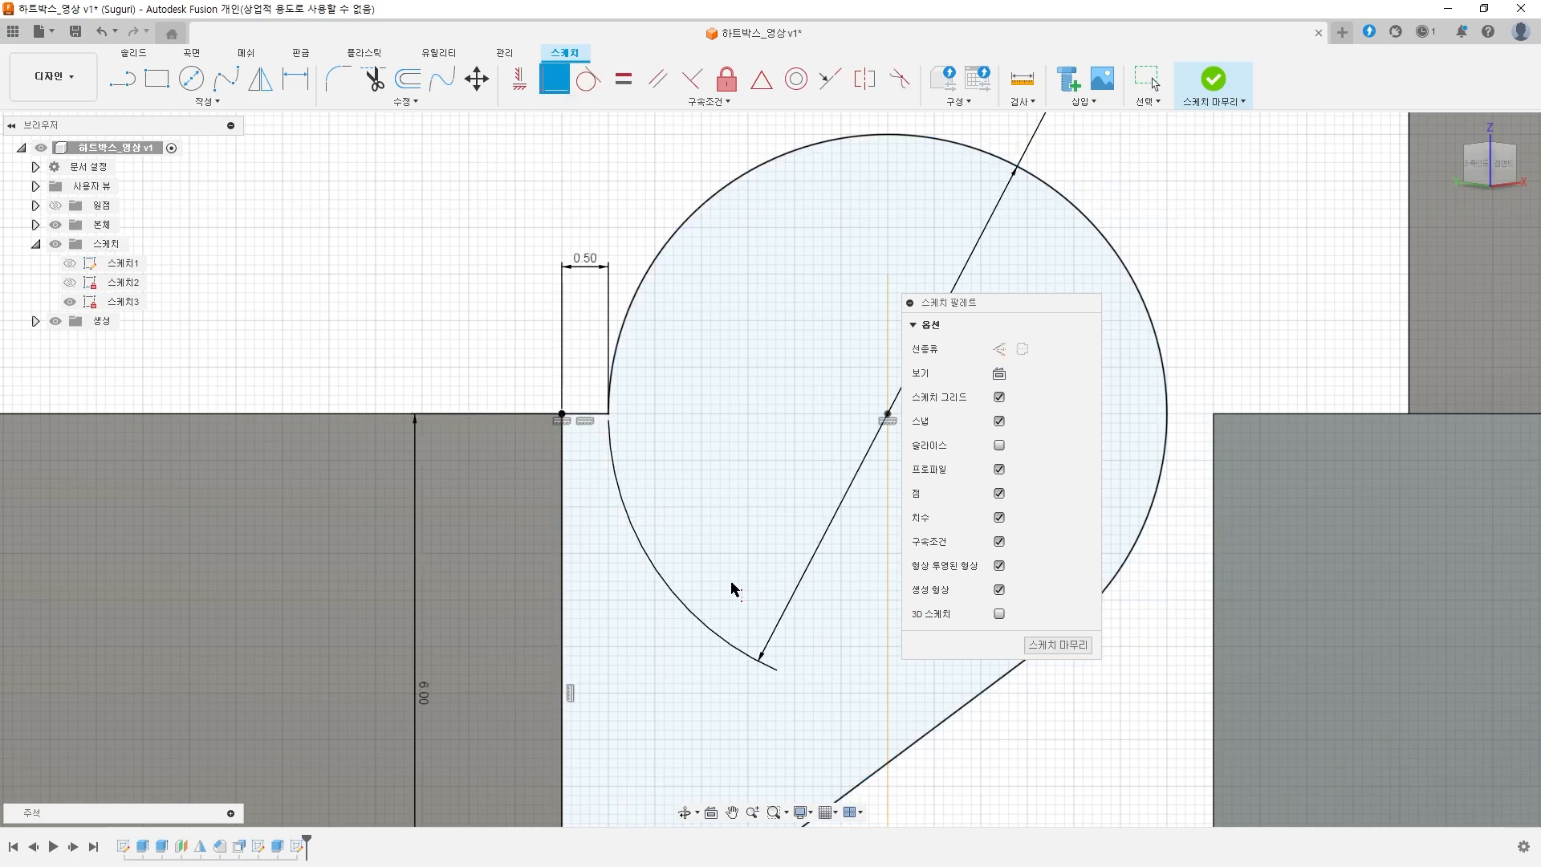
{"action": "scroll", "coordinate": [791, 587], "scroll_direction": "down", "scroll_amount": 8}
{"action": "mouse_move", "coordinate": [1004, 761]}
{"action": "middle_mouse_down"}
{"action": "mouse_move", "coordinate": [739, 602]}
{"action": "mouse_move", "coordinate": [722, 565]}
{"action": "middle_mouse_up"}
{"action": "key", "text": "Escape"}
- Draw two circles with diameters of 2 mm and 3.5 mm centered on the hinge profile's rounded end
{"action": "scroll", "coordinate": [618, 543], "scroll_direction": "down", "scroll_amount": 1}
{"action": "middle_click_drag", "start_coordinate": [619, 549], "coordinate": [654, 594]}
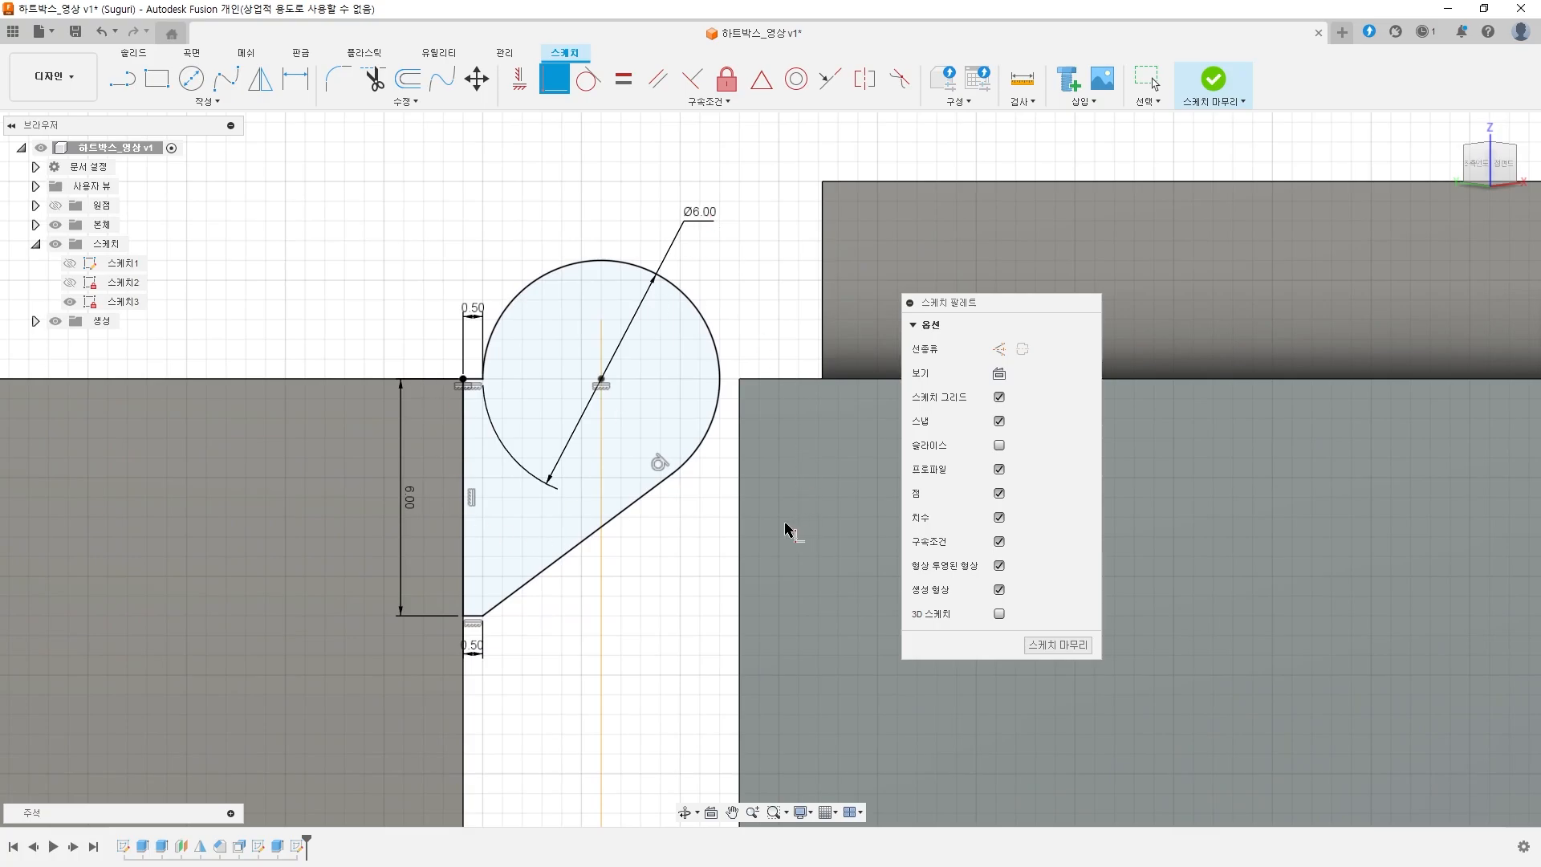
{"action": "left_click", "coordinate": [191, 78]}
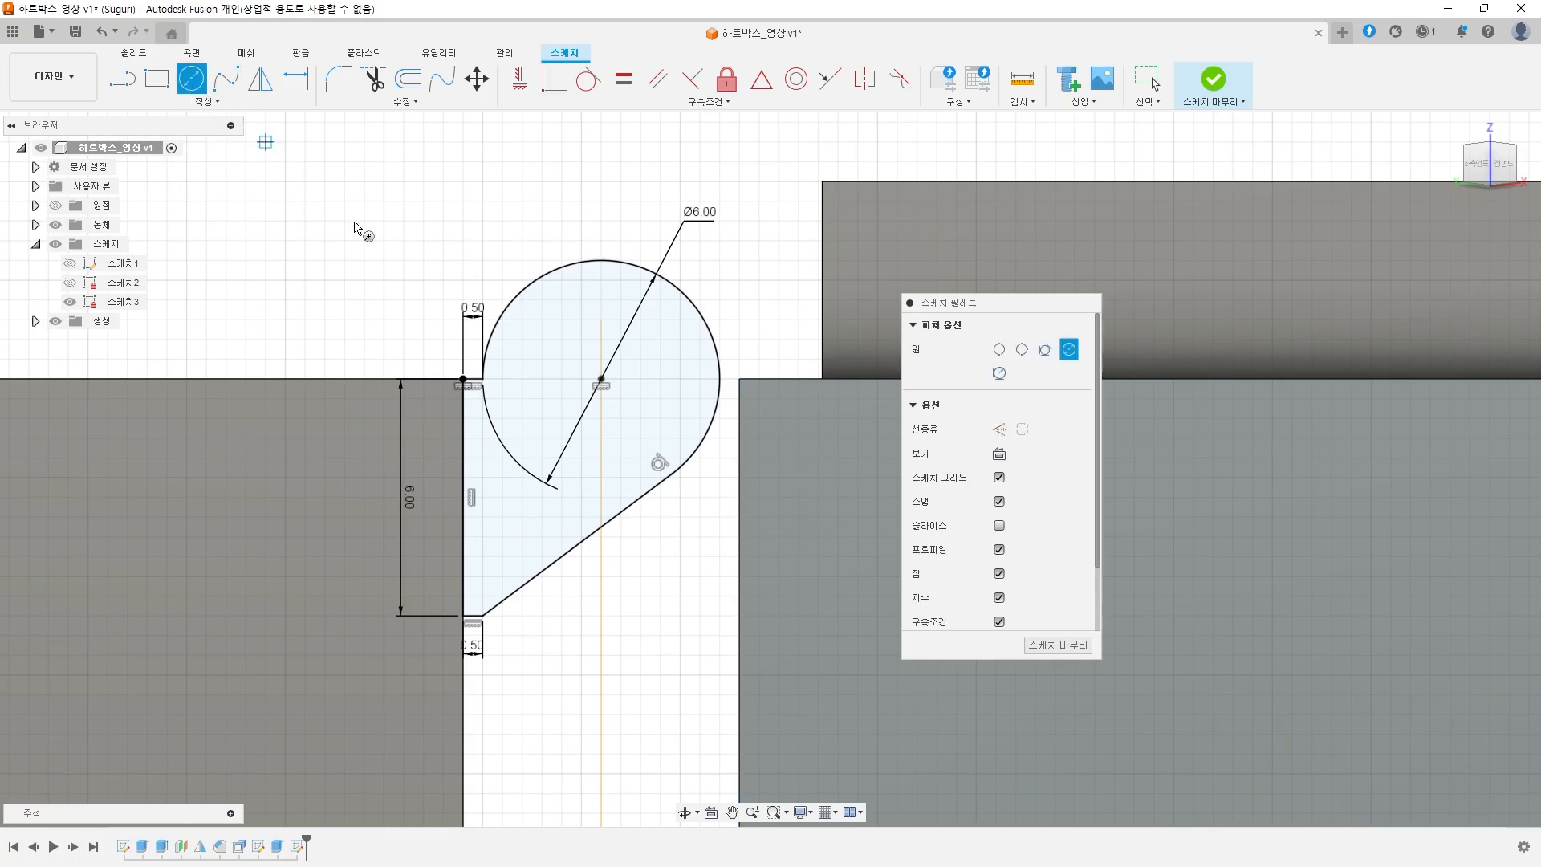
{"action": "left_click", "coordinate": [602, 380]}
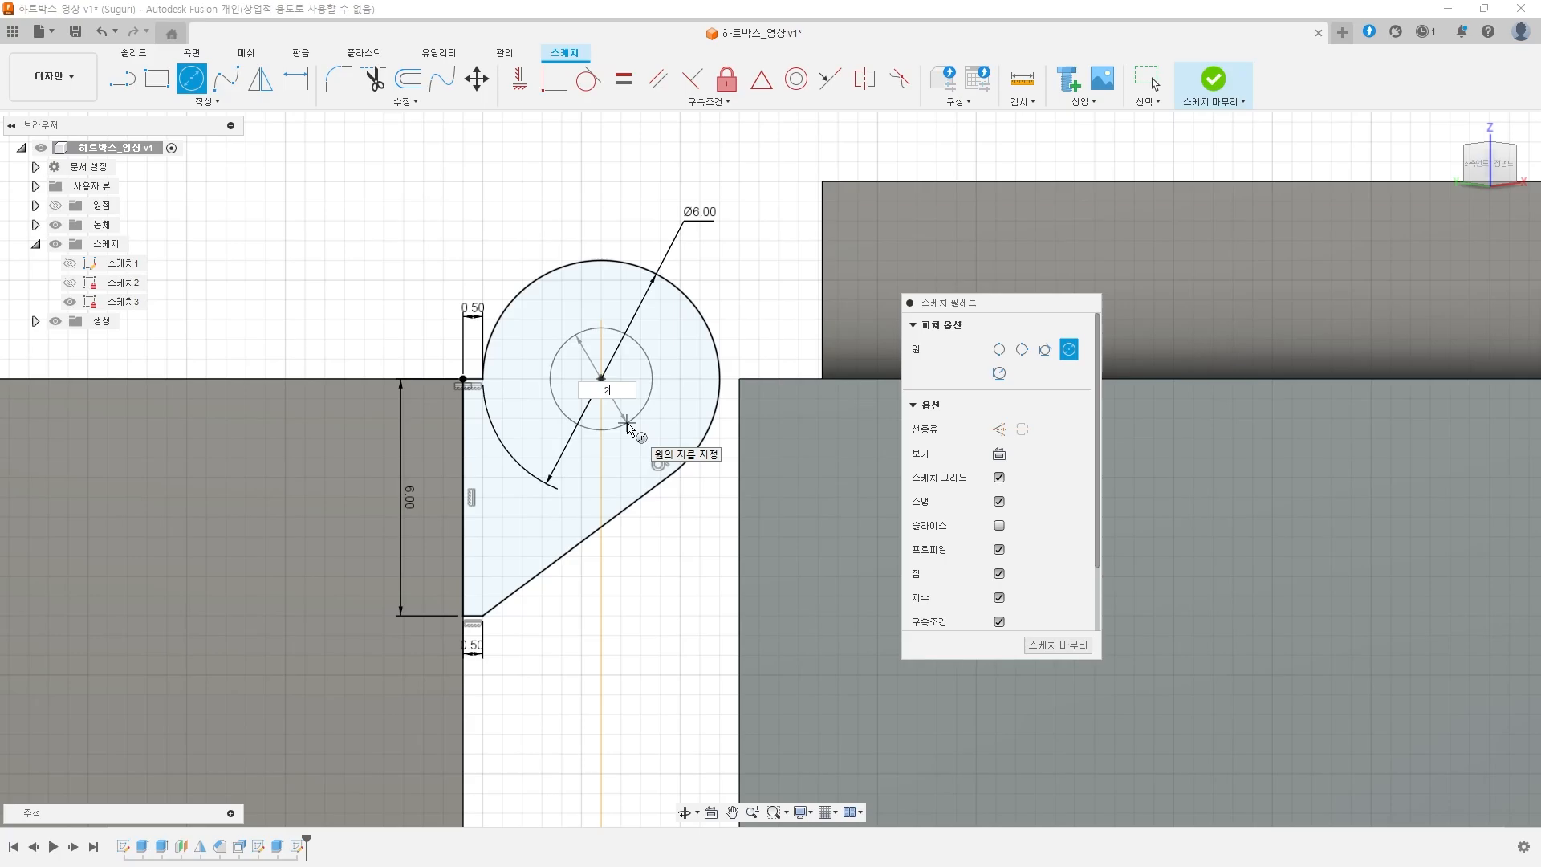
{"action": "key", "text": "Tab"}
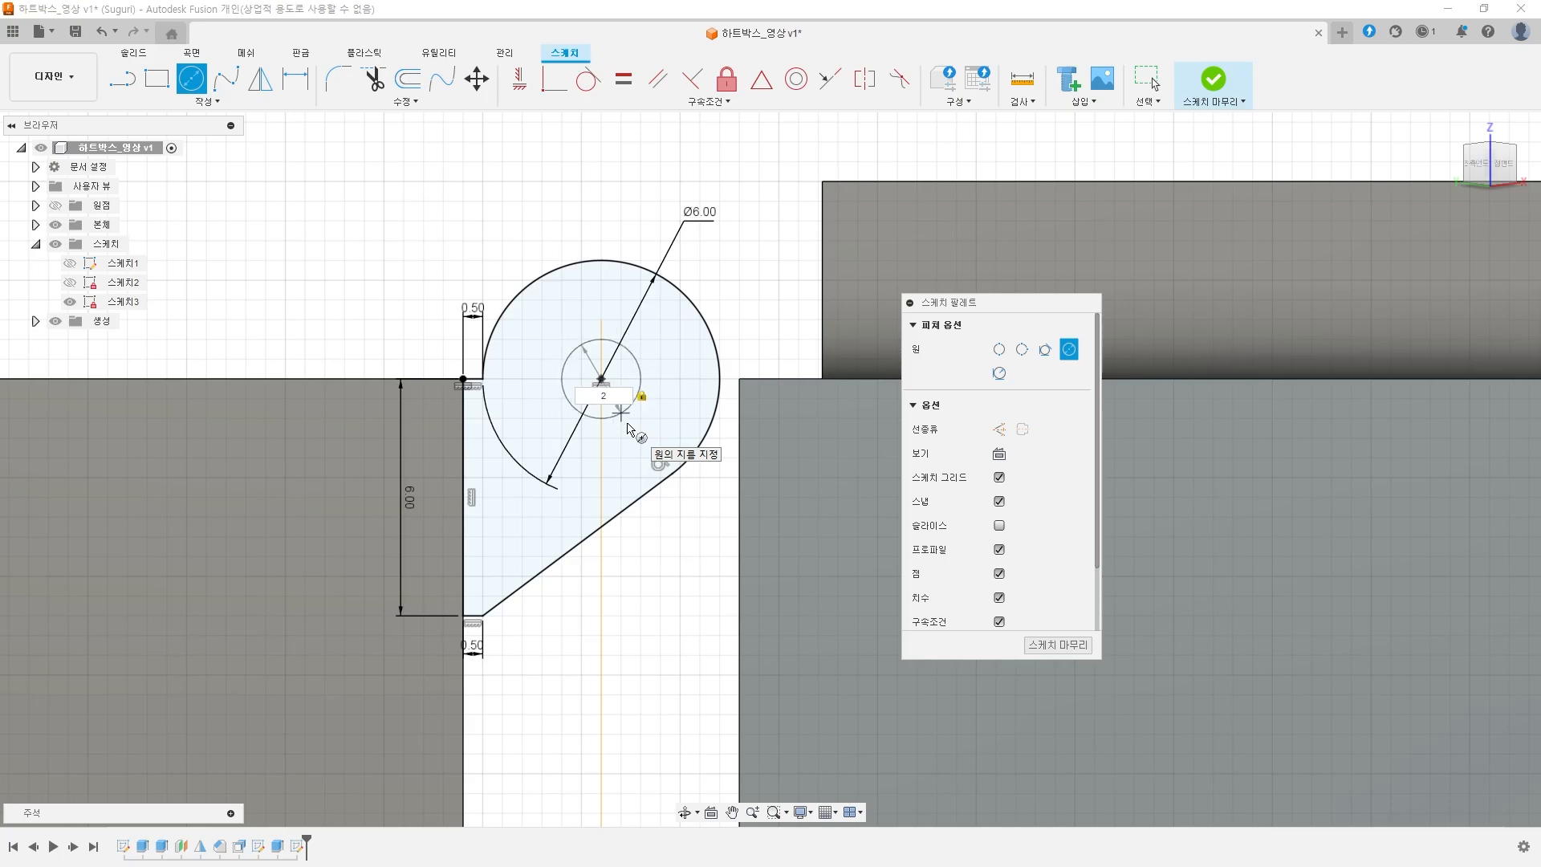
{"action": "key", "text": "Return"}
{"action": "left_click", "coordinate": [191, 78]}
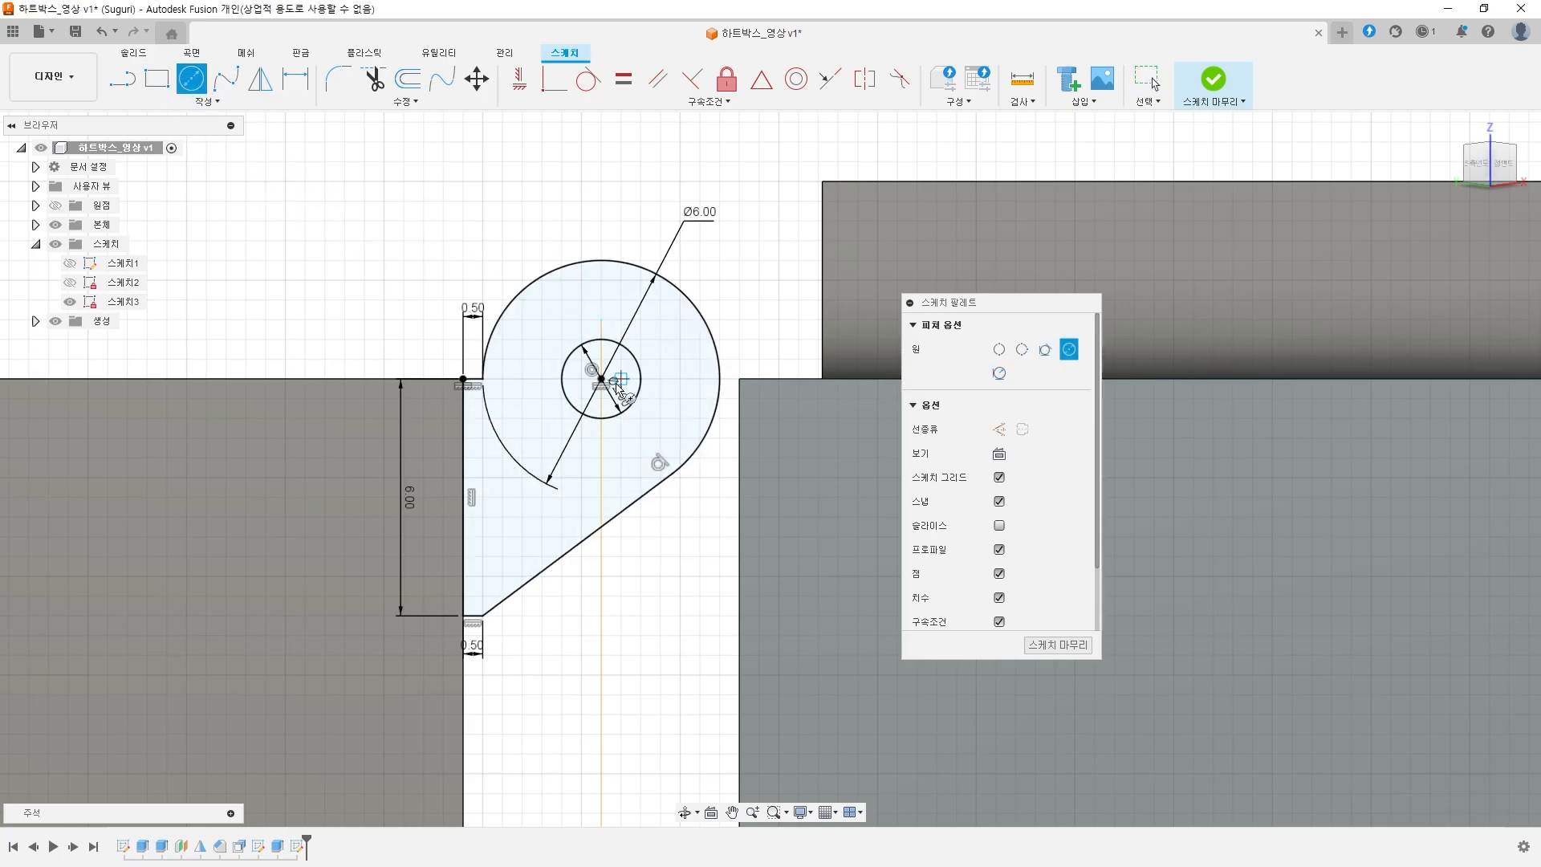
{"action": "left_click", "coordinate": [599, 381]}
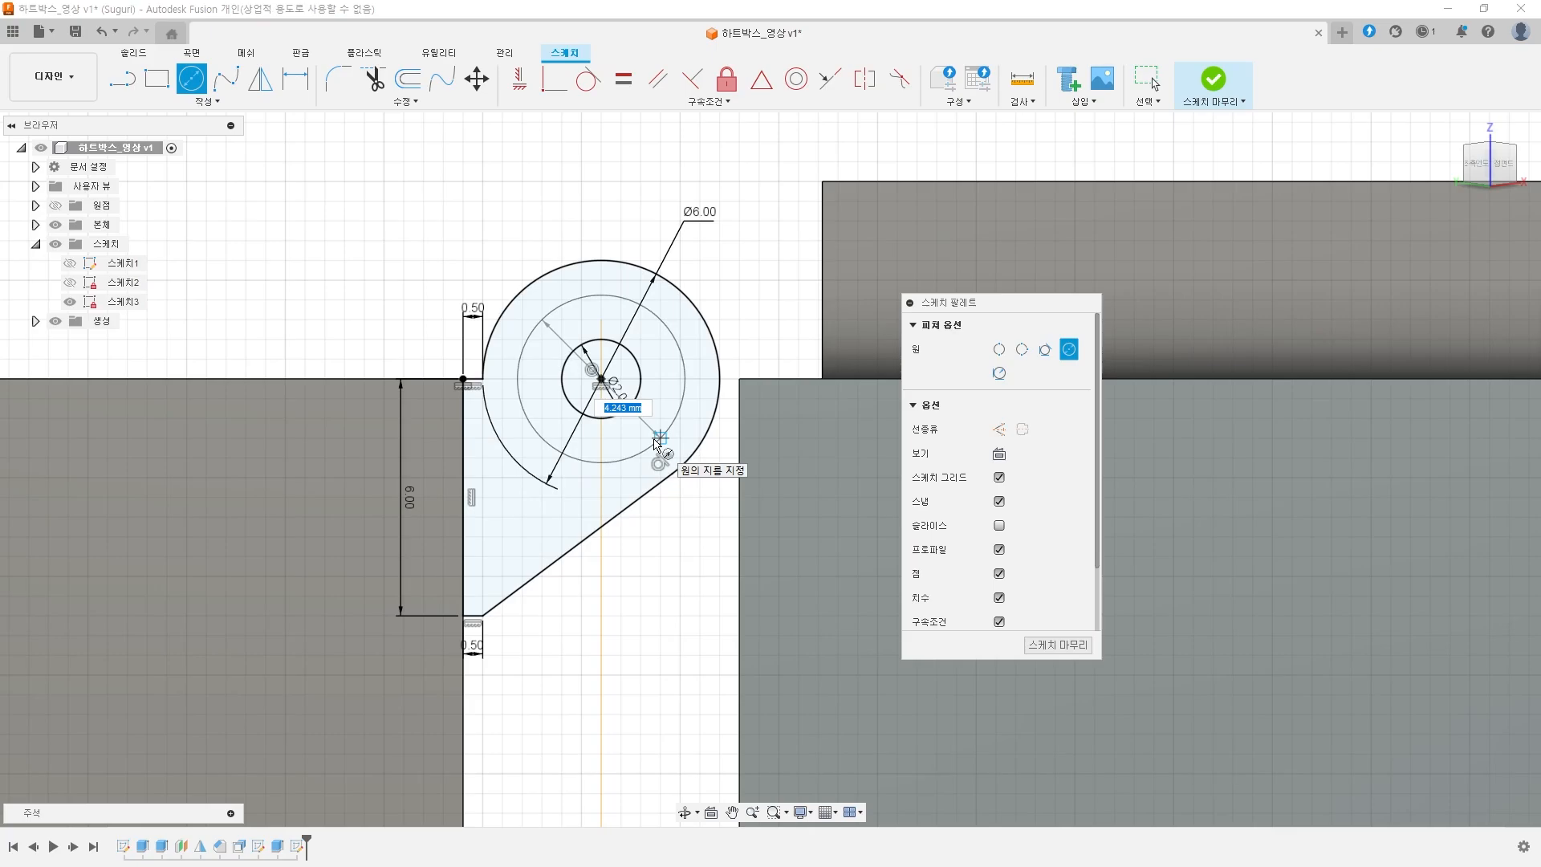
{"action": "key", "text": "Tab"}
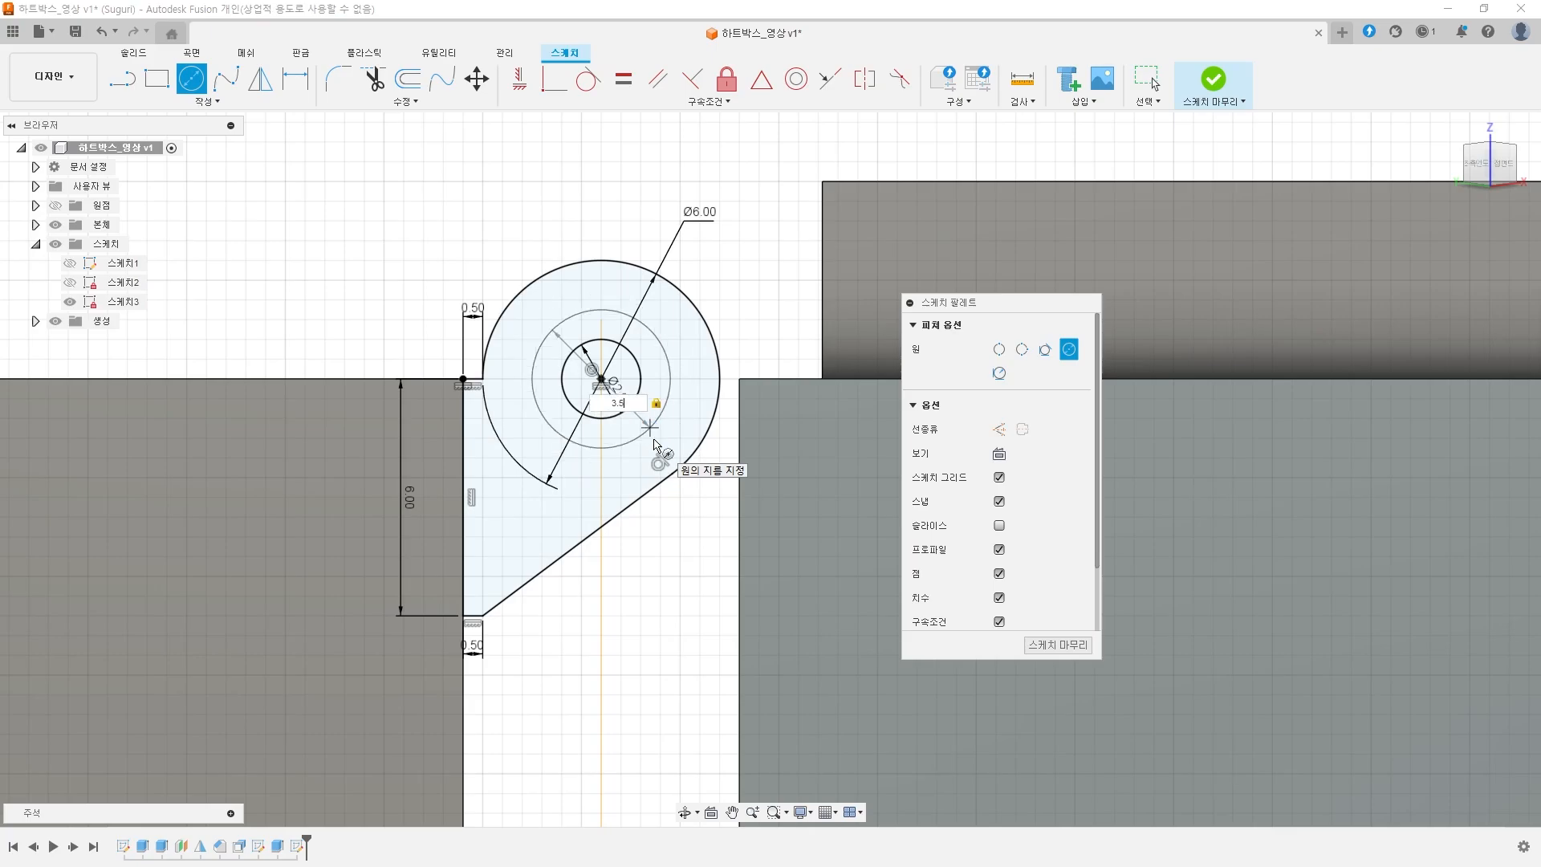
{"action": "key", "text": "Return"}
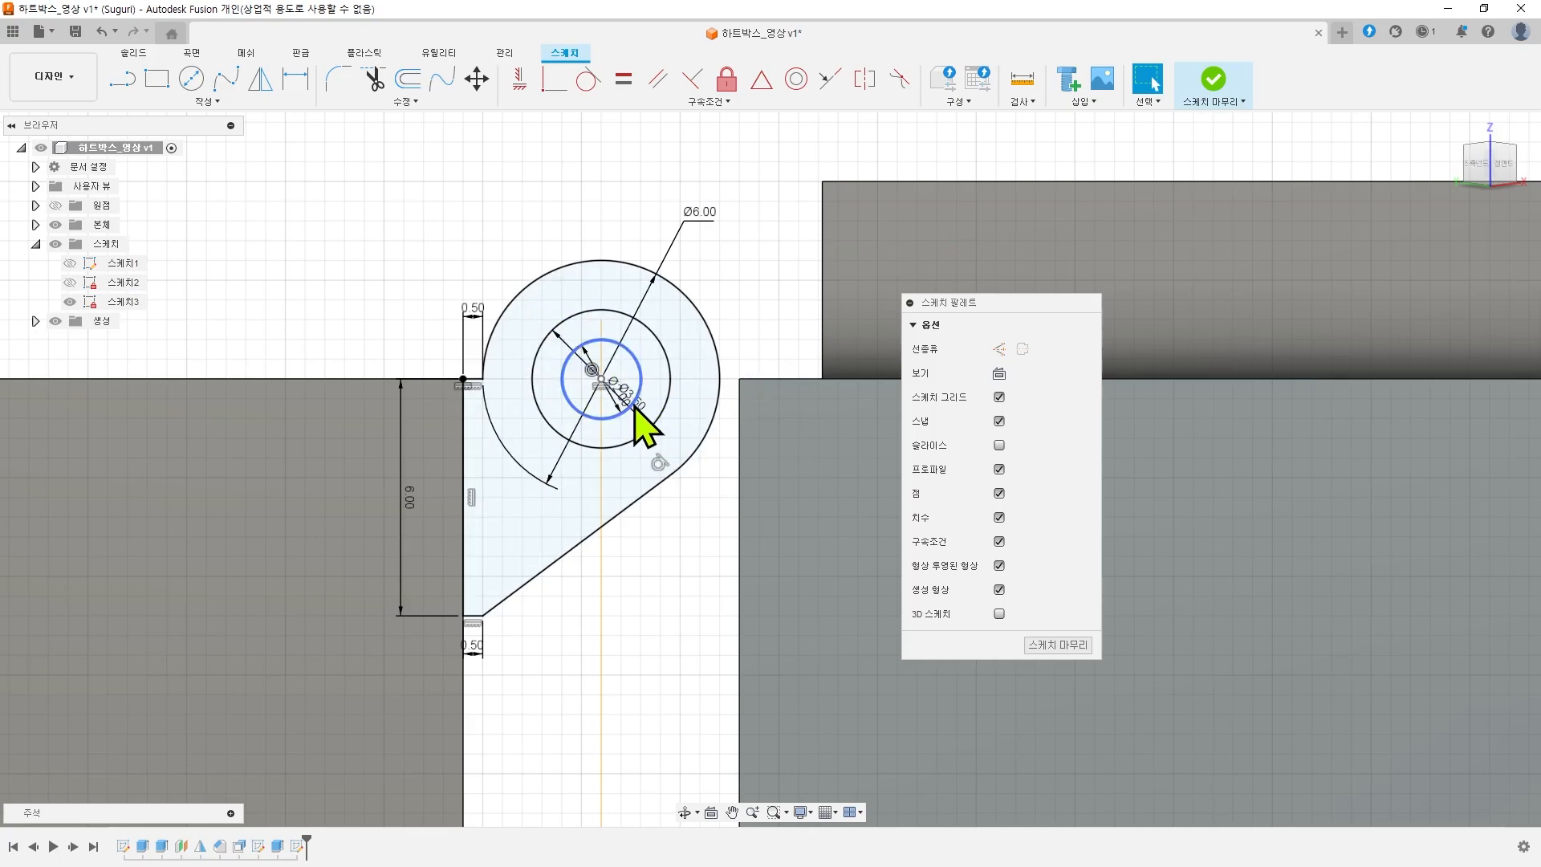
- Move the diameter labels of the two inner circles apart so they are readable, and finish the sketch
{"action": "left_click_drag", "start_coordinate": [636, 420], "coordinate": [608, 444]}
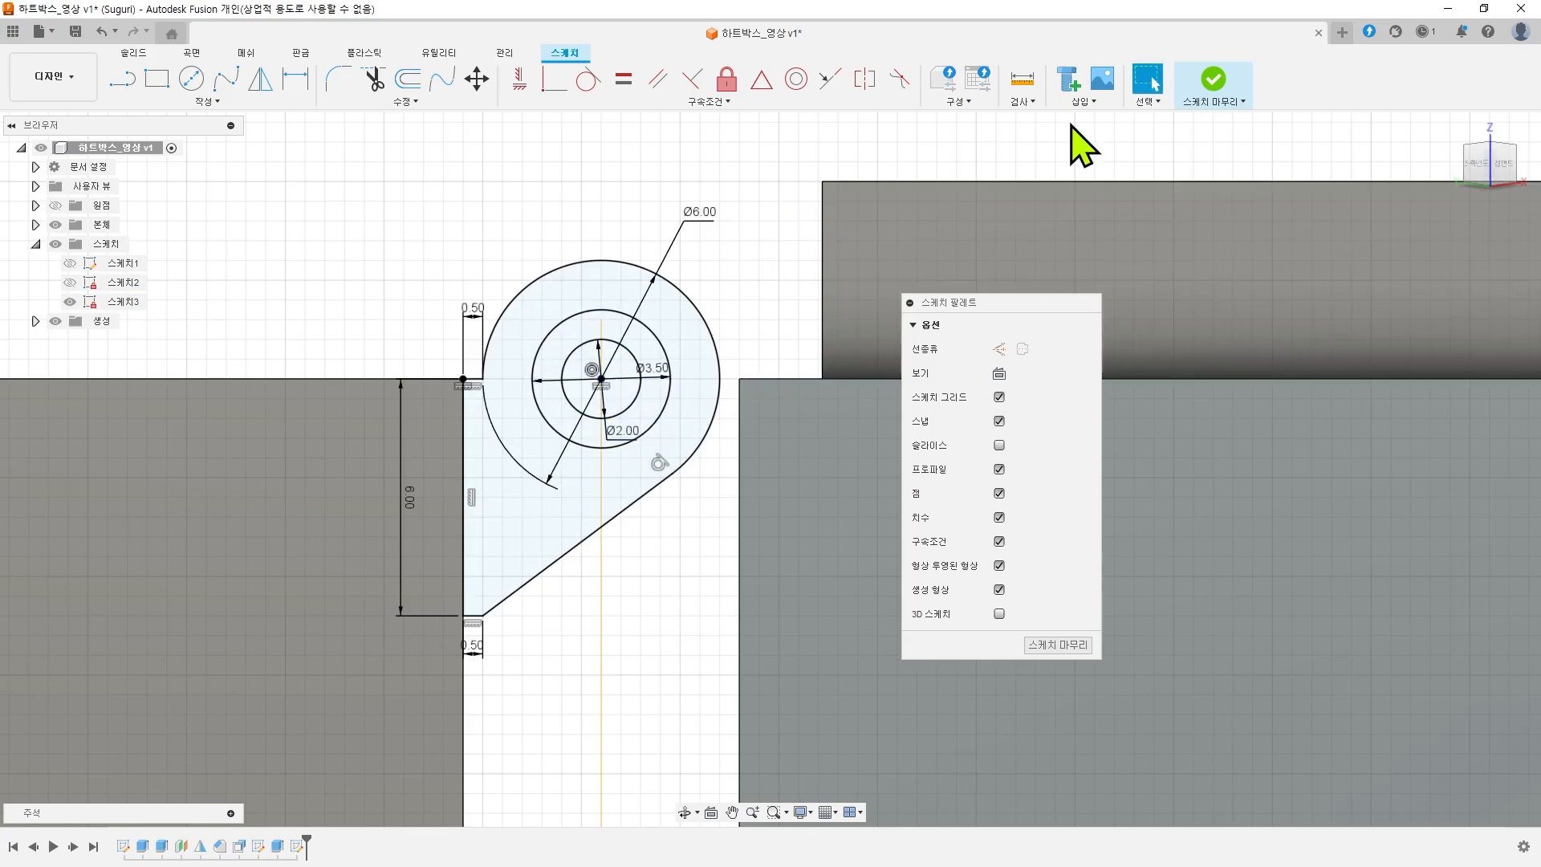
{"action": "left_click", "coordinate": [1214, 81]}
{"action": "scroll", "coordinate": [873, 345], "scroll_direction": "down", "scroll_amount": 3}
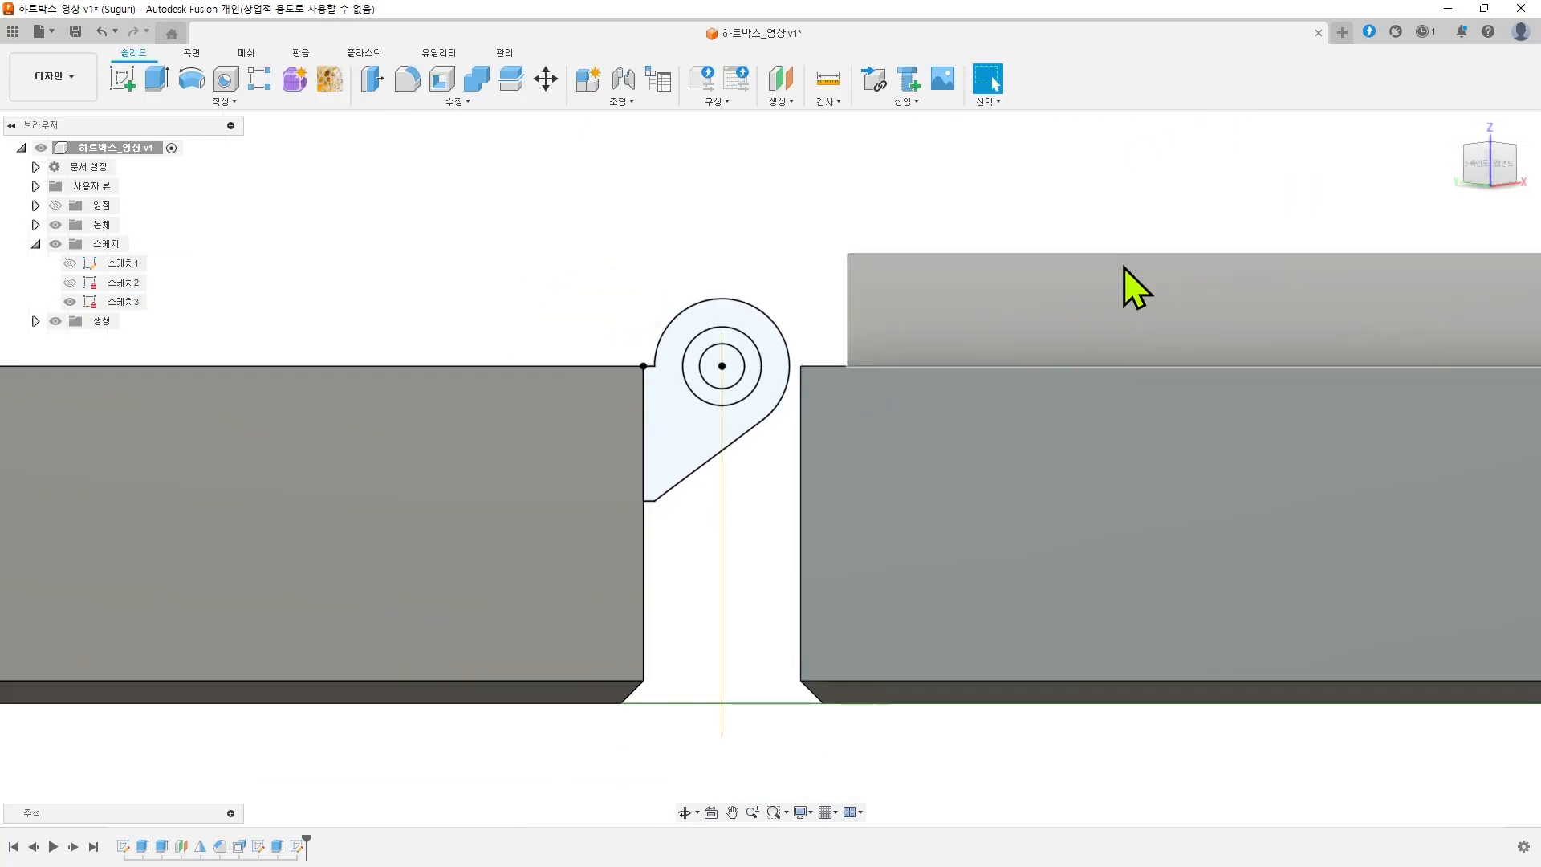
- Create a construction plane offset -5 mm from the flat outer side face of the box with the lip
{"action": "left_click", "coordinate": [1454, 128]}
{"action": "scroll", "coordinate": [496, 619], "scroll_direction": "up", "scroll_amount": 3}
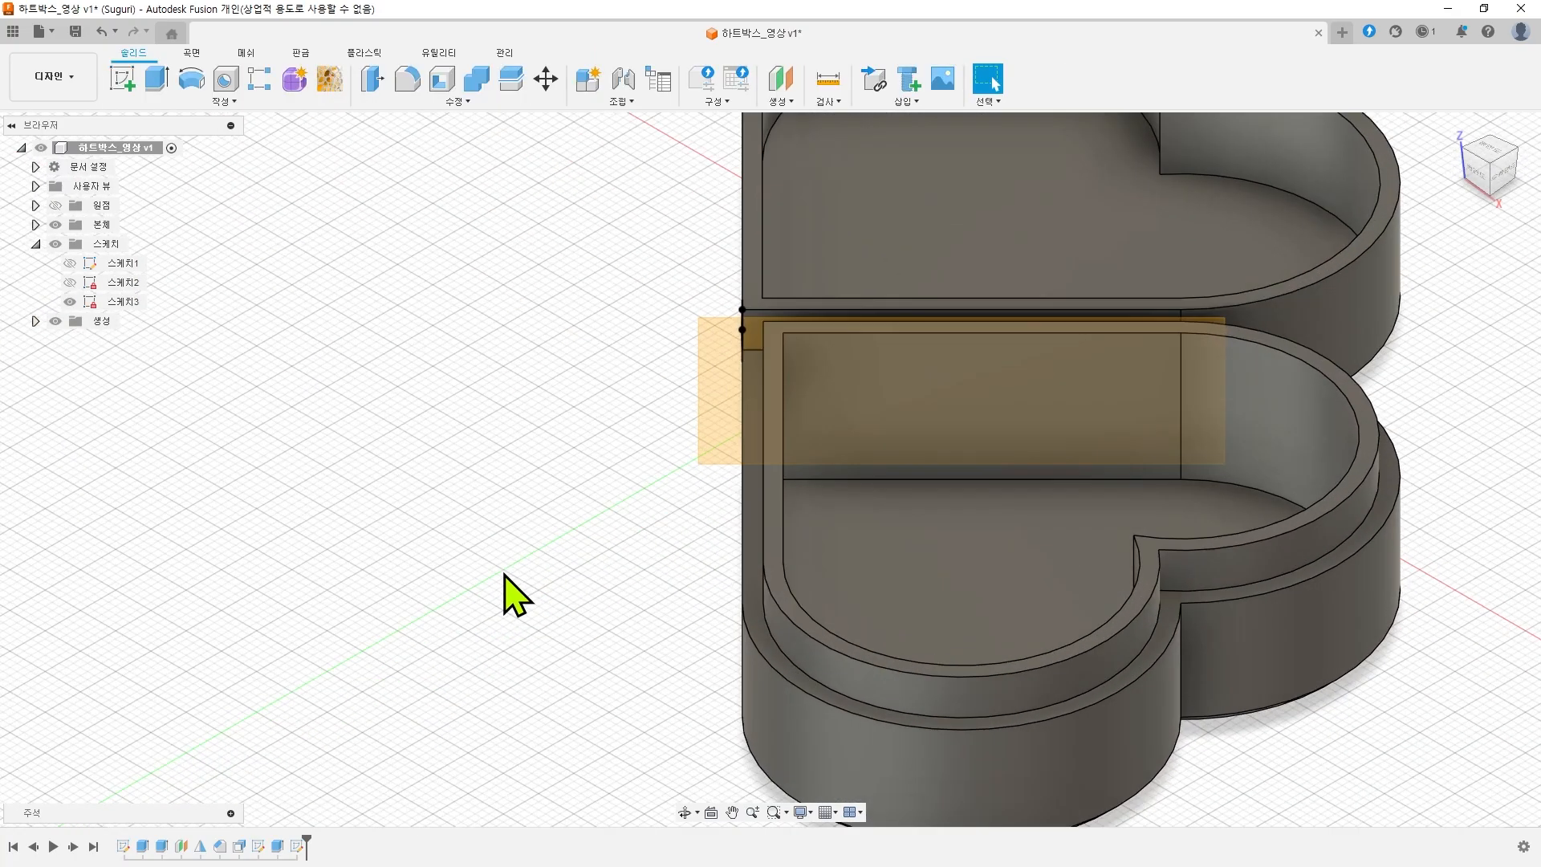
{"action": "middle_click_drag", "start_coordinate": [566, 526], "coordinate": [784, 509], "text": "shift"}
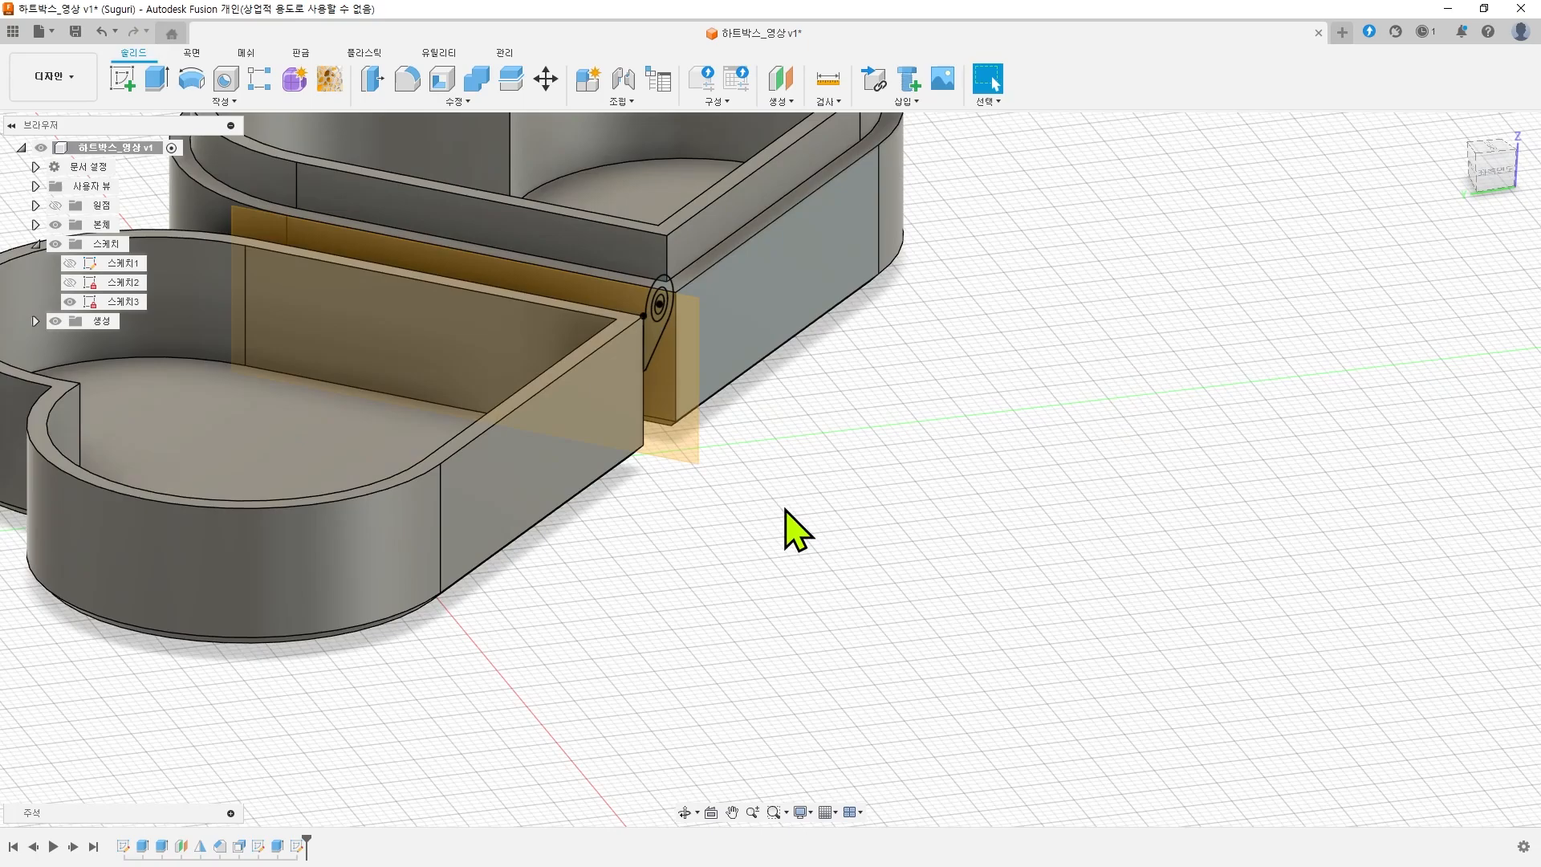
{"action": "middle_click_drag", "start_coordinate": [830, 372], "coordinate": [878, 470]}
{"action": "scroll", "coordinate": [788, 402], "scroll_direction": "up", "scroll_amount": 3}
{"action": "middle_click_drag", "start_coordinate": [788, 403], "coordinate": [1080, 522], "text": "shift"}
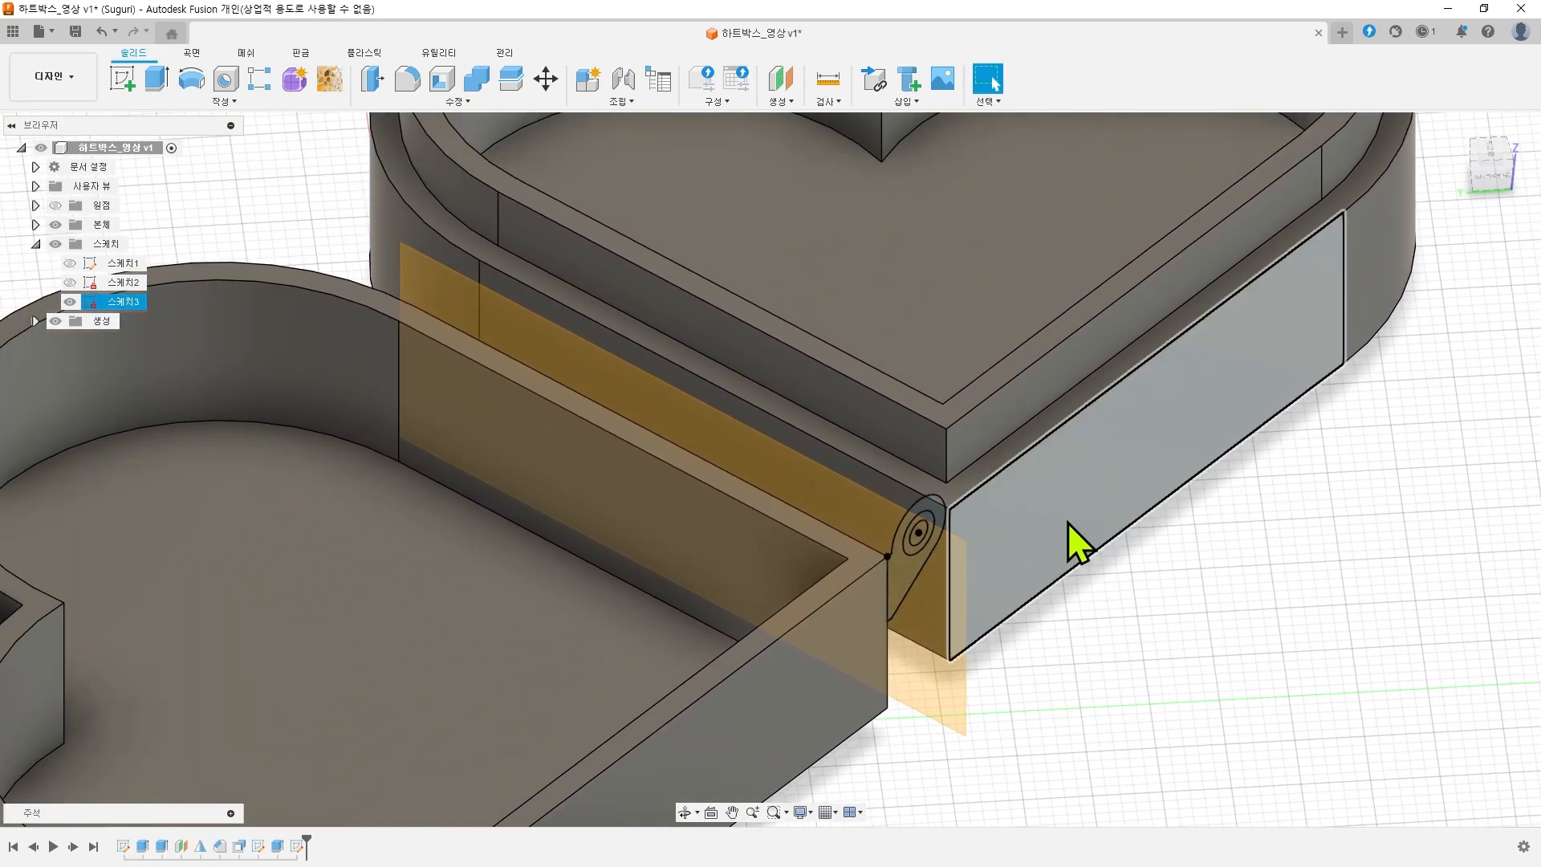
{"action": "left_click", "coordinate": [1028, 516]}
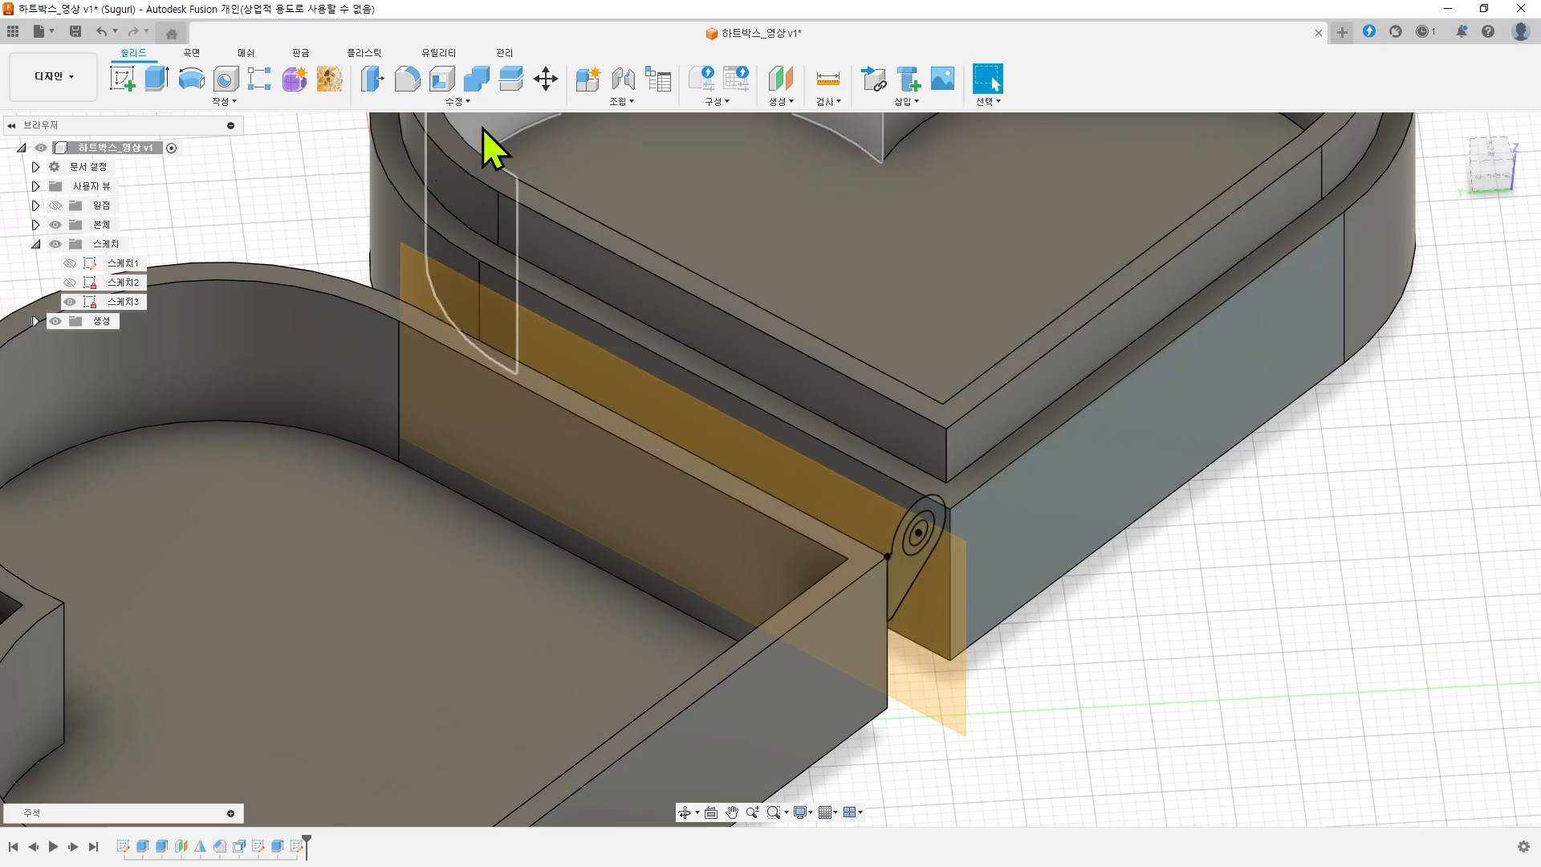
{"action": "scroll", "coordinate": [842, 256], "scroll_direction": "down", "scroll_amount": 2}
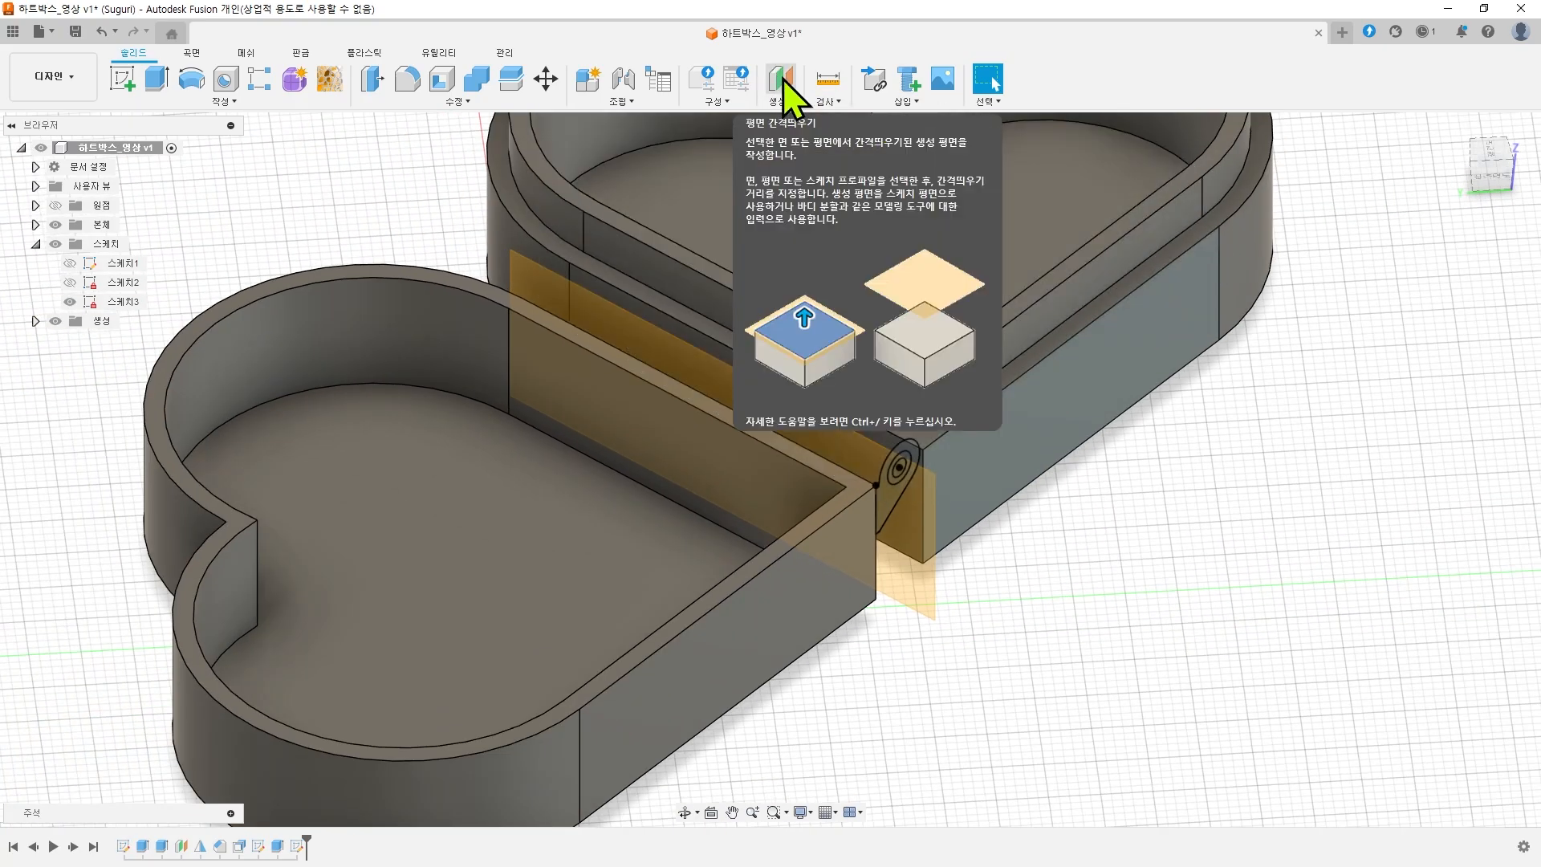
{"action": "left_click", "coordinate": [783, 80]}
{"action": "left_click", "coordinate": [1026, 470]}
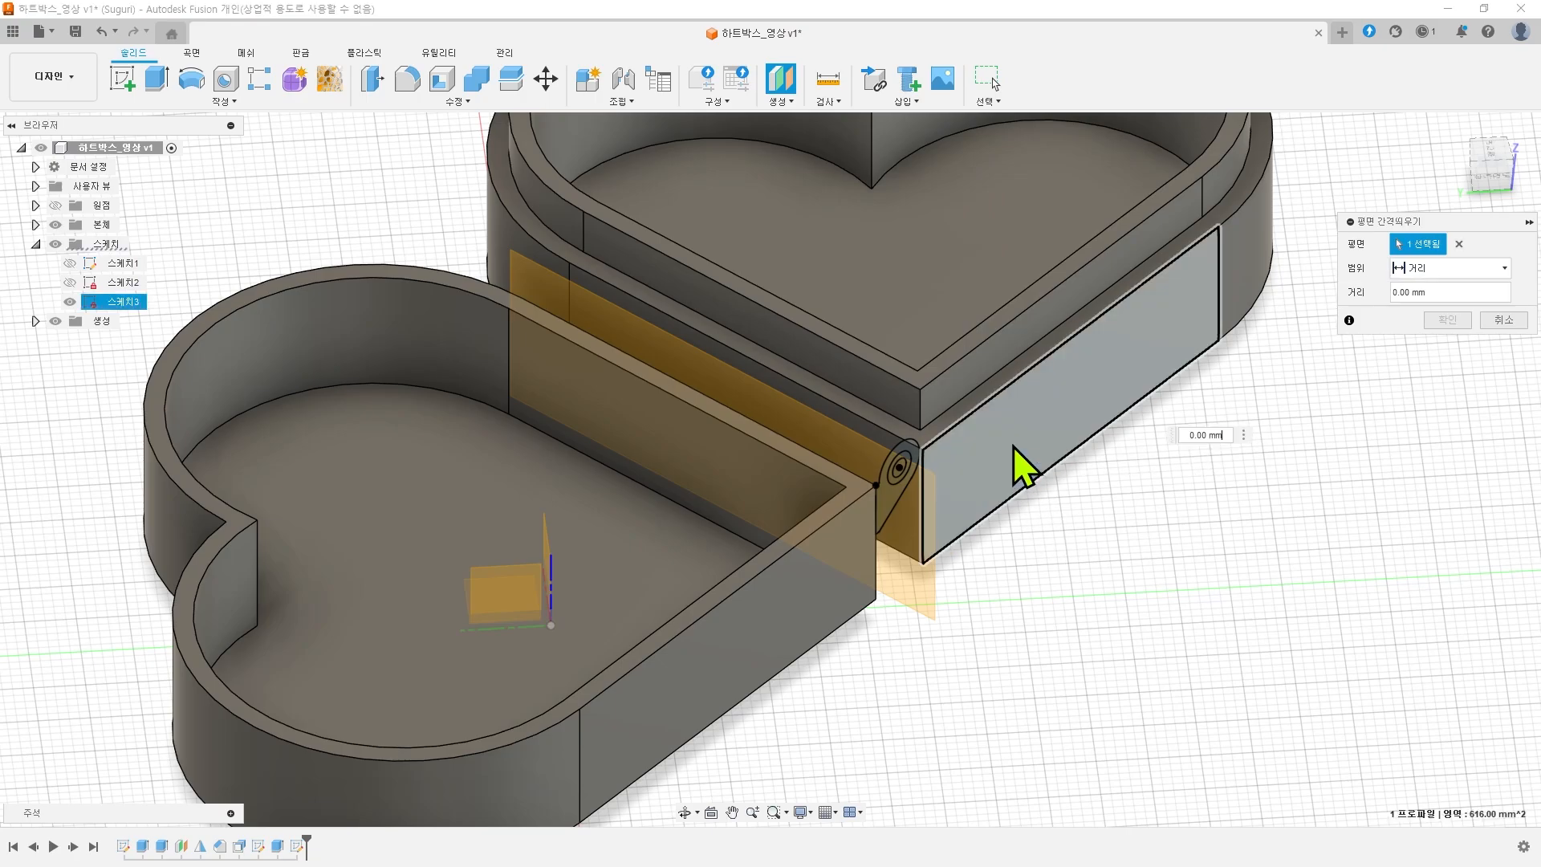
{"action": "left_click_drag", "start_coordinate": [1077, 402], "coordinate": [990, 348]}
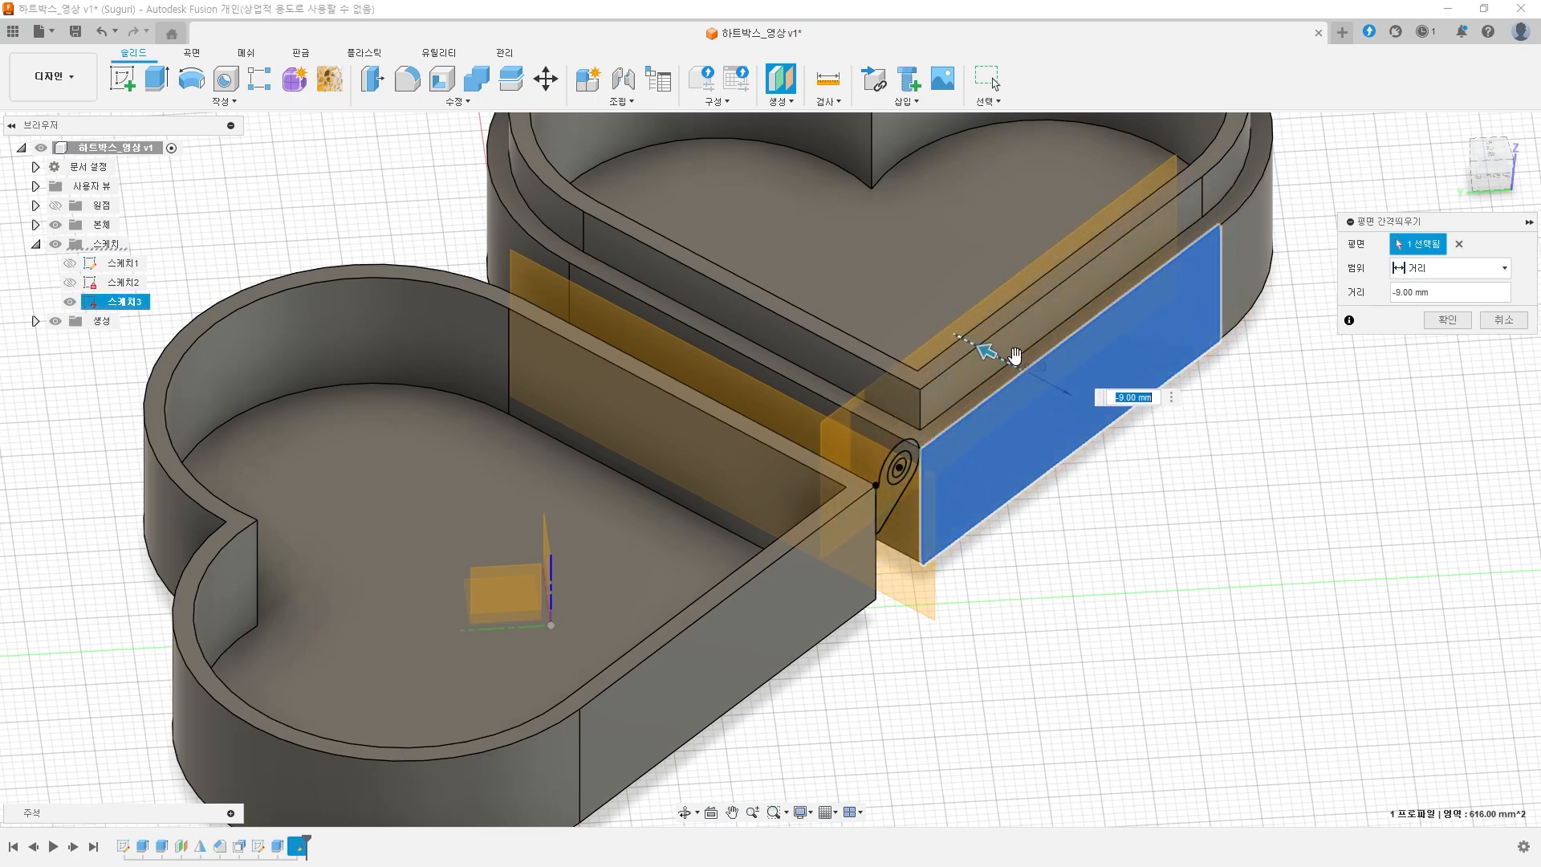
{"action": "type", "text": "-5"}
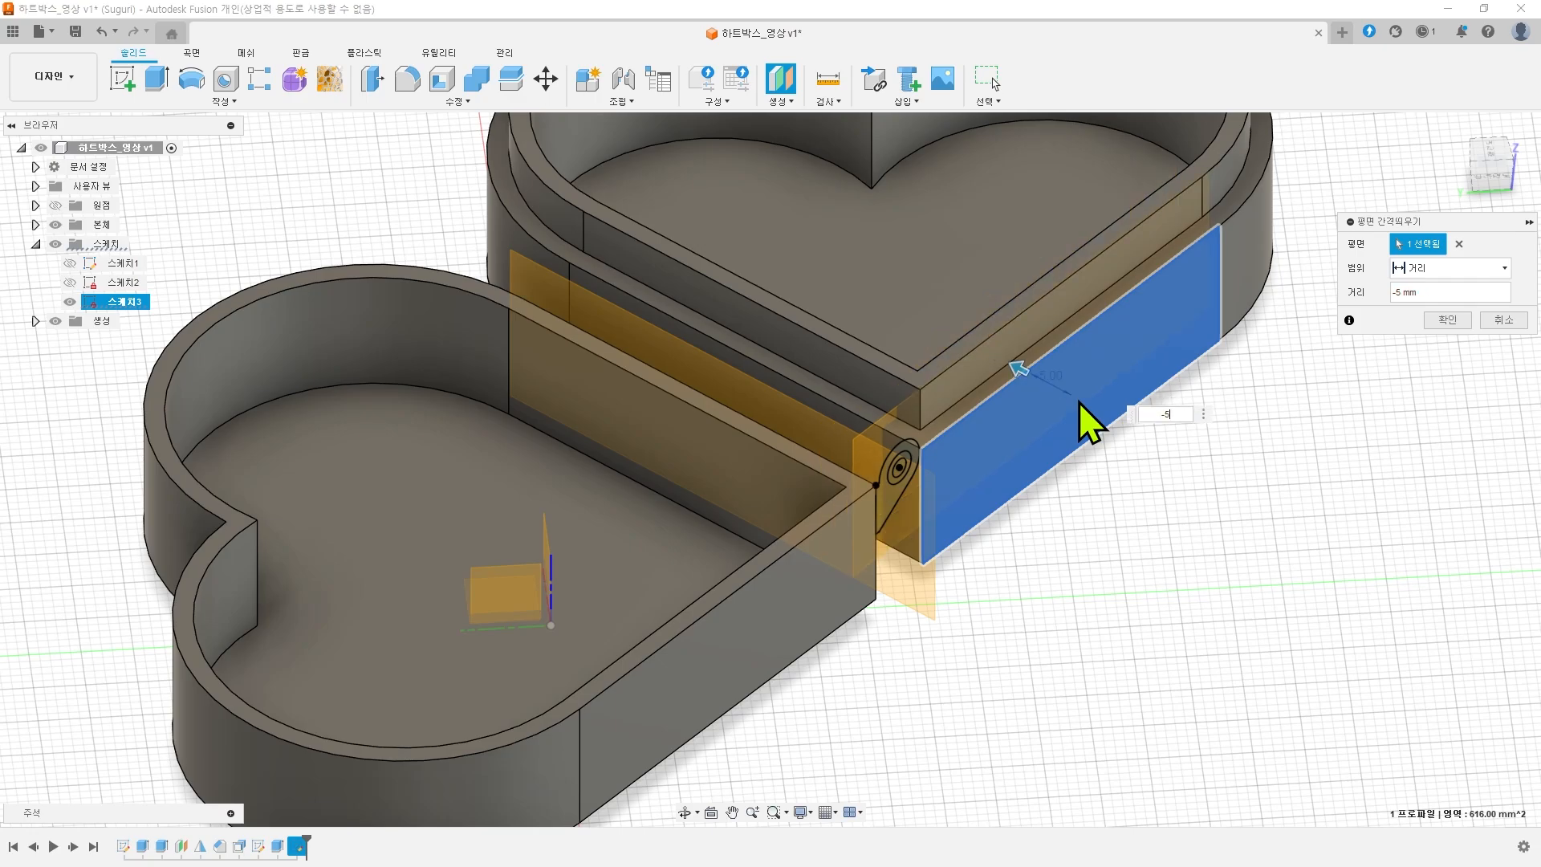
{"action": "key", "text": "Return"}
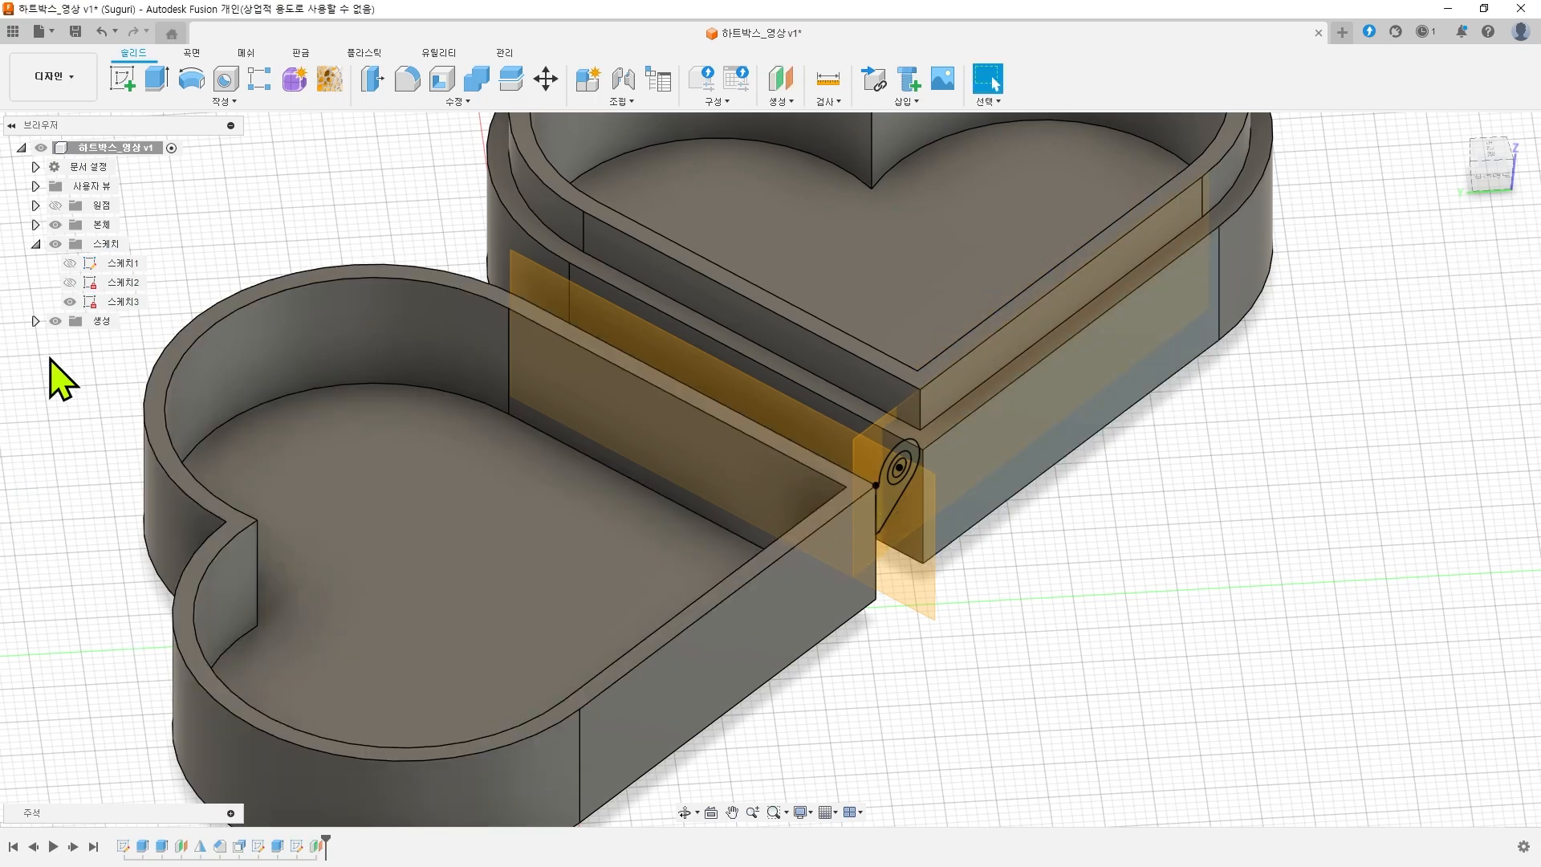
- Hide the first construction plane (평면1) lying in the gap between the two boxes
{"action": "left_click", "coordinate": [36, 320]}
{"action": "scroll", "coordinate": [1108, 412], "scroll_direction": "up", "scroll_amount": 2}
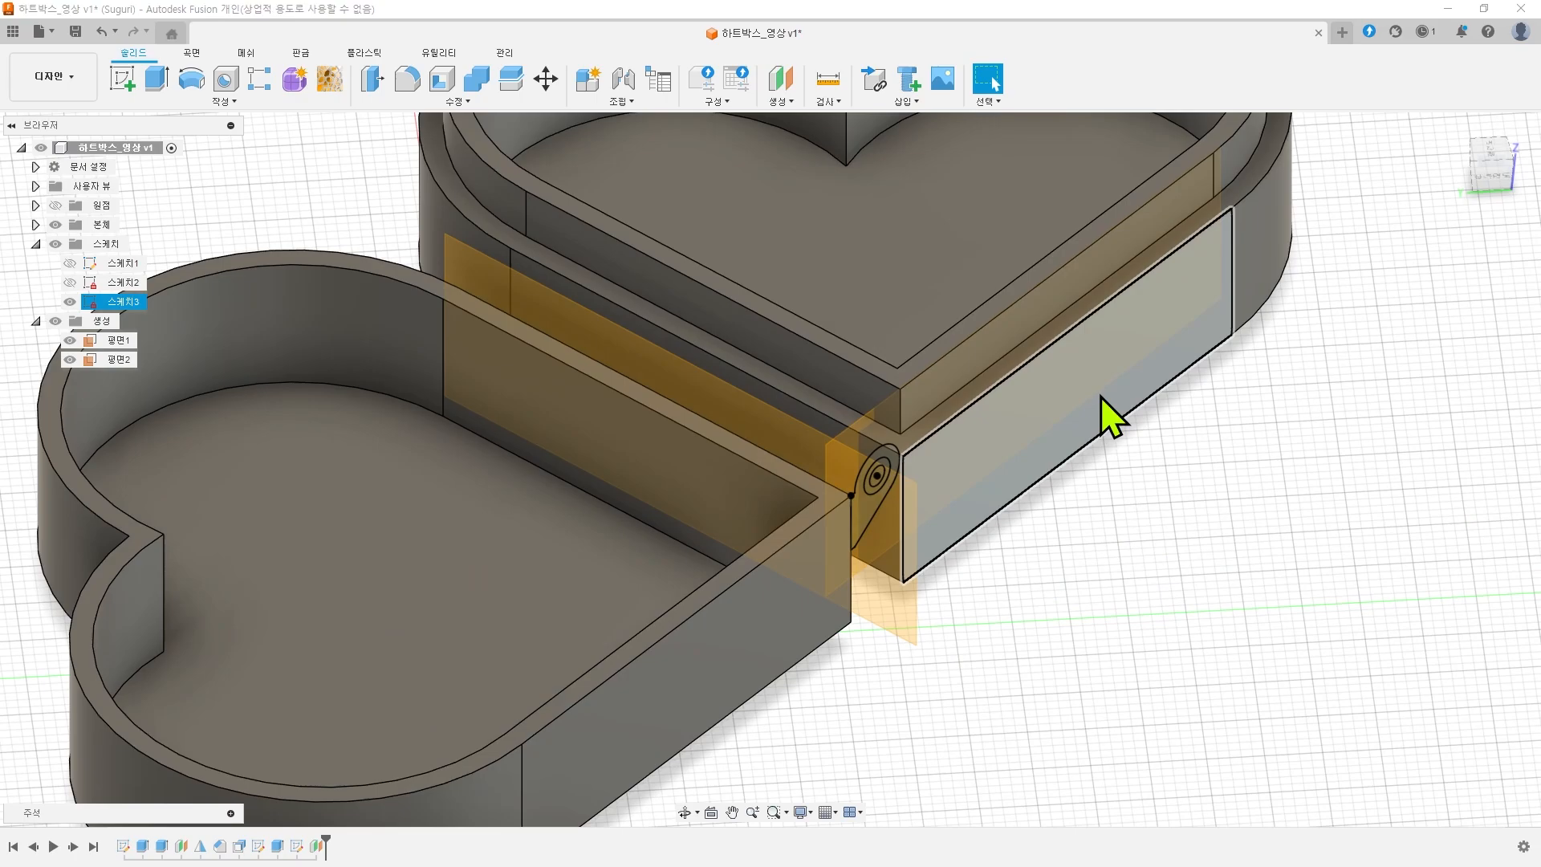
{"action": "left_click", "coordinate": [70, 341]}
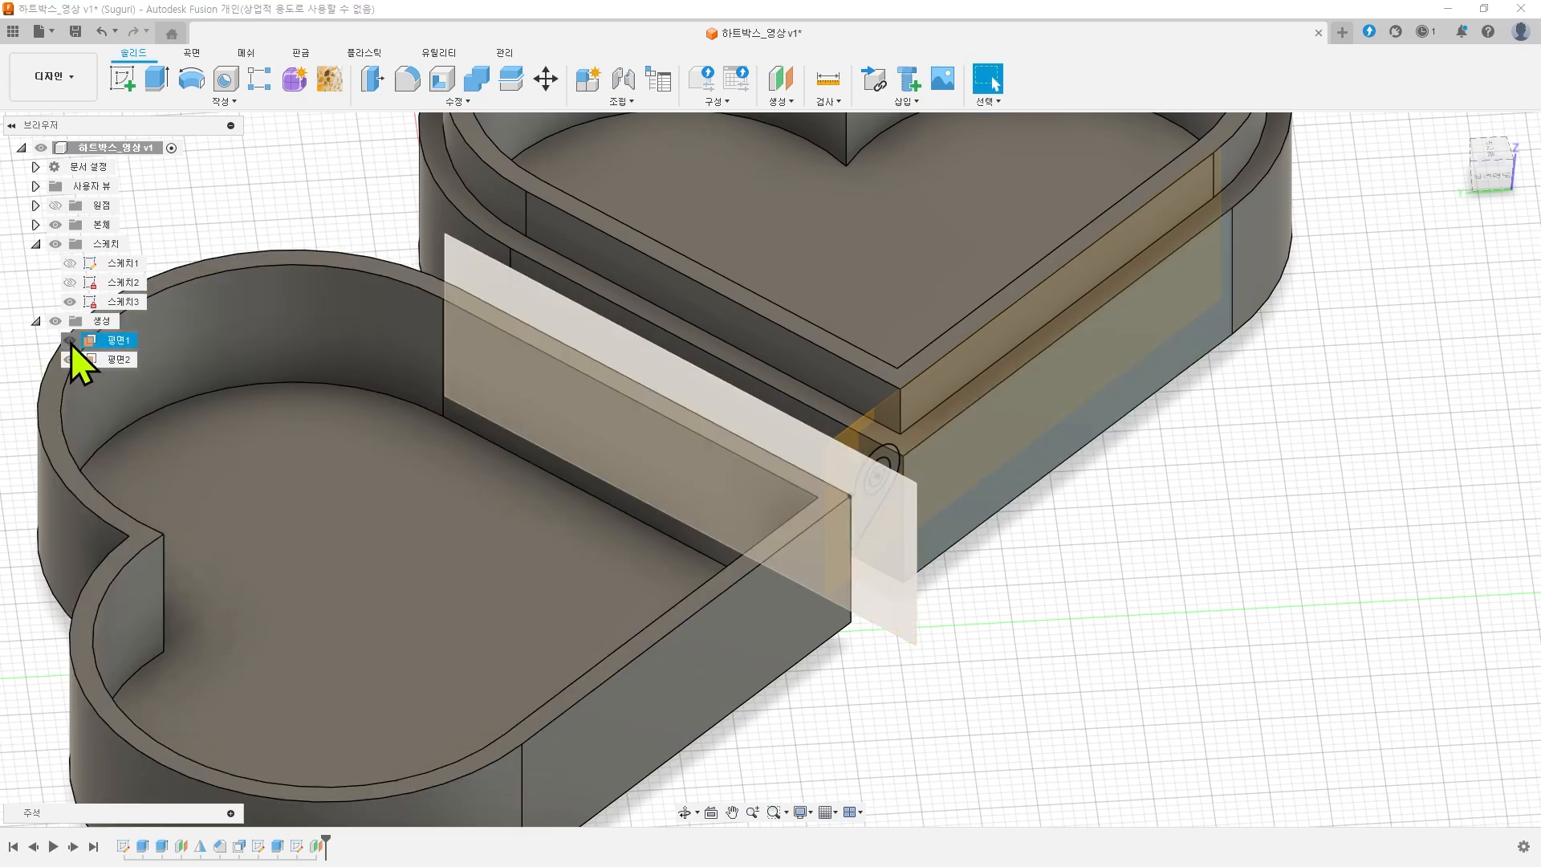
{"action": "middle_click_drag", "start_coordinate": [1158, 537], "coordinate": [1231, 600]}
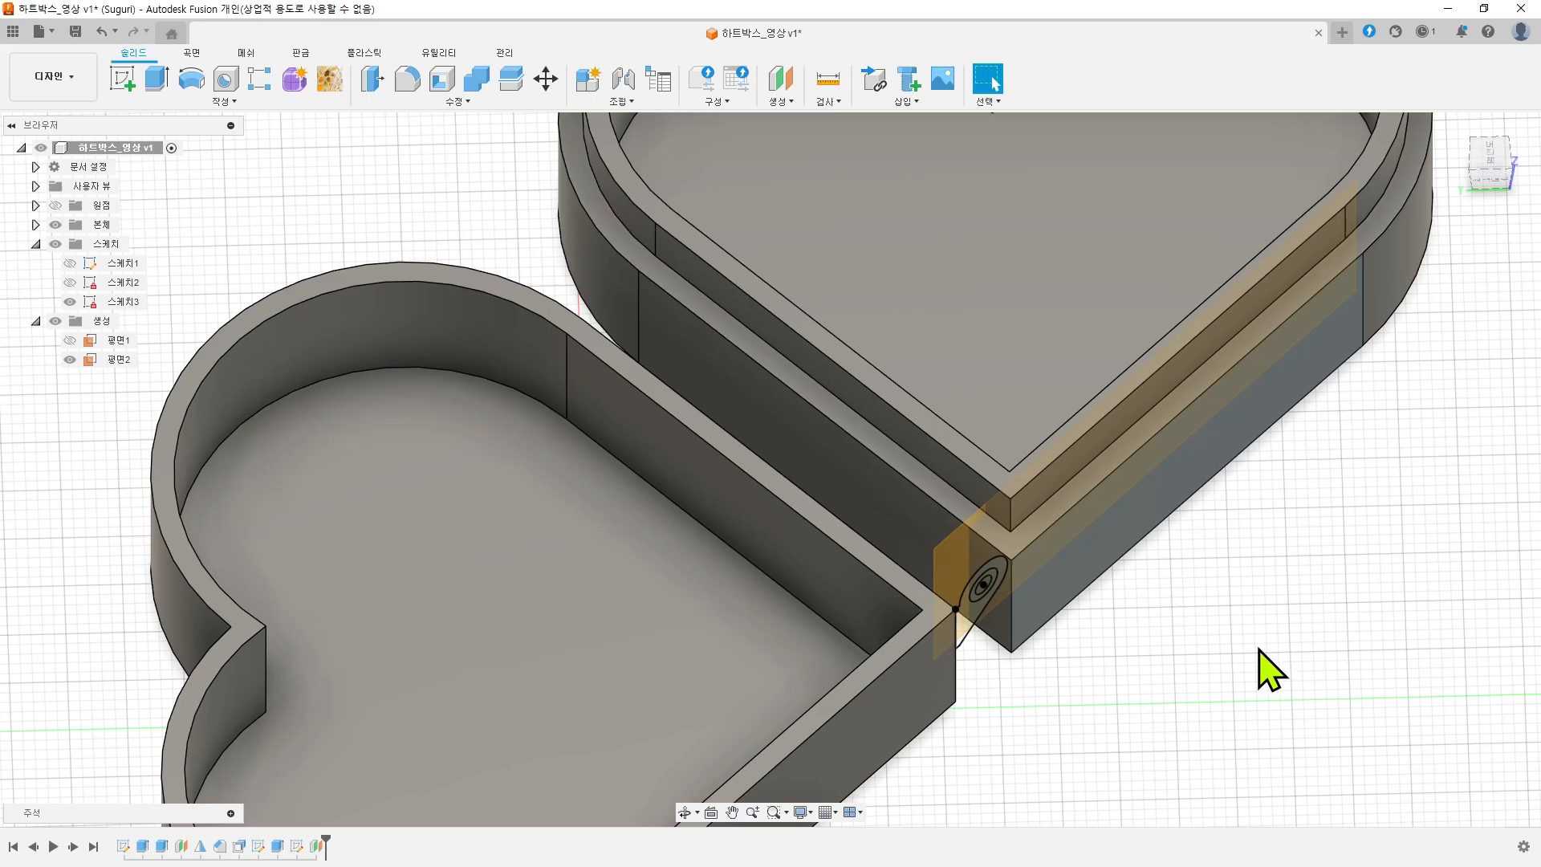
- Start extruding the hinge profile area outside the 3.5 mm circle, using the offset plane 평면2 as the start object
{"action": "scroll", "coordinate": [1226, 650], "scroll_direction": "up", "scroll_amount": 4}
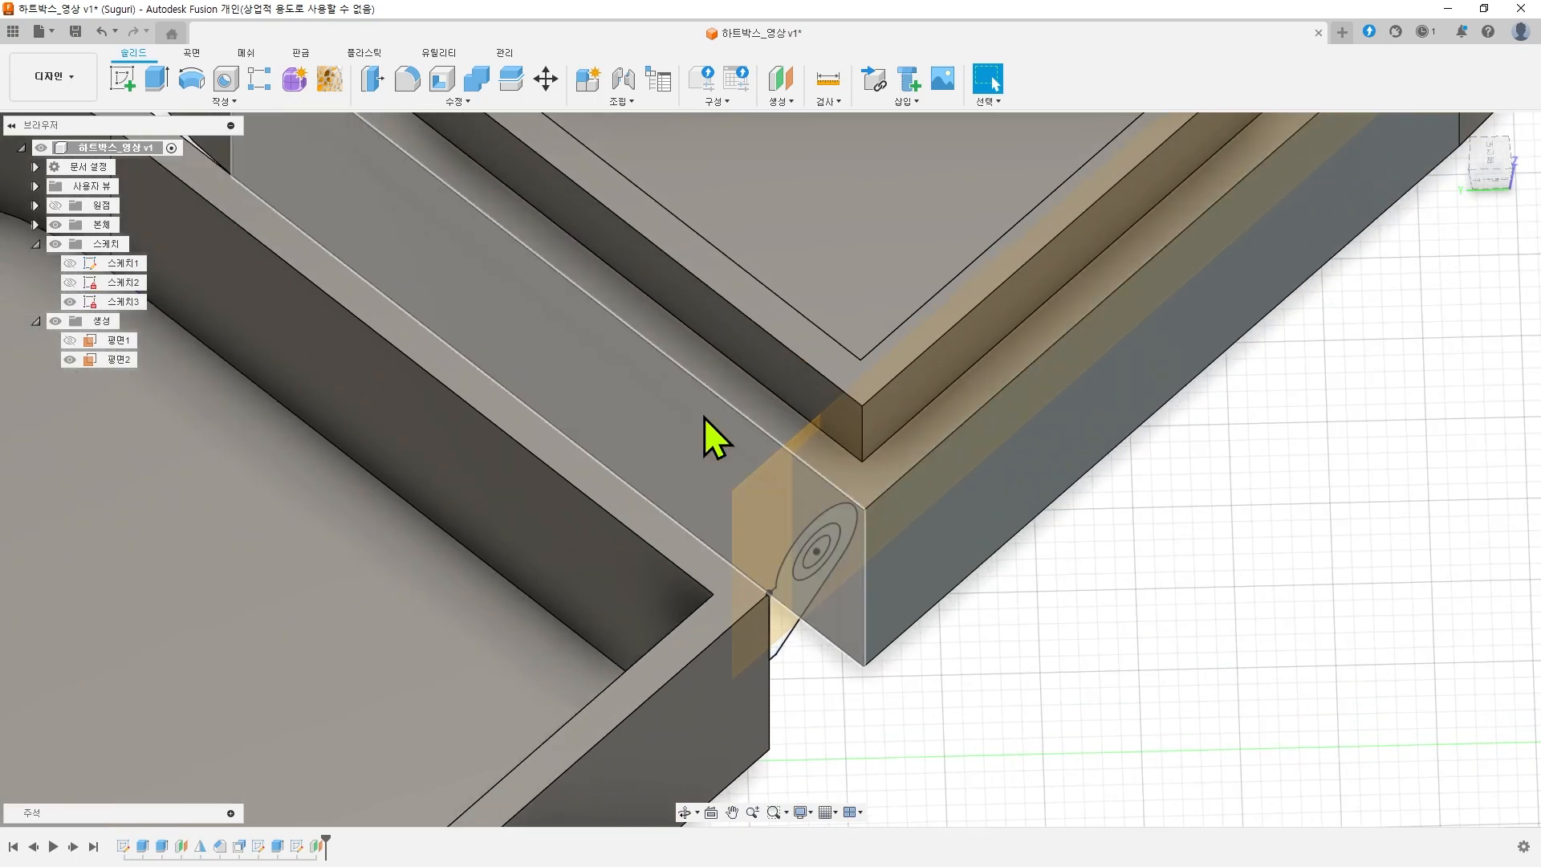
{"action": "left_click", "coordinate": [156, 80]}
{"action": "scroll", "coordinate": [1068, 602], "scroll_direction": "up", "scroll_amount": 2}
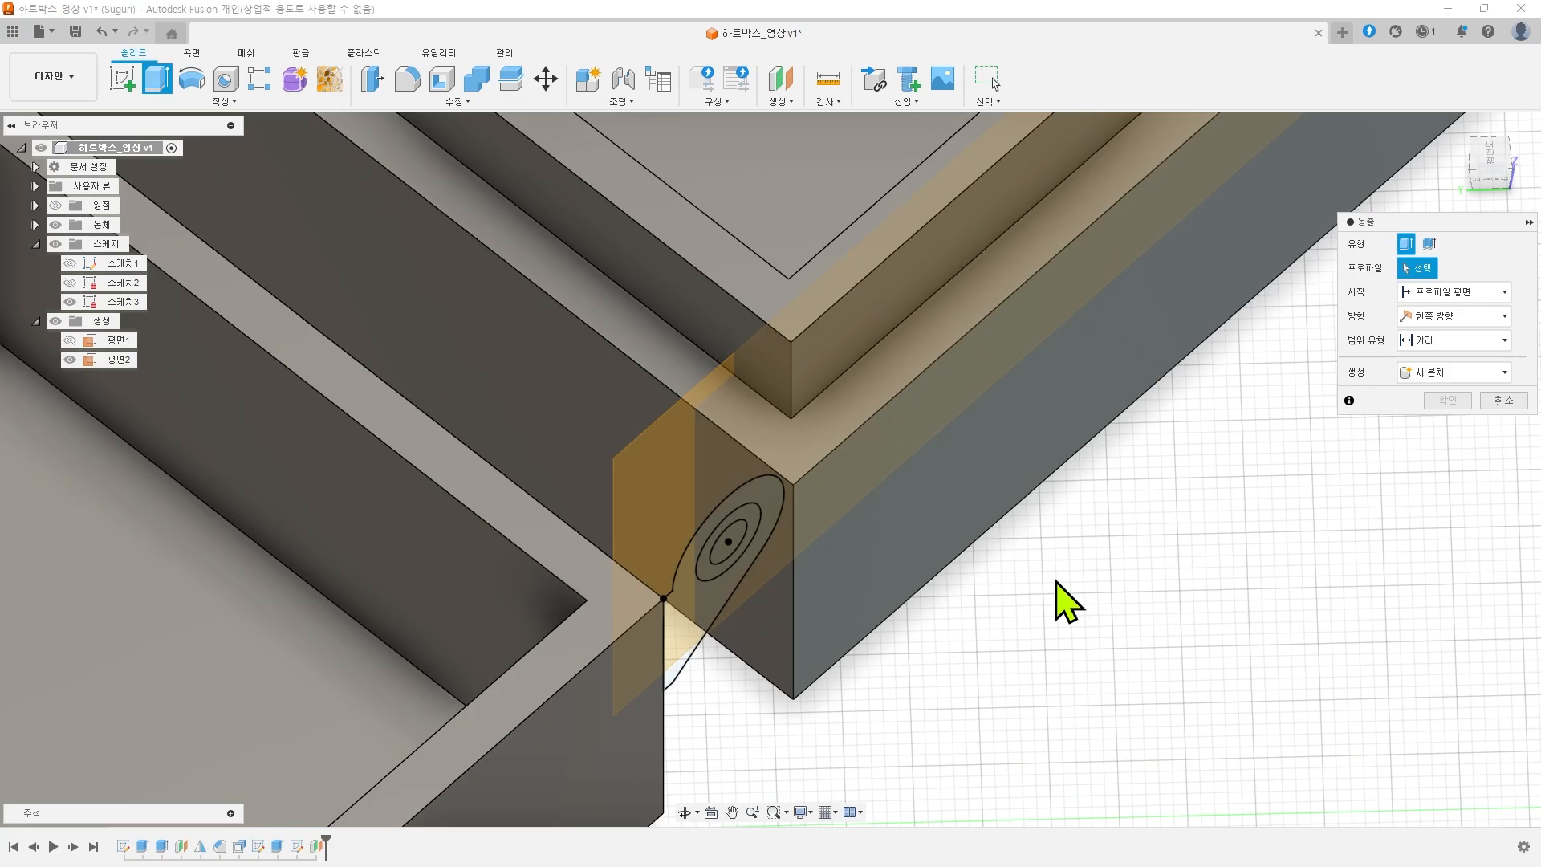
{"action": "left_click", "coordinate": [679, 640]}
{"action": "mouse_move", "coordinate": [947, 671]}
{"action": "middle_mouse_down", "text": "shift"}
{"action": "mouse_move", "coordinate": [905, 629]}
{"action": "mouse_move", "coordinate": [783, 723]}
{"action": "mouse_move", "coordinate": [784, 612]}
{"action": "mouse_move", "coordinate": [840, 688]}
{"action": "mouse_move", "coordinate": [1121, 618]}
{"action": "middle_mouse_up", "text": "shift"}
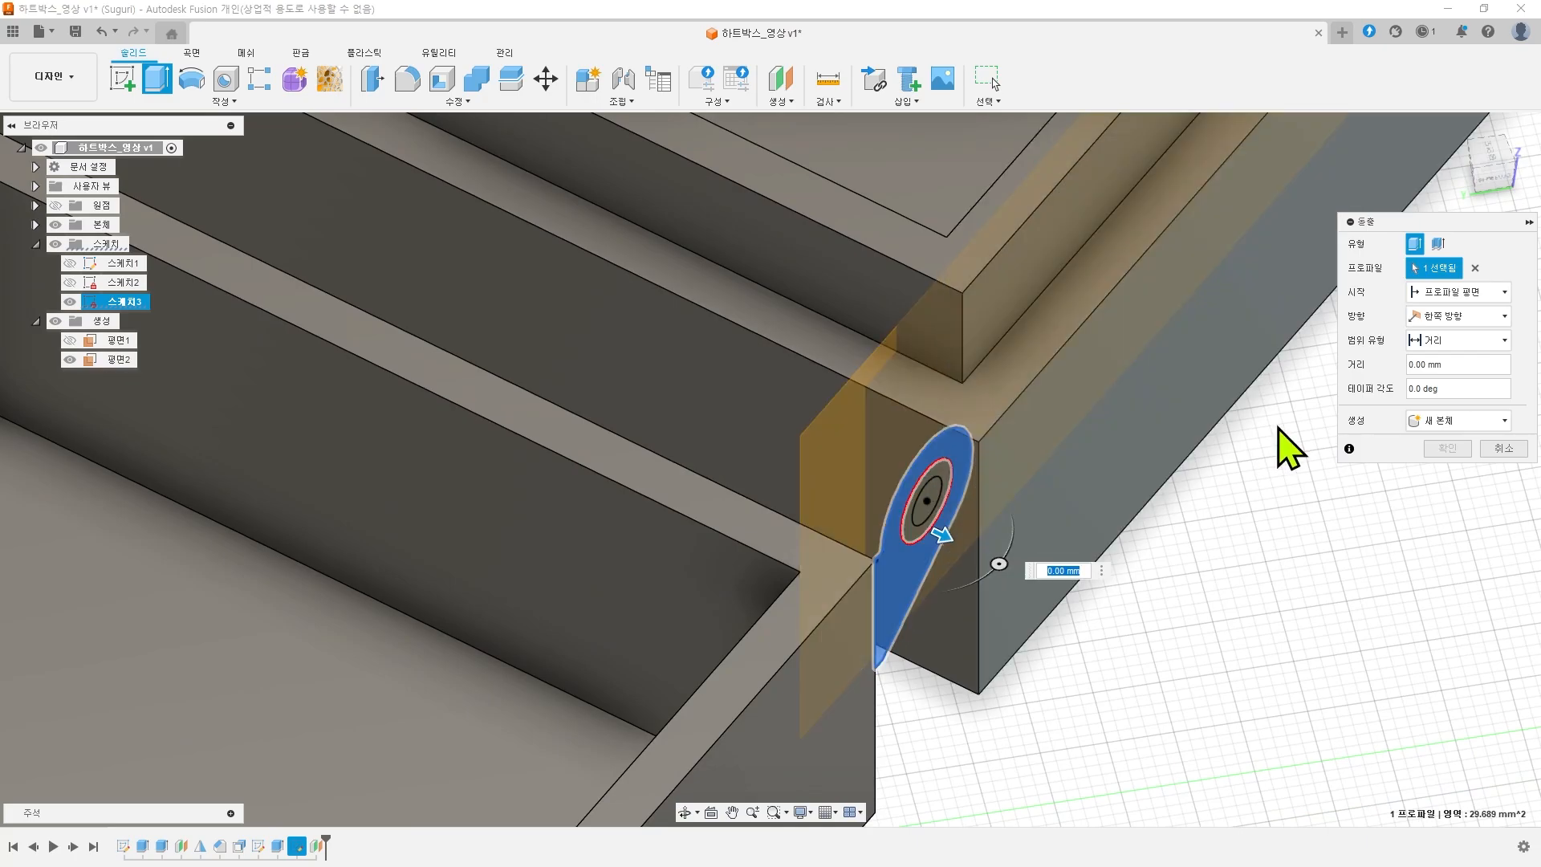
{"action": "left_click_drag", "start_coordinate": [1480, 223], "coordinate": [1301, 322]}
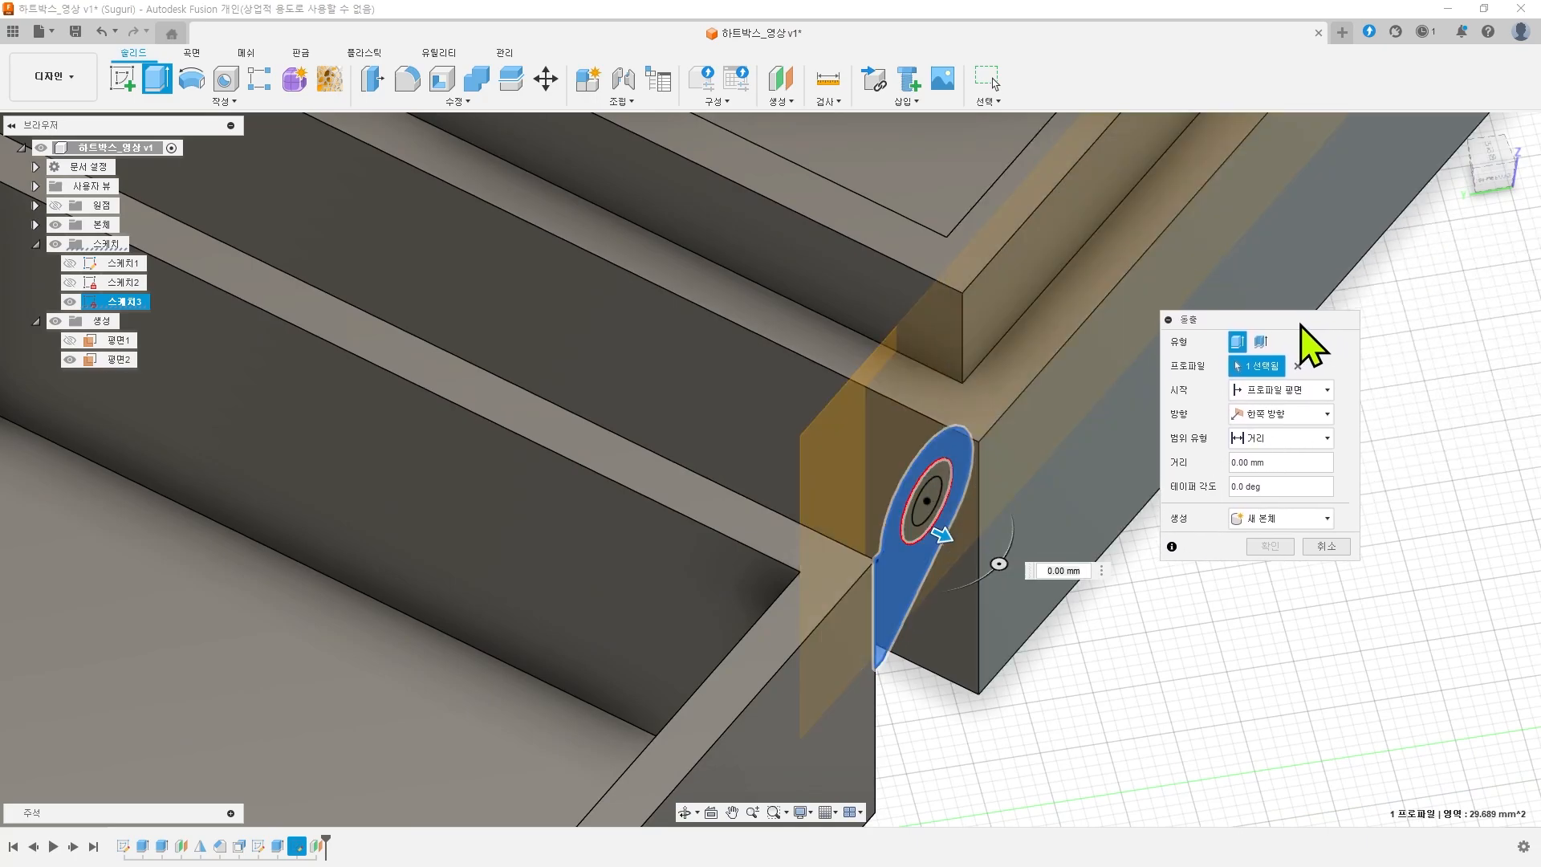
{"action": "left_click", "coordinate": [1296, 392]}
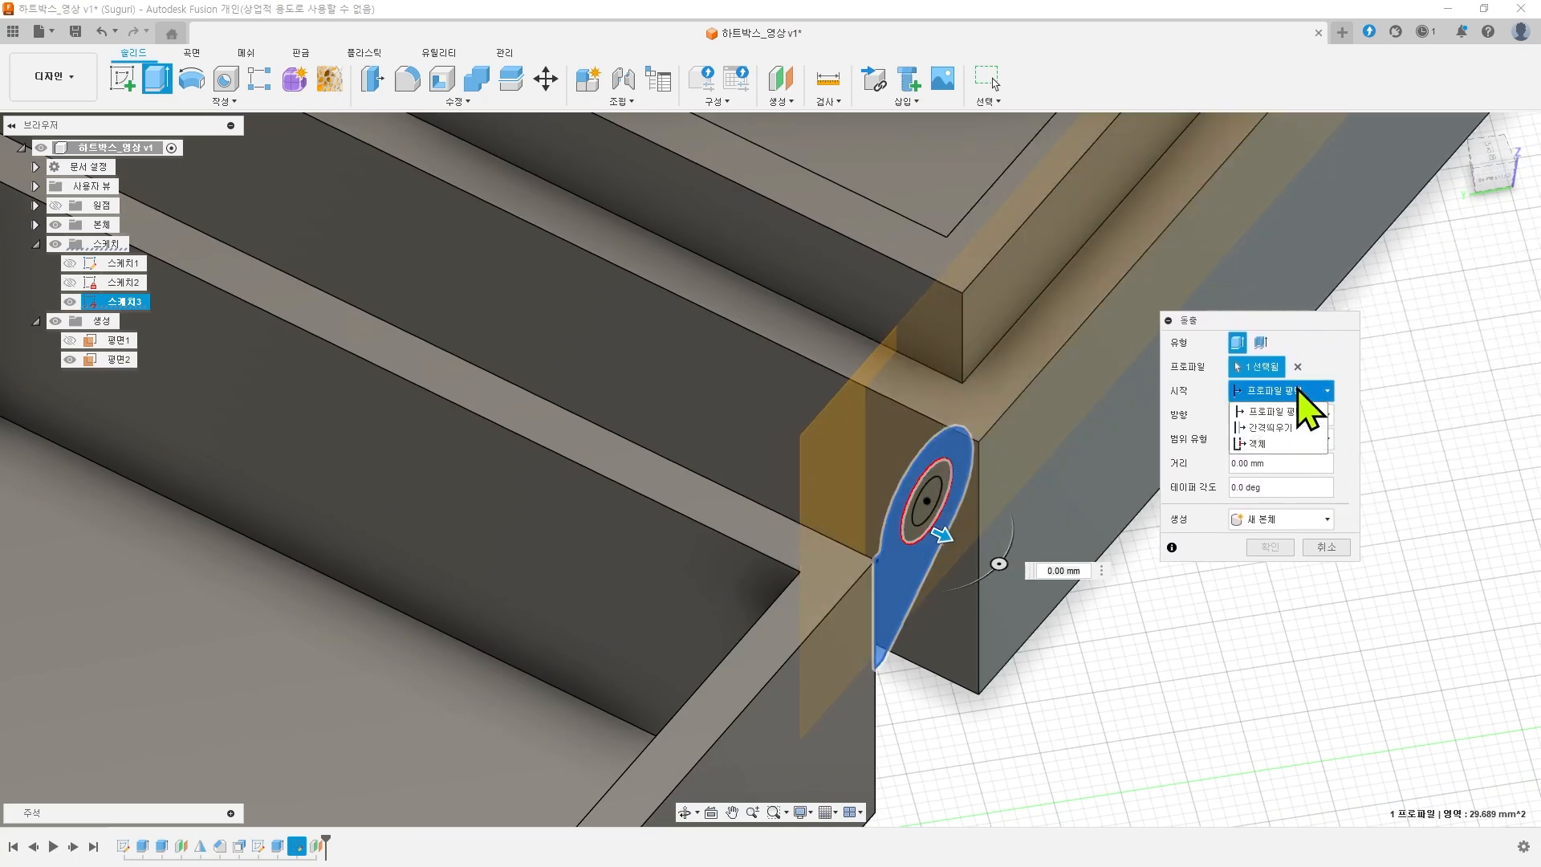
{"action": "left_click", "coordinate": [1289, 459]}
{"action": "left_click", "coordinate": [813, 481]}
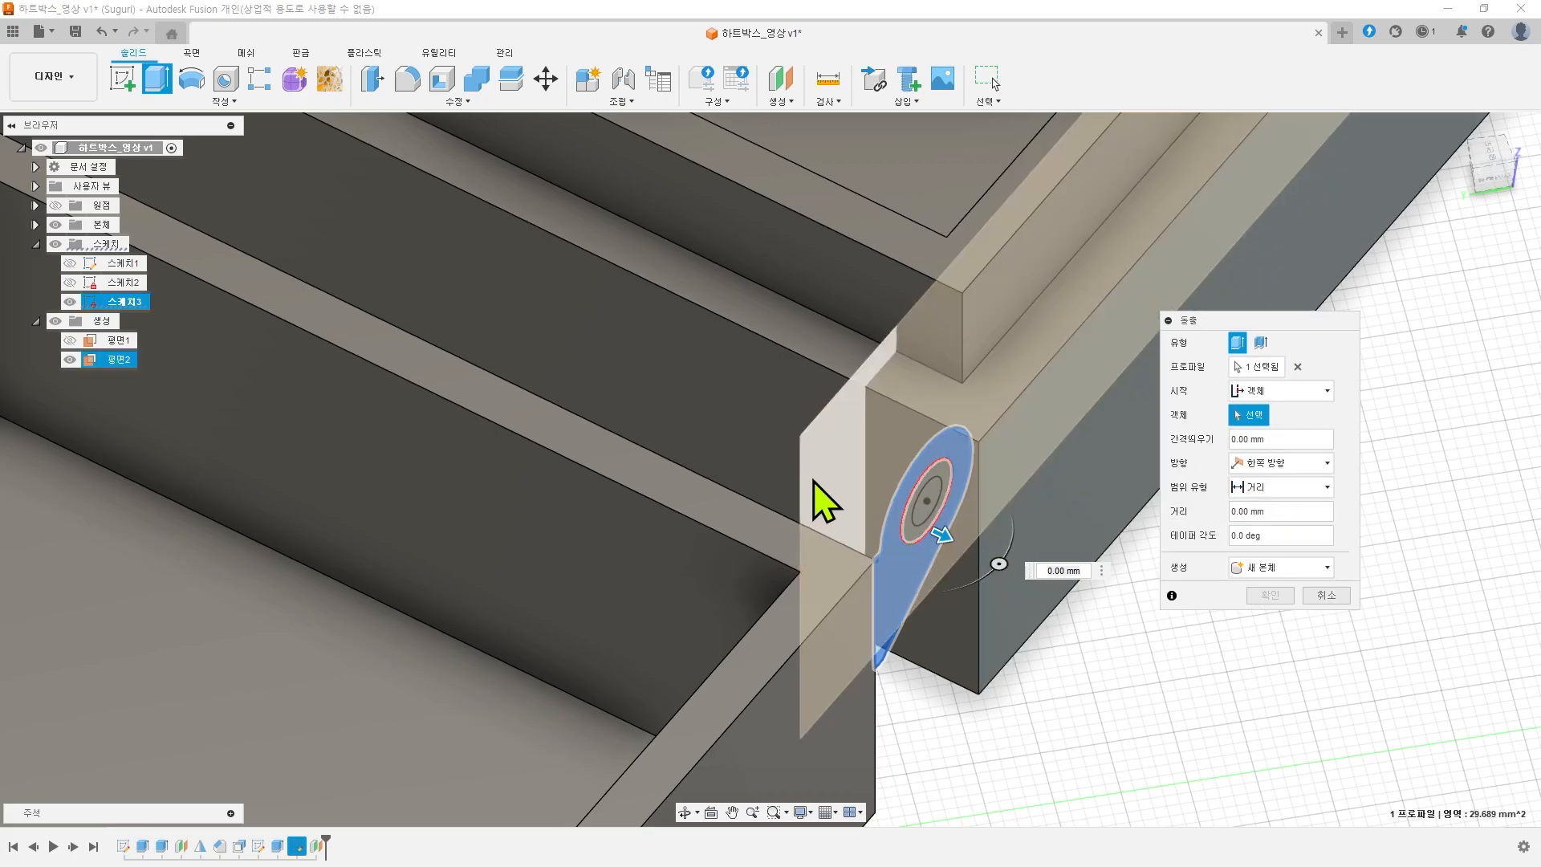
{"action": "left_click", "coordinate": [814, 481]}
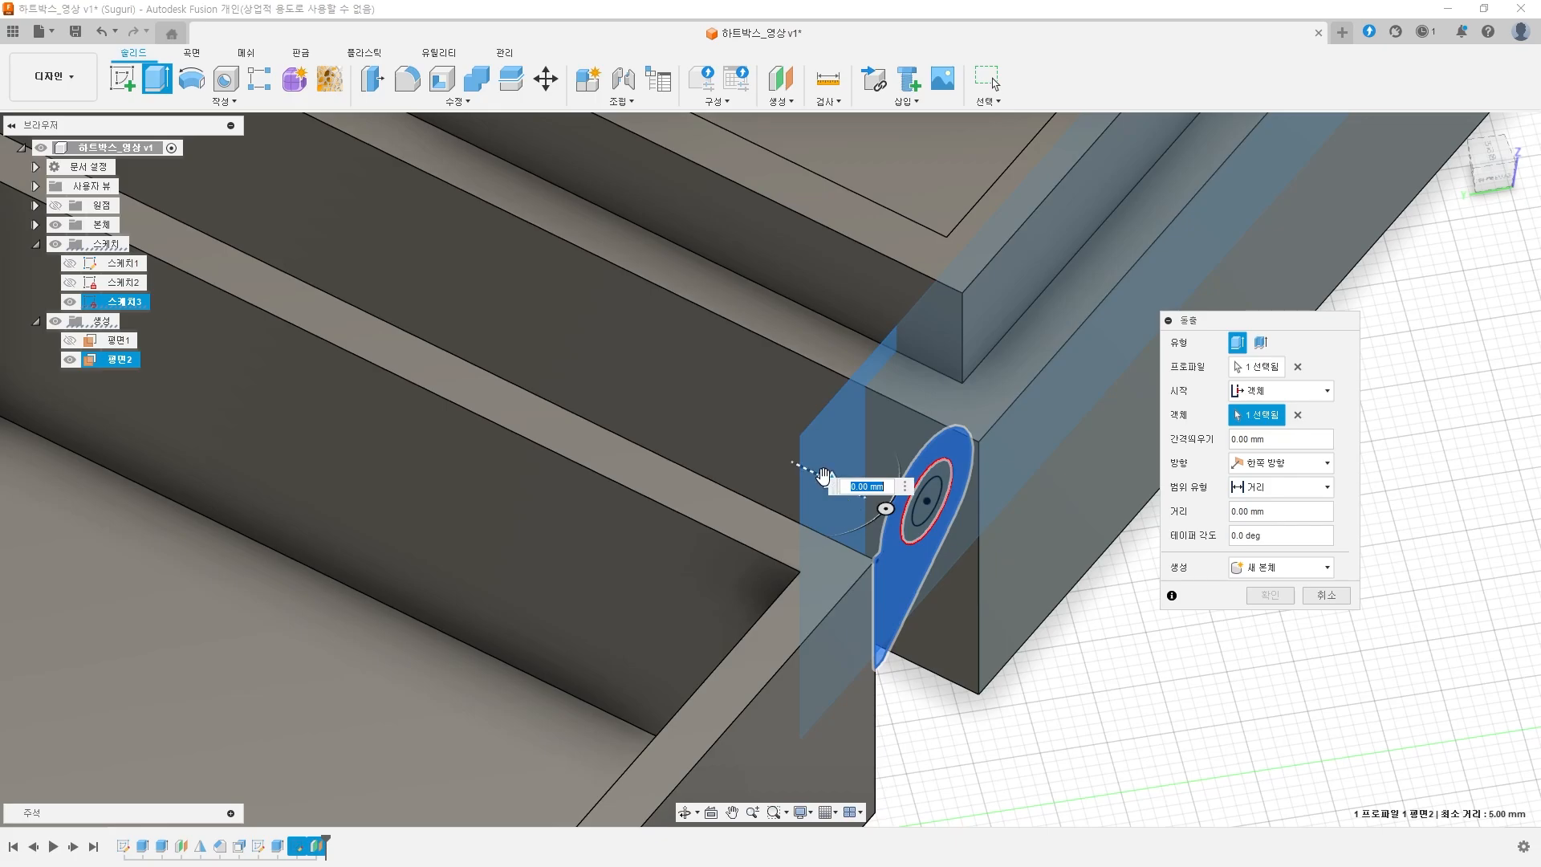
- Set the hinge extrusion's distance to -4 mm and create it as a new body
{"action": "left_click_drag", "start_coordinate": [823, 477], "coordinate": [735, 437]}
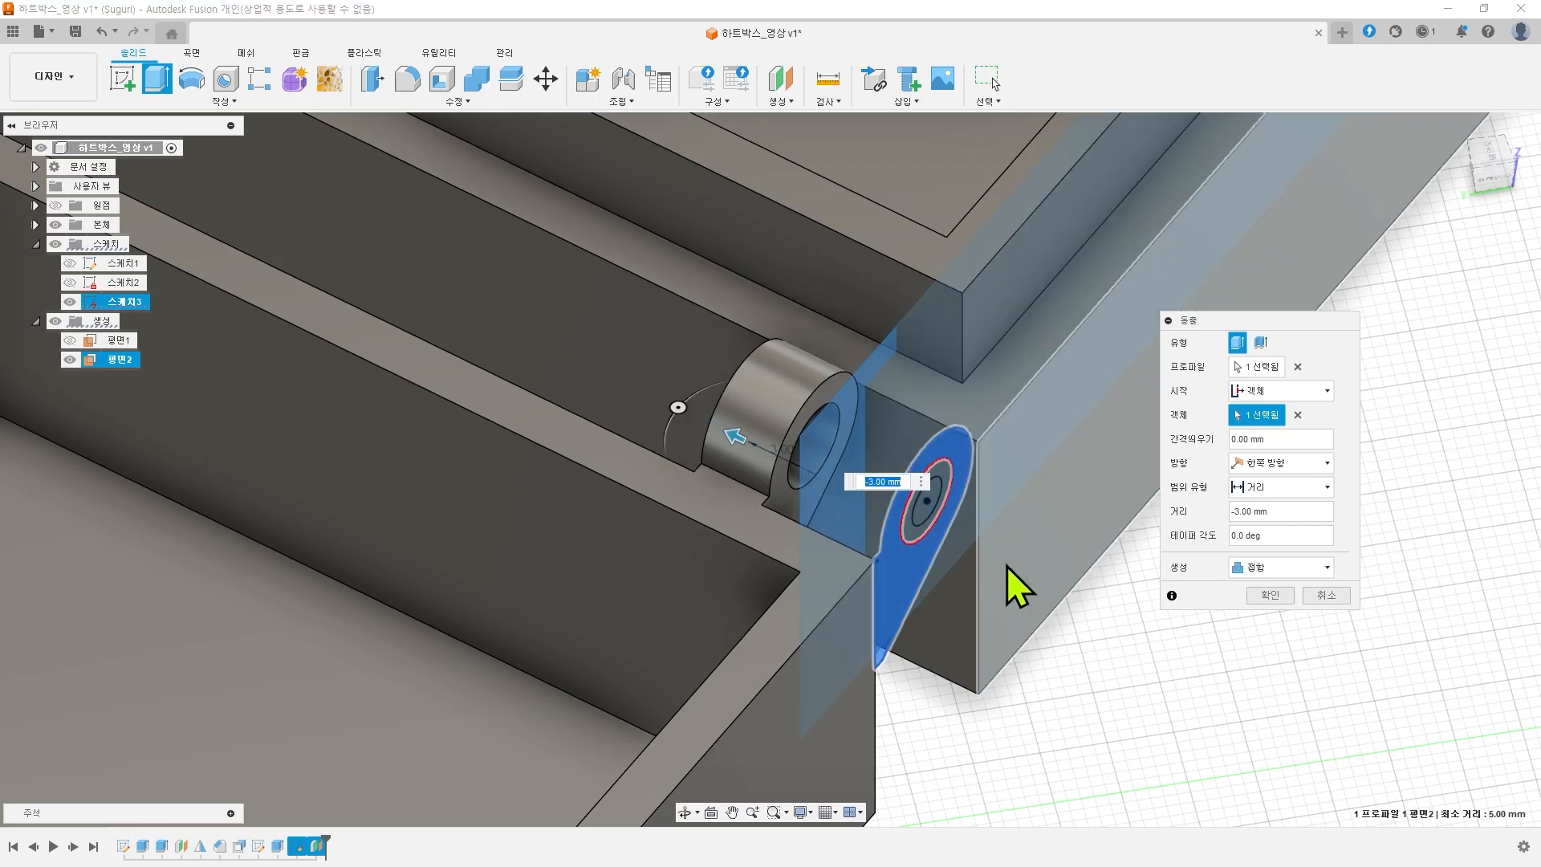
{"action": "type", "text": "-4"}
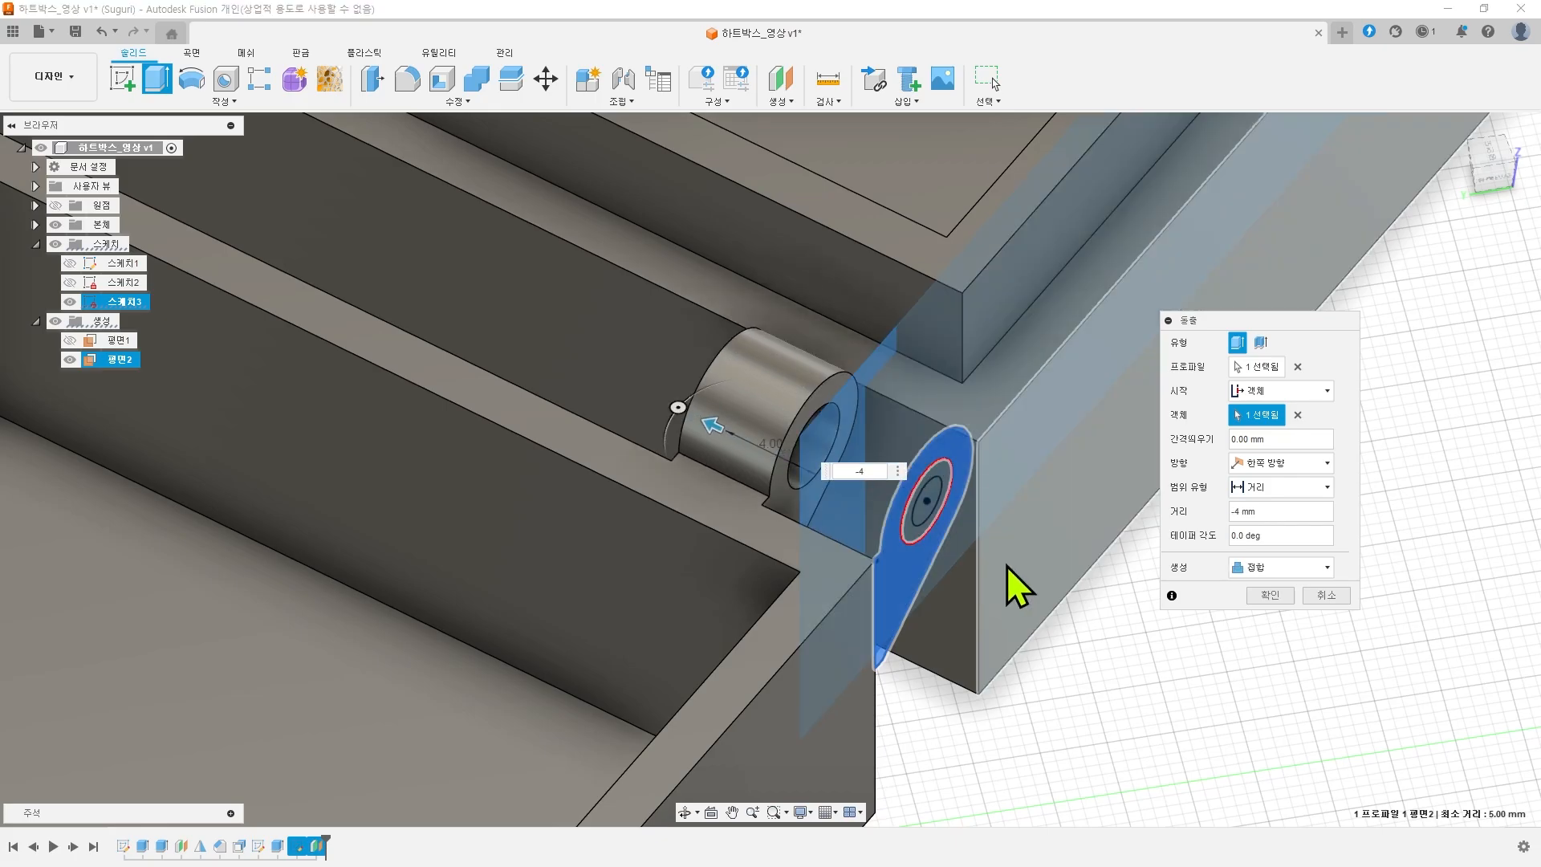
{"action": "middle_click_drag", "start_coordinate": [1028, 672], "coordinate": [1050, 642], "text": "shift"}
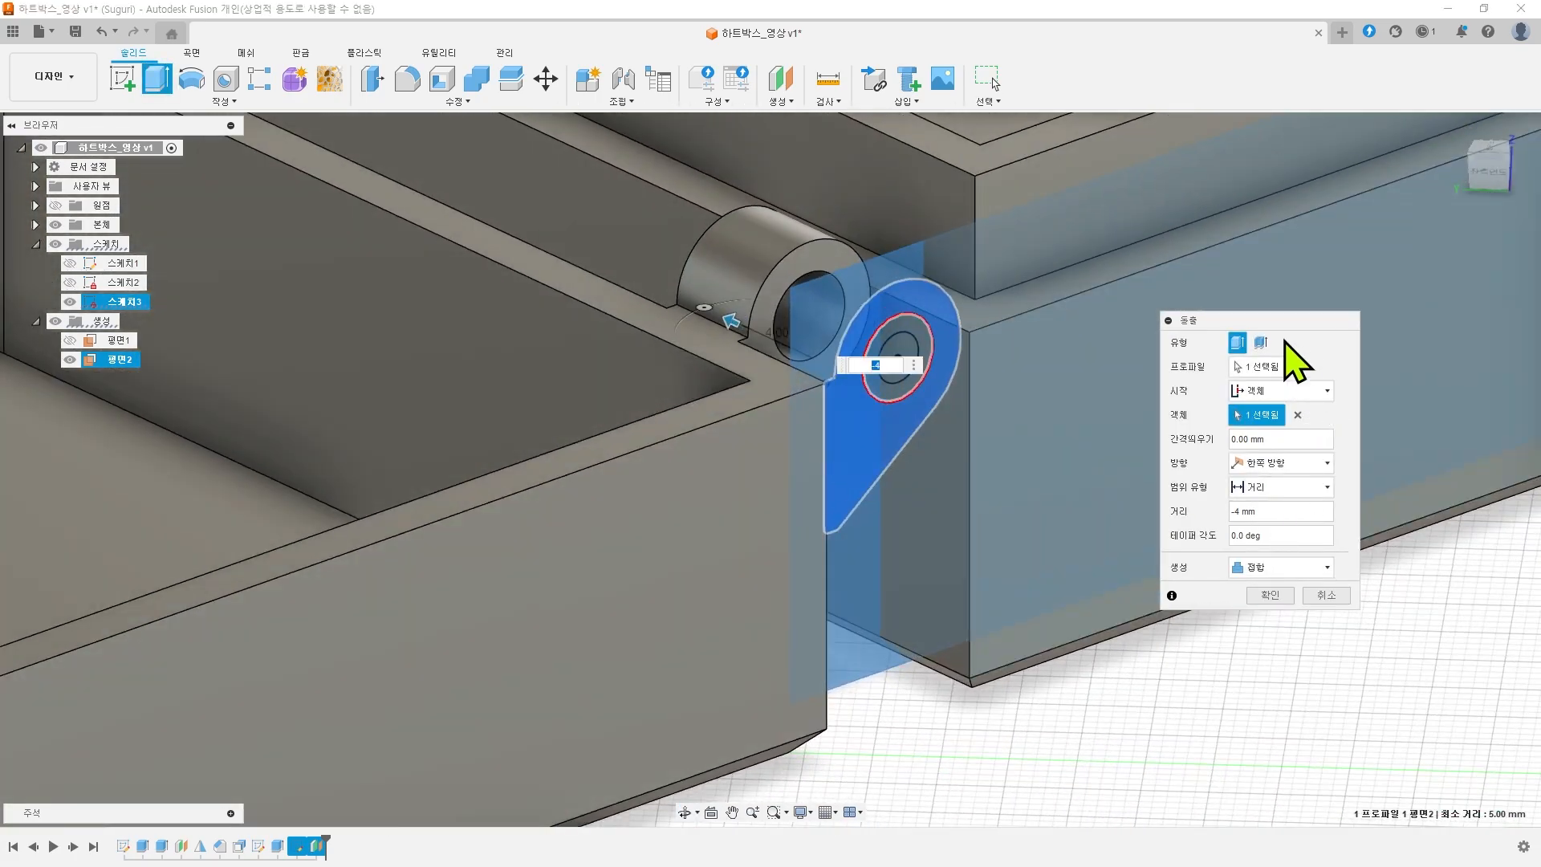
{"action": "left_click_drag", "start_coordinate": [1280, 325], "coordinate": [1167, 315]}
{"action": "left_click", "coordinate": [1156, 558]}
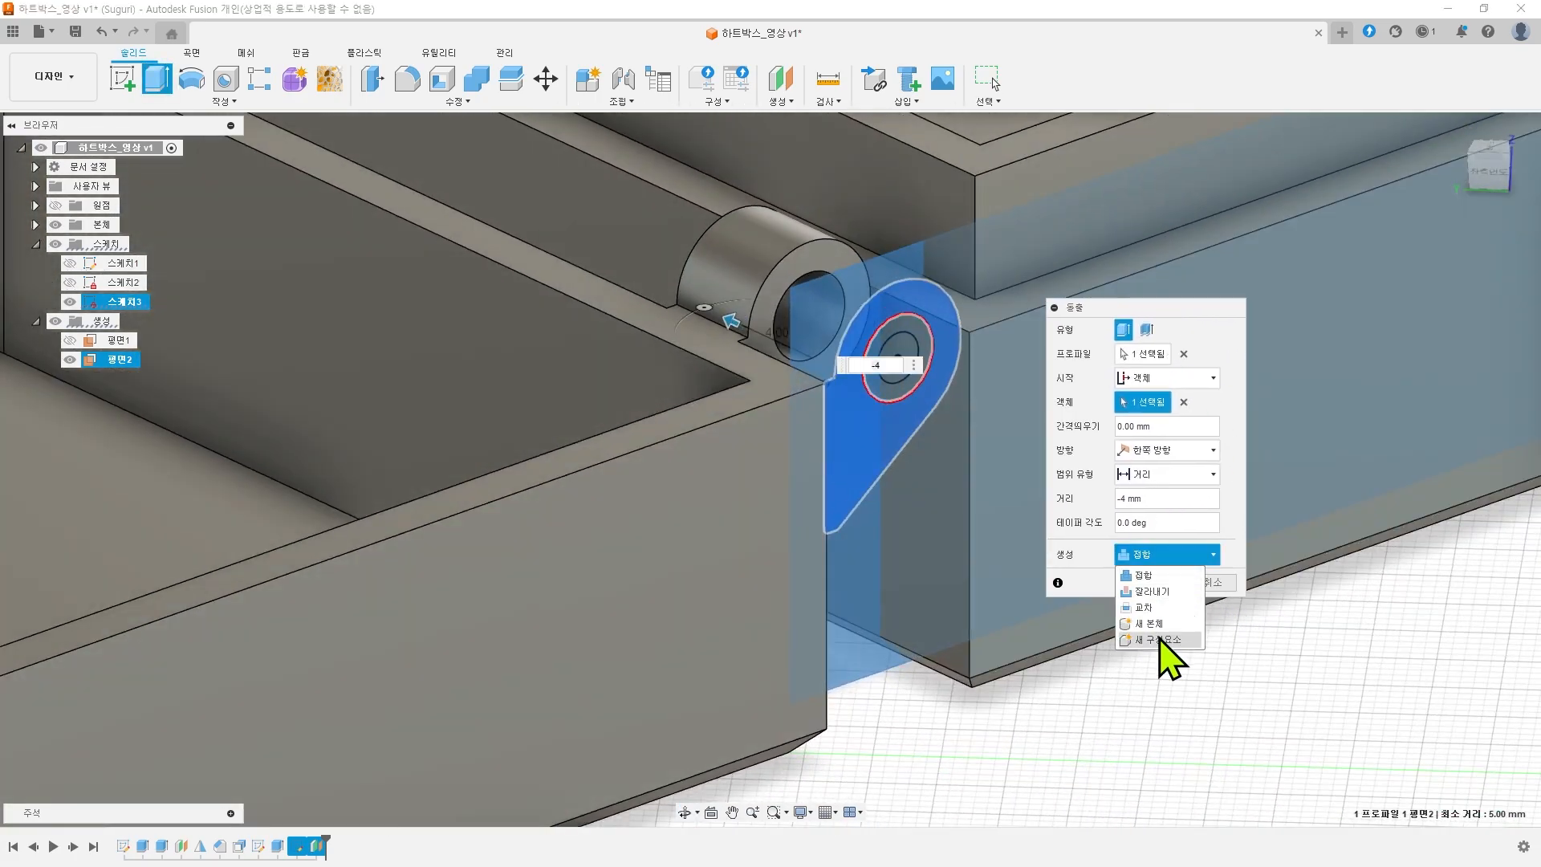
{"action": "left_click", "coordinate": [1163, 640]}
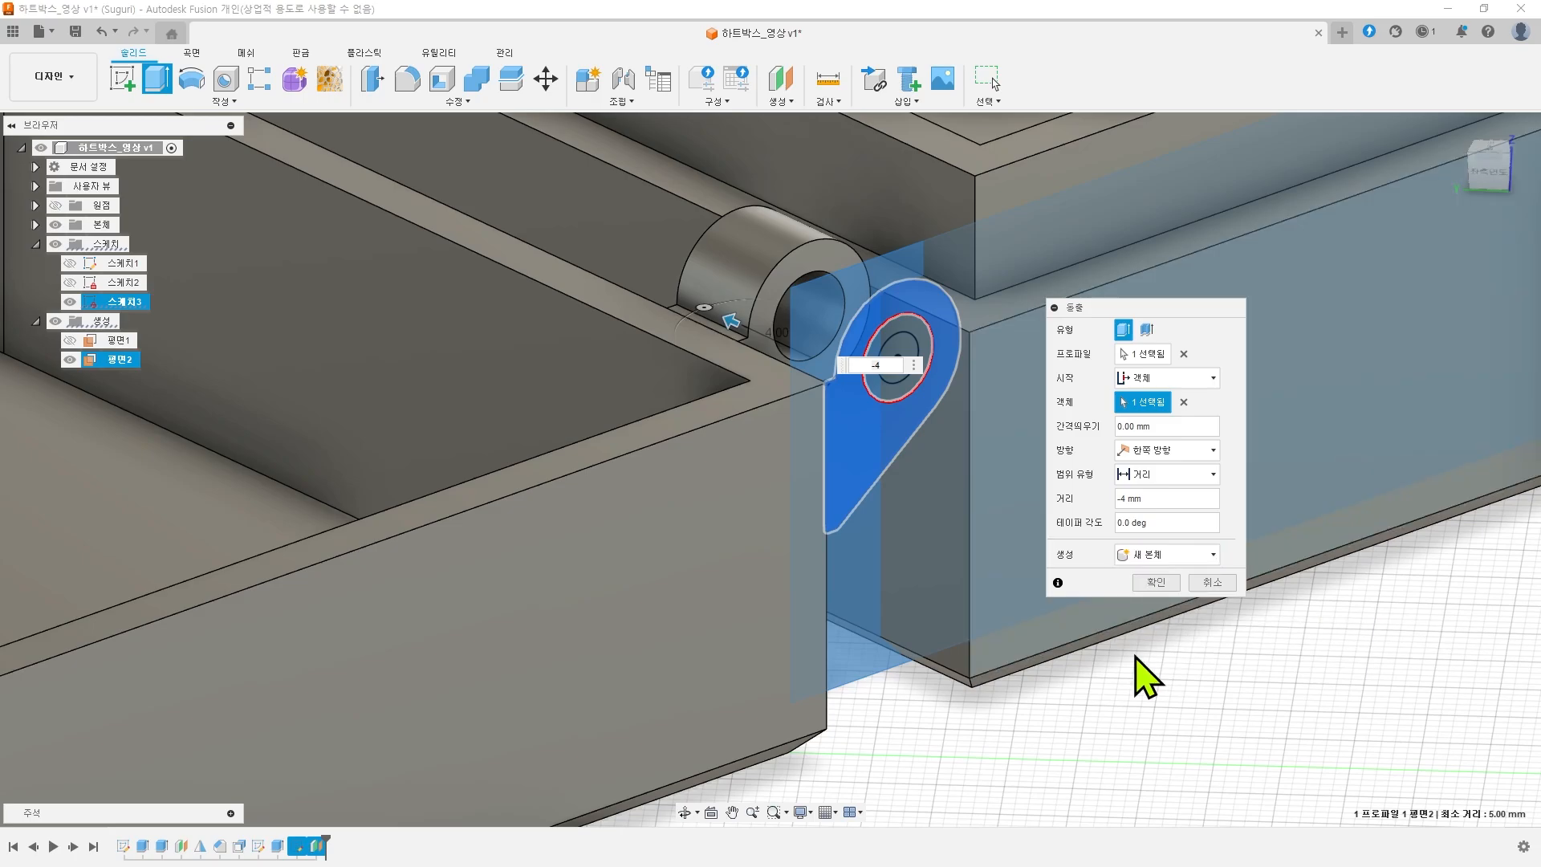
{"action": "left_click", "coordinate": [1156, 582]}
- List the model's bodies and rename the heart tray without the lip (본체1) as 뚜껑
{"action": "middle_click_drag", "start_coordinate": [1245, 698], "coordinate": [1184, 682], "text": "shift"}
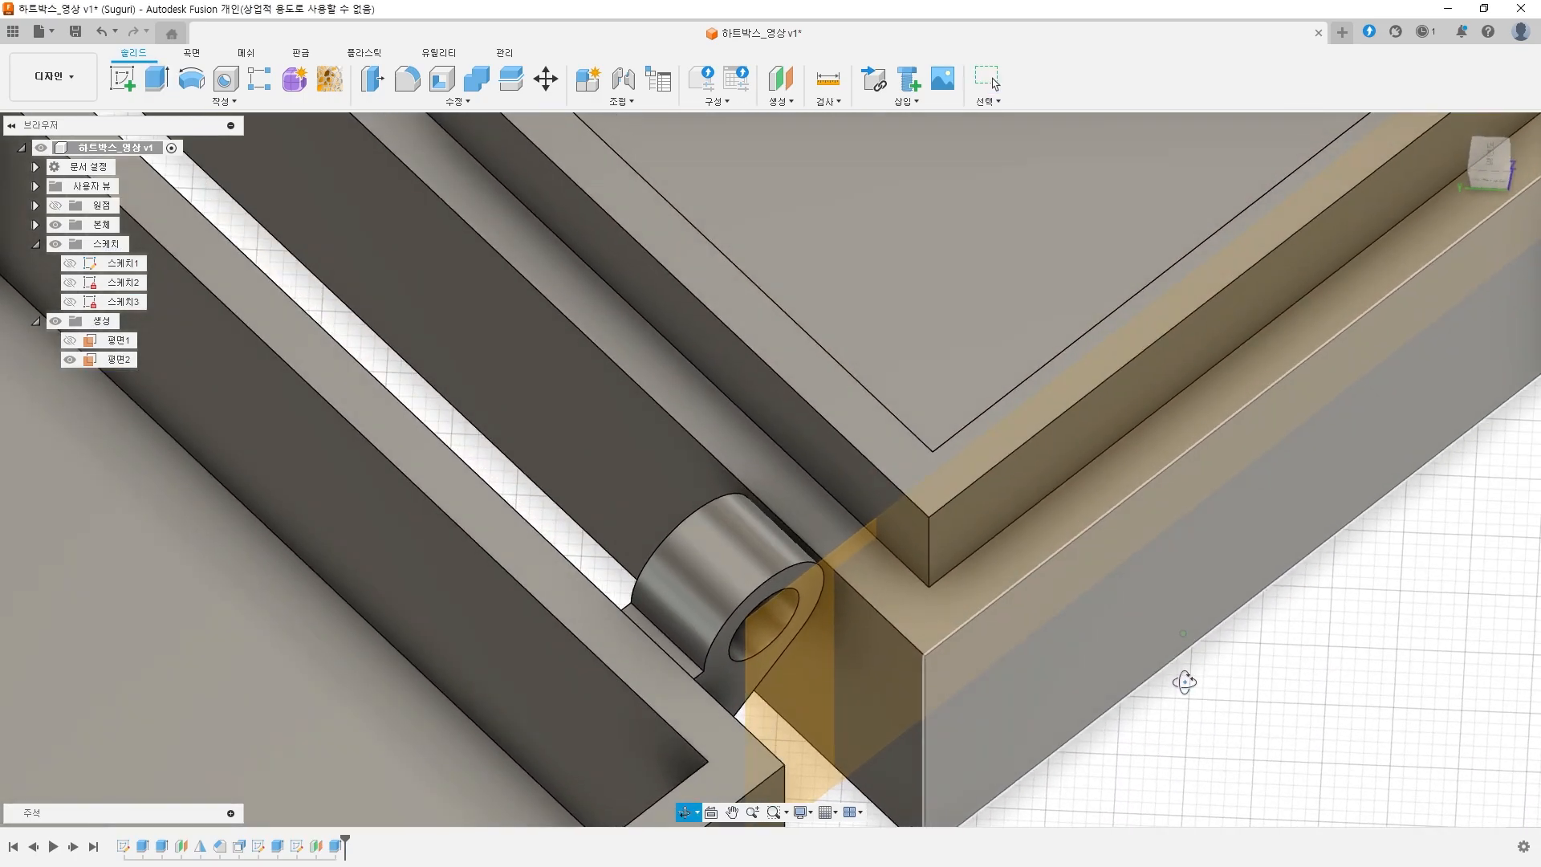
{"action": "scroll", "coordinate": [1113, 634], "scroll_direction": "down", "scroll_amount": 3}
{"action": "middle_click_drag", "start_coordinate": [1111, 632], "coordinate": [1038, 516]}
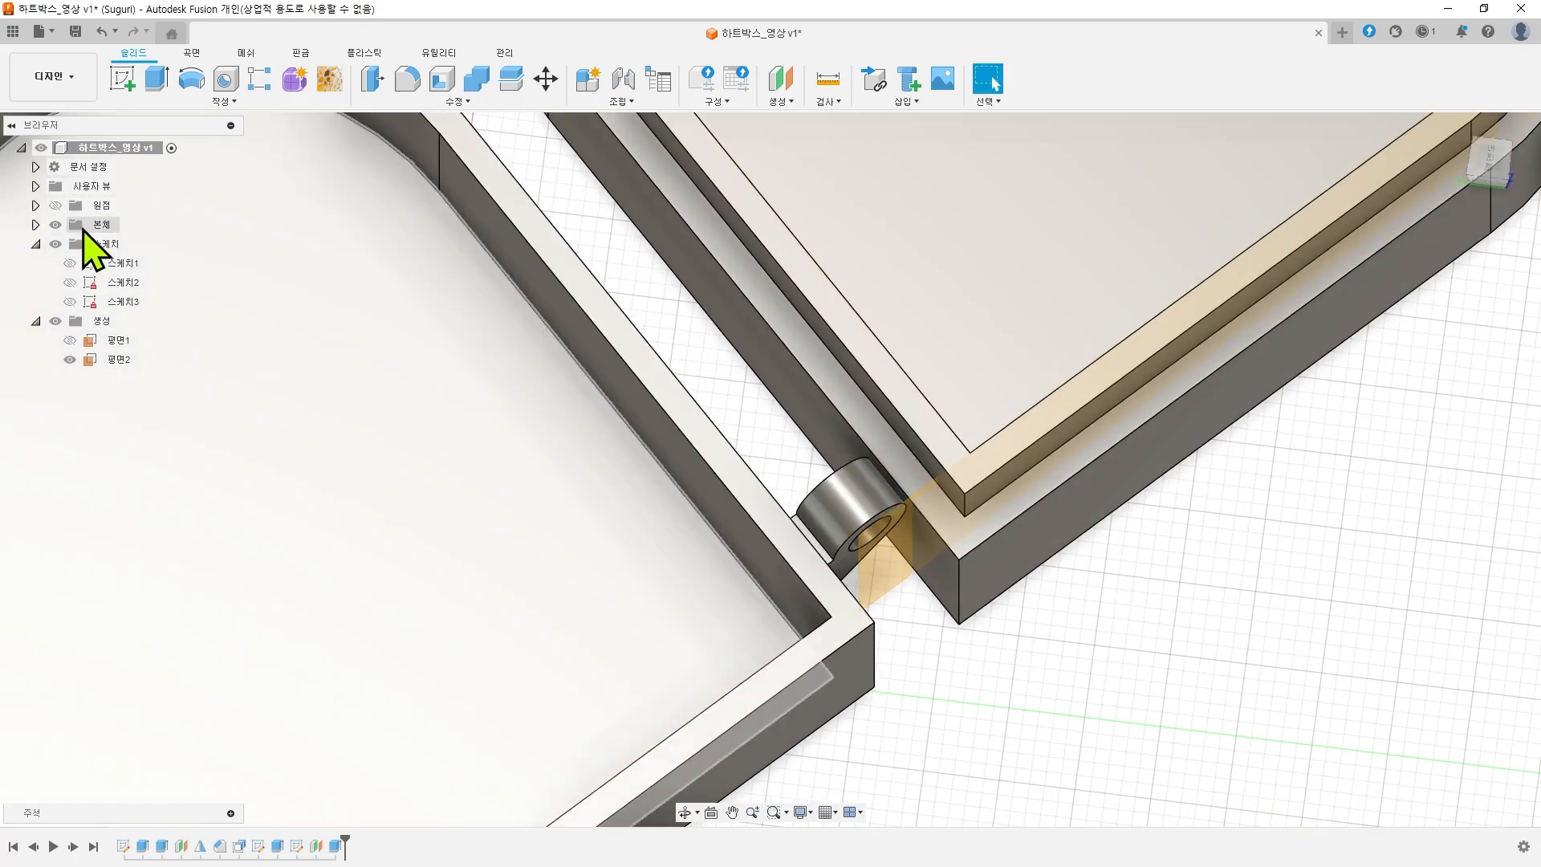
{"action": "left_click", "coordinate": [36, 225]}
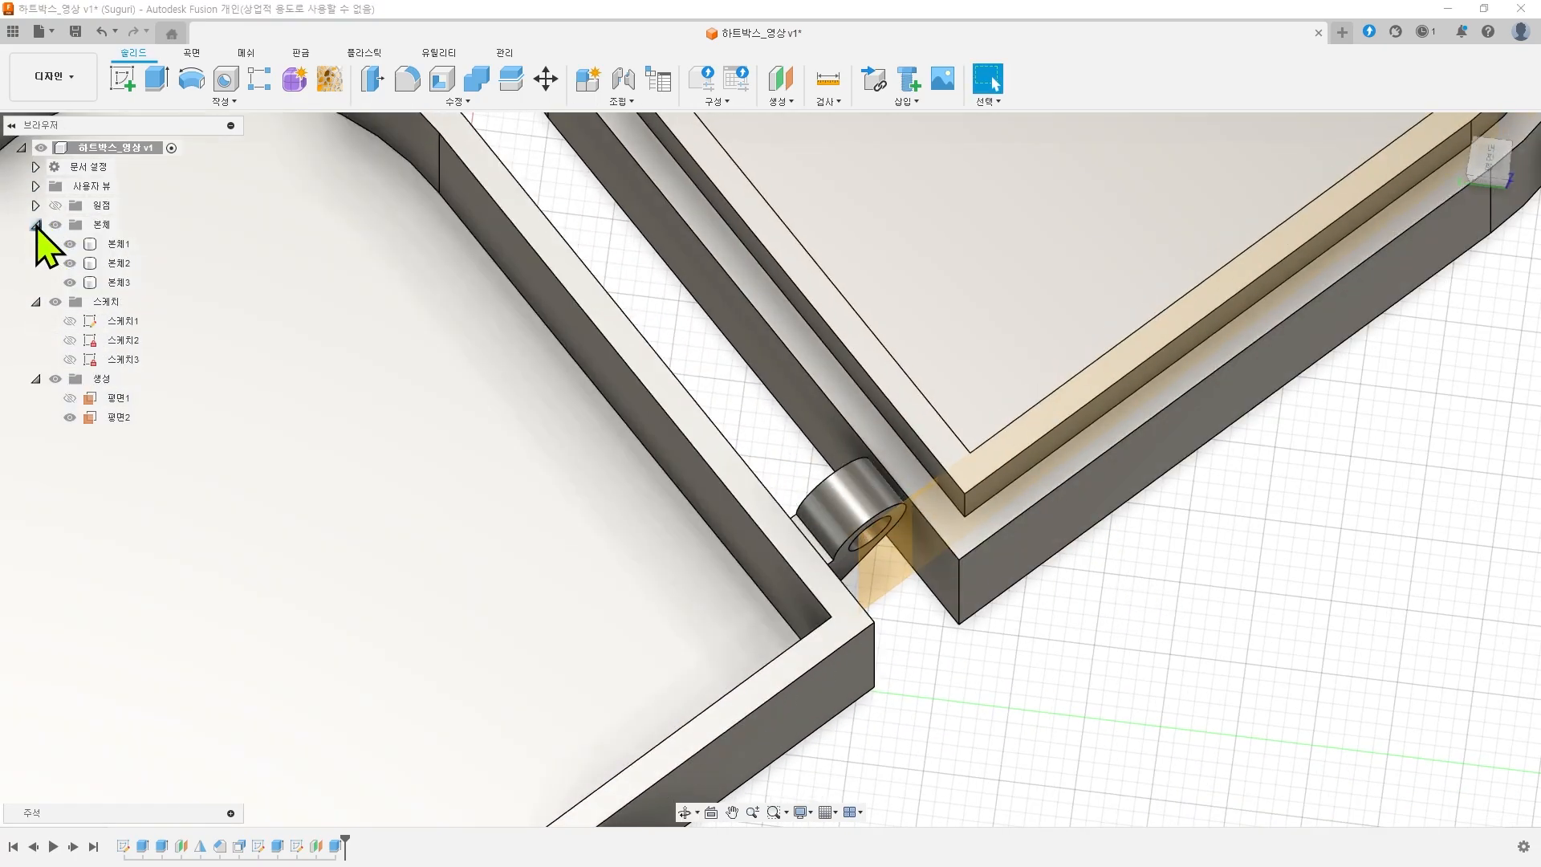
{"action": "left_click", "coordinate": [115, 289]}
{"action": "scroll", "coordinate": [679, 419], "scroll_direction": "down", "scroll_amount": 3}
{"action": "middle_click_drag", "start_coordinate": [725, 406], "coordinate": [765, 433]}
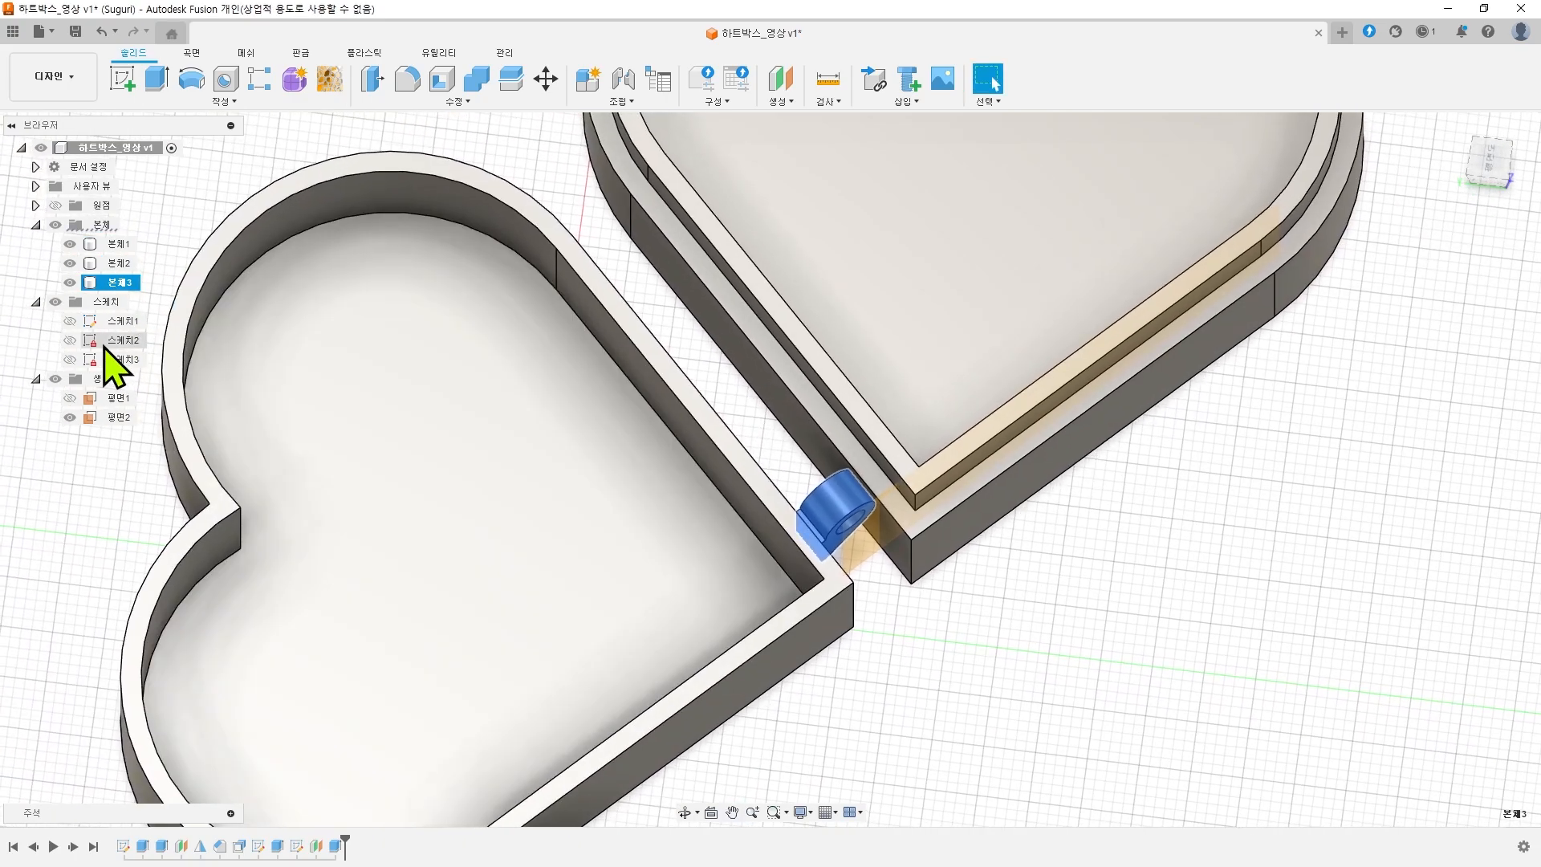
{"action": "scroll", "coordinate": [34, 258], "scroll_direction": "up", "scroll_amount": 3}
{"action": "left_click", "coordinate": [113, 244]}
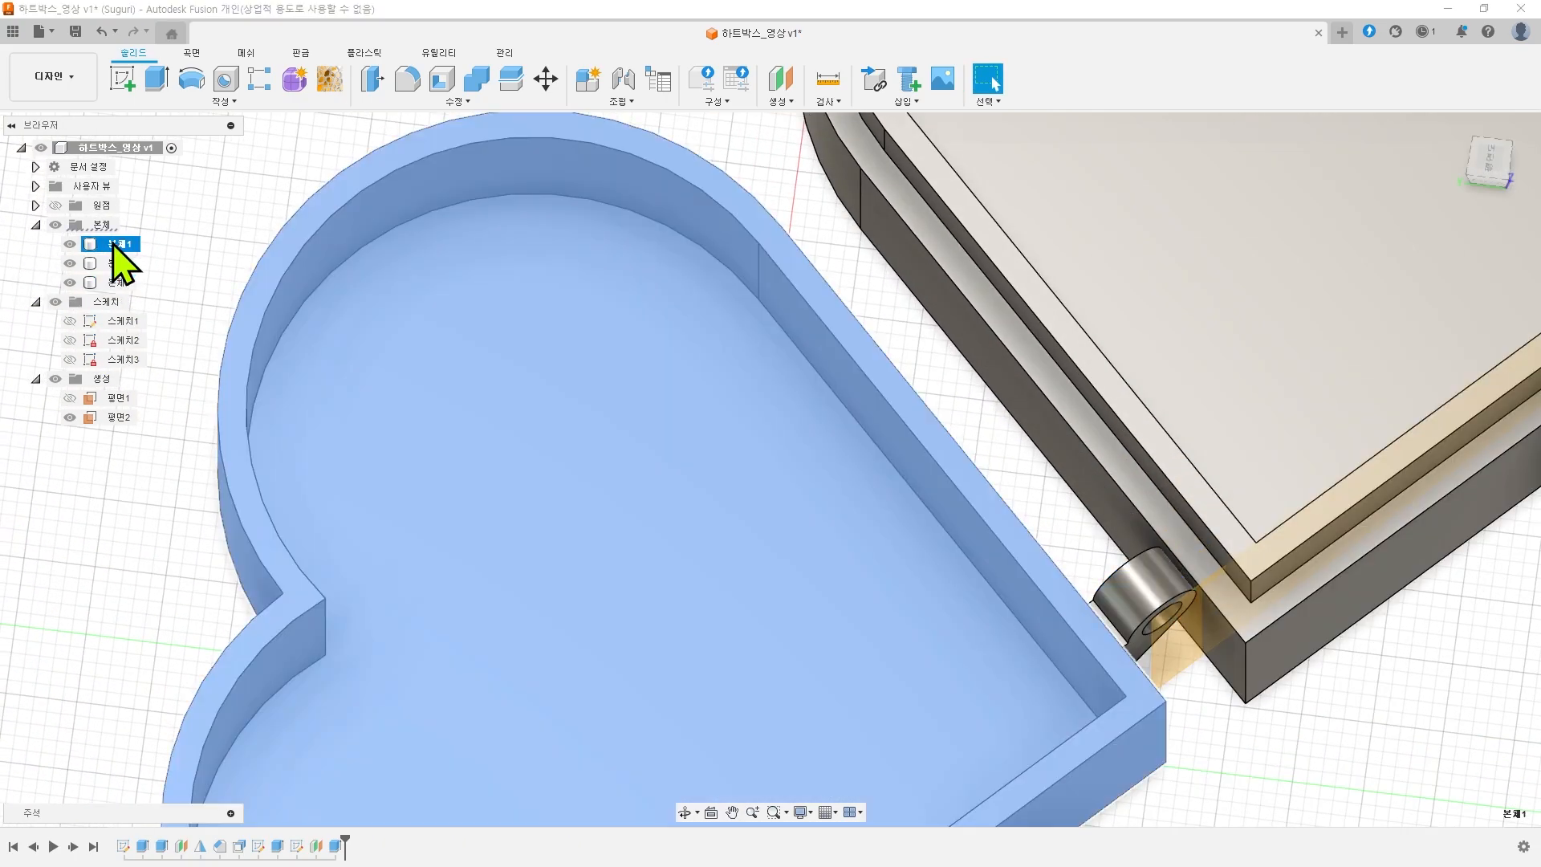
{"action": "type", "text": "뚜껑"}
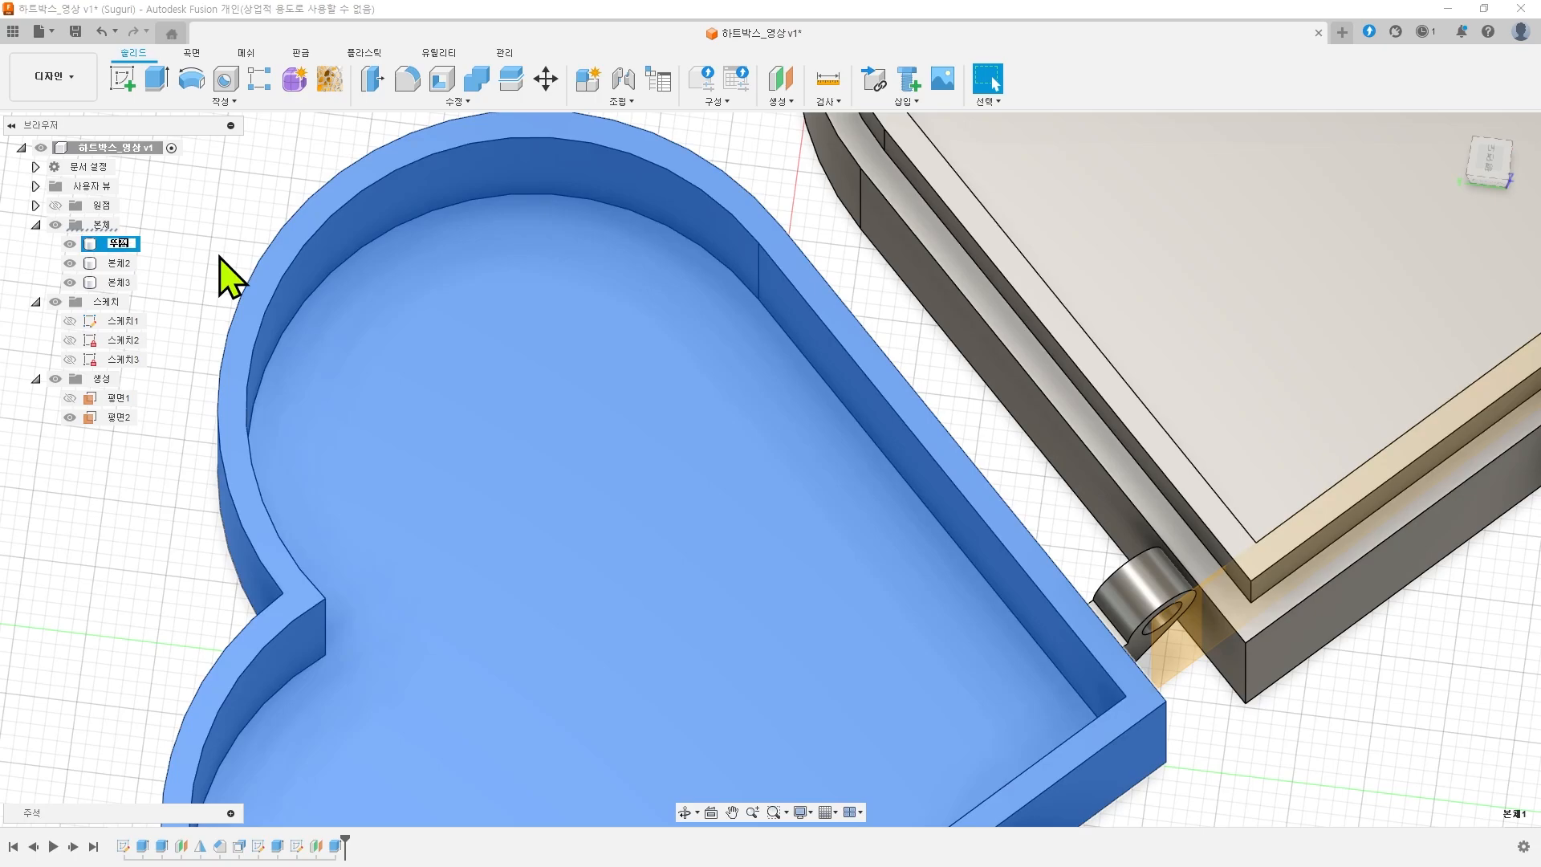
{"action": "key", "text": "Return"}
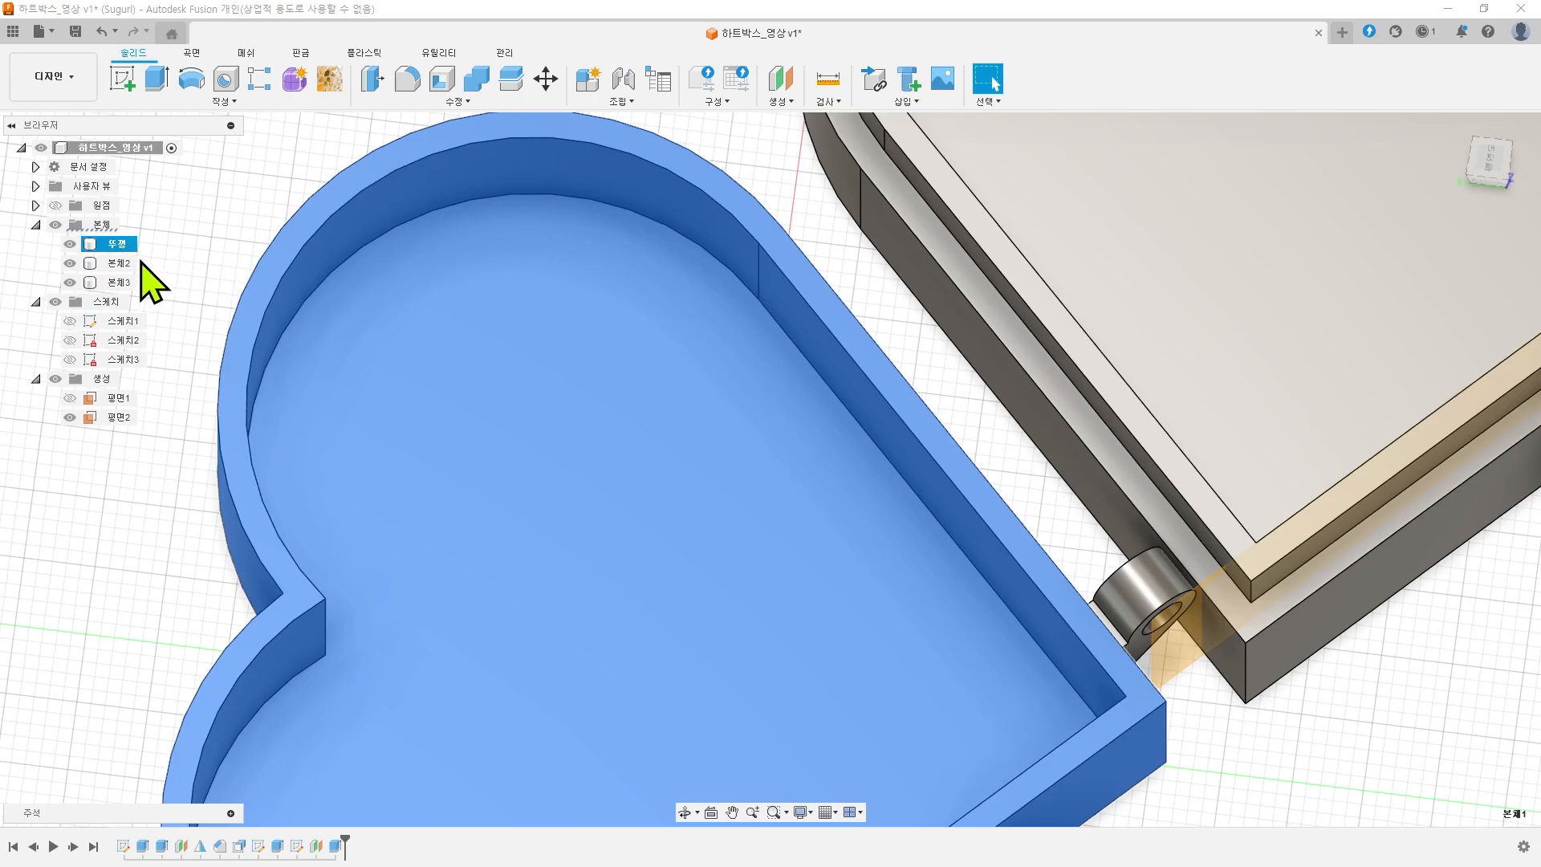
- Rename the body of the heart tray with the inner lip (본체2) as 바닥상자
{"action": "left_click", "coordinate": [119, 263]}
{"action": "scroll", "coordinate": [798, 388], "scroll_direction": "down", "scroll_amount": 4}
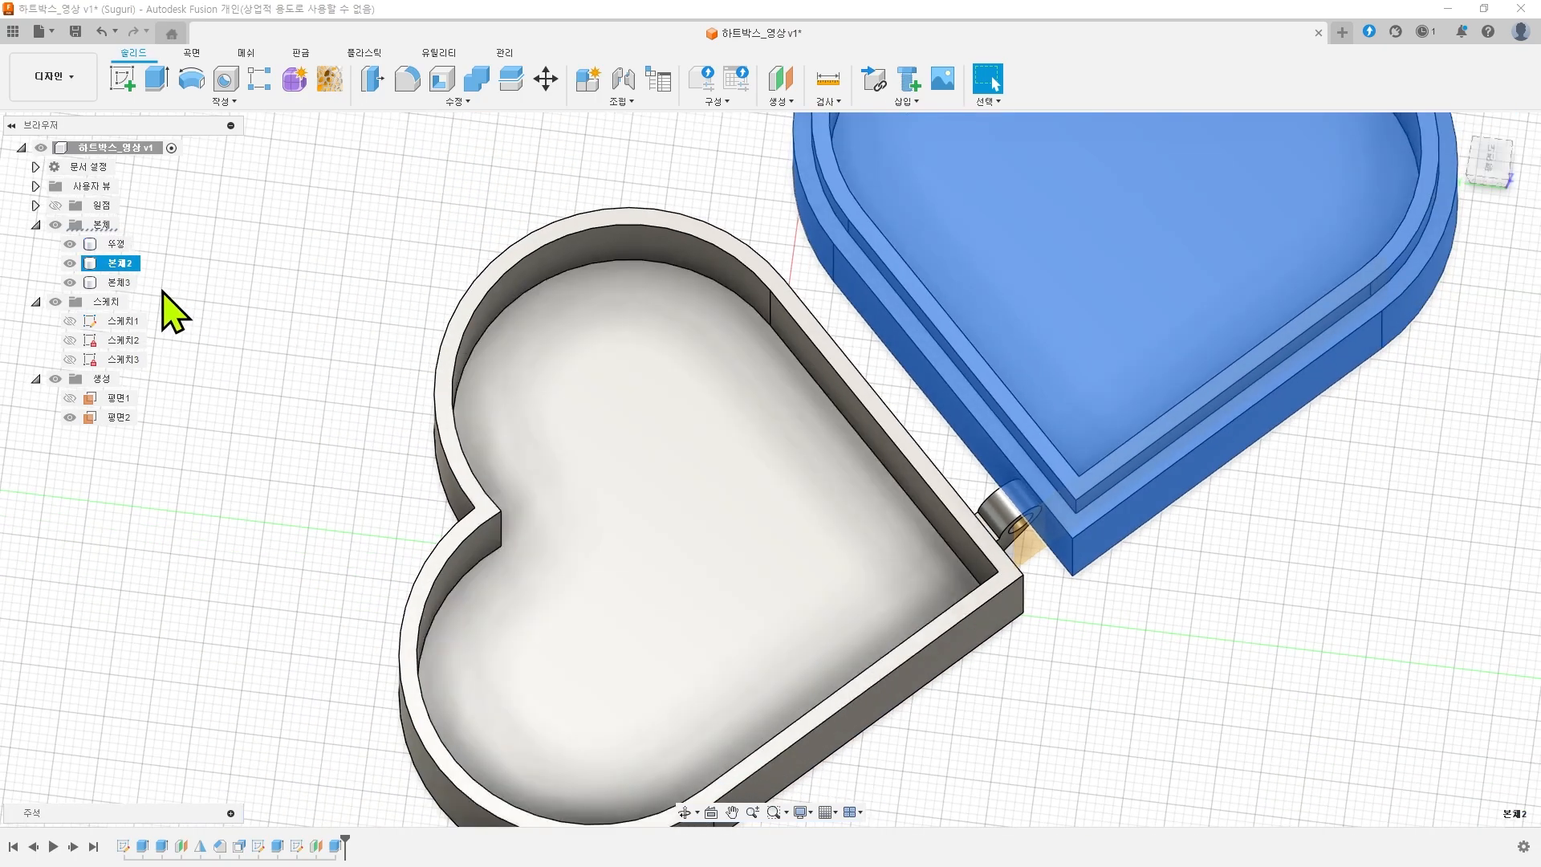
{"action": "double_click", "coordinate": [119, 263]}
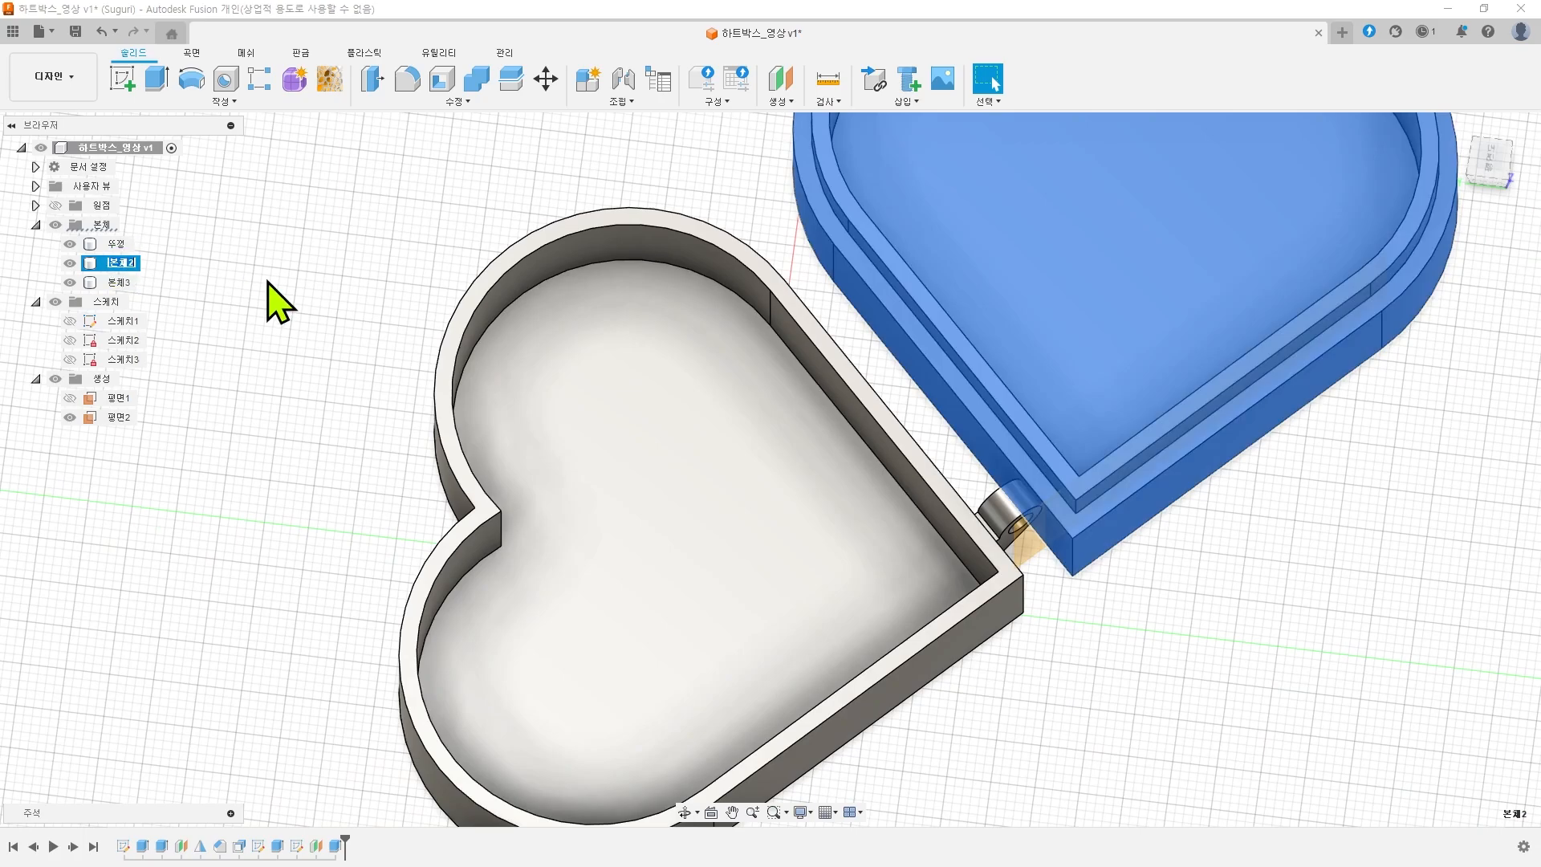
{"action": "type", "text": "바닥상자"}
{"action": "key", "text": "Return"}
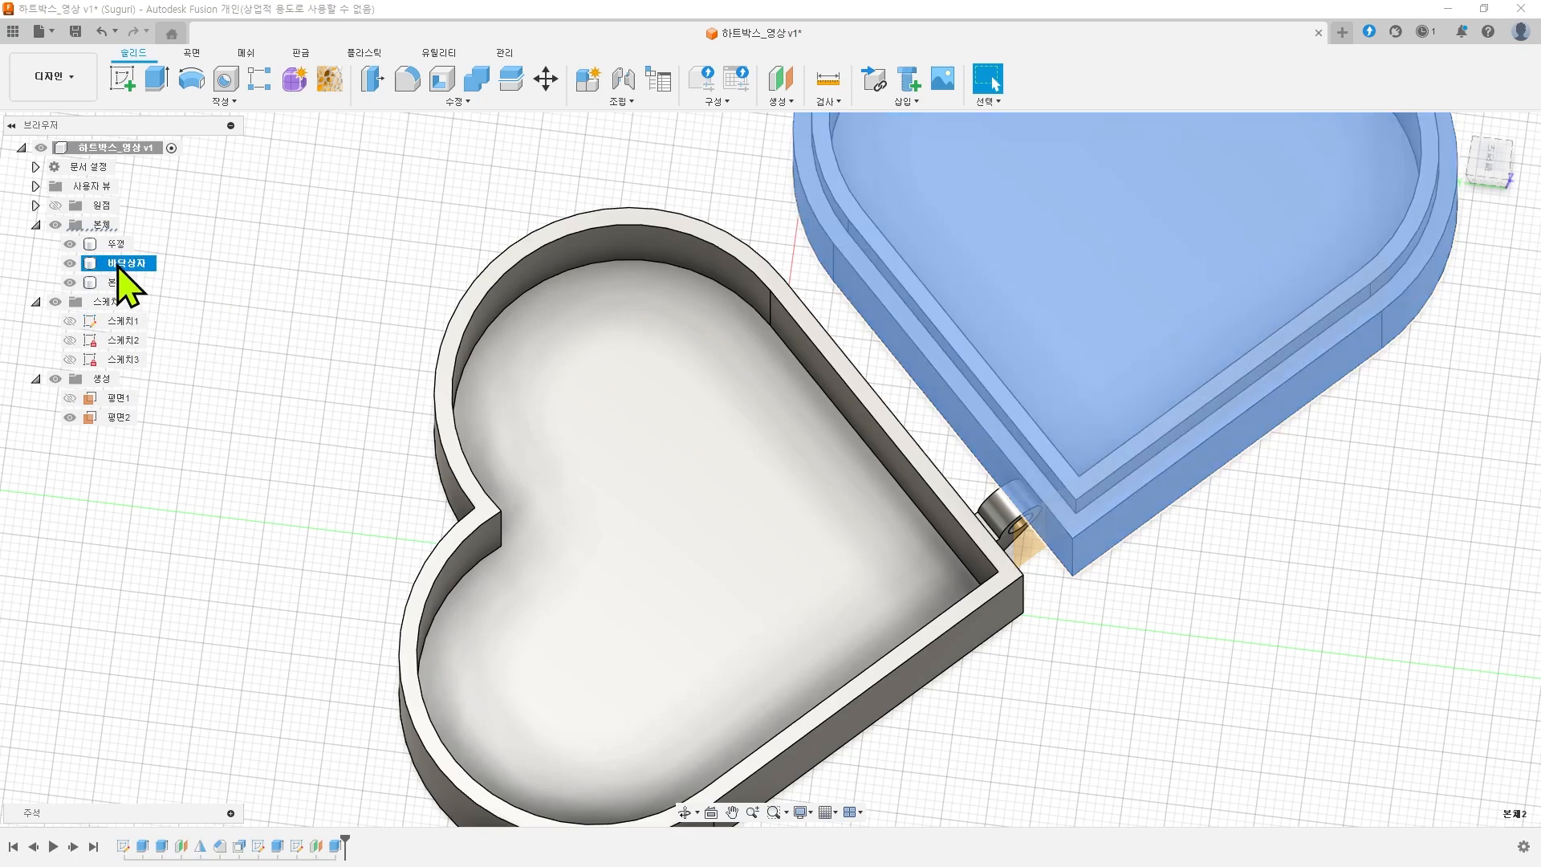
- Rename the extruded hinge knuckle body (본체3) as 힌지1
{"action": "left_click", "coordinate": [122, 282]}
{"action": "double_click", "coordinate": [122, 283]}
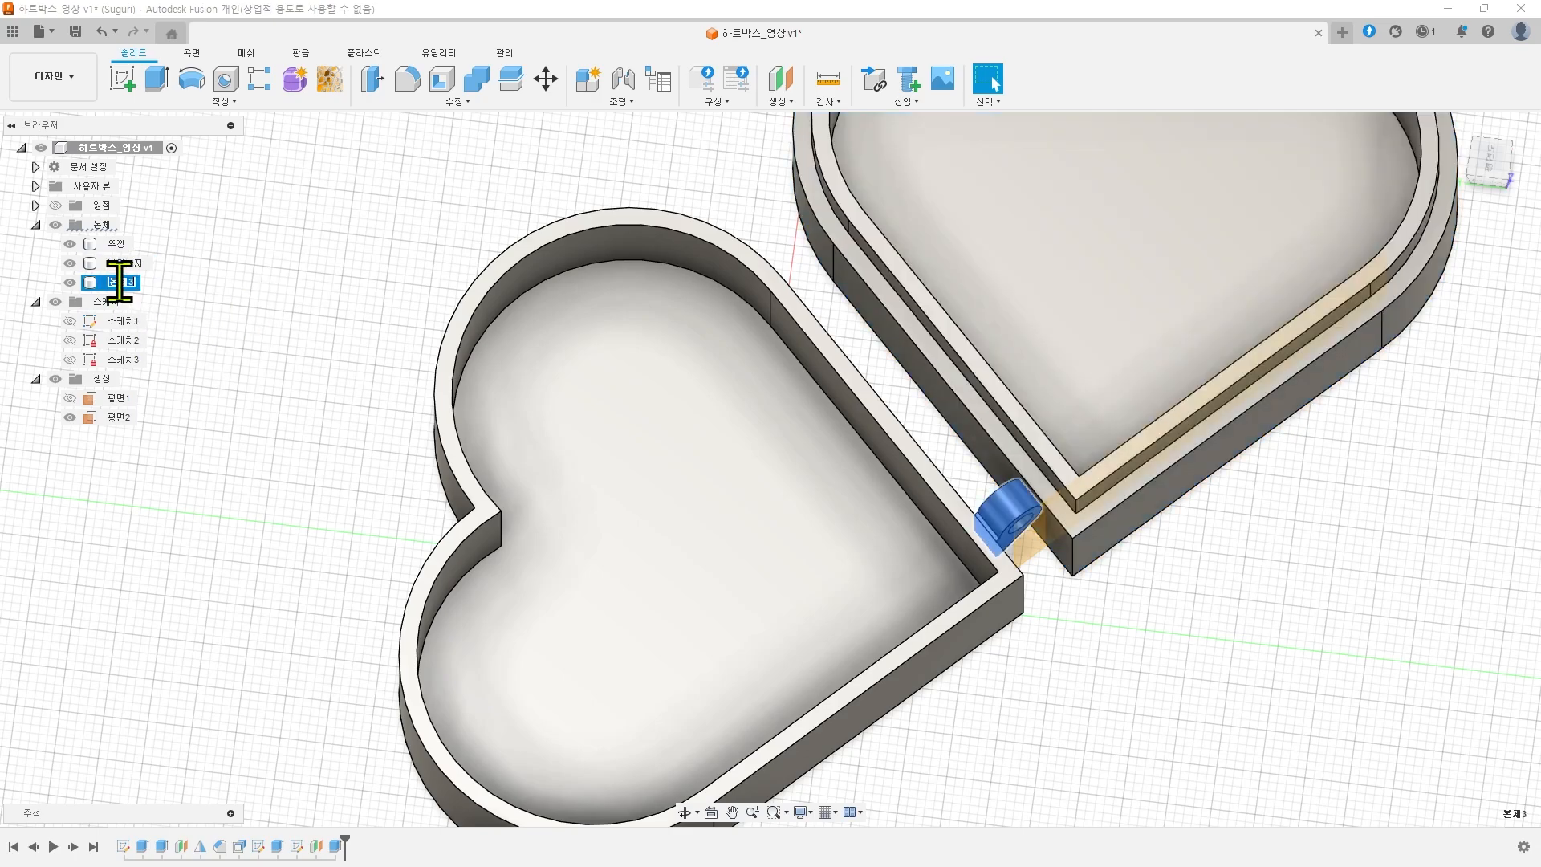
{"action": "type", "text": "힌지1"}
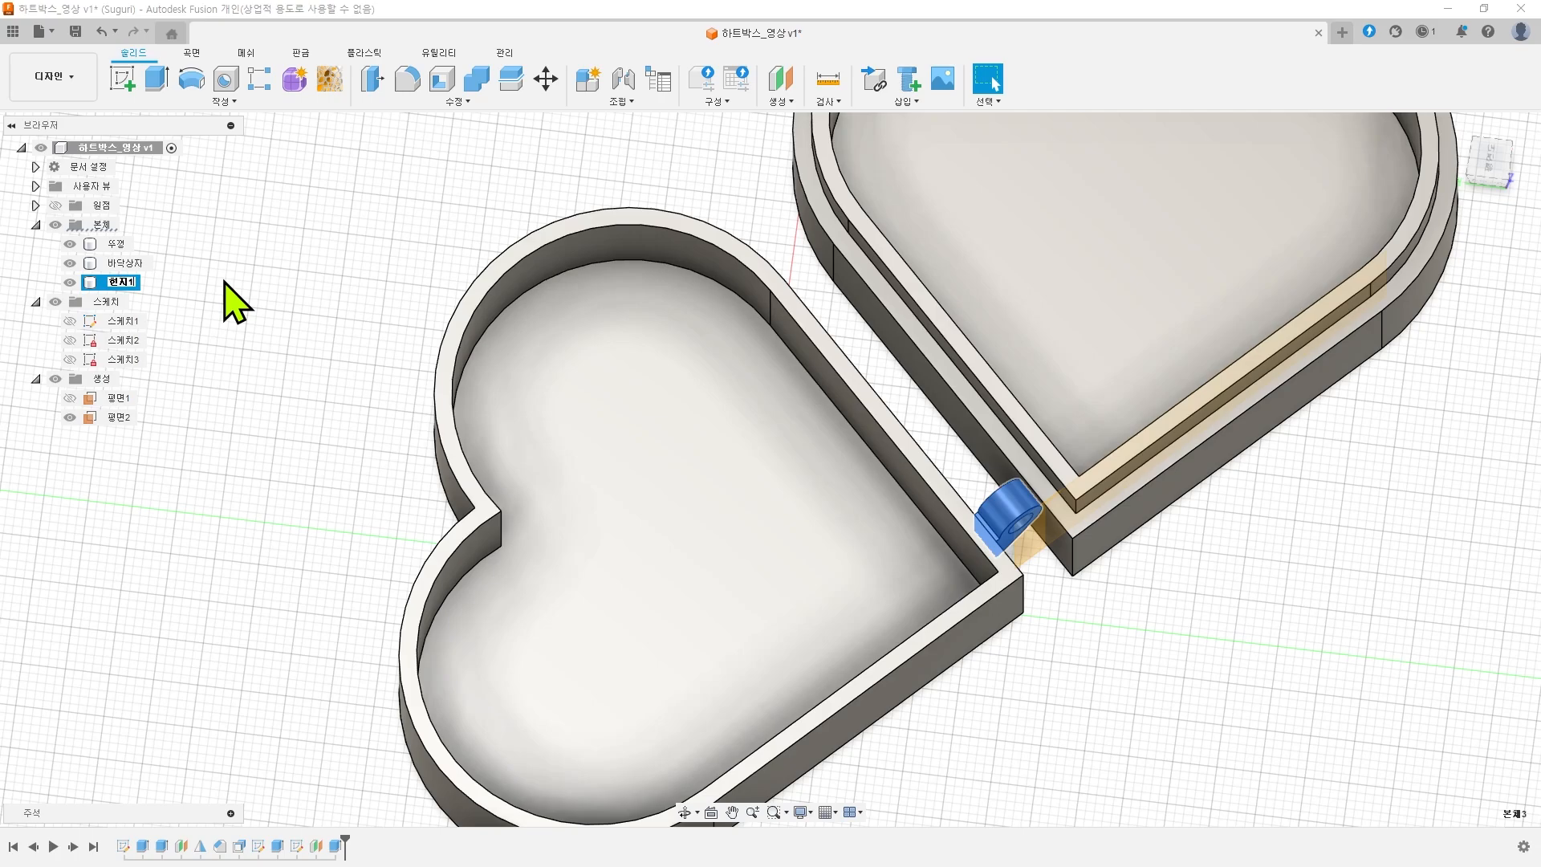
{"action": "key", "text": "Return"}
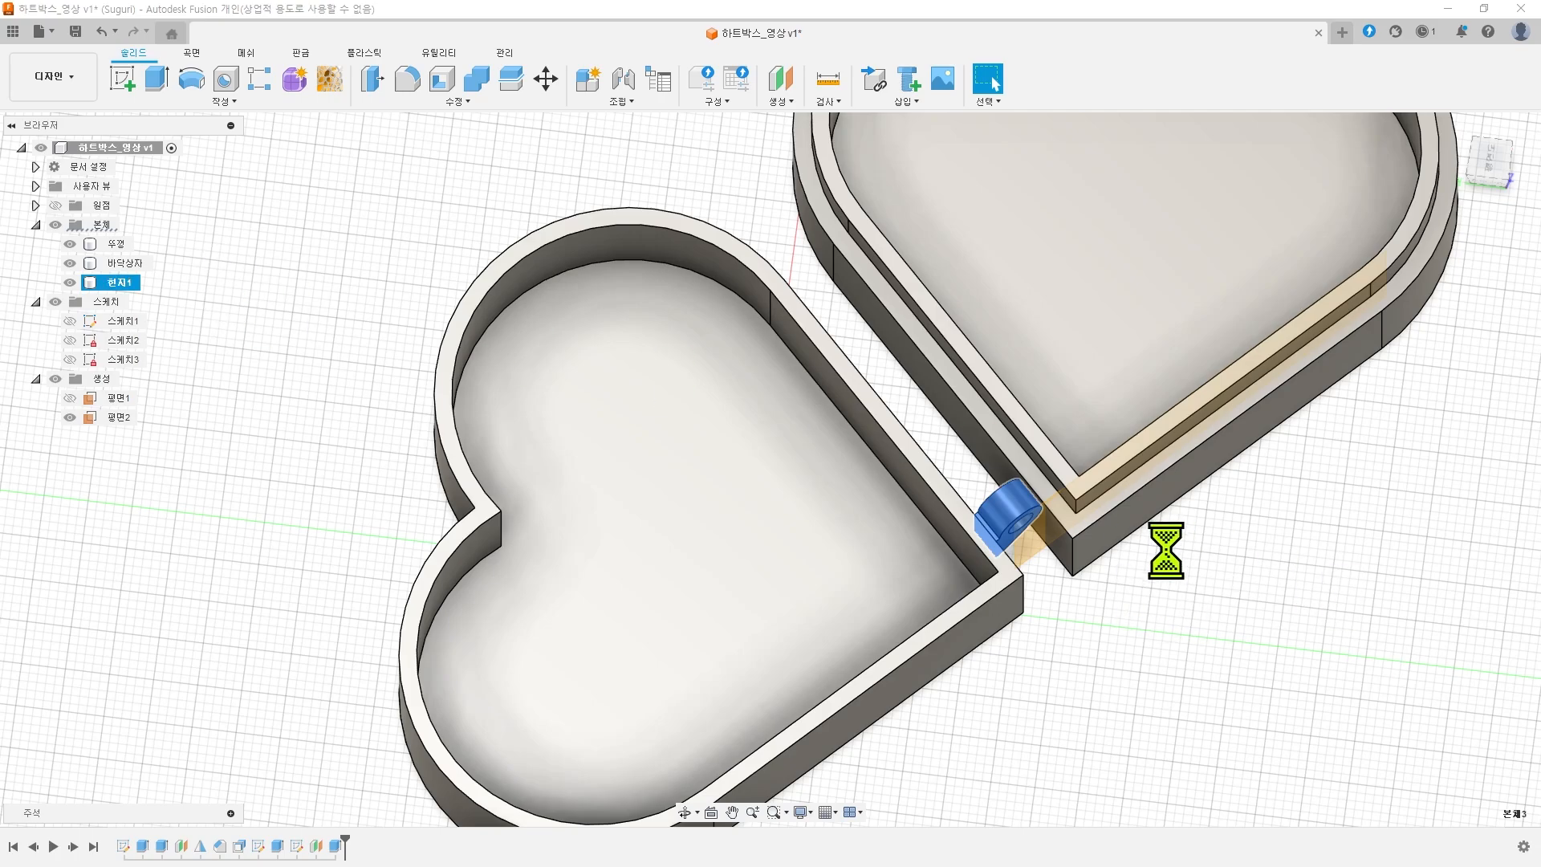
{"action": "scroll", "coordinate": [1170, 565], "scroll_direction": "up", "scroll_amount": 5}
{"action": "left_click", "coordinate": [1166, 590]}
{"action": "scroll", "coordinate": [1172, 588], "scroll_direction": "down", "scroll_amount": 3}
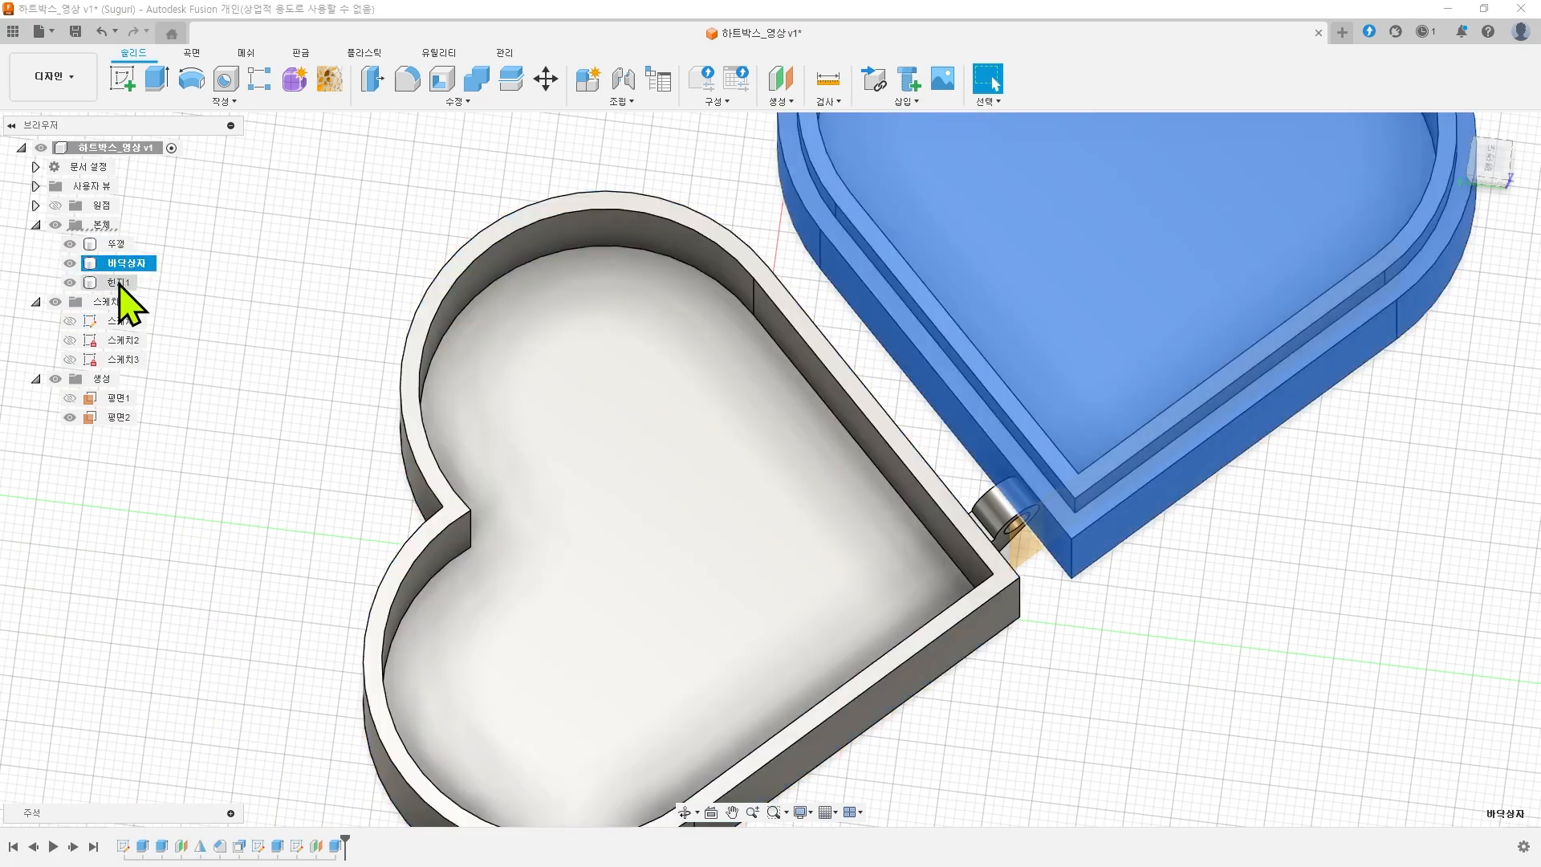
{"action": "left_click", "coordinate": [119, 282]}
{"action": "left_click", "coordinate": [326, 246]}
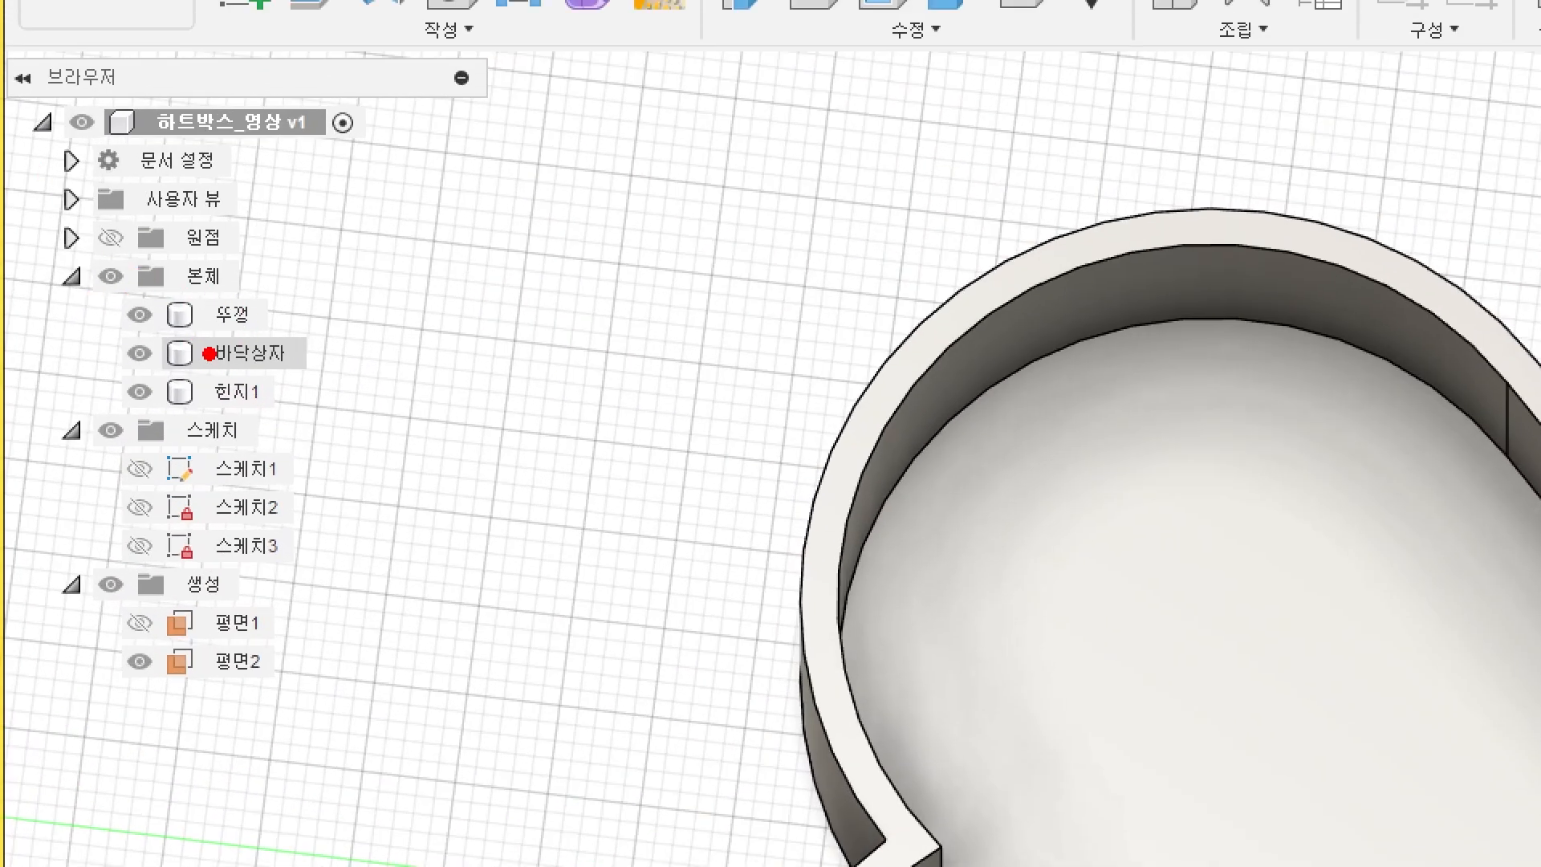
{"action": "left_click_drag", "start_coordinate": [306, 305], "coordinate": [315, 404]}
{"action": "key", "text": "Escape"}
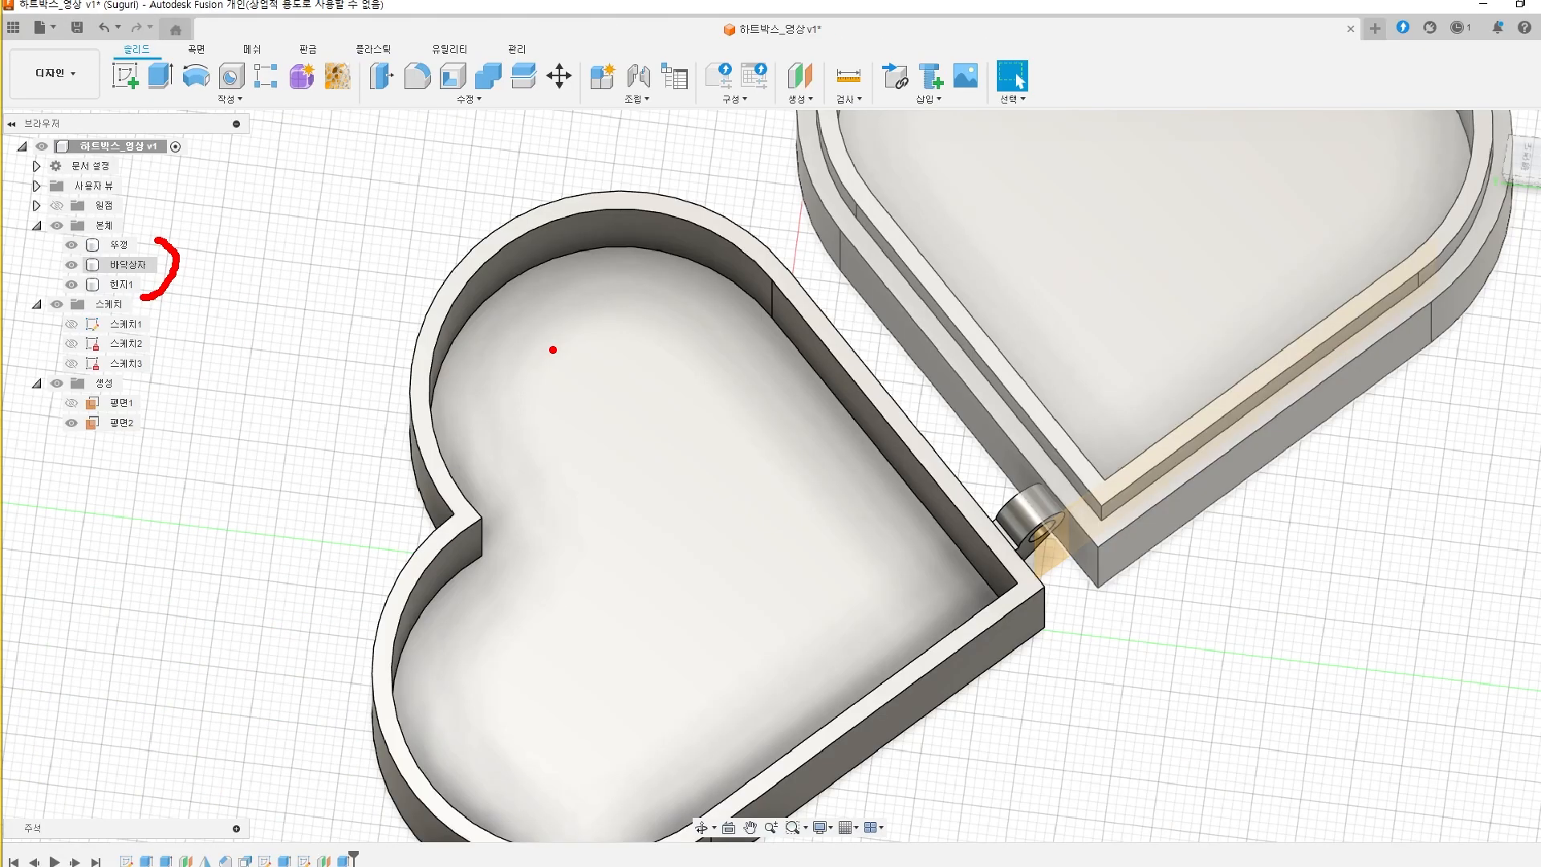
- Start a Move/Copy of the hinge knuckle body 힌지1 with copy creation enabled
{"action": "middle_click_drag", "start_coordinate": [1253, 584], "coordinate": [1225, 543], "text": "shift"}
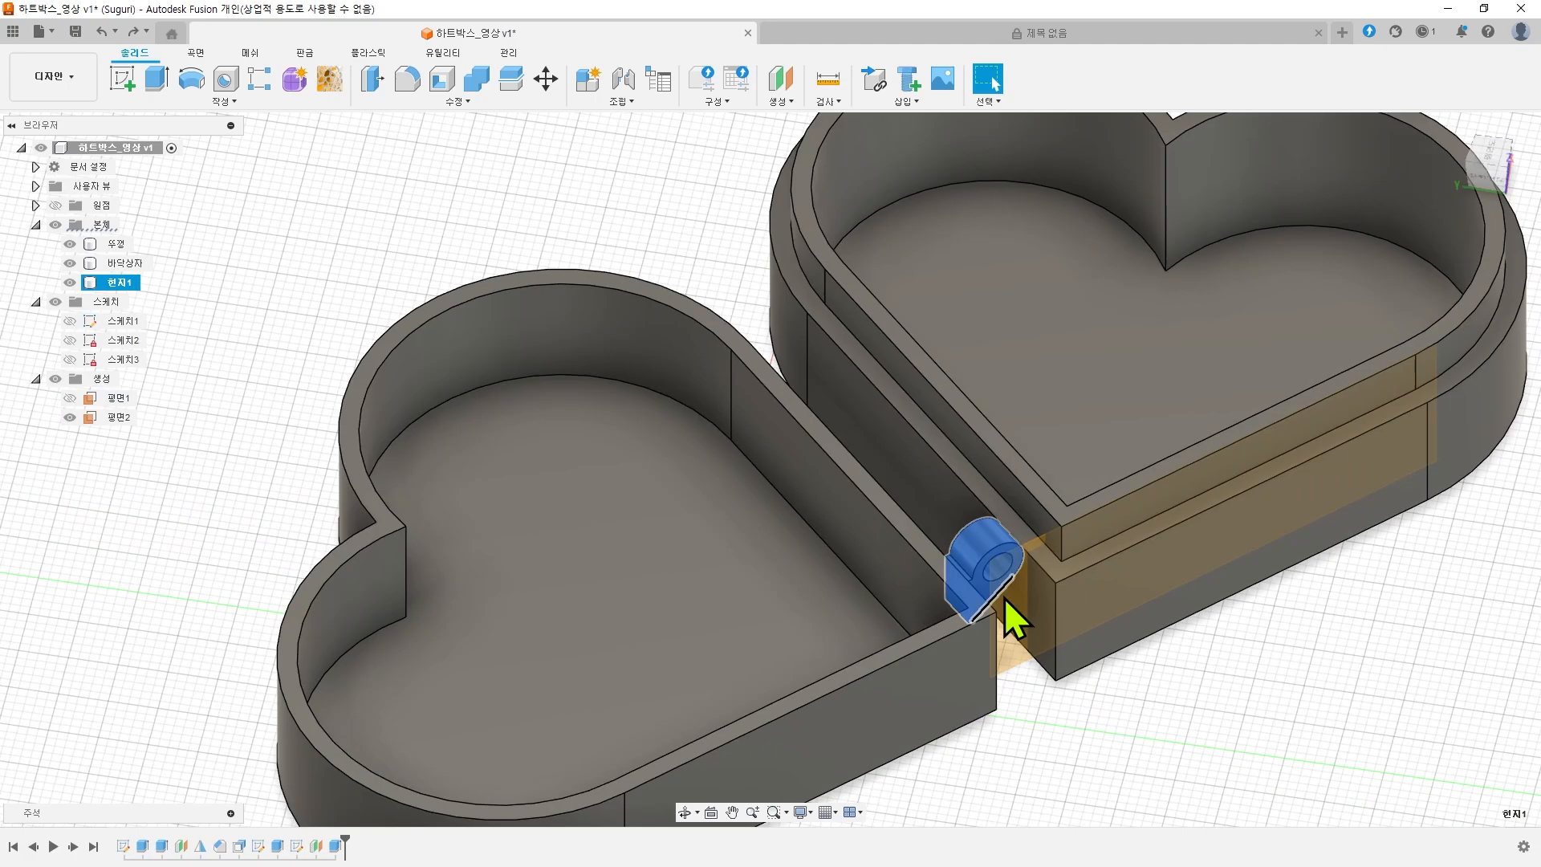
{"action": "left_click", "coordinate": [1239, 667]}
{"action": "scroll", "coordinate": [1127, 618], "scroll_direction": "up", "scroll_amount": 3}
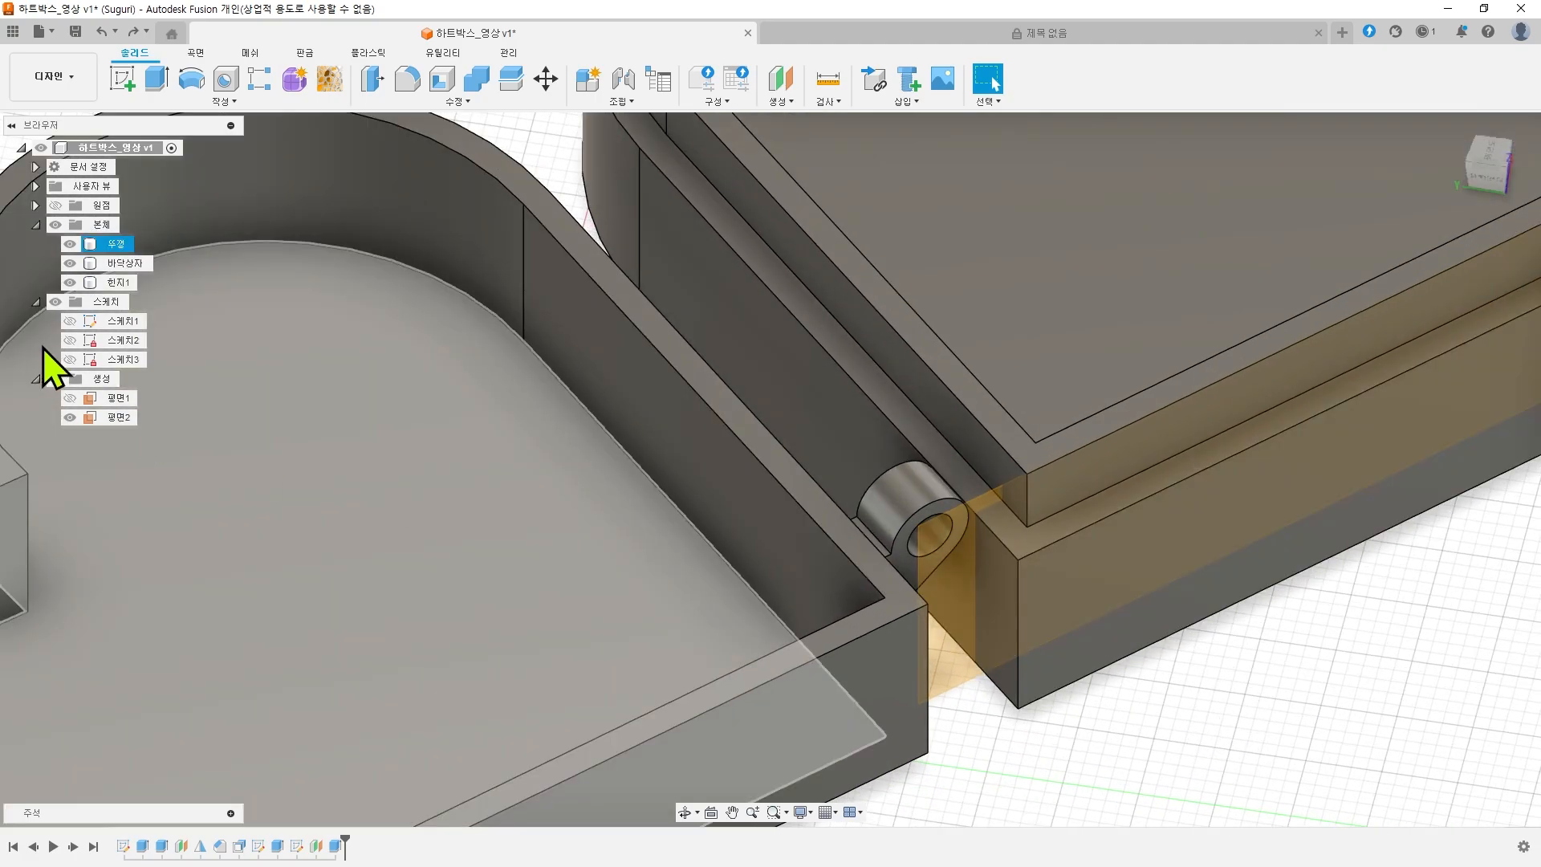
{"action": "left_click", "coordinate": [124, 284]}
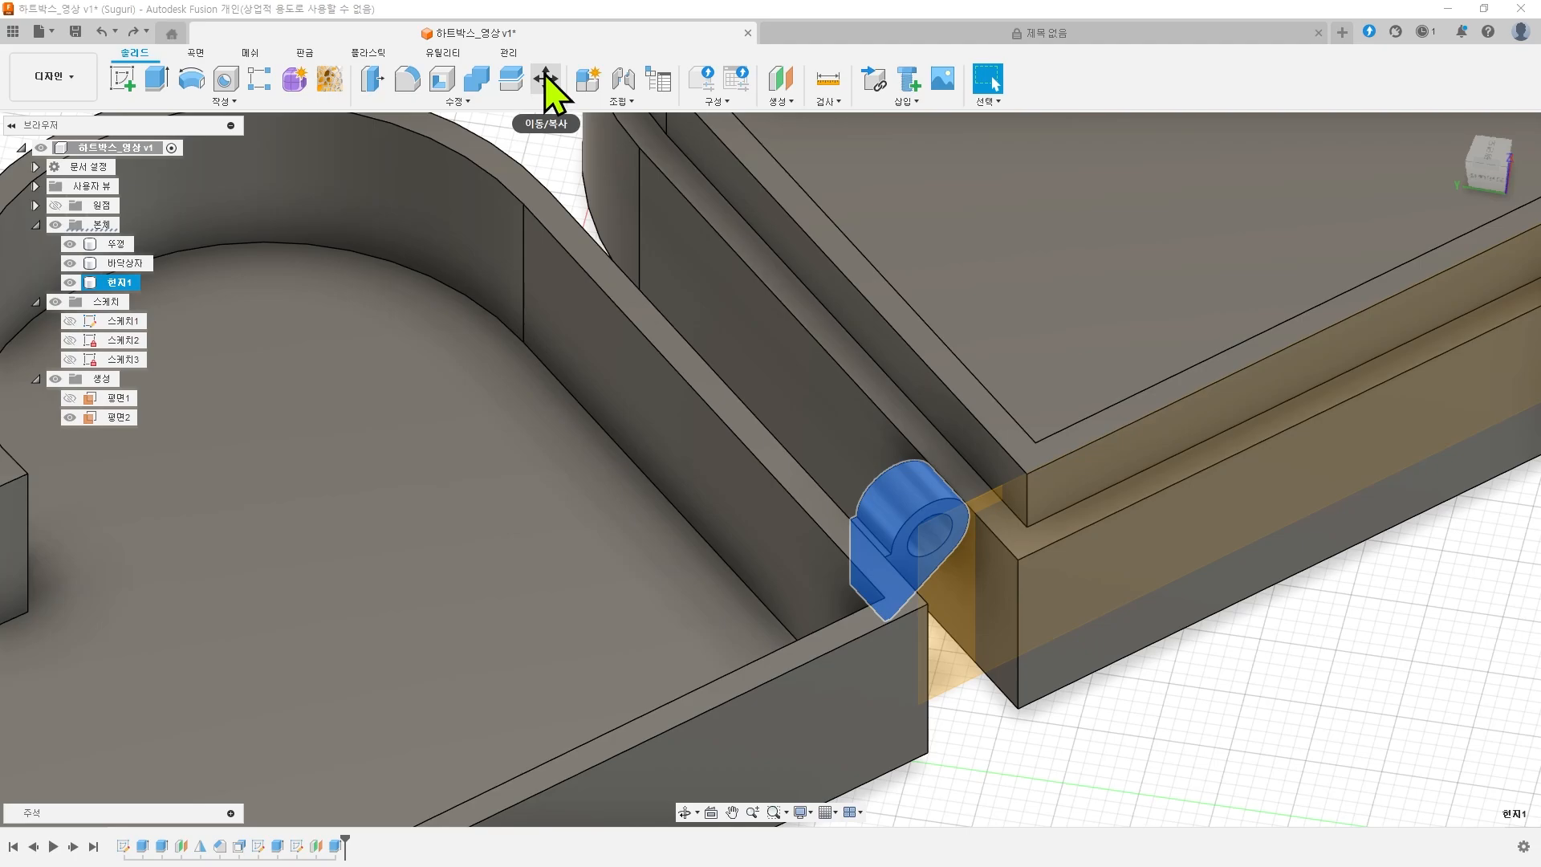
{"action": "left_click", "coordinate": [545, 77]}
{"action": "left_click_drag", "start_coordinate": [1125, 391], "coordinate": [1165, 350]}
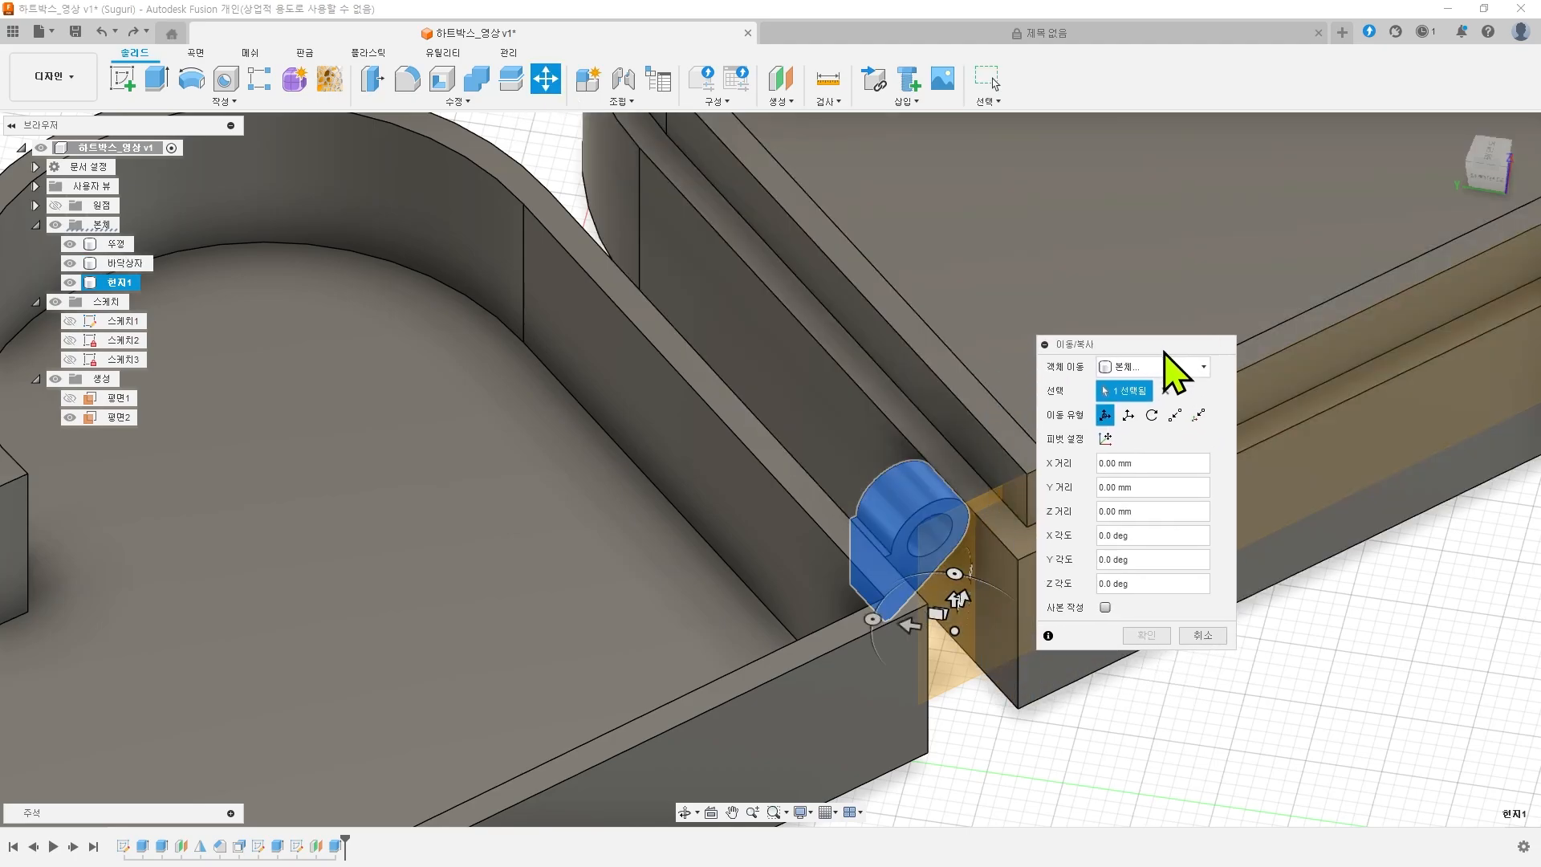
{"action": "left_click", "coordinate": [1105, 608]}
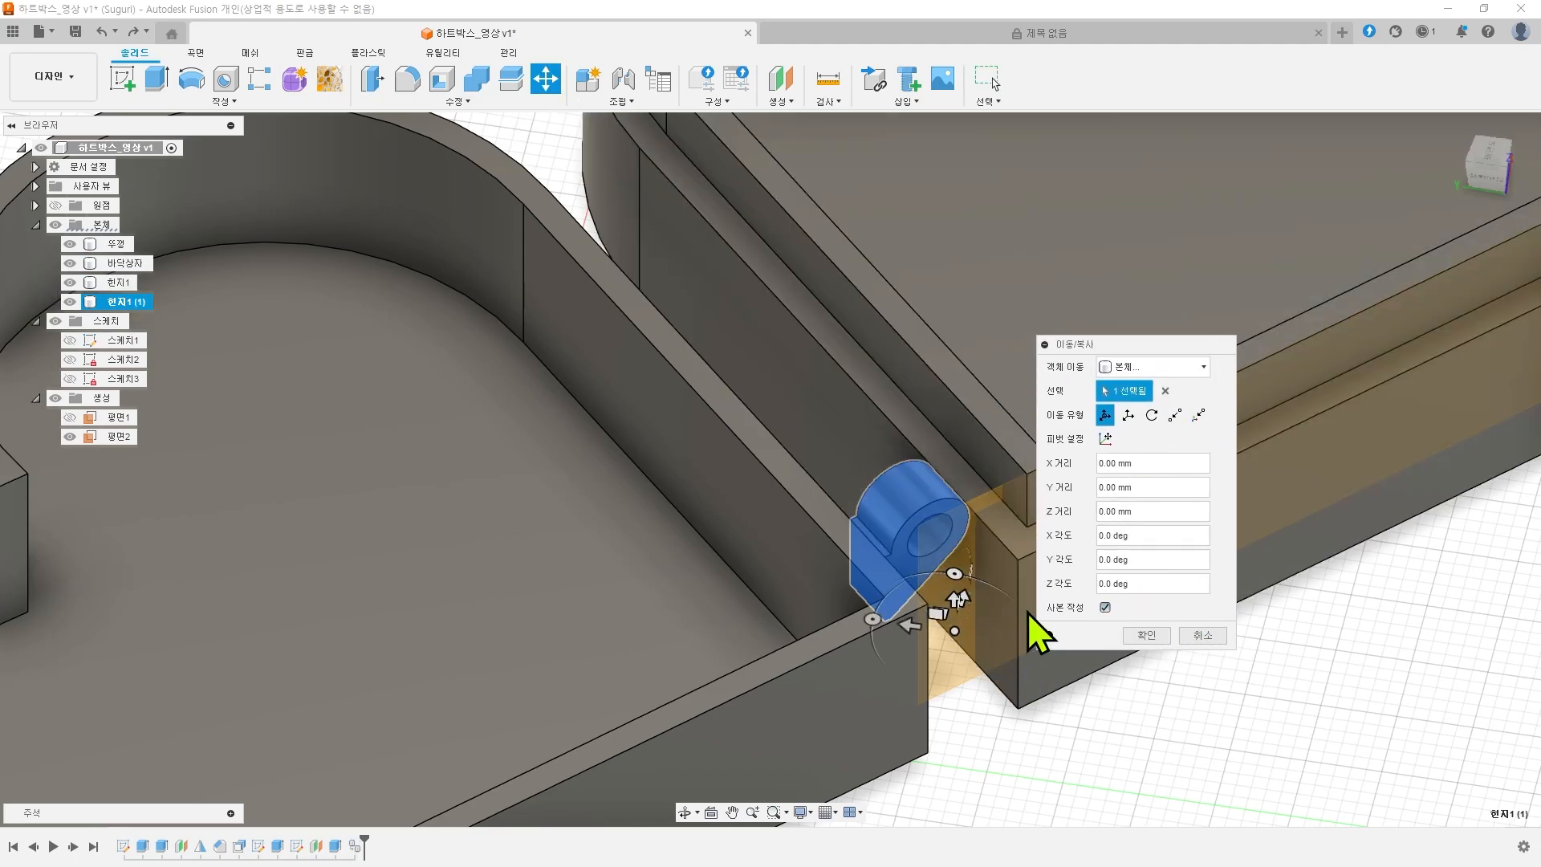
{"action": "middle_click_drag", "start_coordinate": [999, 706], "coordinate": [911, 688], "text": "shift"}
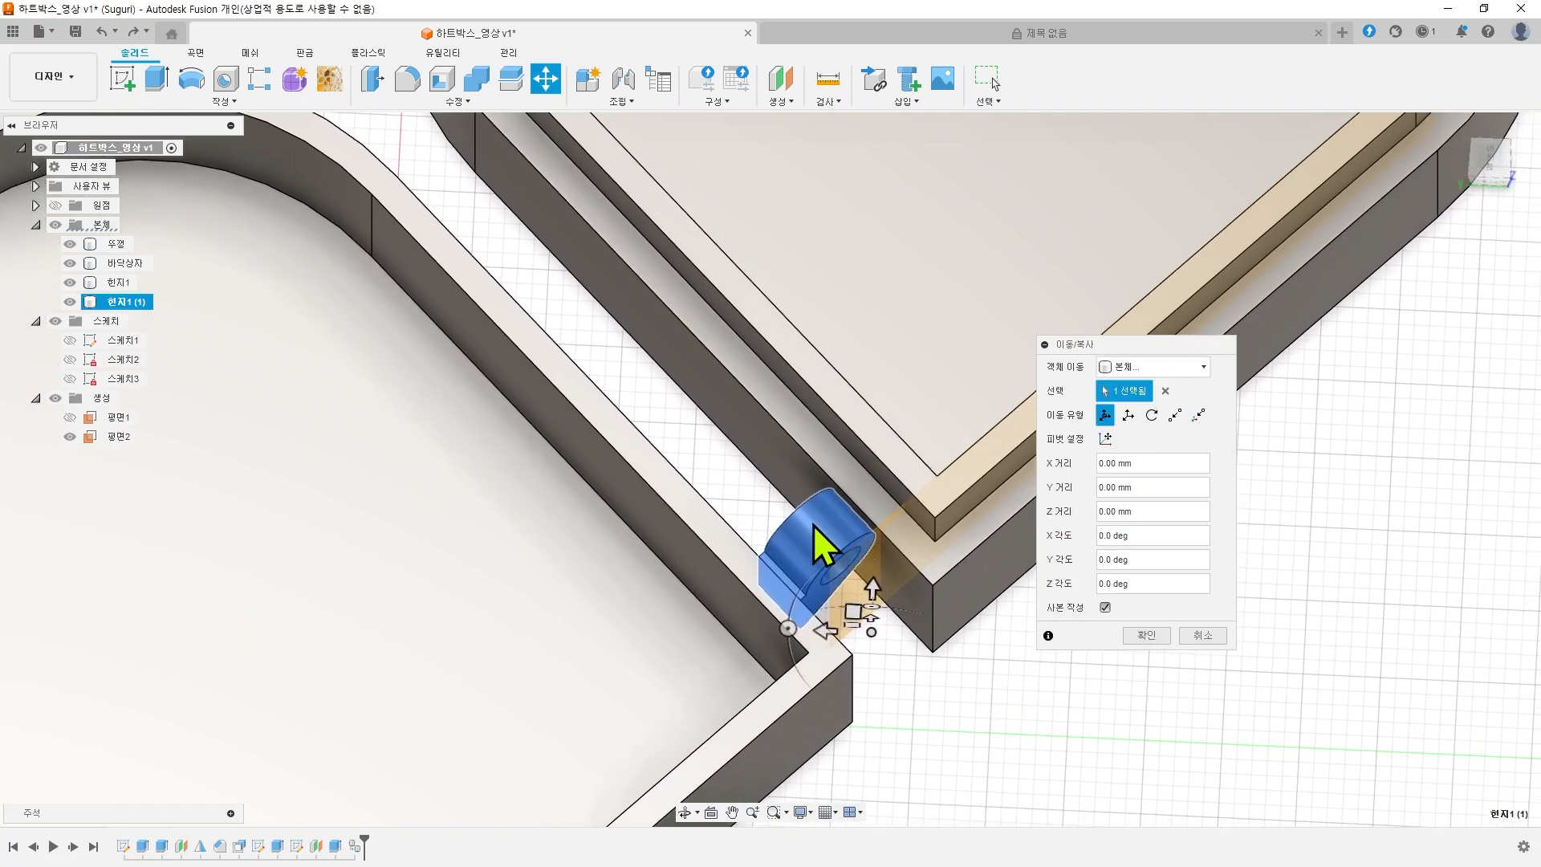
{"action": "middle_click_drag", "start_coordinate": [841, 601], "coordinate": [908, 659], "text": "shift"}
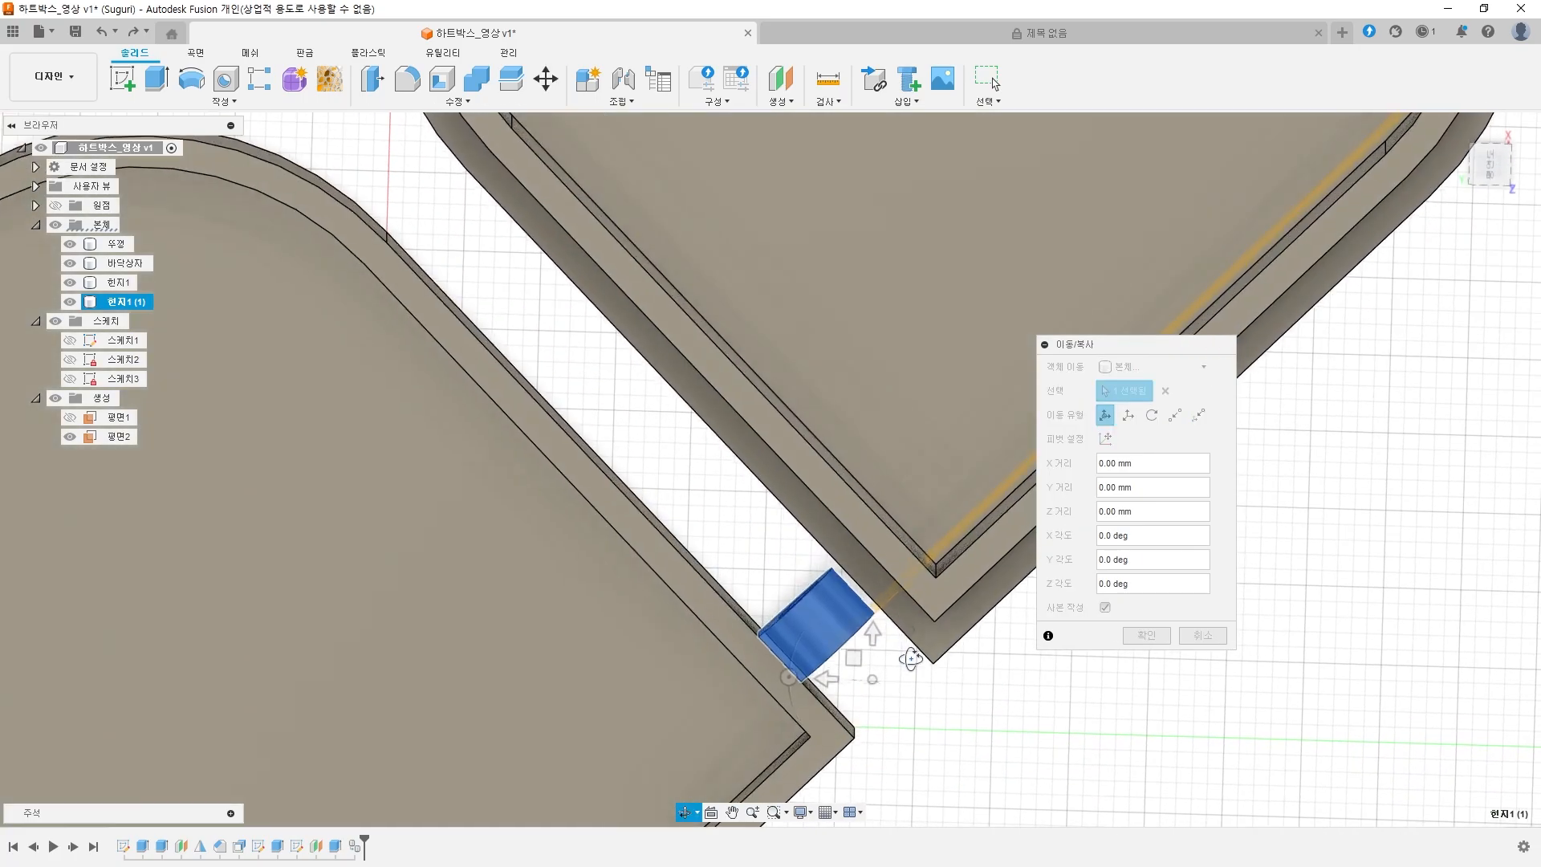
{"action": "left_click_drag", "start_coordinate": [821, 687], "coordinate": [713, 682]}
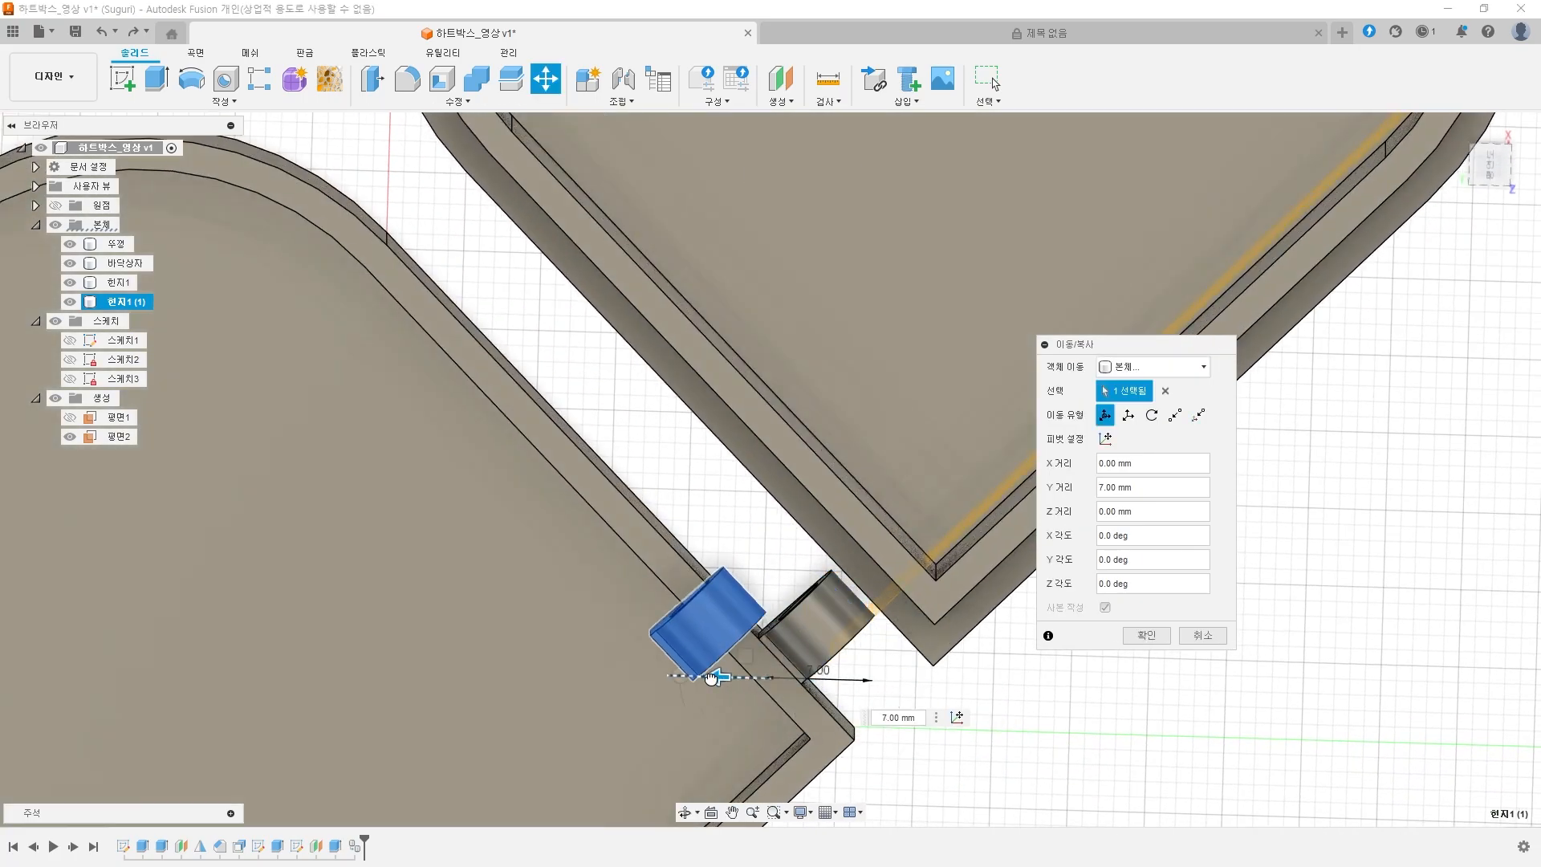
{"action": "key", "text": "ctrl+z"}
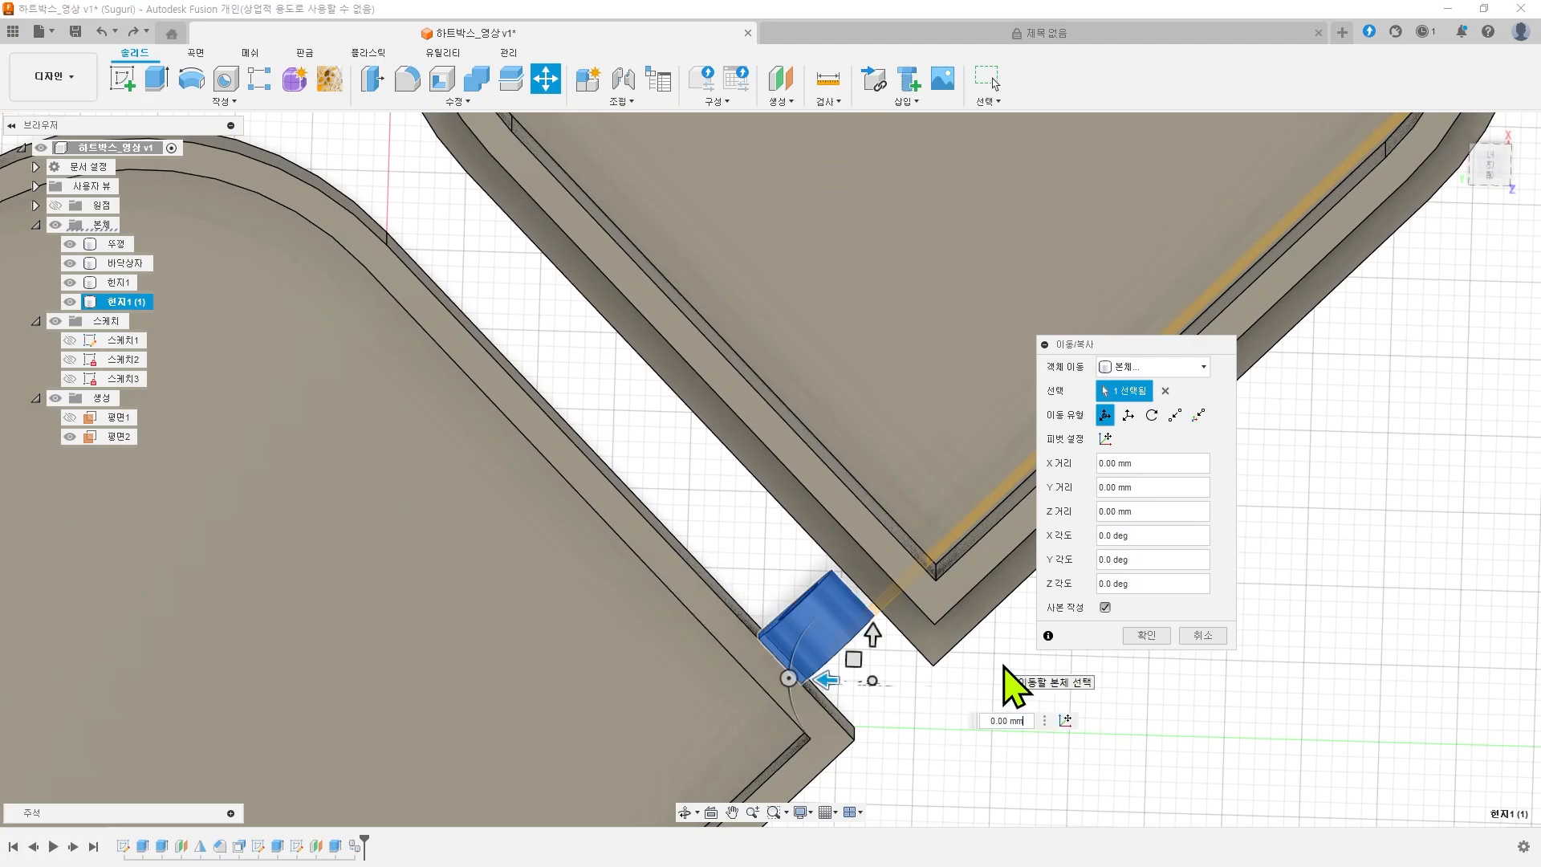
- Reset the move pivot onto the lid's straight outer edge beside the hinge, aligning its X axis with that edge
{"action": "left_click", "coordinate": [1105, 438]}
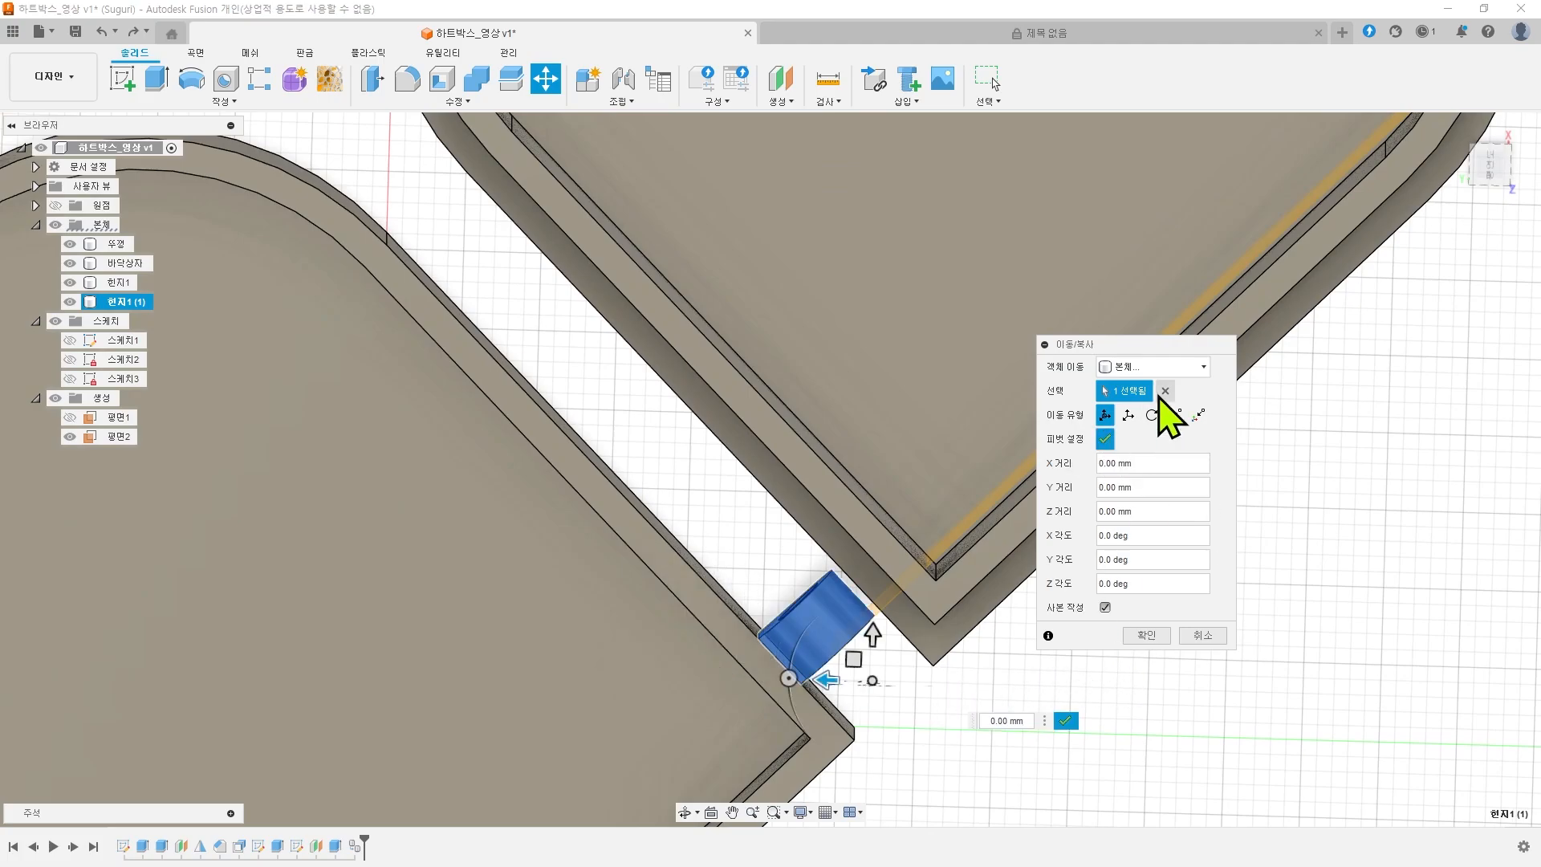
{"action": "left_click", "coordinate": [726, 605]}
{"action": "middle_click_drag", "start_coordinate": [763, 585], "coordinate": [763, 541], "text": "shift"}
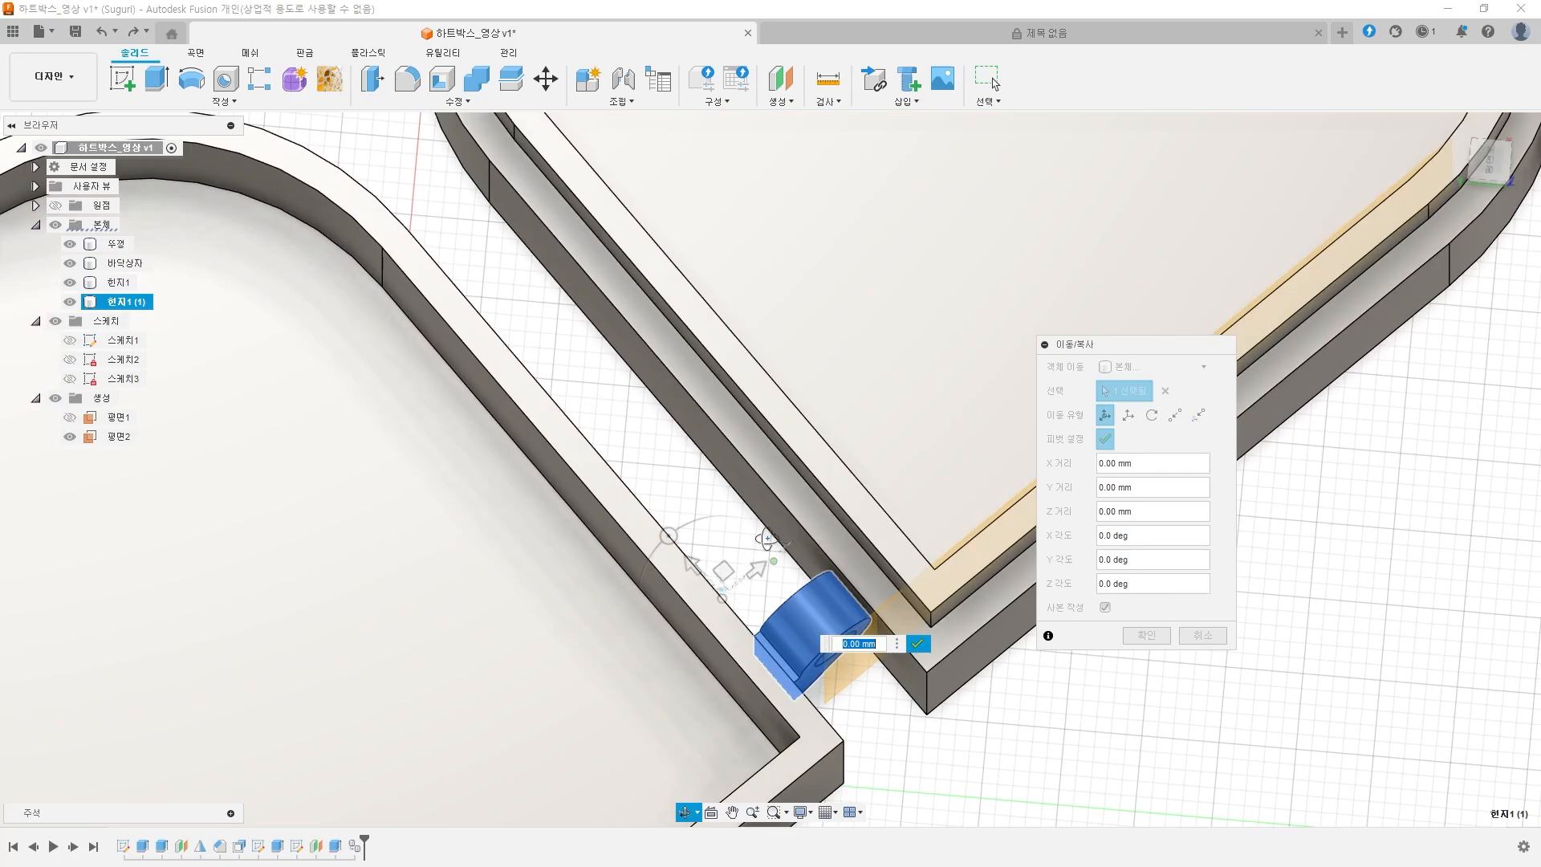
{"action": "middle_click_drag", "start_coordinate": [465, 499], "coordinate": [541, 396]}
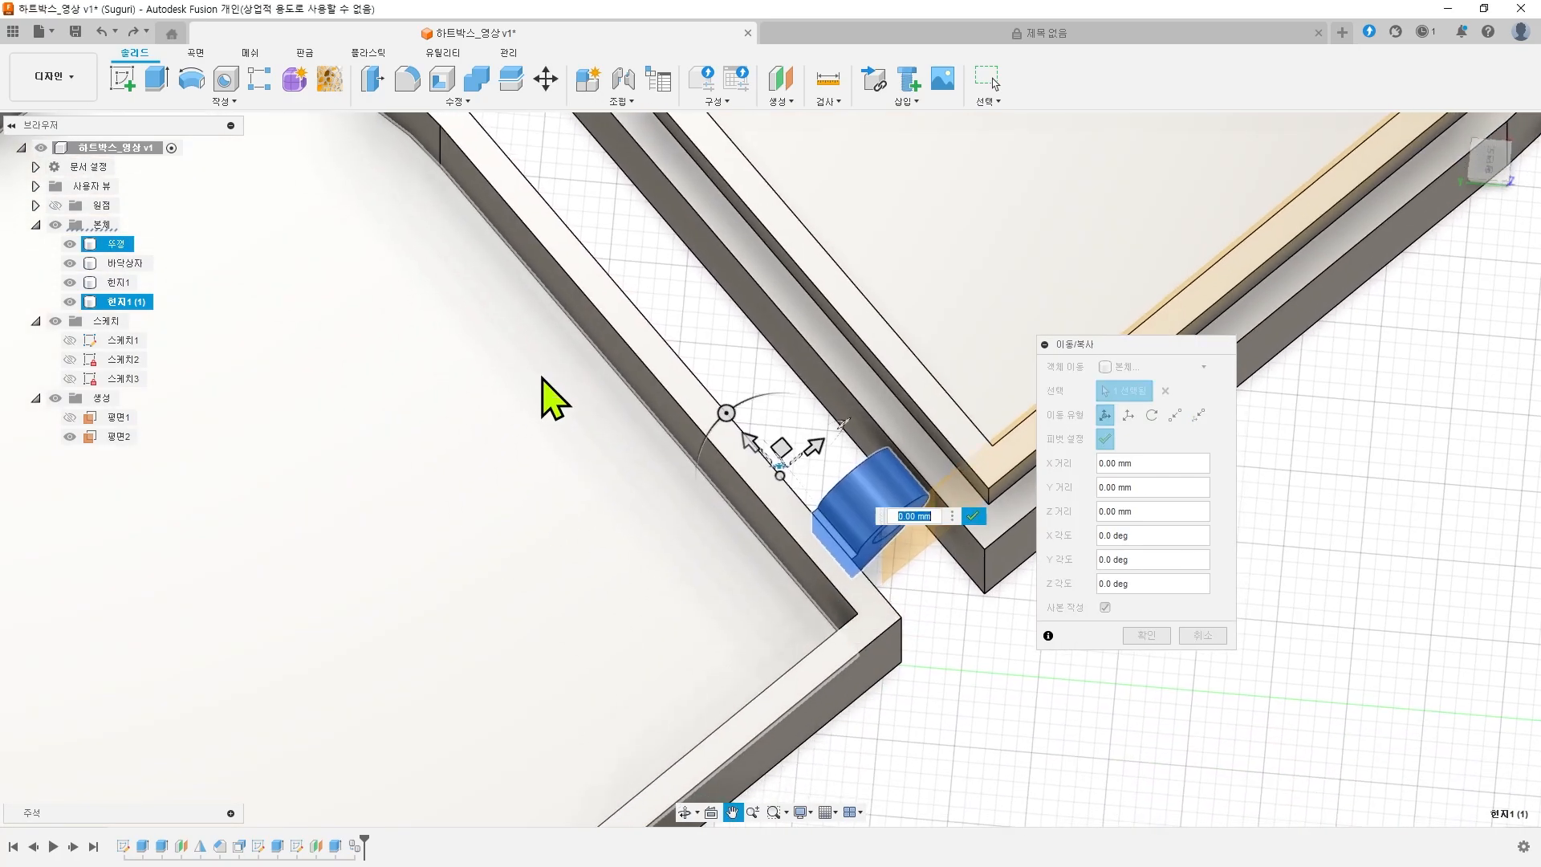
{"action": "left_click_drag", "start_coordinate": [748, 439], "coordinate": [701, 419]}
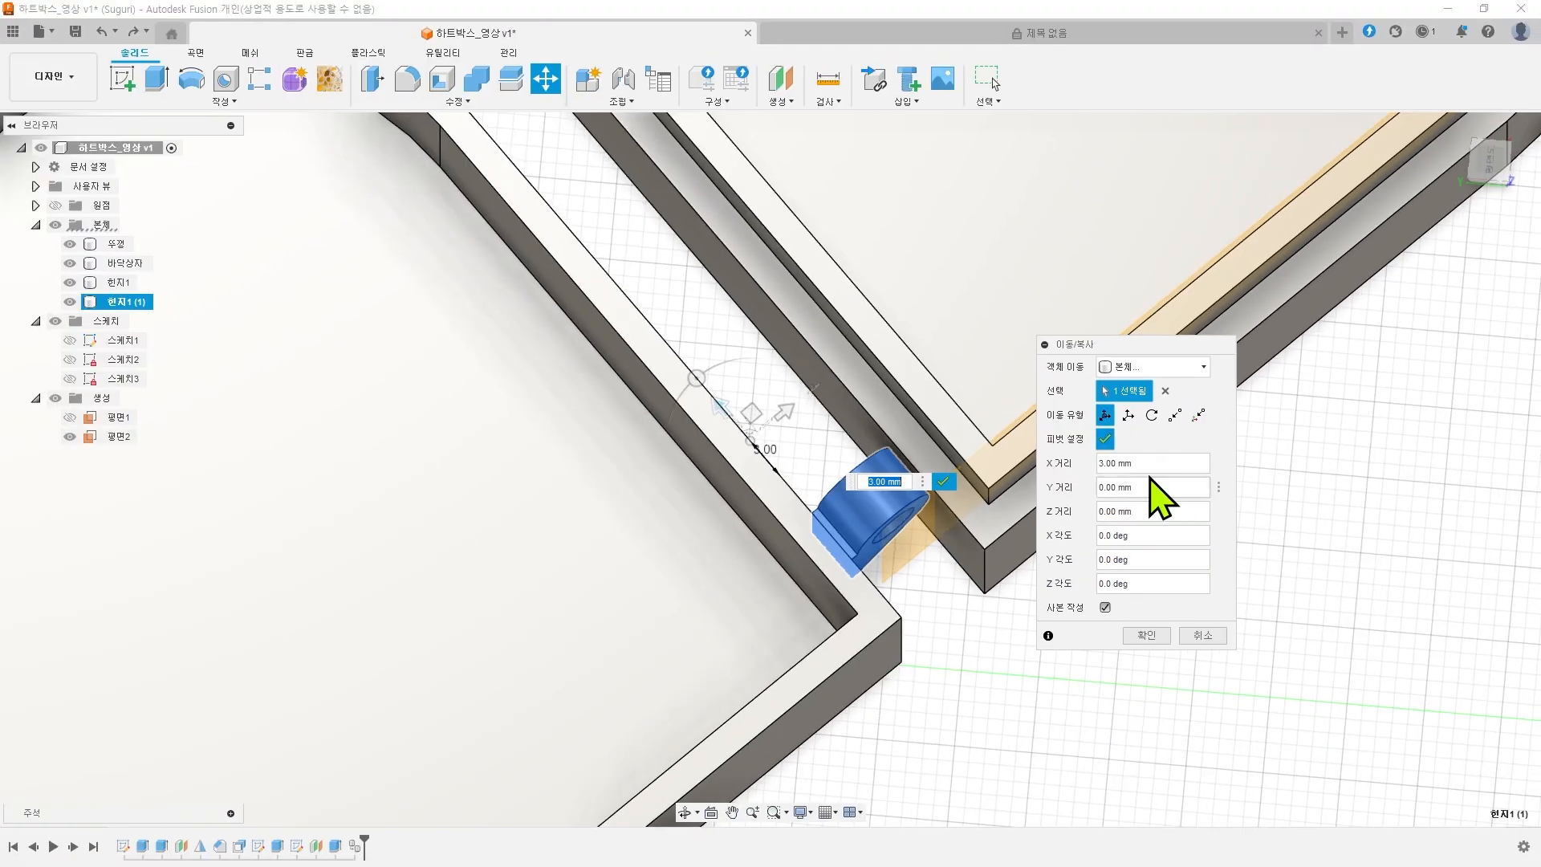
{"action": "left_click", "coordinate": [1106, 441]}
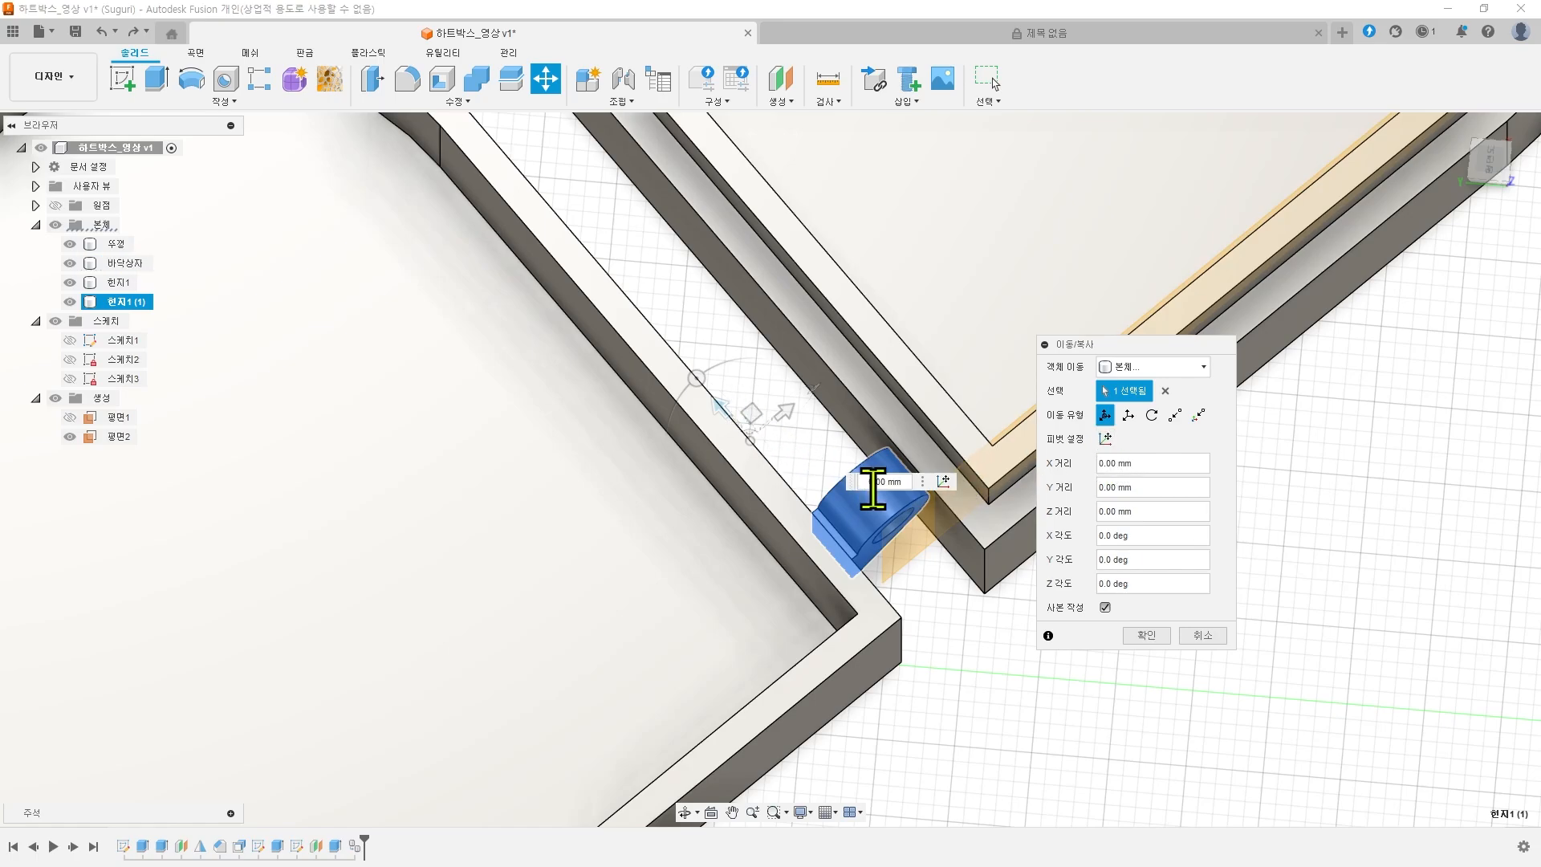
- Move the knuckle copy 4+0.4 mm in X along the lid's edge and complete the copy
{"action": "scroll", "coordinate": [771, 474], "scroll_direction": "down", "scroll_amount": 2}
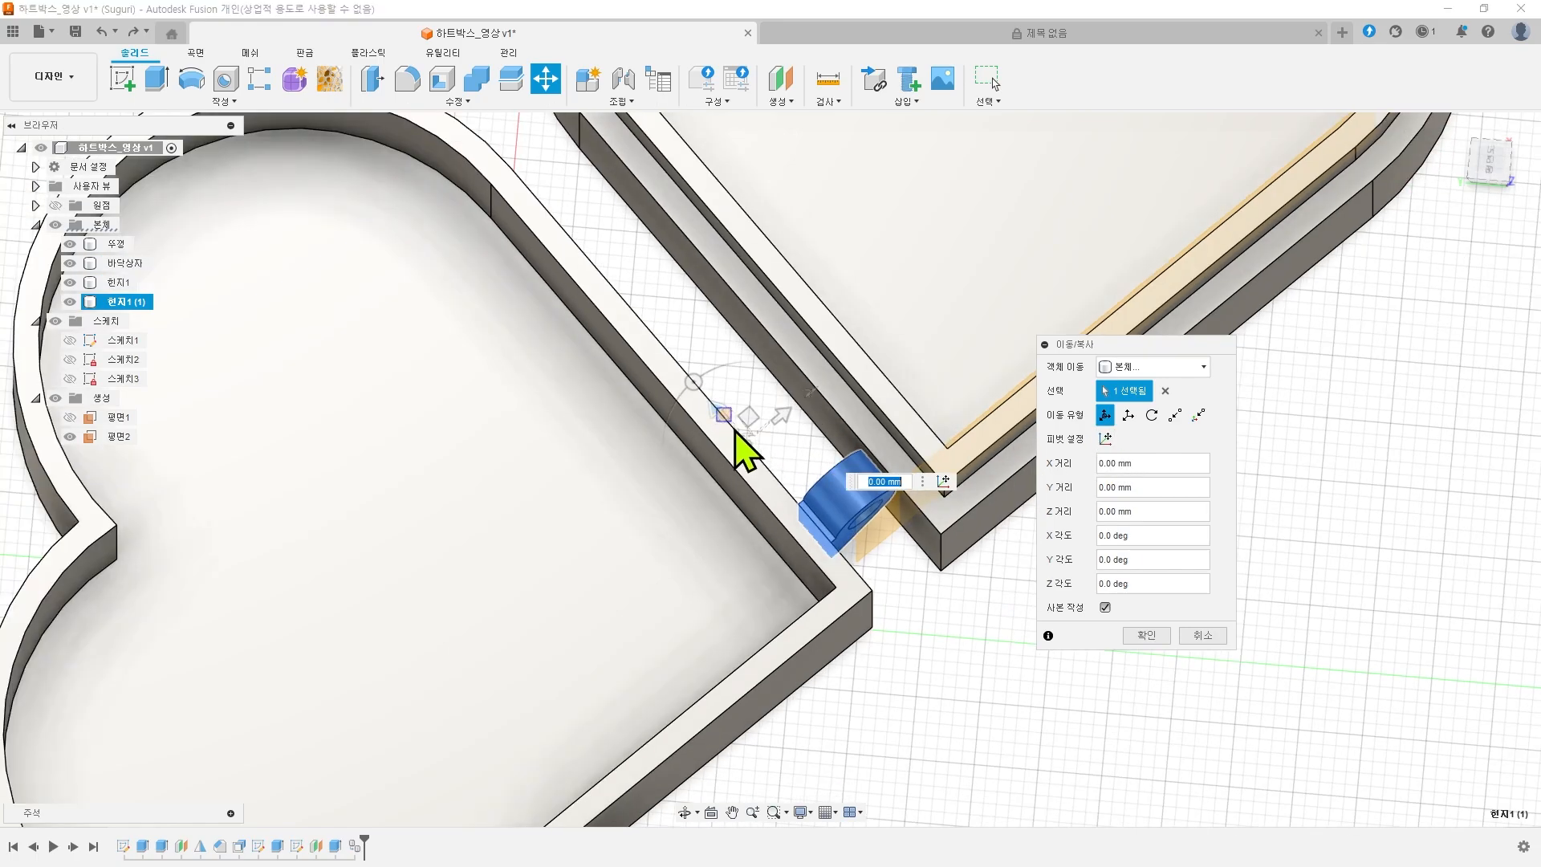
{"action": "scroll", "coordinate": [736, 431], "scroll_direction": "down", "scroll_amount": 2}
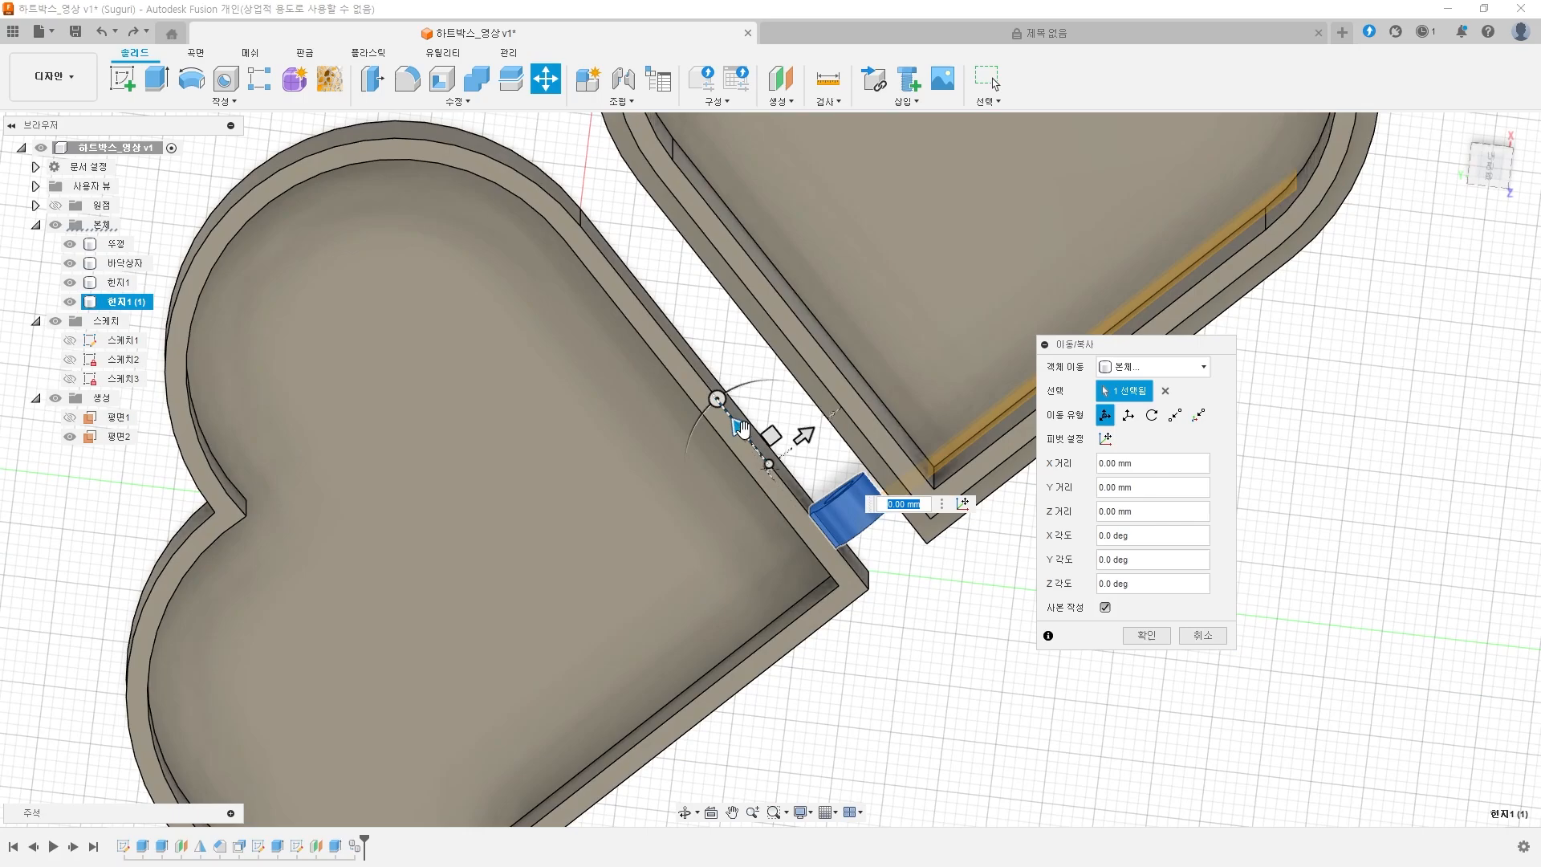
{"action": "left_click_drag", "start_coordinate": [740, 430], "coordinate": [701, 380]}
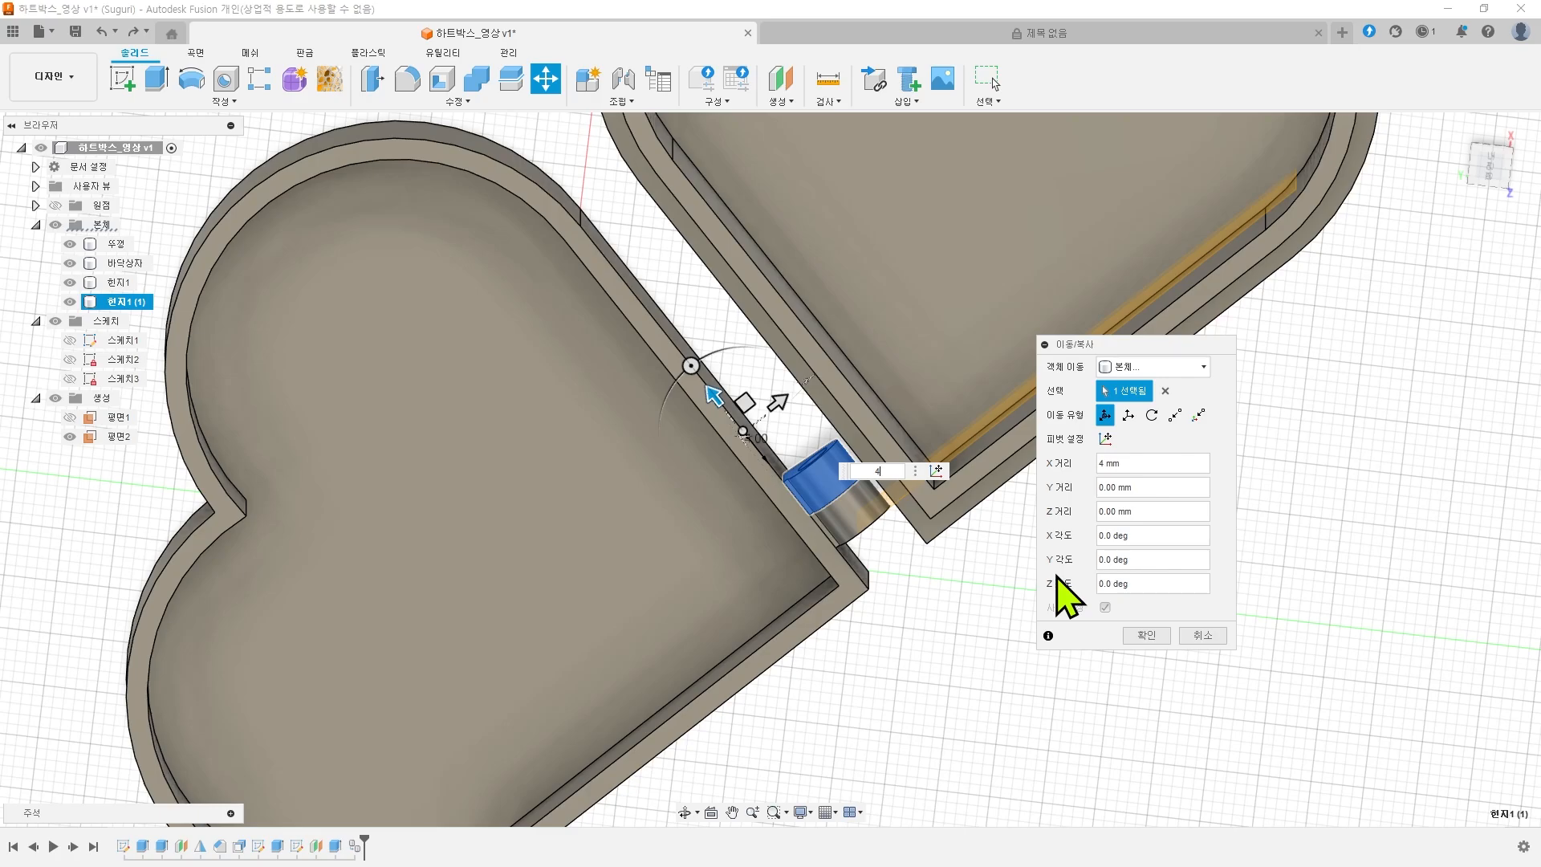
{"action": "type", "text": "-"}
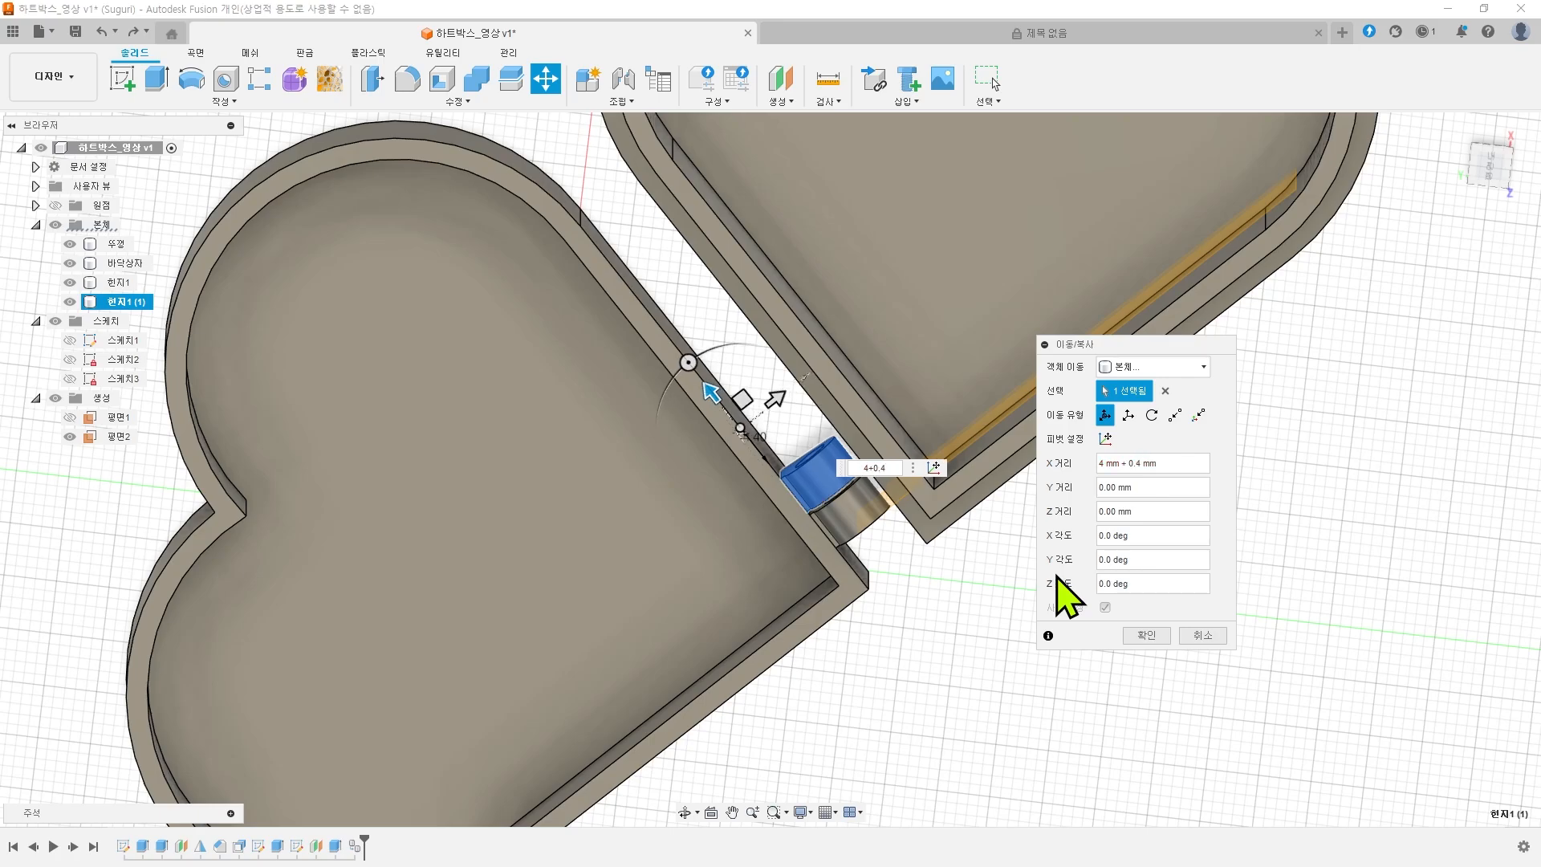
{"action": "key", "text": "Return"}
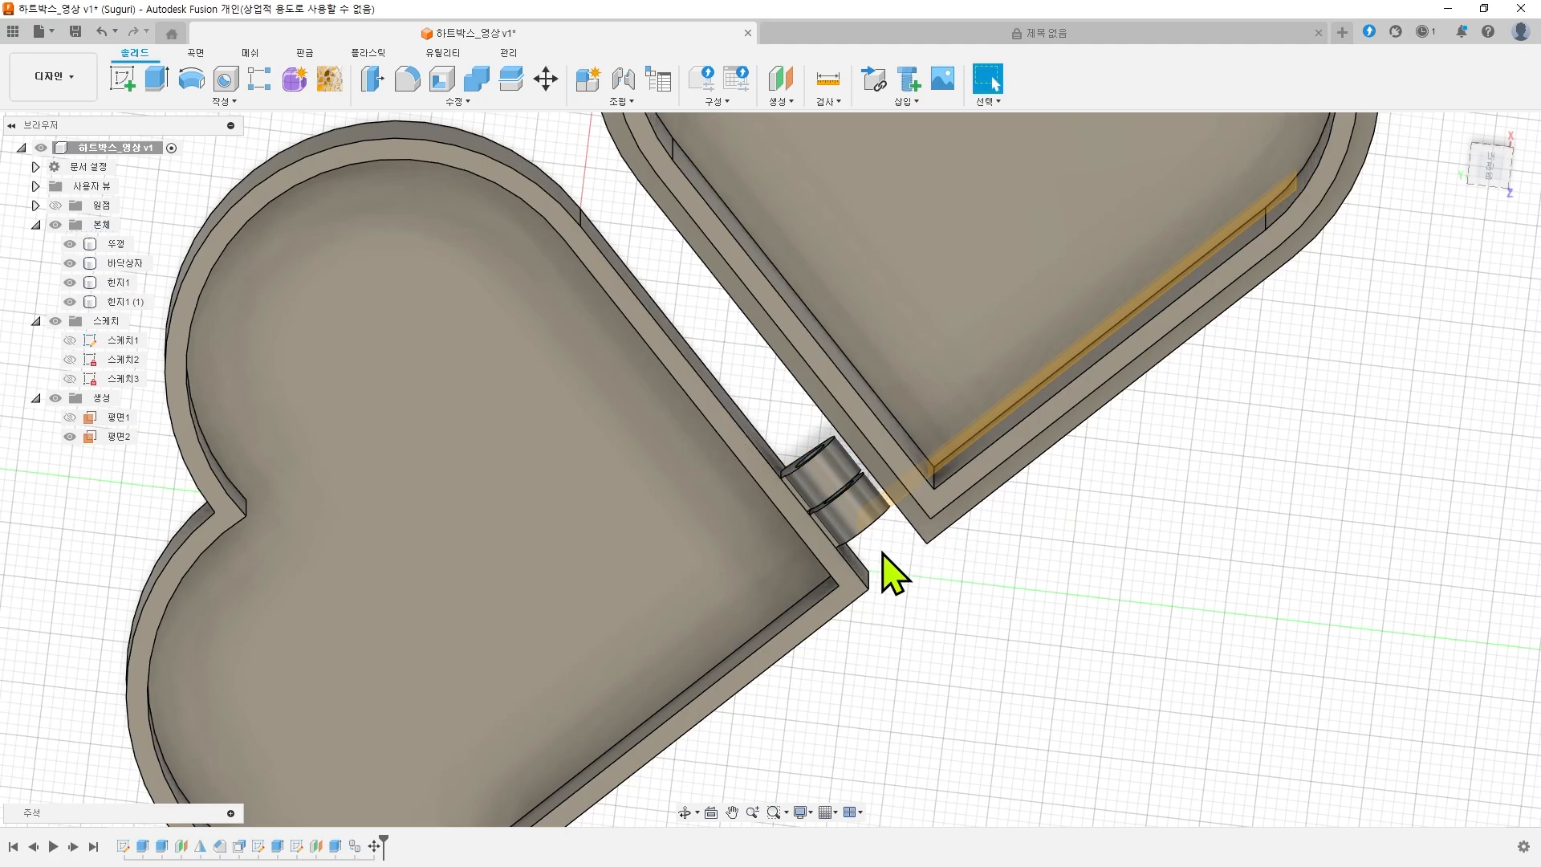
- Rename the copied hinge knuckle body 힌지1 (1) as 힌지2
{"action": "scroll", "coordinate": [882, 549], "scroll_direction": "up", "scroll_amount": 4}
{"action": "middle_click_drag", "start_coordinate": [880, 547], "coordinate": [962, 509], "text": "shift"}
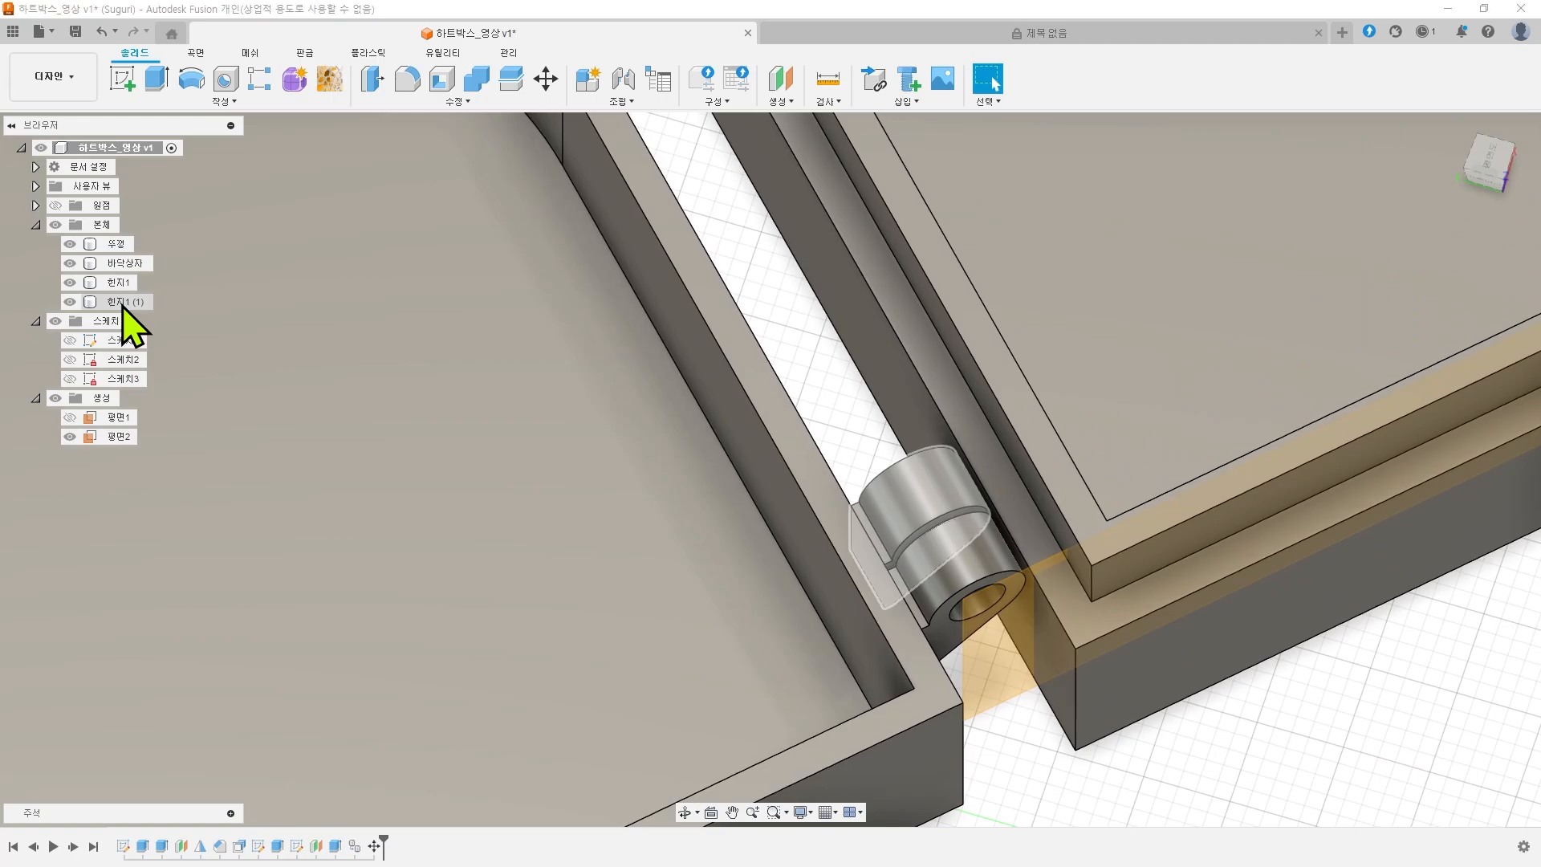
{"action": "left_click", "coordinate": [126, 302]}
{"action": "left_click", "coordinate": [128, 302]}
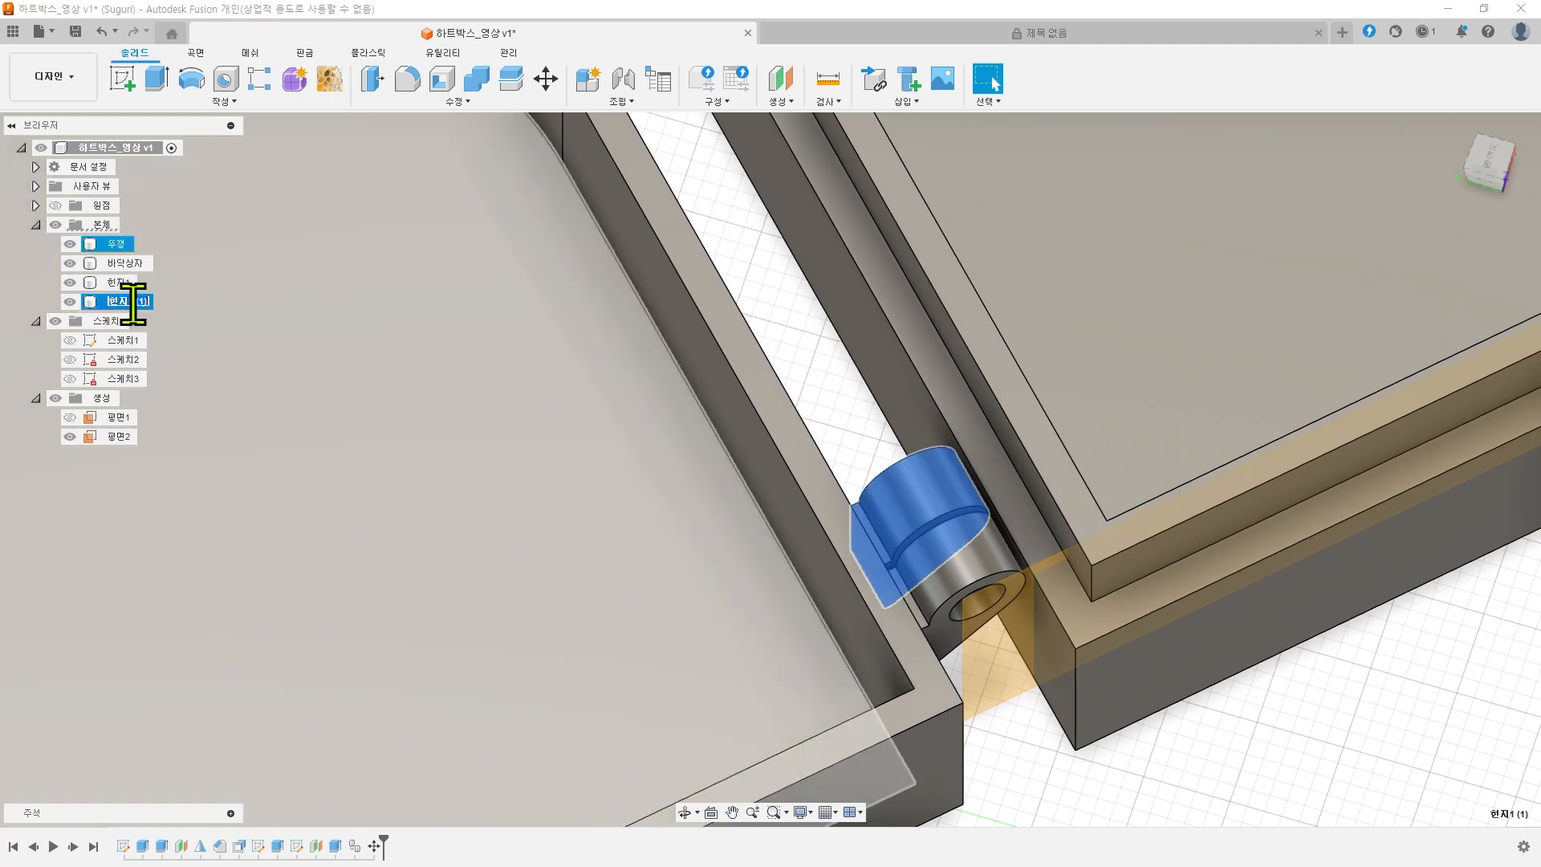
{"action": "type", "text": "2"}
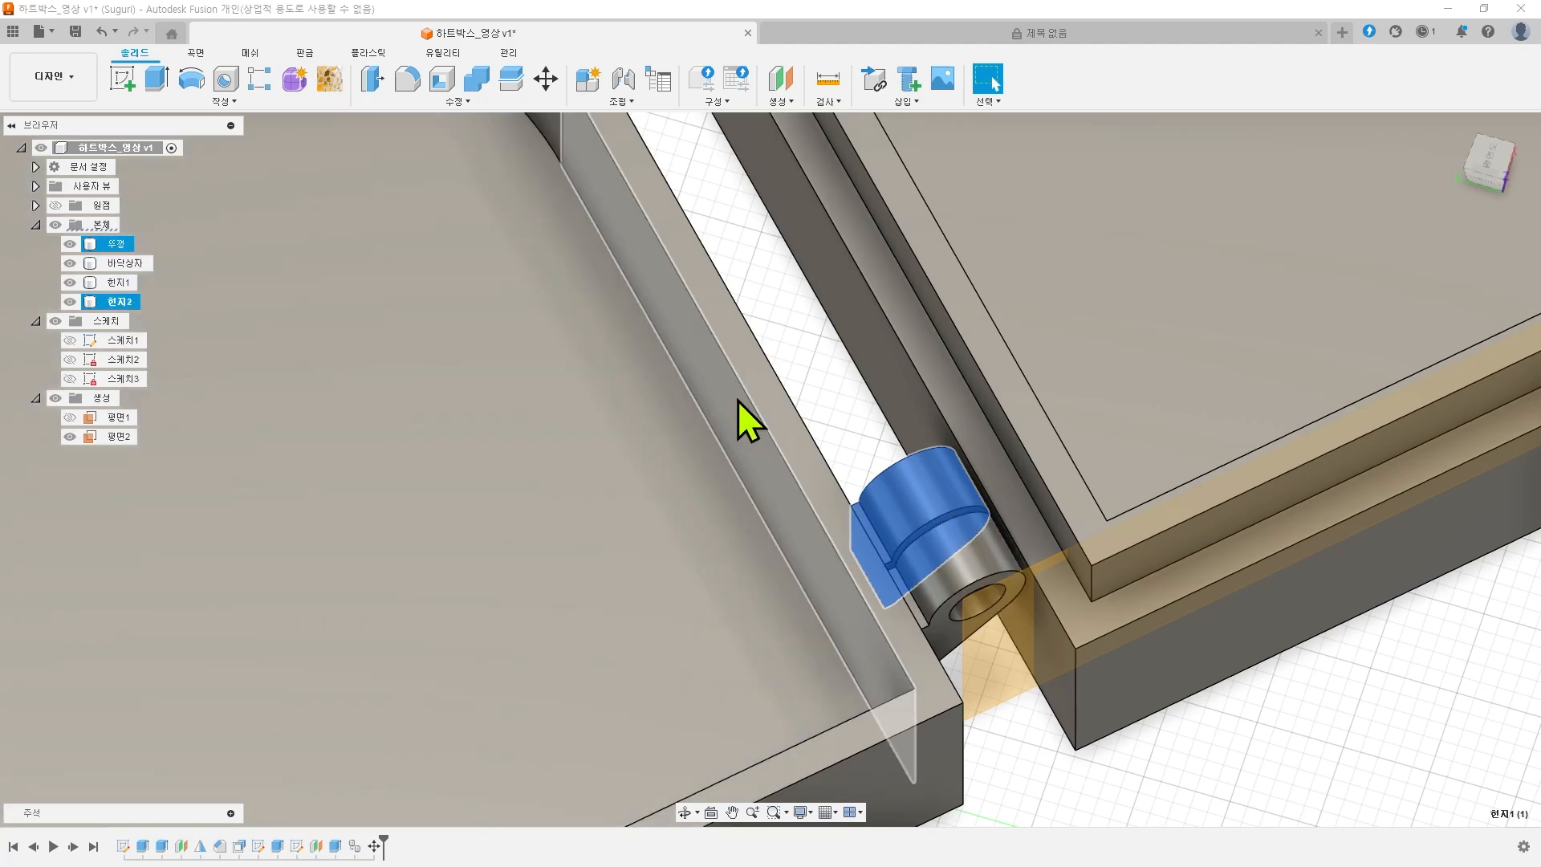
- Duplicate 힌지2, align the move pivot with the lid's edge, and shift the copy along it with the same spacing as between the first two knuckles
{"action": "key", "text": "ctrl+v"}
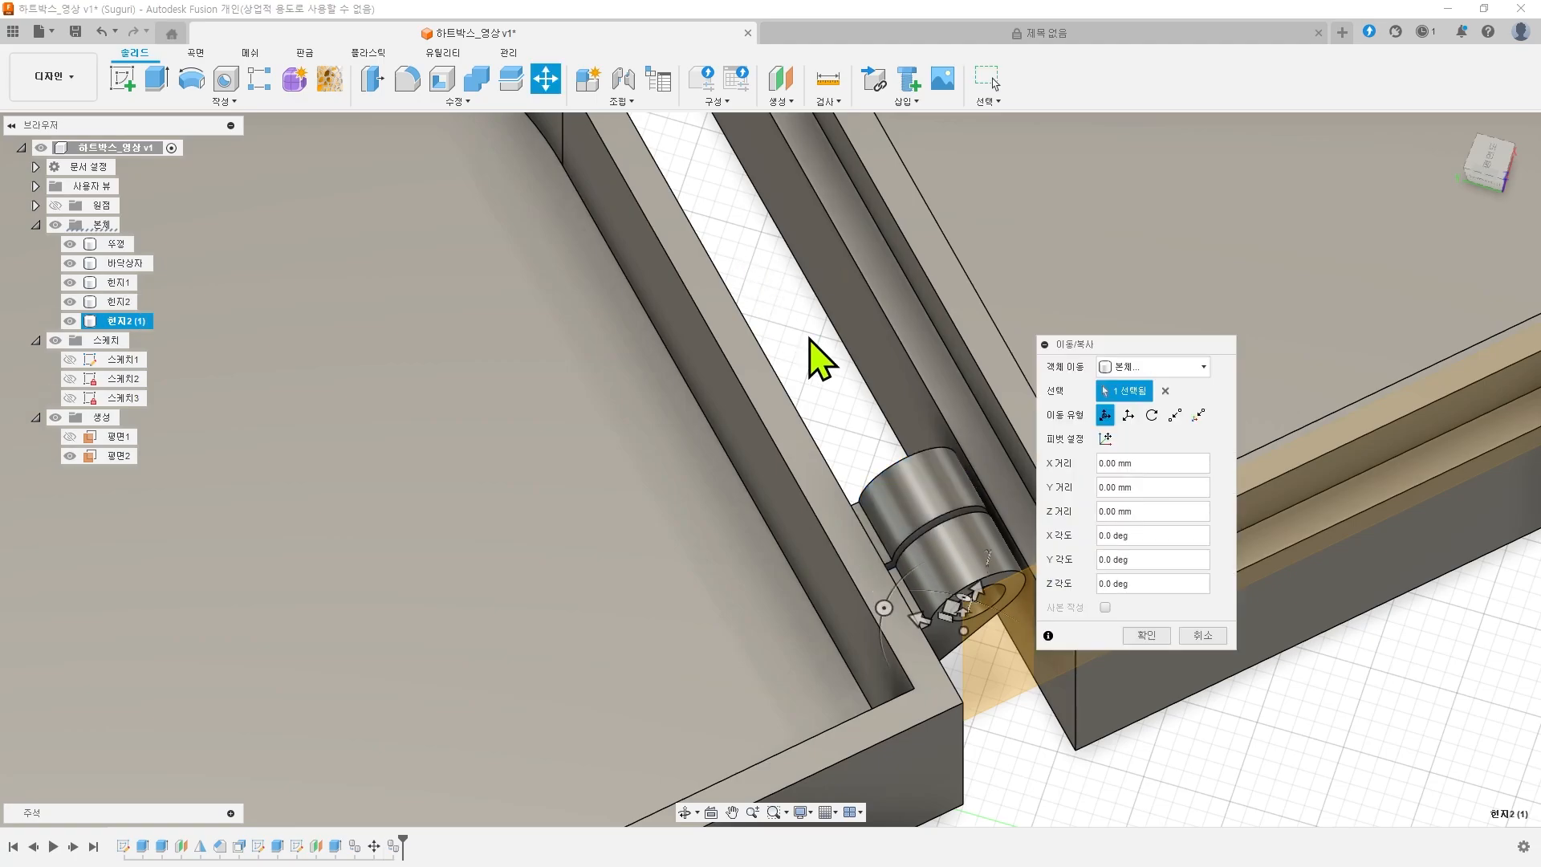
{"action": "middle_click_drag", "start_coordinate": [825, 537], "coordinate": [732, 381], "text": "shift"}
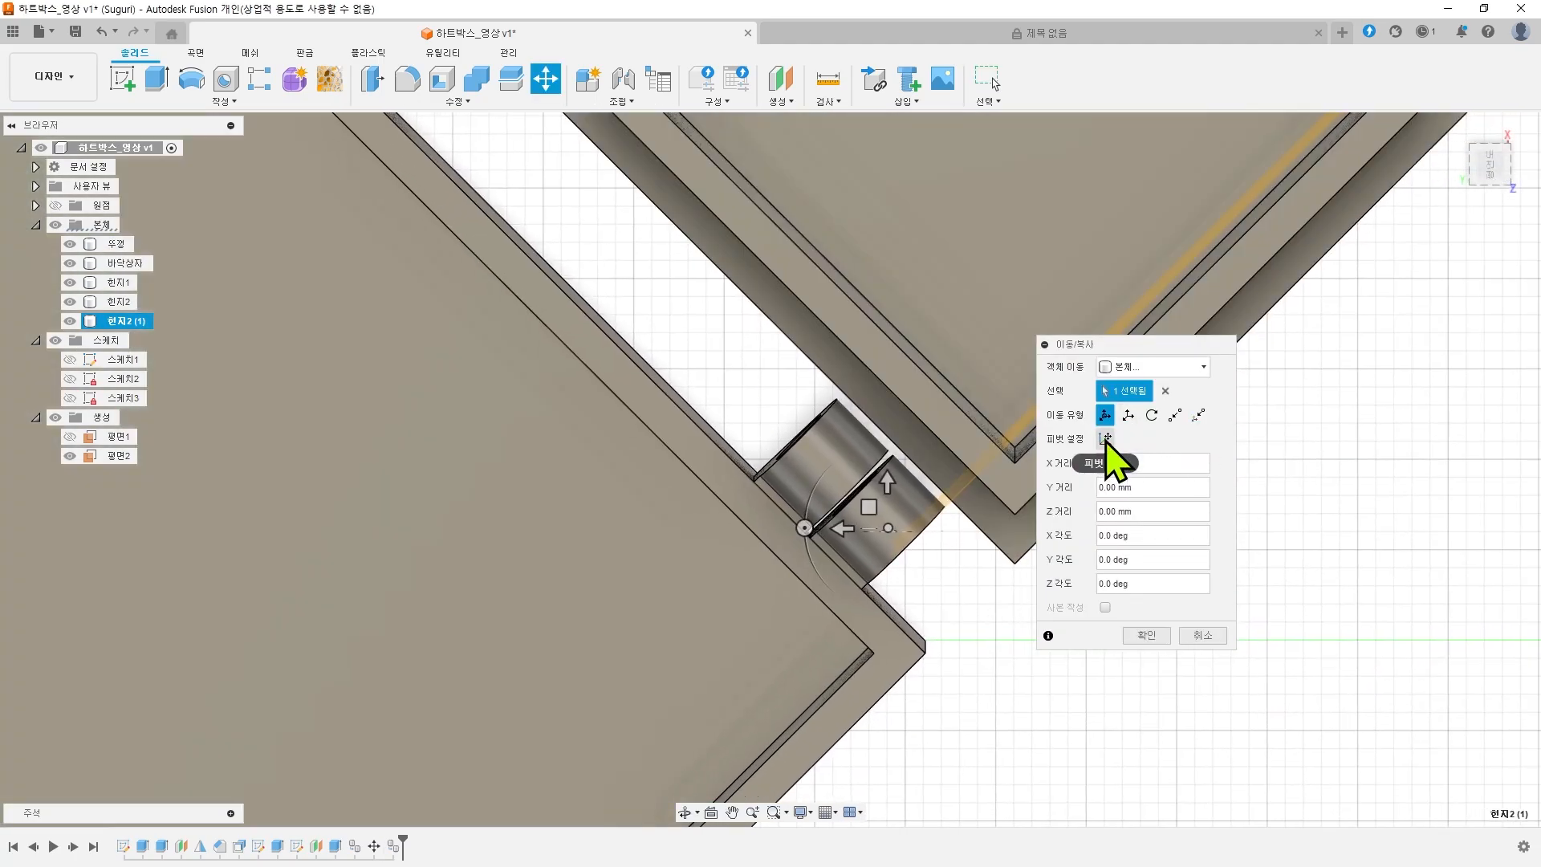
{"action": "left_click", "coordinate": [1106, 438]}
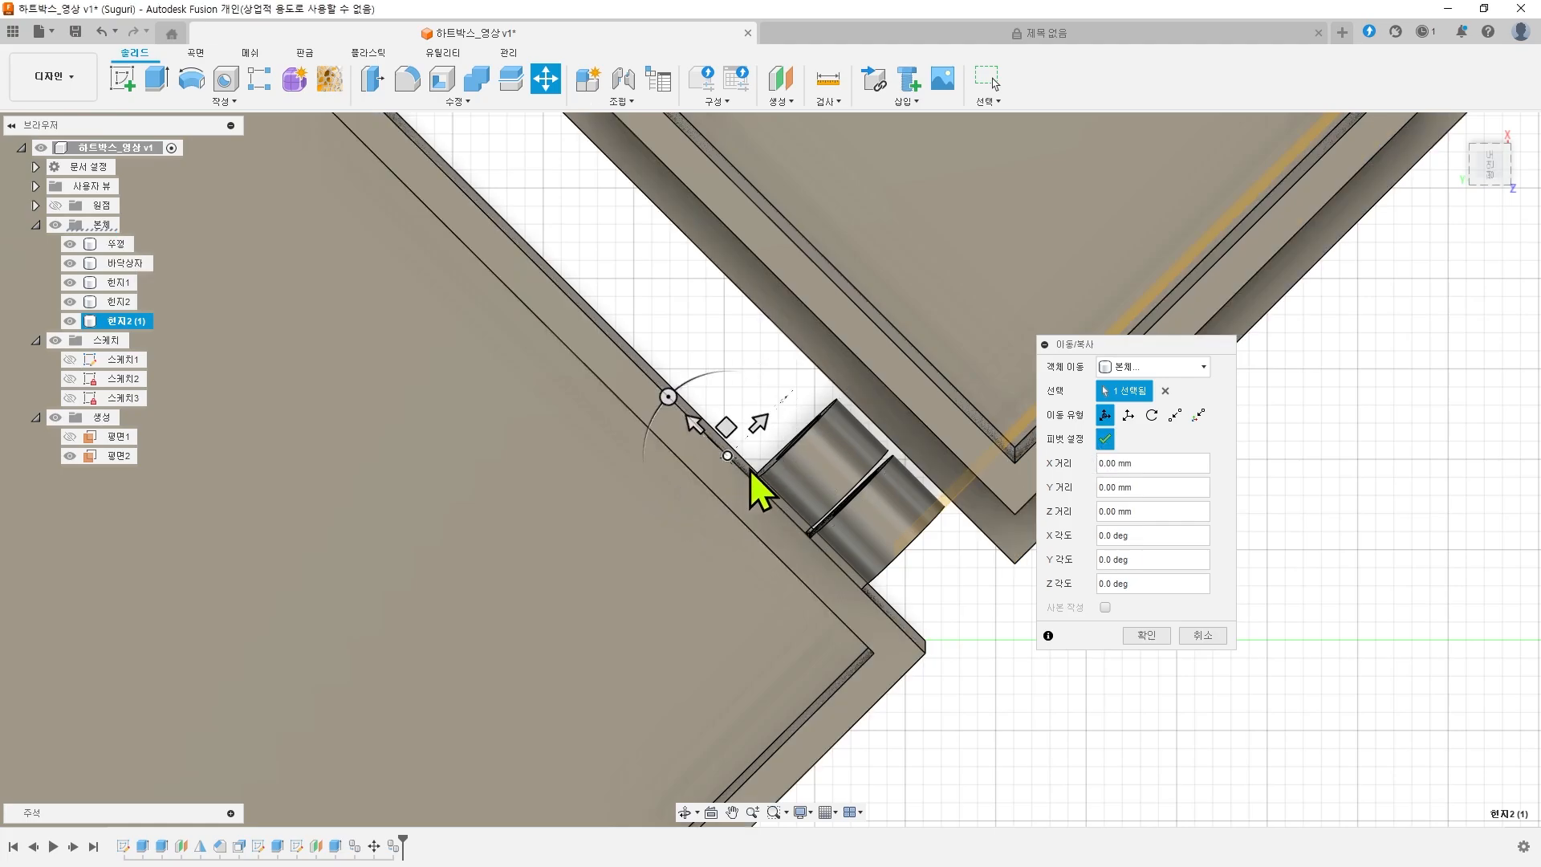
{"action": "middle_click_drag", "start_coordinate": [941, 561], "coordinate": [923, 482], "text": "shift"}
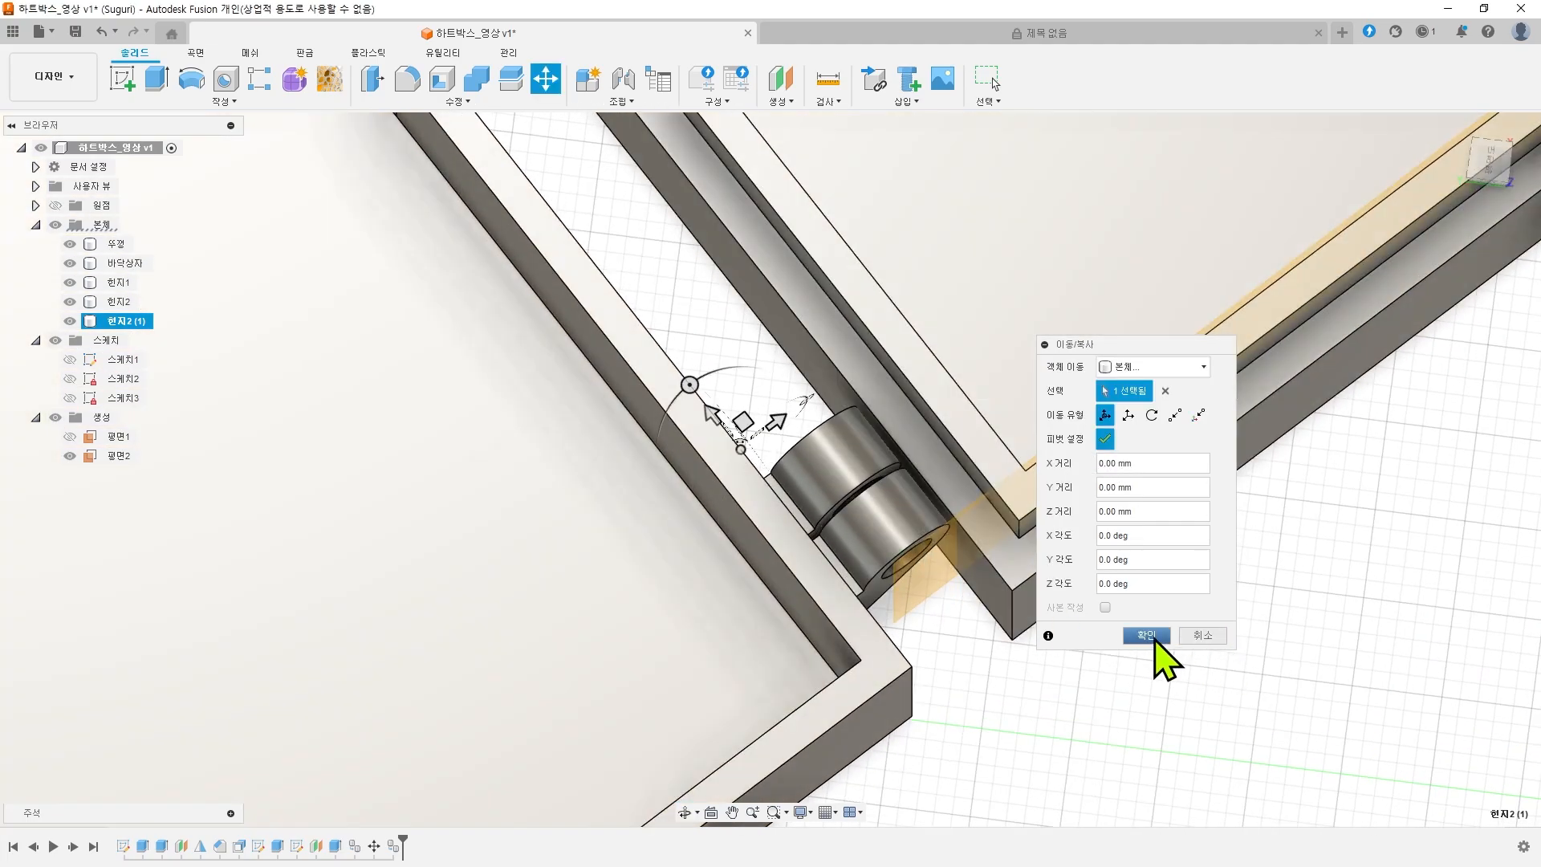
{"action": "left_click", "coordinate": [1103, 440]}
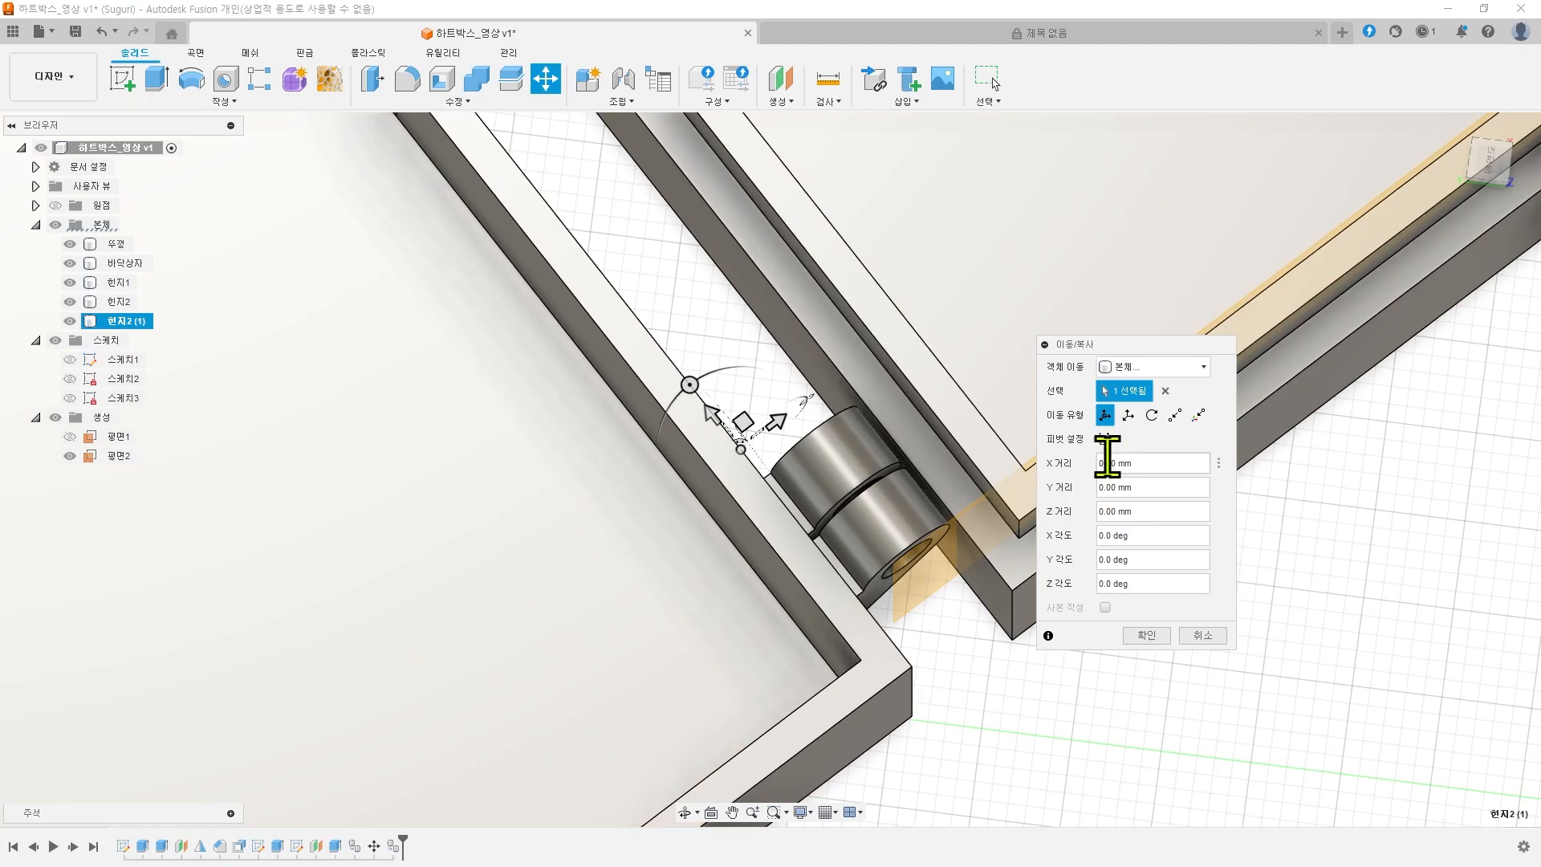
{"action": "left_click_drag", "start_coordinate": [714, 410], "coordinate": [646, 356]}
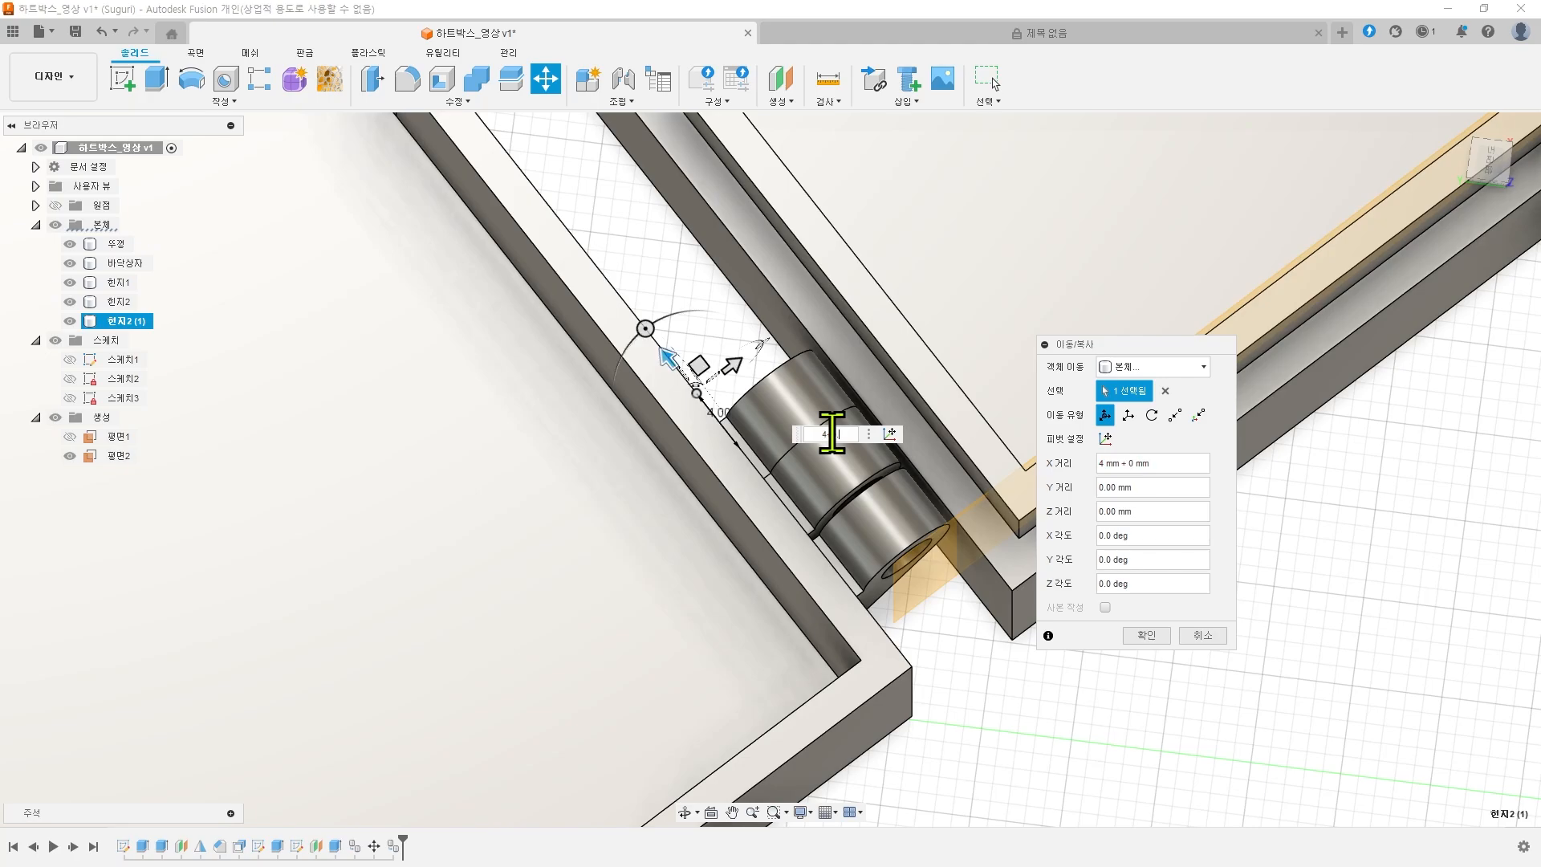
{"action": "key", "text": "Return"}
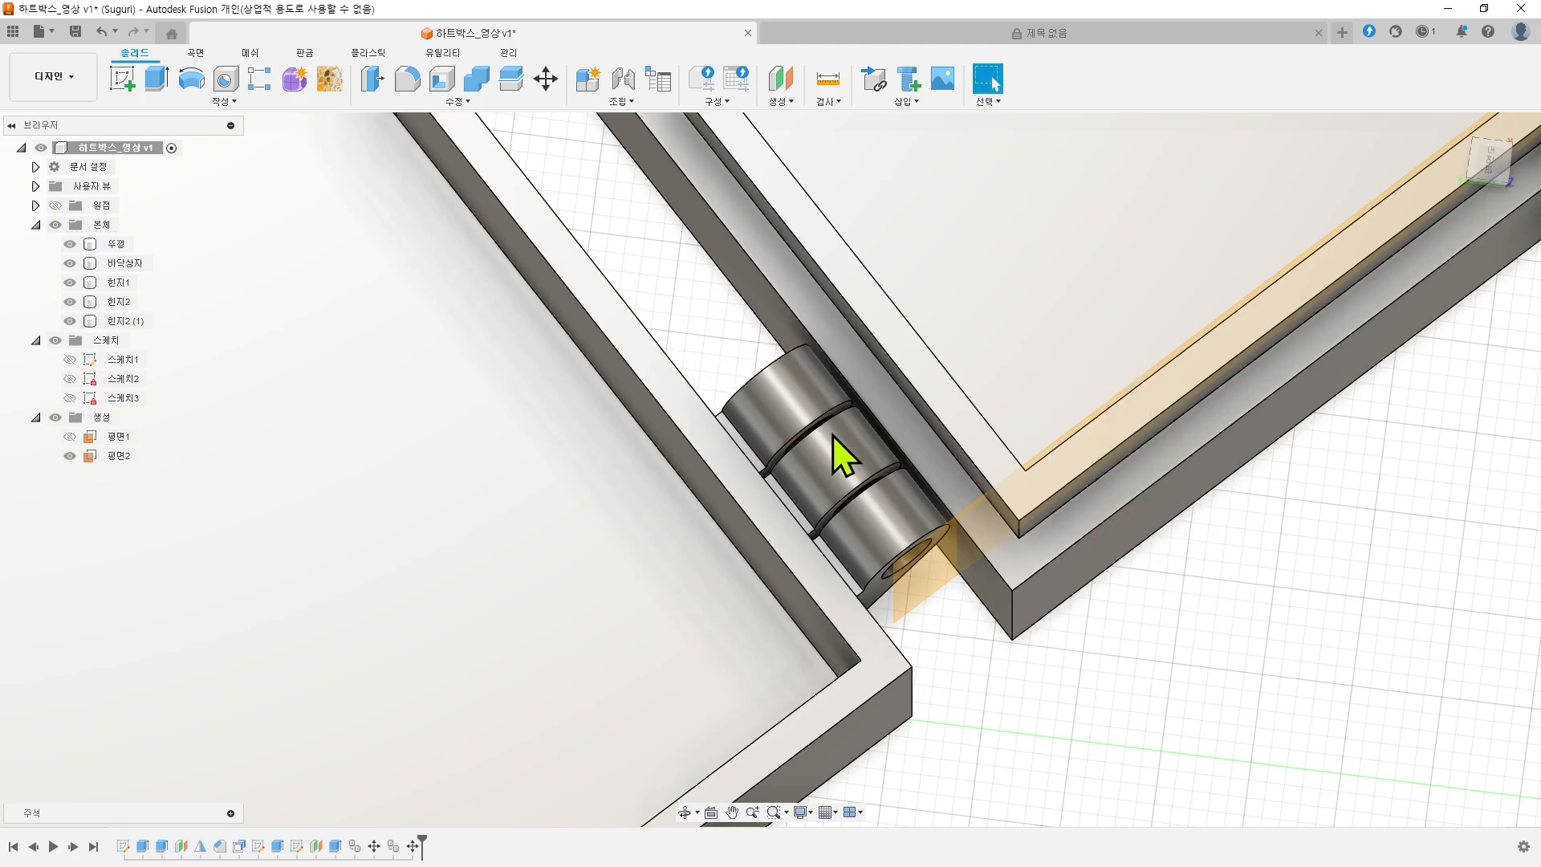
- Rename the third hinge knuckle body 힌지2 (1) as 힌지3
{"action": "middle_click_drag", "start_coordinate": [974, 644], "coordinate": [993, 651], "text": "shift"}
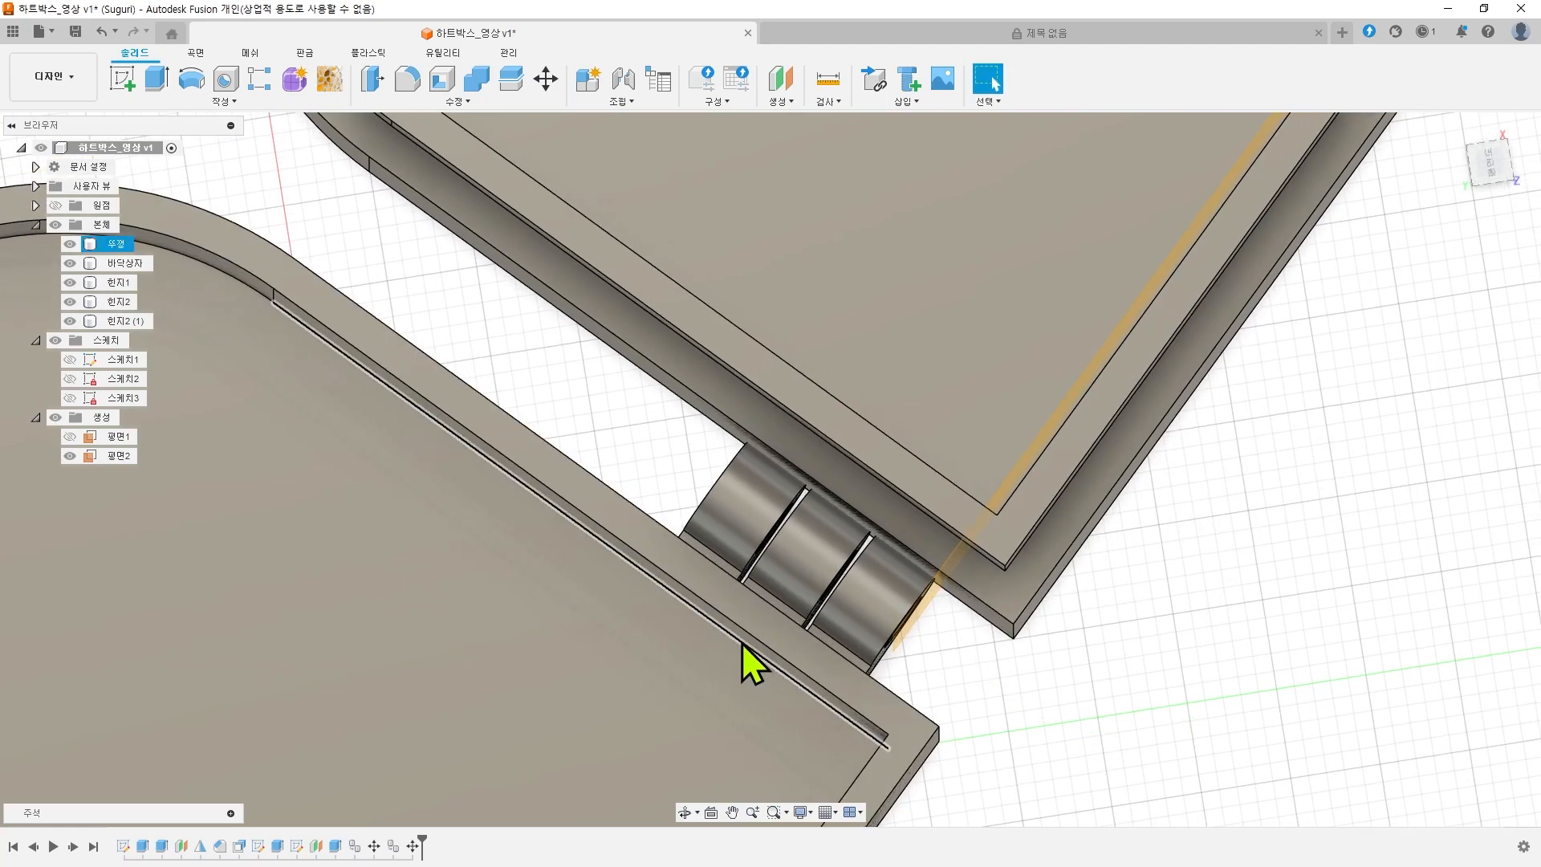
{"action": "middle_click_drag", "start_coordinate": [1111, 654], "coordinate": [1102, 616], "text": "shift"}
{"action": "middle_click_drag", "start_coordinate": [1095, 654], "coordinate": [998, 598]}
{"action": "scroll", "coordinate": [759, 558], "scroll_direction": "down", "scroll_amount": 5}
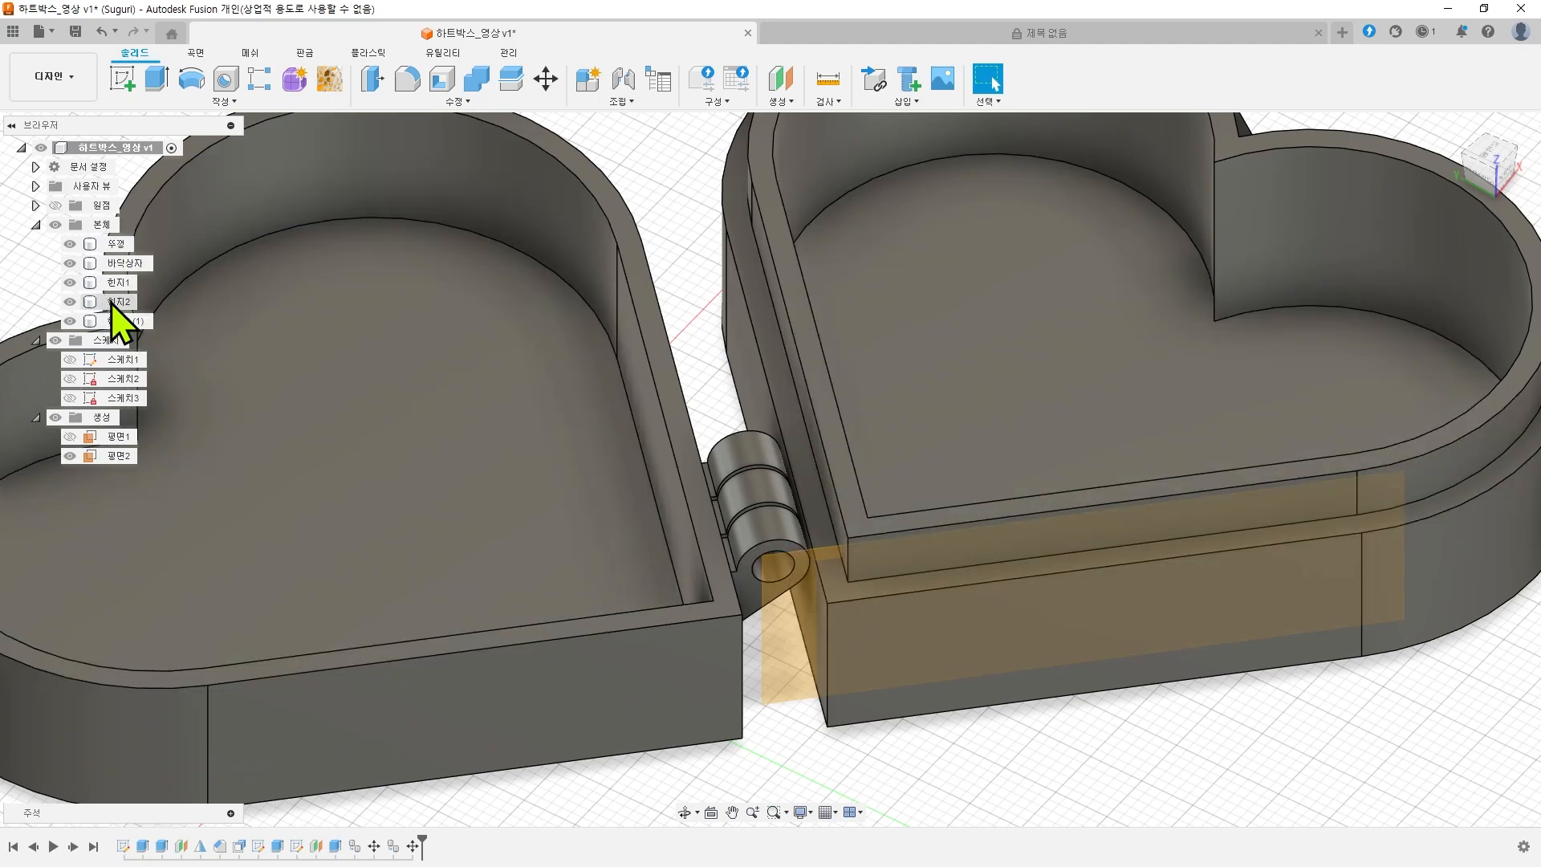
{"action": "left_click", "coordinate": [124, 323]}
{"action": "double_click", "coordinate": [128, 325]}
{"action": "type", "text": "힌지3"}
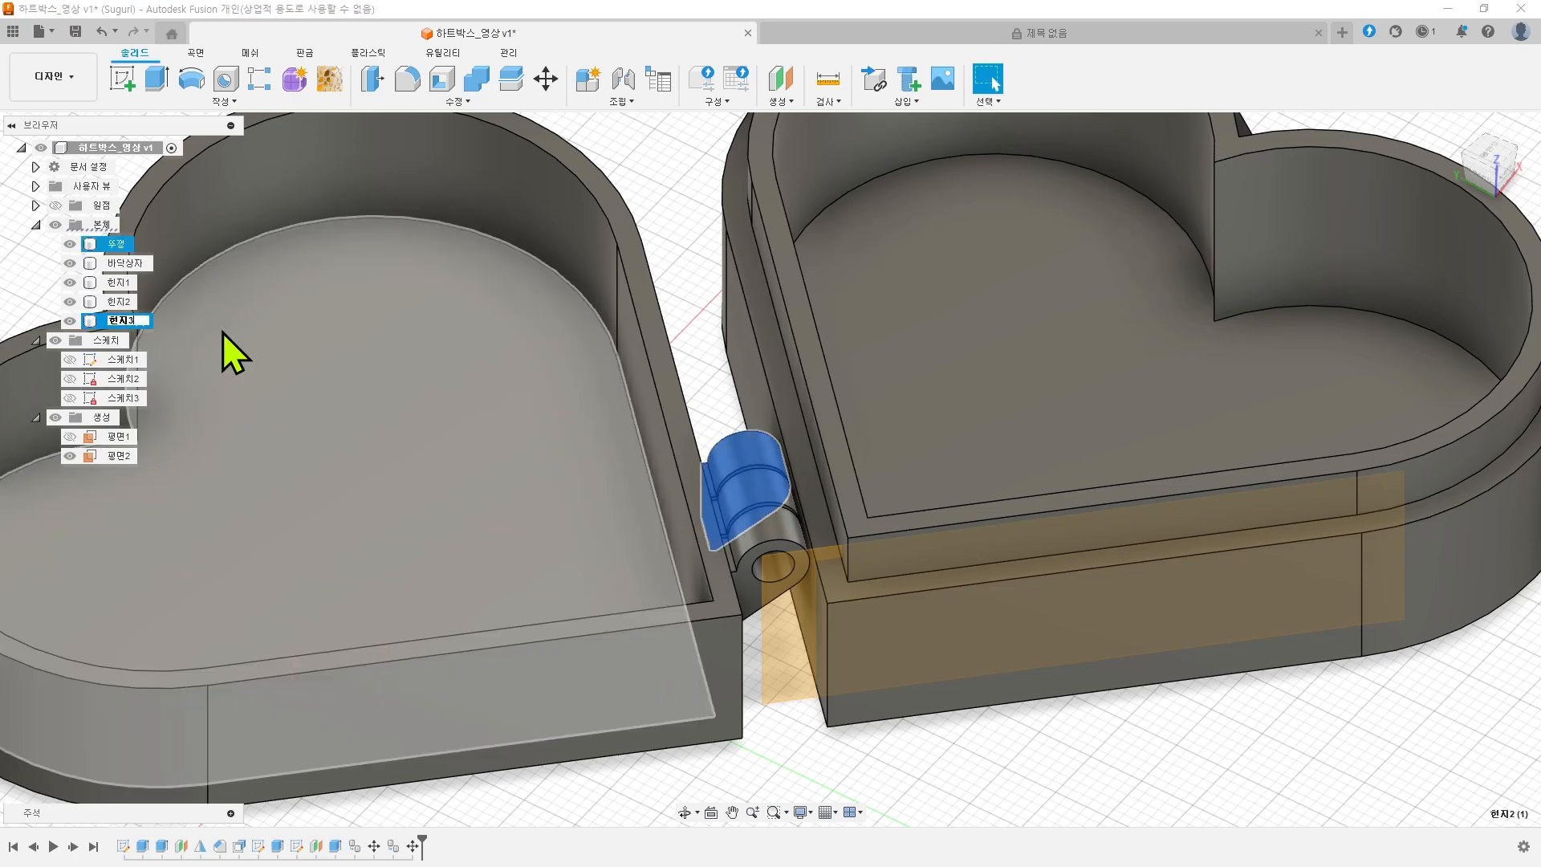
{"action": "key", "text": "Return"}
- Mirror the hinge bodies 힌지1 and 힌지3 across construction plane 평면1 as new bodies
{"action": "left_click", "coordinate": [119, 282]}
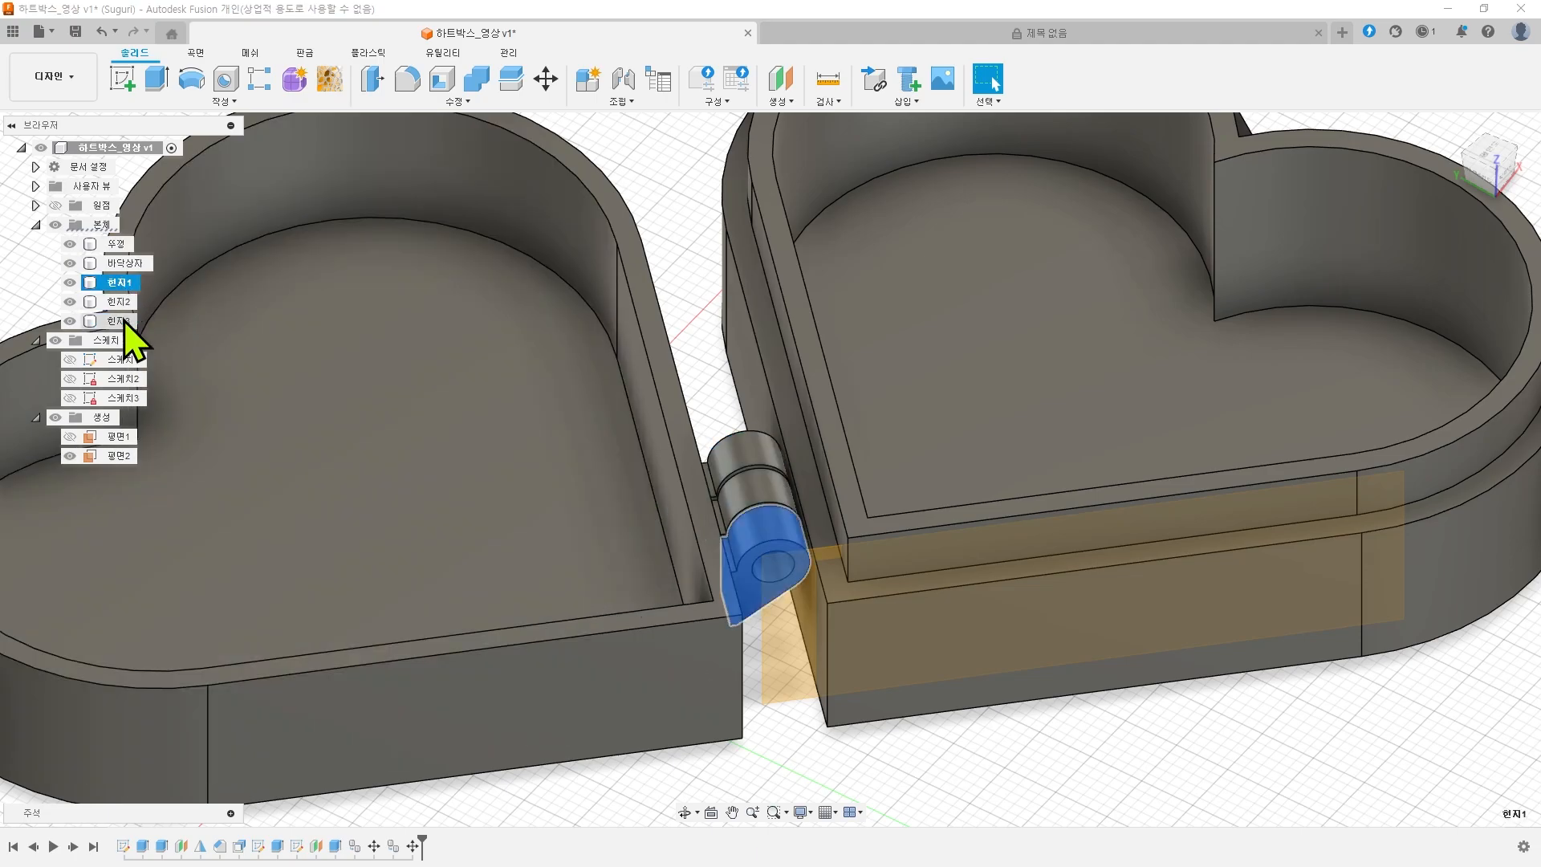
{"action": "left_click", "coordinate": [123, 321], "text": "ctrl"}
{"action": "middle_click_drag", "start_coordinate": [923, 465], "coordinate": [1160, 461], "text": "shift"}
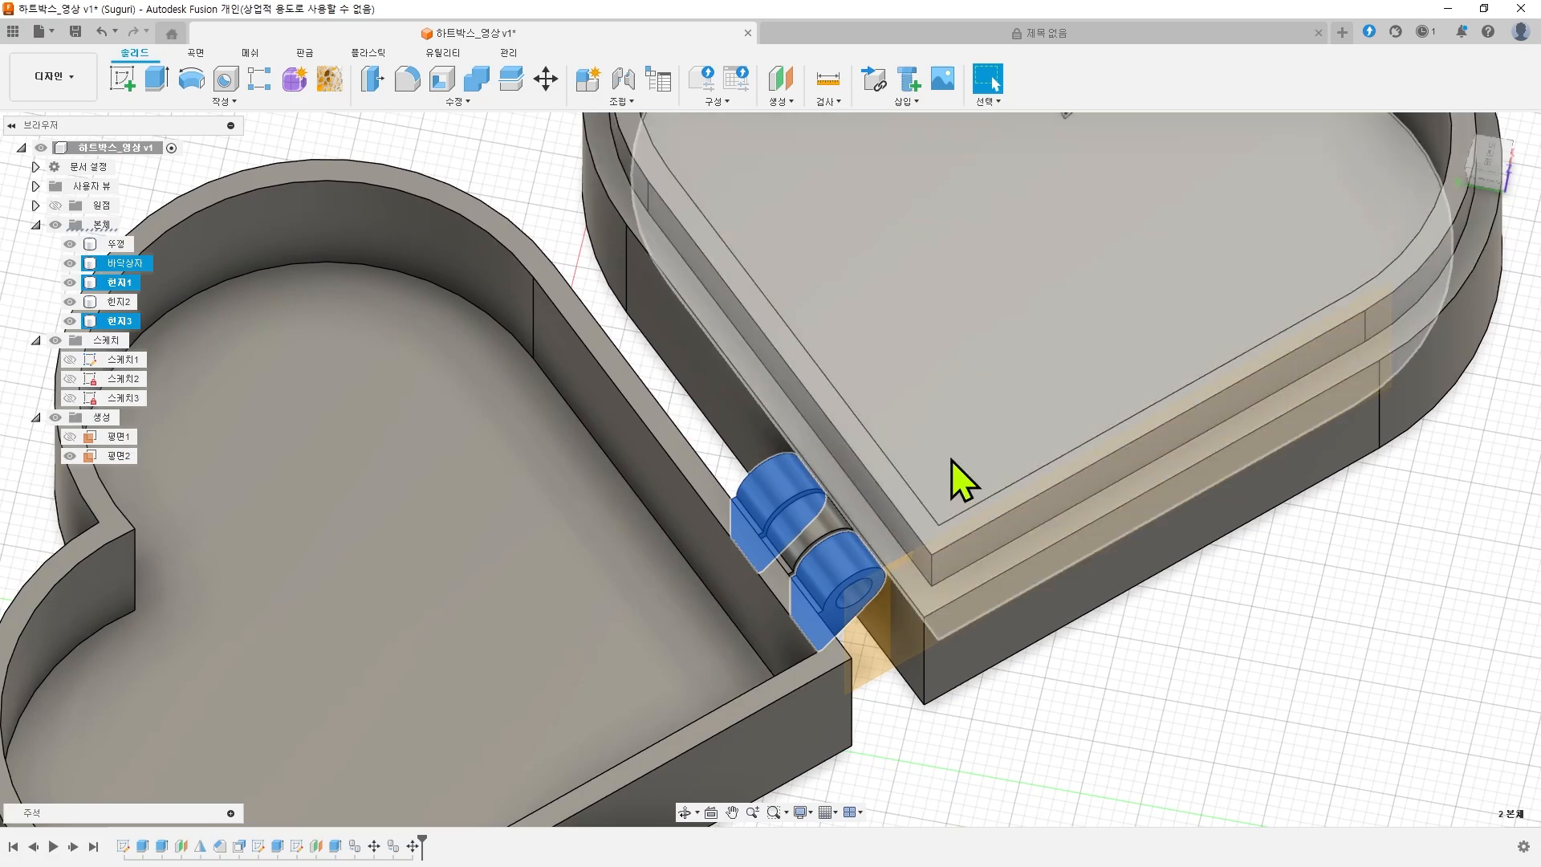
{"action": "middle_click_drag", "start_coordinate": [952, 482], "coordinate": [1066, 457]}
{"action": "scroll", "coordinate": [1056, 451], "scroll_direction": "down", "scroll_amount": 1}
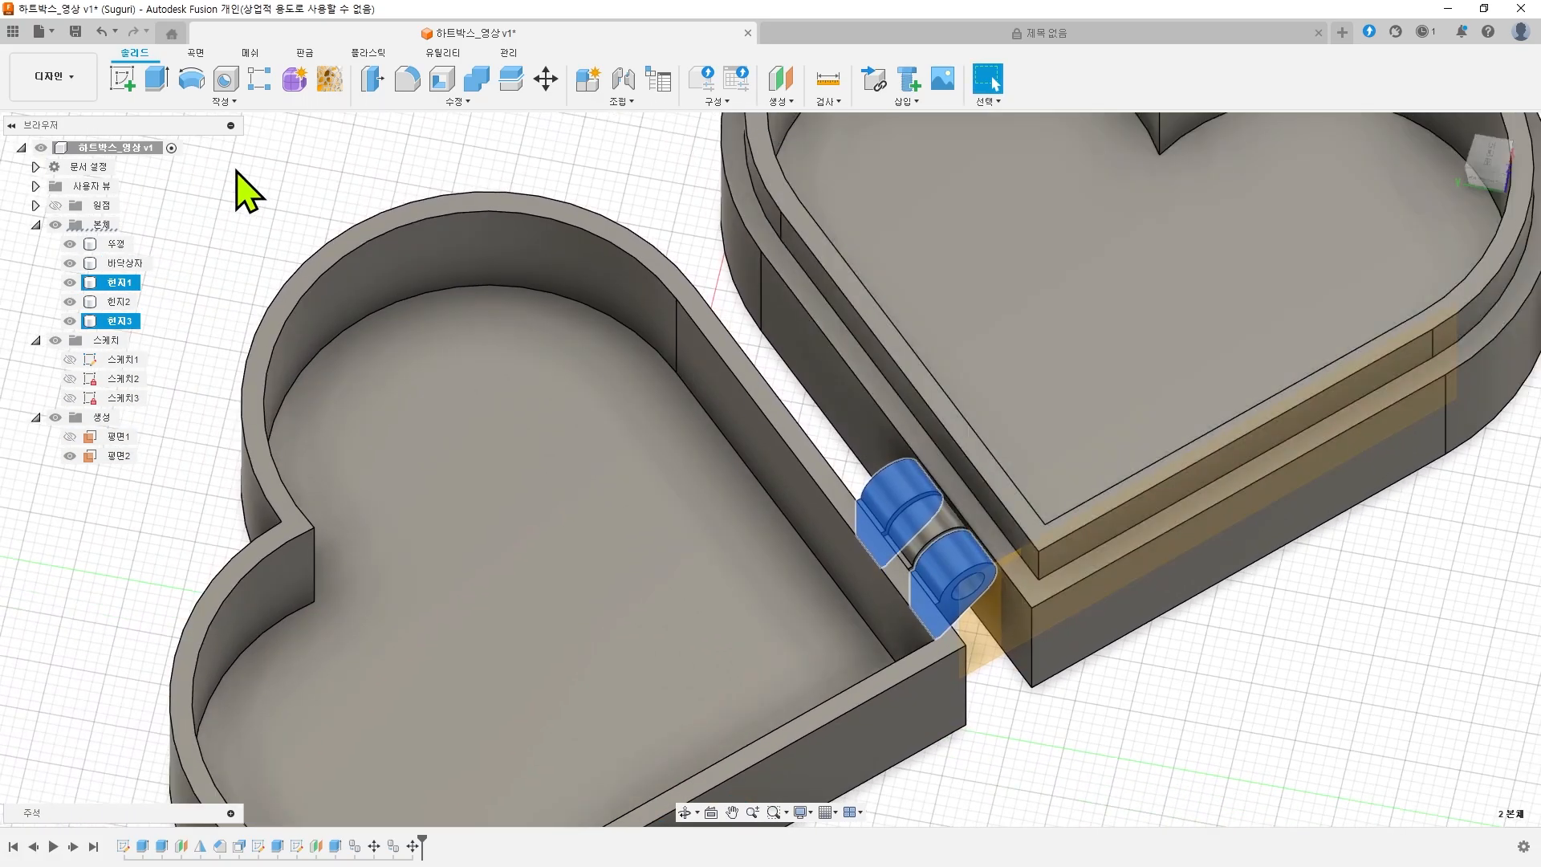
{"action": "left_click", "coordinate": [222, 101]}
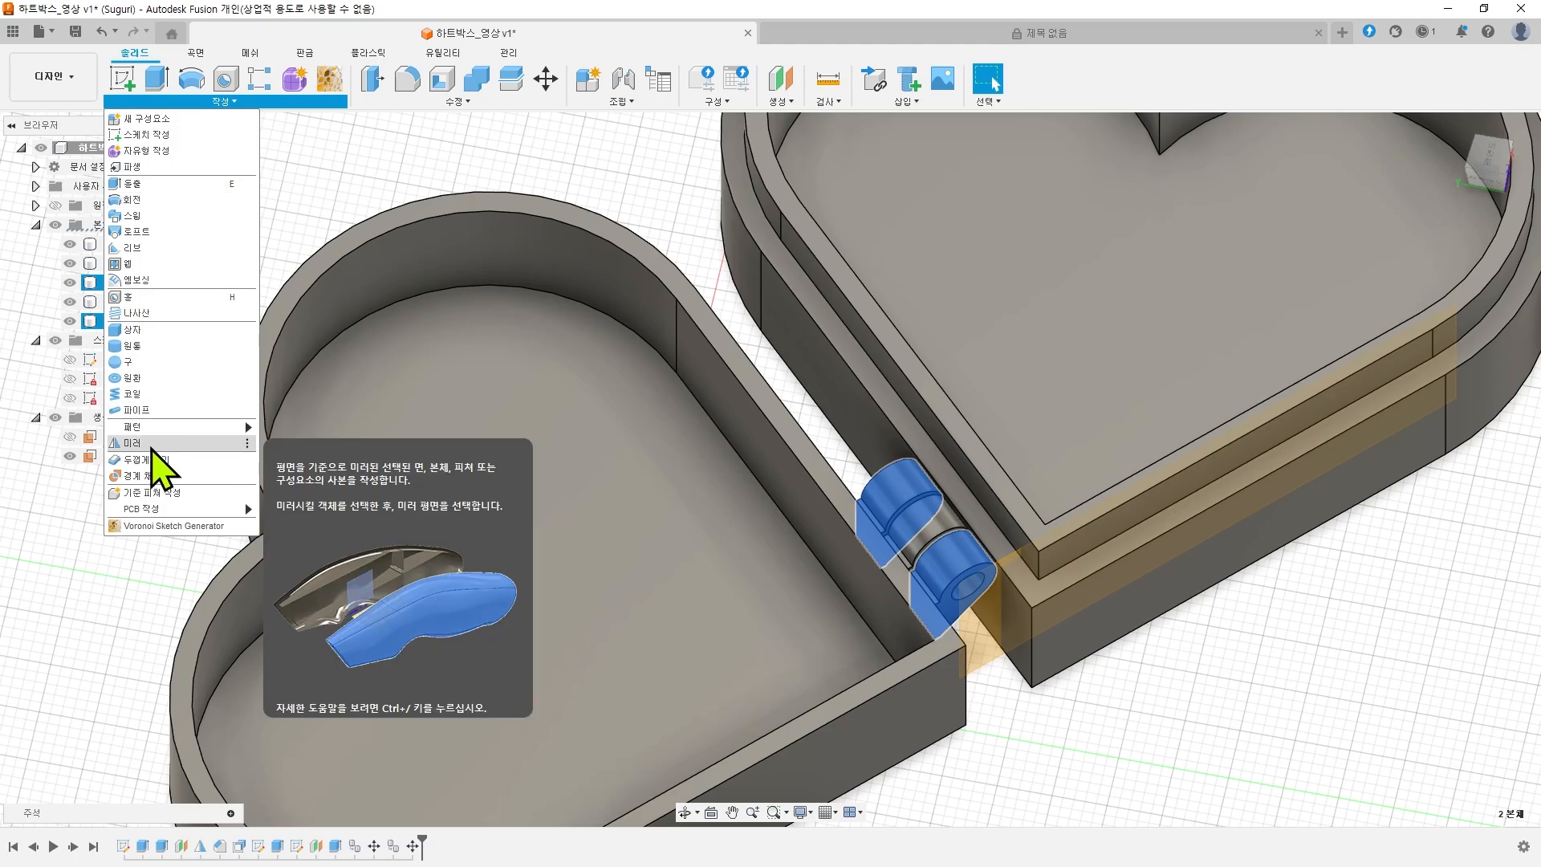
{"action": "left_click", "coordinate": [132, 443]}
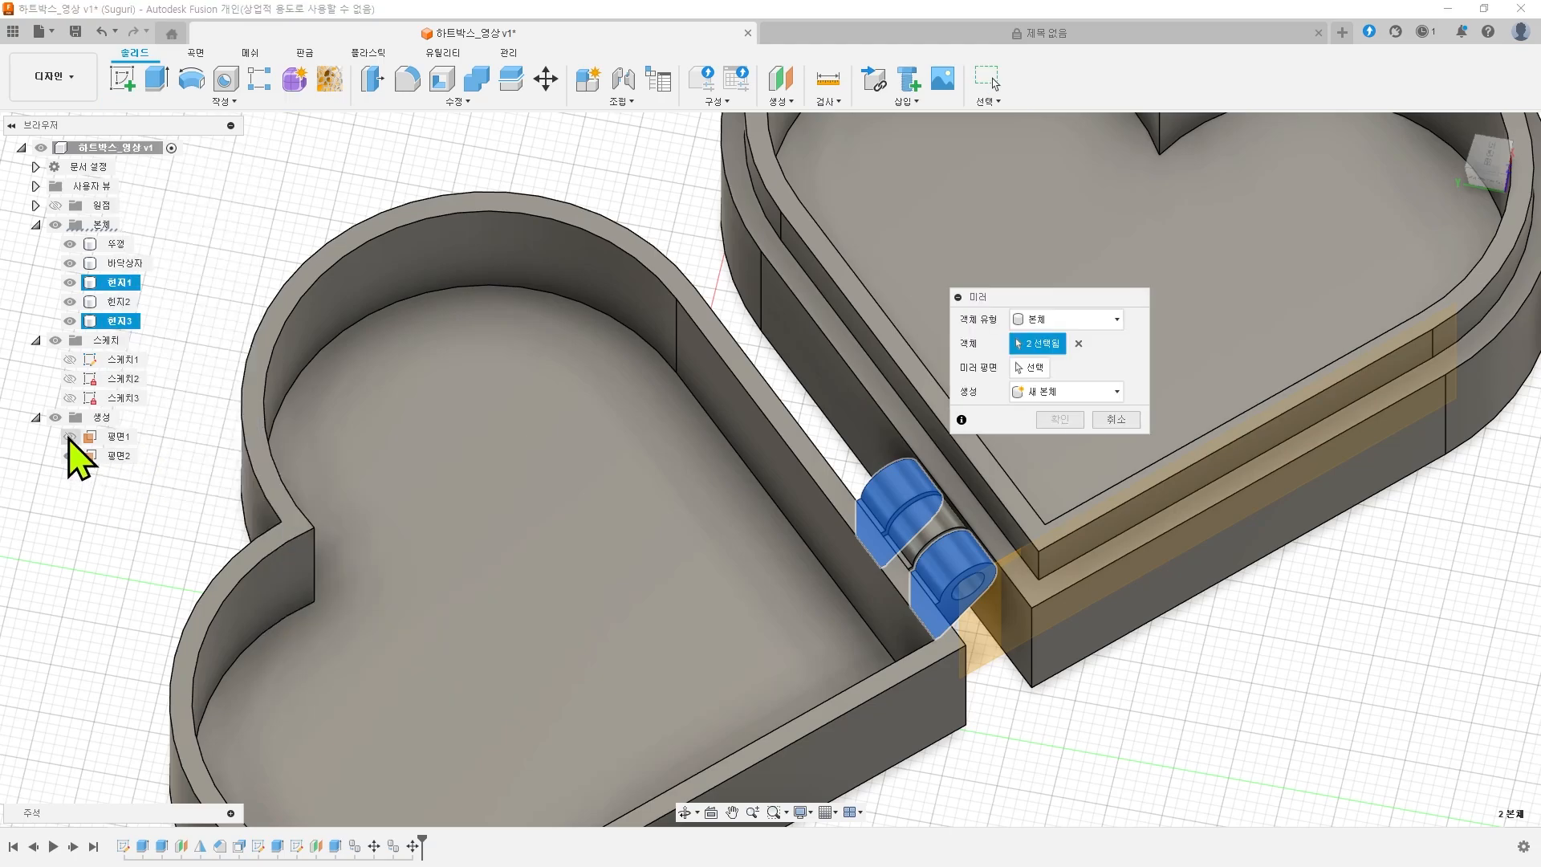
{"action": "left_click", "coordinate": [70, 436]}
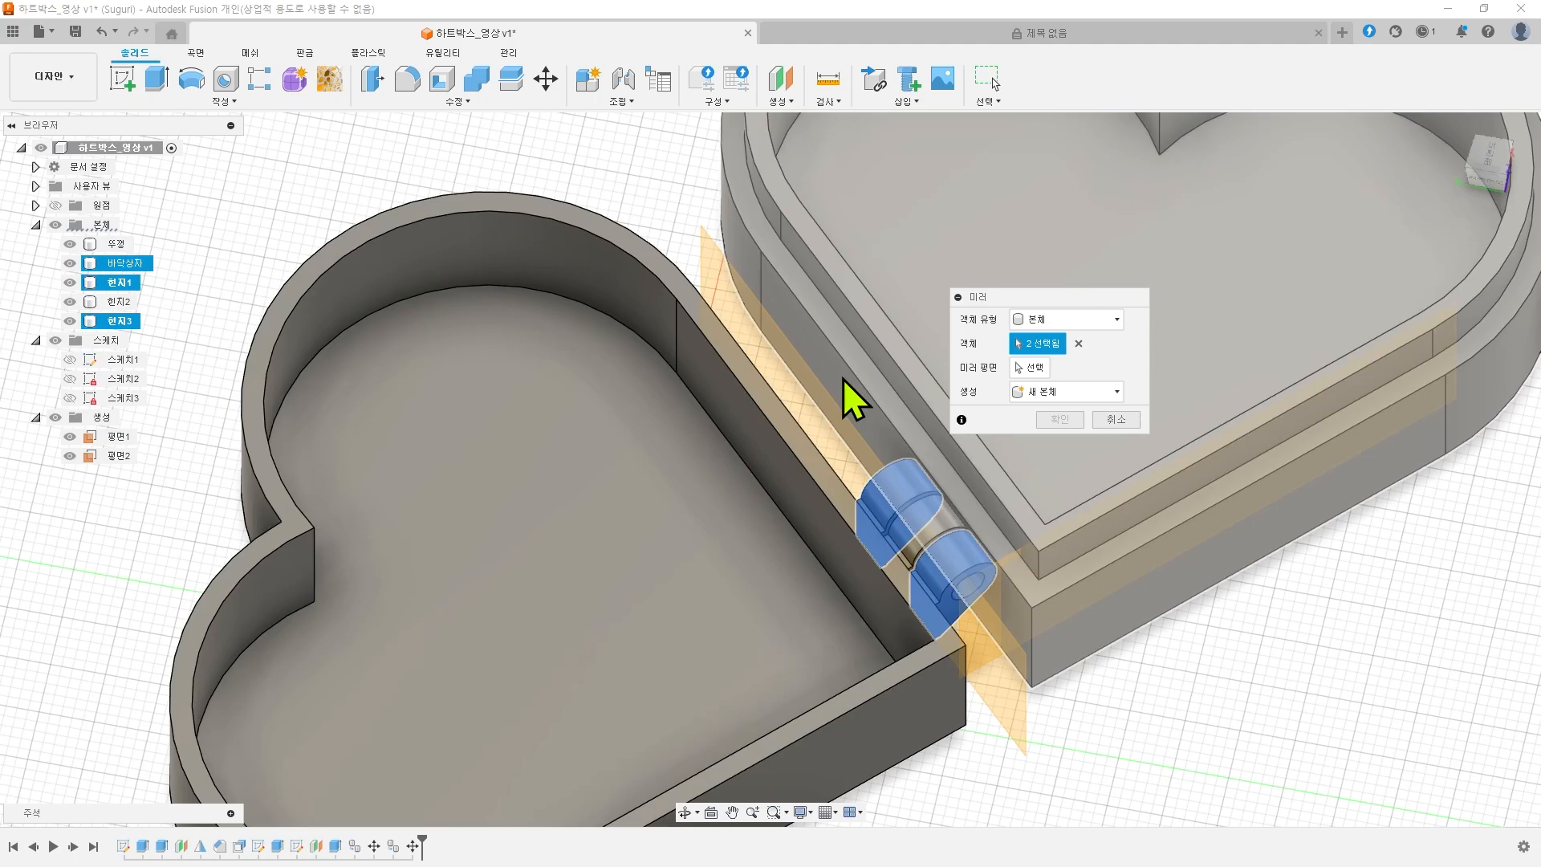
{"action": "middle_click_drag", "start_coordinate": [843, 378], "coordinate": [837, 325], "text": "shift"}
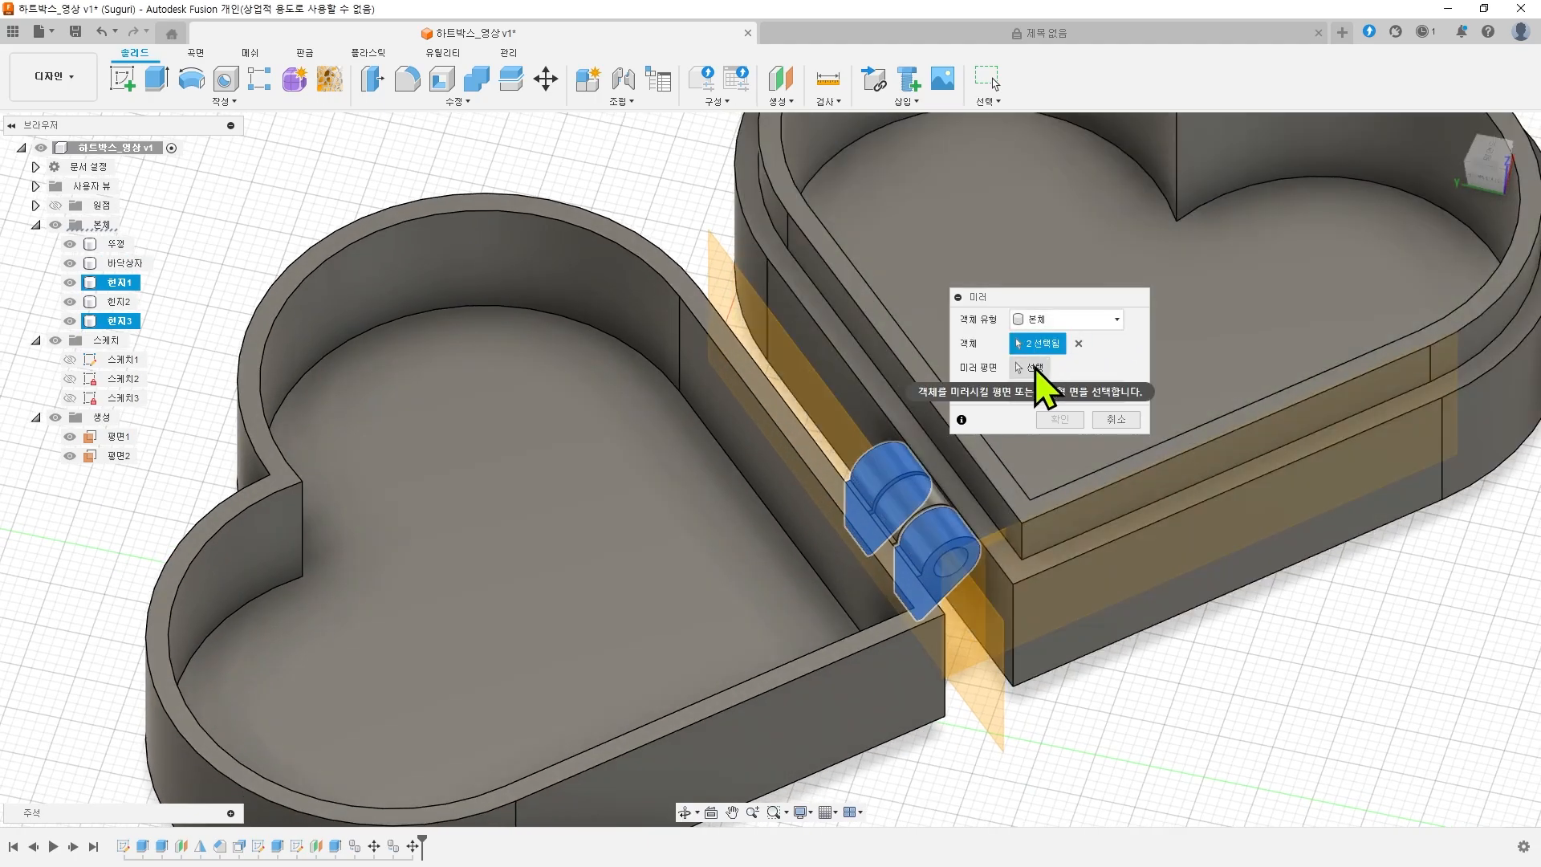
{"action": "left_click", "coordinate": [1033, 369]}
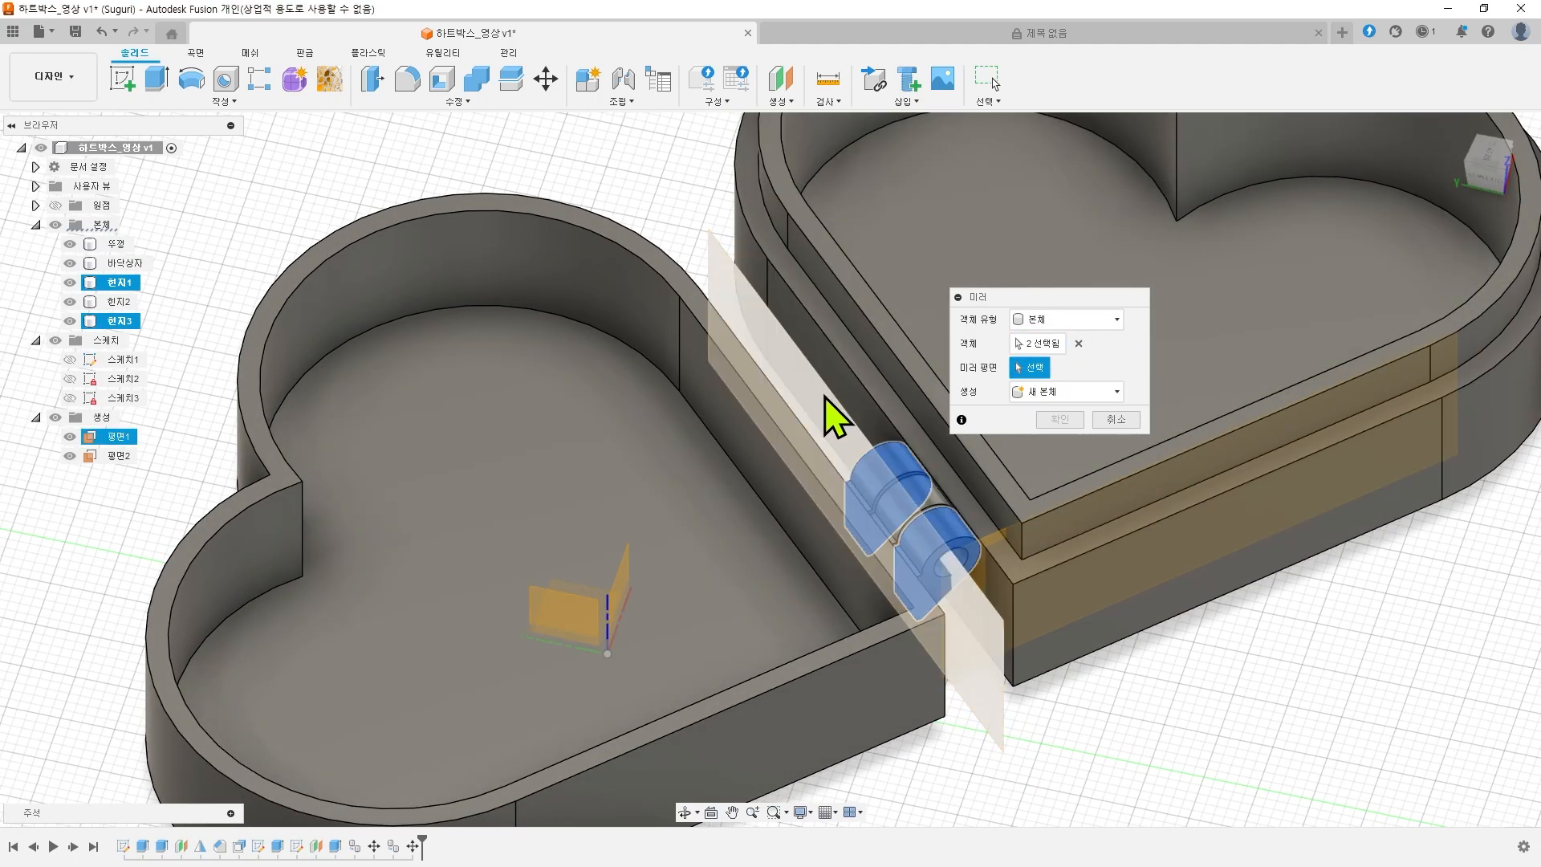
{"action": "left_click", "coordinate": [835, 417]}
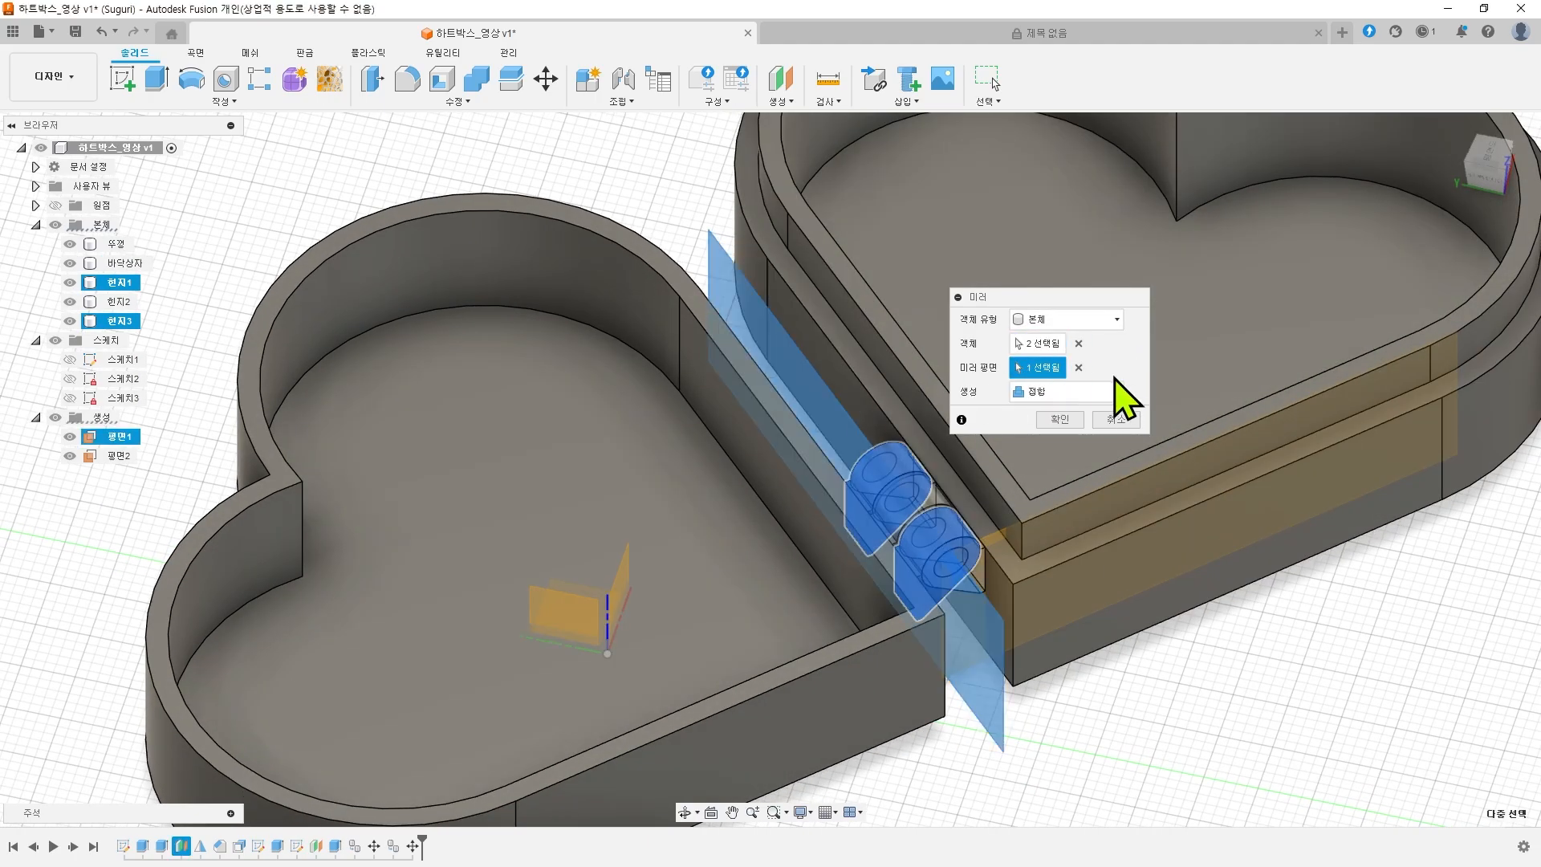
{"action": "left_click", "coordinate": [1060, 414]}
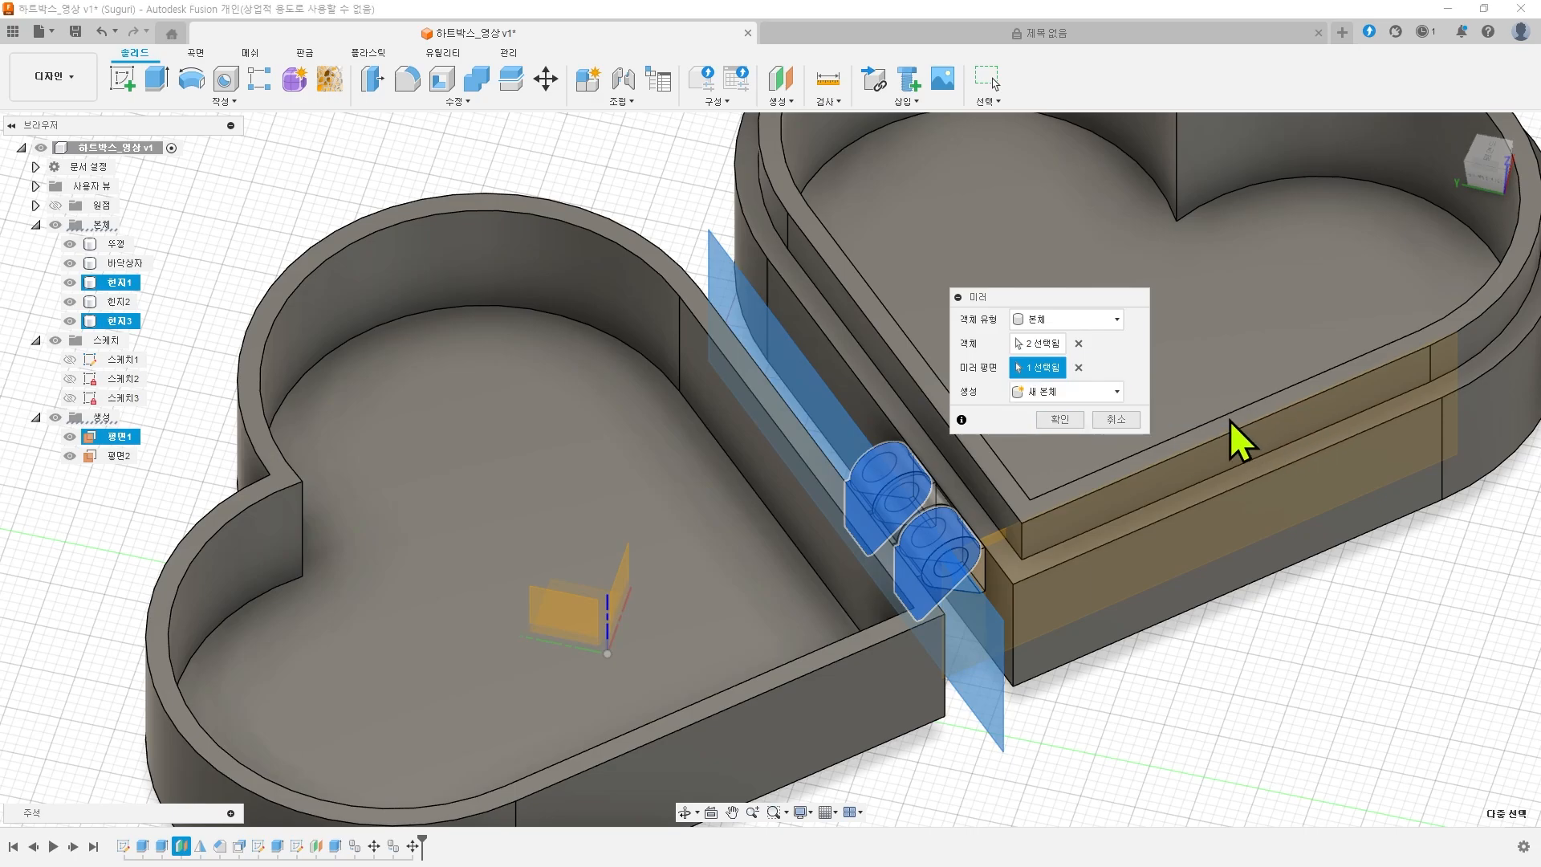
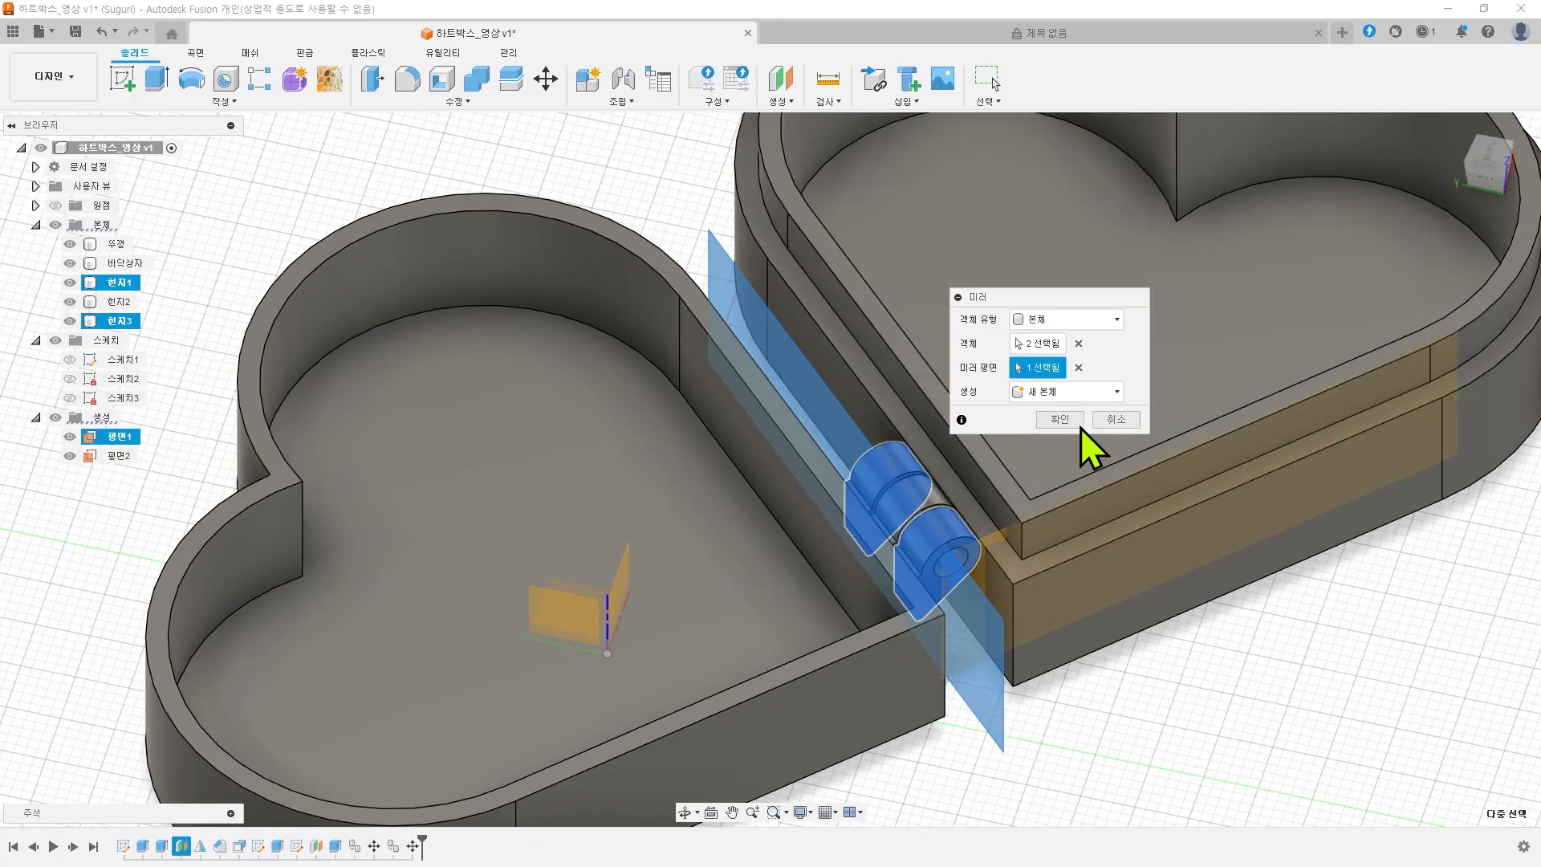
{"action": "left_click", "coordinate": [857, 401]}
- Hide the construction planes 평면1 and 평면2
{"action": "scroll", "coordinate": [1204, 675], "scroll_direction": "down", "scroll_amount": 3}
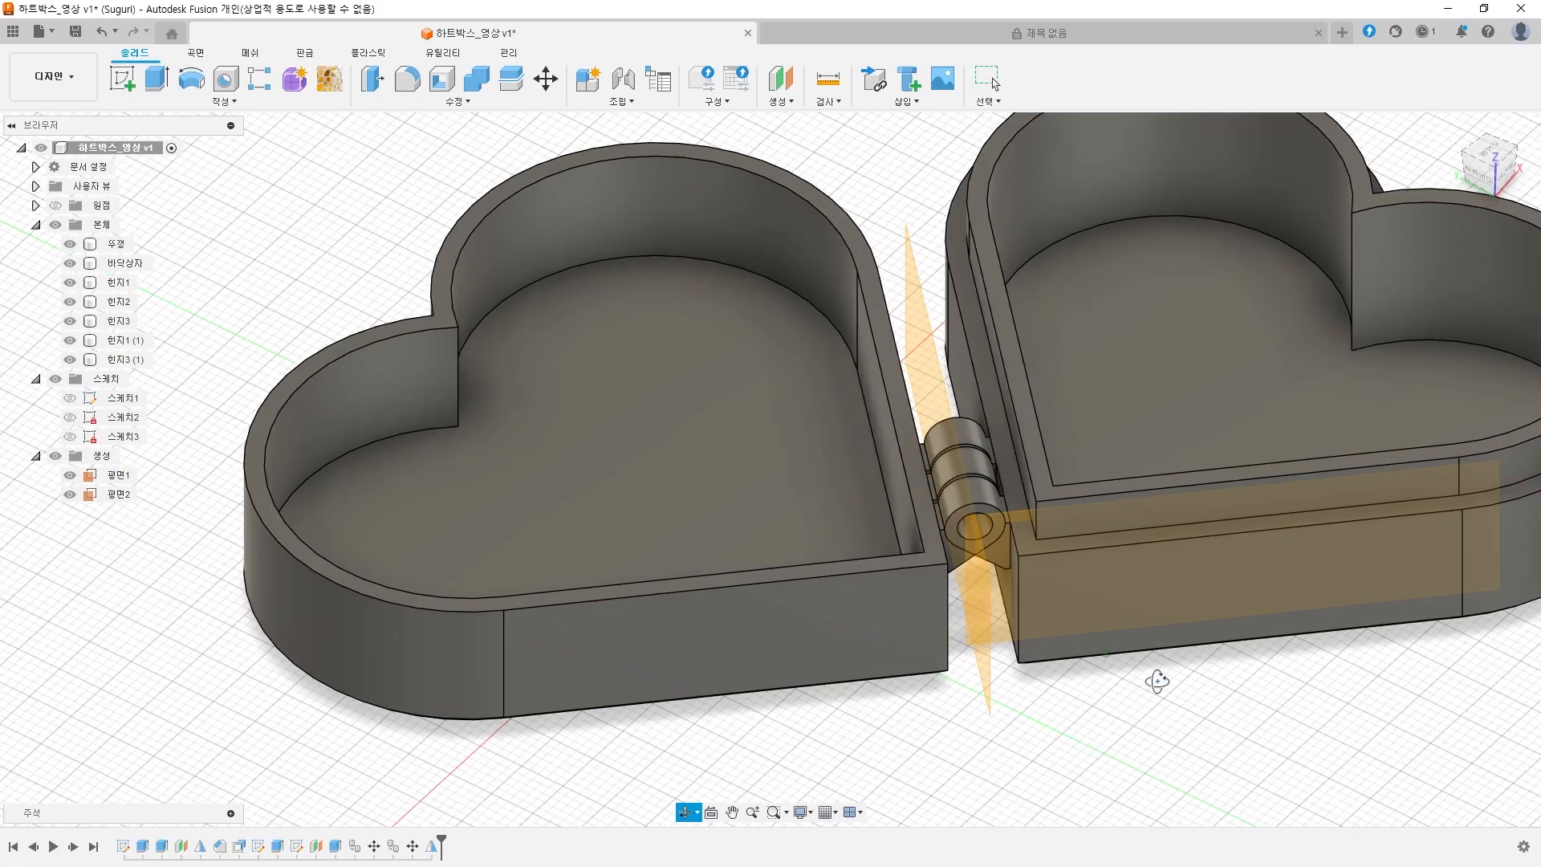
{"action": "left_click", "coordinate": [69, 480]}
{"action": "left_click", "coordinate": [69, 476]}
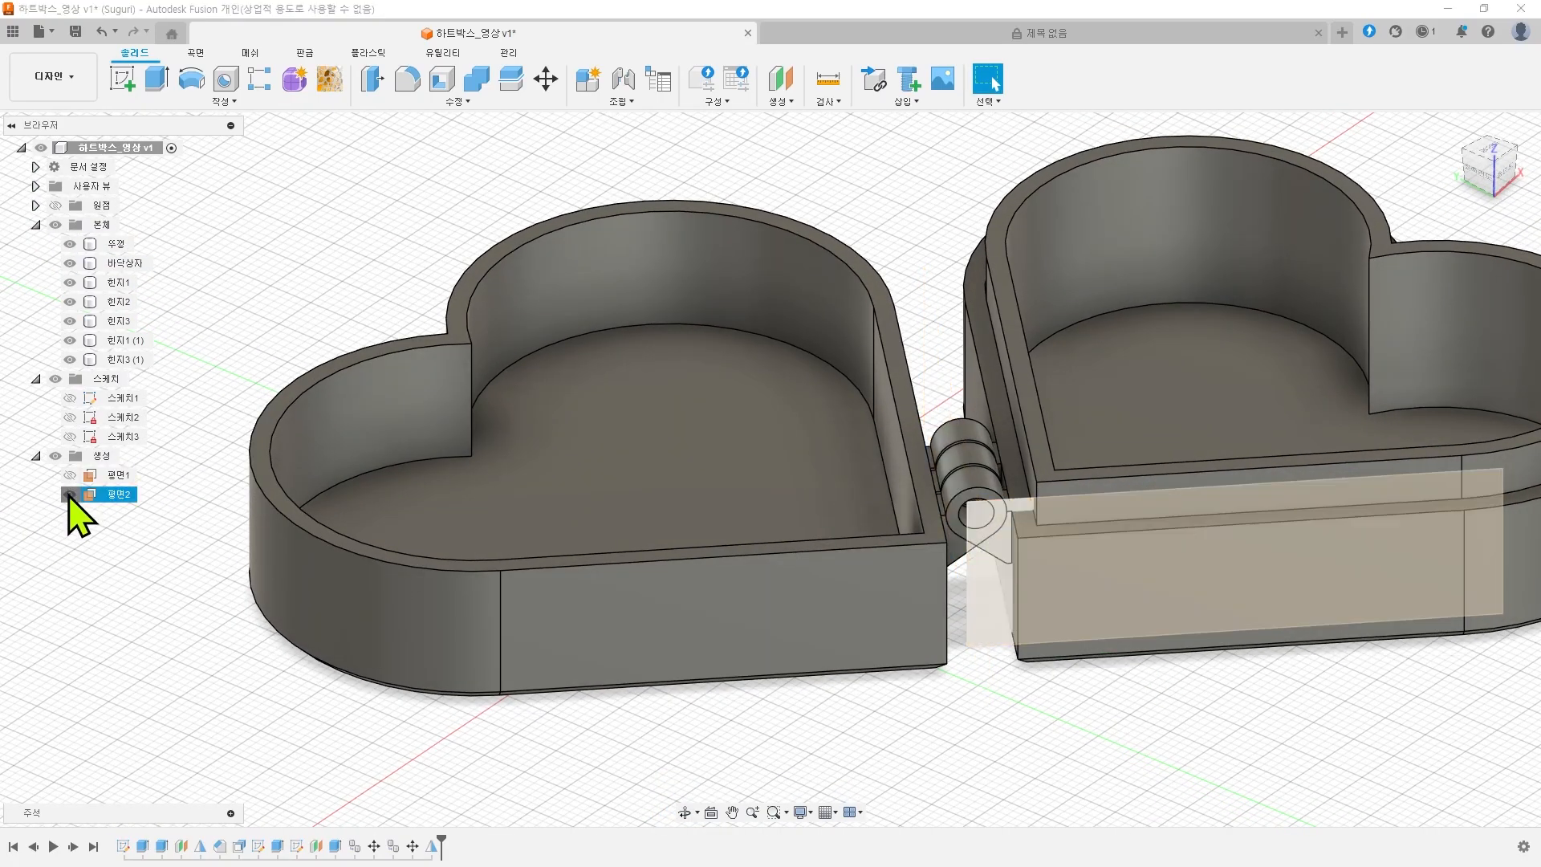
{"action": "left_click", "coordinate": [69, 495]}
{"action": "scroll", "coordinate": [1044, 699], "scroll_direction": "up", "scroll_amount": 5}
{"action": "scroll", "coordinate": [1072, 695], "scroll_direction": "down", "scroll_amount": 3}
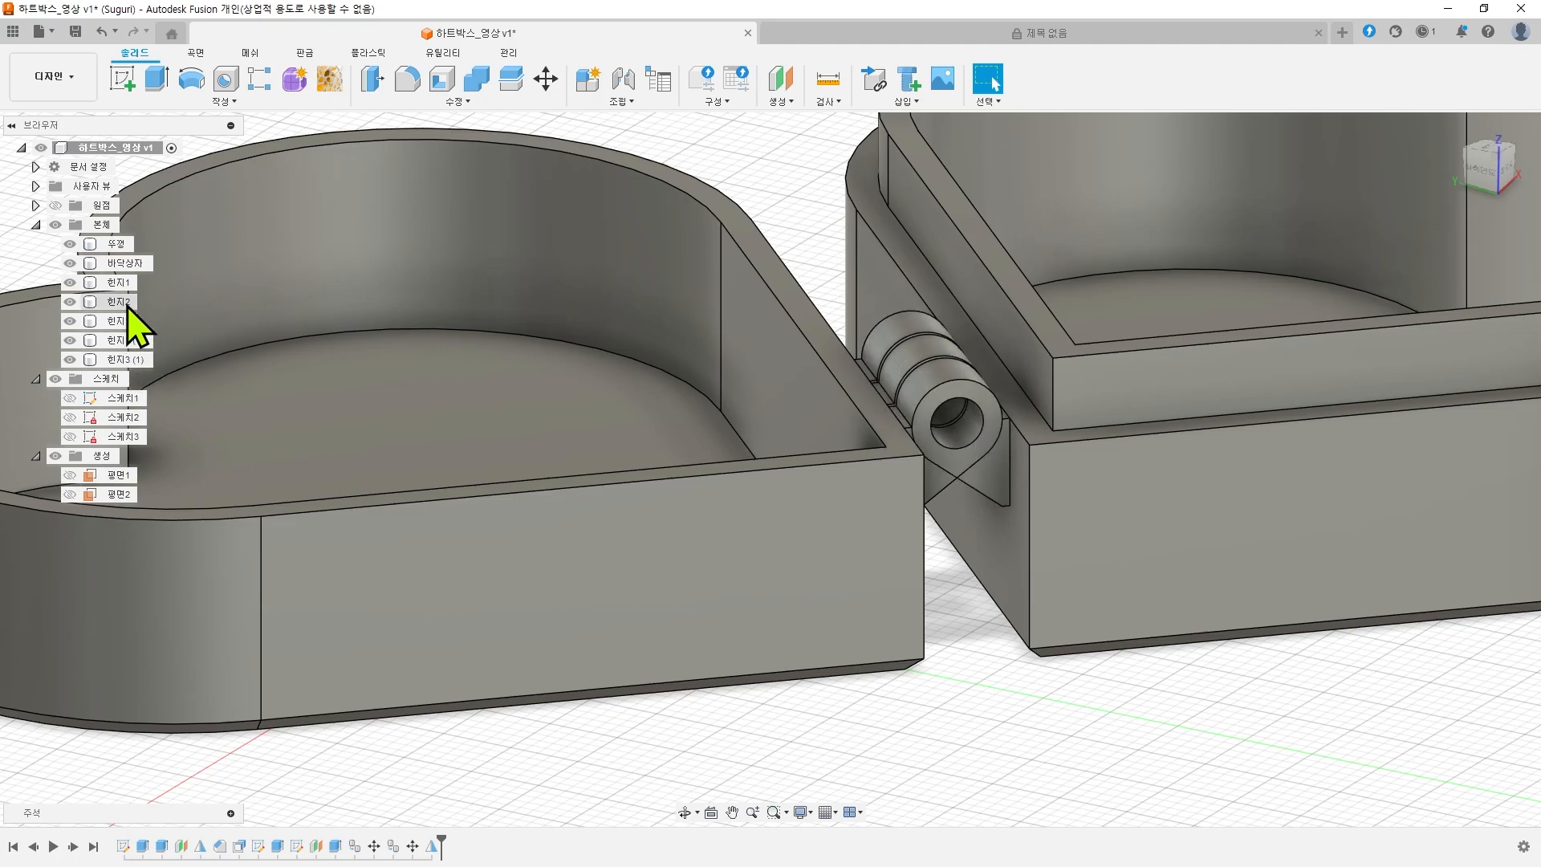
- Remove the original hinge bodies 힌지1 and 힌지3, keeping their mirrored copies
{"action": "left_click", "coordinate": [120, 283]}
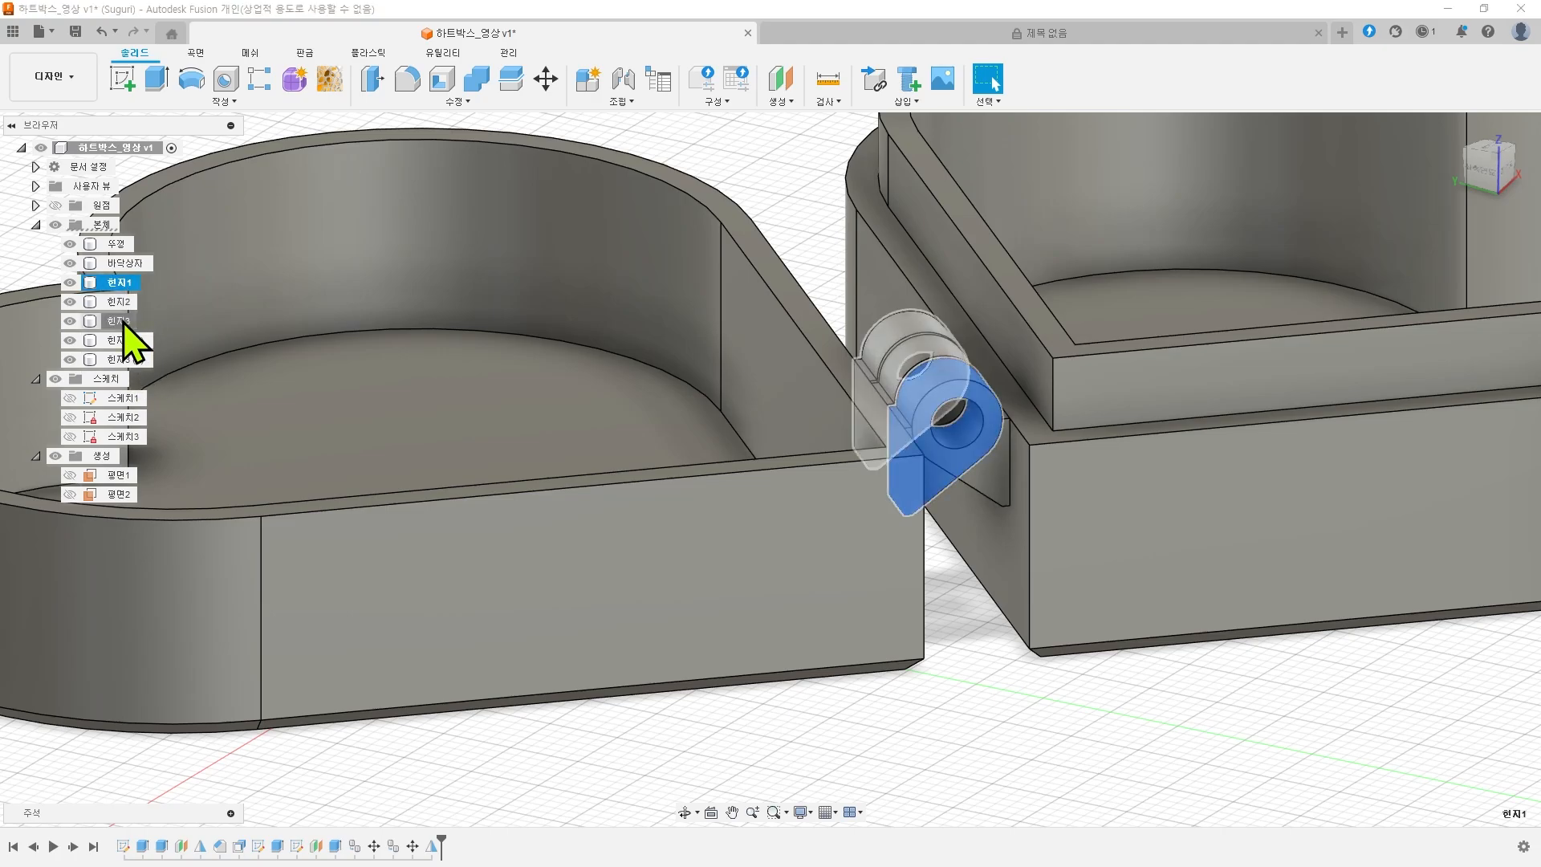
{"action": "left_click", "coordinate": [120, 322], "text": "ctrl"}
{"action": "right_click", "coordinate": [127, 337]}
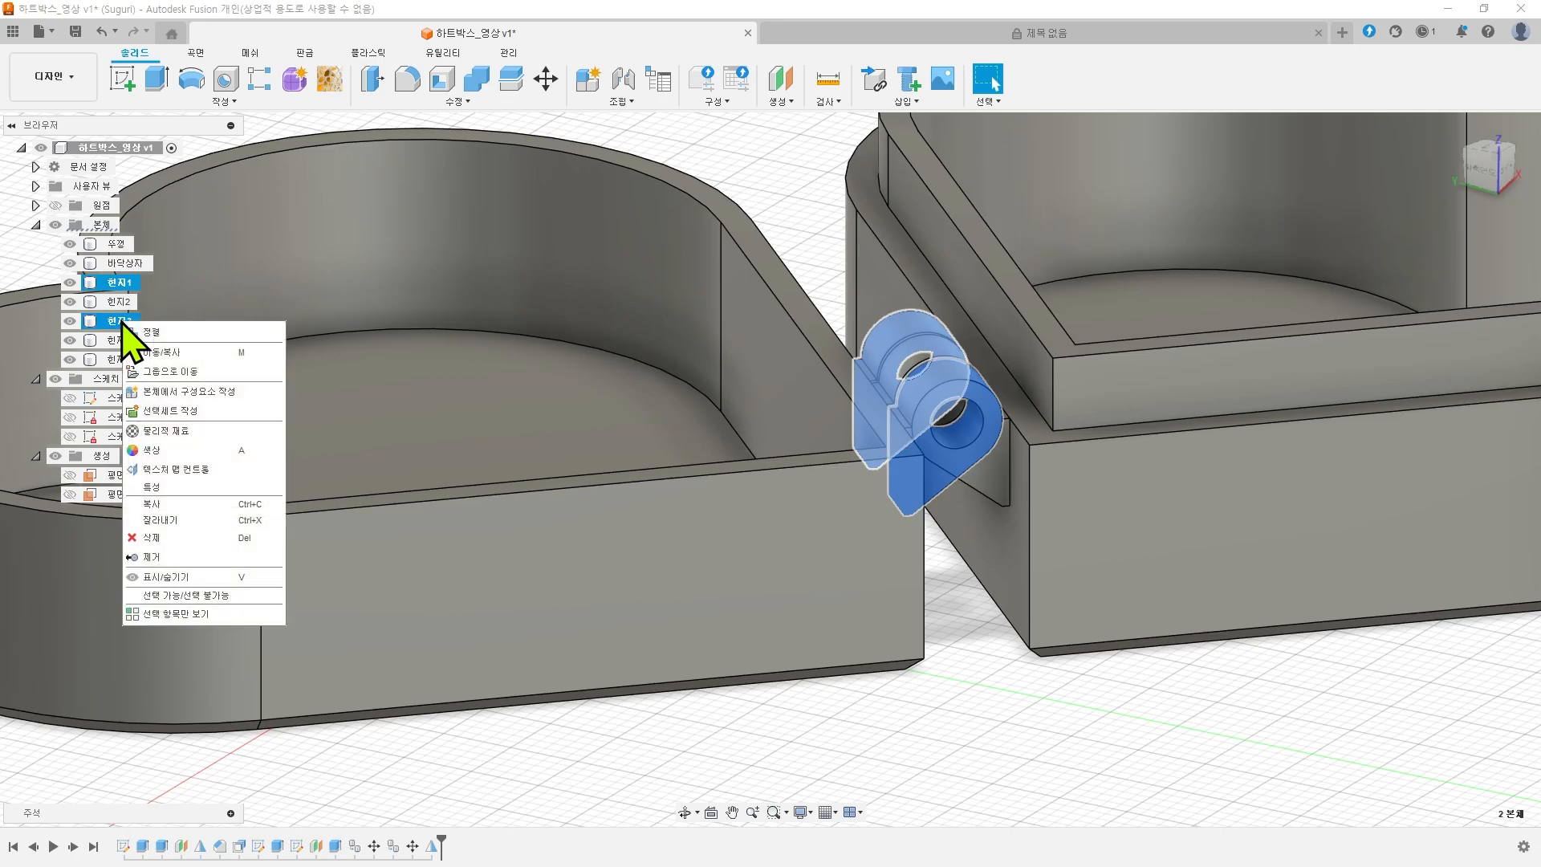
{"action": "left_click", "coordinate": [152, 557]}
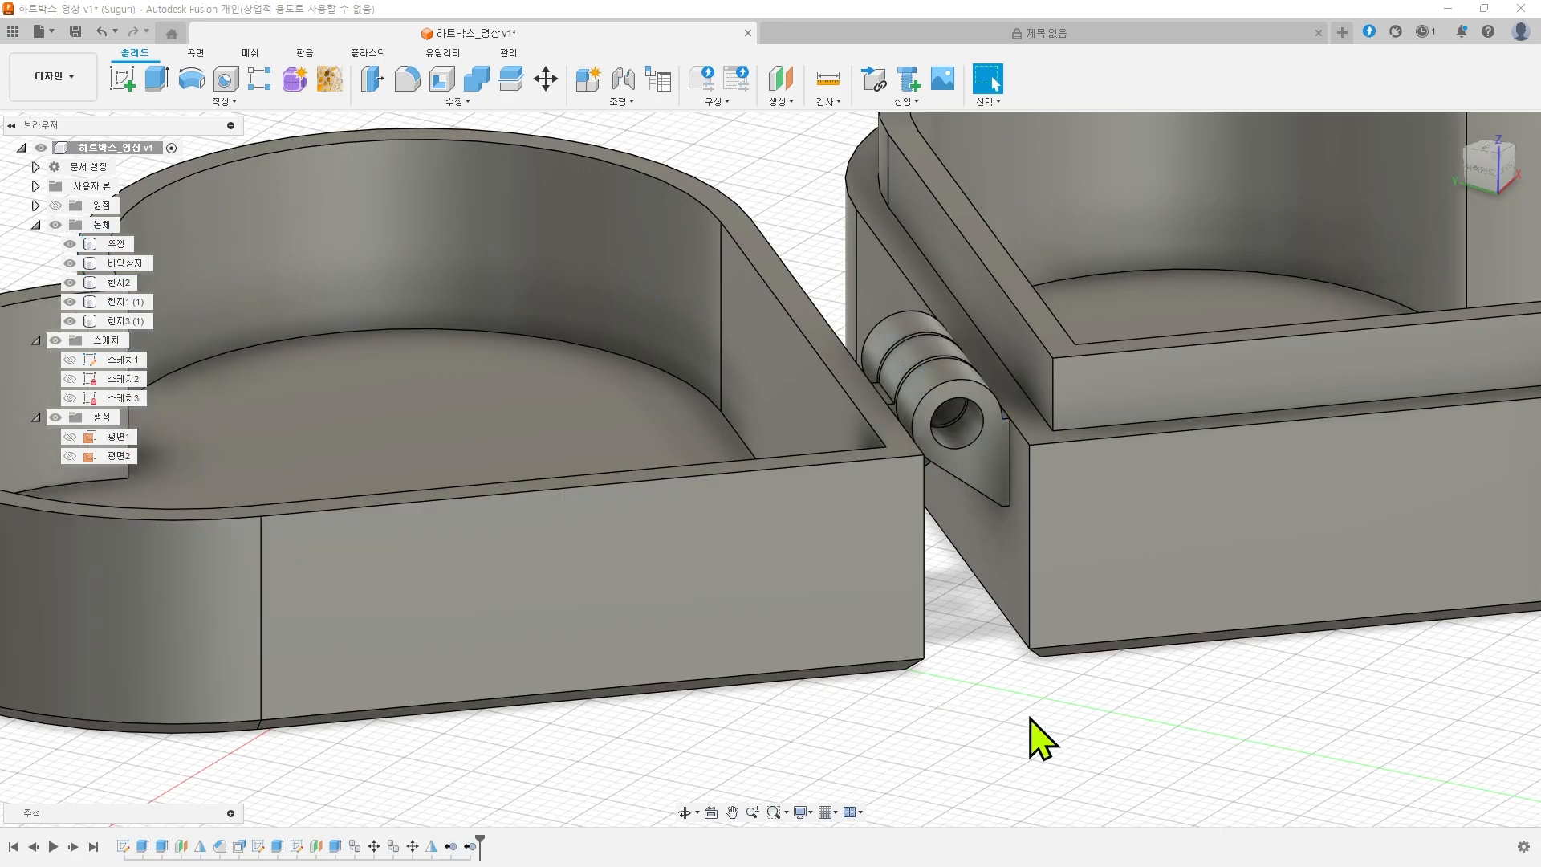
- Highlight the remaining hinge bodies one by one to check which knuckle each one is
{"action": "middle_click_drag", "start_coordinate": [965, 692], "coordinate": [984, 715], "text": "shift"}
{"action": "middle_click_drag", "start_coordinate": [1073, 643], "coordinate": [1215, 698], "text": "shift"}
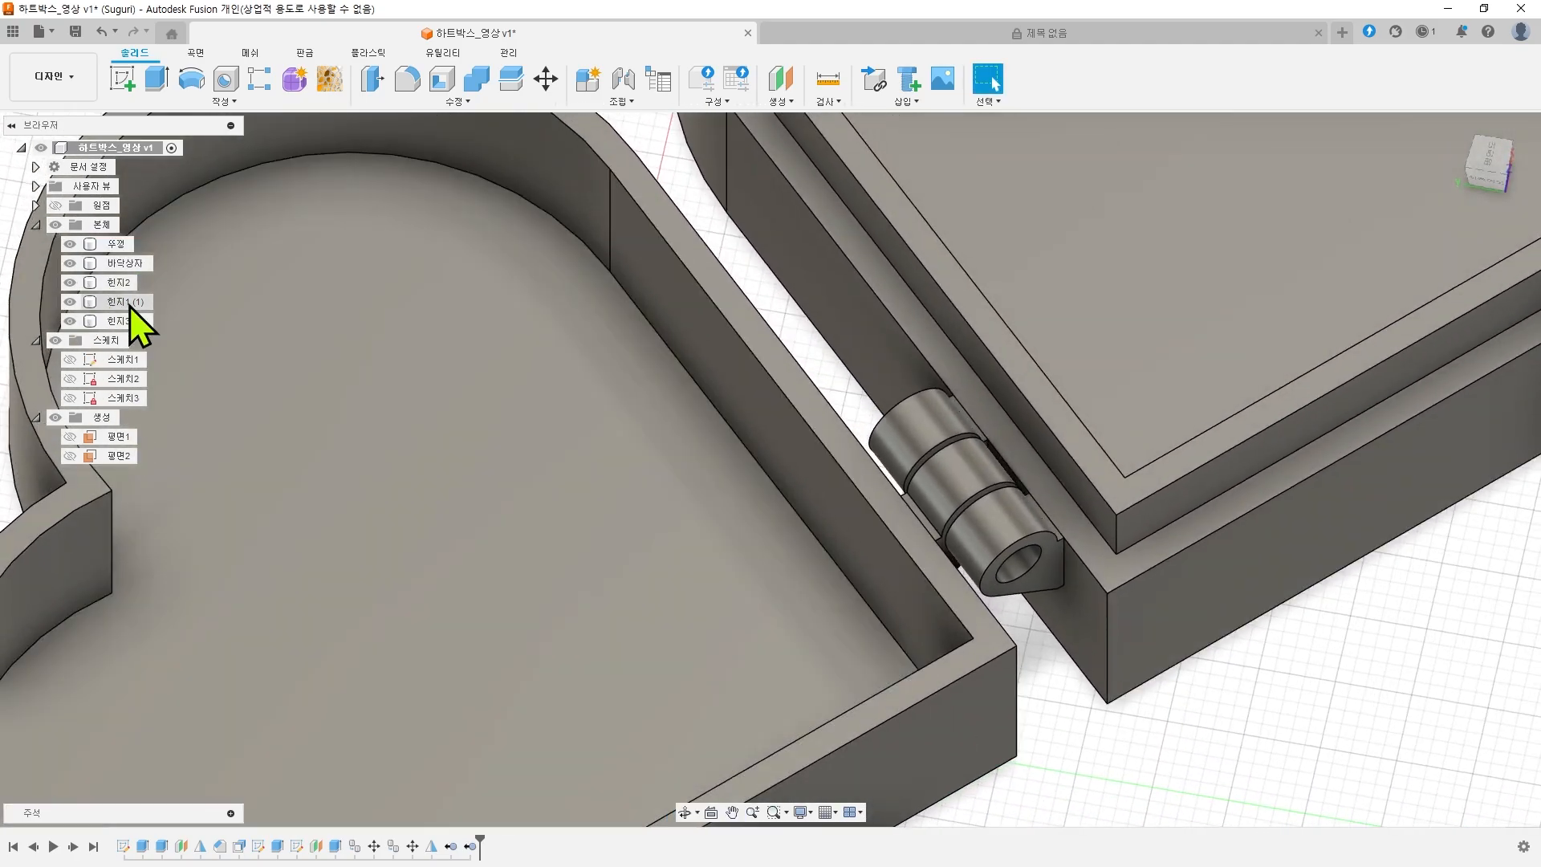
{"action": "left_click", "coordinate": [128, 306]}
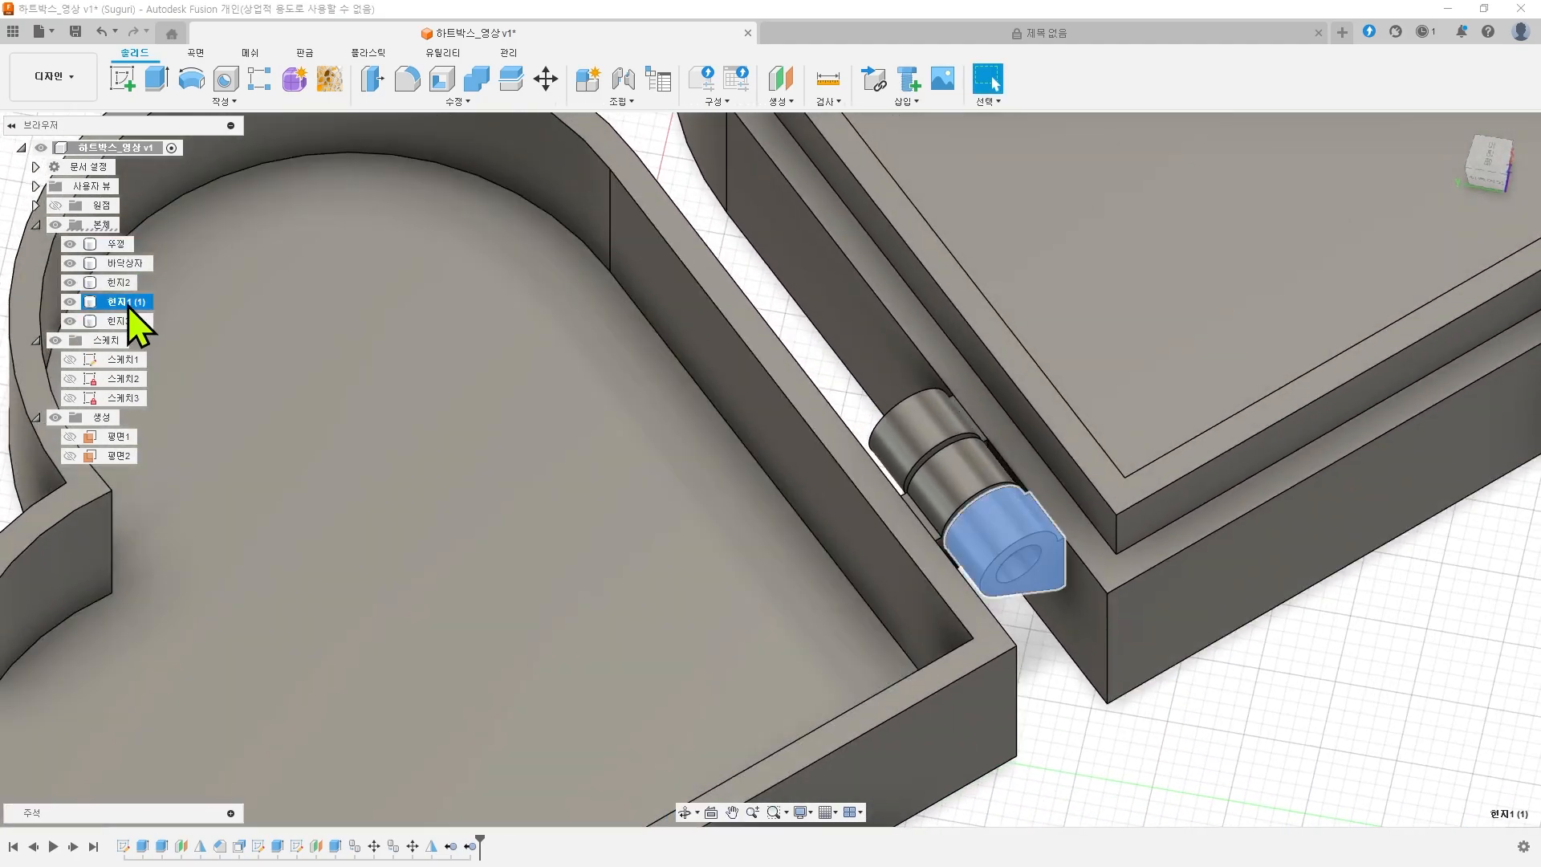
{"action": "left_click", "coordinate": [121, 284]}
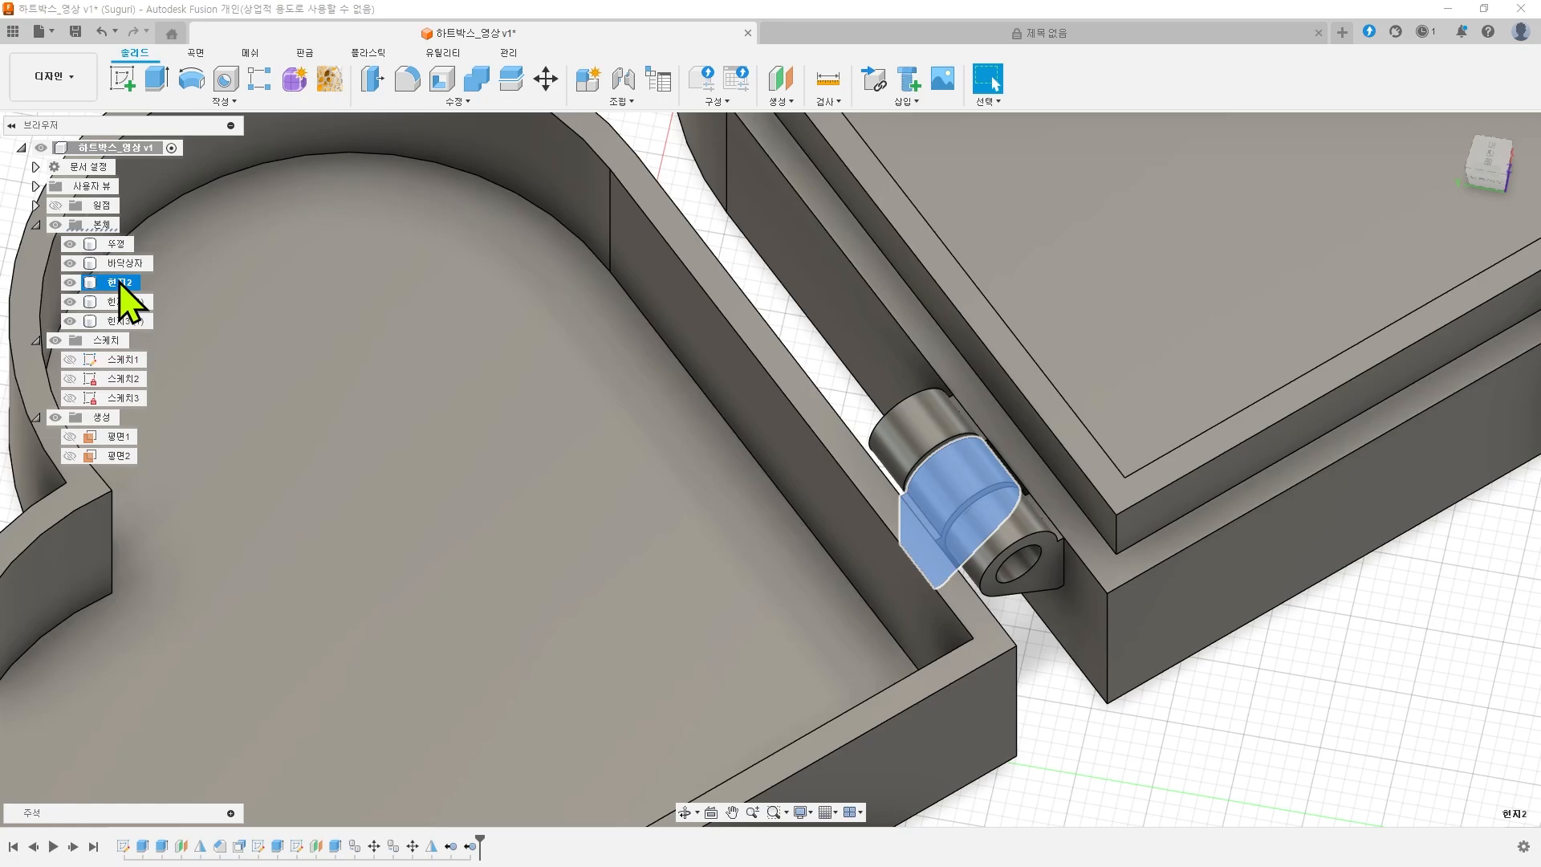
{"action": "left_click", "coordinate": [119, 321]}
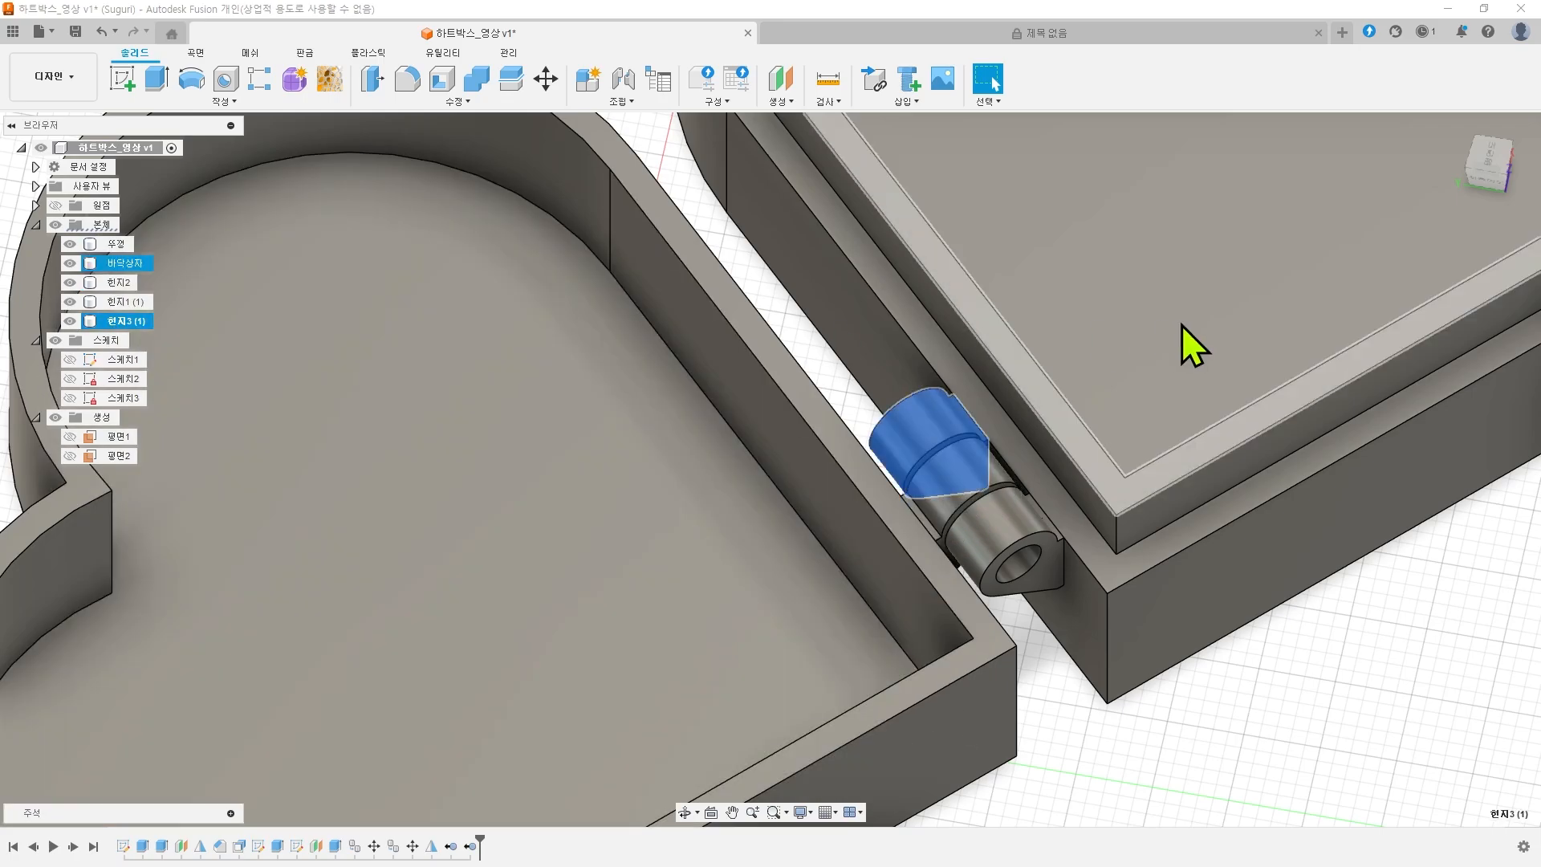
{"action": "left_click", "coordinate": [1351, 739]}
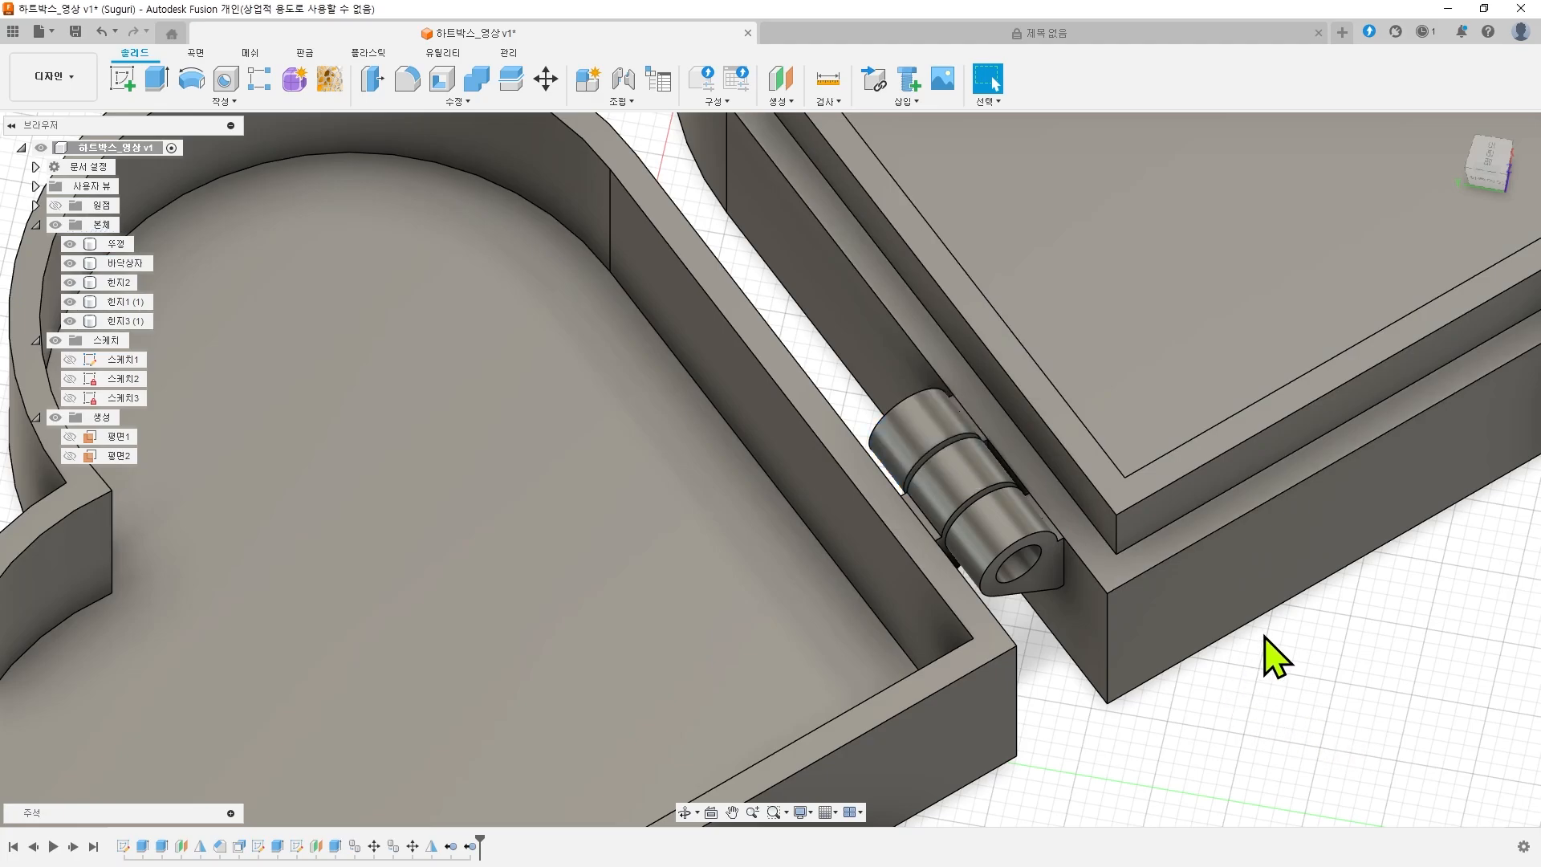
{"action": "scroll", "coordinate": [1273, 653], "scroll_direction": "down", "scroll_amount": 3}
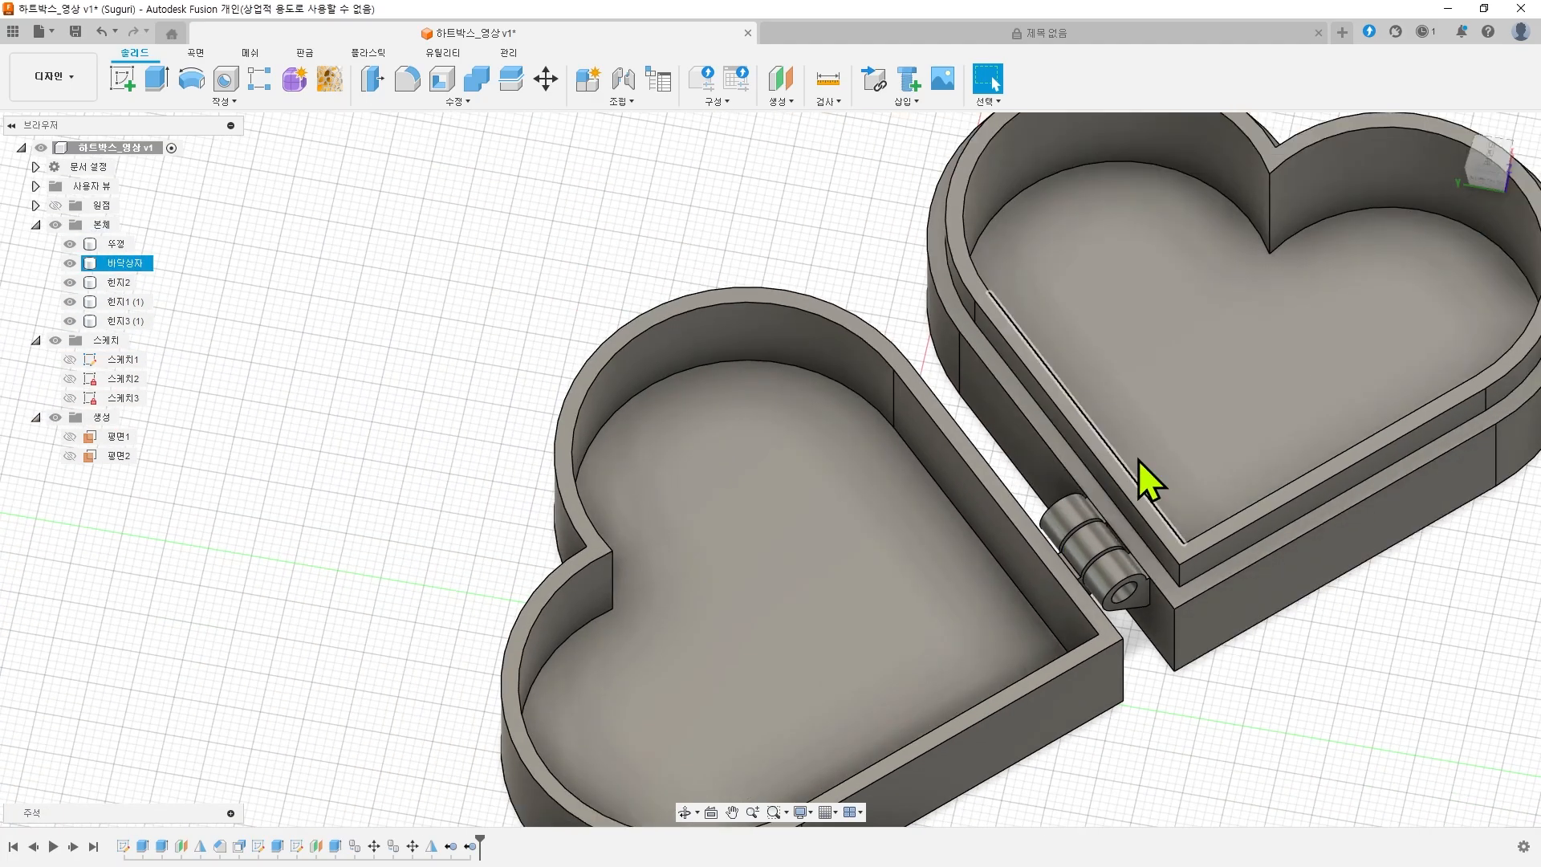
- Duplicate the three hinge bodies 힌지2, 힌지1 (1) and 힌지3 (1) in place
{"action": "left_click", "coordinate": [120, 286]}
{"action": "left_click", "coordinate": [120, 303], "text": "ctrl"}
{"action": "left_click", "coordinate": [120, 322], "text": "ctrl"}
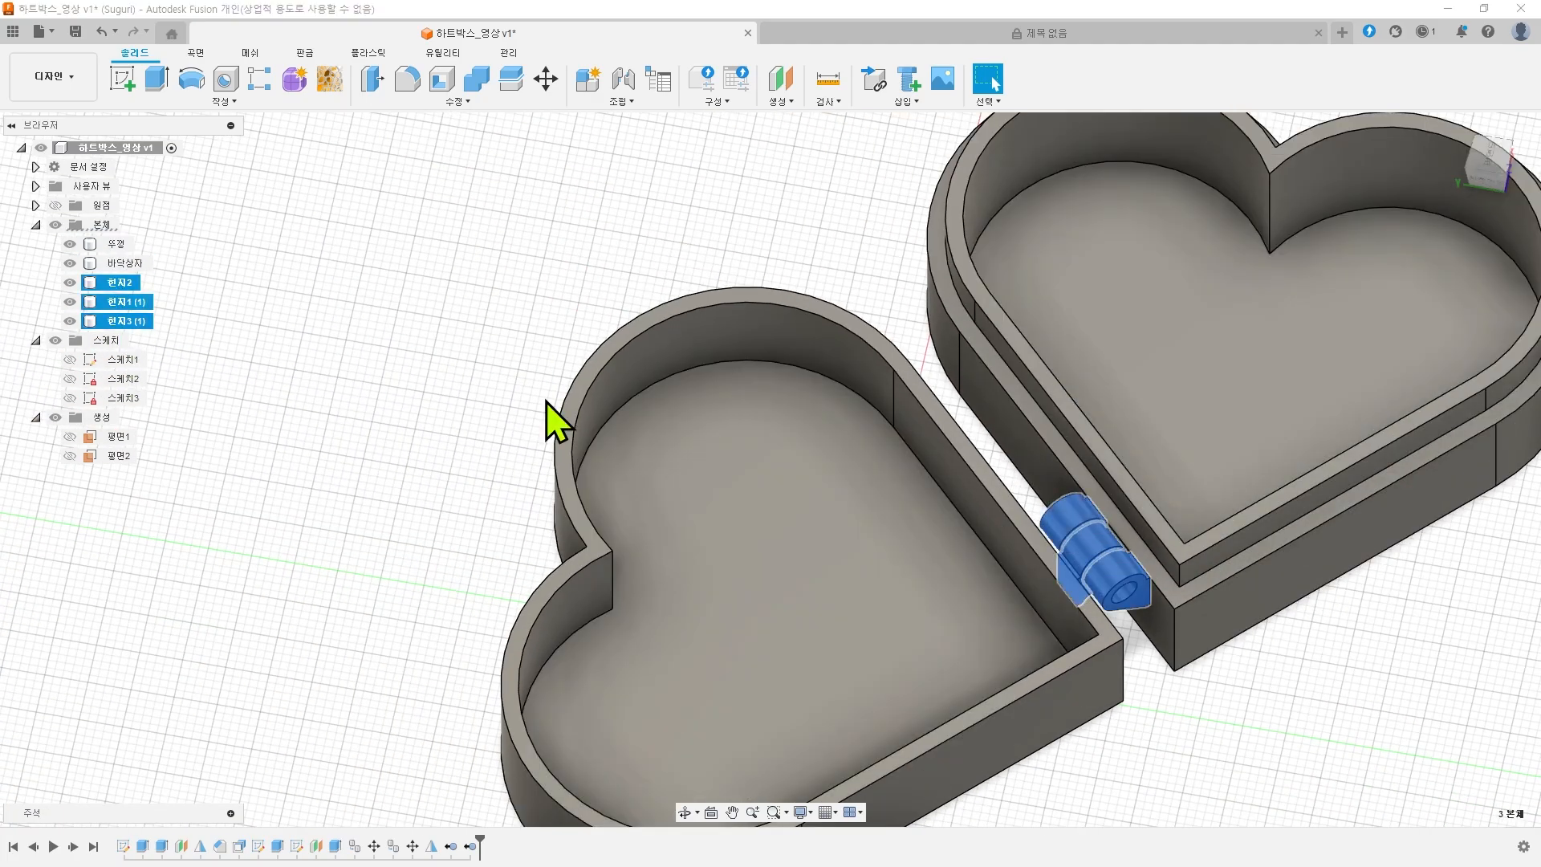
{"action": "key", "text": "ctrl+c"}
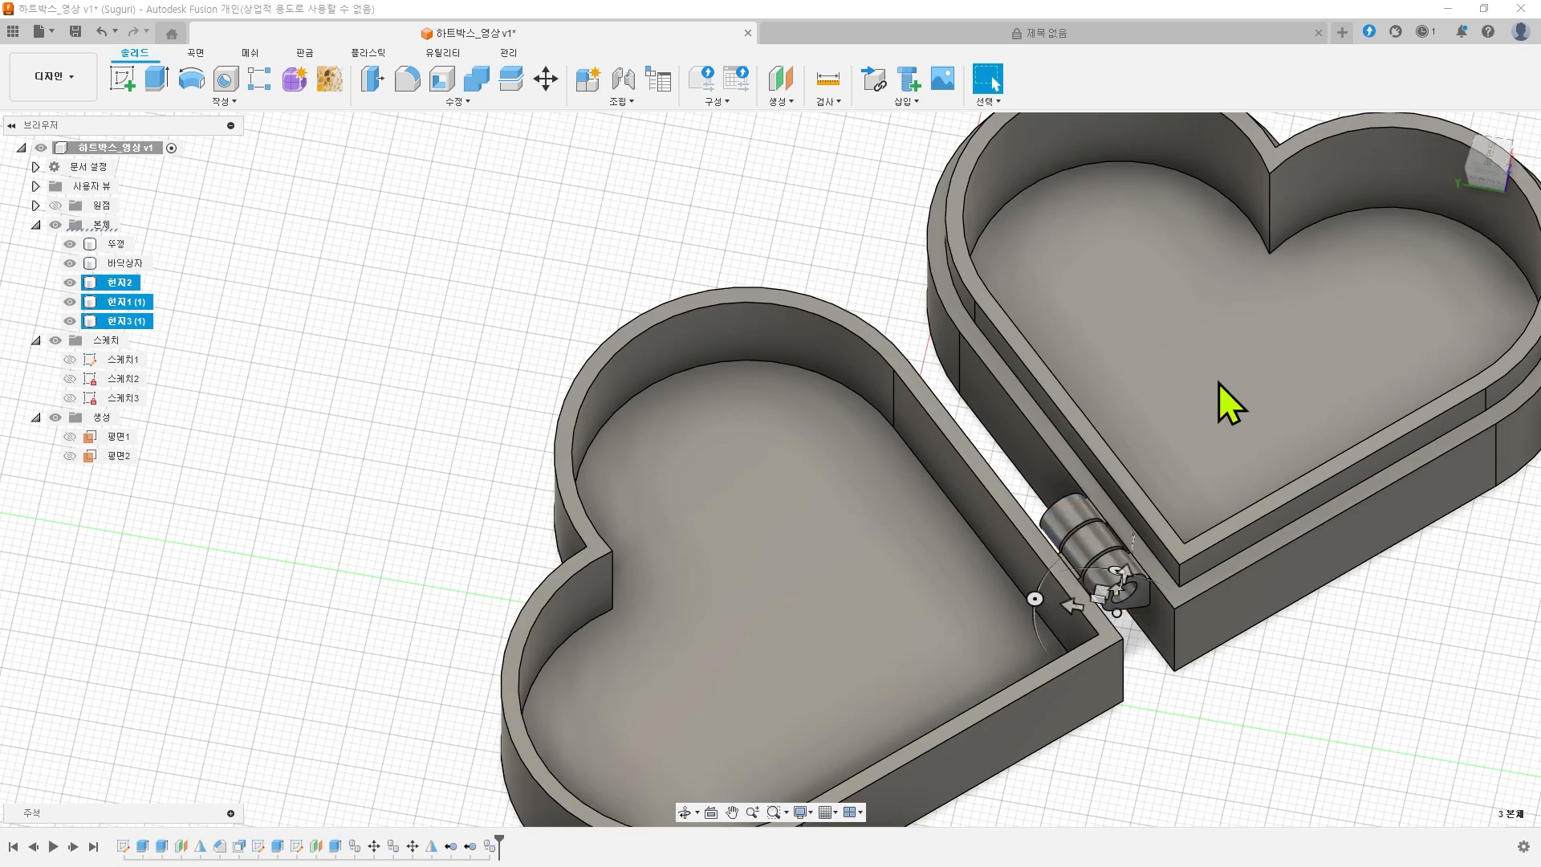
{"action": "key", "text": "ctrl+v"}
{"action": "middle_click_drag", "start_coordinate": [913, 345], "coordinate": [598, 194]}
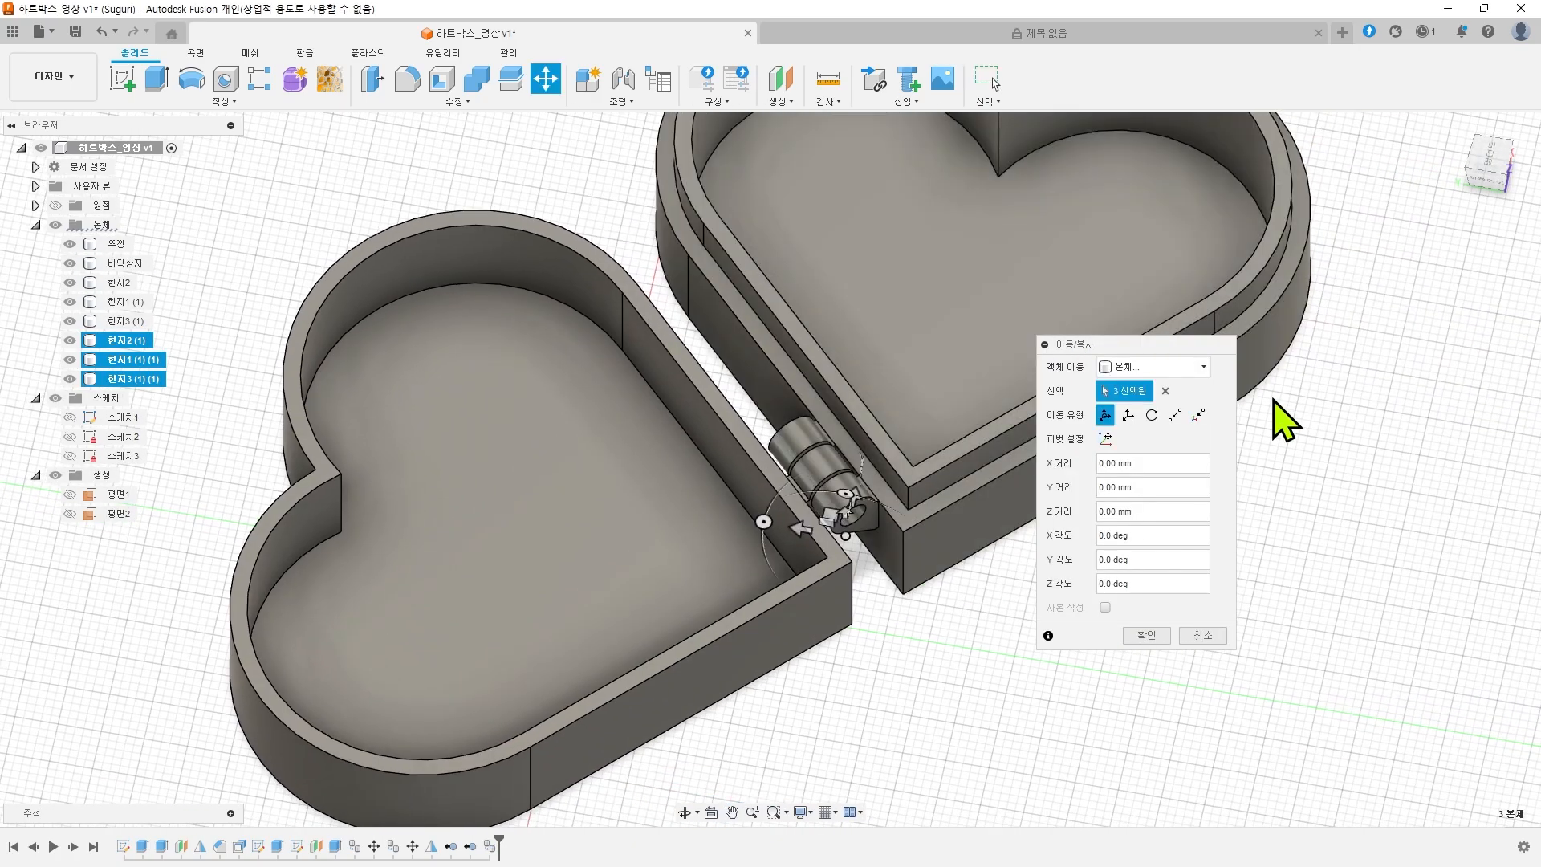
- Align the move pivot with the lid's straight edge and shift the three hinge copies 20 mm in X along it
{"action": "left_click", "coordinate": [1105, 438]}
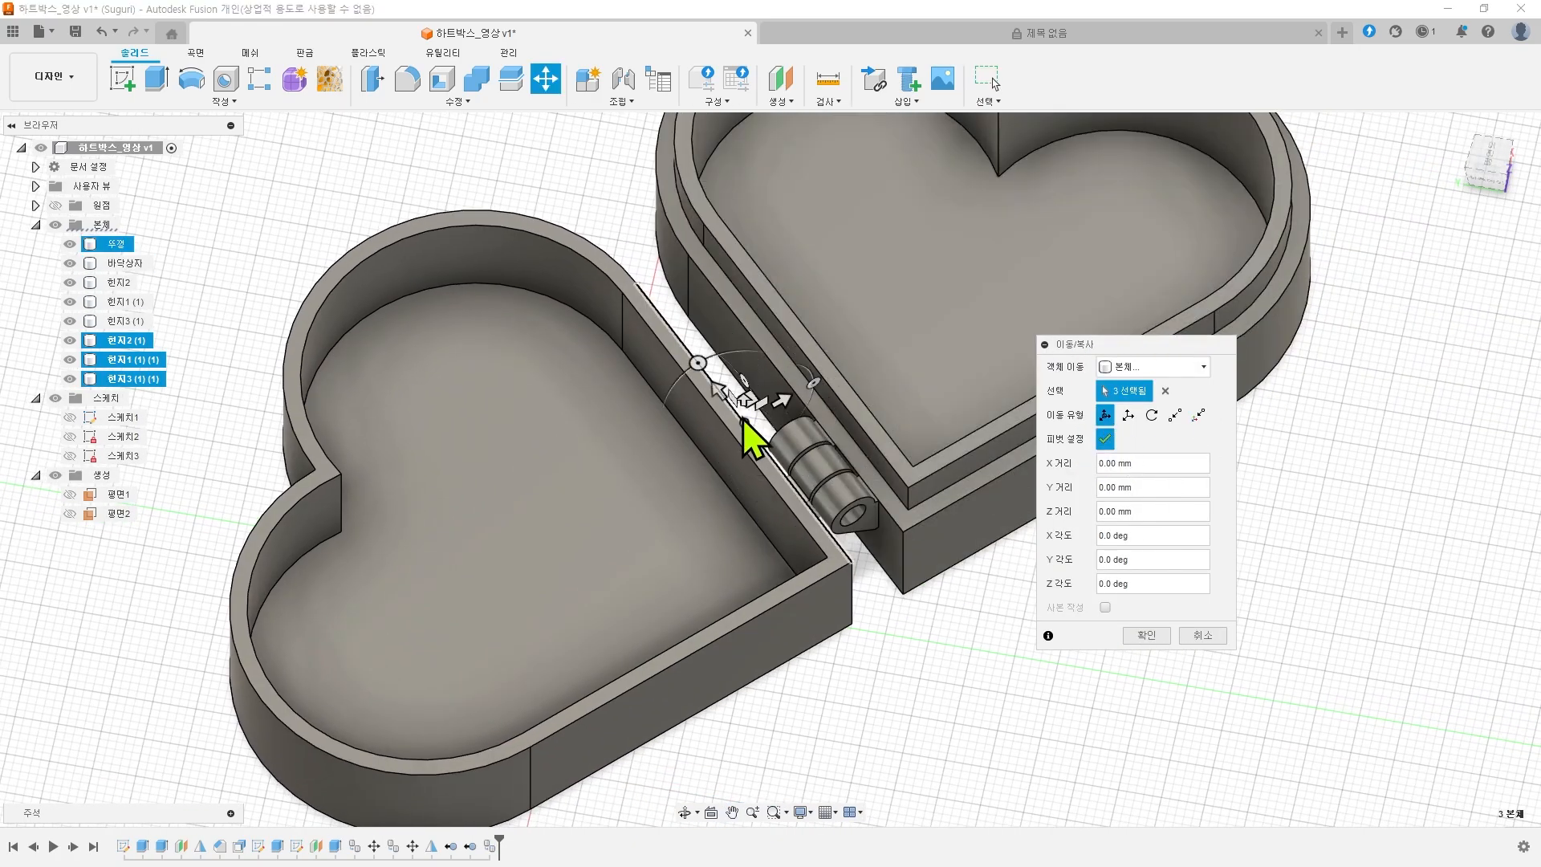
{"action": "left_click", "coordinate": [744, 423]}
{"action": "middle_click_drag", "start_coordinate": [917, 574], "coordinate": [950, 651], "text": "shift"}
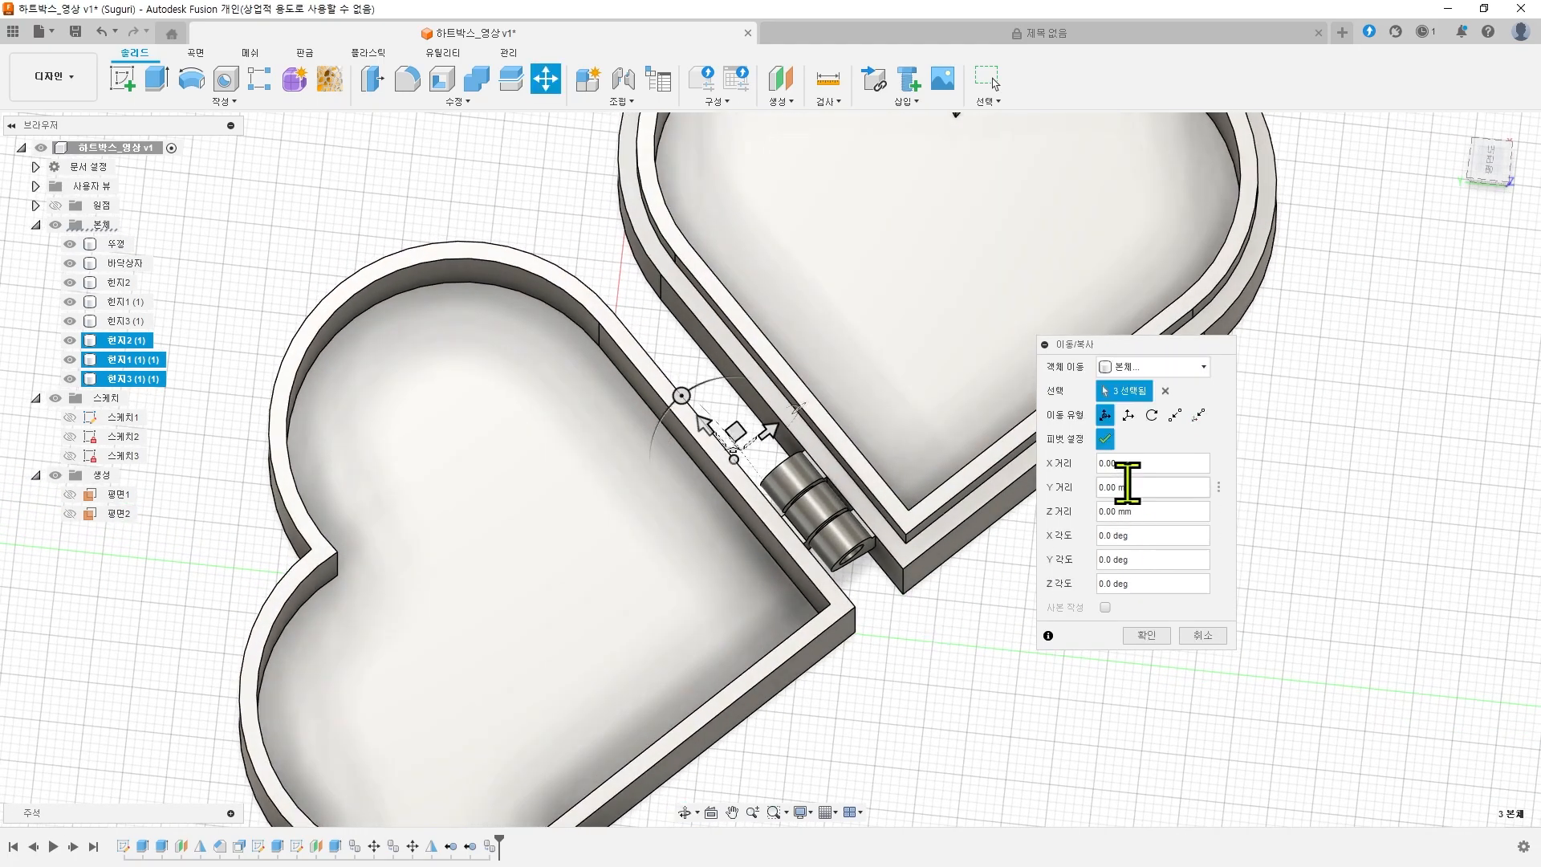
{"action": "left_click", "coordinate": [1106, 438]}
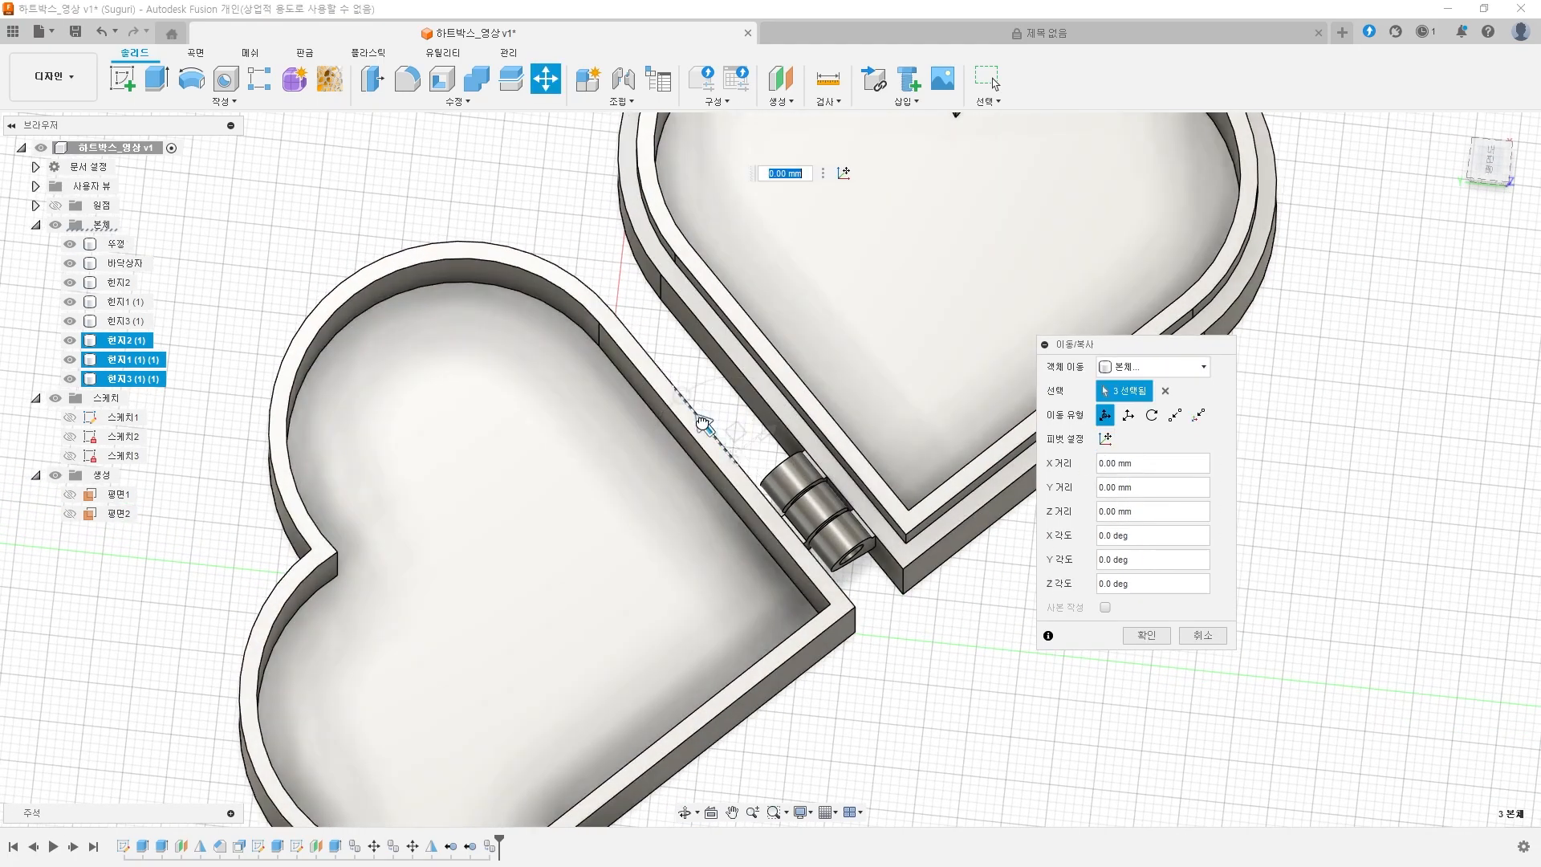
{"action": "left_click_drag", "start_coordinate": [705, 423], "coordinate": [592, 292]}
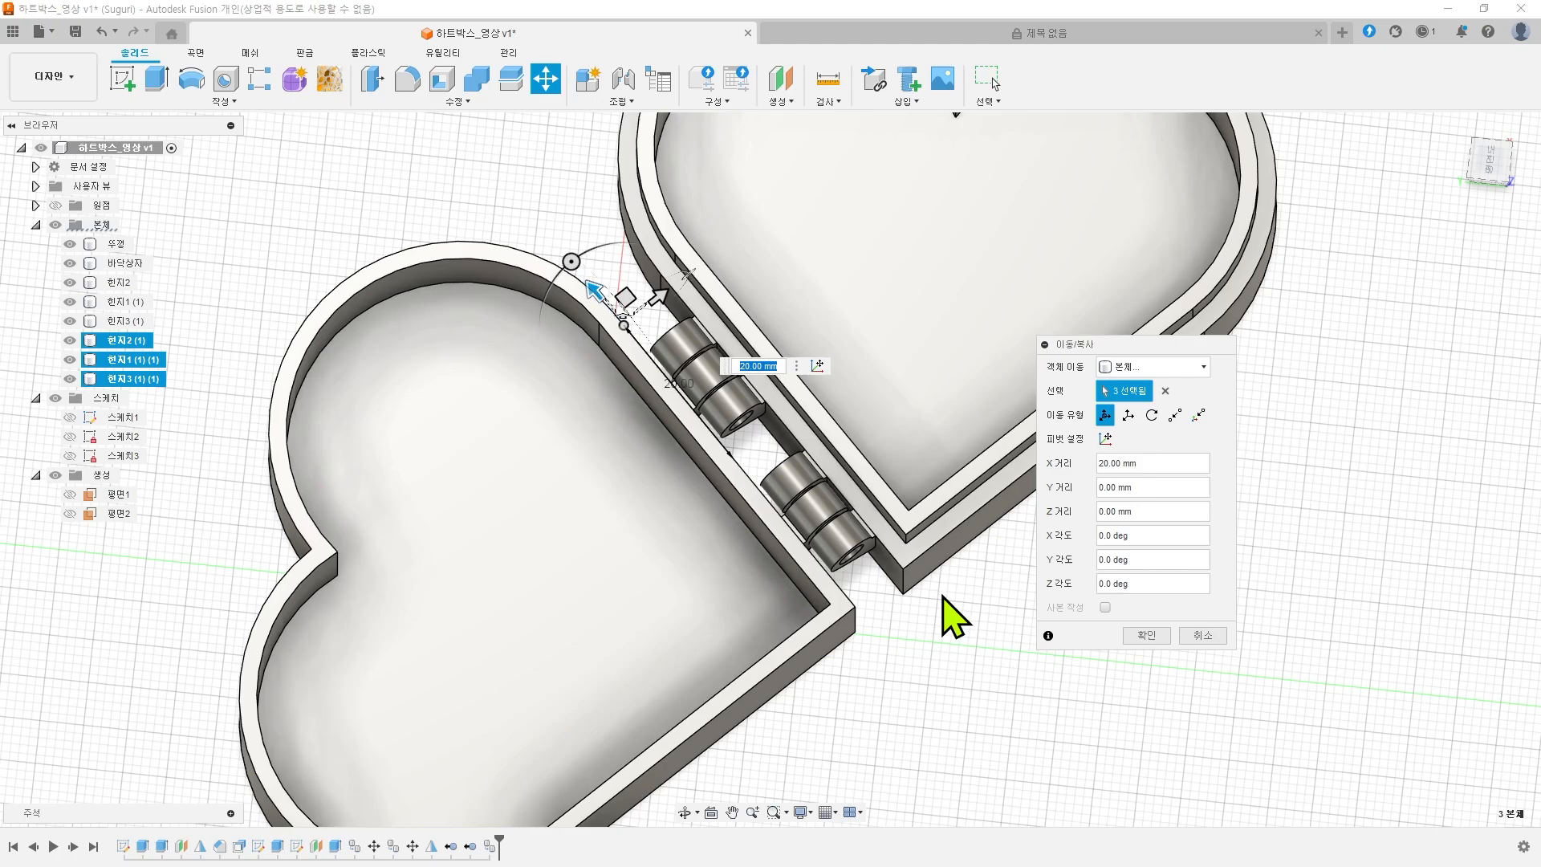
- Move the three selected copied hinge bodies 20 mm along X
{"action": "mouse_move", "coordinate": [954, 616]}
{"action": "middle_mouse_down", "text": "shift"}
{"action": "mouse_move", "coordinate": [912, 630]}
{"action": "mouse_move", "coordinate": [929, 651]}
{"action": "mouse_move", "coordinate": [950, 646]}
{"action": "middle_mouse_up", "text": "shift"}
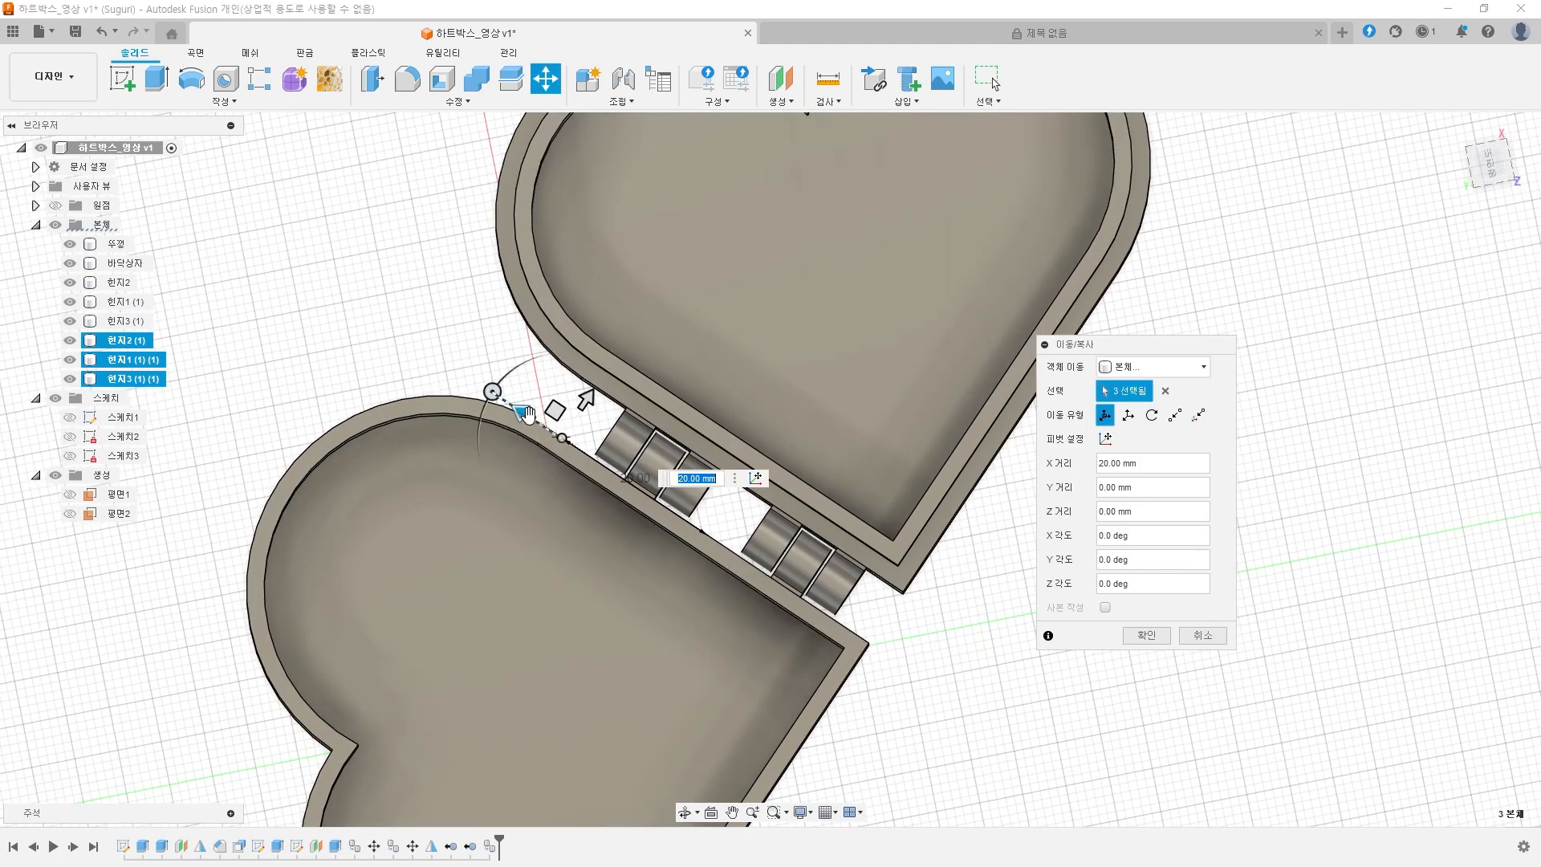
{"action": "left_click_drag", "start_coordinate": [527, 414], "coordinate": [520, 411]}
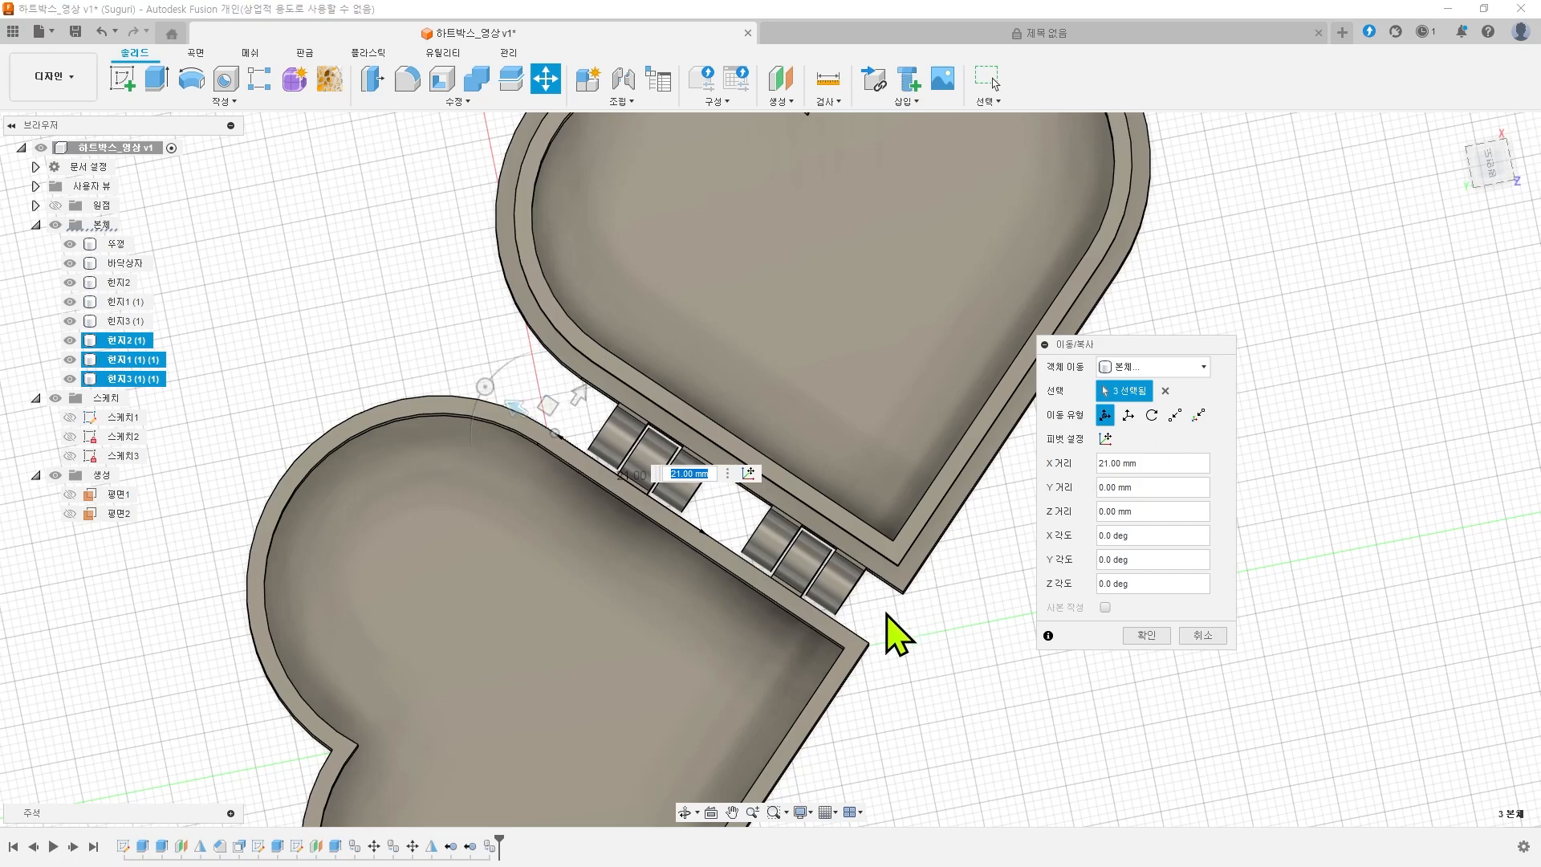
{"action": "middle_click_drag", "start_coordinate": [887, 615], "coordinate": [979, 562], "text": "shift"}
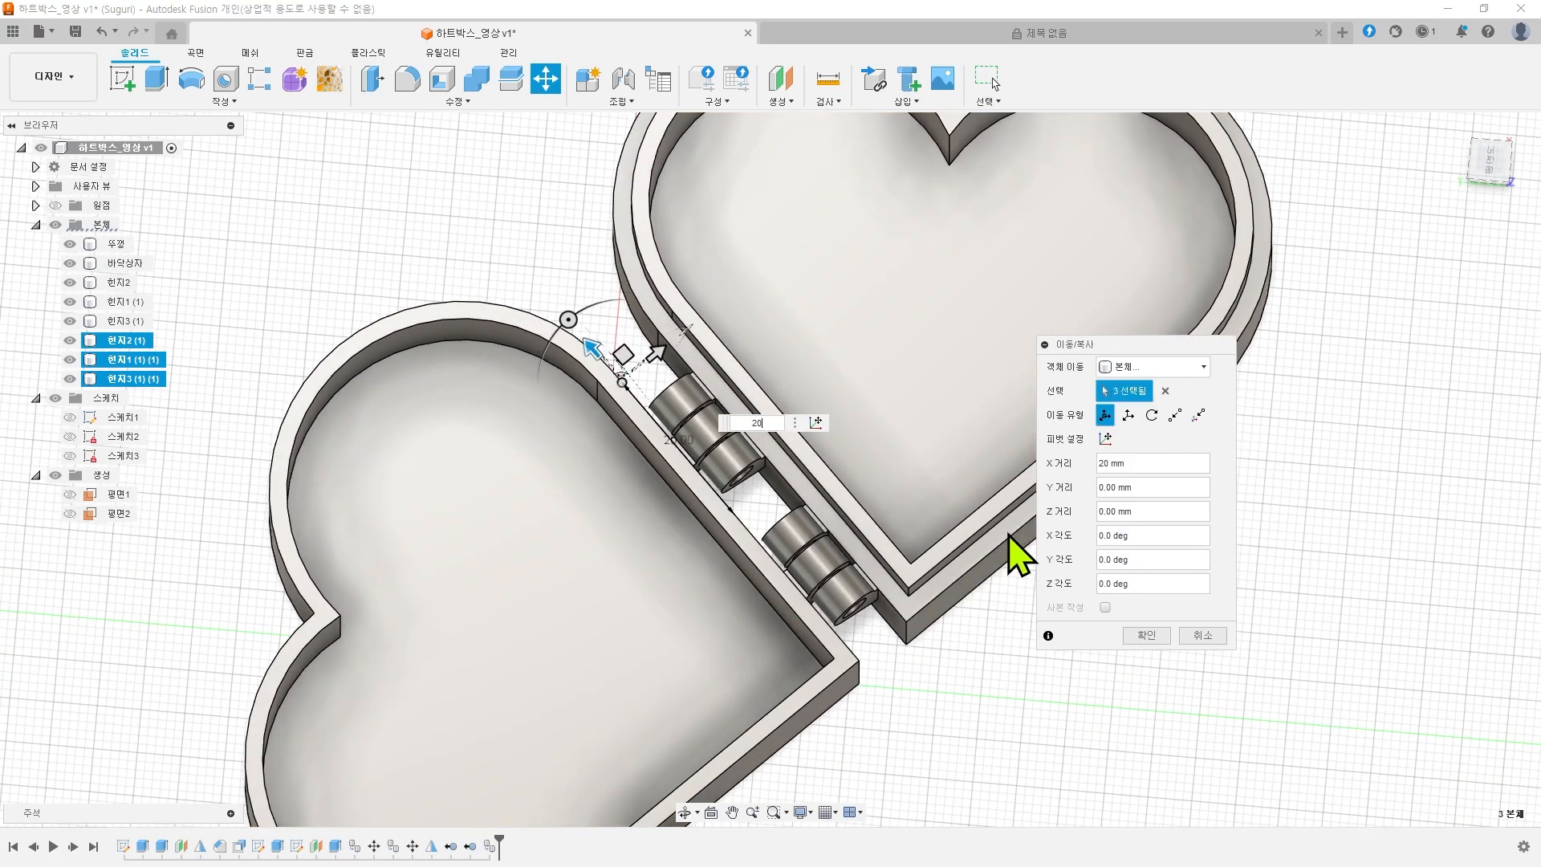
{"action": "key", "text": "Return"}
- Combine all bodies with the Join operation, using 뚜껑 as the target and the other seven bodies as tools
{"action": "scroll", "coordinate": [1077, 622], "scroll_direction": "down", "scroll_amount": 3}
{"action": "middle_click_drag", "start_coordinate": [1140, 627], "coordinate": [1088, 578], "text": "shift"}
{"action": "scroll", "coordinate": [1068, 584], "scroll_direction": "up", "scroll_amount": 3}
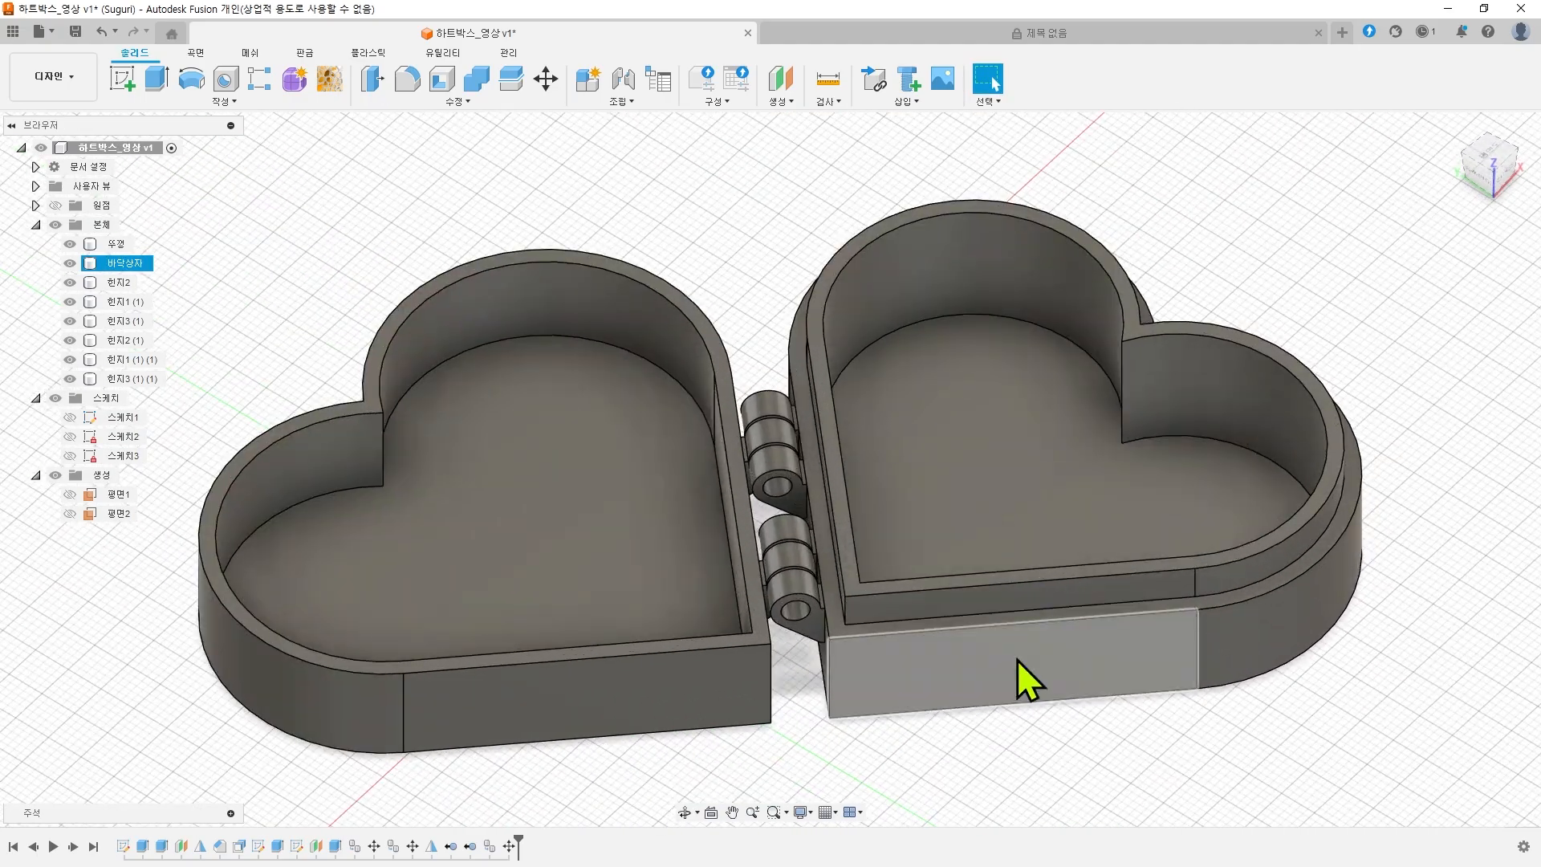
{"action": "middle_click_drag", "start_coordinate": [1108, 722], "coordinate": [1134, 731], "text": "shift"}
{"action": "left_click_drag", "start_coordinate": [1134, 731], "coordinate": [1152, 729], "text": "shift"}
{"action": "middle_click_drag", "start_coordinate": [1152, 729], "coordinate": [1184, 651]}
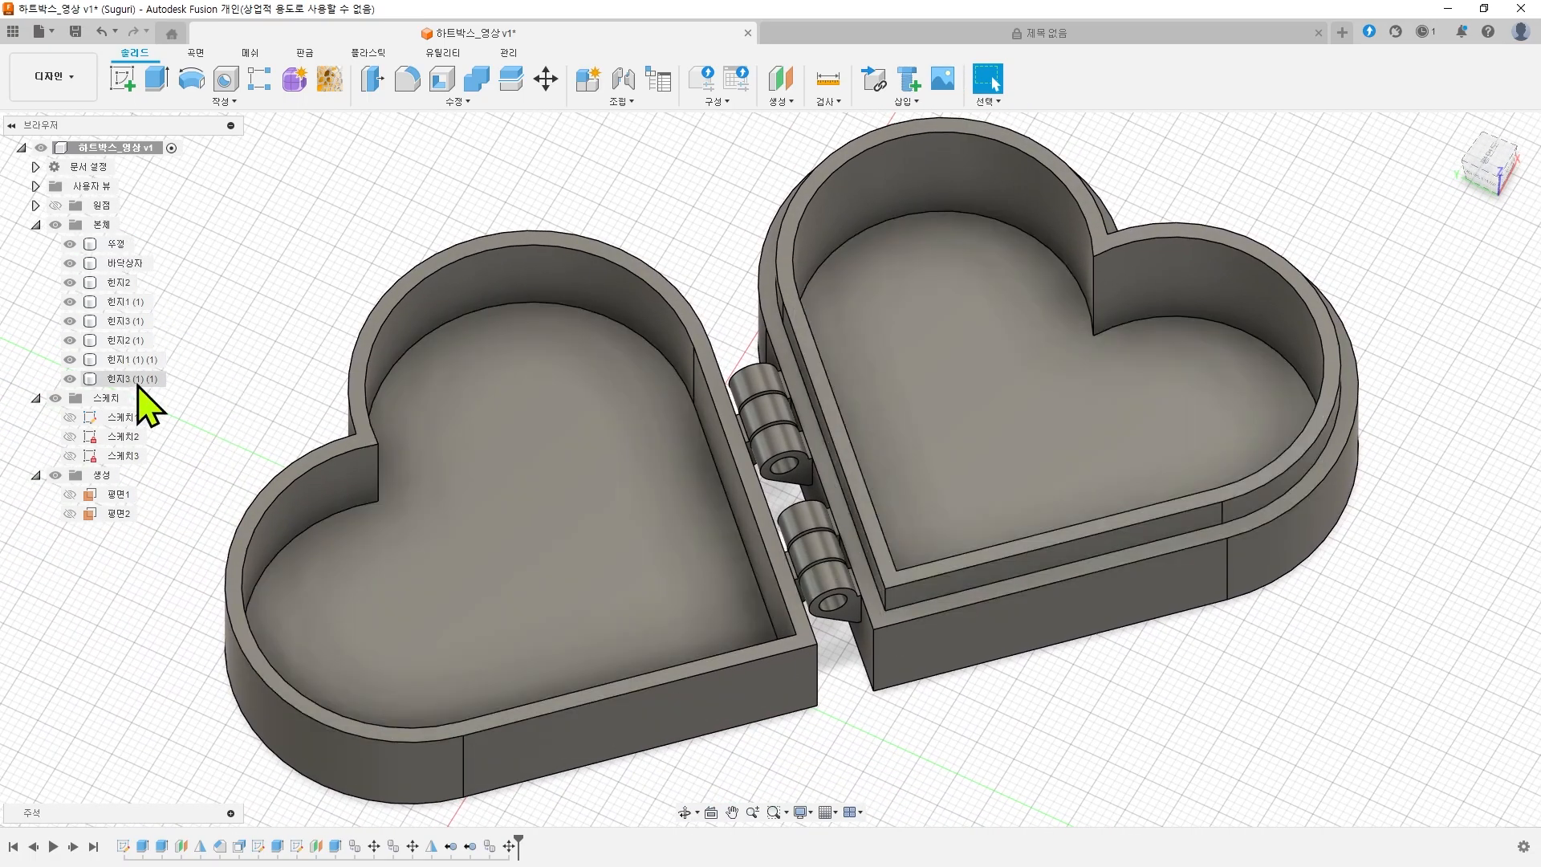
{"action": "scroll", "coordinate": [1009, 681], "scroll_direction": "down", "scroll_amount": 2}
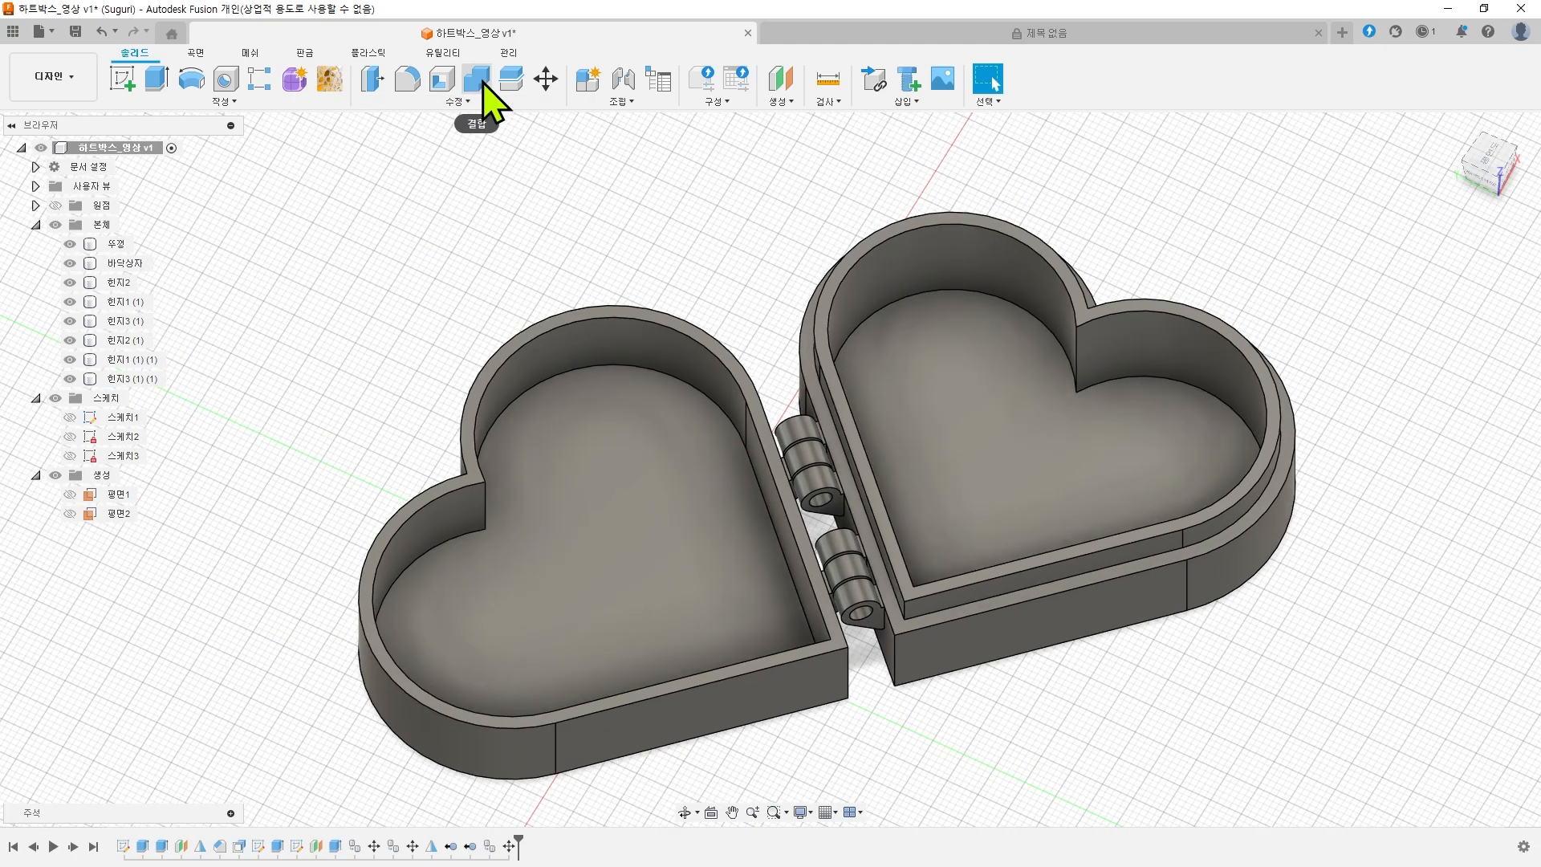
{"action": "left_click", "coordinate": [478, 81]}
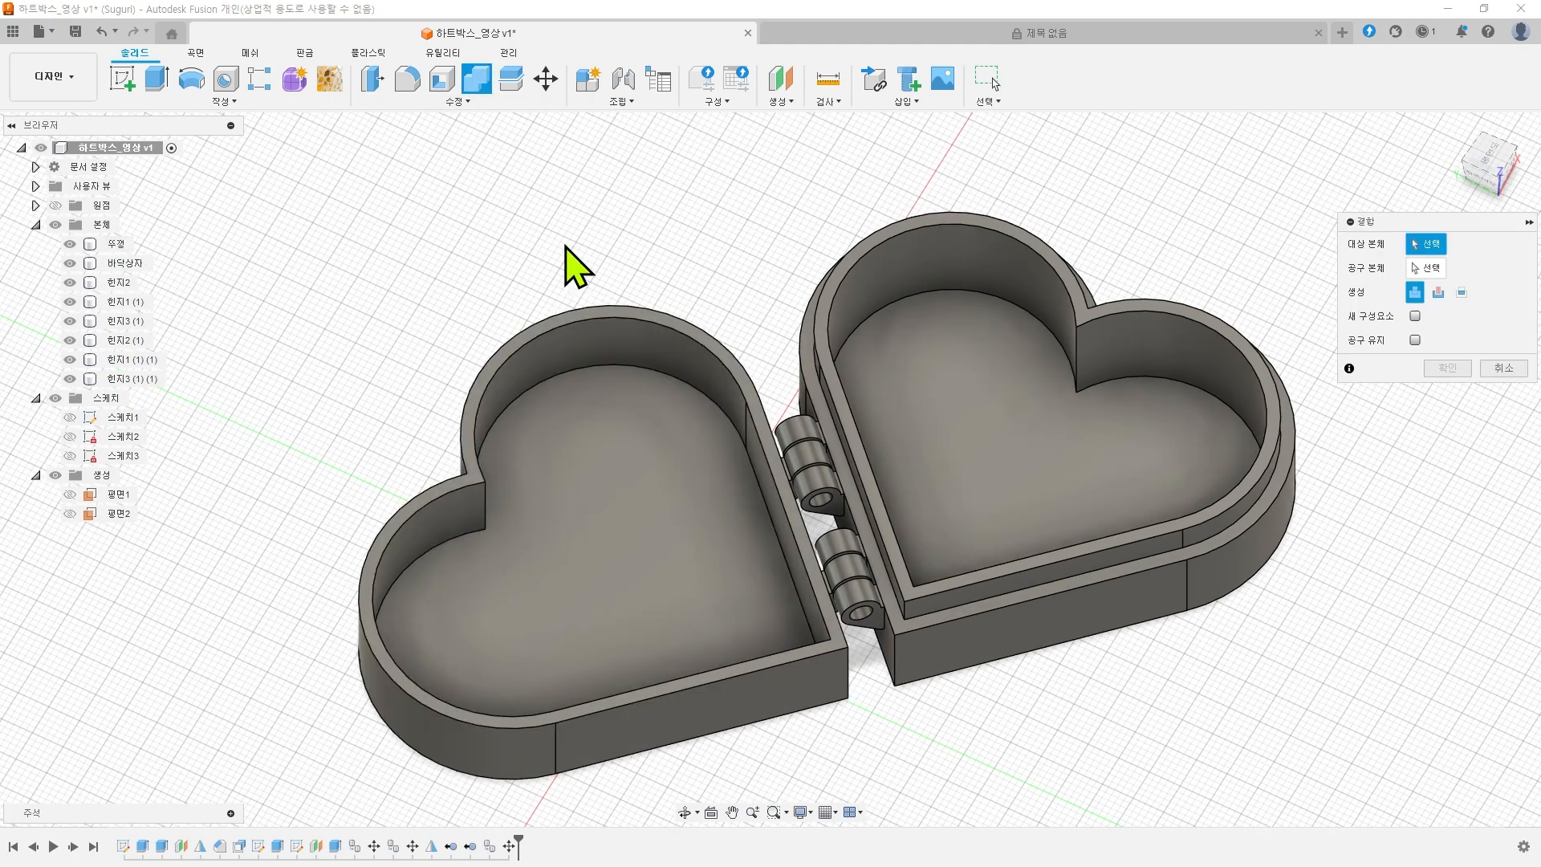
{"action": "left_click", "coordinate": [116, 244]}
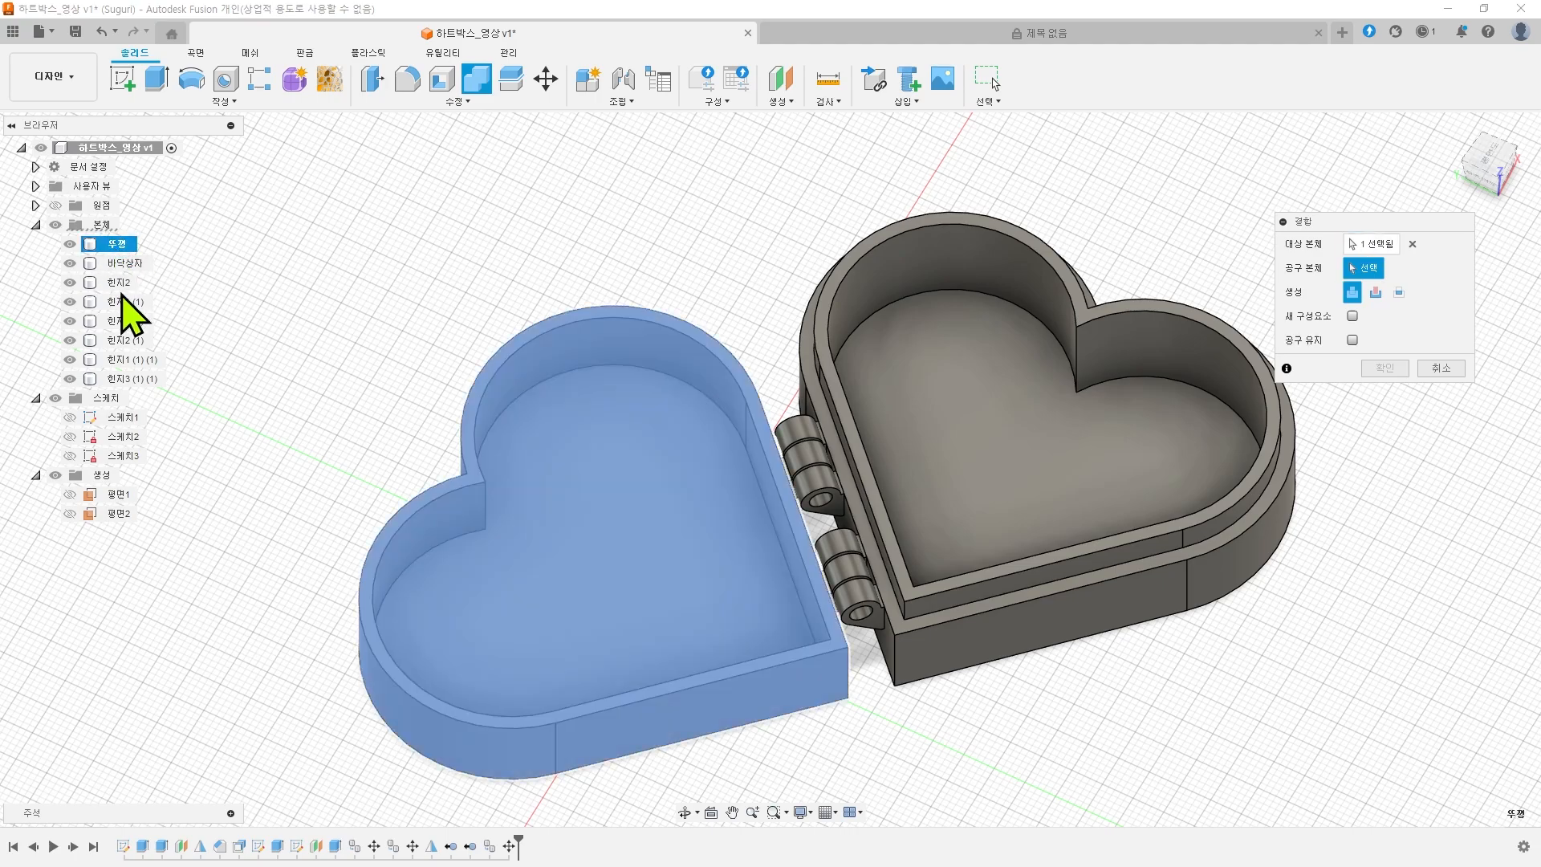
{"action": "left_click", "coordinate": [125, 381], "text": "shift"}
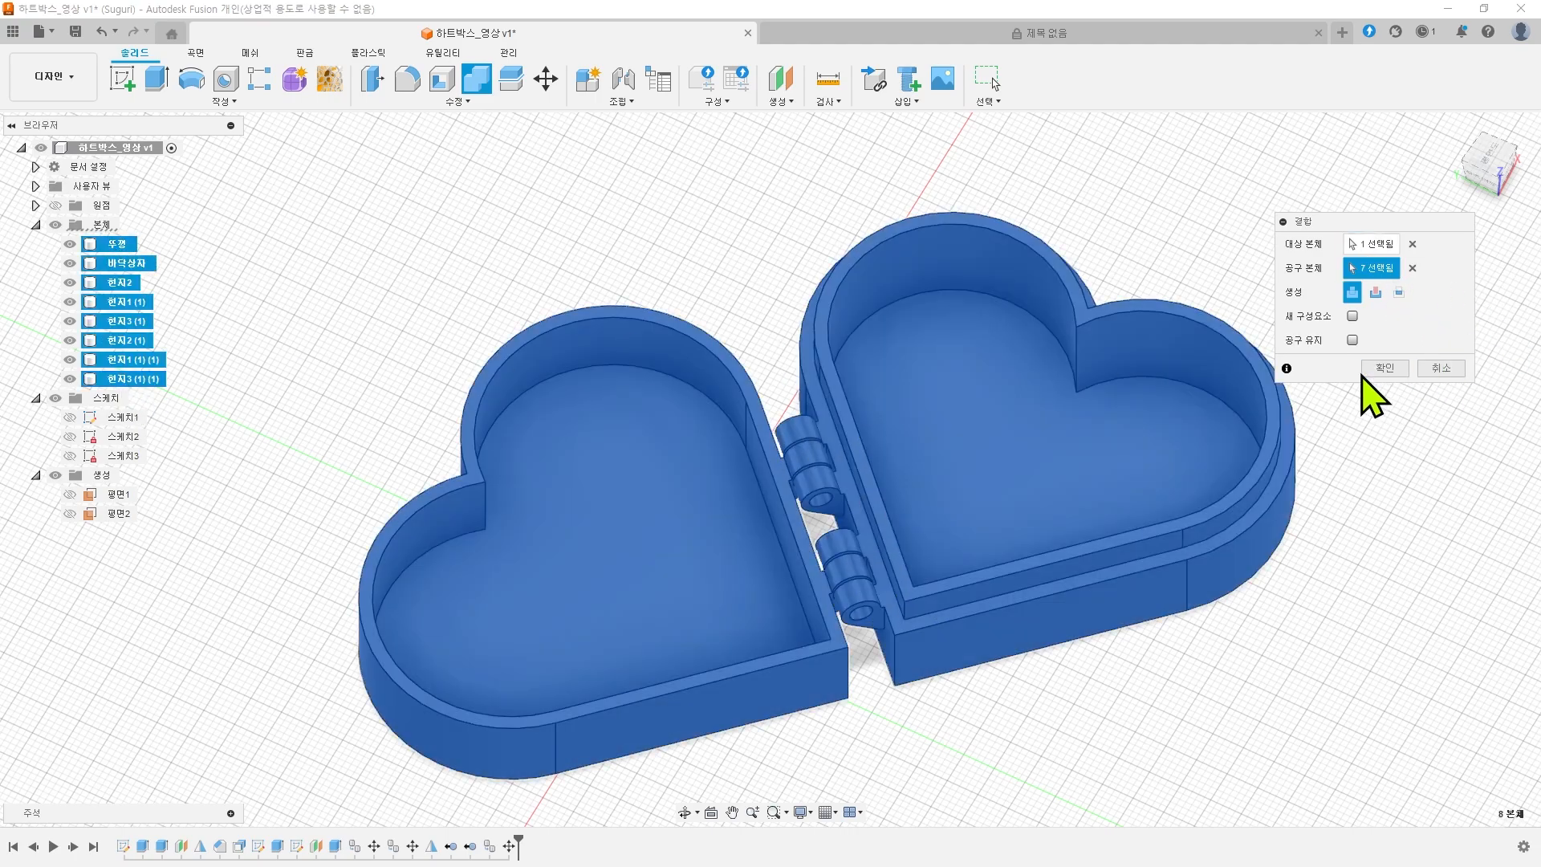
{"action": "left_click", "coordinate": [1385, 369]}
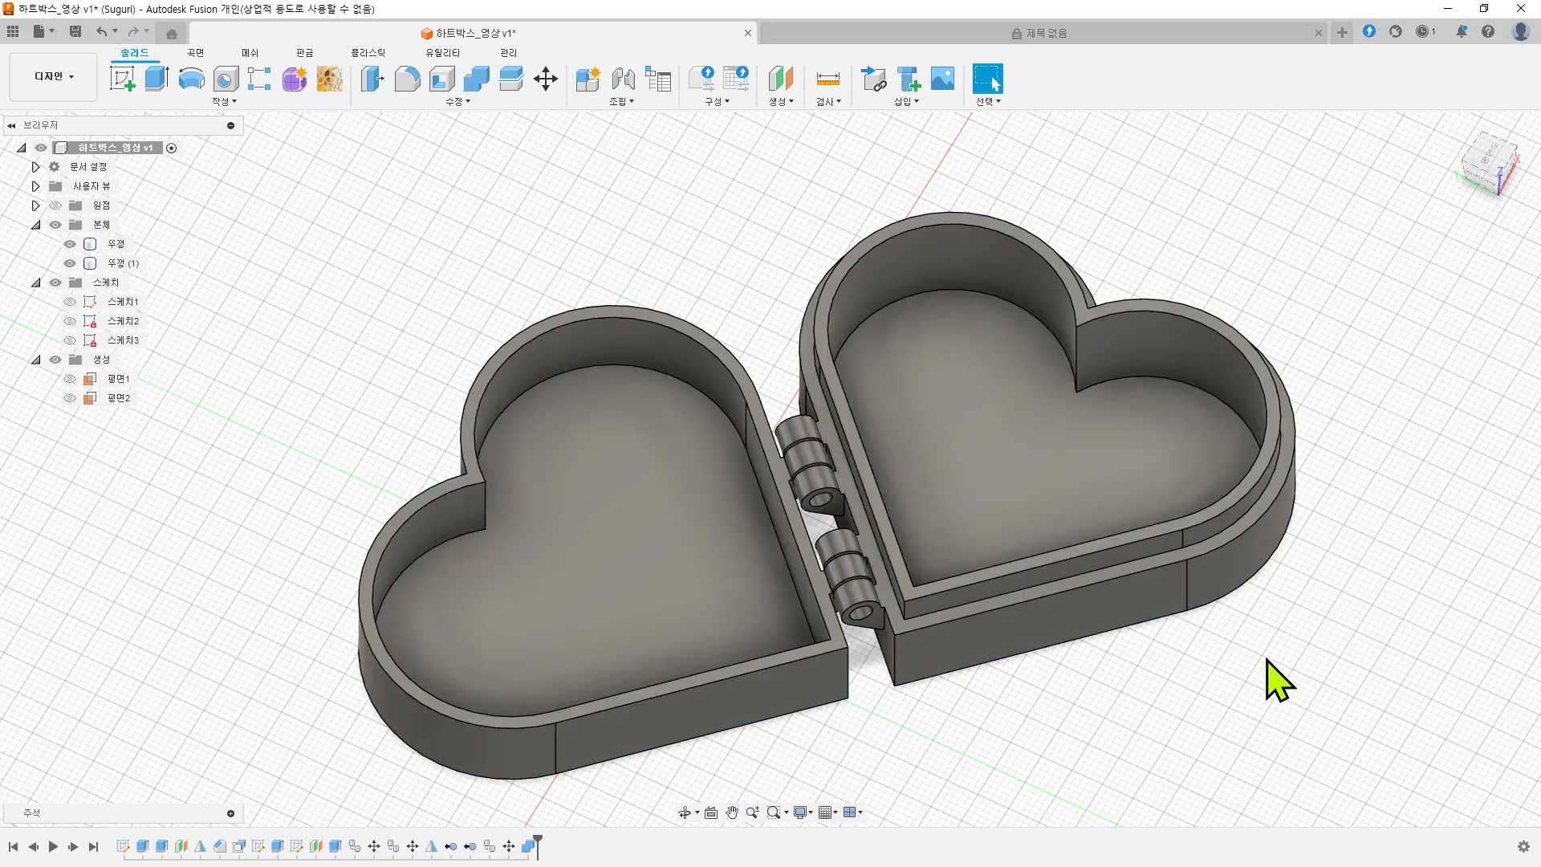
- Highlight the bodies 뚜껑 and 뚜껑 (1) in turn to check which hinge knuckles belong to each
{"action": "mouse_move", "coordinate": [1183, 708]}
{"action": "middle_mouse_down", "text": "shift"}
{"action": "mouse_move", "coordinate": [1147, 695]}
{"action": "mouse_move", "coordinate": [1161, 691]}
{"action": "middle_mouse_up", "text": "shift"}
{"action": "middle_click_drag", "start_coordinate": [776, 228], "coordinate": [682, 205]}
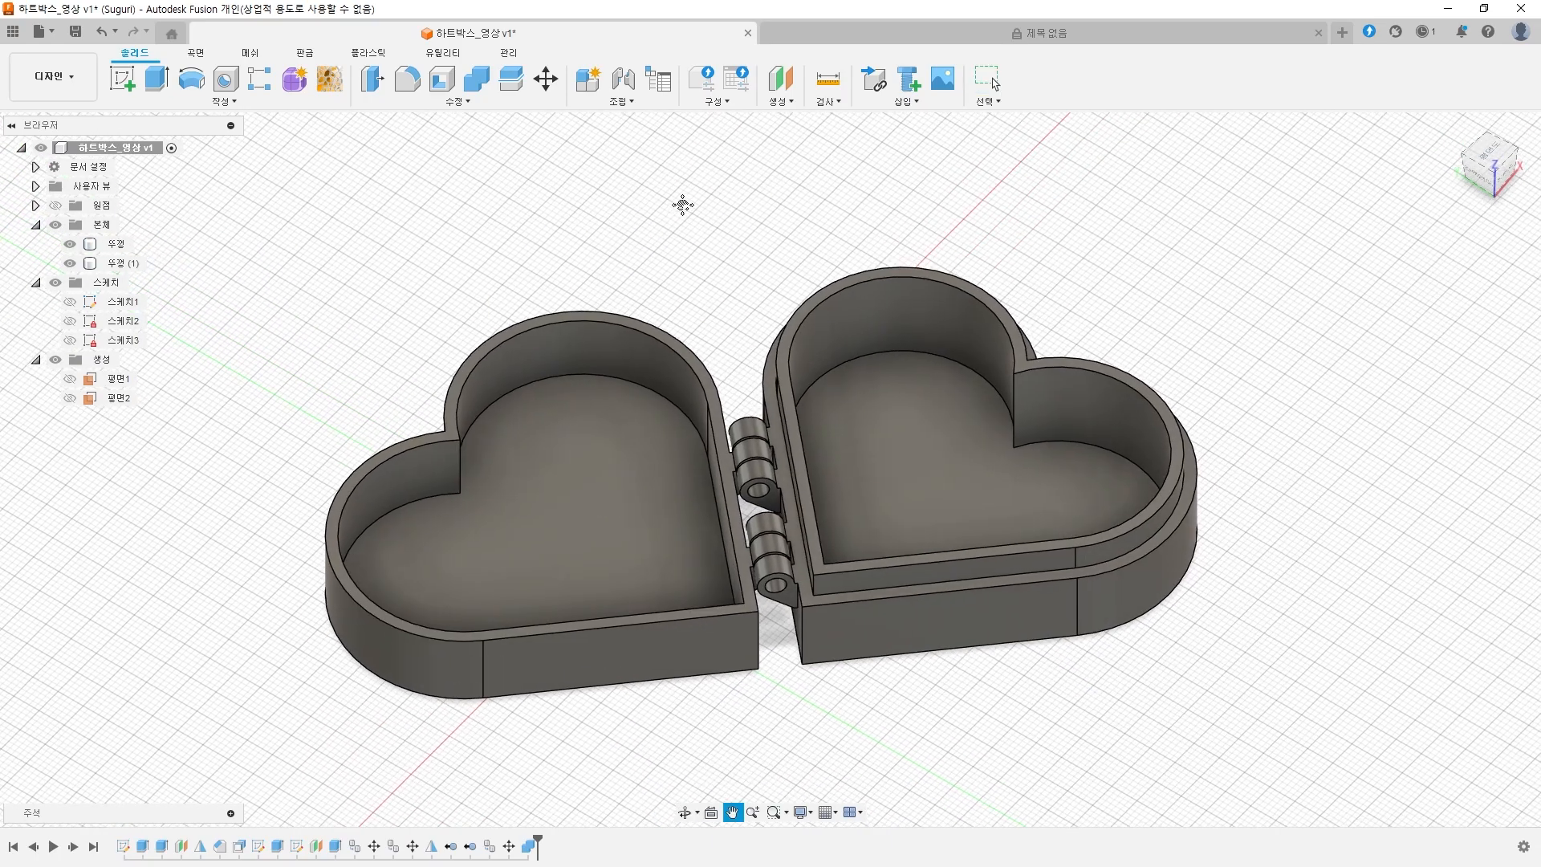
{"action": "scroll", "coordinate": [683, 205], "scroll_direction": "down", "scroll_amount": 1}
{"action": "key", "text": "Escape"}
{"action": "left_click", "coordinate": [116, 244]}
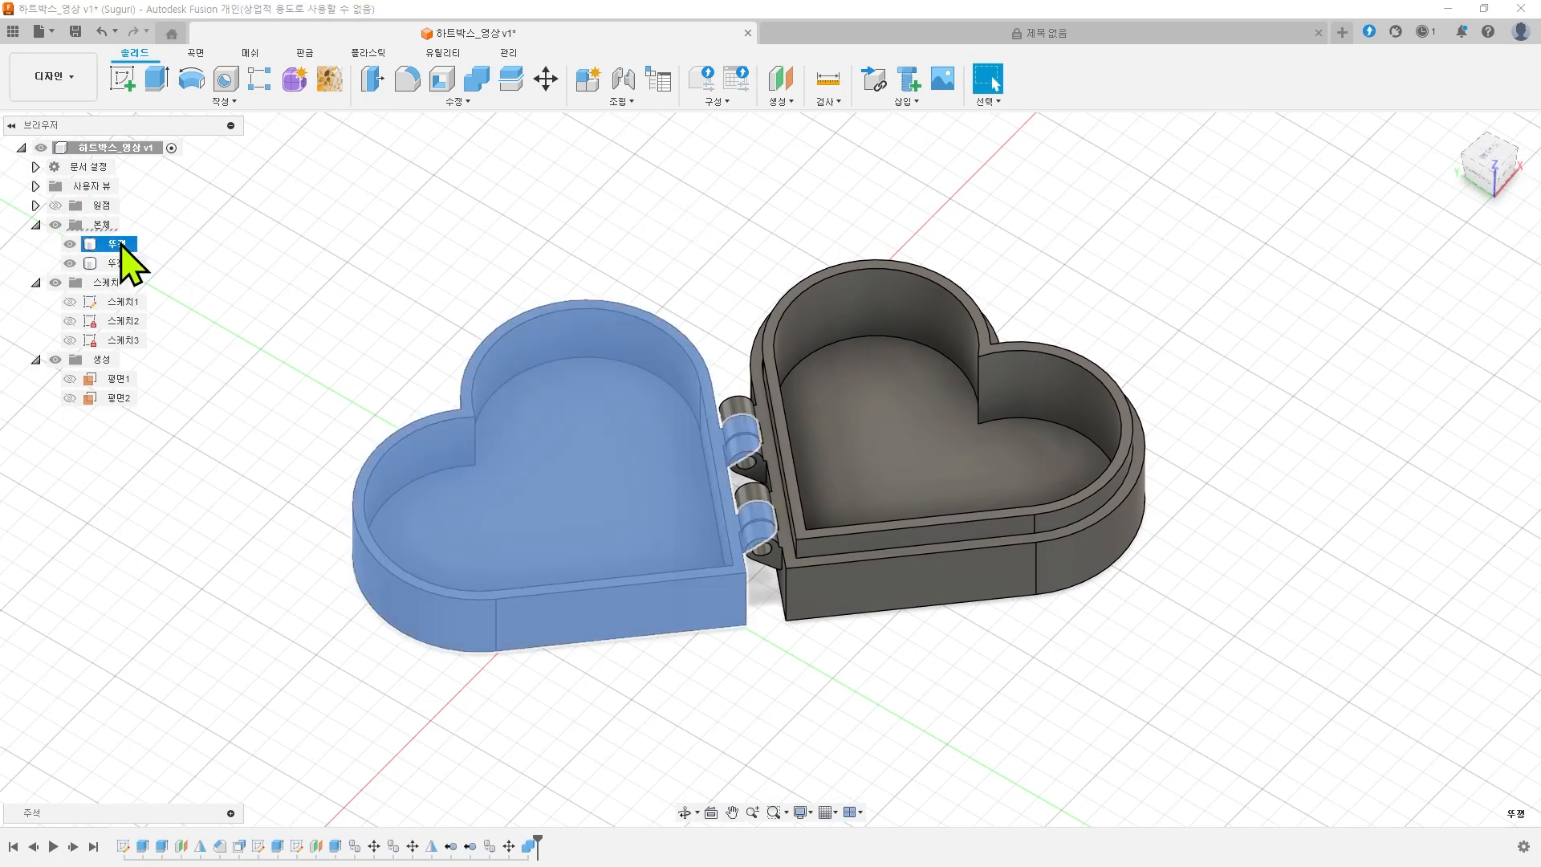
{"action": "middle_click_drag", "start_coordinate": [951, 554], "coordinate": [966, 636], "text": "shift"}
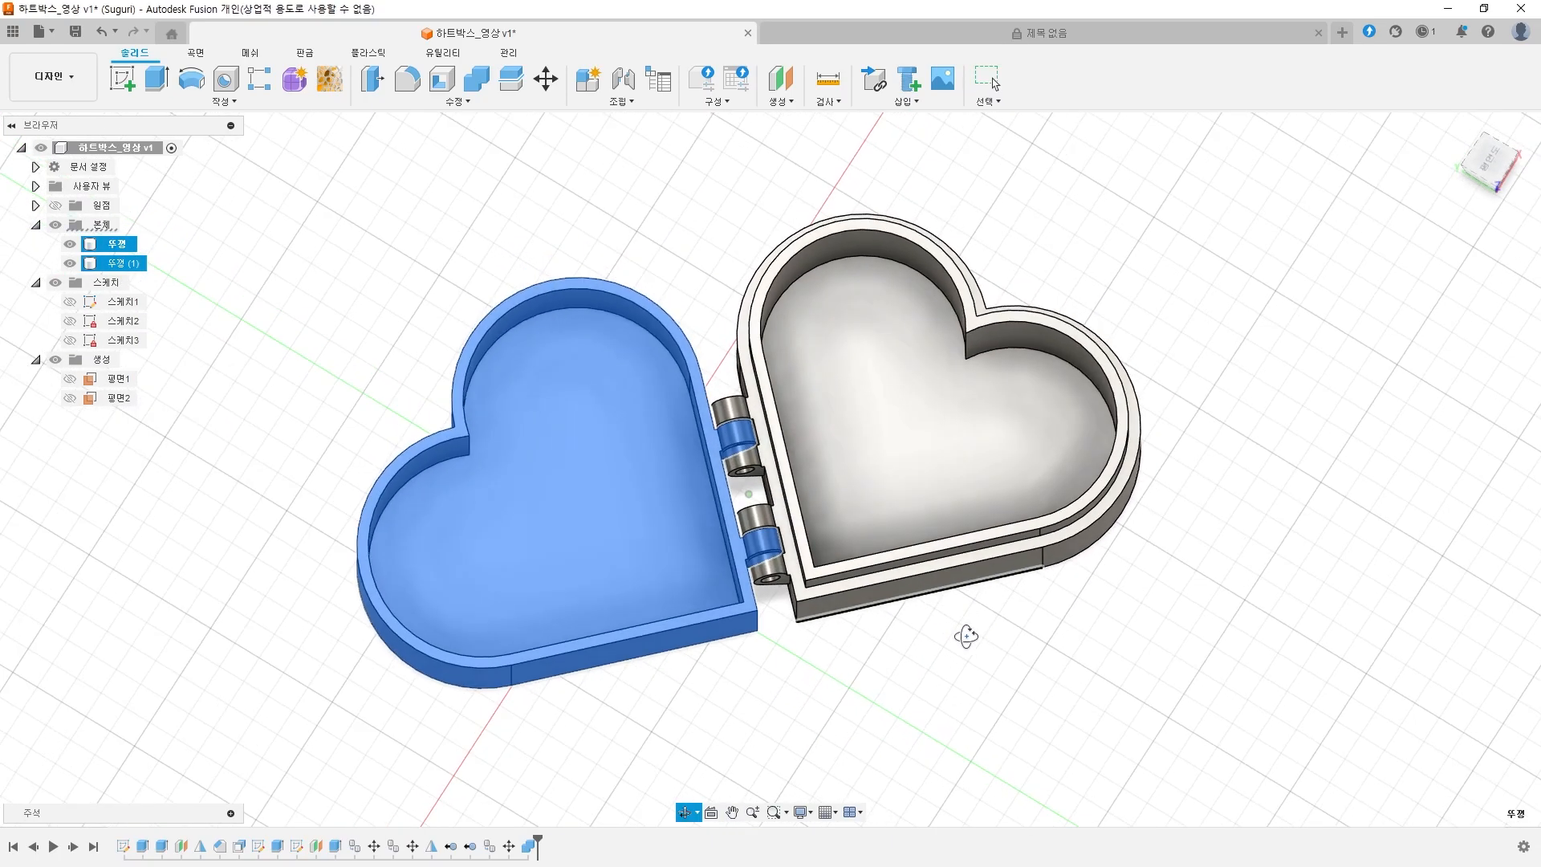
{"action": "left_click", "coordinate": [737, 437]}
{"action": "key", "text": "Escape"}
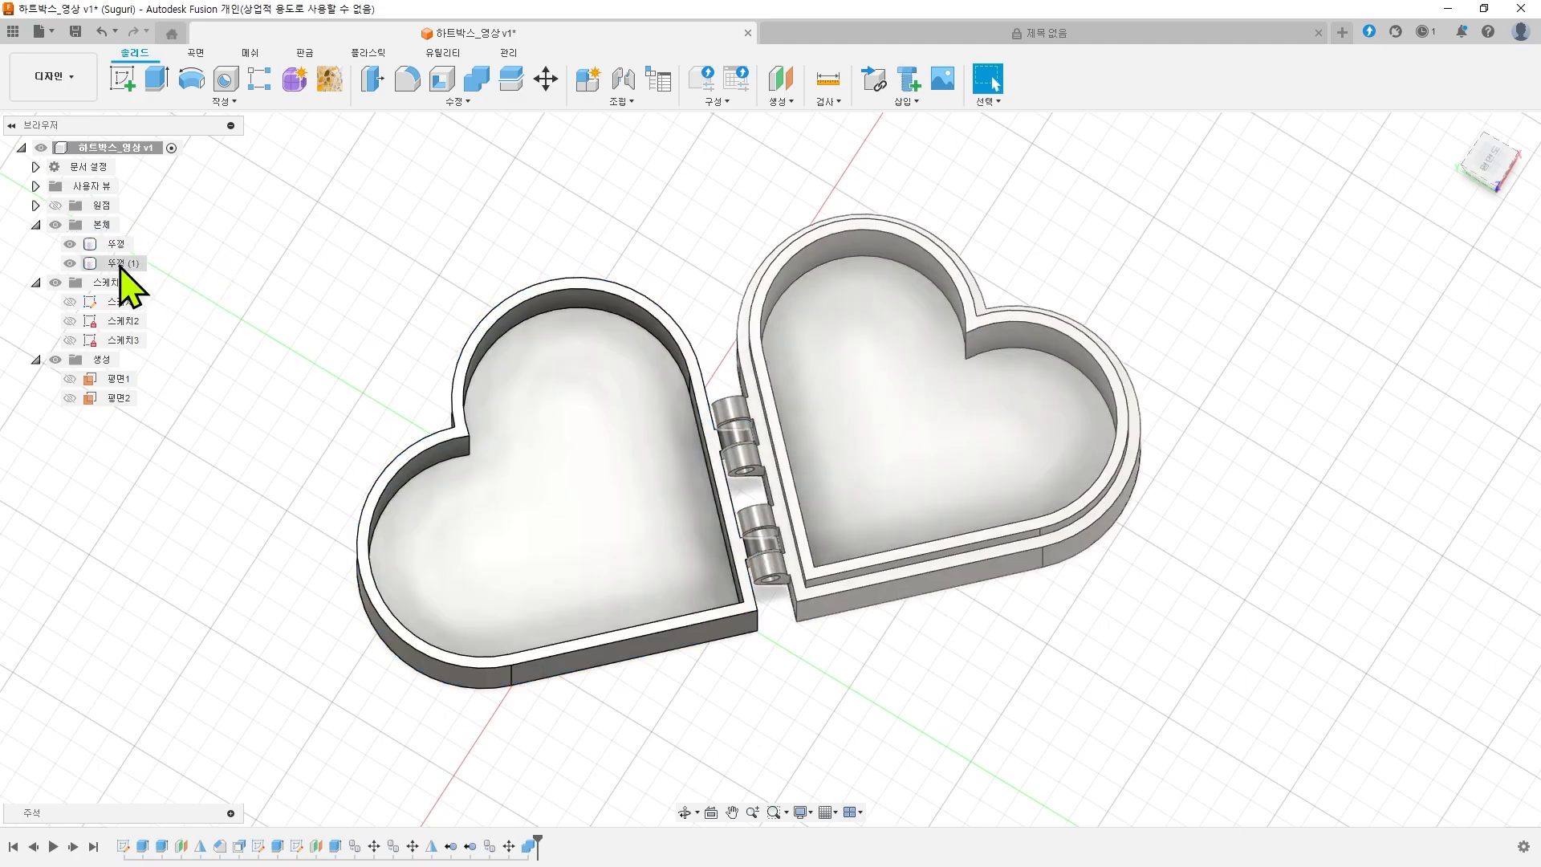
{"action": "left_click", "coordinate": [120, 265]}
{"action": "middle_click_drag", "start_coordinate": [1309, 407], "coordinate": [1273, 344], "text": "shift"}
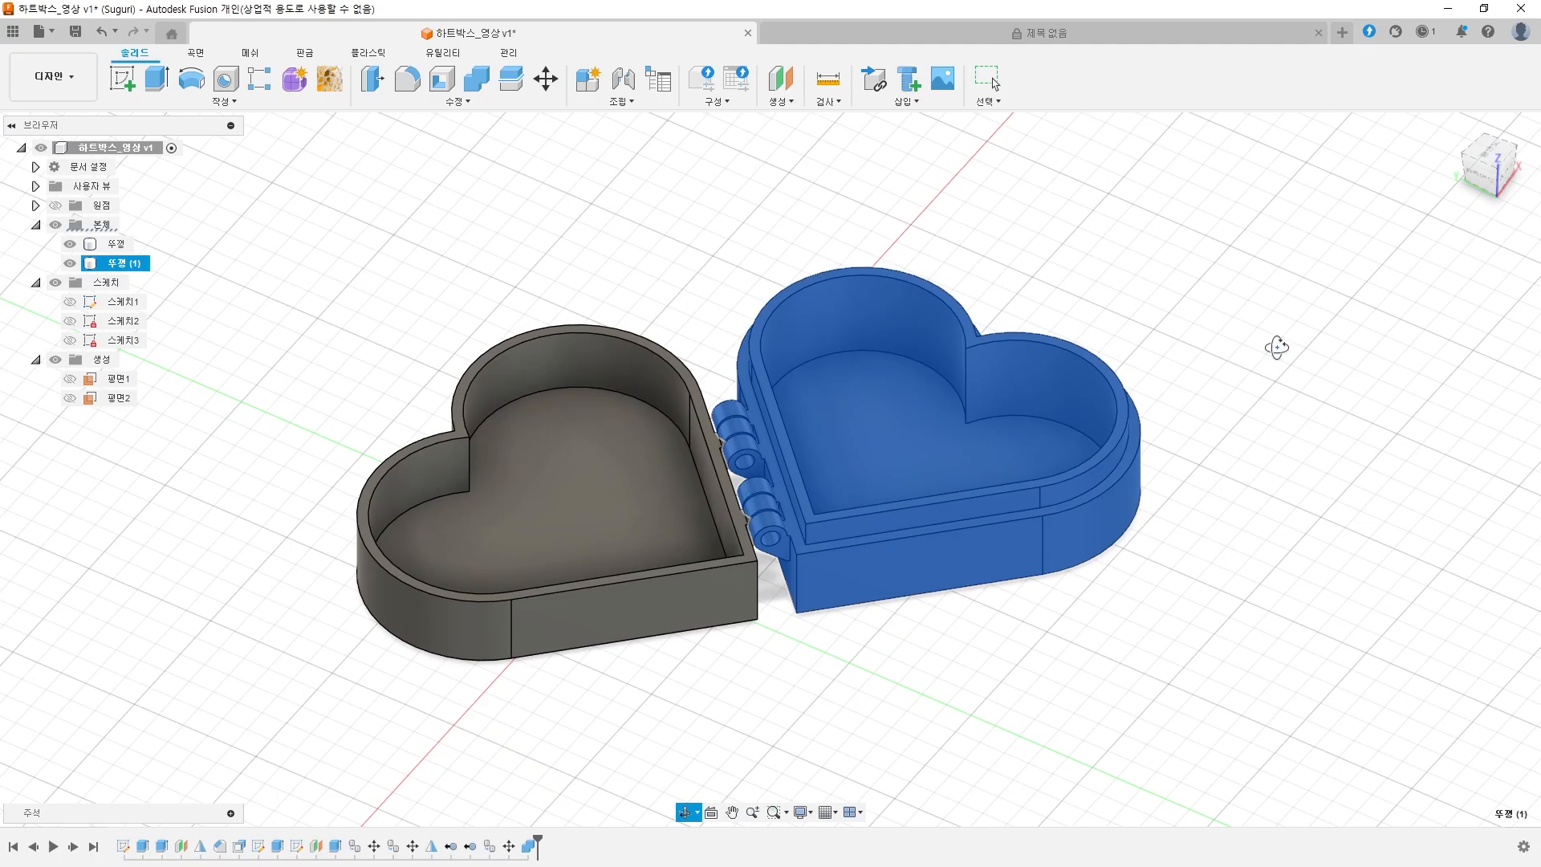
{"action": "left_click", "coordinate": [701, 393], "text": "shift"}
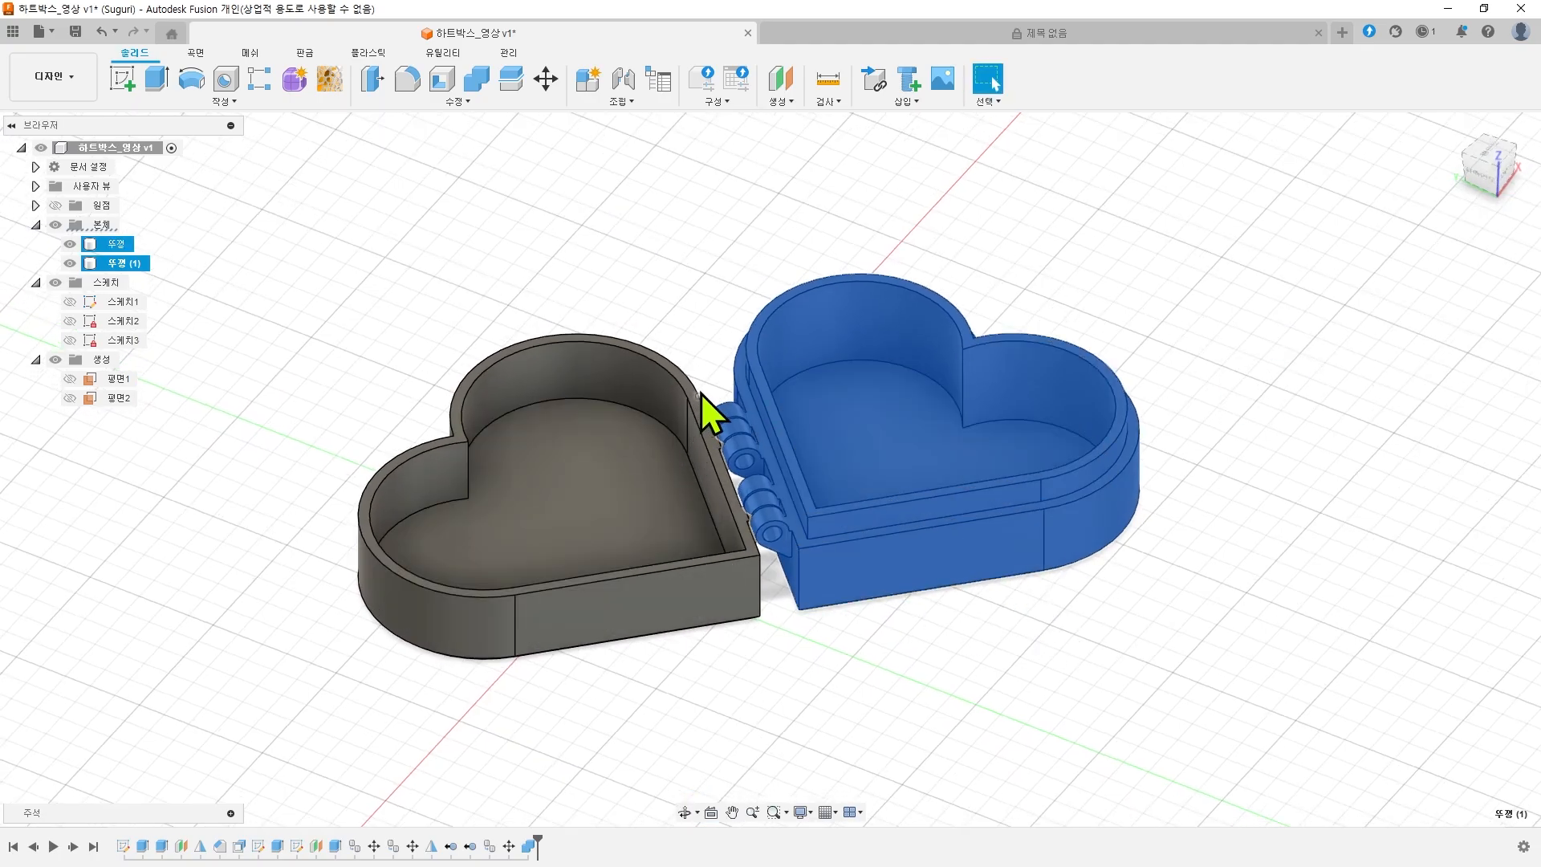
- Rename the body 뚜껑 (1) to 바닥상자
{"action": "left_click", "coordinate": [927, 690]}
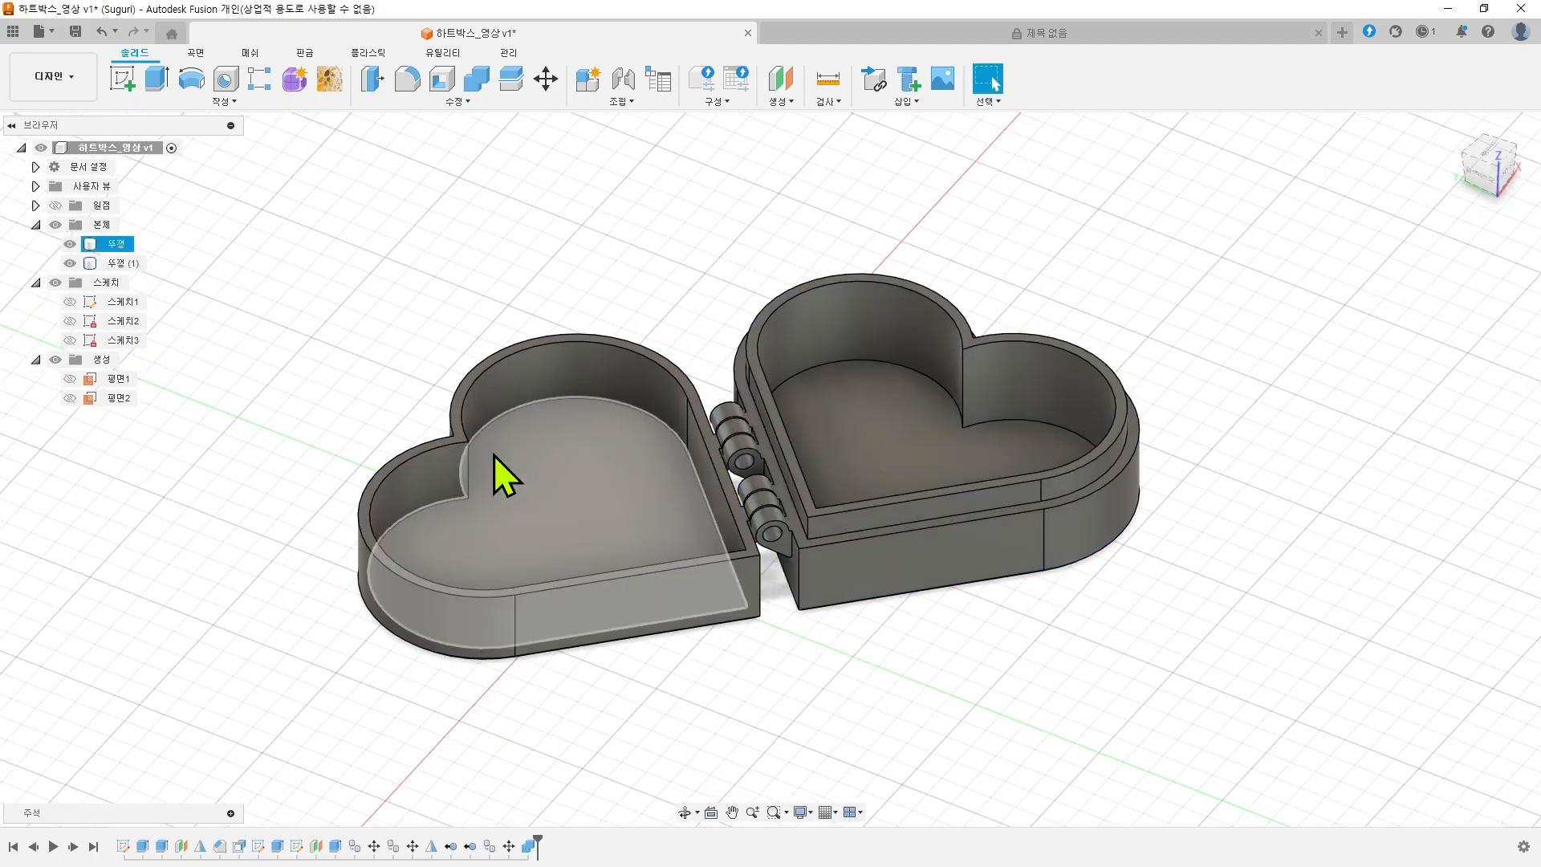
{"action": "left_click", "coordinate": [124, 263]}
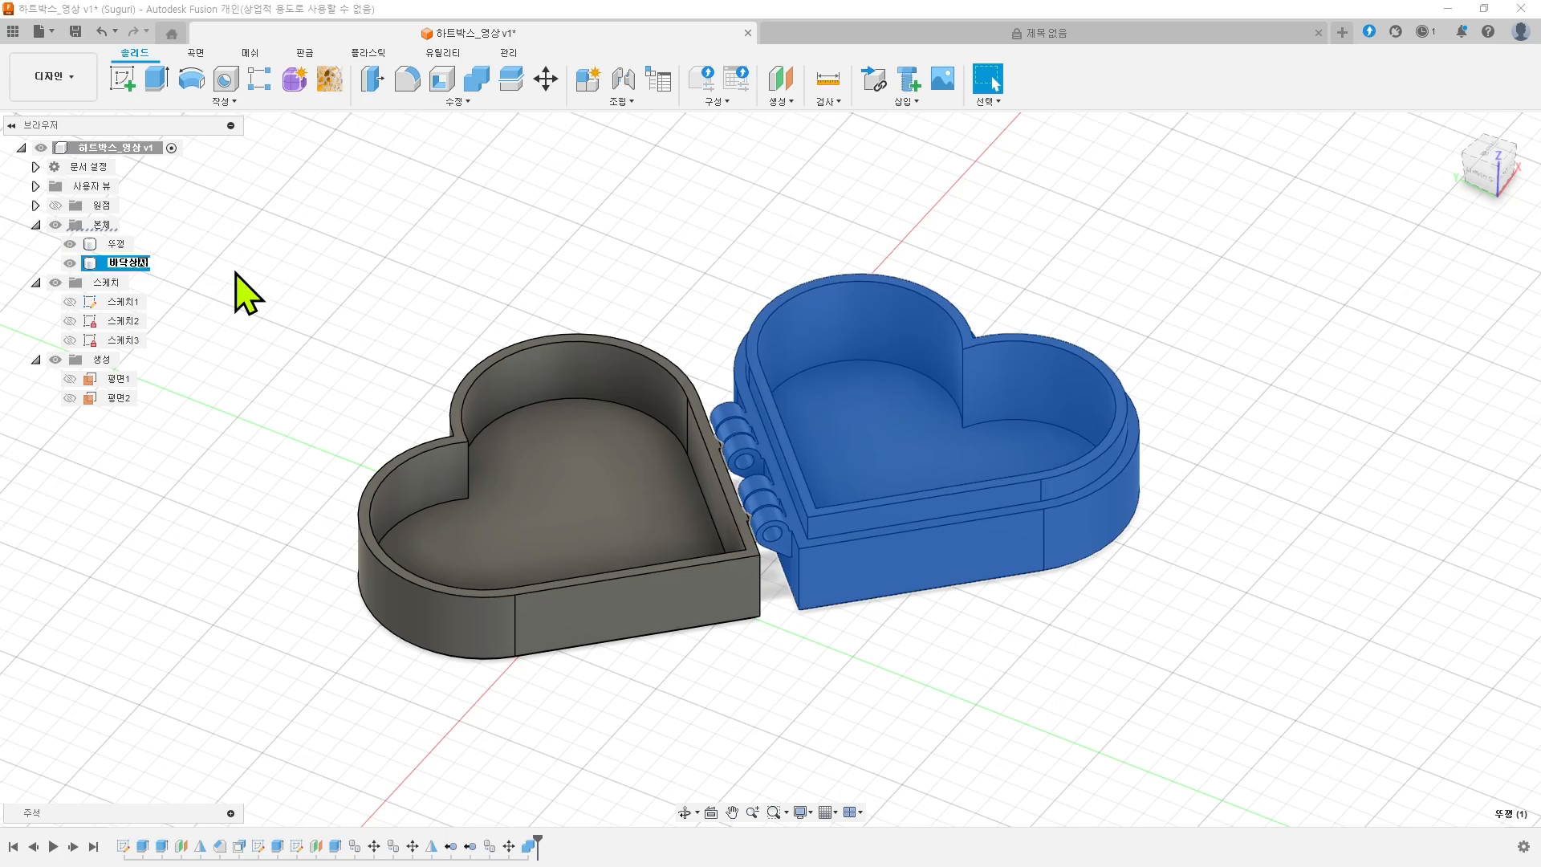
{"action": "left_click", "coordinate": [1194, 730]}
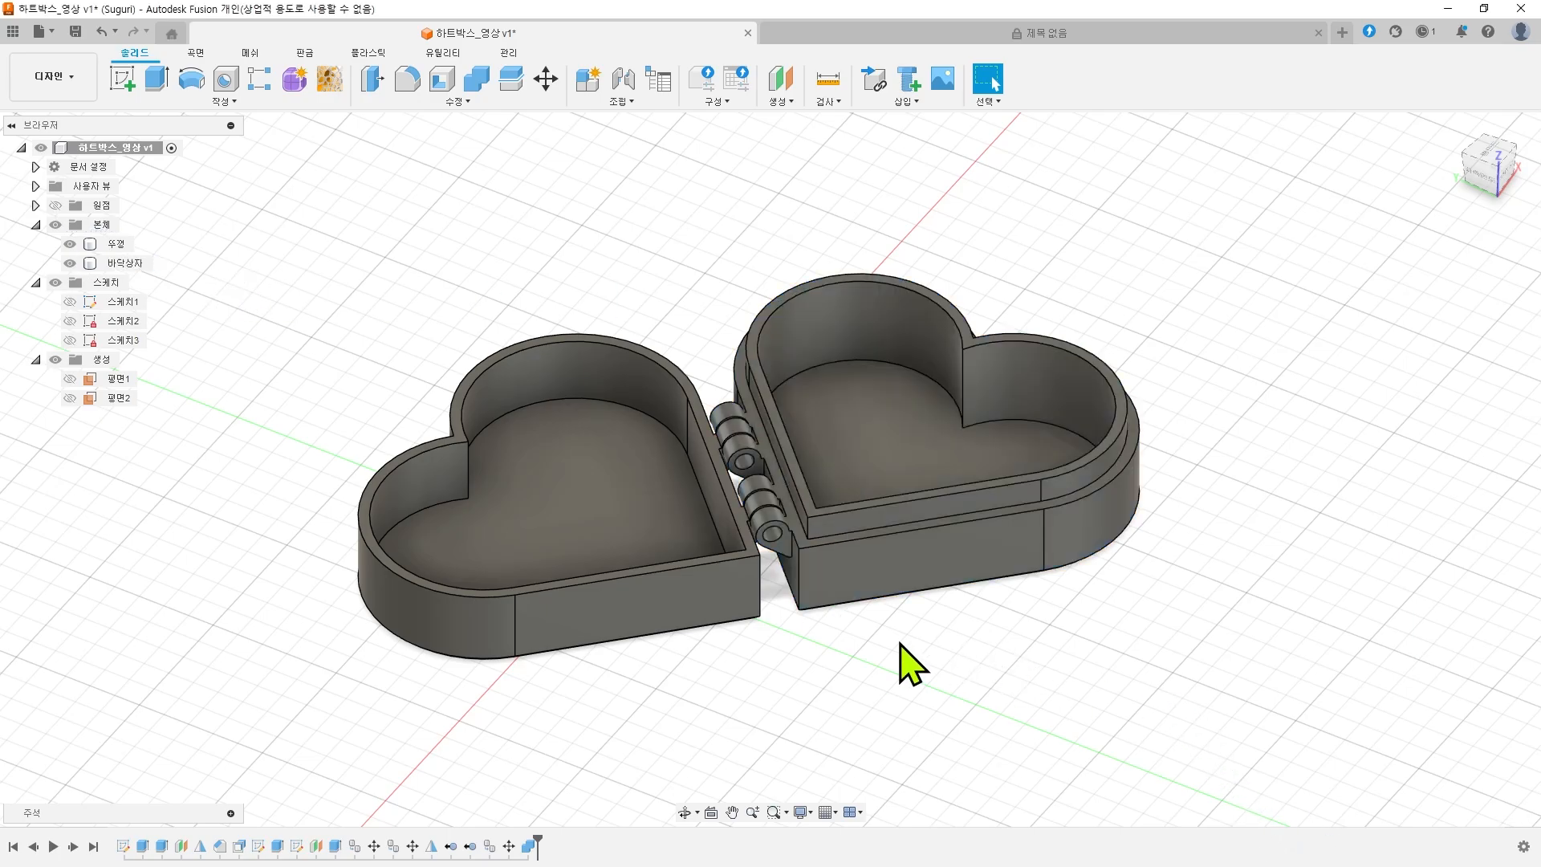
- Show 스케치3, the hinge profile sketch beside the box's front corner
{"action": "middle_click_drag", "start_coordinate": [902, 657], "coordinate": [986, 612]}
{"action": "scroll", "coordinate": [955, 464], "scroll_direction": "up", "scroll_amount": 4}
{"action": "middle_click_drag", "start_coordinate": [590, 148], "coordinate": [775, 192]}
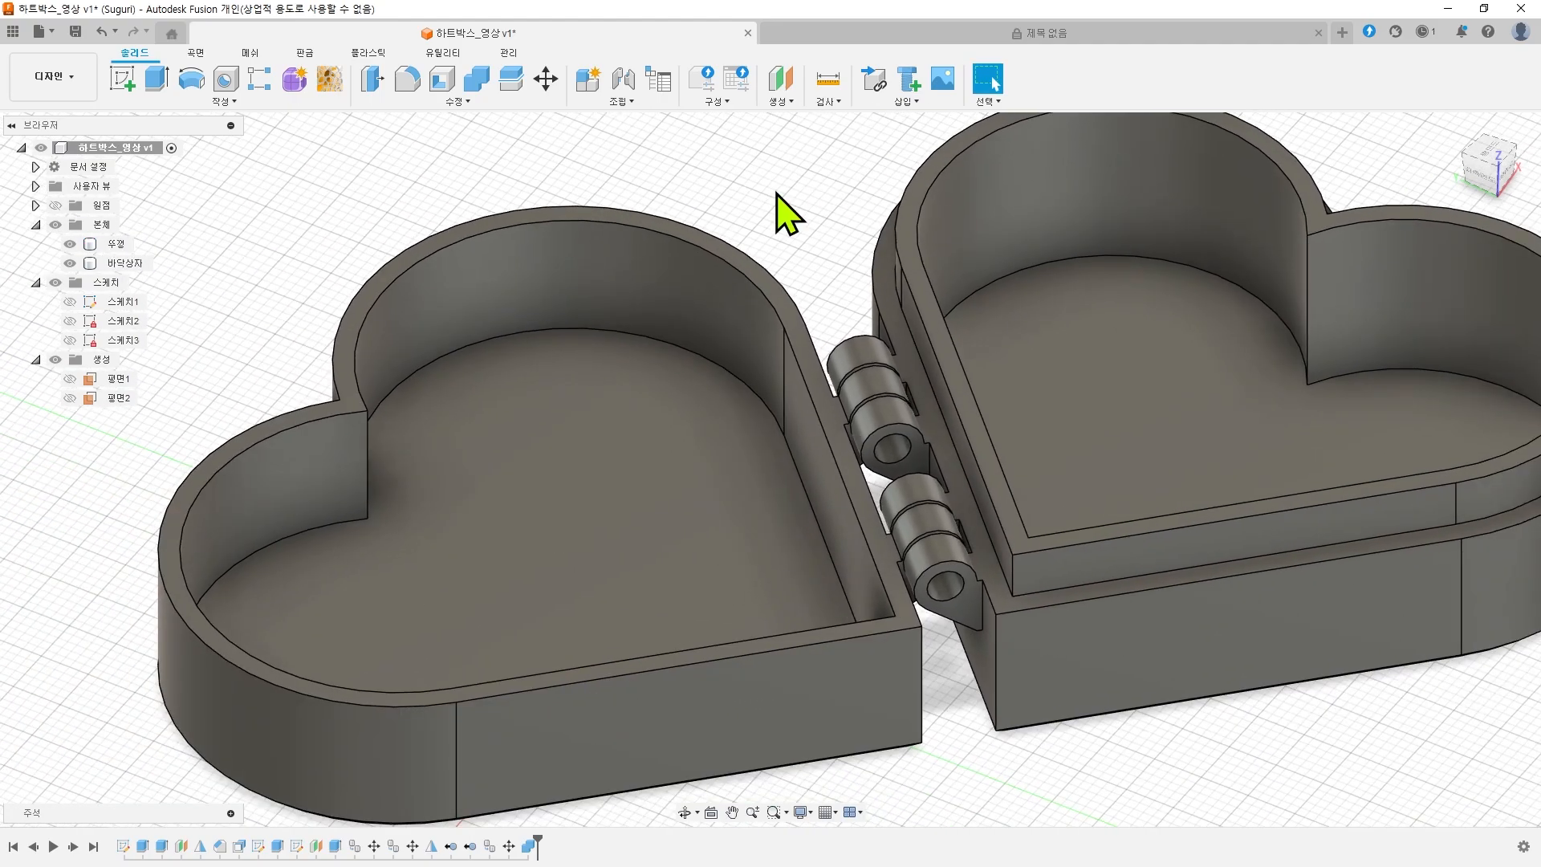
{"action": "left_click", "coordinate": [69, 340]}
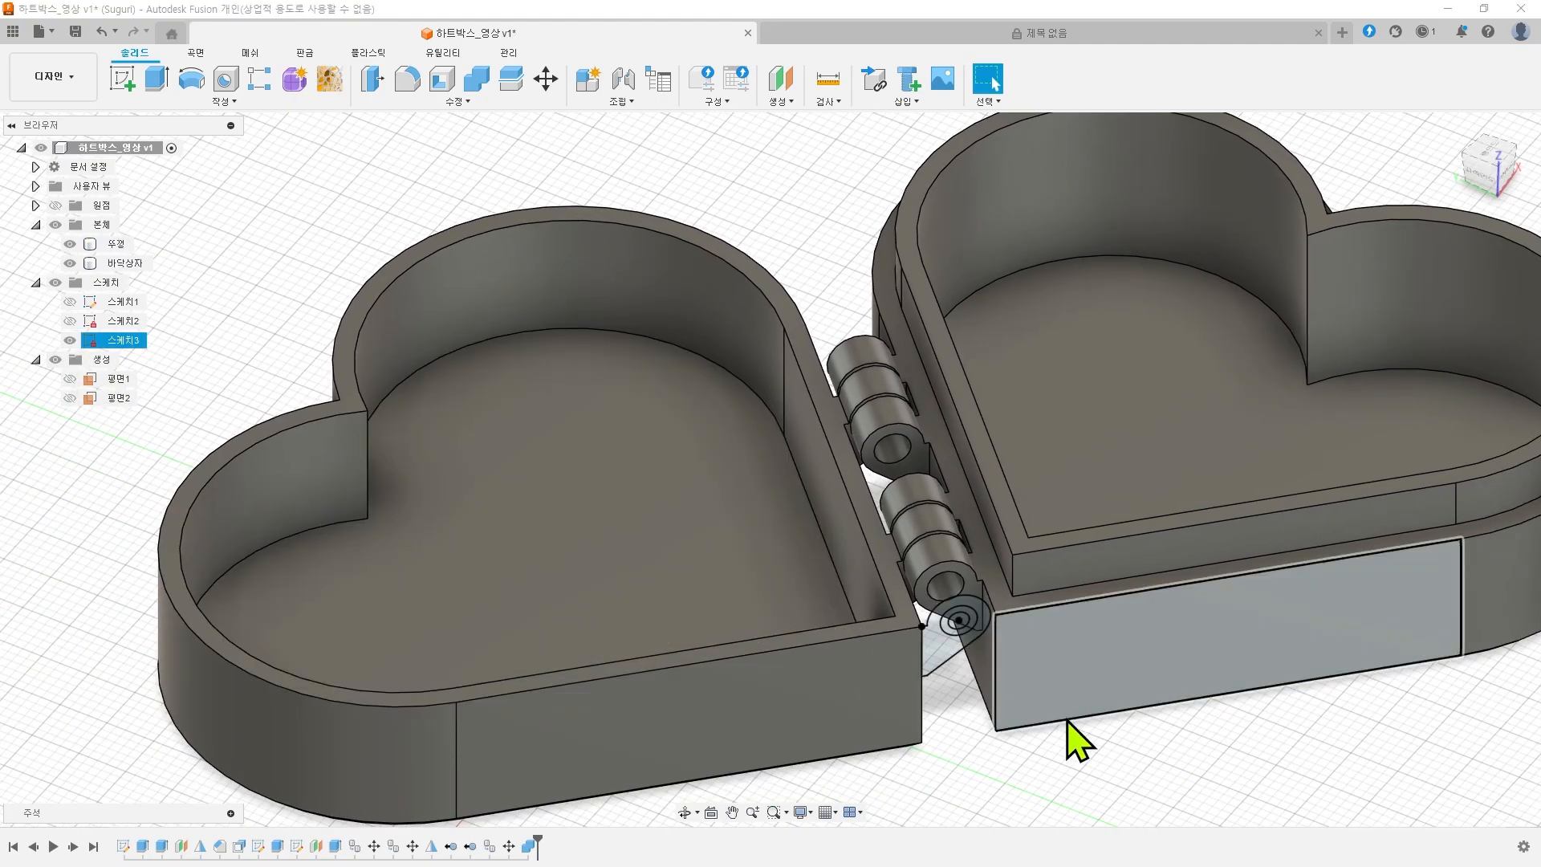
{"action": "scroll", "coordinate": [1172, 727], "scroll_direction": "up", "scroll_amount": 3}
{"action": "scroll", "coordinate": [1176, 726], "scroll_direction": "down", "scroll_amount": 3}
{"action": "scroll", "coordinate": [1025, 730], "scroll_direction": "up", "scroll_amount": 1}
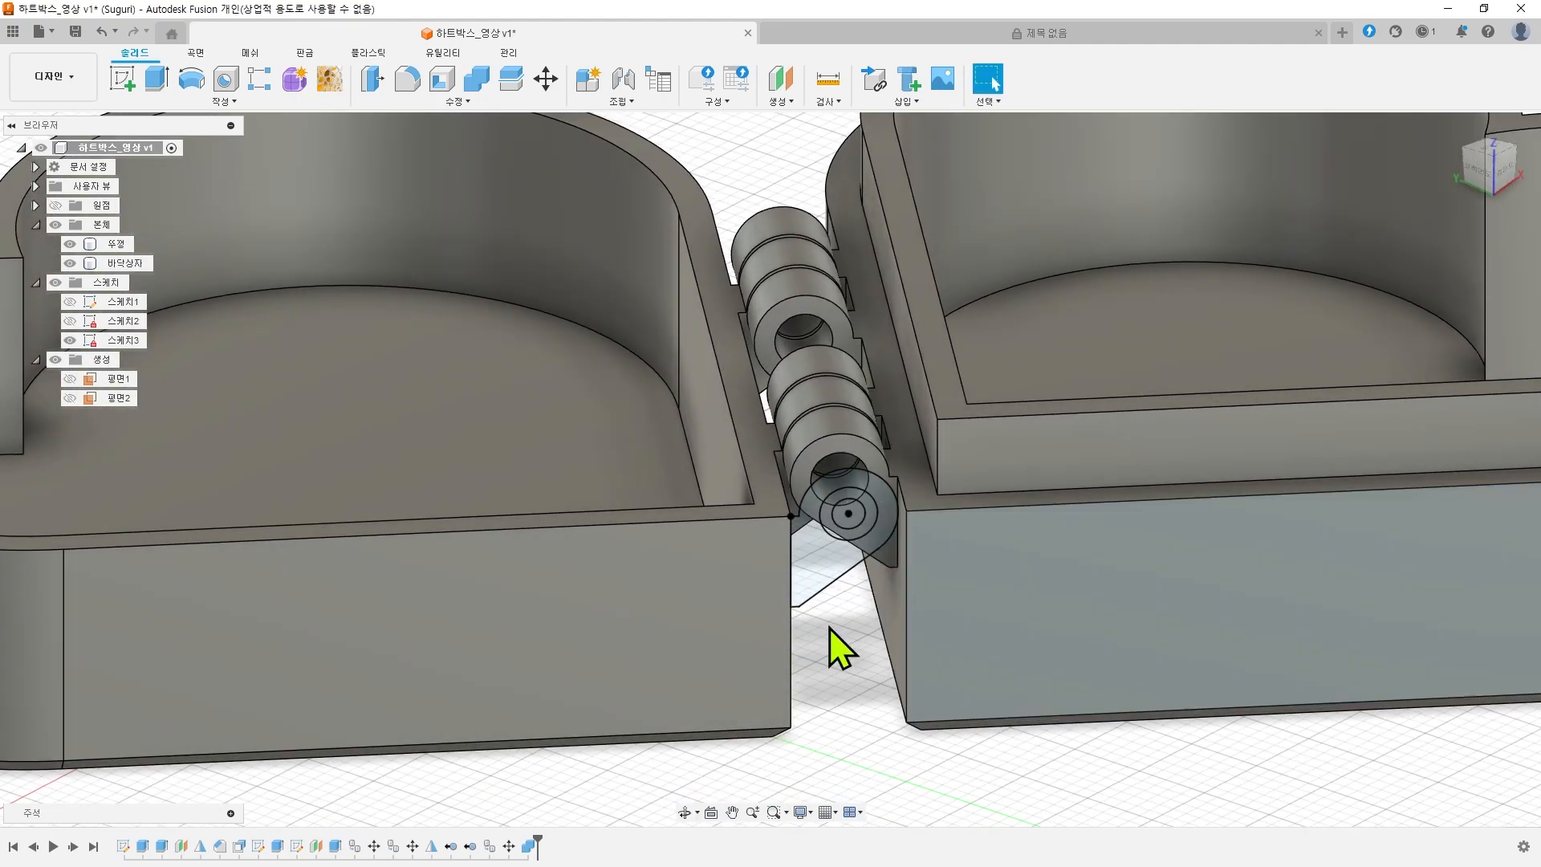
{"action": "middle_click_drag", "start_coordinate": [835, 640], "coordinate": [893, 670]}
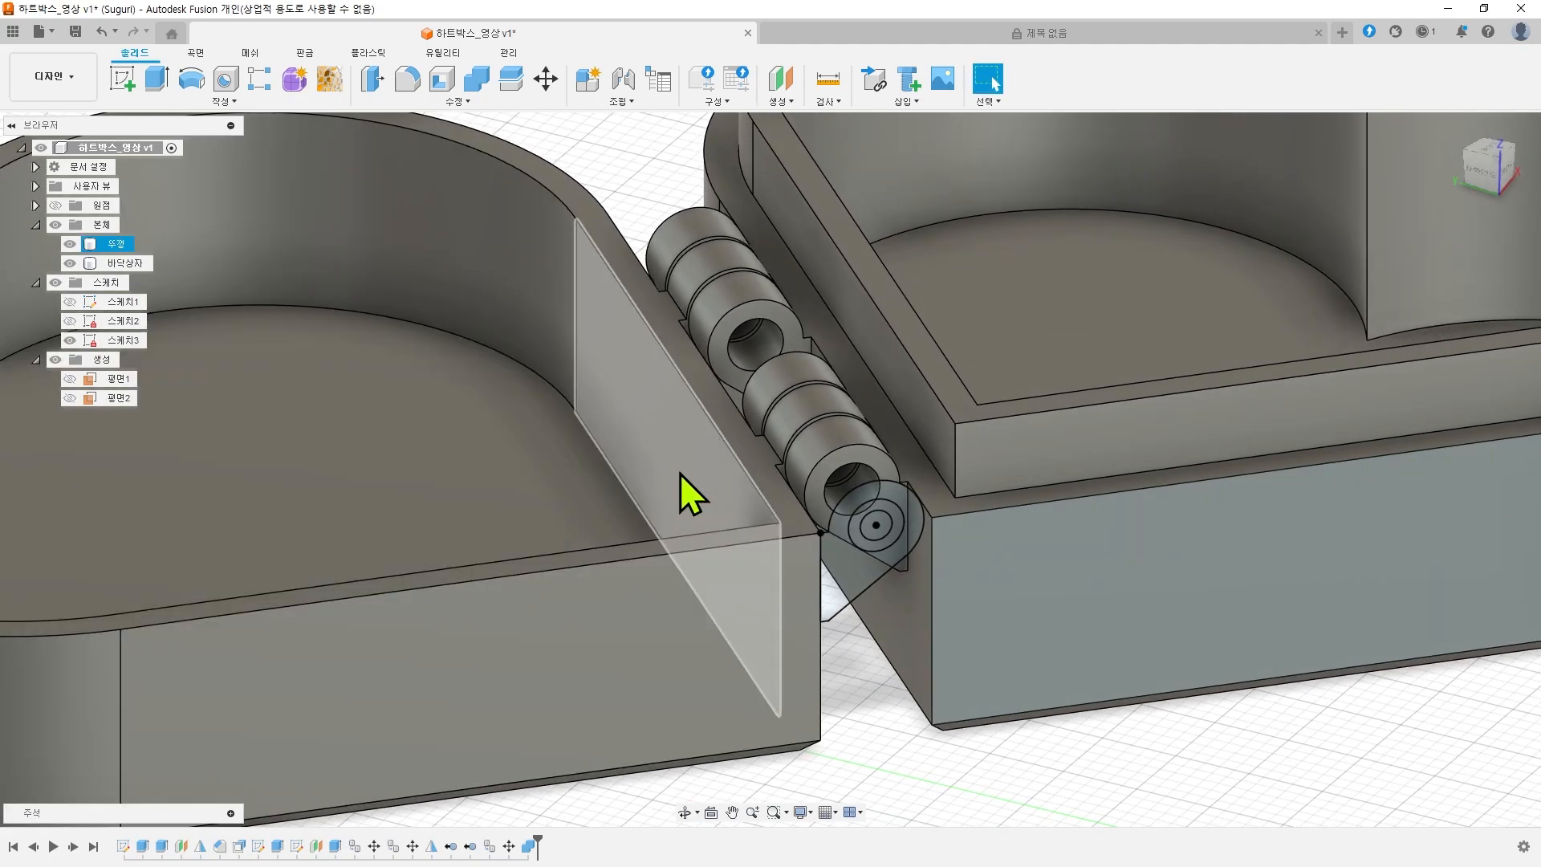
- Begin extruding the innermost circle of 스케치3, with the start set to the nearest hinge's end face facing the sketch
{"action": "left_click", "coordinate": [156, 78]}
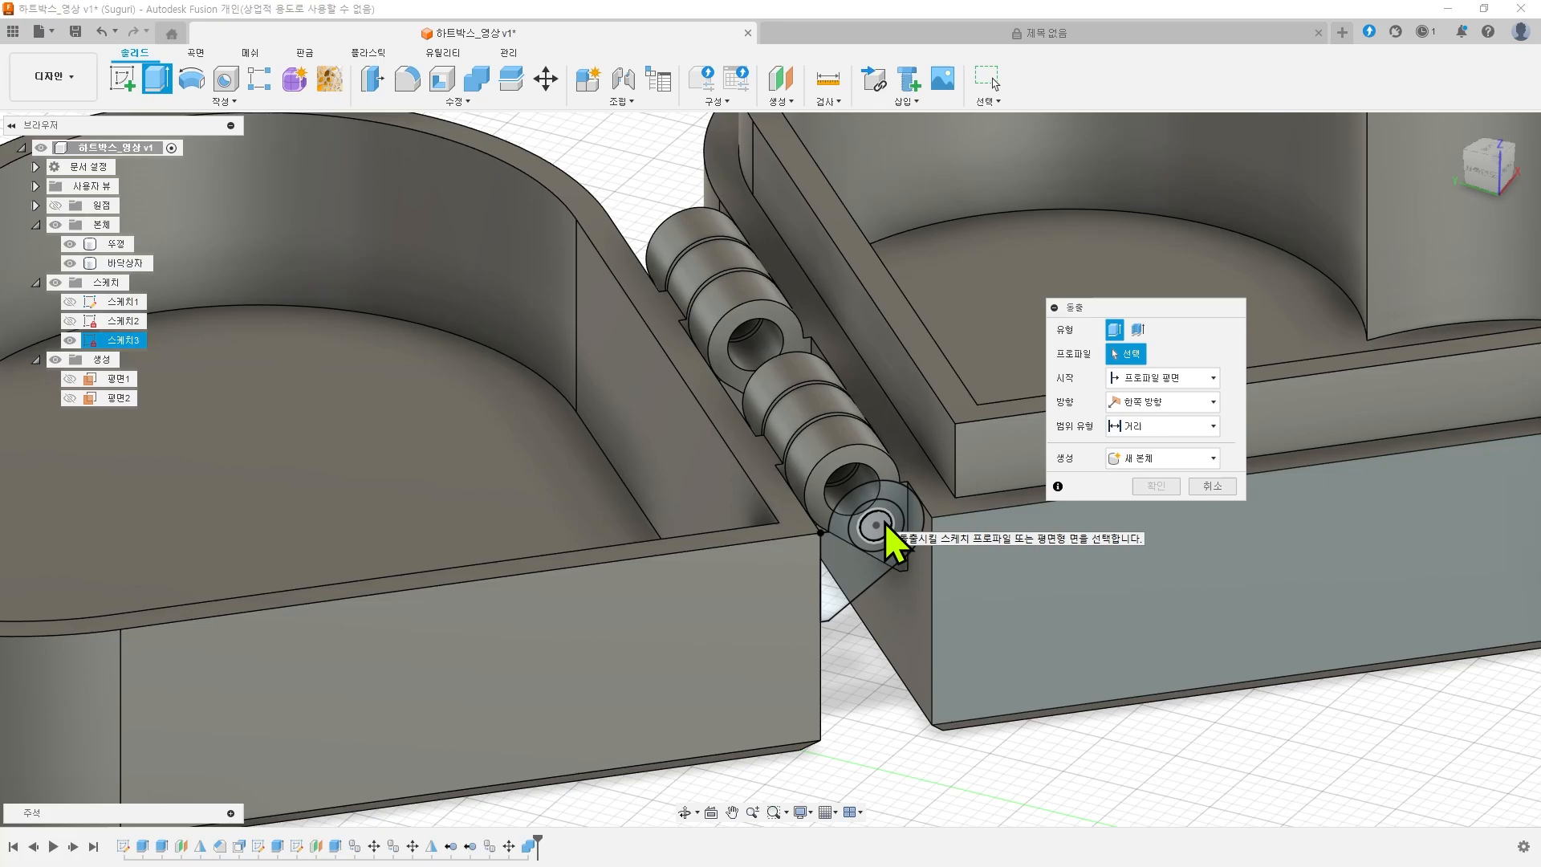
{"action": "left_click", "coordinate": [884, 522]}
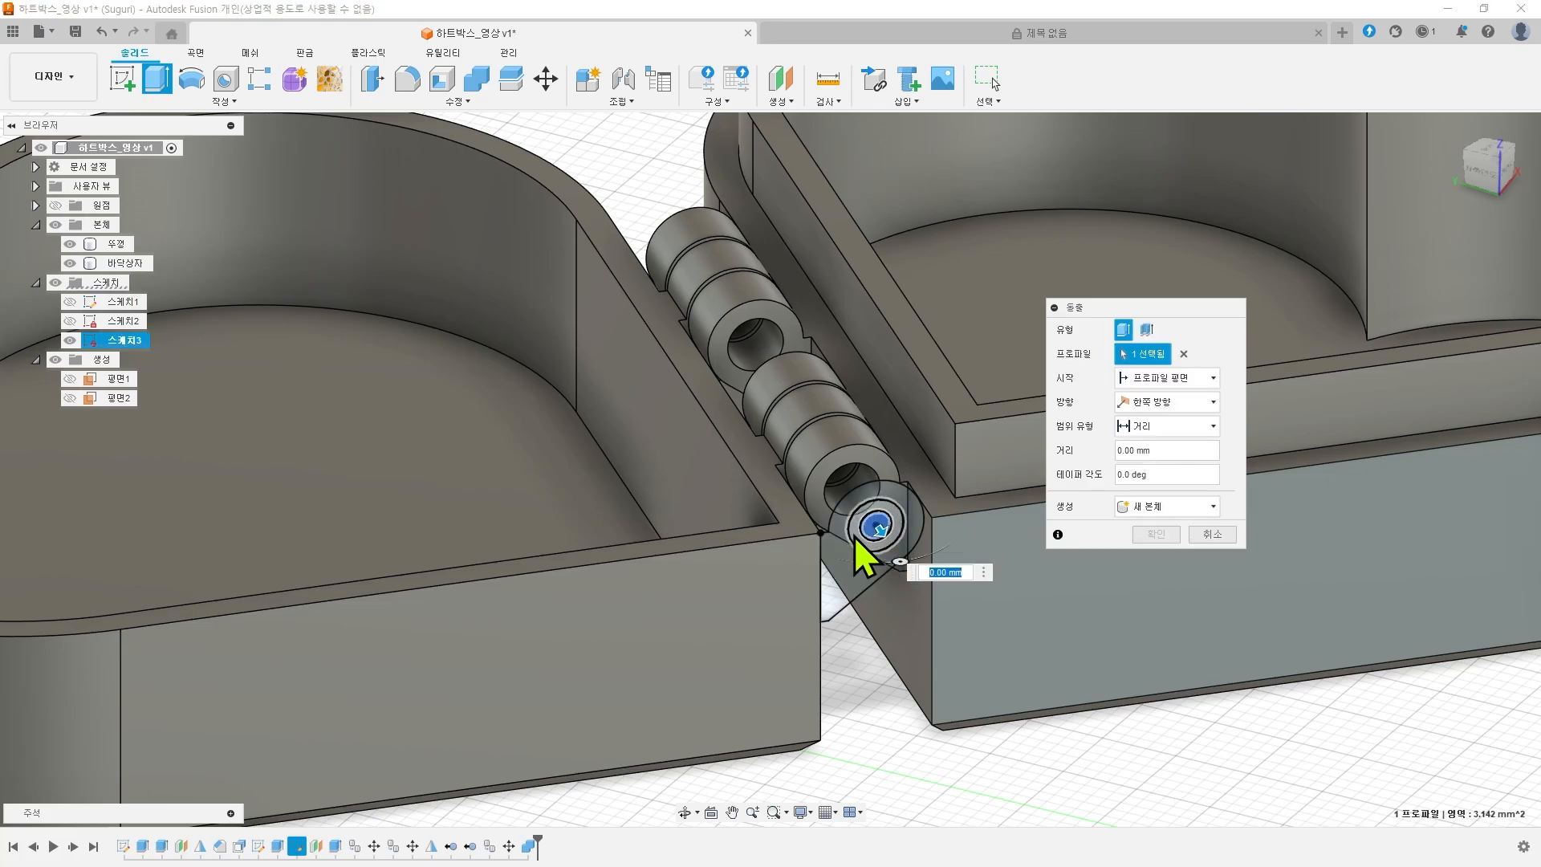
{"action": "middle_click_drag", "start_coordinate": [854, 537], "coordinate": [998, 654], "text": "shift"}
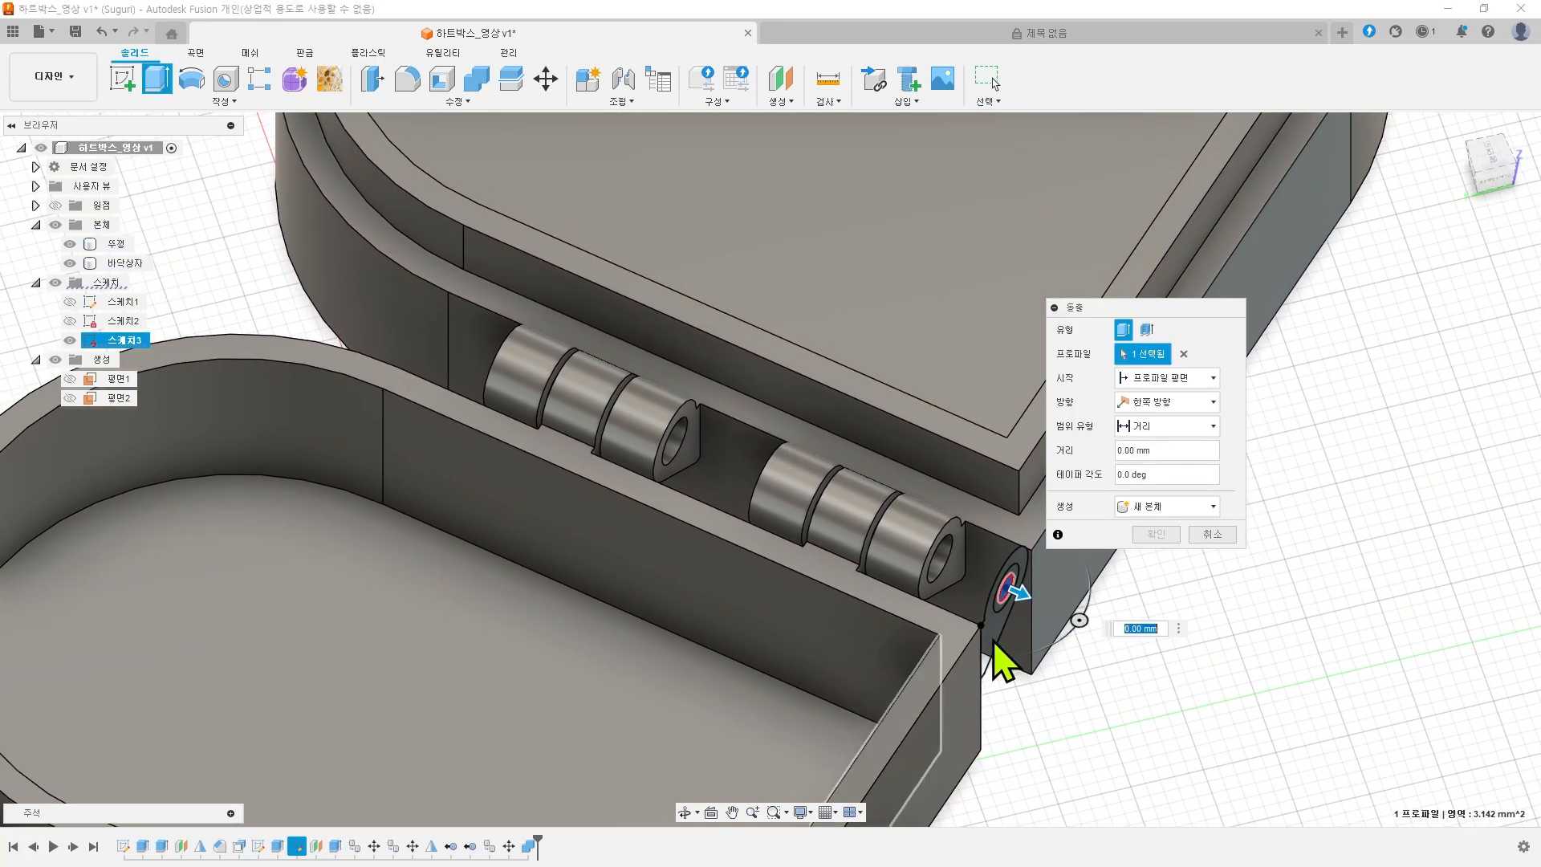
{"action": "left_click", "coordinate": [1171, 378]}
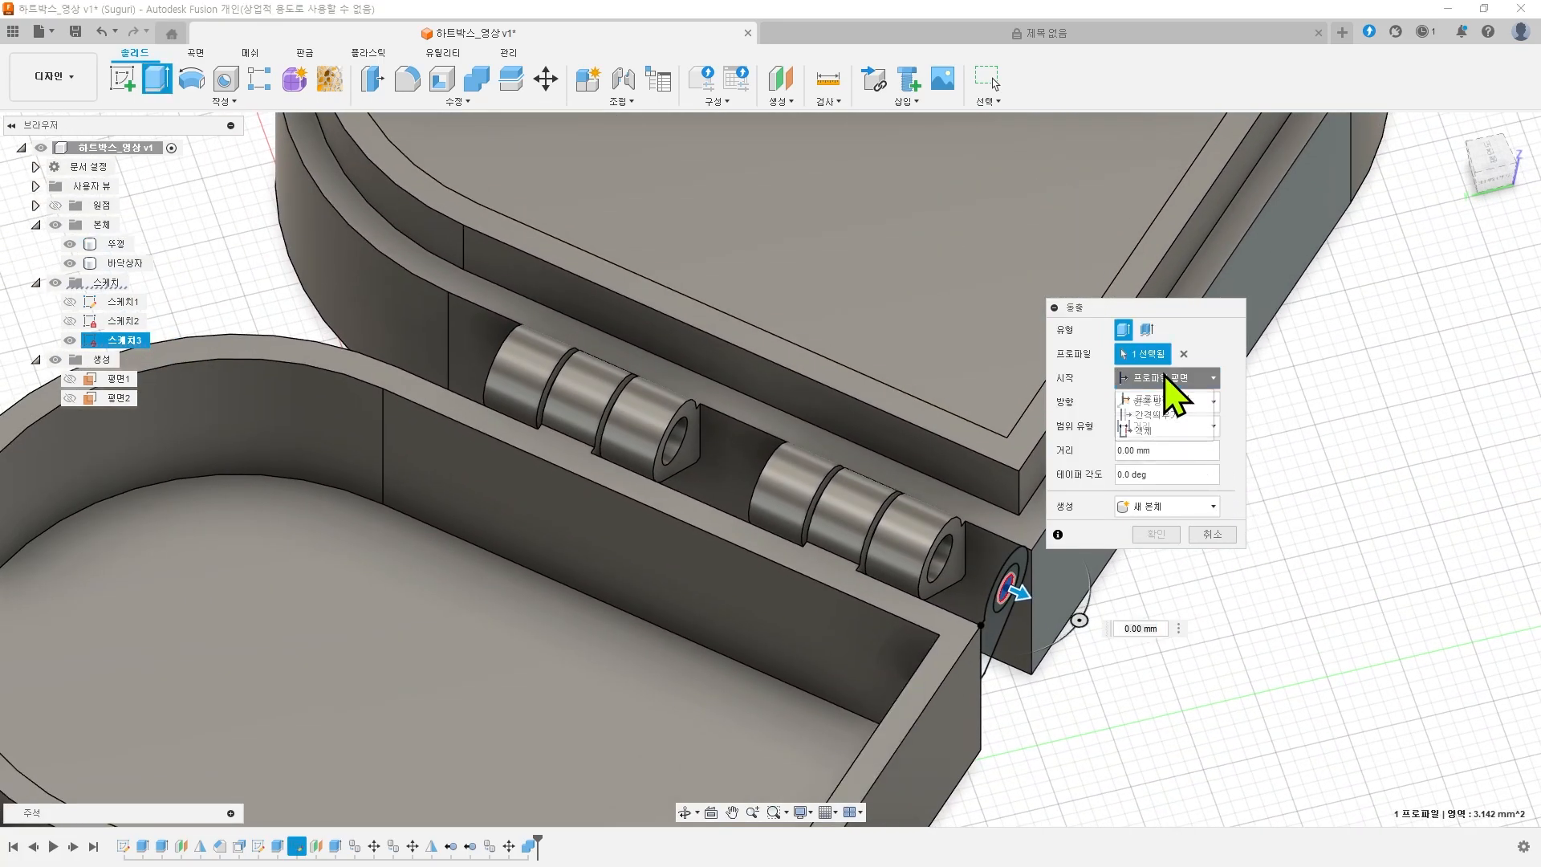
{"action": "left_click", "coordinate": [1155, 431]}
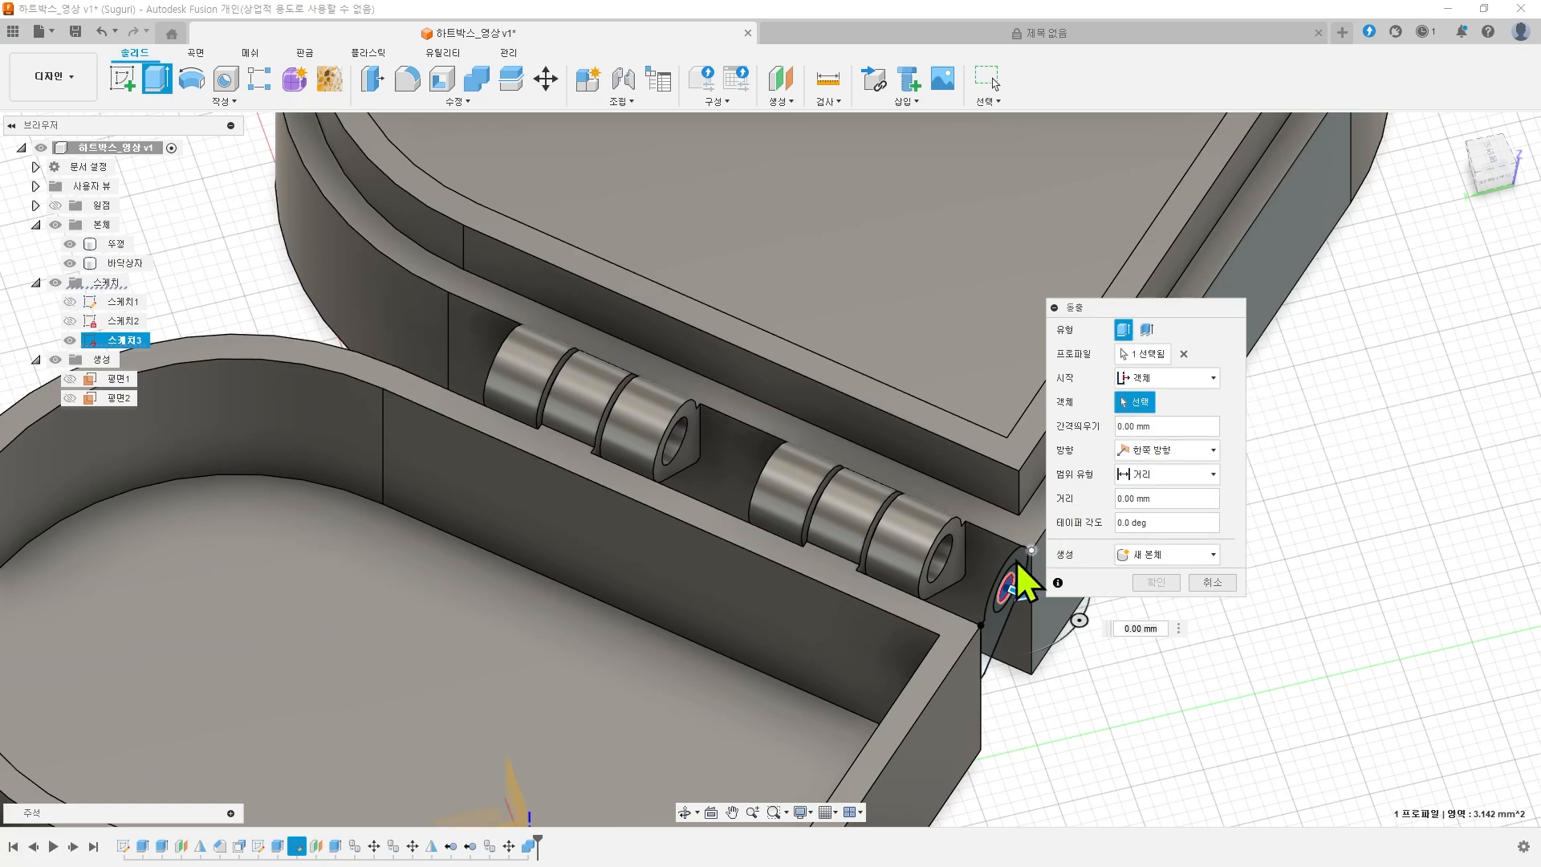
{"action": "left_click", "coordinate": [952, 574]}
- Extend the pin extrusion to the opposite end face of the same hinge and create it as a new body
{"action": "middle_click_drag", "start_coordinate": [806, 612], "coordinate": [766, 622], "text": "shift"}
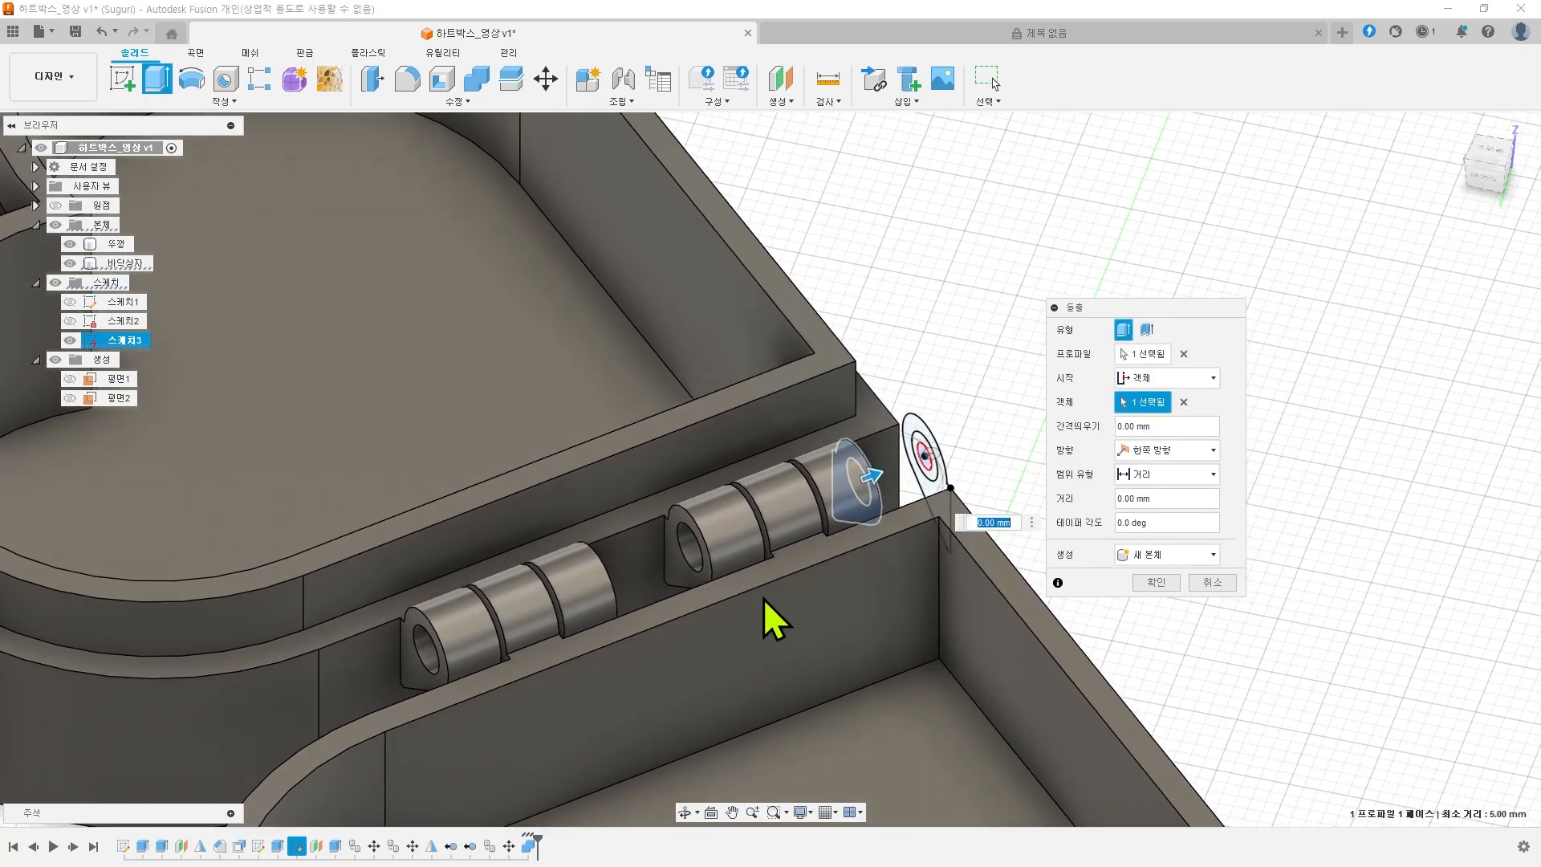
{"action": "left_click", "coordinate": [1169, 475]}
{"action": "left_click", "coordinate": [1153, 517]}
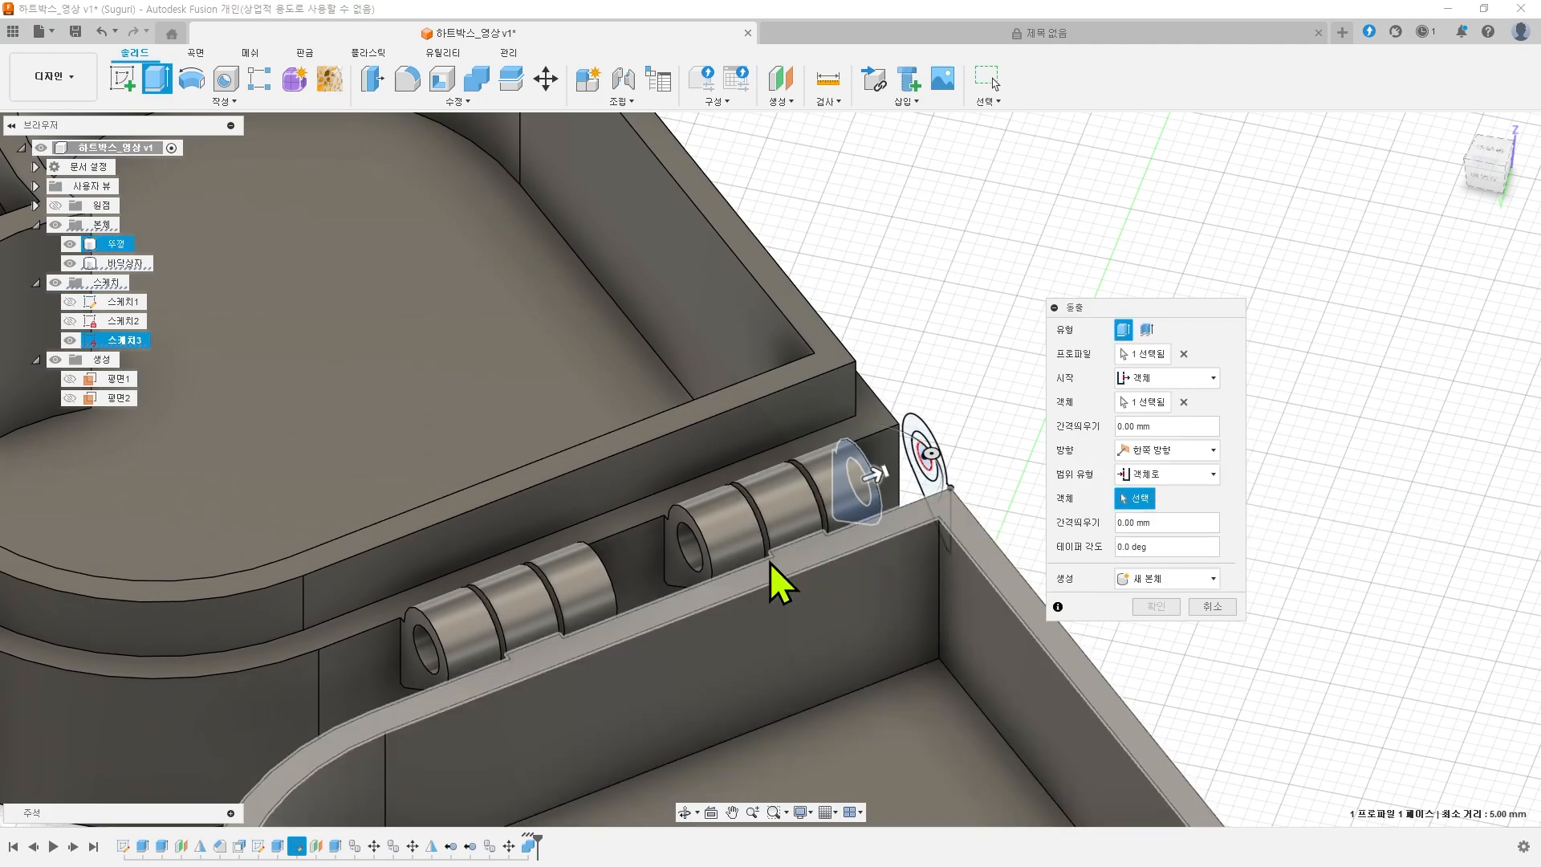
{"action": "left_click", "coordinate": [671, 560]}
{"action": "scroll", "coordinate": [674, 570], "scroll_direction": "up", "scroll_amount": 5}
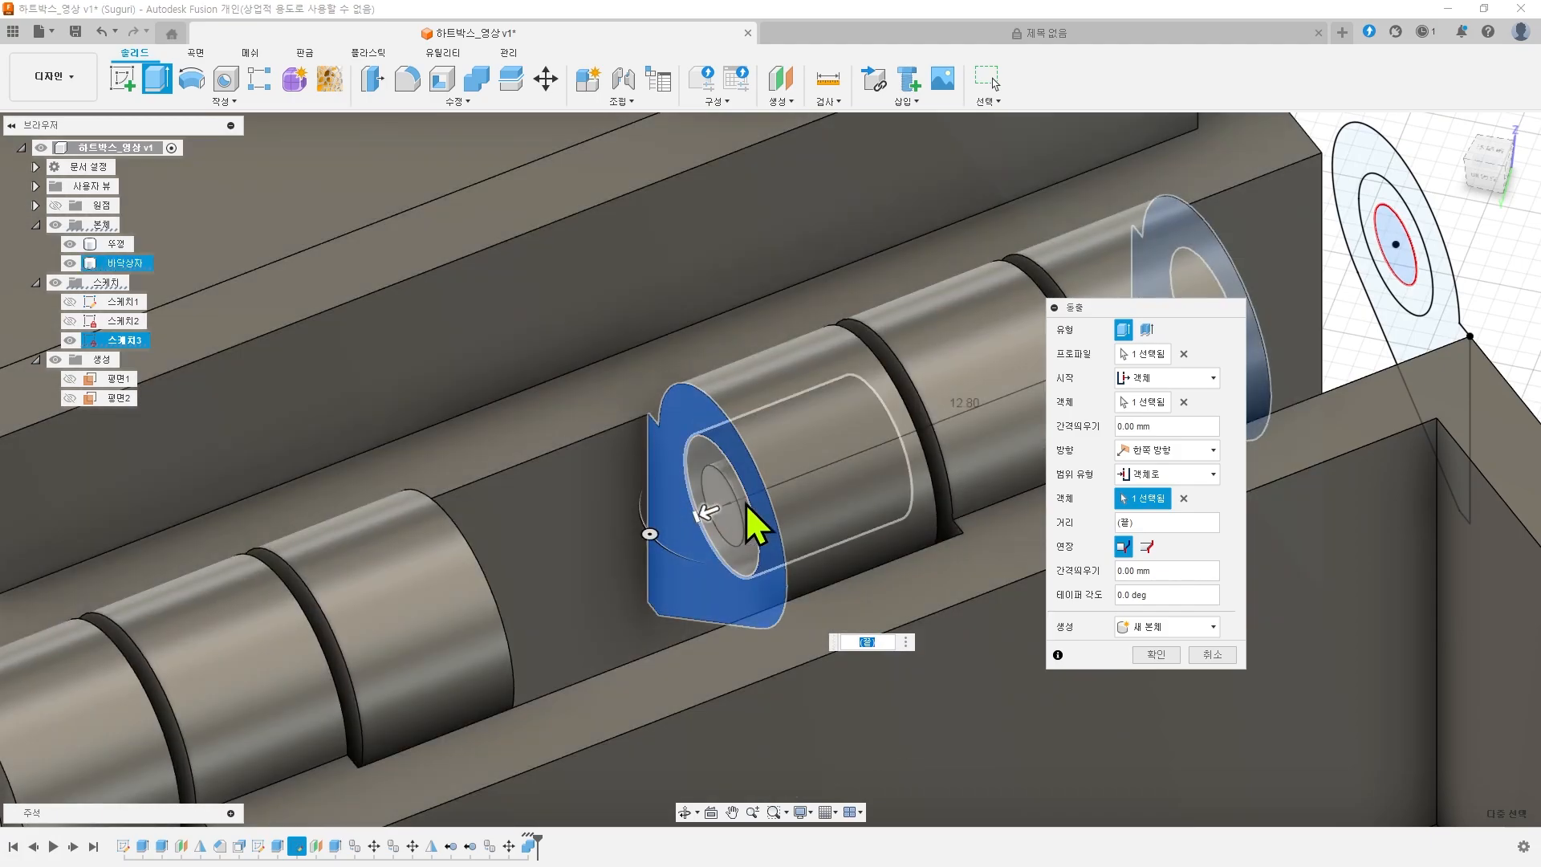
{"action": "left_click", "coordinate": [1154, 659]}
- Begin a second extrusion of the innermost circle of 스케치3, with the start set to the end face of the farther hinge facing the sketch
{"action": "scroll", "coordinate": [1187, 619], "scroll_direction": "down", "scroll_amount": 6}
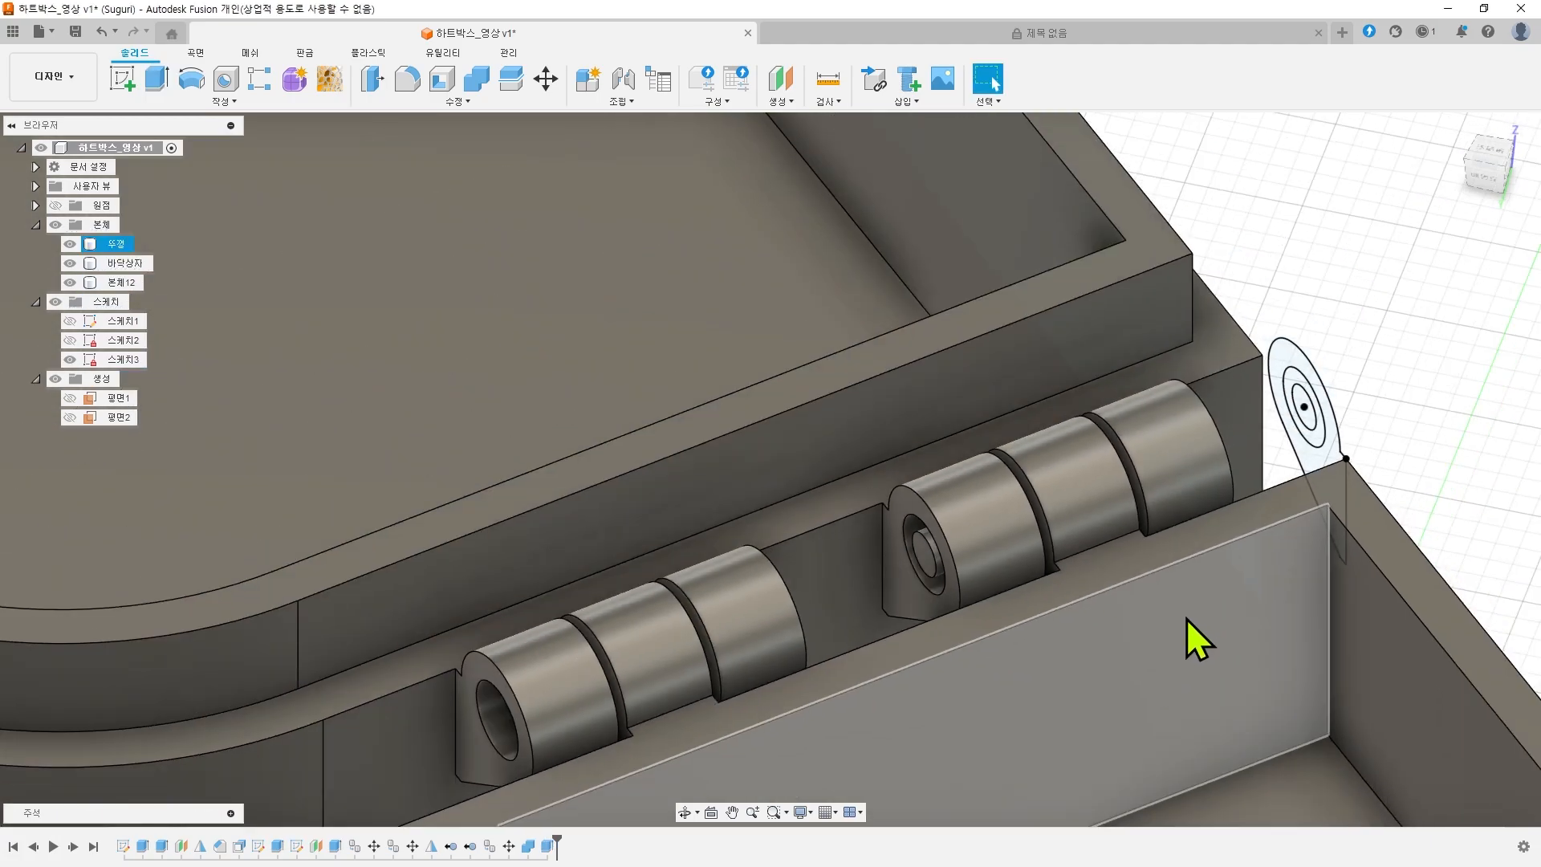
{"action": "middle_click_drag", "start_coordinate": [1406, 563], "coordinate": [1172, 549], "text": "shift"}
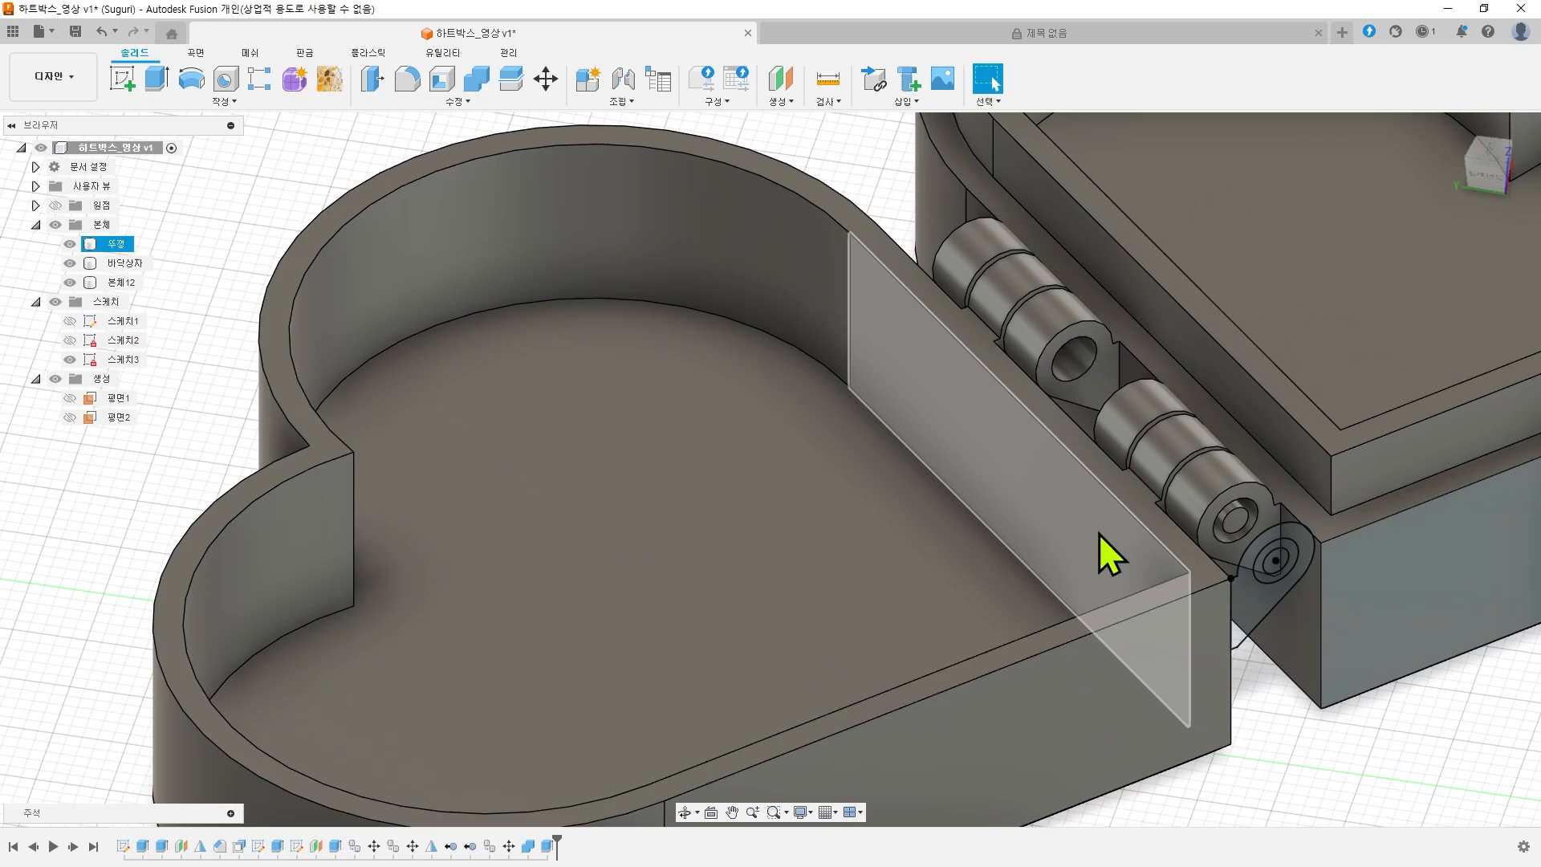
{"action": "middle_click_drag", "start_coordinate": [1307, 739], "coordinate": [1144, 674]}
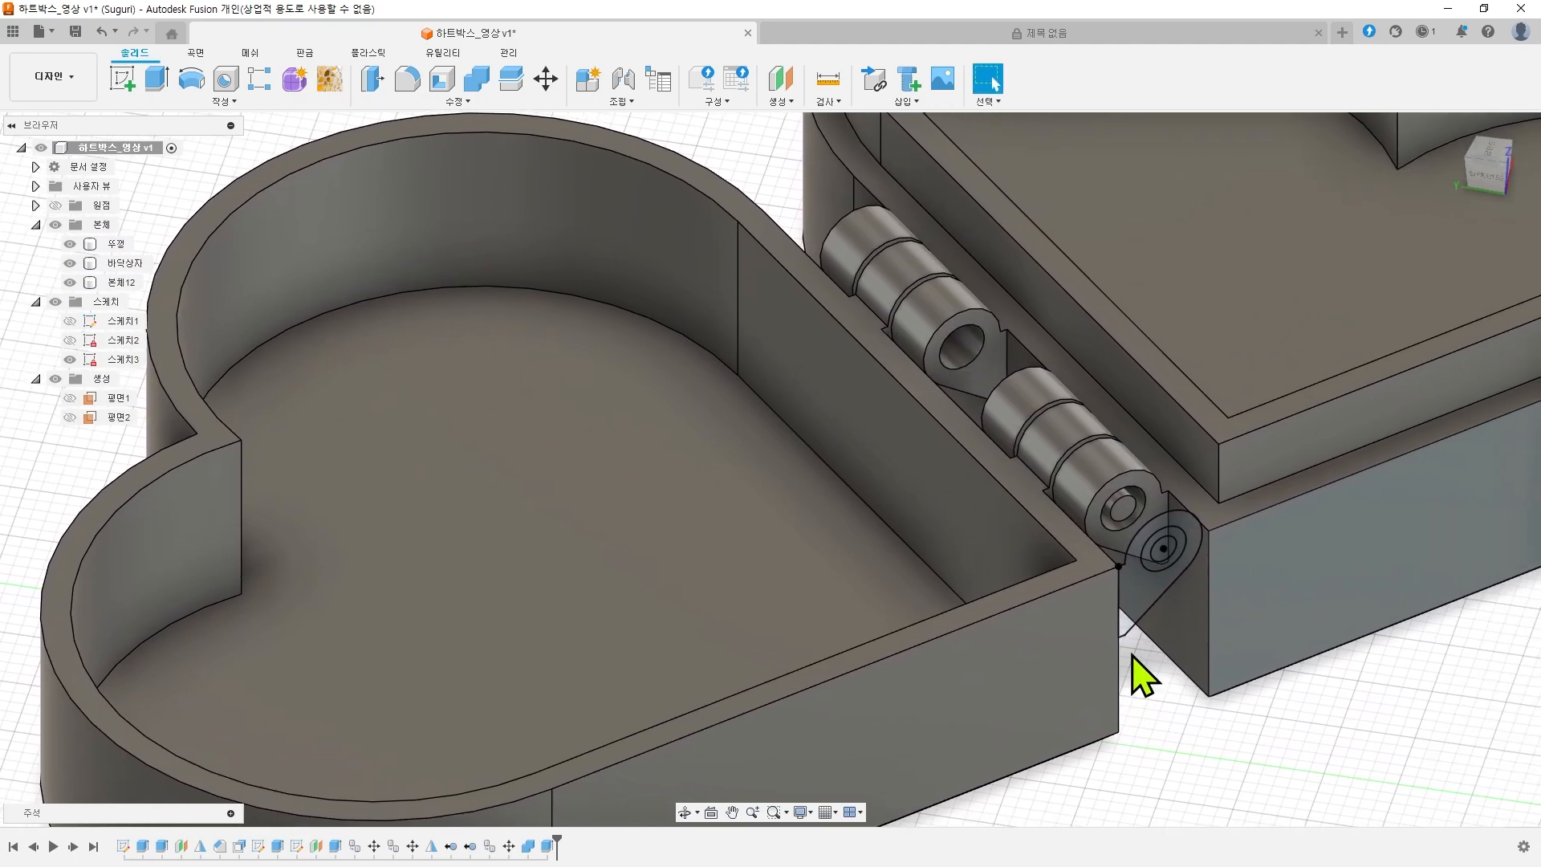
{"action": "left_click", "coordinate": [158, 79]}
{"action": "scroll", "coordinate": [1158, 546], "scroll_direction": "up", "scroll_amount": 3}
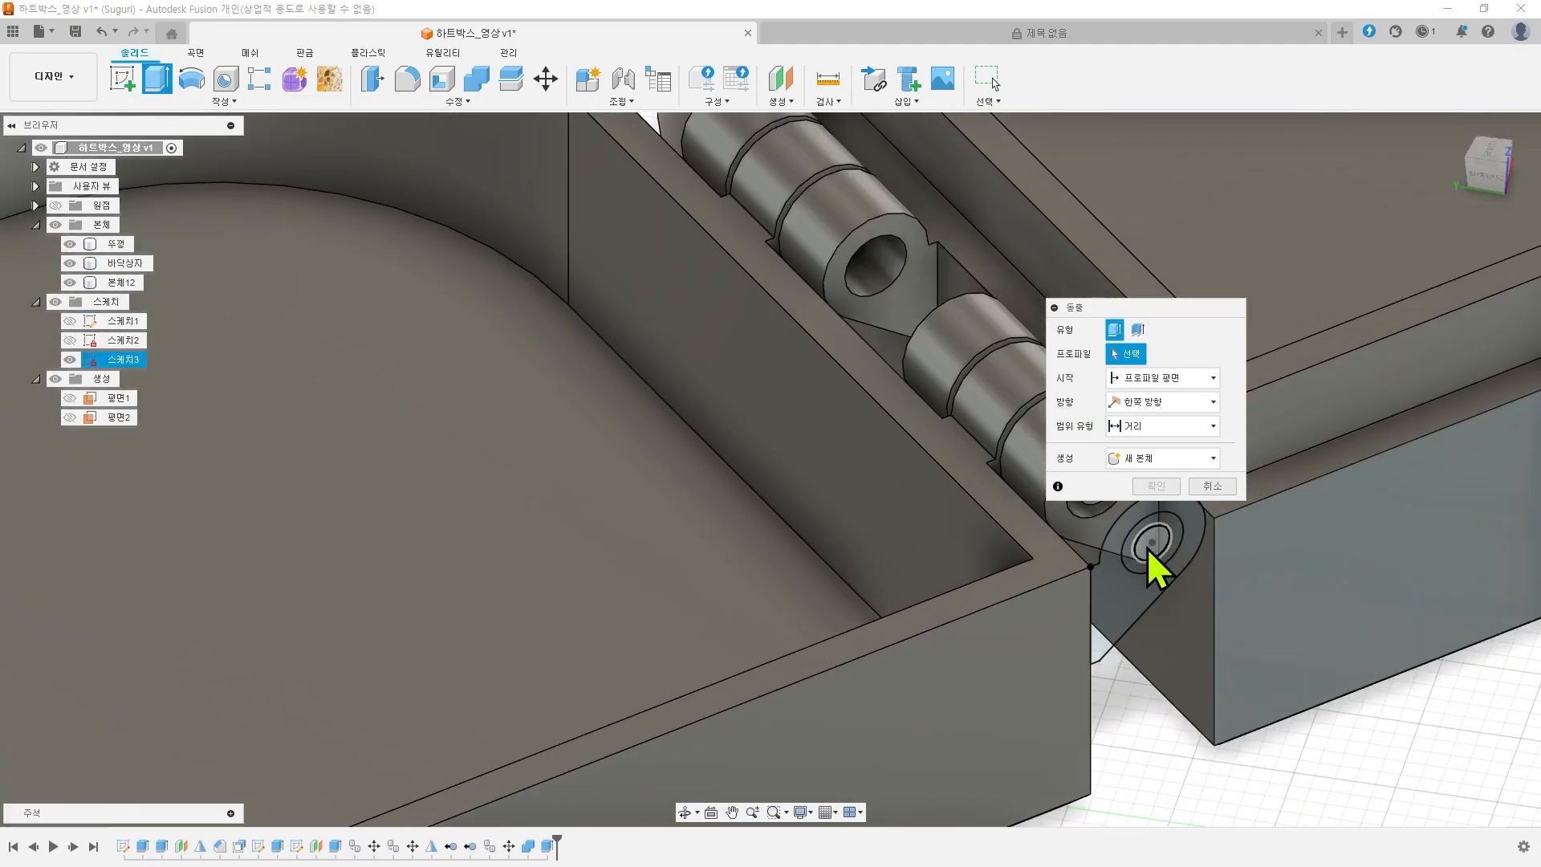
{"action": "left_click", "coordinate": [1148, 547]}
{"action": "left_click_drag", "start_coordinate": [1130, 328], "coordinate": [1345, 329]}
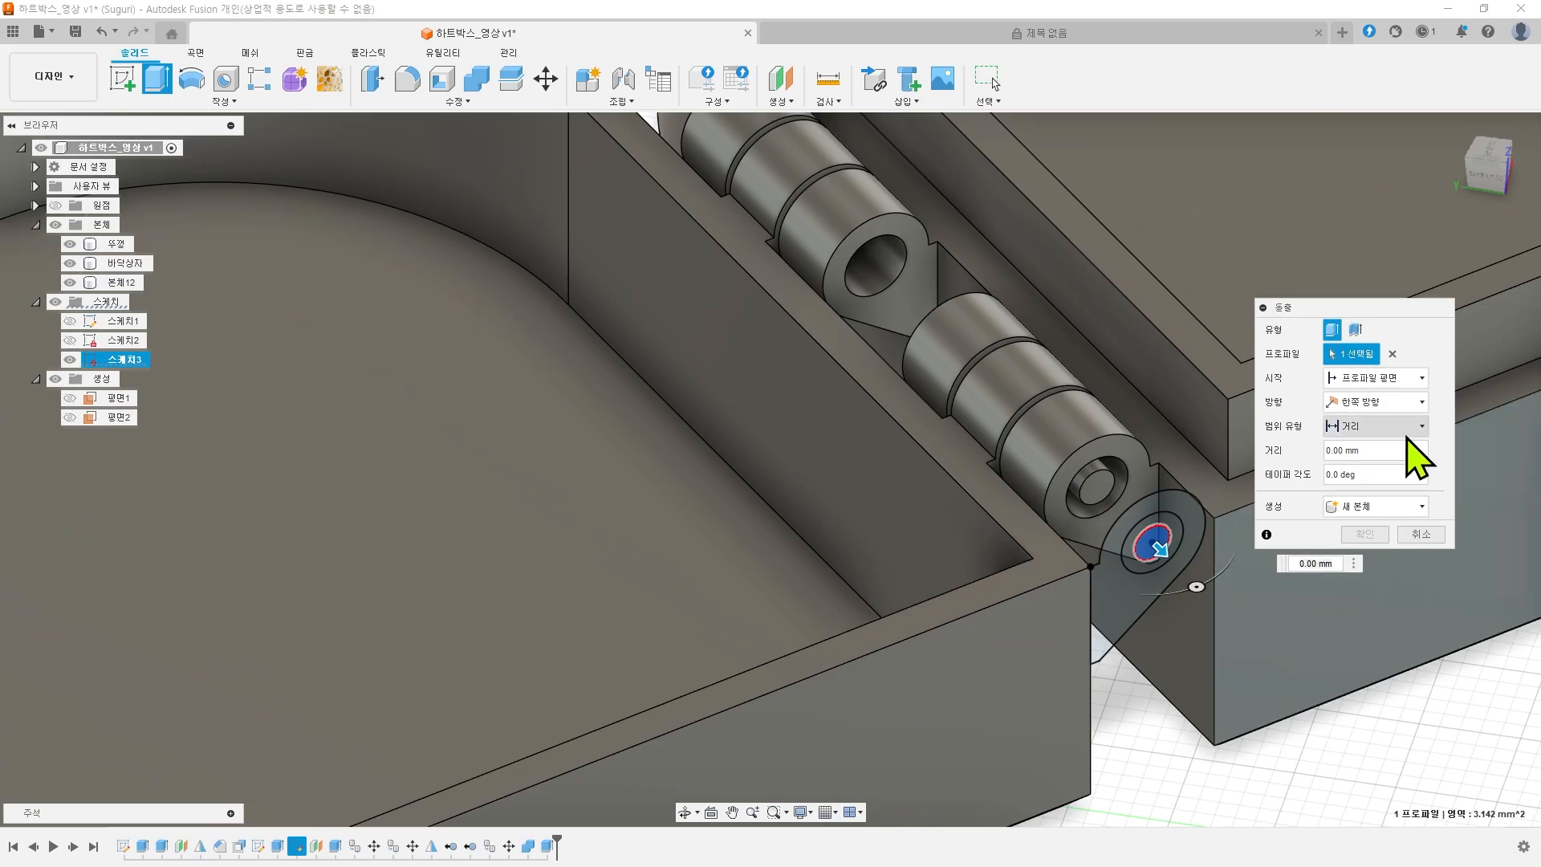
{"action": "left_click", "coordinate": [1369, 377]}
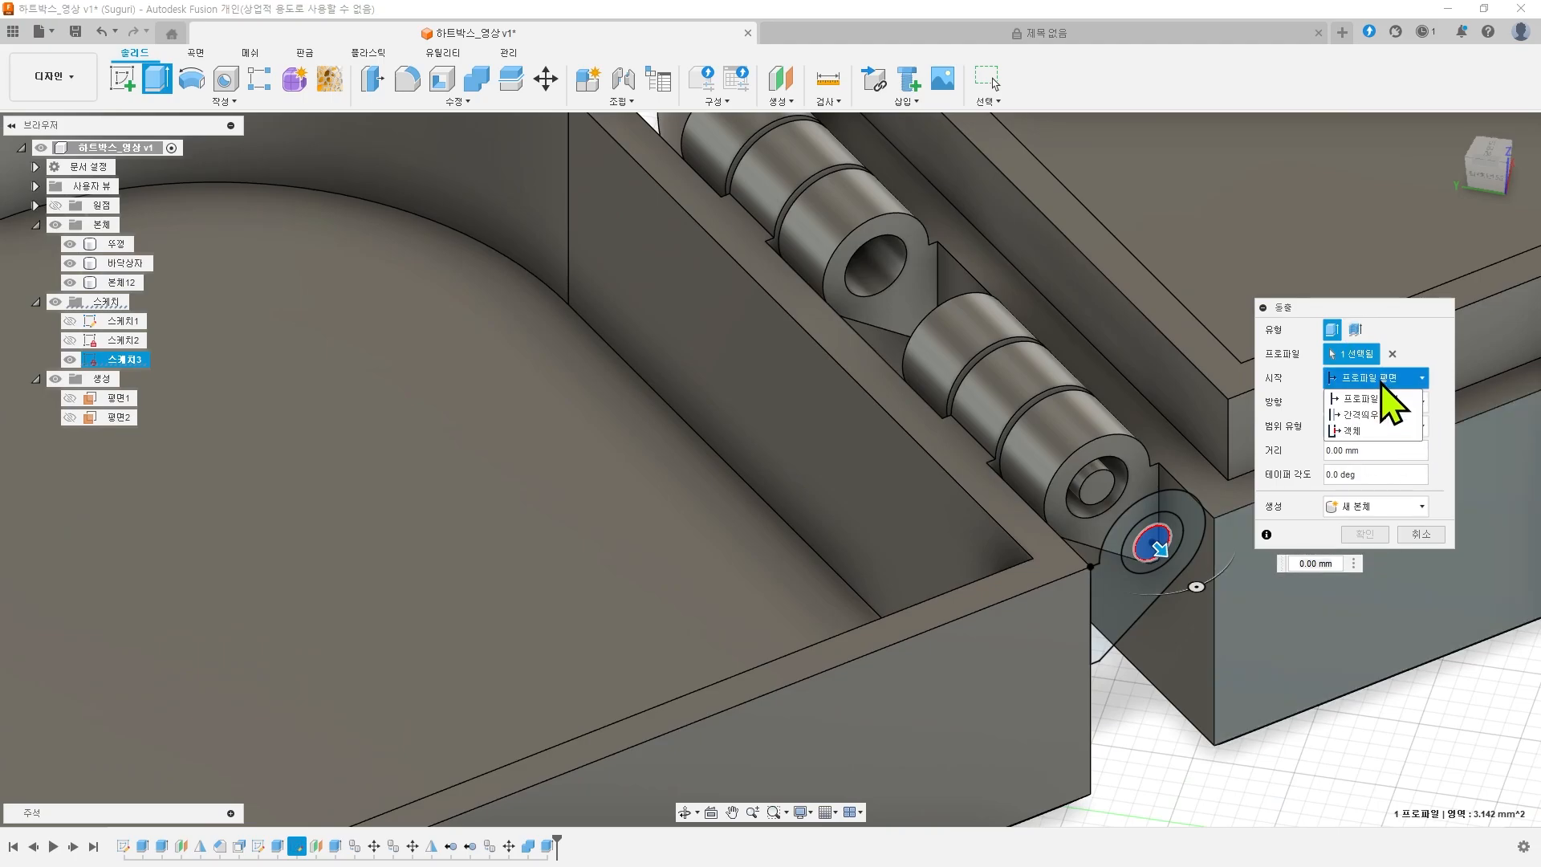
{"action": "left_click", "coordinate": [1284, 439]}
{"action": "left_click", "coordinate": [912, 297]}
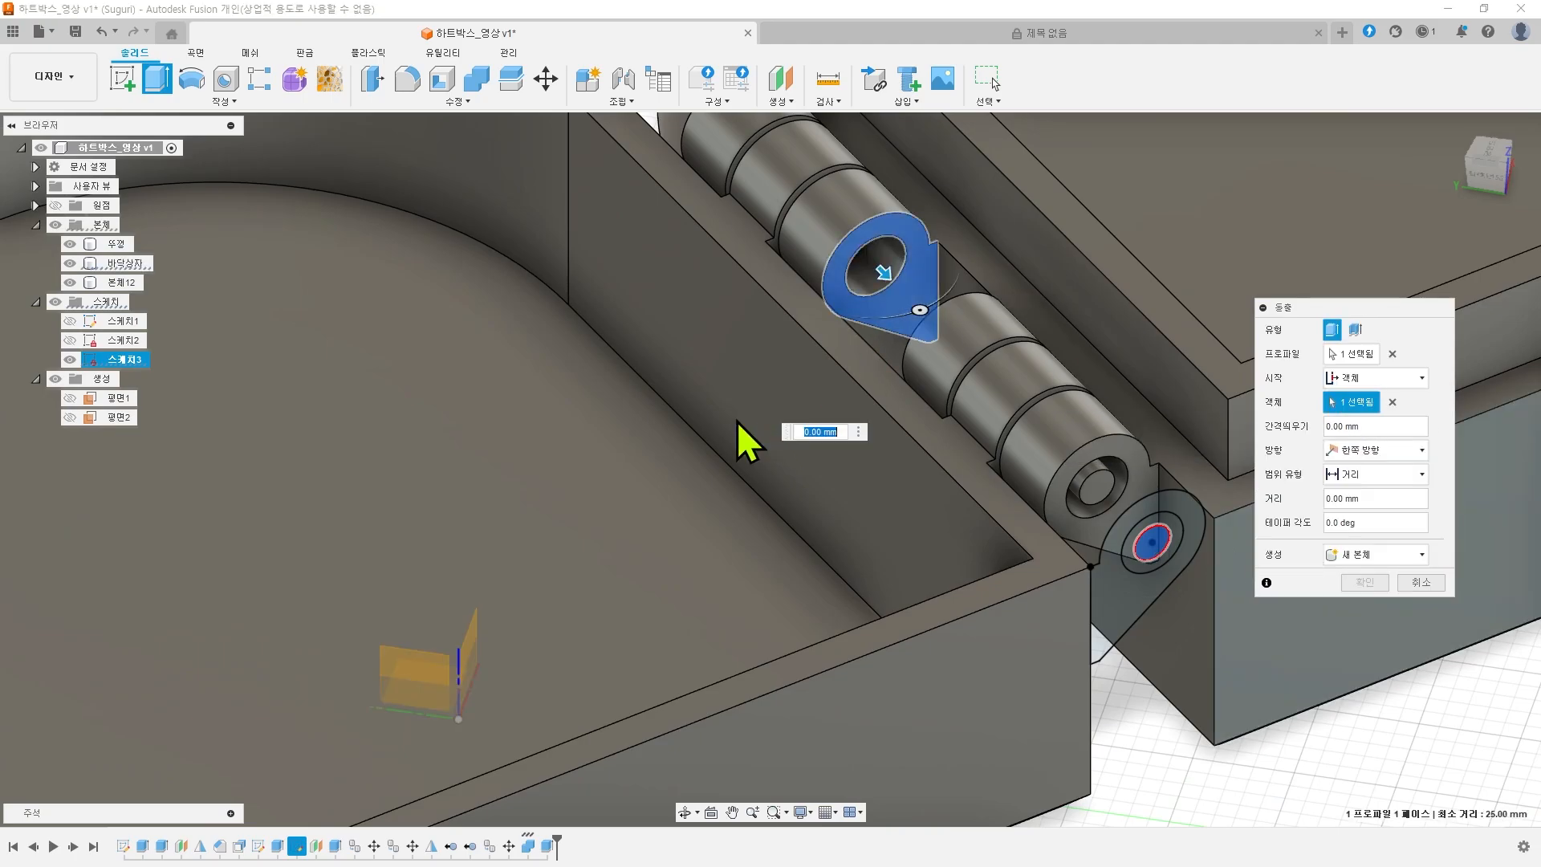
- Extend the second pin extrusion to the opposite end face of the farther hinge and create it as a new body
{"action": "middle_click_drag", "start_coordinate": [562, 453], "coordinate": [676, 474], "text": "shift"}
{"action": "middle_click_drag", "start_coordinate": [587, 385], "coordinate": [721, 720]}
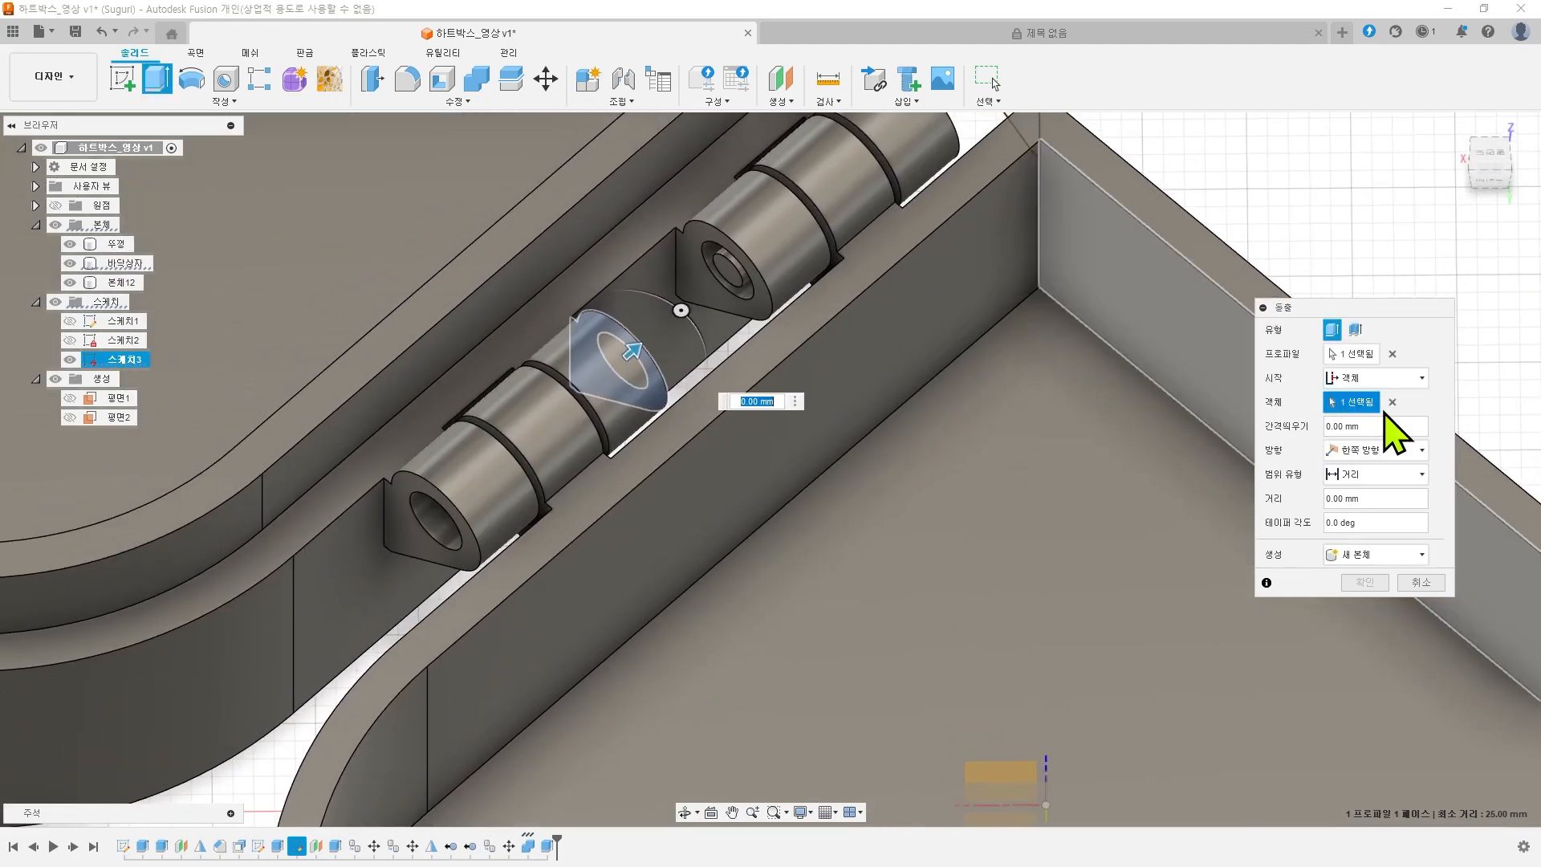
{"action": "left_click", "coordinate": [1377, 474]}
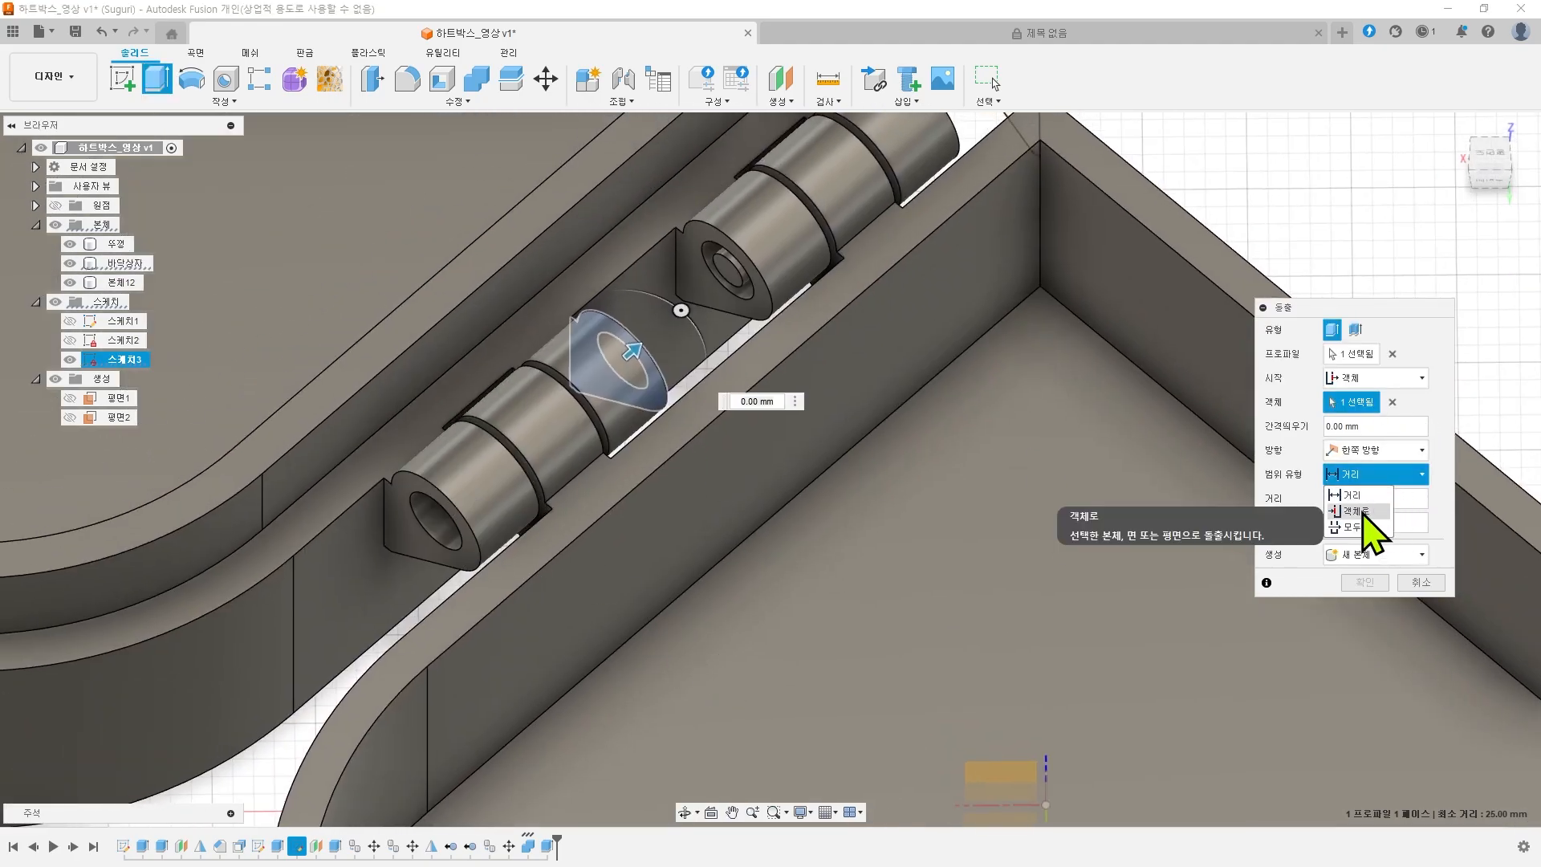
{"action": "left_click", "coordinate": [1365, 522]}
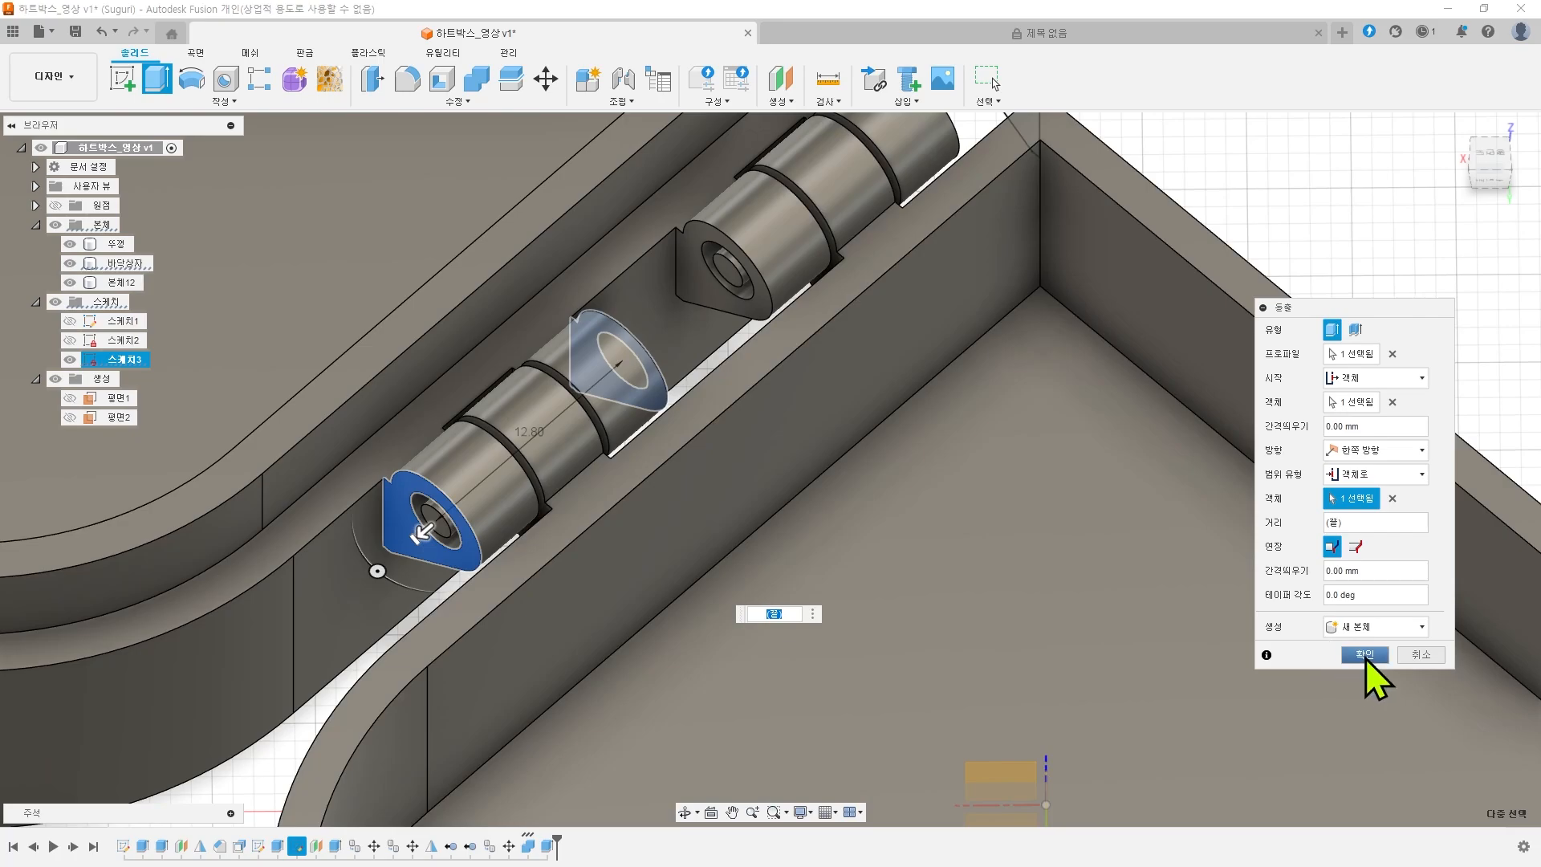
{"action": "left_click", "coordinate": [1366, 656]}
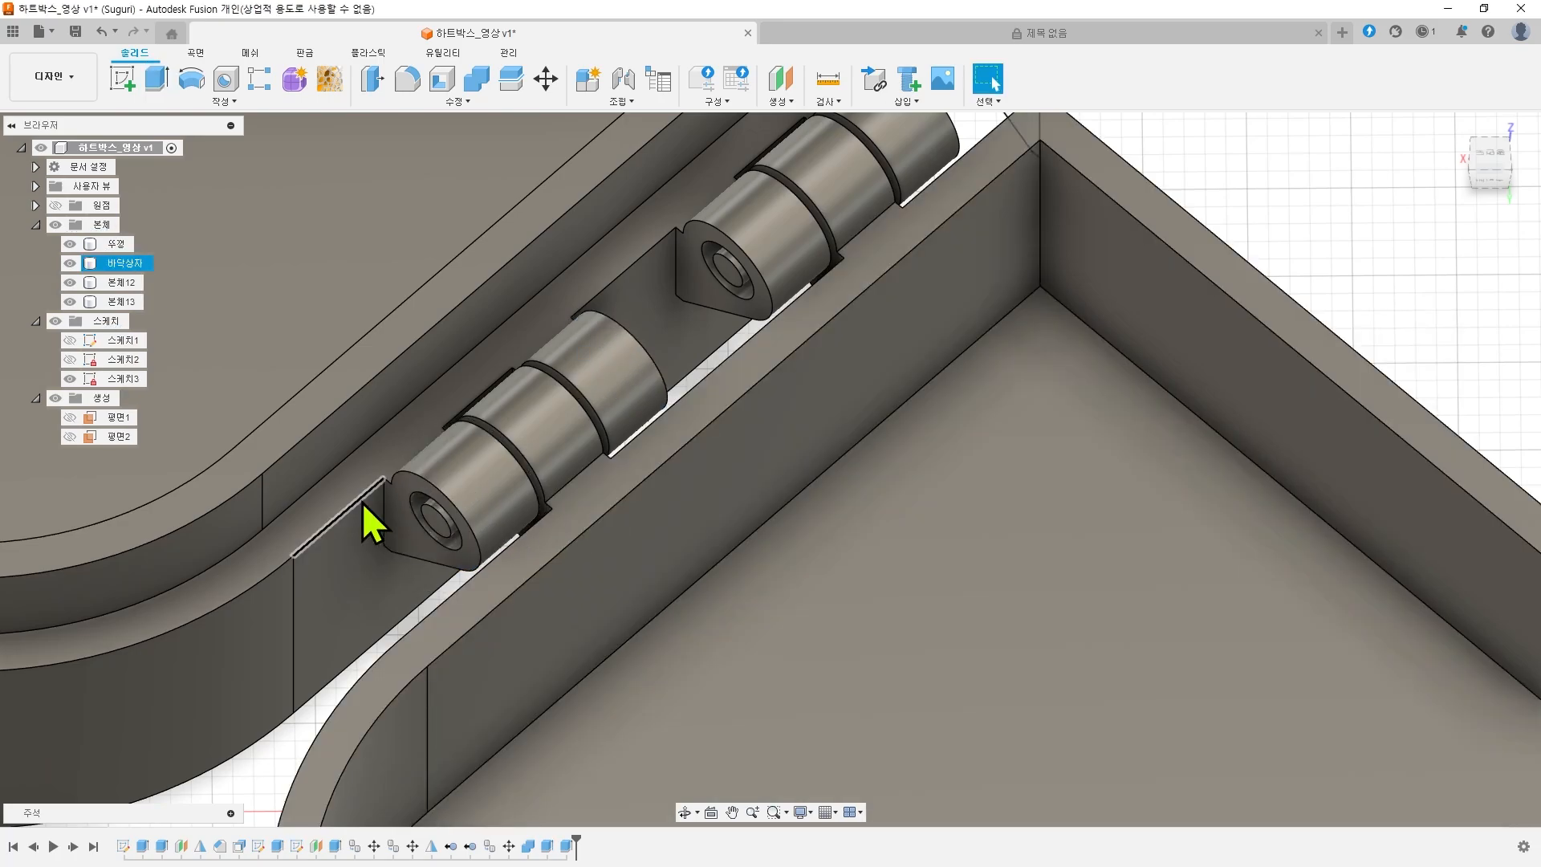
- Show the construction plane 평면1 and create a section analysis through both hinges on that plane at 0 mm distance
{"action": "scroll", "coordinate": [401, 521], "scroll_direction": "up", "scroll_amount": 3}
{"action": "scroll", "coordinate": [1245, 206], "scroll_direction": "down", "scroll_amount": 8}
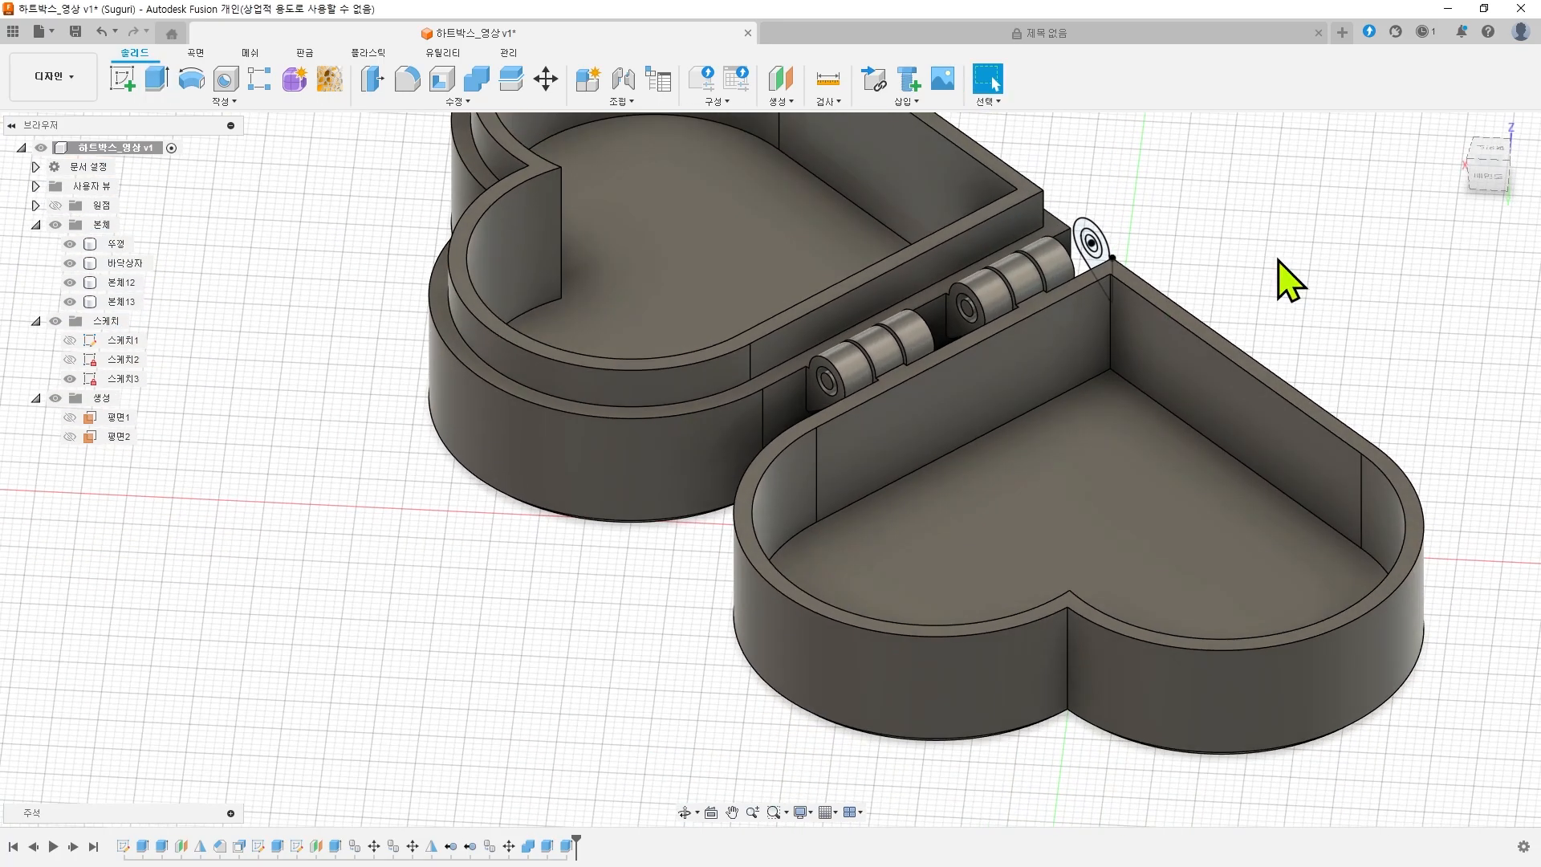
{"action": "scroll", "coordinate": [1110, 393], "scroll_direction": "down", "scroll_amount": 2}
{"action": "middle_click_drag", "start_coordinate": [1111, 392], "coordinate": [1228, 554], "text": "shift"}
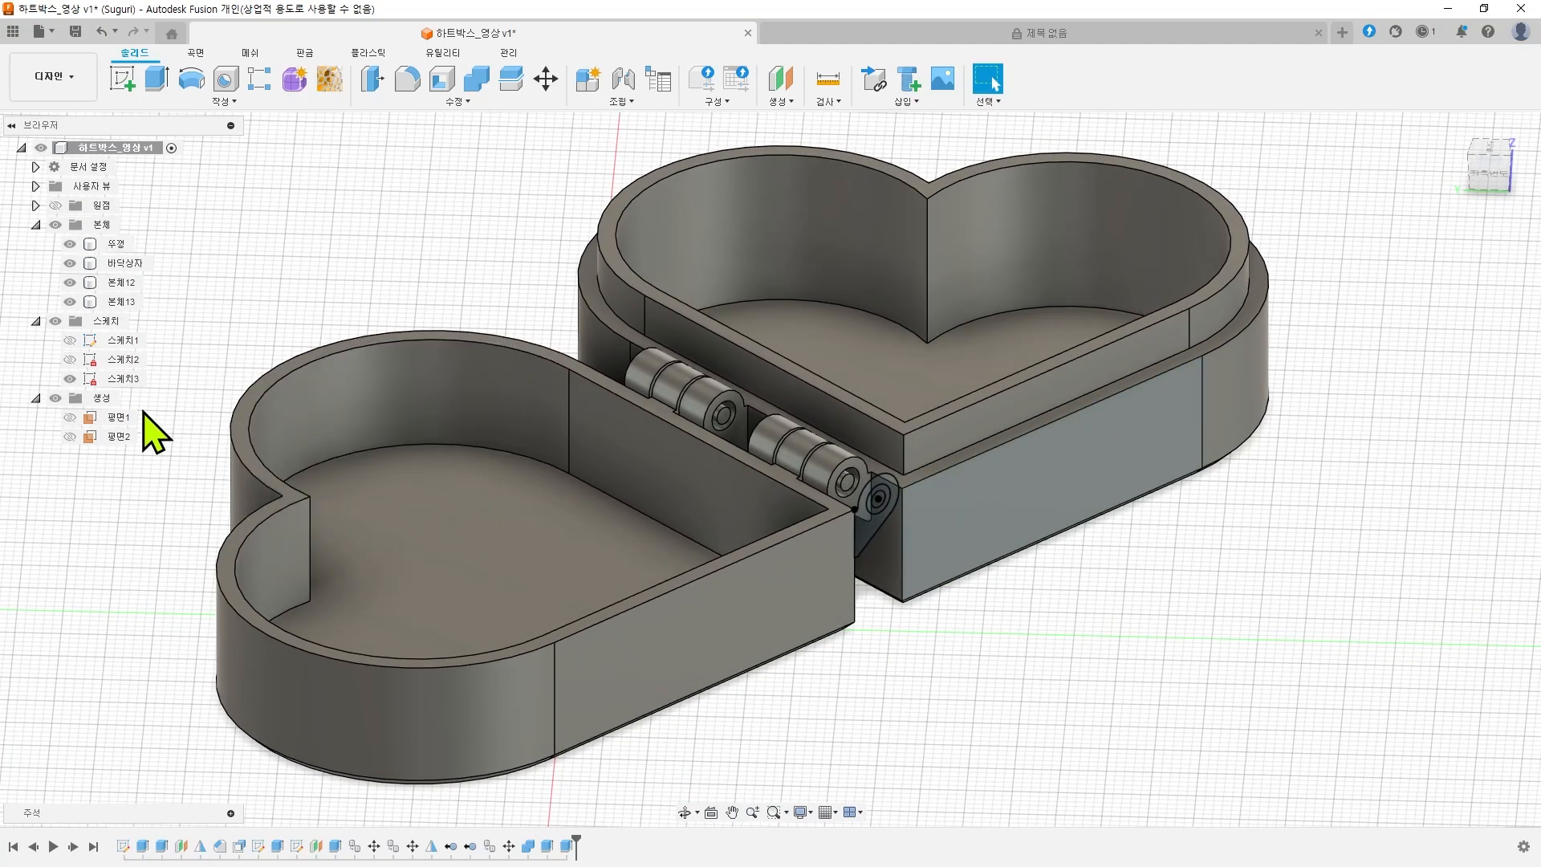
{"action": "left_click", "coordinate": [70, 418]}
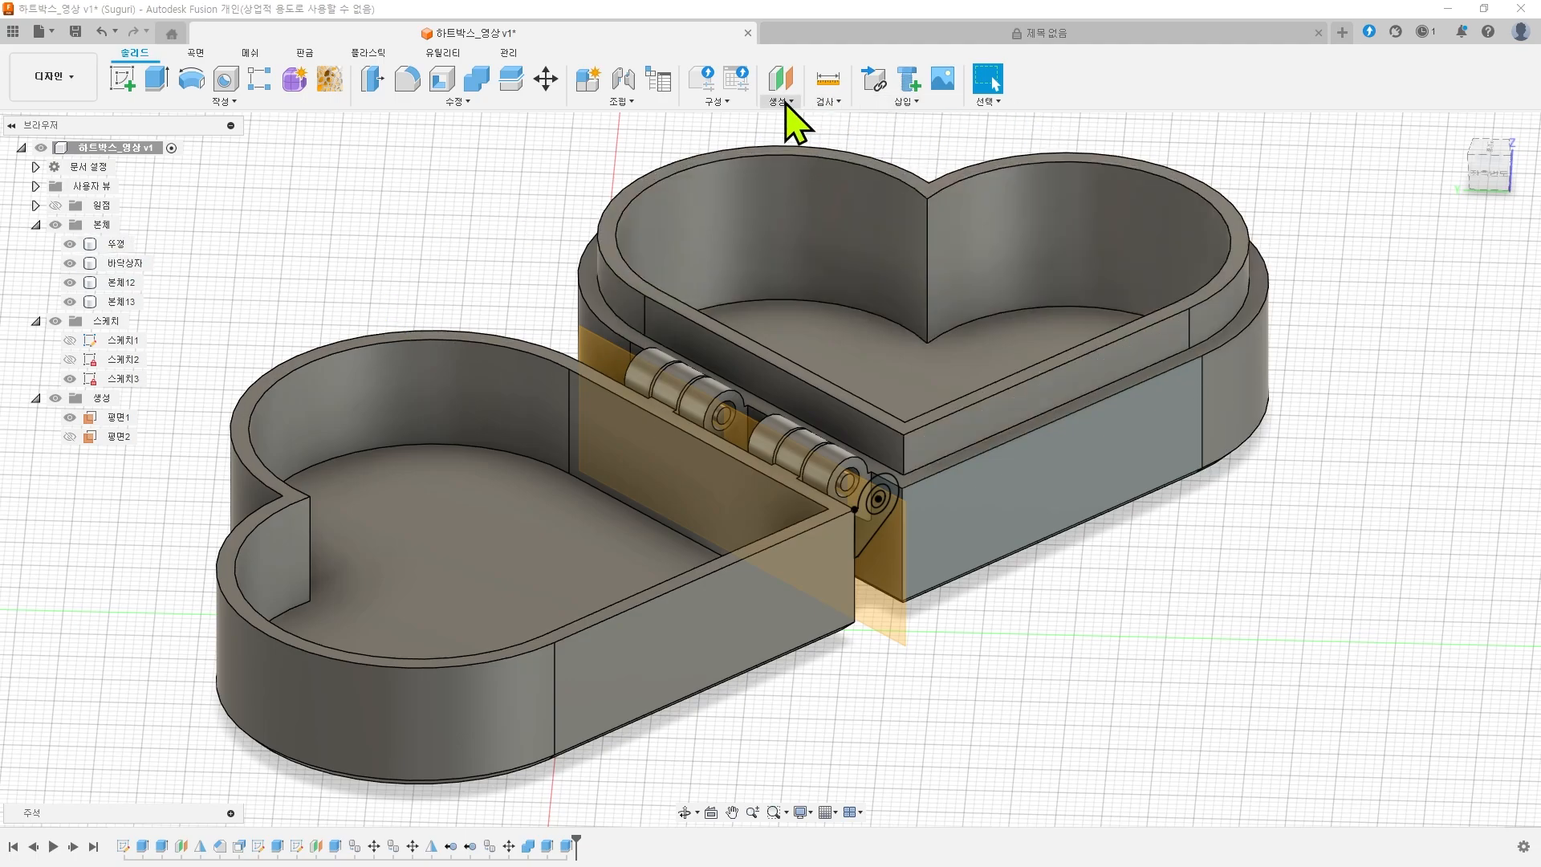
{"action": "left_click", "coordinate": [830, 101]}
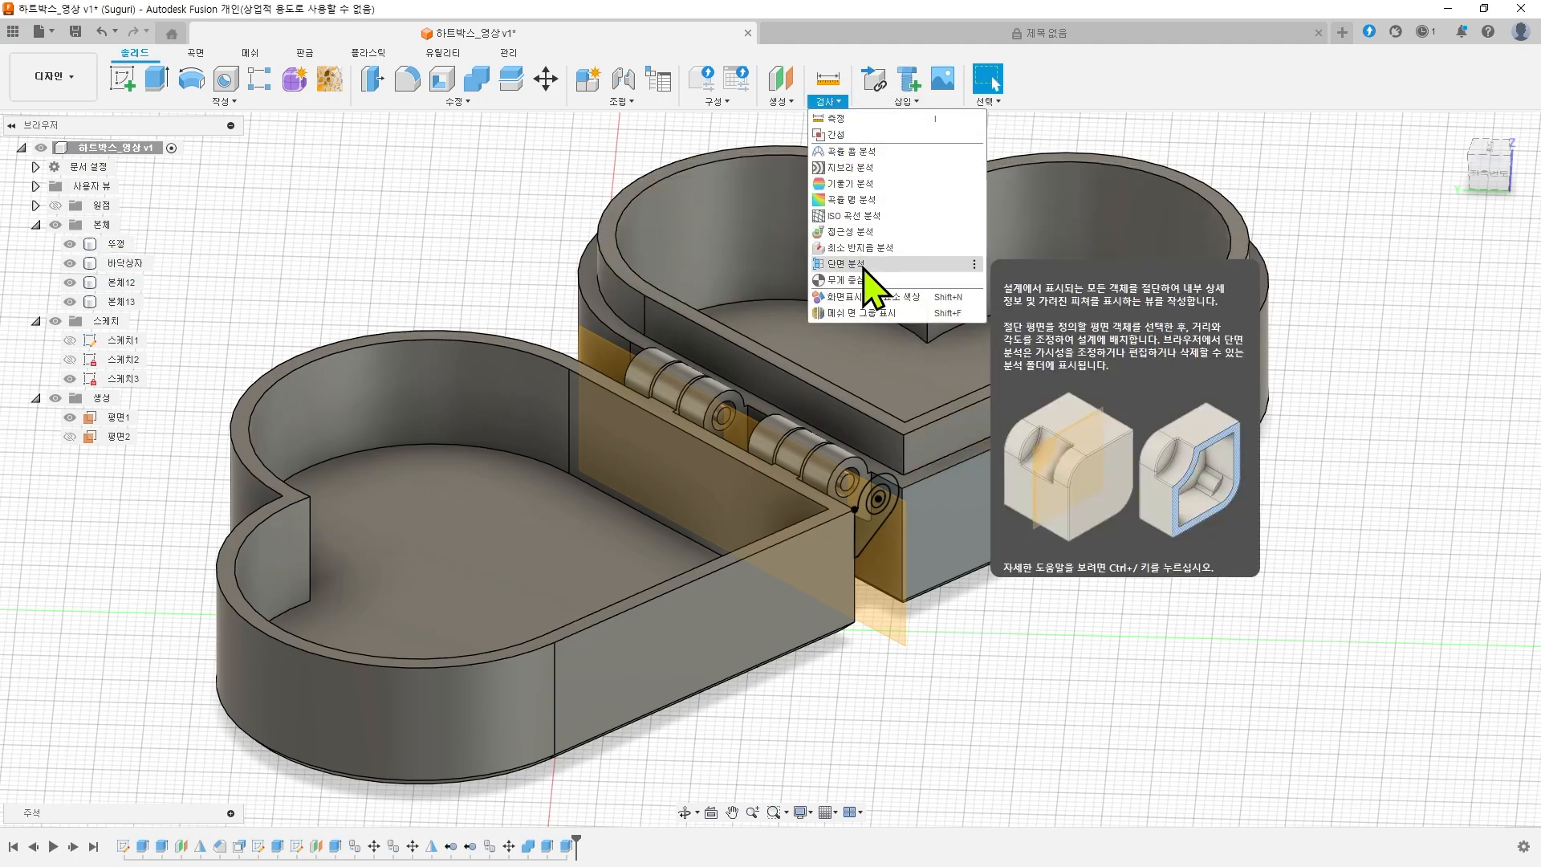
{"action": "left_click", "coordinate": [864, 268]}
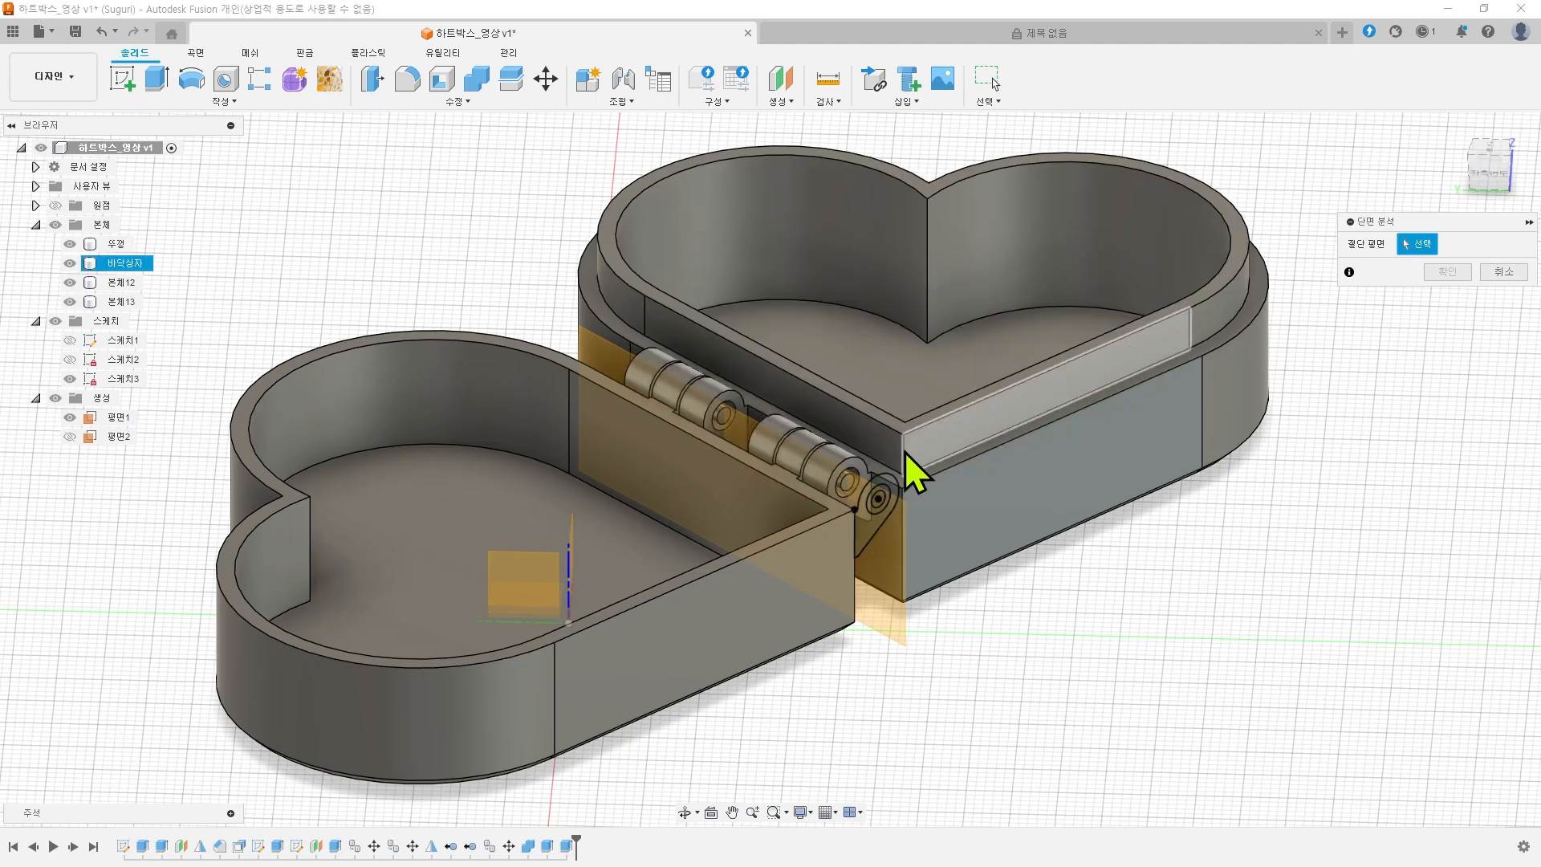
{"action": "left_click", "coordinate": [888, 550]}
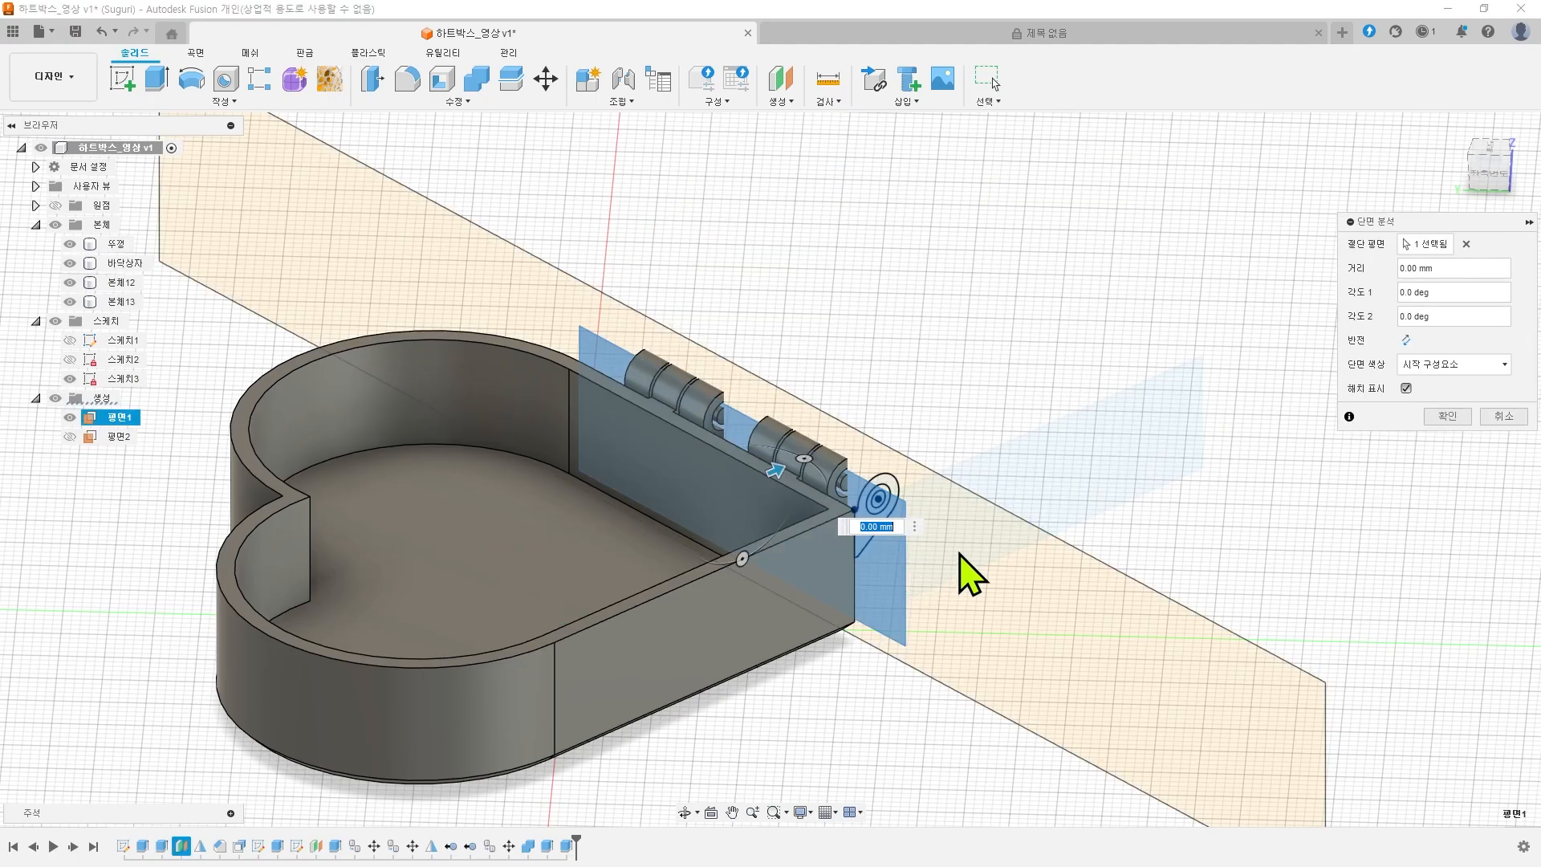
{"action": "middle_click_drag", "start_coordinate": [1095, 465], "coordinate": [884, 421], "text": "shift"}
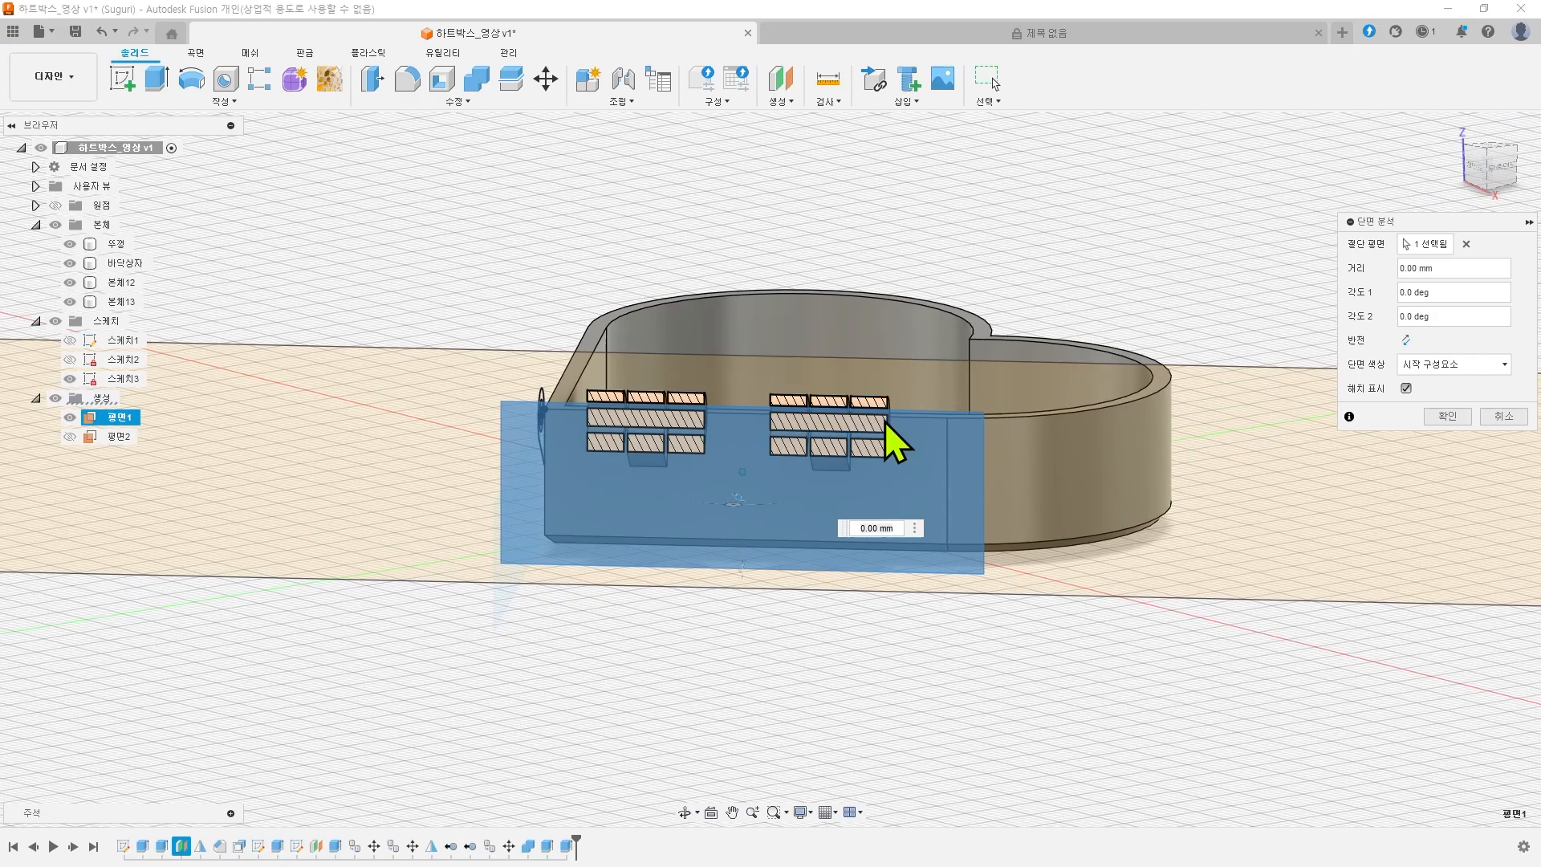
{"action": "left_click", "coordinate": [1448, 416]}
- Hide 평면1 and examine the gaps between the pins and the knuckles in the sectioned hinges
{"action": "scroll", "coordinate": [1063, 285], "scroll_direction": "up", "scroll_amount": 4}
{"action": "middle_click_drag", "start_coordinate": [1044, 289], "coordinate": [1296, 209]}
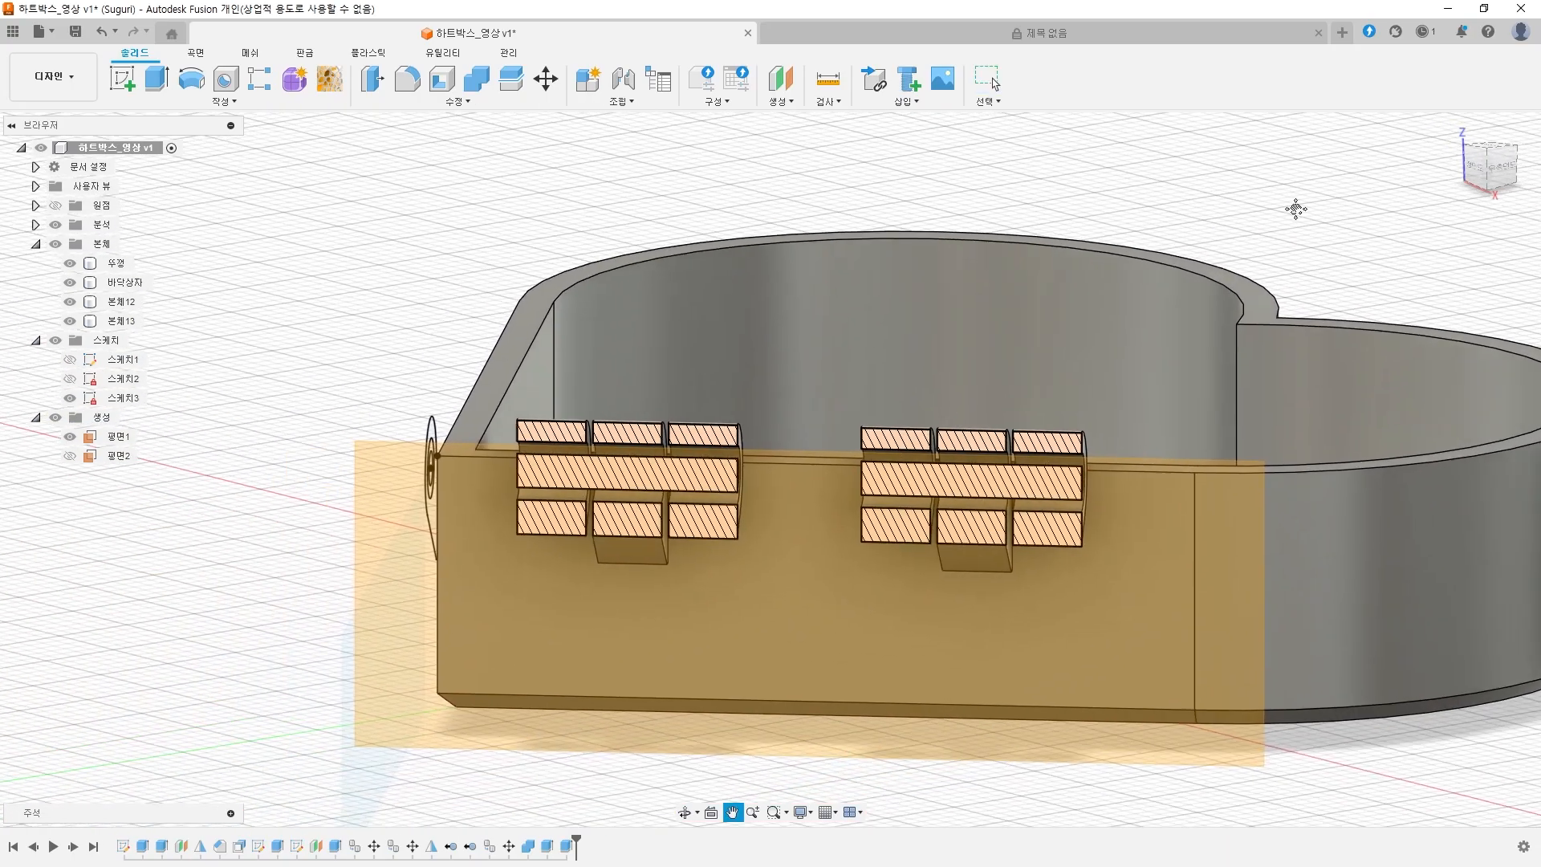
{"action": "key", "text": "Escape"}
{"action": "left_click", "coordinate": [1152, 499]}
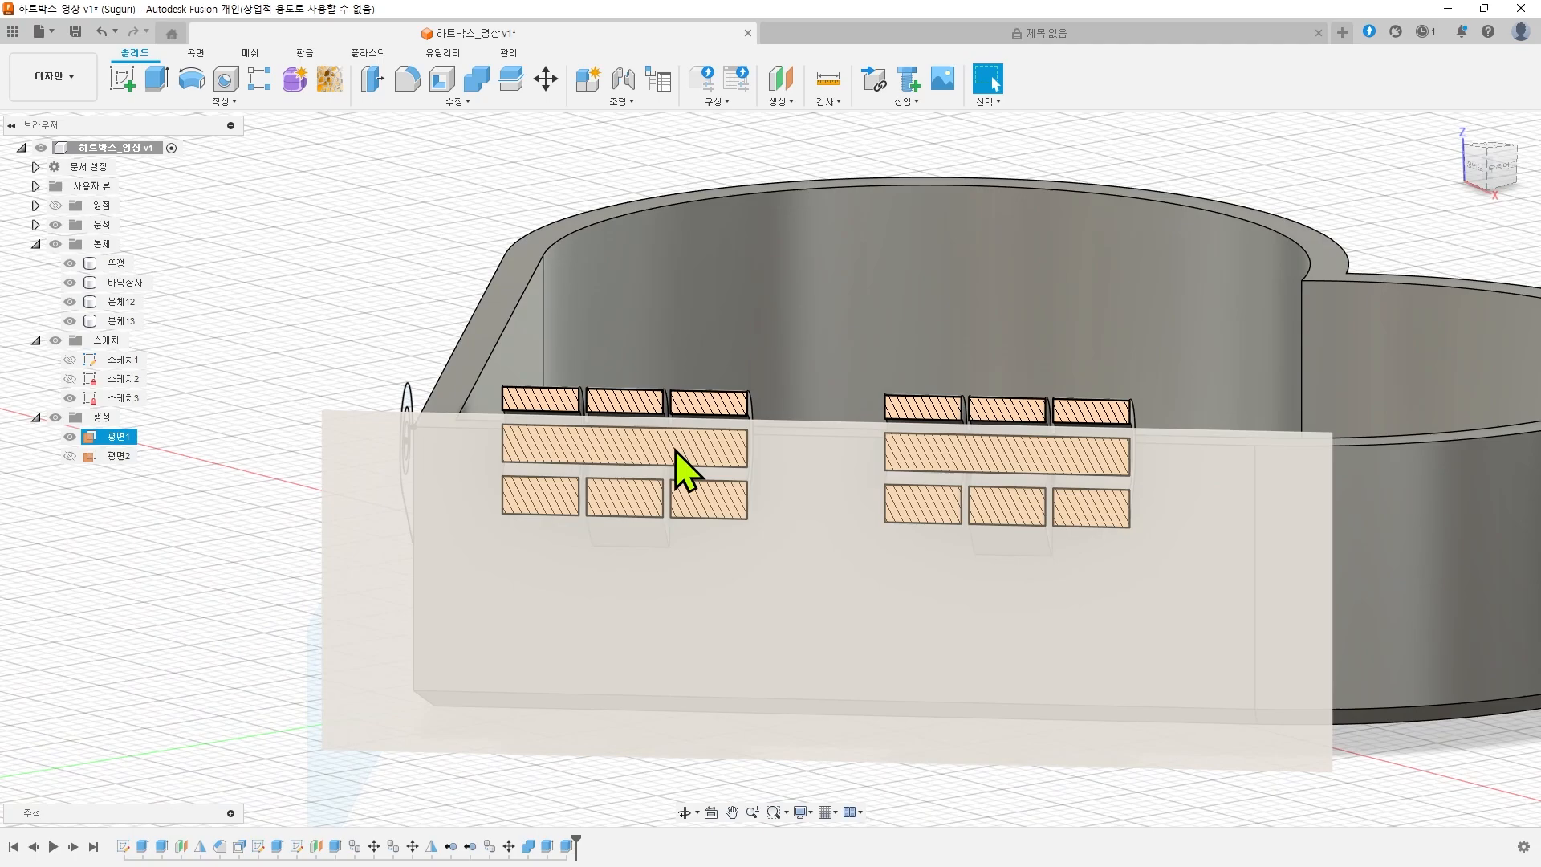
{"action": "left_click", "coordinate": [245, 533]}
{"action": "left_click", "coordinate": [69, 438]}
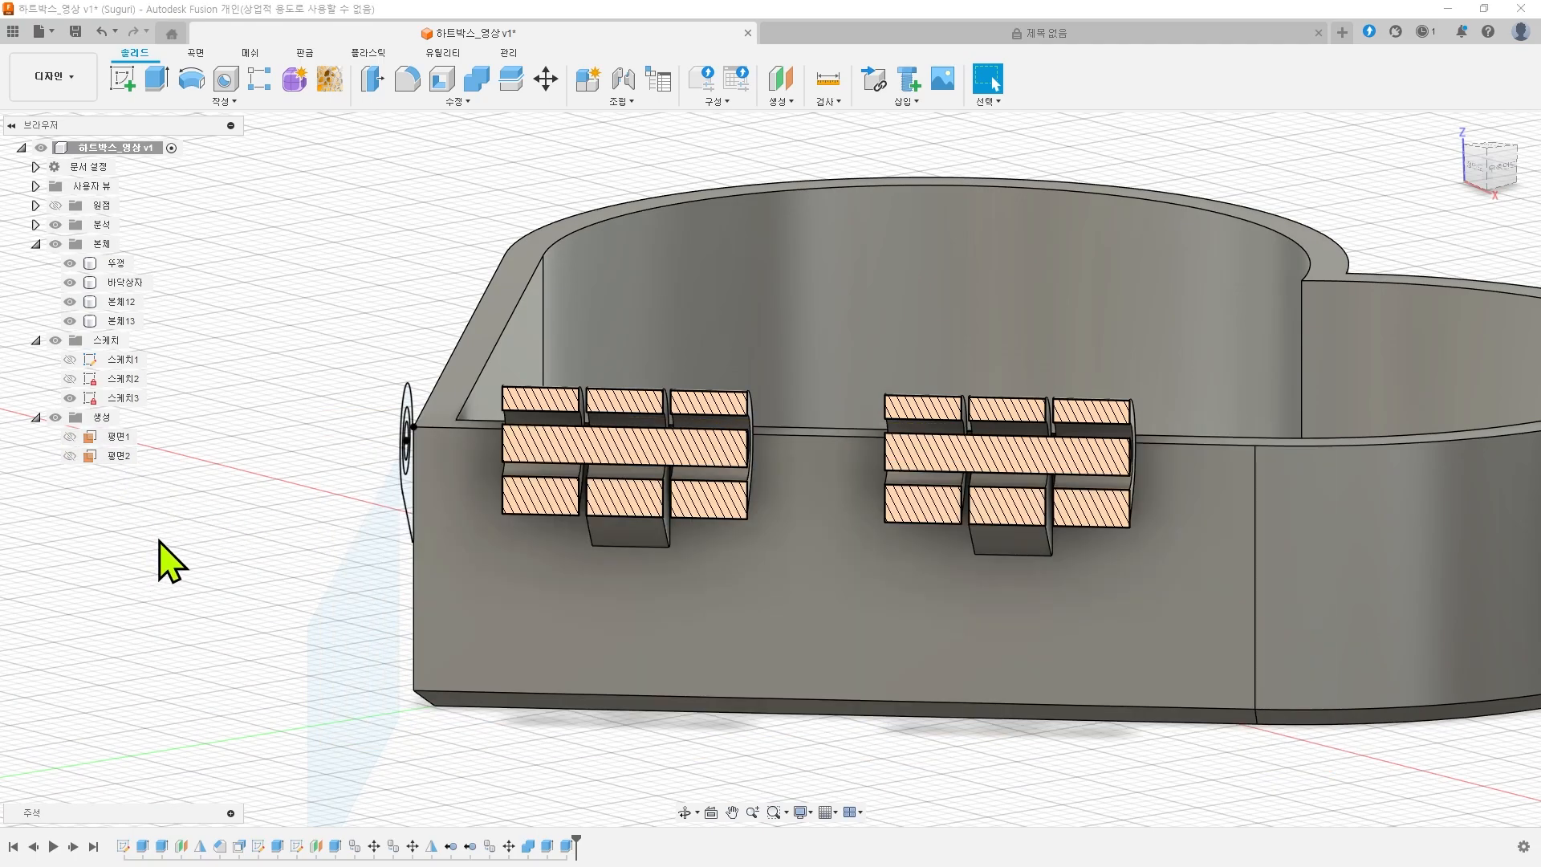
{"action": "scroll", "coordinate": [915, 449], "scroll_direction": "up", "scroll_amount": 3}
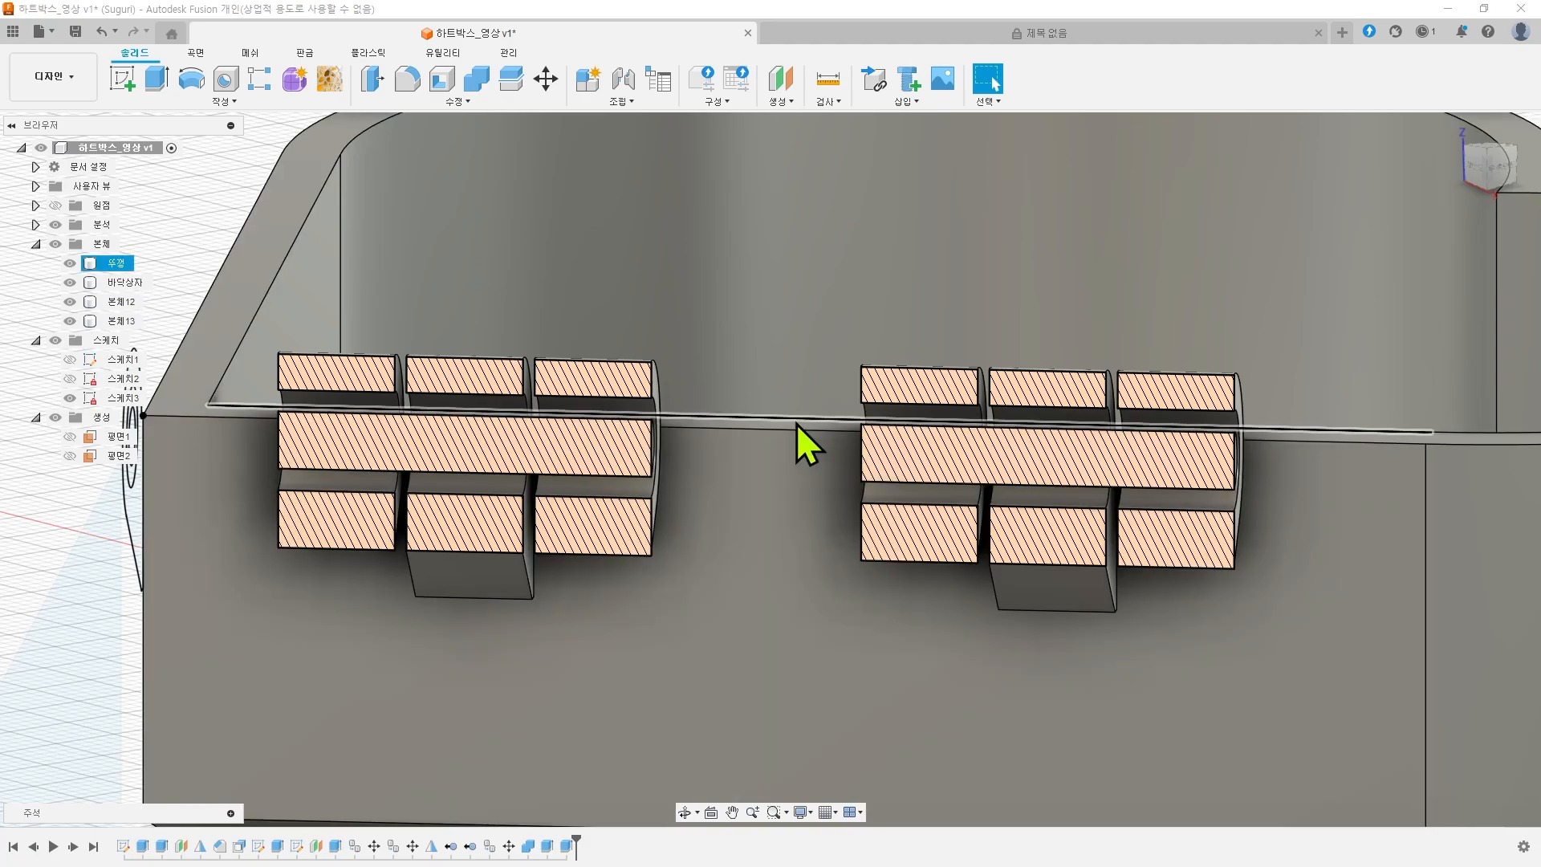
{"action": "scroll", "coordinate": [729, 469], "scroll_direction": "up", "scroll_amount": 1}
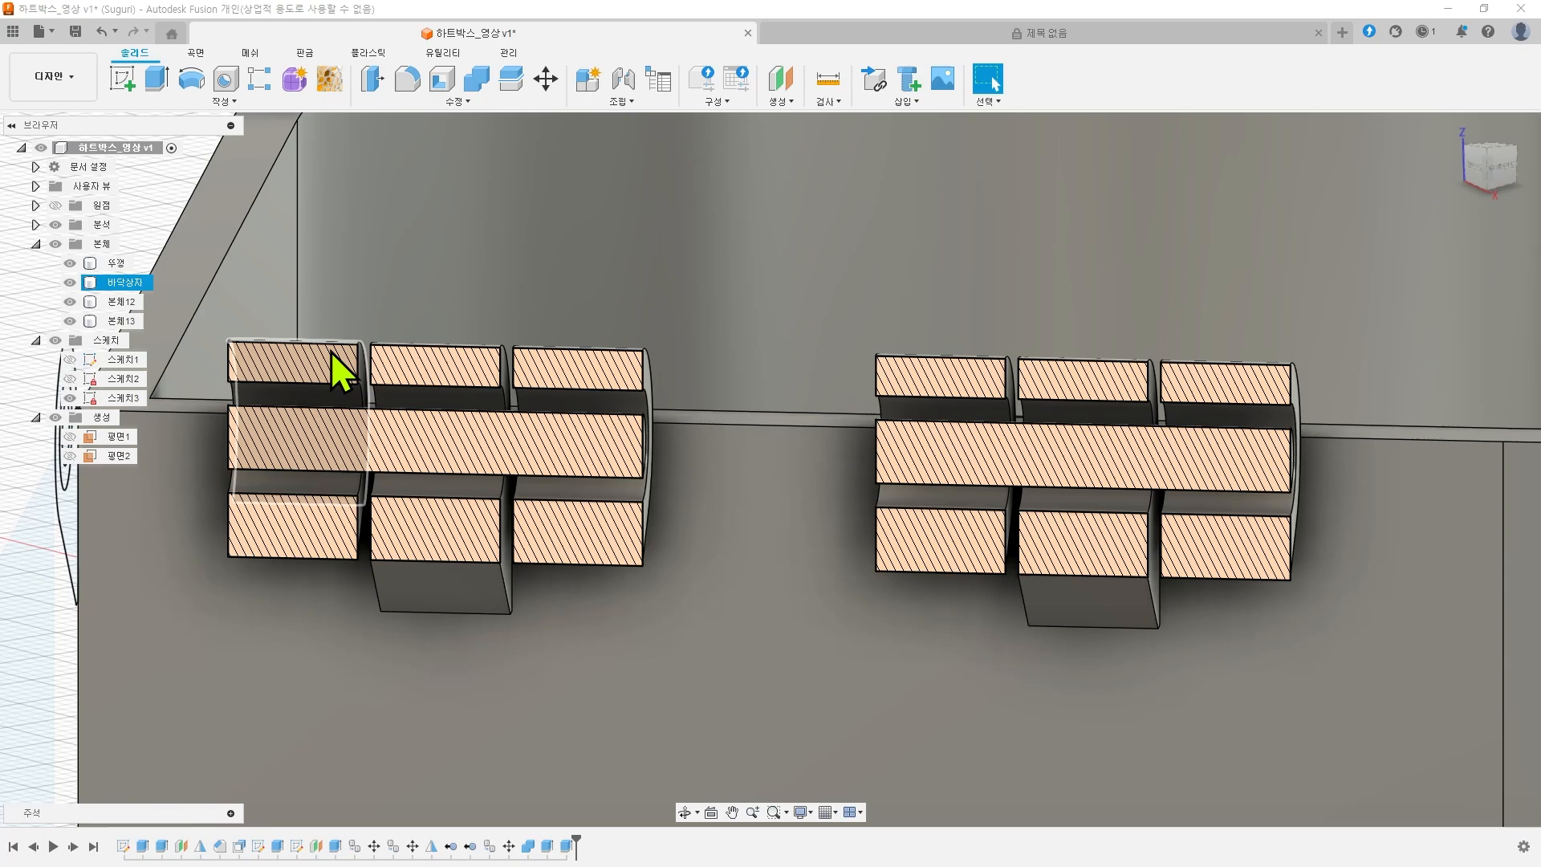
- Offset the four hole faces in the outer knuckles of both hinges by 1 mm with Offset Face, closing the gaps around the pins
{"action": "left_click", "coordinate": [480, 103]}
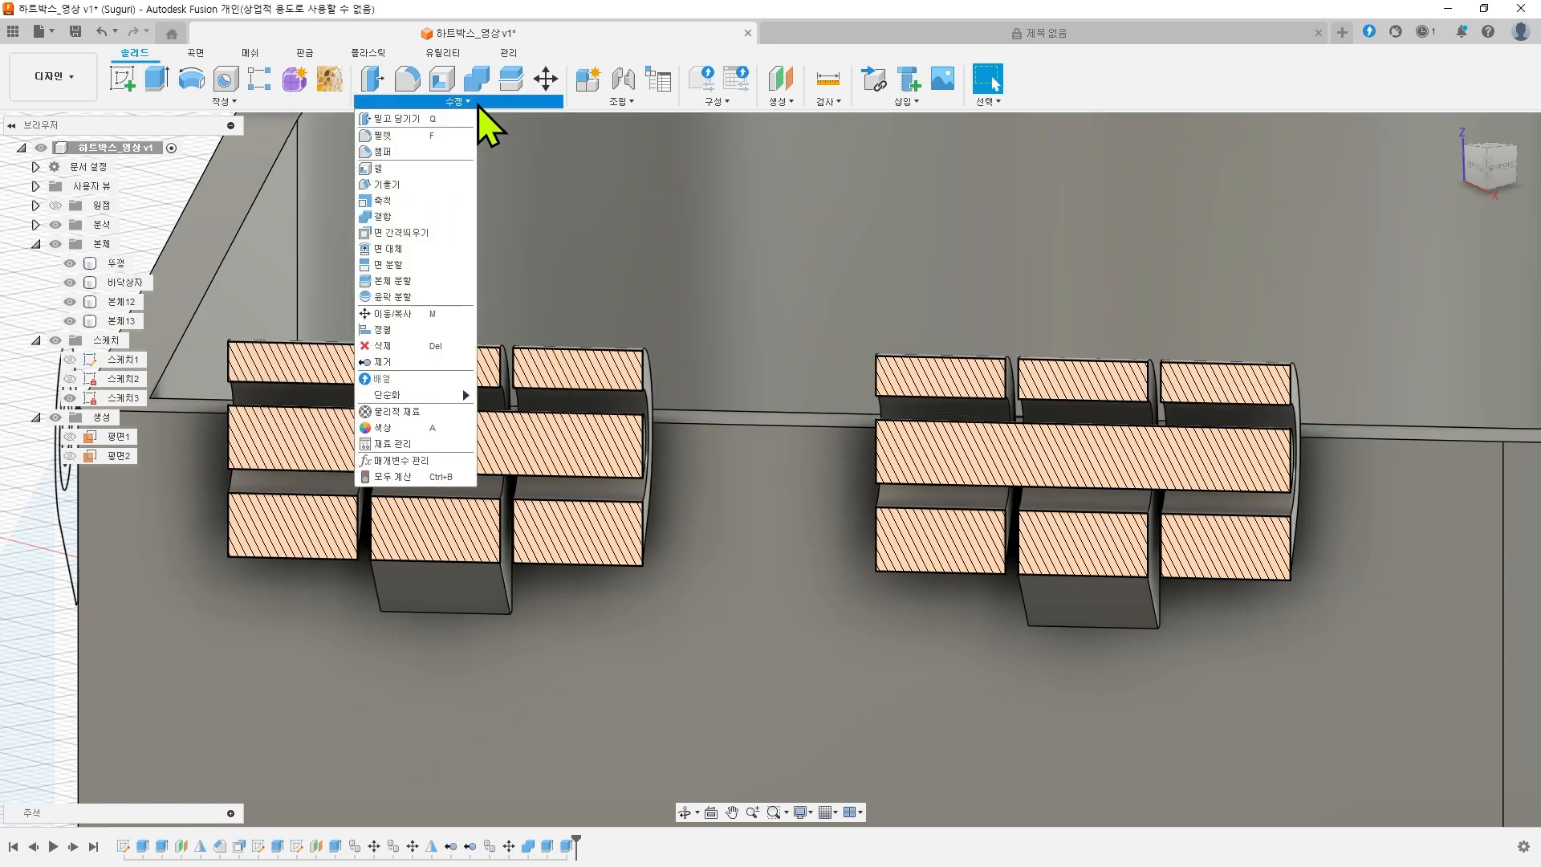
{"action": "left_click", "coordinate": [424, 234]}
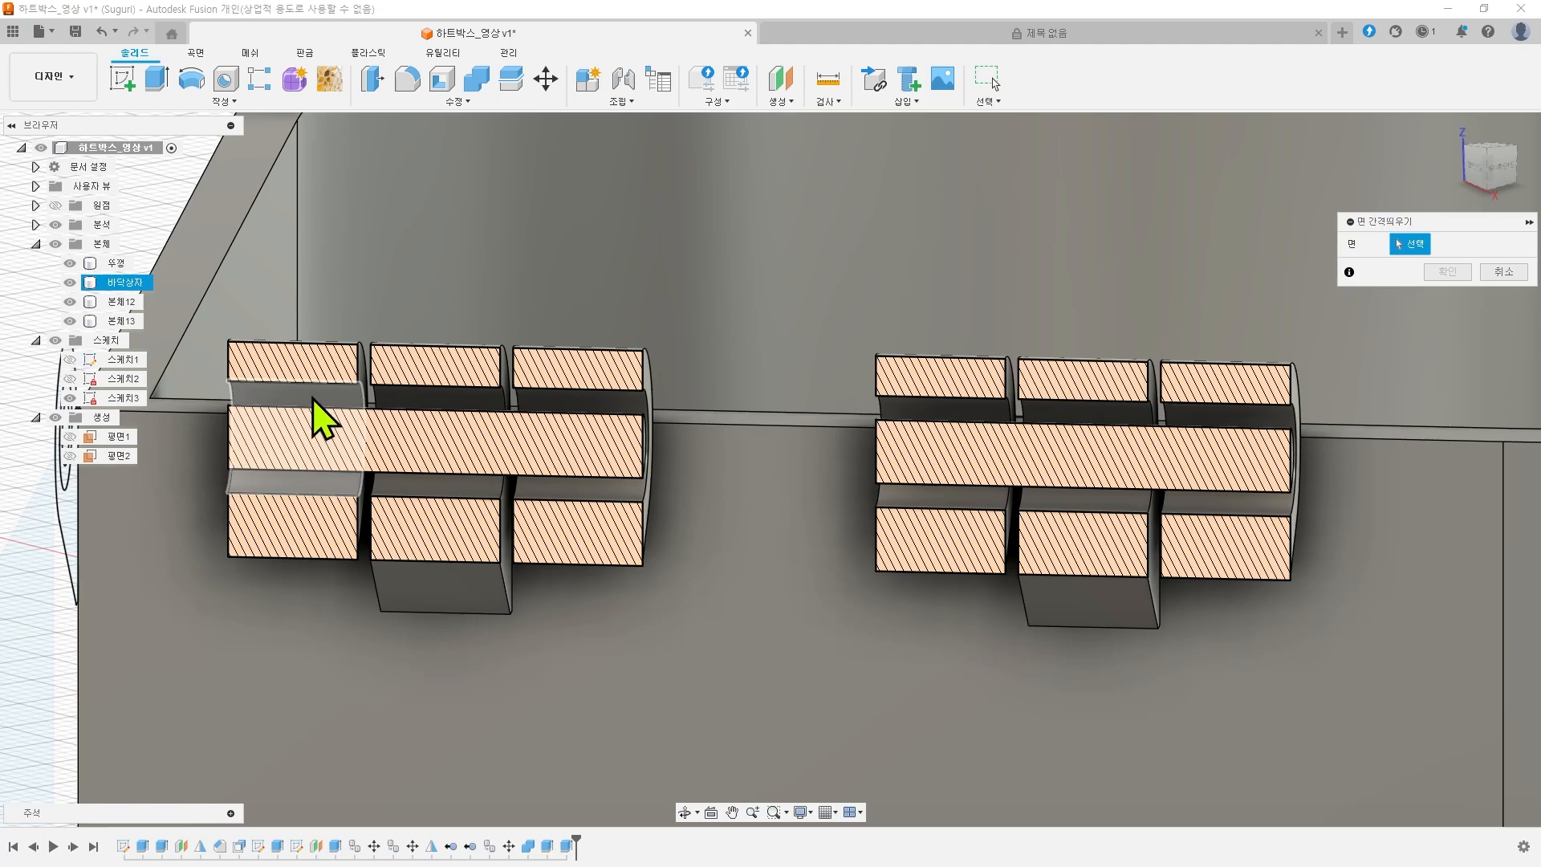
{"action": "left_click", "coordinate": [321, 417]}
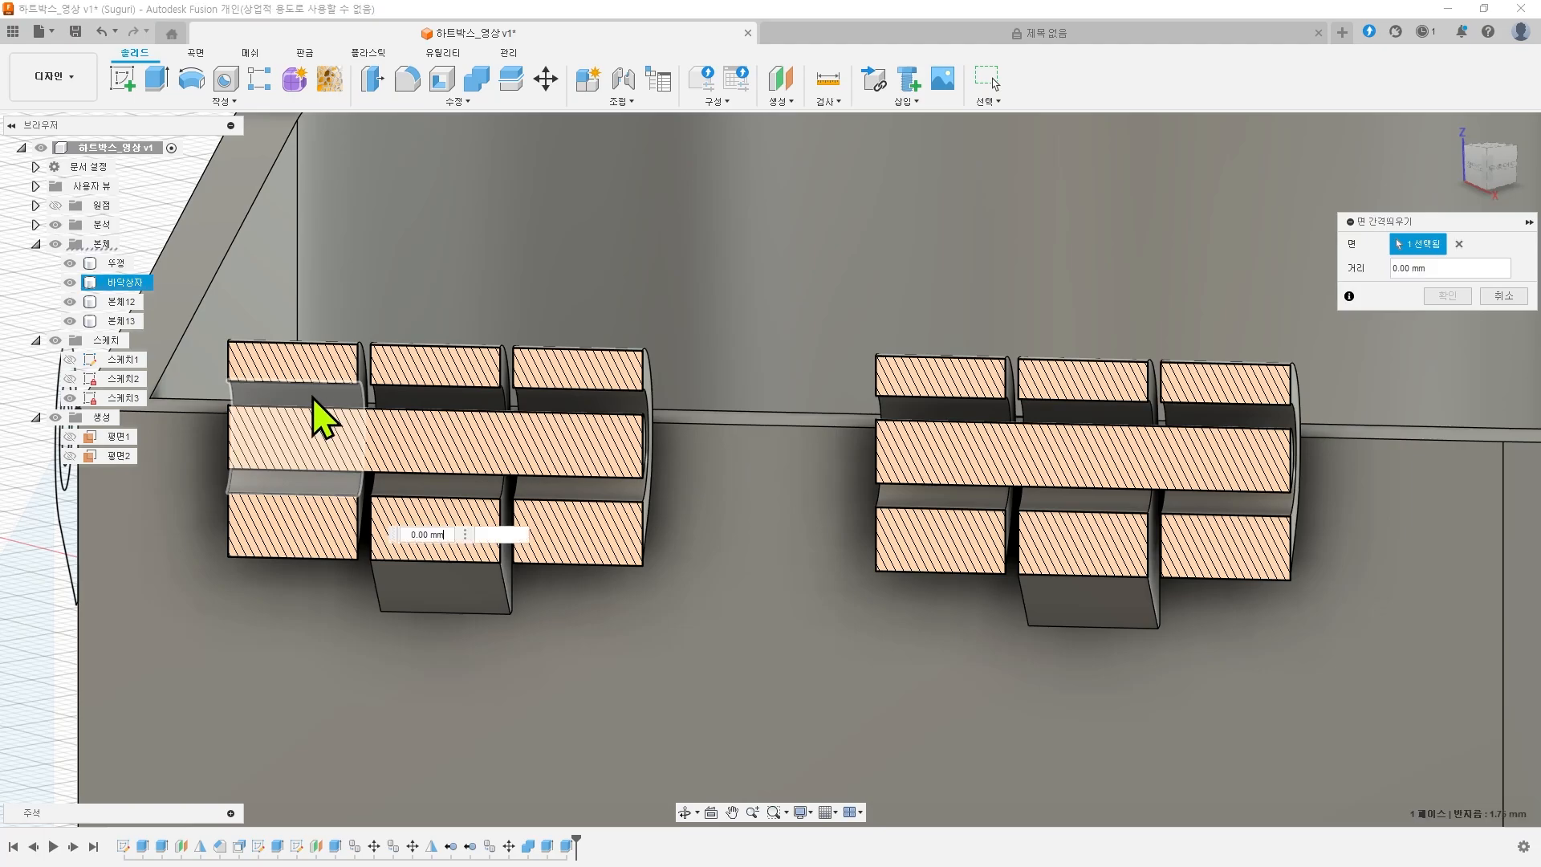
{"action": "left_click", "coordinate": [631, 406]}
{"action": "left_click", "coordinate": [1008, 438]}
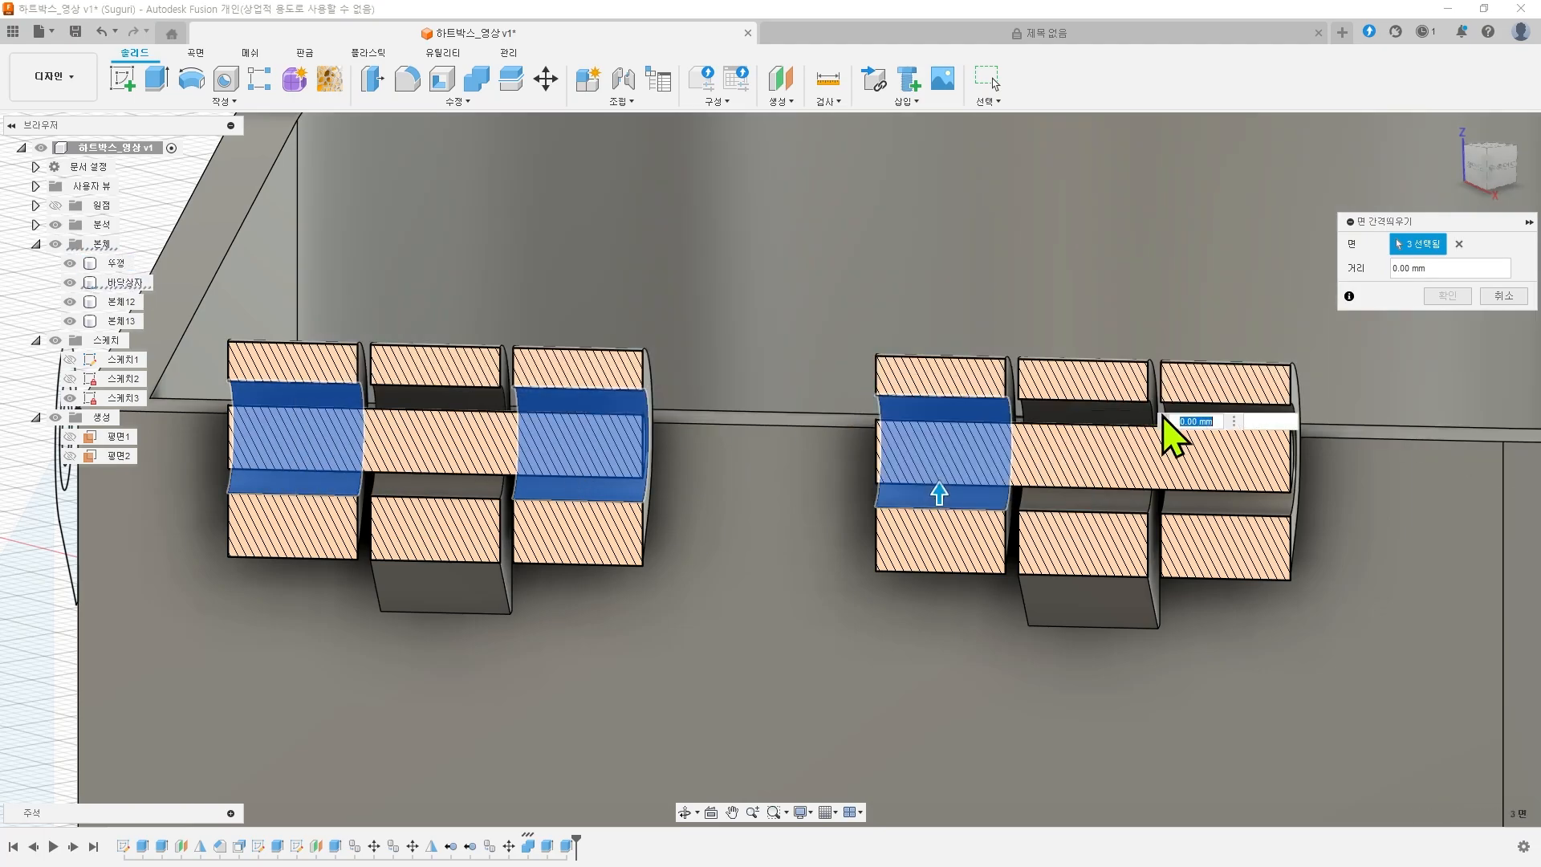
{"action": "left_click", "coordinate": [1255, 510]}
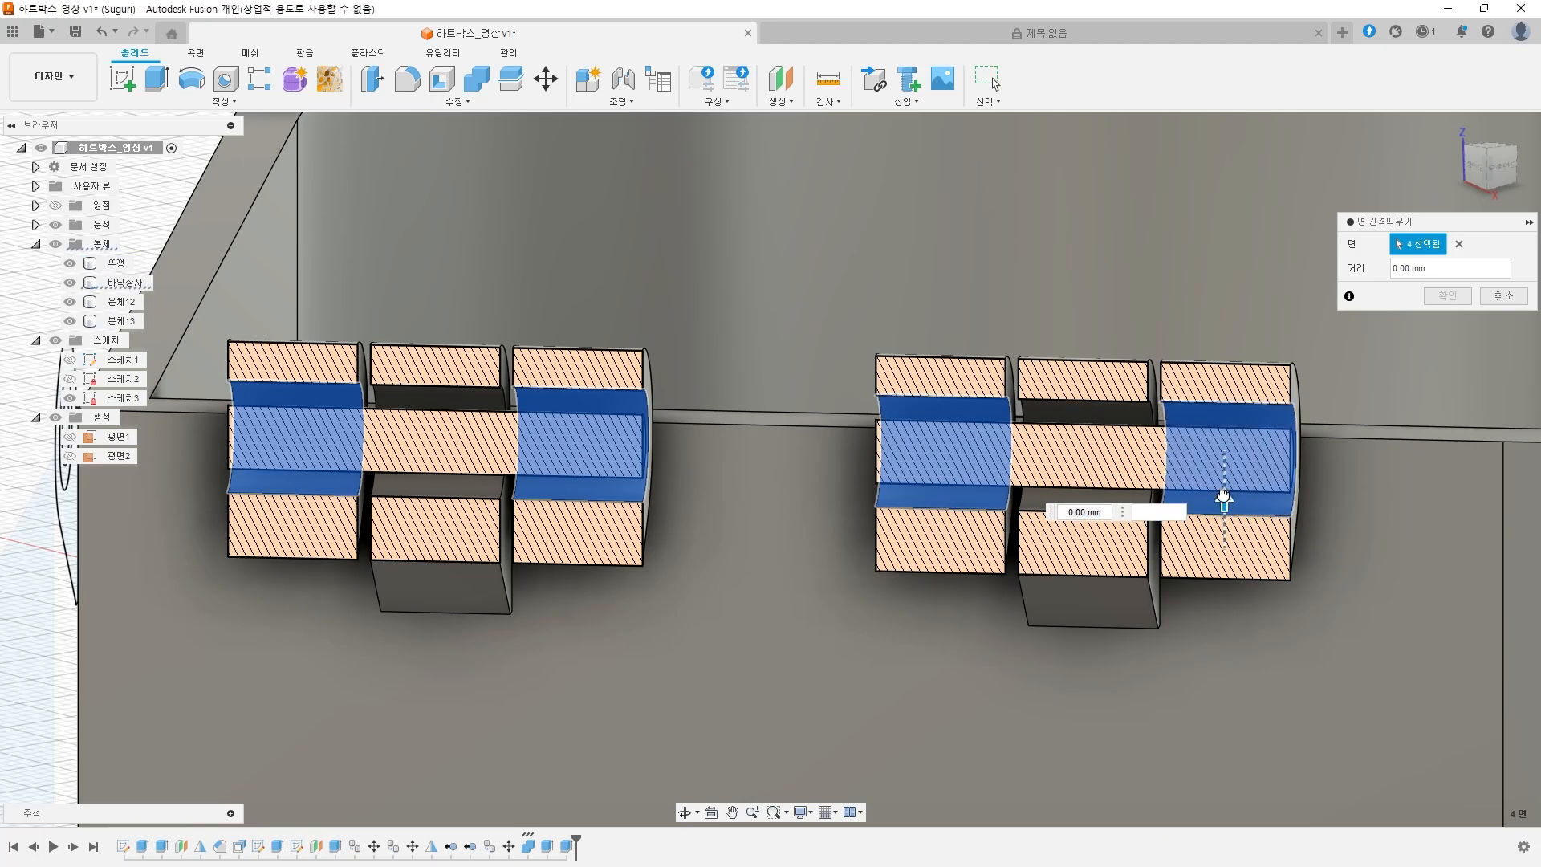
{"action": "left_click_drag", "start_coordinate": [1221, 496], "coordinate": [1223, 467]}
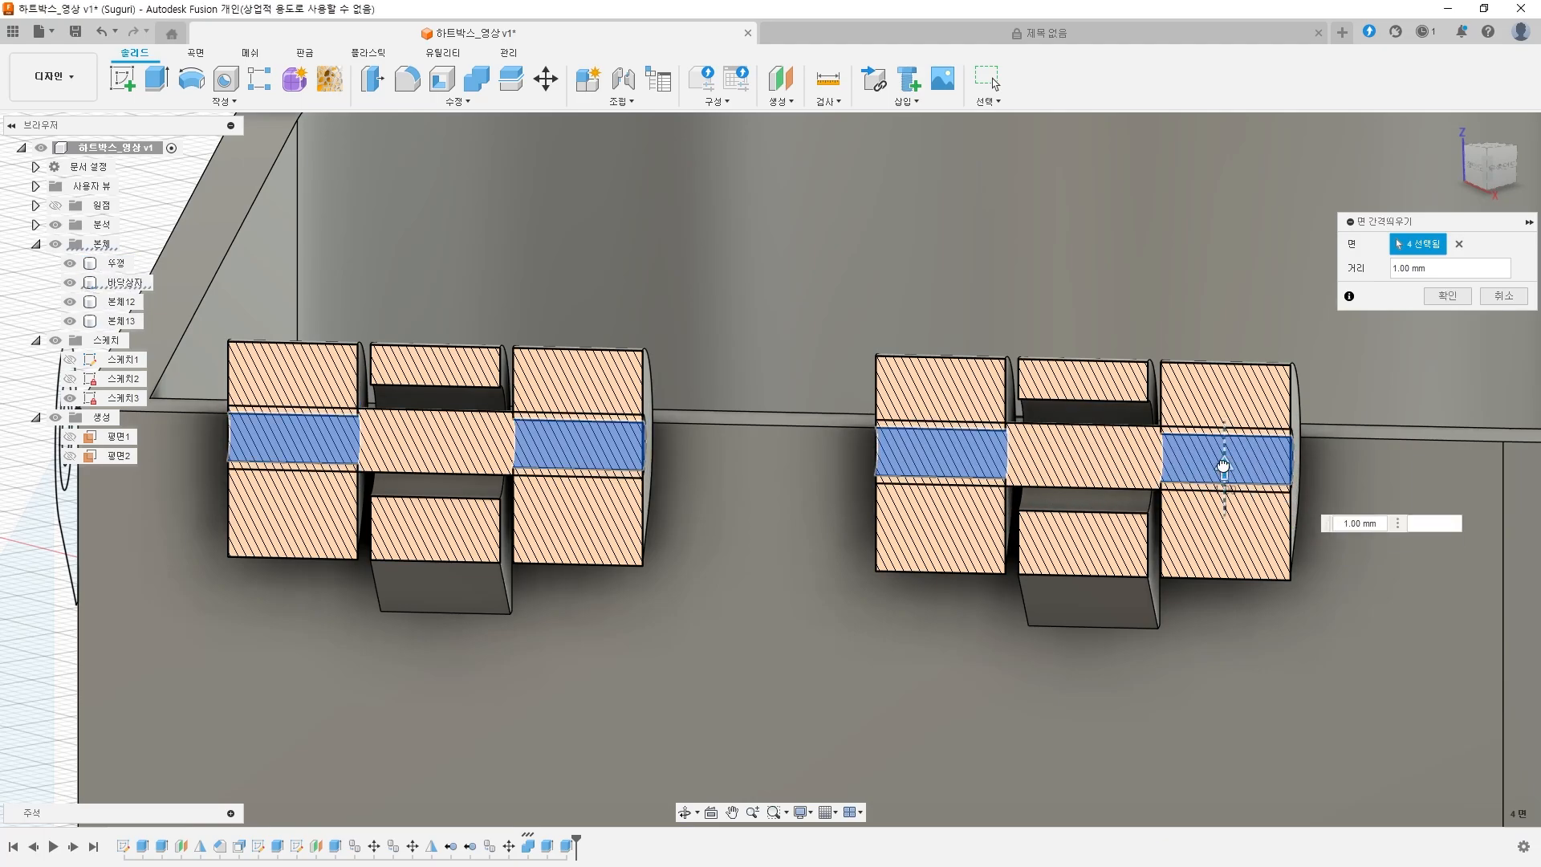
{"action": "key", "text": "Tab"}
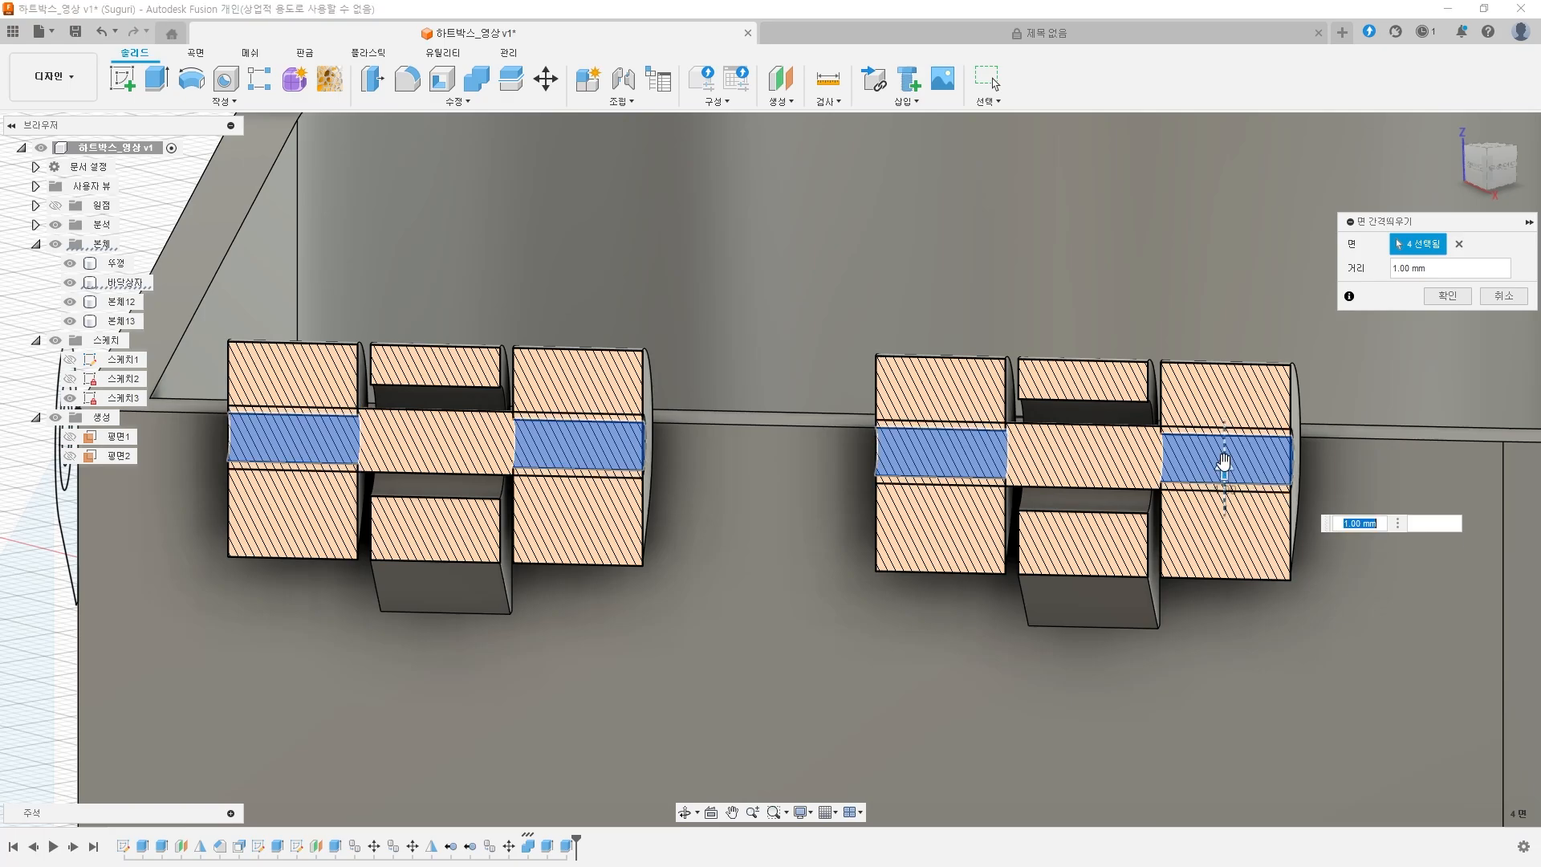
{"action": "key", "text": "Return"}
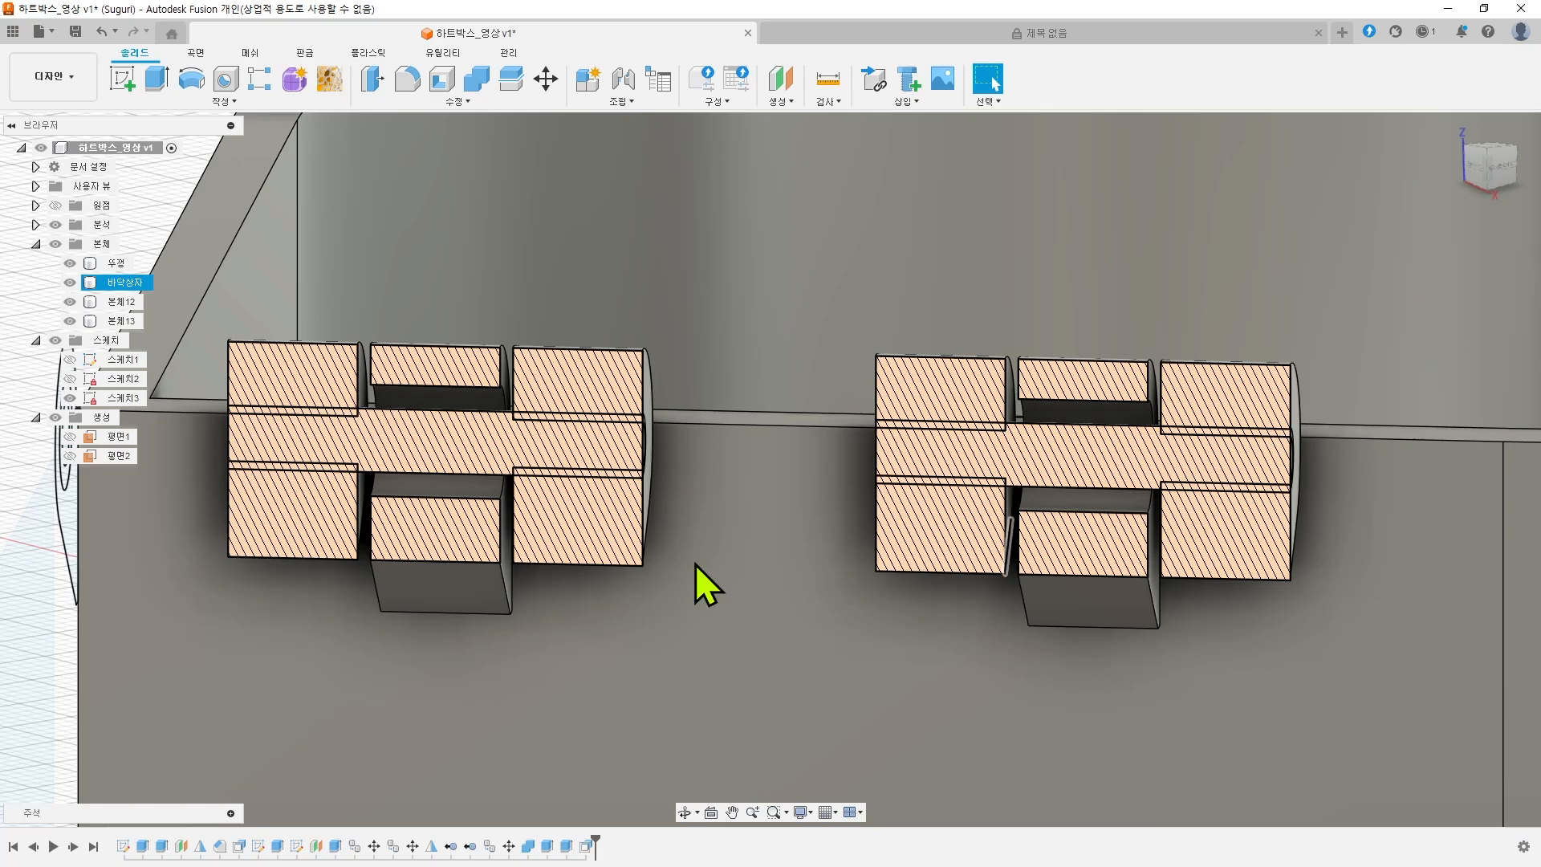
- Combine the bodies with Join, using 뚜껑 as the target and 바닥상자, 본체12 and 본체13 as the tool bodies
{"action": "scroll", "coordinate": [782, 554], "scroll_direction": "down", "scroll_amount": 5}
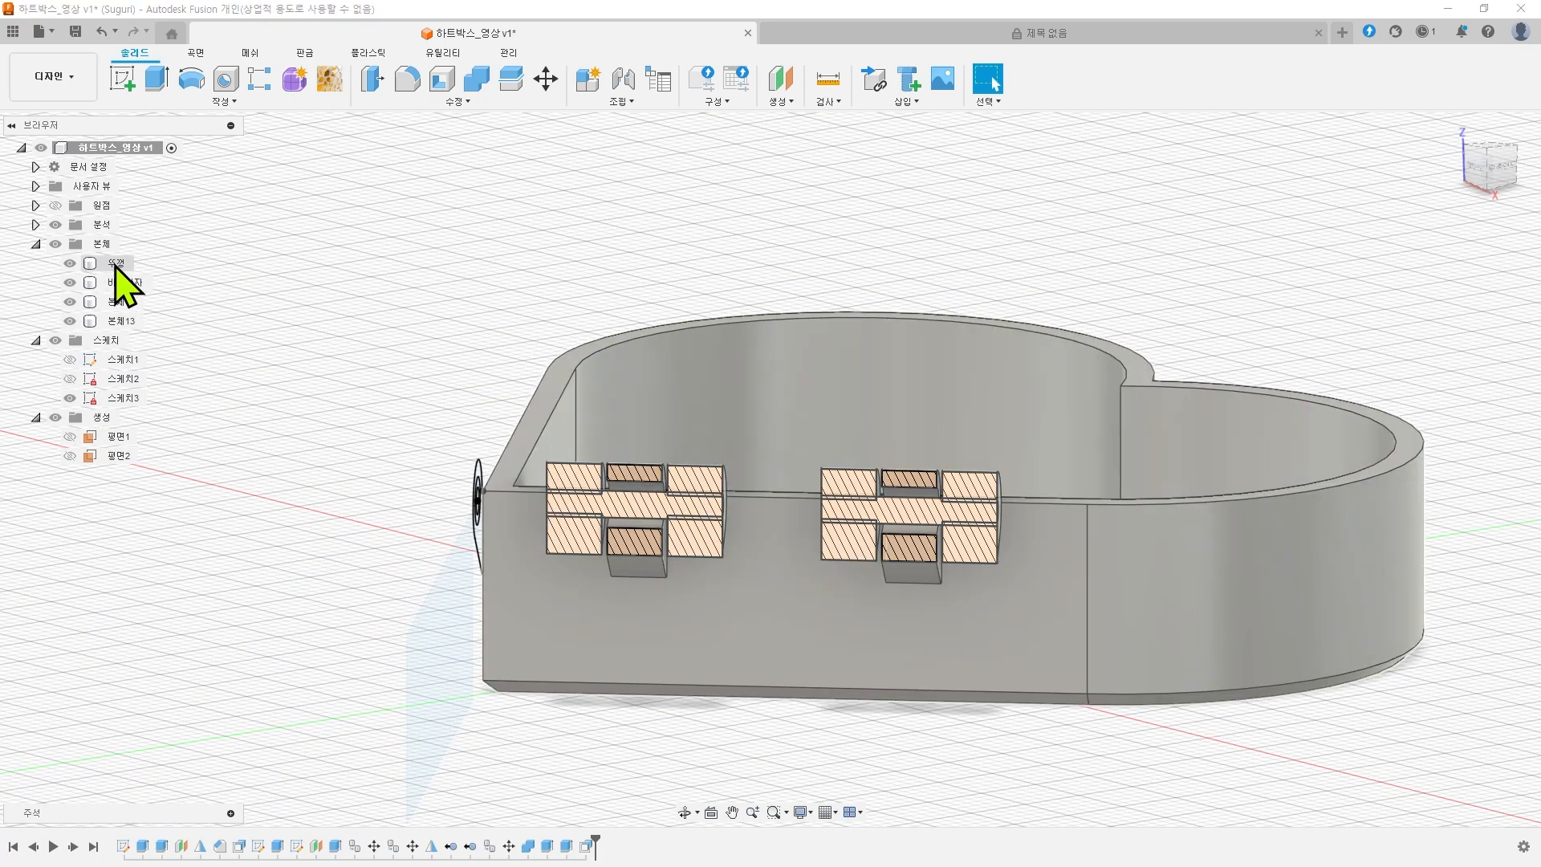
{"action": "left_click_drag", "start_coordinate": [116, 265], "coordinate": [127, 318]}
{"action": "left_click", "coordinate": [127, 320], "text": "shift"}
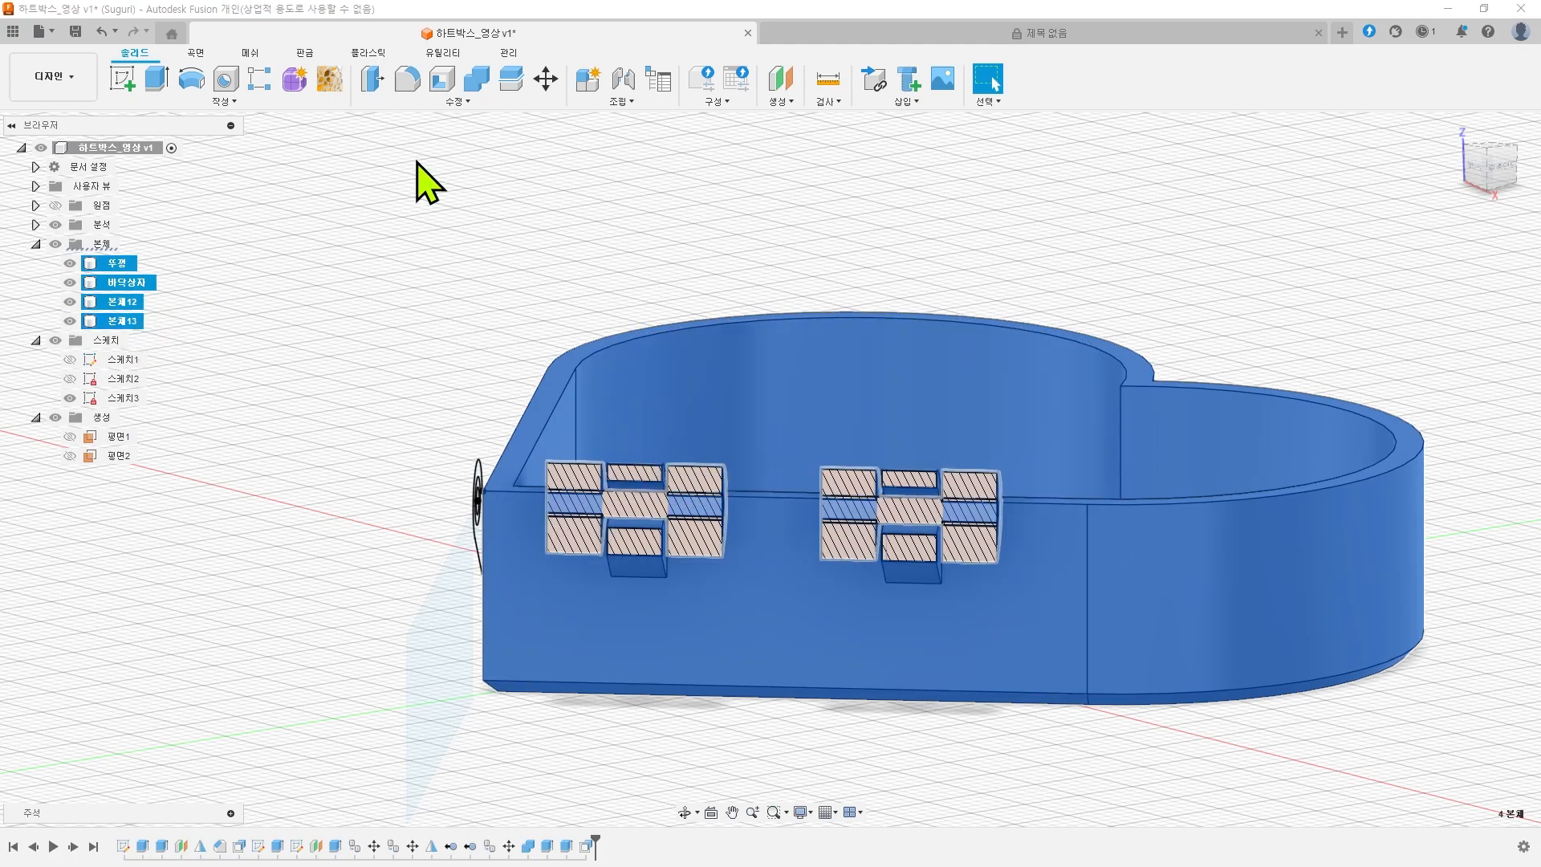
{"action": "left_click", "coordinate": [477, 78]}
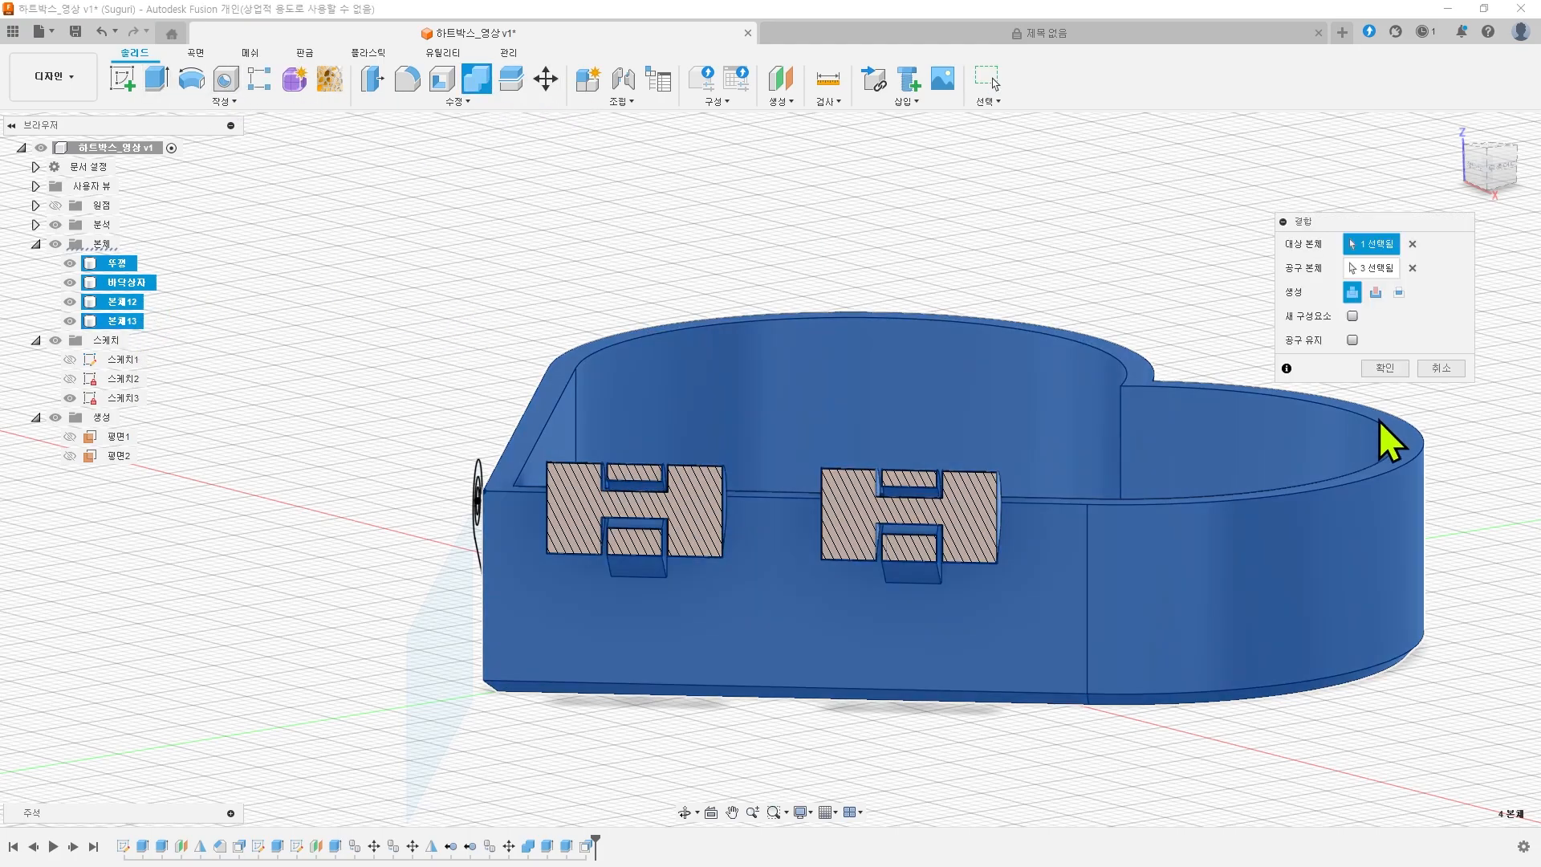
{"action": "left_click", "coordinate": [1382, 371]}
{"action": "scroll", "coordinate": [763, 513], "scroll_direction": "up", "scroll_amount": 5}
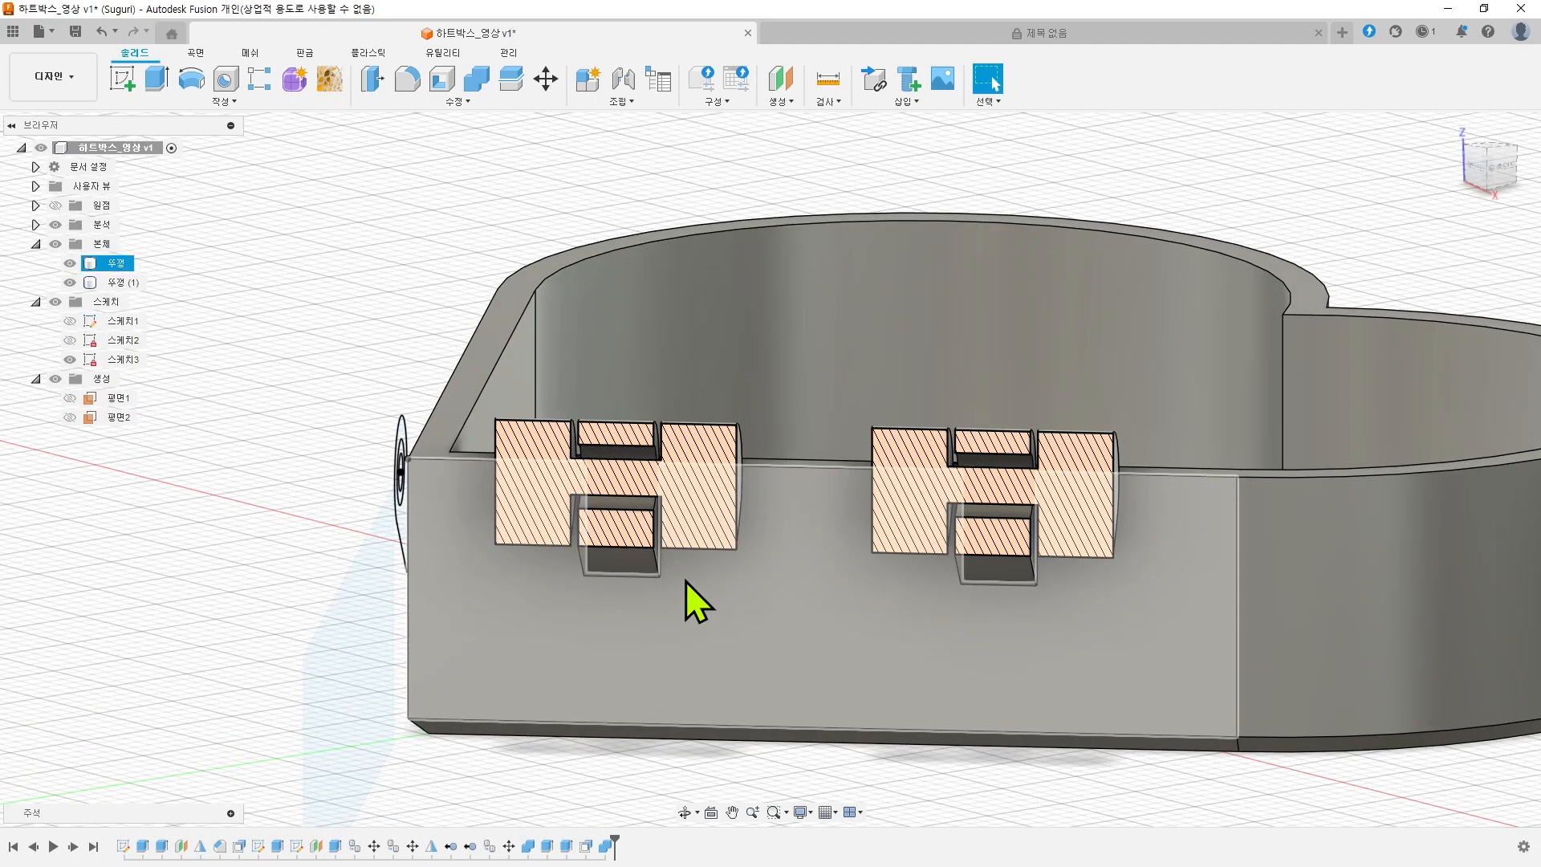
- Check the extent of the 뚜껑 body, hide section analysis 단면1 and examine the unsectioned hinges from several sides
{"action": "left_click", "coordinate": [113, 265]}
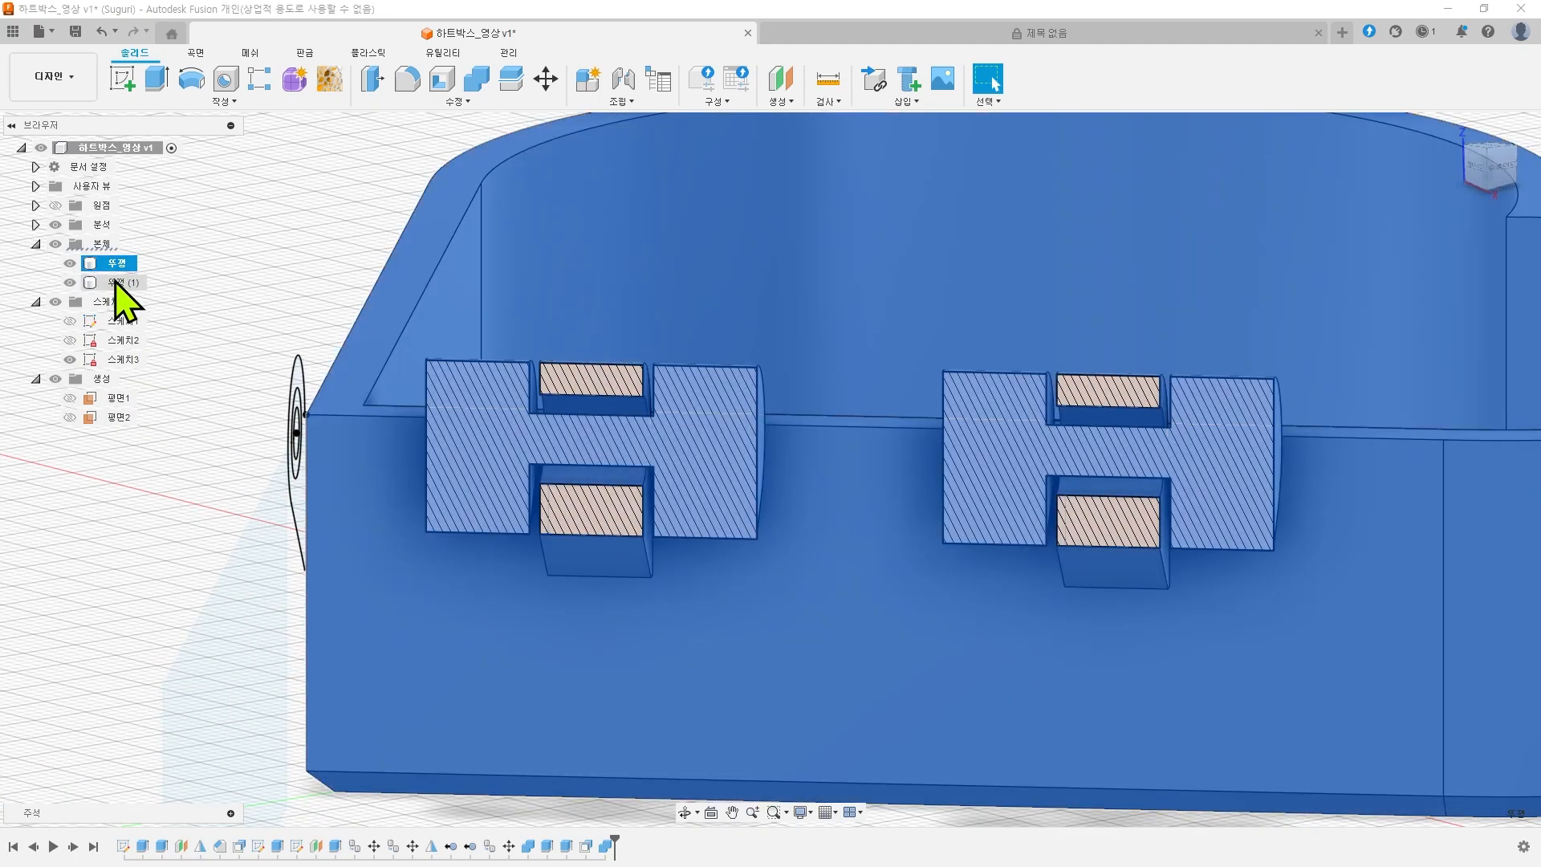
{"action": "left_click", "coordinate": [179, 233]}
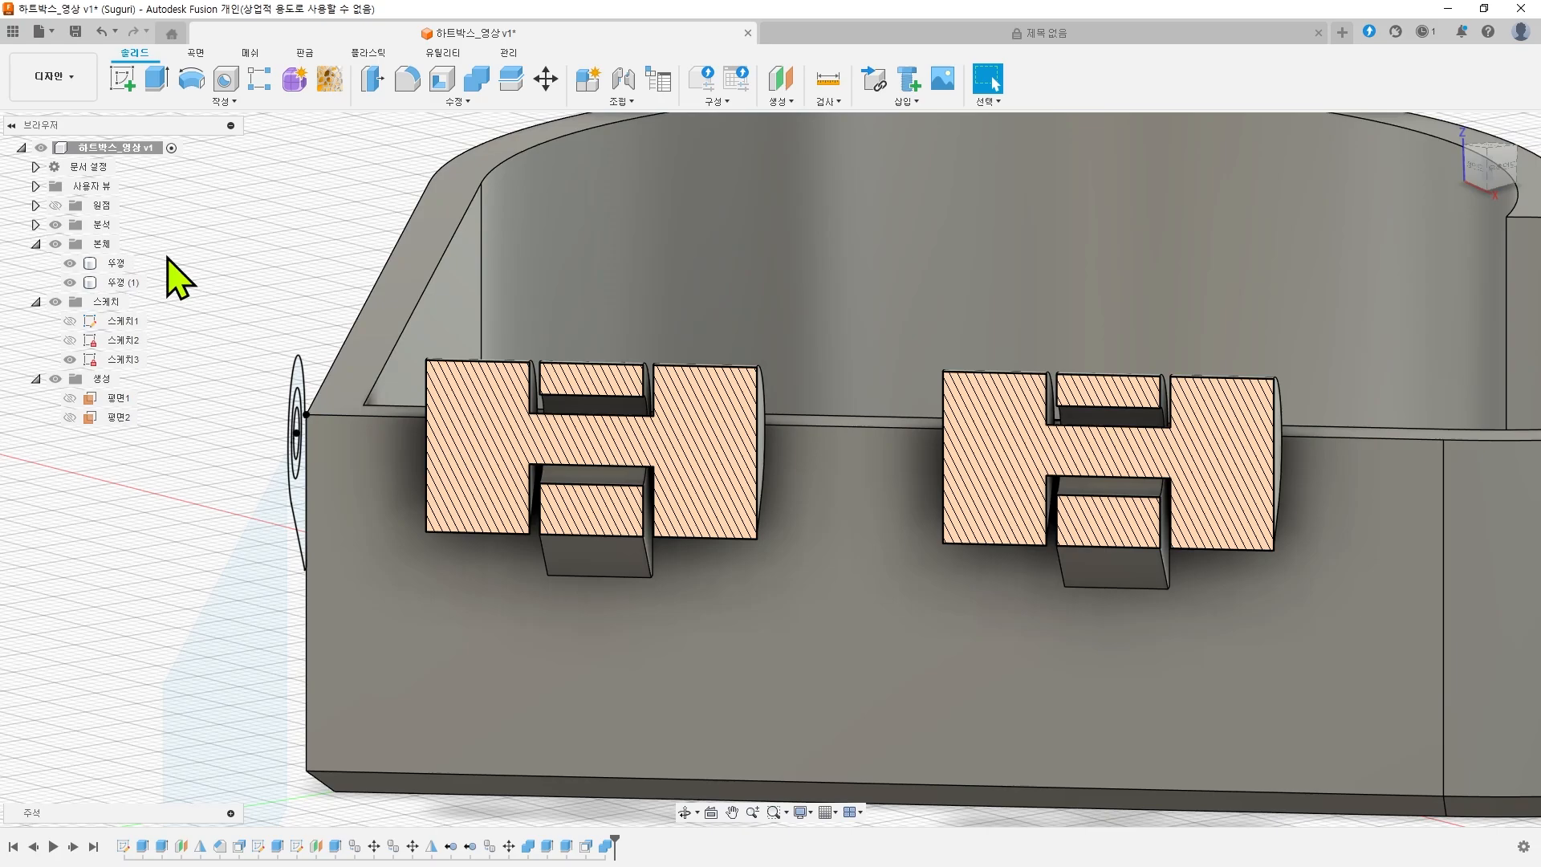
{"action": "left_click", "coordinate": [35, 224]}
{"action": "left_click", "coordinate": [116, 248]}
{"action": "left_click", "coordinate": [69, 244]}
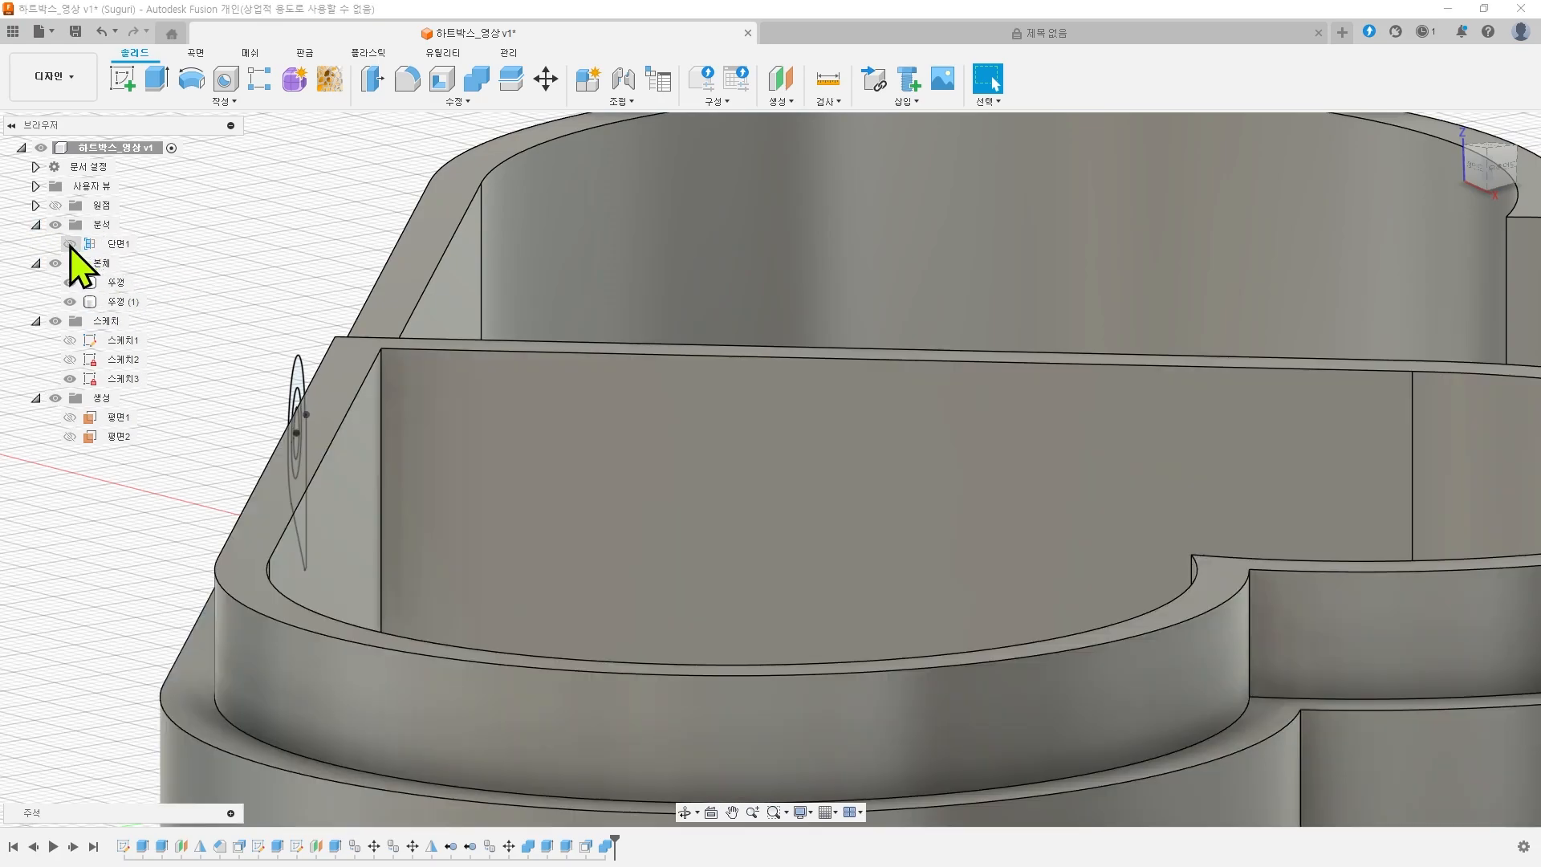
{"action": "left_click", "coordinate": [36, 228]}
{"action": "scroll", "coordinate": [834, 380], "scroll_direction": "down", "scroll_amount": 5}
{"action": "middle_click_drag", "start_coordinate": [1494, 456], "coordinate": [1377, 485], "text": "shift"}
{"action": "scroll", "coordinate": [789, 475], "scroll_direction": "up", "scroll_amount": 5}
{"action": "scroll", "coordinate": [1156, 660], "scroll_direction": "up", "scroll_amount": 4}
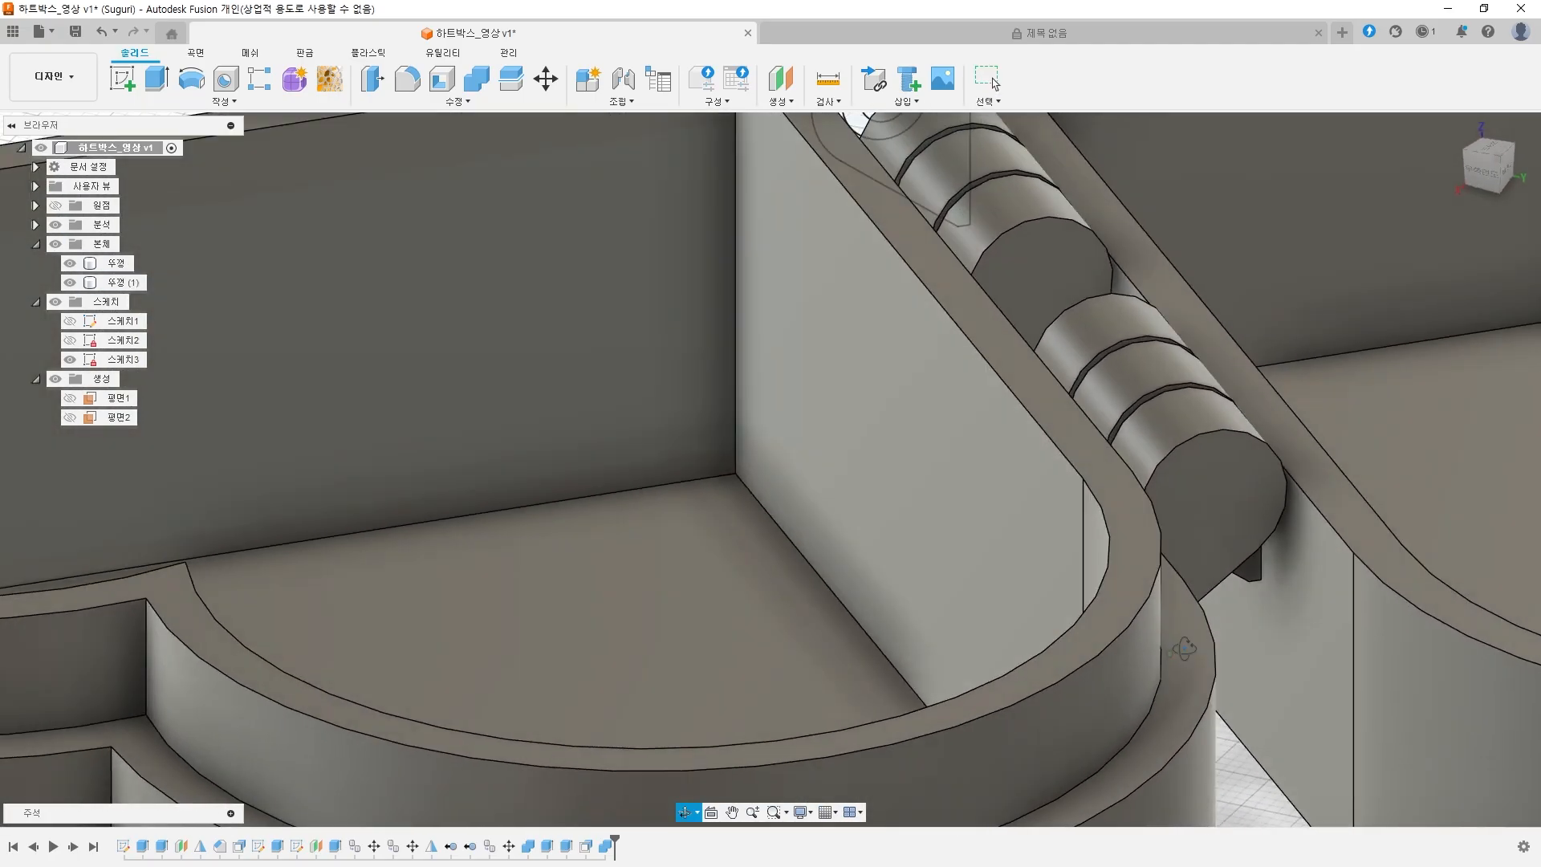
{"action": "middle_click_drag", "start_coordinate": [1209, 561], "coordinate": [1328, 593], "text": "shift"}
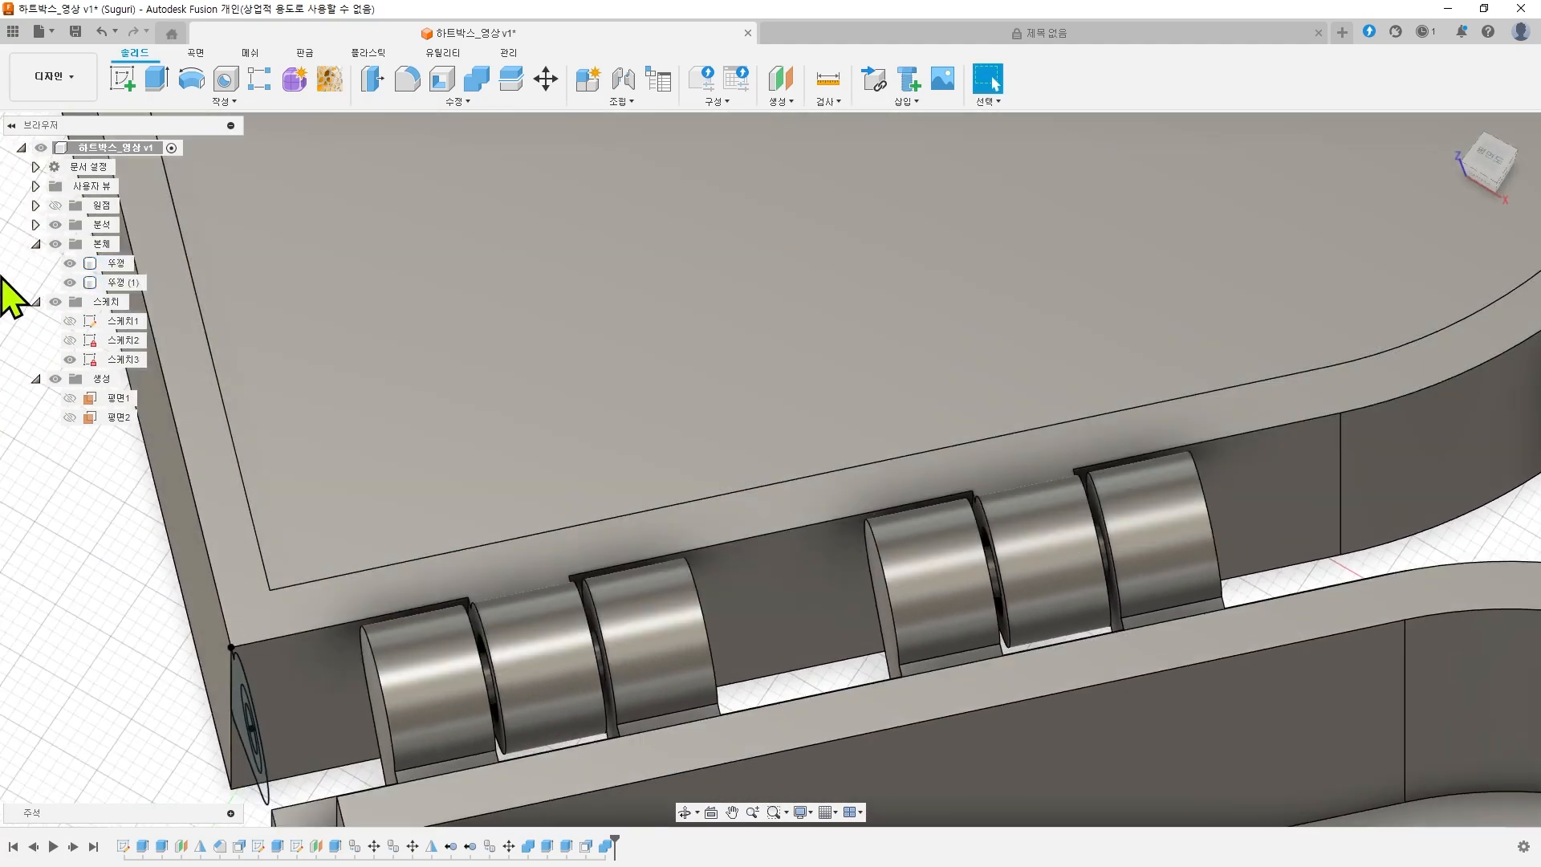
- Show section analysis 단면1 again and examine the pins and clearances in both hinges
{"action": "left_click", "coordinate": [36, 225]}
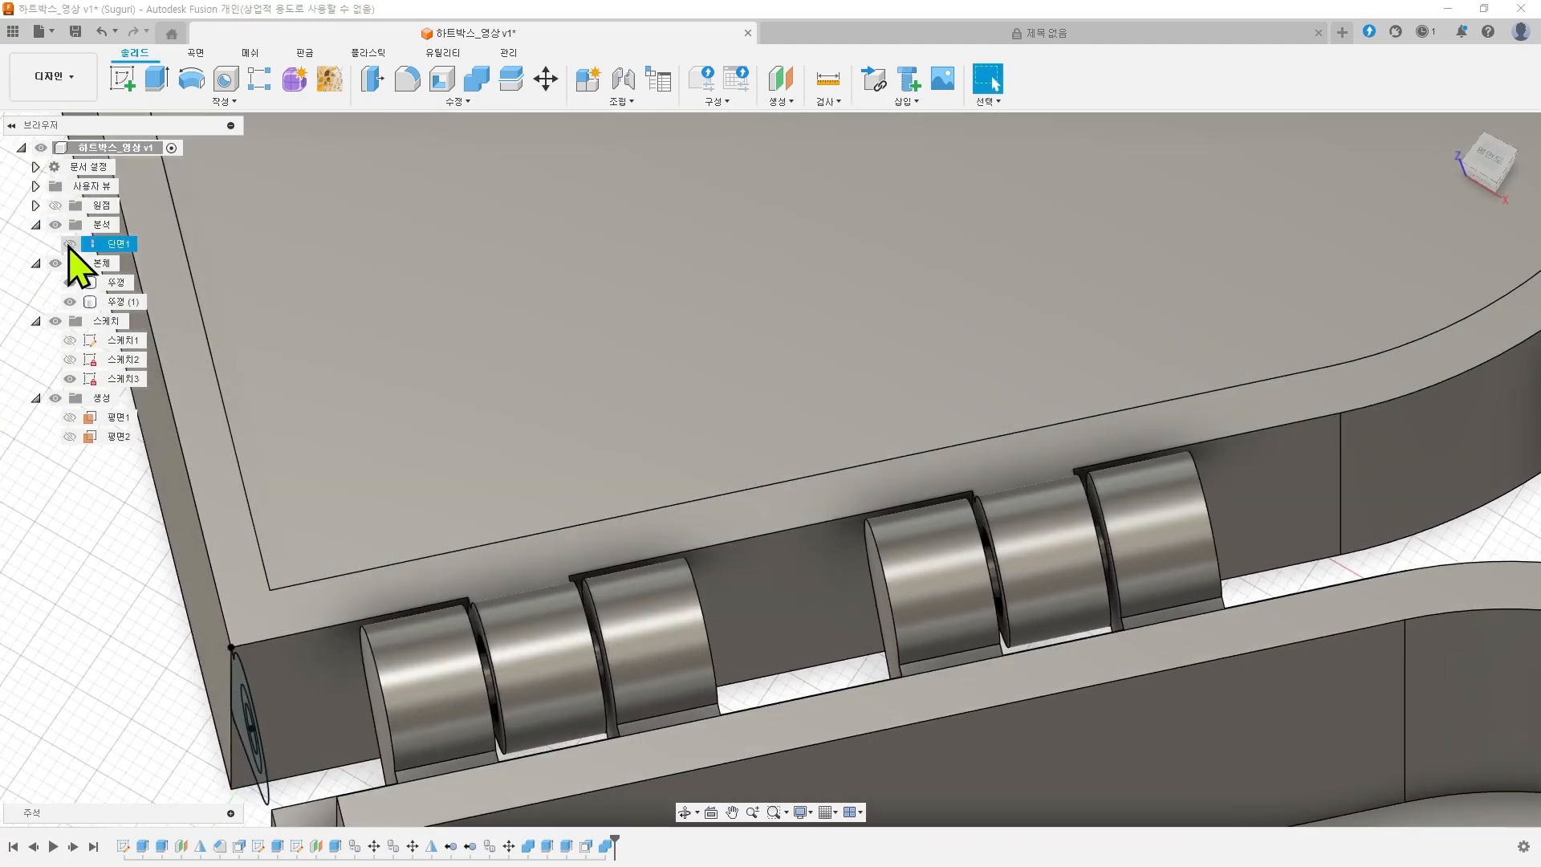
{"action": "left_click", "coordinate": [69, 244]}
{"action": "middle_click_drag", "start_coordinate": [1132, 743], "coordinate": [1042, 687], "text": "shift"}
{"action": "mouse_move", "coordinate": [1184, 481]}
{"action": "middle_mouse_down", "text": "shift"}
{"action": "mouse_move", "coordinate": [1088, 538]}
{"action": "mouse_move", "coordinate": [1021, 507]}
{"action": "middle_mouse_up", "text": "shift"}
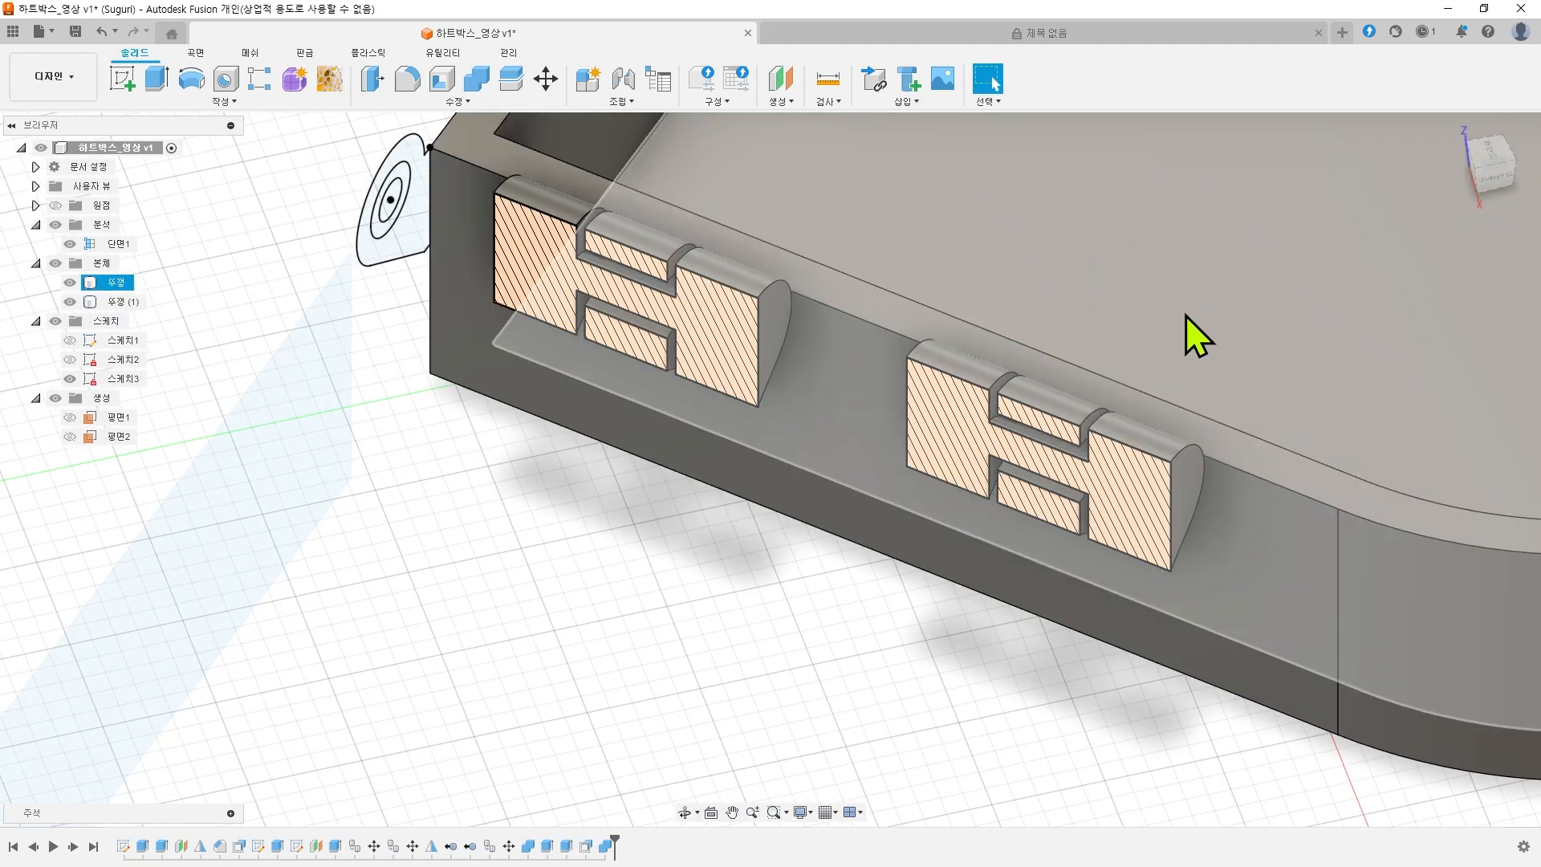
{"action": "scroll", "coordinate": [909, 531], "scroll_direction": "down", "scroll_amount": 5}
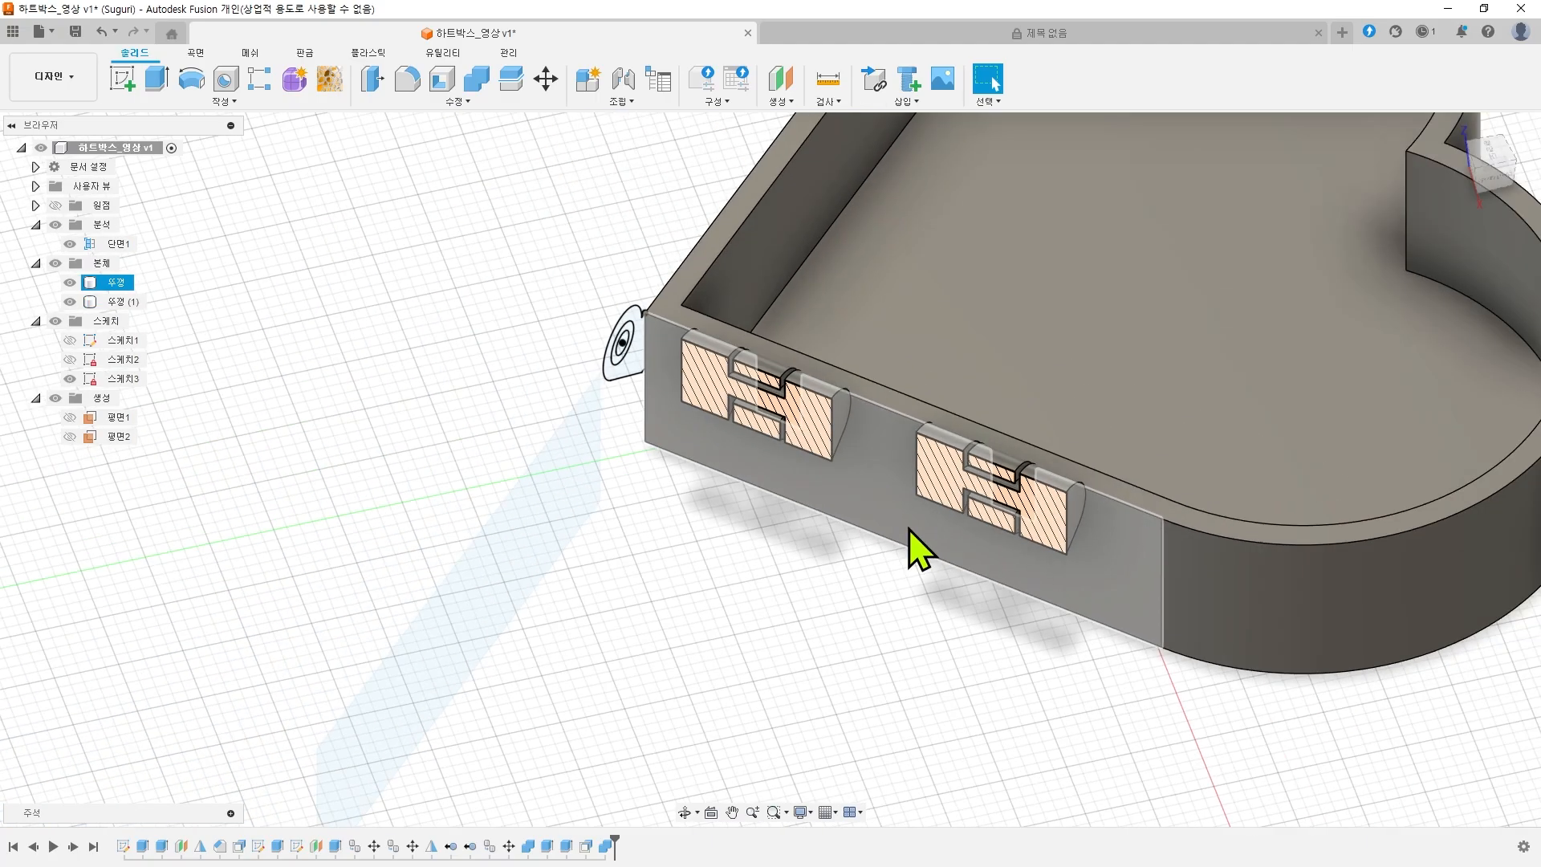
{"action": "middle_click_drag", "start_coordinate": [638, 557], "coordinate": [807, 550], "text": "shift"}
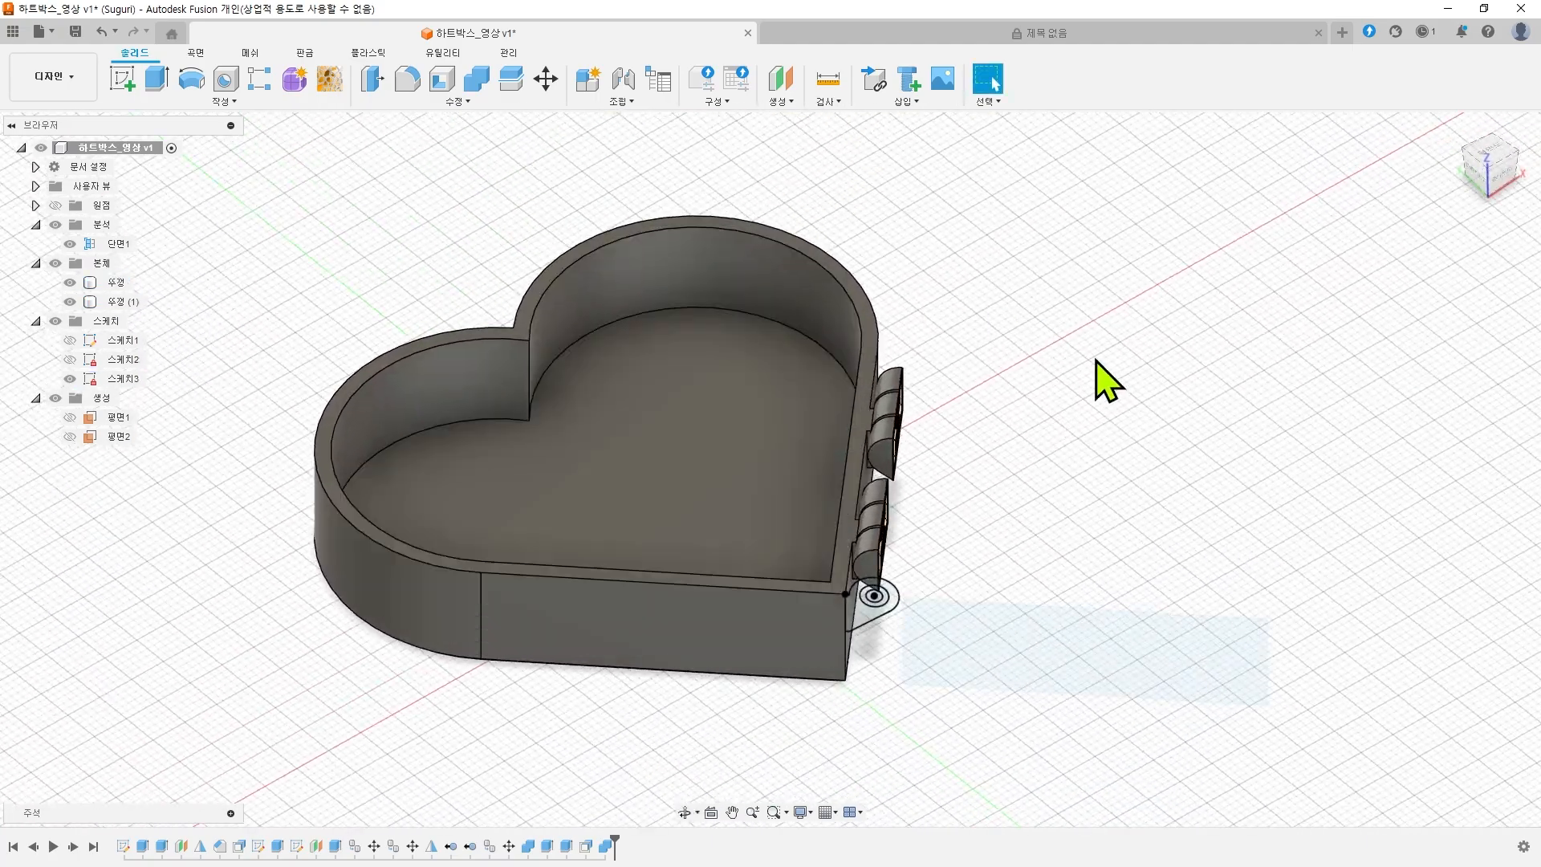
{"action": "scroll", "coordinate": [522, 543], "scroll_direction": "down", "scroll_amount": 1}
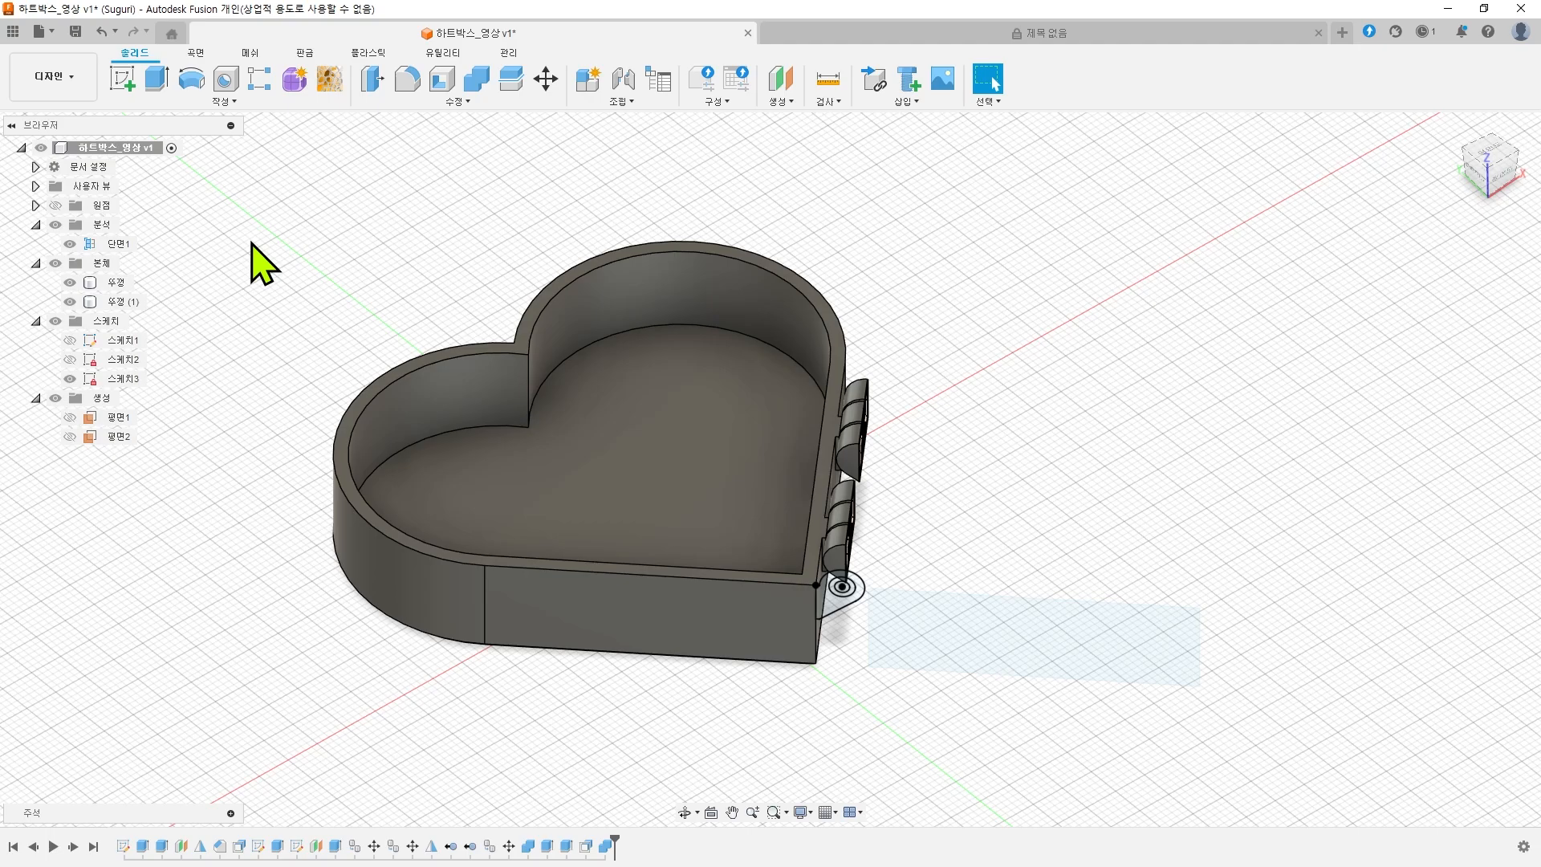
- Rename the body 뚜껑 (1) as 바닥상자 and hide section analysis 단면1
{"action": "left_click", "coordinate": [122, 302]}
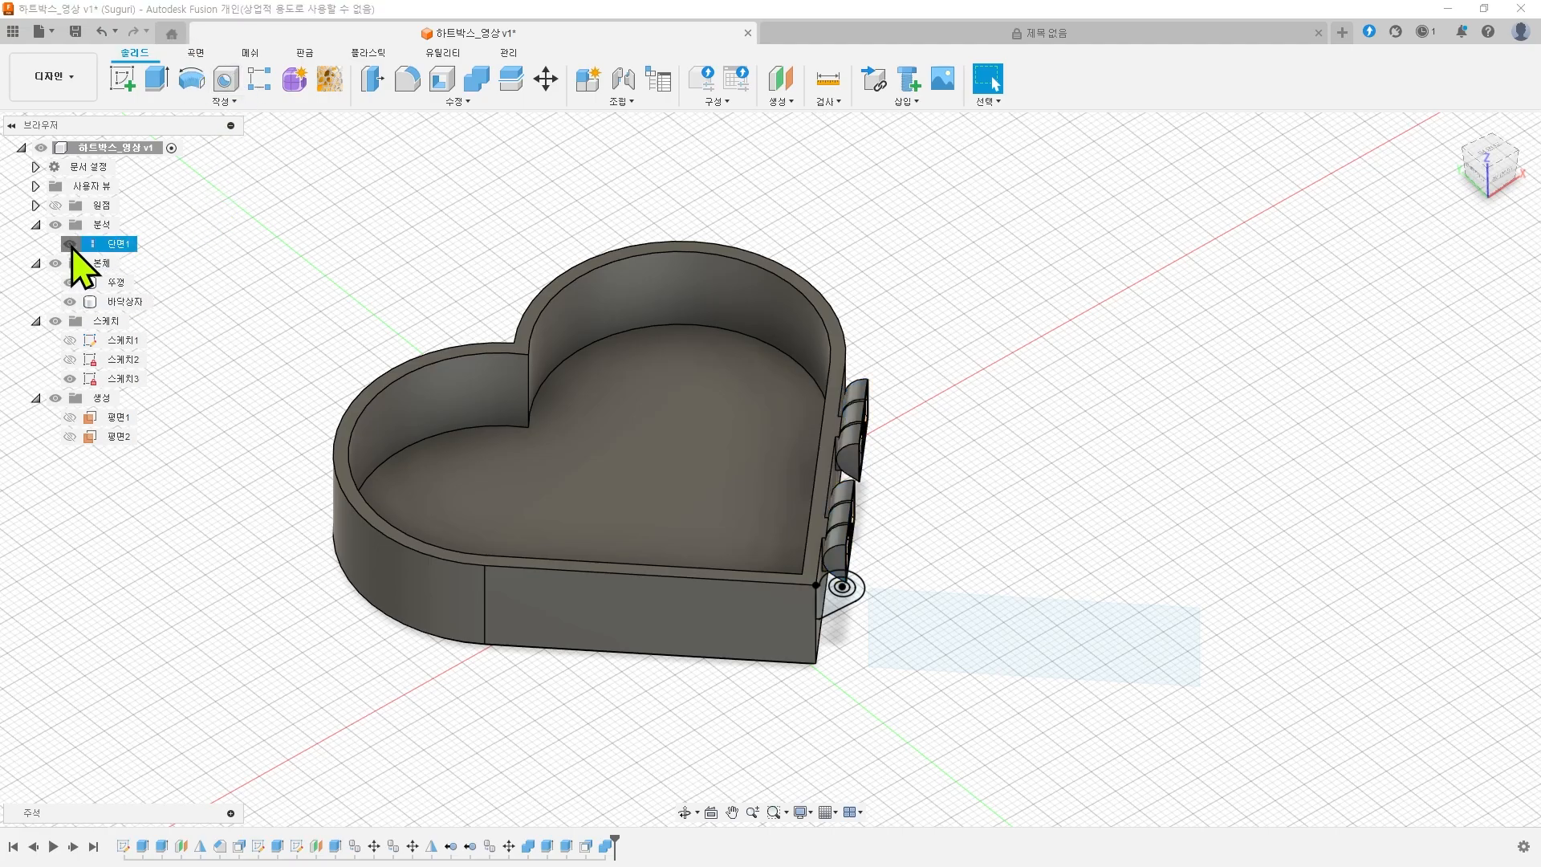
{"action": "left_click", "coordinate": [70, 244]}
{"action": "middle_click_drag", "start_coordinate": [851, 203], "coordinate": [1204, 209], "text": "shift"}
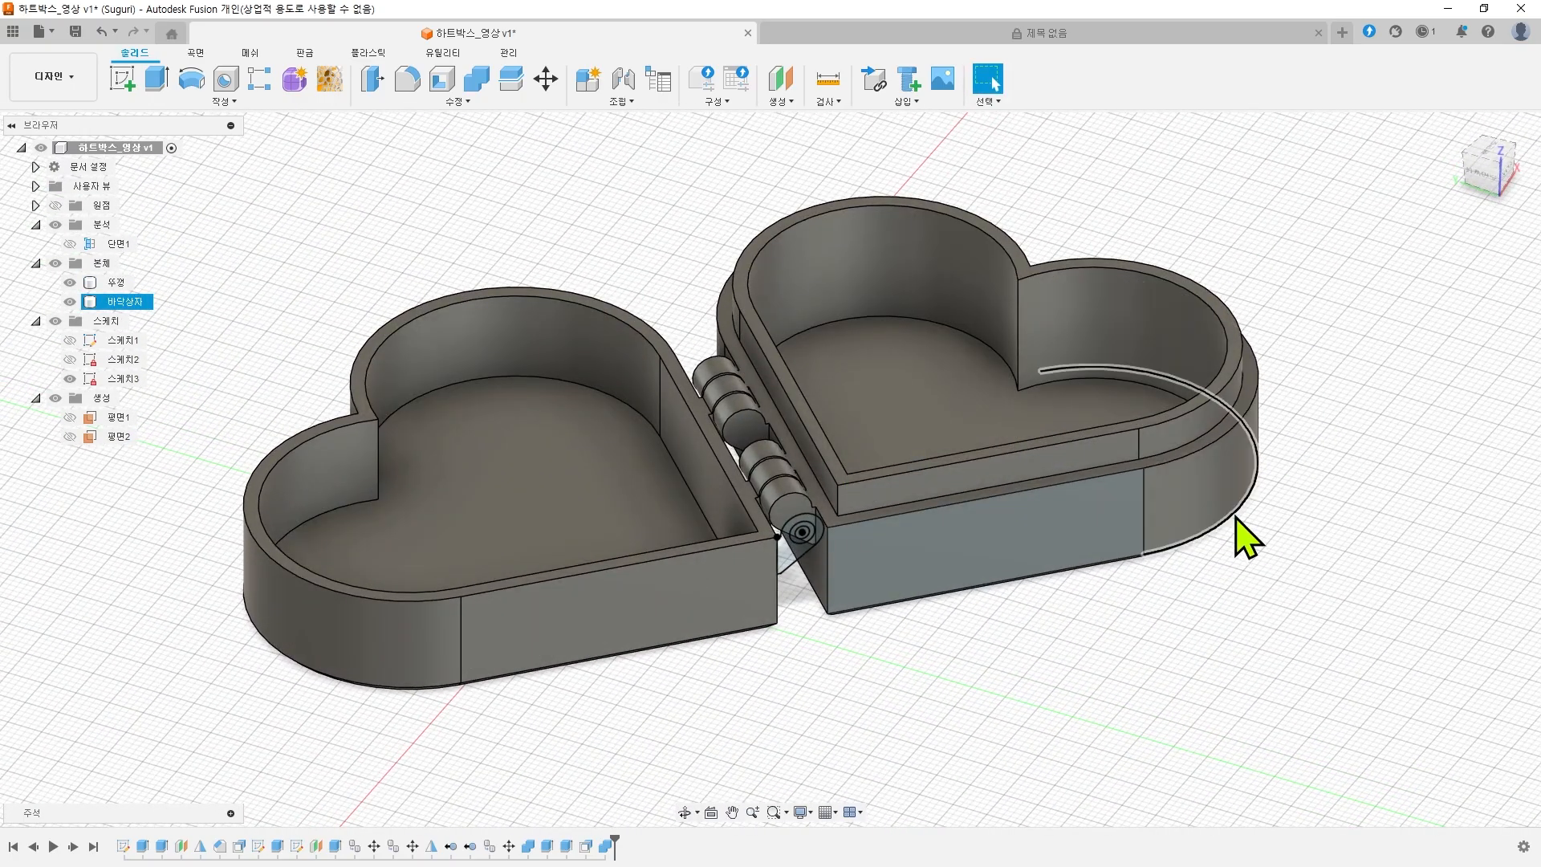
- Create a construction plane offset 78 mm from the 뚜껑 body's hinge-side face, out past the far side of 바닥상자
{"action": "middle_click_drag", "start_coordinate": [1349, 544], "coordinate": [1176, 509], "text": "shift"}
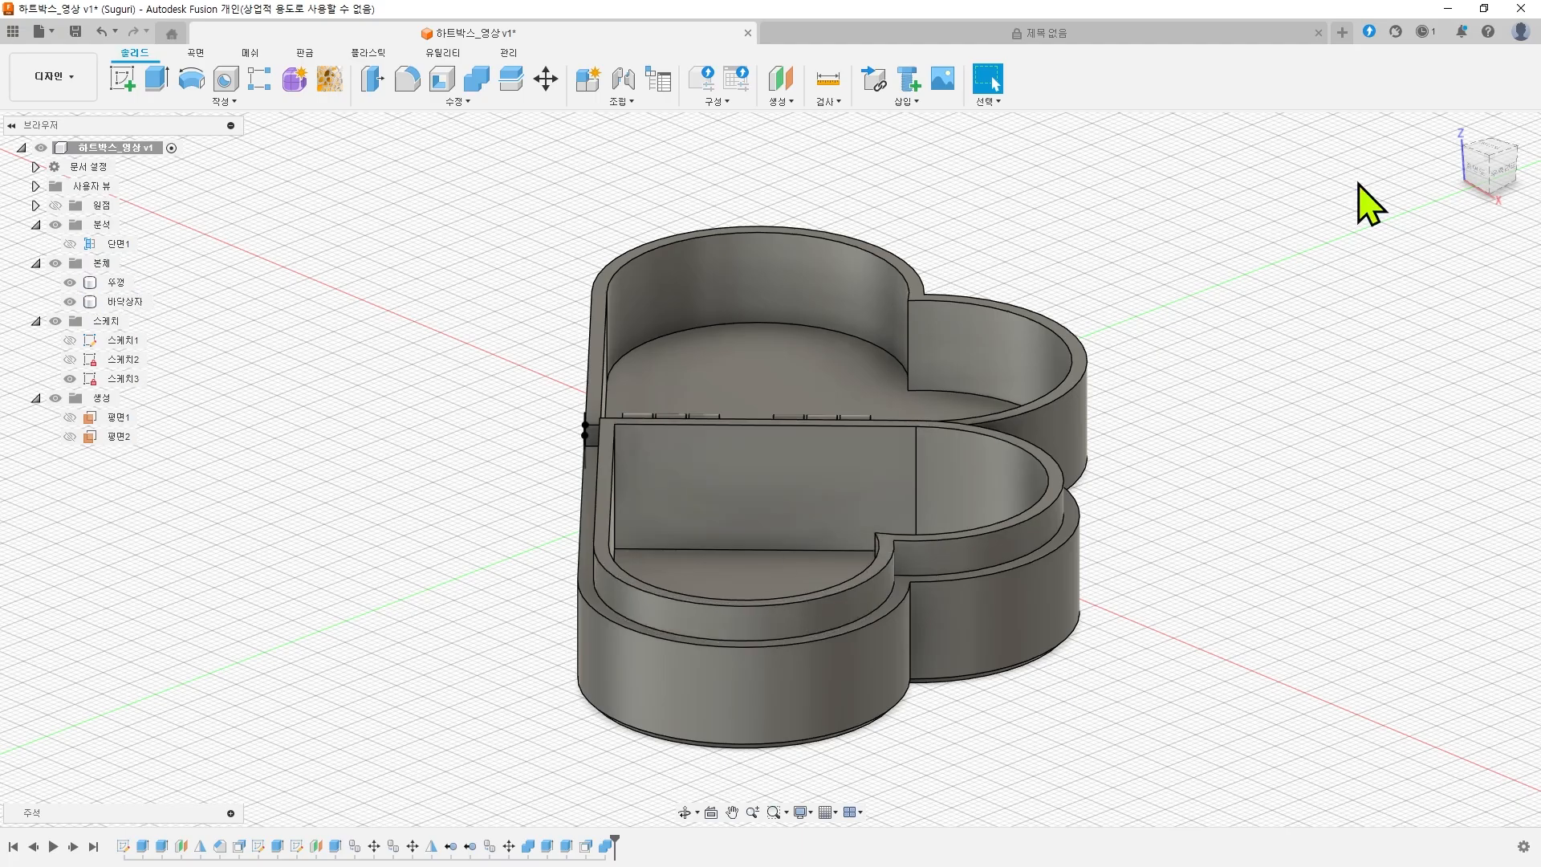
{"action": "mouse_move", "coordinate": [1183, 474]}
{"action": "middle_mouse_down", "text": "shift"}
{"action": "mouse_move", "coordinate": [1187, 412]}
{"action": "mouse_move", "coordinate": [1194, 479]}
{"action": "middle_mouse_up", "text": "shift"}
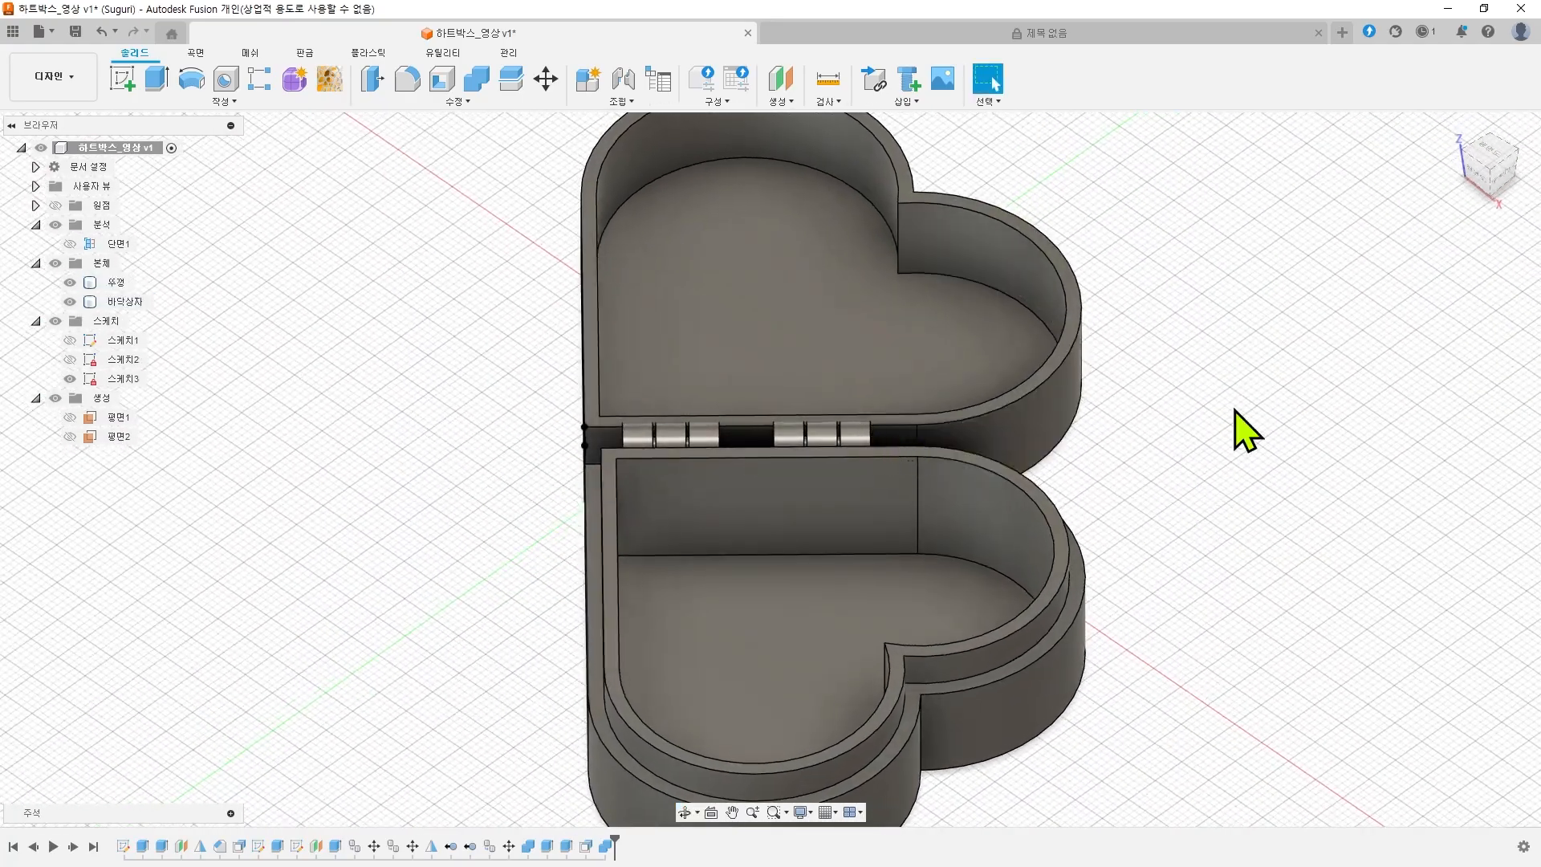
{"action": "middle_click_drag", "start_coordinate": [1239, 426], "coordinate": [1139, 434], "text": "shift"}
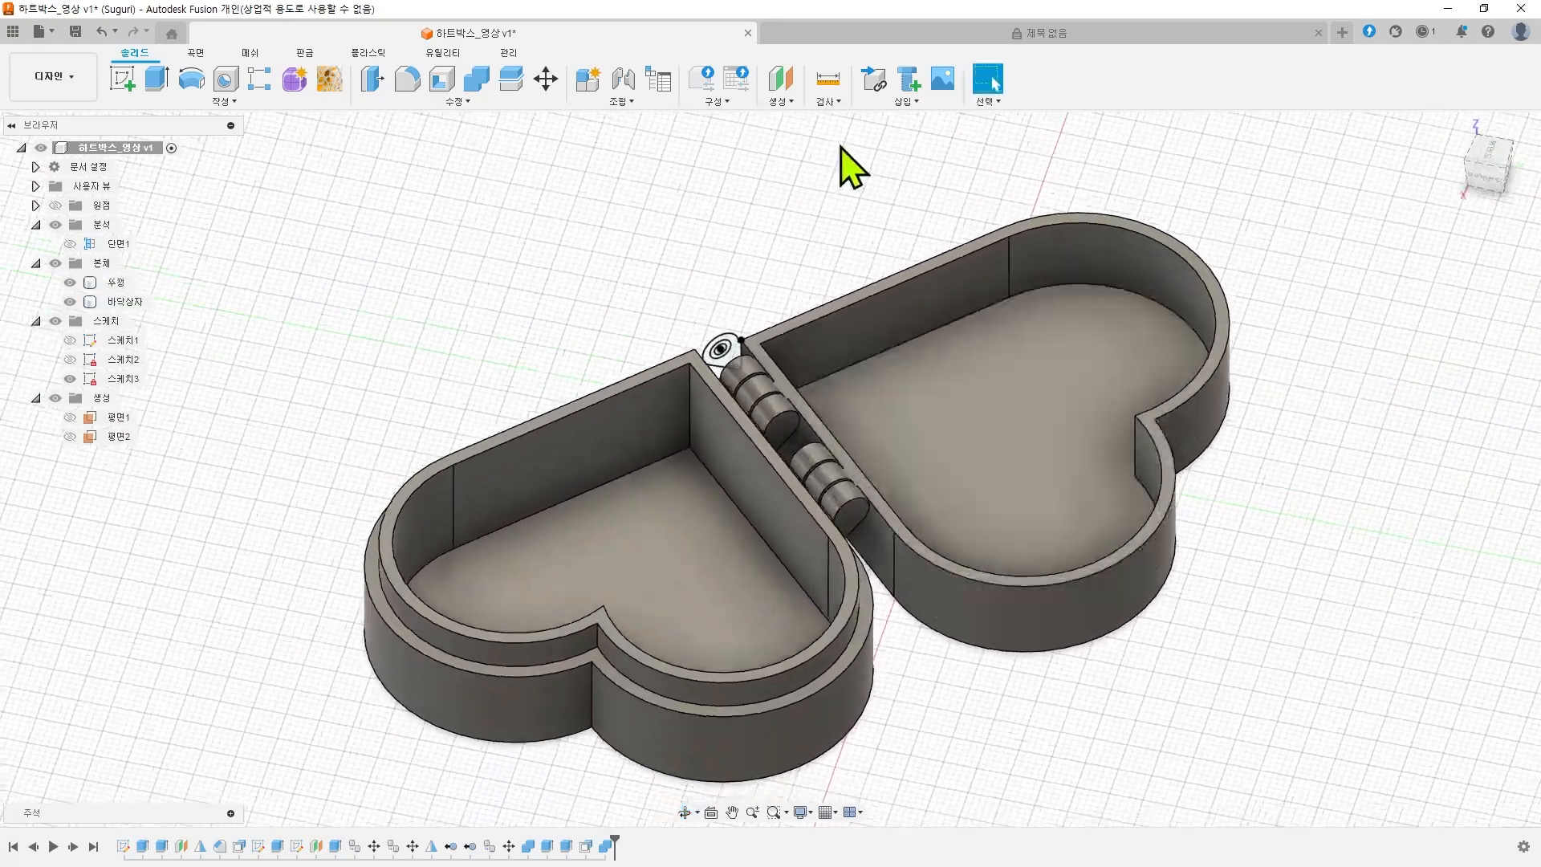
{"action": "left_click", "coordinate": [785, 88]}
{"action": "left_click", "coordinate": [874, 548]}
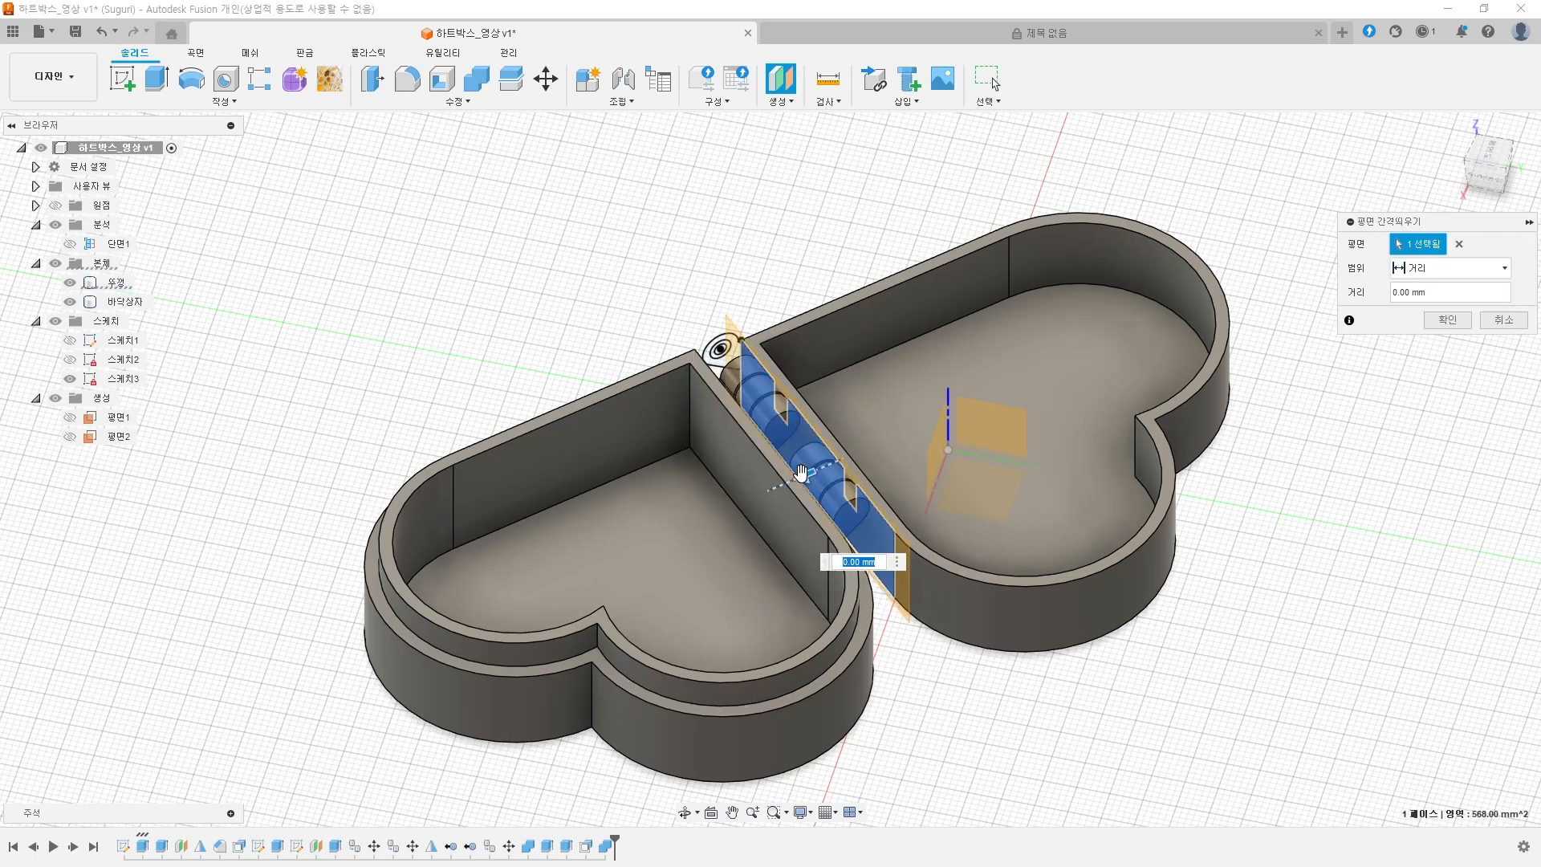
{"action": "left_click_drag", "start_coordinate": [805, 542], "coordinate": [322, 628]}
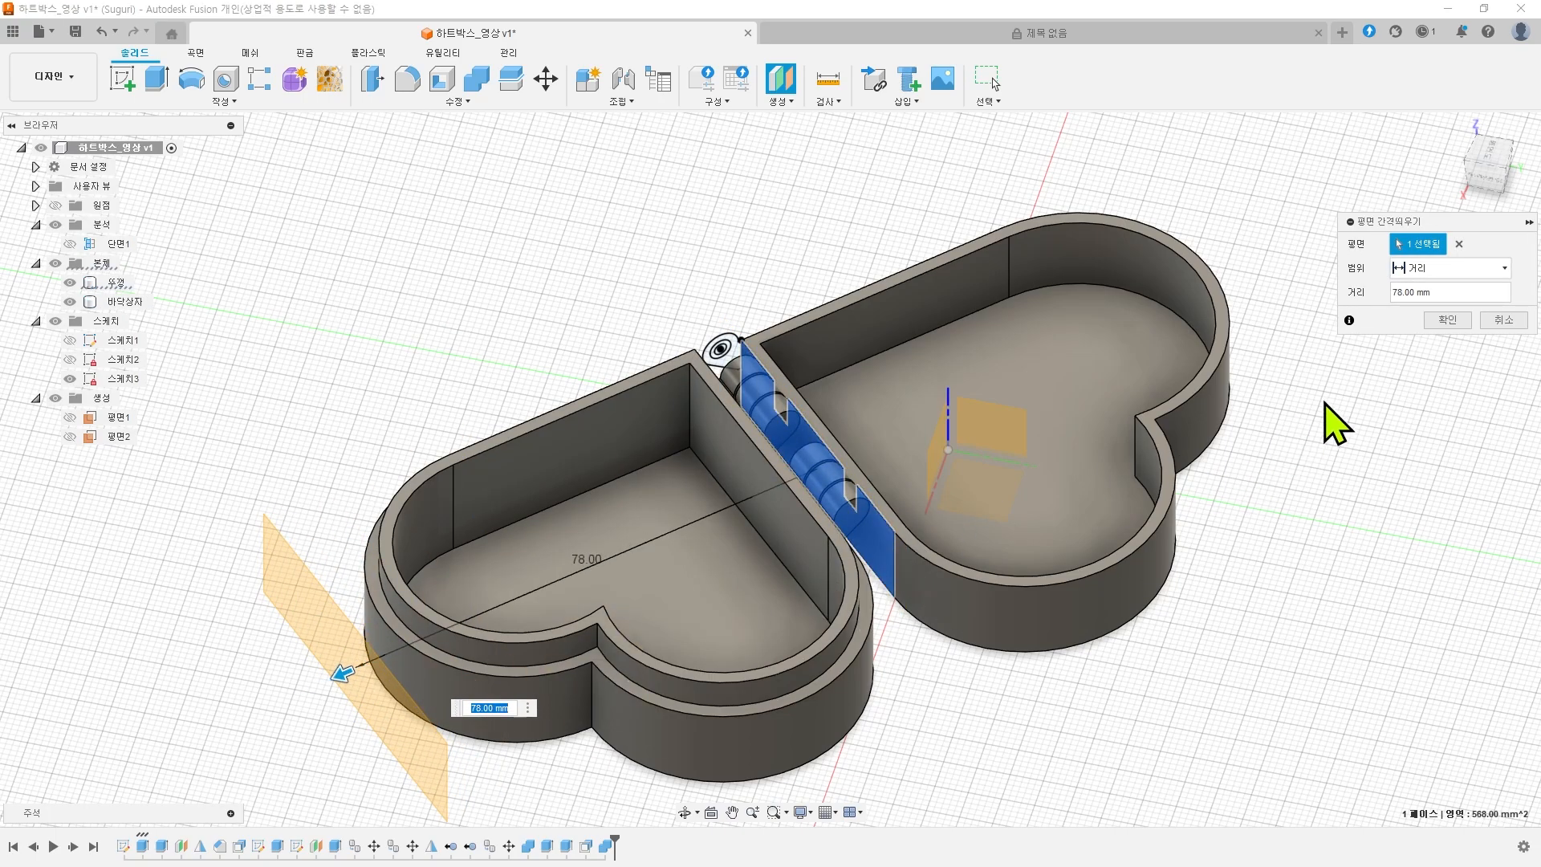
{"action": "left_click", "coordinate": [1447, 322]}
- Start a sketch on the new offset plane and draw a 2.5 mm vertical line down from the inner rim's upper edge on the vertical axis
{"action": "middle_click_drag", "start_coordinate": [1073, 682], "coordinate": [1146, 632], "text": "shift"}
{"action": "left_click", "coordinate": [666, 660]}
{"action": "left_click", "coordinate": [125, 79]}
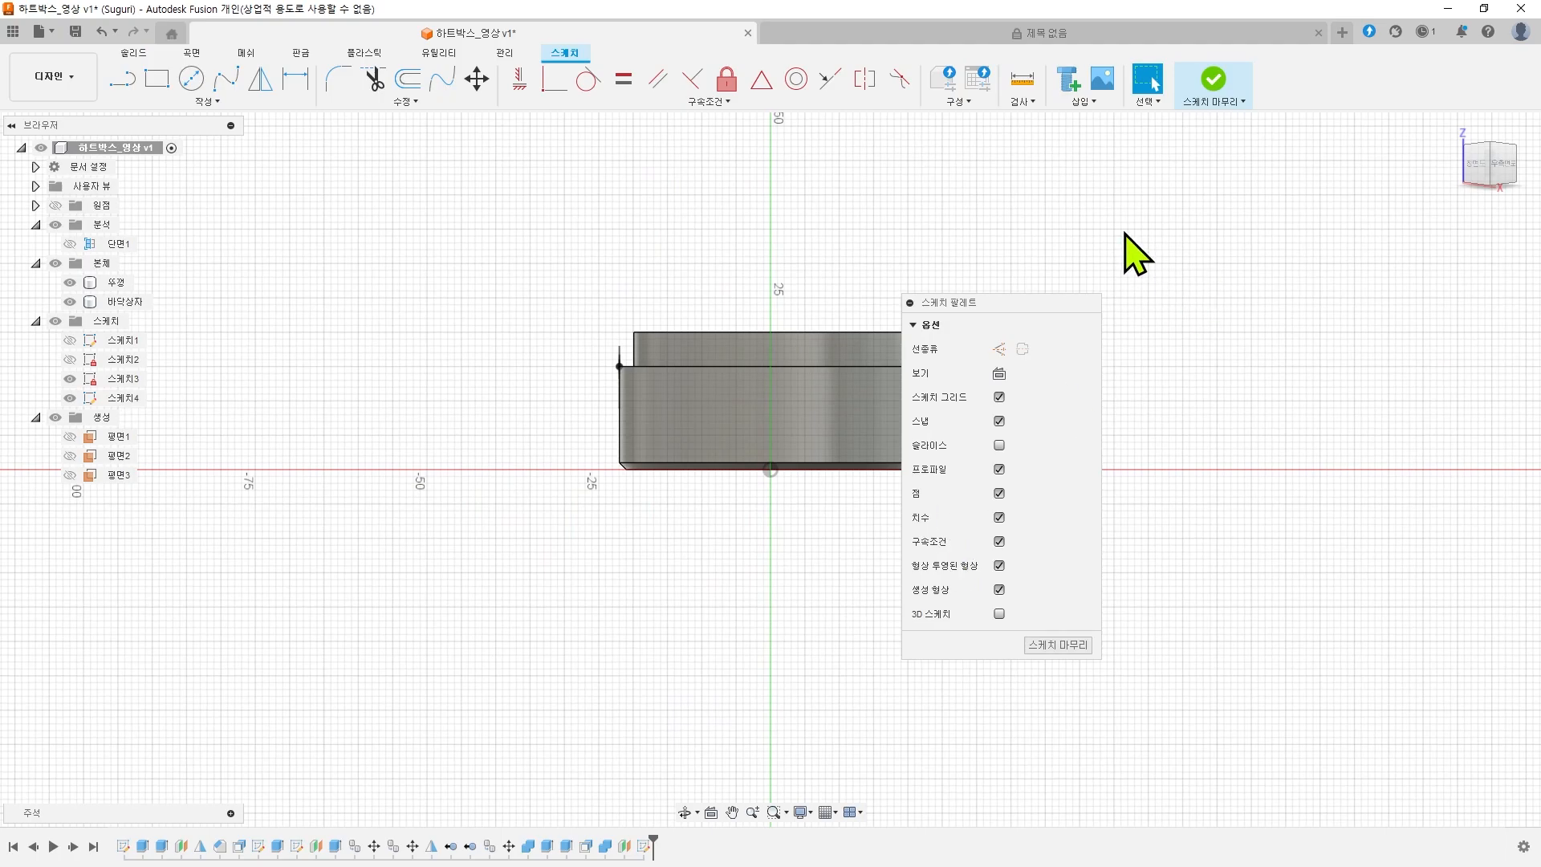
{"action": "scroll", "coordinate": [634, 410], "scroll_direction": "up", "scroll_amount": 4}
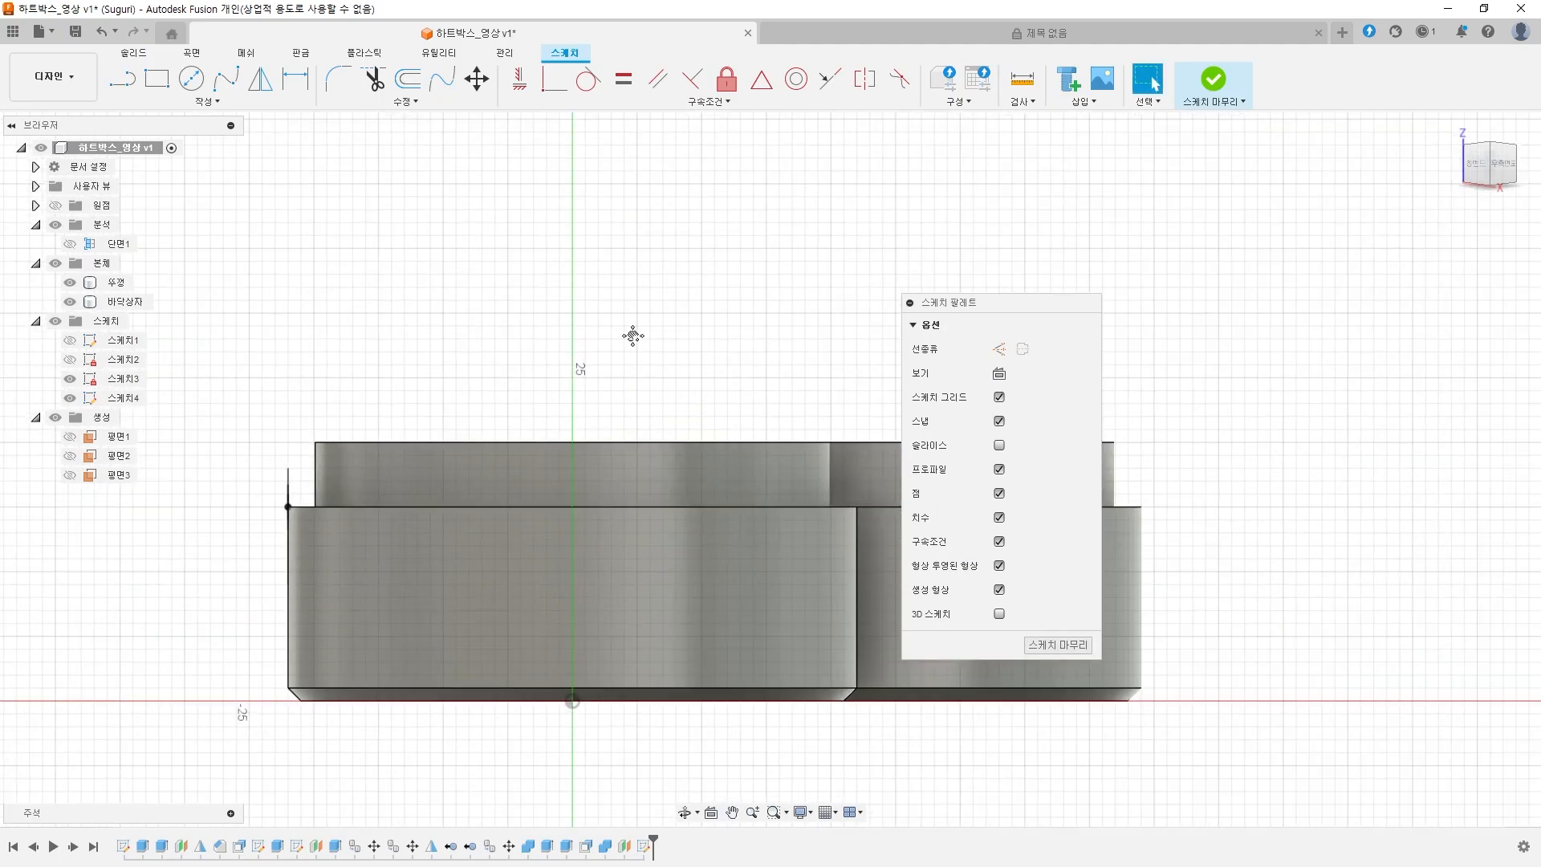
{"action": "key", "text": "l"}
{"action": "scroll", "coordinate": [640, 429], "scroll_direction": "up", "scroll_amount": 2}
{"action": "left_click", "coordinate": [630, 416]}
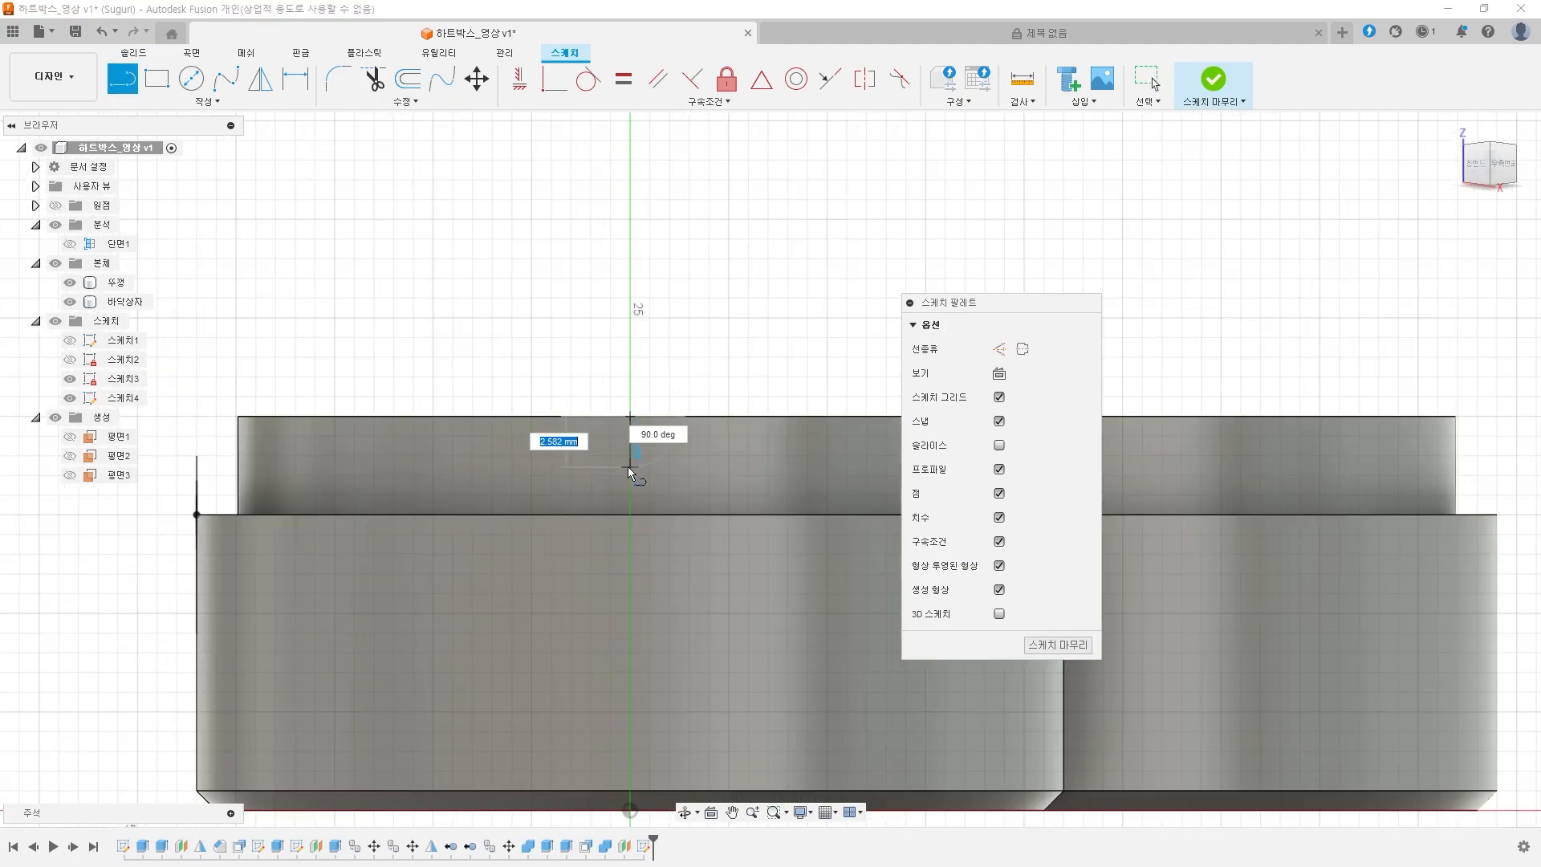
{"action": "mouse_move", "coordinate": [685, 396]}
{"action": "middle_mouse_down"}
{"action": "mouse_move", "coordinate": [557, 354]}
{"action": "mouse_move", "coordinate": [617, 364]}
{"action": "middle_mouse_up"}
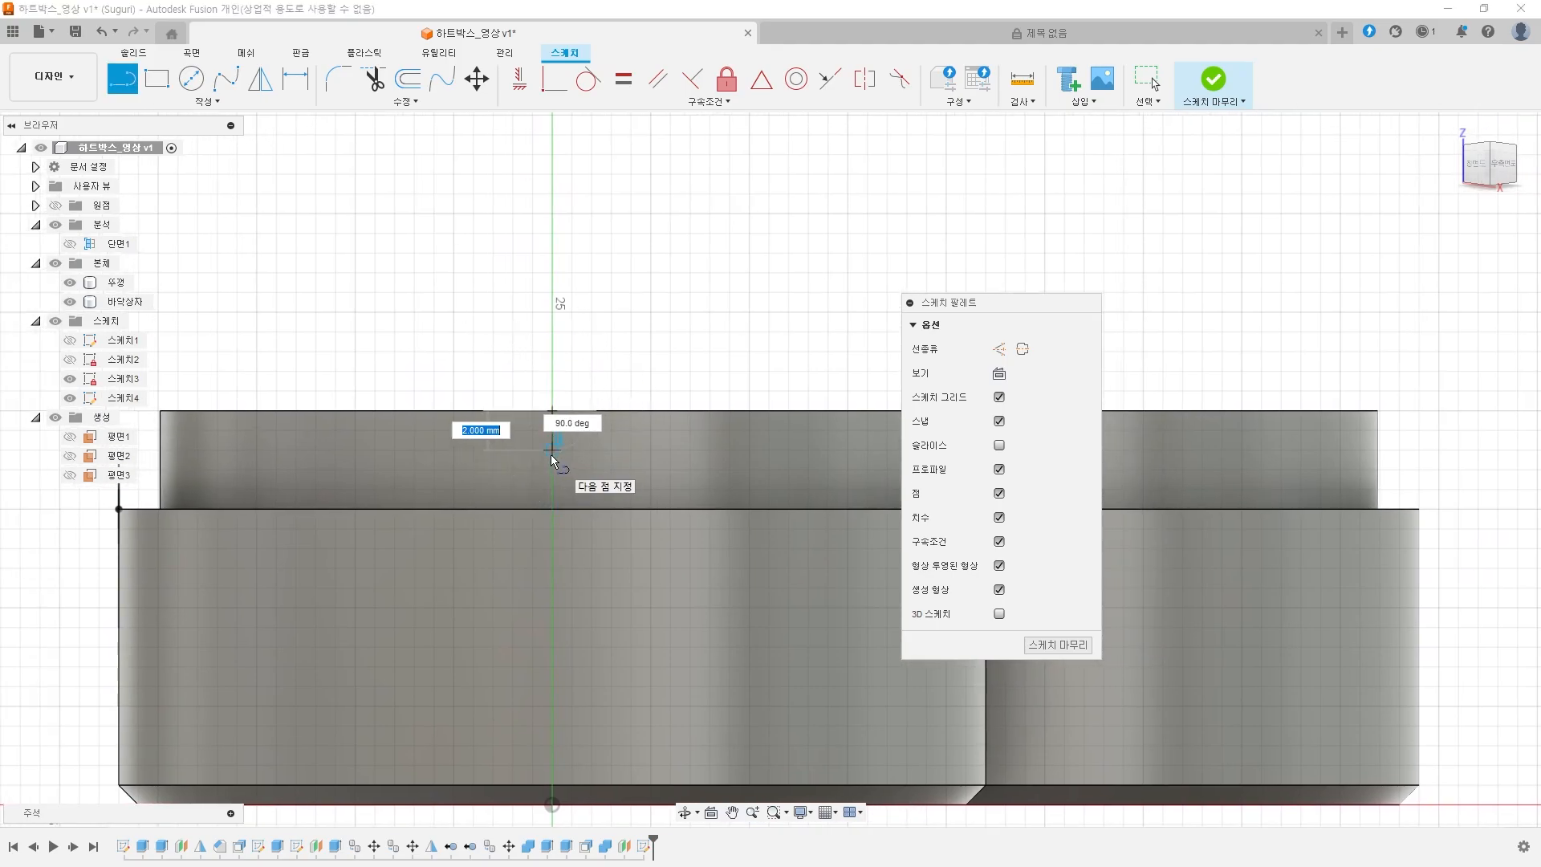
{"action": "type", "text": "2.5"}
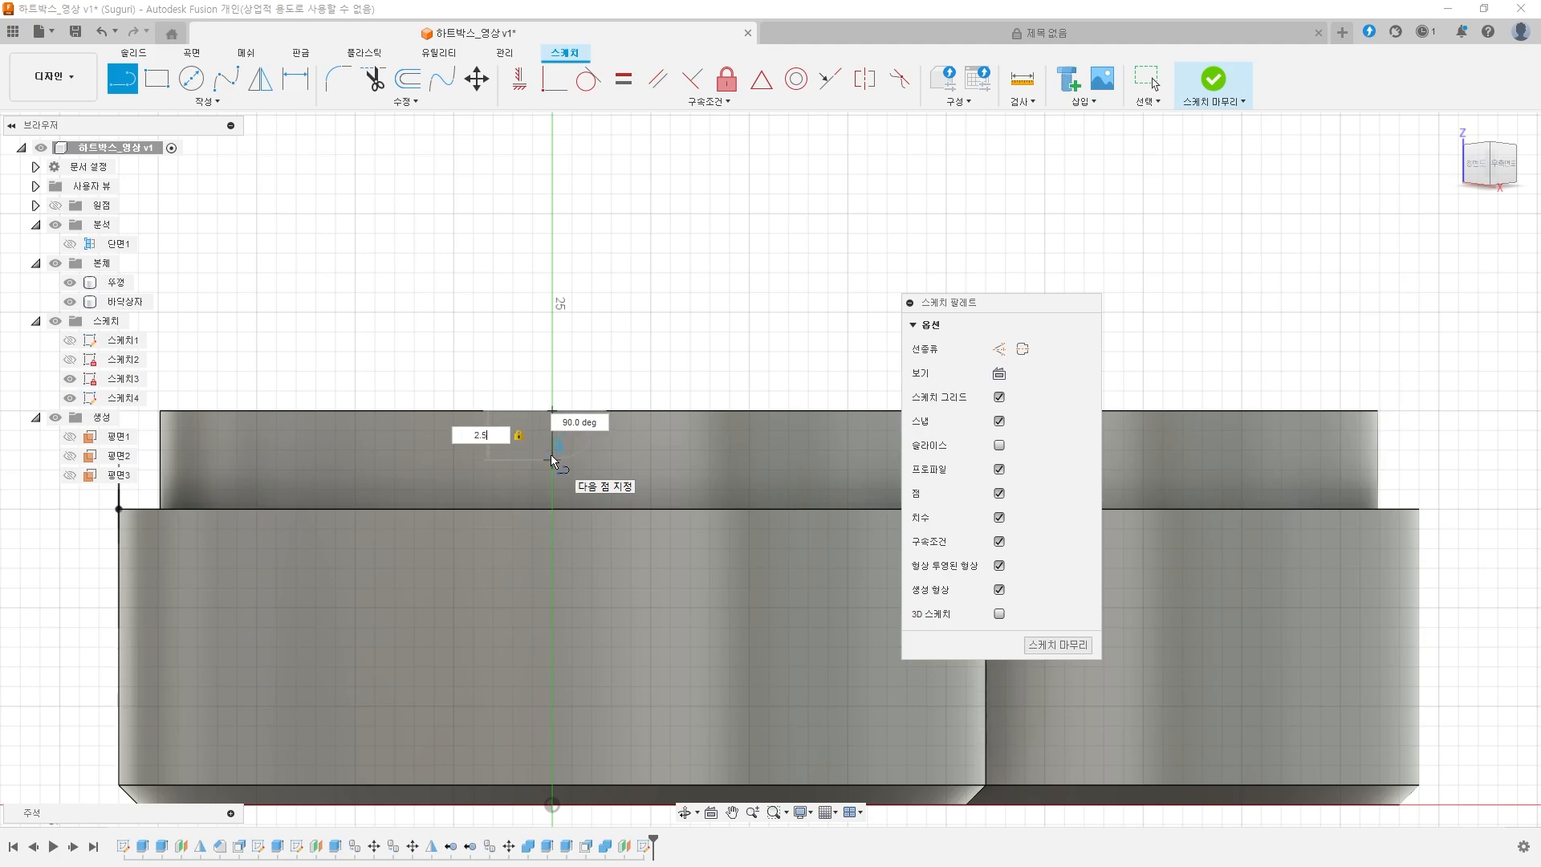
{"action": "key", "text": "Return"}
{"action": "key", "text": "Escape"}
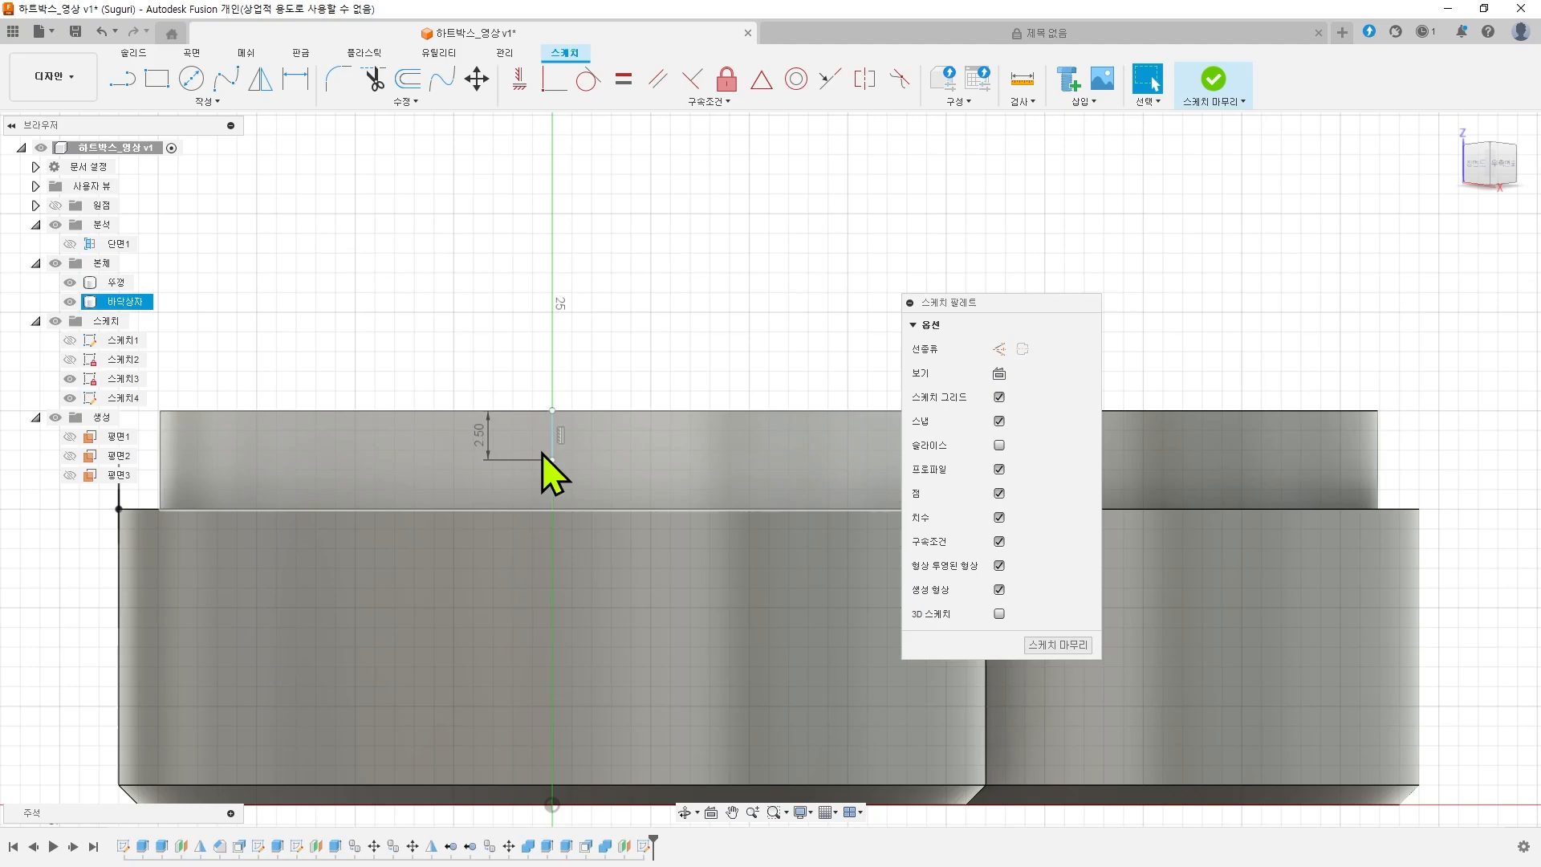
- Convert the 2.5 mm vertical line to construction geometry
{"action": "left_click", "coordinate": [556, 432]}
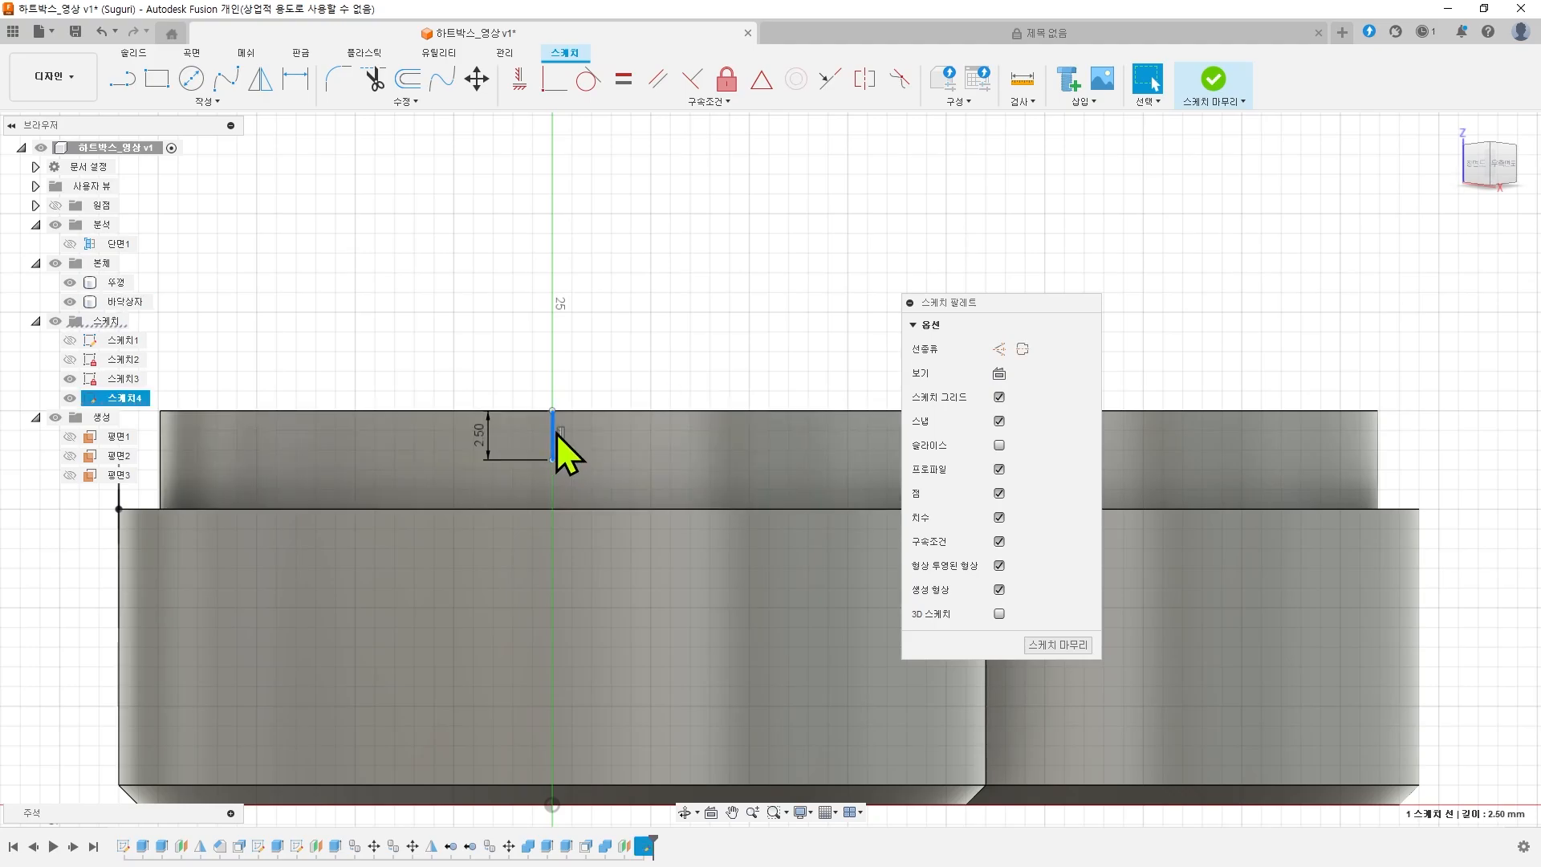
{"action": "left_click", "coordinate": [1000, 350]}
{"action": "left_click", "coordinate": [639, 388]}
- Draw a center rectangle 10 mm wide and about 2 mm high, centred on the construction line's lower endpoint
{"action": "middle_click_drag", "start_coordinate": [639, 389], "coordinate": [726, 320]}
{"action": "scroll", "coordinate": [672, 316], "scroll_direction": "up", "scroll_amount": 3}
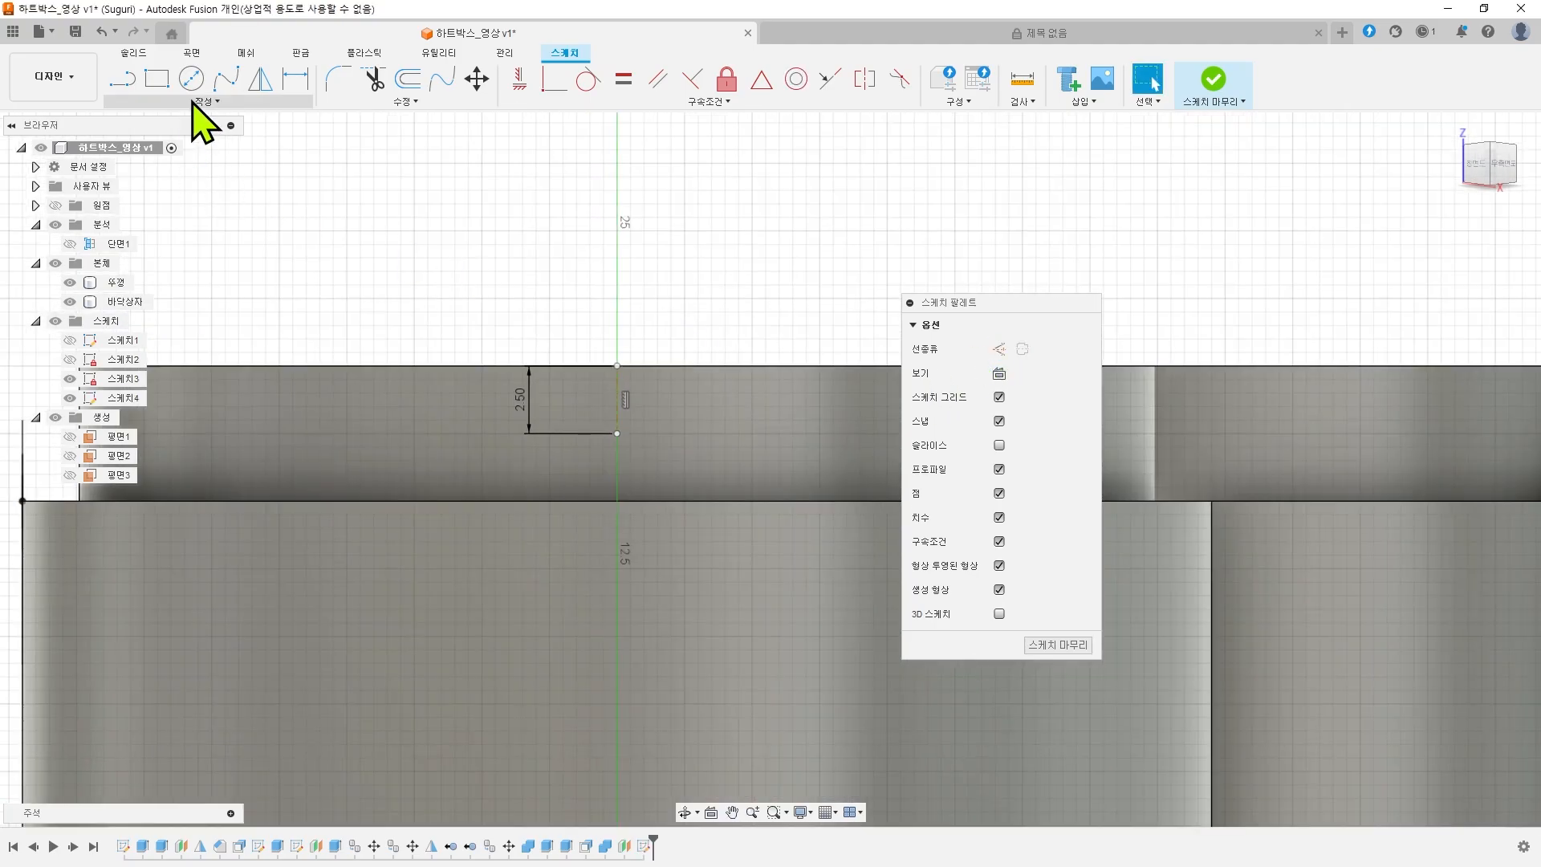
{"action": "left_click", "coordinate": [156, 78]}
{"action": "left_click", "coordinate": [1046, 348]}
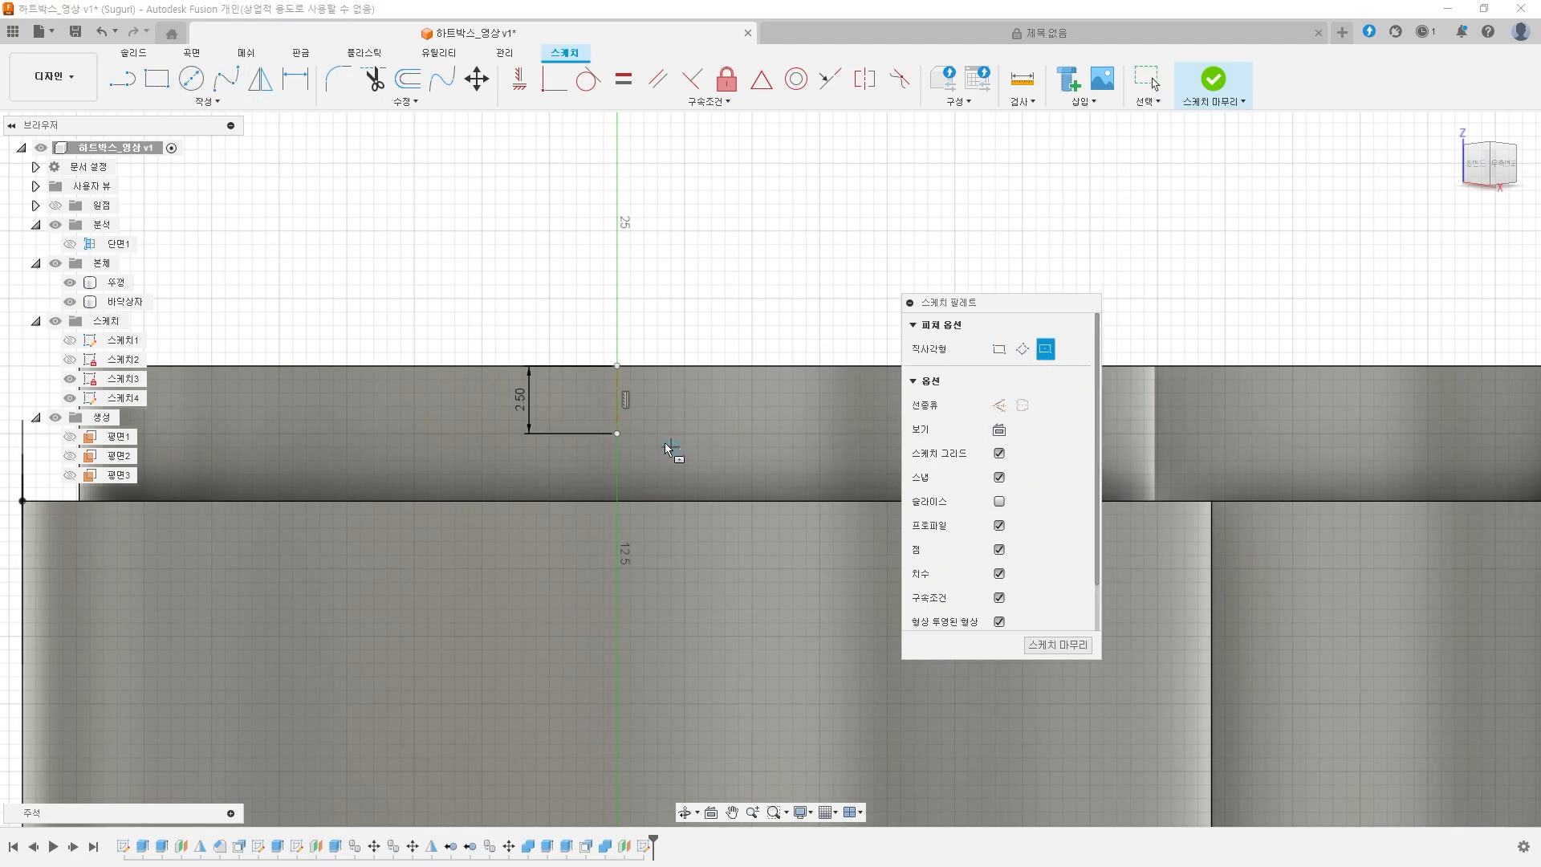
{"action": "left_click", "coordinate": [616, 433]}
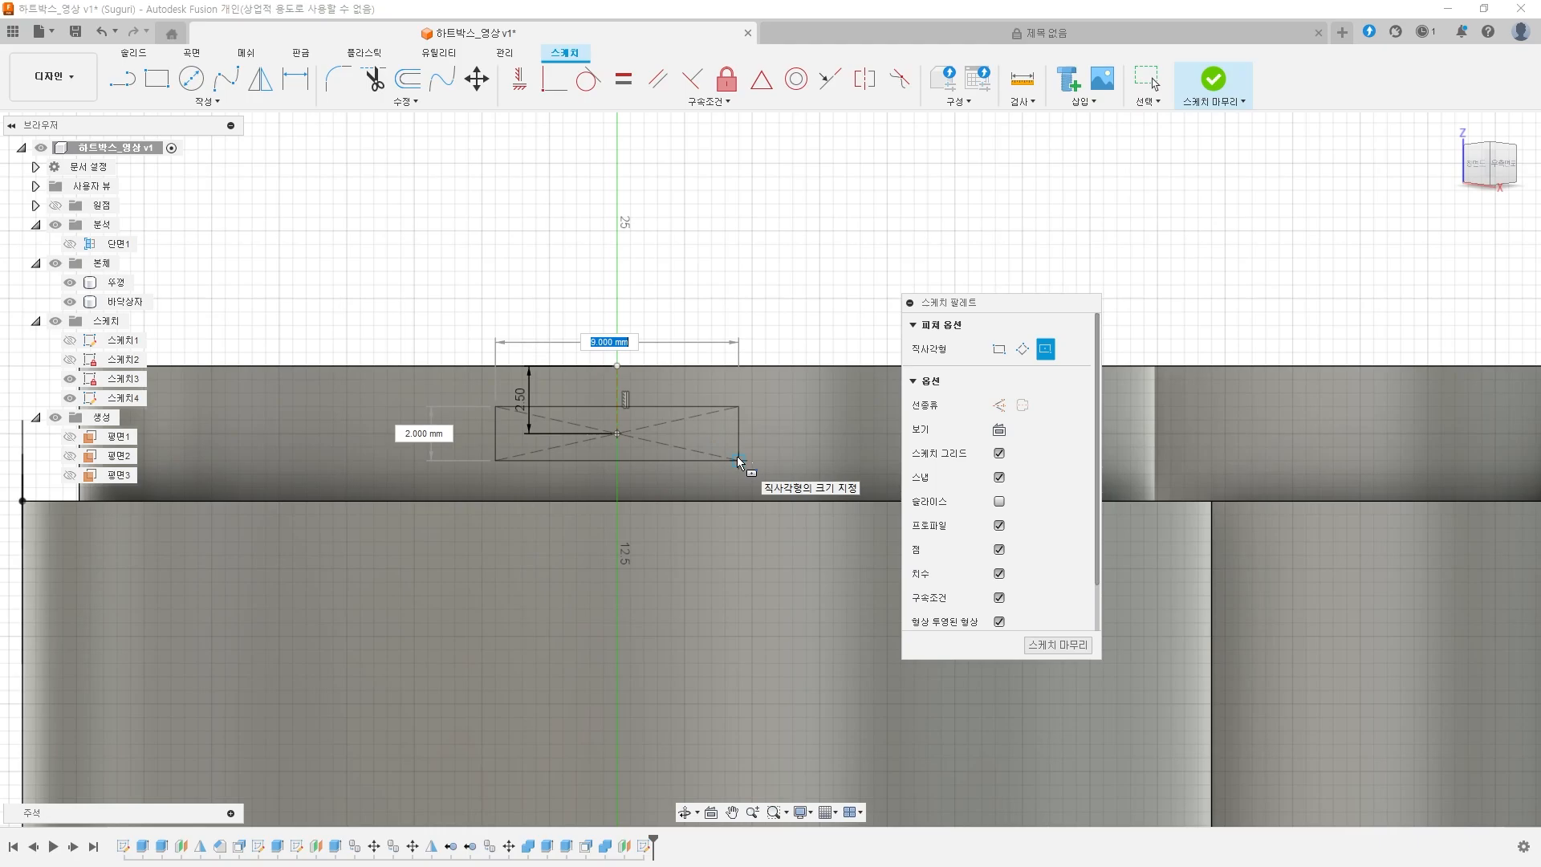
{"action": "type", "text": "10"}
{"action": "key", "text": "Tab"}
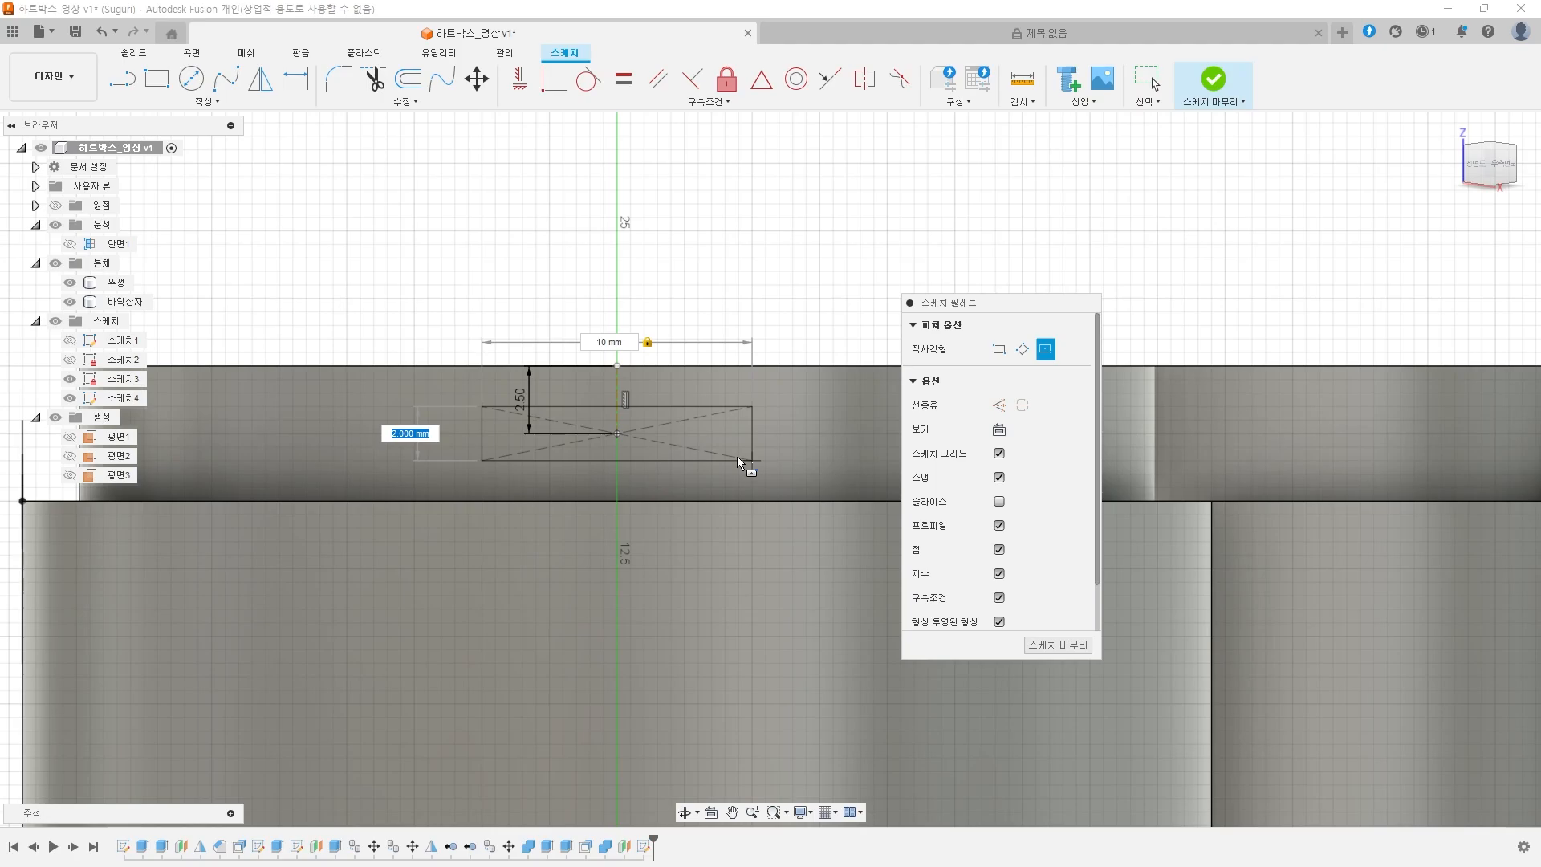
{"action": "key", "text": "Return"}
{"action": "key", "text": "Escape"}
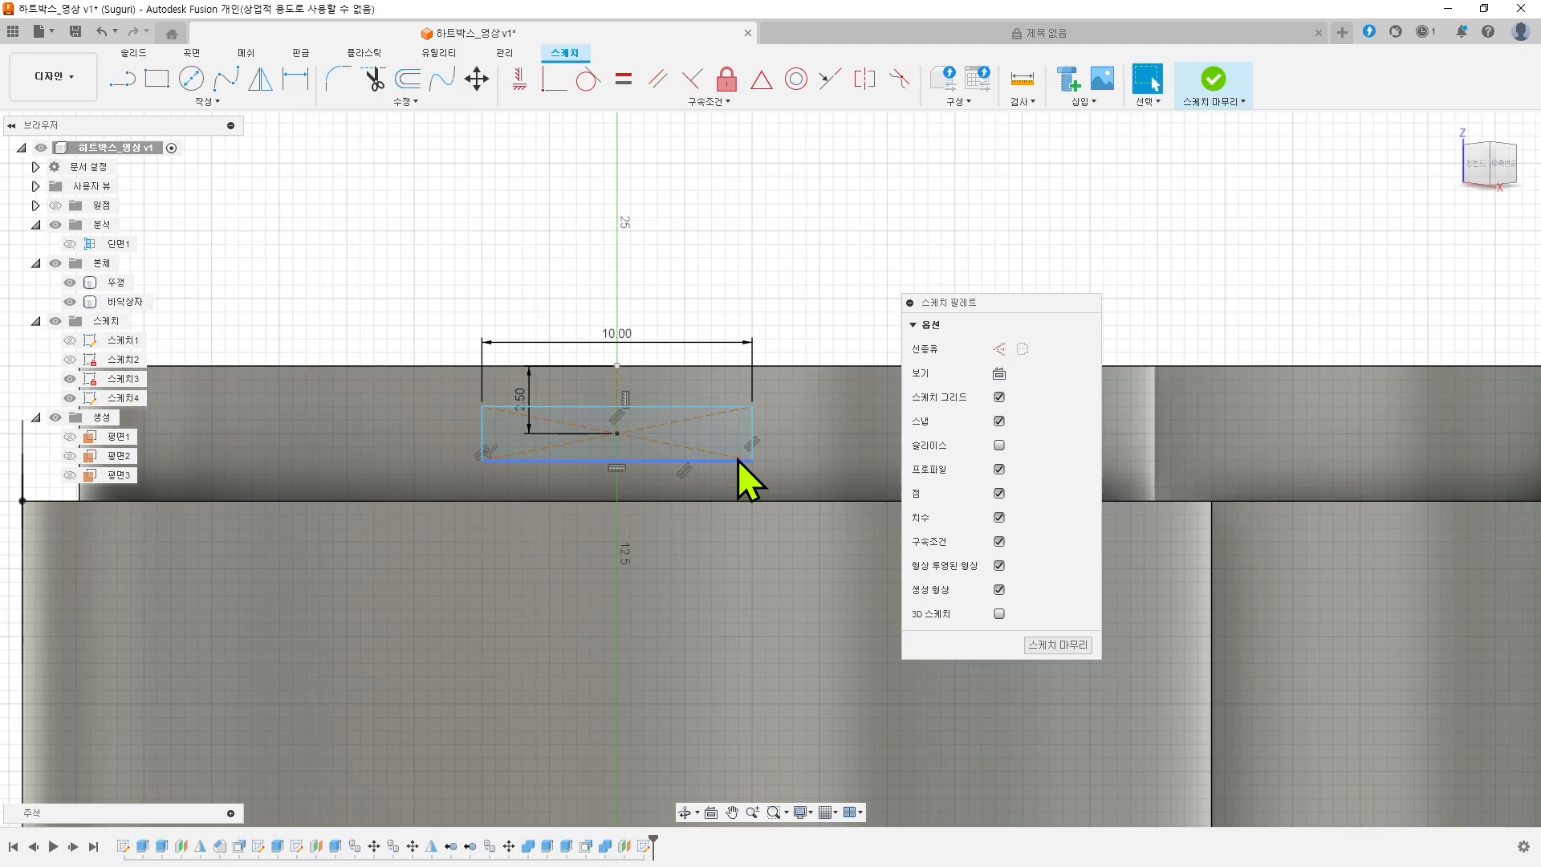
- Dimension the rectangle's height as 2 mm
{"action": "left_click", "coordinate": [664, 422]}
{"action": "scroll", "coordinate": [765, 269], "scroll_direction": "up", "scroll_amount": 2}
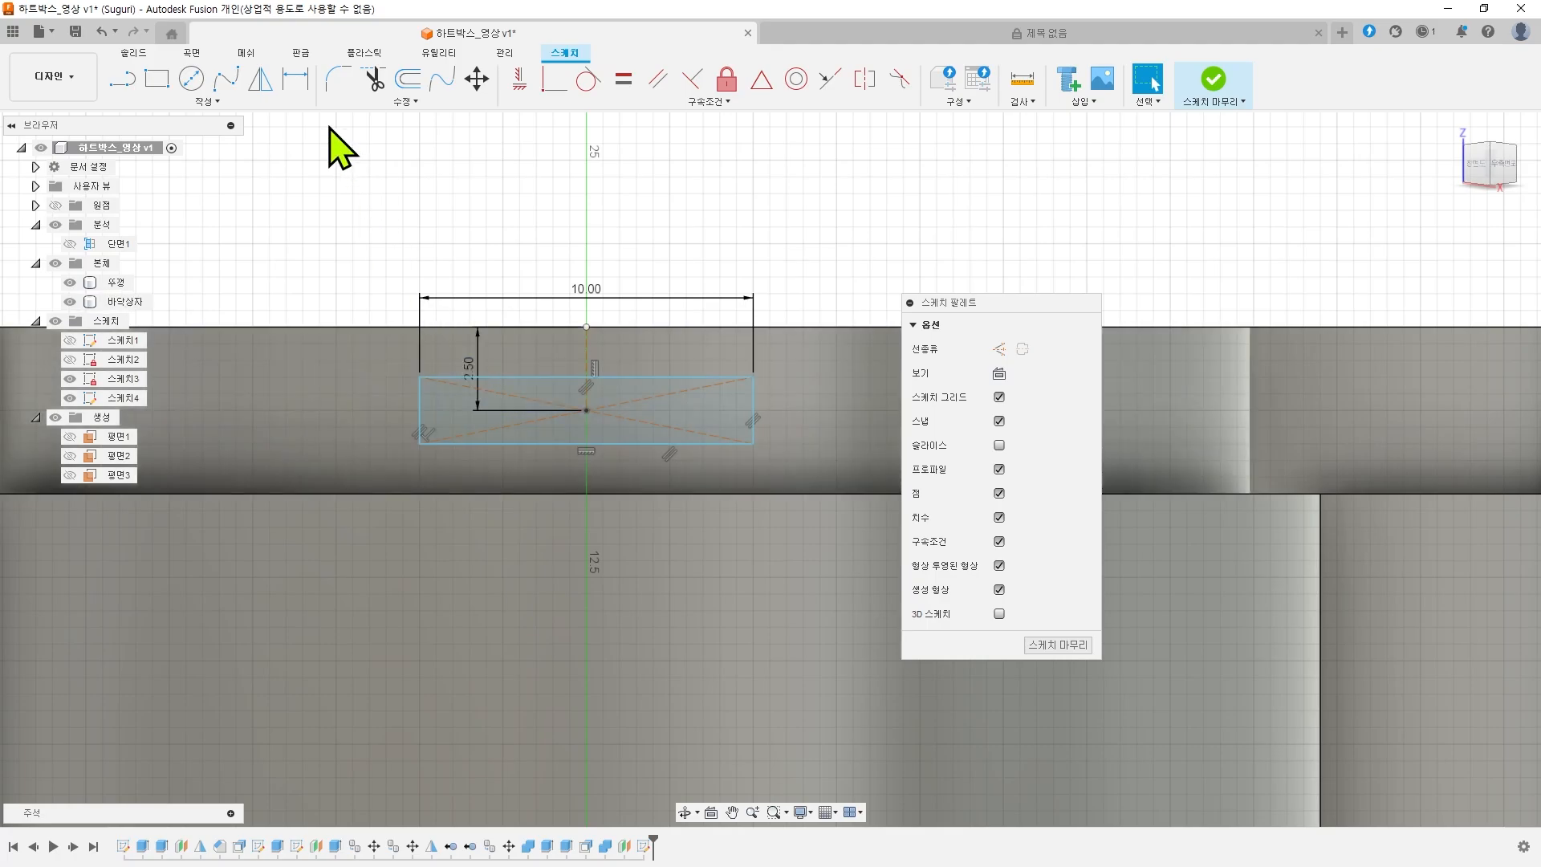
{"action": "left_click", "coordinate": [422, 428]}
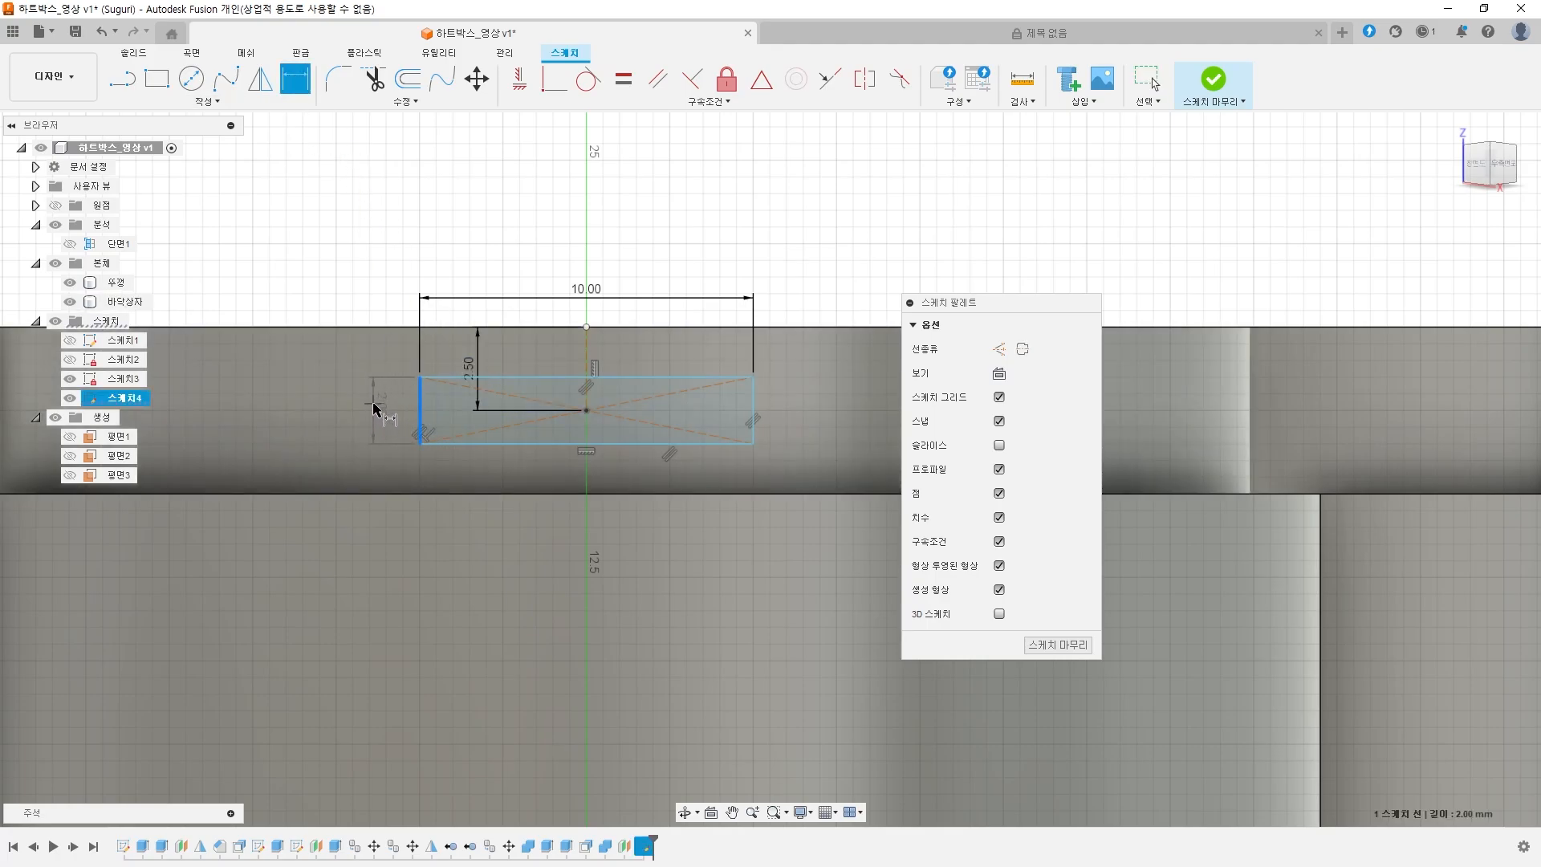
{"action": "left_click", "coordinate": [375, 409]}
{"action": "type", "text": "2"}
{"action": "key", "text": "Return"}
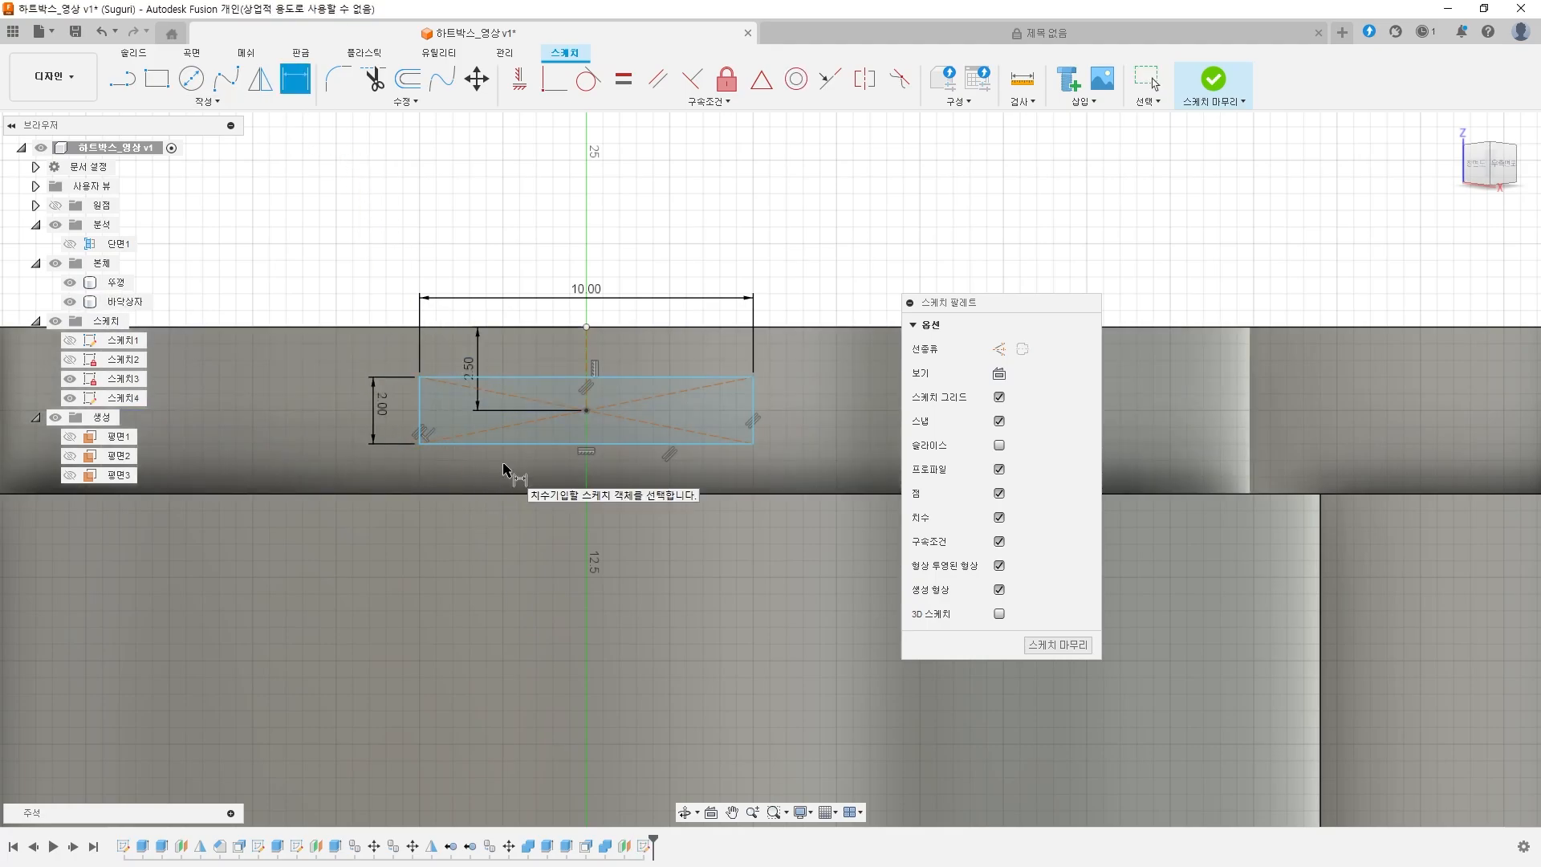
- Offset the 10 by 2 mm rectangle inward by 0.2 mm
{"action": "left_click", "coordinate": [419, 80]}
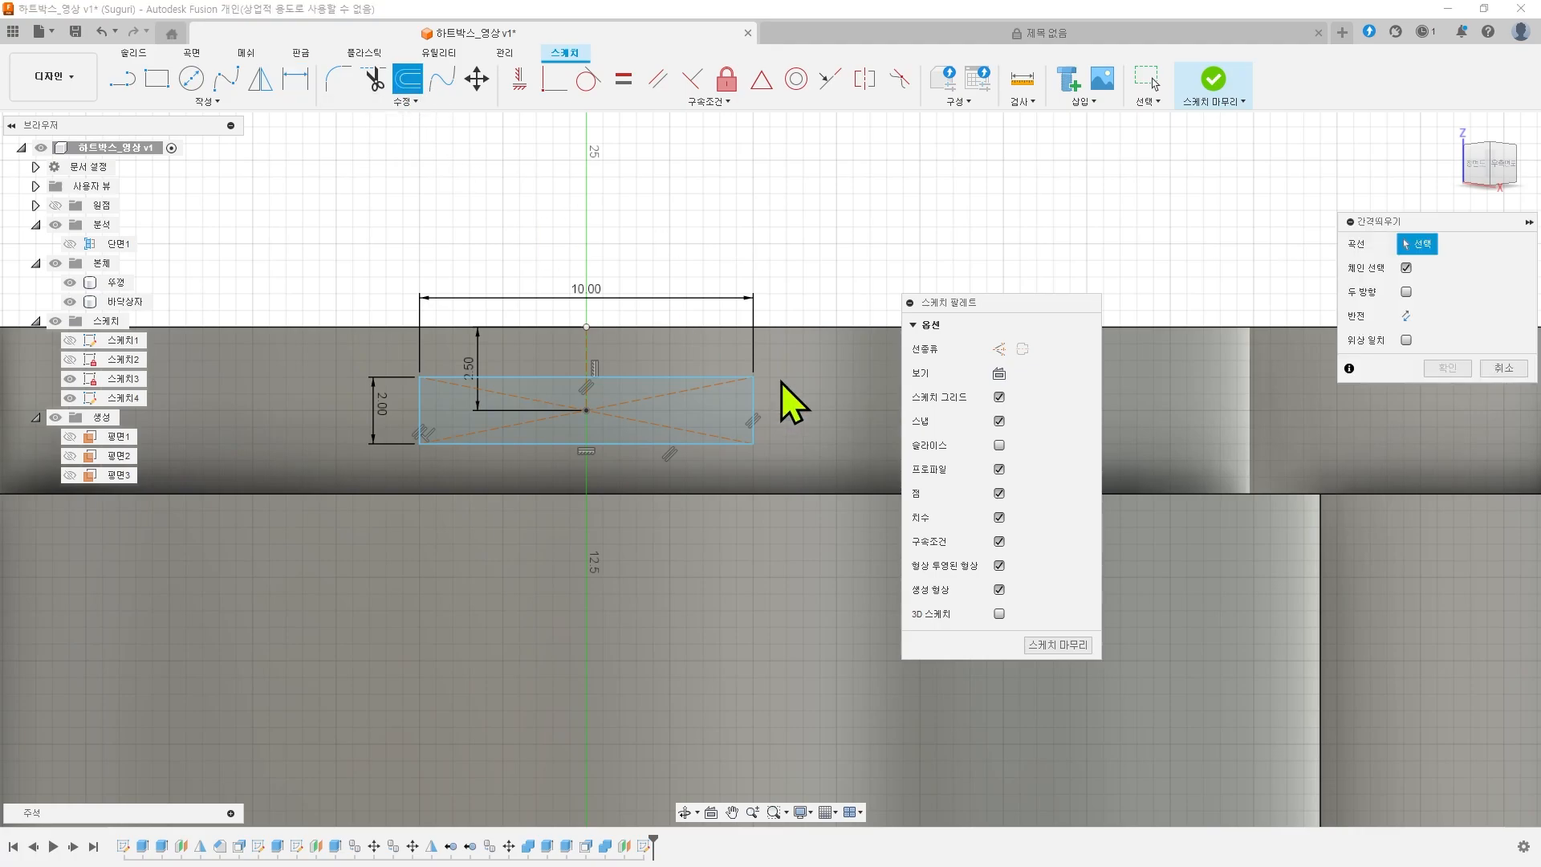
{"action": "left_click", "coordinate": [700, 380]}
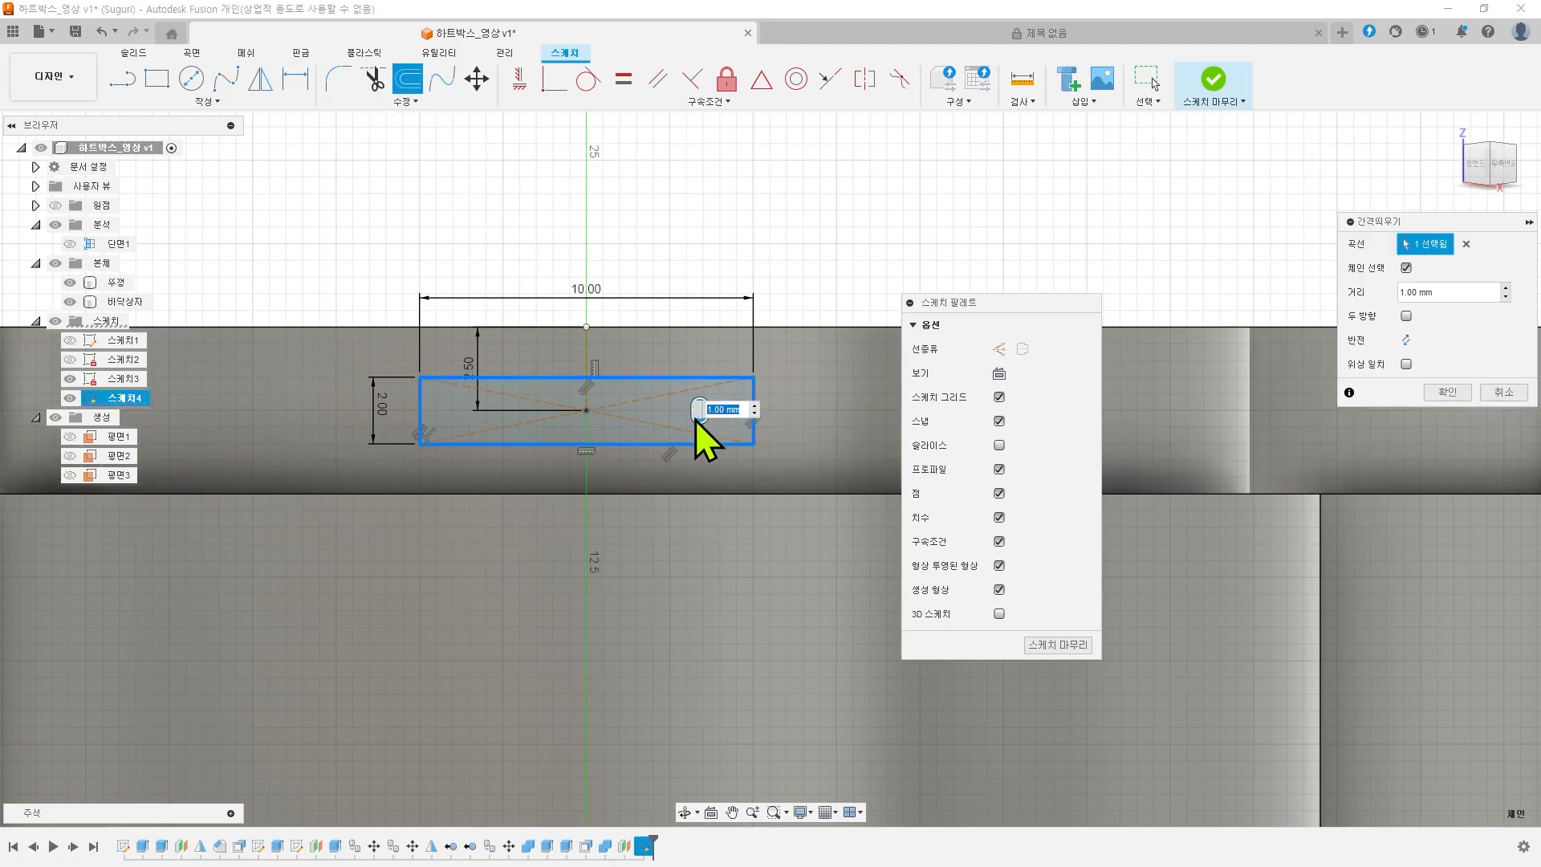
{"action": "scroll", "coordinate": [584, 417], "scroll_direction": "up", "scroll_amount": 3}
{"action": "left_click_drag", "start_coordinate": [766, 427], "coordinate": [768, 390]}
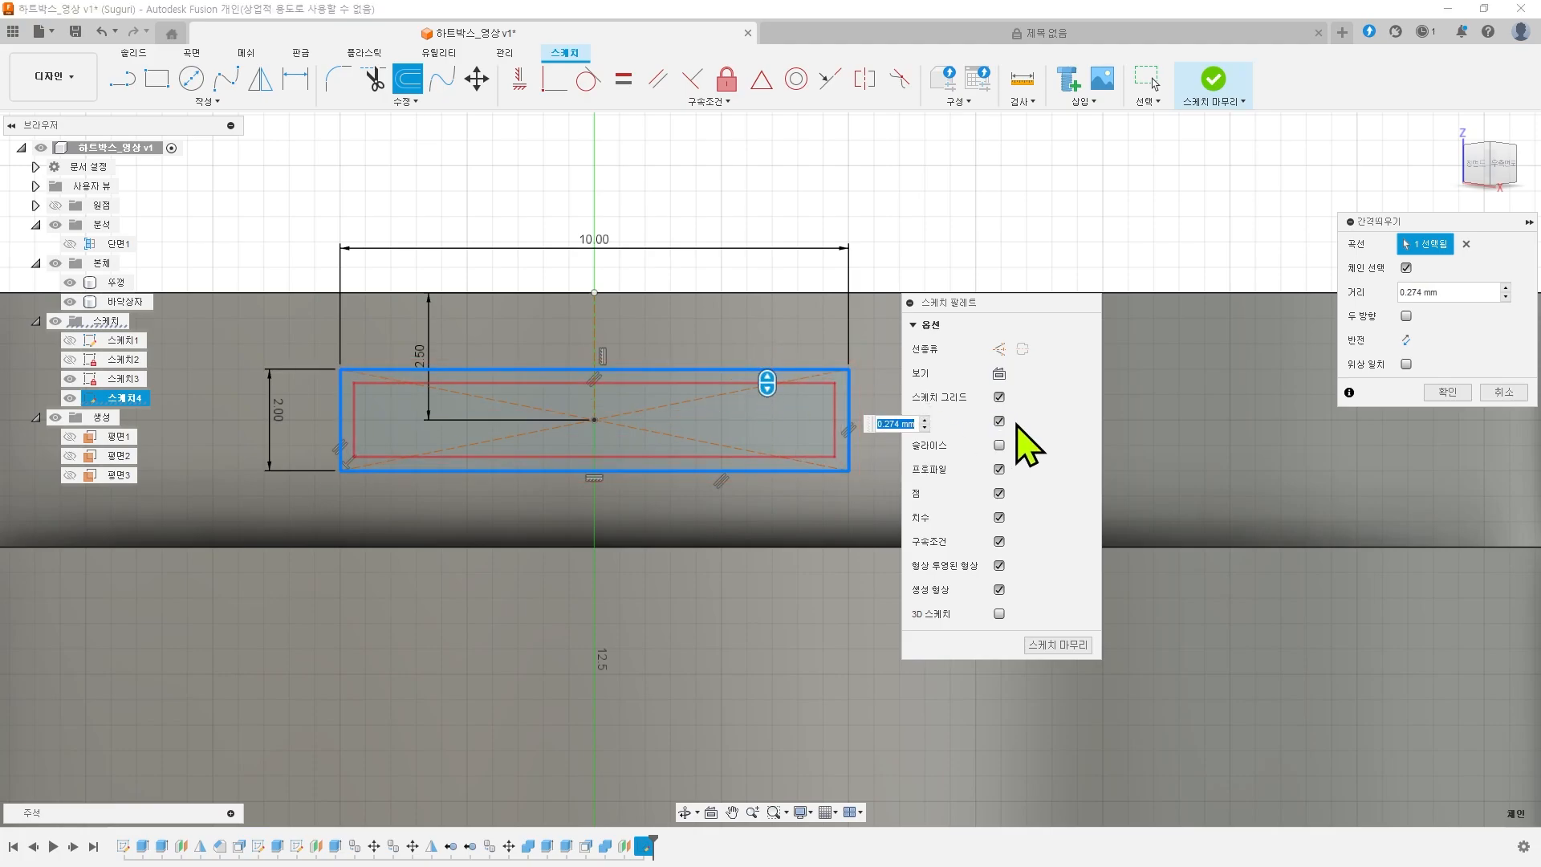
{"action": "type", "text": "0.2"}
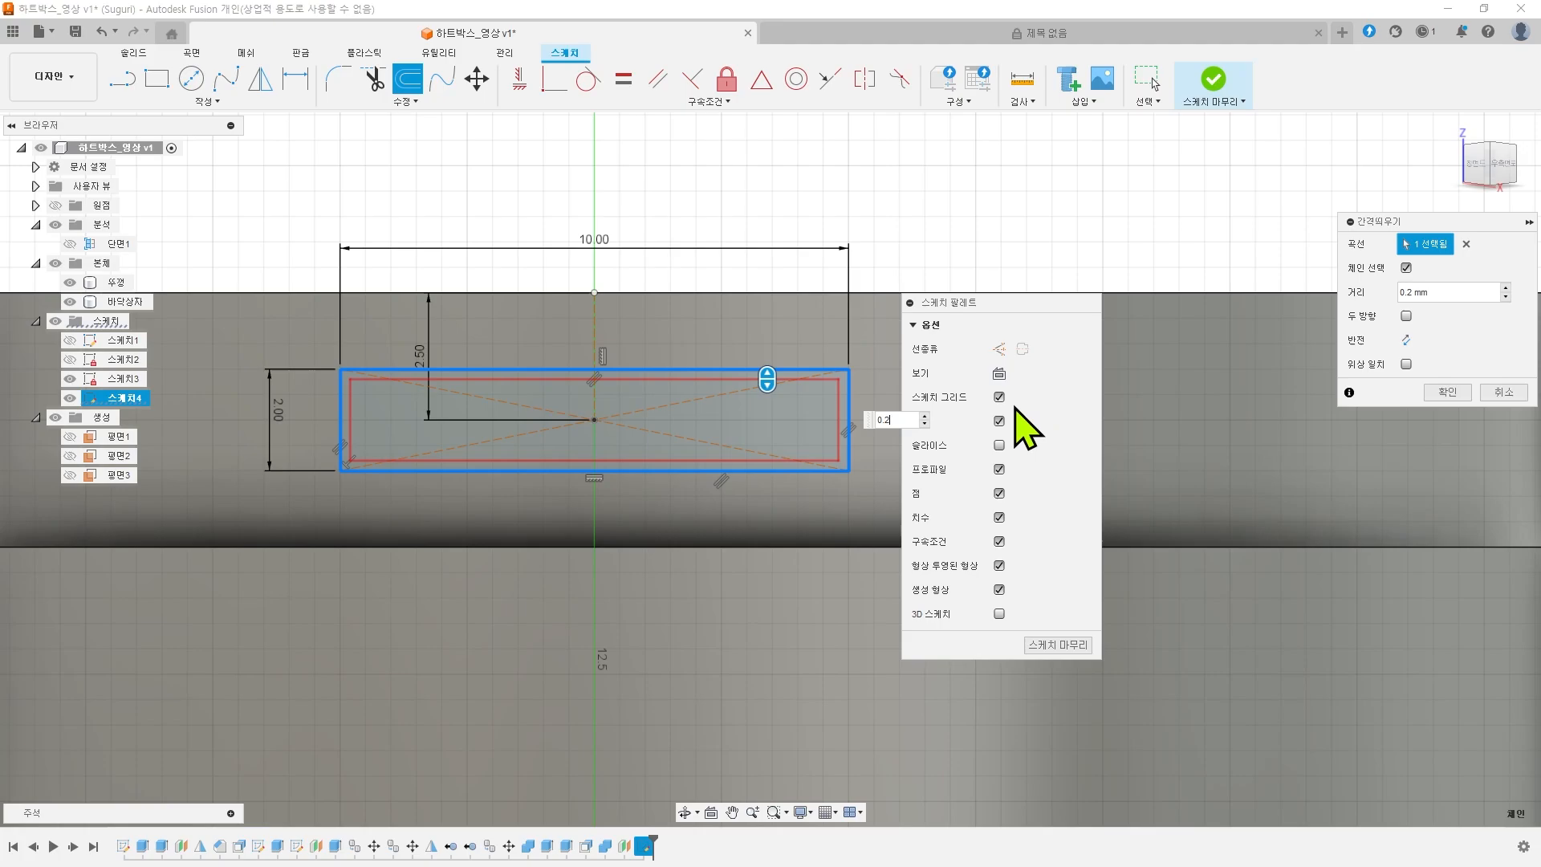
{"action": "key", "text": "Return"}
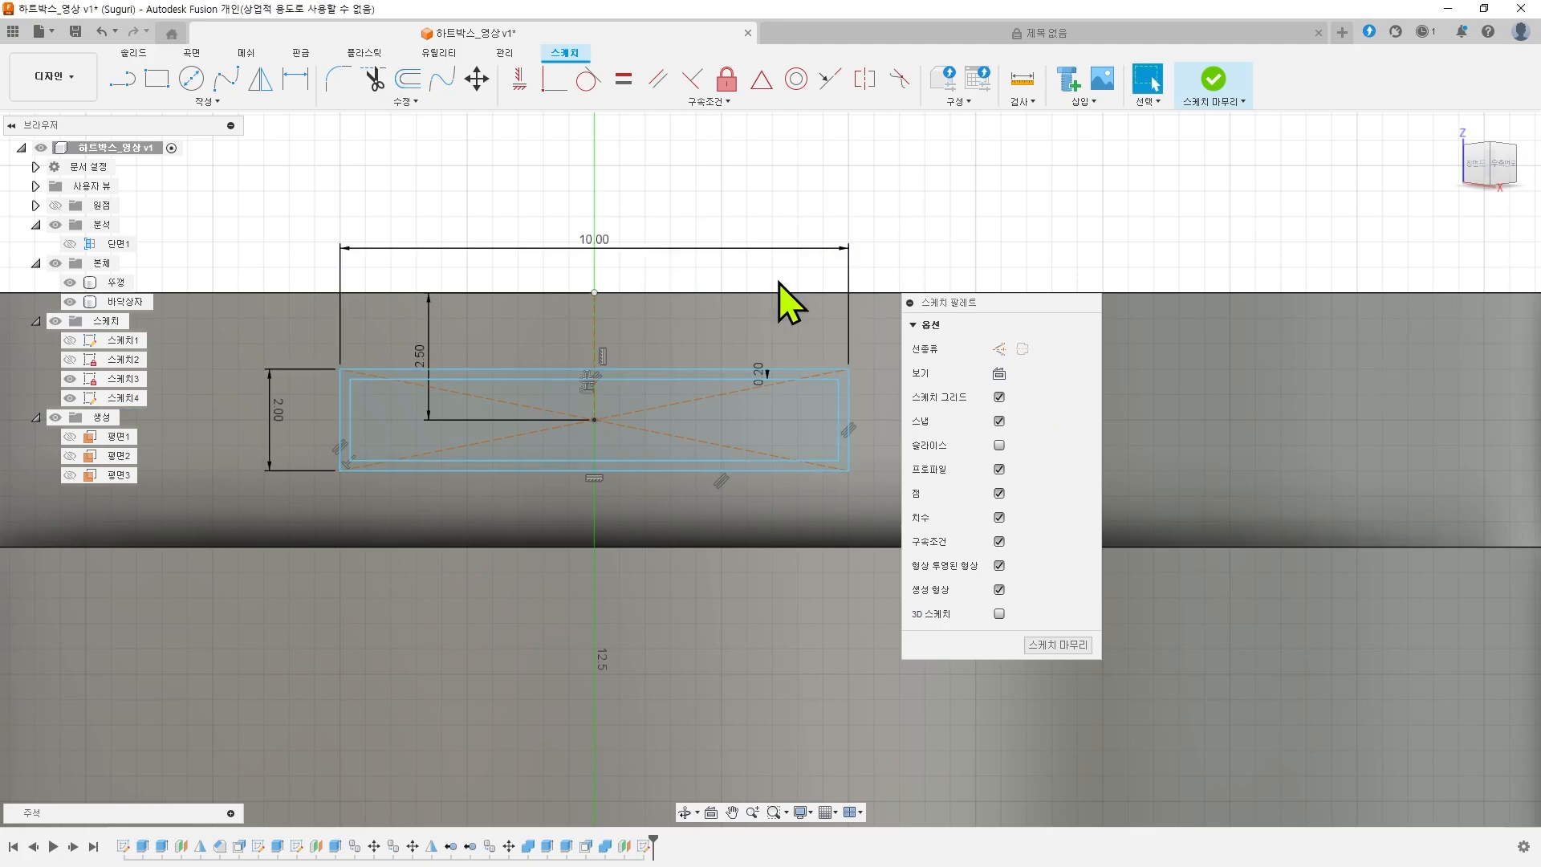
- Finish the sketch of the closure rectangle on the offset plane in front of the rim
{"action": "scroll", "coordinate": [779, 282], "scroll_direction": "down", "scroll_amount": 5}
{"action": "middle_click_drag", "start_coordinate": [905, 257], "coordinate": [1008, 305], "text": "shift"}
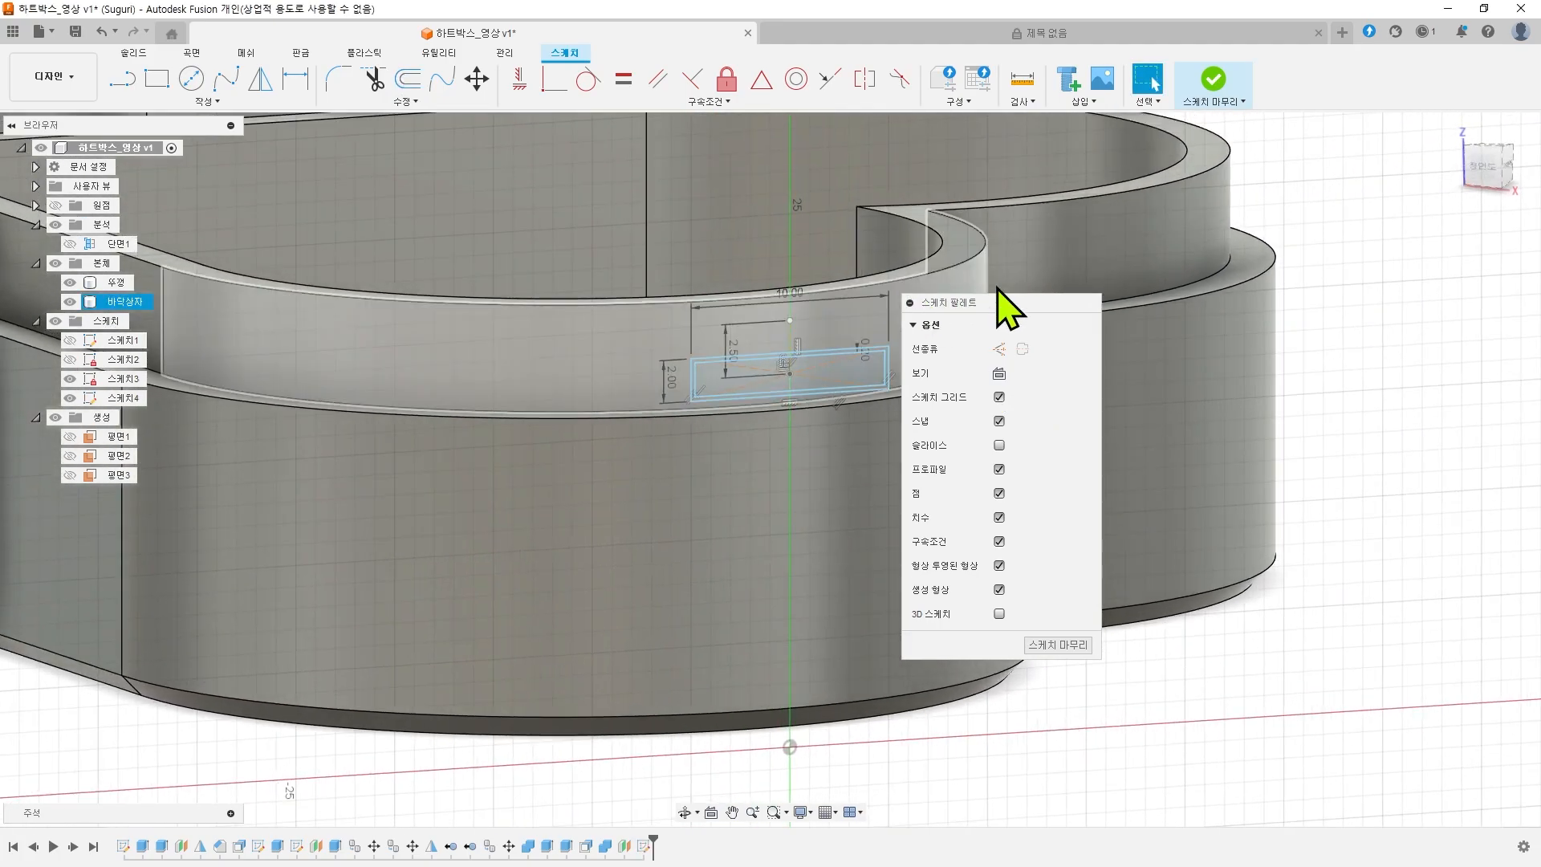
{"action": "scroll", "coordinate": [830, 351], "scroll_direction": "up", "scroll_amount": 3}
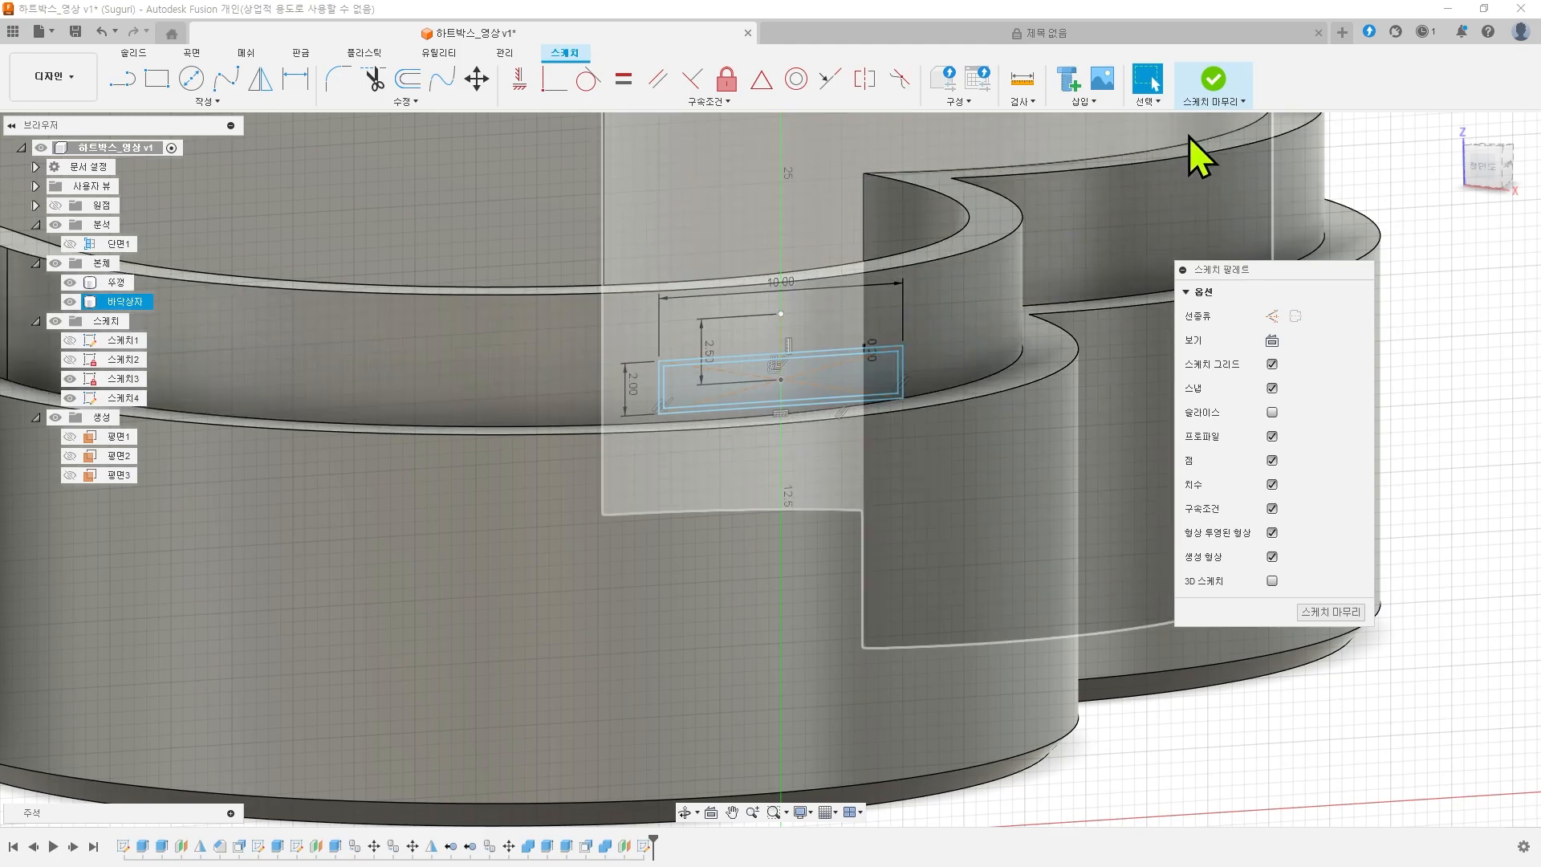
{"action": "left_click", "coordinate": [1213, 80]}
{"action": "scroll", "coordinate": [1092, 417], "scroll_direction": "down", "scroll_amount": 3}
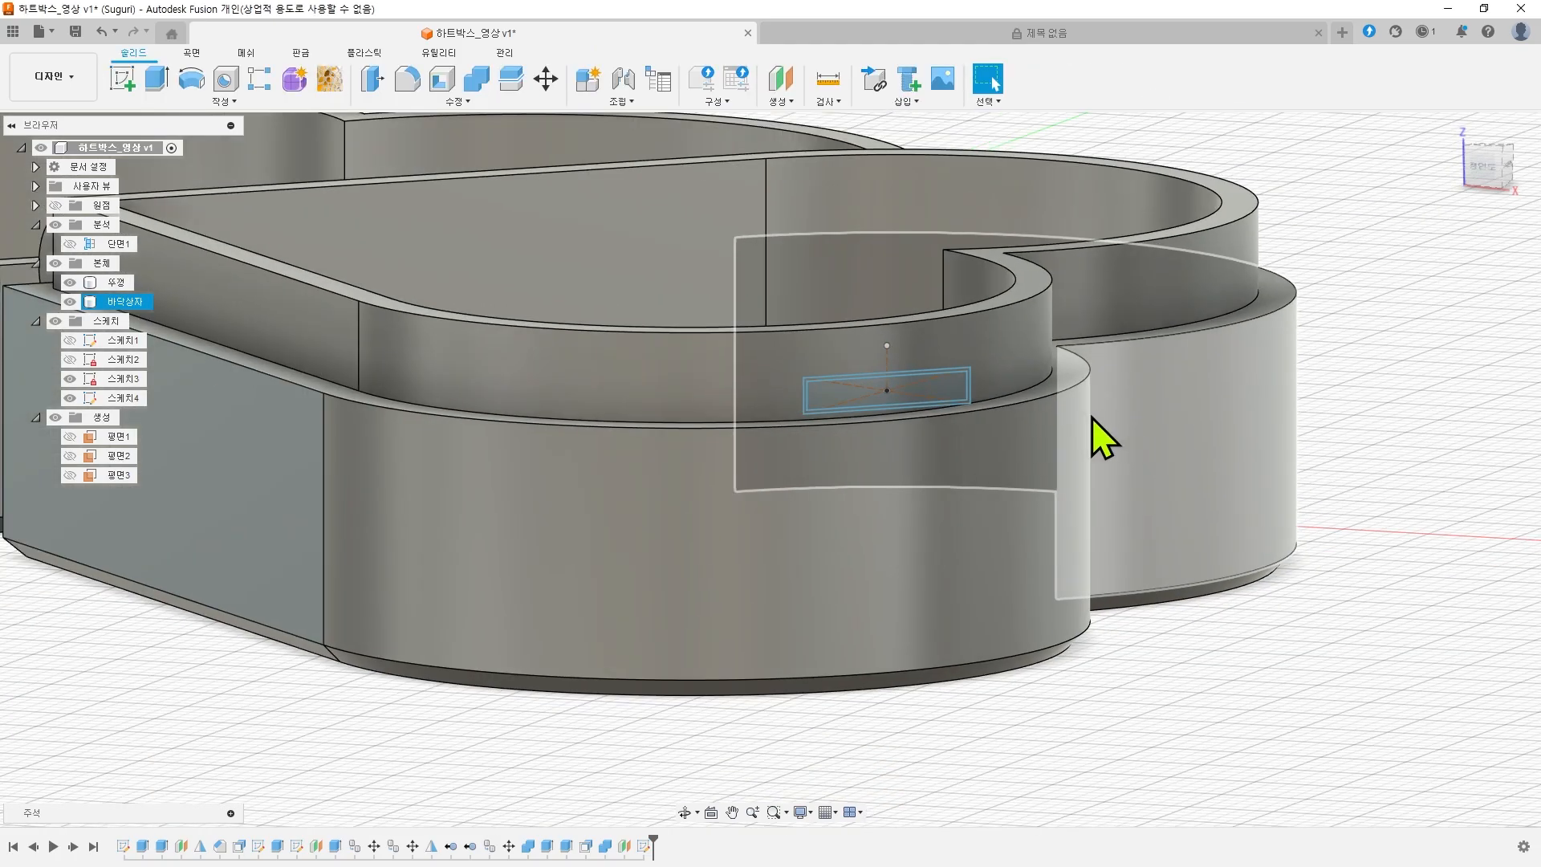
- Emboss the inner offset rectangle outward onto the curved outer face of the base box's inner rim with a depth of 0.4 mm
{"action": "middle_click_drag", "start_coordinate": [1316, 321], "coordinate": [1346, 354], "text": "shift"}
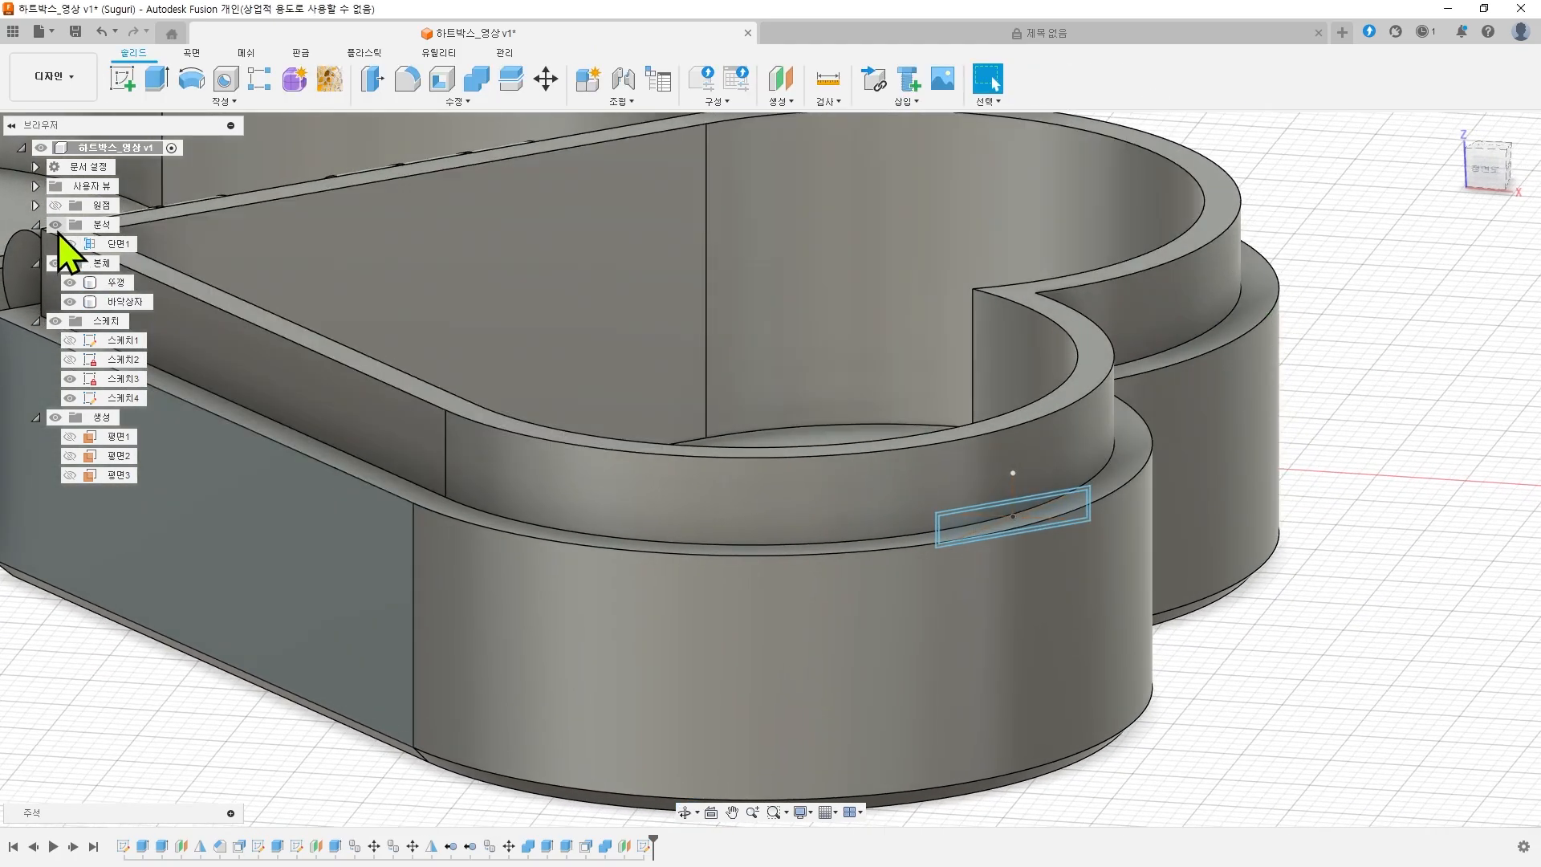
{"action": "left_click", "coordinate": [224, 101]}
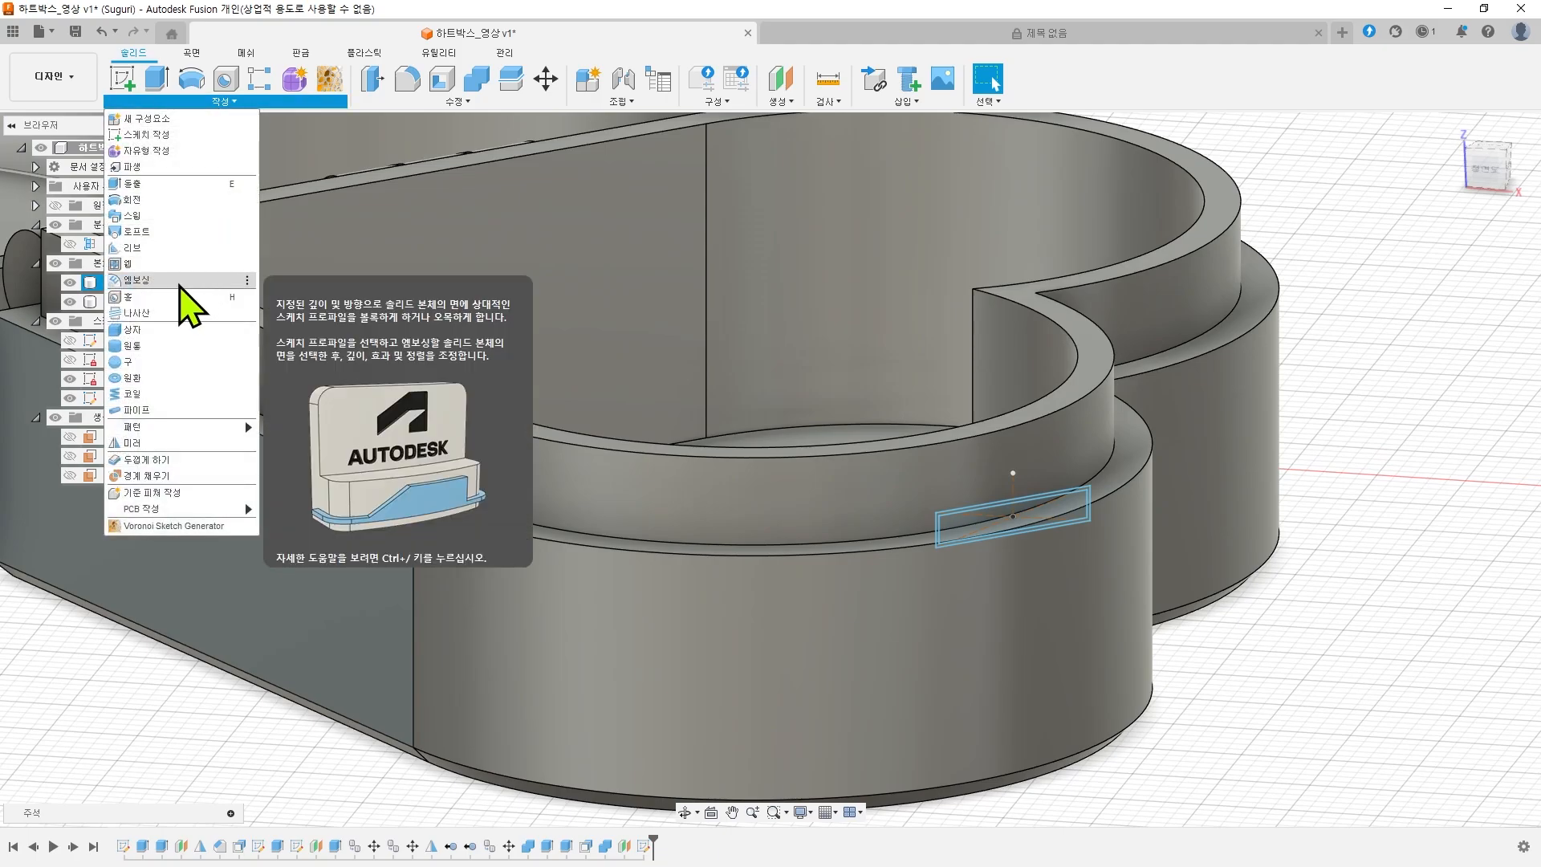
{"action": "left_click", "coordinate": [189, 280]}
{"action": "left_click_drag", "start_coordinate": [1426, 228], "coordinate": [1240, 326]}
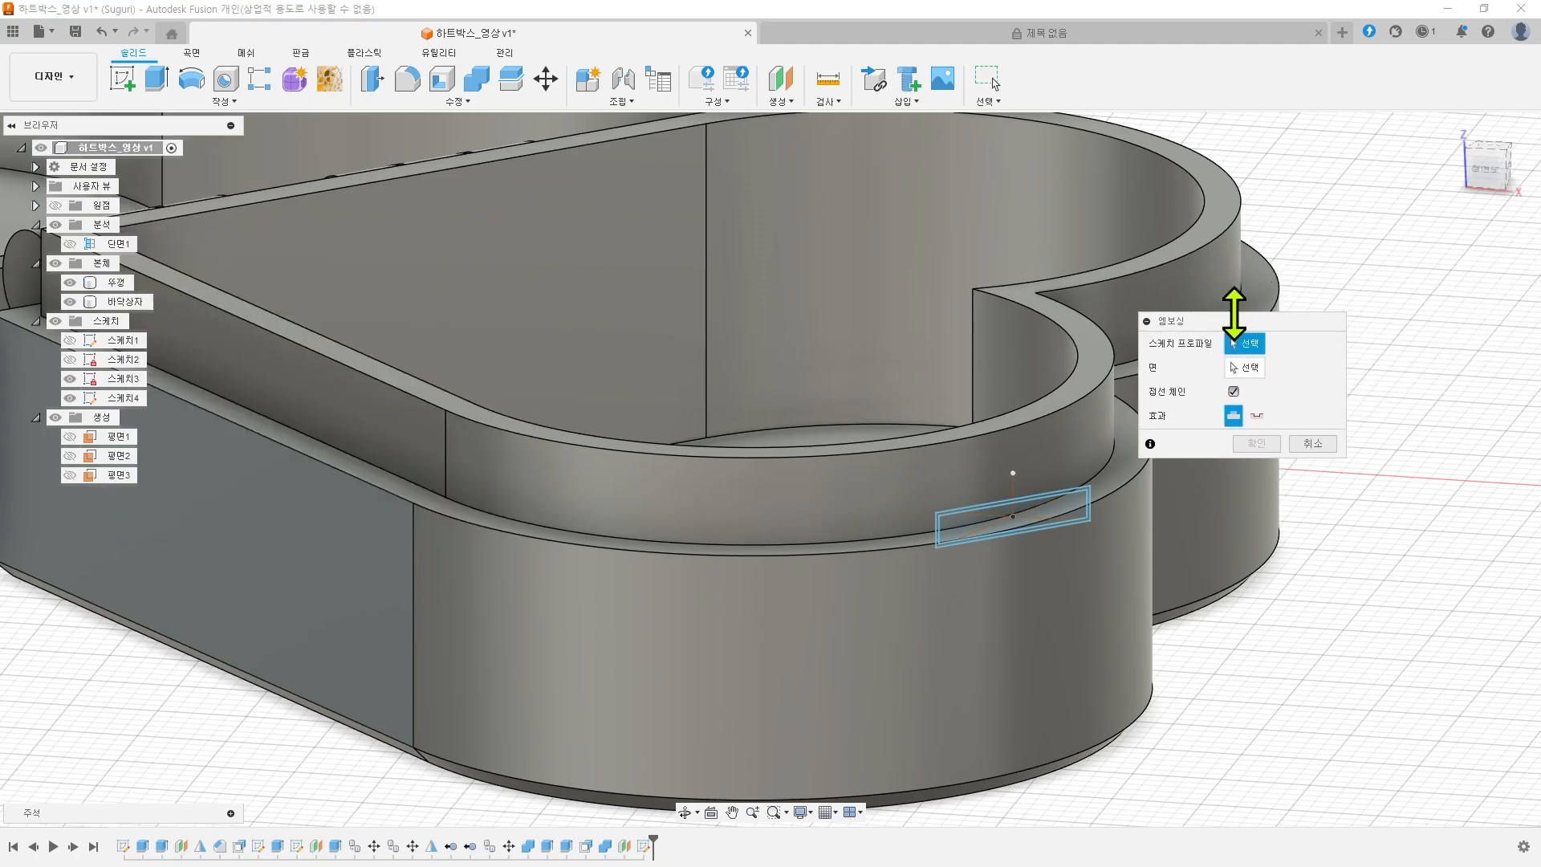
{"action": "left_click", "coordinate": [1053, 514]}
{"action": "left_click", "coordinate": [1248, 369]}
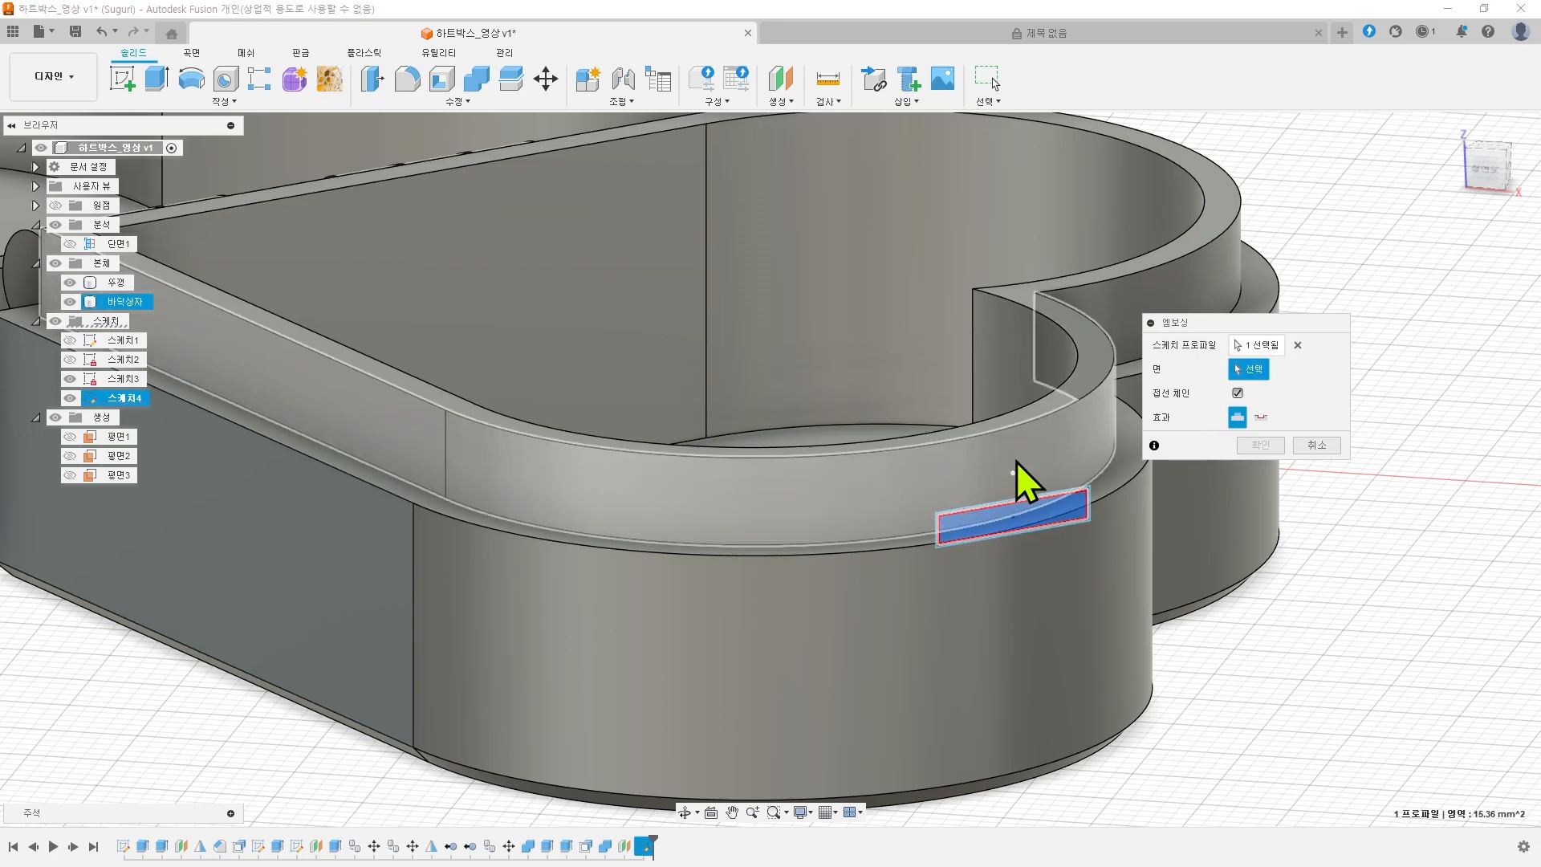
{"action": "left_click", "coordinate": [1016, 461]}
{"action": "scroll", "coordinate": [827, 595], "scroll_direction": "up", "scroll_amount": 5}
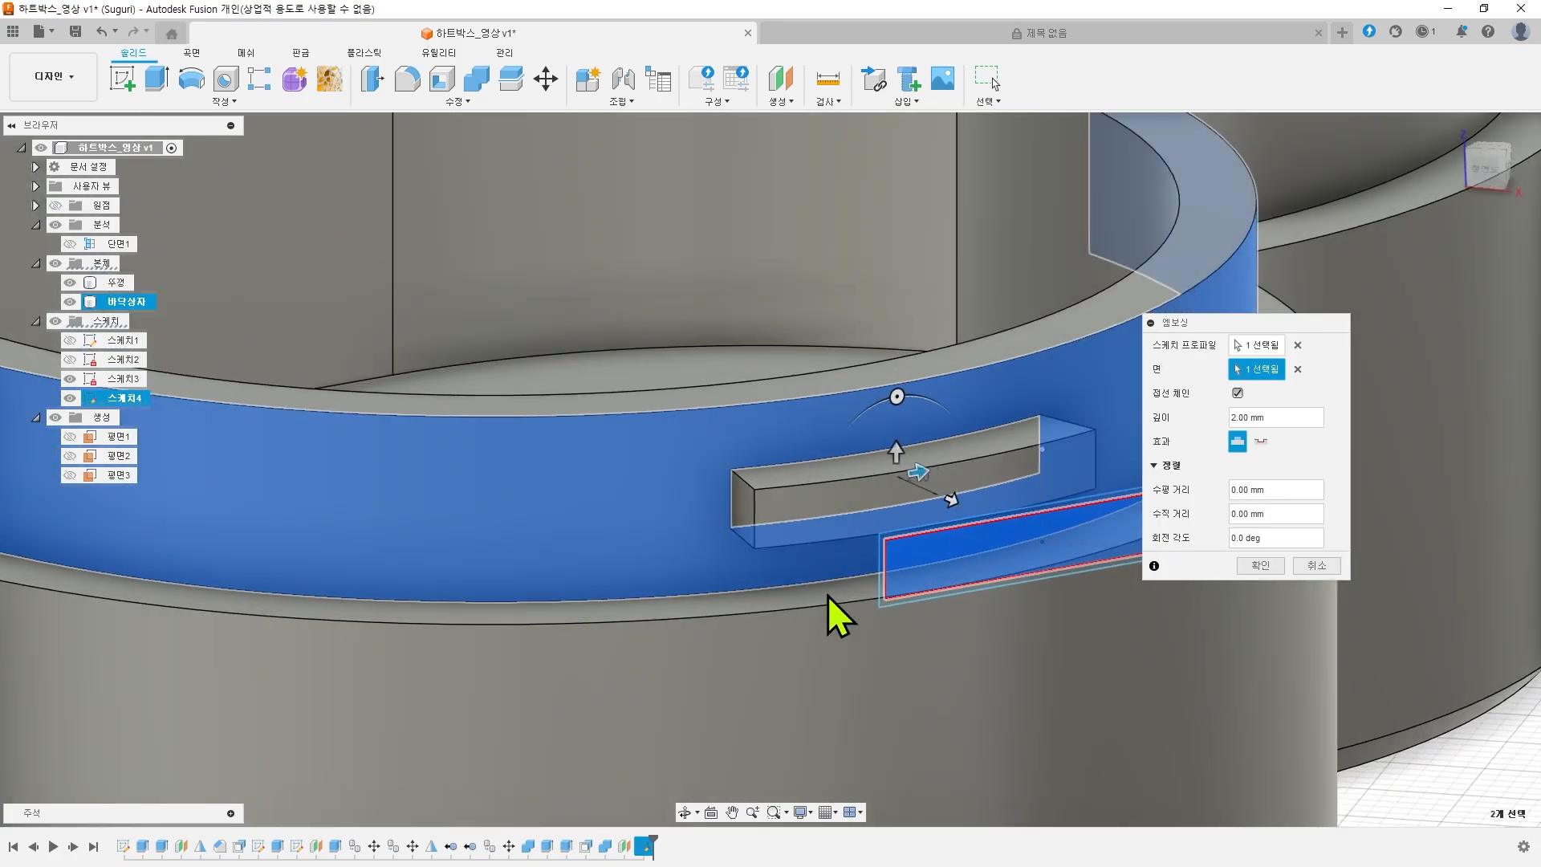
{"action": "left_click_drag", "start_coordinate": [952, 499], "coordinate": [931, 491]}
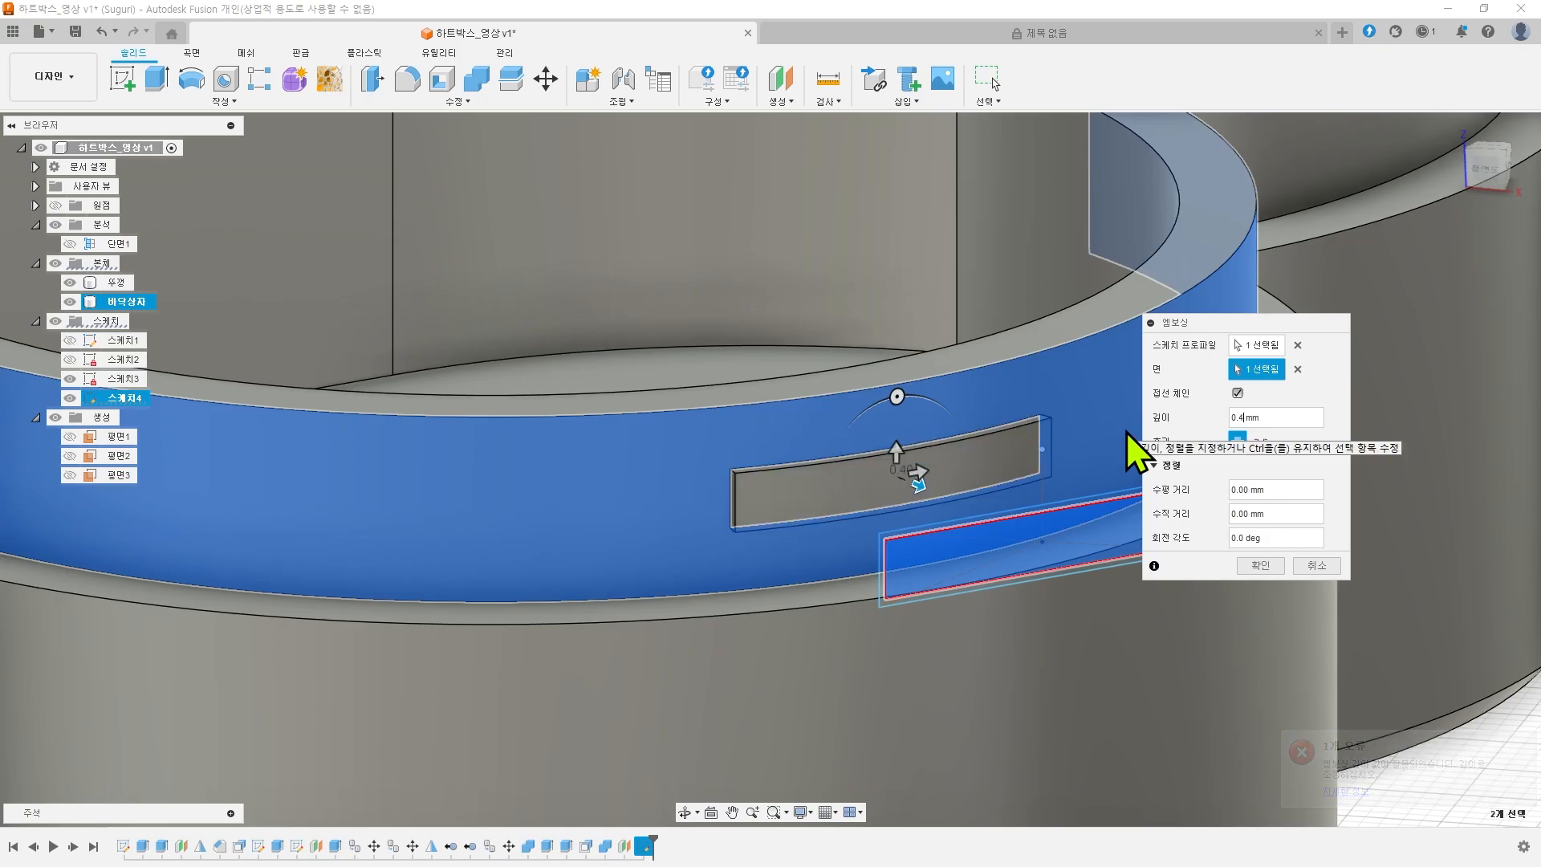
{"action": "key", "text": "Return"}
- Inspect the embossed strip on the base box's inner rim from close up and from farther away
{"action": "scroll", "coordinate": [957, 533], "scroll_direction": "down", "scroll_amount": 3}
{"action": "middle_click_drag", "start_coordinate": [1365, 620], "coordinate": [1148, 468], "text": "shift"}
{"action": "scroll", "coordinate": [1405, 611], "scroll_direction": "down", "scroll_amount": 3}
{"action": "scroll", "coordinate": [1124, 491], "scroll_direction": "up", "scroll_amount": 2}
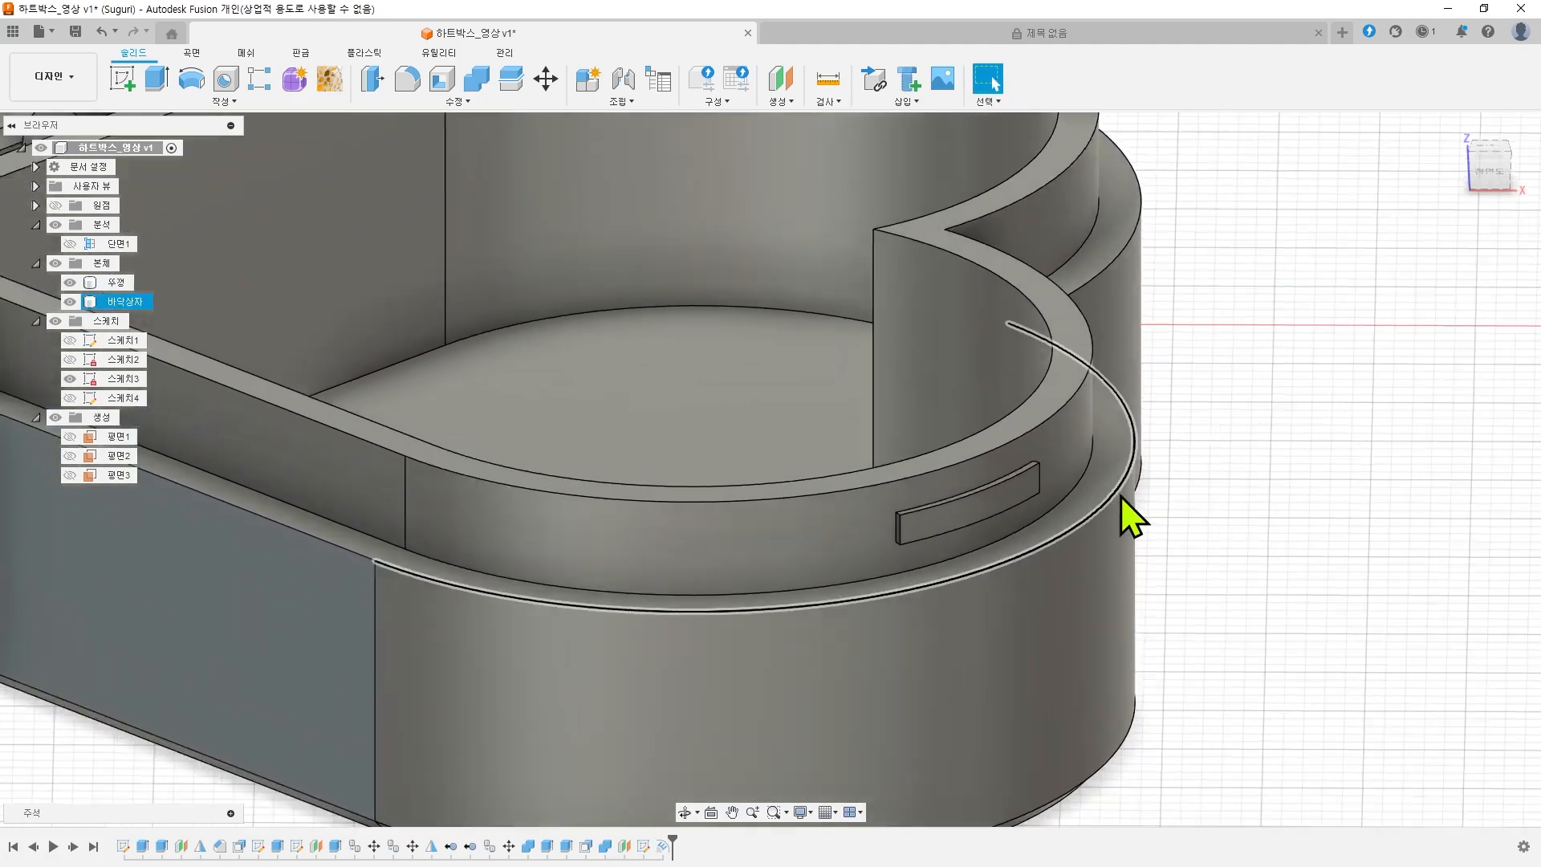
{"action": "scroll", "coordinate": [1121, 495], "scroll_direction": "up", "scroll_amount": 5}
{"action": "left_click", "coordinate": [1307, 499]}
{"action": "scroll", "coordinate": [1285, 526], "scroll_direction": "down", "scroll_amount": 2}
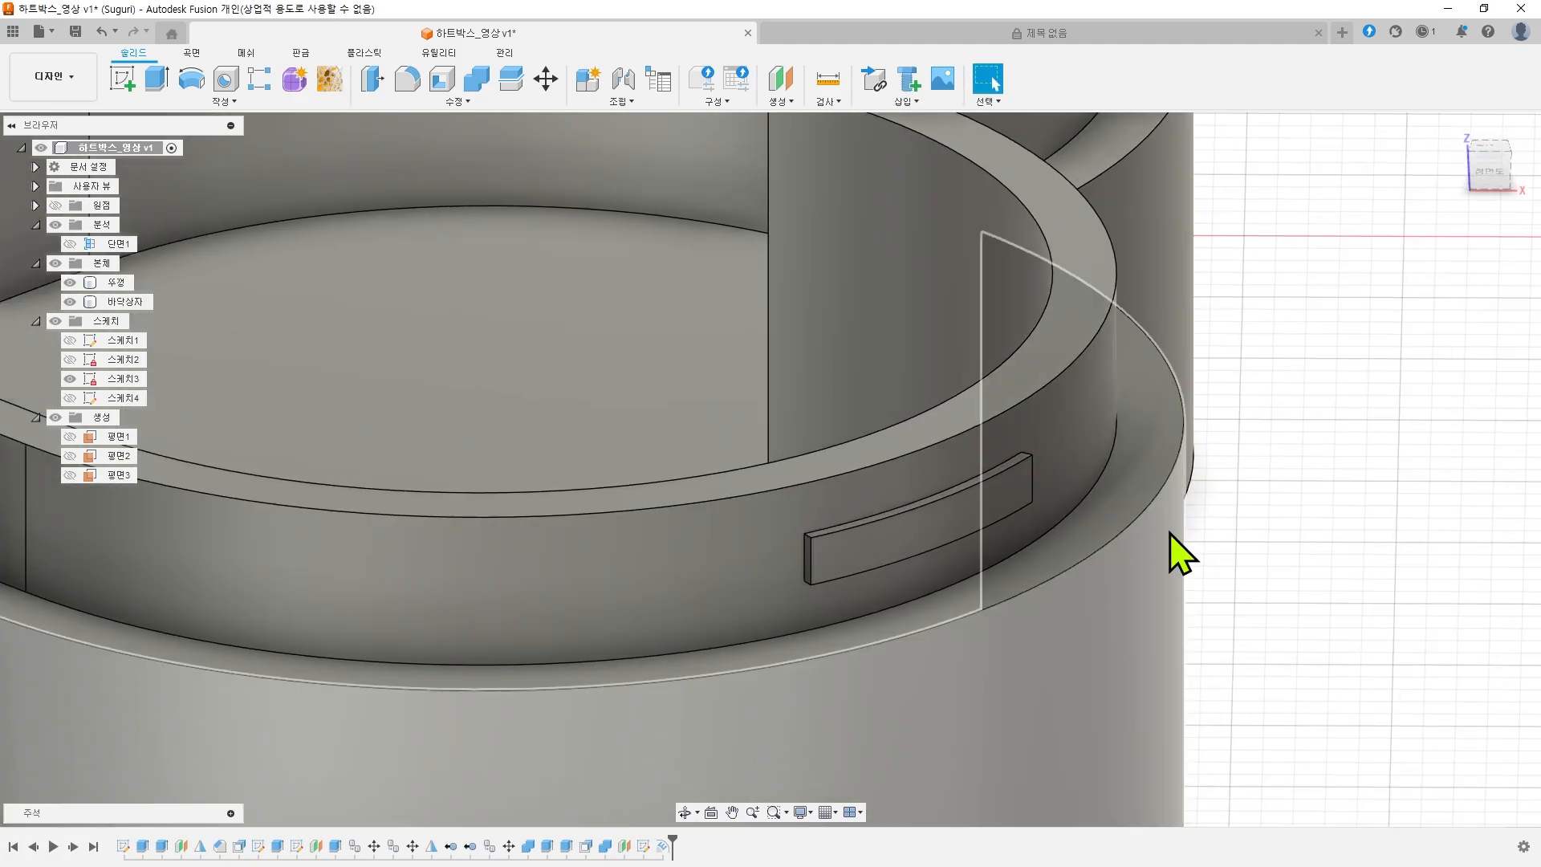
{"action": "scroll", "coordinate": [1171, 533], "scroll_direction": "up", "scroll_amount": 3}
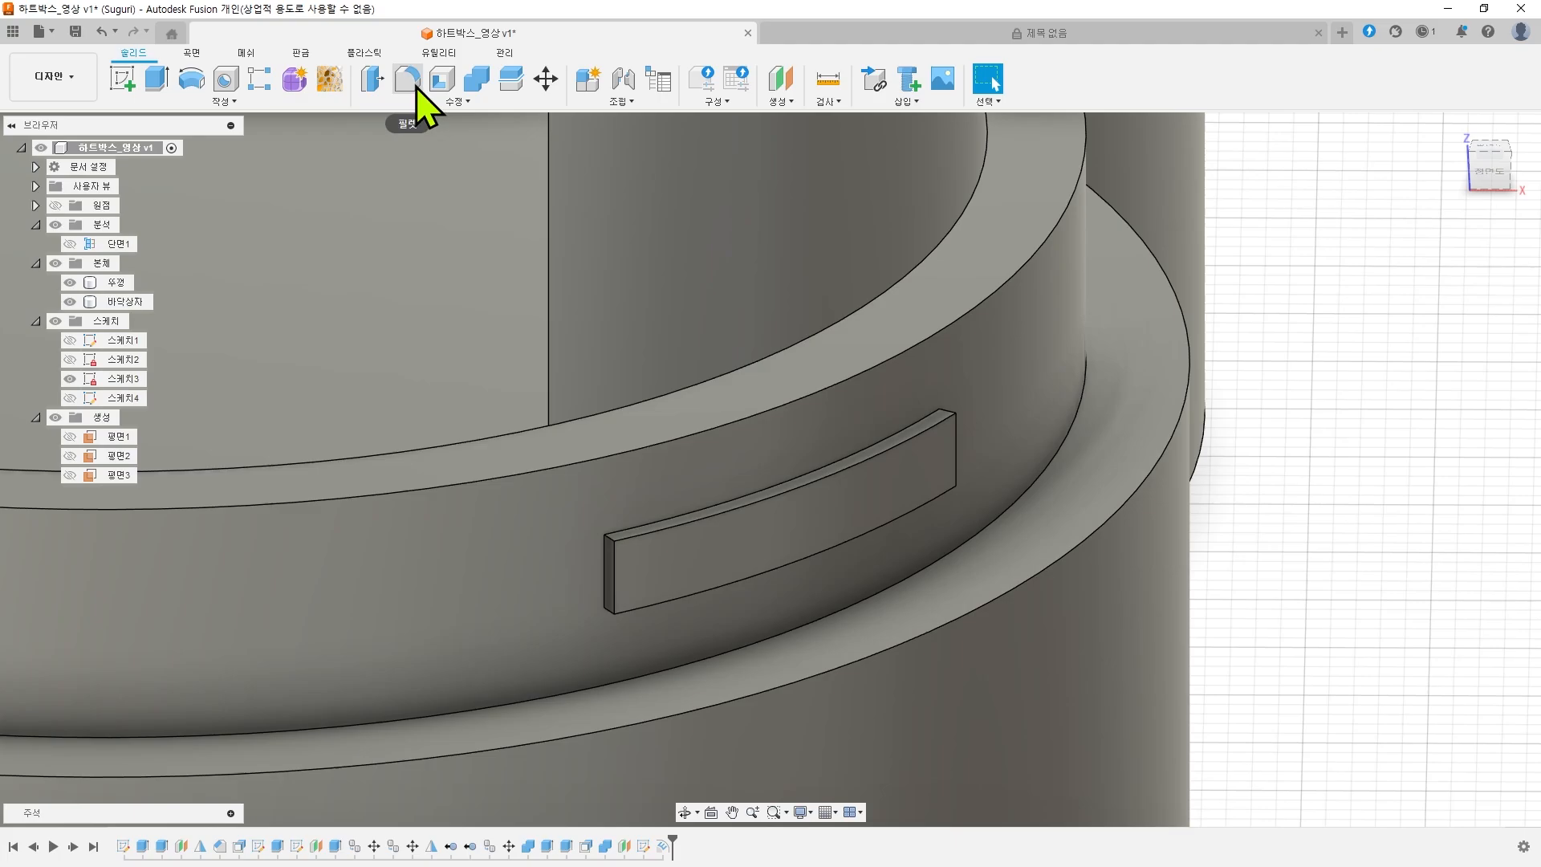
- Fillet the four front-face edges of the embossed strip with a 0.6 mm radius
{"action": "left_click", "coordinate": [408, 79]}
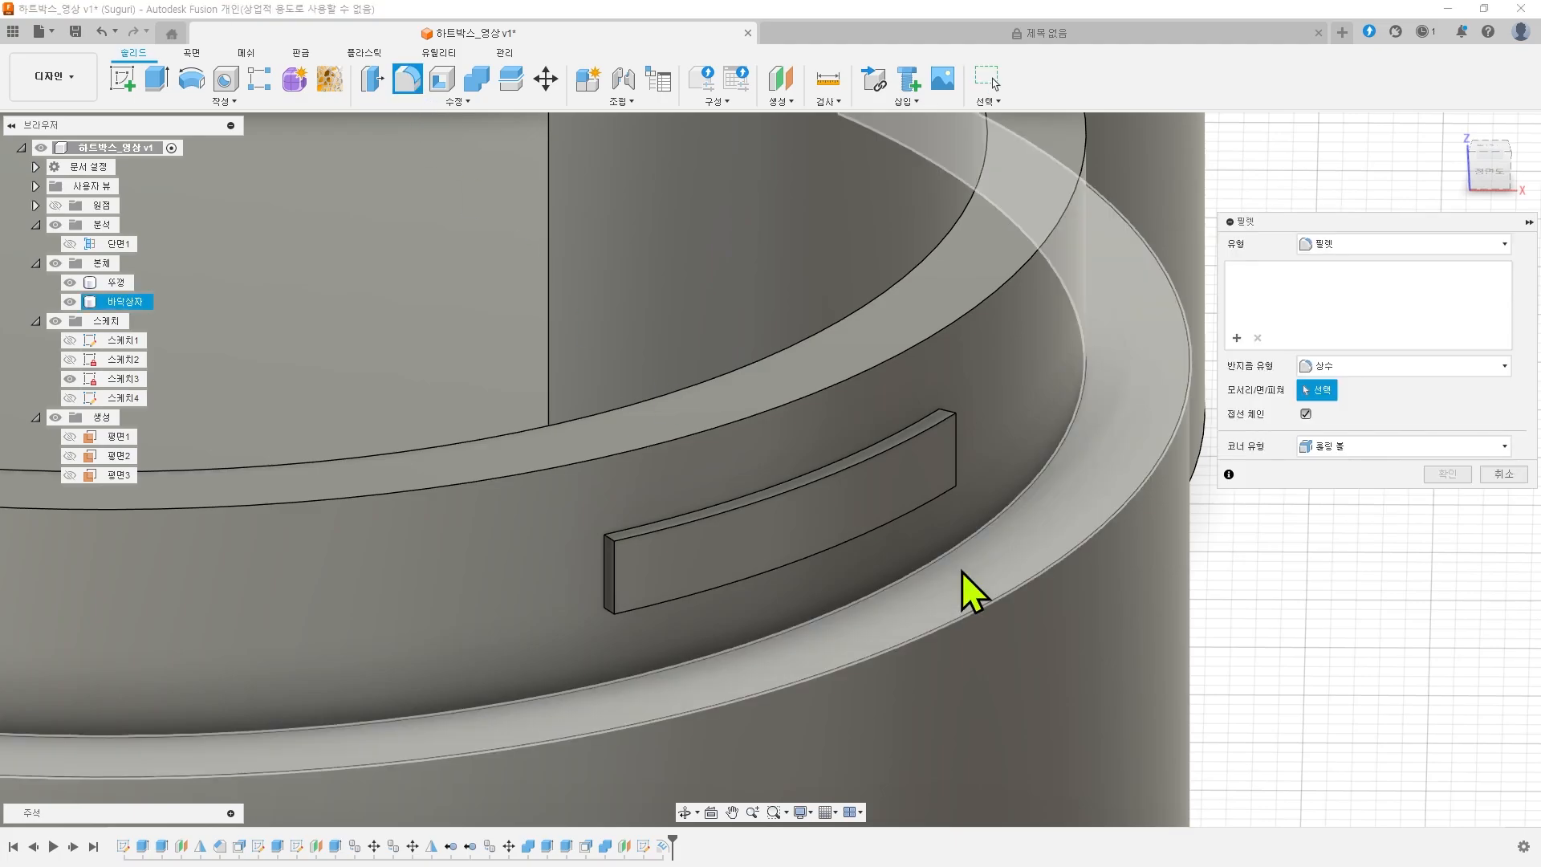
{"action": "left_click", "coordinate": [922, 435]}
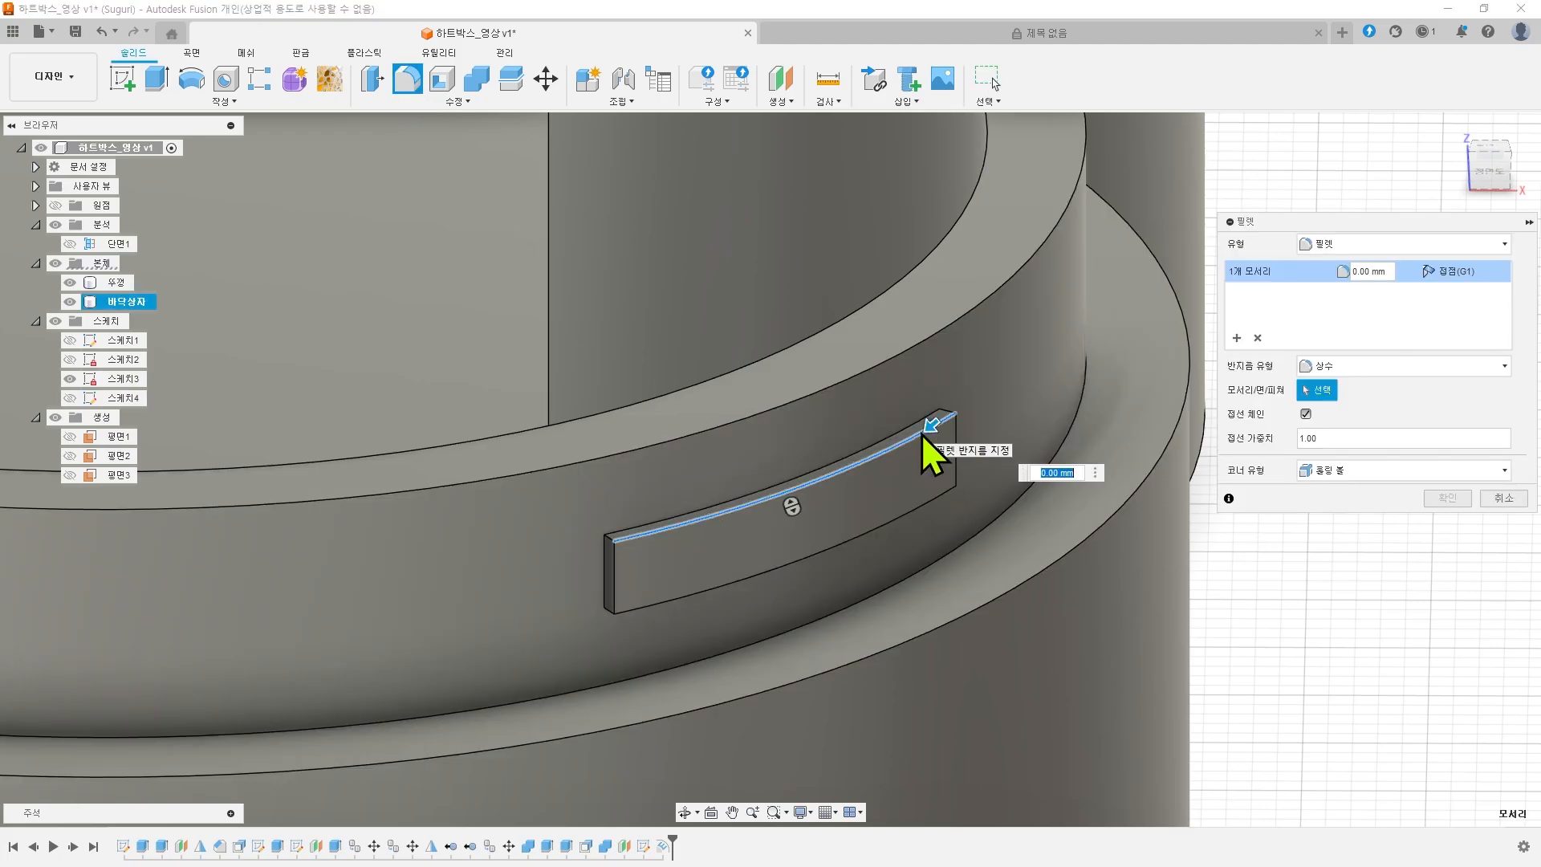
{"action": "left_click", "coordinate": [1369, 244]}
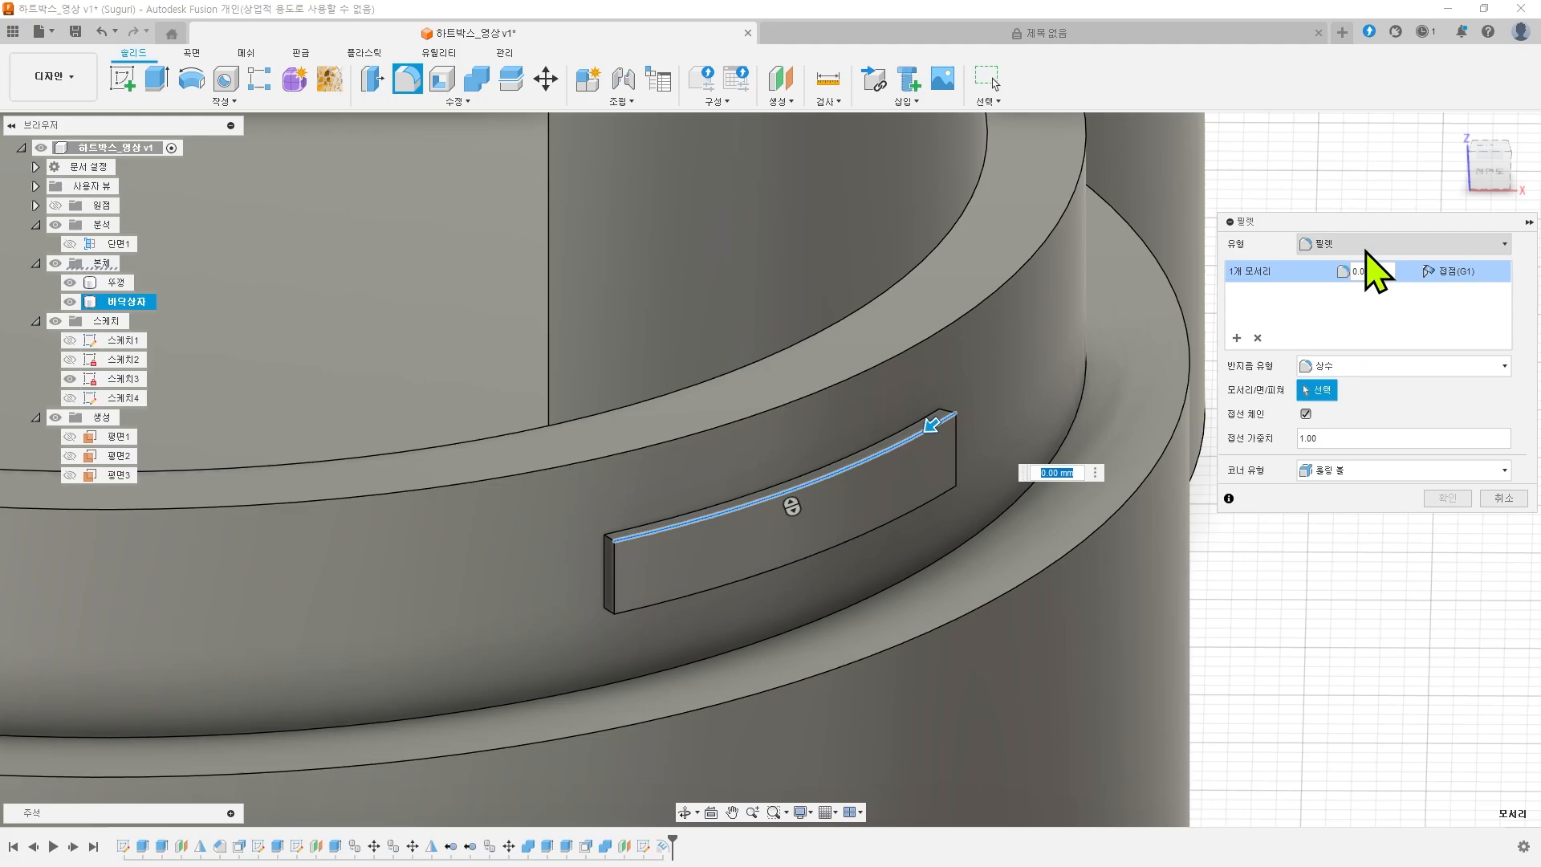
{"action": "left_click", "coordinate": [1228, 261]}
{"action": "left_click", "coordinate": [955, 459]}
{"action": "left_click", "coordinate": [935, 499]}
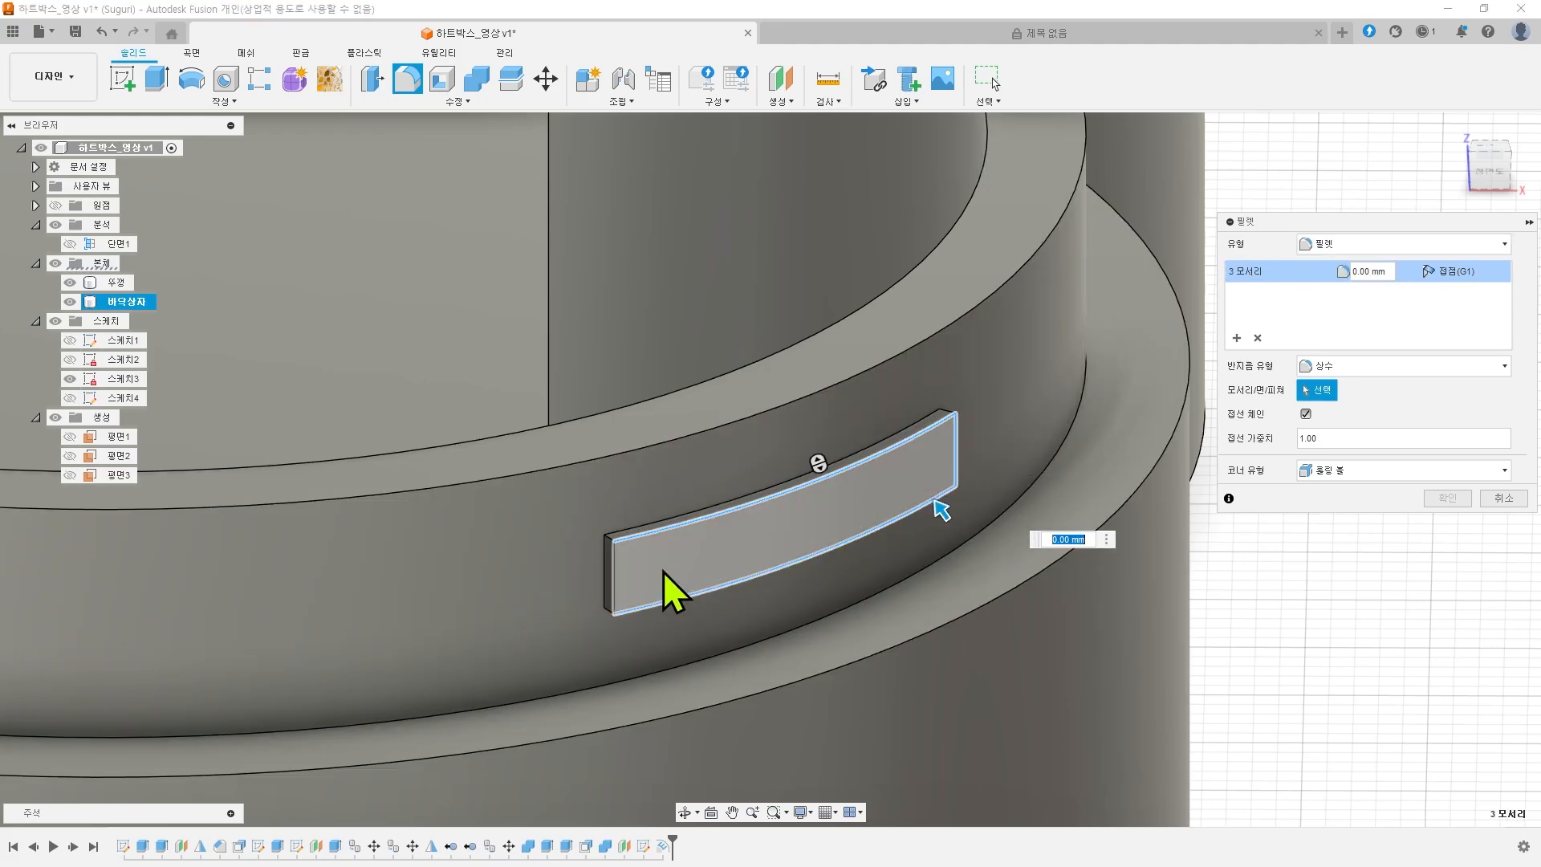
{"action": "left_click", "coordinate": [614, 577]}
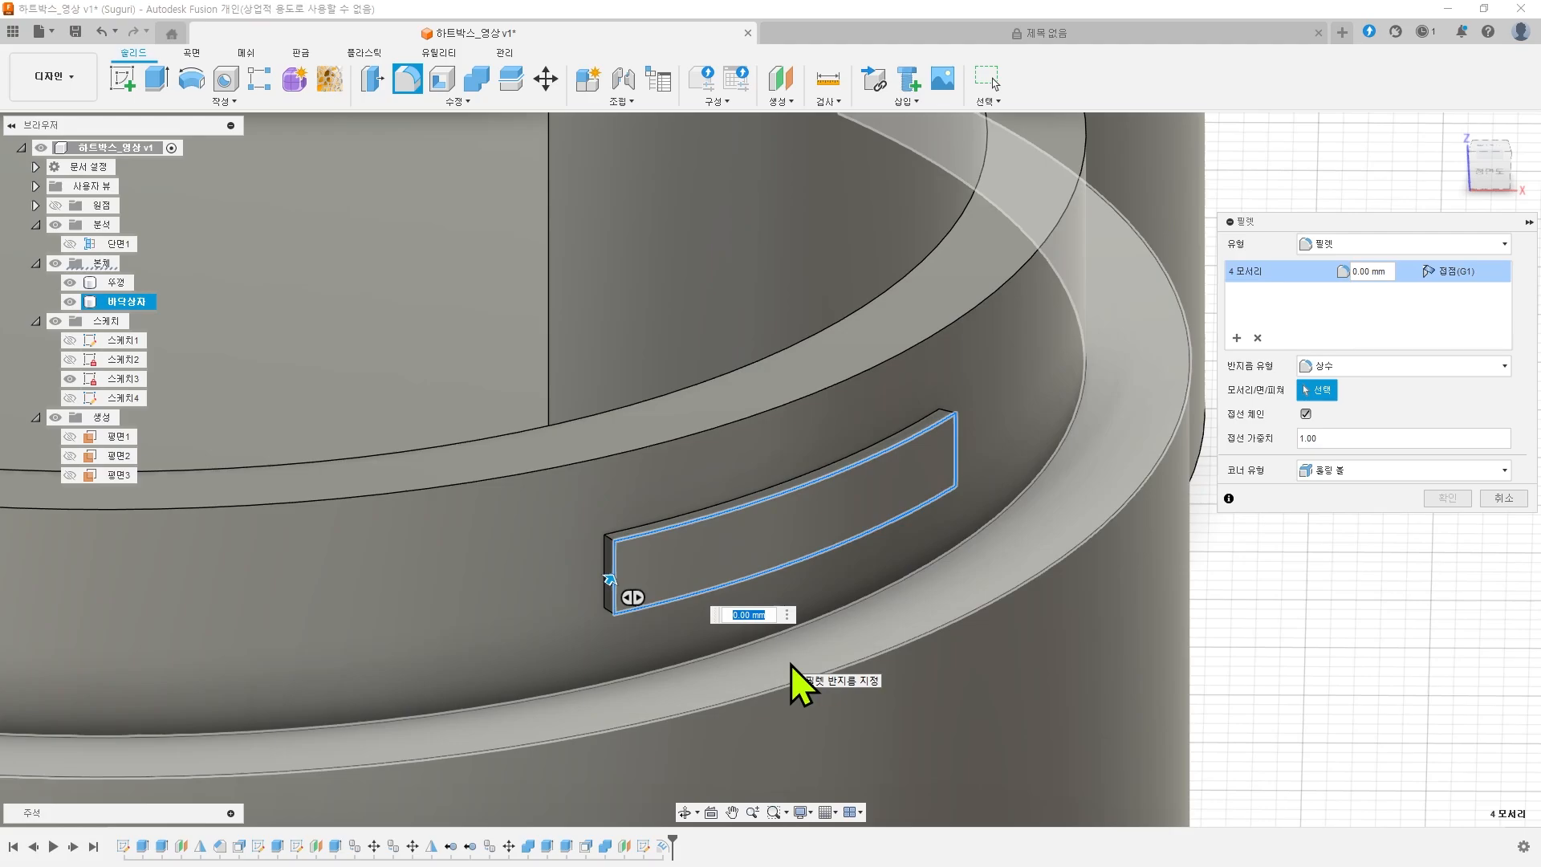
{"action": "type", "text": "1"}
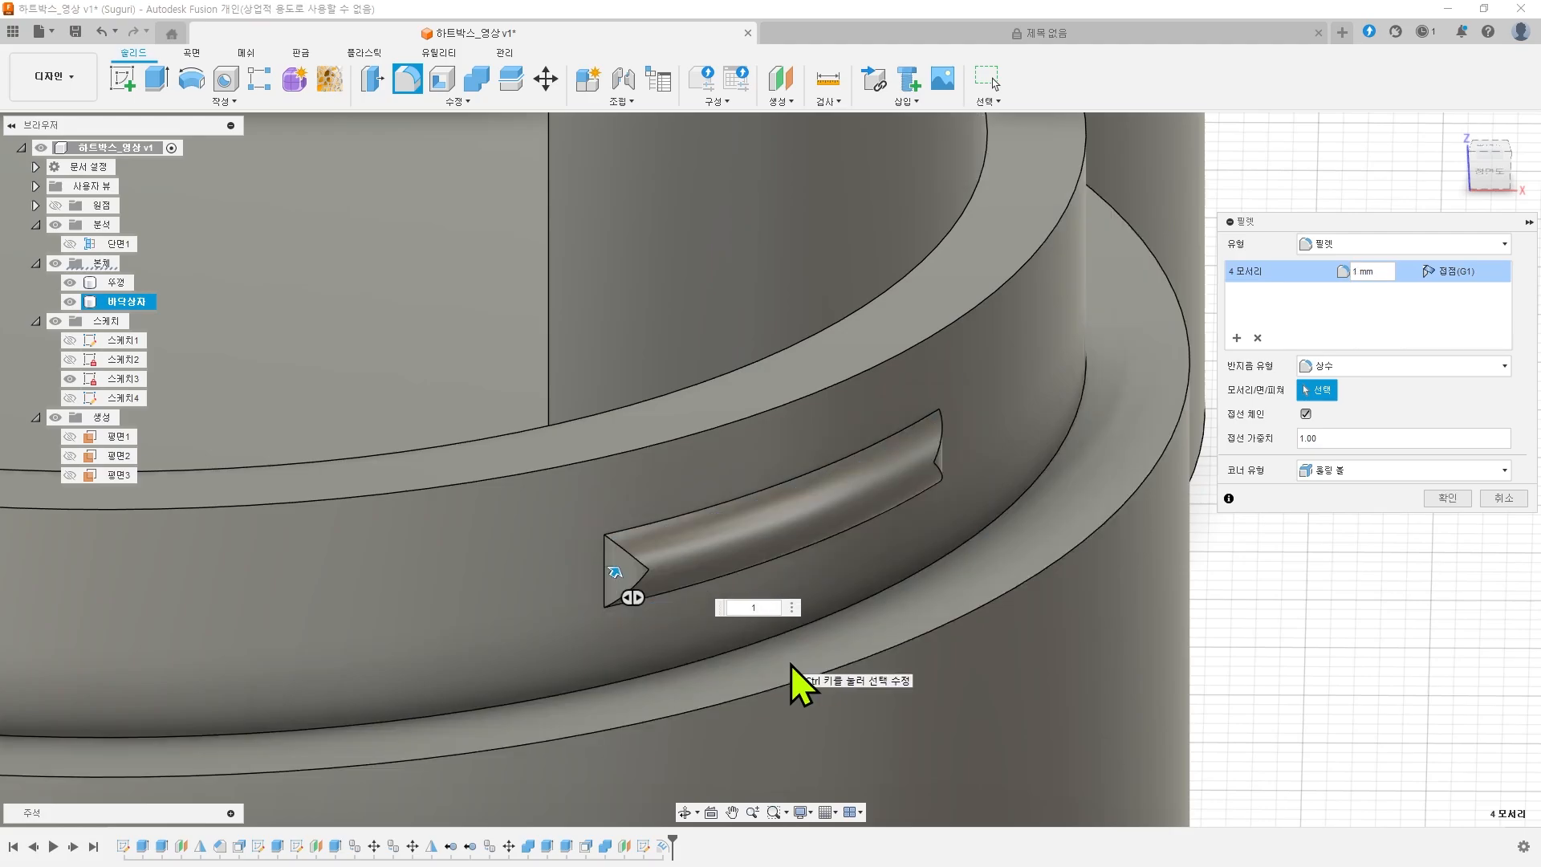
{"action": "key", "text": "BackSpace"}
{"action": "type", "text": "0.8"}
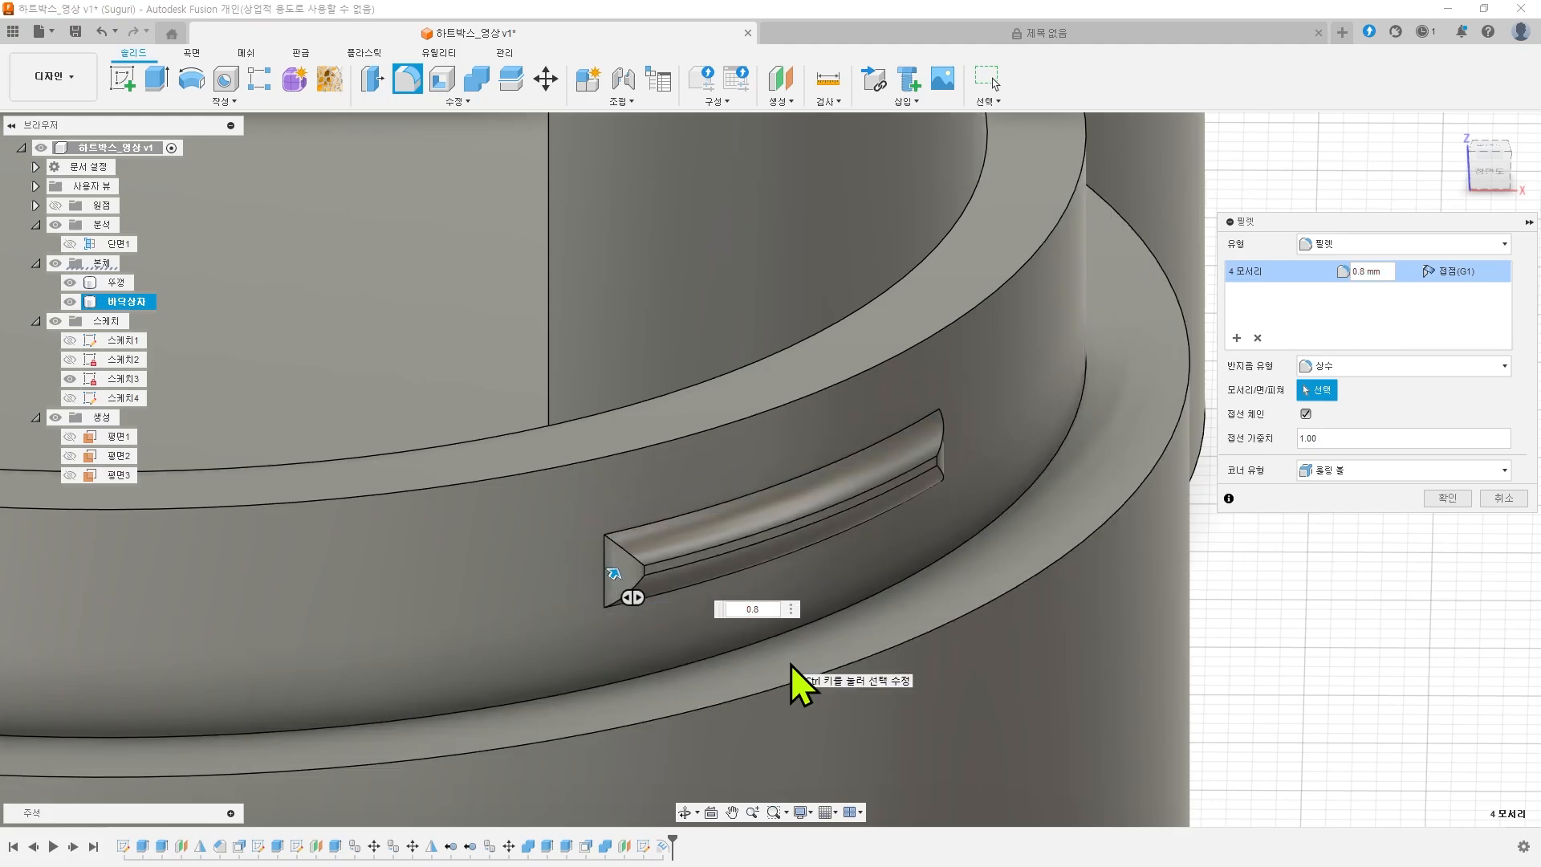
{"action": "key", "text": "BackSpace"}
{"action": "type", "text": "6"}
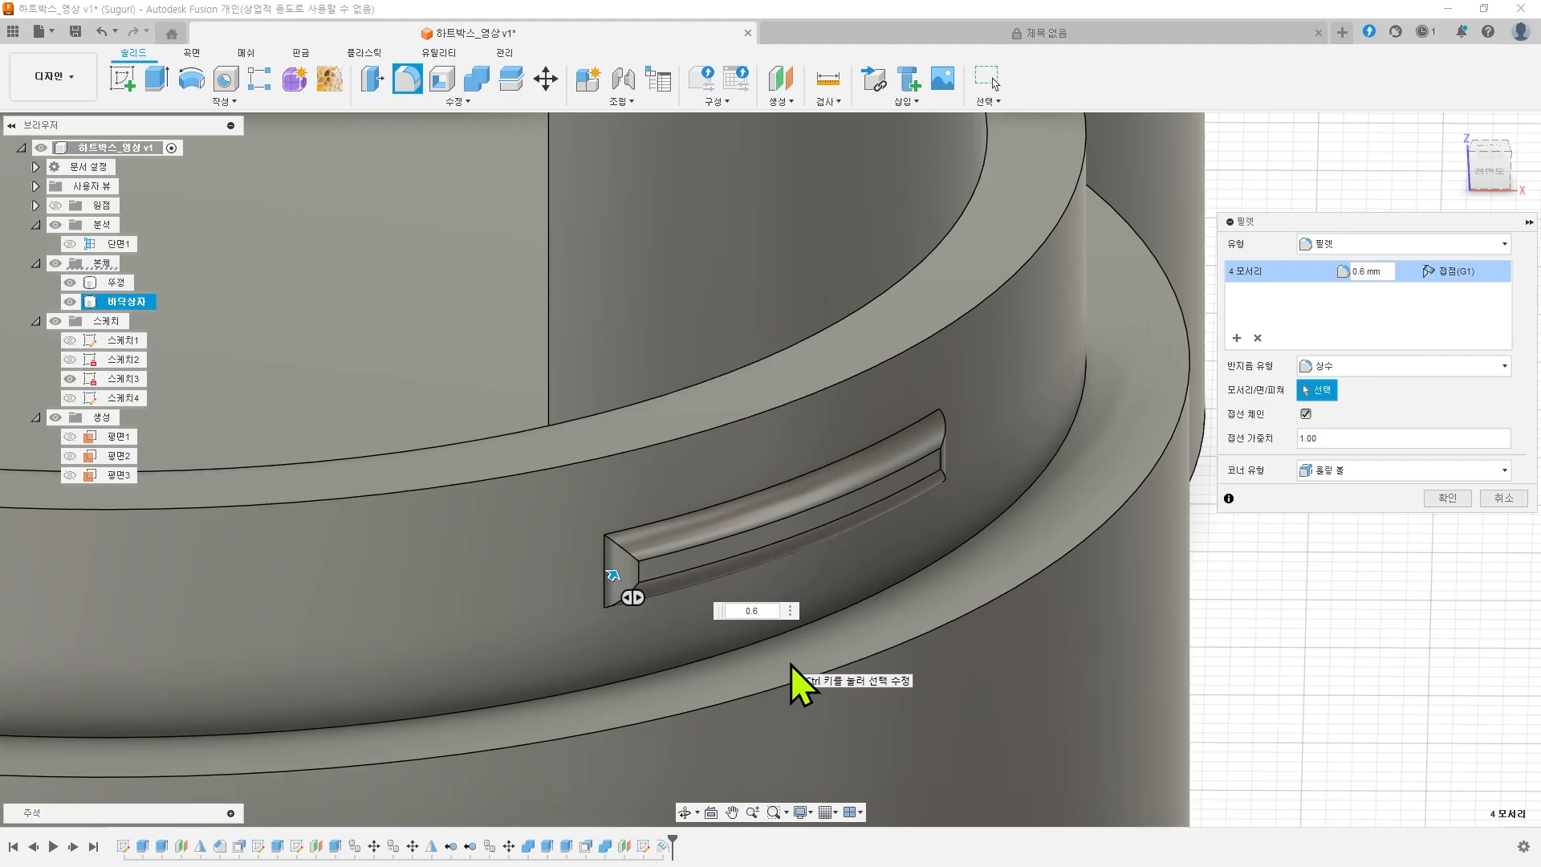
{"action": "key", "text": "Return"}
- Examine the open box from several sides, comparing the filleted strip on the base with the lid's inner wall
{"action": "scroll", "coordinate": [759, 595], "scroll_direction": "down", "scroll_amount": 5}
{"action": "middle_click_drag", "start_coordinate": [1075, 598], "coordinate": [1125, 540], "text": "shift"}
{"action": "scroll", "coordinate": [1045, 586], "scroll_direction": "down", "scroll_amount": 5}
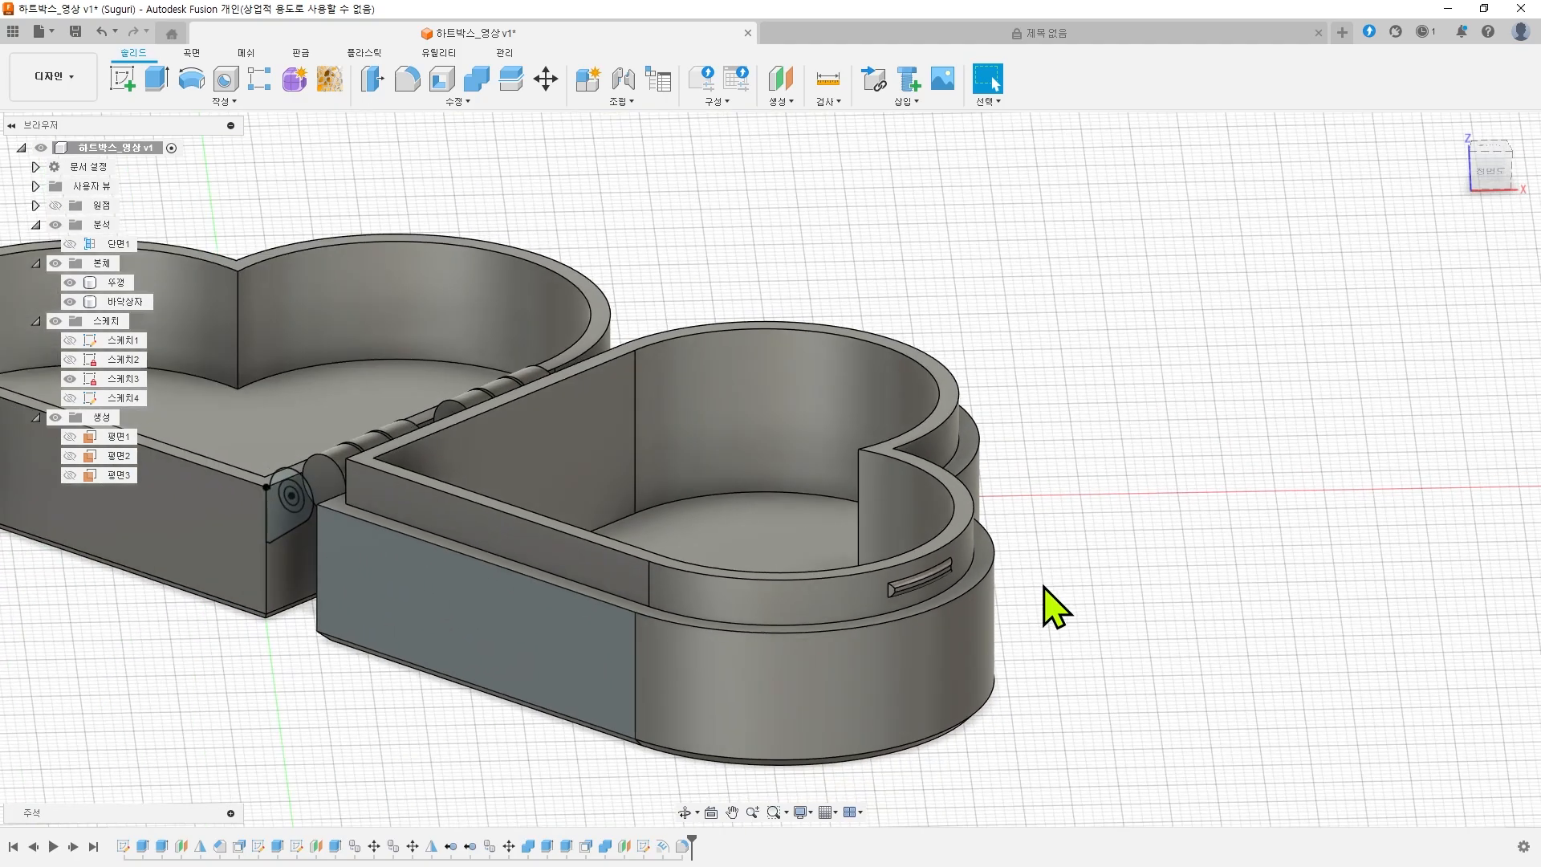
{"action": "scroll", "coordinate": [1054, 609], "scroll_direction": "down", "scroll_amount": 3}
{"action": "middle_click_drag", "start_coordinate": [1311, 629], "coordinate": [1188, 594], "text": "shift"}
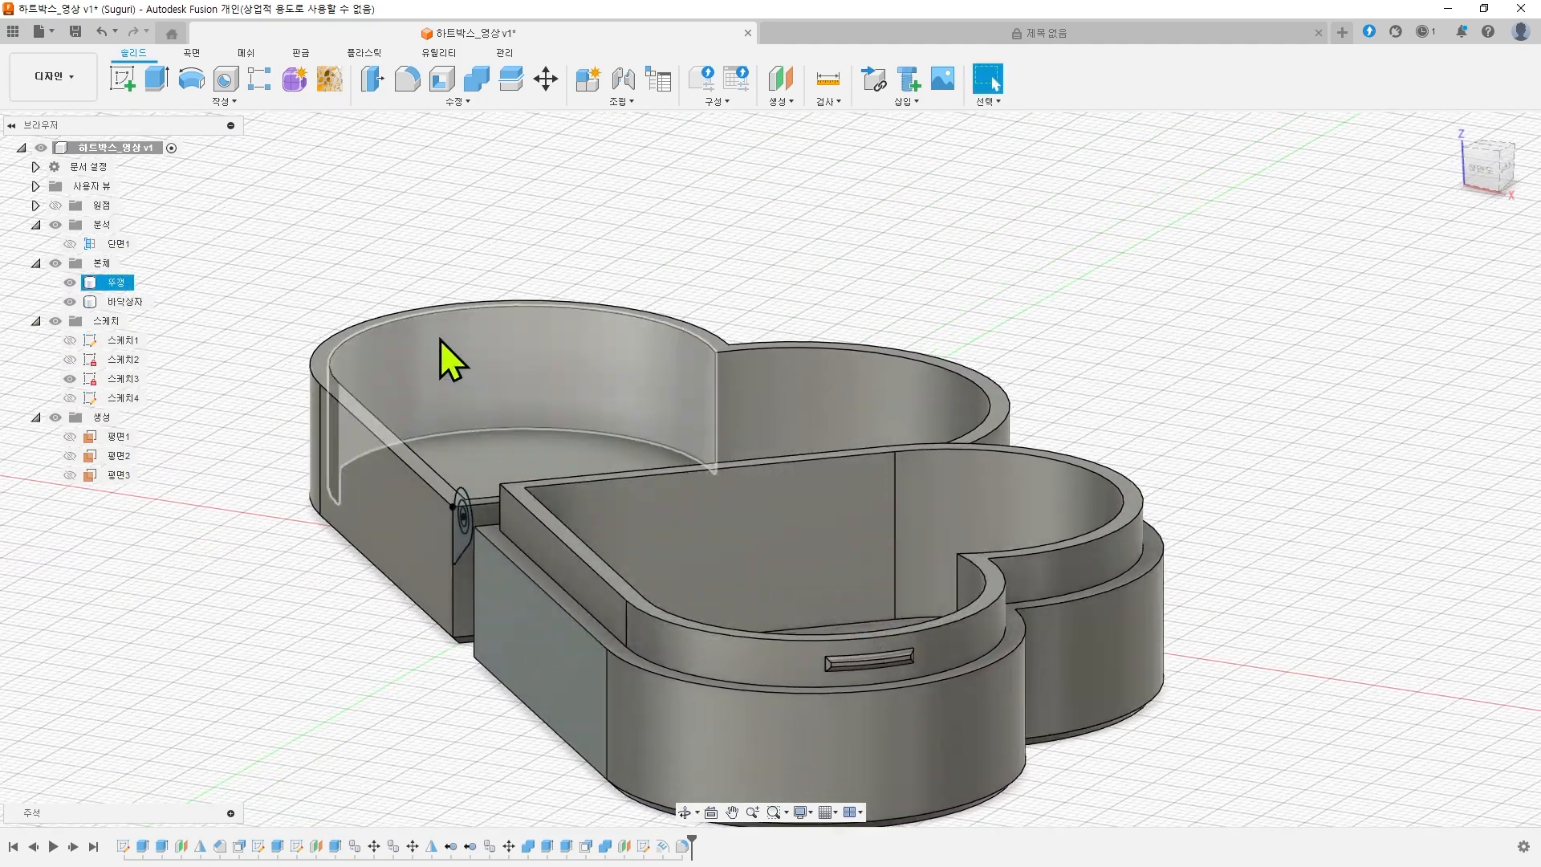
{"action": "middle_click_drag", "start_coordinate": [440, 340], "coordinate": [686, 338], "text": "shift"}
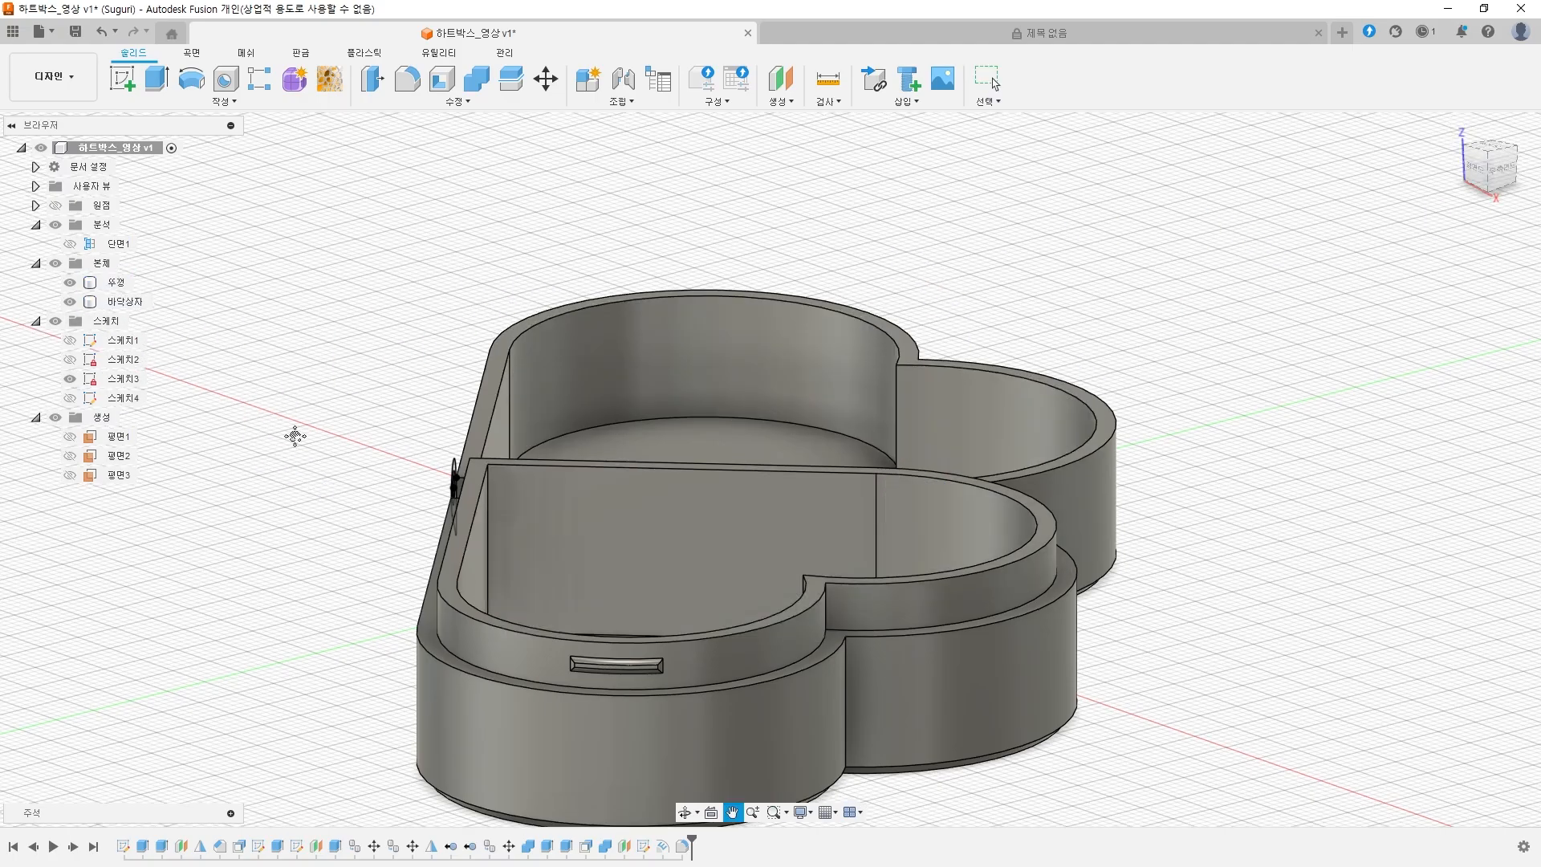
{"action": "middle_click_drag", "start_coordinate": [296, 433], "coordinate": [358, 343], "text": "shift"}
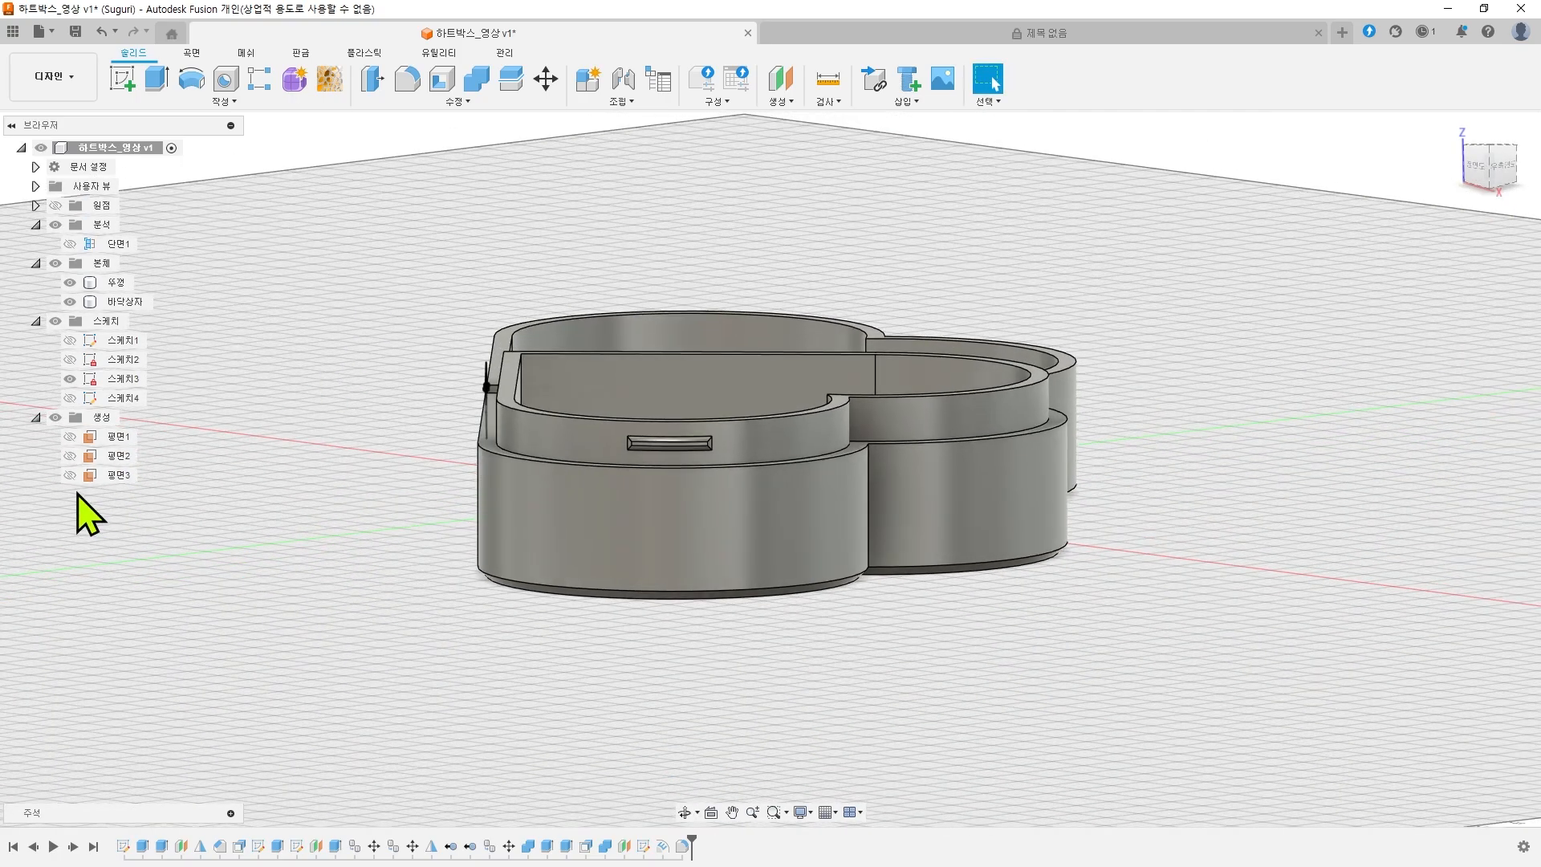
{"action": "right_click", "coordinate": [114, 478]}
{"action": "left_click", "coordinate": [163, 660]}
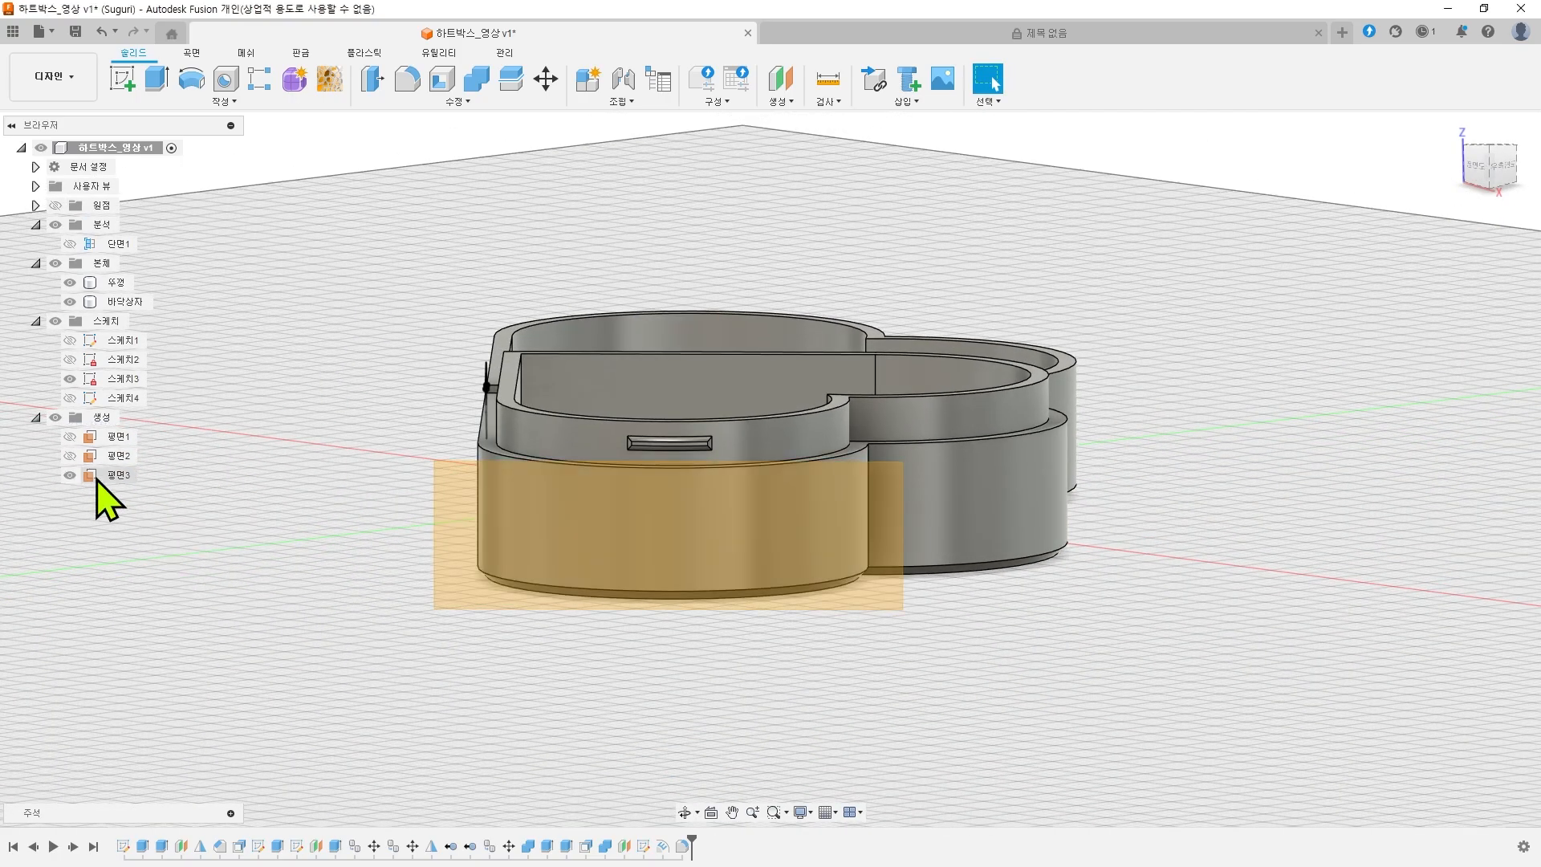
{"action": "left_click", "coordinate": [71, 475]}
- Make the closure rectangle's sketch visible, open it to review its position relative to the lid, and finish the sketch
{"action": "left_click", "coordinate": [70, 398]}
{"action": "right_click", "coordinate": [117, 398]}
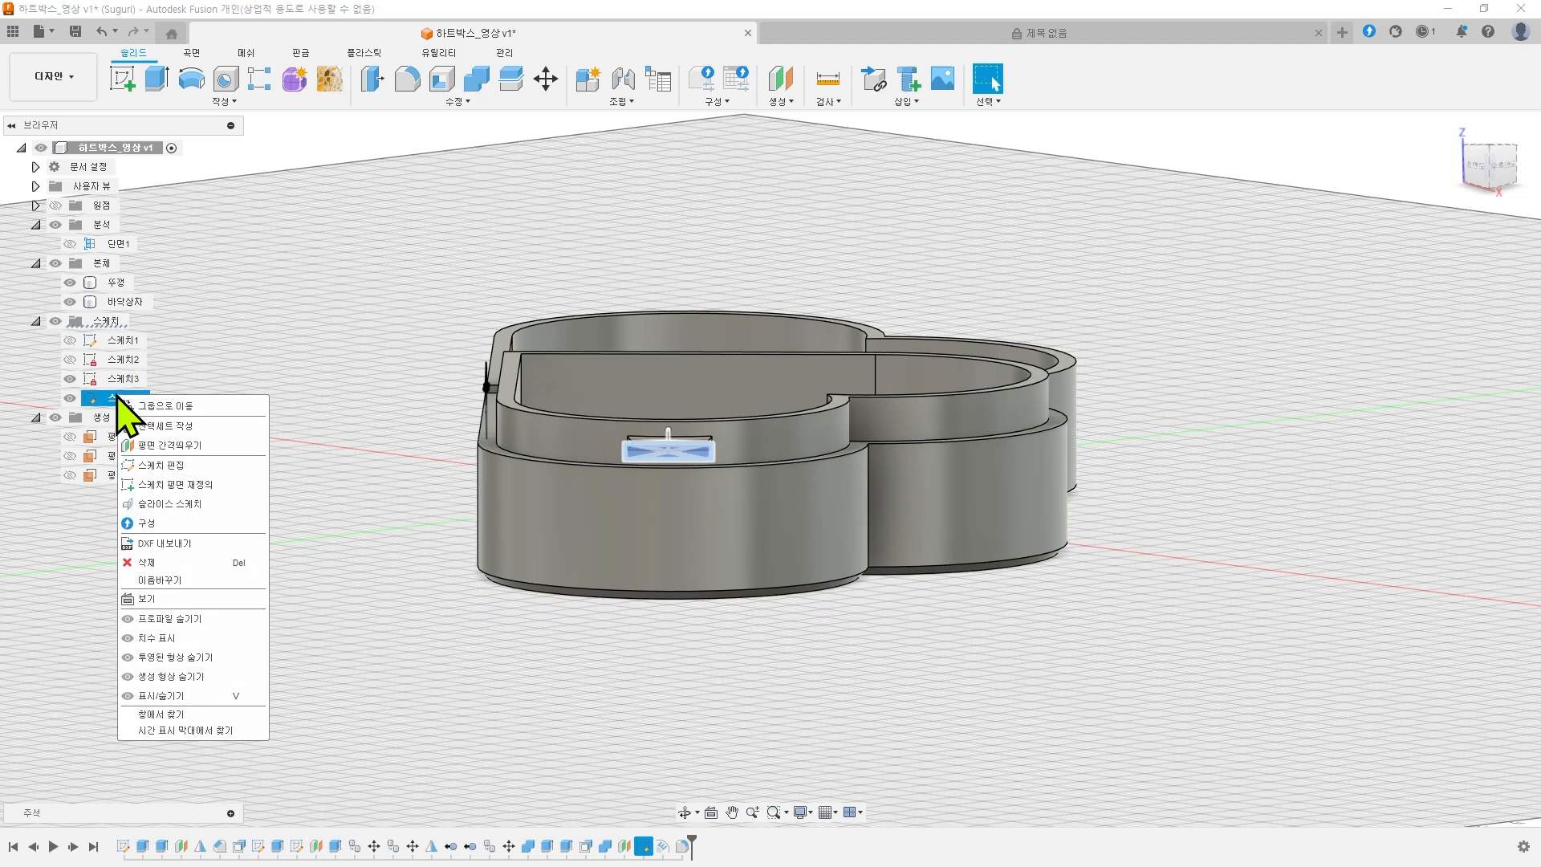
{"action": "left_click", "coordinate": [158, 466]}
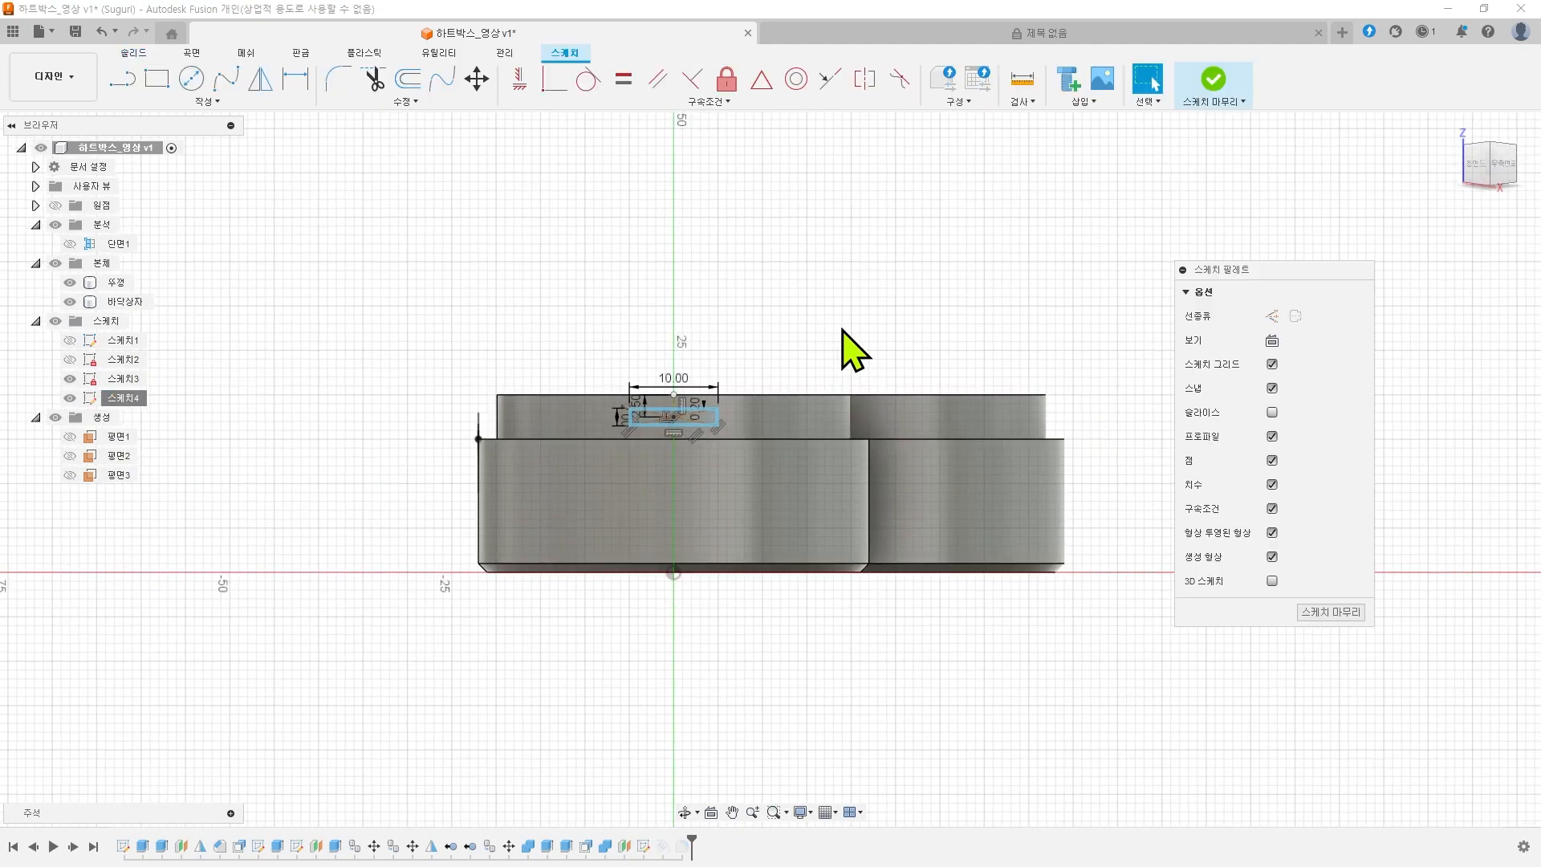
{"action": "middle_click_drag", "start_coordinate": [798, 337], "coordinate": [801, 355], "text": "shift"}
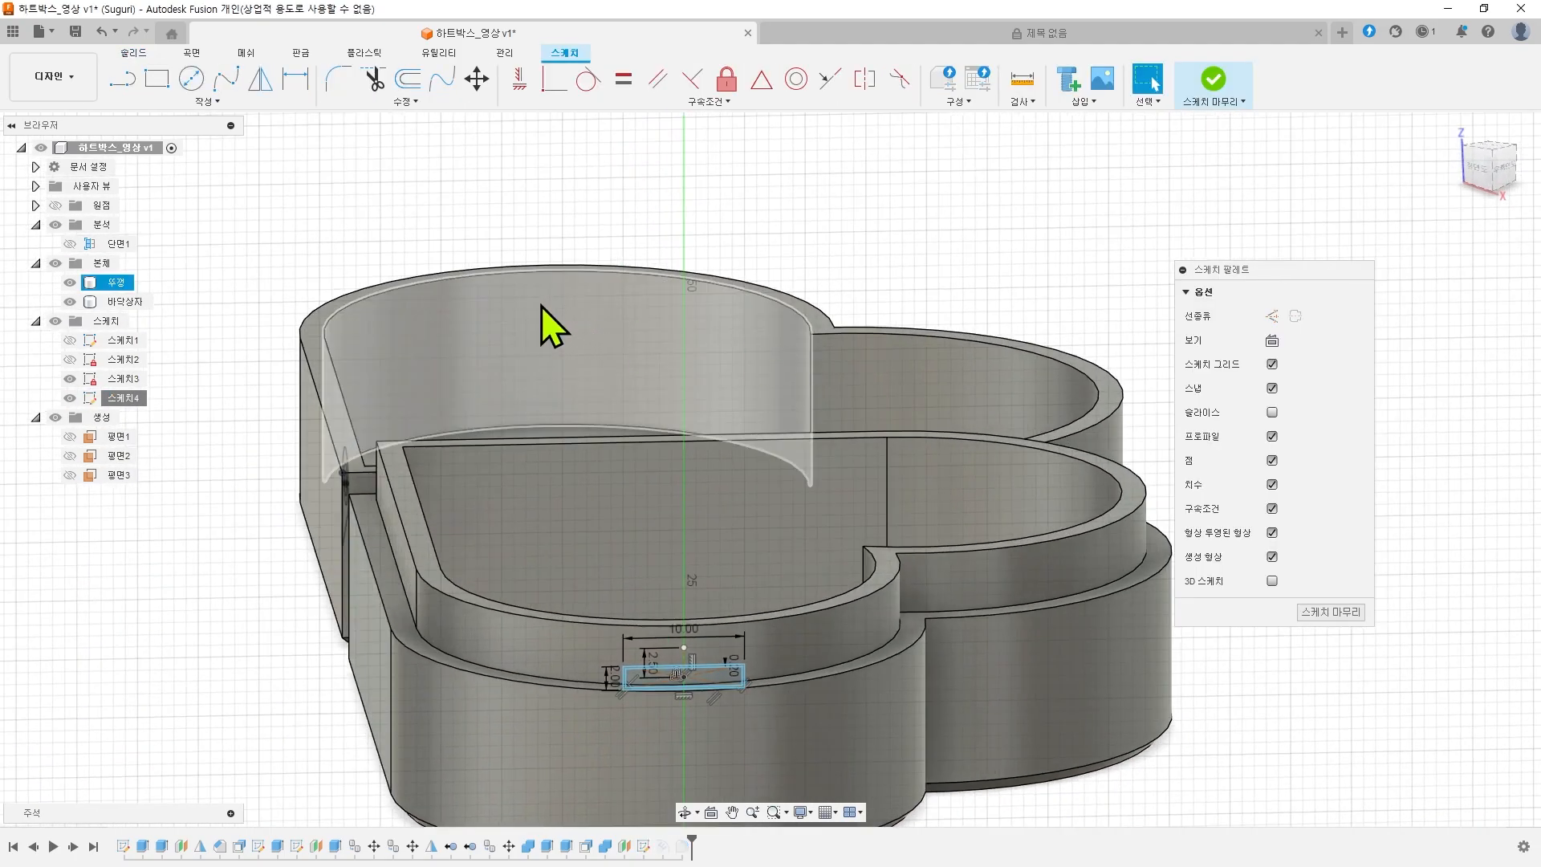
{"action": "middle_click_drag", "start_coordinate": [520, 302], "coordinate": [1174, 228], "text": "shift"}
{"action": "left_click", "coordinate": [1213, 80]}
{"action": "scroll", "coordinate": [1123, 438], "scroll_direction": "down", "scroll_amount": 5}
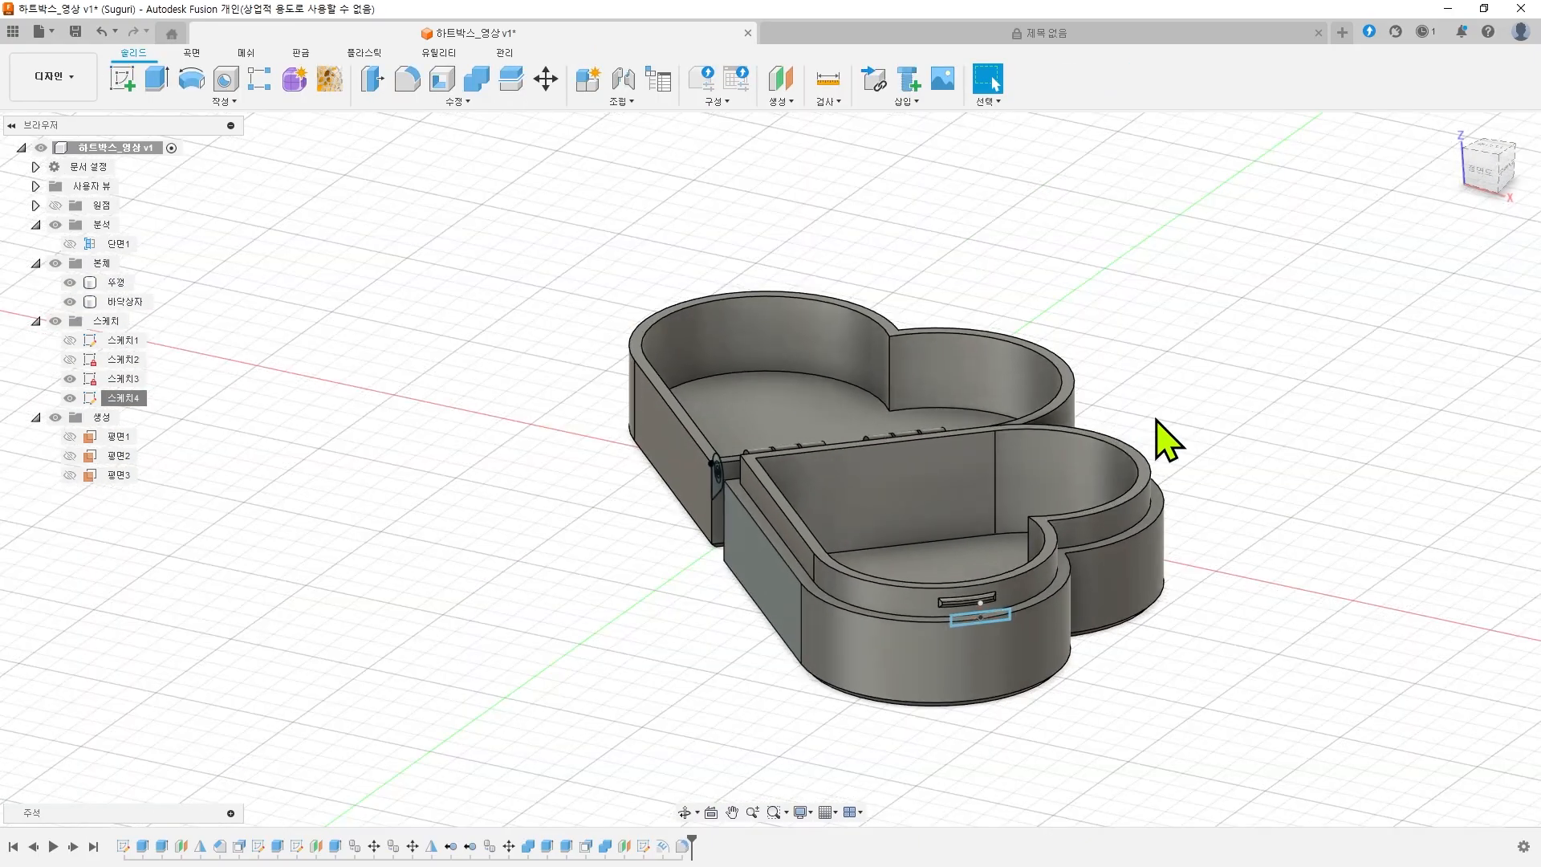
- Create a construction plane offset 46 mm from the lid's hinge-side inner wall, across the lid's interior
{"action": "mouse_move", "coordinate": [1156, 440]}
{"action": "middle_mouse_down", "text": "shift"}
{"action": "mouse_move", "coordinate": [1212, 423]}
{"action": "mouse_move", "coordinate": [1276, 430]}
{"action": "mouse_move", "coordinate": [1338, 403]}
{"action": "mouse_move", "coordinate": [1359, 428]}
{"action": "mouse_move", "coordinate": [1186, 436]}
{"action": "mouse_move", "coordinate": [1325, 422]}
{"action": "mouse_move", "coordinate": [1187, 437]}
{"action": "mouse_move", "coordinate": [1211, 506]}
{"action": "middle_mouse_up", "text": "shift"}
{"action": "scroll", "coordinate": [1284, 493], "scroll_direction": "up", "scroll_amount": 5}
{"action": "scroll", "coordinate": [1190, 481], "scroll_direction": "down", "scroll_amount": 4}
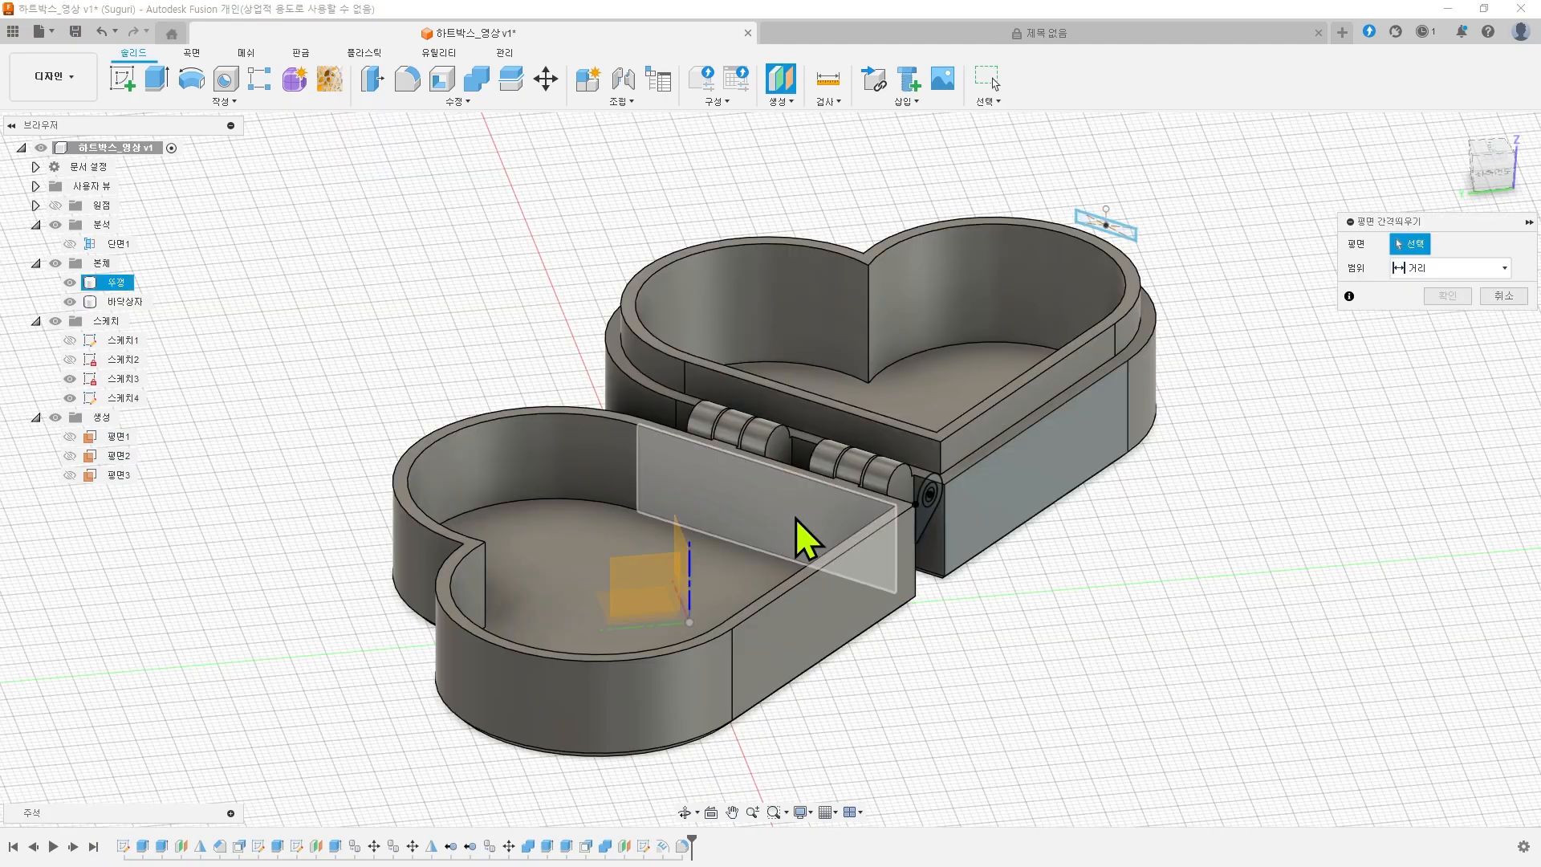
{"action": "left_click_drag", "start_coordinate": [762, 533], "coordinate": [566, 642]}
{"action": "middle_click_drag", "start_coordinate": [883, 662], "coordinate": [1308, 442], "text": "shift"}
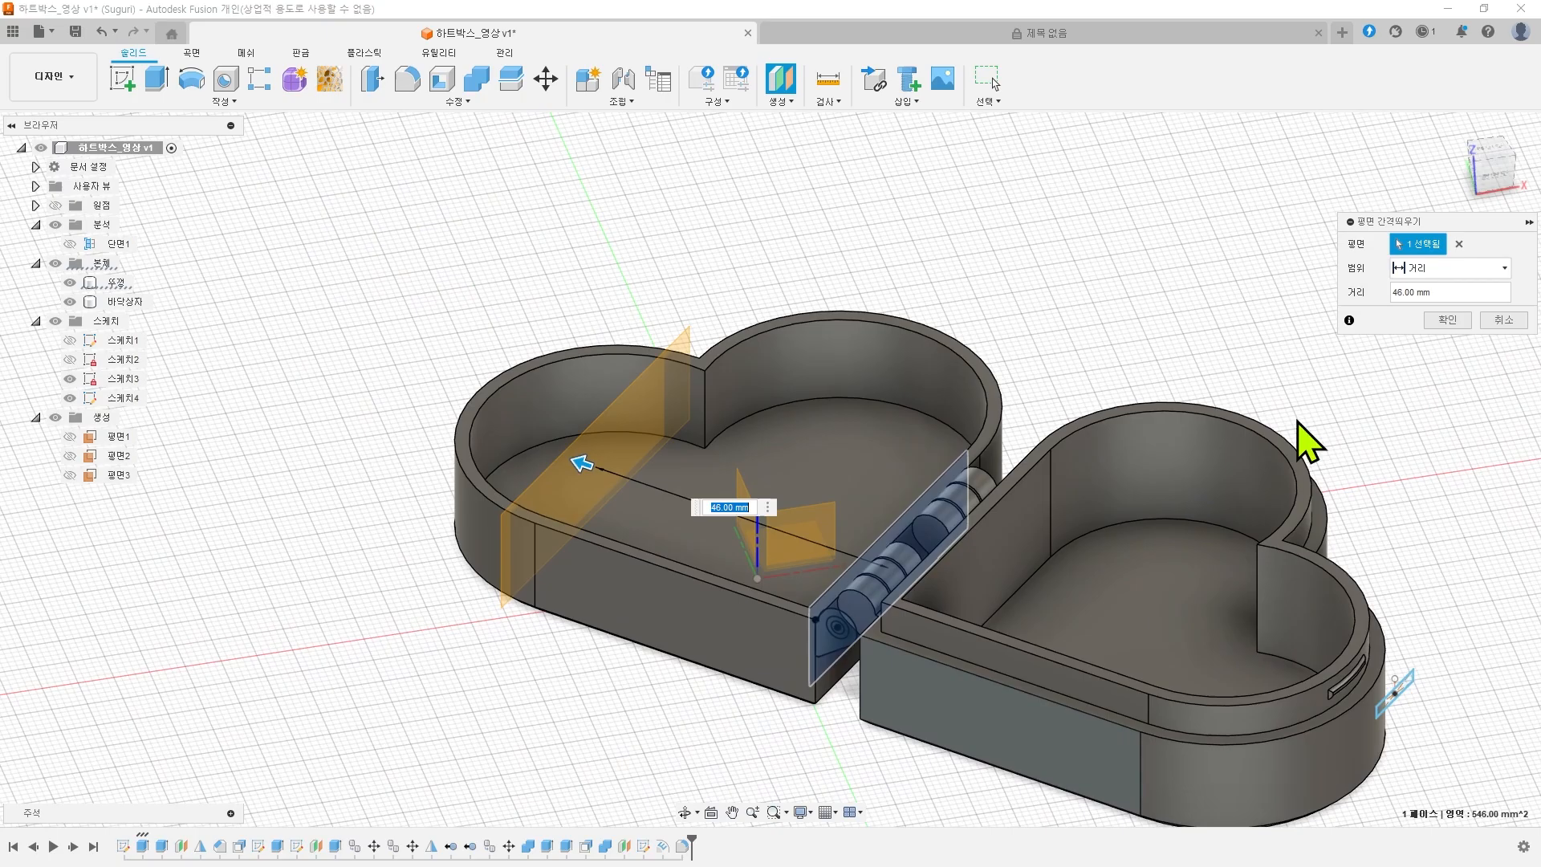
{"action": "left_click", "coordinate": [1458, 321]}
- Start a new sketch on the offset plane inside the lid
{"action": "middle_click_drag", "start_coordinate": [1058, 309], "coordinate": [1124, 338], "text": "shift"}
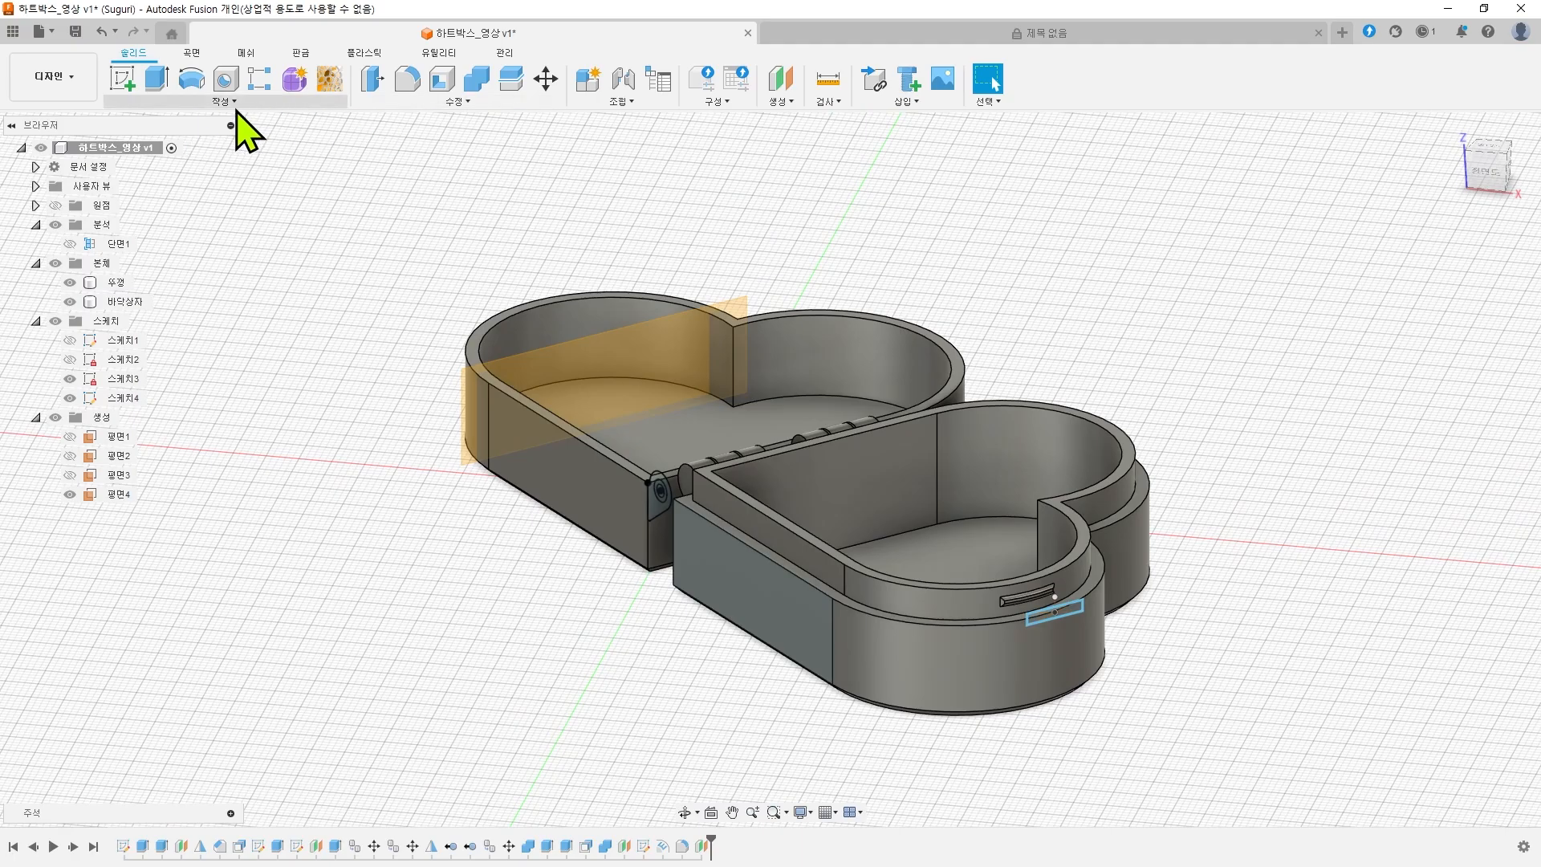
{"action": "left_click", "coordinate": [124, 81]}
{"action": "left_click", "coordinate": [647, 374]}
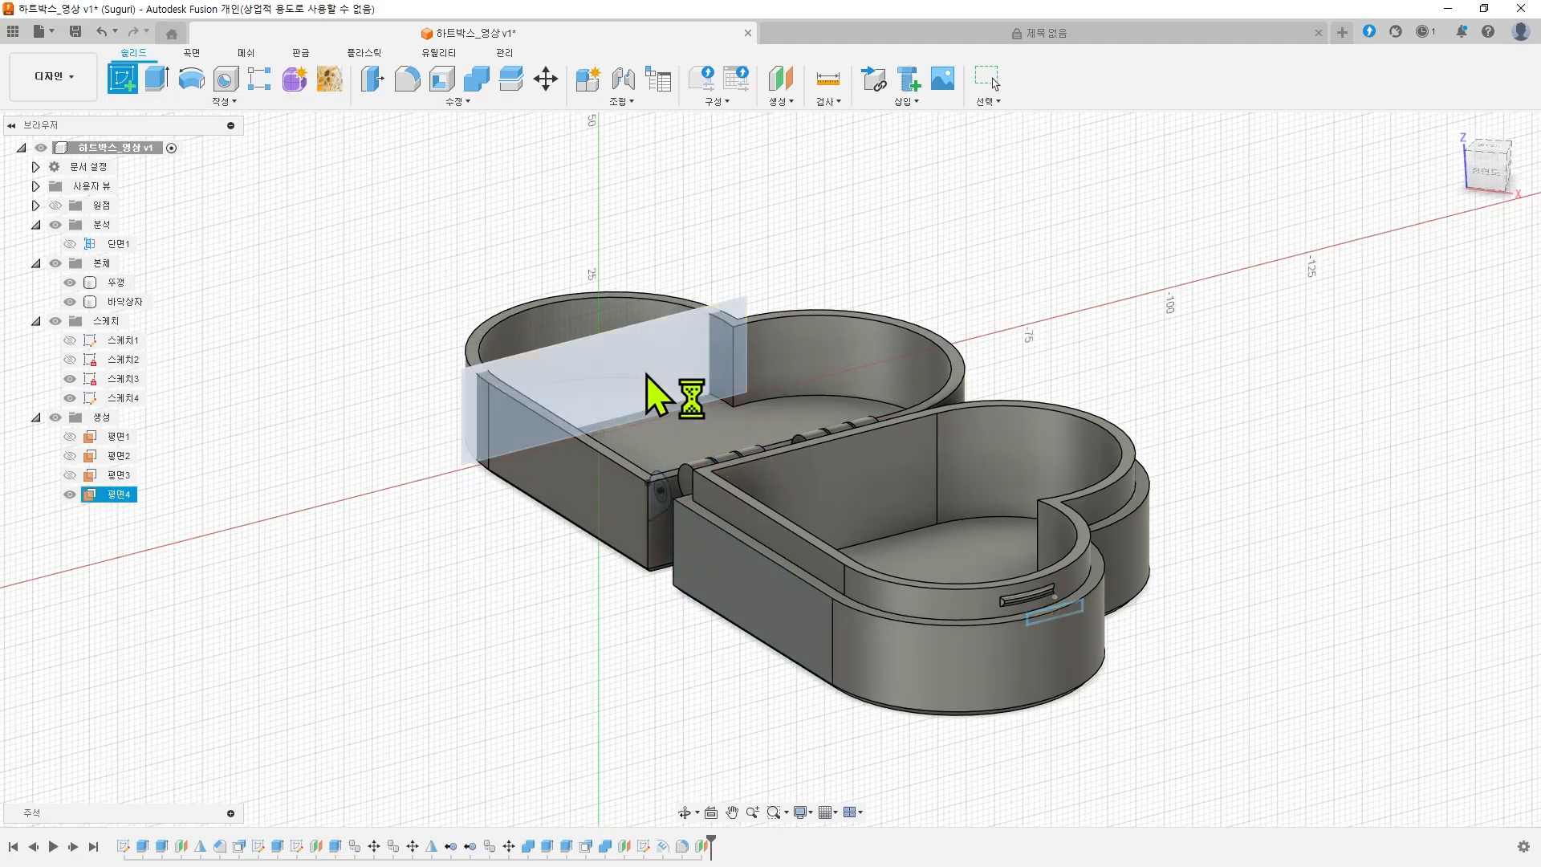
{"action": "middle_click_drag", "start_coordinate": [526, 425], "coordinate": [598, 477], "text": "shift"}
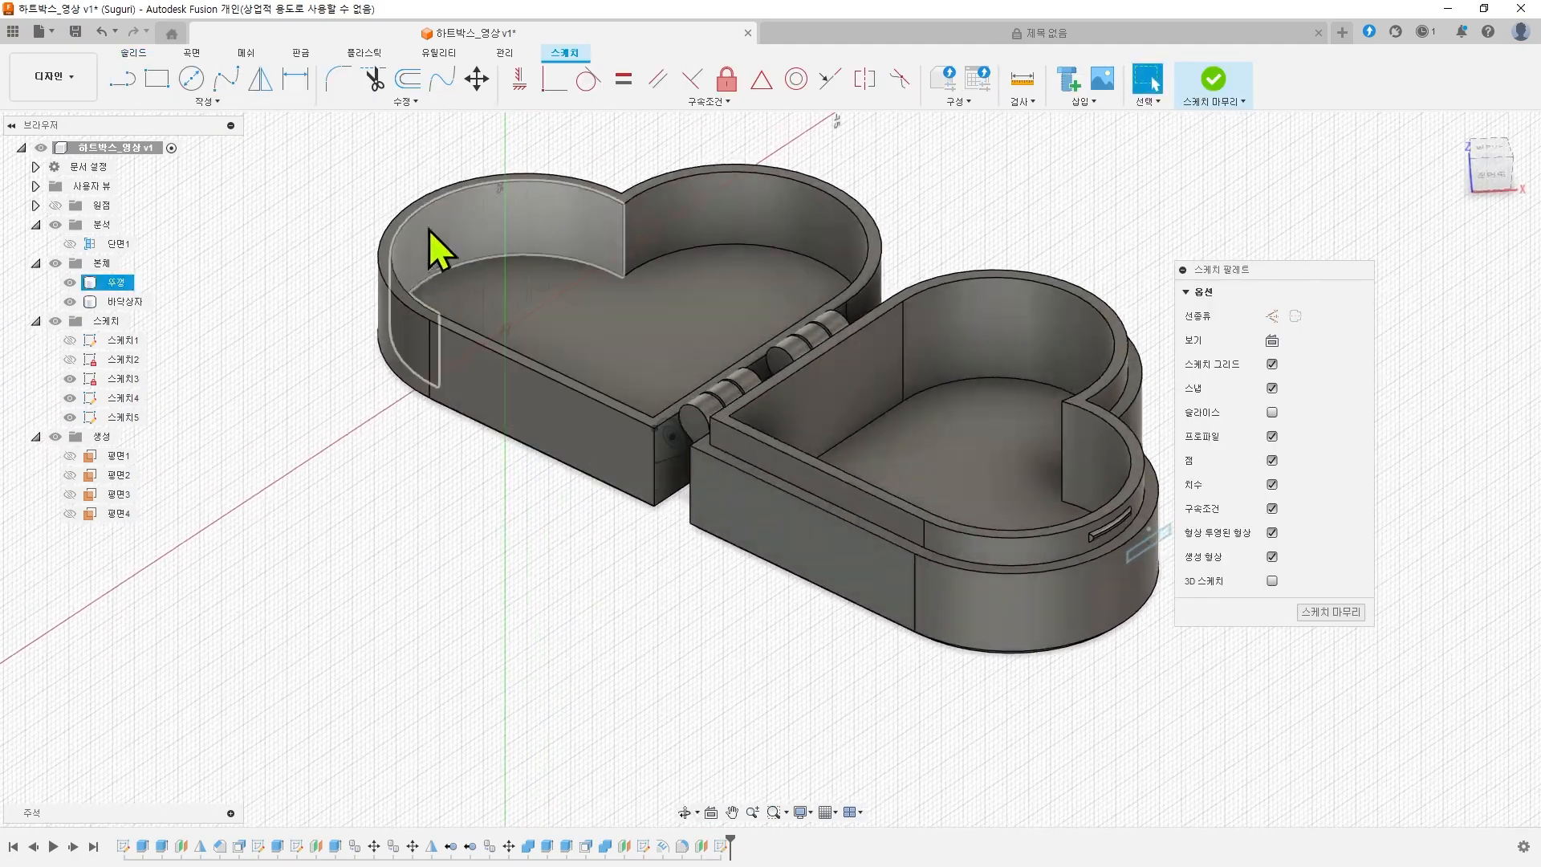
{"action": "middle_click_drag", "start_coordinate": [1035, 203], "coordinate": [937, 256]}
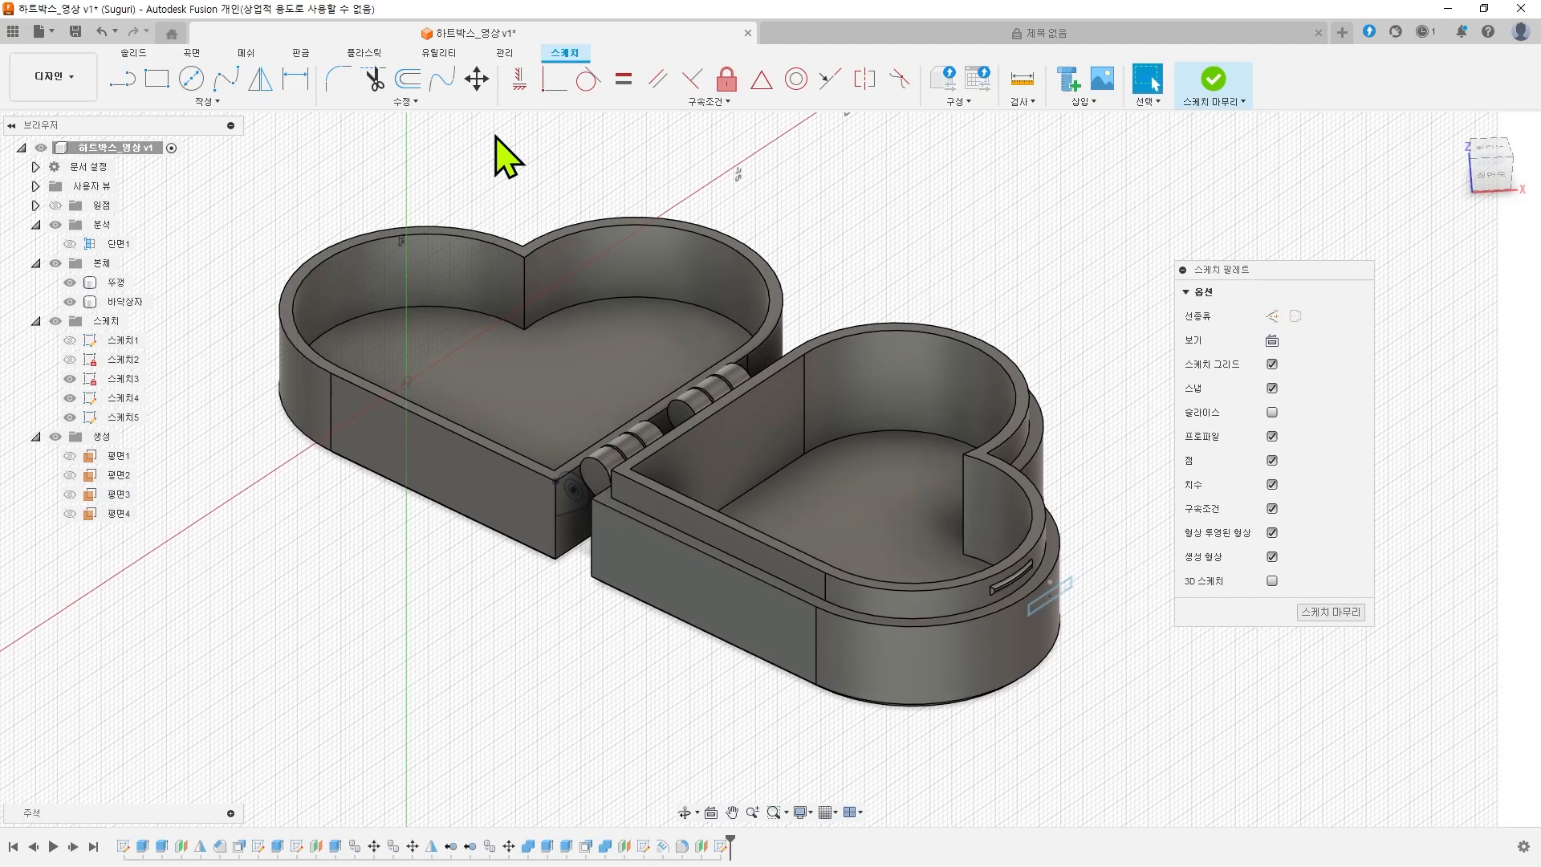
- Project the four outer edges of the base's closure rectangle into the lid sketch with the projection link on
{"action": "left_click", "coordinate": [210, 110]}
{"action": "mouse_move", "coordinate": [181, 345]}
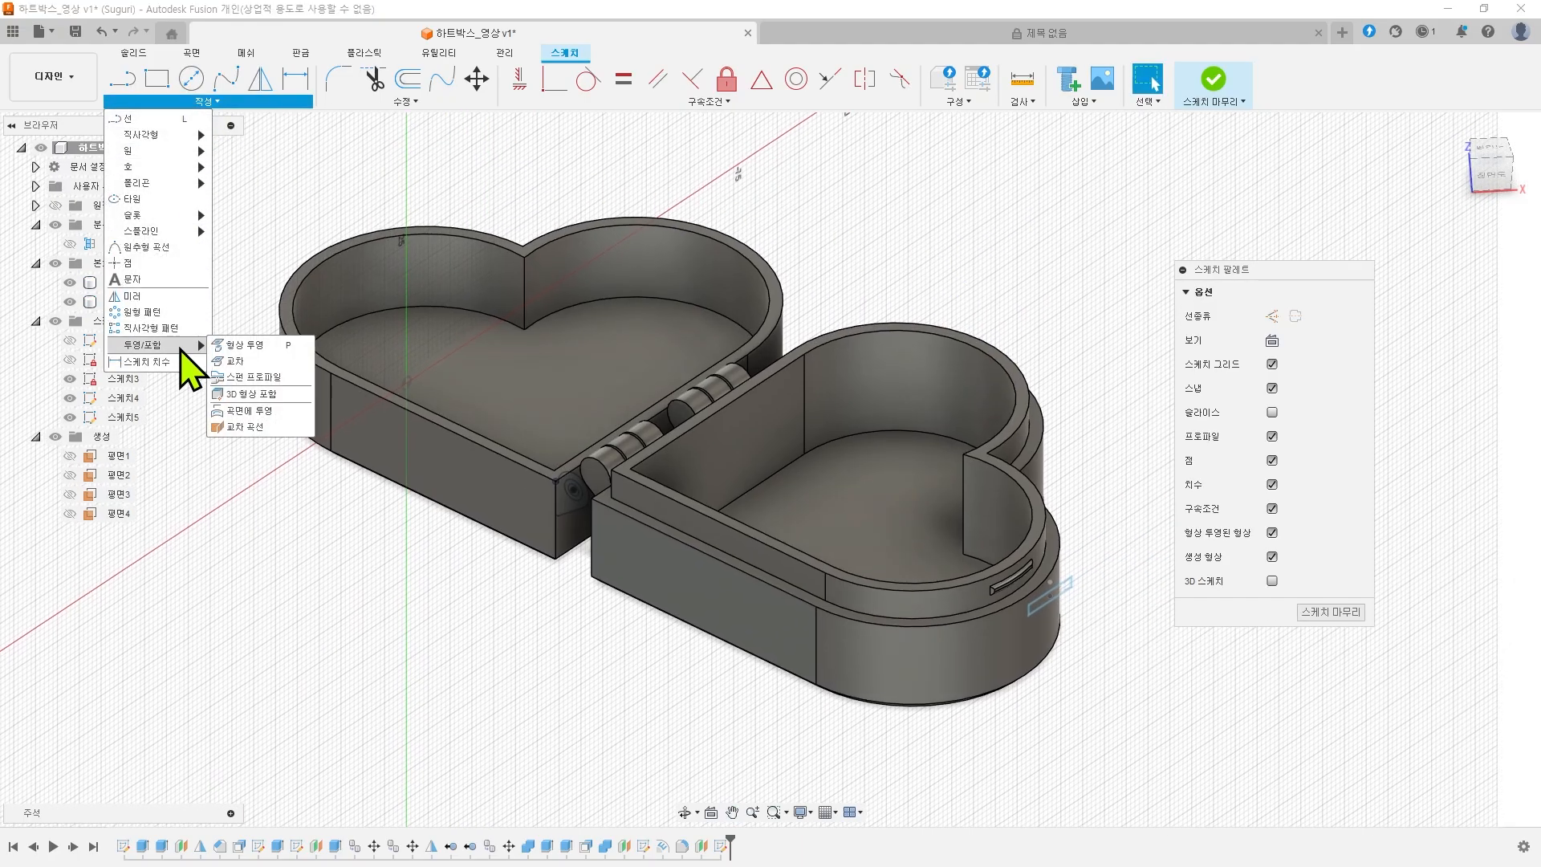
{"action": "left_click", "coordinate": [265, 345]}
{"action": "scroll", "coordinate": [1075, 594], "scroll_direction": "up", "scroll_amount": 10}
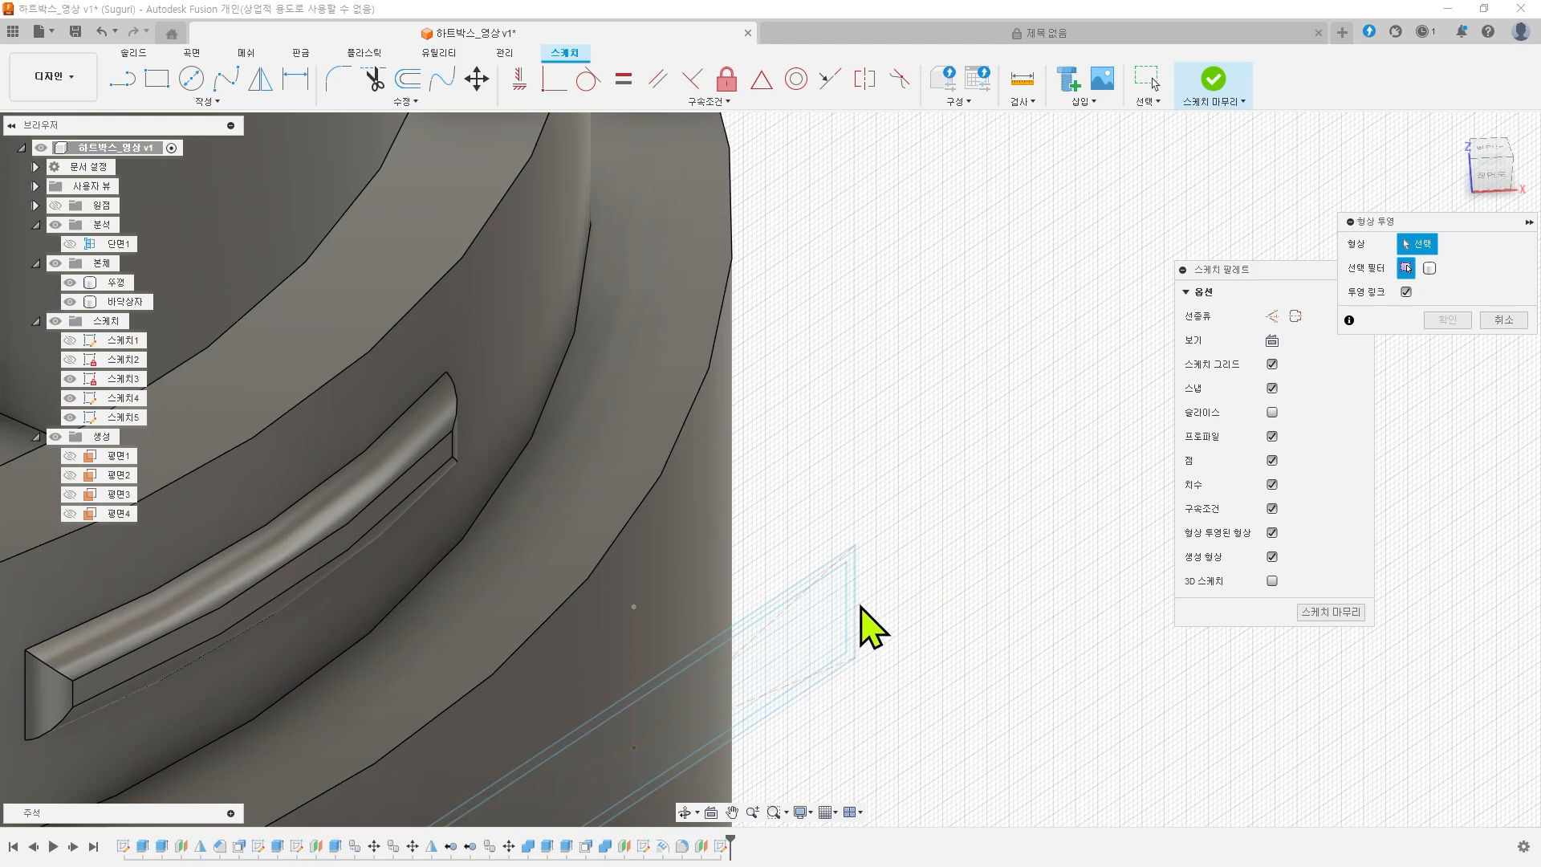
{"action": "left_click", "coordinate": [857, 610]}
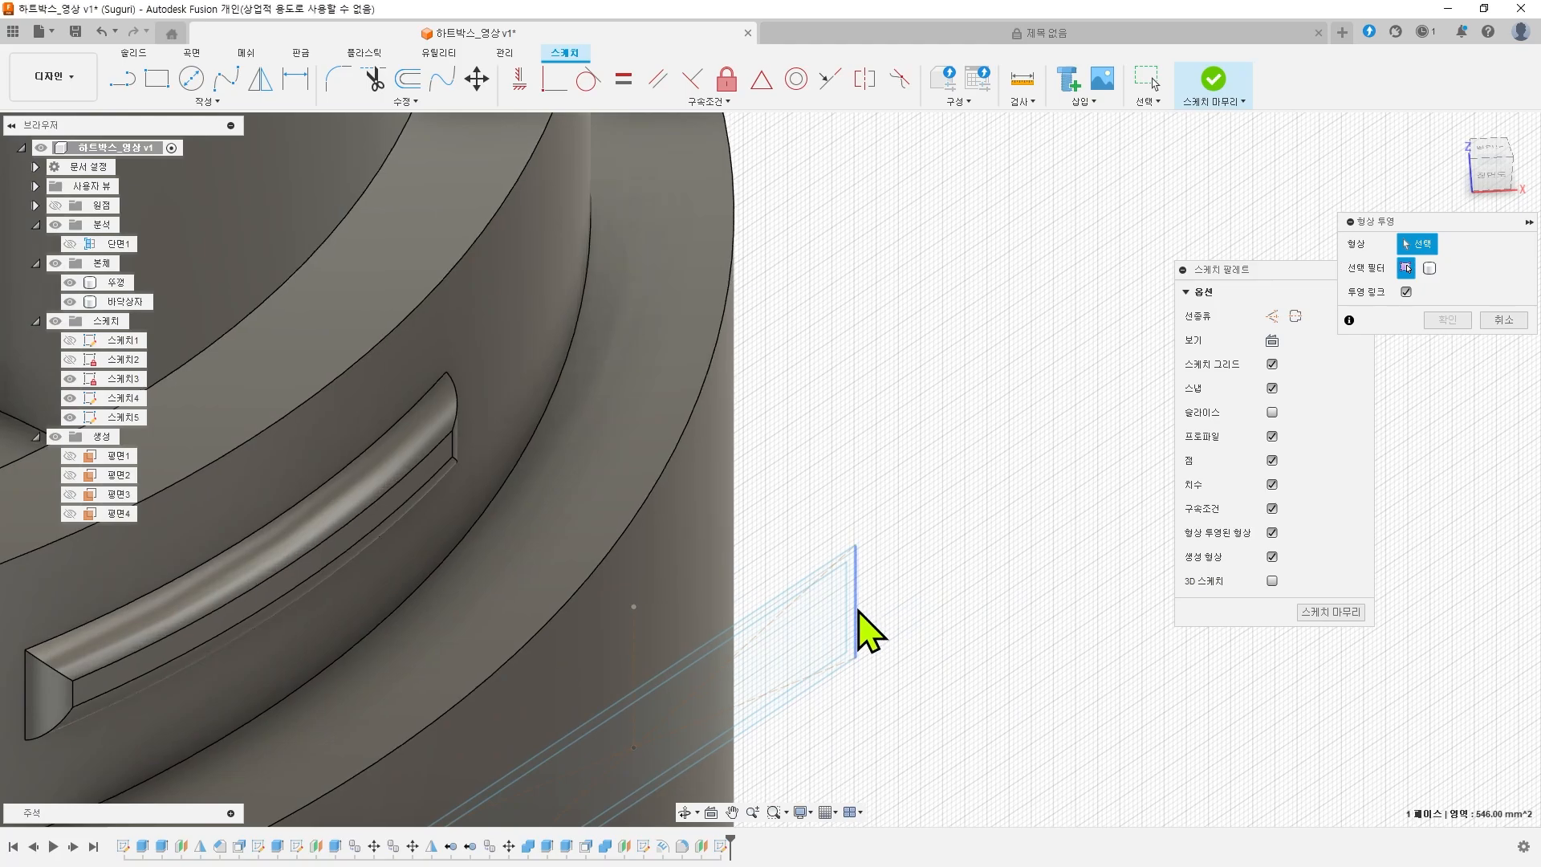
{"action": "left_click", "coordinate": [836, 562]}
{"action": "middle_click_drag", "start_coordinate": [922, 482], "coordinate": [1046, 318]}
{"action": "left_click", "coordinate": [536, 725]}
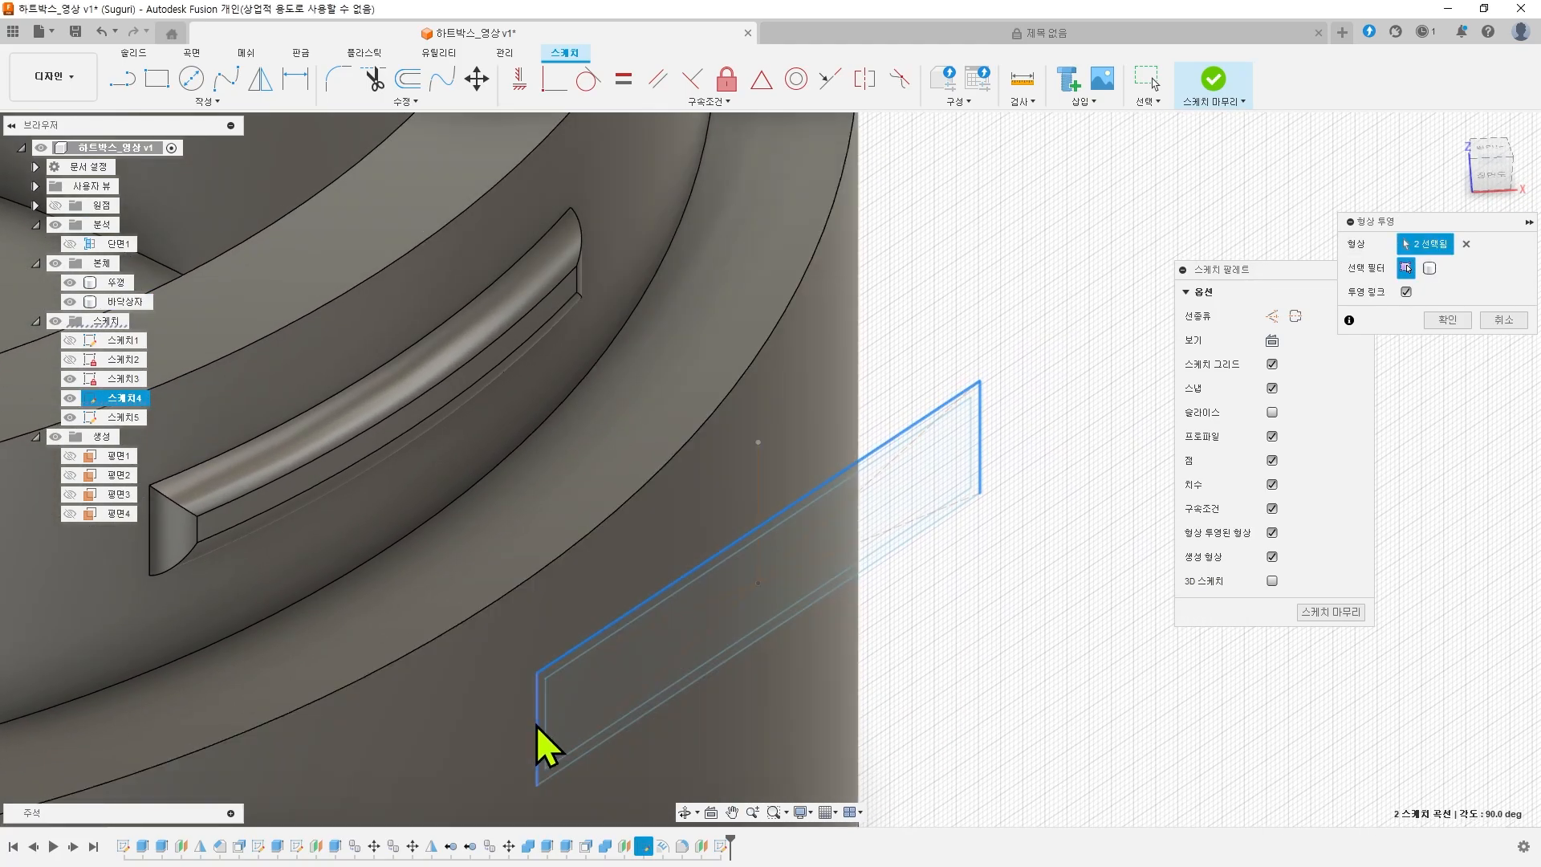
{"action": "left_click", "coordinate": [566, 771]}
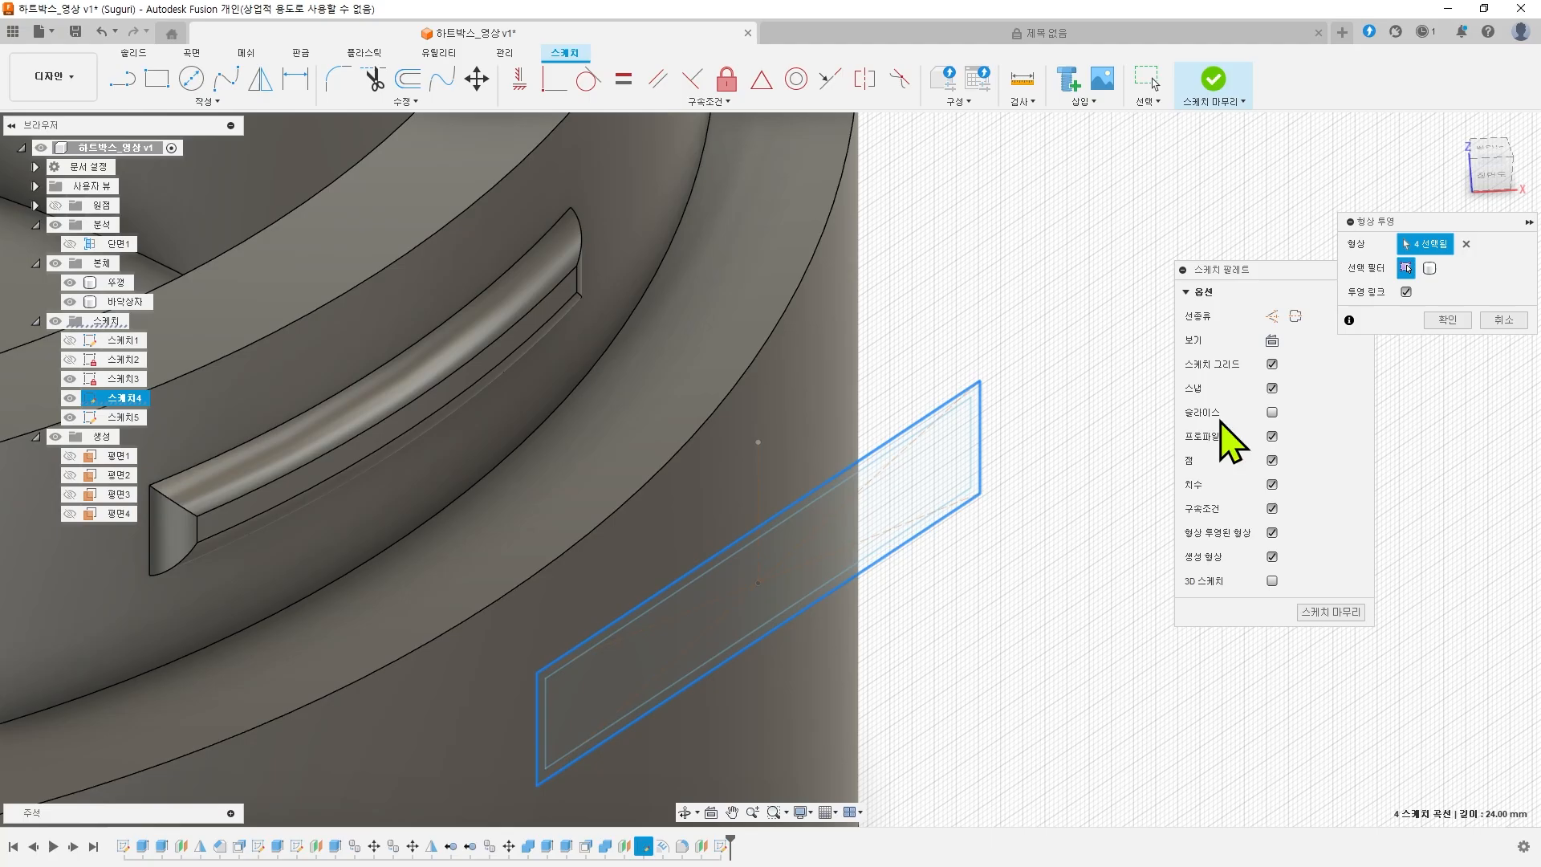
{"action": "scroll", "coordinate": [936, 516], "scroll_direction": "down", "scroll_amount": 10}
{"action": "scroll", "coordinate": [464, 370], "scroll_direction": "up", "scroll_amount": 4}
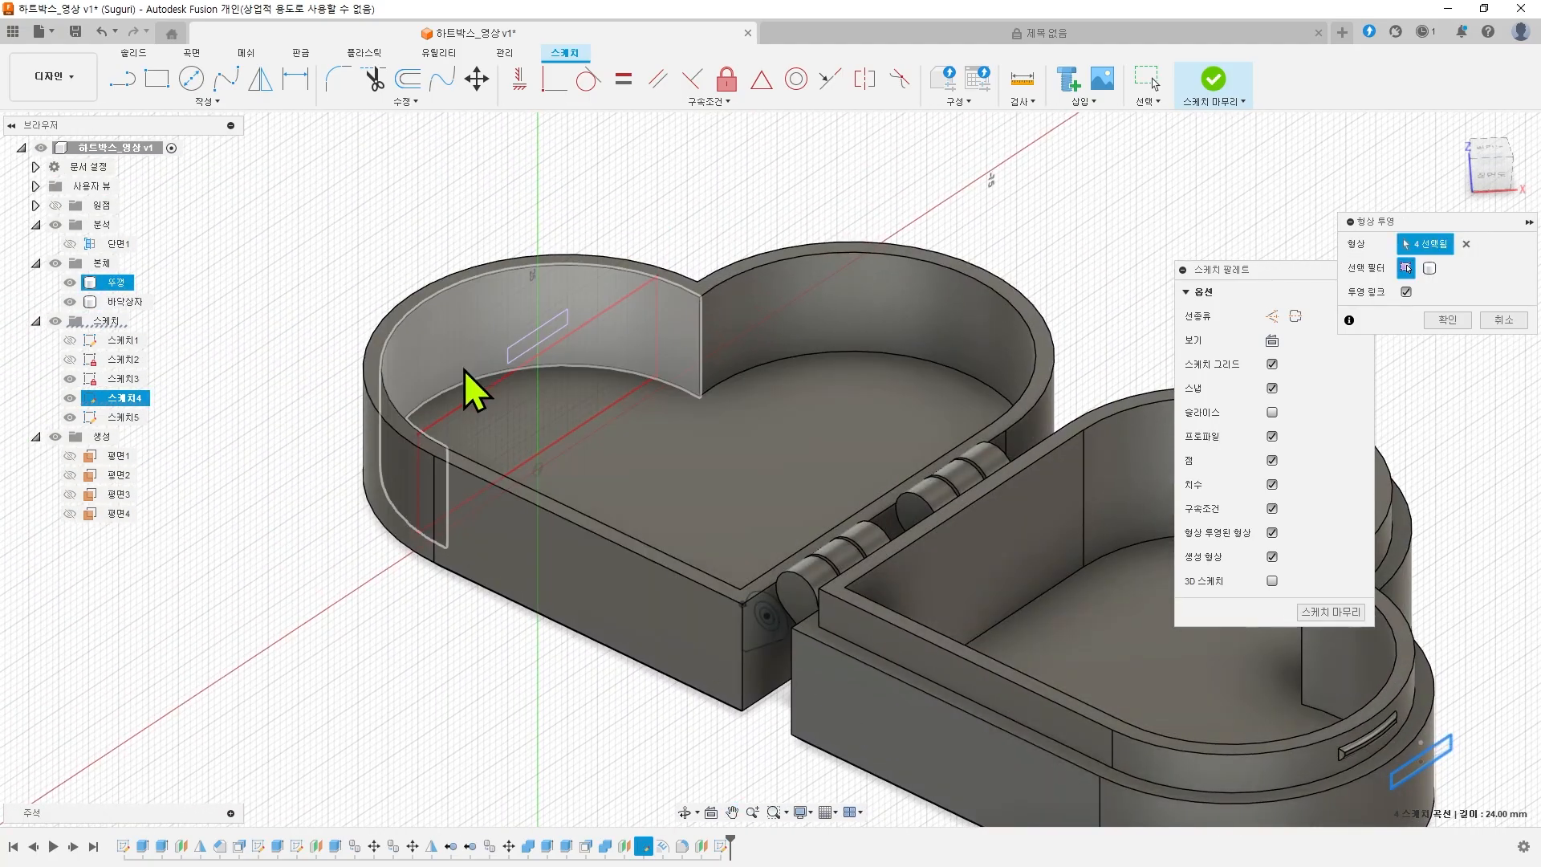
{"action": "scroll", "coordinate": [517, 355], "scroll_direction": "up", "scroll_amount": 3}
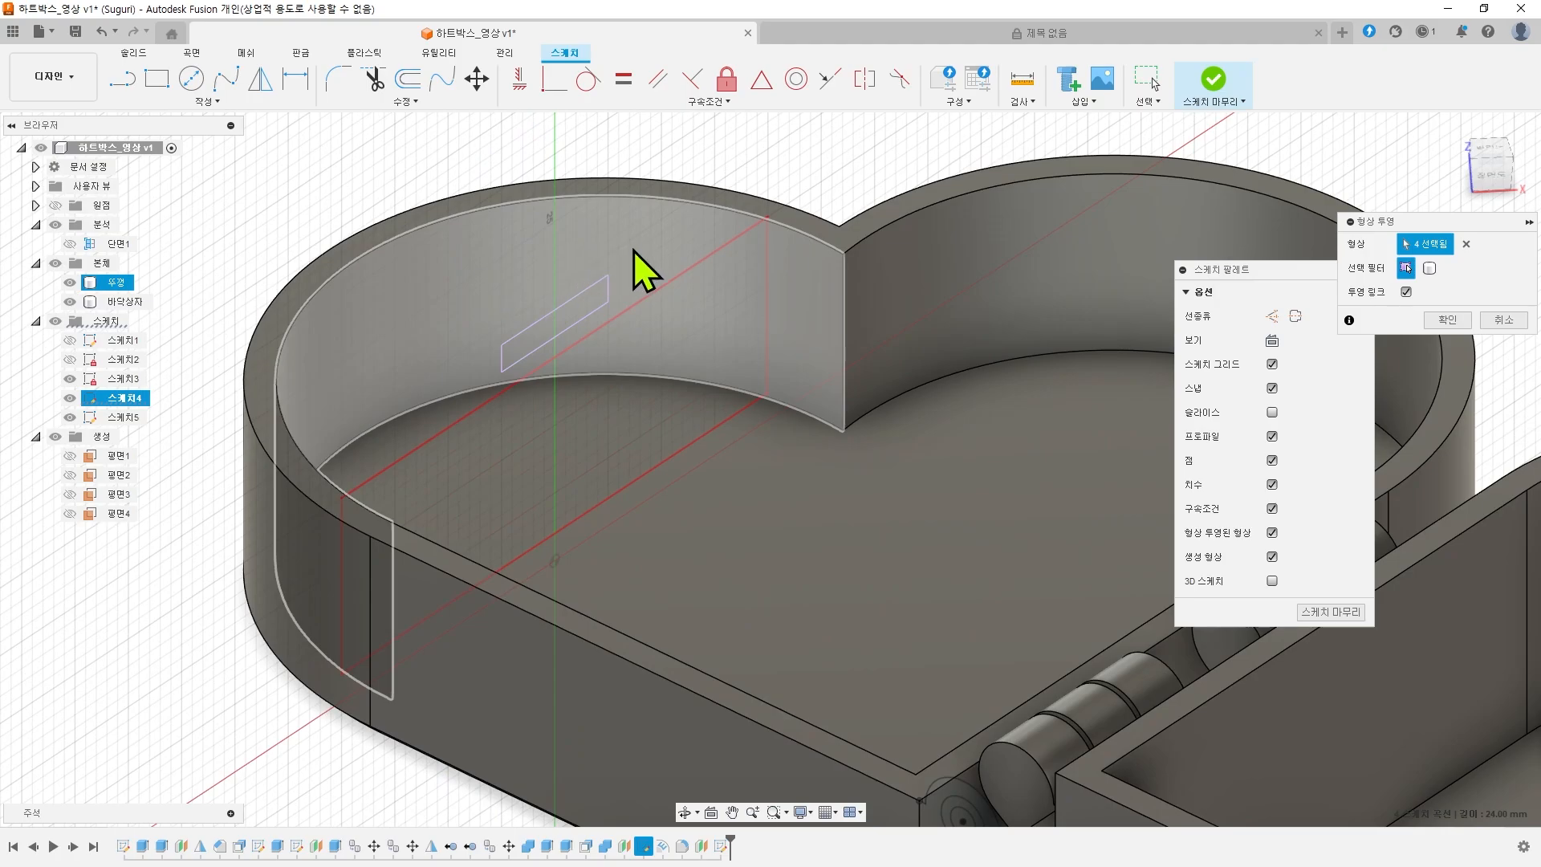
{"action": "left_click_drag", "start_coordinate": [1437, 221], "coordinate": [1018, 299]}
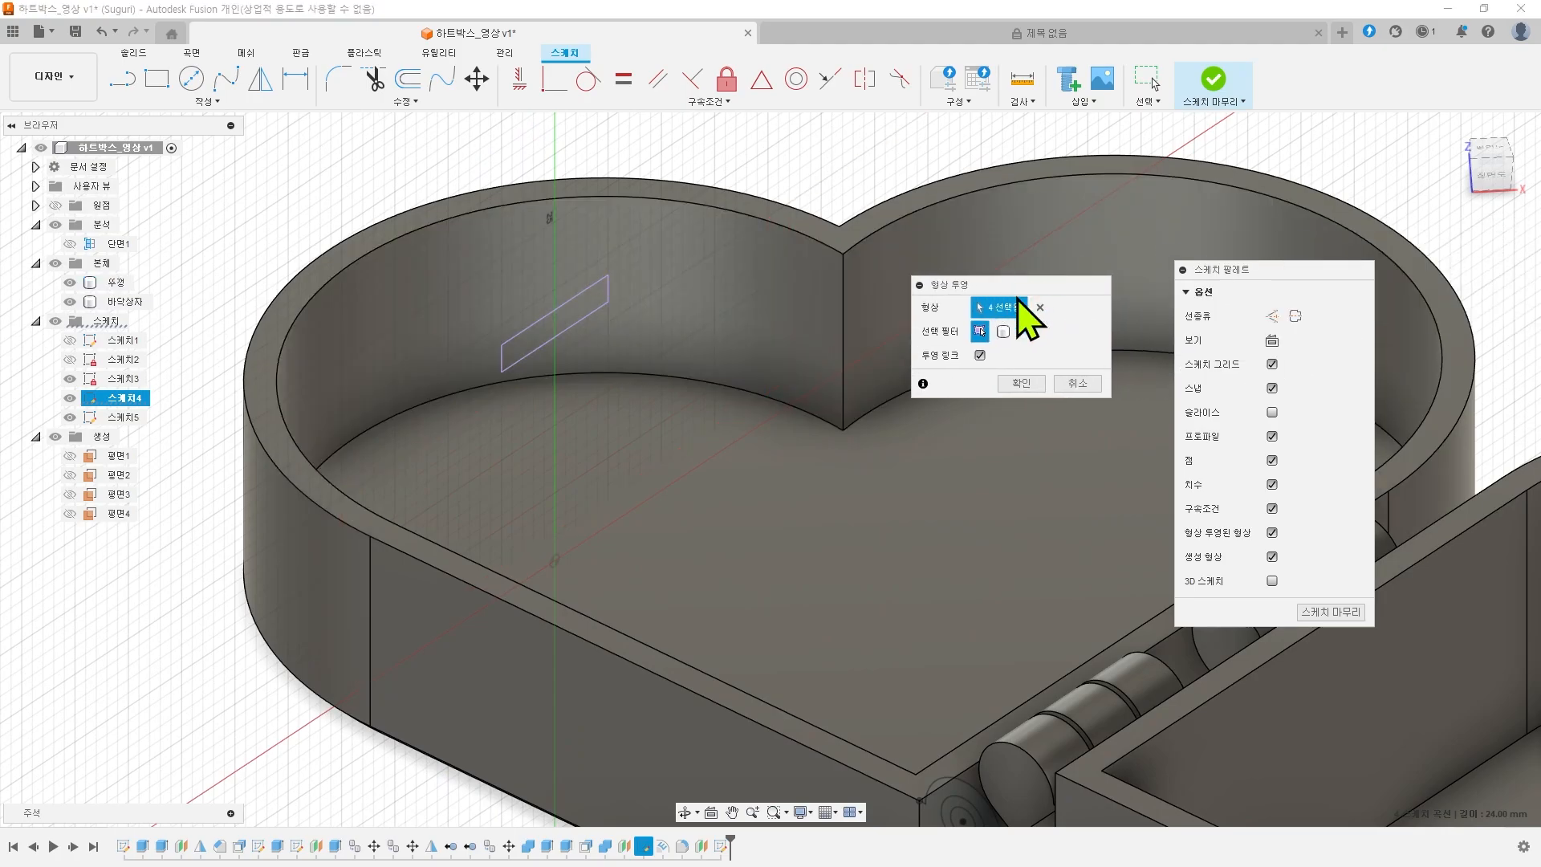
{"action": "left_click", "coordinate": [1021, 383]}
{"action": "scroll", "coordinate": [699, 383], "scroll_direction": "down", "scroll_amount": 3}
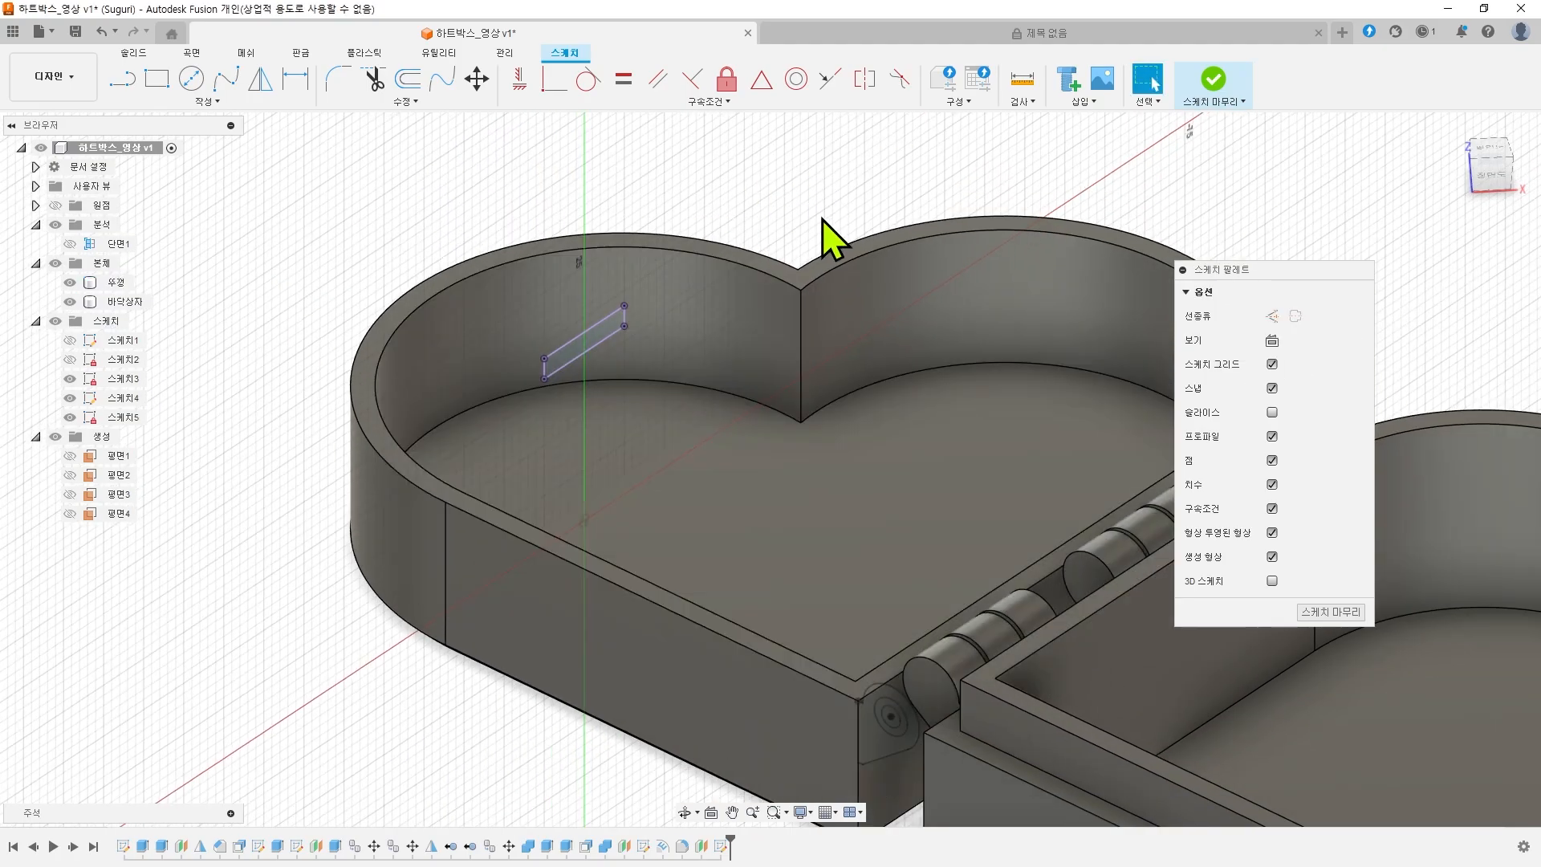
- Examine the projected rectangle's height on the lid against the embossed strip and rim of the base from several angles
{"action": "middle_click_drag", "start_coordinate": [822, 219], "coordinate": [981, 265], "text": "shift"}
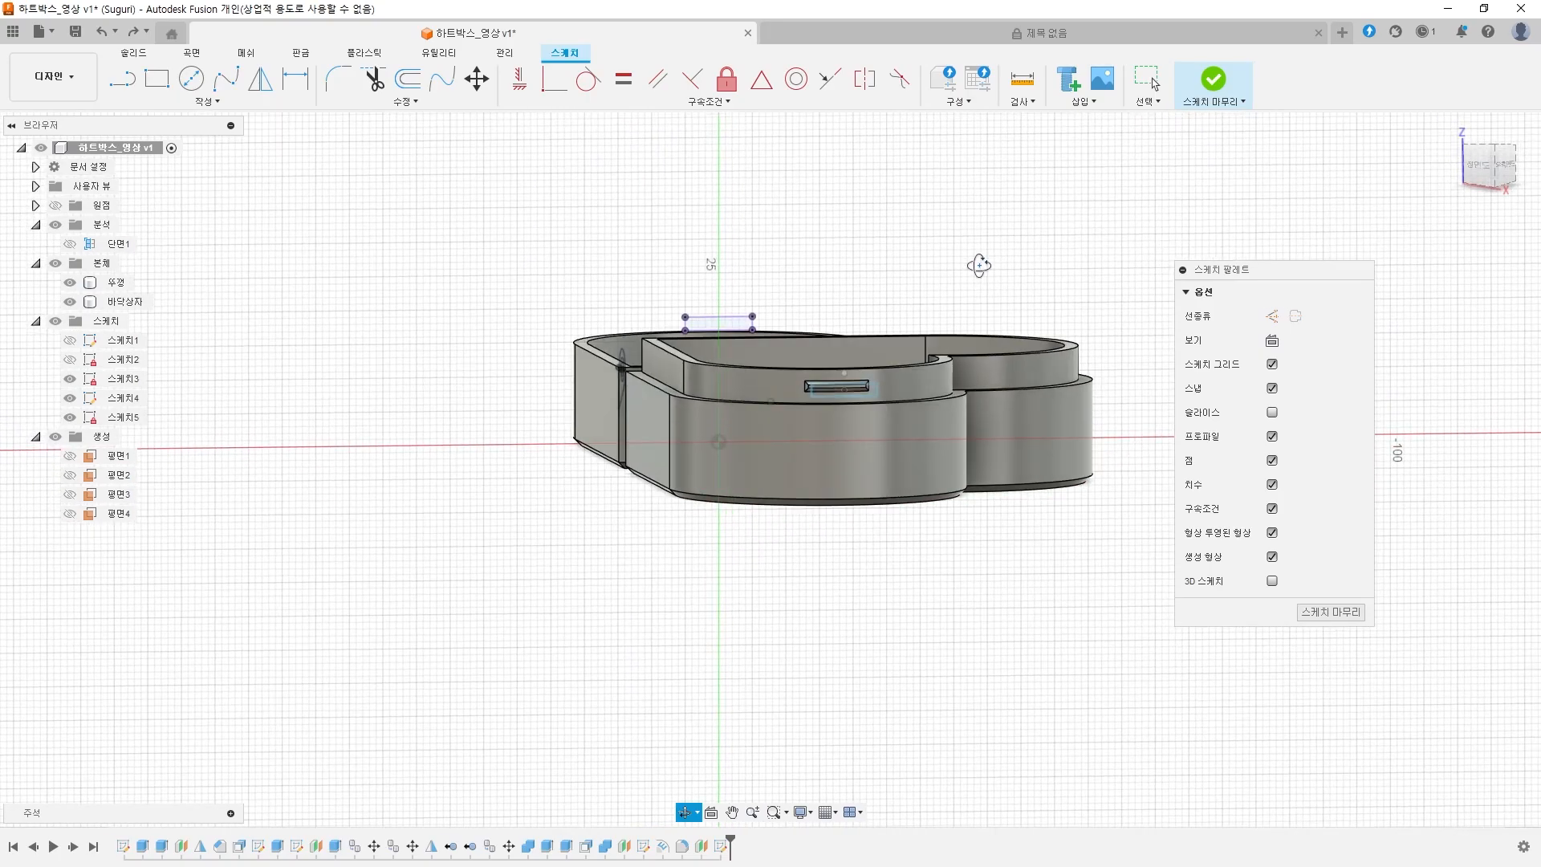
{"action": "scroll", "coordinate": [850, 281], "scroll_direction": "up", "scroll_amount": 2}
{"action": "middle_click_drag", "start_coordinate": [846, 269], "coordinate": [798, 313], "text": "shift"}
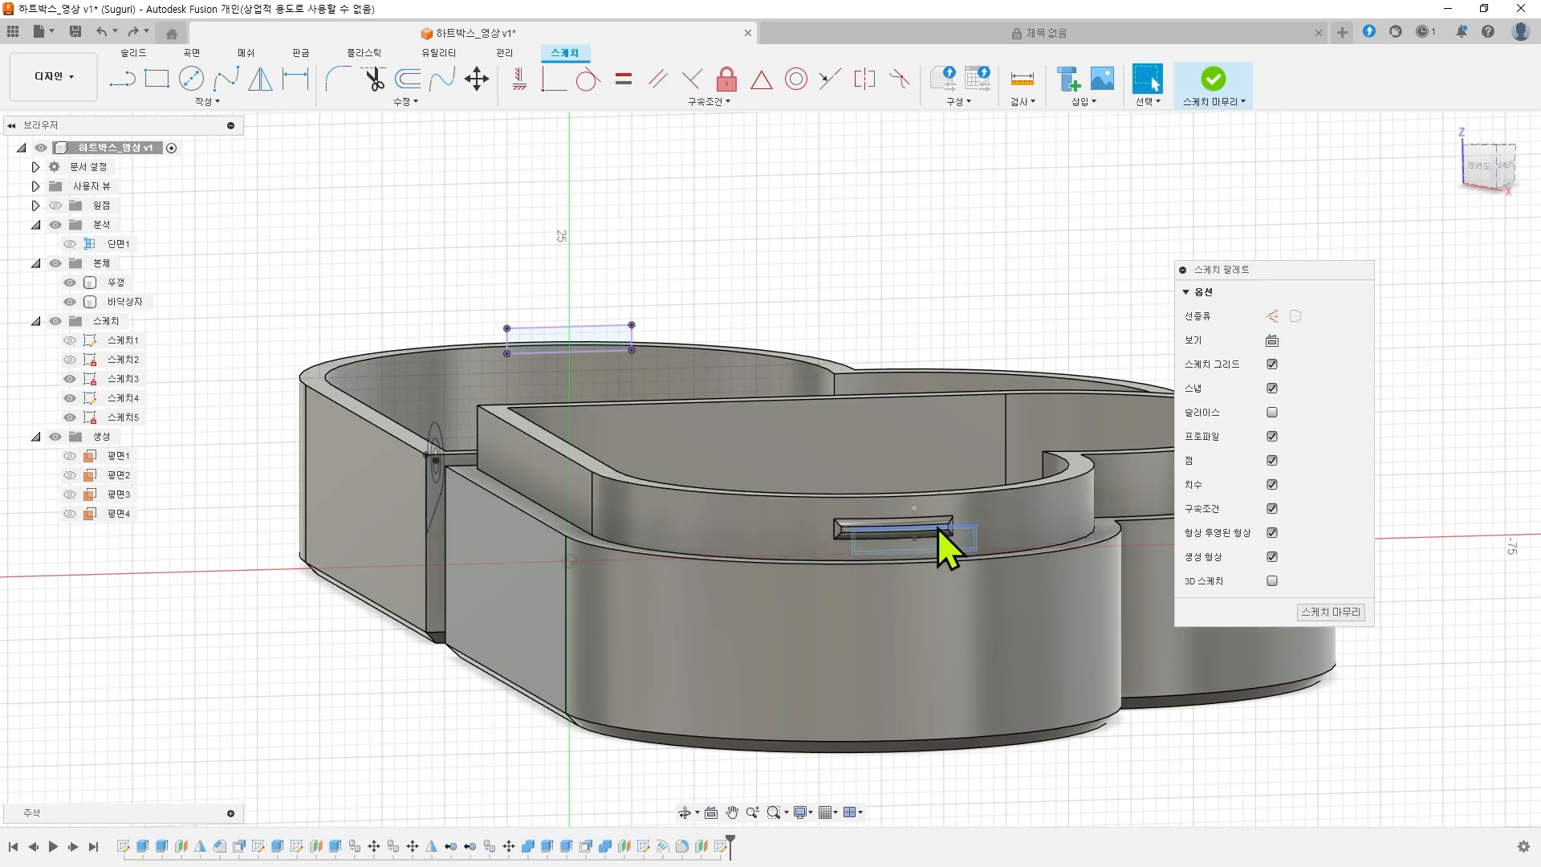
{"action": "scroll", "coordinate": [937, 527], "scroll_direction": "up", "scroll_amount": 4}
{"action": "scroll", "coordinate": [919, 503], "scroll_direction": "down", "scroll_amount": 3}
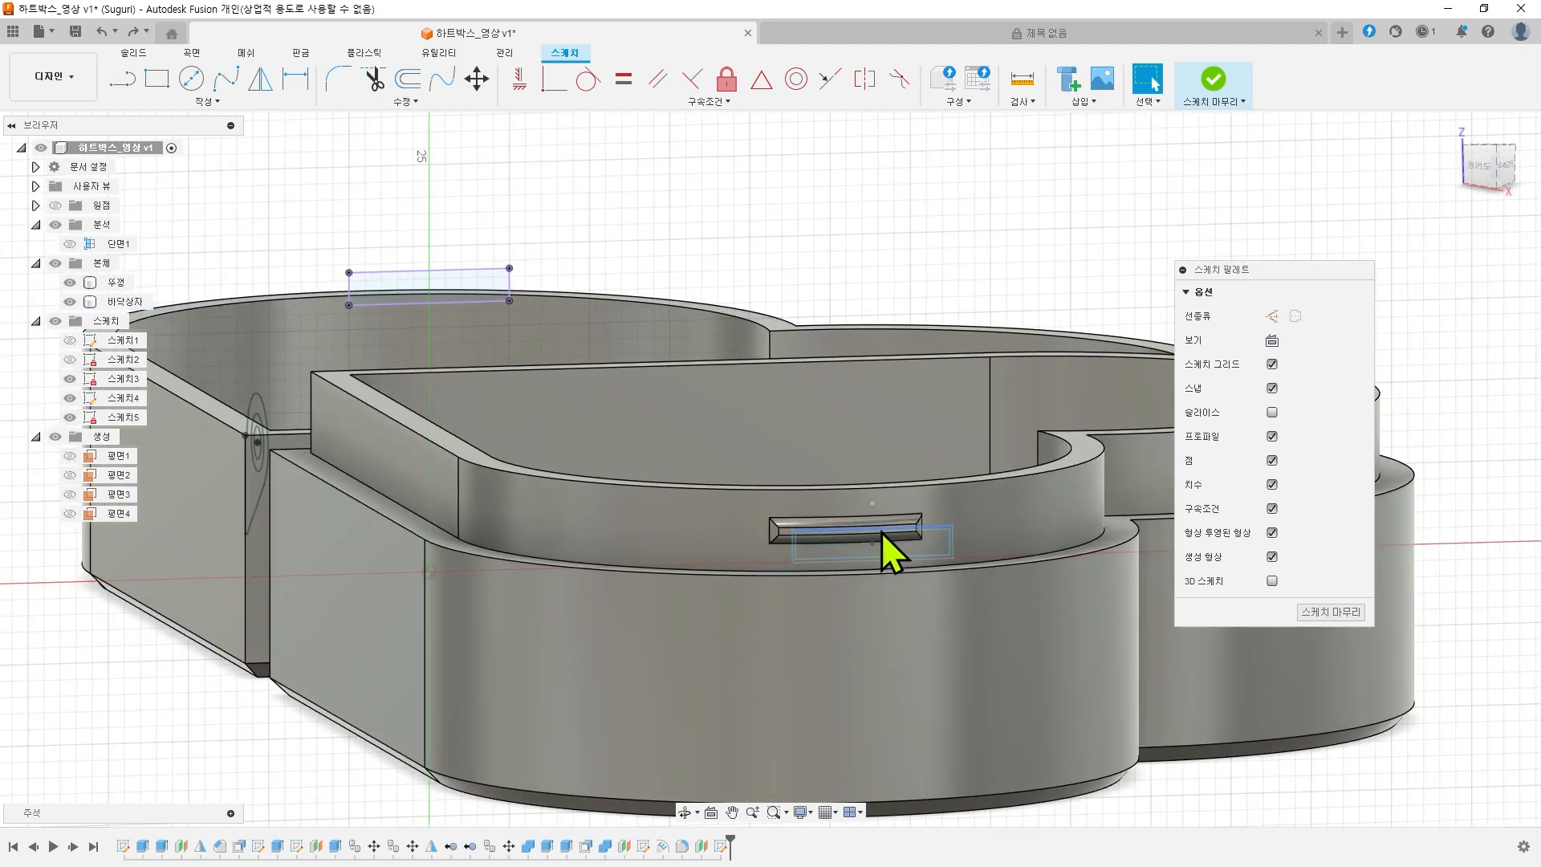
{"action": "scroll", "coordinate": [806, 530], "scroll_direction": "down", "scroll_amount": 2}
{"action": "middle_click_drag", "start_coordinate": [800, 530], "coordinate": [923, 570], "text": "shift"}
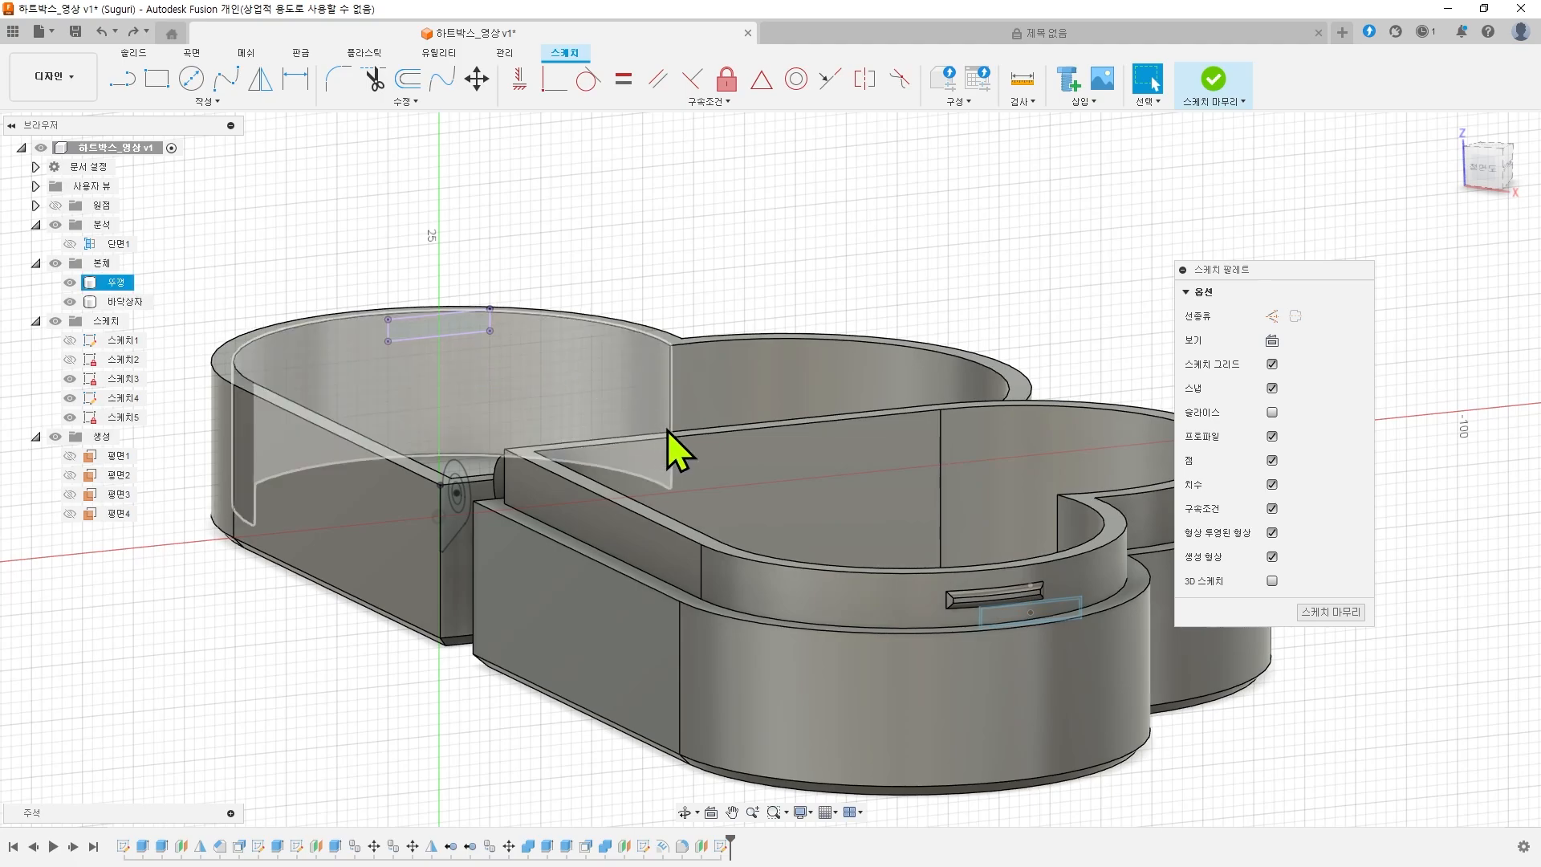
{"action": "mouse_move", "coordinate": [667, 431]}
{"action": "middle_mouse_down", "text": "shift"}
{"action": "mouse_move", "coordinate": [627, 411]}
{"action": "mouse_move", "coordinate": [662, 416]}
{"action": "middle_mouse_up", "text": "shift"}
{"action": "key", "text": "Escape"}
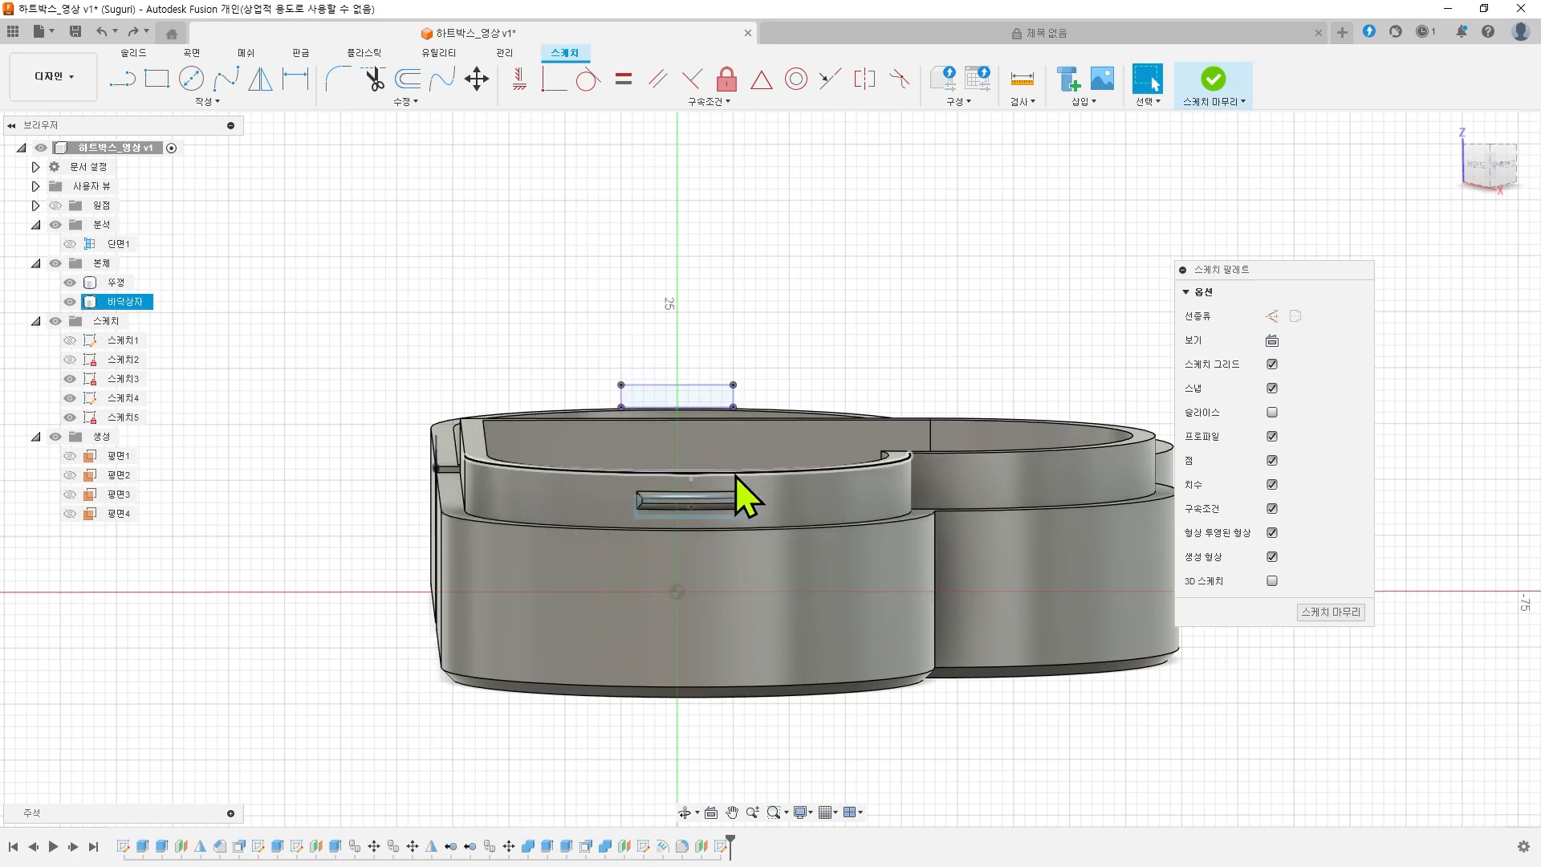
{"action": "left_click", "coordinate": [791, 507]}
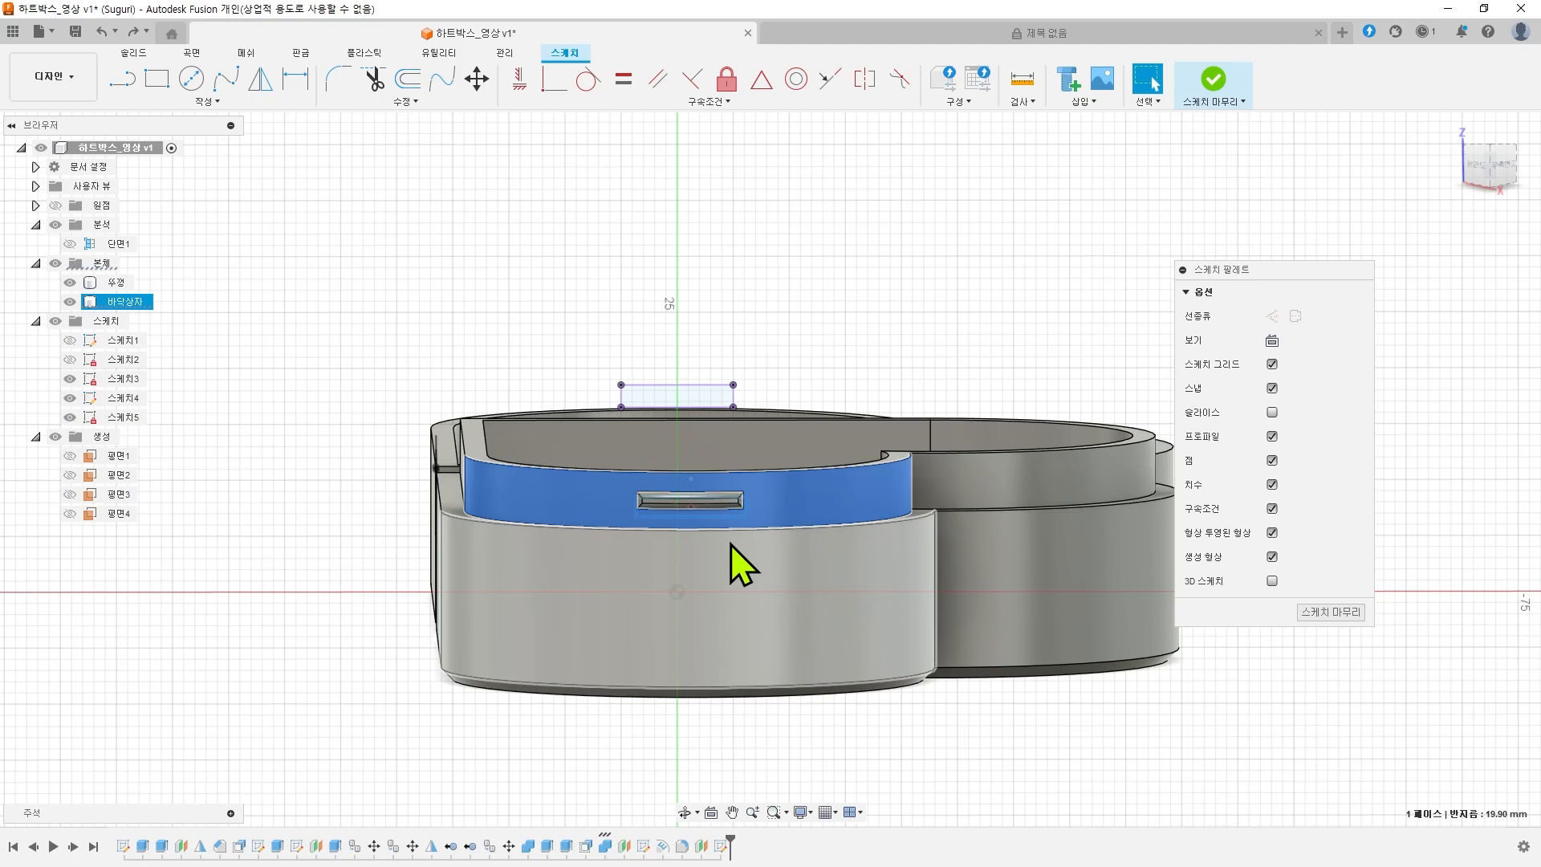
{"action": "scroll", "coordinate": [731, 544], "scroll_direction": "up", "scroll_amount": 5}
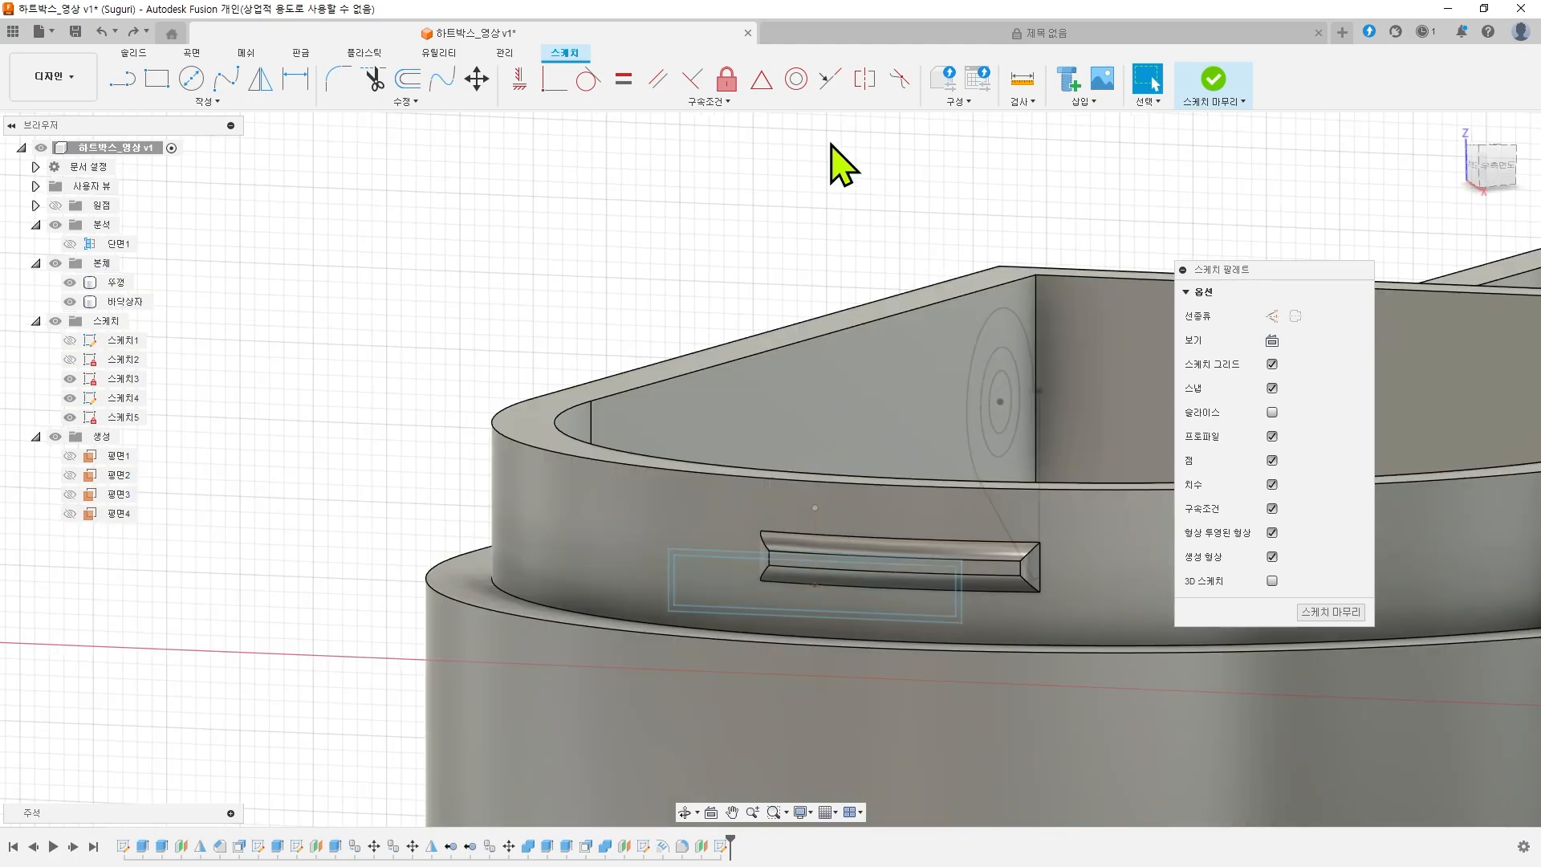
- Measure the distance from the embossed strip's upper edge to the top edge of the base's inner rim
{"action": "left_click", "coordinate": [1023, 80]}
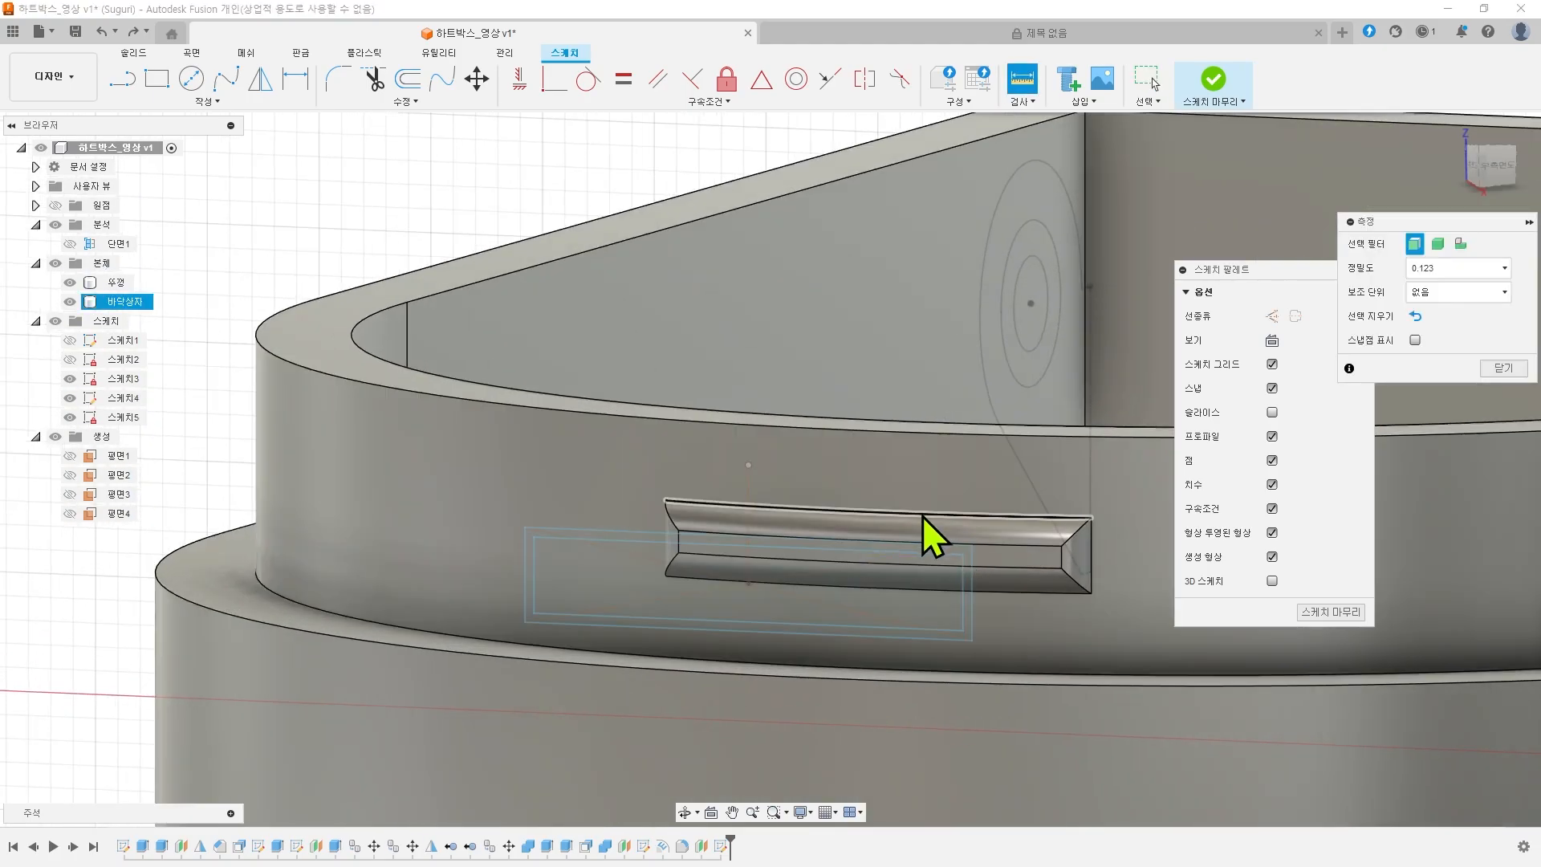
{"action": "left_click", "coordinate": [922, 514]}
{"action": "left_click", "coordinate": [913, 435]}
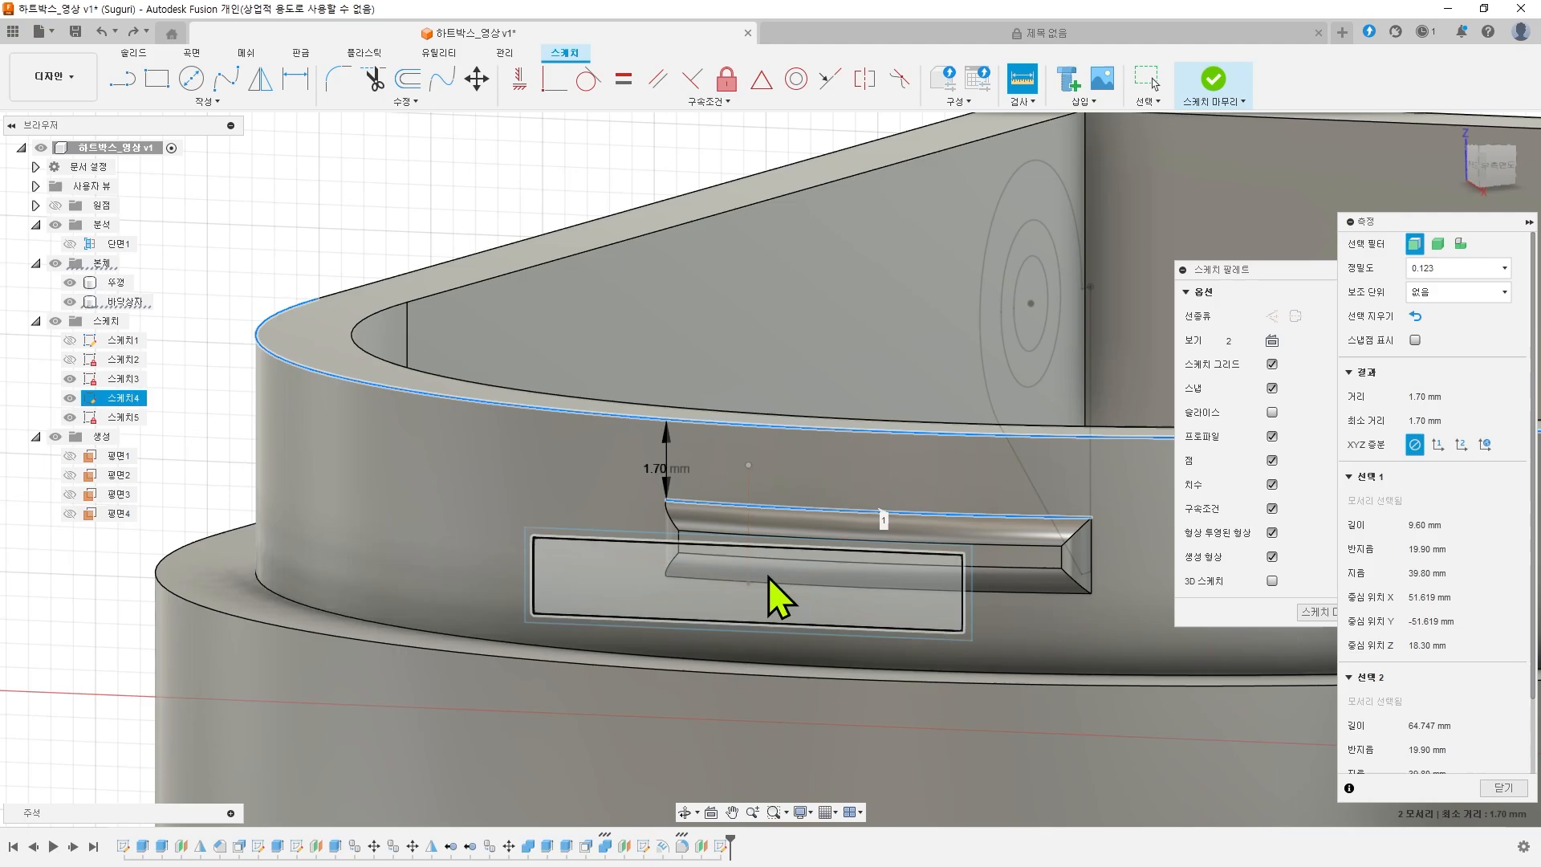
{"action": "scroll", "coordinate": [716, 522], "scroll_direction": "down", "scroll_amount": 5}
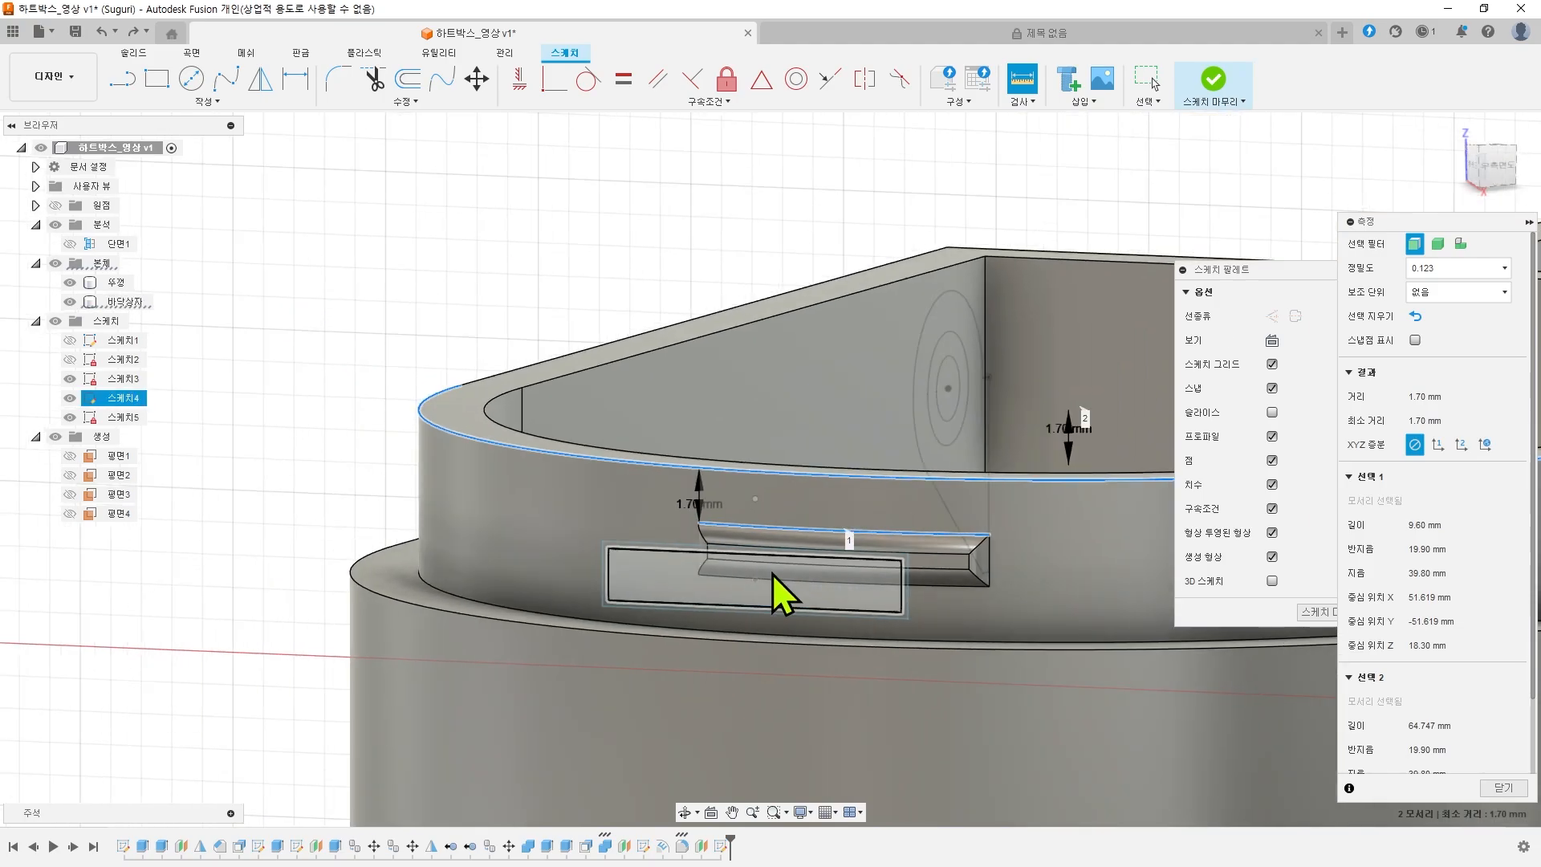
{"action": "middle_click_drag", "start_coordinate": [817, 462], "coordinate": [803, 353], "text": "shift"}
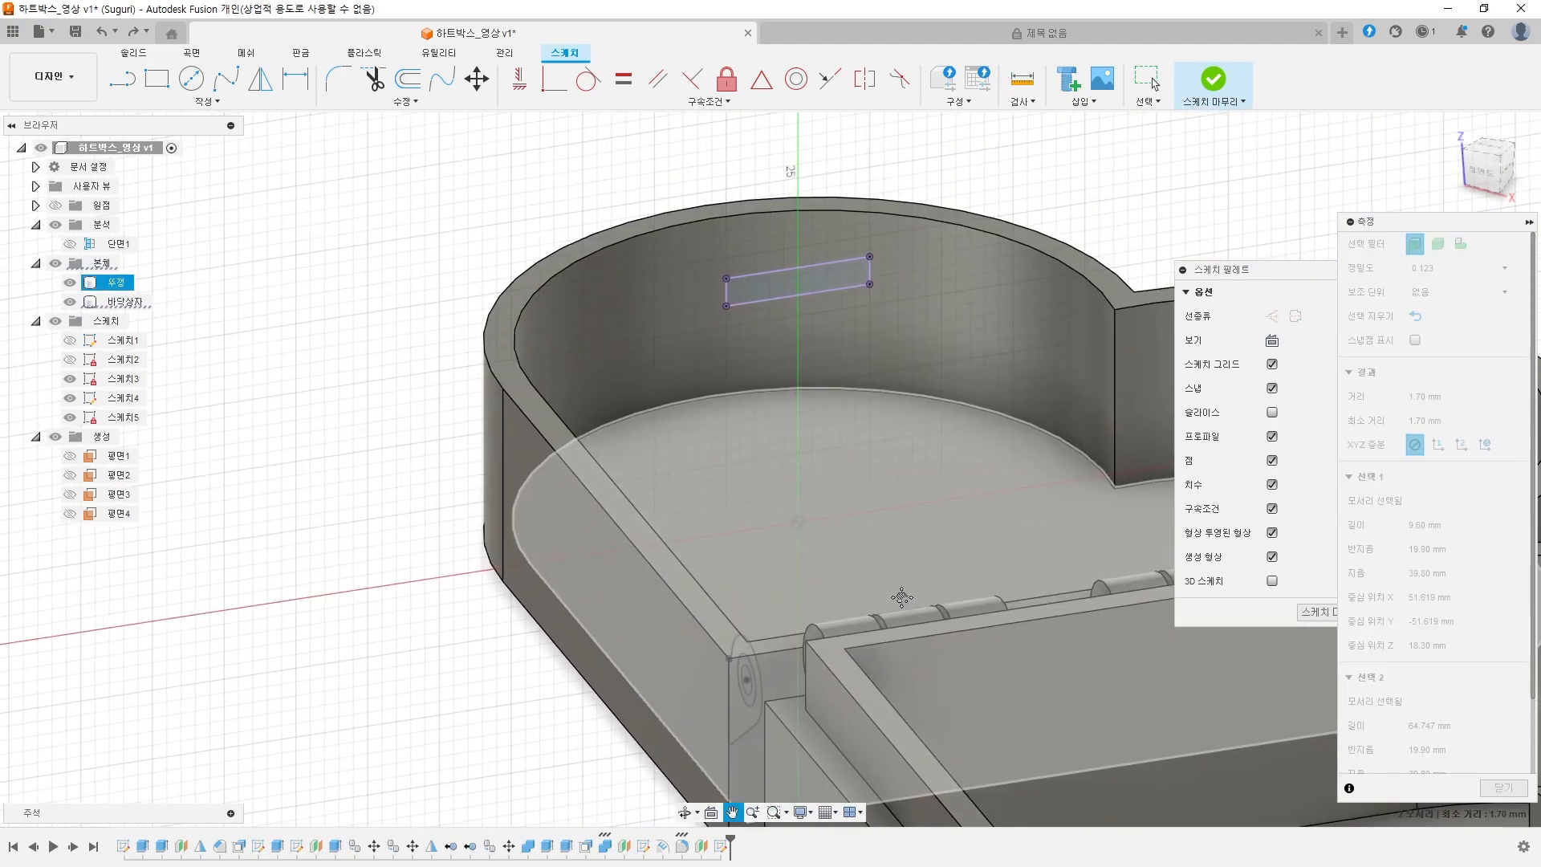
{"action": "scroll", "coordinate": [802, 348], "scroll_direction": "up", "scroll_amount": 2}
{"action": "key", "text": "Escape"}
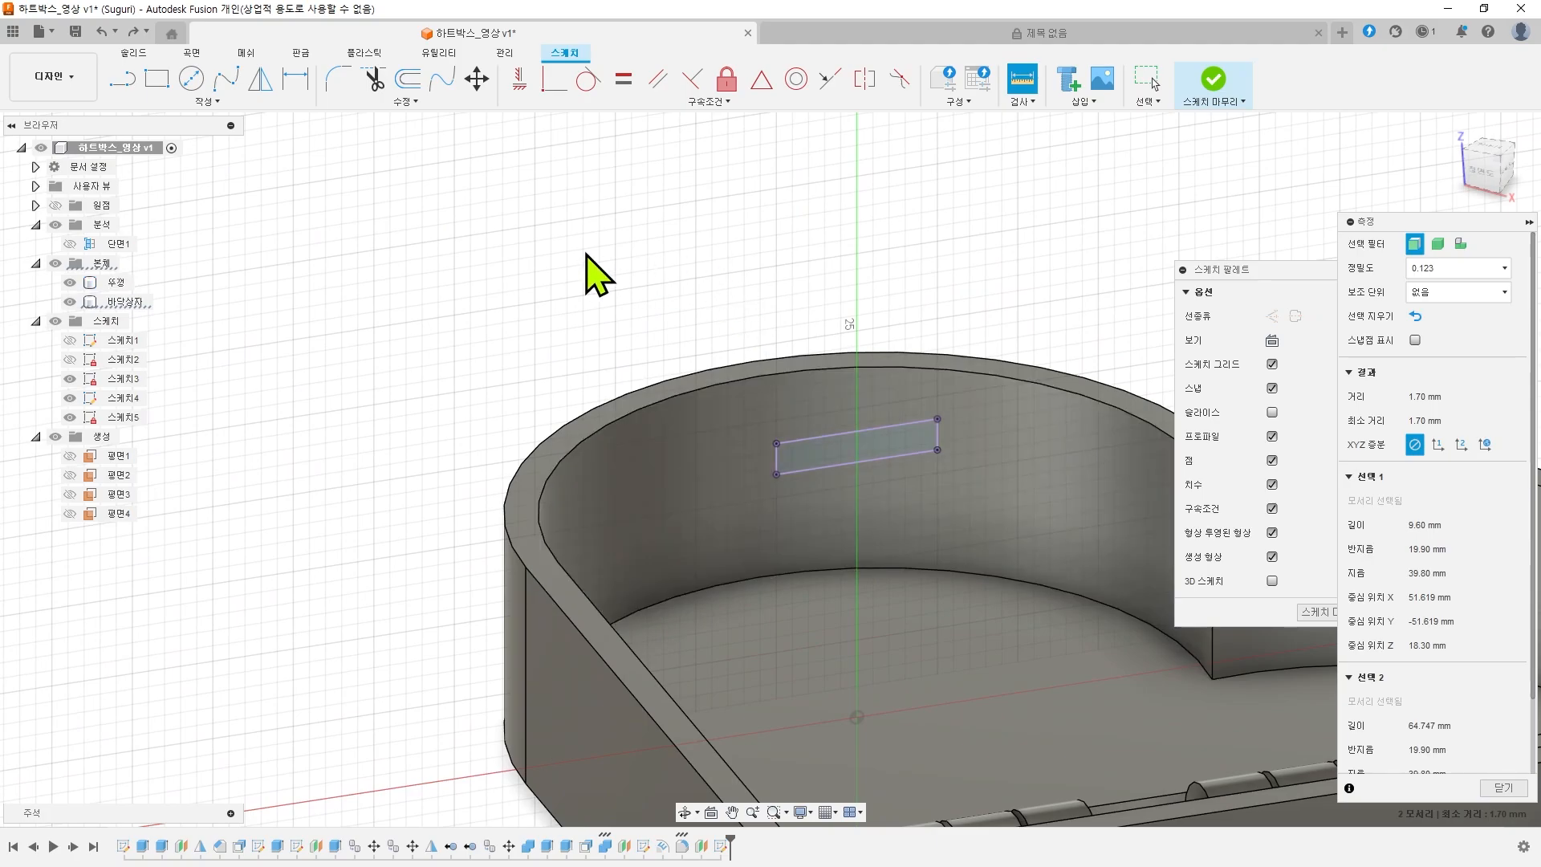
- Project the curved inner edge of the lid's rim into the lid sketch as a reference line
{"action": "left_click", "coordinate": [119, 83]}
{"action": "middle_click_drag", "start_coordinate": [506, 281], "coordinate": [867, 343], "text": "shift"}
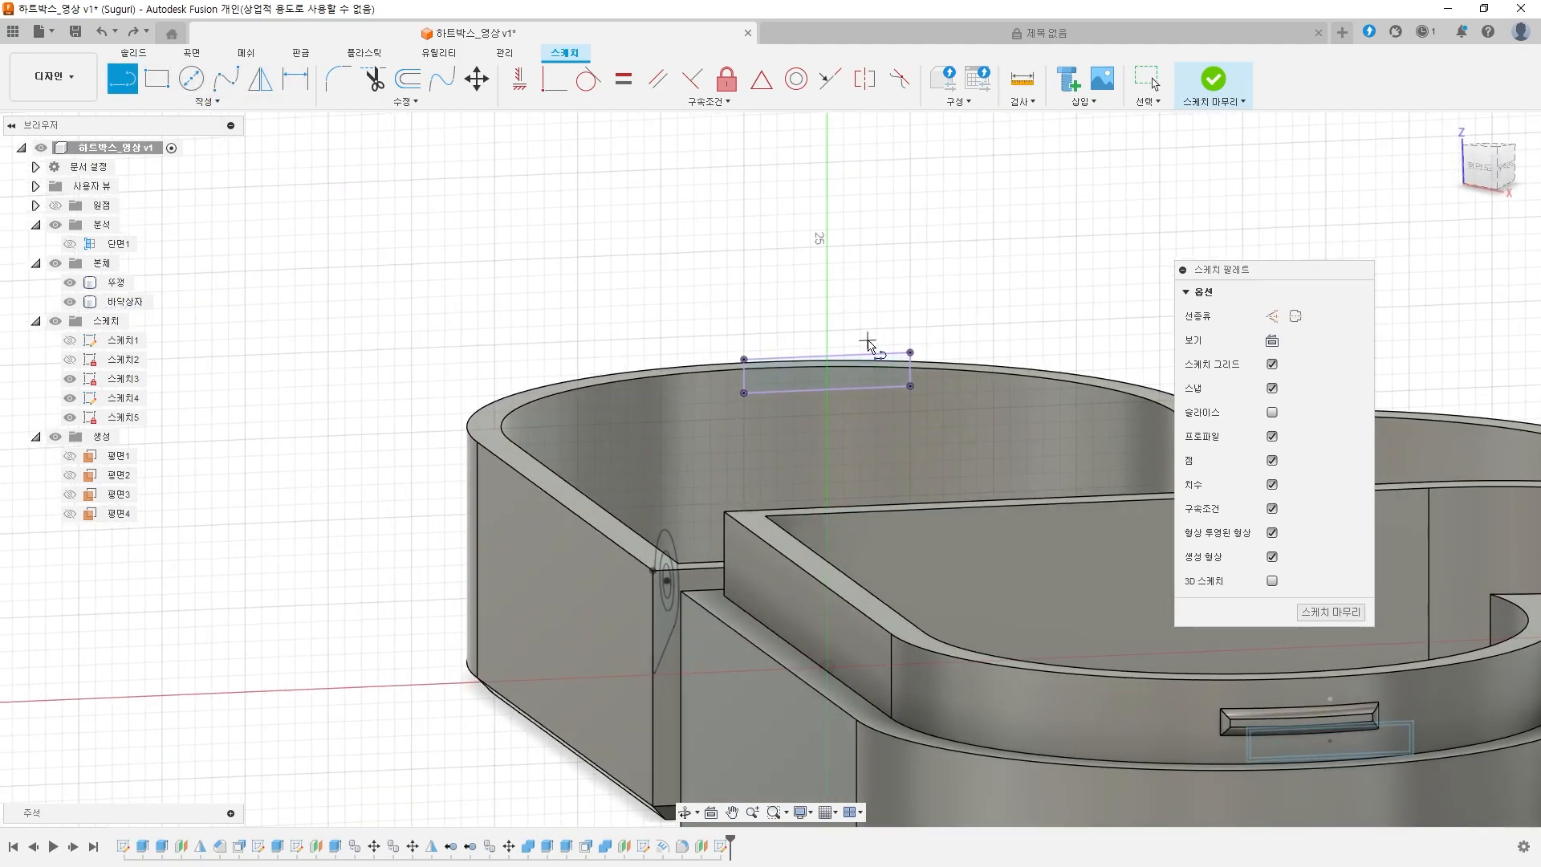
{"action": "left_click", "coordinate": [207, 102]}
{"action": "mouse_move", "coordinate": [192, 343]}
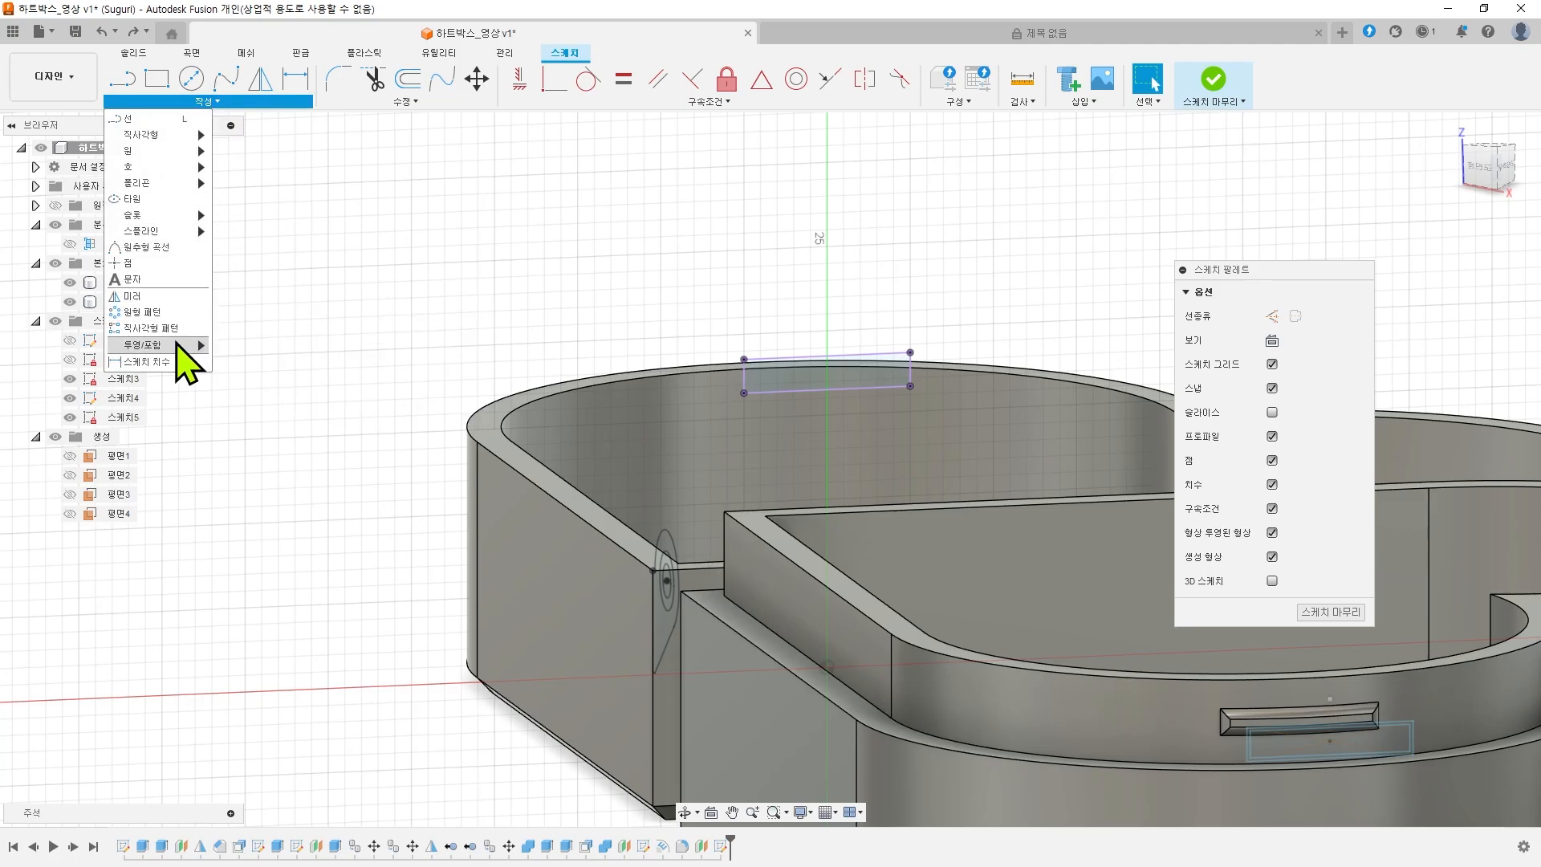
{"action": "left_click", "coordinate": [266, 344]}
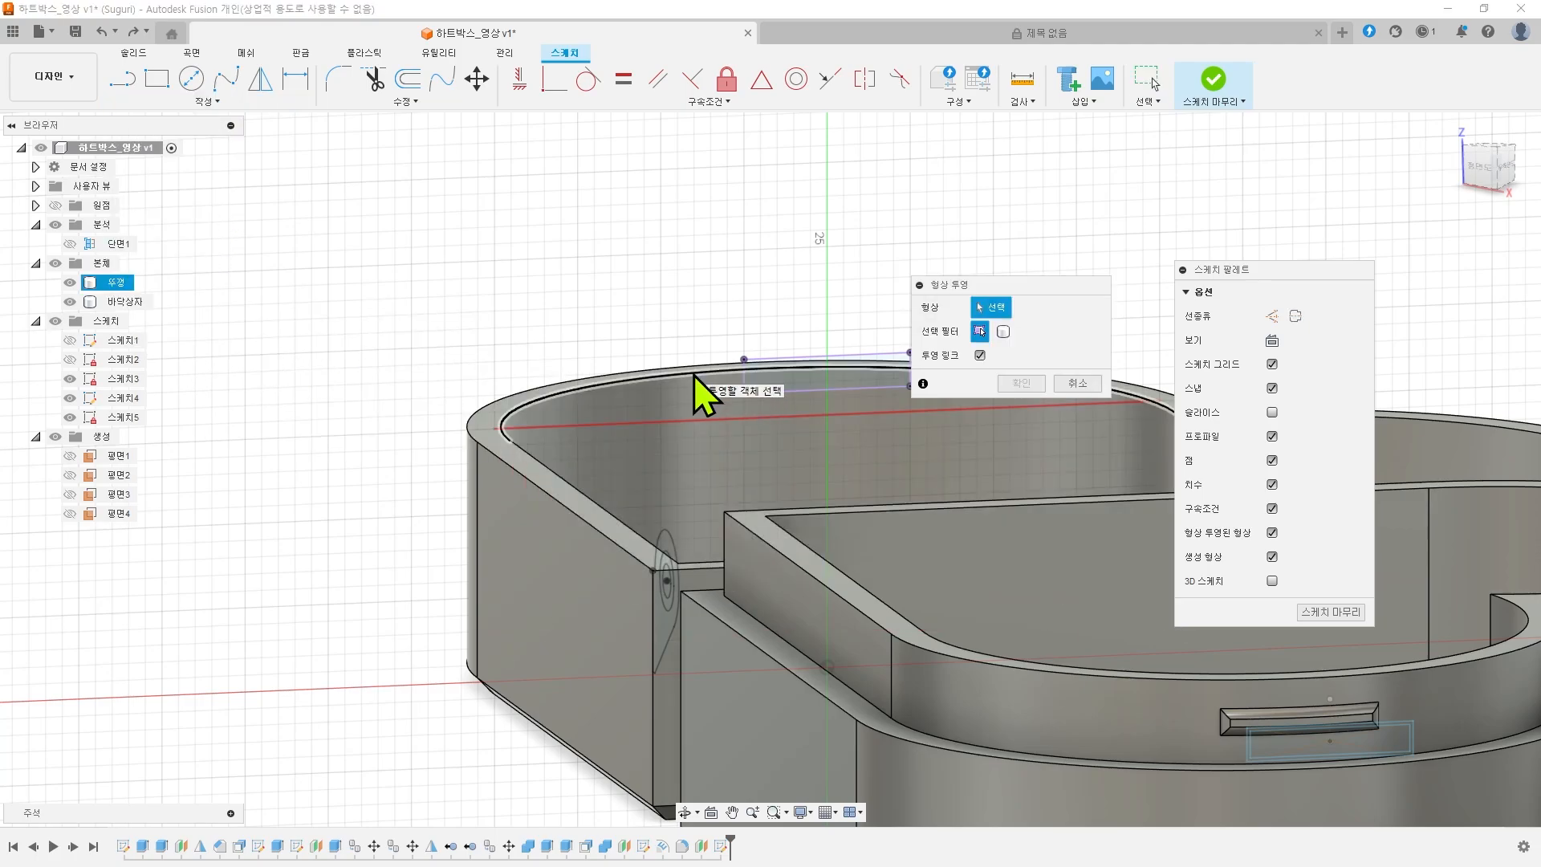
{"action": "left_click", "coordinate": [693, 372]}
{"action": "left_click", "coordinate": [1024, 384]}
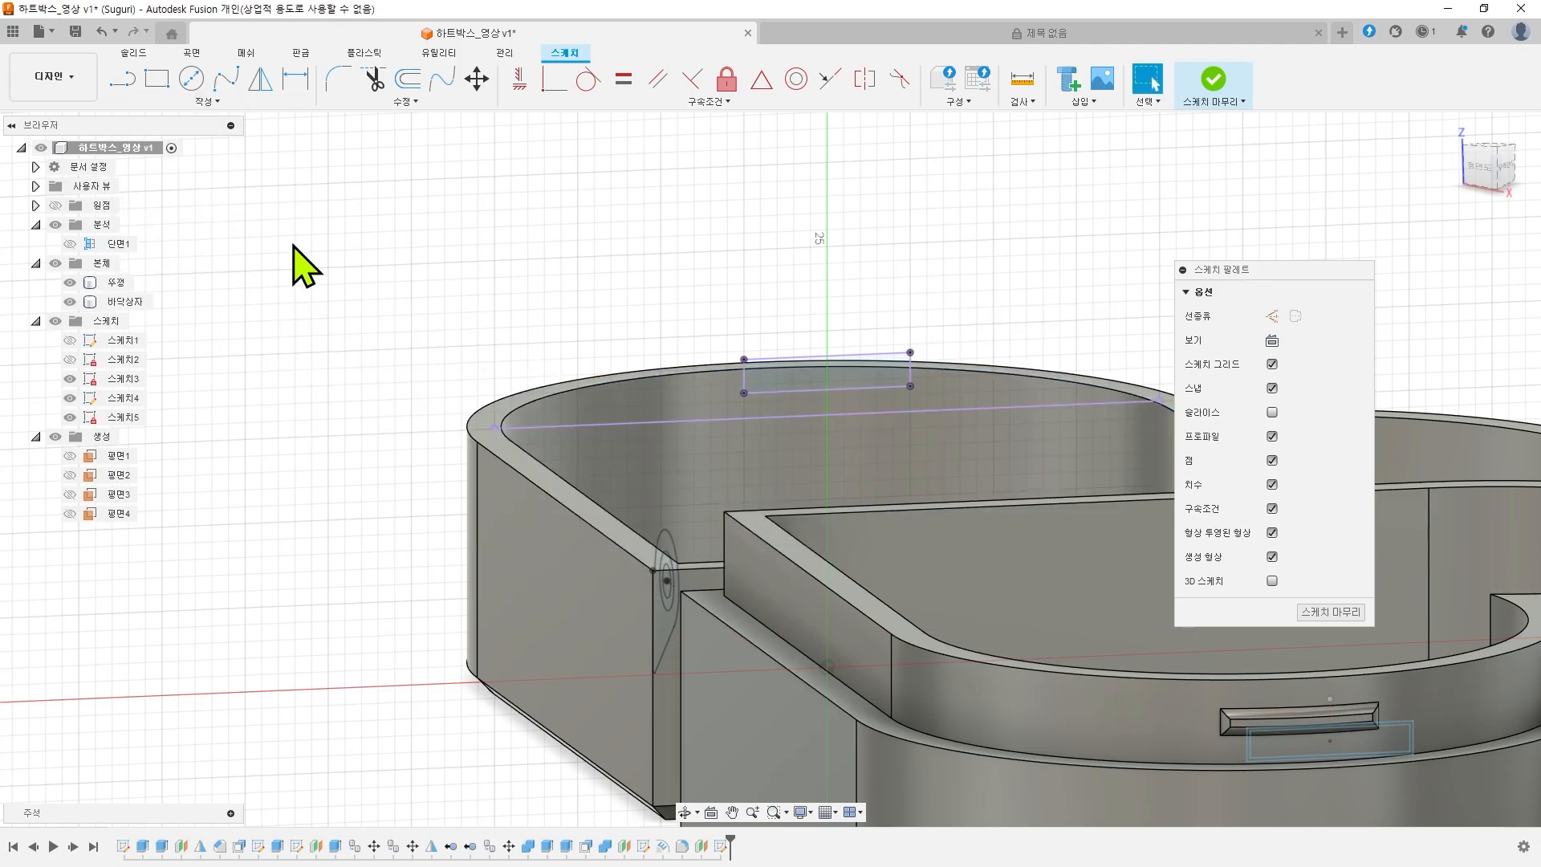
{"action": "middle_click_drag", "start_coordinate": [445, 267], "coordinate": [319, 255]}
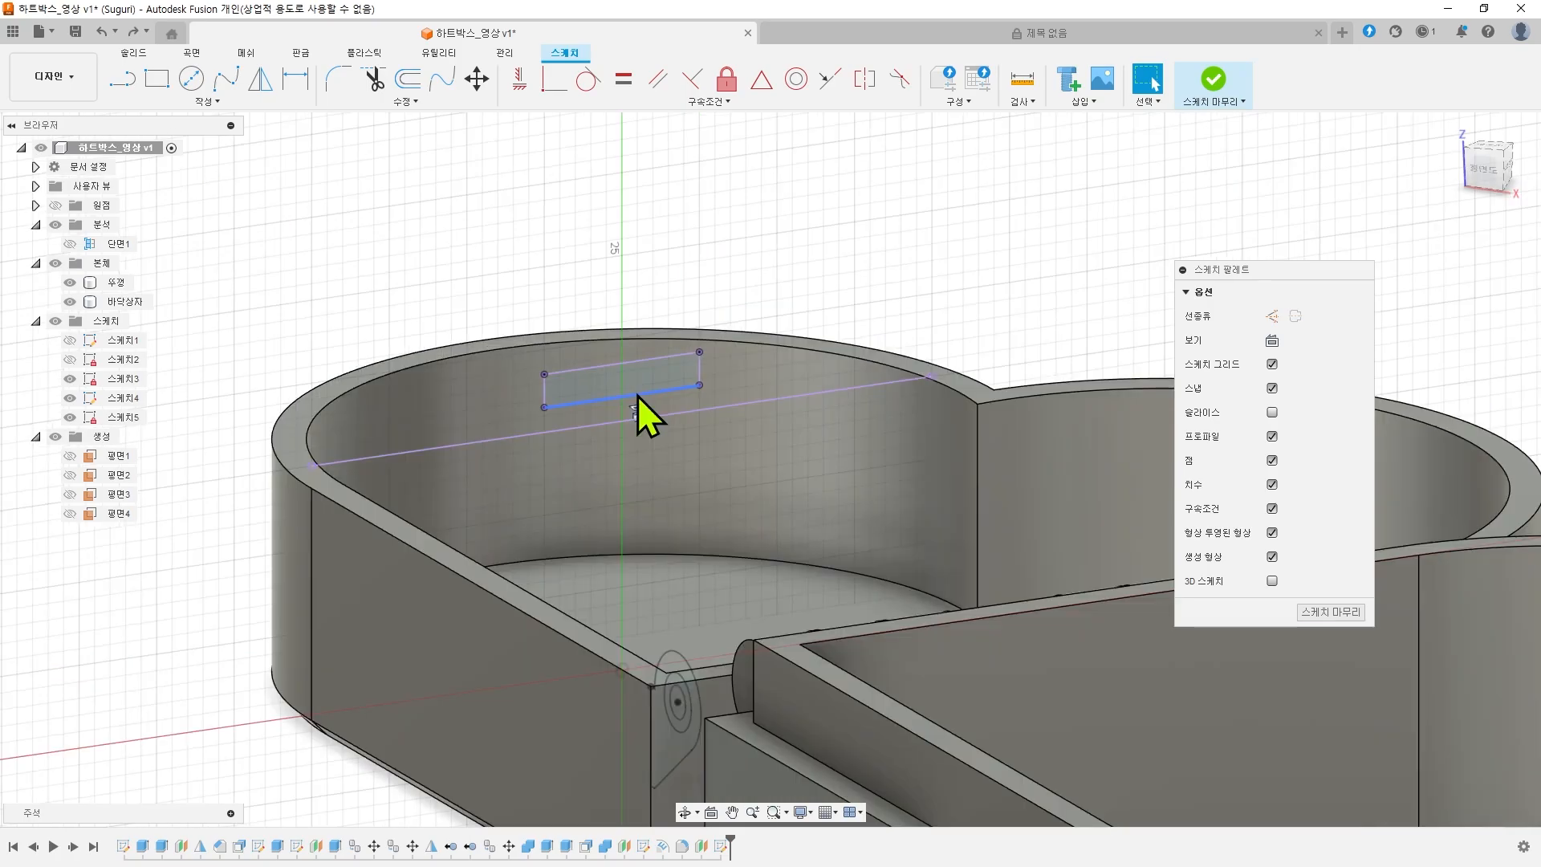
- Measure the distance between the projected rim line and the lower edge of the projected rectangle in the lid sketch
{"action": "double_click", "coordinate": [637, 396]}
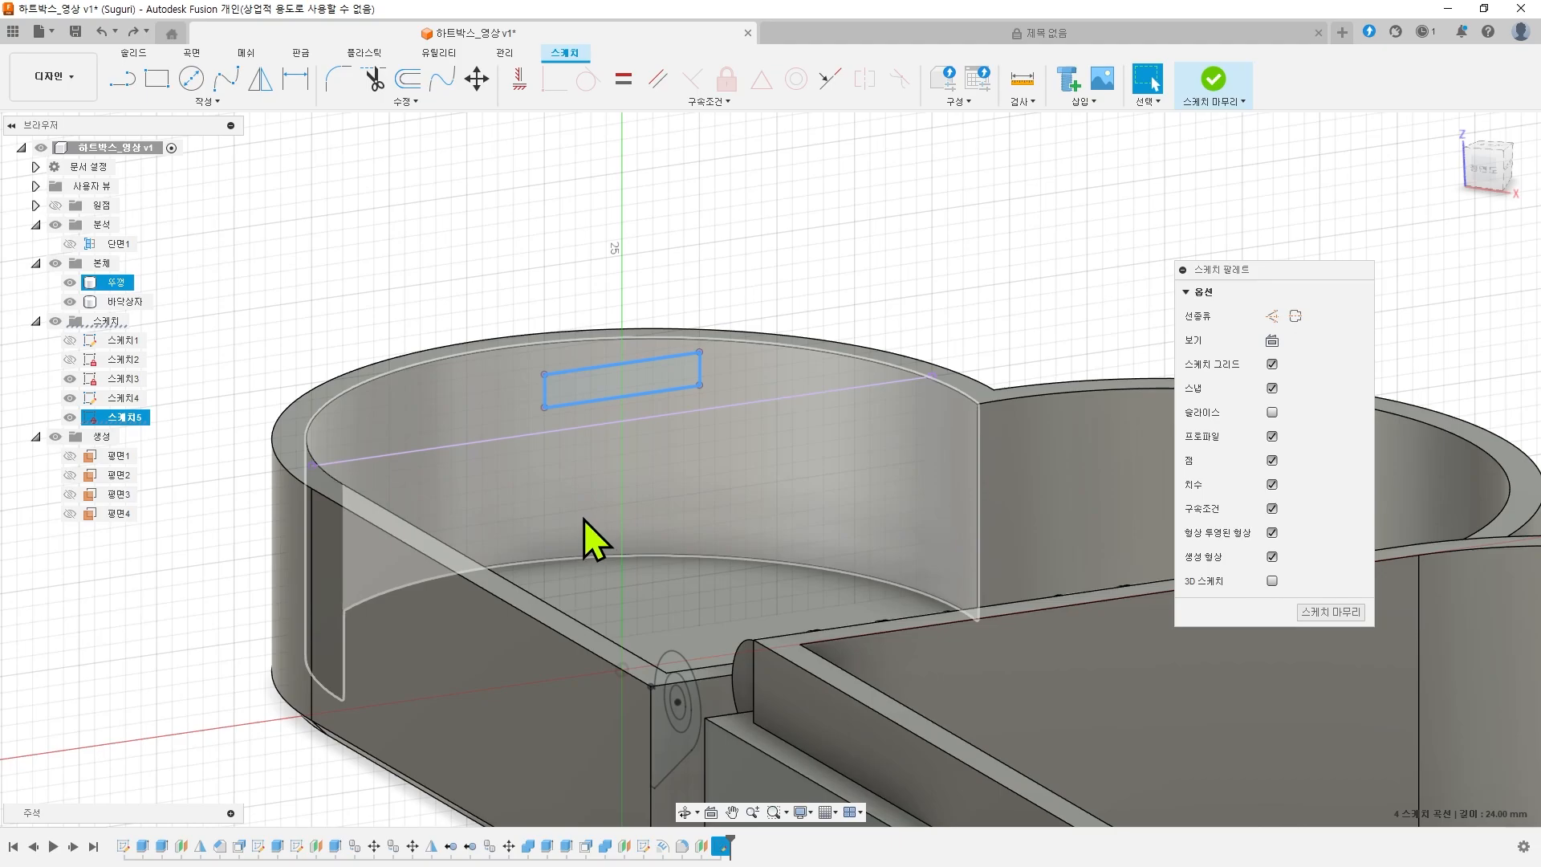
{"action": "left_click", "coordinate": [543, 271]}
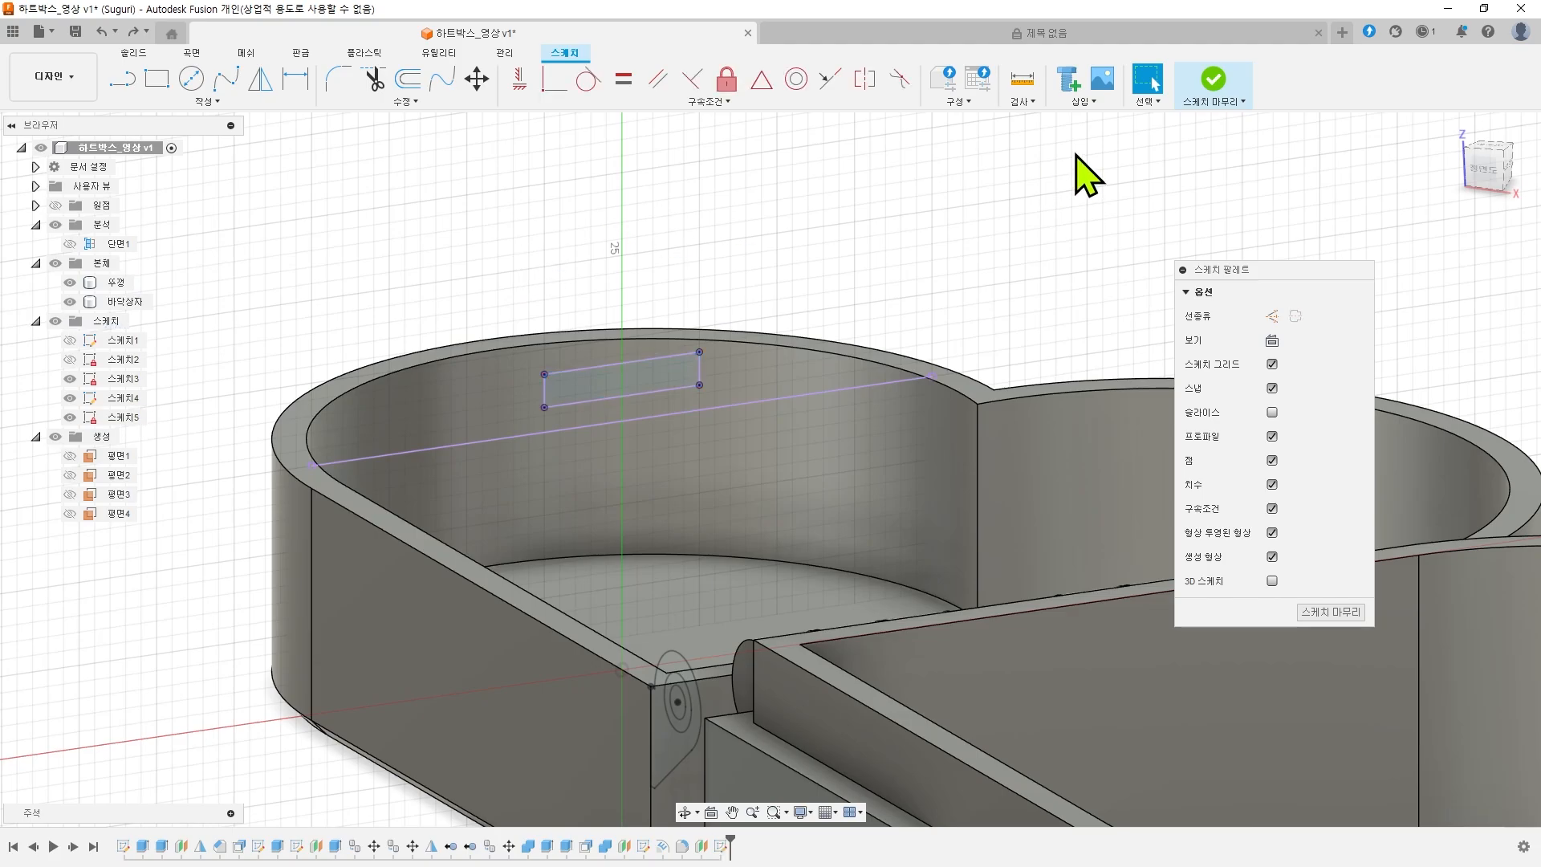
{"action": "left_click", "coordinate": [1013, 83]}
{"action": "left_click", "coordinate": [663, 415]}
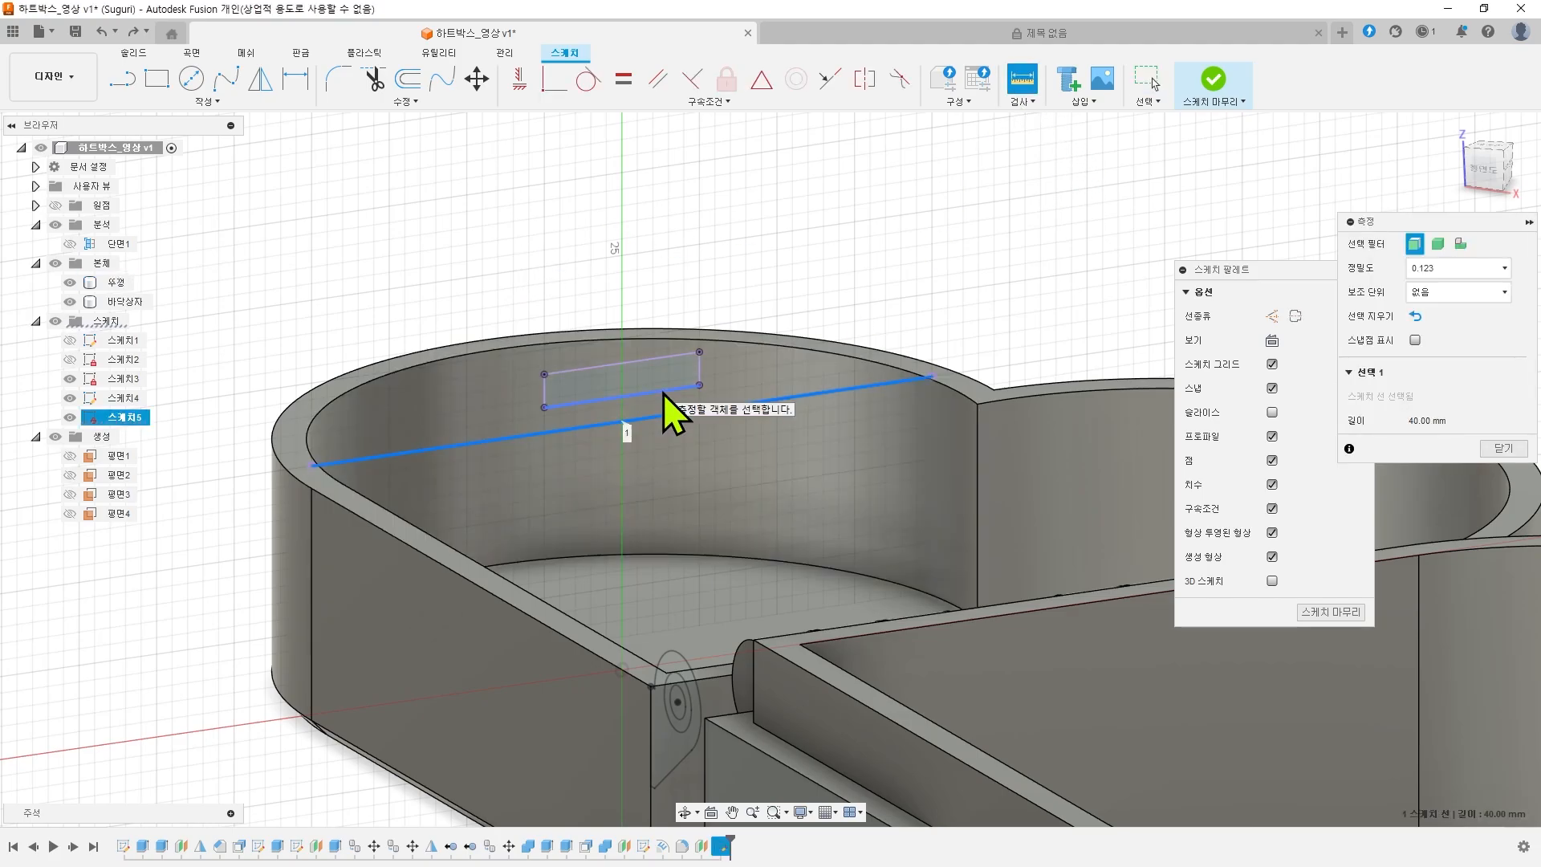
{"action": "left_click", "coordinate": [663, 391]}
{"action": "scroll", "coordinate": [722, 398], "scroll_direction": "up", "scroll_amount": 5}
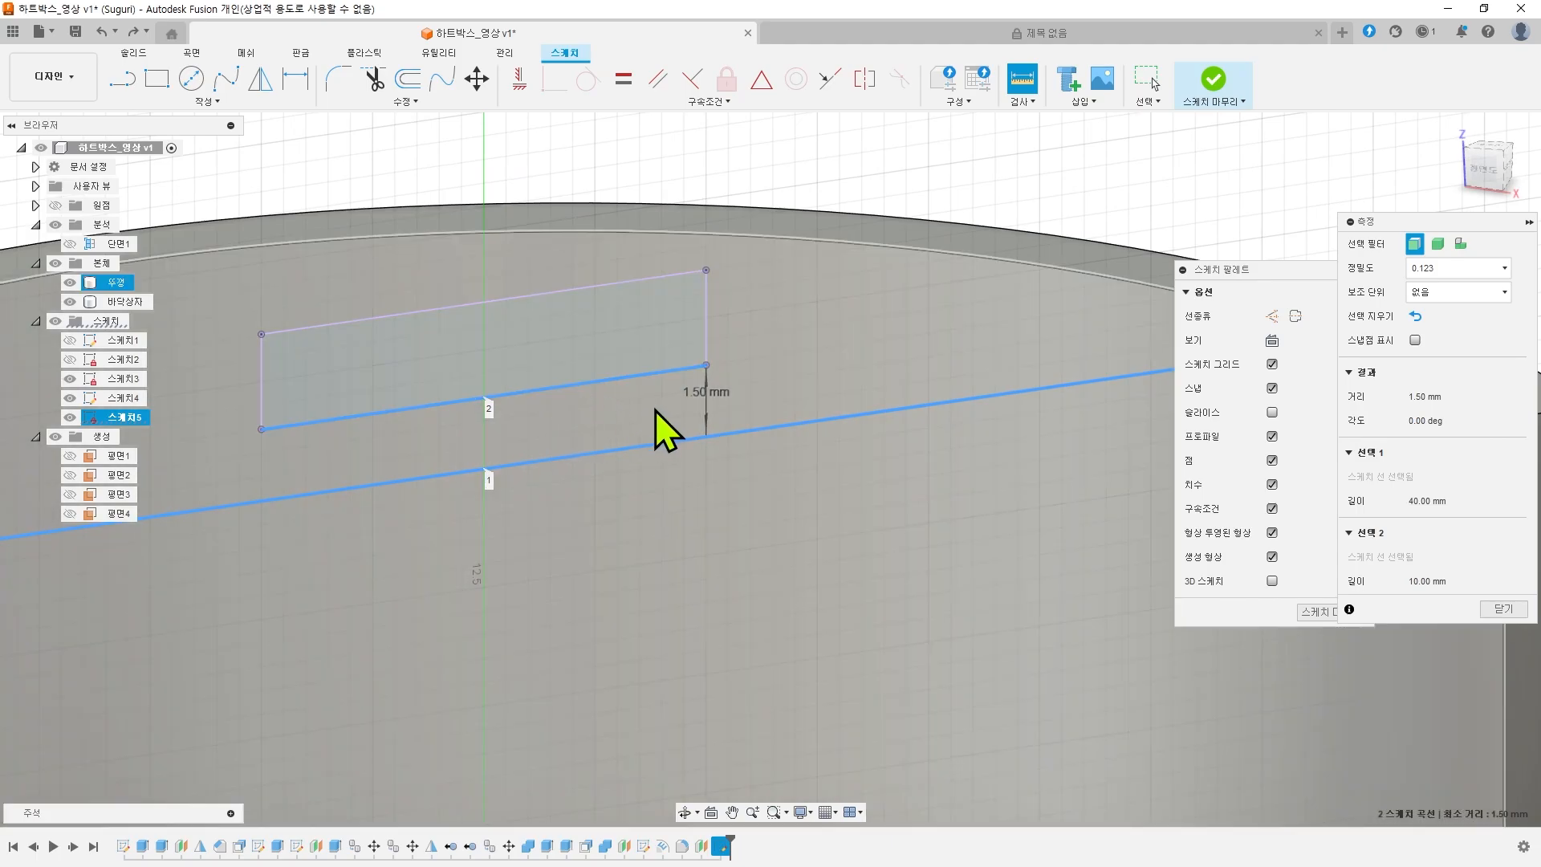
{"action": "key", "text": "Escape"}
{"action": "scroll", "coordinate": [571, 296], "scroll_direction": "down", "scroll_amount": 4}
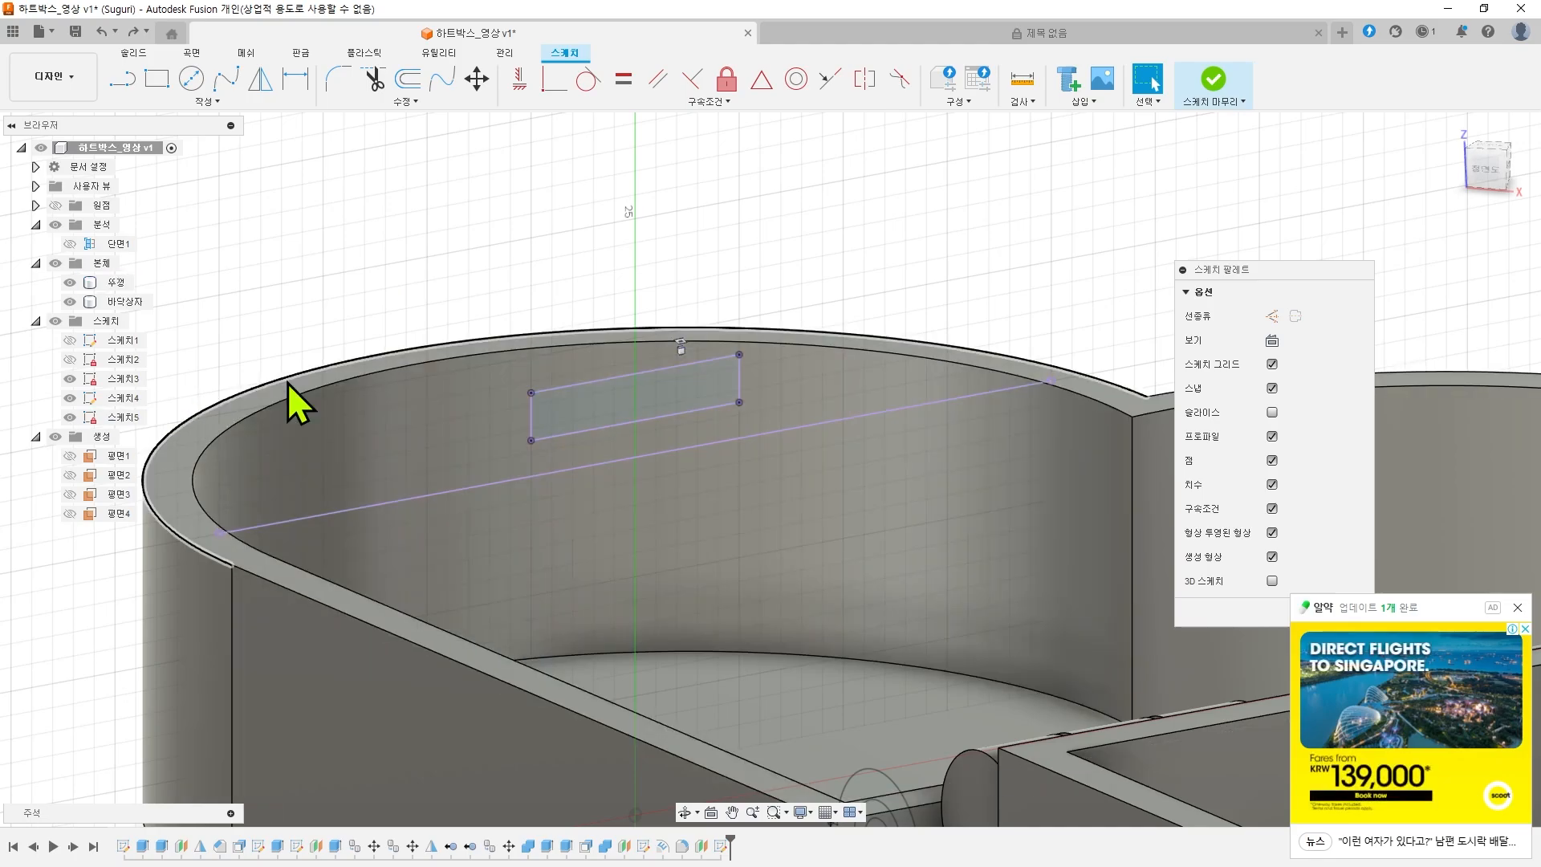
- Move the projected rectangle's four lines down the lid wall by a Y distance of -1.5-1.7-2 mm
{"action": "double_click", "coordinate": [656, 374]}
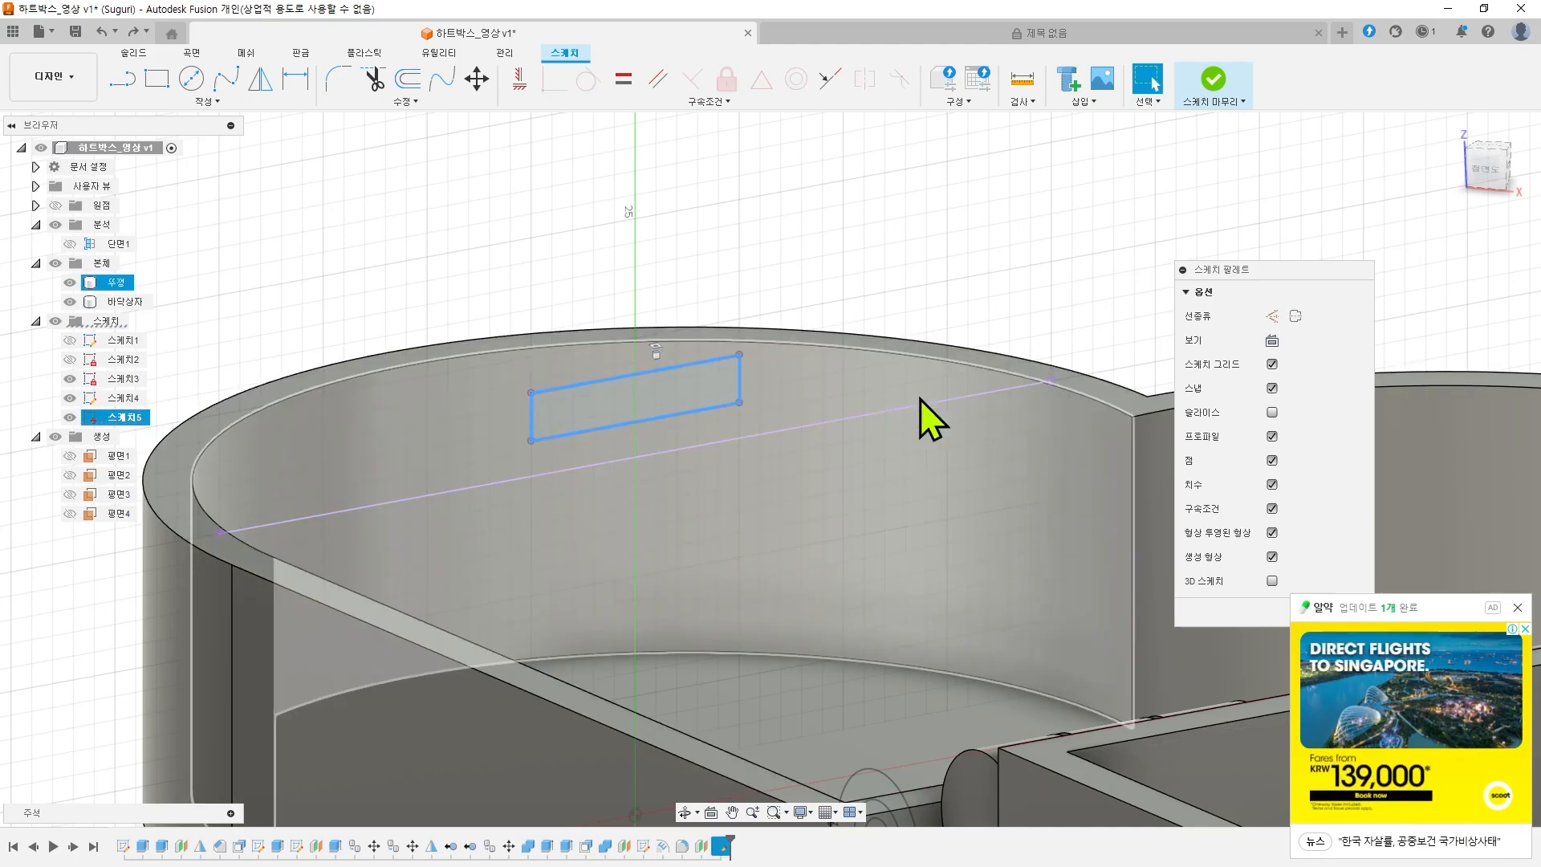
{"action": "key", "text": "m"}
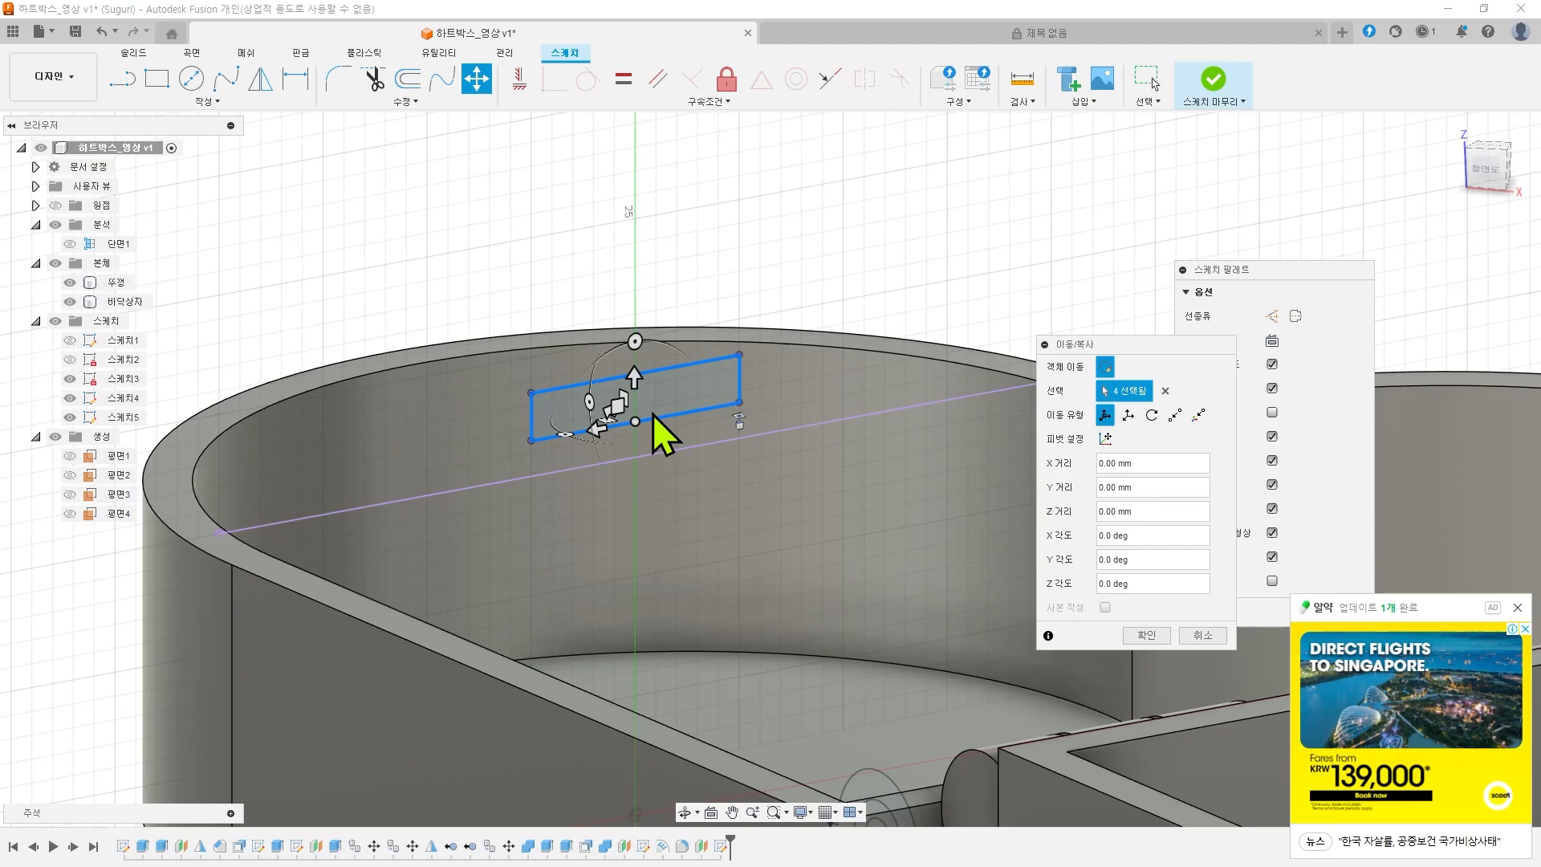
{"action": "left_click_drag", "start_coordinate": [635, 376], "coordinate": [634, 494]}
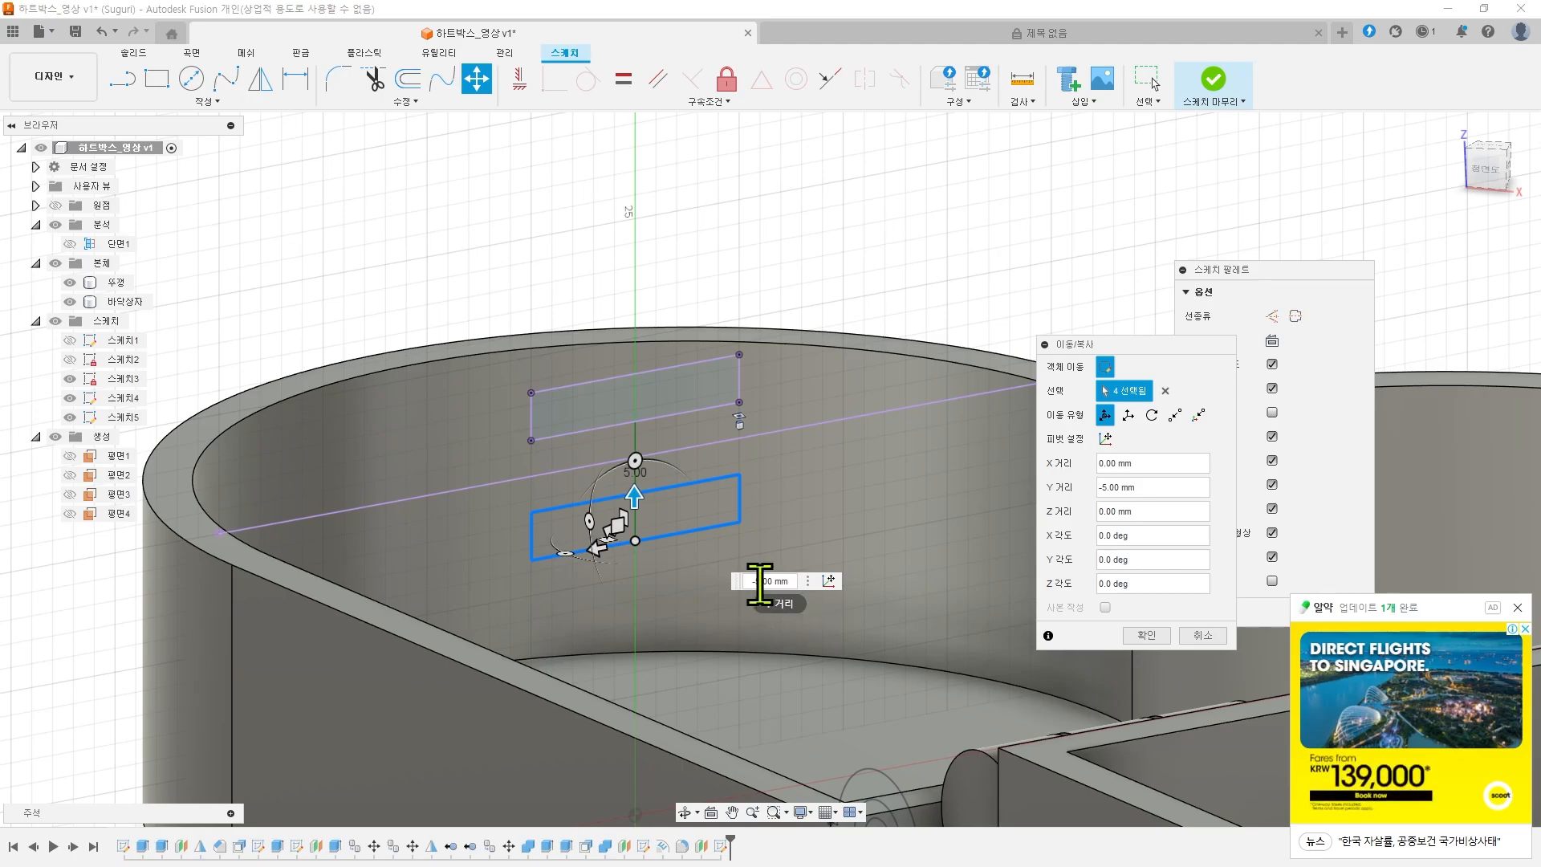
{"action": "mouse_move", "coordinate": [633, 514]}
{"action": "left_mouse_down"}
{"action": "mouse_move", "coordinate": [634, 382]}
{"action": "mouse_move", "coordinate": [635, 493]}
{"action": "left_mouse_up"}
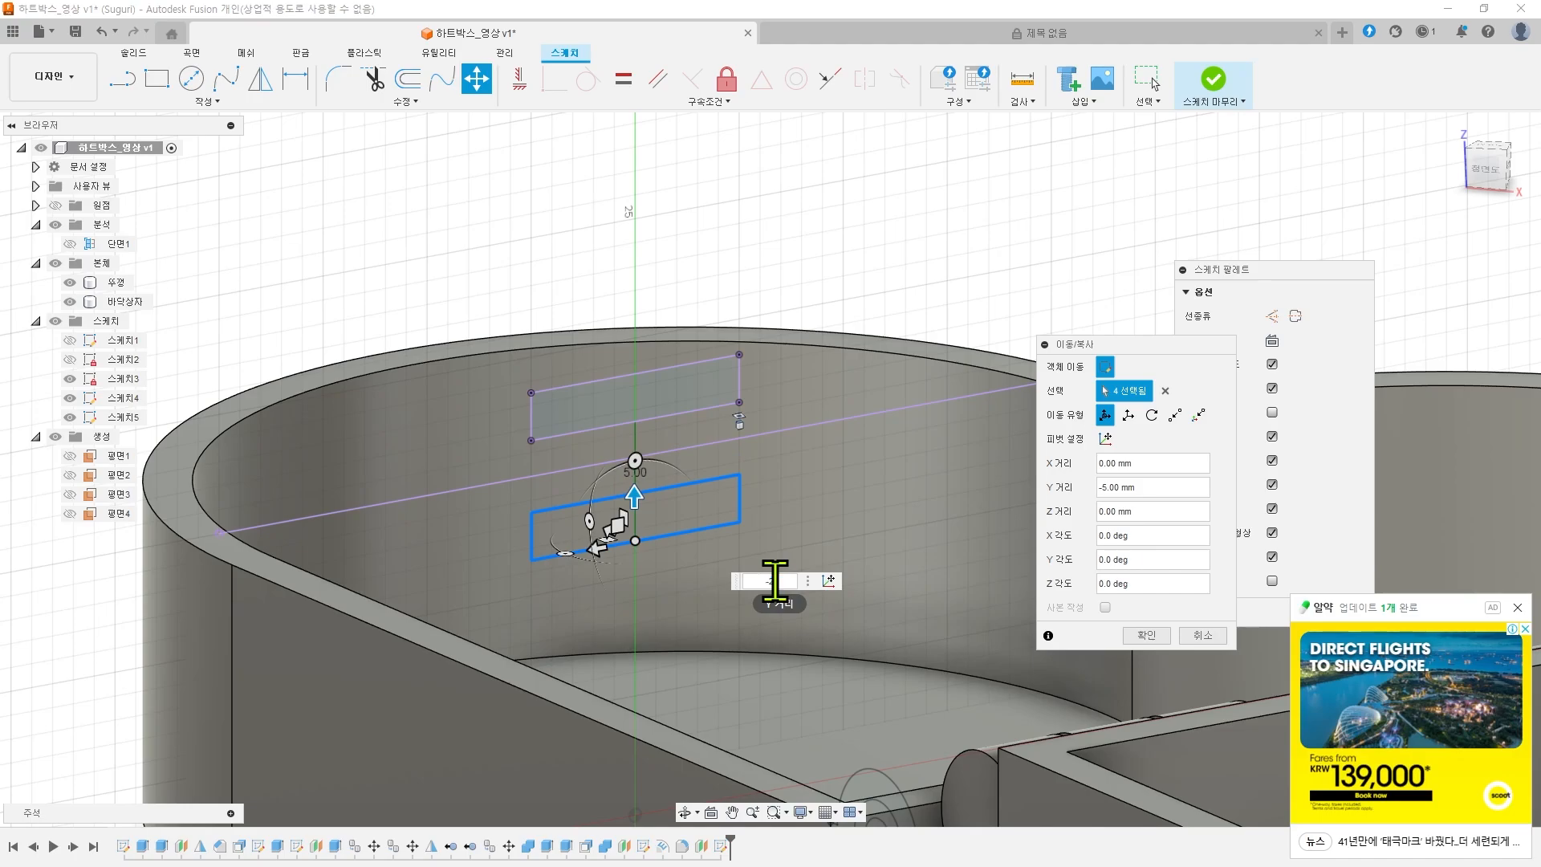
{"action": "type", "text": "-2"}
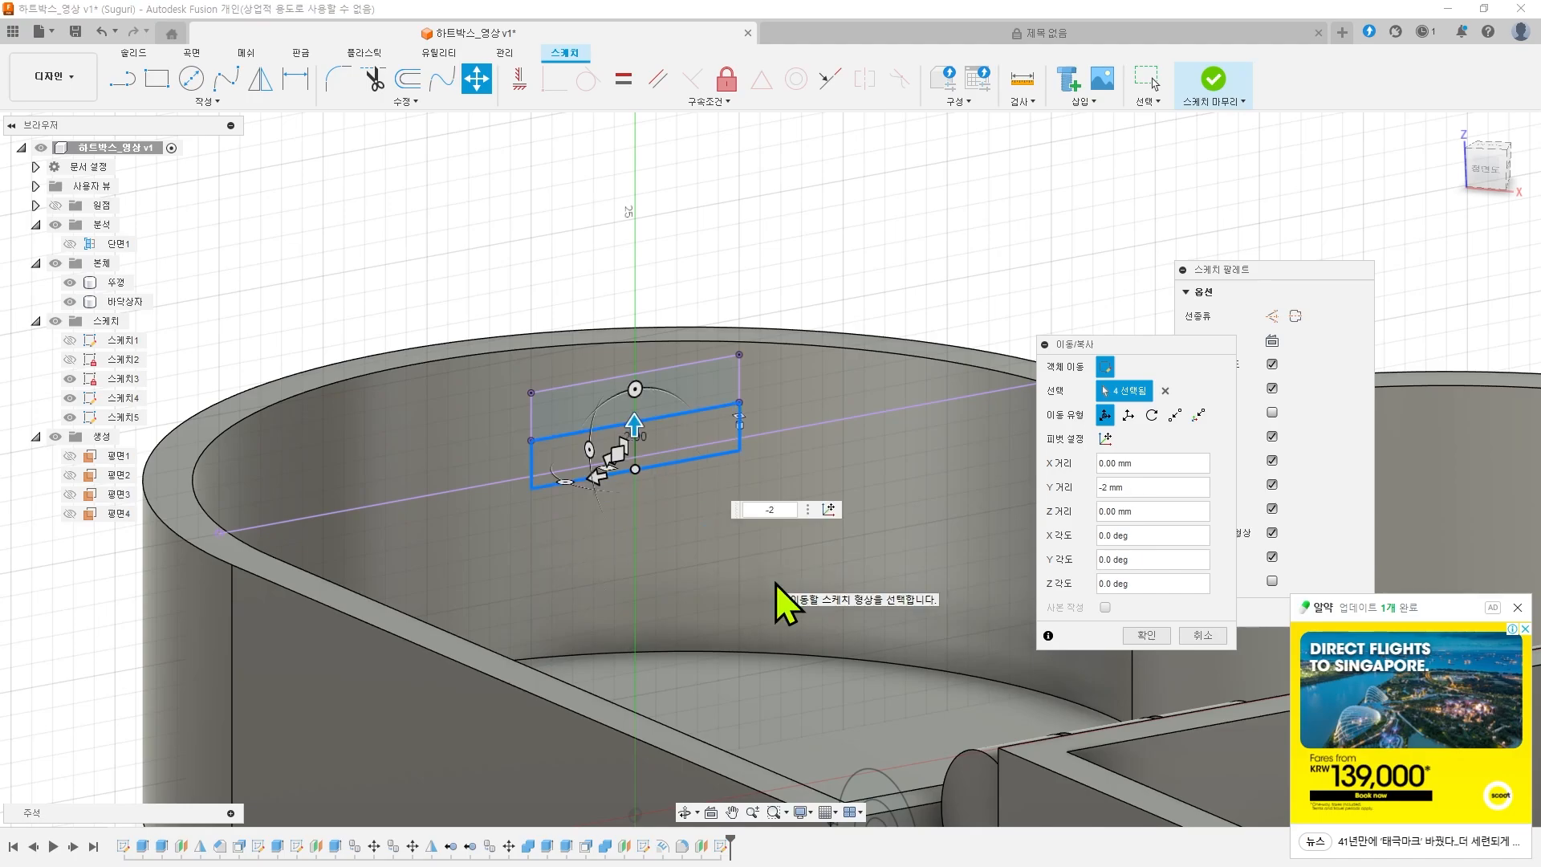
{"action": "middle_click_drag", "start_coordinate": [738, 554], "coordinate": [731, 542], "text": "shift"}
{"action": "type", "text": "-"}
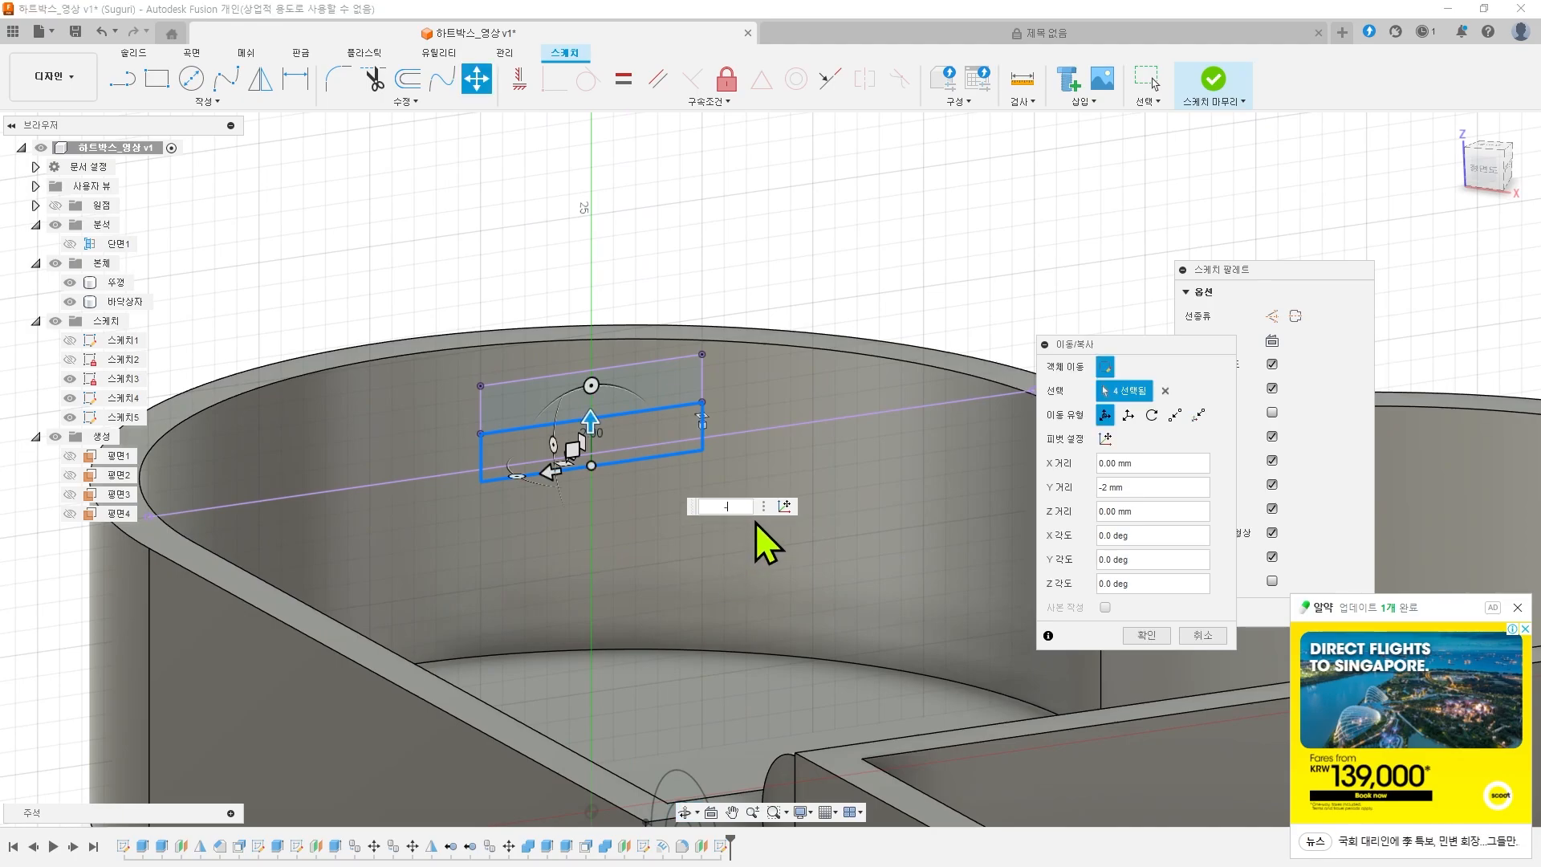
{"action": "type", "text": "1.5"}
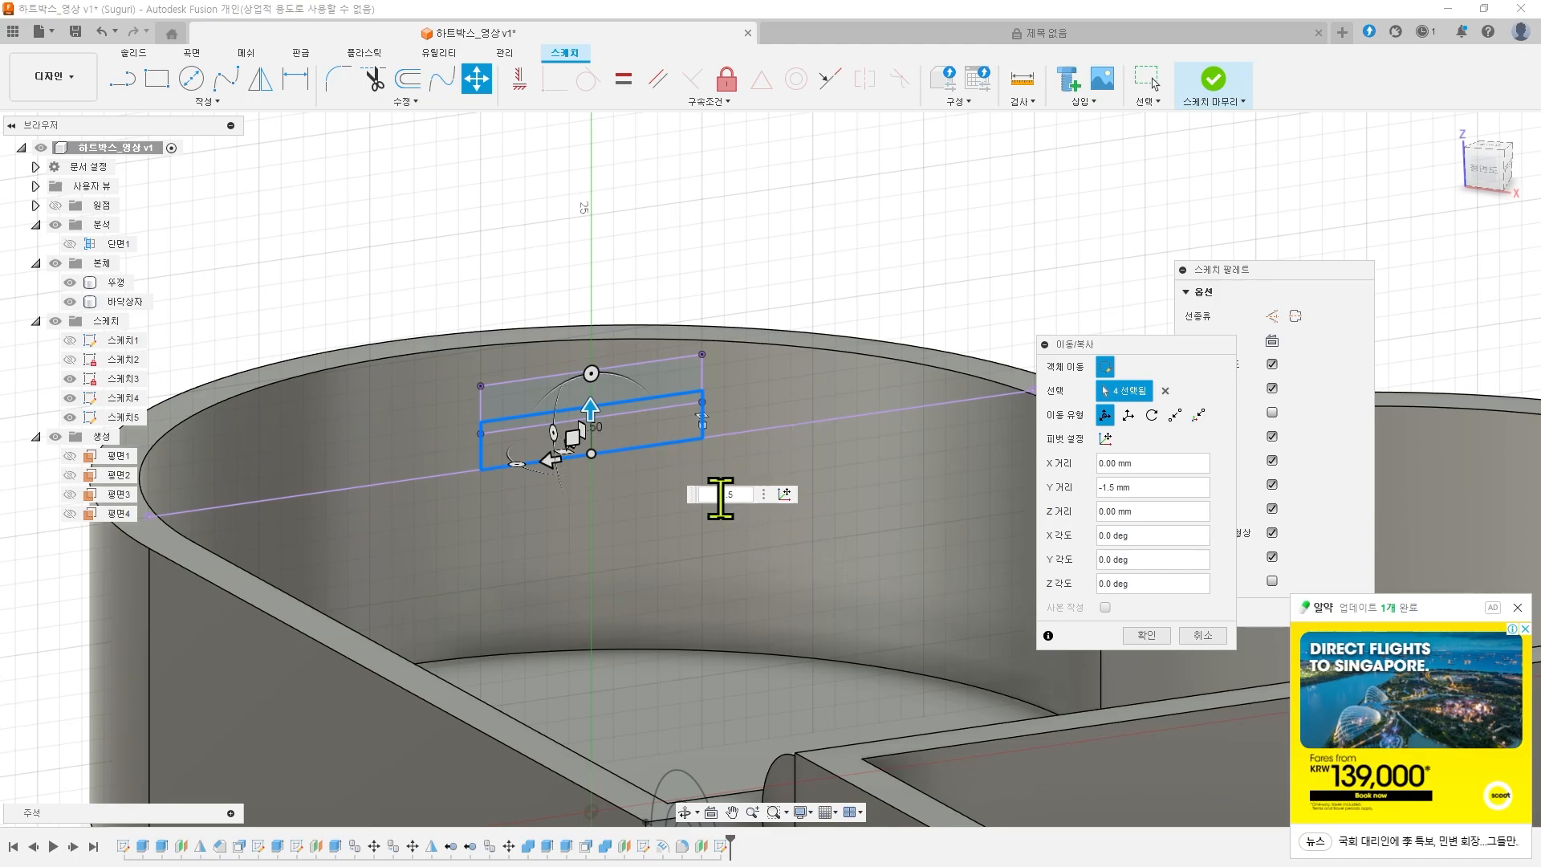
{"action": "left_click", "coordinate": [742, 494]}
{"action": "type", "text": "-1"}
{"action": "type", "text": ".7-"}
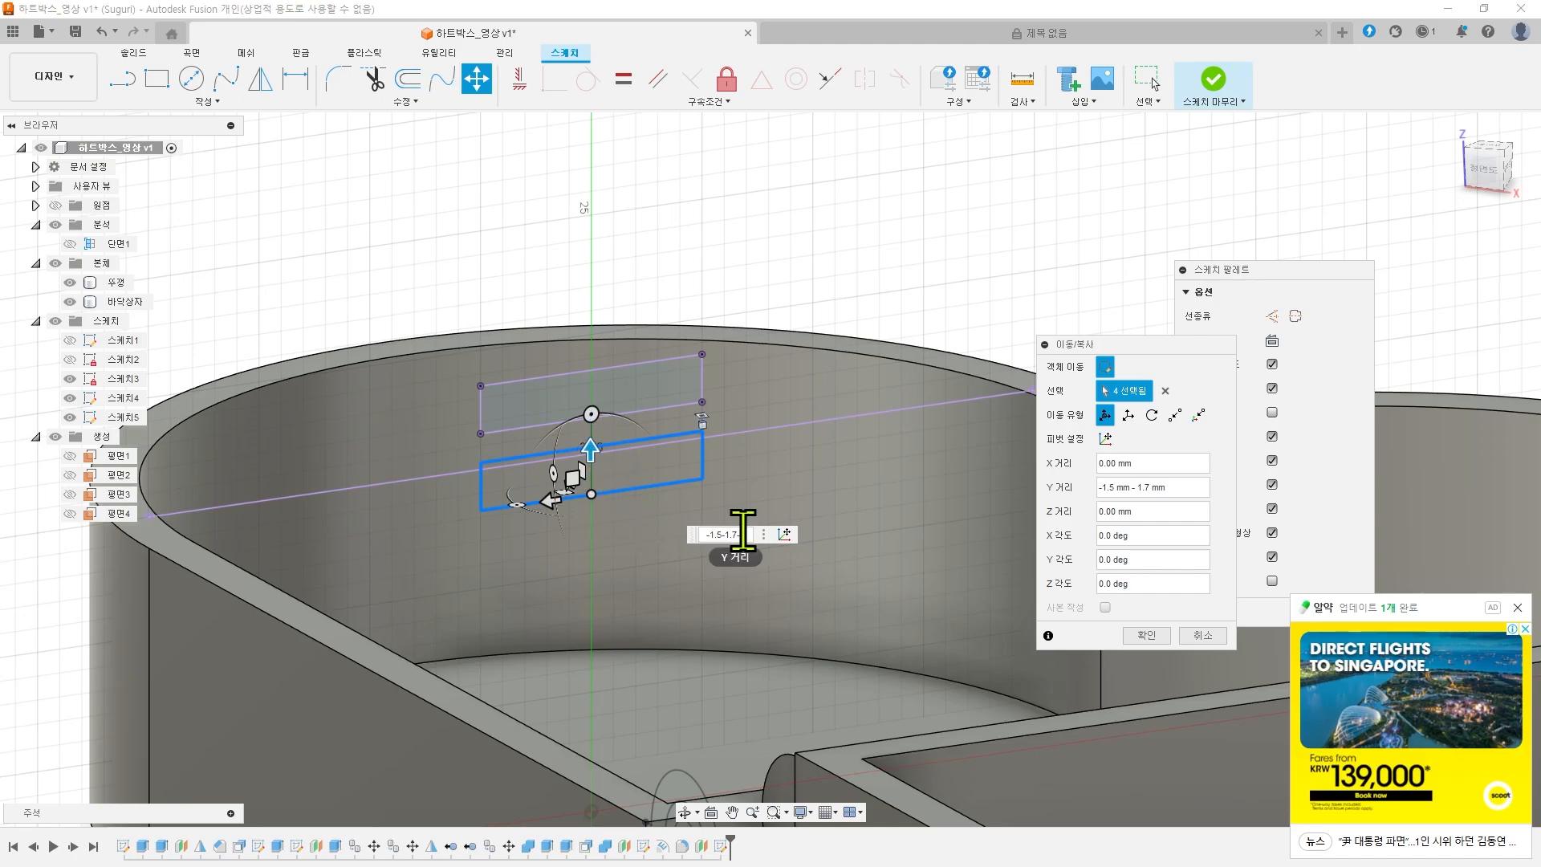
{"action": "key", "text": "Return"}
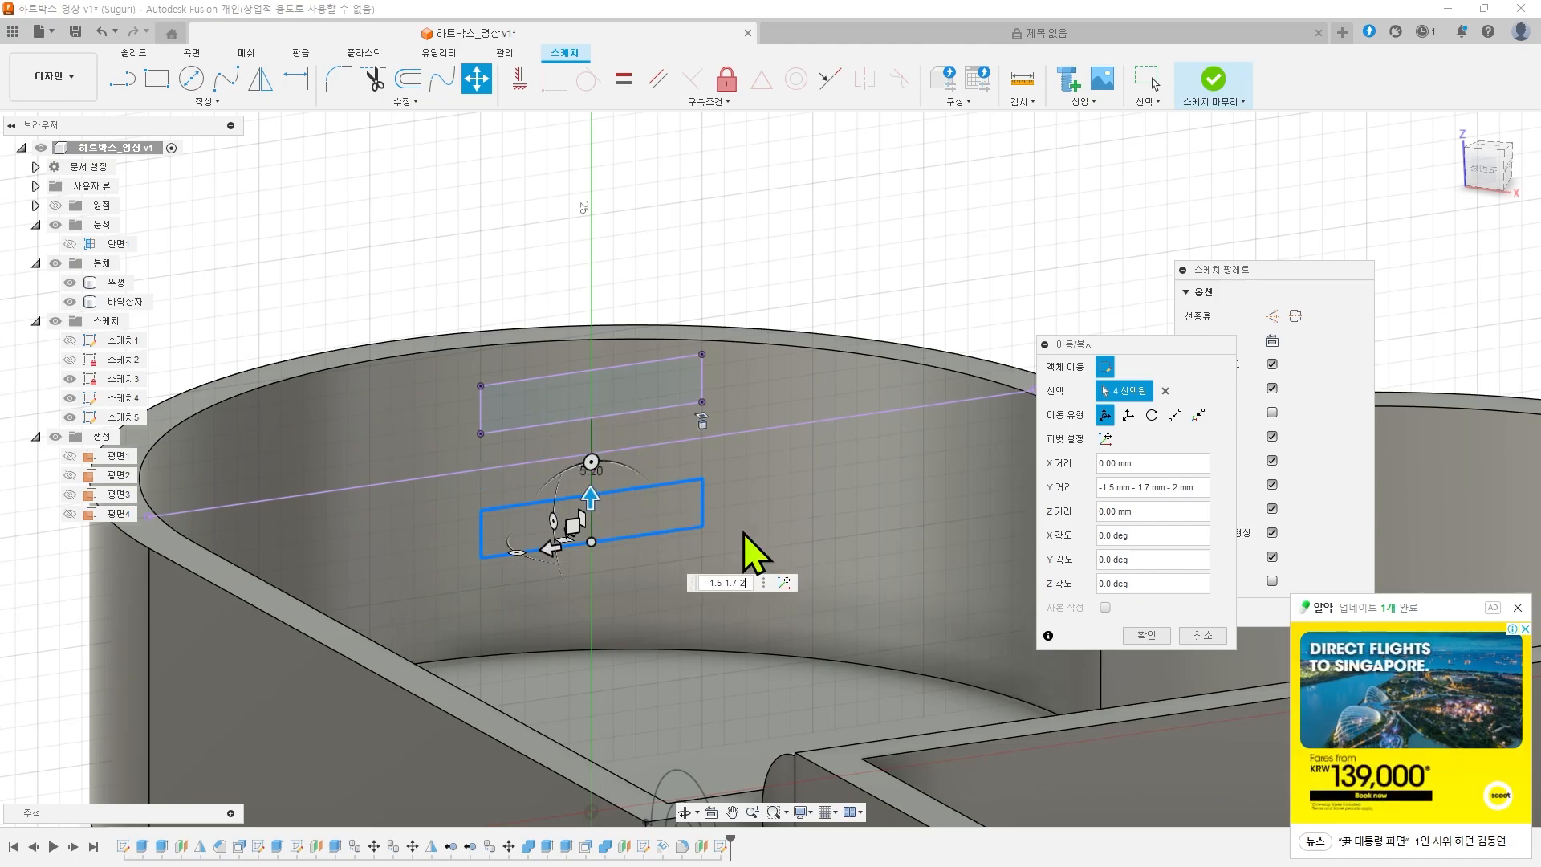
{"action": "key", "text": "Return"}
- Finish the sketch and set up an Emboss of the lowered rectangle profile on the lid's curved inner wall
{"action": "mouse_move", "coordinate": [699, 540]}
{"action": "middle_mouse_down", "text": "shift"}
{"action": "mouse_move", "coordinate": [819, 447]}
{"action": "mouse_move", "coordinate": [912, 320]}
{"action": "mouse_move", "coordinate": [987, 334]}
{"action": "middle_mouse_up", "text": "shift"}
{"action": "left_click", "coordinate": [679, 513]}
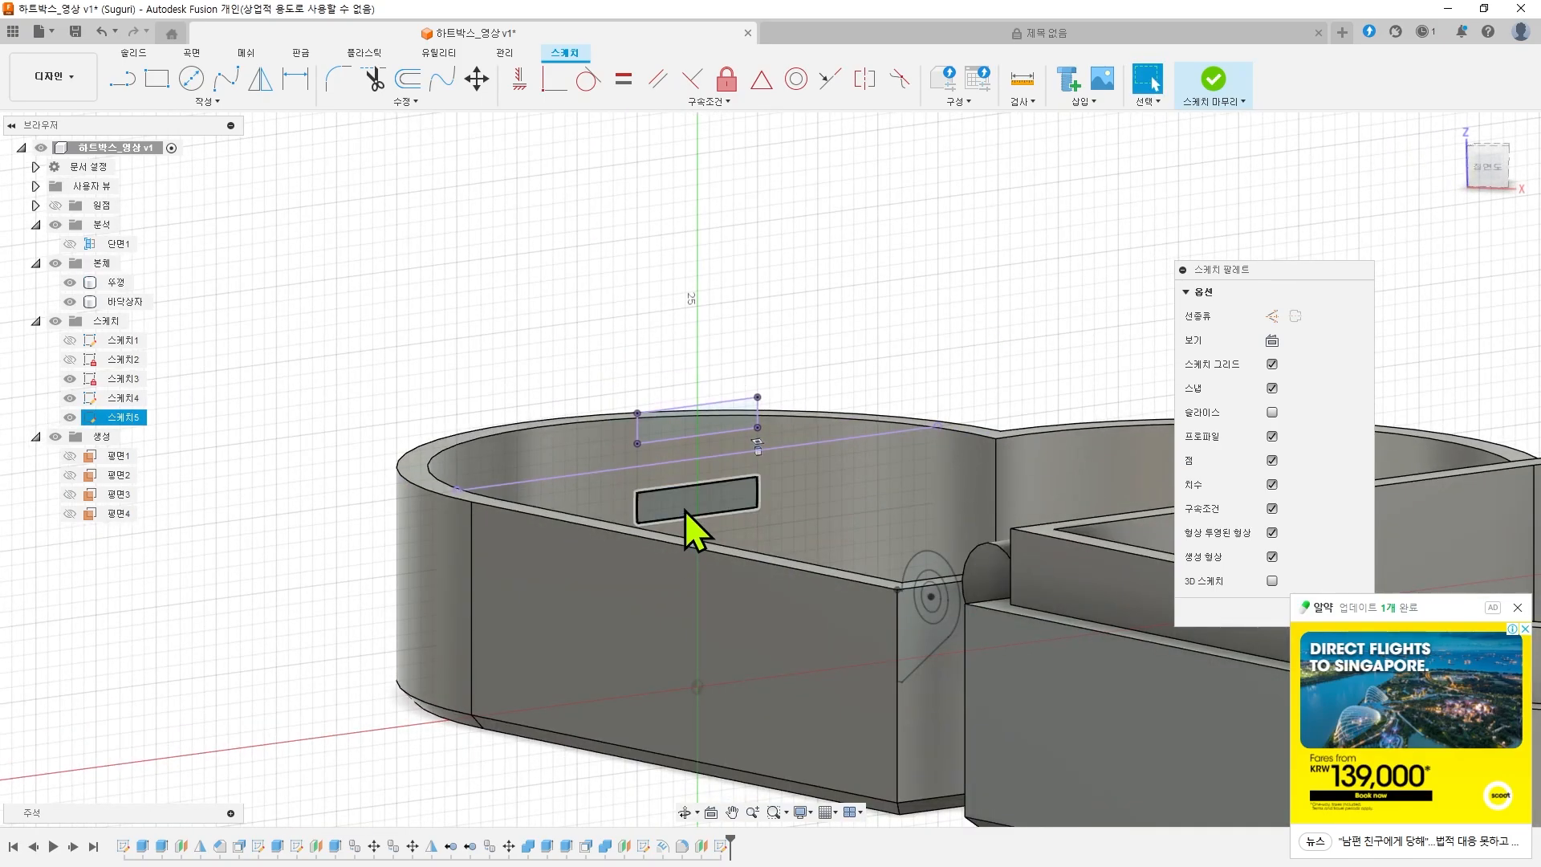
{"action": "left_click", "coordinate": [784, 301]}
{"action": "middle_click_drag", "start_coordinate": [784, 301], "coordinate": [759, 329], "text": "shift"}
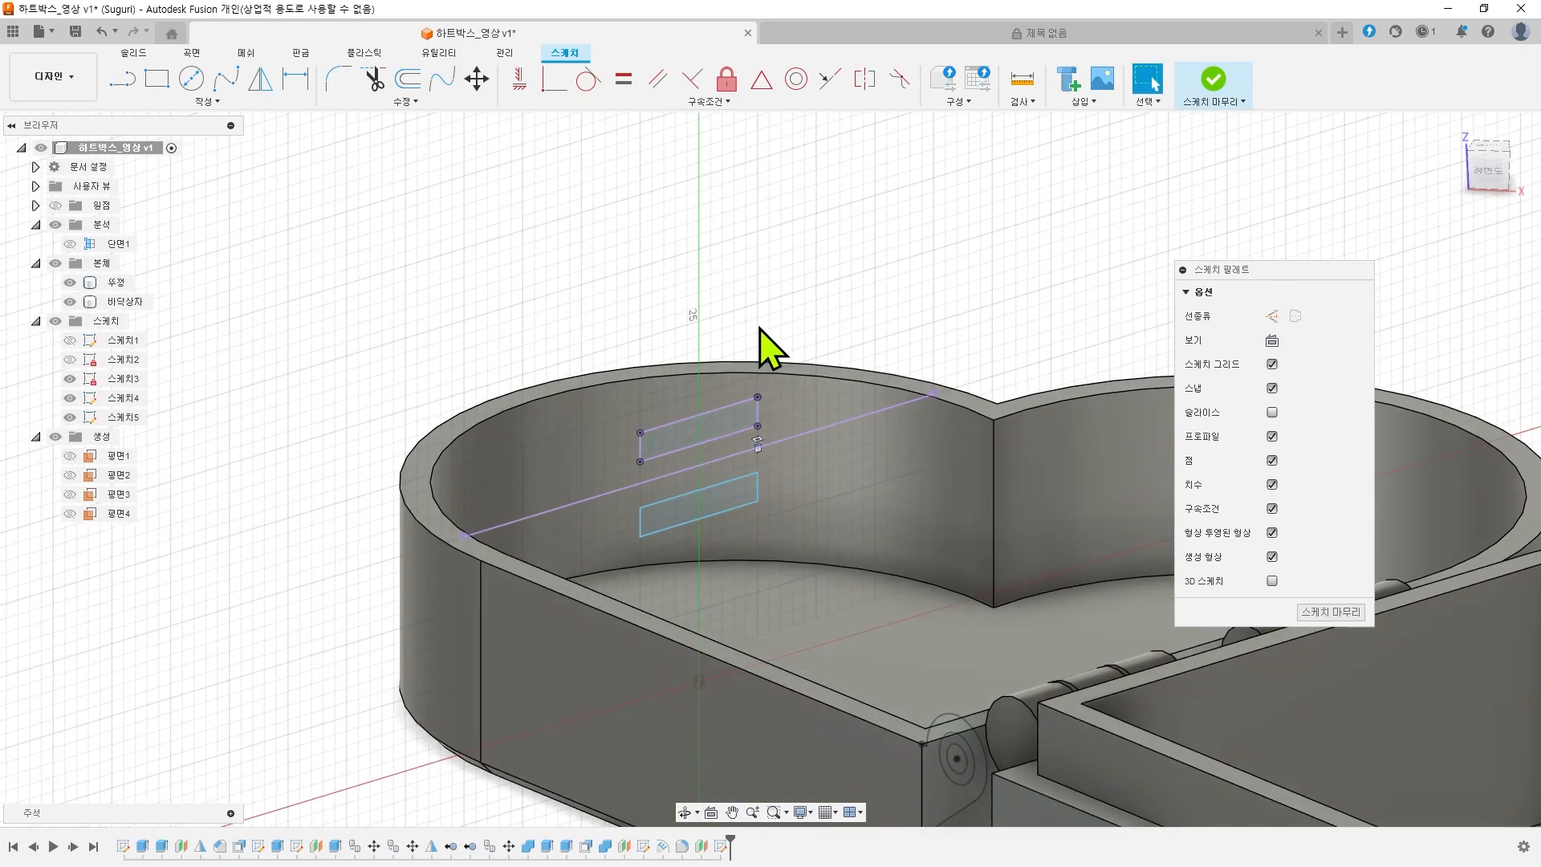
{"action": "left_click", "coordinate": [1217, 103]}
{"action": "left_click", "coordinate": [227, 103]}
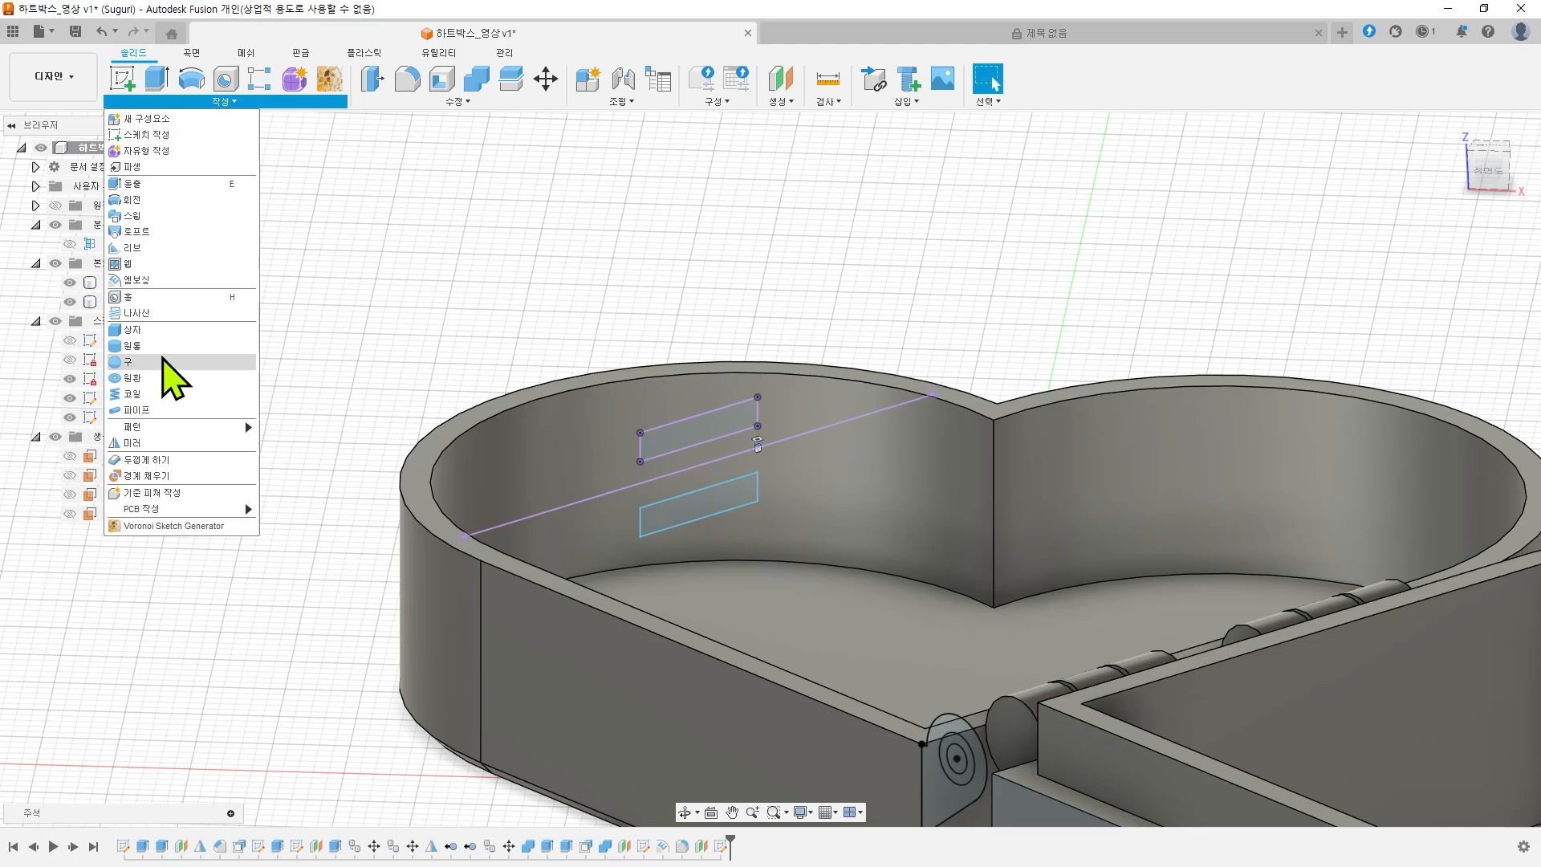
{"action": "left_click", "coordinate": [149, 281]}
{"action": "left_click", "coordinate": [697, 512]}
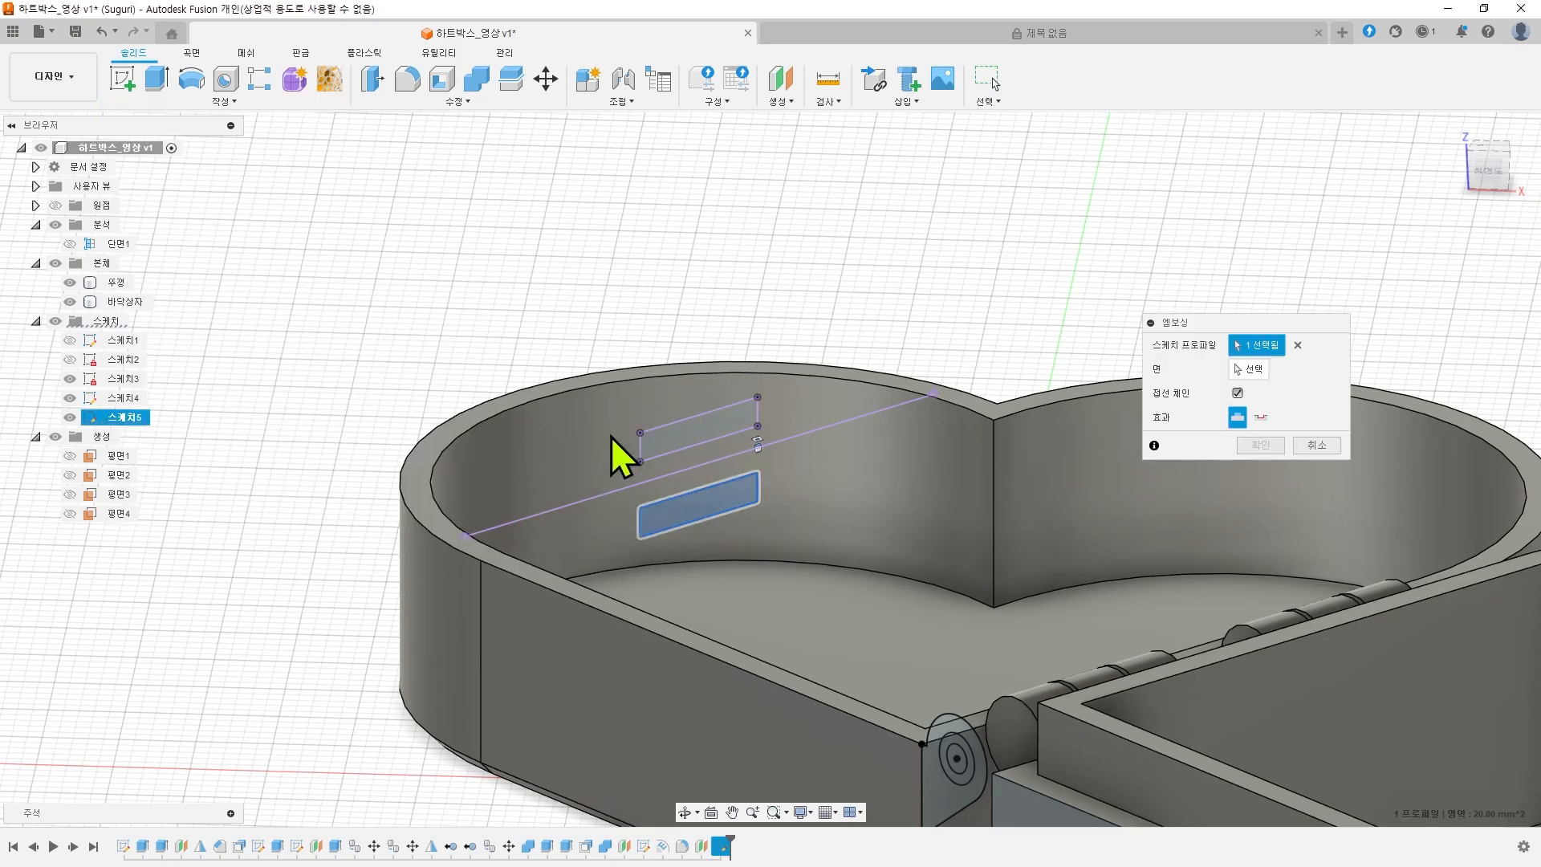
{"action": "left_click", "coordinate": [1249, 369]}
{"action": "scroll", "coordinate": [527, 421], "scroll_direction": "down", "scroll_amount": 1}
{"action": "left_click", "coordinate": [541, 427]}
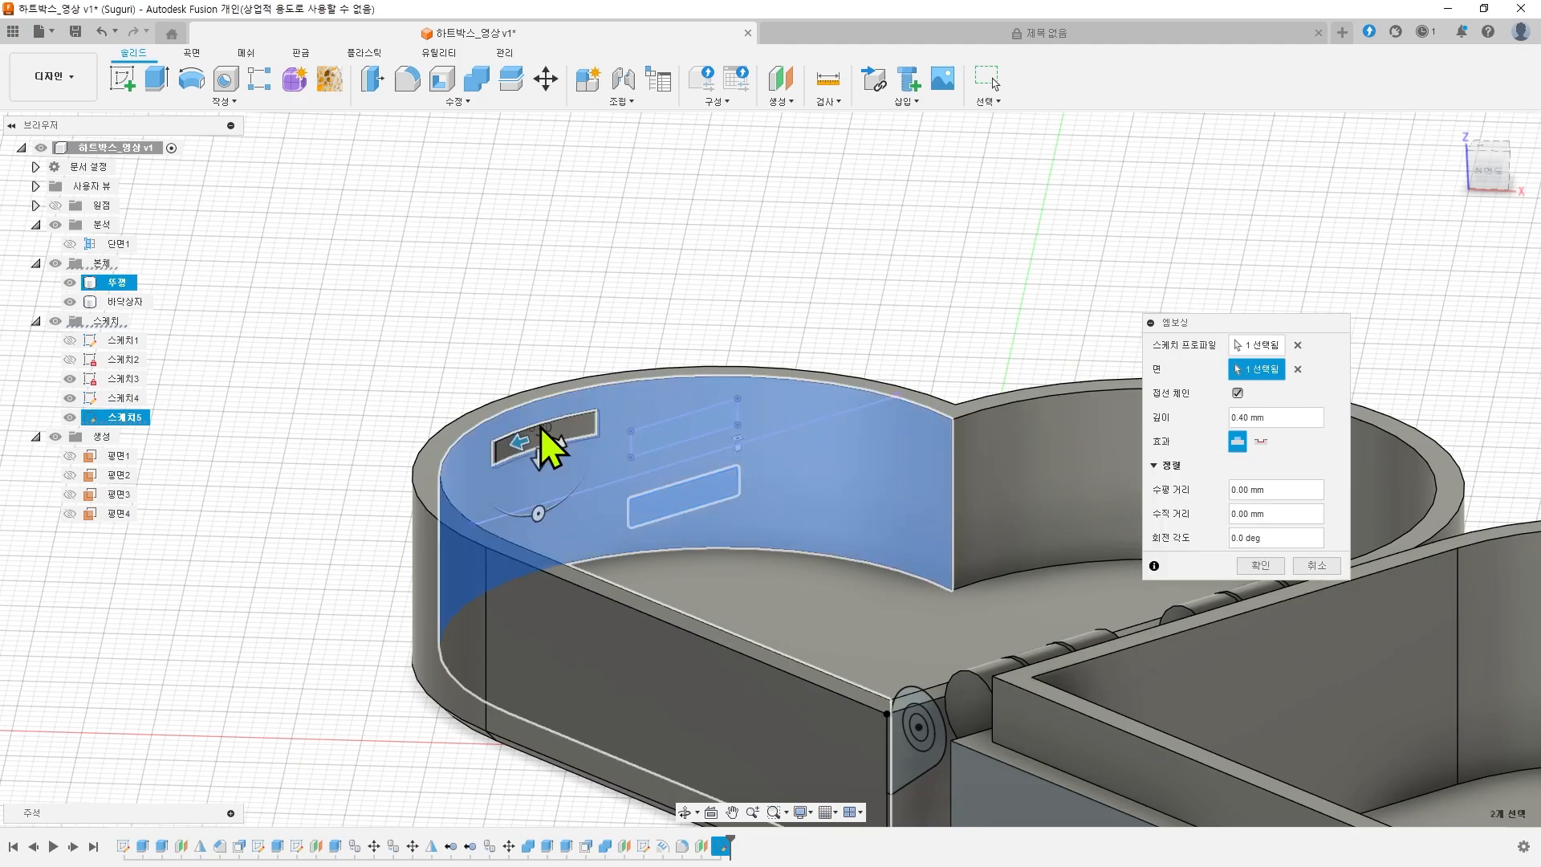
- Make the emboss a recess cut into the lid's inner wall with a depth of -0.5 mm
{"action": "scroll", "coordinate": [533, 407], "scroll_direction": "up", "scroll_amount": 5}
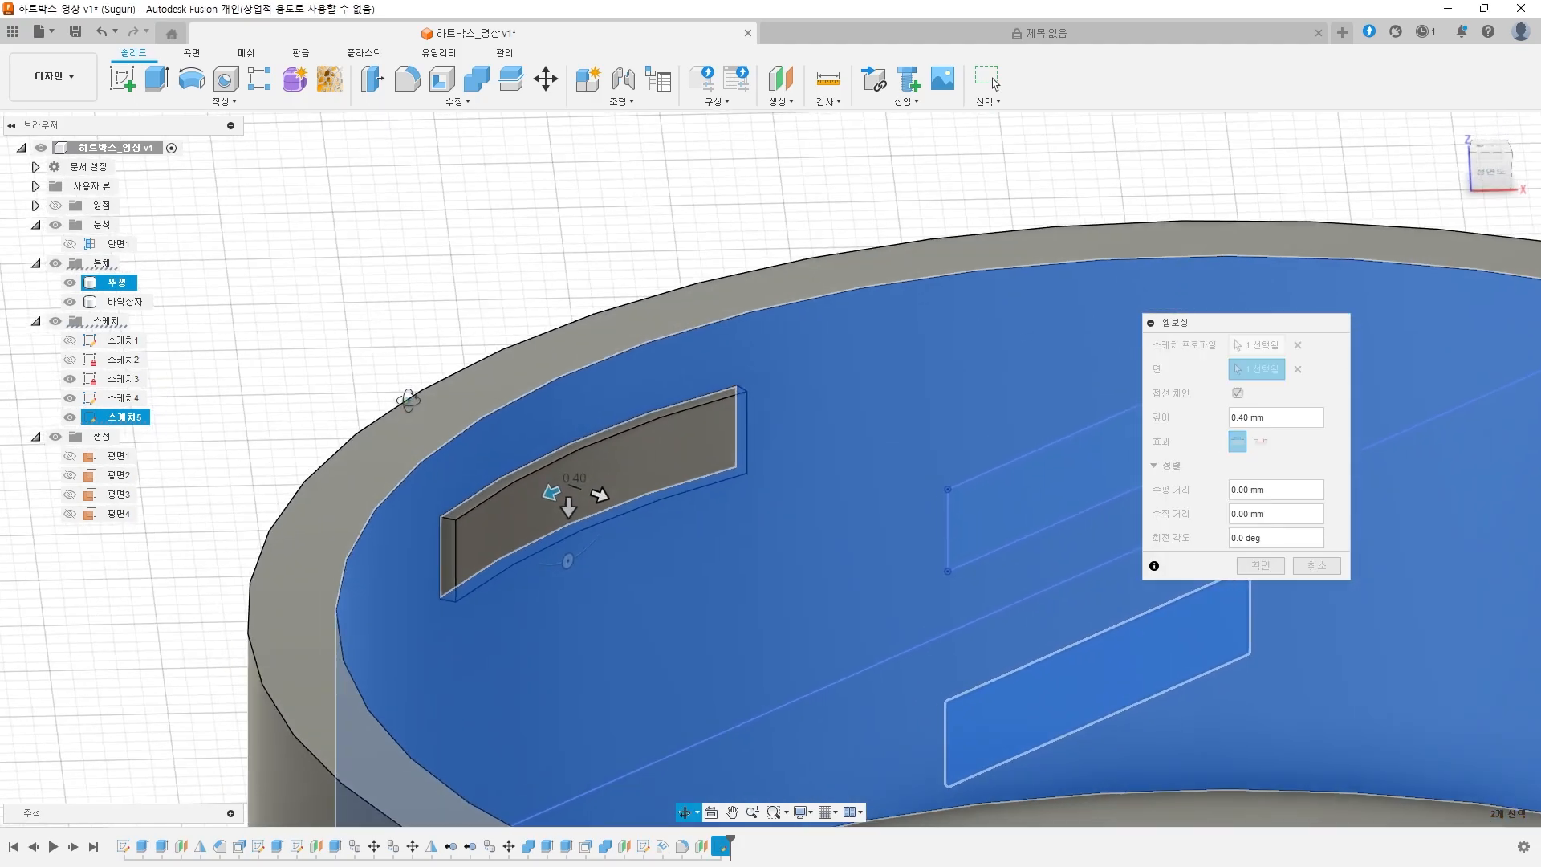
{"action": "middle_click_drag", "start_coordinate": [435, 395], "coordinate": [487, 336], "text": "shift"}
{"action": "middle_click_drag", "start_coordinate": [645, 315], "coordinate": [723, 538]}
{"action": "middle_click_drag", "start_coordinate": [722, 538], "coordinate": [666, 502], "text": "shift"}
{"action": "left_click_drag", "start_coordinate": [600, 494], "coordinate": [538, 497]}
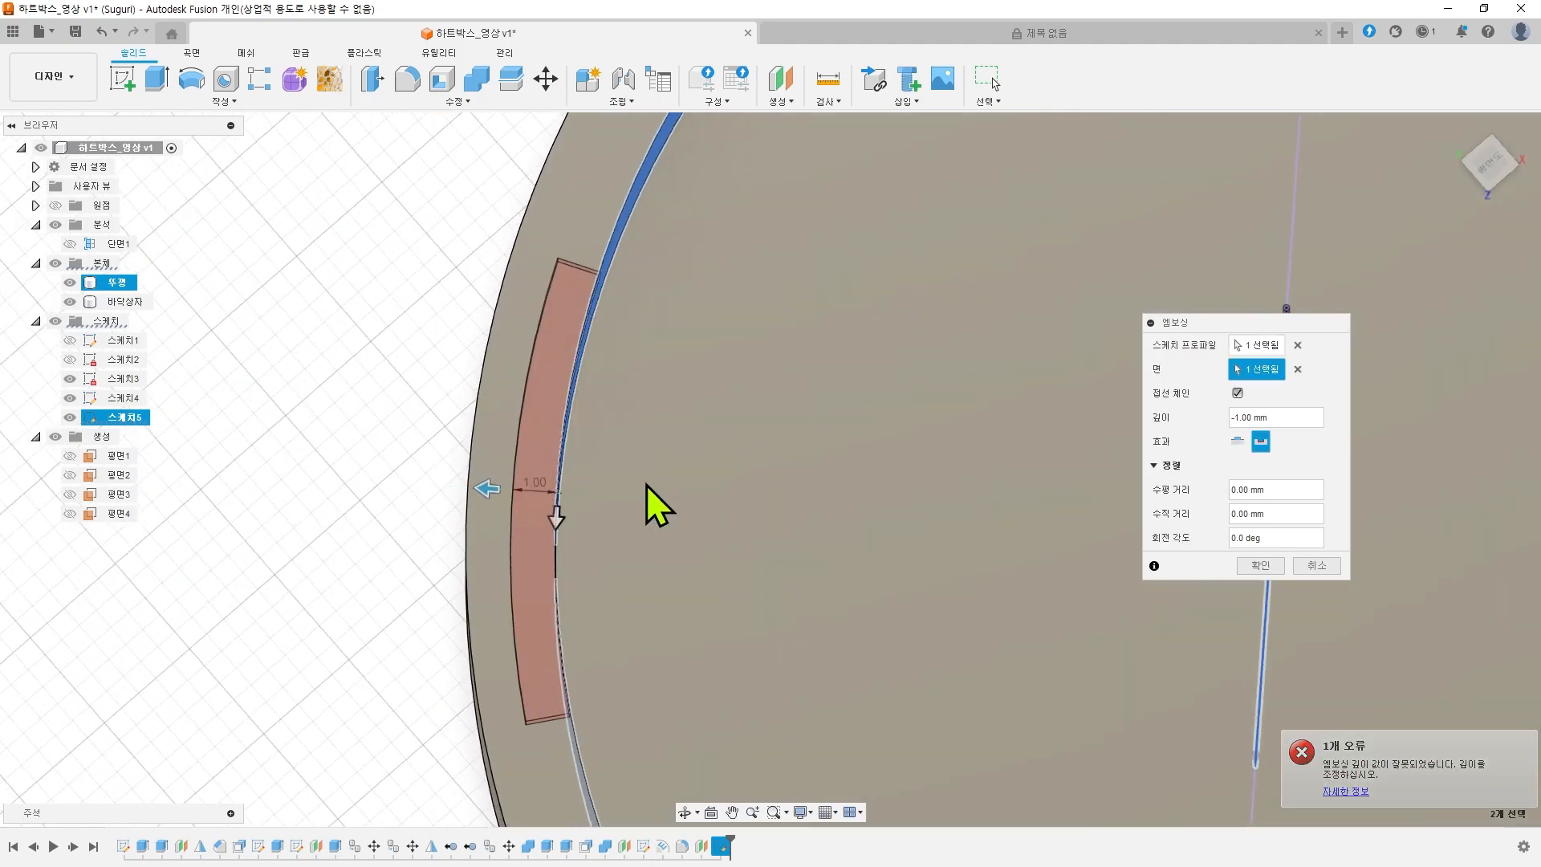
{"action": "middle_click_drag", "start_coordinate": [649, 487], "coordinate": [813, 566], "text": "shift"}
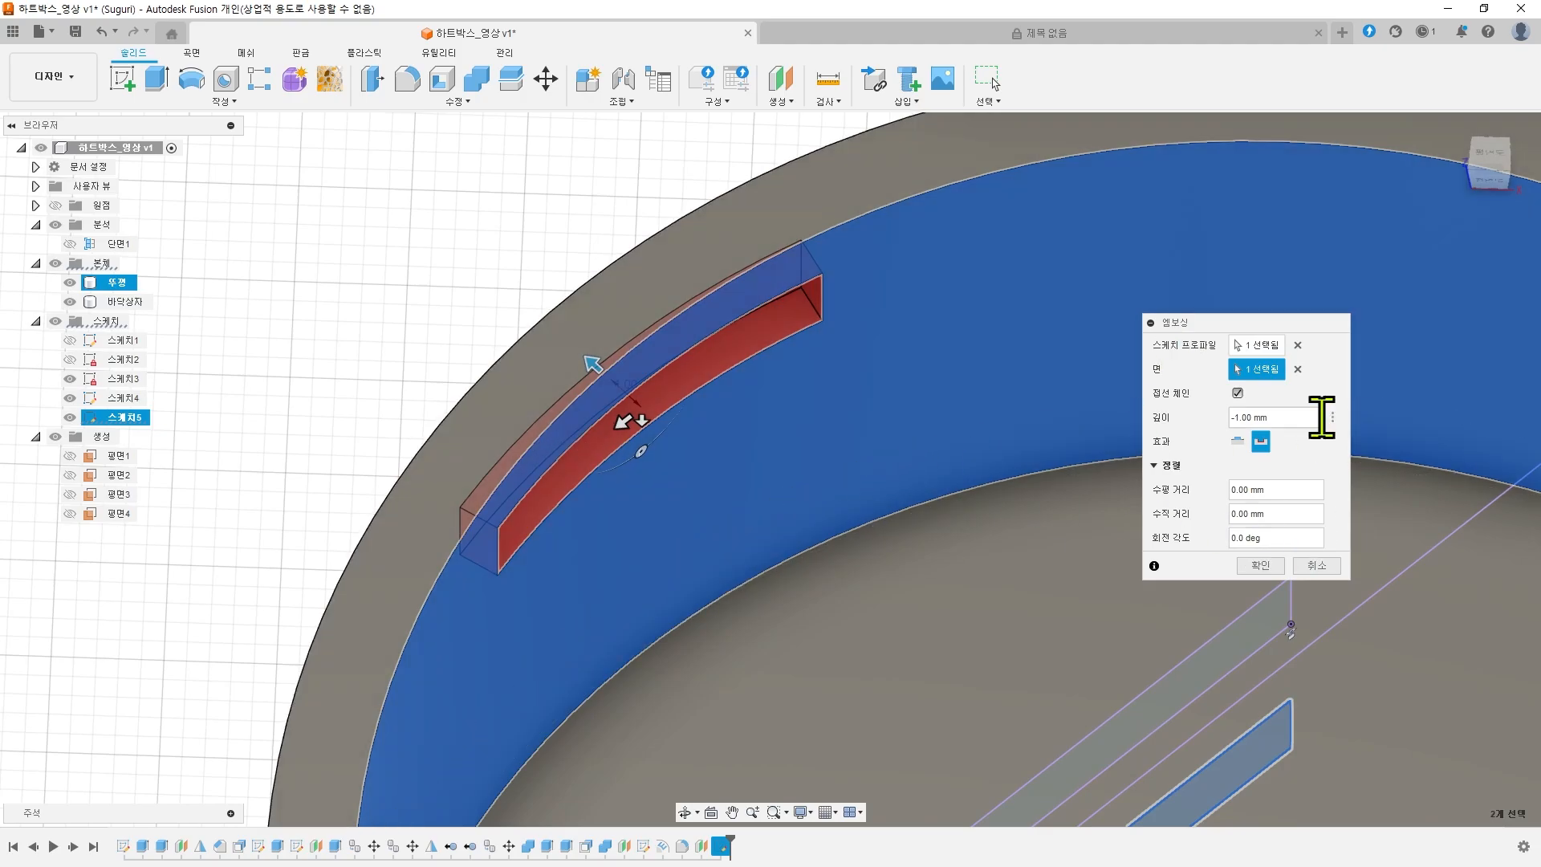
{"action": "left_click", "coordinate": [1252, 417]}
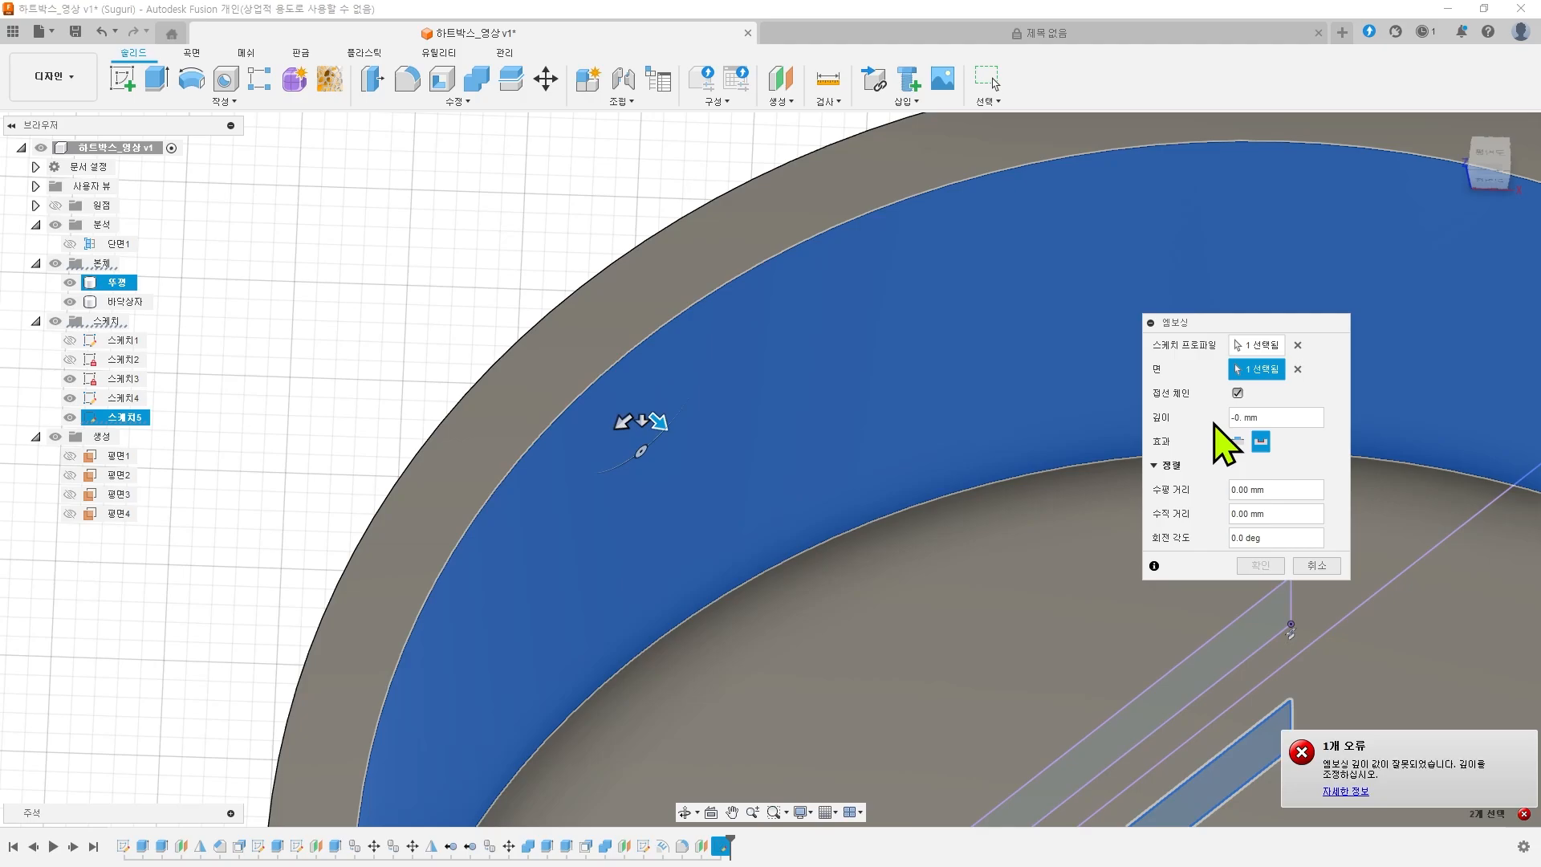
{"action": "type", "text": "-0.6"}
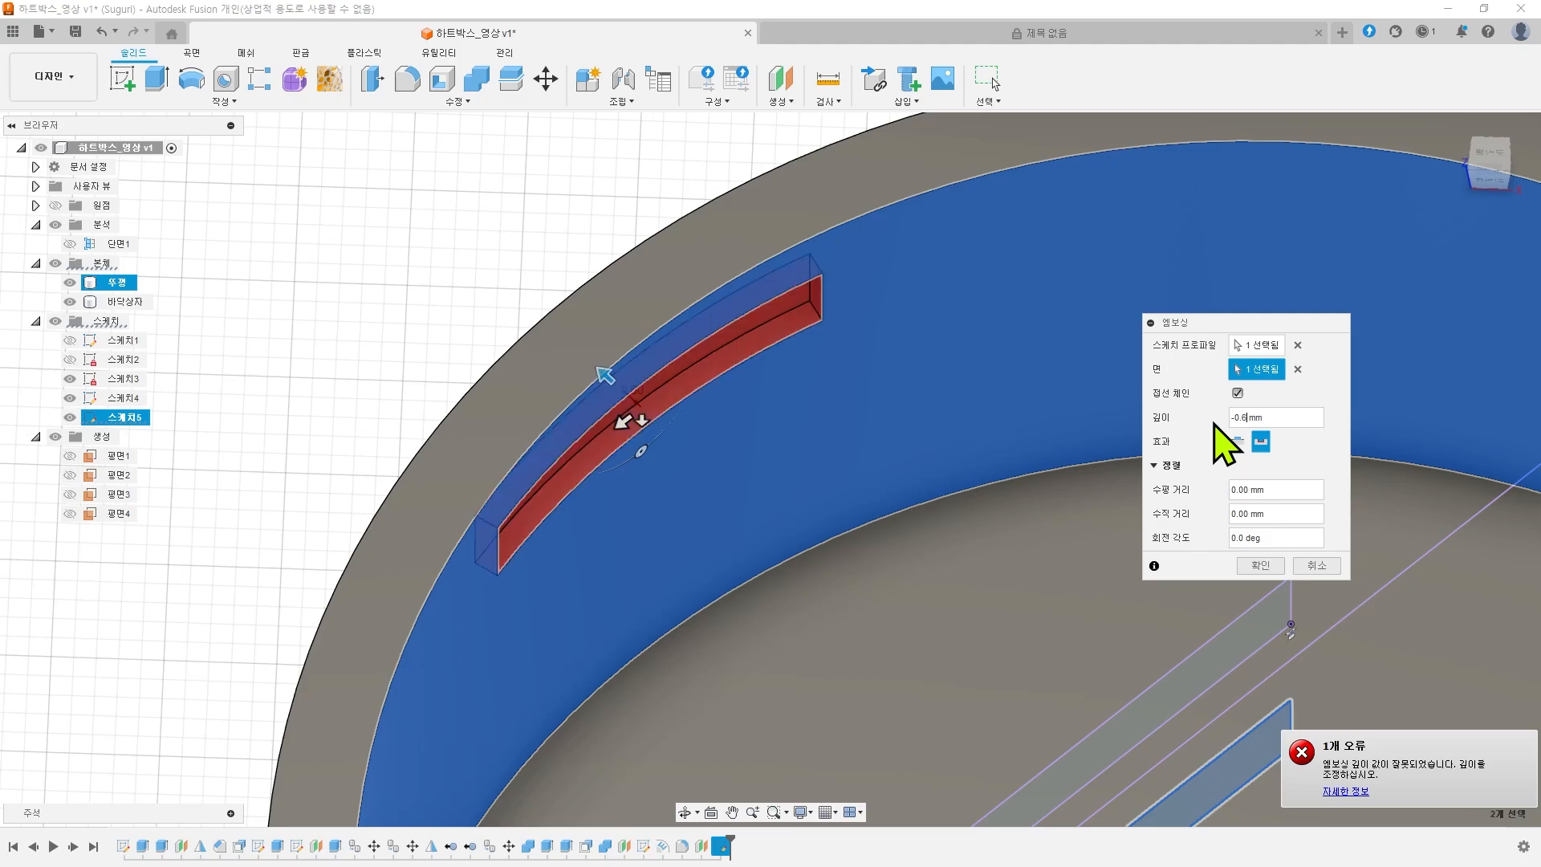
{"action": "type", "text": "5"}
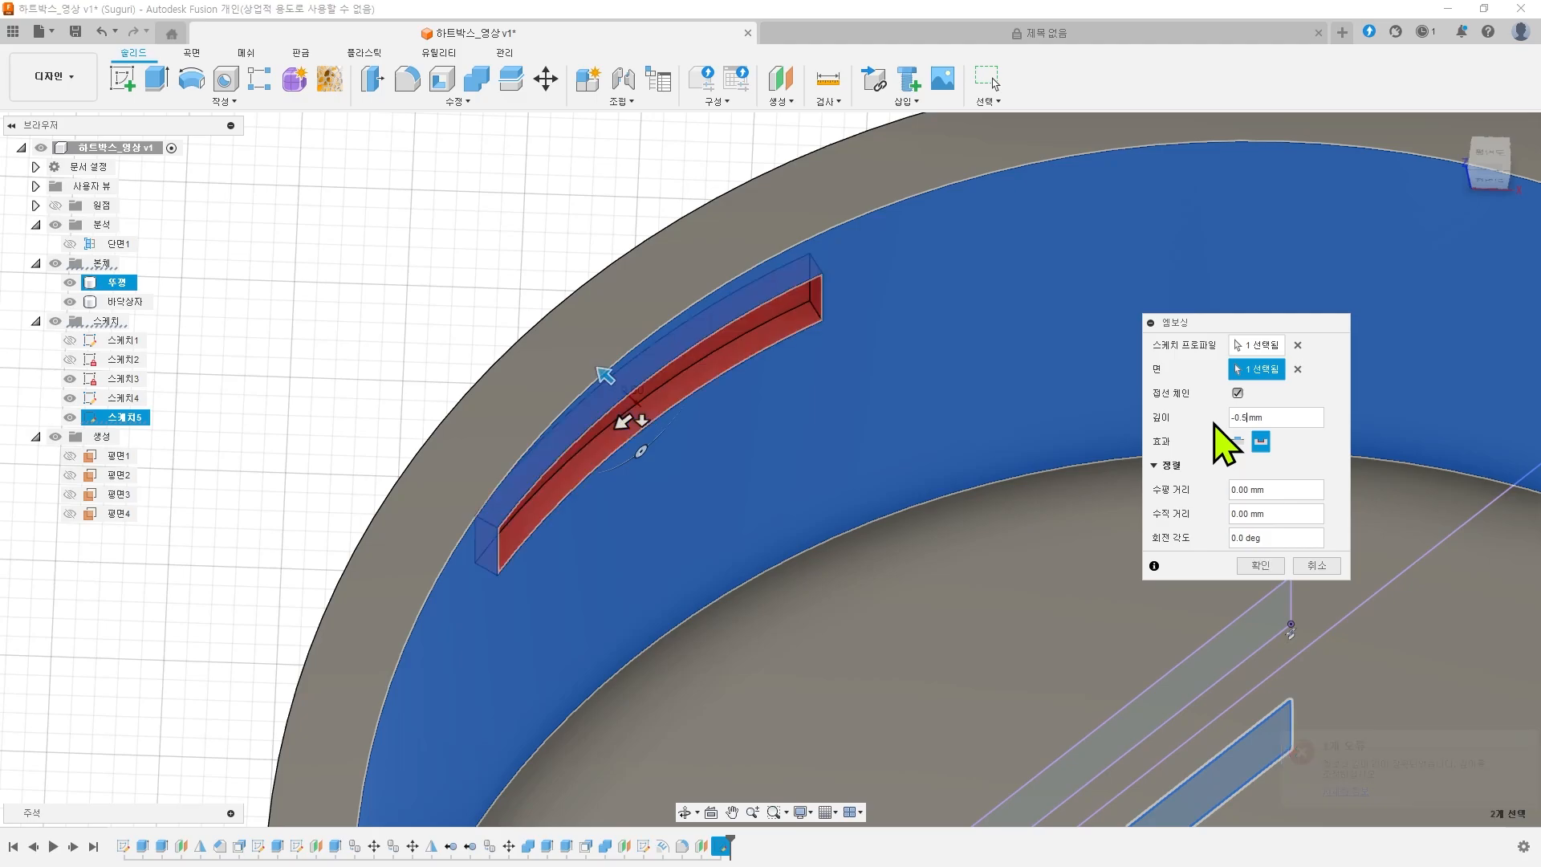
{"action": "key", "text": "Return"}
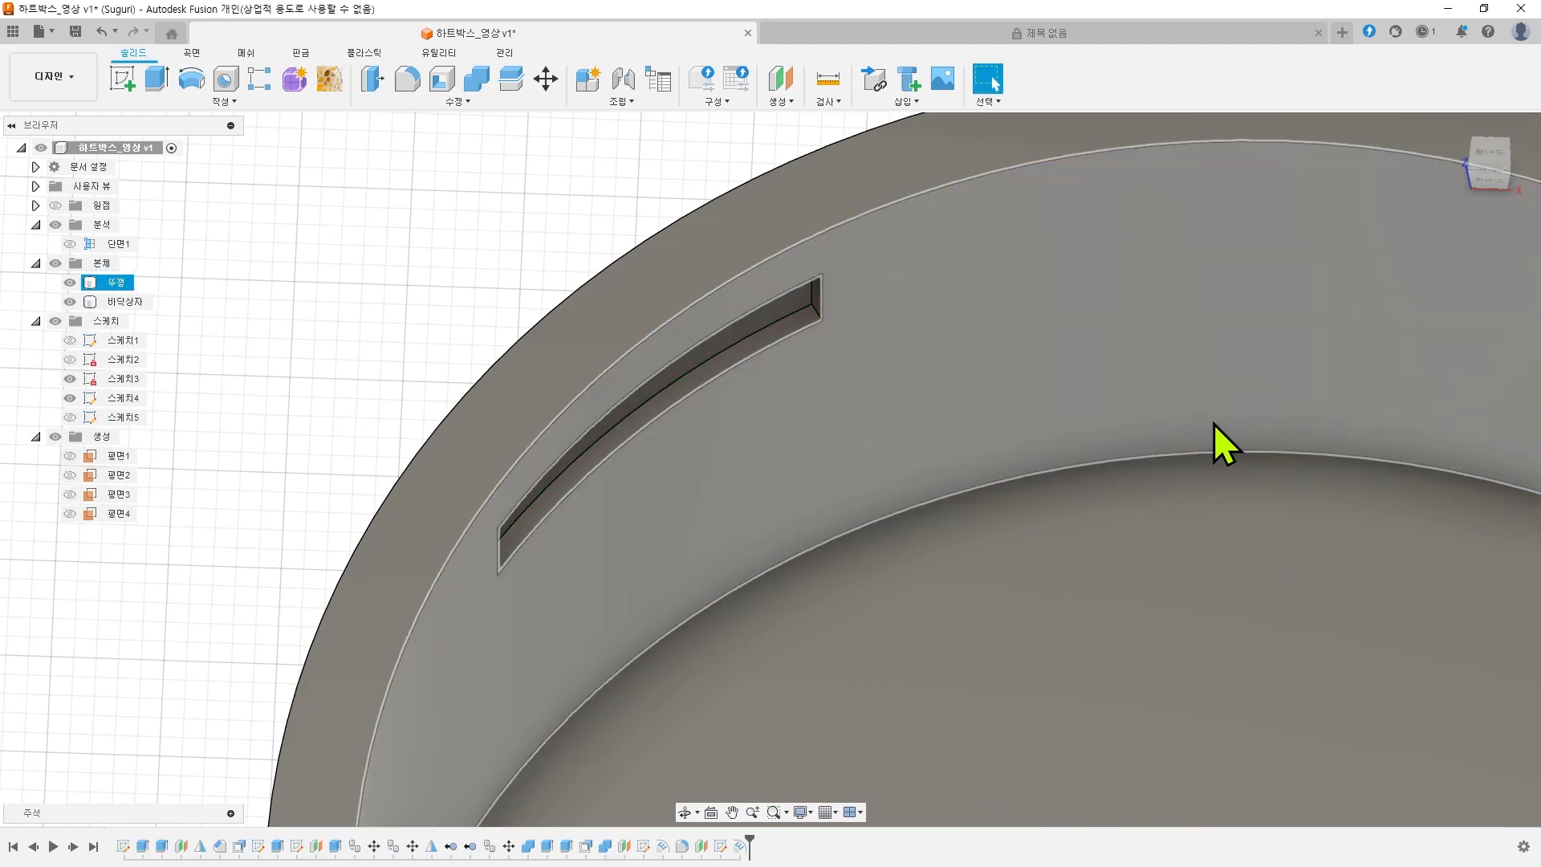
- Fillet the upper long edge of the recess in the lid's inner wall with a 0.5 mm radius
{"action": "scroll", "coordinate": [673, 480], "scroll_direction": "down", "scroll_amount": 5}
{"action": "middle_click_drag", "start_coordinate": [700, 489], "coordinate": [652, 452], "text": "shift"}
{"action": "left_click", "coordinate": [591, 201]}
{"action": "left_click", "coordinate": [408, 78]}
{"action": "scroll", "coordinate": [794, 485], "scroll_direction": "up", "scroll_amount": 3}
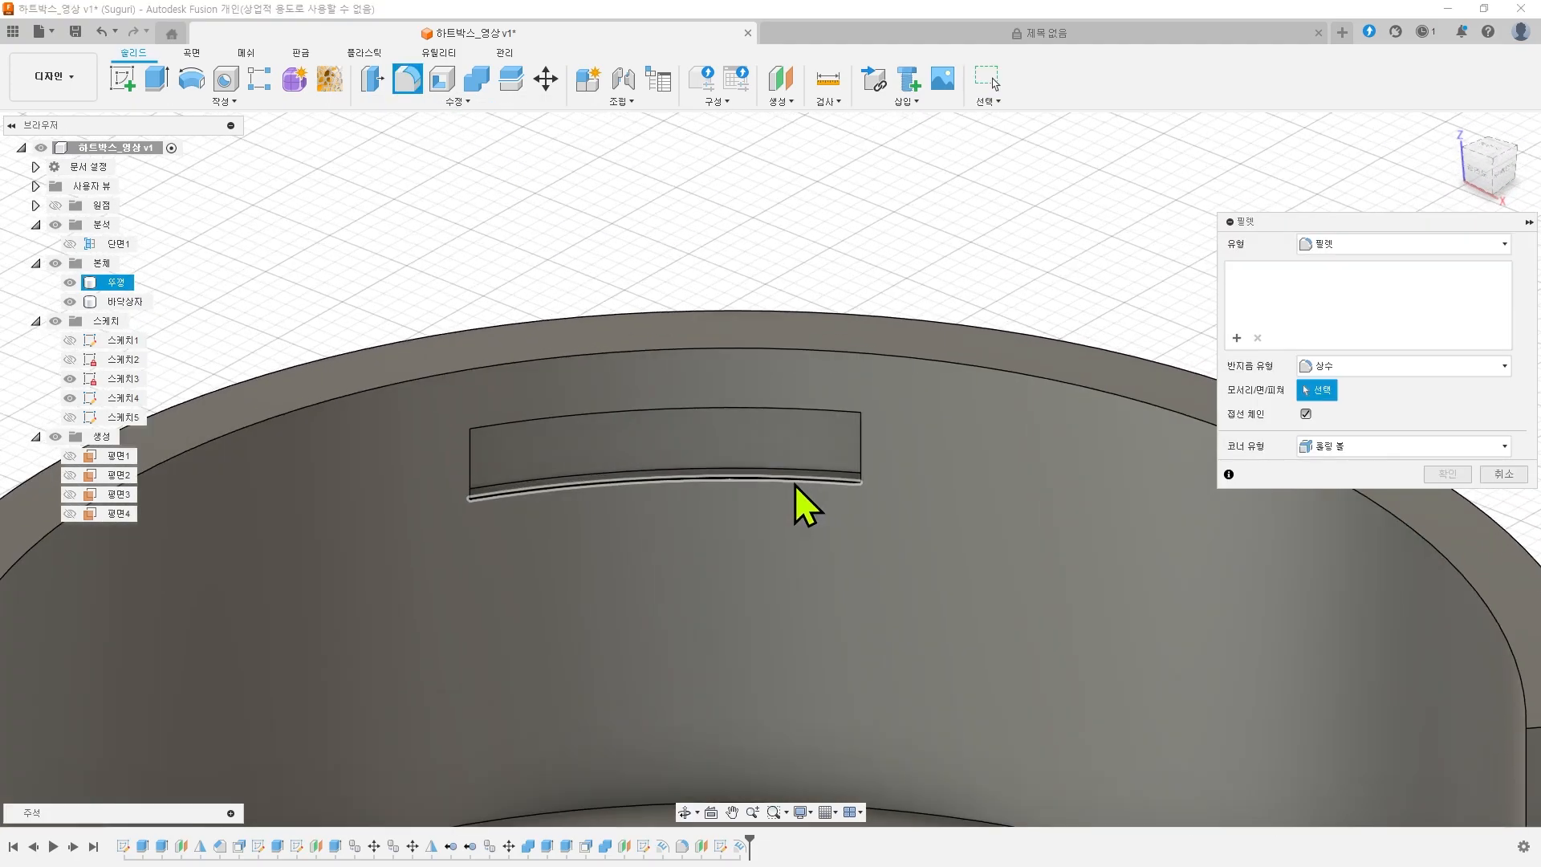
{"action": "left_click", "coordinate": [786, 406]}
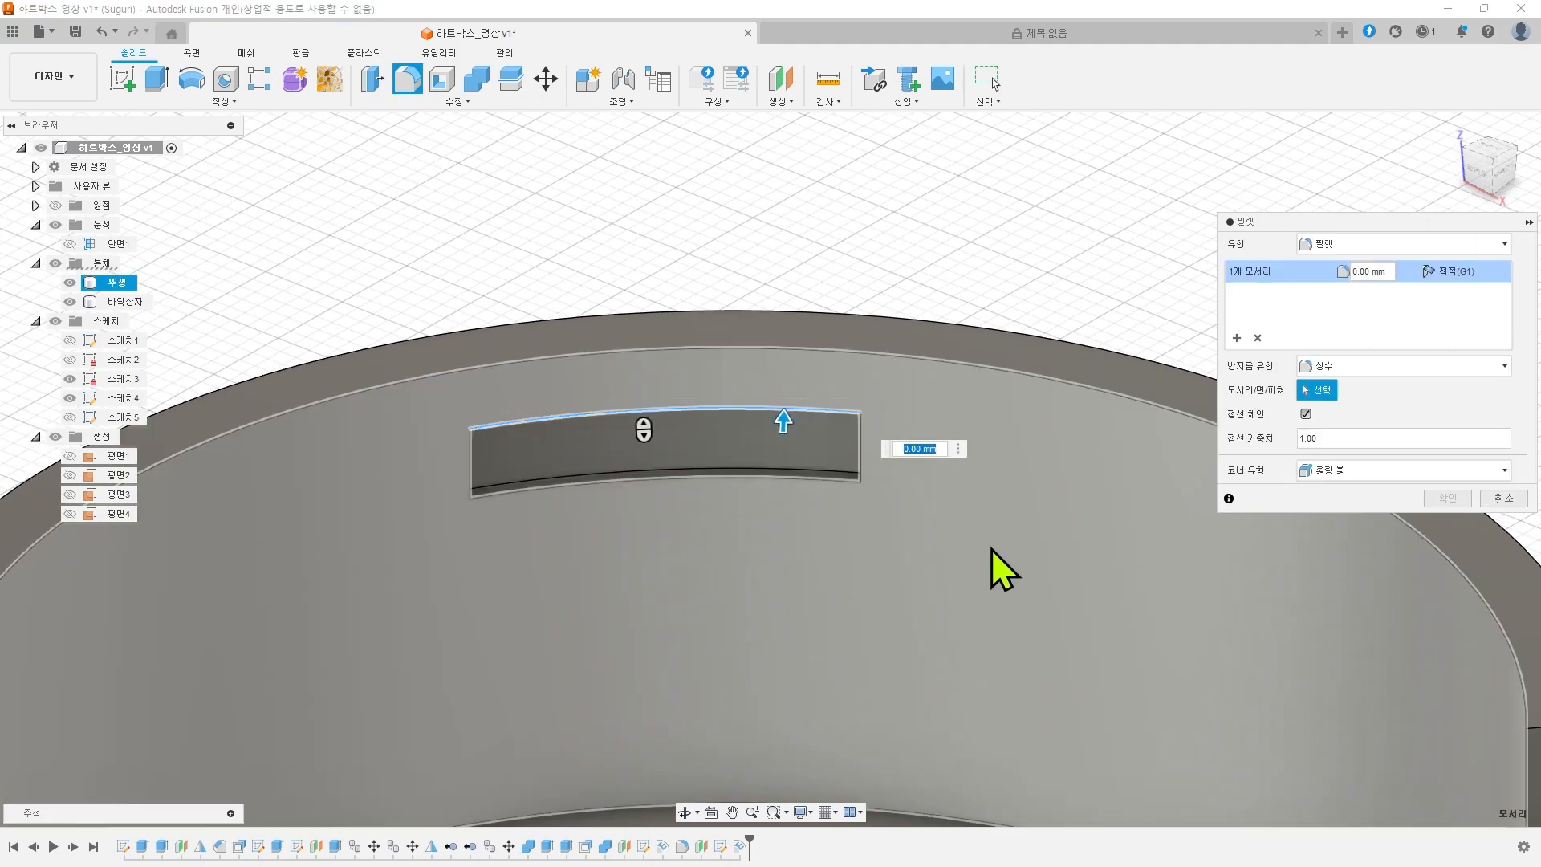
{"action": "type", "text": "0.5"}
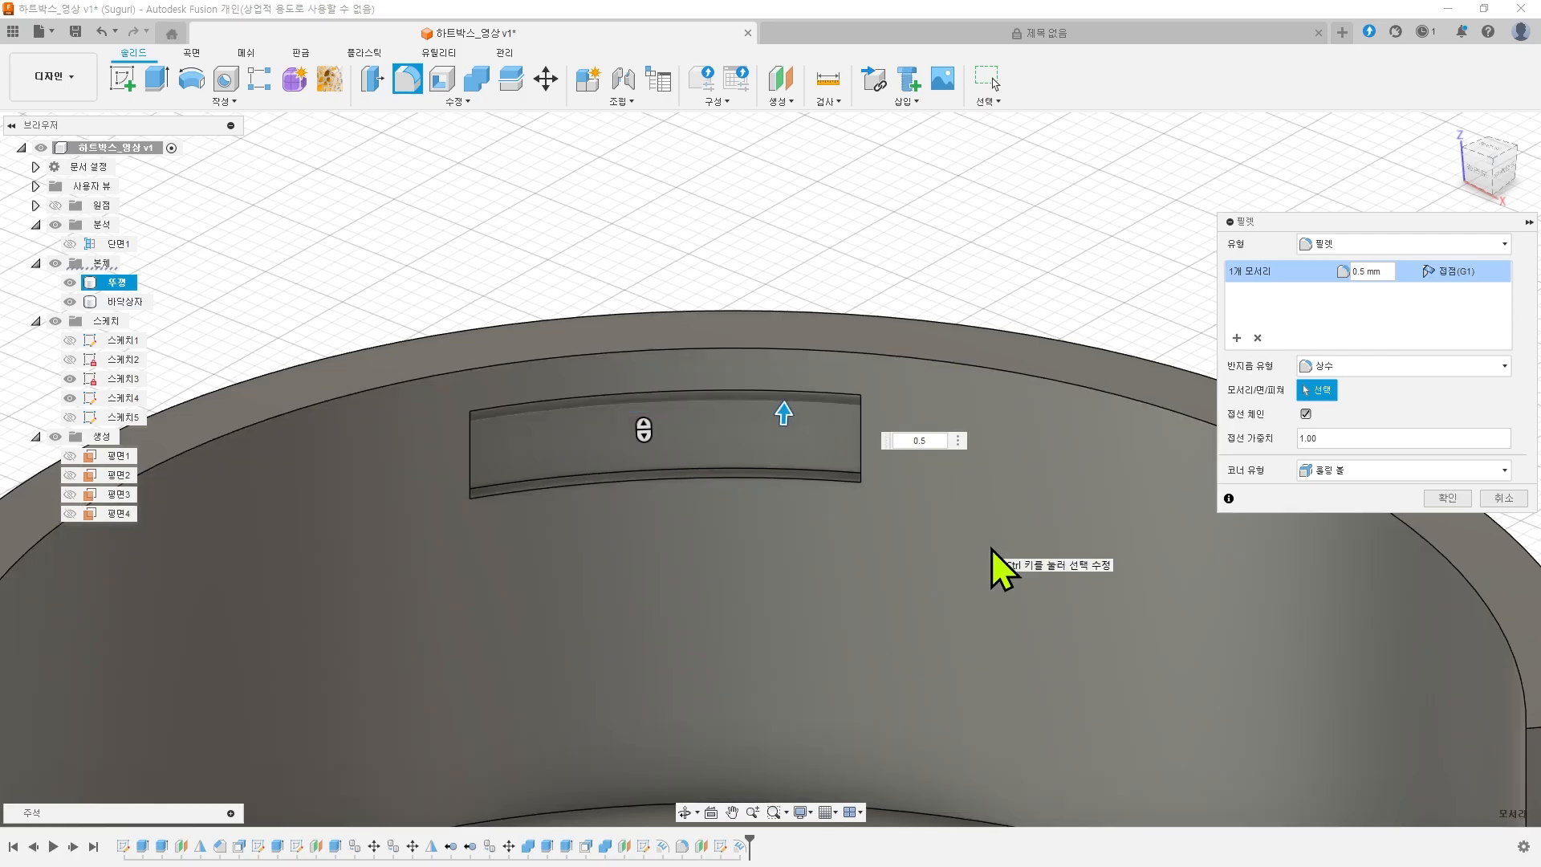
{"action": "key", "text": "Return"}
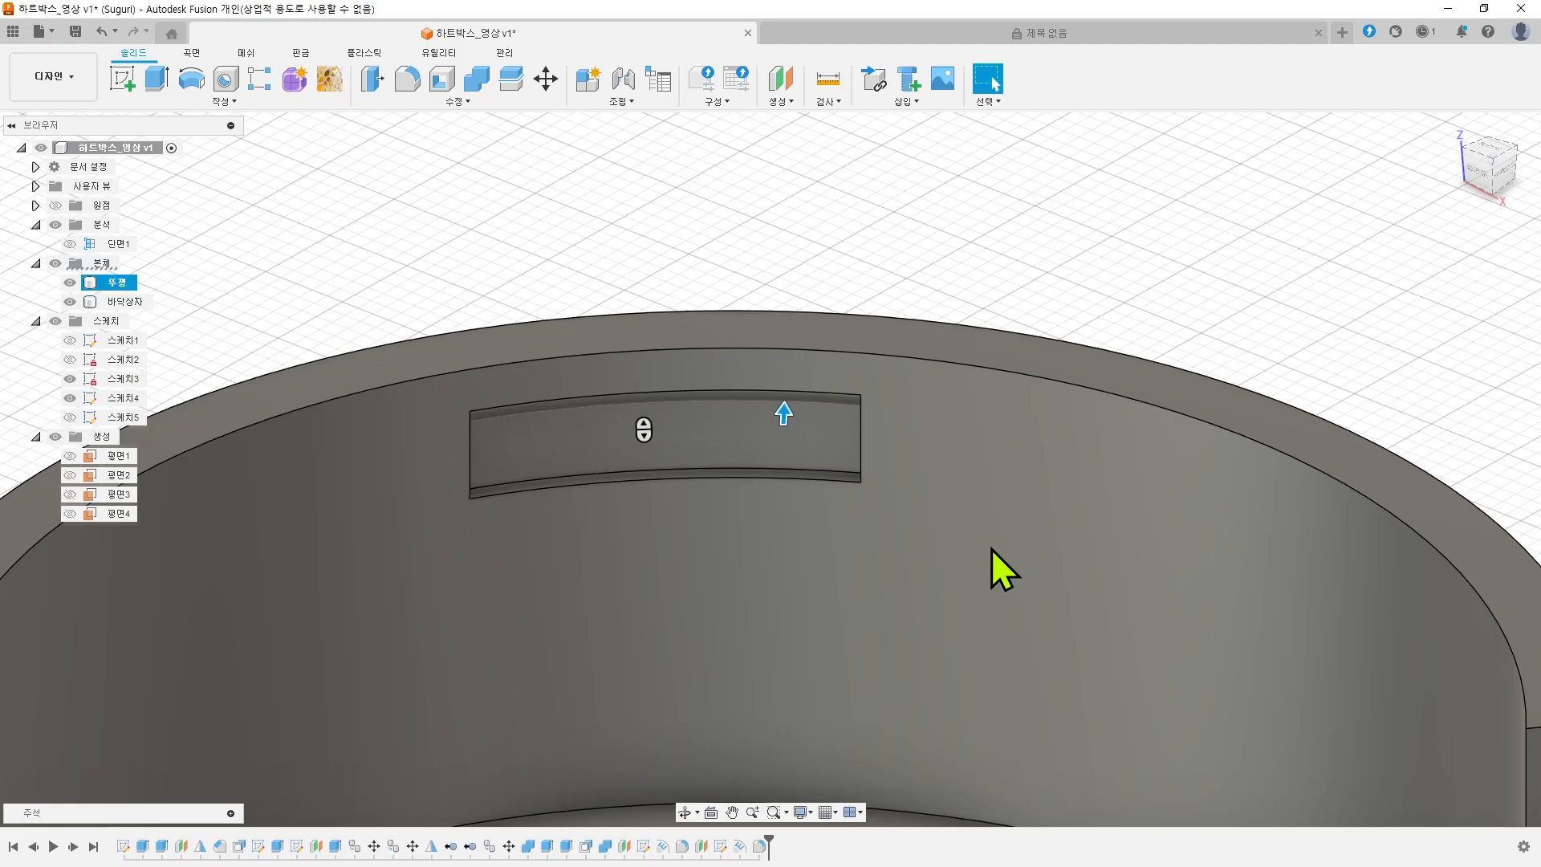
- Examine the whole opened heart box, with lid, base and hinge, from several angles
{"action": "scroll", "coordinate": [878, 499], "scroll_direction": "down", "scroll_amount": 5}
{"action": "middle_click_drag", "start_coordinate": [877, 499], "coordinate": [595, 378], "text": "shift"}
{"action": "scroll", "coordinate": [798, 433], "scroll_direction": "down", "scroll_amount": 4}
{"action": "scroll", "coordinate": [798, 434], "scroll_direction": "down", "scroll_amount": 1}
{"action": "middle_click_drag", "start_coordinate": [822, 407], "coordinate": [847, 418], "text": "shift"}
{"action": "middle_click_drag", "start_coordinate": [1079, 404], "coordinate": [590, 575], "text": "shift"}
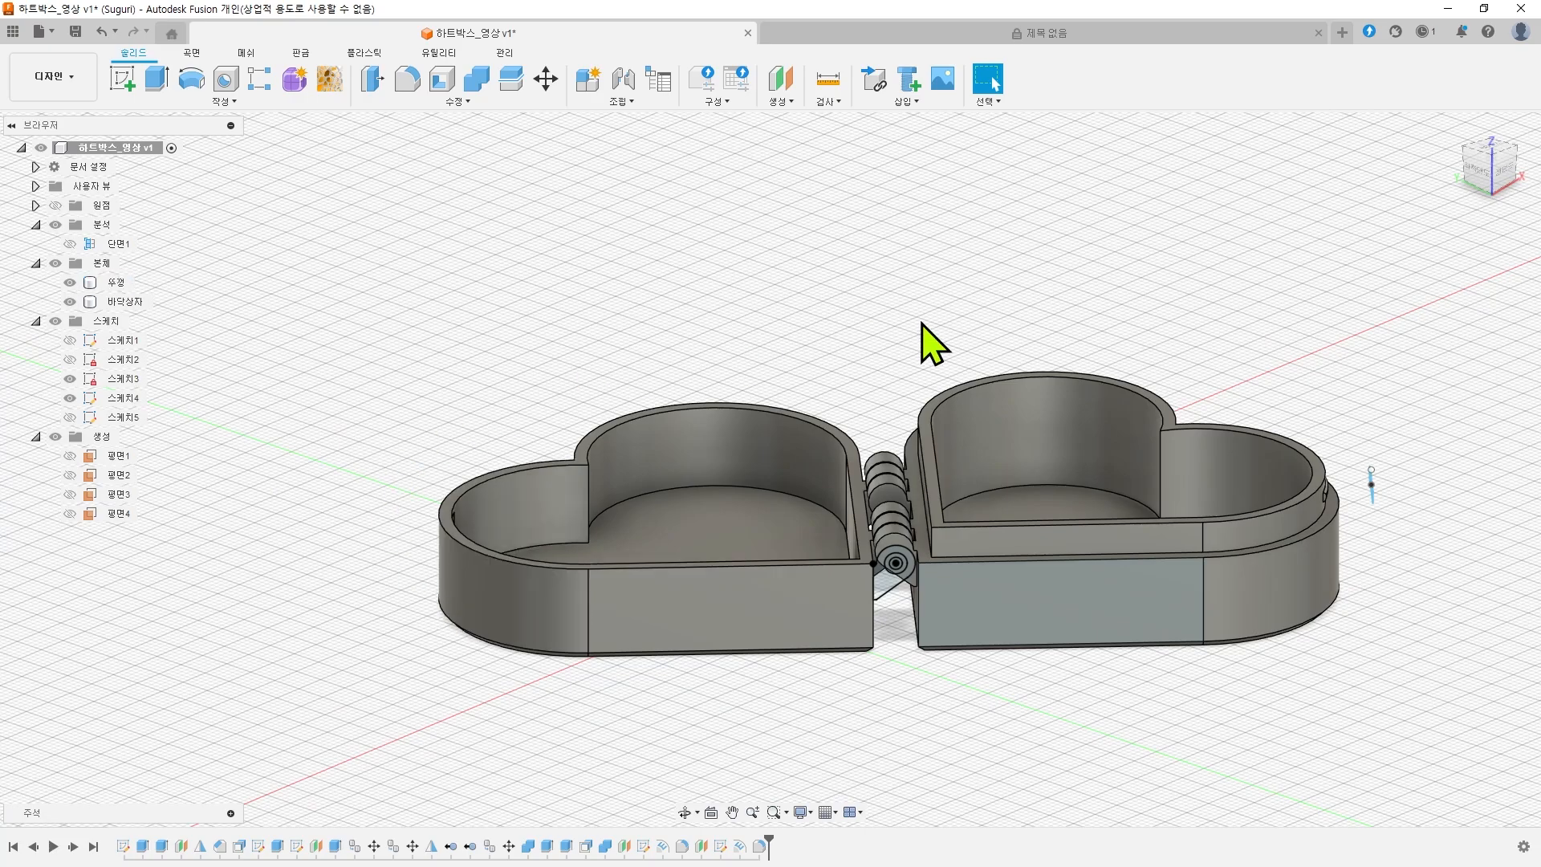
{"action": "middle_click_drag", "start_coordinate": [1192, 349], "coordinate": [602, 465], "text": "shift"}
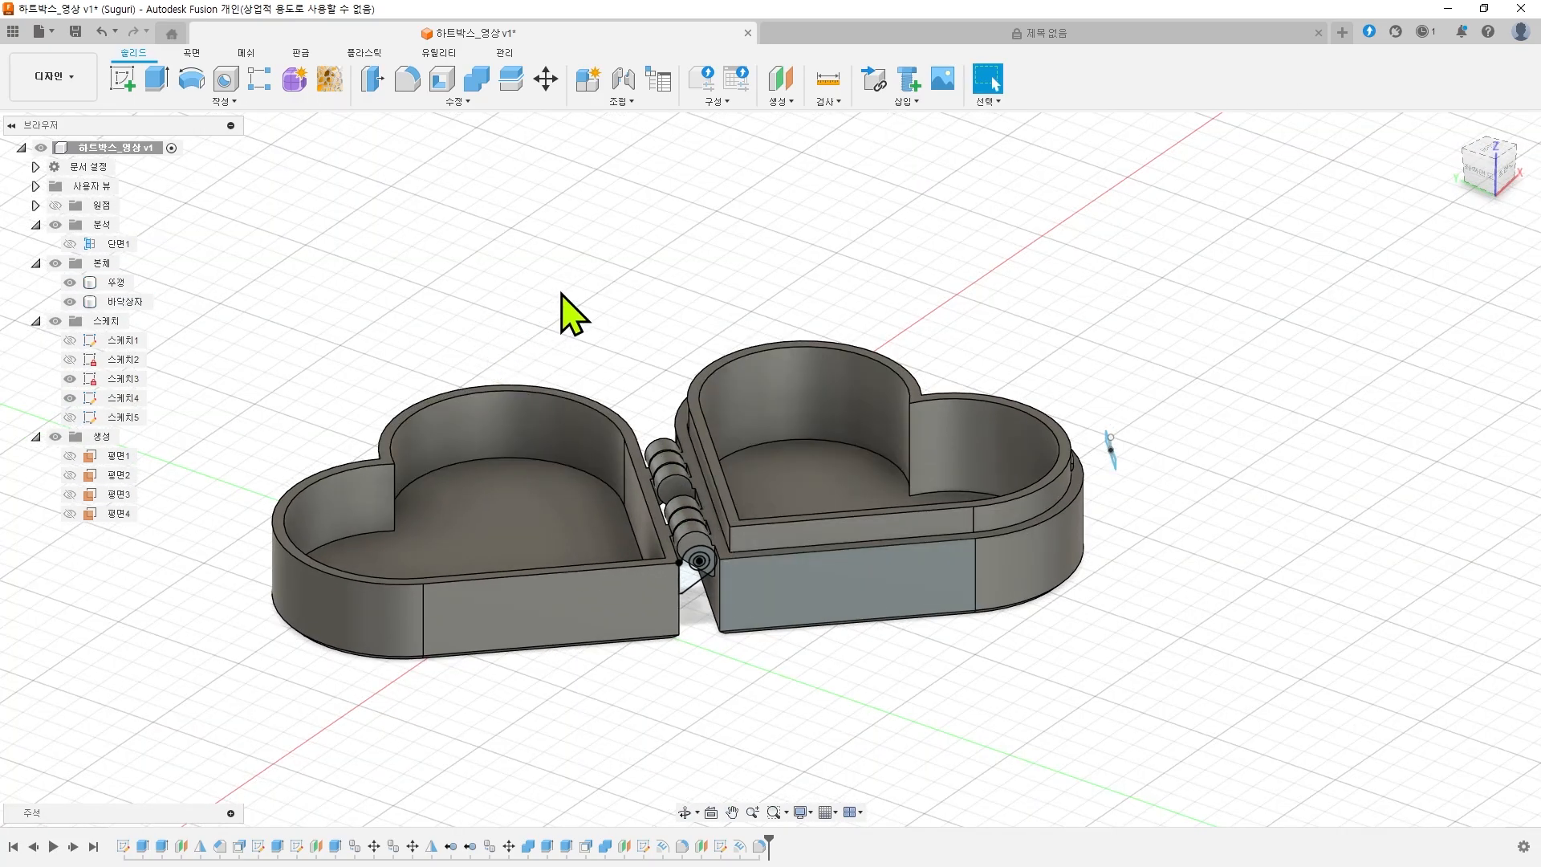
{"action": "middle_click_drag", "start_coordinate": [511, 601], "coordinate": [600, 560]}
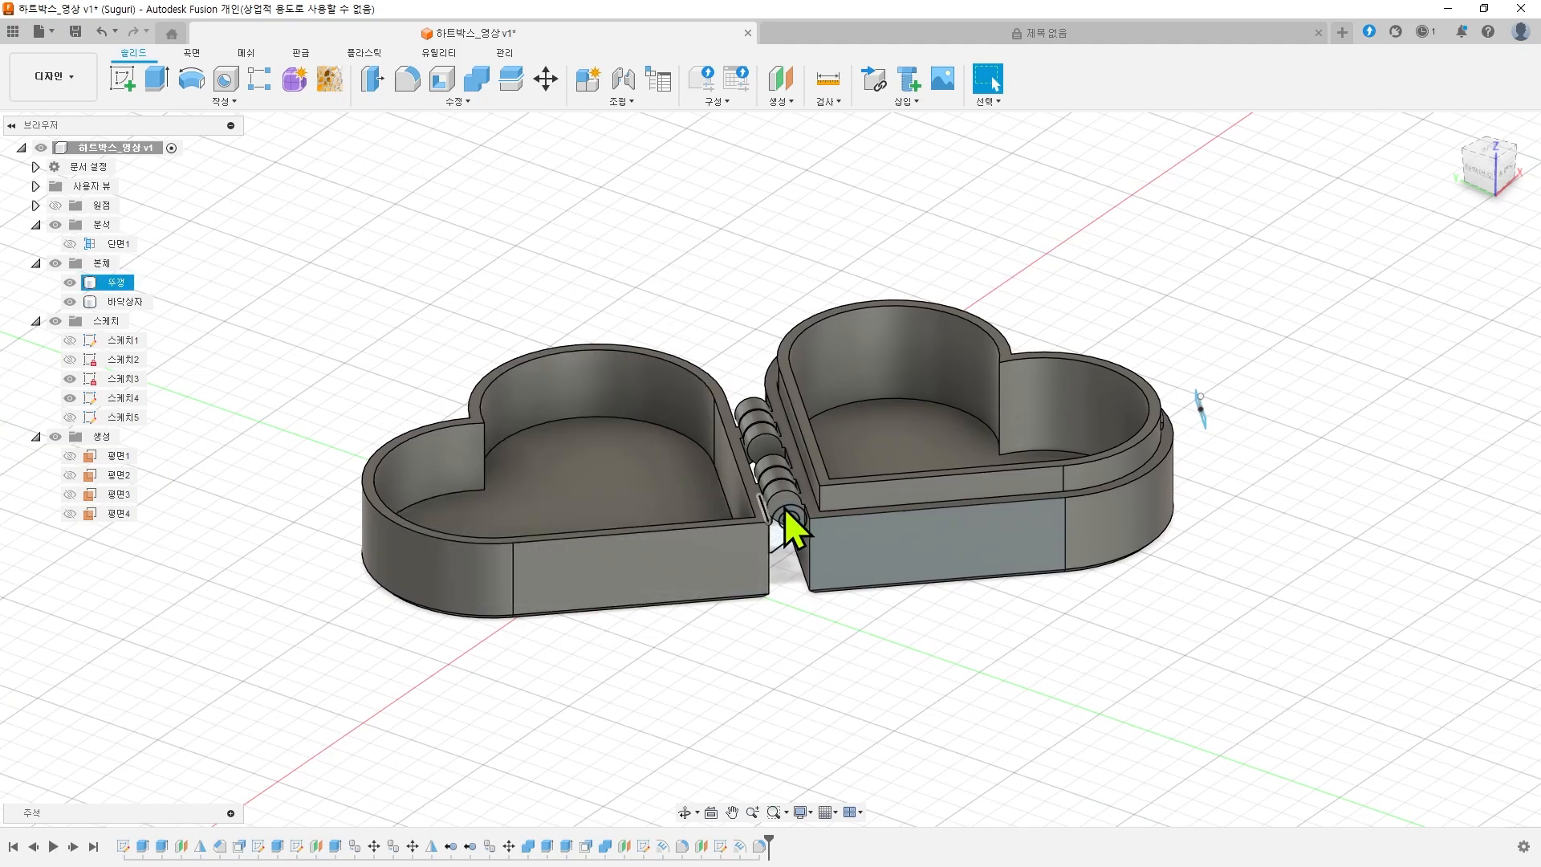
- Set up a rotational Move of the lid body only, using the circular hinge pin profile as the rotation axis
{"action": "left_click", "coordinate": [117, 282]}
{"action": "left_click", "coordinate": [122, 301], "text": "shift"}
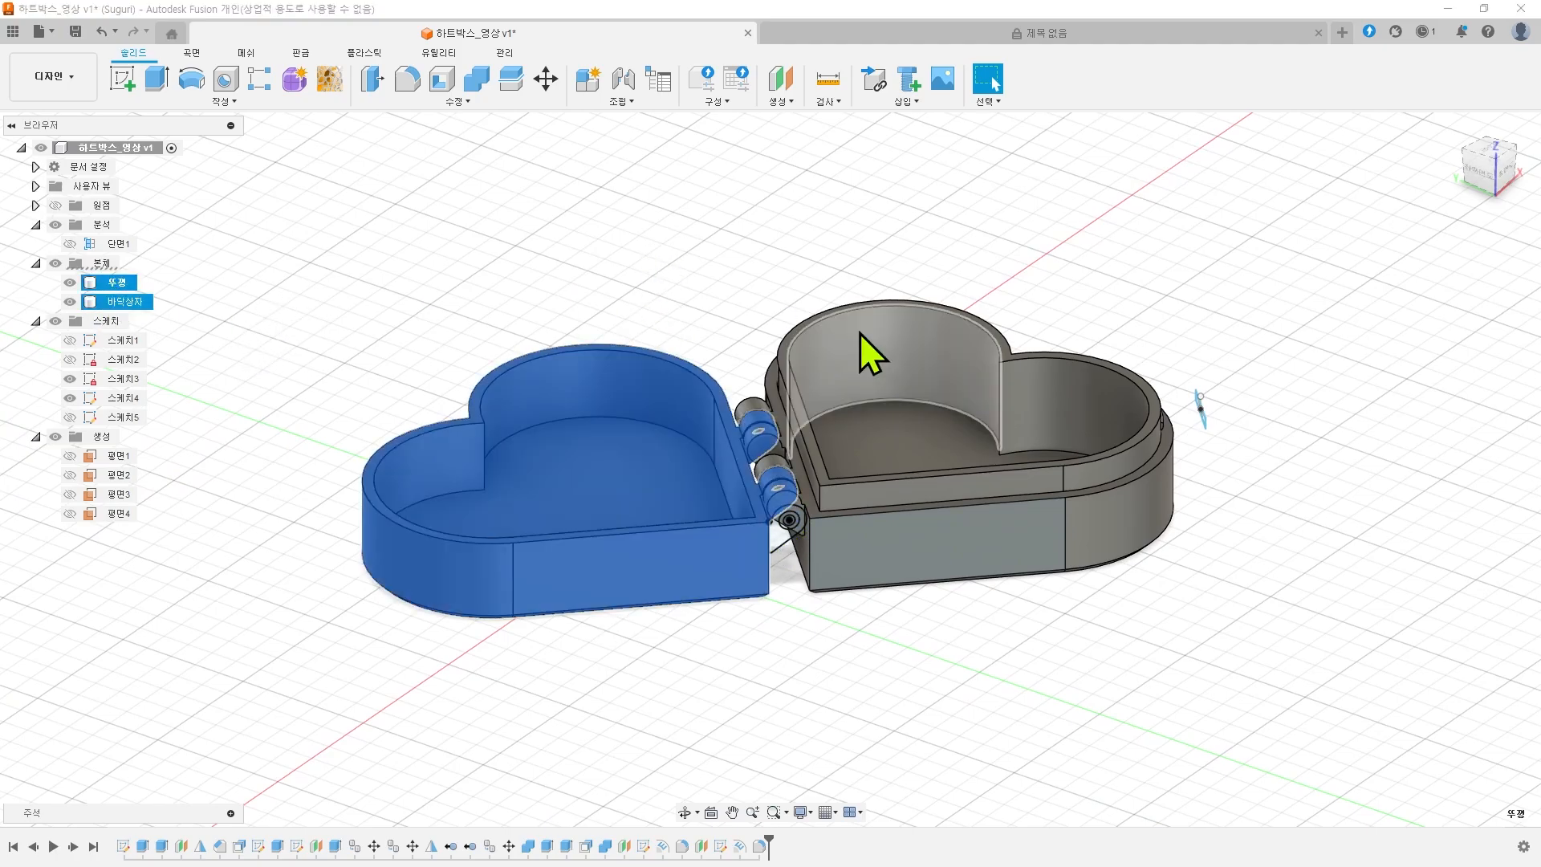
{"action": "left_click", "coordinate": [847, 338], "text": "ctrl"}
{"action": "key", "text": "m"}
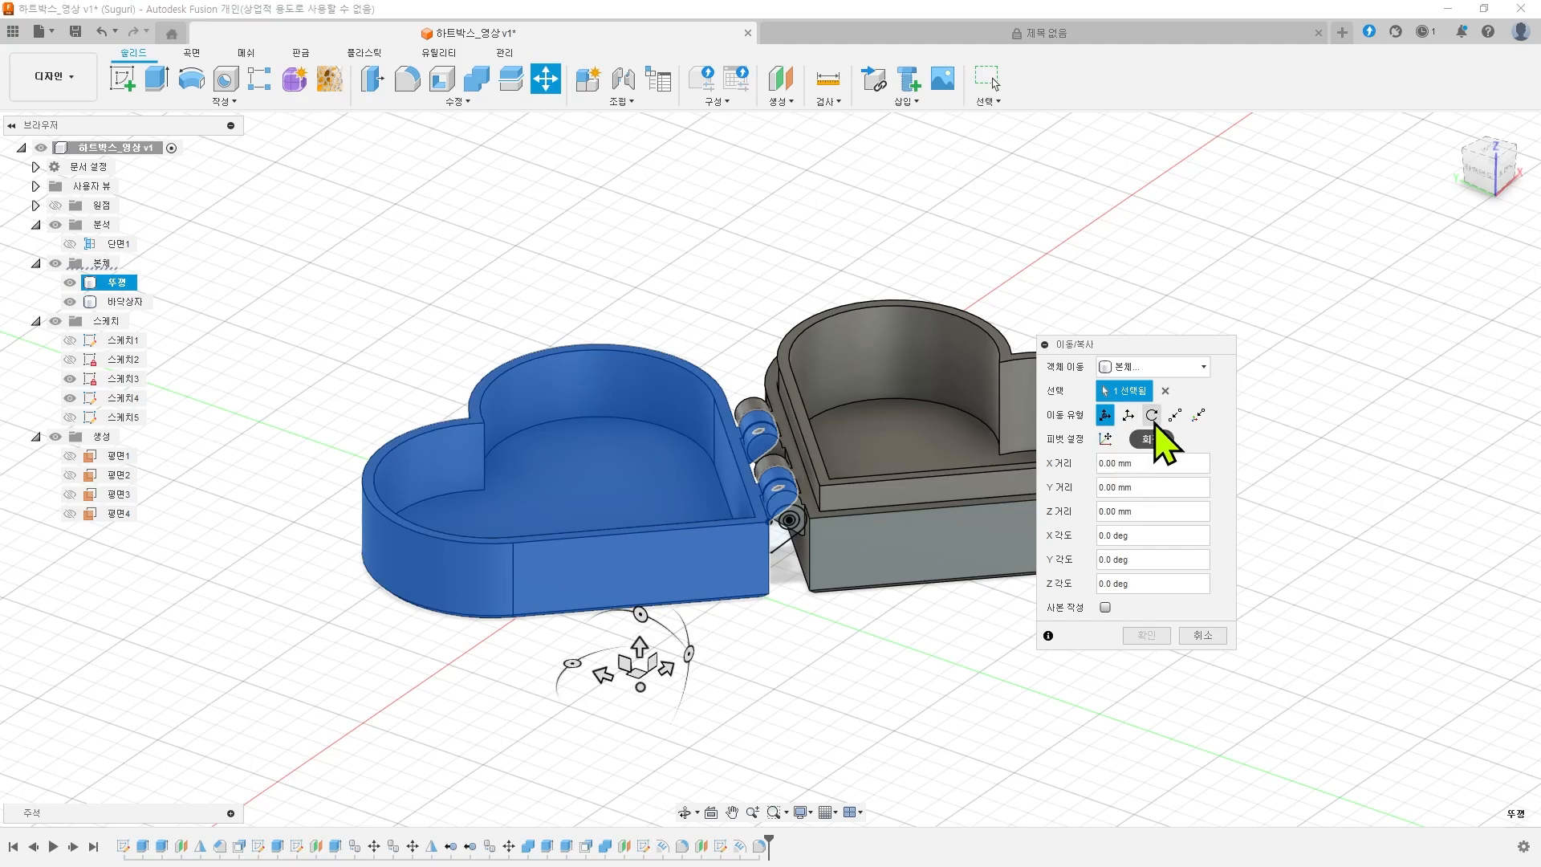
{"action": "left_click", "coordinate": [1151, 414]}
{"action": "scroll", "coordinate": [791, 530], "scroll_direction": "up", "scroll_amount": 8}
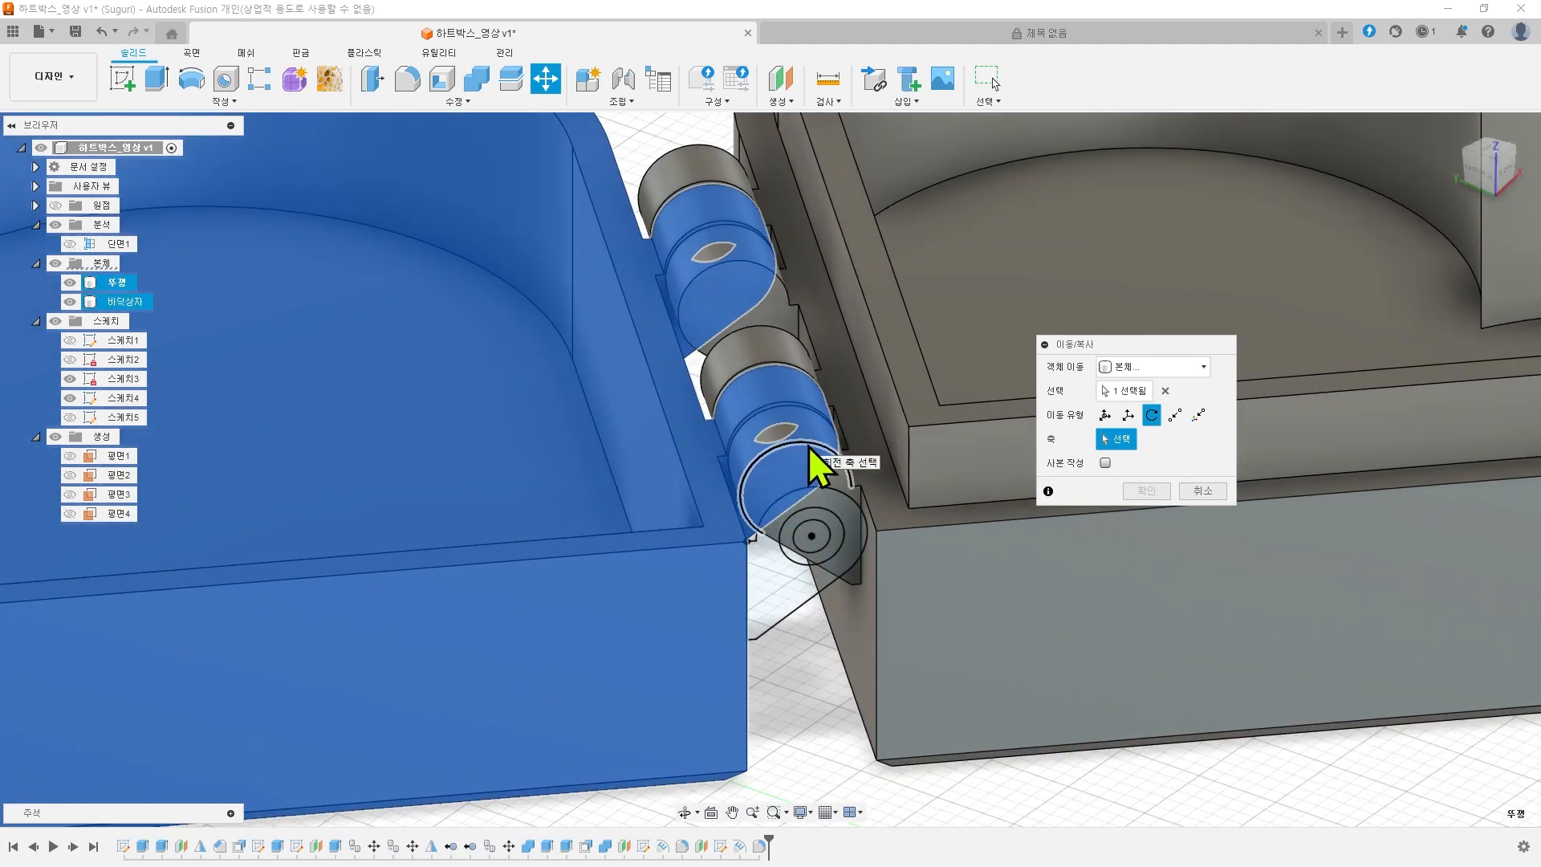
{"action": "left_click", "coordinate": [818, 527]}
- Rotate the lid -180 degrees about the hinge axis so it closes onto the base, and finish the move
{"action": "scroll", "coordinate": [983, 542], "scroll_direction": "down", "scroll_amount": 8}
{"action": "scroll", "coordinate": [987, 542], "scroll_direction": "down", "scroll_amount": 2}
{"action": "left_click_drag", "start_coordinate": [936, 479], "coordinate": [1067, 551]}
{"action": "middle_click_drag", "start_coordinate": [1066, 552], "coordinate": [591, 578]}
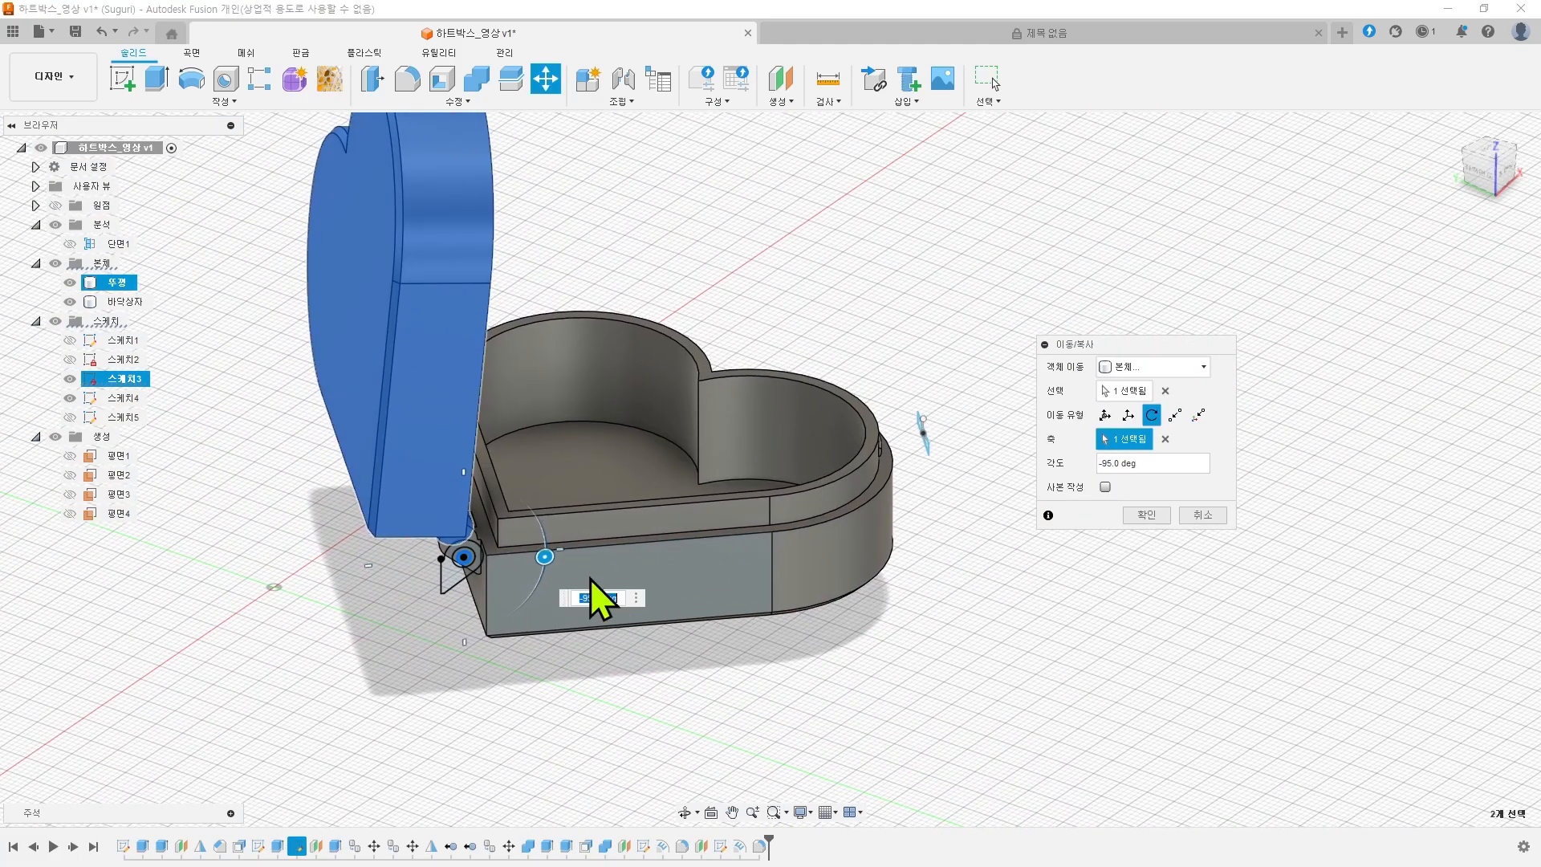
{"action": "left_click_drag", "start_coordinate": [545, 555], "coordinate": [464, 631]}
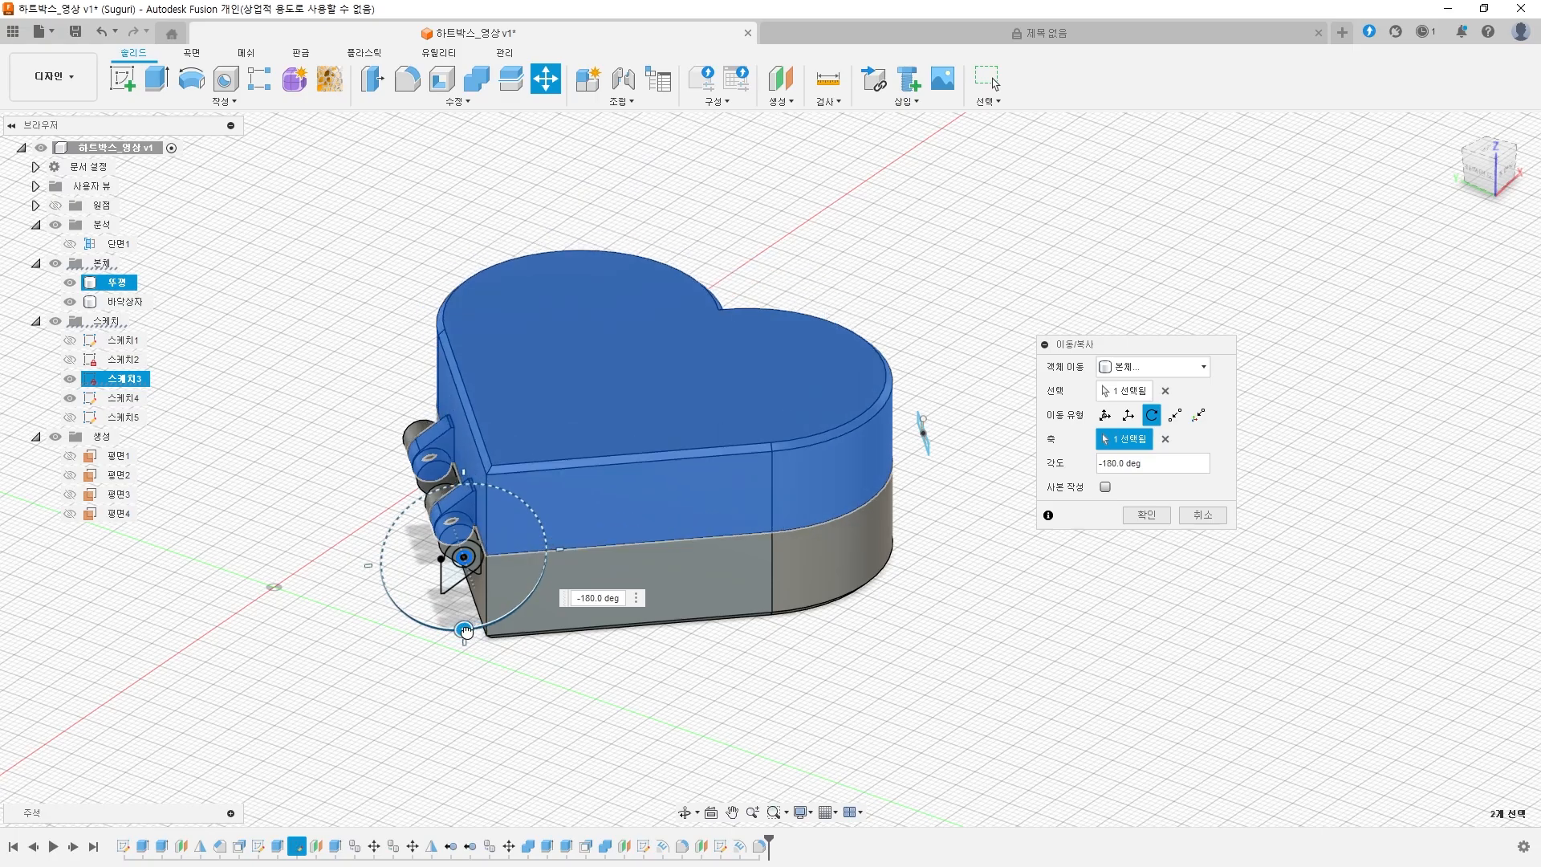
{"action": "middle_click_drag", "start_coordinate": [973, 647], "coordinate": [855, 625], "text": "shift"}
{"action": "key", "text": "Return"}
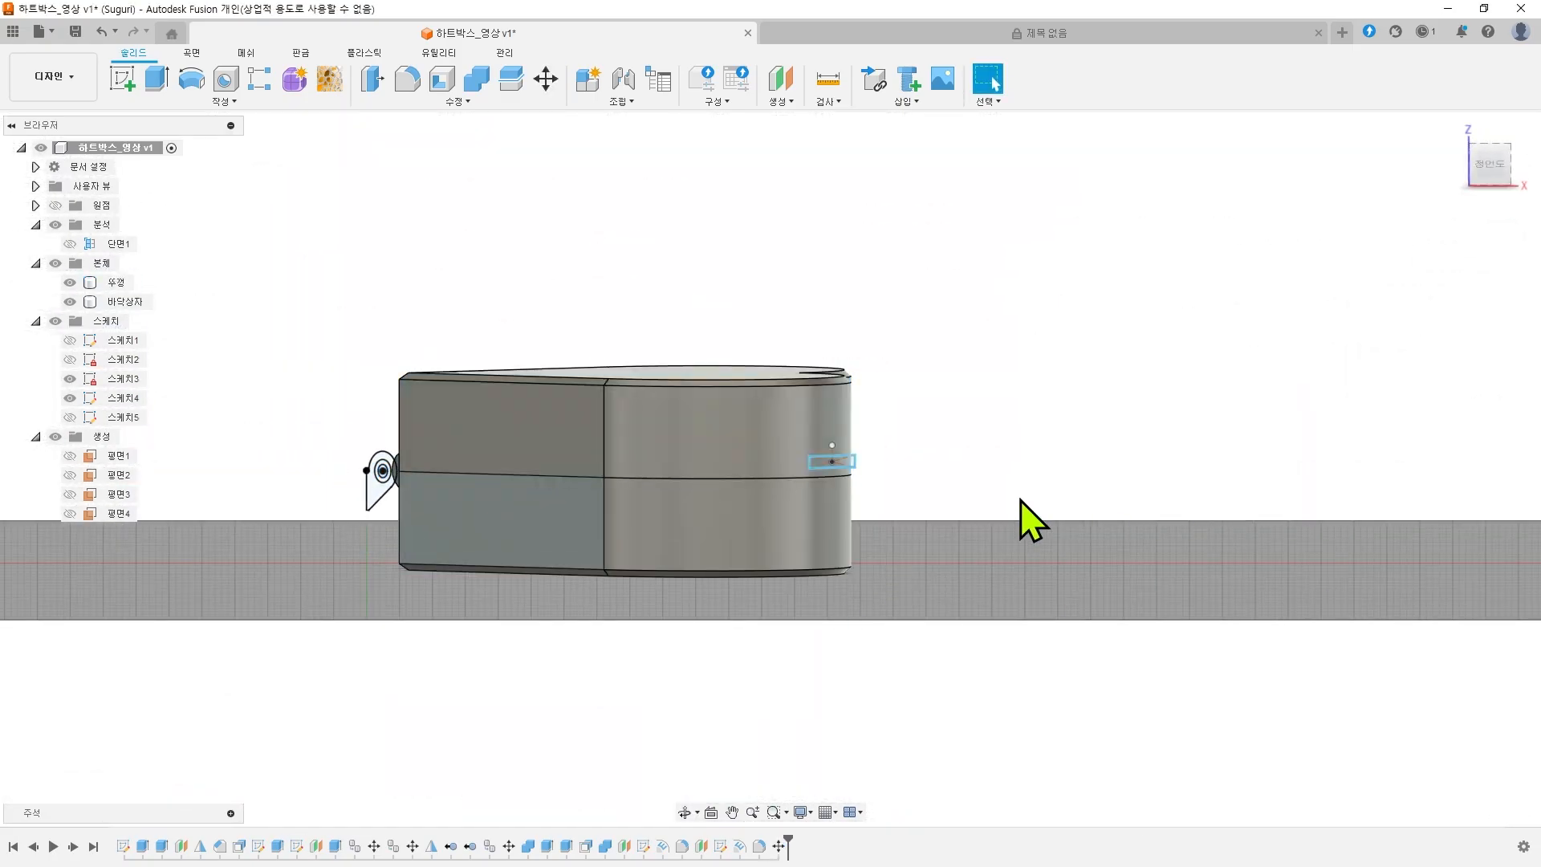
- Check the closed box from the side and set the lid body's opacity to 50%
{"action": "scroll", "coordinate": [895, 436], "scroll_direction": "up", "scroll_amount": 3}
{"action": "middle_click_drag", "start_coordinate": [894, 435], "coordinate": [1244, 475]}
{"action": "middle_click_drag", "start_coordinate": [1244, 475], "coordinate": [1172, 491], "text": "shift"}
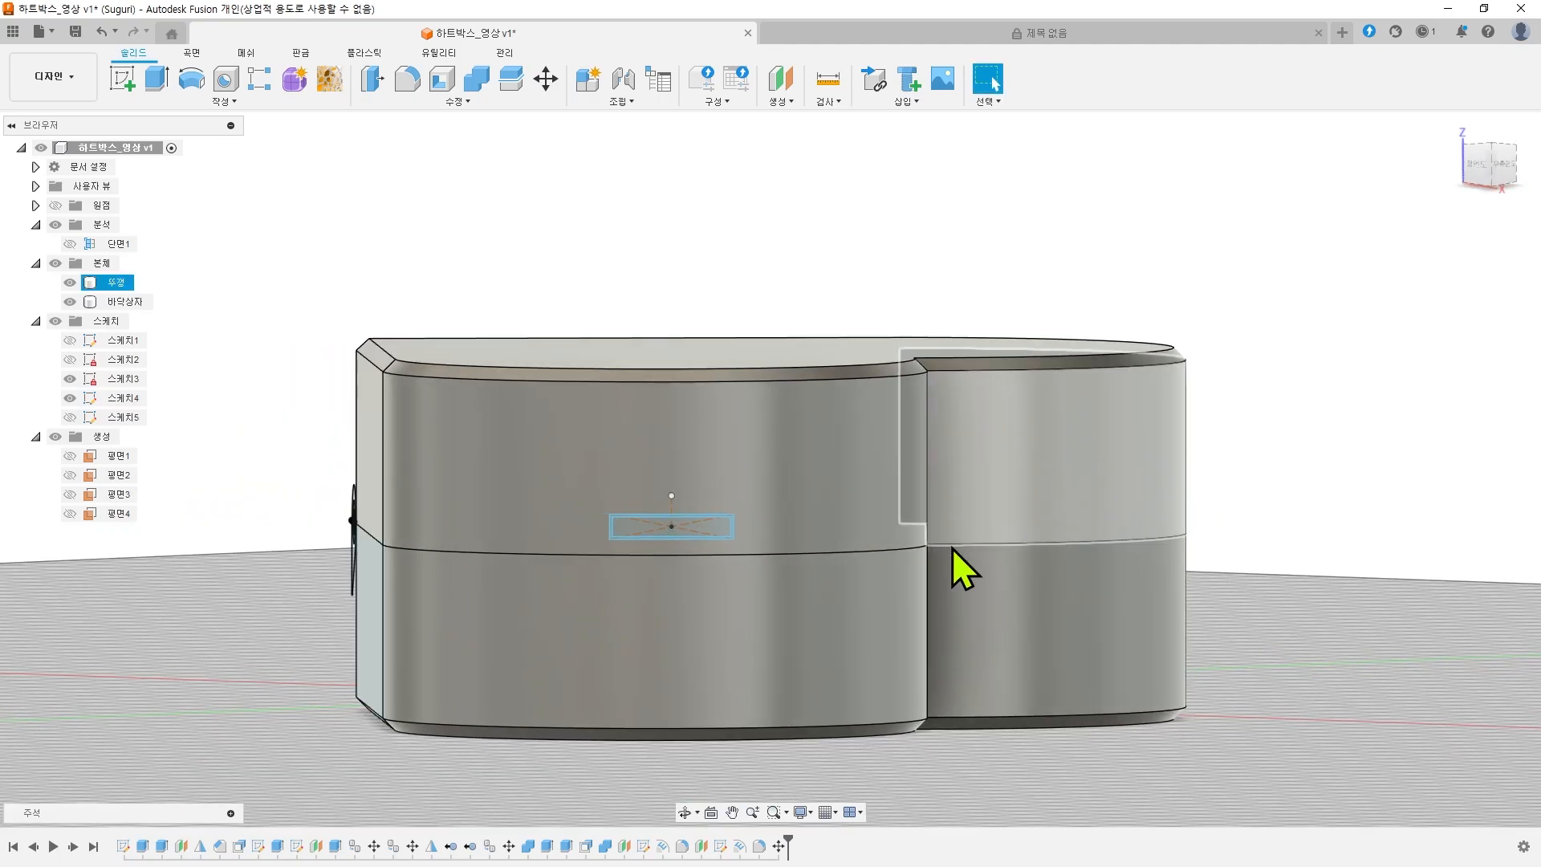
{"action": "middle_click_drag", "start_coordinate": [604, 270], "coordinate": [668, 286], "text": "shift"}
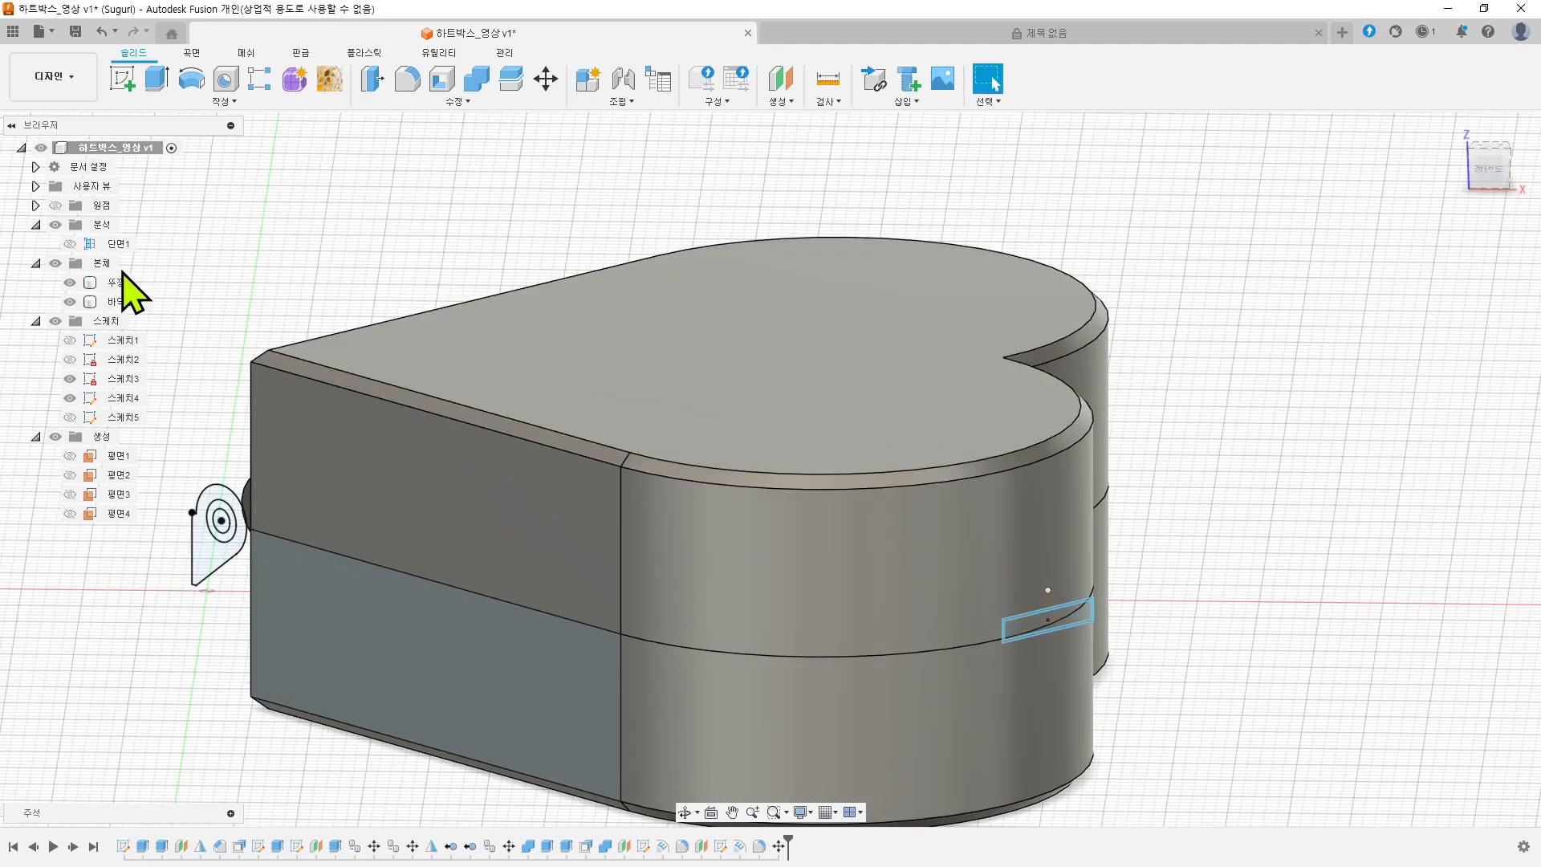
{"action": "left_click", "coordinate": [115, 284]}
{"action": "right_click", "coordinate": [115, 289]}
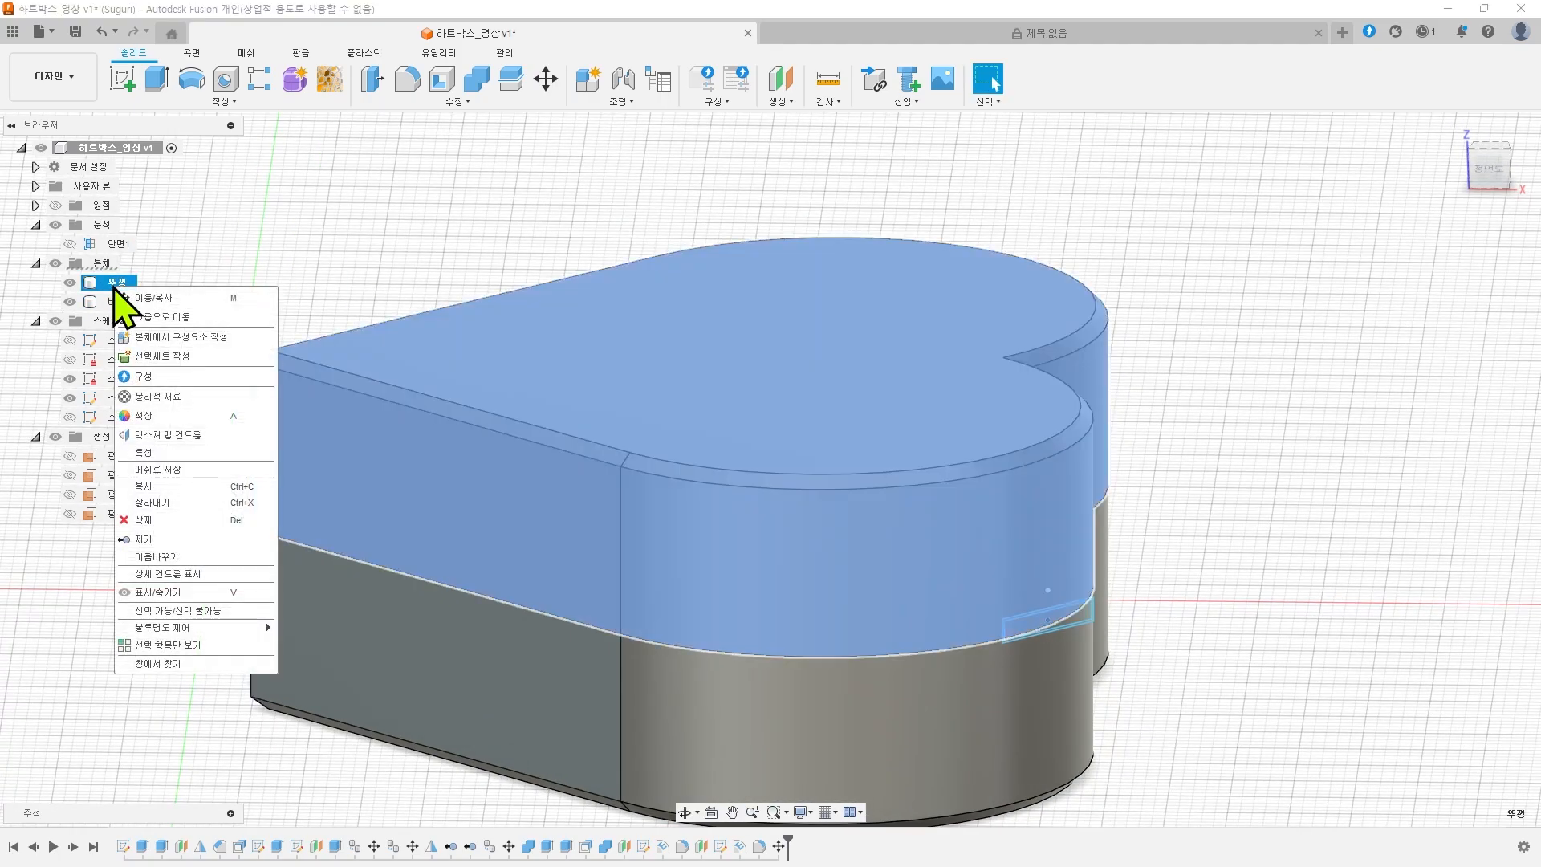
{"action": "mouse_move", "coordinate": [196, 633]}
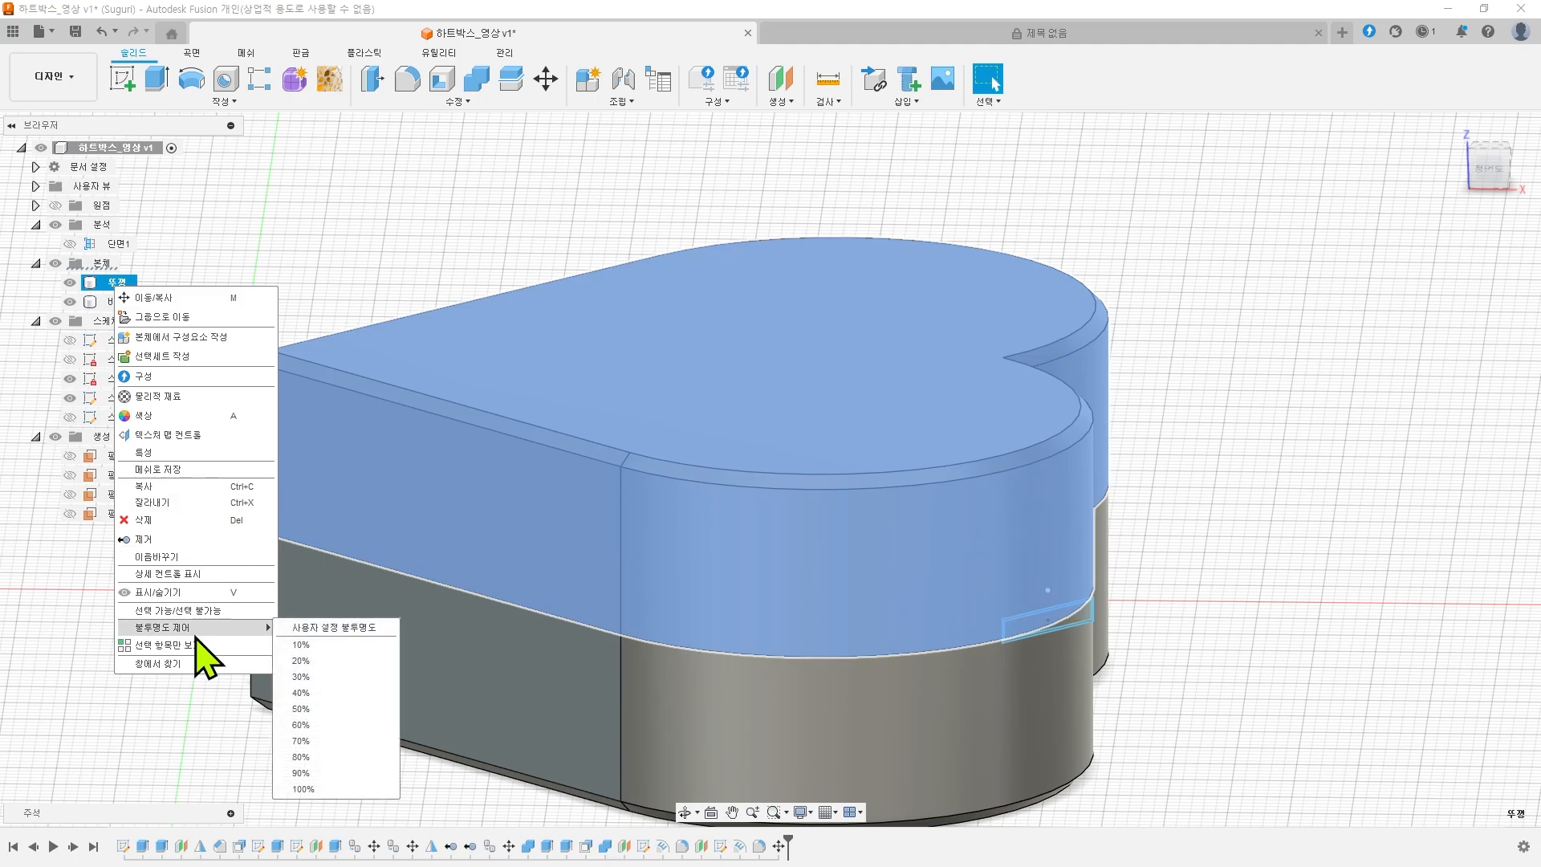
{"action": "left_click", "coordinate": [340, 712]}
{"action": "left_click", "coordinate": [1262, 592]}
- Examine through the transparent lid how the base's closure tab fits into the recess in the lid's inner wall
{"action": "scroll", "coordinate": [1263, 591], "scroll_direction": "up", "scroll_amount": 5}
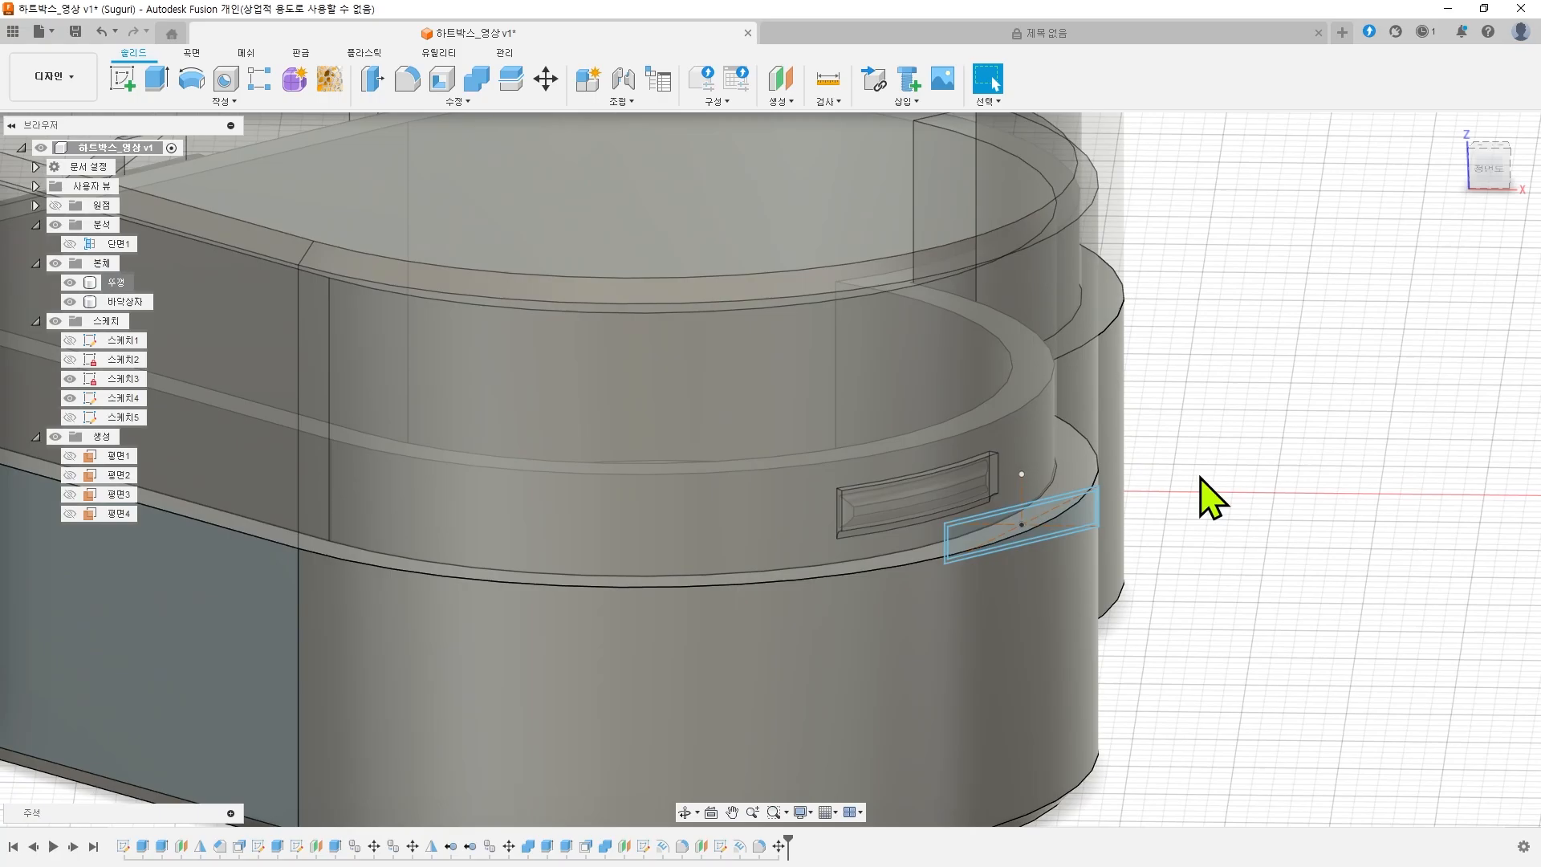
{"action": "middle_click_drag", "start_coordinate": [1200, 478], "coordinate": [1257, 474], "text": "shift"}
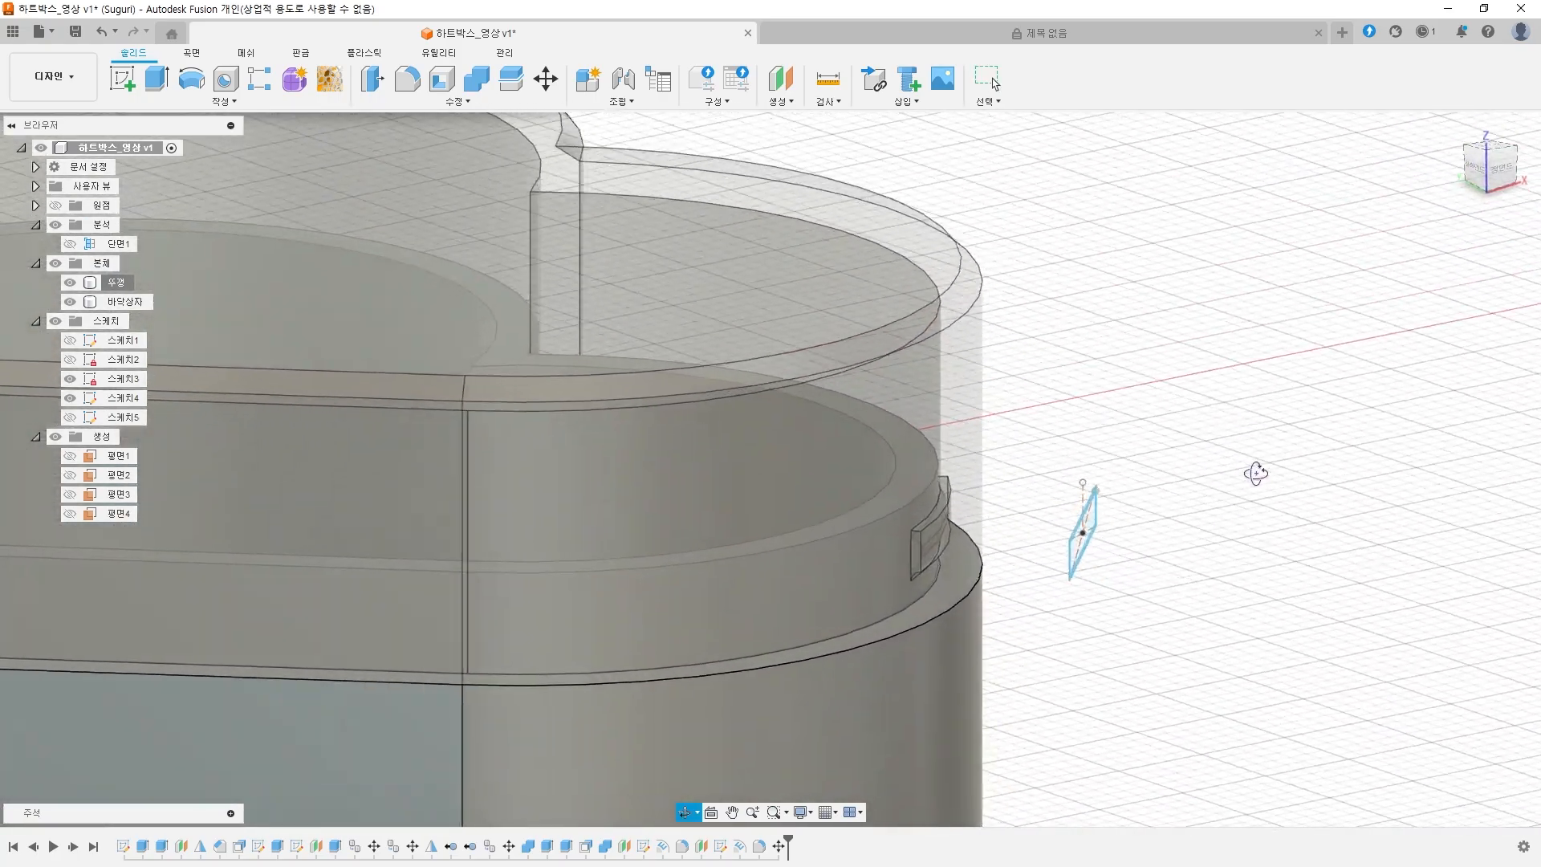
{"action": "scroll", "coordinate": [1086, 577], "scroll_direction": "up", "scroll_amount": 7}
{"action": "middle_click_drag", "start_coordinate": [851, 585], "coordinate": [1024, 536]}
{"action": "middle_click_drag", "start_coordinate": [1024, 536], "coordinate": [1029, 489], "text": "shift"}
{"action": "scroll", "coordinate": [895, 382], "scroll_direction": "up", "scroll_amount": 3}
{"action": "middle_click_drag", "start_coordinate": [1034, 375], "coordinate": [1107, 429]}
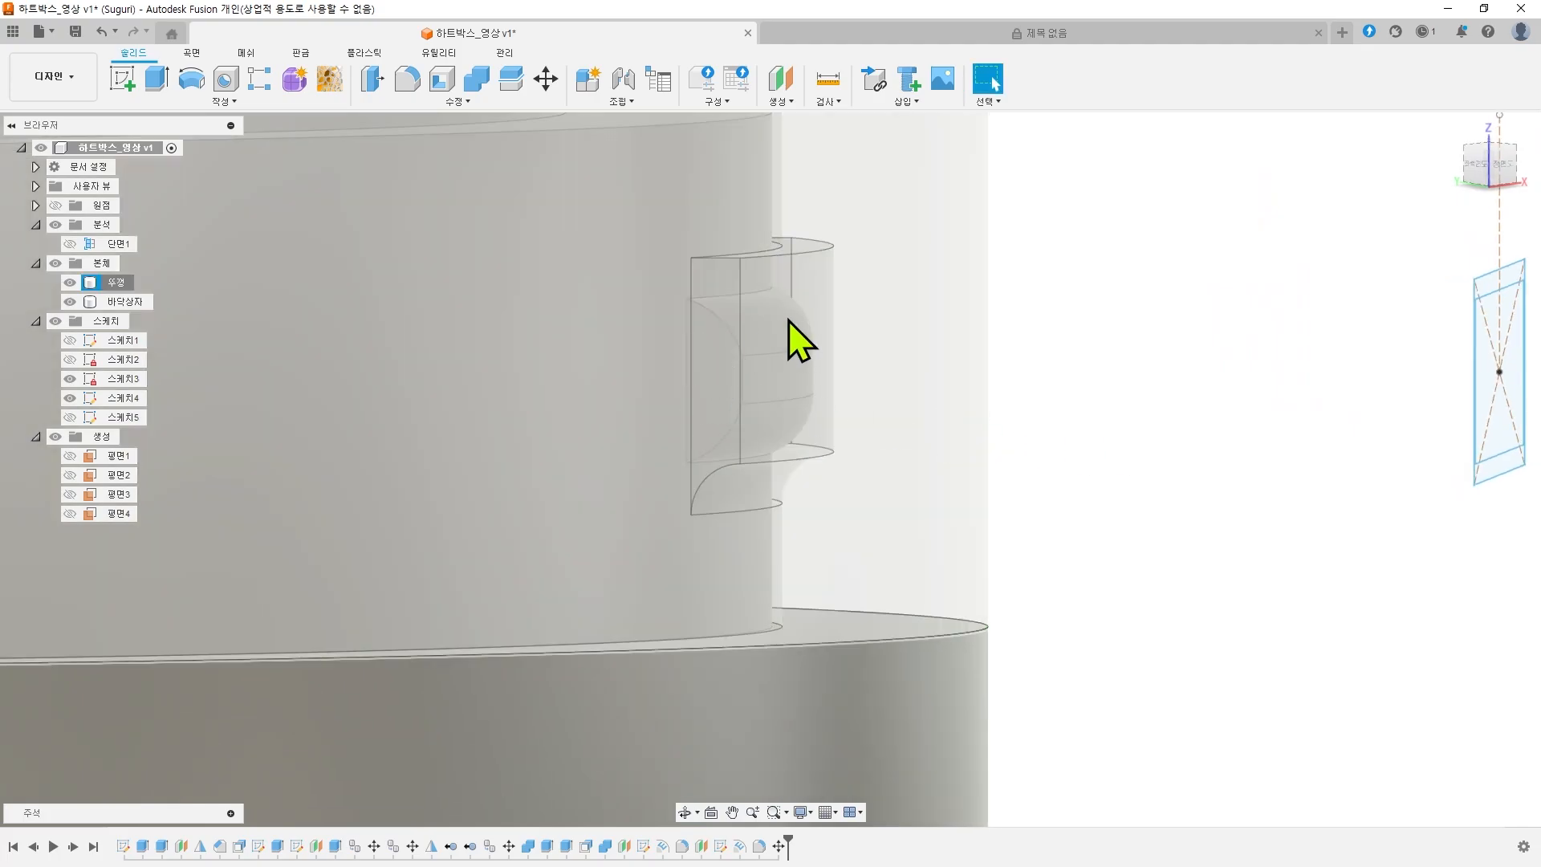
{"action": "mouse_move", "coordinate": [980, 339]}
{"action": "middle_mouse_down", "text": "shift"}
{"action": "mouse_move", "coordinate": [1011, 320]}
{"action": "mouse_move", "coordinate": [1026, 330]}
{"action": "mouse_move", "coordinate": [939, 326]}
{"action": "mouse_move", "coordinate": [998, 321]}
{"action": "middle_mouse_up", "text": "shift"}
{"action": "scroll", "coordinate": [953, 442], "scroll_direction": "down", "scroll_amount": 10}
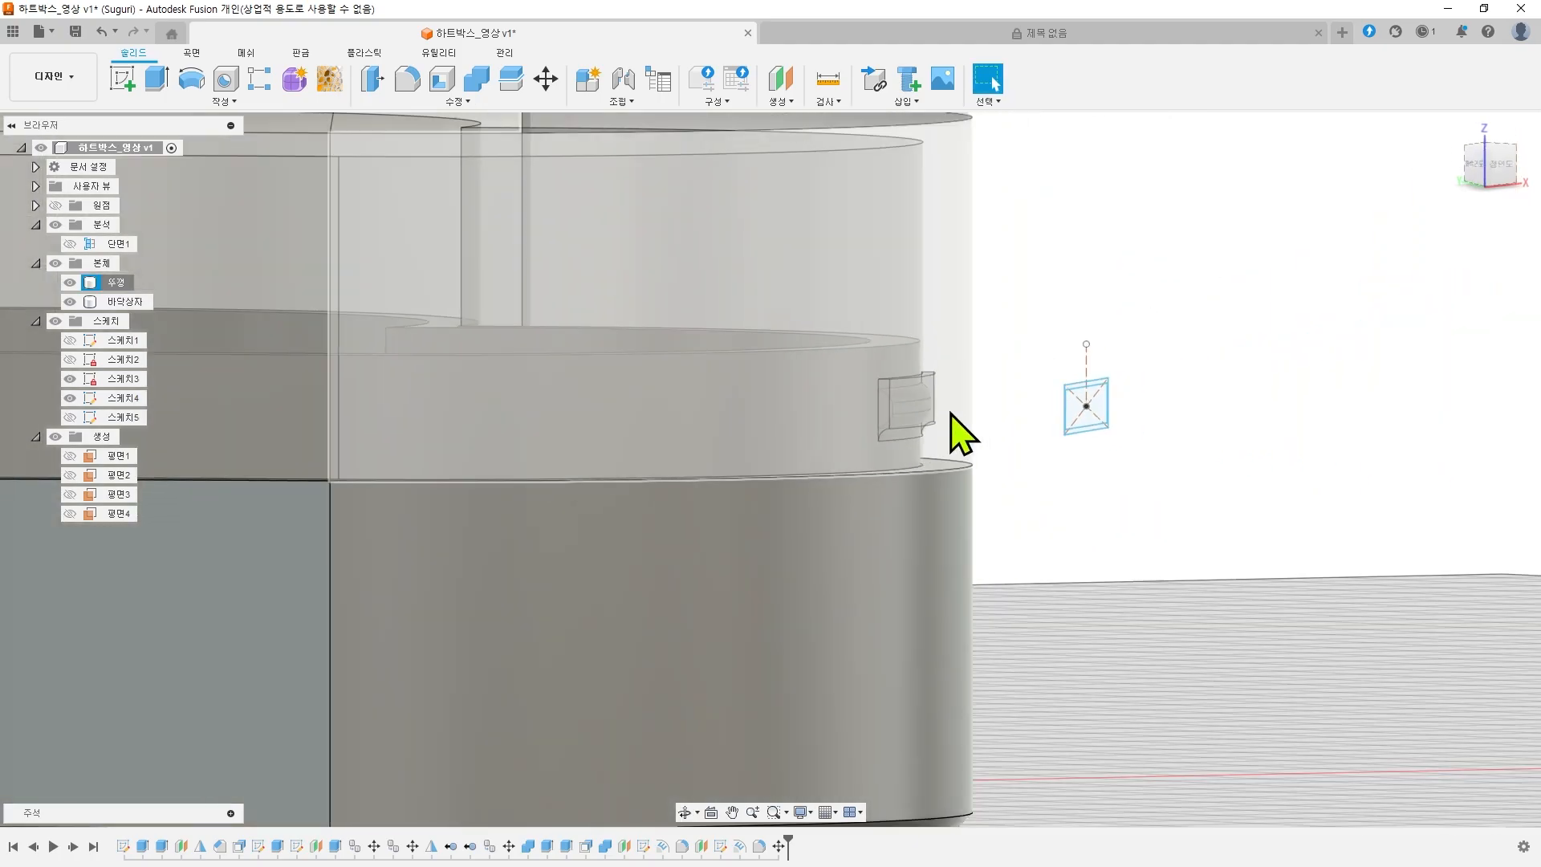
{"action": "middle_click_drag", "start_coordinate": [928, 430], "coordinate": [986, 439], "text": "shift"}
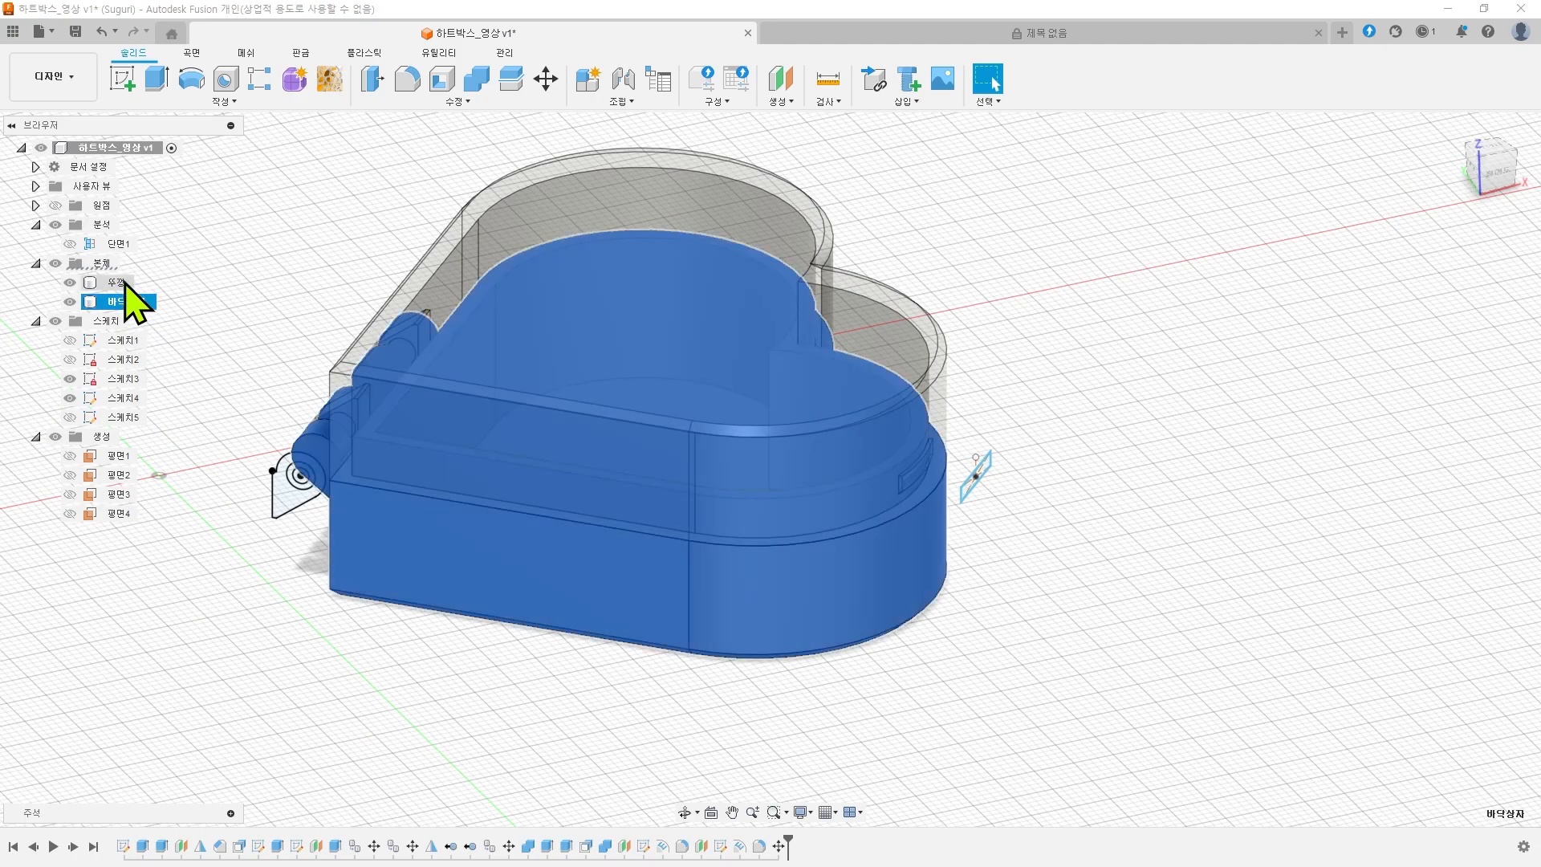
- Restore the lid body's opacity to 100%
{"action": "right_click", "coordinate": [117, 282]}
{"action": "mouse_move", "coordinate": [209, 626]}
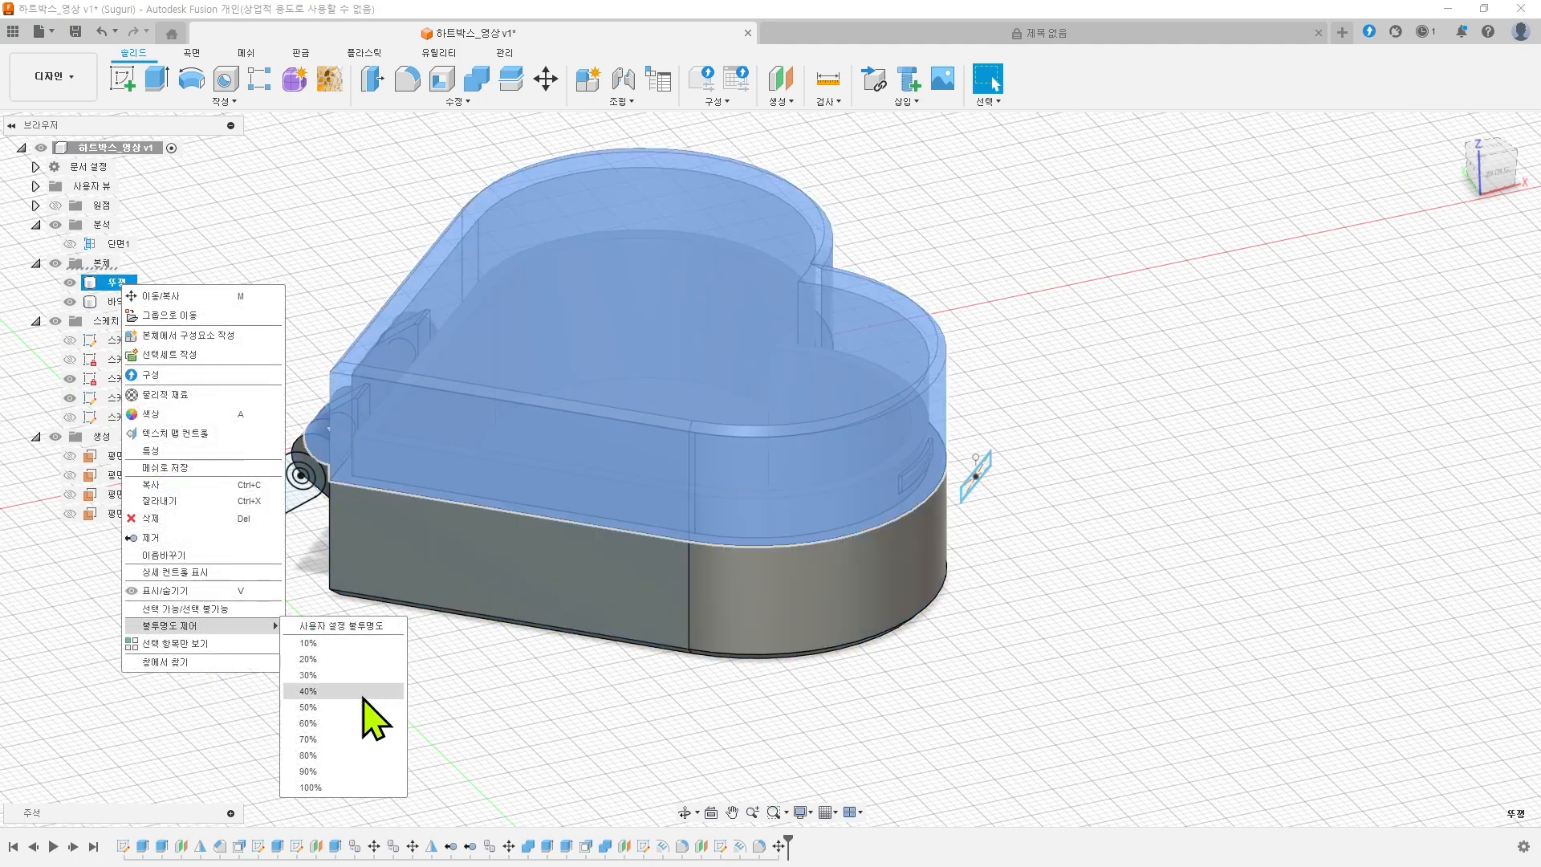
{"action": "left_click", "coordinate": [331, 793]}
{"action": "left_click", "coordinate": [441, 722]}
{"action": "middle_click_drag", "start_coordinate": [440, 723], "coordinate": [675, 620], "text": "shift"}
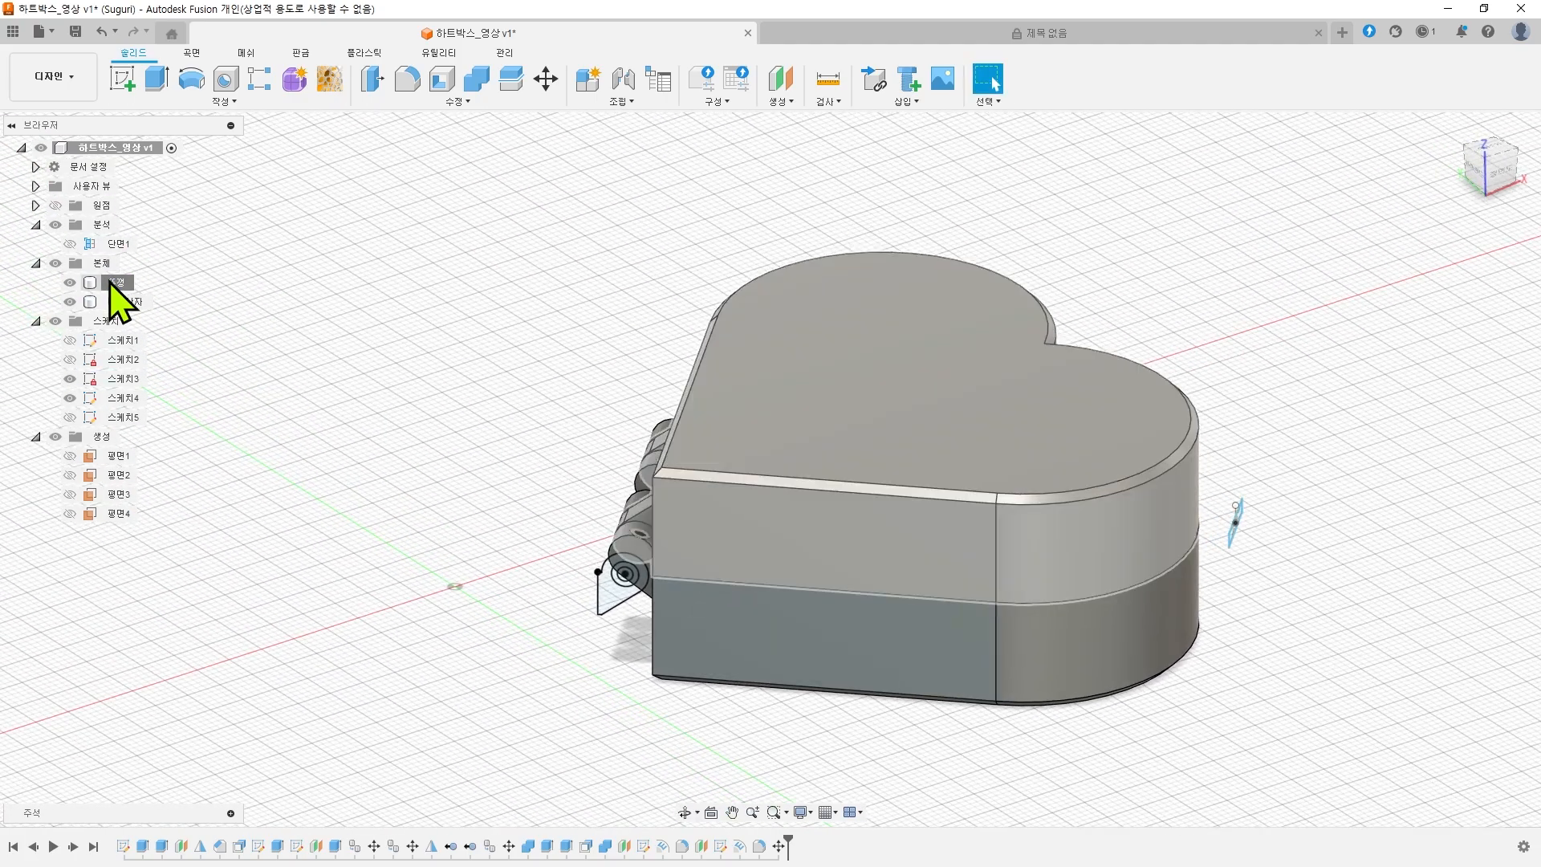
- Rotate the lid body 180 degrees about the hinge axis to open the box flat again
{"action": "left_click", "coordinate": [120, 283]}
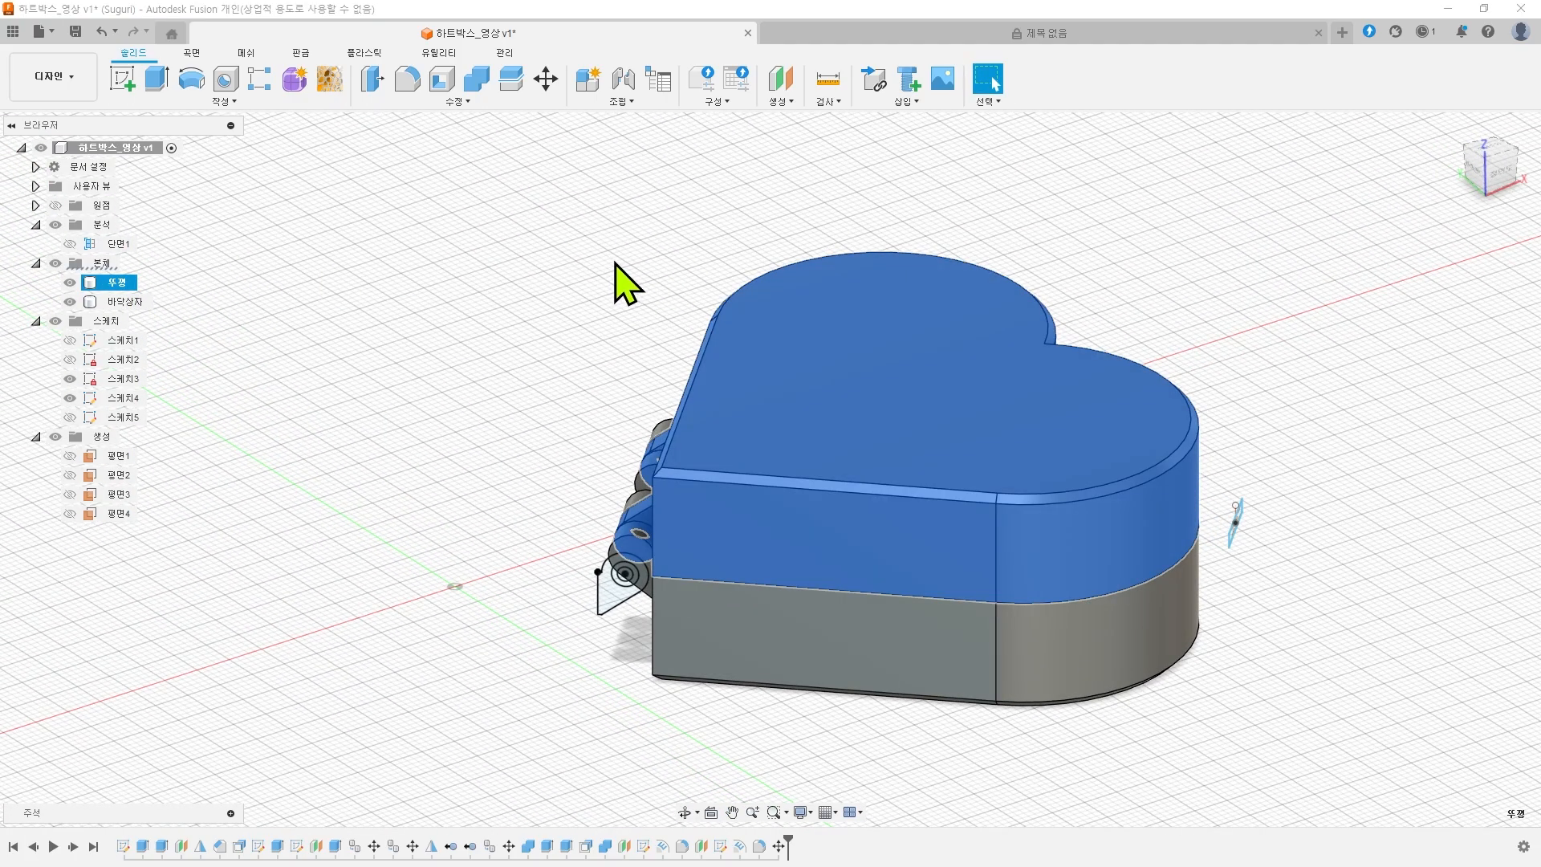
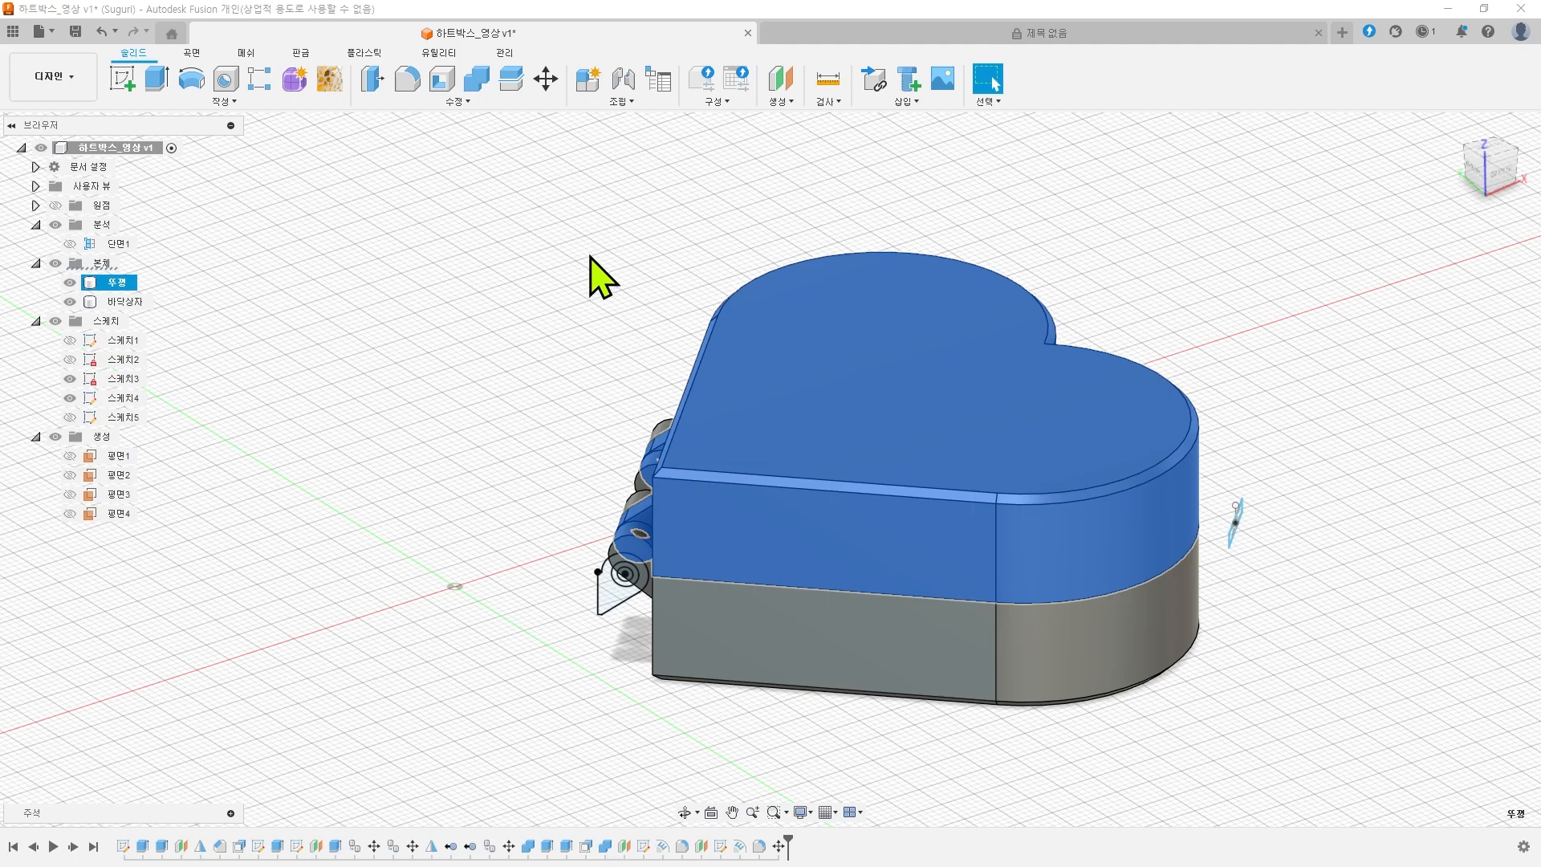
{"action": "left_click", "coordinate": [545, 79]}
{"action": "left_click", "coordinate": [1117, 439]}
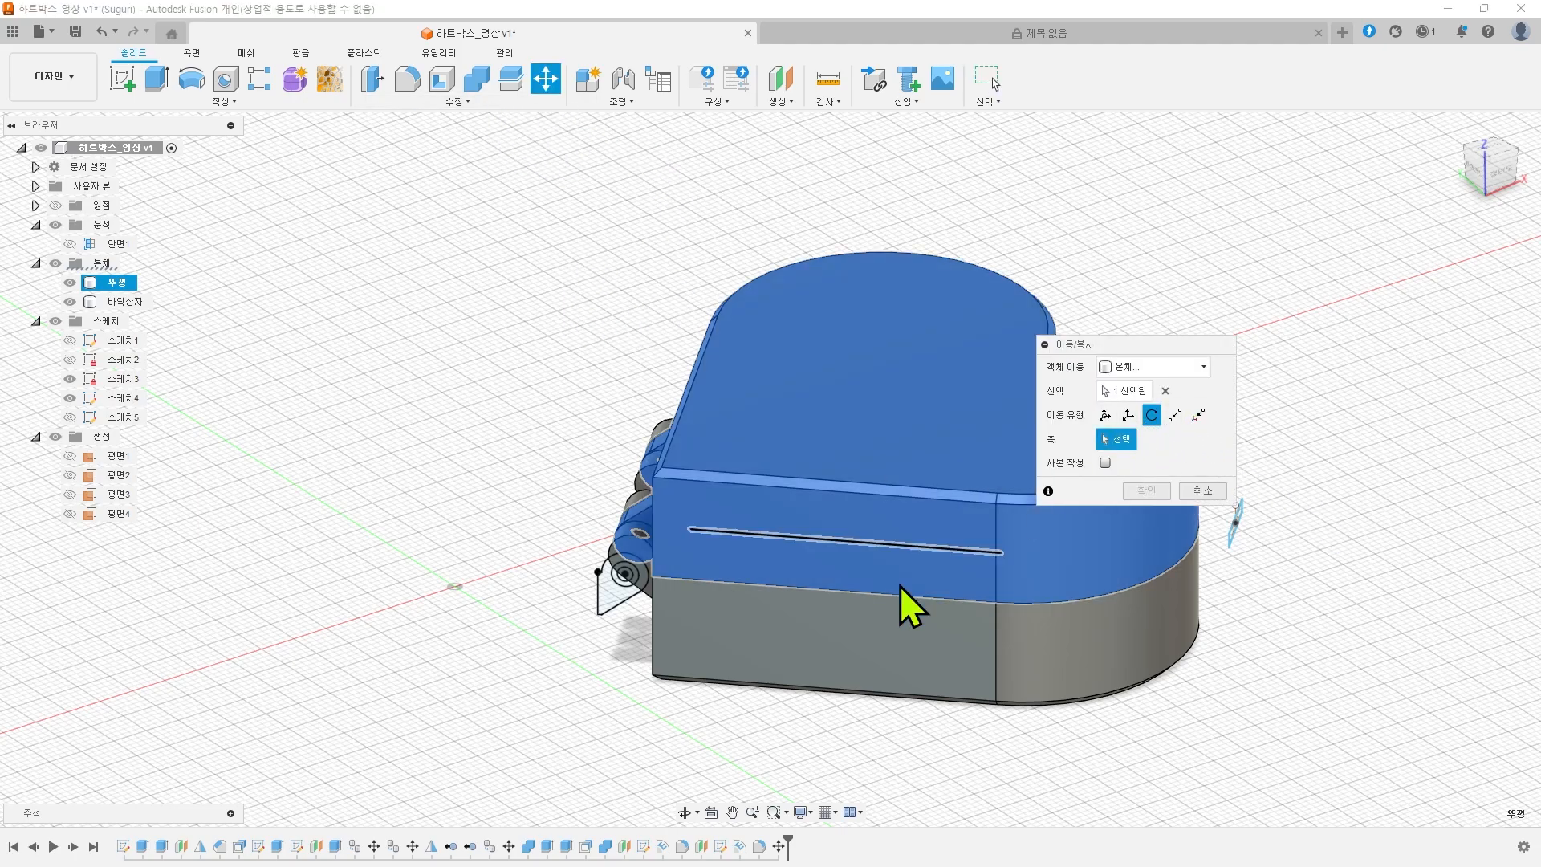
{"action": "left_click", "coordinate": [627, 585]}
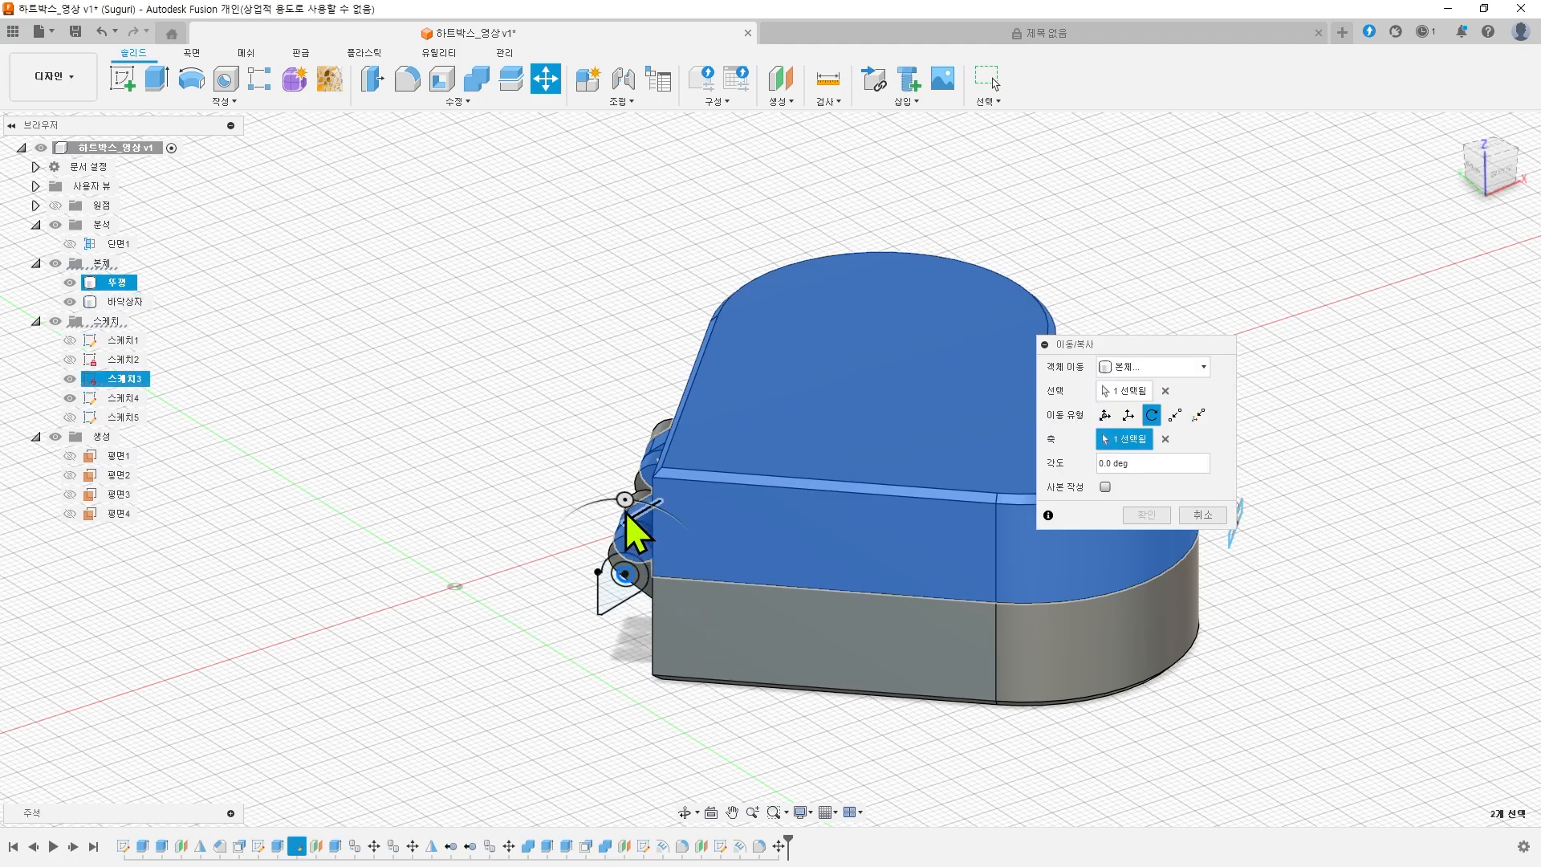
{"action": "left_click_drag", "start_coordinate": [626, 514], "coordinate": [487, 630]}
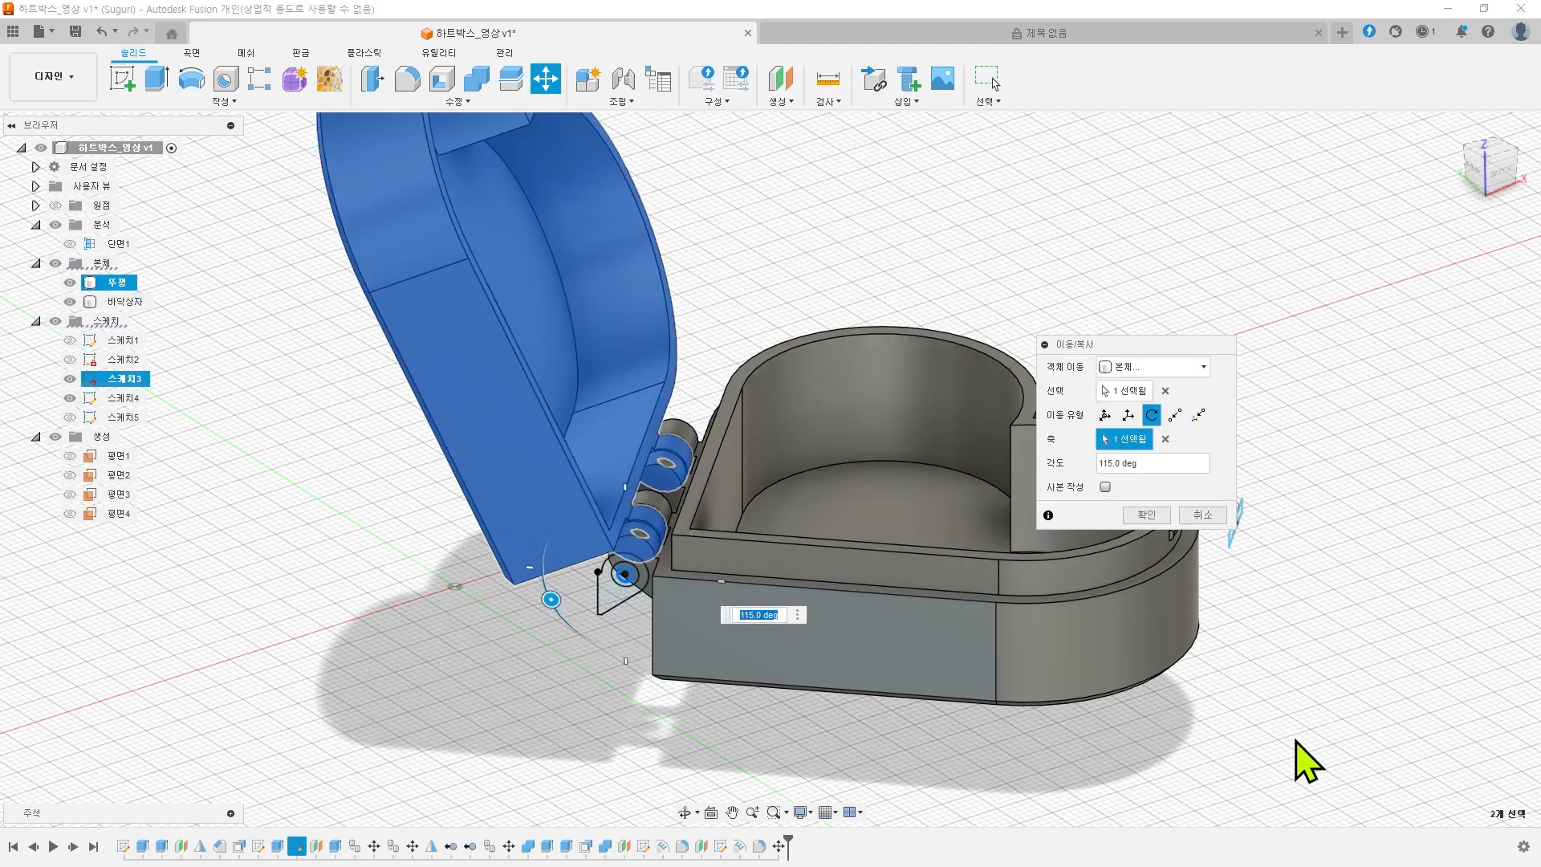
{"action": "key", "text": "Return"}
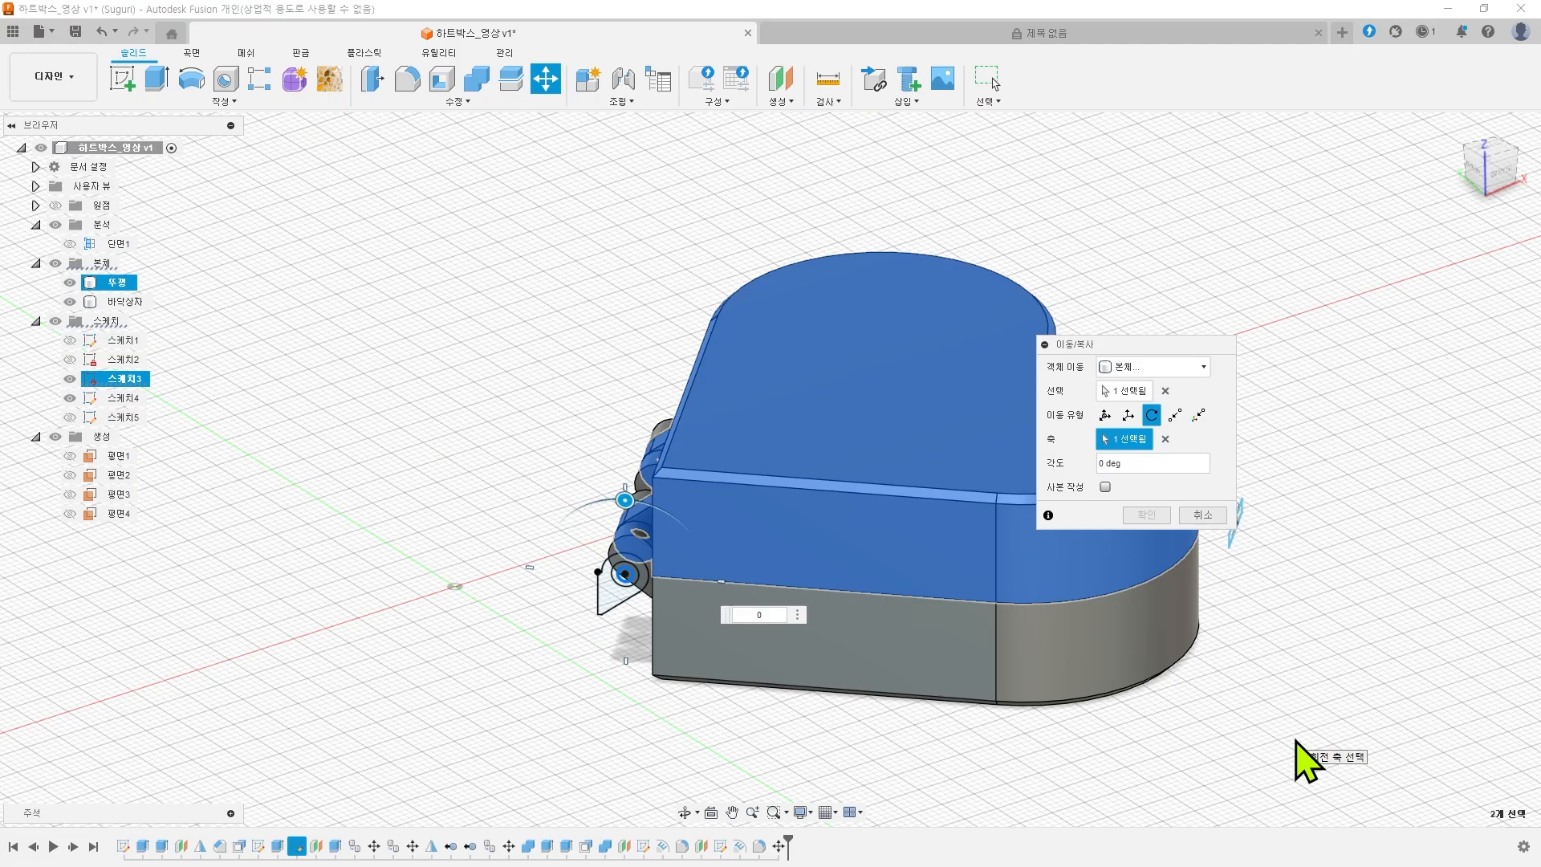
{"action": "type", "text": "180"}
{"action": "key", "text": "Return"}
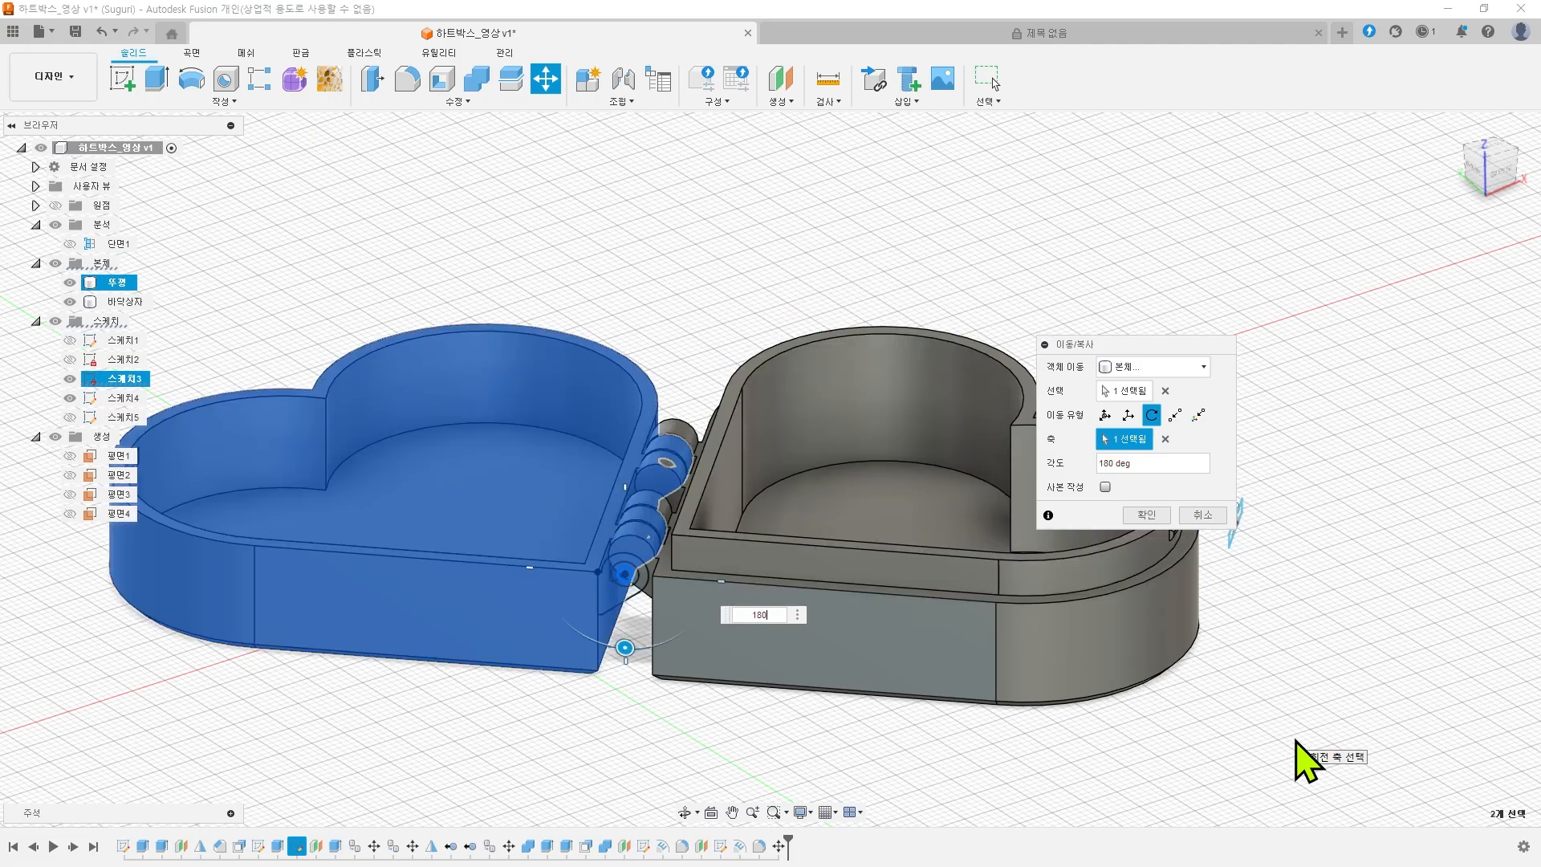
{"action": "key", "text": "Return"}
- Hide the remaining visible sketches, 스케치3 and 스케치4
{"action": "scroll", "coordinate": [796, 644], "scroll_direction": "down", "scroll_amount": 4}
{"action": "middle_click_drag", "start_coordinate": [796, 644], "coordinate": [722, 762], "text": "shift"}
{"action": "middle_click_drag", "start_coordinate": [974, 684], "coordinate": [636, 762], "text": "shift"}
{"action": "middle_click_drag", "start_coordinate": [1054, 317], "coordinate": [1110, 282]}
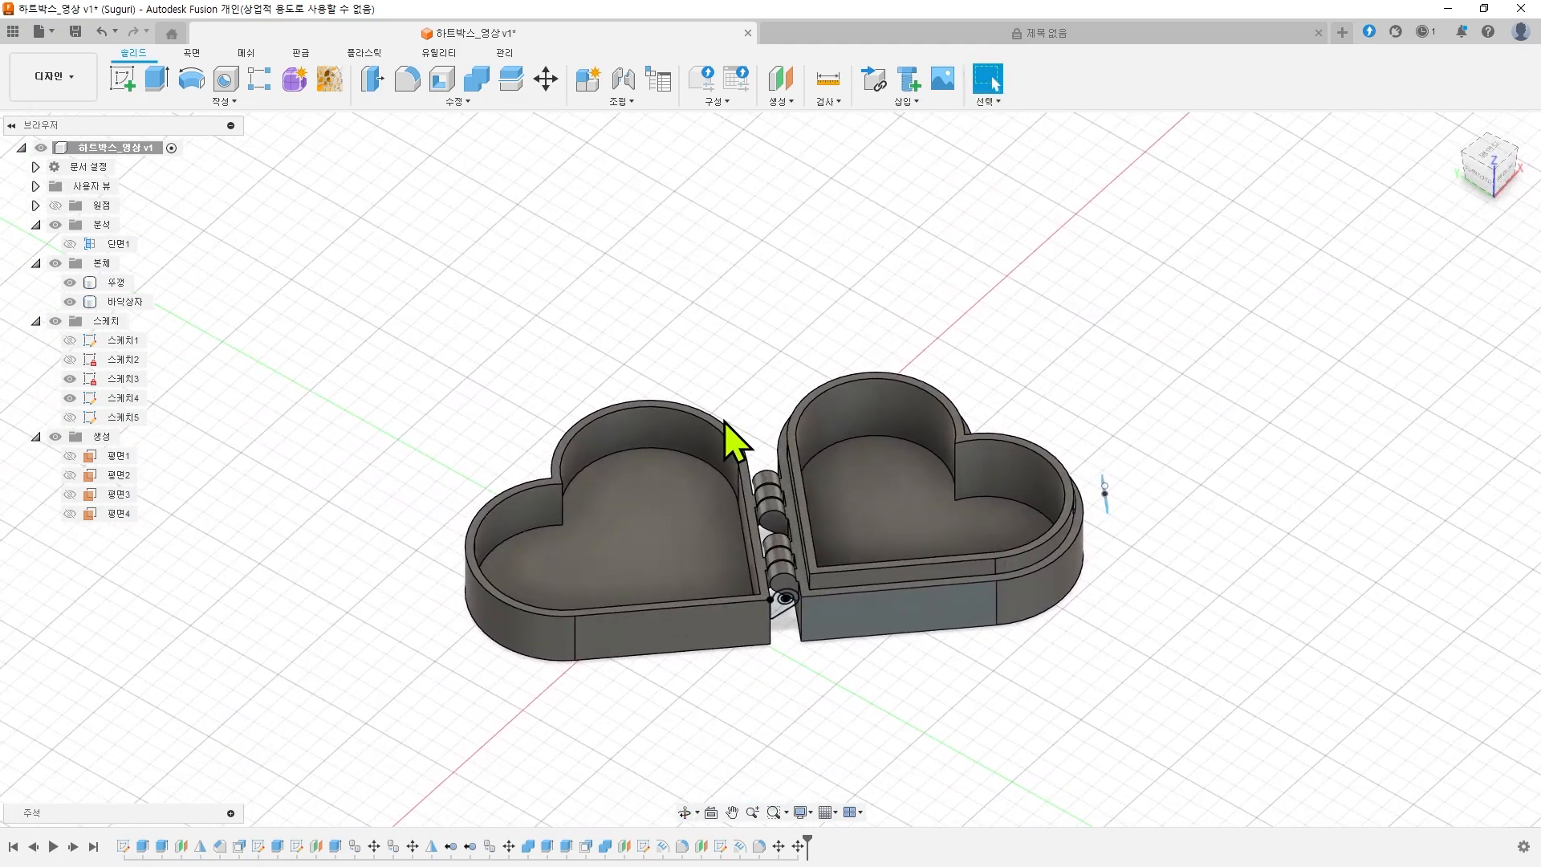
{"action": "scroll", "coordinate": [830, 480], "scroll_direction": "up", "scroll_amount": 3}
{"action": "middle_click_drag", "start_coordinate": [600, 275], "coordinate": [654, 234]}
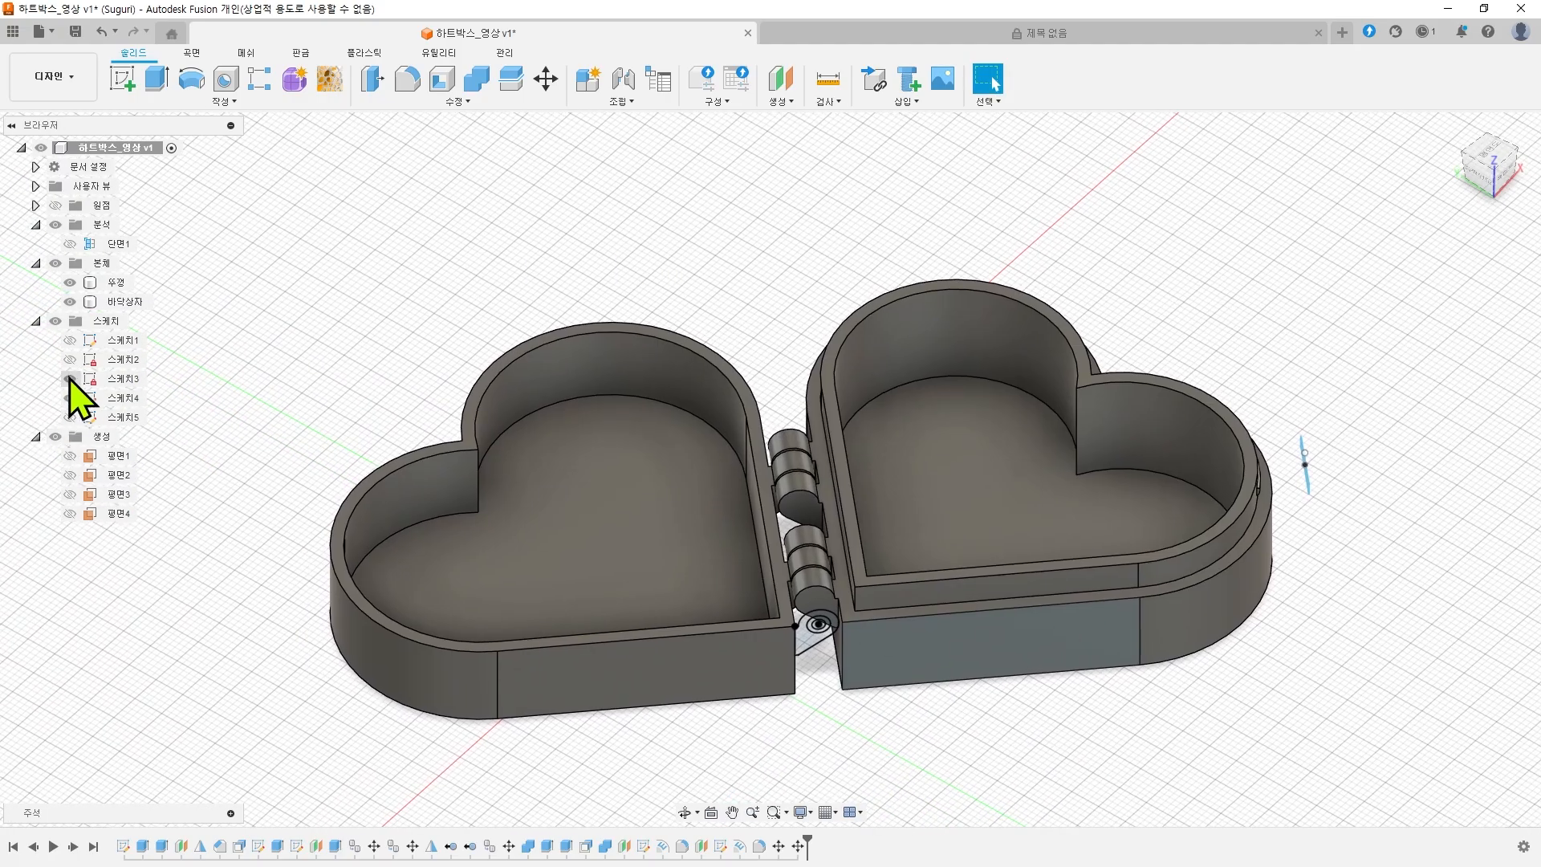
{"action": "left_click", "coordinate": [70, 397]}
{"action": "middle_click_drag", "start_coordinate": [413, 317], "coordinate": [406, 257], "text": "shift"}
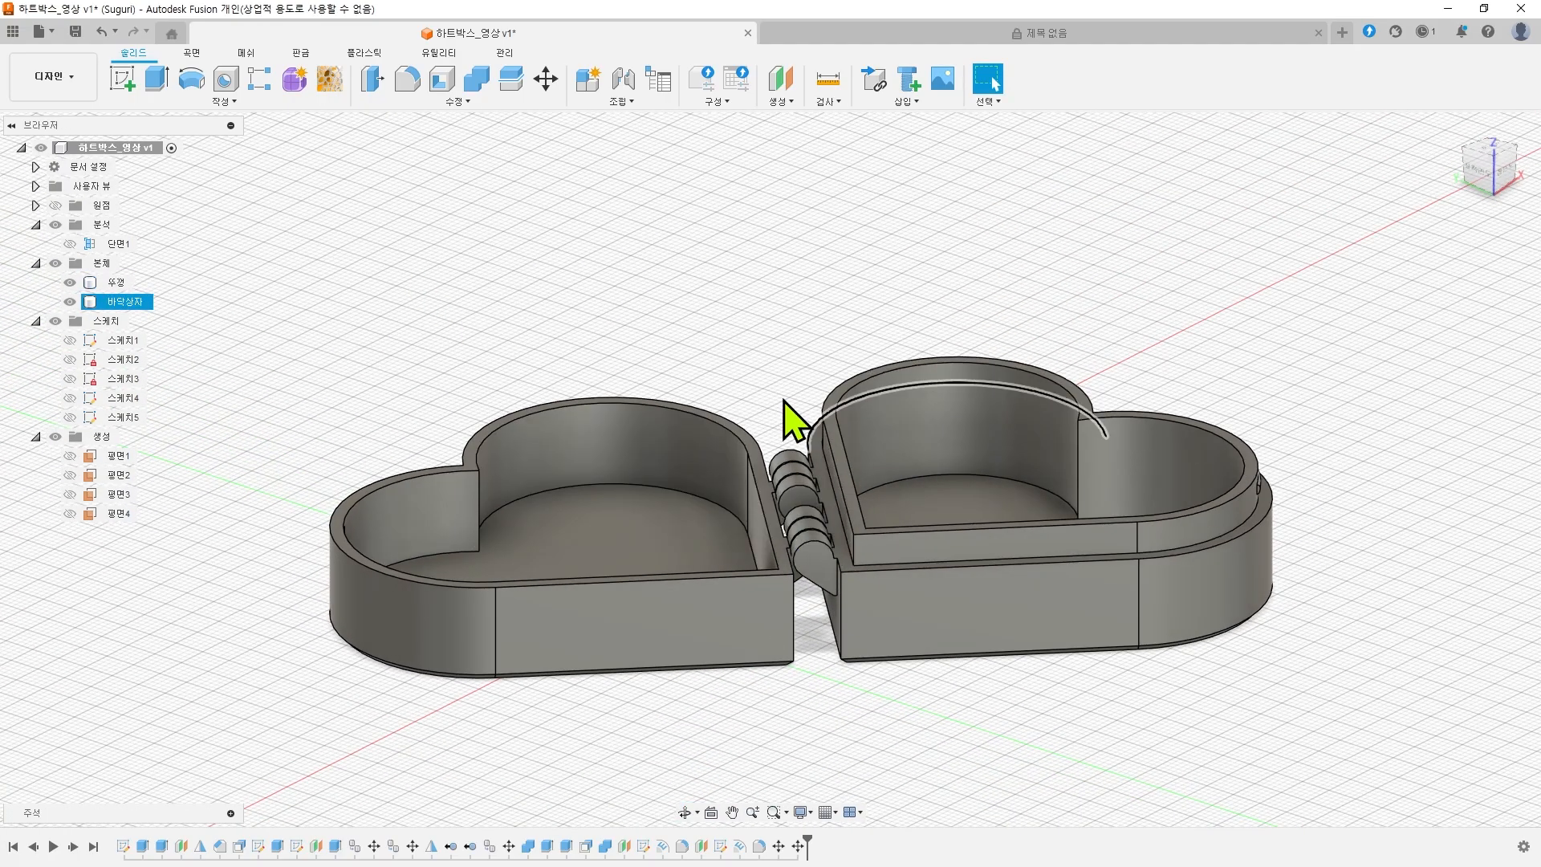
- Start a Fillet and select the inner and outer rim edges of the lid, including the short edges between the hinge knuckles
{"action": "left_click", "coordinate": [404, 73]}
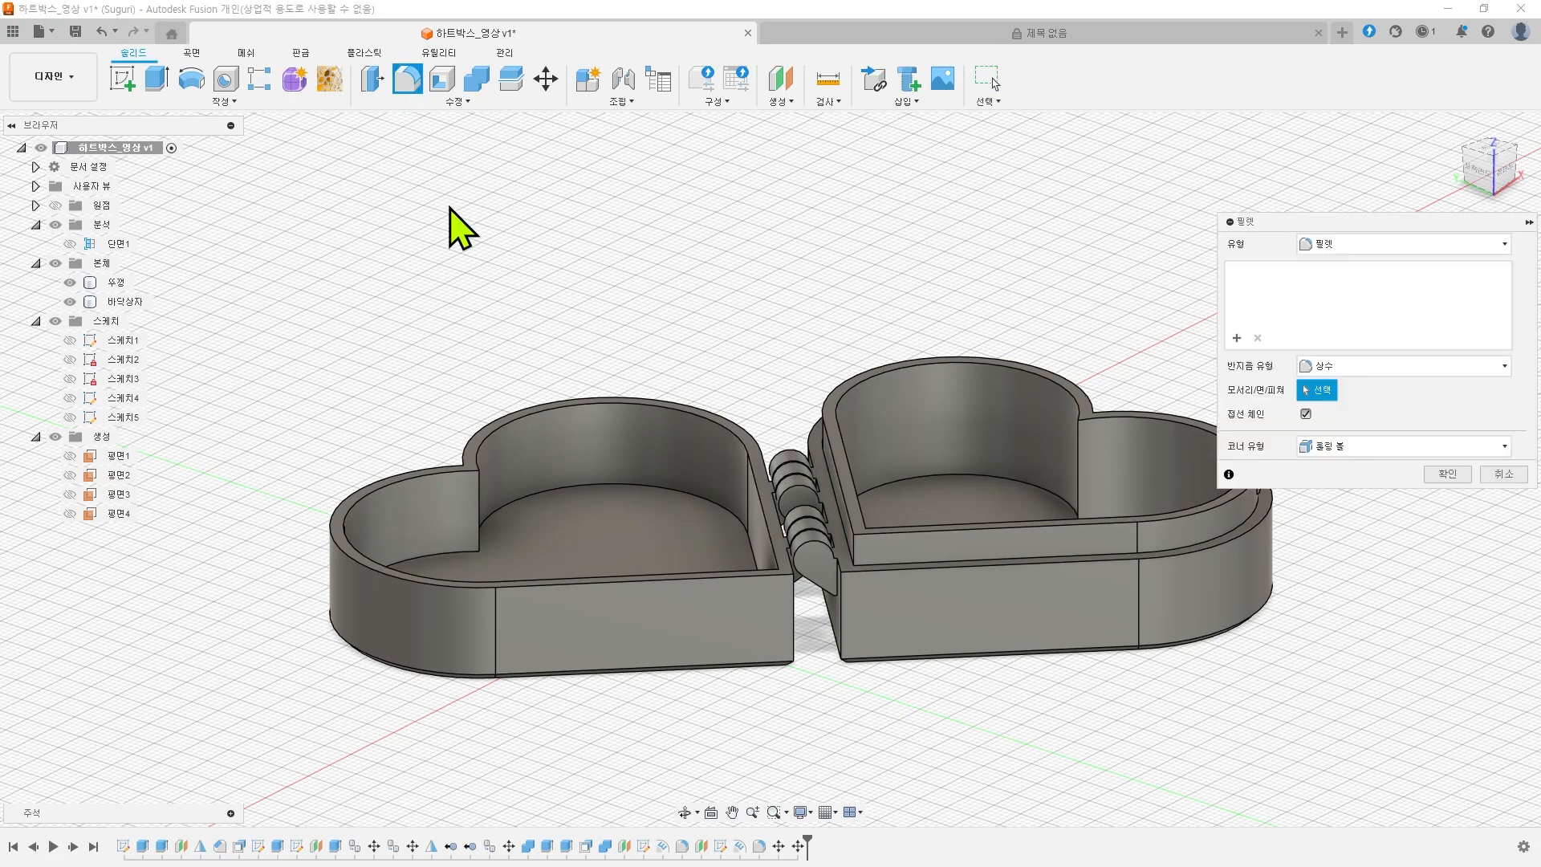
{"action": "left_click", "coordinate": [571, 407]}
{"action": "left_click", "coordinate": [426, 478]}
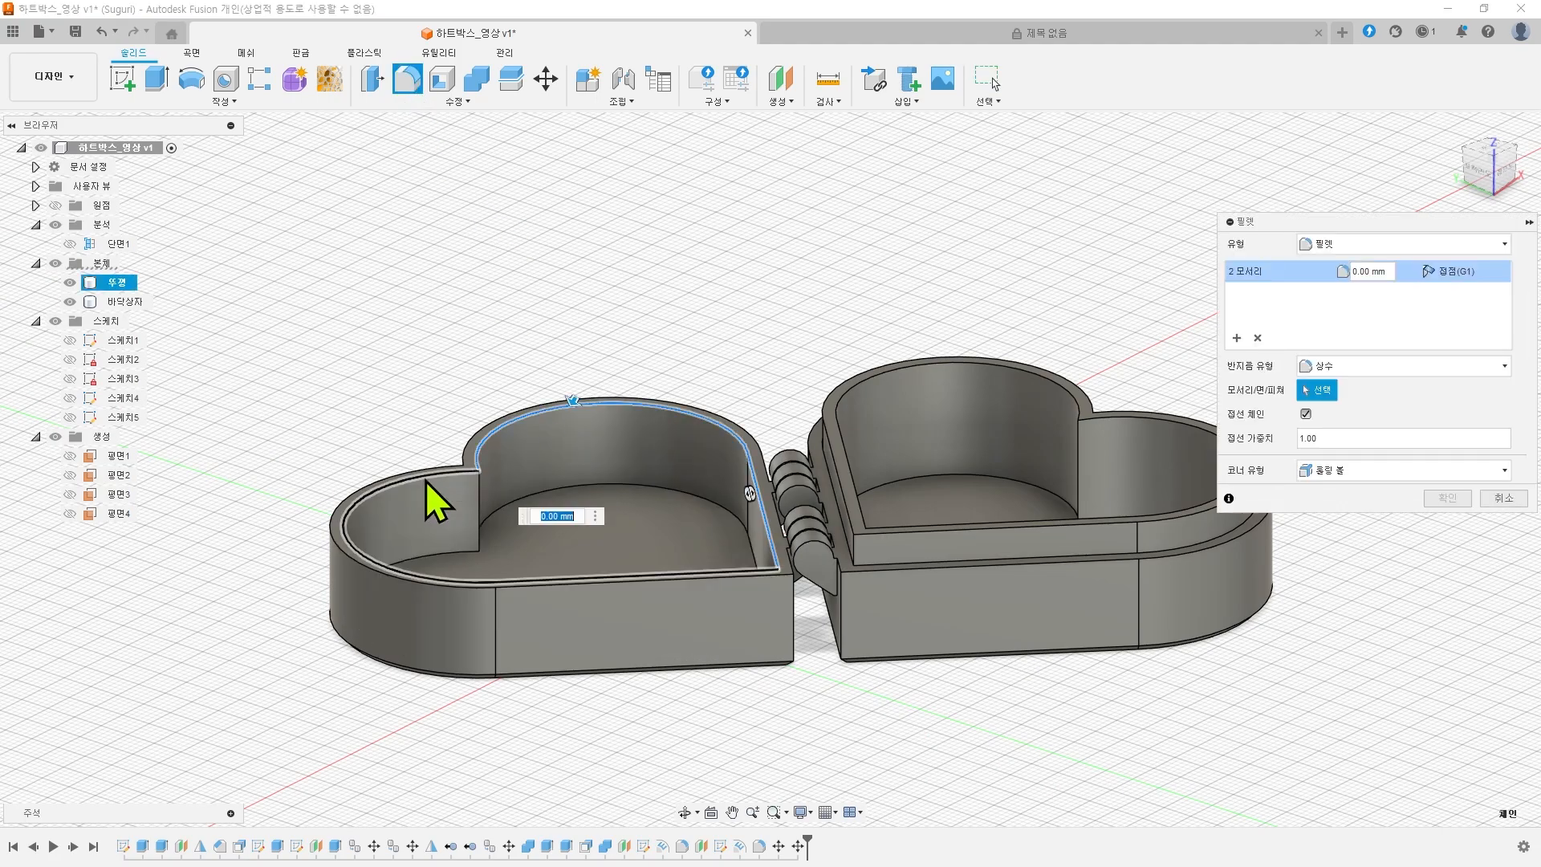
{"action": "left_click", "coordinate": [336, 509]}
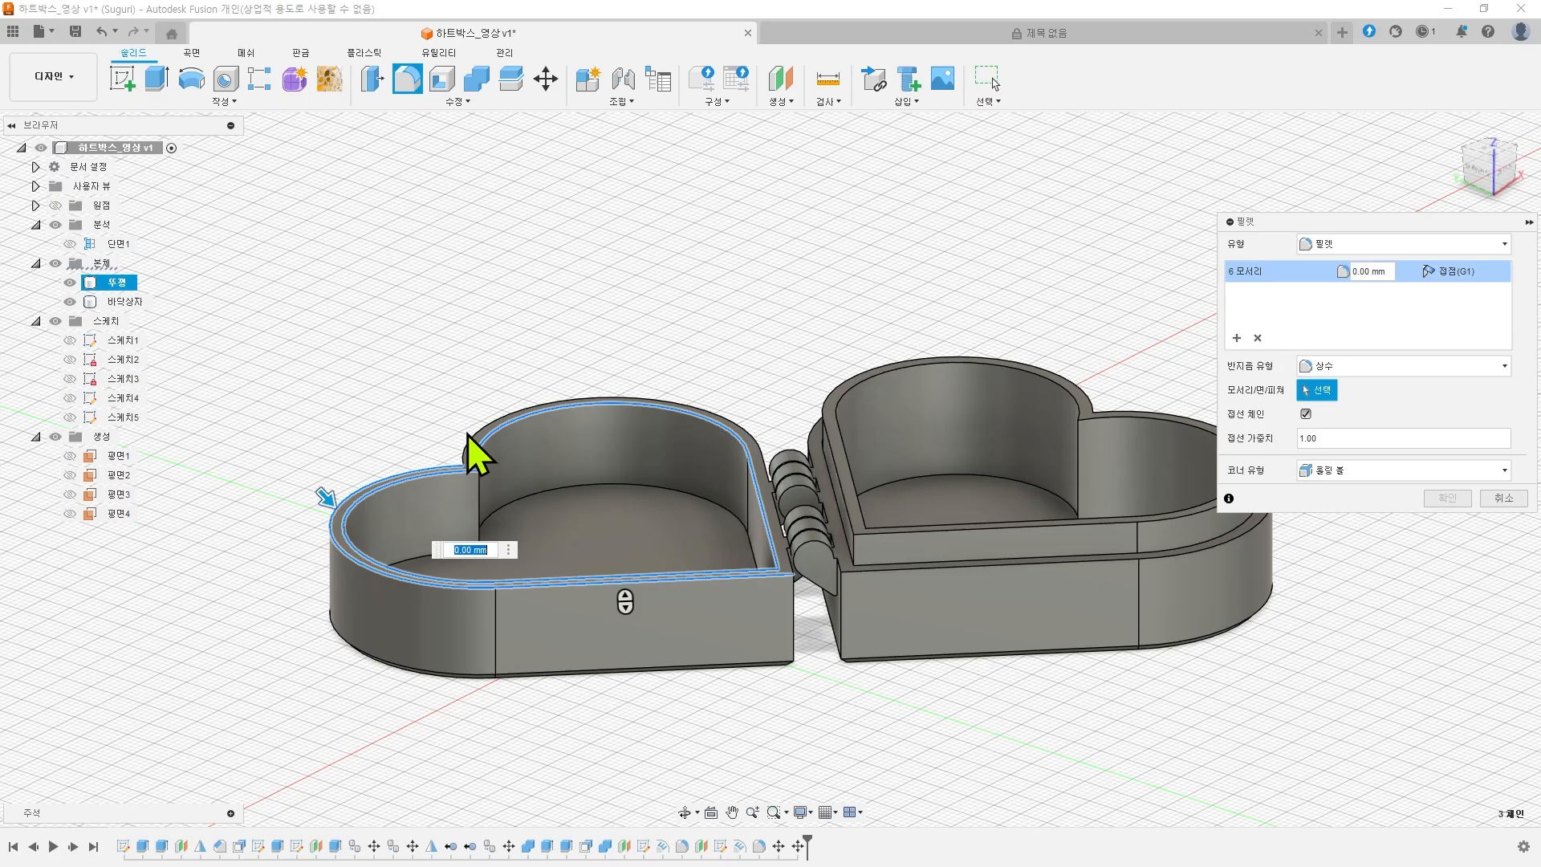
{"action": "scroll", "coordinate": [825, 596], "scroll_direction": "up", "scroll_amount": 5}
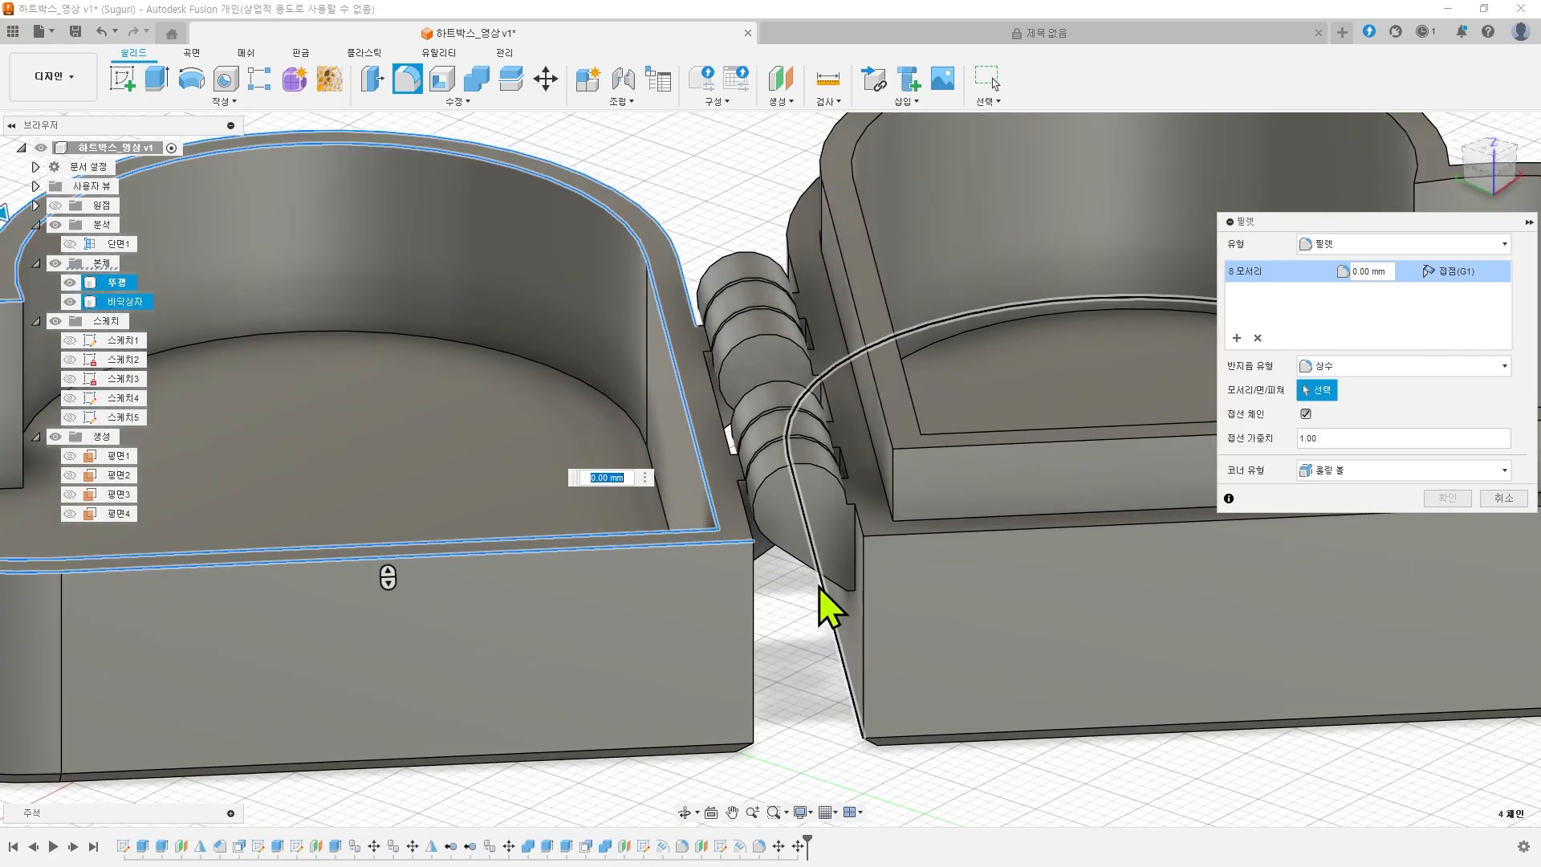
{"action": "left_click", "coordinate": [744, 513]}
{"action": "left_click", "coordinate": [716, 430]}
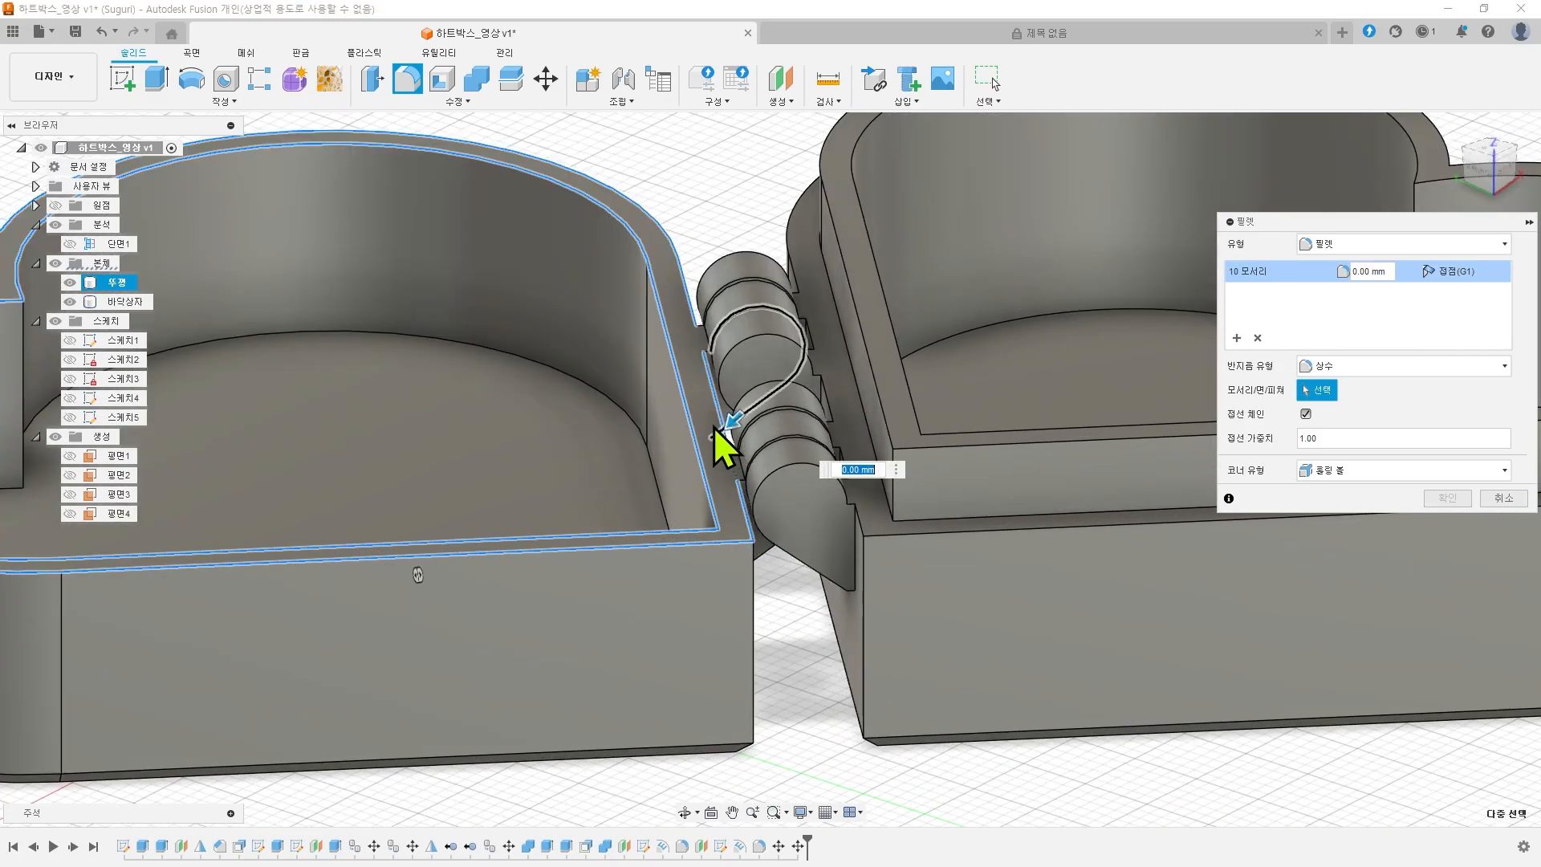
- Add the base's outer rim edge and the inner and outer top edges of its raised lip to the Fillet selection
{"action": "scroll", "coordinate": [929, 516], "scroll_direction": "down", "scroll_amount": 5}
{"action": "middle_click_drag", "start_coordinate": [945, 414], "coordinate": [822, 426]}
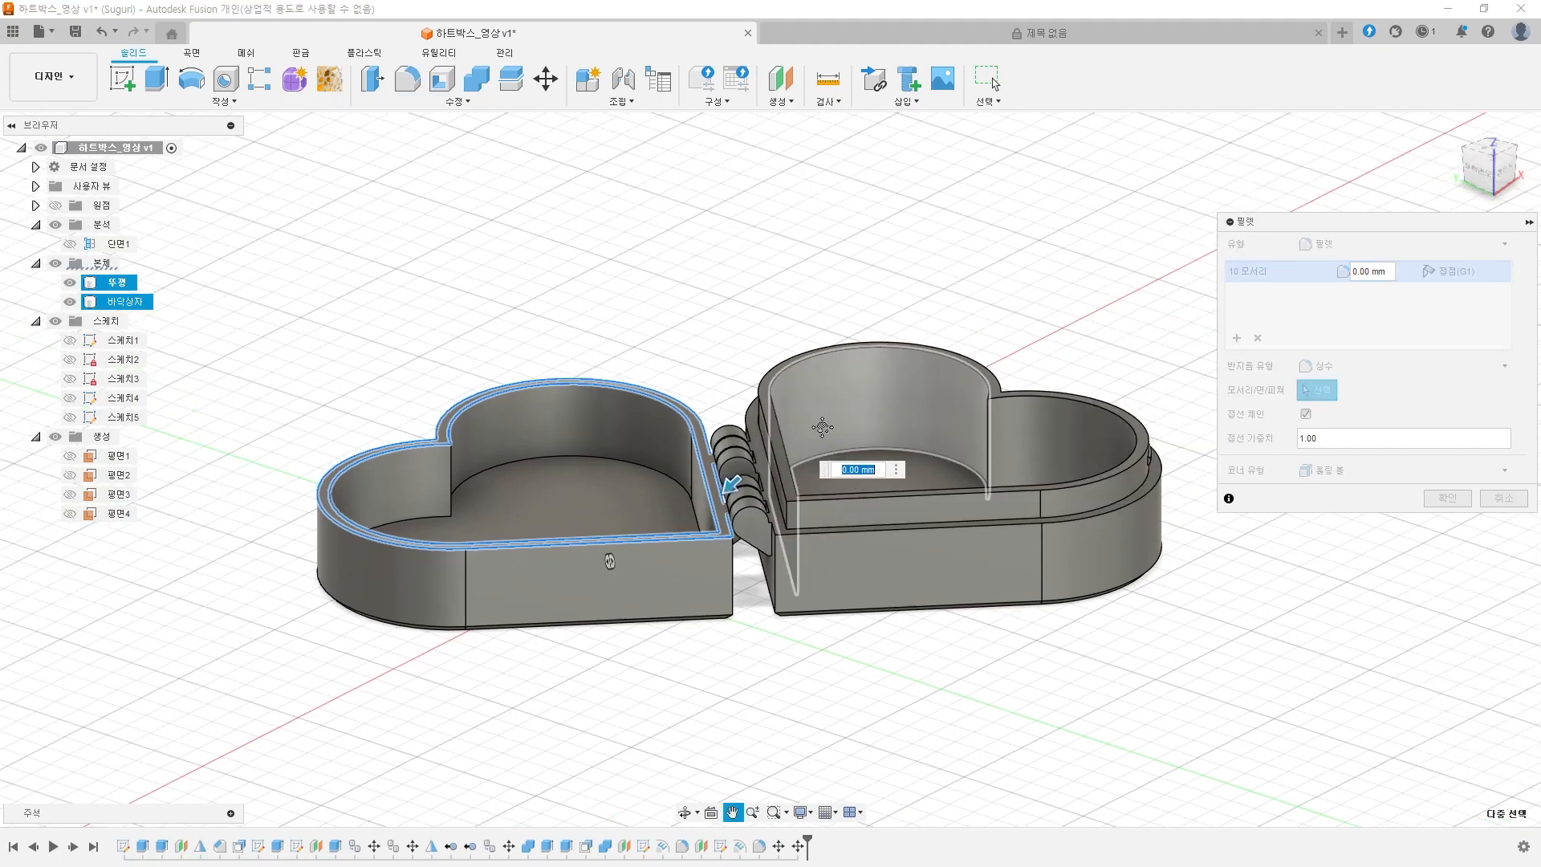
{"action": "left_click", "coordinate": [945, 532]}
{"action": "middle_click_drag", "start_coordinate": [1054, 383], "coordinate": [1036, 562], "text": "shift"}
{"action": "left_click", "coordinate": [1010, 618]}
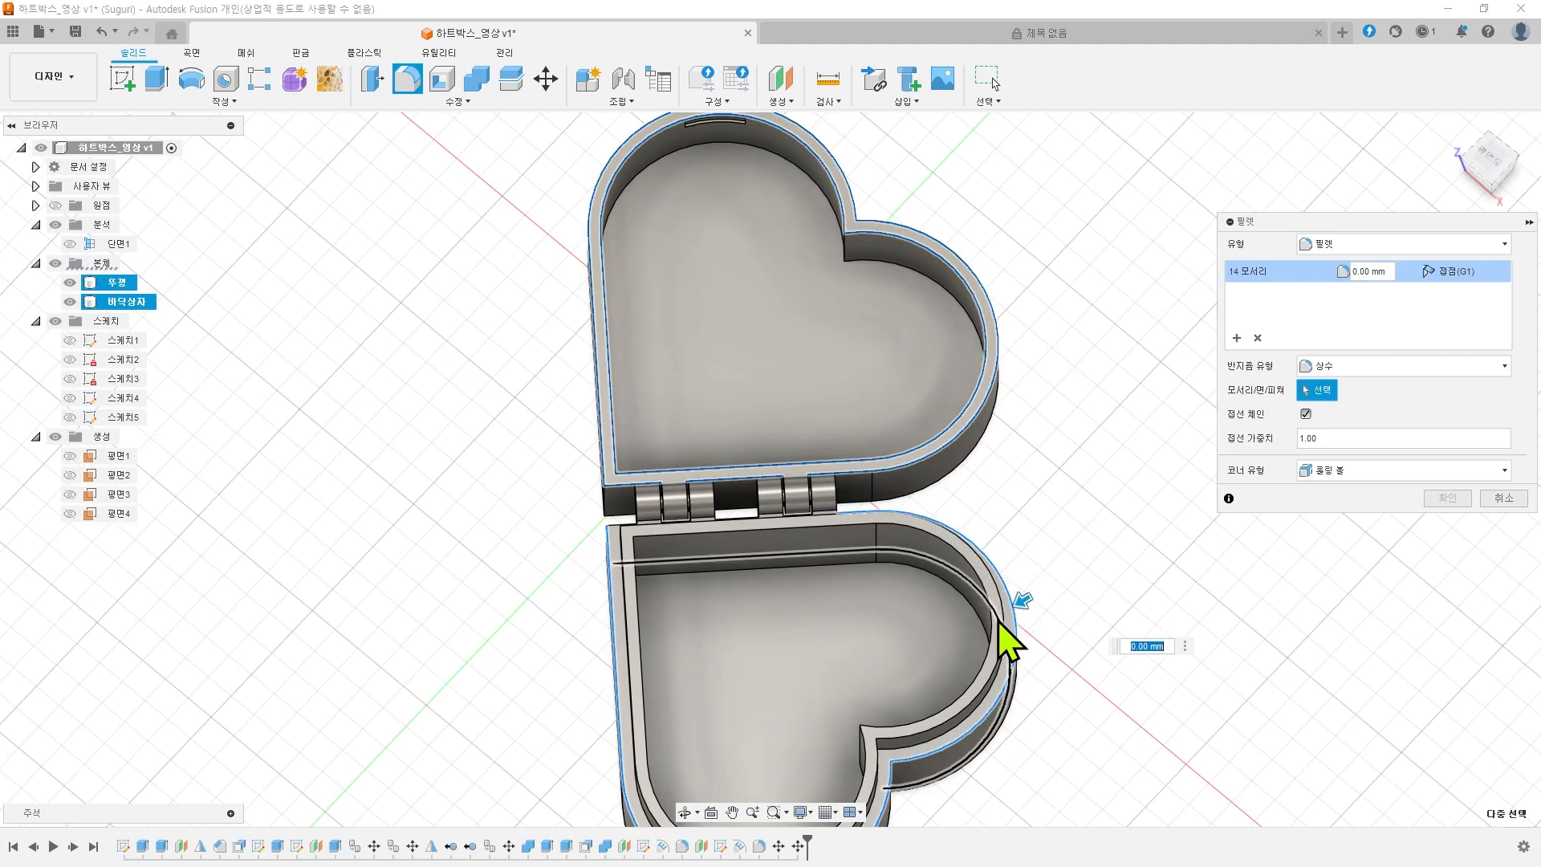
{"action": "left_click", "coordinate": [899, 730]}
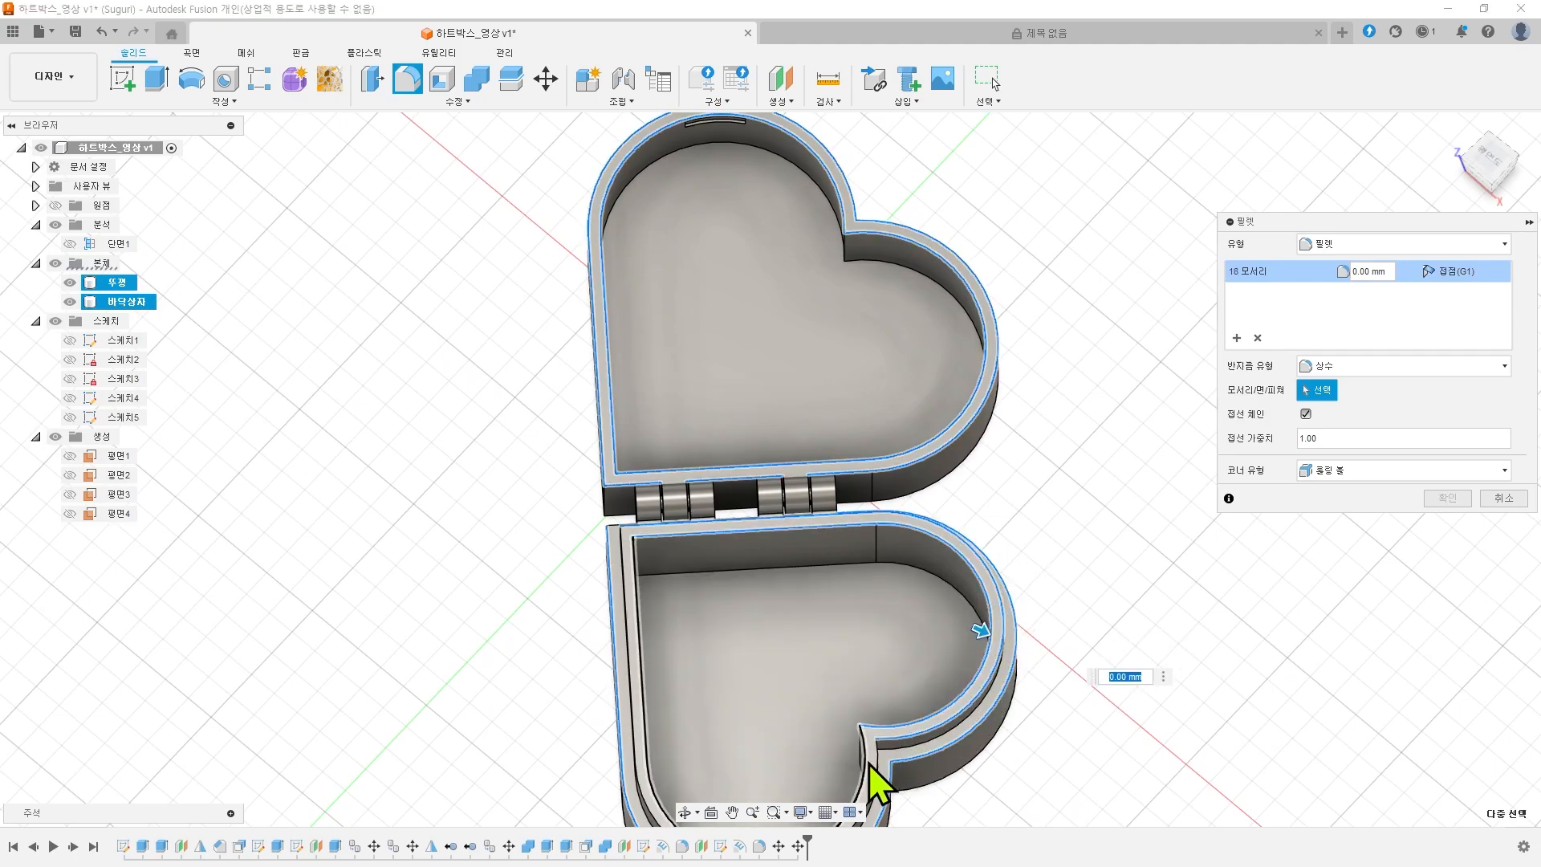
{"action": "middle_click_drag", "start_coordinate": [1025, 750], "coordinate": [1194, 643], "text": "shift"}
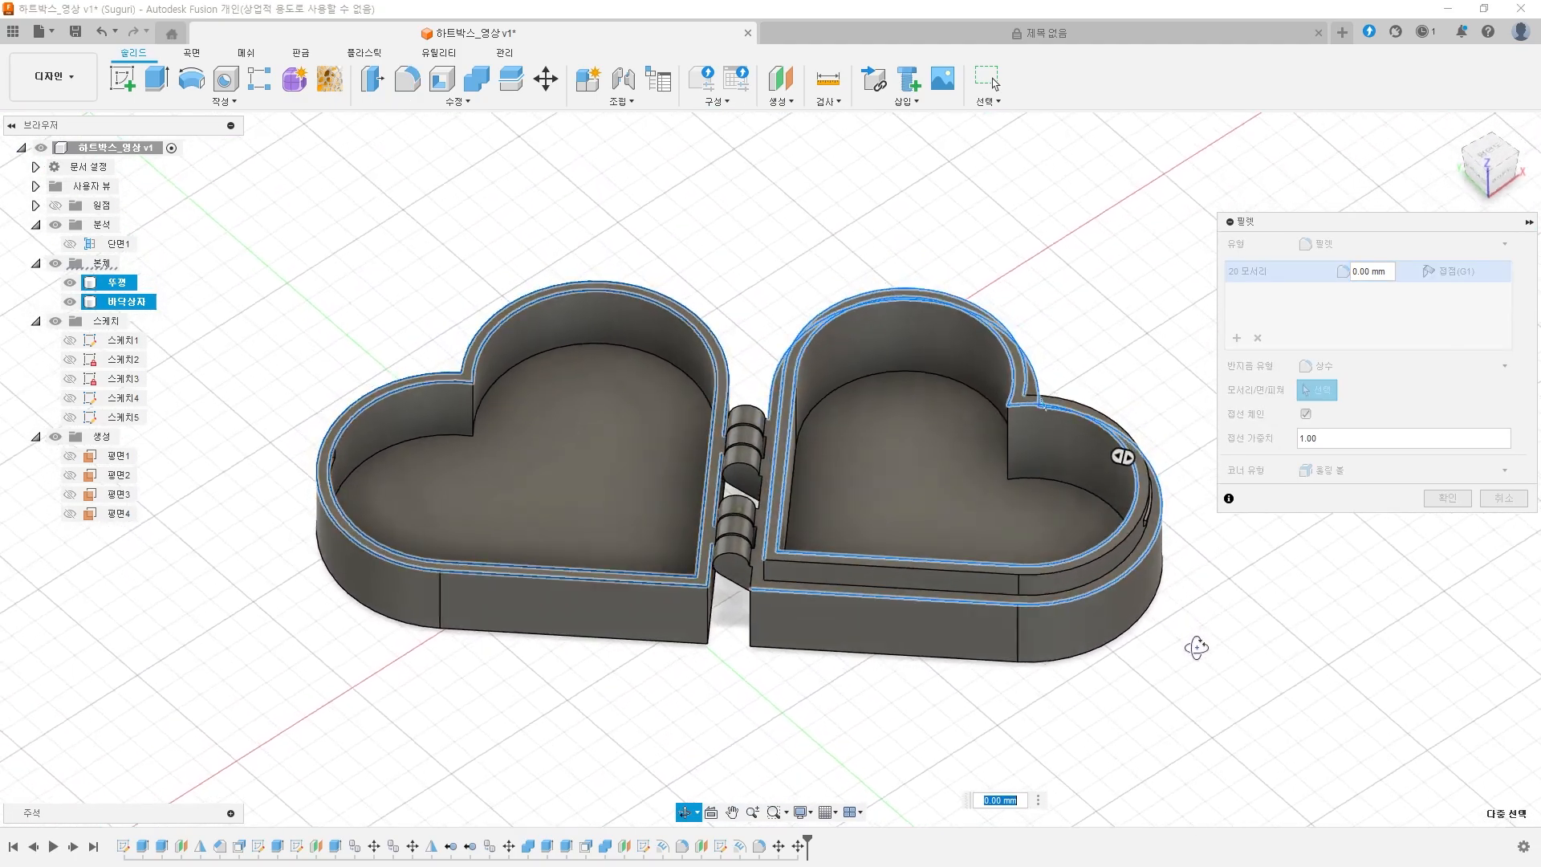
{"action": "scroll", "coordinate": [1194, 402], "scroll_direction": "up", "scroll_amount": 5}
{"action": "scroll", "coordinate": [1009, 406], "scroll_direction": "down", "scroll_amount": 2}
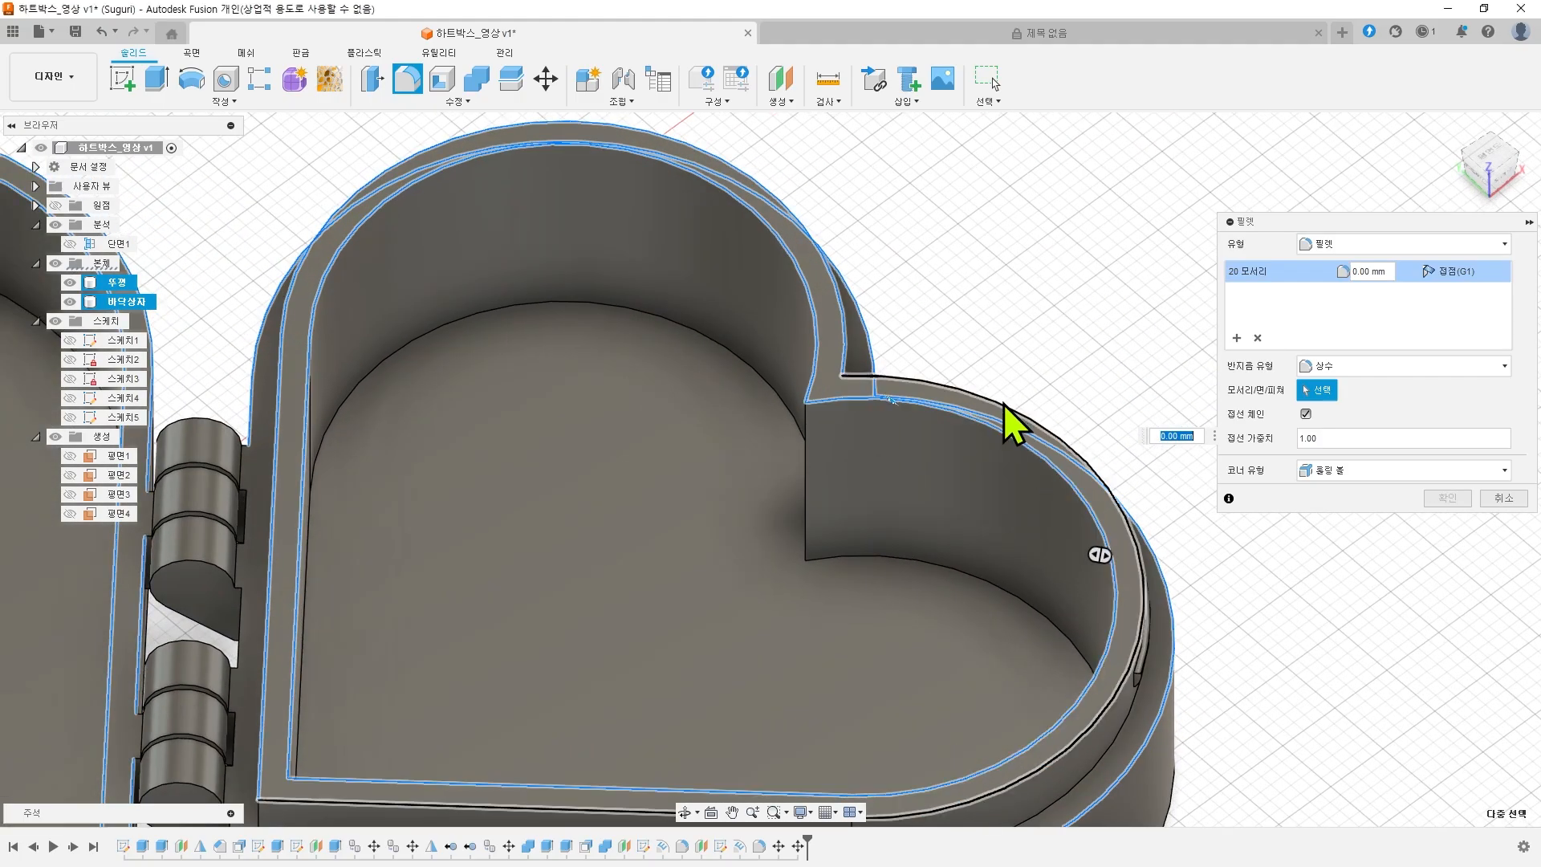
{"action": "left_click", "coordinate": [1004, 402]}
- Add the base's short hinge-side rim edges beside the knuckles to the Fillet selection
{"action": "scroll", "coordinate": [1270, 702], "scroll_direction": "down", "scroll_amount": 5}
{"action": "middle_click_drag", "start_coordinate": [1274, 680], "coordinate": [1290, 717], "text": "shift"}
{"action": "scroll", "coordinate": [610, 699], "scroll_direction": "up", "scroll_amount": 4}
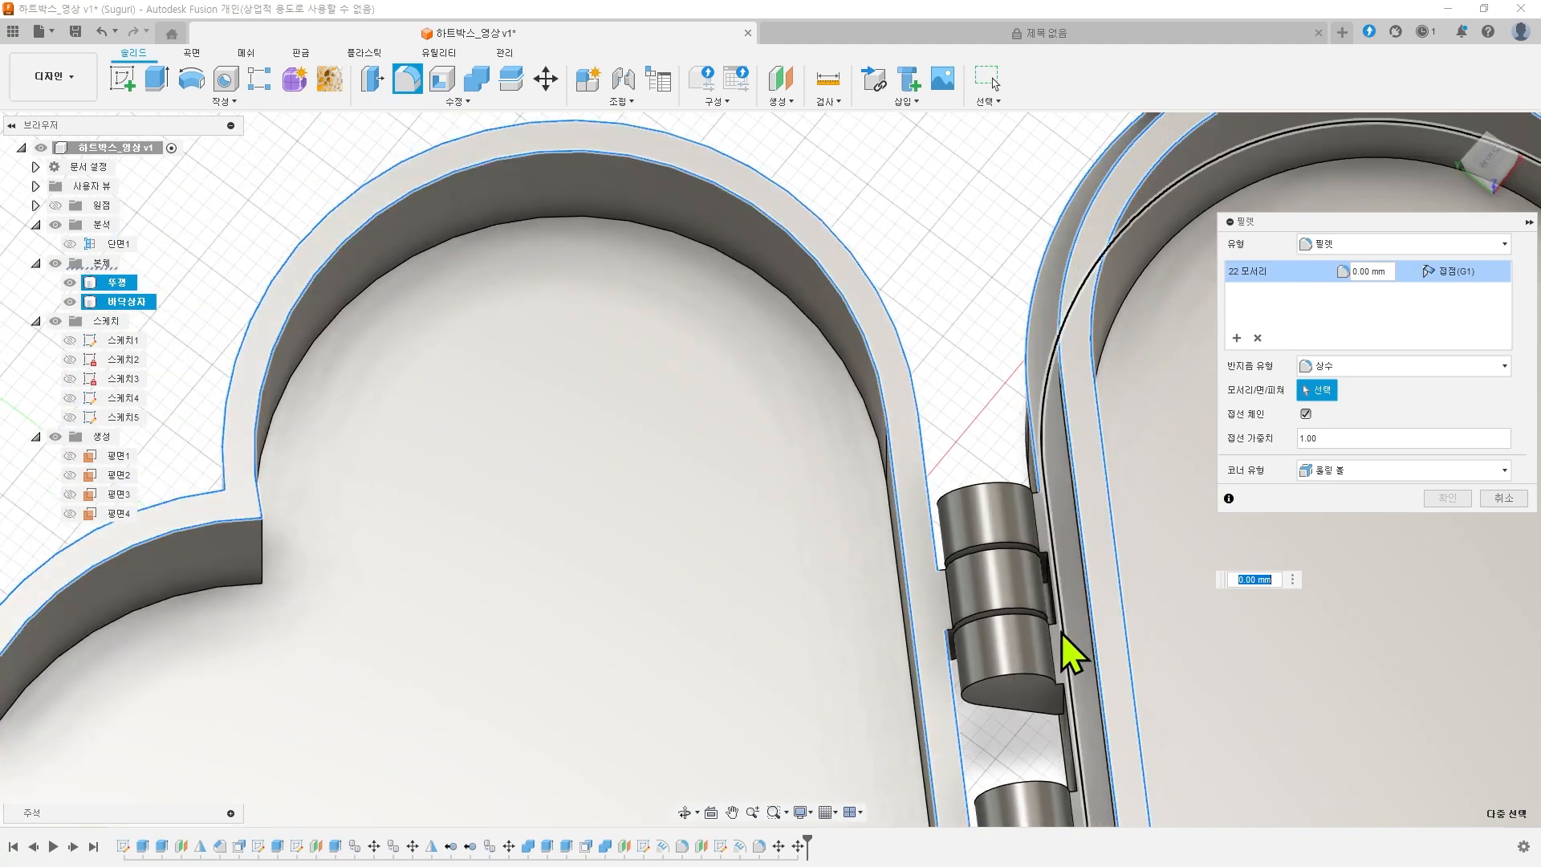
{"action": "scroll", "coordinate": [1043, 683], "scroll_direction": "down", "scroll_amount": 5}
{"action": "middle_click_drag", "start_coordinate": [1015, 723], "coordinate": [830, 569]}
{"action": "scroll", "coordinate": [827, 562], "scroll_direction": "up", "scroll_amount": 5}
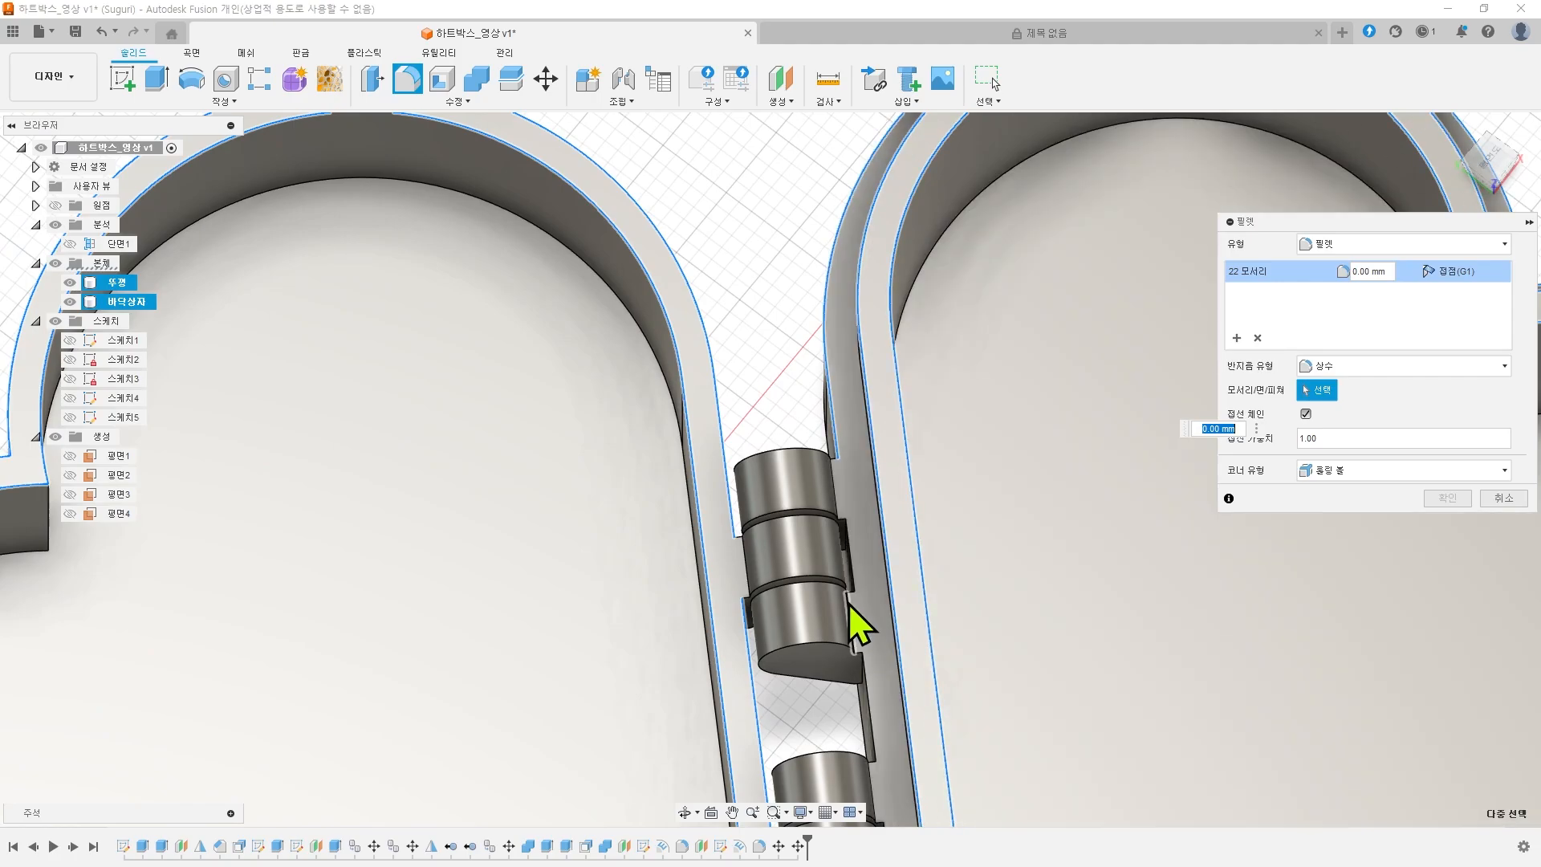
{"action": "left_click", "coordinate": [852, 573]}
{"action": "scroll", "coordinate": [851, 698], "scroll_direction": "down", "scroll_amount": 3}
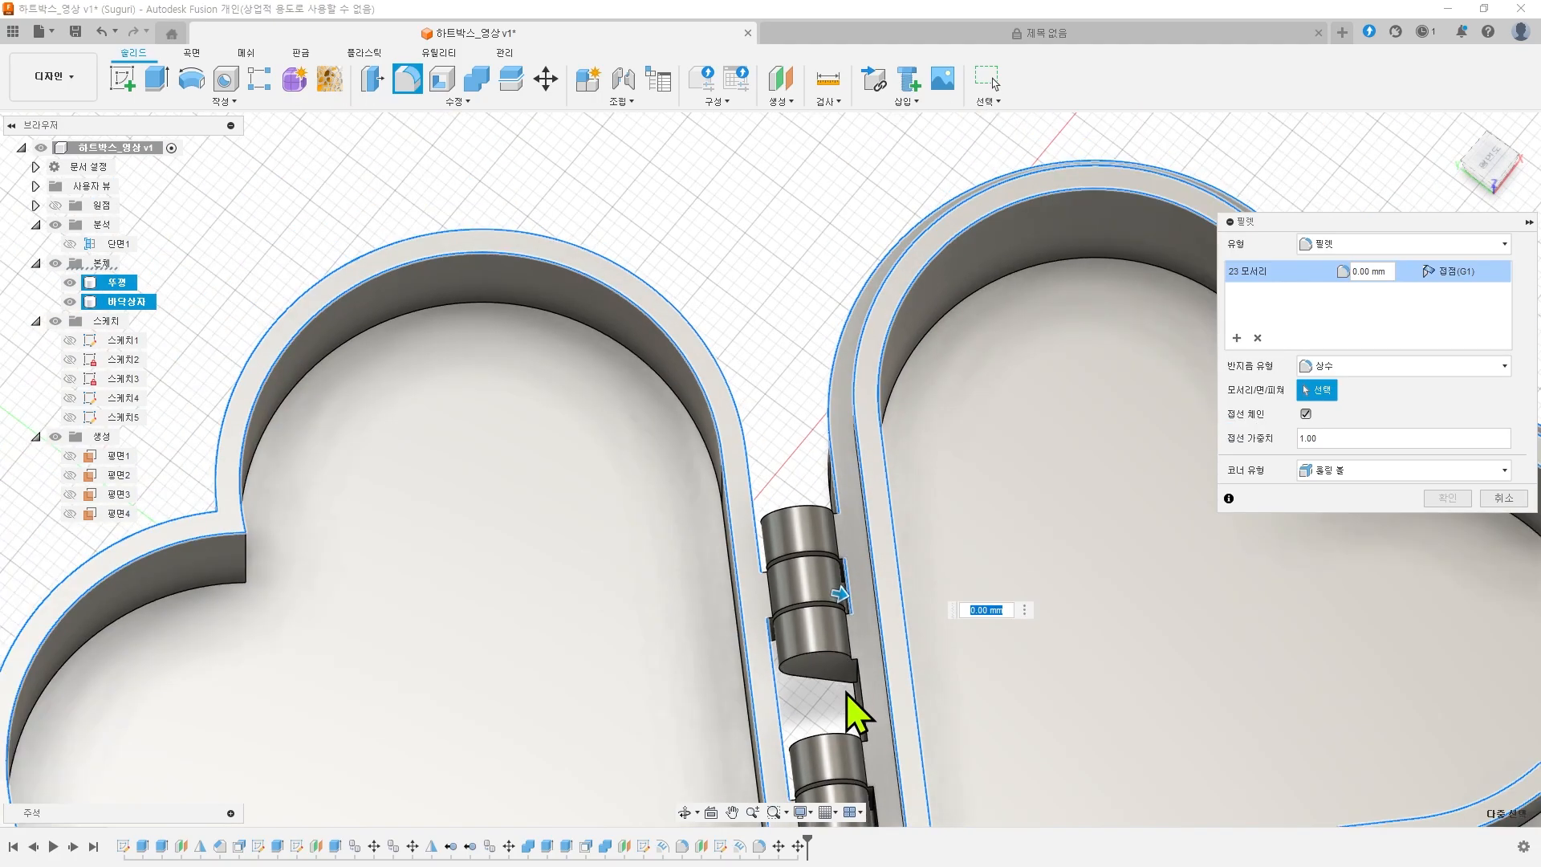
{"action": "middle_click_drag", "start_coordinate": [854, 705], "coordinate": [774, 457]}
{"action": "scroll", "coordinate": [803, 562], "scroll_direction": "up", "scroll_amount": 5}
{"action": "left_click", "coordinate": [807, 599]}
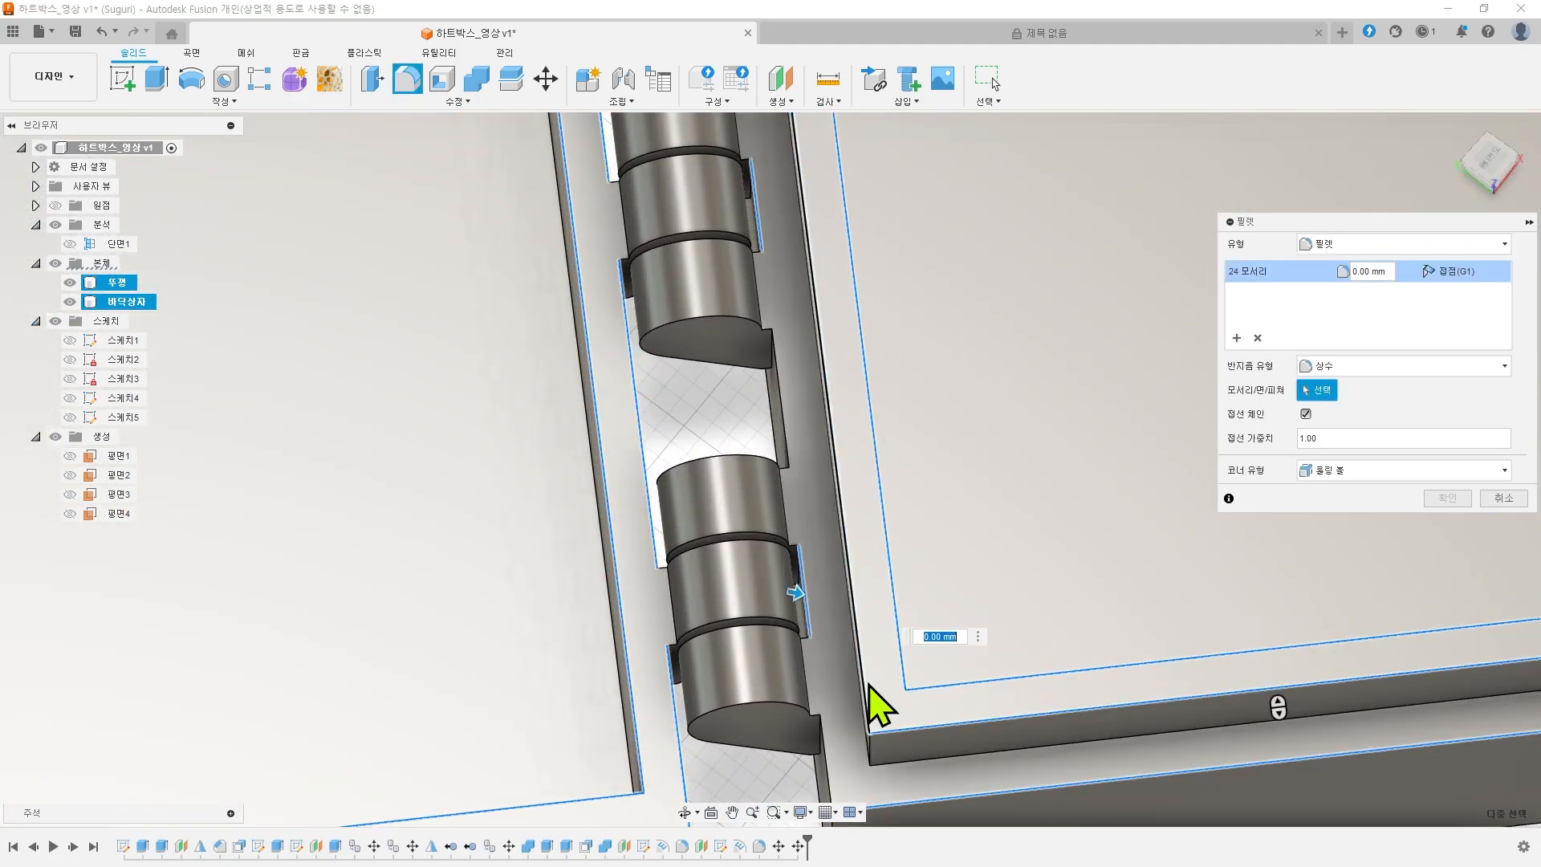
- Add the last short rim edge at the base's hinge-side corner and apply the rim fillet
{"action": "scroll", "coordinate": [862, 671], "scroll_direction": "down", "scroll_amount": 5}
{"action": "middle_click_drag", "start_coordinate": [862, 671], "coordinate": [1056, 737]}
{"action": "middle_click_drag", "start_coordinate": [936, 729], "coordinate": [944, 638], "text": "shift"}
{"action": "scroll", "coordinate": [763, 763], "scroll_direction": "up", "scroll_amount": 5}
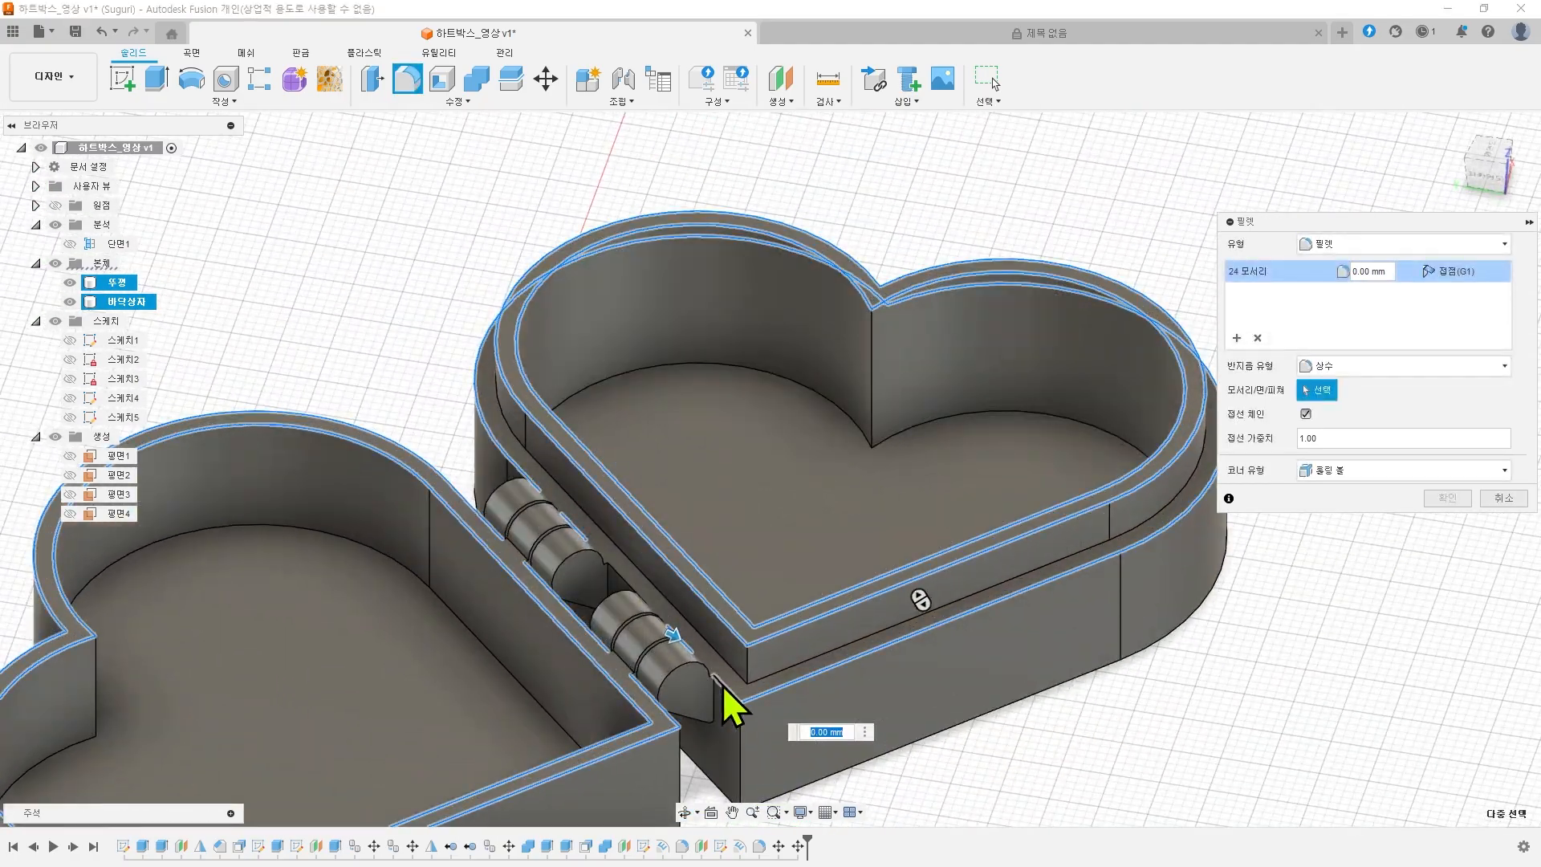
{"action": "left_click", "coordinate": [724, 687]}
{"action": "scroll", "coordinate": [998, 739], "scroll_direction": "down", "scroll_amount": 5}
{"action": "middle_click_drag", "start_coordinate": [998, 739], "coordinate": [1025, 482], "text": "shift"}
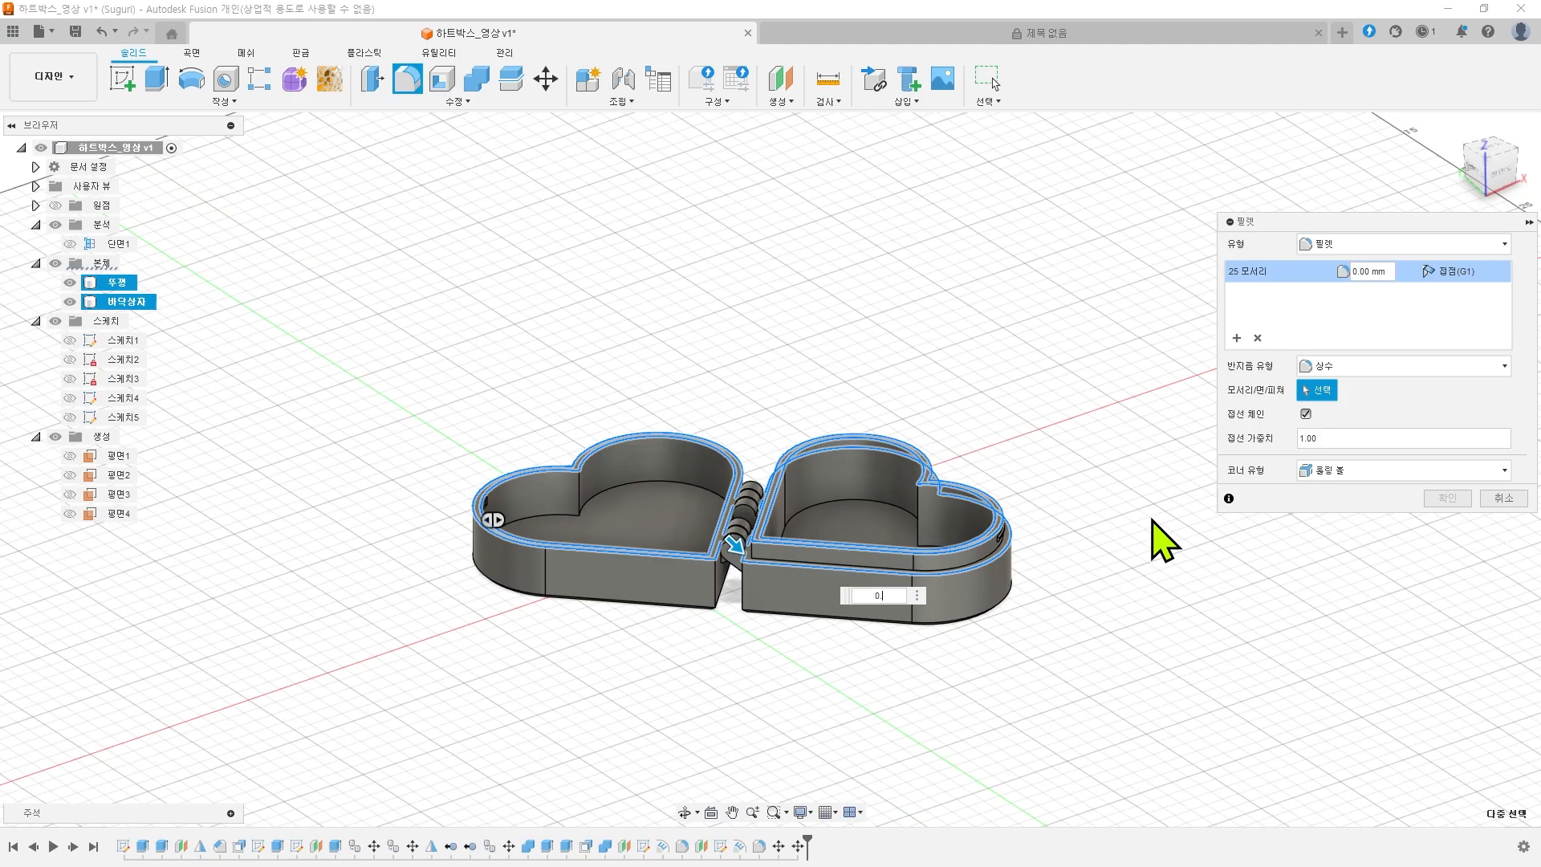
{"action": "key", "text": "Return"}
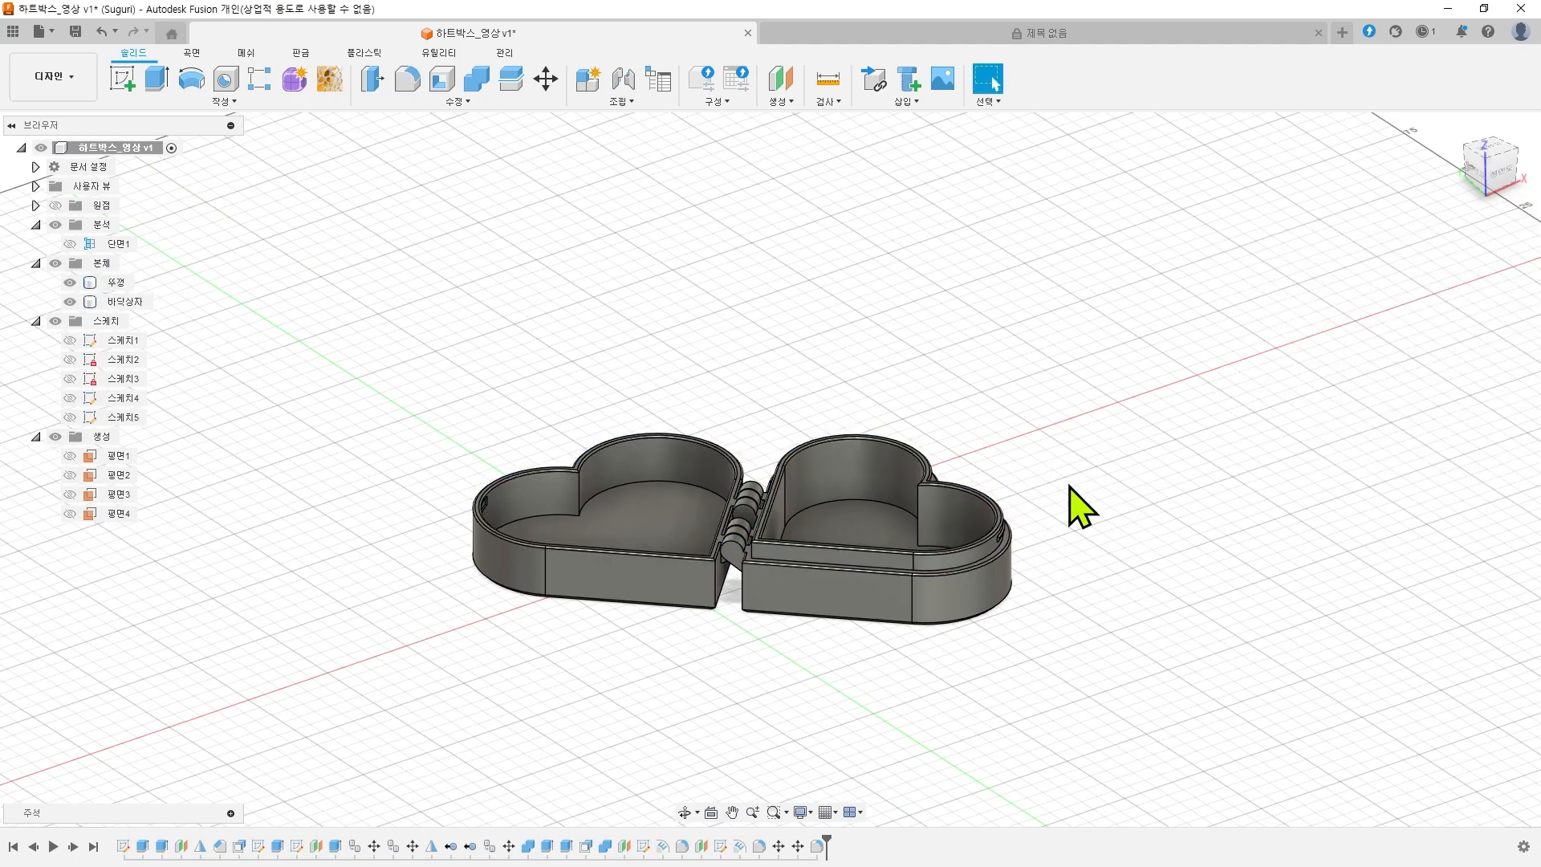
- Fillet the outer vertical corner edges at the hinge side of the lid and base with a 1 mm radius
{"action": "scroll", "coordinate": [1042, 492], "scroll_direction": "up", "scroll_amount": 5}
{"action": "middle_click_drag", "start_coordinate": [1042, 506], "coordinate": [1311, 255]}
{"action": "scroll", "coordinate": [1312, 255], "scroll_direction": "up", "scroll_amount": 3}
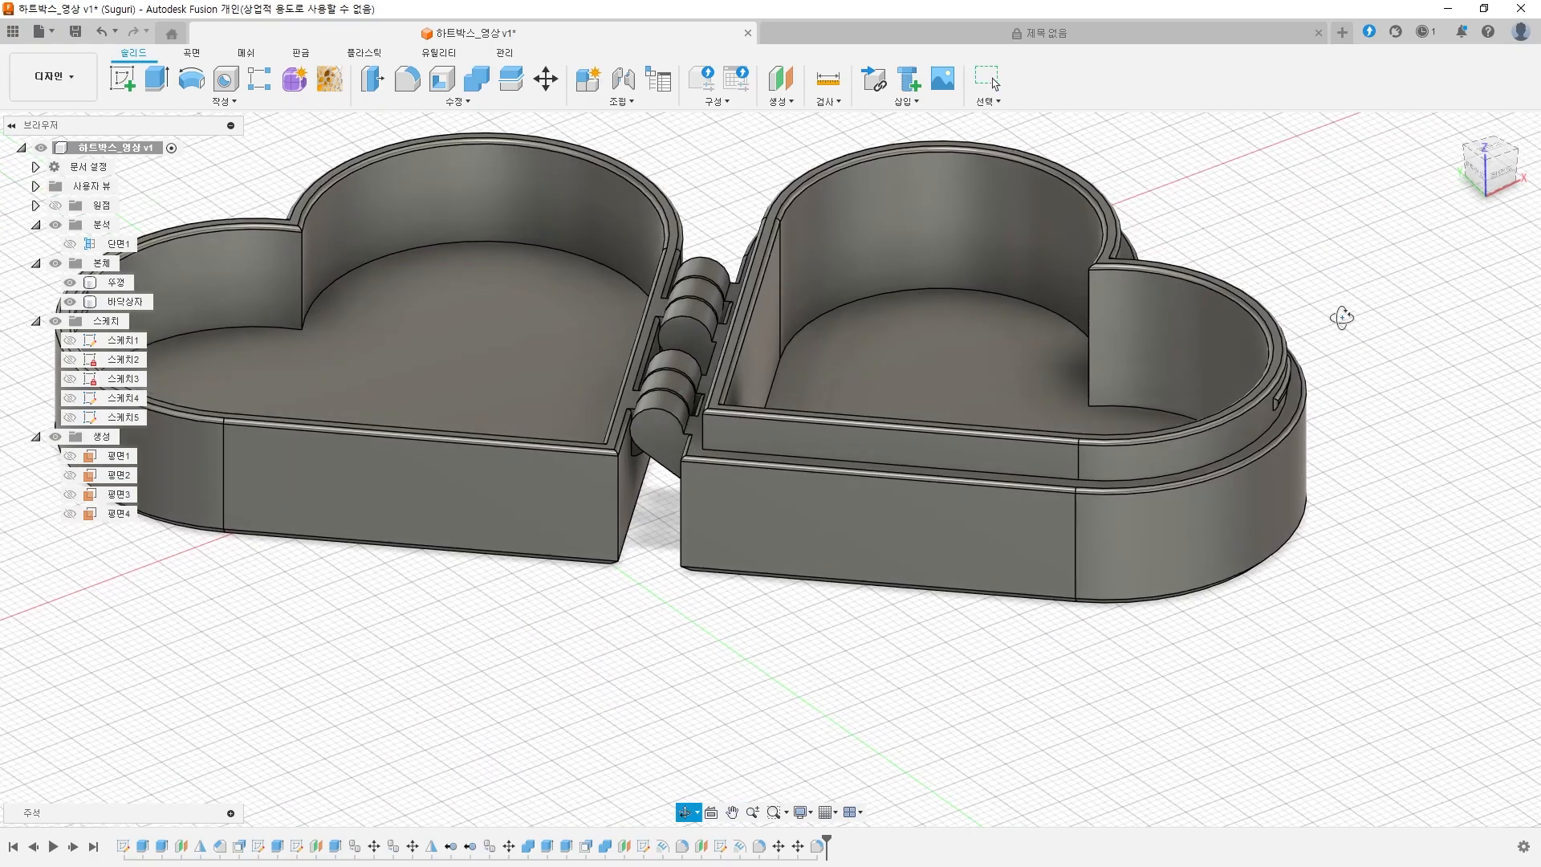
{"action": "left_click", "coordinate": [988, 78]}
{"action": "scroll", "coordinate": [811, 530], "scroll_direction": "down", "scroll_amount": 4}
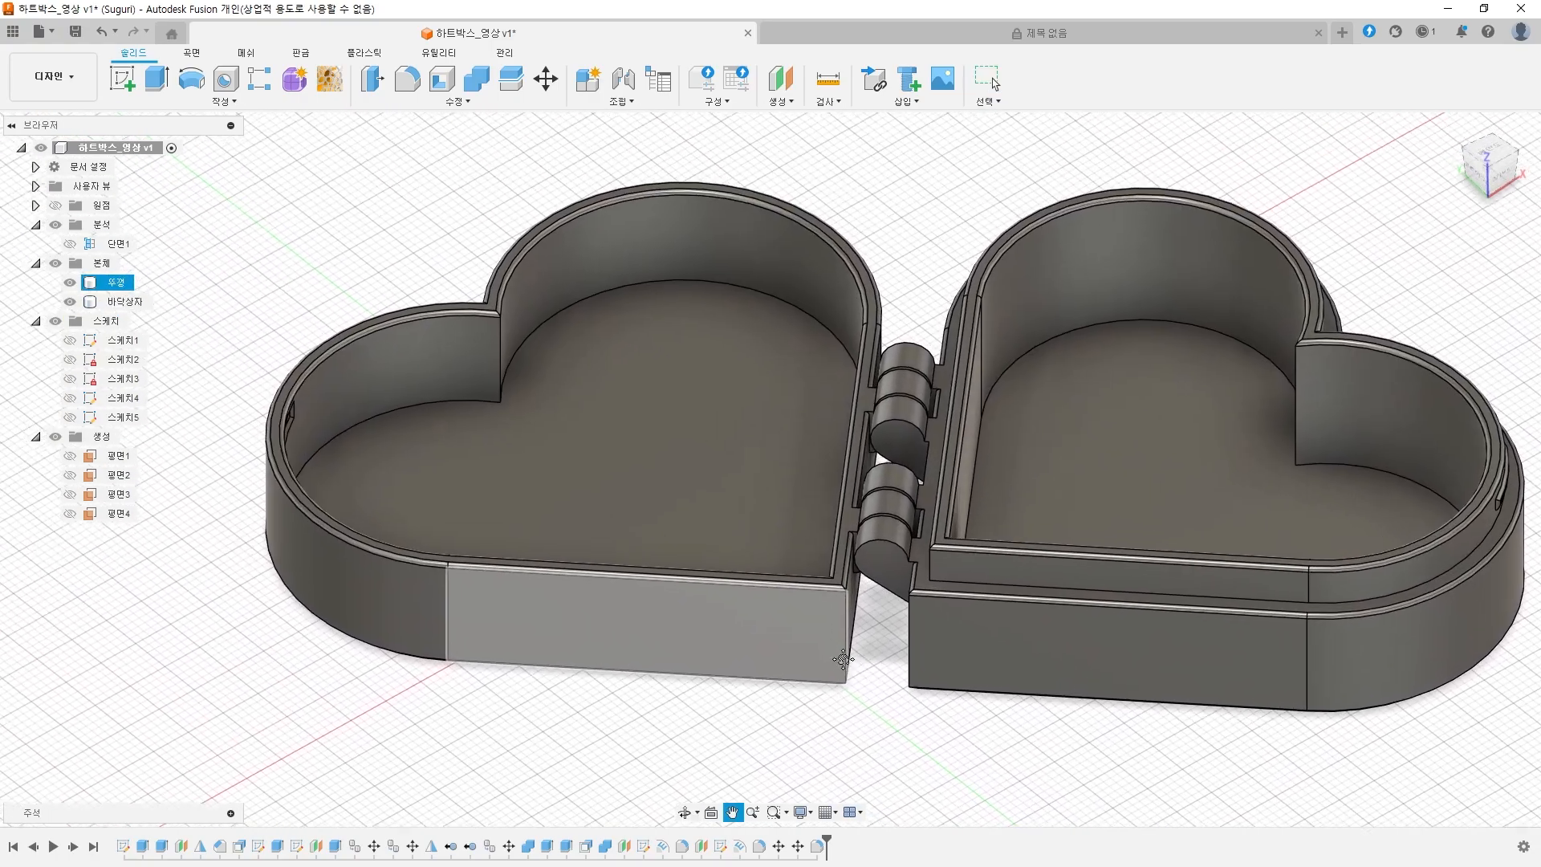
{"action": "middle_click_drag", "start_coordinate": [1034, 369], "coordinate": [927, 325], "text": "shift"}
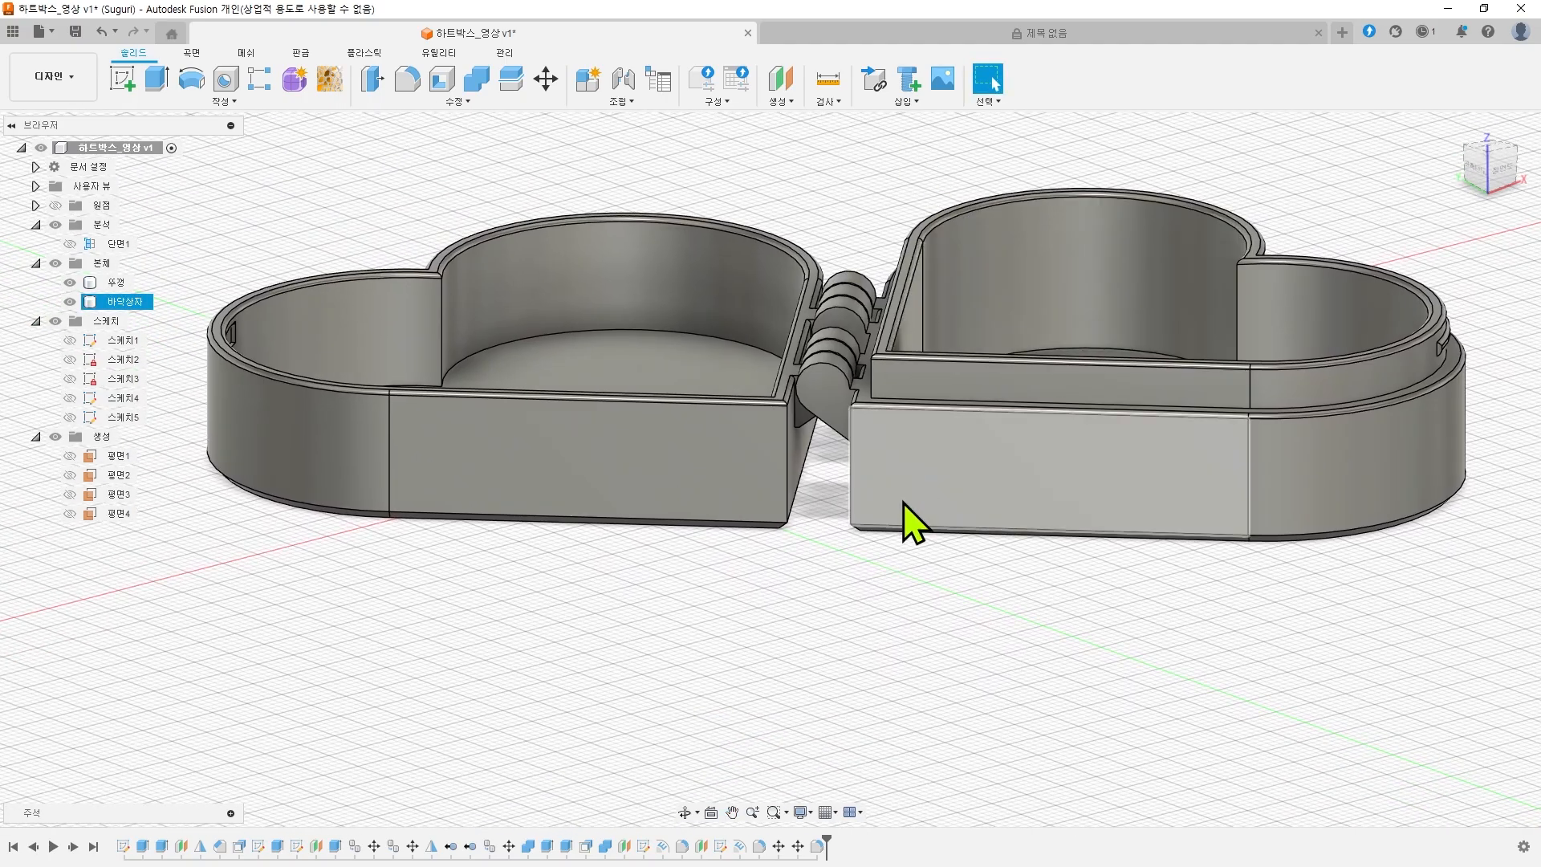
{"action": "scroll", "coordinate": [854, 450], "scroll_direction": "up", "scroll_amount": 3}
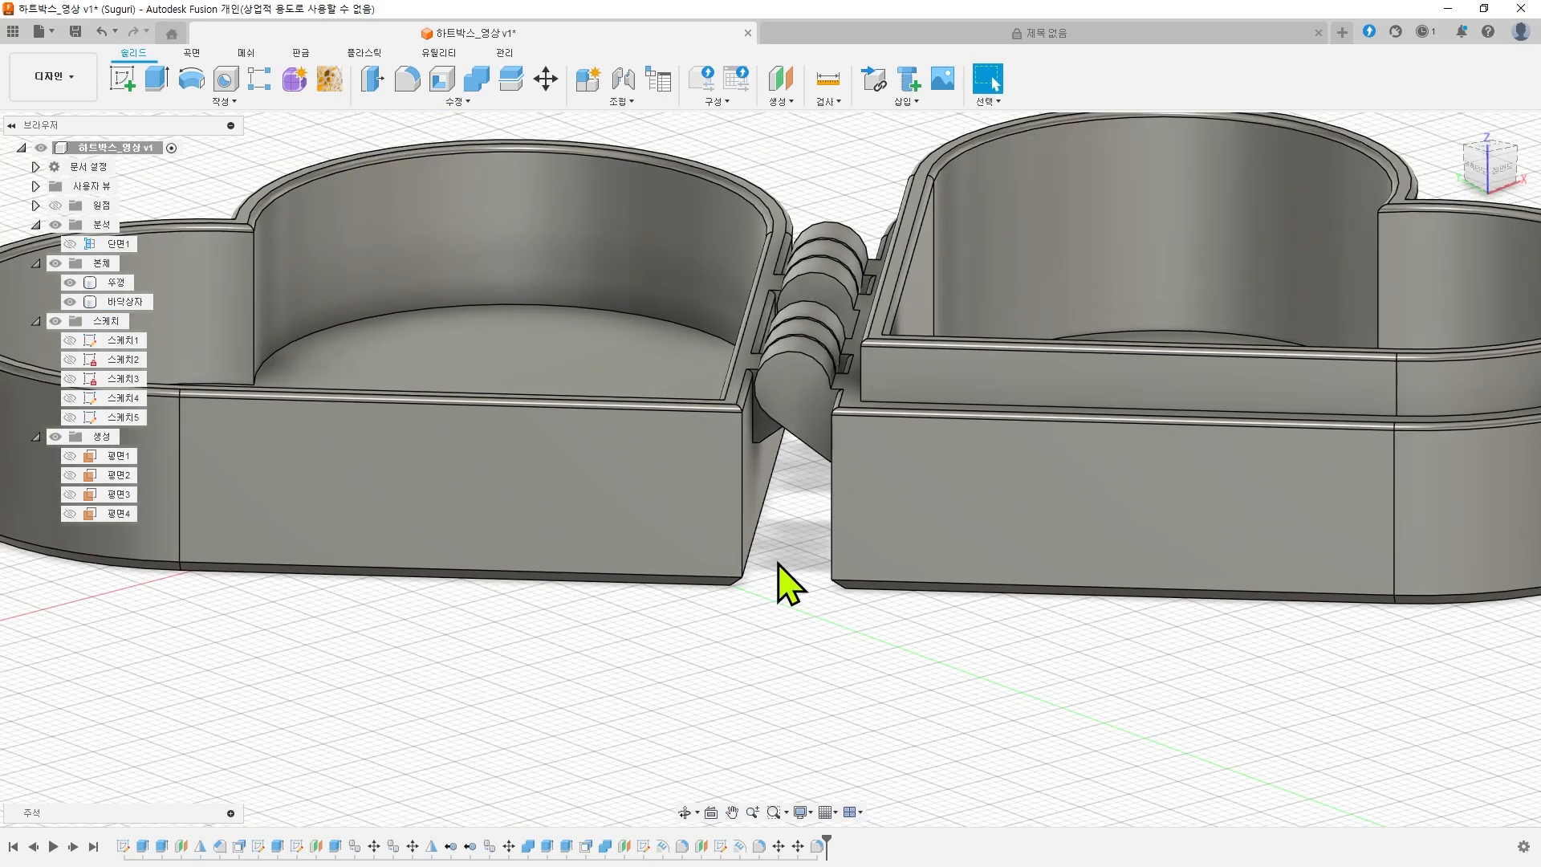
{"action": "middle_click_drag", "start_coordinate": [779, 564], "coordinate": [827, 637], "text": "shift"}
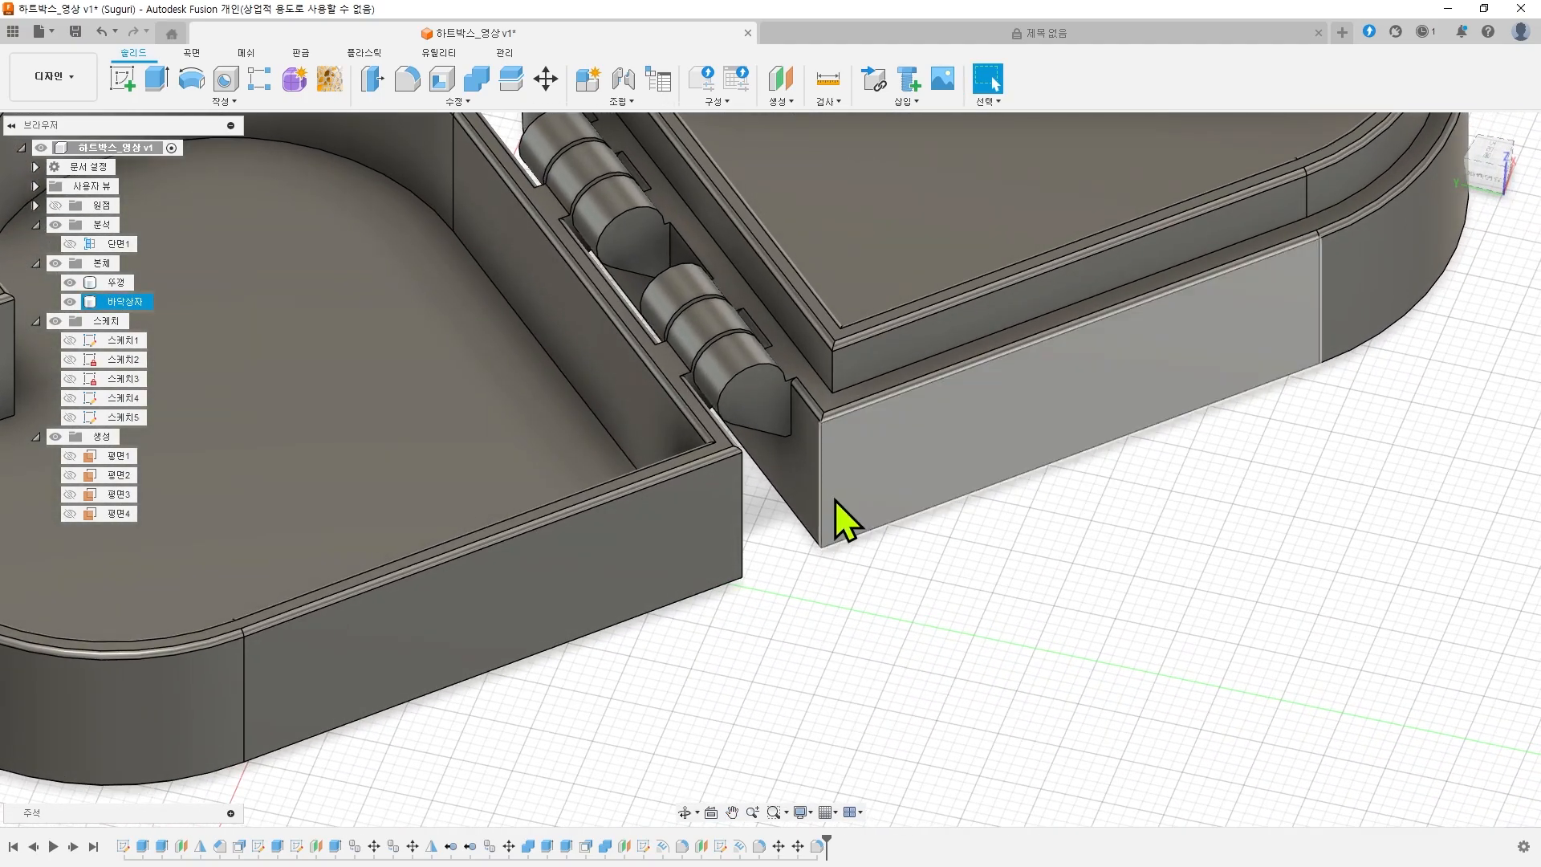
{"action": "left_click", "coordinate": [395, 80]}
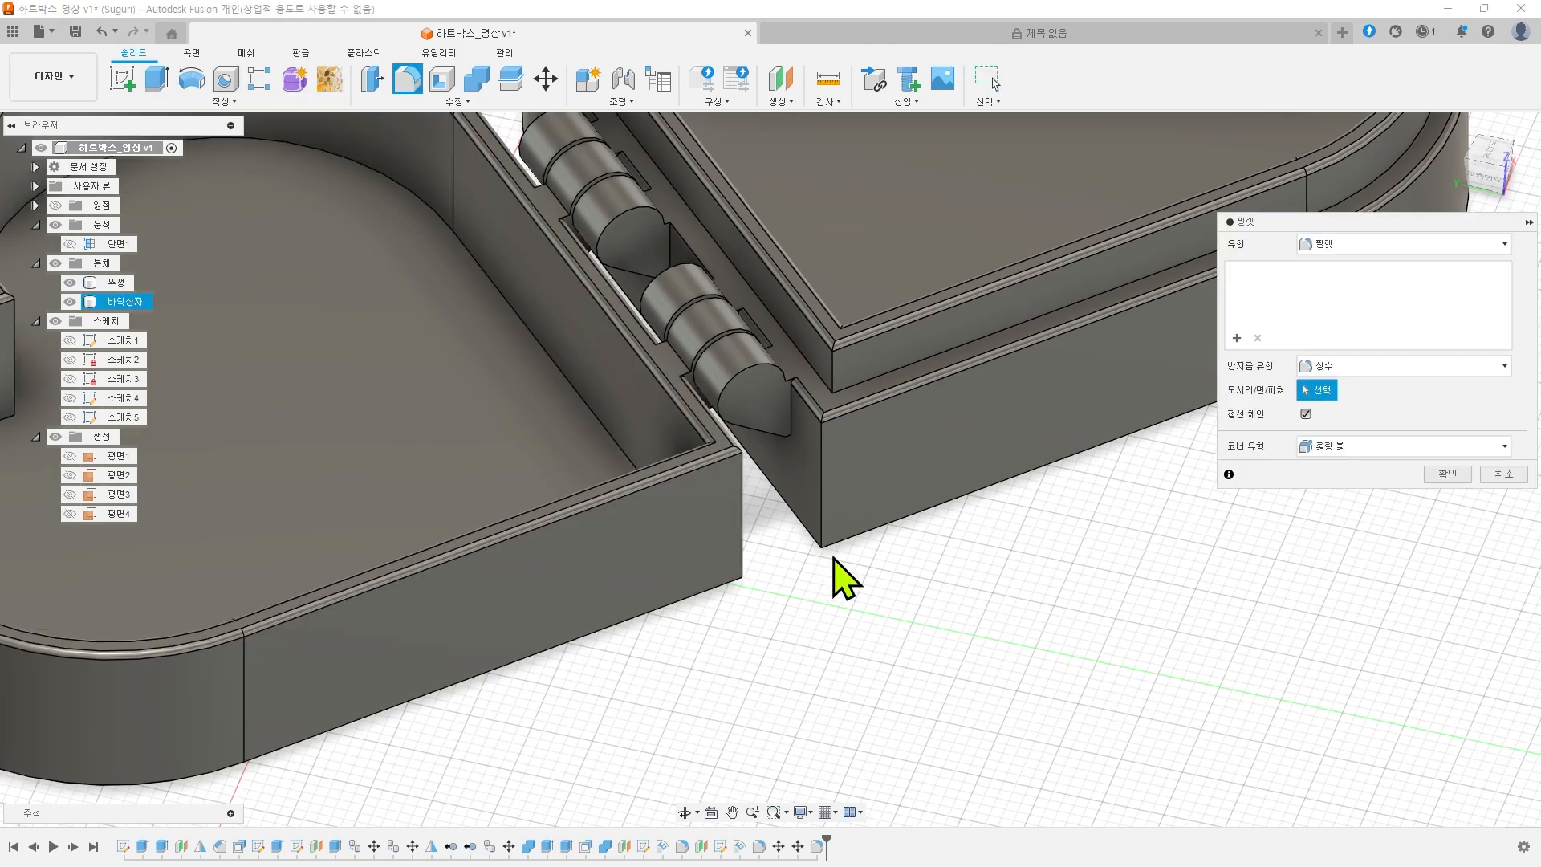
{"action": "left_click", "coordinate": [742, 497]}
{"action": "left_click", "coordinate": [821, 502]}
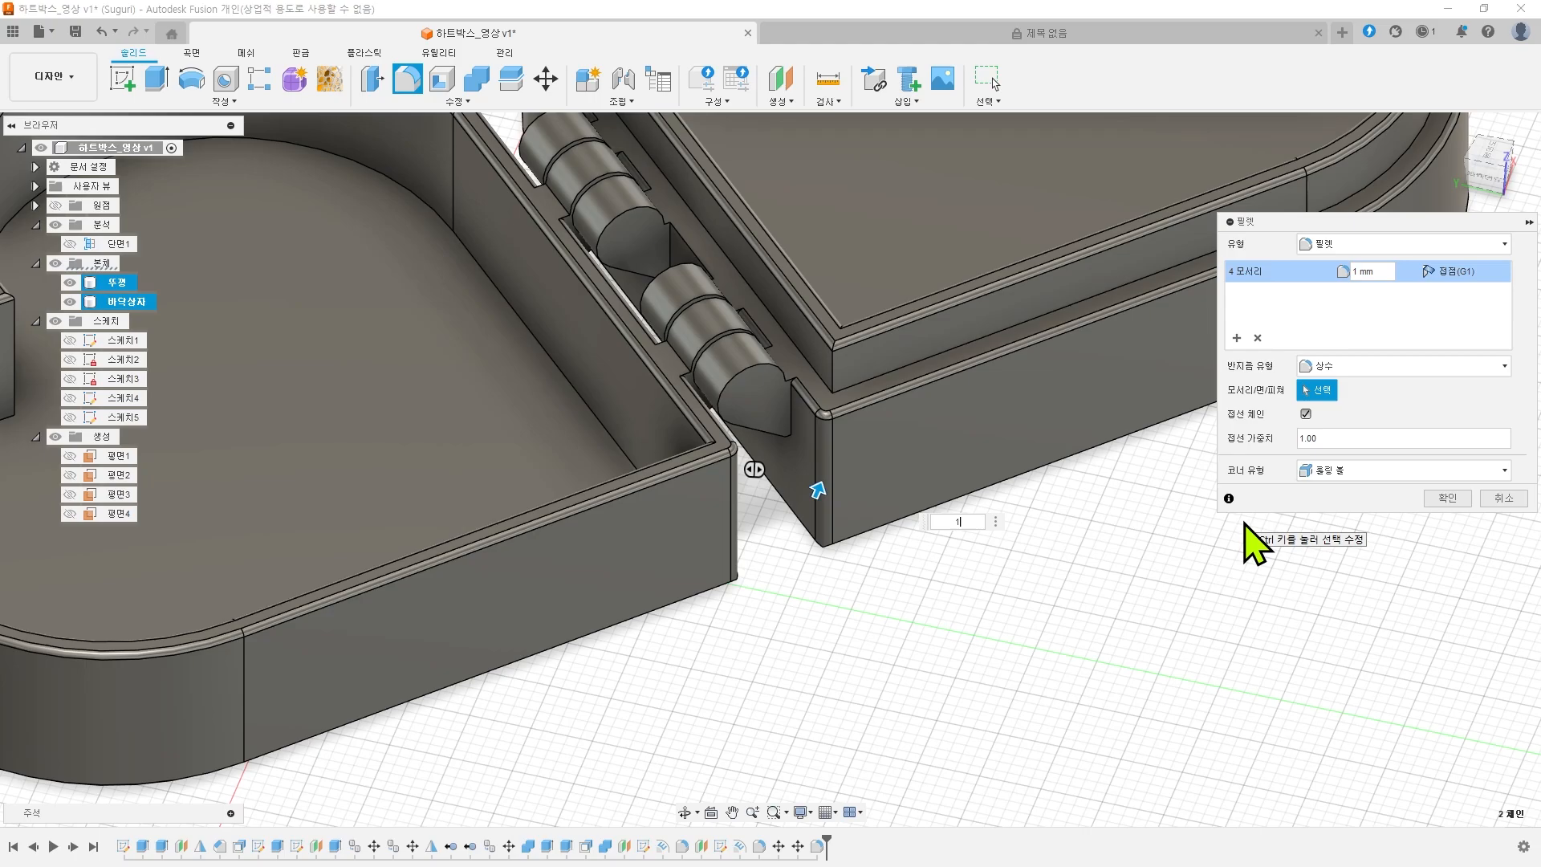
{"action": "key", "text": "Return"}
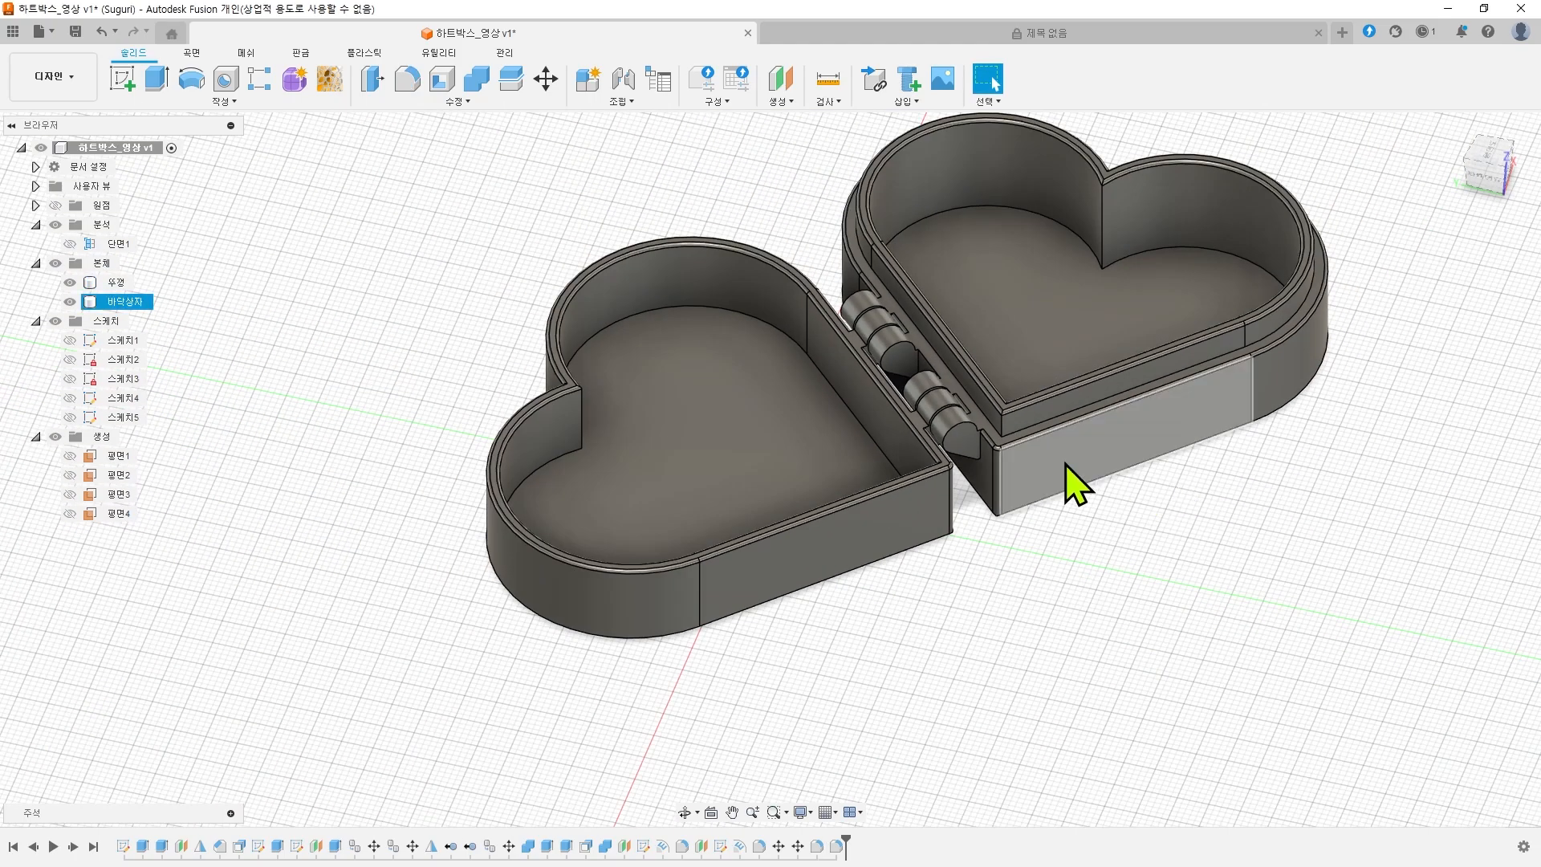
- Fillet the outer vertical corner edge of the base's raised lip near the hinge
{"action": "scroll", "coordinate": [1005, 426], "scroll_direction": "up", "scroll_amount": 3}
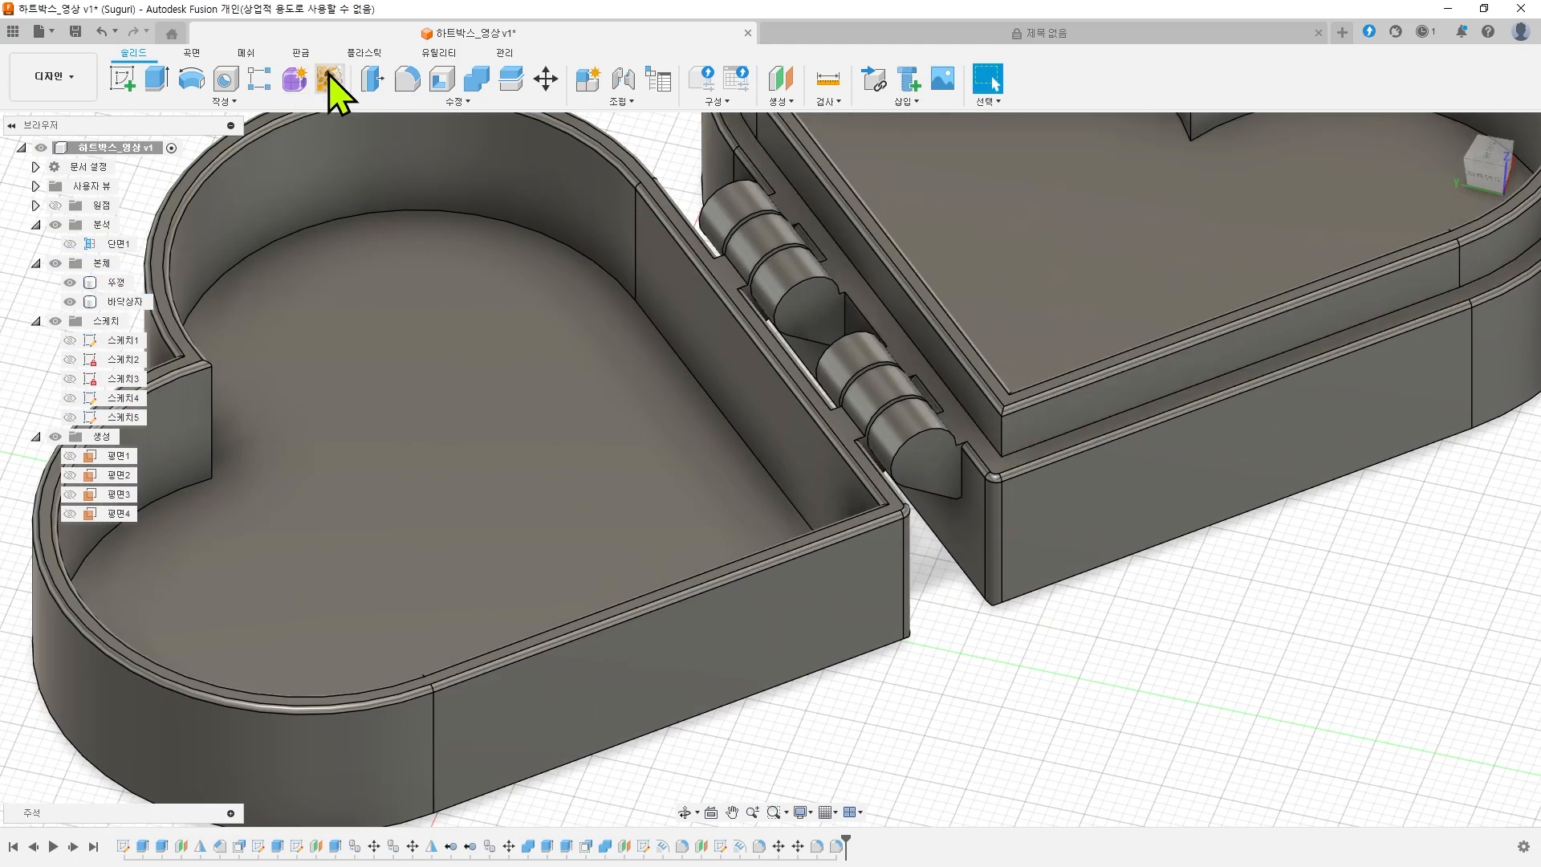
{"action": "left_click", "coordinate": [401, 84]}
{"action": "left_click", "coordinate": [1002, 430]}
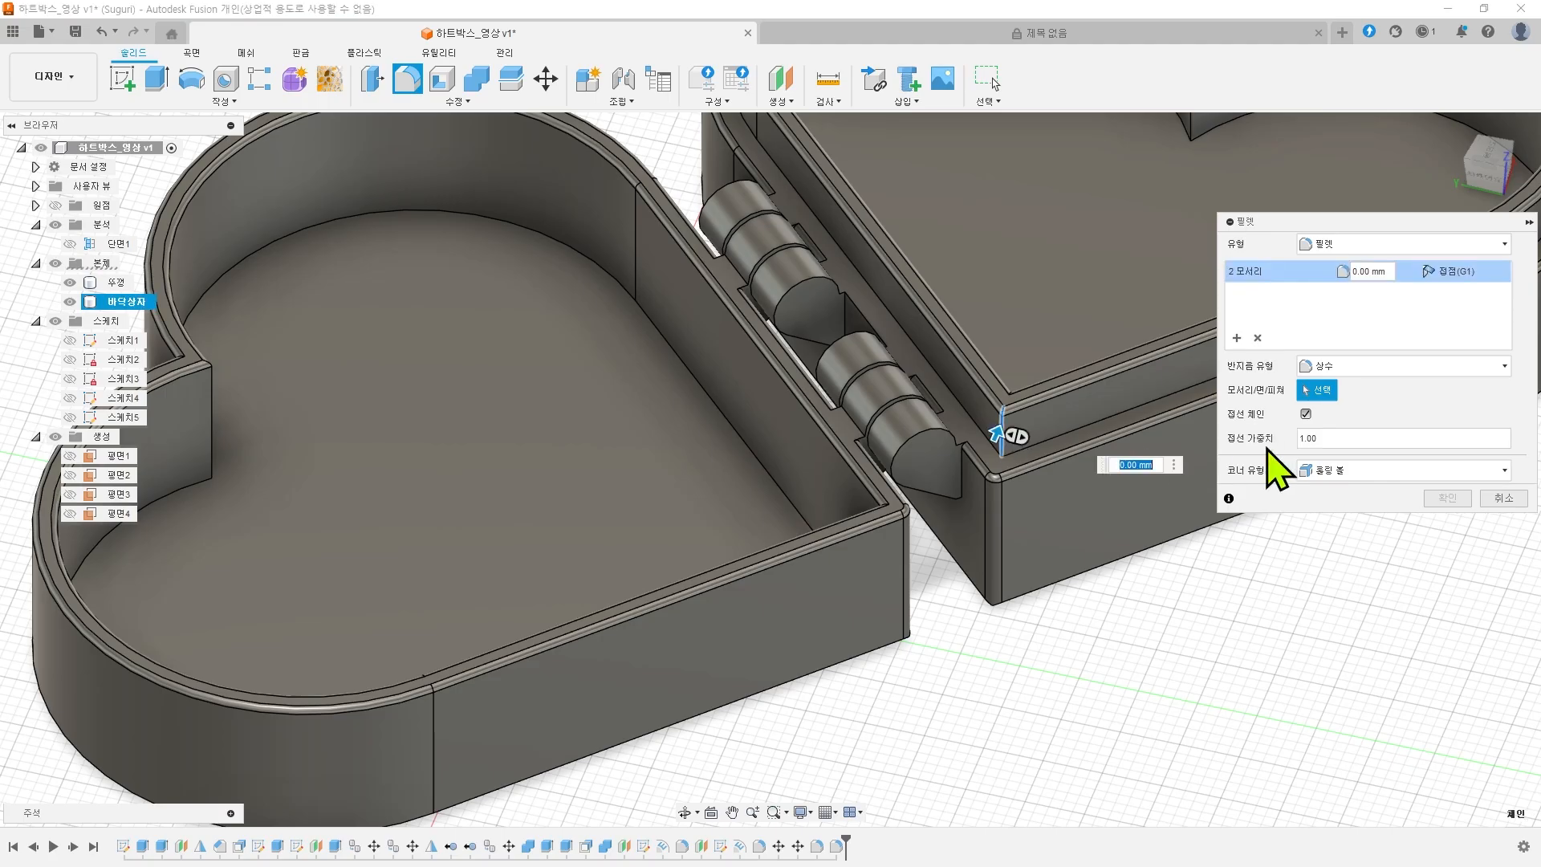
{"action": "key", "text": "Escape"}
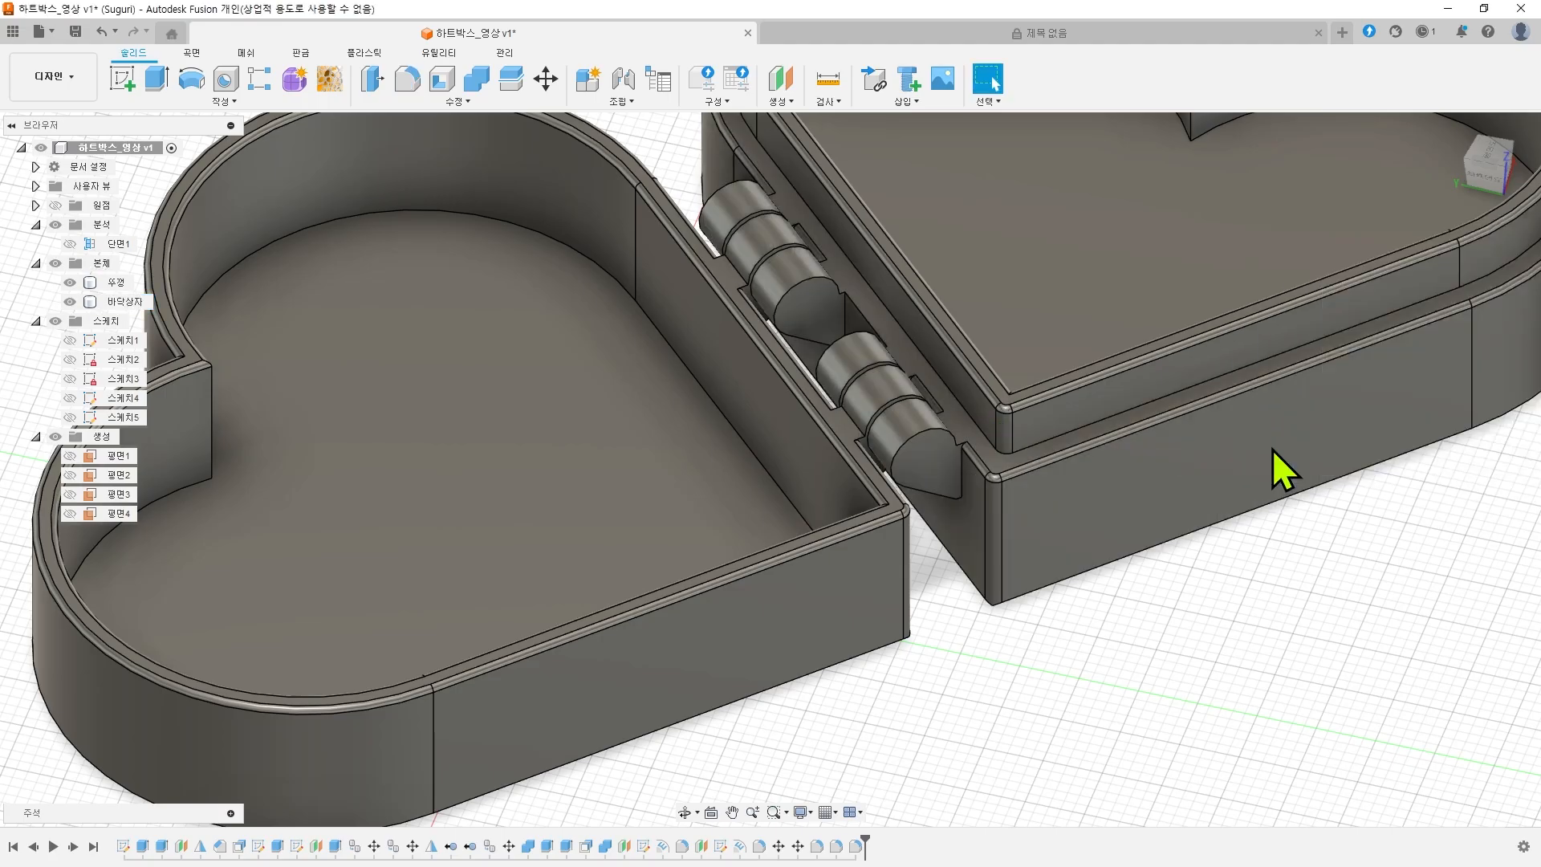
- Fillet the inner vertical edges at the heart notches of lid and base and the lid's inside hinge-side corner with a 1 mm radius
{"action": "scroll", "coordinate": [1273, 449], "scroll_direction": "down", "scroll_amount": 5}
{"action": "middle_click_drag", "start_coordinate": [1208, 573], "coordinate": [1393, 242], "text": "shift"}
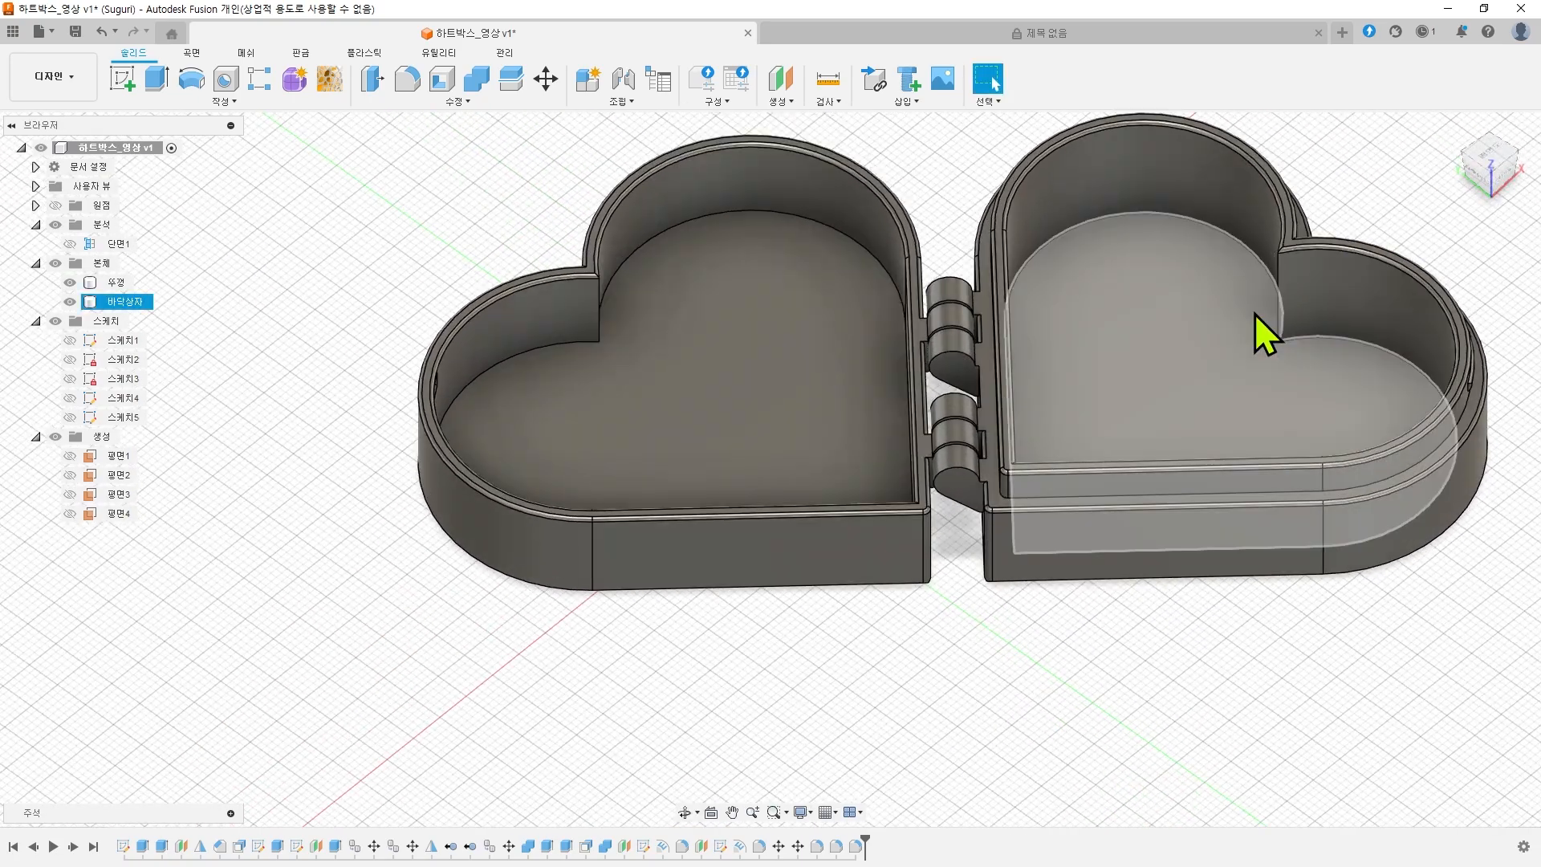
{"action": "left_click", "coordinate": [403, 83]}
{"action": "left_click", "coordinate": [598, 315]}
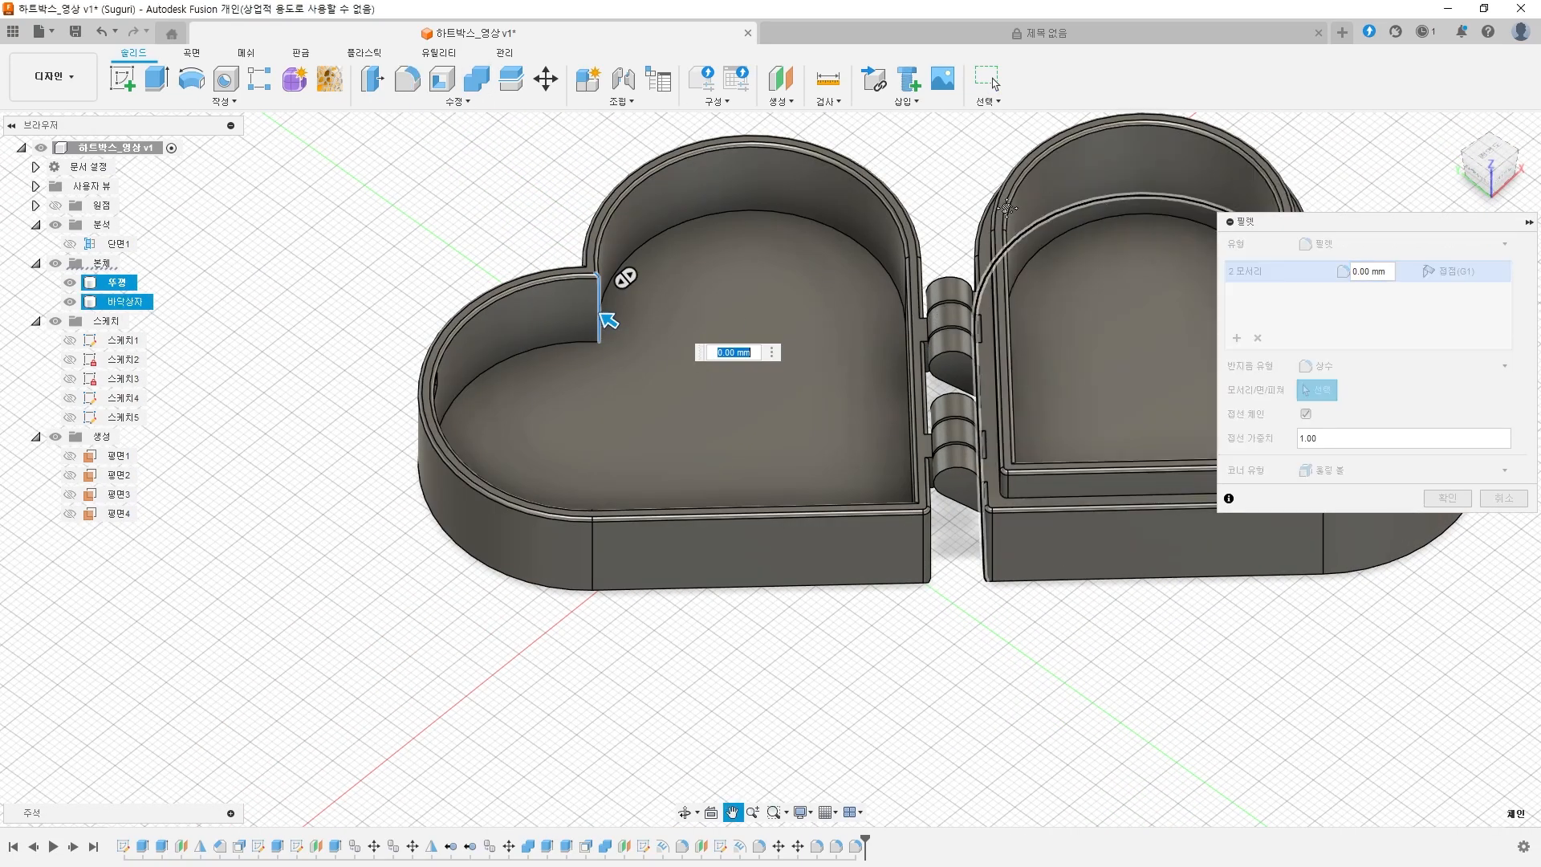
{"action": "middle_click_drag", "start_coordinate": [1007, 209], "coordinate": [658, 261]}
{"action": "left_click", "coordinate": [928, 351]}
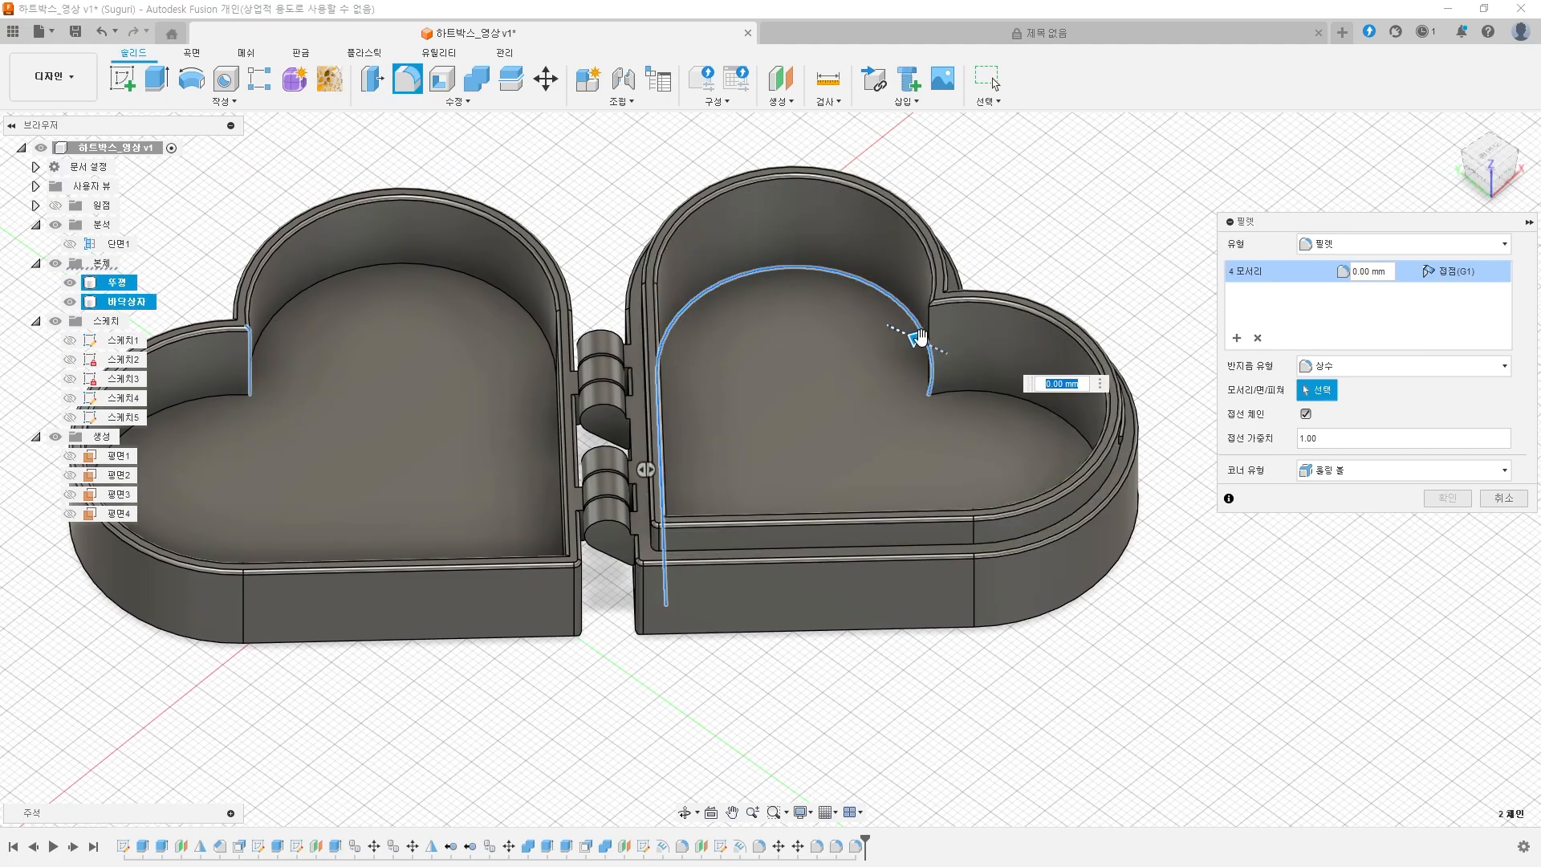
{"action": "middle_click_drag", "start_coordinate": [825, 458], "coordinate": [757, 475], "text": "shift"}
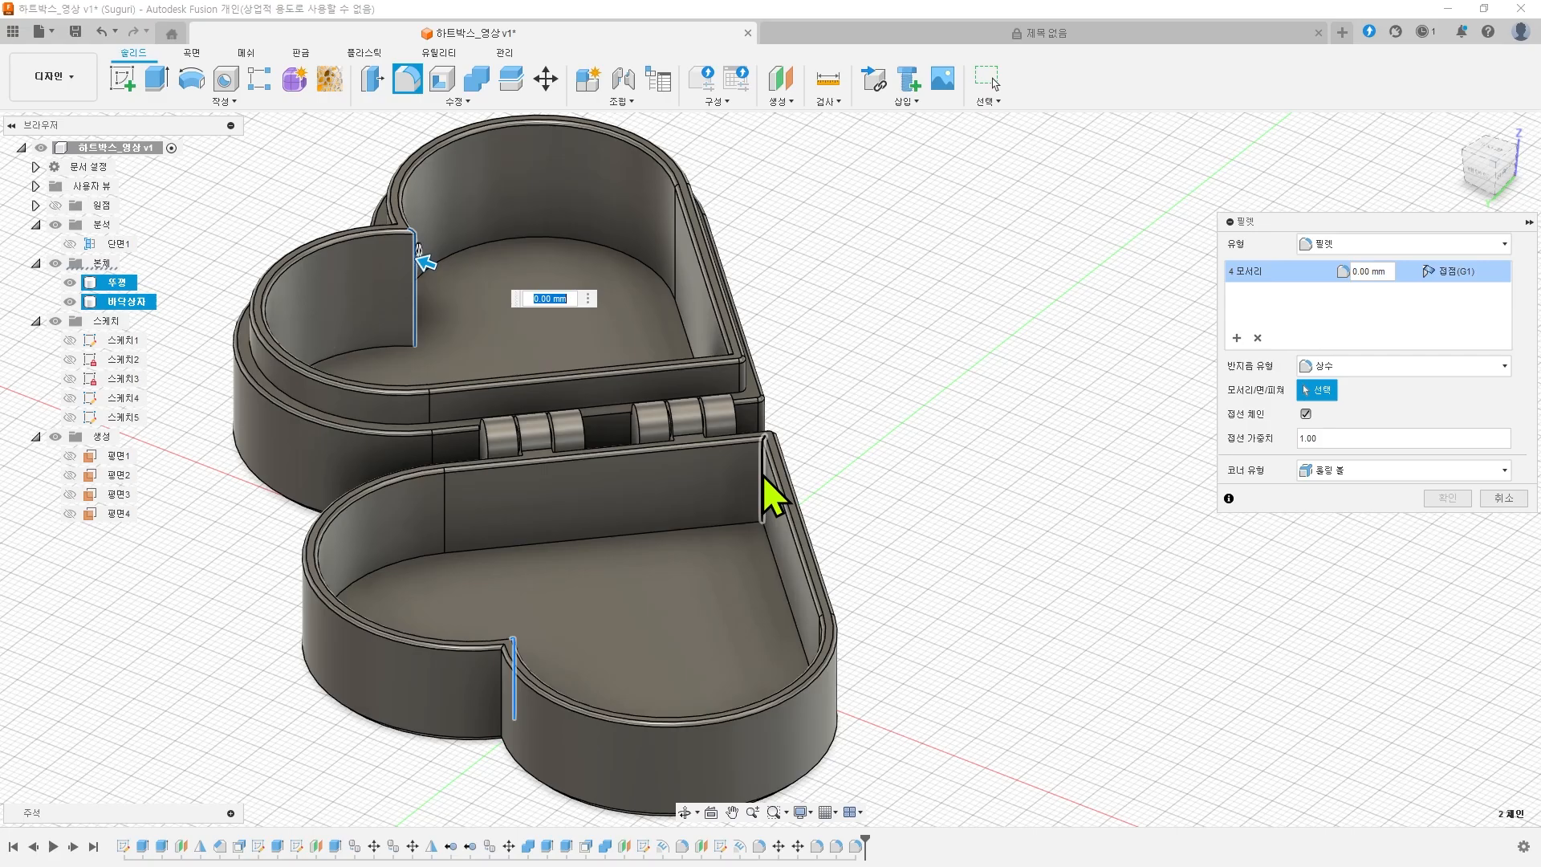
{"action": "left_click", "coordinate": [762, 474]}
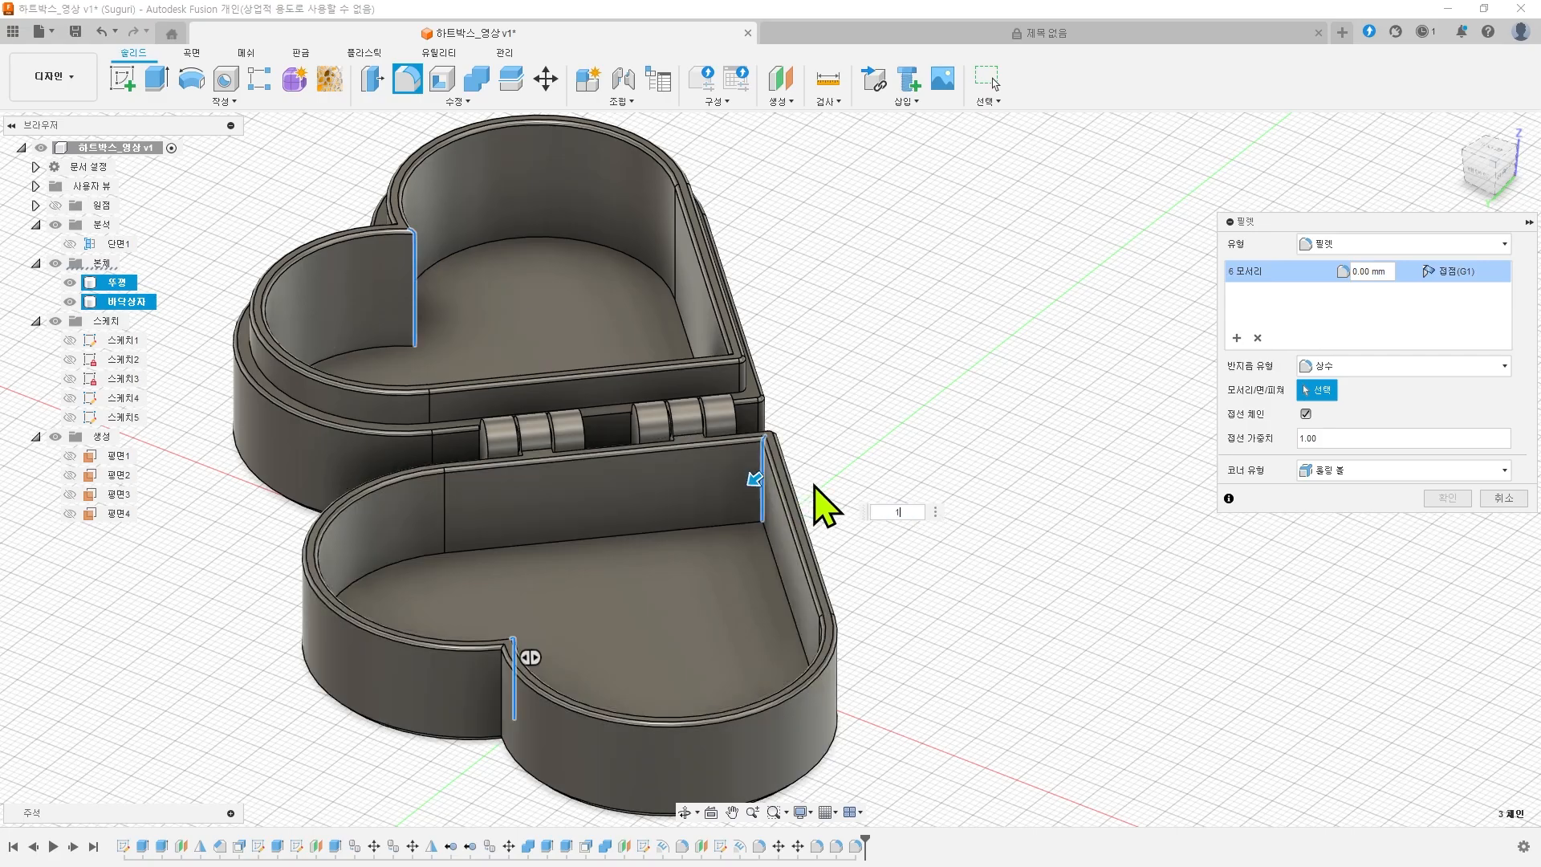
{"action": "key", "text": "Return"}
- Bring up the appearance settings for the lid body and add the ABS (white) plastic from the library to the design's appearances
{"action": "scroll", "coordinate": [840, 420], "scroll_direction": "down", "scroll_amount": 3}
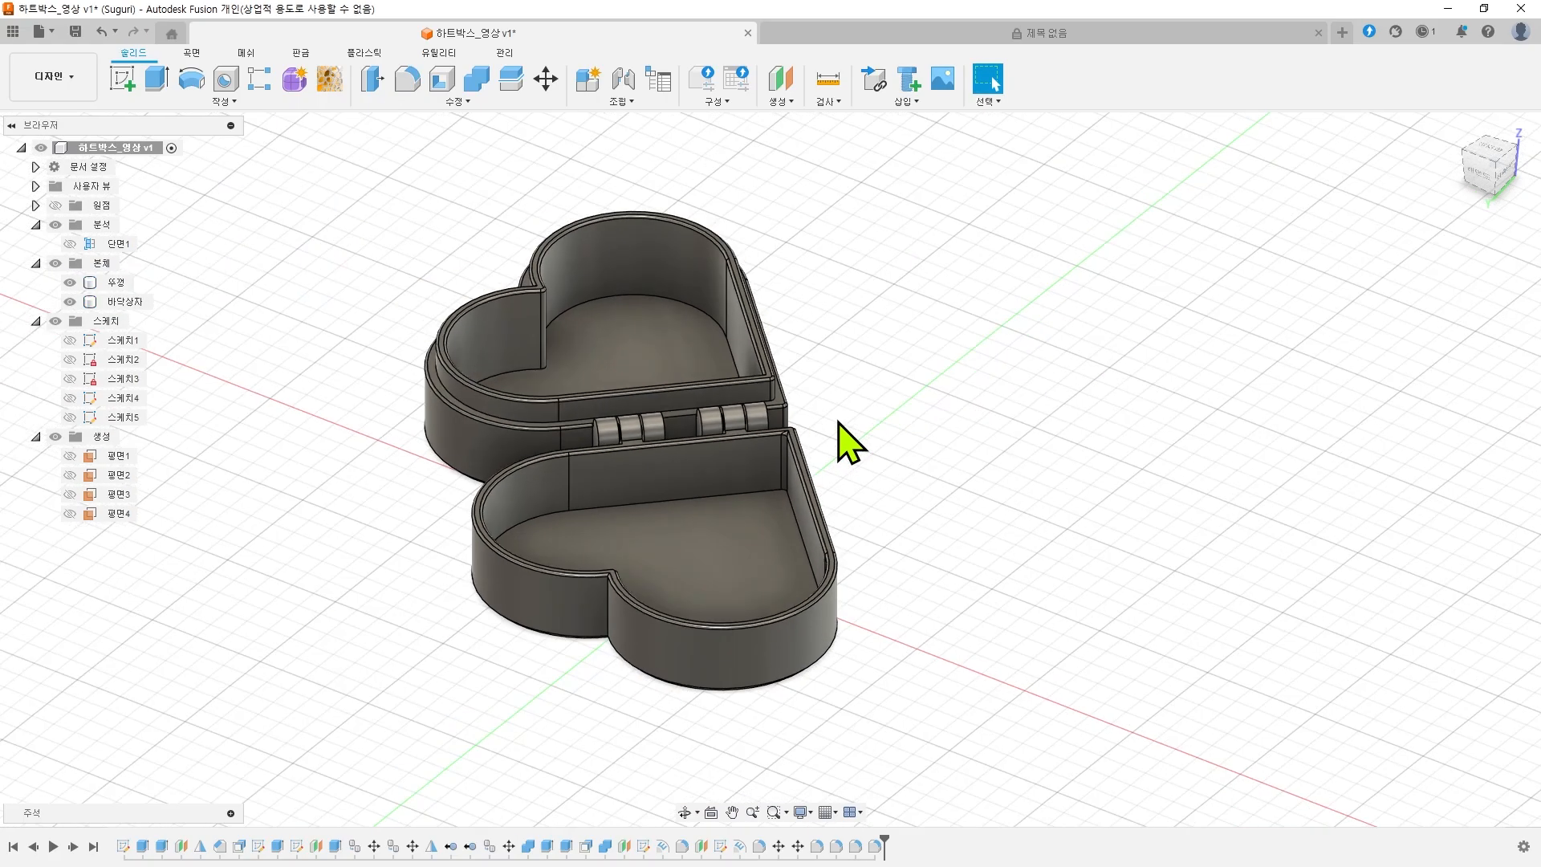
{"action": "middle_click_drag", "start_coordinate": [849, 419], "coordinate": [759, 445], "text": "shift"}
{"action": "scroll", "coordinate": [1035, 340], "scroll_direction": "up", "scroll_amount": 4}
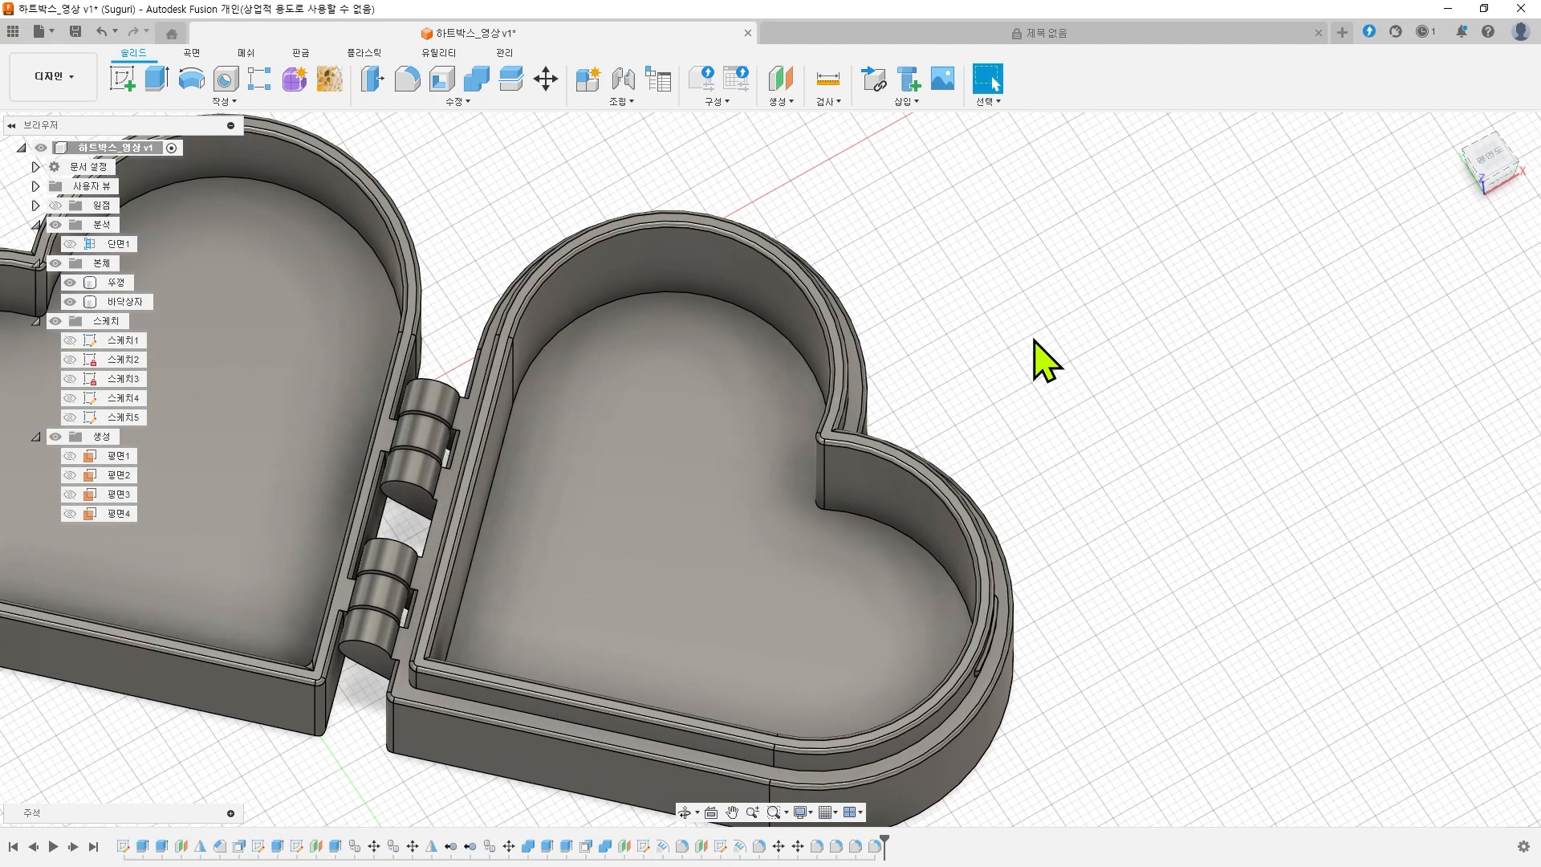
{"action": "middle_click_drag", "start_coordinate": [1000, 360], "coordinate": [1388, 313]}
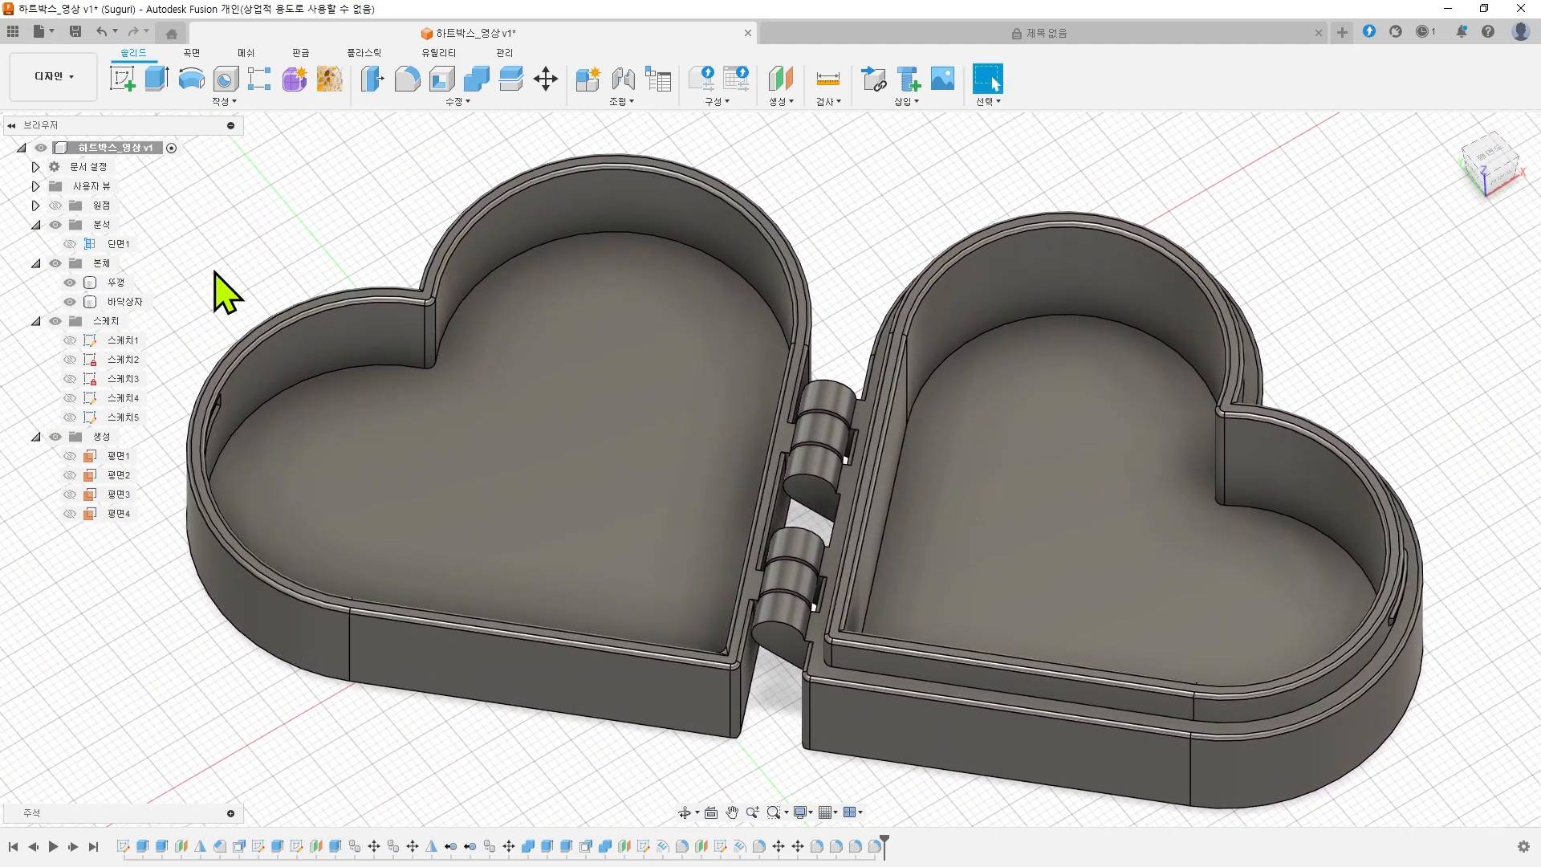
{"action": "left_click", "coordinate": [114, 282]}
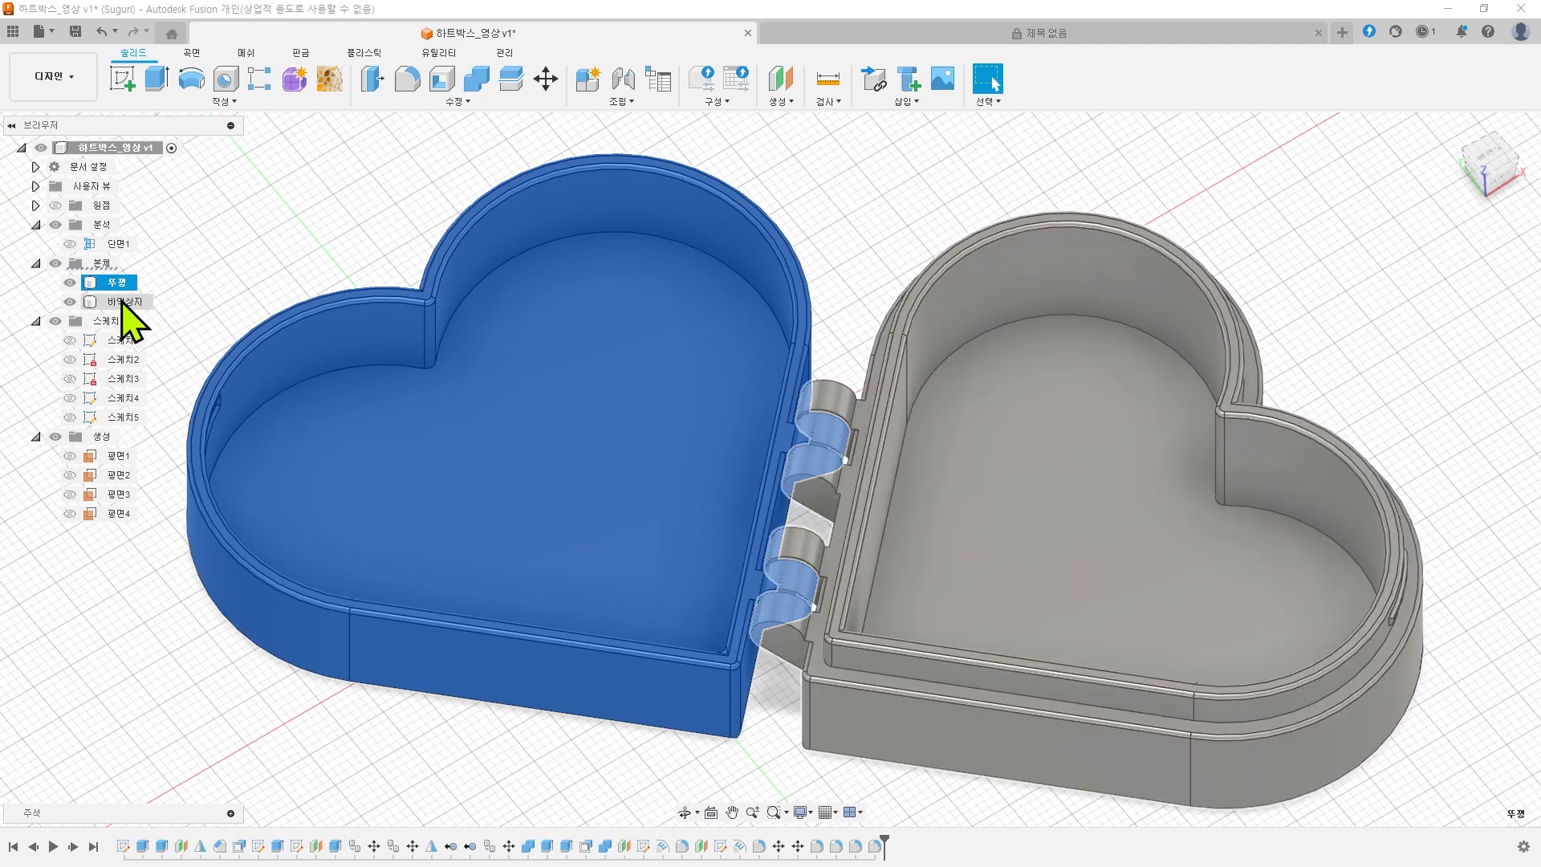
{"action": "right_click", "coordinate": [120, 303]}
{"action": "left_click", "coordinate": [167, 441]}
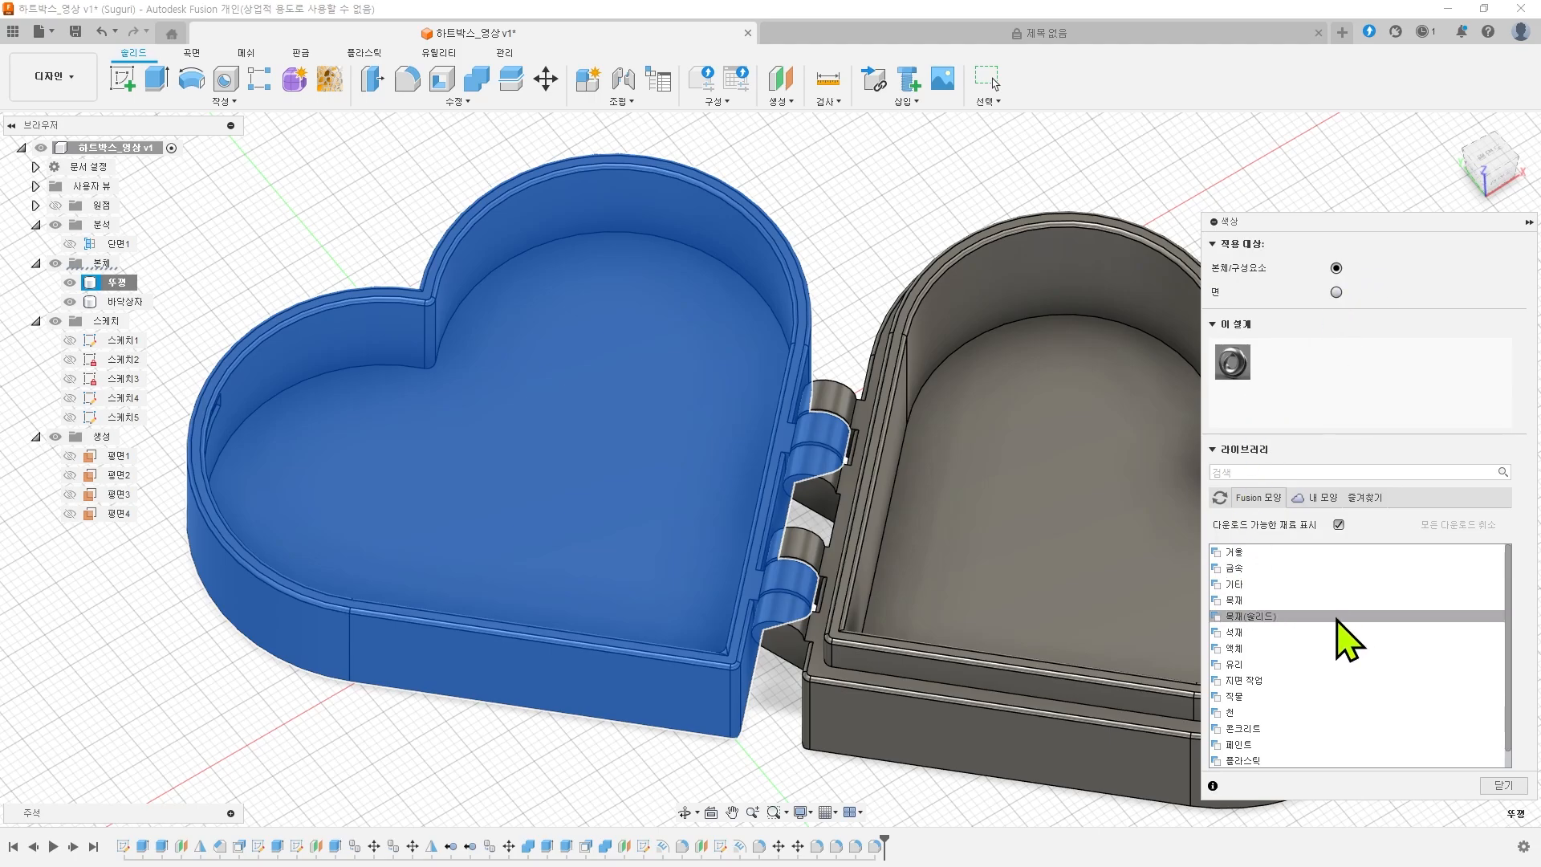
{"action": "scroll", "coordinate": [1280, 772], "scroll_direction": "down", "scroll_amount": 1}
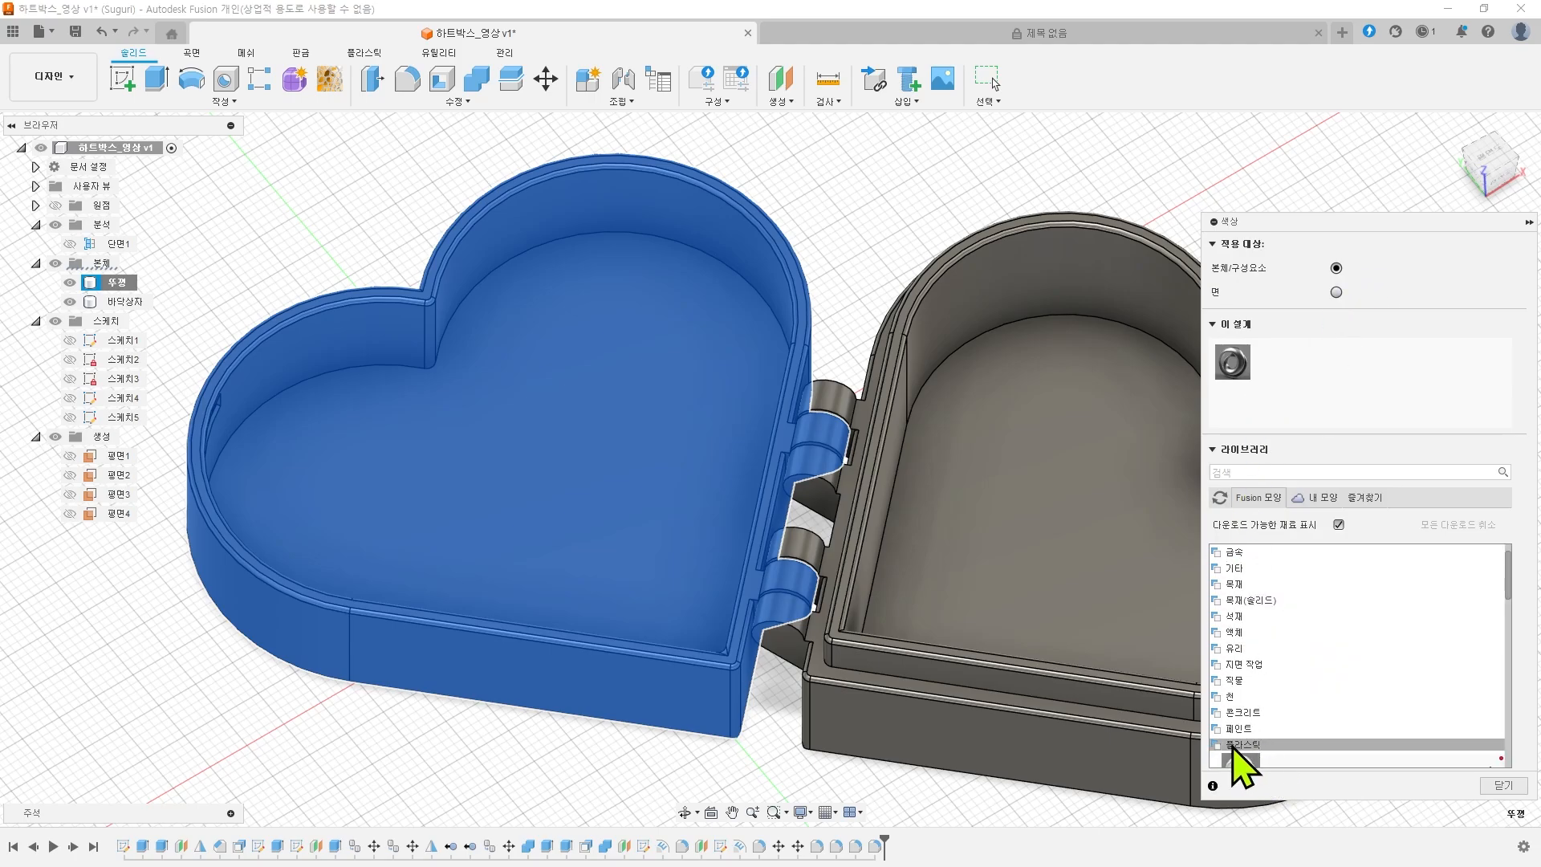
{"action": "left_click", "coordinate": [1234, 747]}
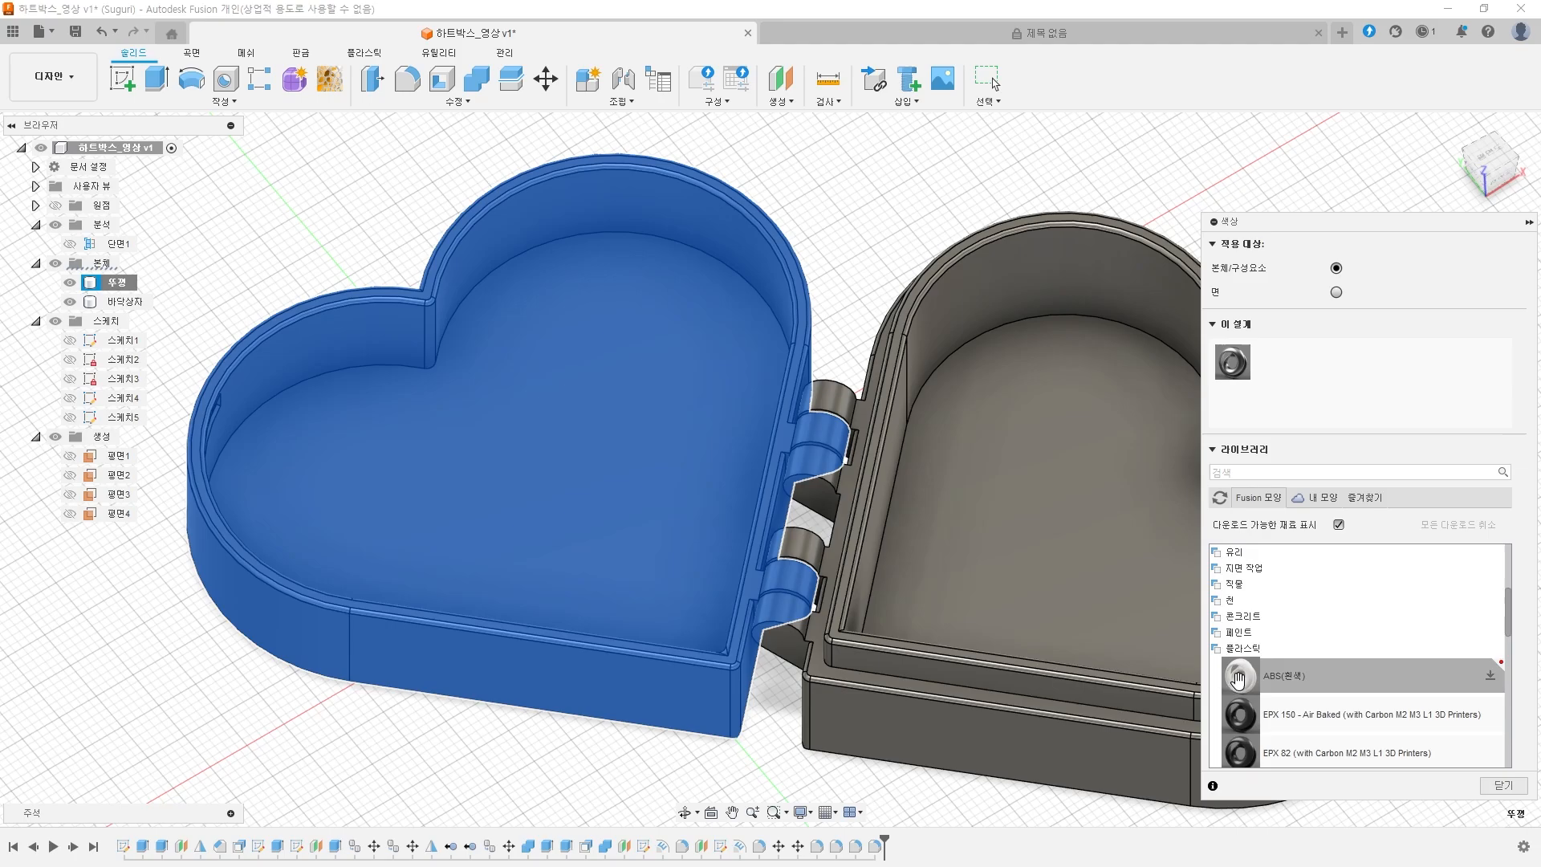
{"action": "left_click_drag", "start_coordinate": [1239, 679], "coordinate": [1258, 407]}
{"action": "left_click", "coordinate": [1274, 364]}
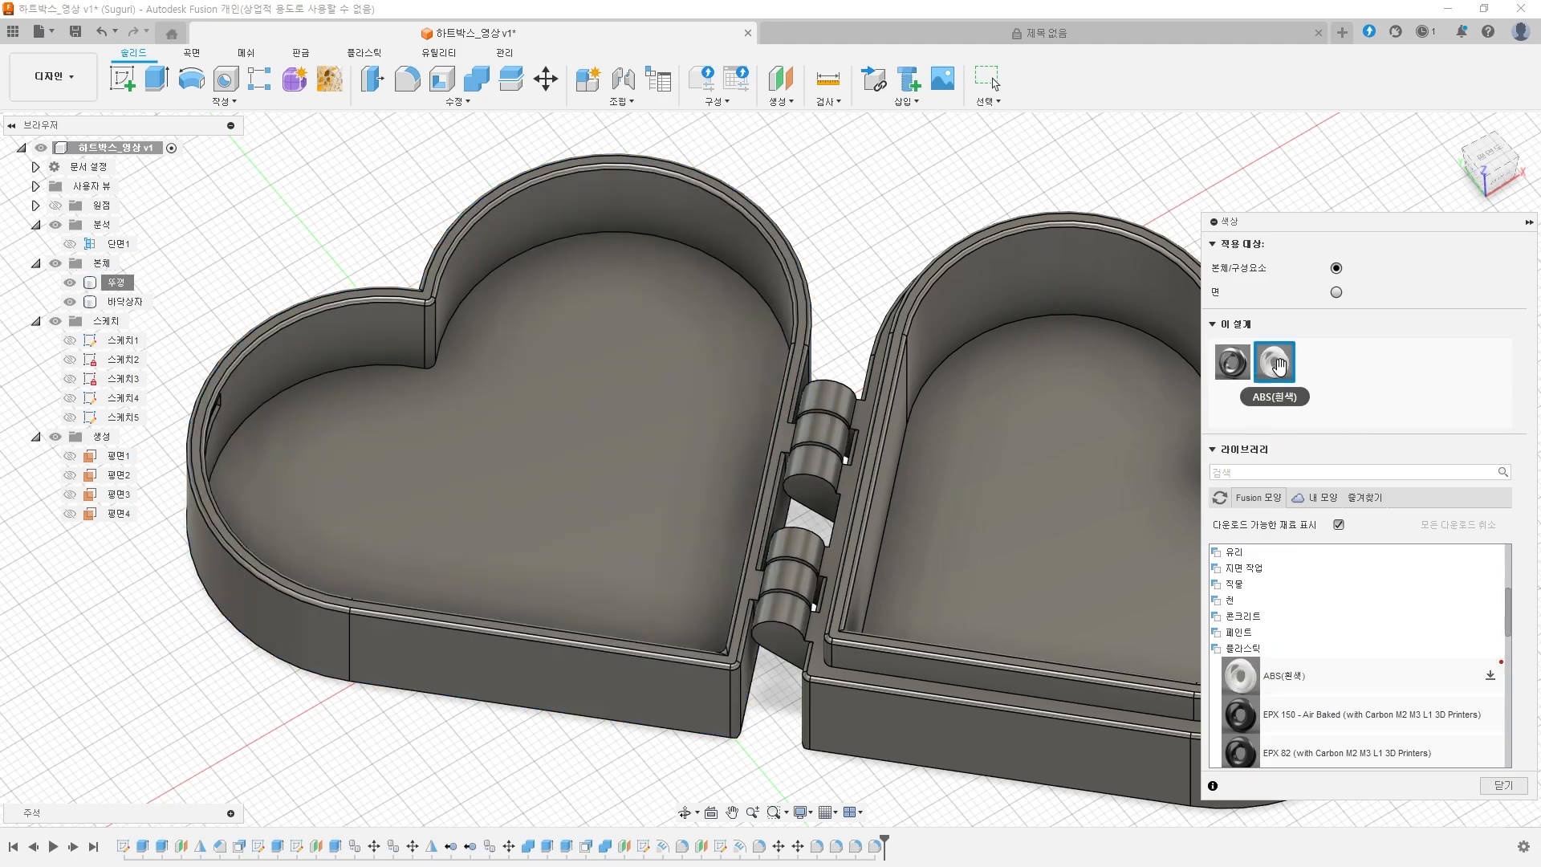
- Recolor the design's ABS (white) appearance to pure red, RGB 255, 0, 0
{"action": "double_click", "coordinate": [1276, 362]}
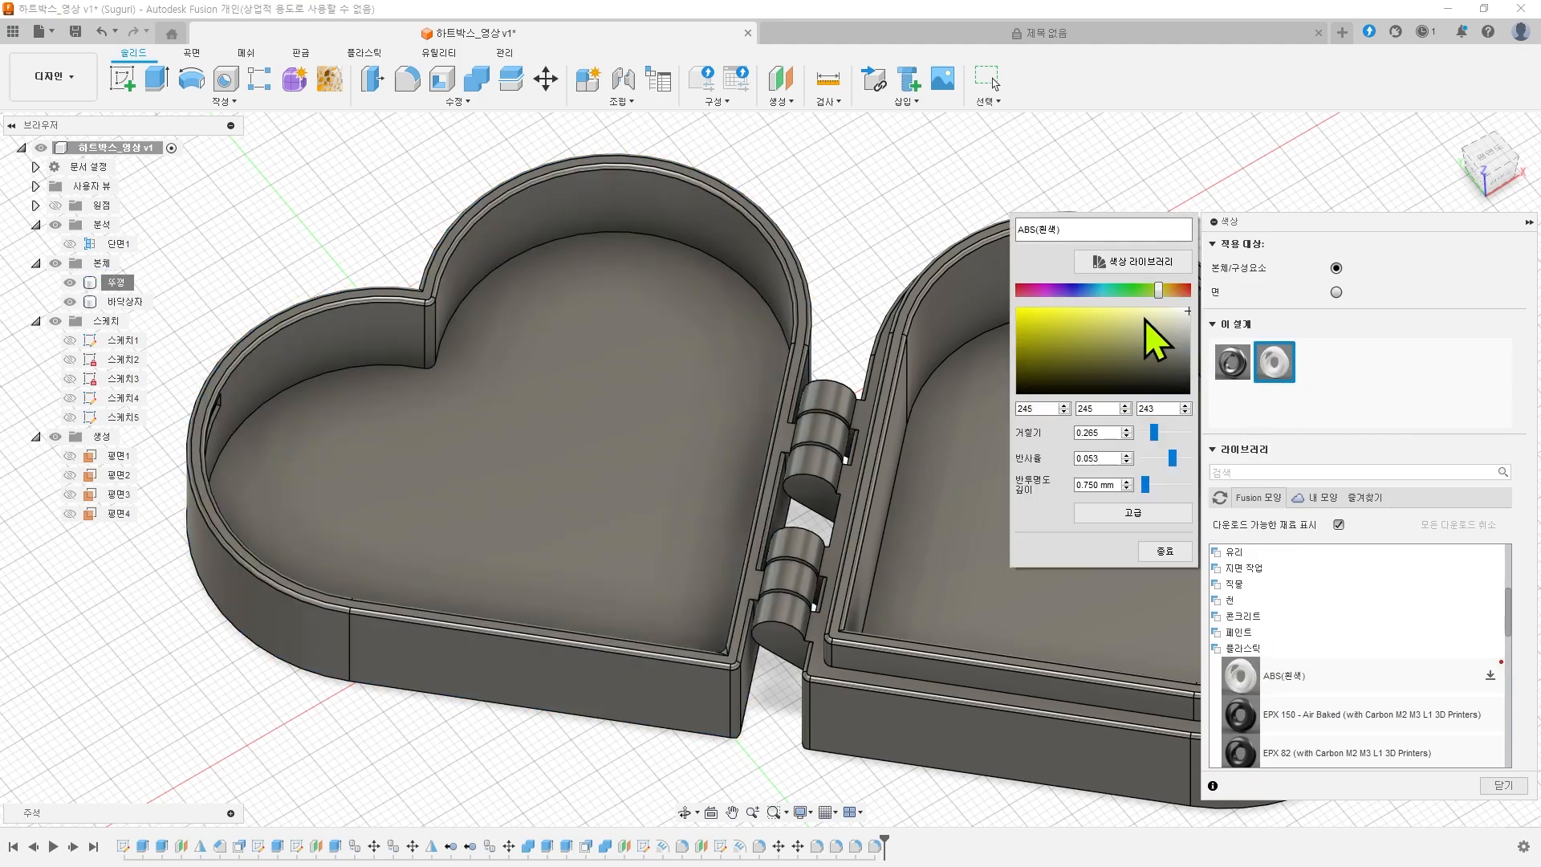
{"action": "left_click_drag", "start_coordinate": [1159, 294], "coordinate": [1260, 294]}
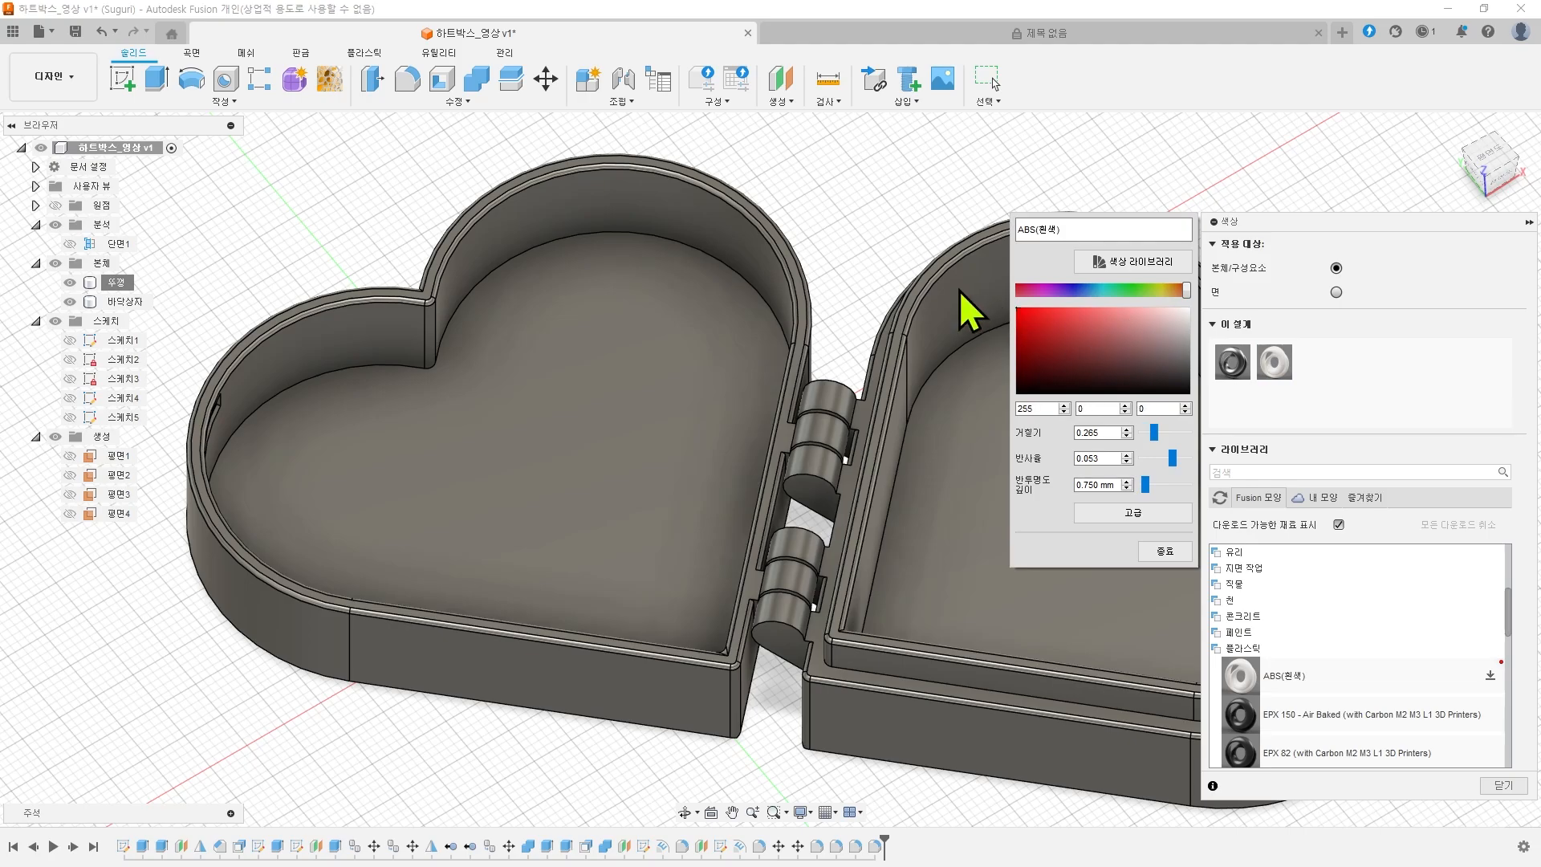
{"action": "left_click", "coordinate": [1165, 550]}
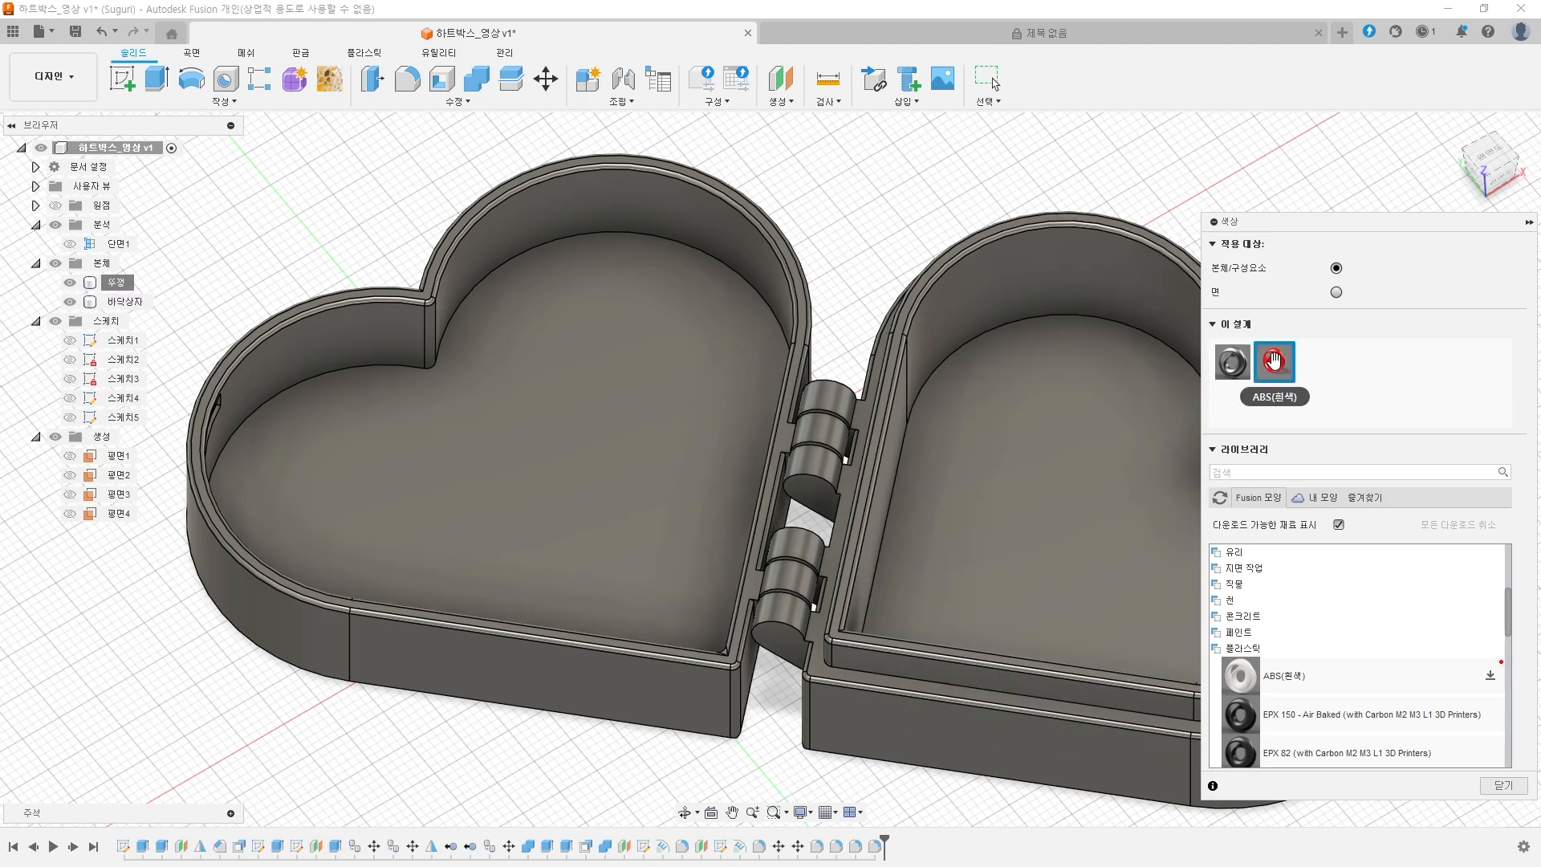
- Apply the red ABS appearance to both the lid body and the base body
{"action": "left_click_drag", "start_coordinate": [1274, 362], "coordinate": [644, 413]}
{"action": "scroll", "coordinate": [875, 445], "scroll_direction": "down", "scroll_amount": 2}
{"action": "middle_click_drag", "start_coordinate": [1012, 262], "coordinate": [867, 265]}
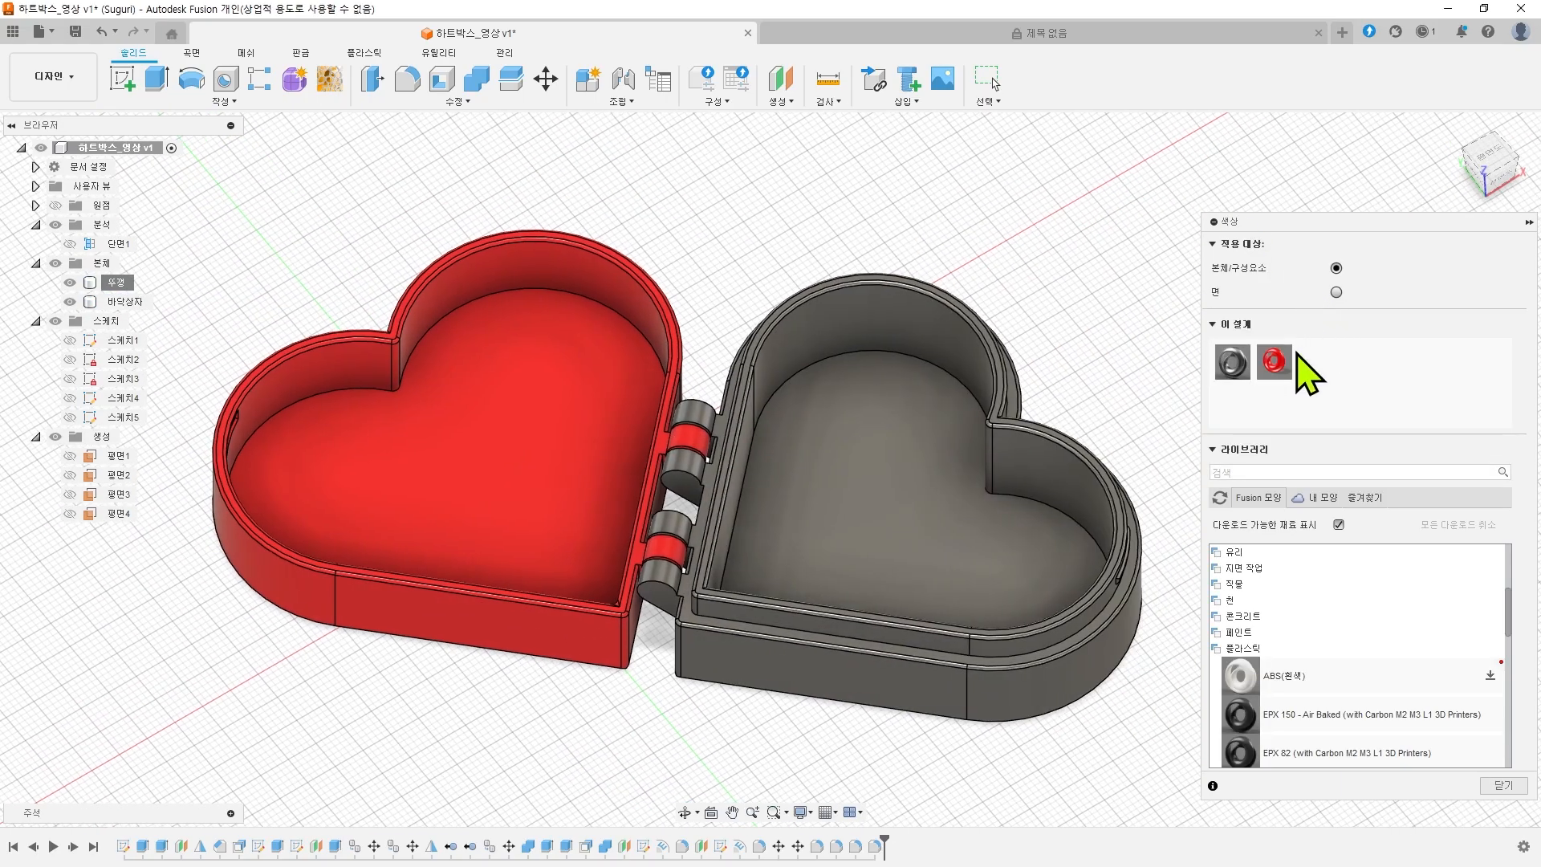
{"action": "left_click_drag", "start_coordinate": [1276, 363], "coordinate": [895, 474]}
{"action": "scroll", "coordinate": [1163, 464], "scroll_direction": "down", "scroll_amount": 3}
{"action": "middle_click_drag", "start_coordinate": [1119, 390], "coordinate": [1035, 376], "text": "shift"}
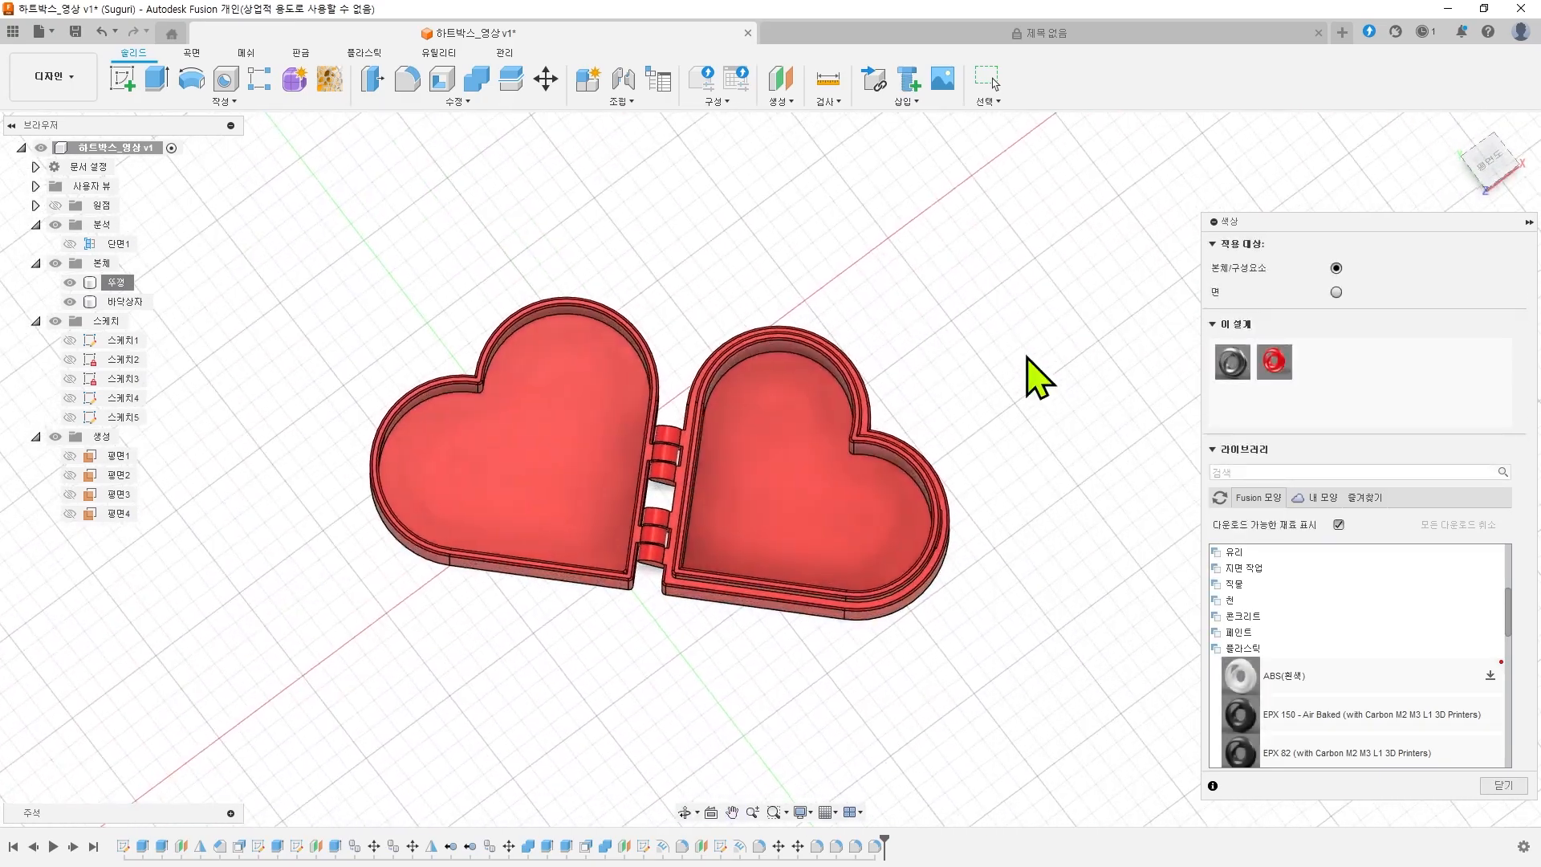
- Try an orange color (255, 157, 0) on the ABS appearance and set it back to red (255, 0, 0)
{"action": "double_click", "coordinate": [1275, 363]}
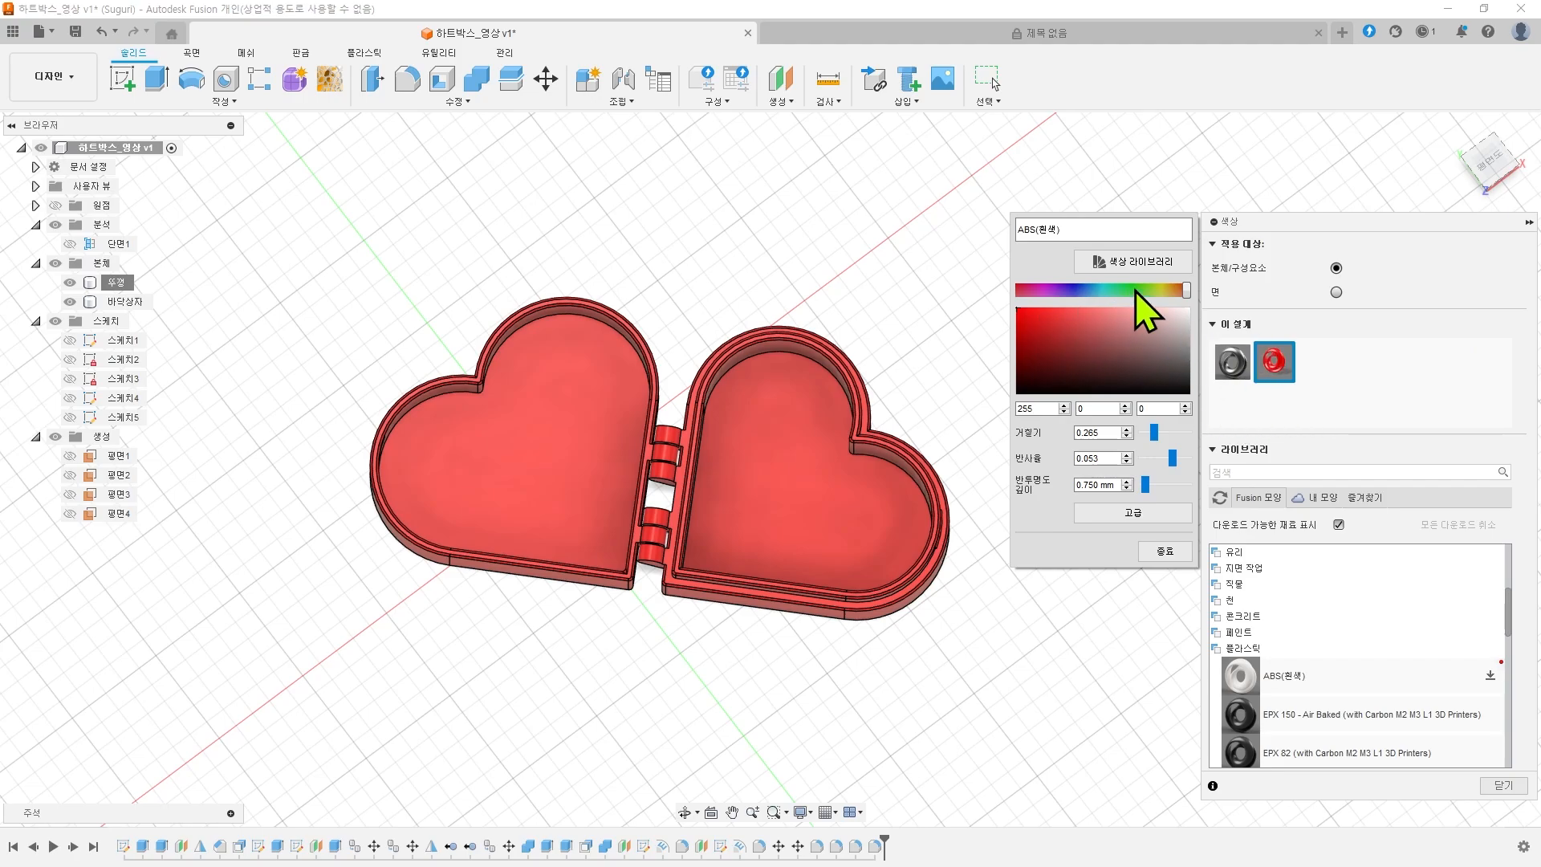
{"action": "left_click", "coordinate": [1168, 290]}
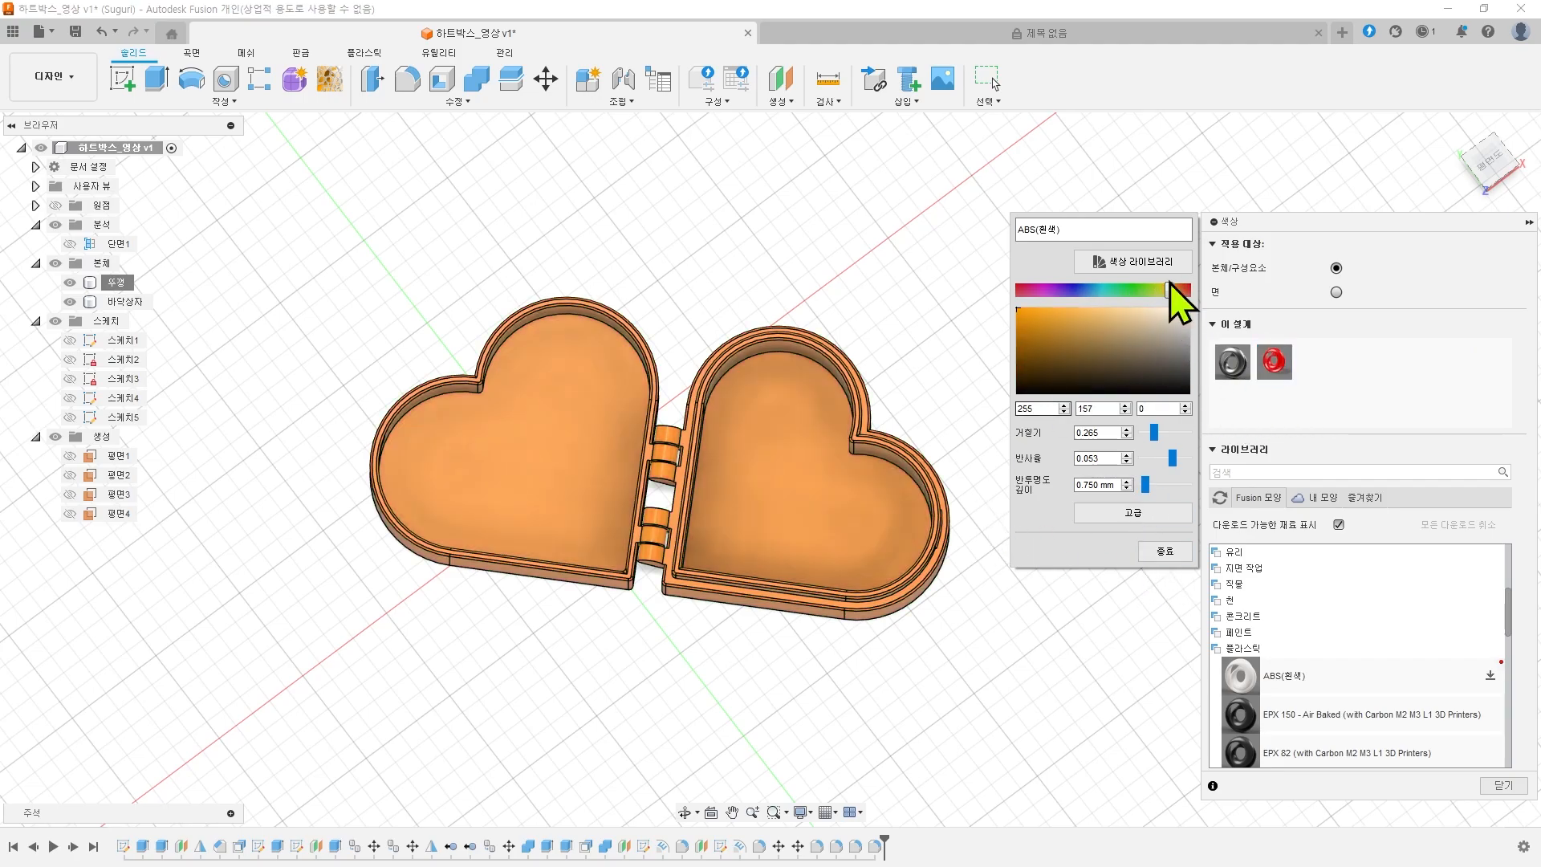
{"action": "left_click_drag", "start_coordinate": [1165, 294], "coordinate": [1285, 310]}
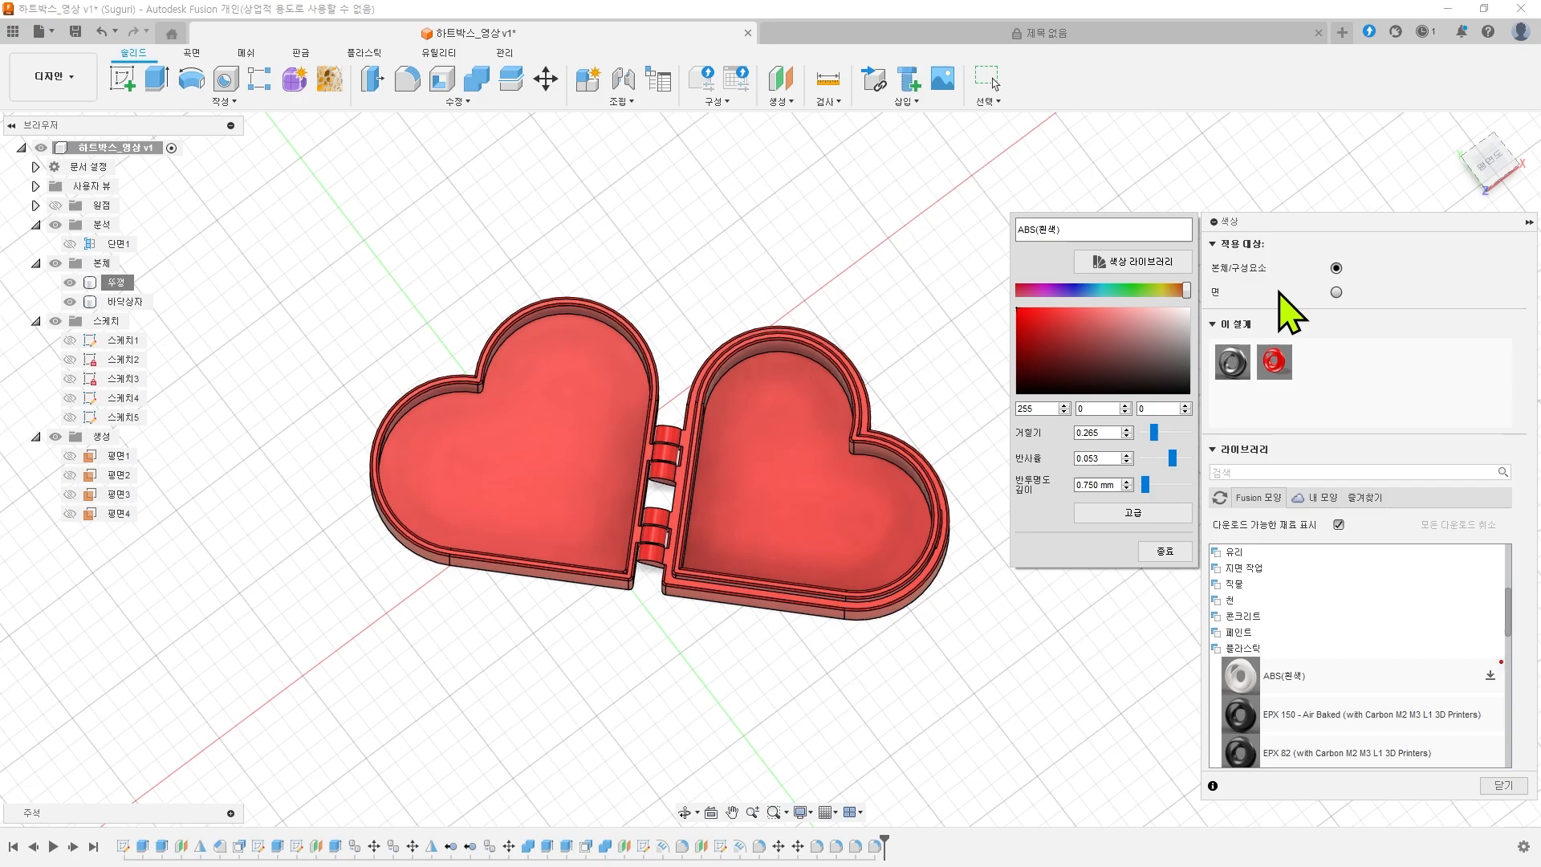
{"action": "left_click", "coordinate": [1165, 551]}
- Start a rotational move of the lid body using the hinge barrel's axis and swing the lid around it
{"action": "middle_click_drag", "start_coordinate": [1018, 378], "coordinate": [1018, 330], "text": "shift"}
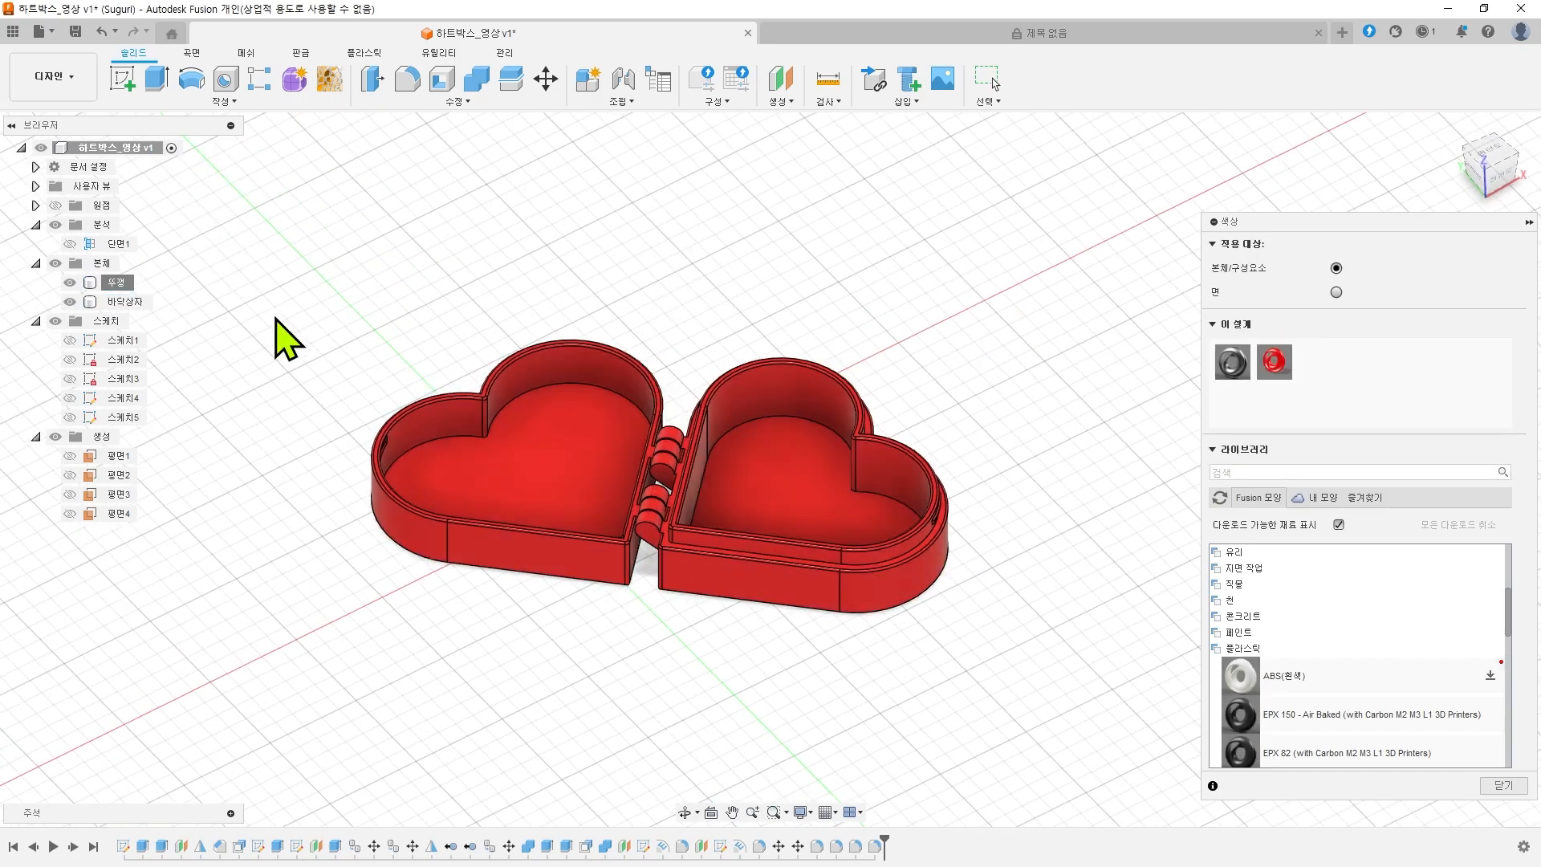
{"action": "left_click", "coordinate": [550, 85]}
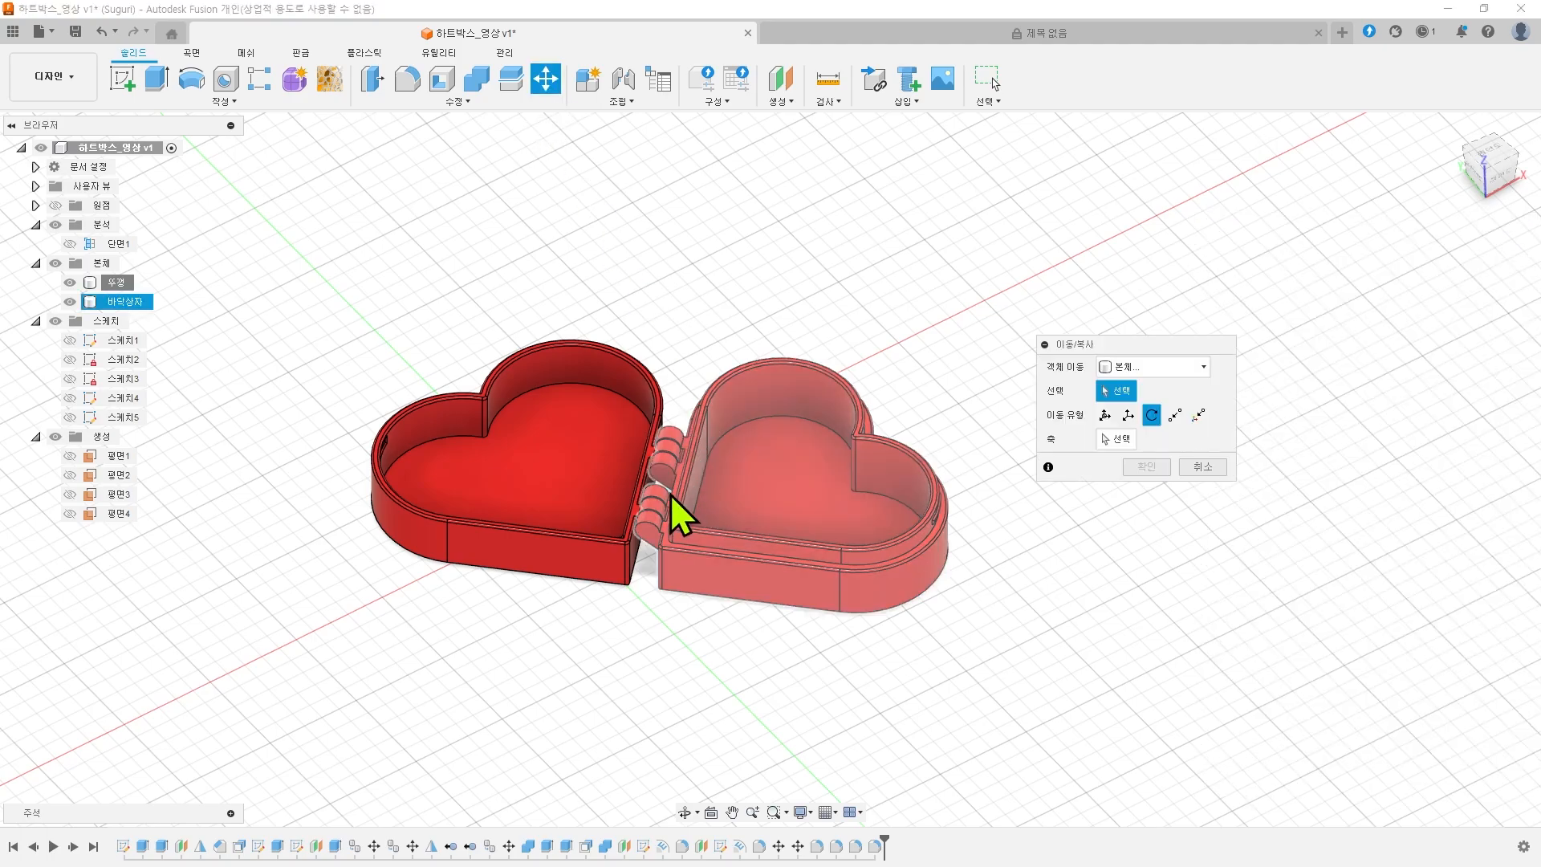
{"action": "left_click", "coordinate": [589, 537]}
{"action": "left_click", "coordinate": [1116, 439]}
{"action": "scroll", "coordinate": [634, 522], "scroll_direction": "up", "scroll_amount": 5}
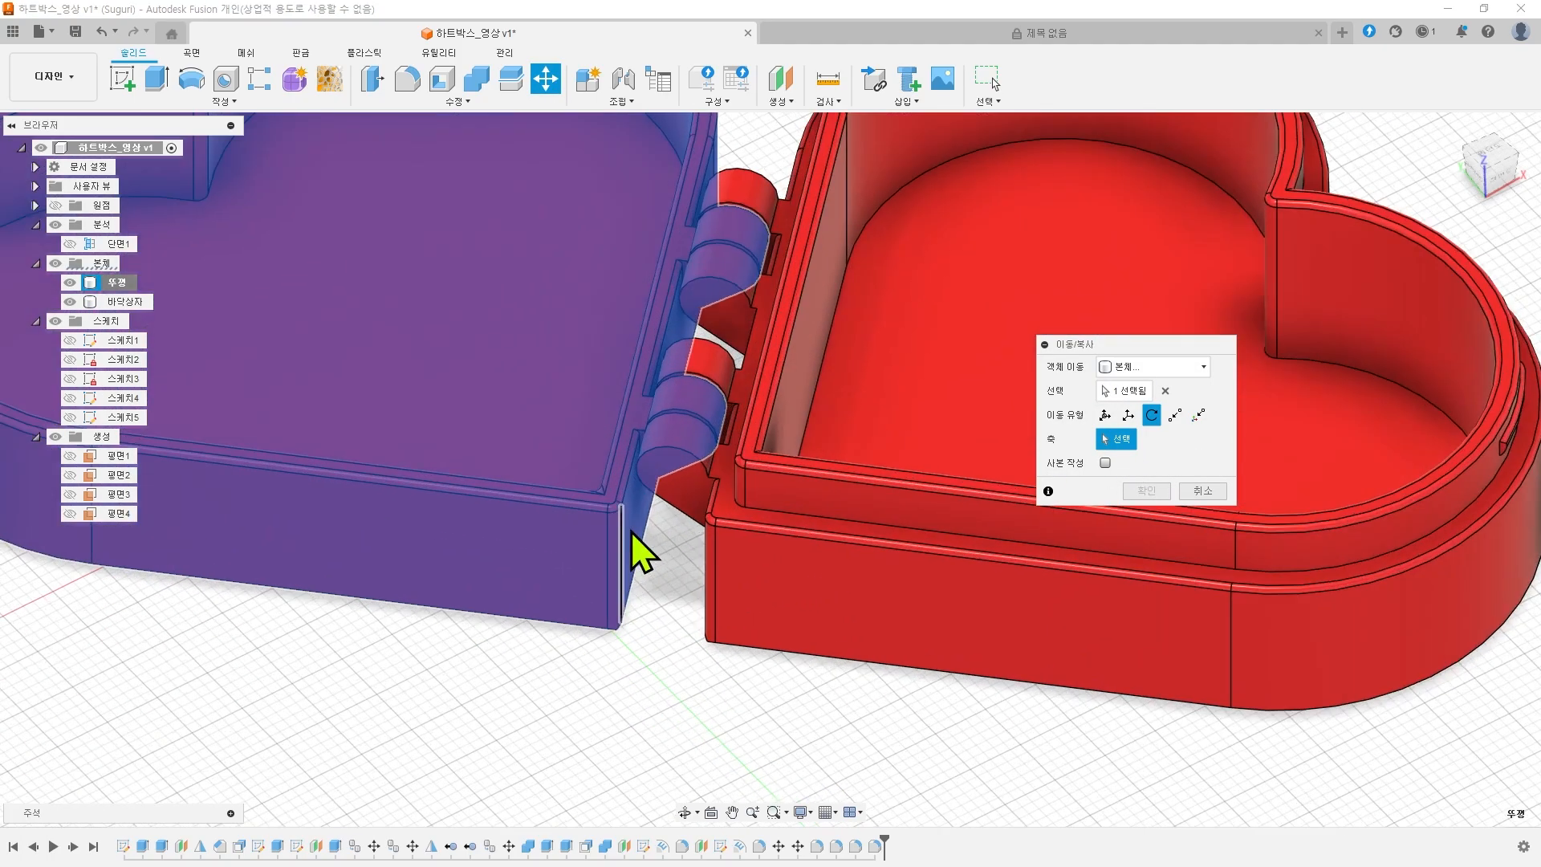
{"action": "left_click", "coordinate": [683, 452]}
{"action": "left_click_drag", "start_coordinate": [673, 414], "coordinate": [759, 546]}
- Try rotation angles of -180 and -140 degrees for the lid
{"action": "type", "text": "-180"}
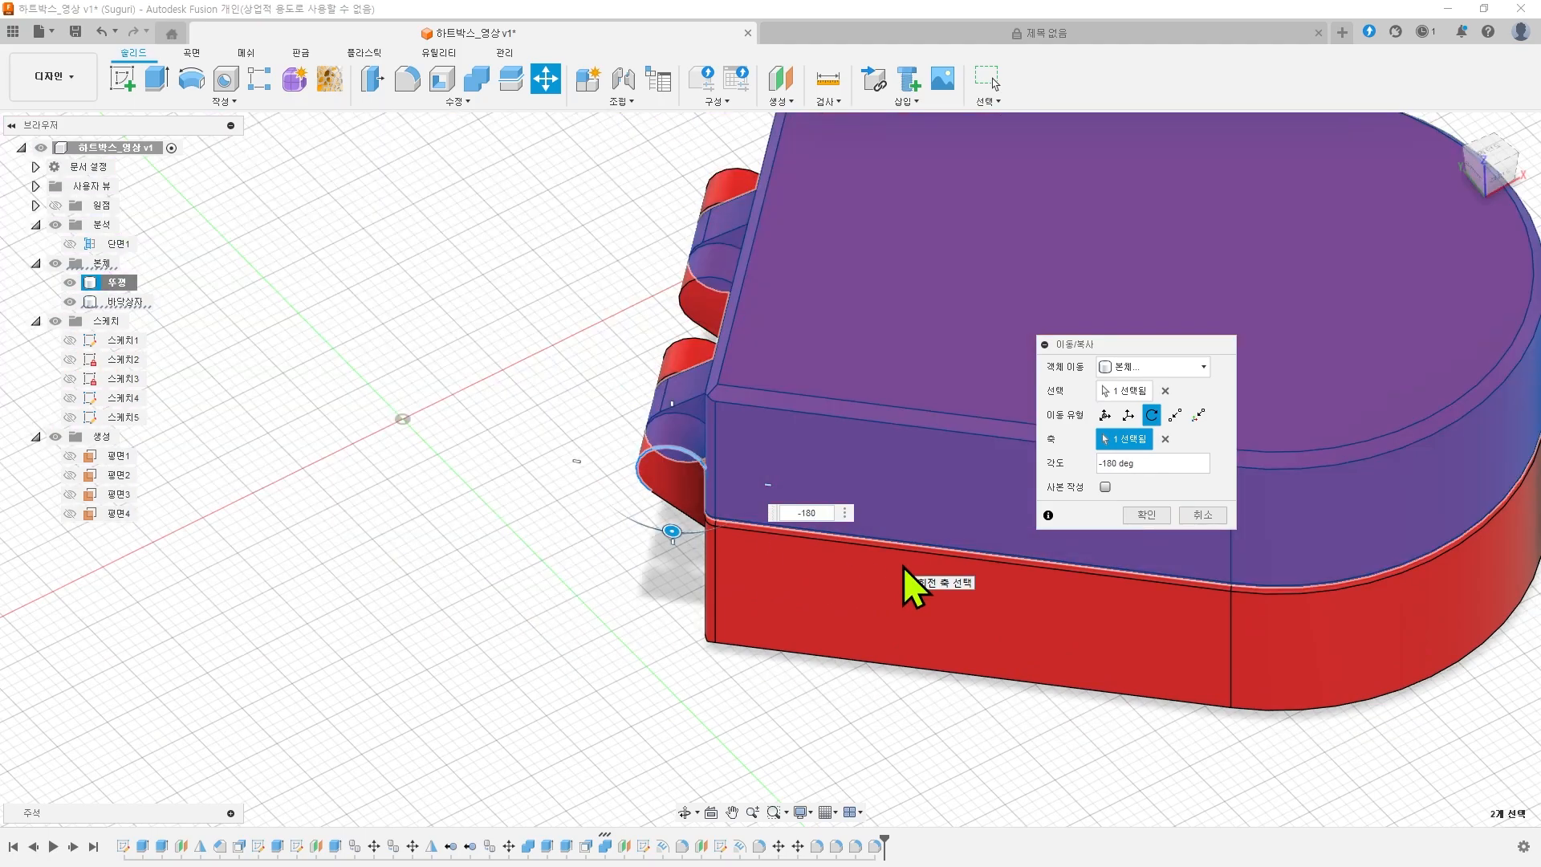
{"action": "key", "text": "BackSpace"}
{"action": "key", "text": "BackSpace"}
{"action": "key", "text": "BackSpace"}
{"action": "key", "text": "BackSpace"}
{"action": "type", "text": "-140"}
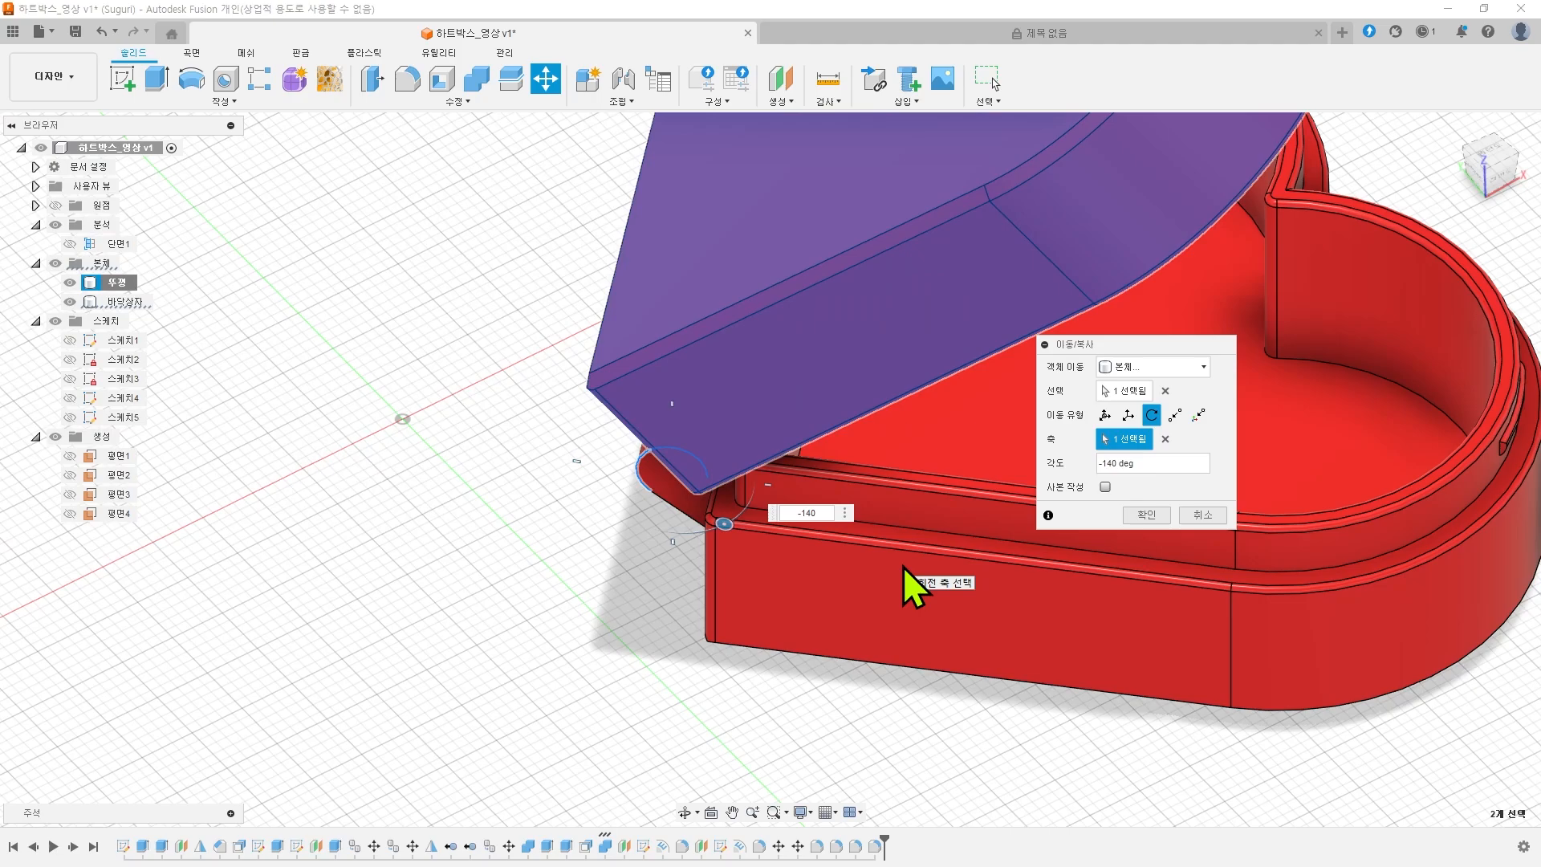
- Set the lid's rotation angle to -150 degrees and apply the move so the box stands partly open
{"action": "scroll", "coordinate": [699, 582], "scroll_direction": "down", "scroll_amount": 5}
{"action": "middle_click_drag", "start_coordinate": [981, 418], "coordinate": [996, 434], "text": "shift"}
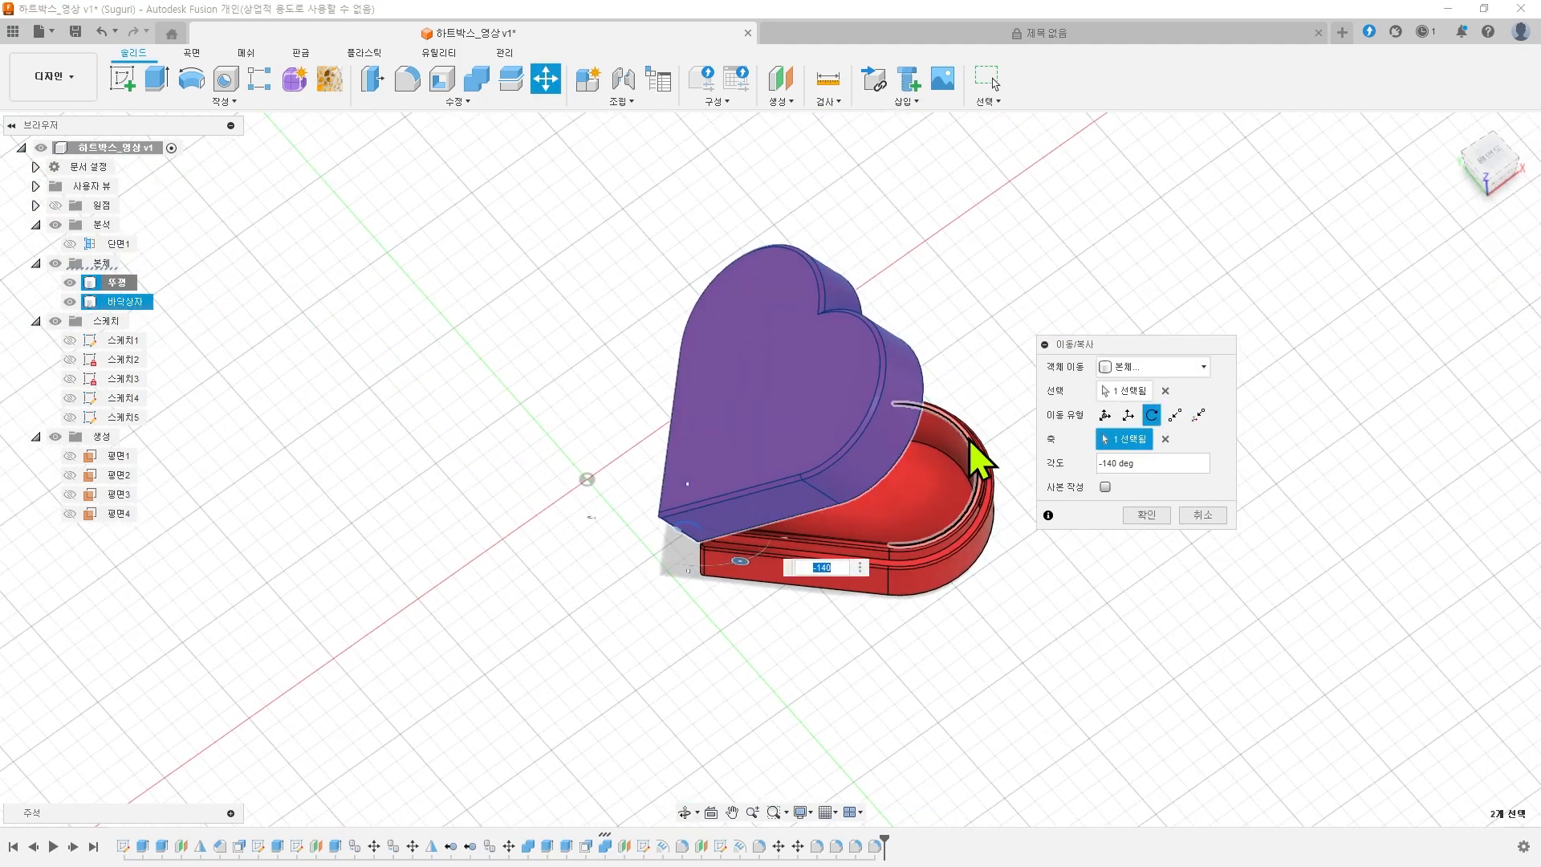
{"action": "type", "text": "50"}
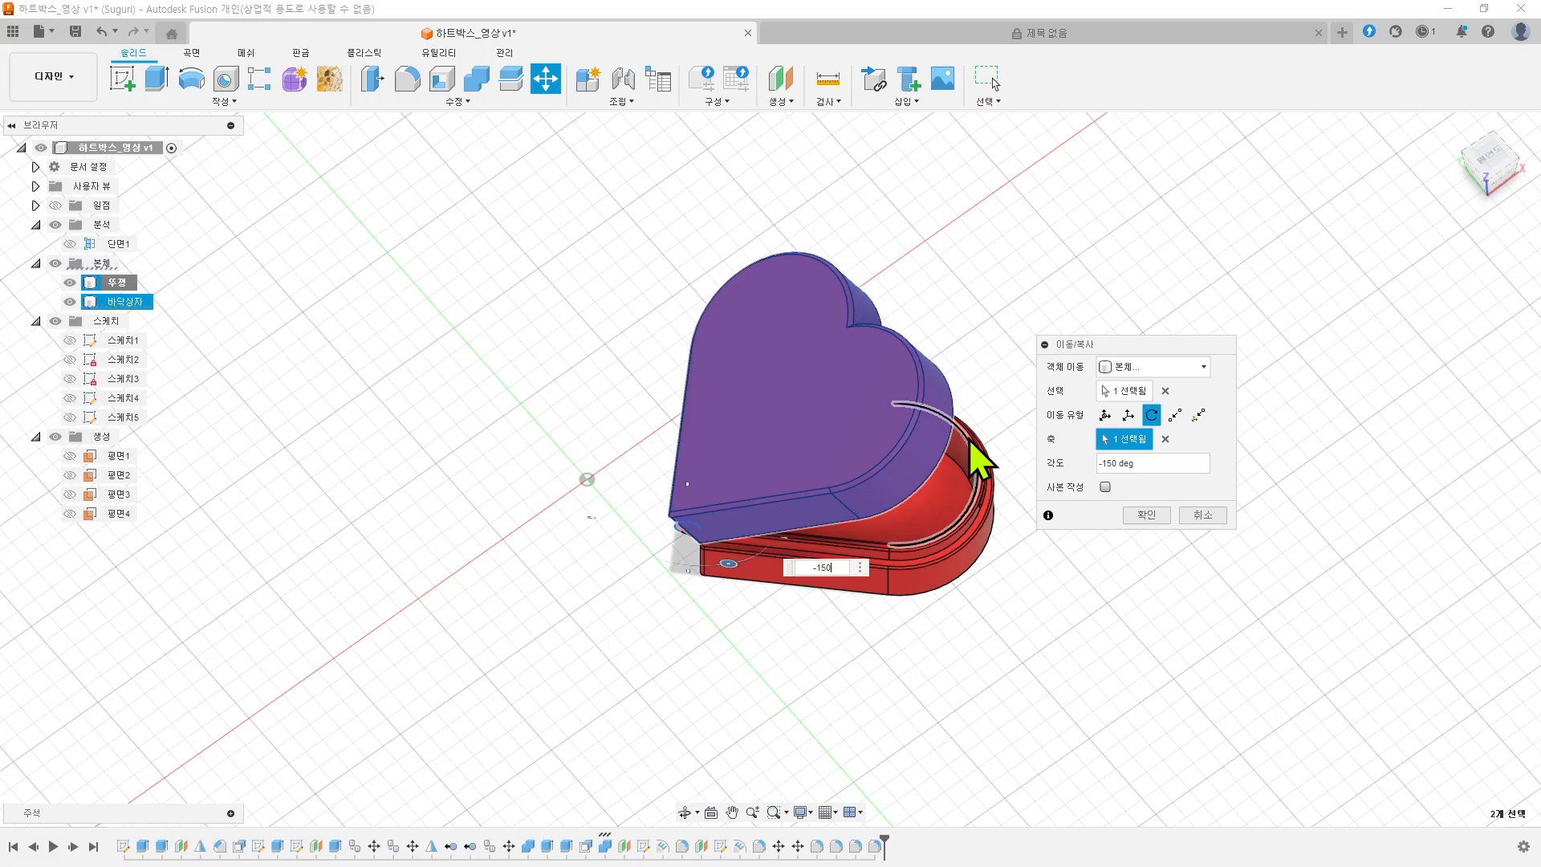
{"action": "key", "text": "Return"}
- Switch to the Render workspace and view the partly open red heart box from an angle
{"action": "scroll", "coordinate": [1003, 428], "scroll_direction": "up", "scroll_amount": 5}
{"action": "middle_click_drag", "start_coordinate": [1015, 426], "coordinate": [971, 366], "text": "shift"}
{"action": "scroll", "coordinate": [1060, 449], "scroll_direction": "down", "scroll_amount": 3}
{"action": "scroll", "coordinate": [920, 427], "scroll_direction": "up", "scroll_amount": 2}
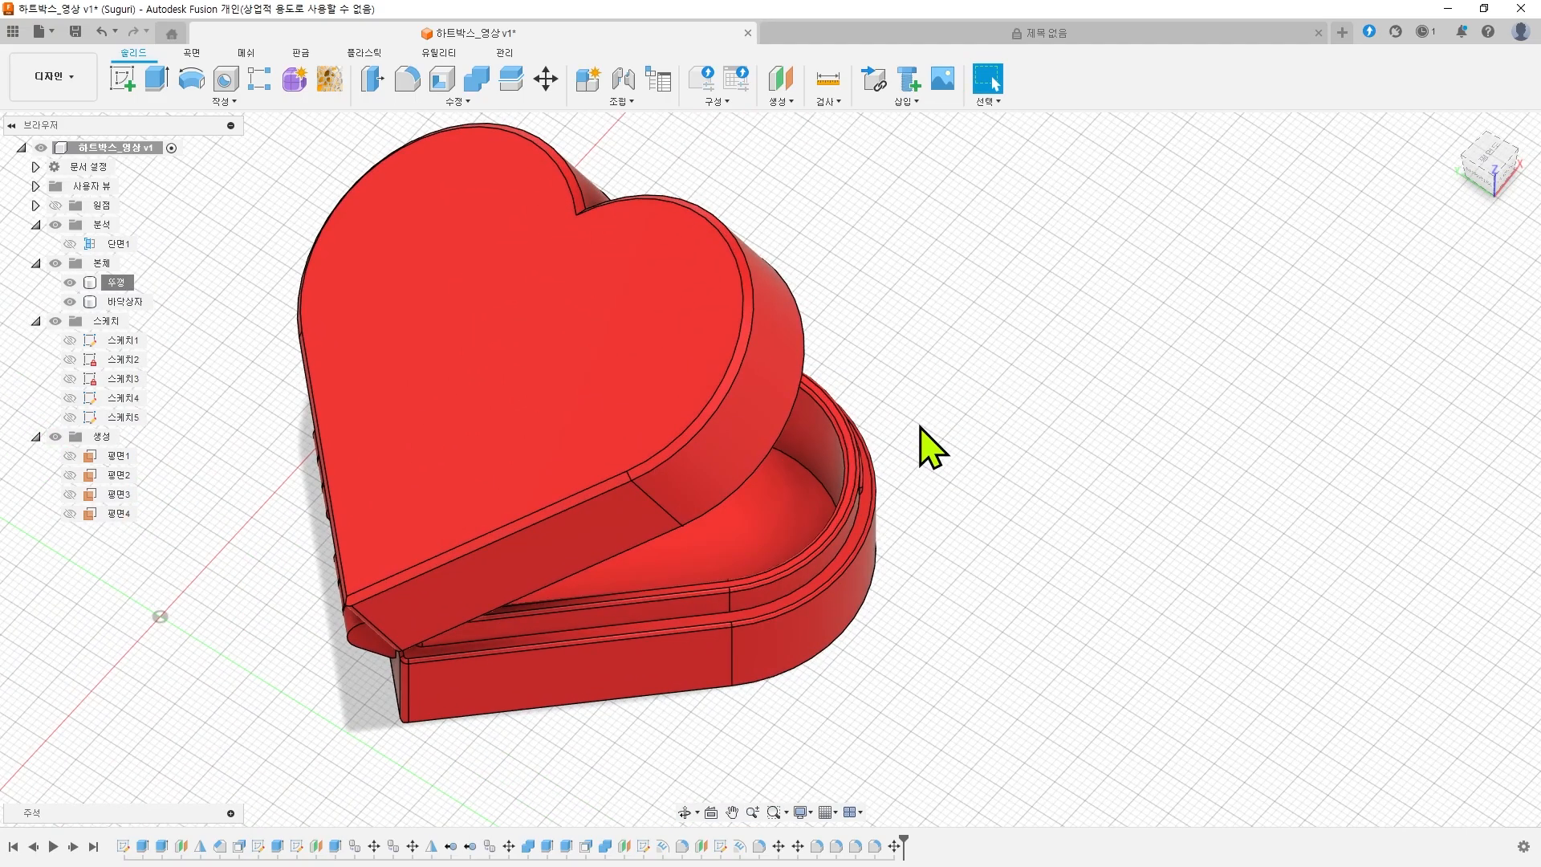
{"action": "middle_click_drag", "start_coordinate": [961, 431], "coordinate": [1054, 426], "text": "shift"}
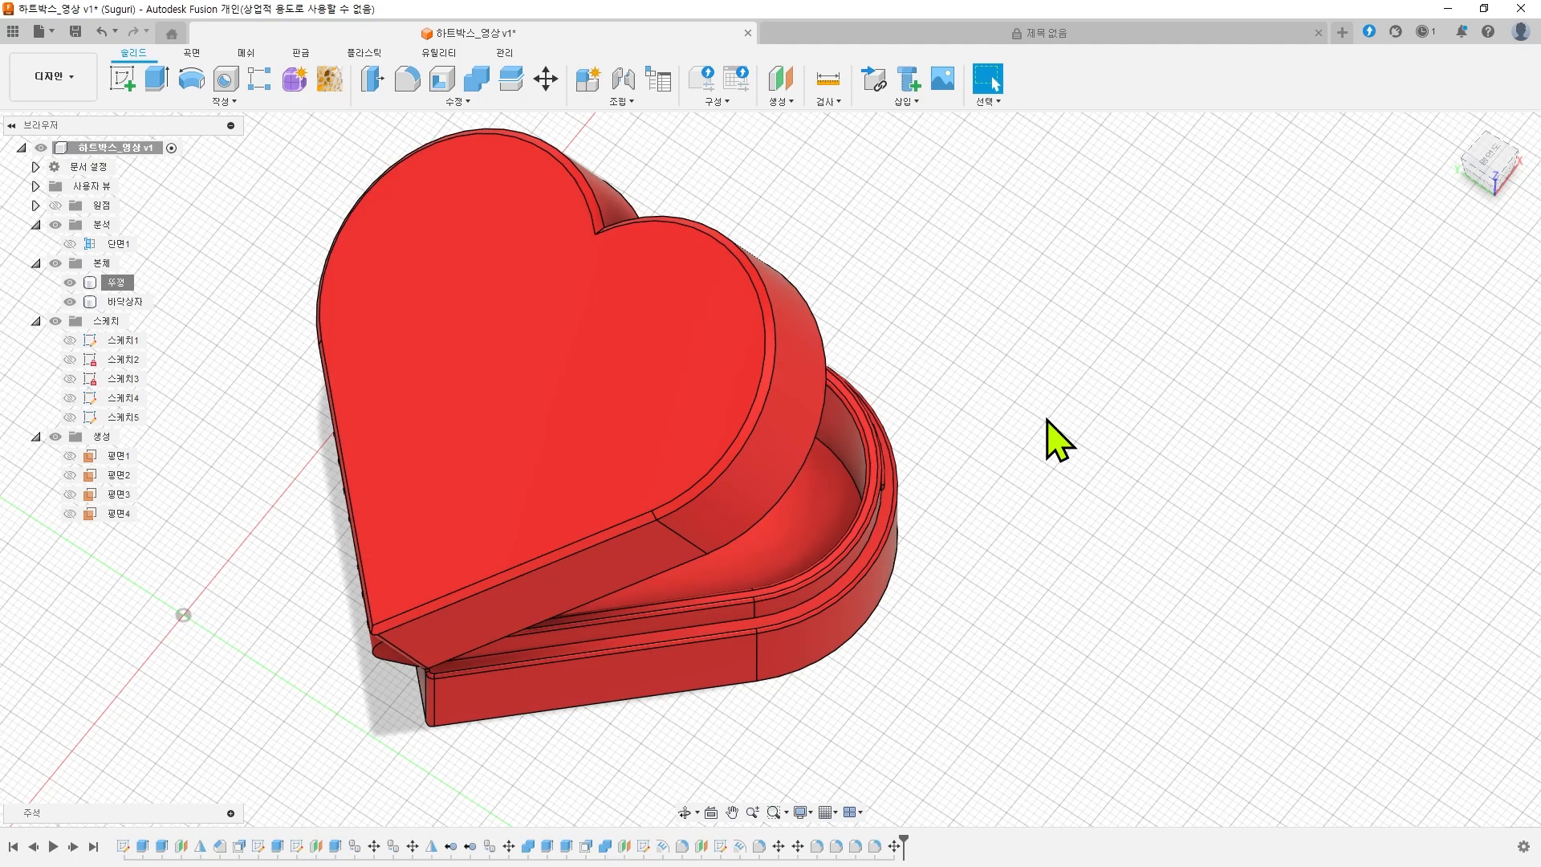
{"action": "left_click", "coordinate": [44, 78]}
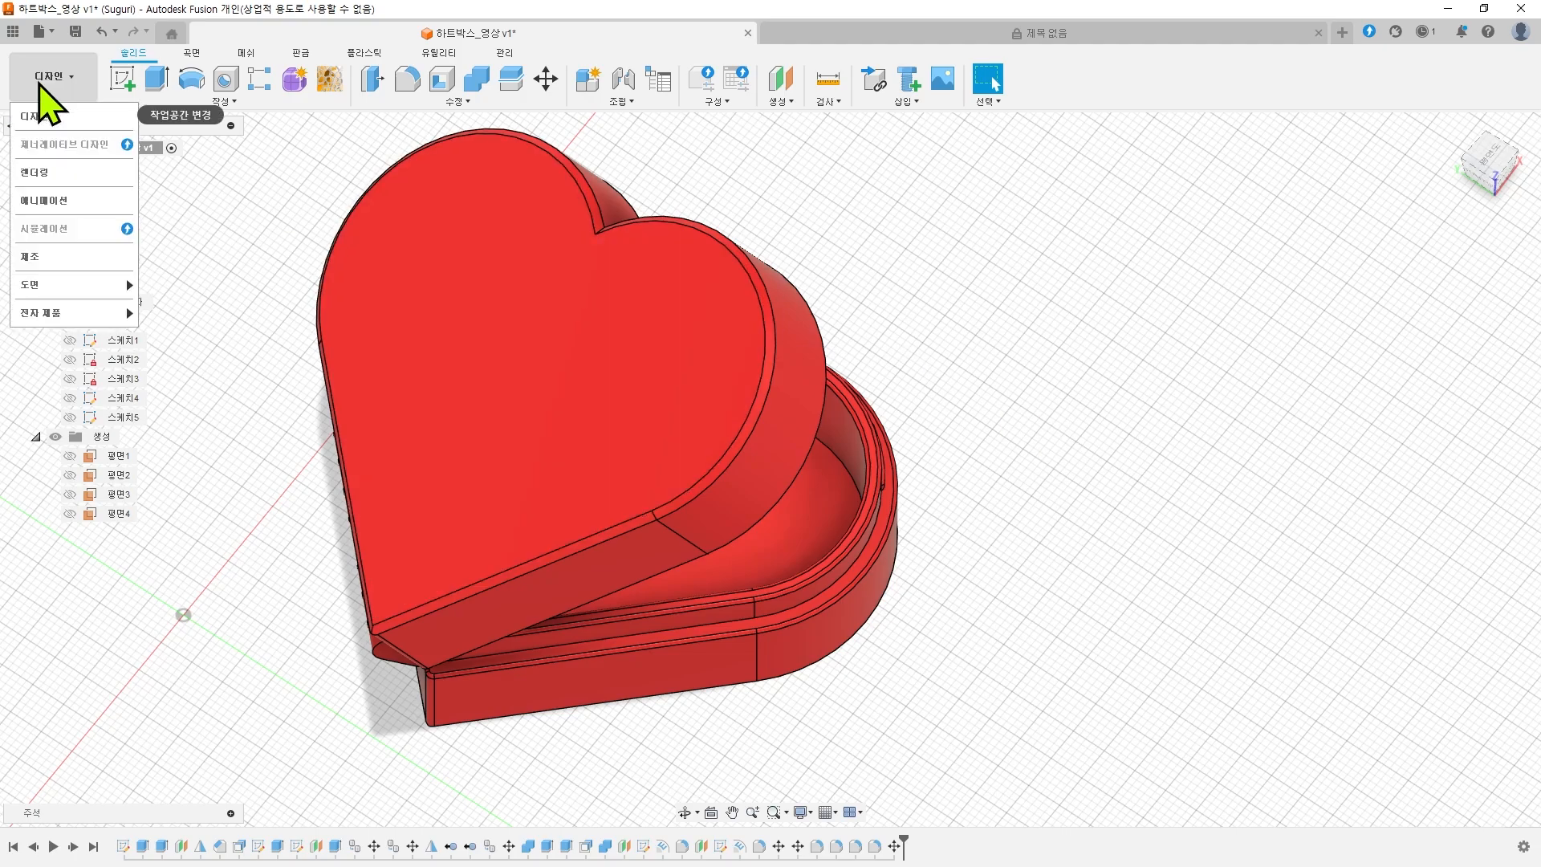
{"action": "left_click", "coordinate": [62, 172]}
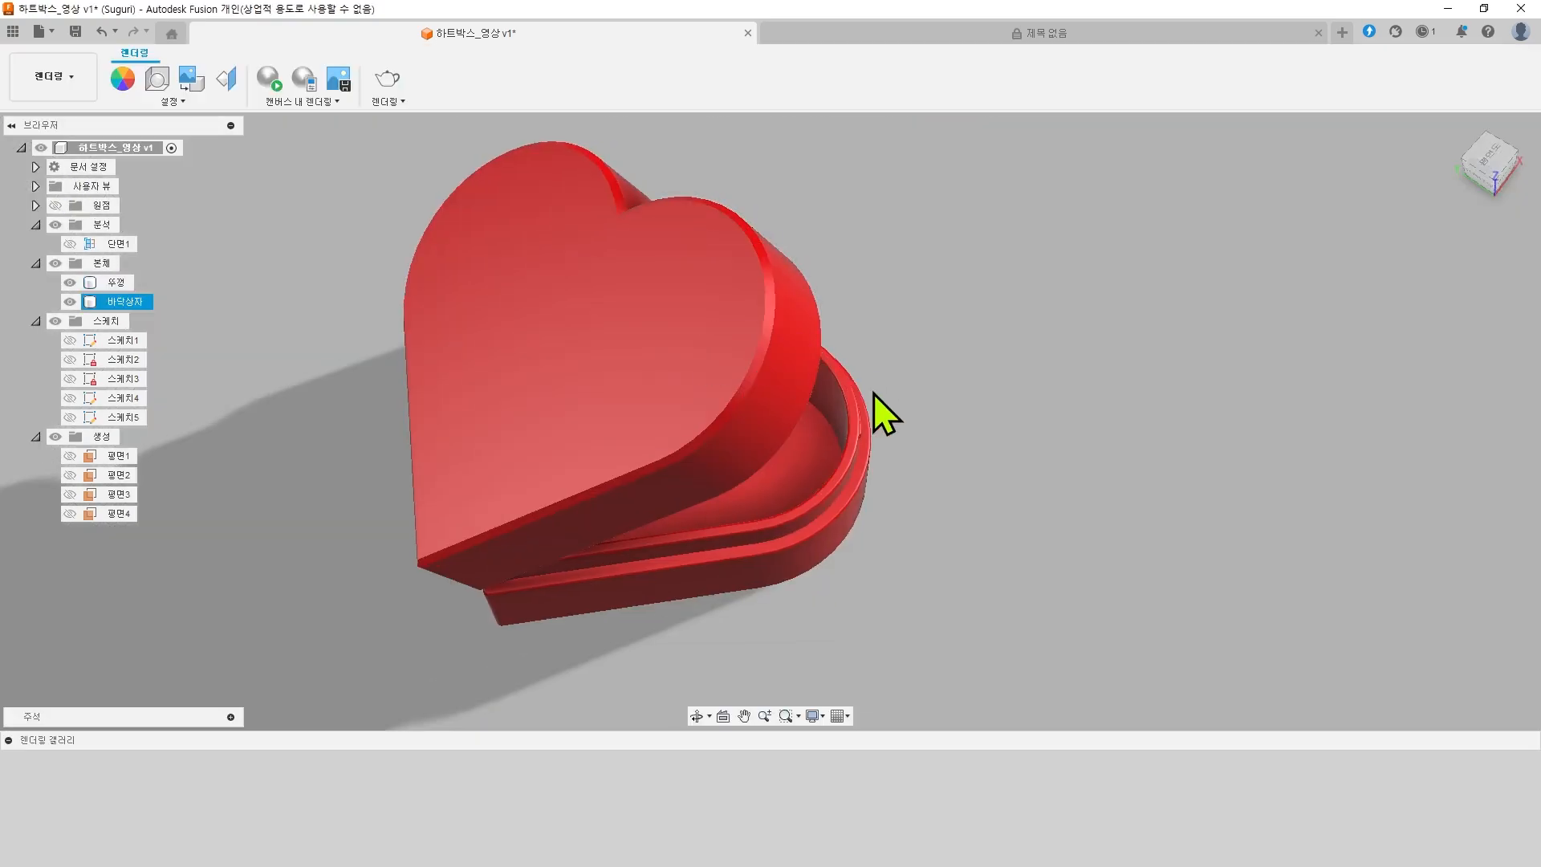
{"action": "middle_click_drag", "start_coordinate": [968, 415], "coordinate": [813, 334], "text": "shift"}
{"action": "middle_click_drag", "start_coordinate": [883, 369], "coordinate": [782, 301], "text": "shift"}
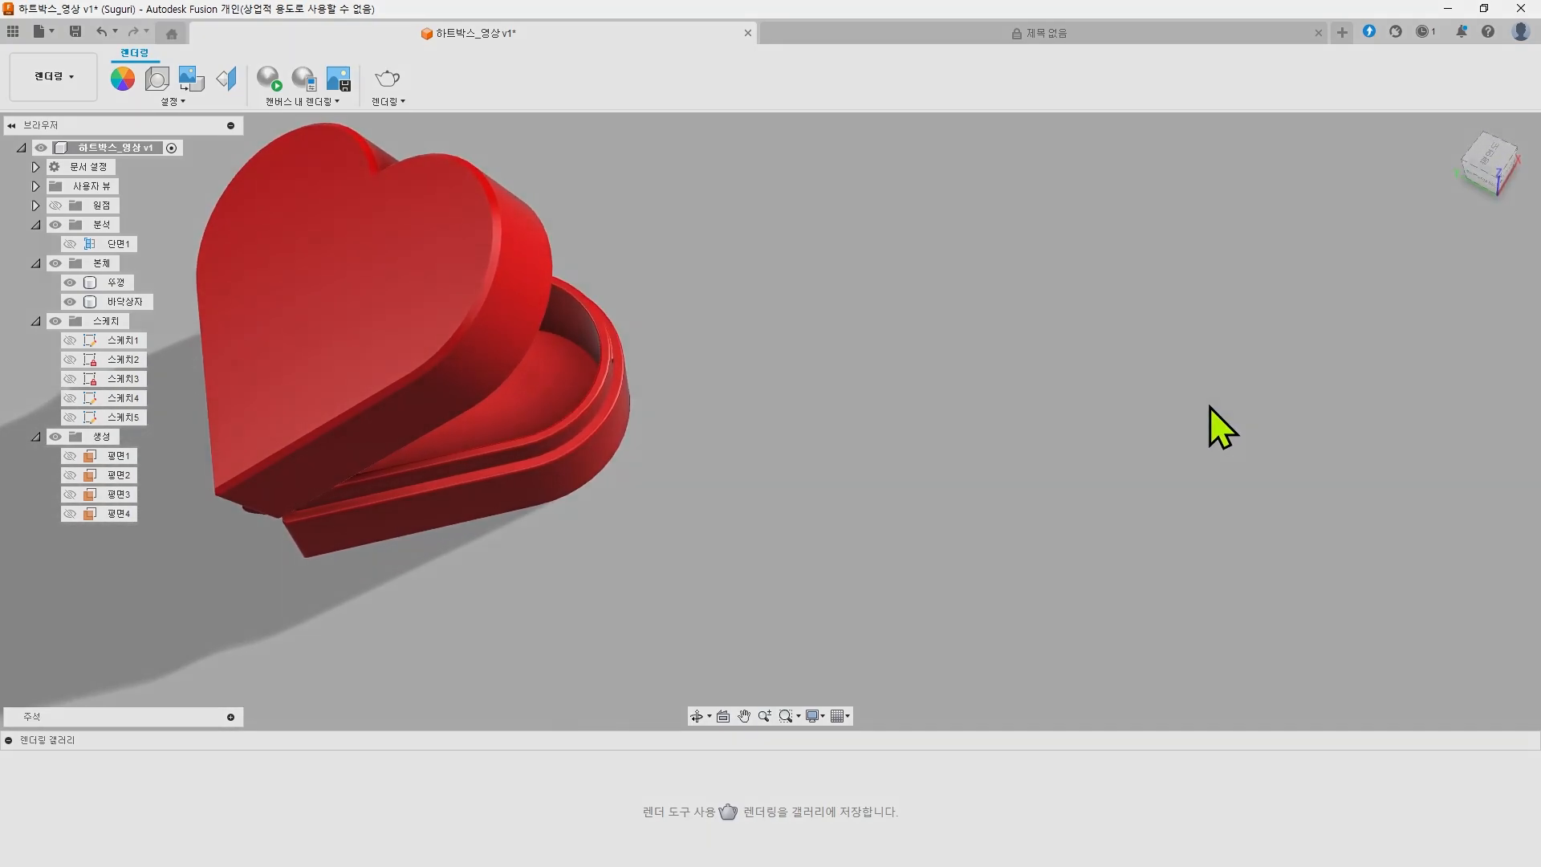